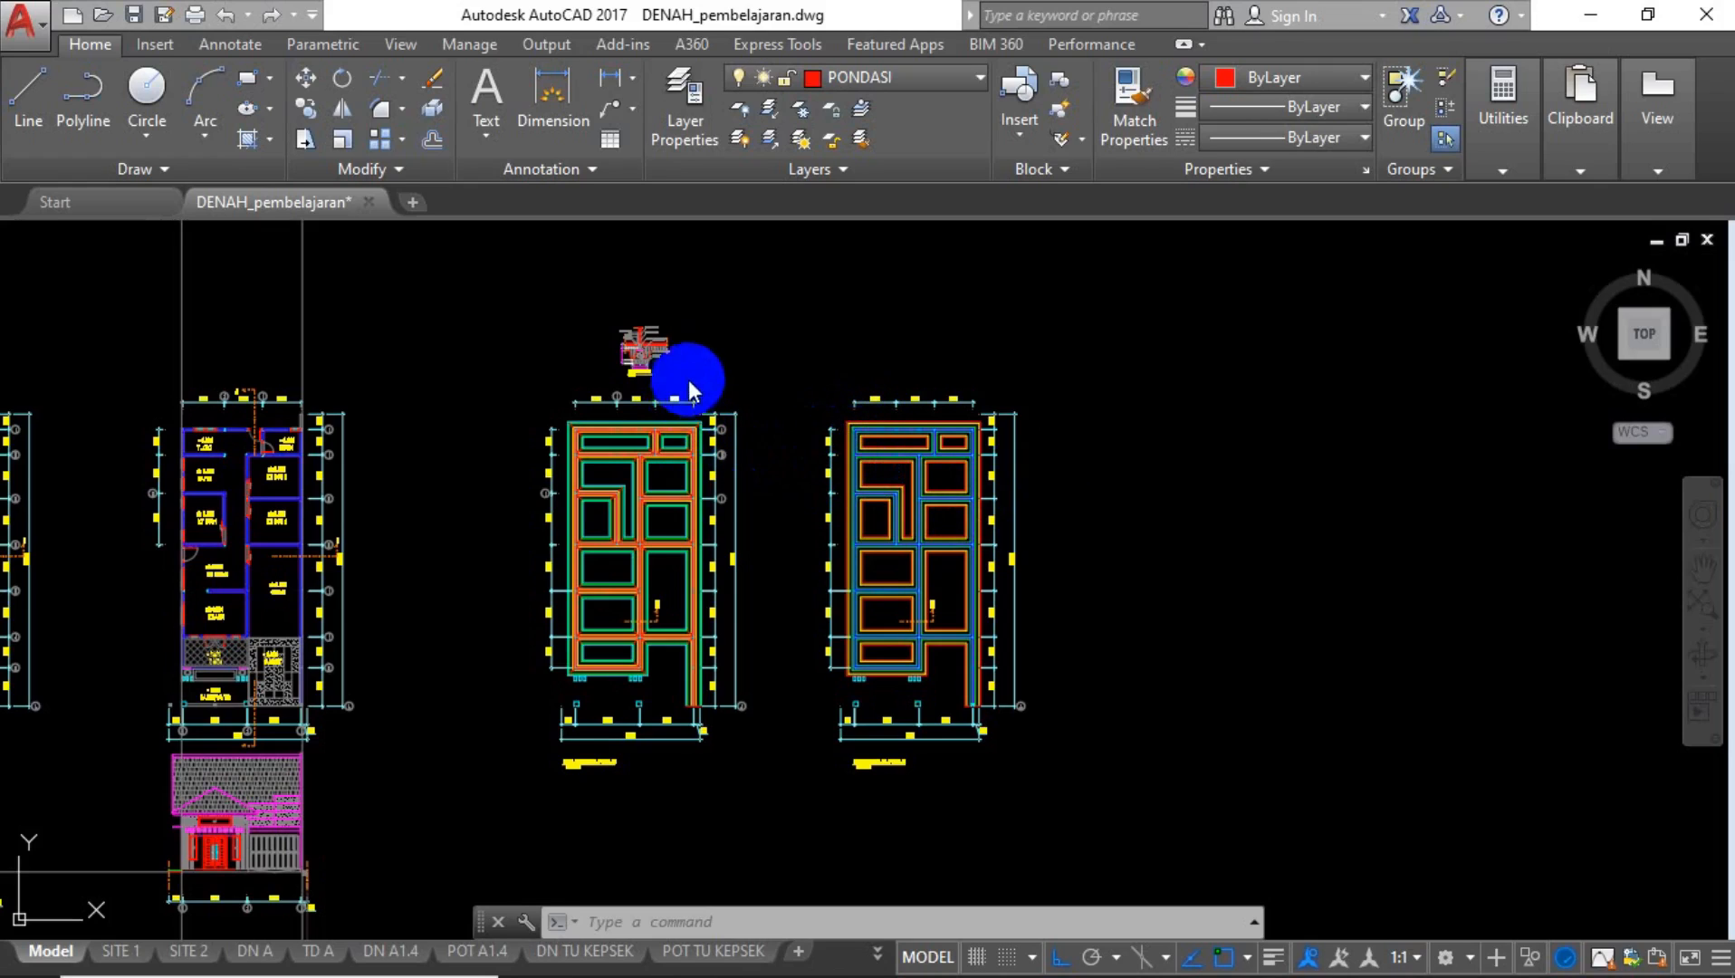
# Examine the DETAIL PONDASI POT 01 section and locate it relative to the foundation plans below it.
pyautogui.scroll(12, 615, 358)
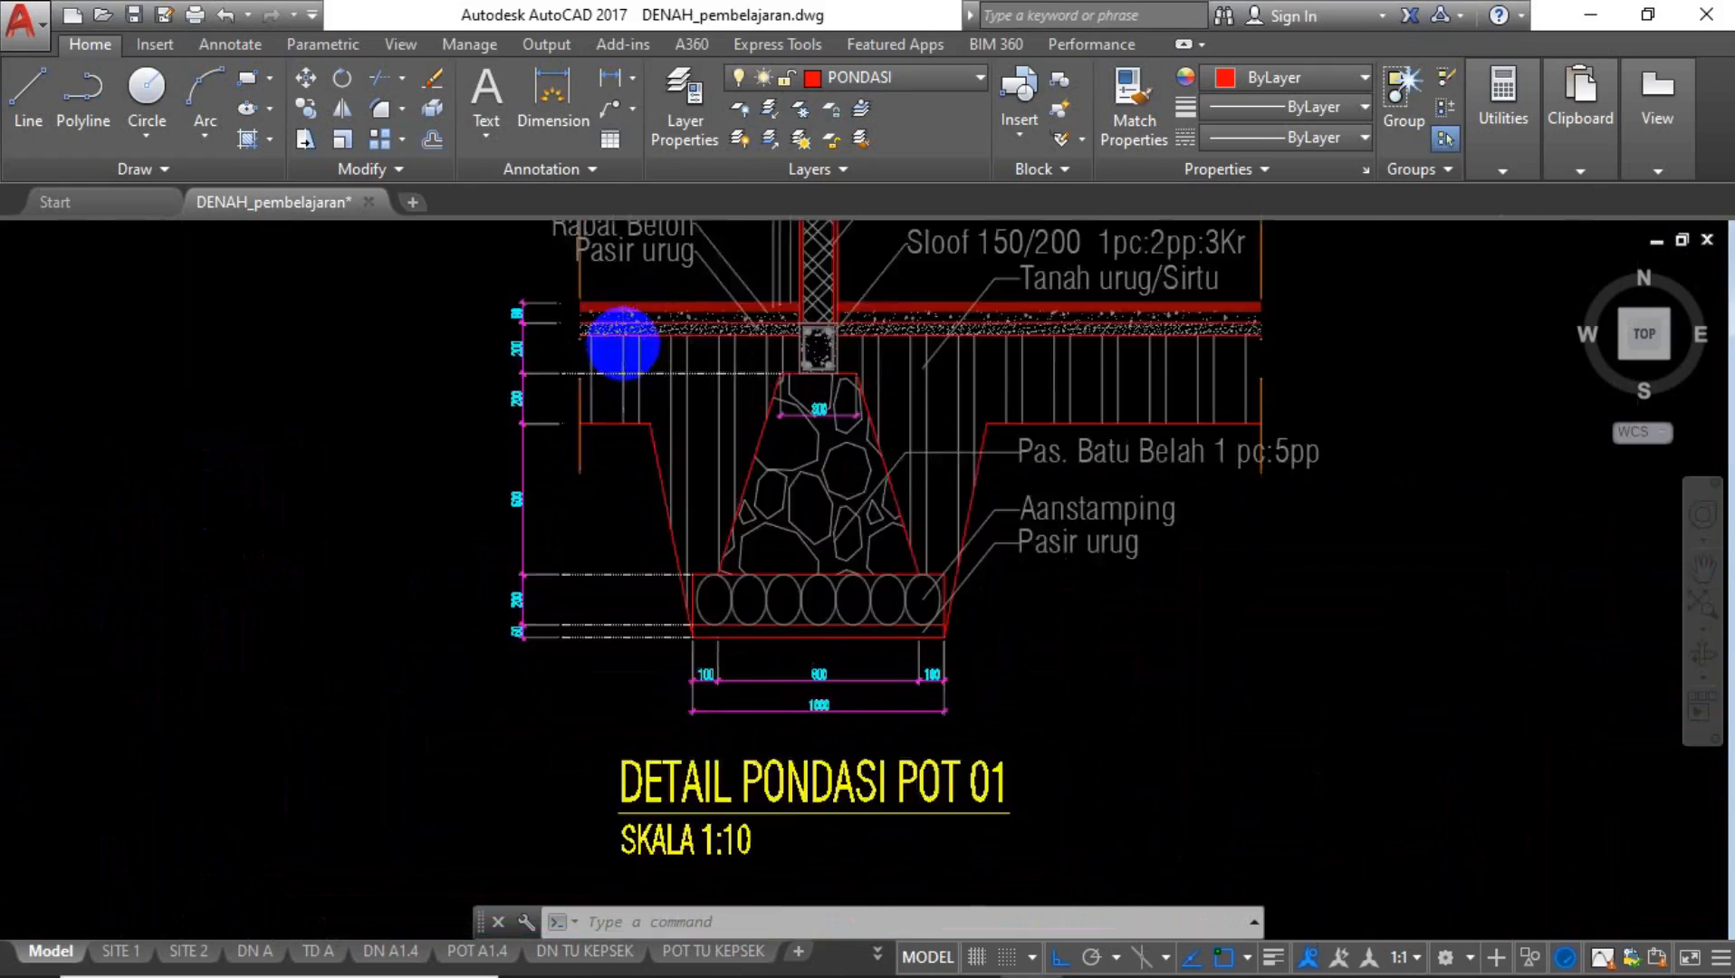
pyautogui.scroll(-2, 670, 428)
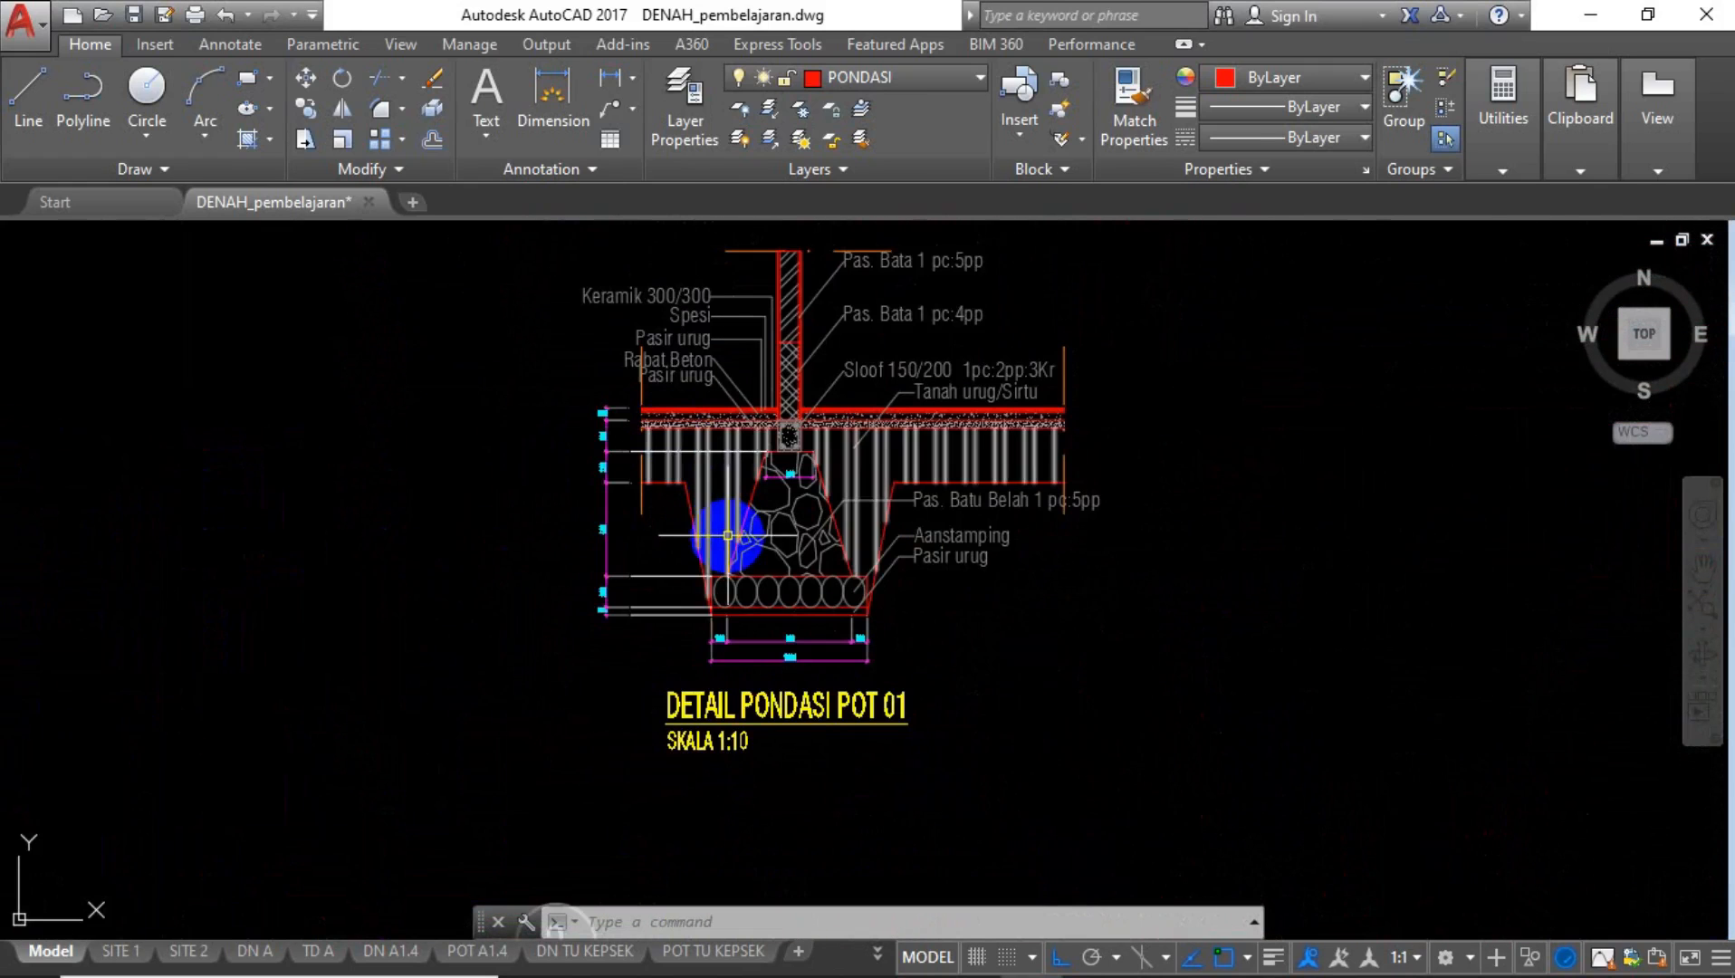
pyautogui.scroll(1, 725, 534)
pyautogui.scroll(-1, 736, 542)
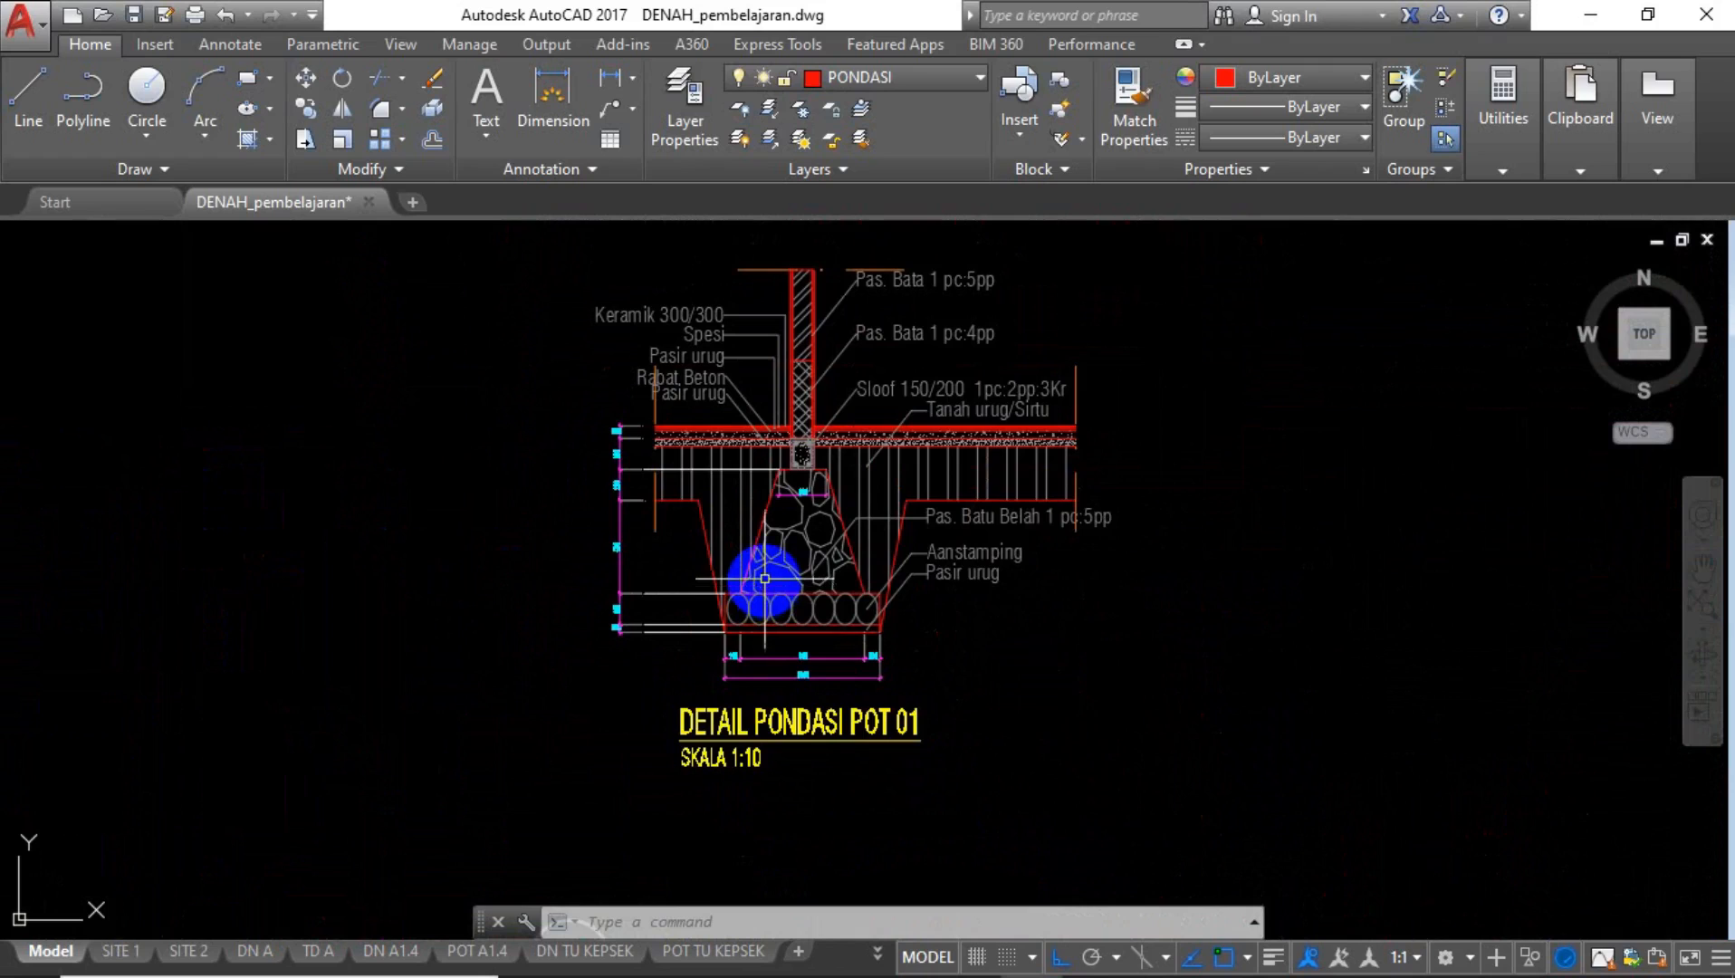
pyautogui.moveTo(765, 578); pyautogui.dragTo(769, 625, button='middle')
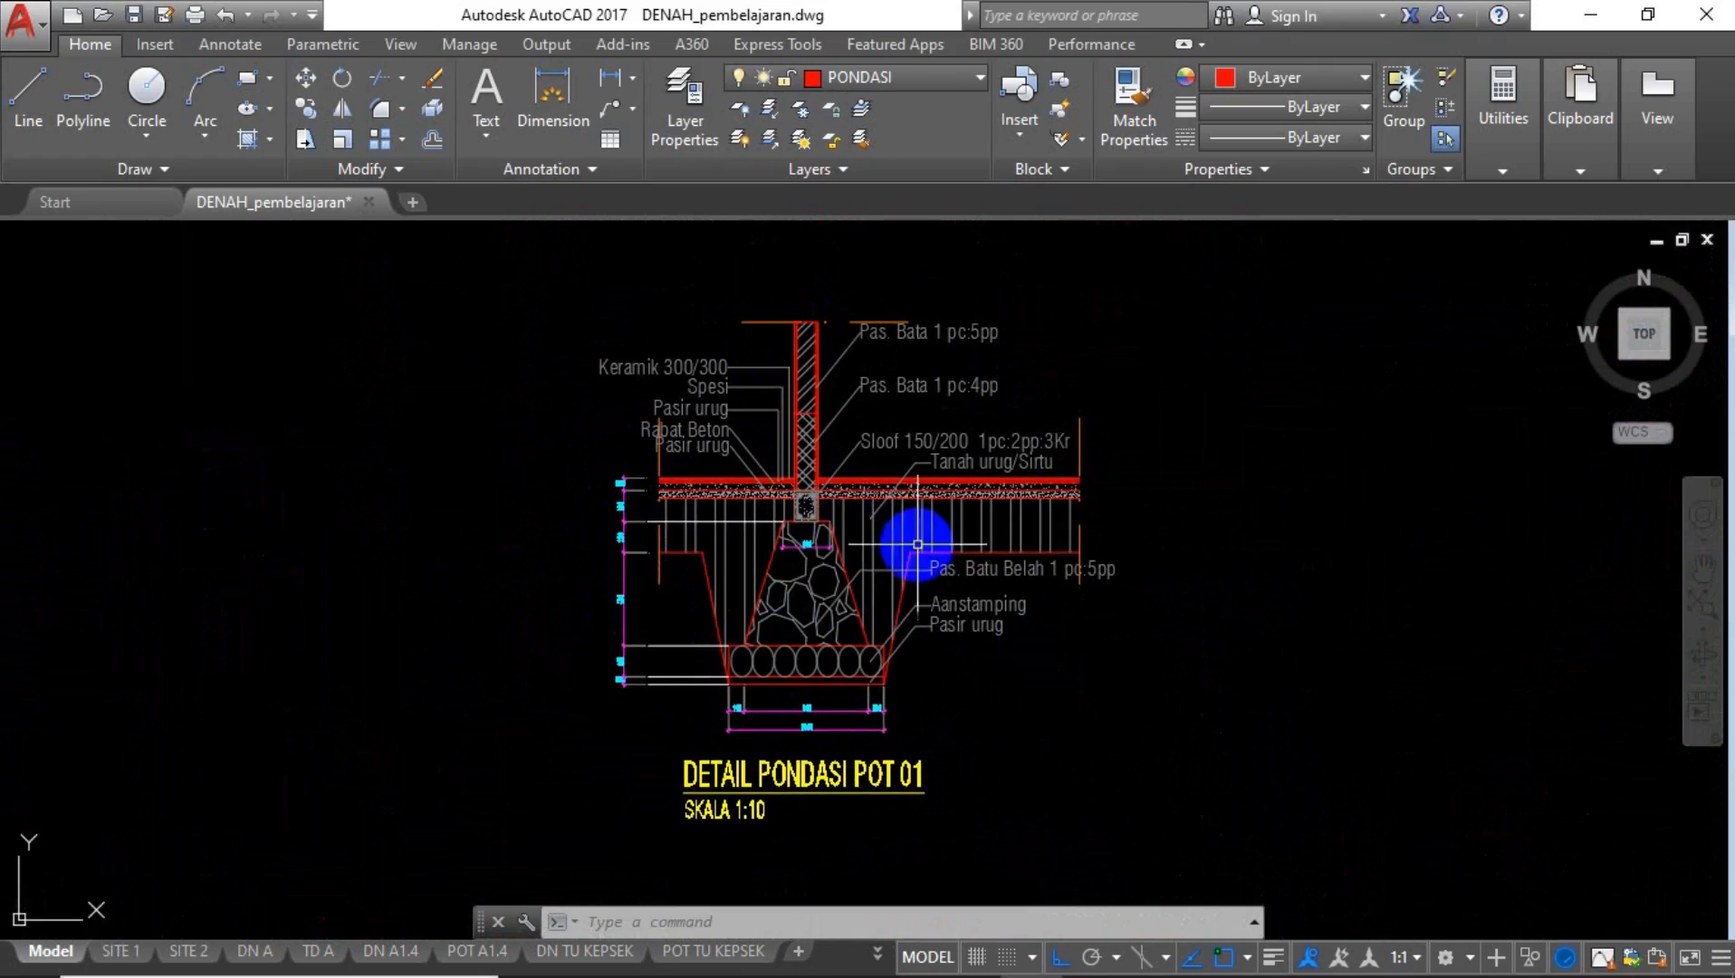
pyautogui.scroll(-7, 847, 516)
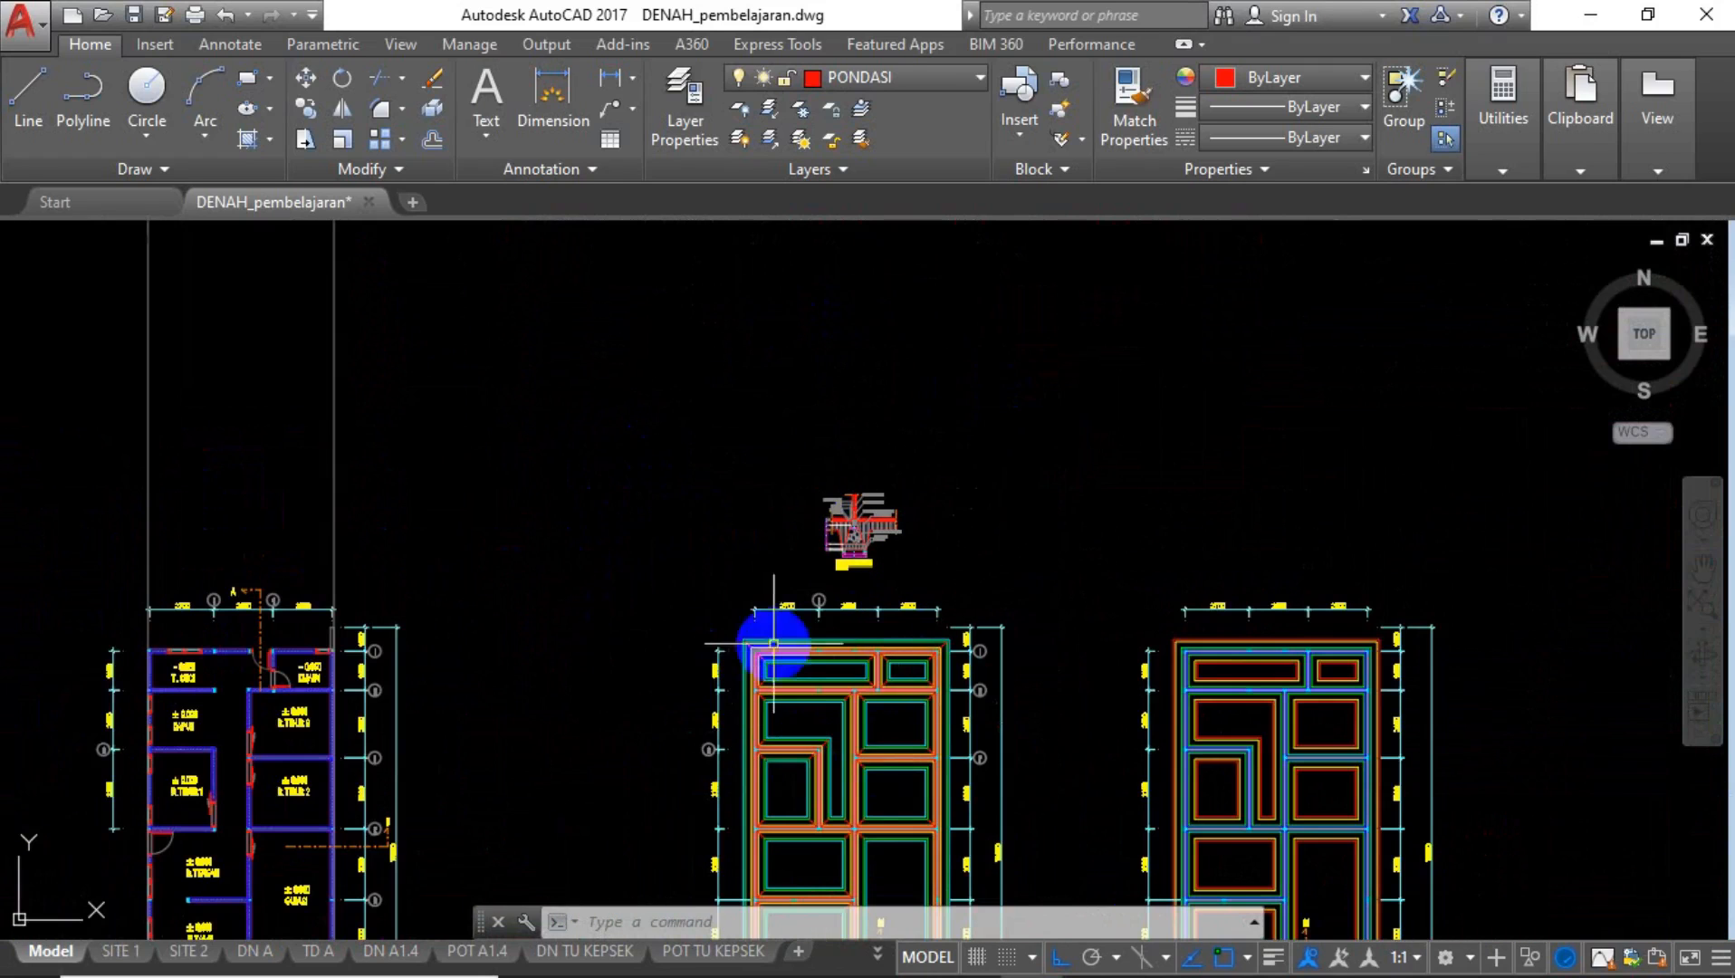
pyautogui.scroll(8, 823, 720)
pyautogui.scroll(-6, 856, 711)
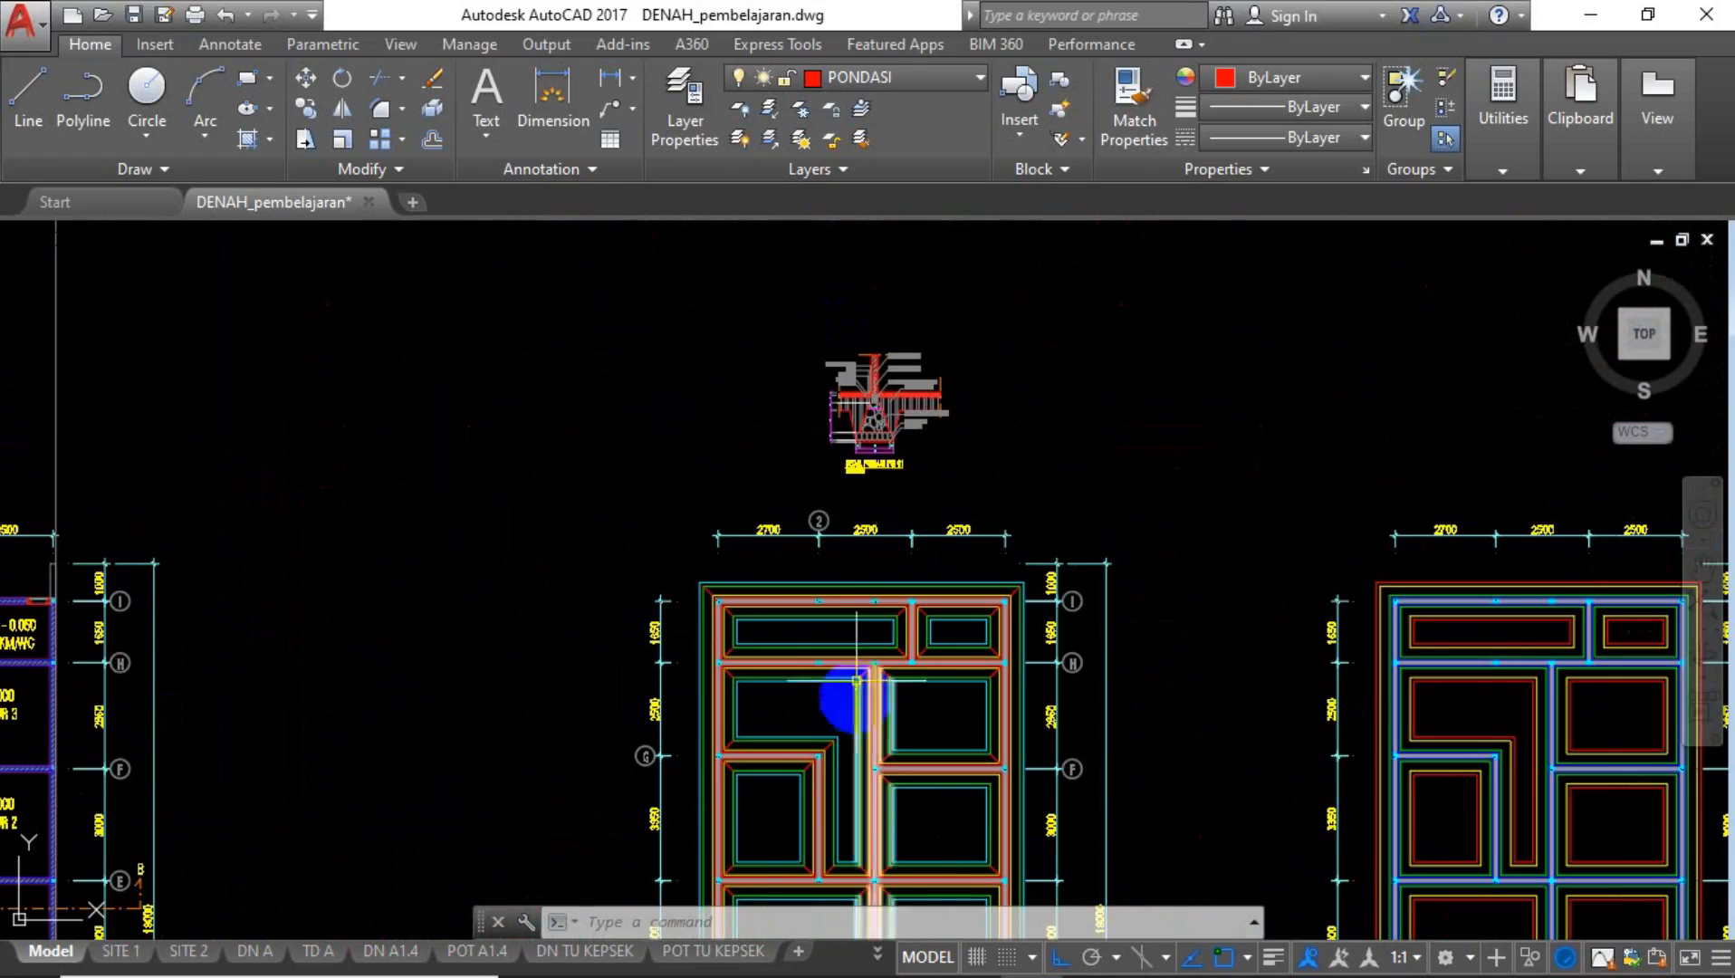
pyautogui.moveTo(935, 500); pyautogui.dragTo(918, 588, button='middle')
pyautogui.scroll(6, 816, 484)
pyautogui.moveTo(1107, 691)
pyautogui.mouseDown(button='middle')
pyautogui.moveTo(973, 709)
pyautogui.moveTo(948, 659)
pyautogui.mouseUp(button='middle')
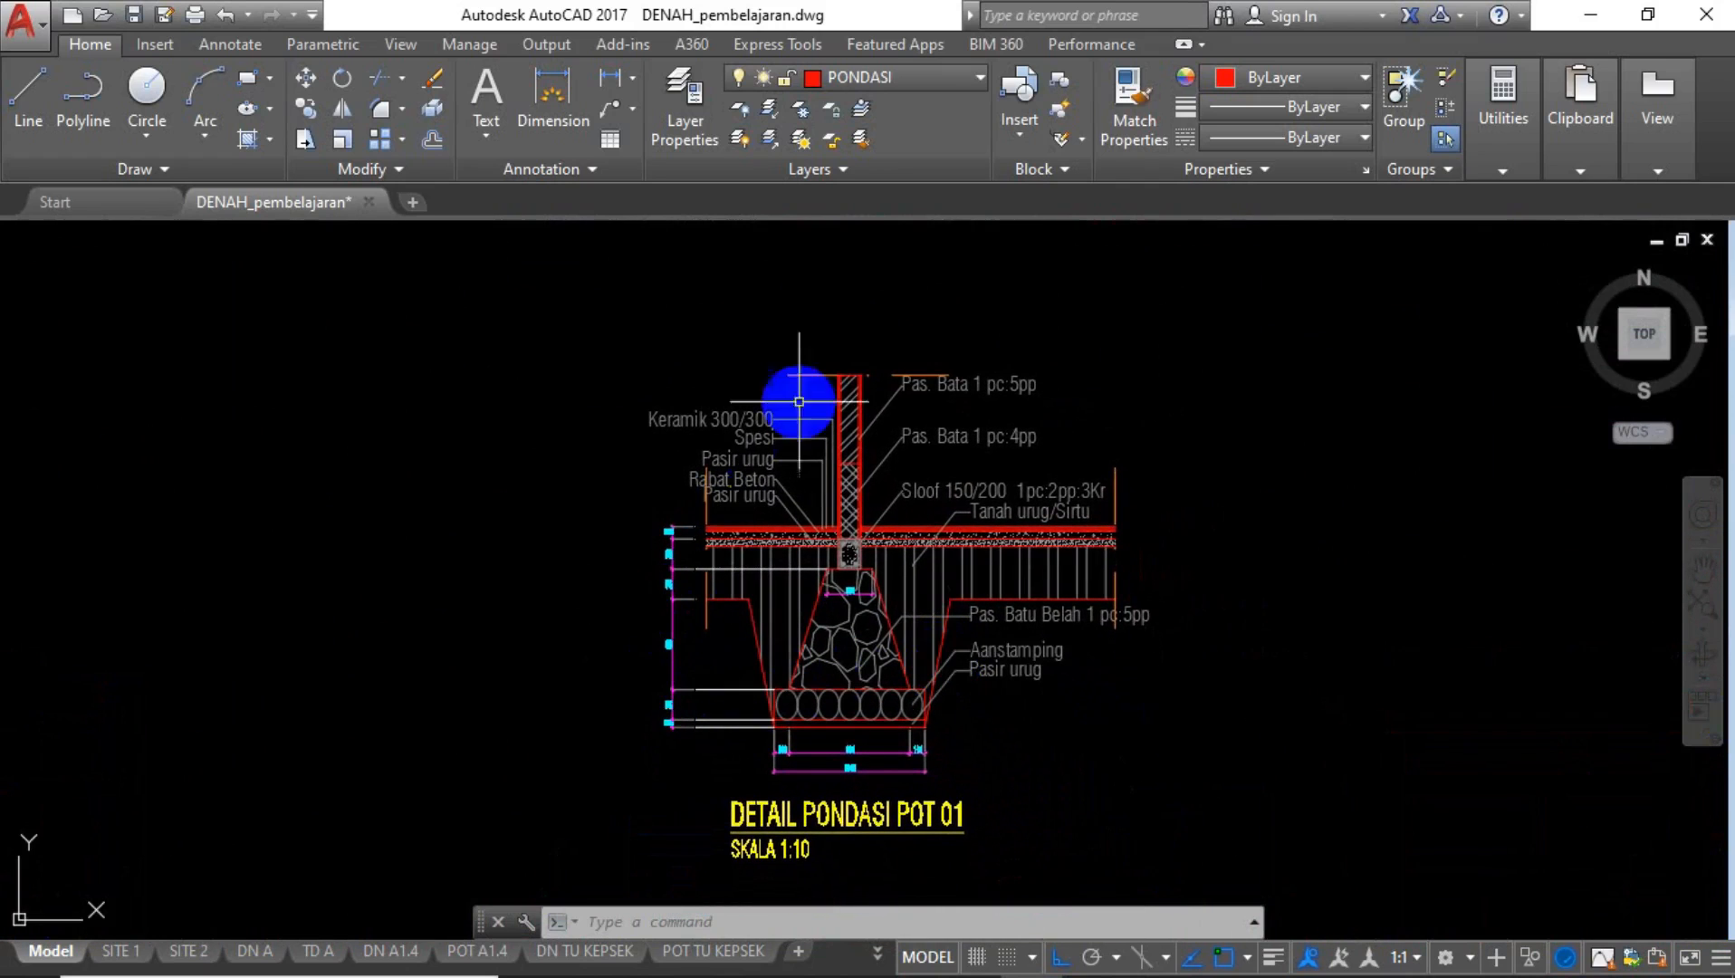
# Examine the foundation detail's width dimensions, from the sloof and the stone masonry's top down to the aanstamping and sand bed.
pyautogui.scroll(2, 779, 704)
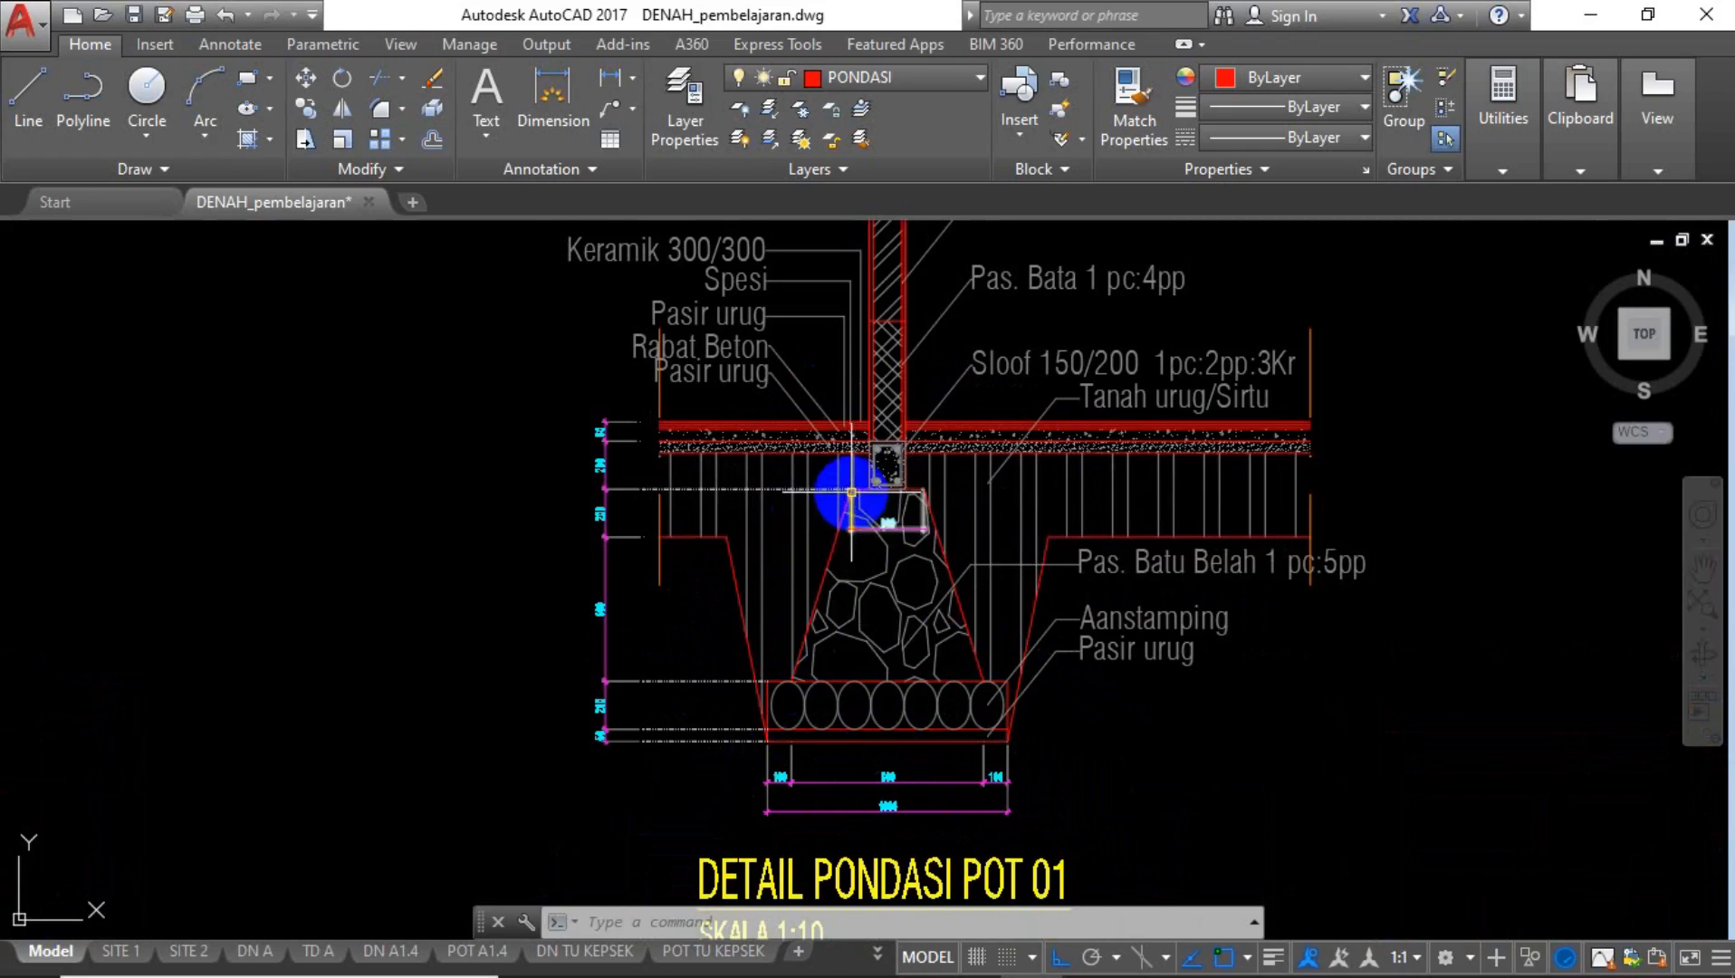
pyautogui.scroll(4, 844, 491)
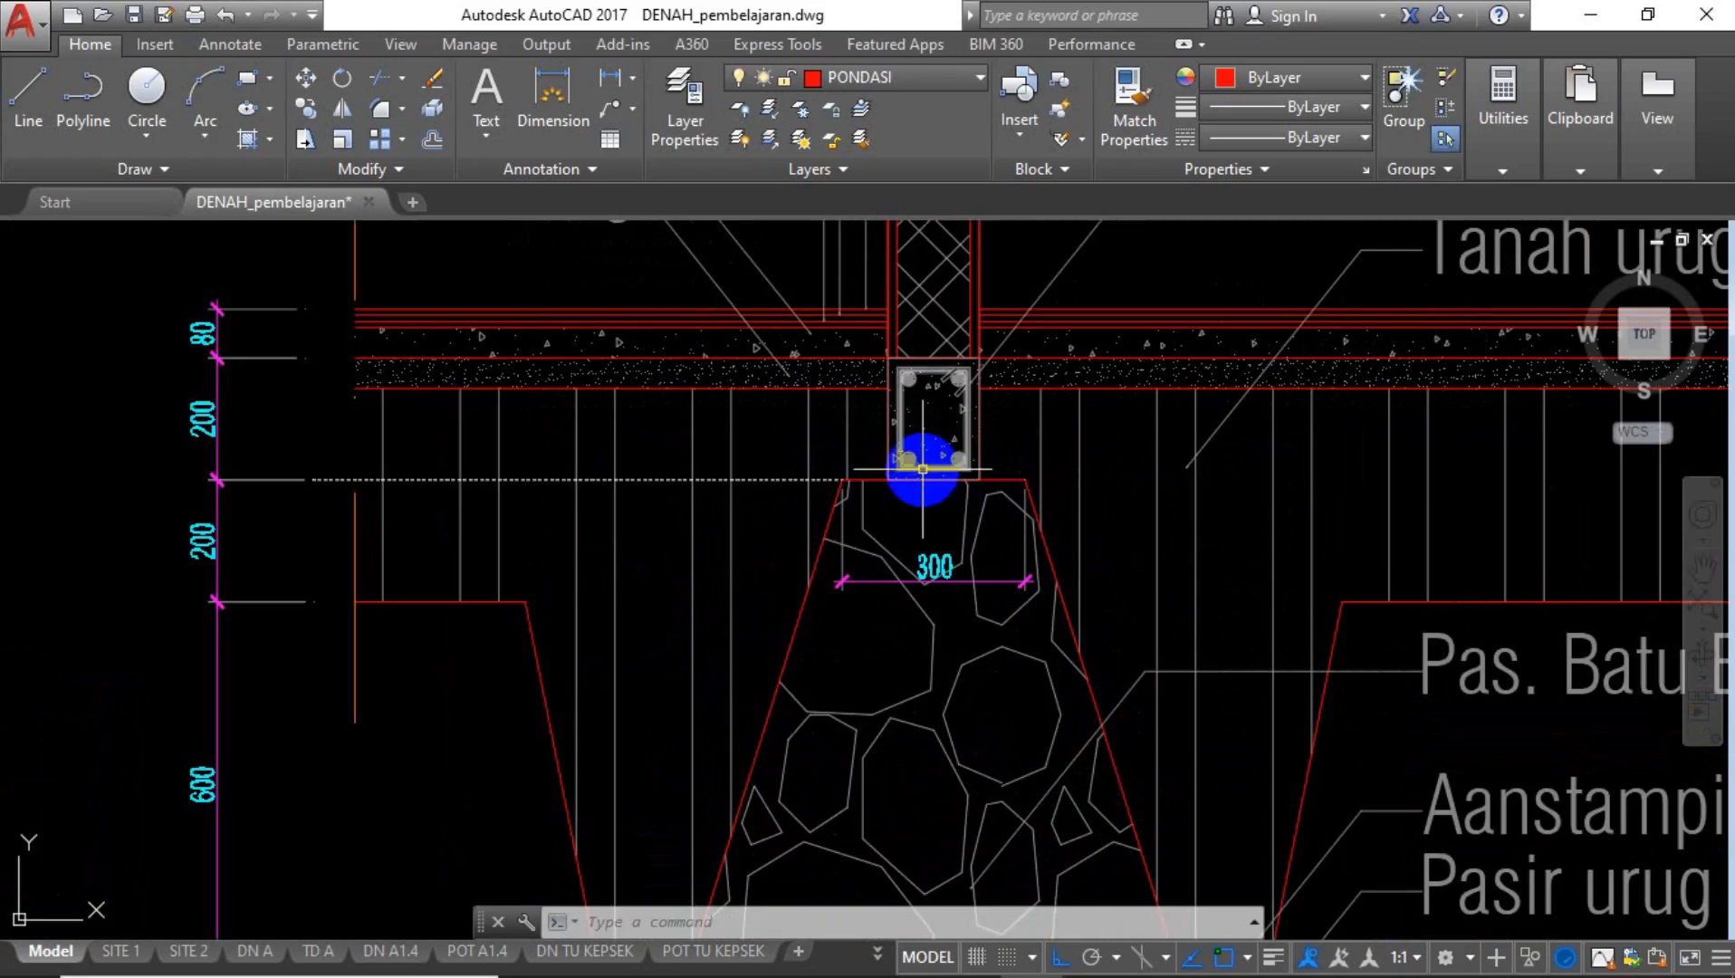
pyautogui.scroll(-2, 922, 469)
pyautogui.moveTo(989, 641); pyautogui.dragTo(955, 531, button='middle')
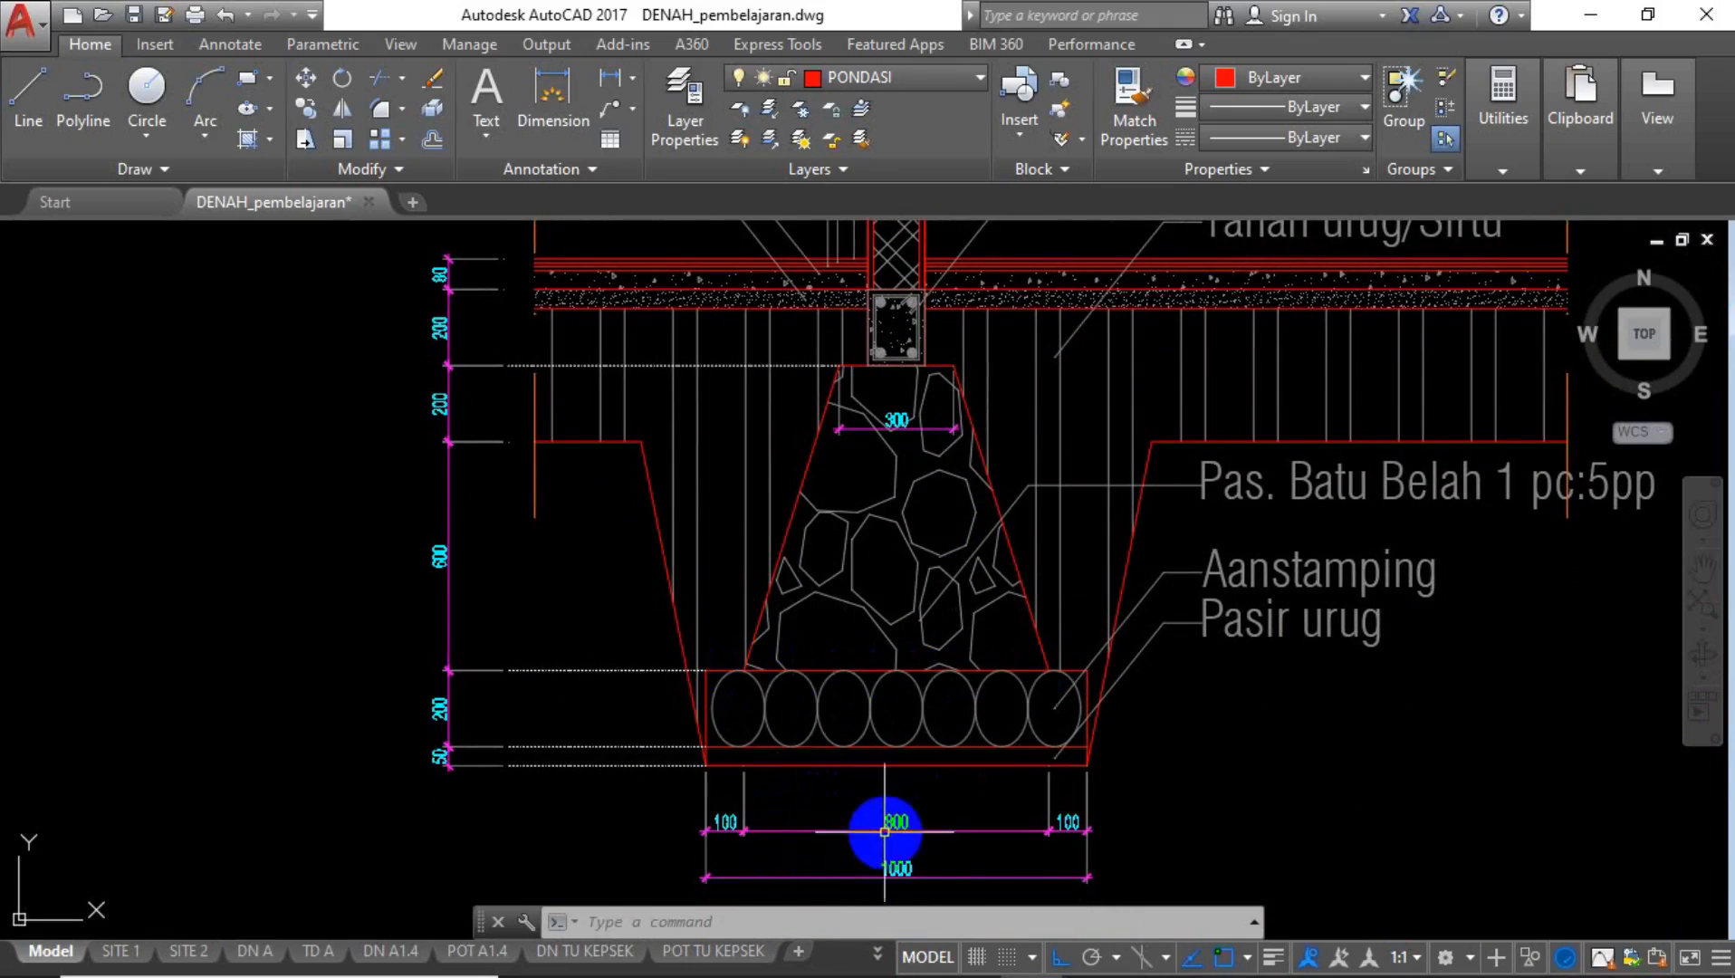
pyautogui.scroll(4, 869, 819)
pyautogui.scroll(-2, 906, 799)
pyautogui.scroll(-4, 906, 800)
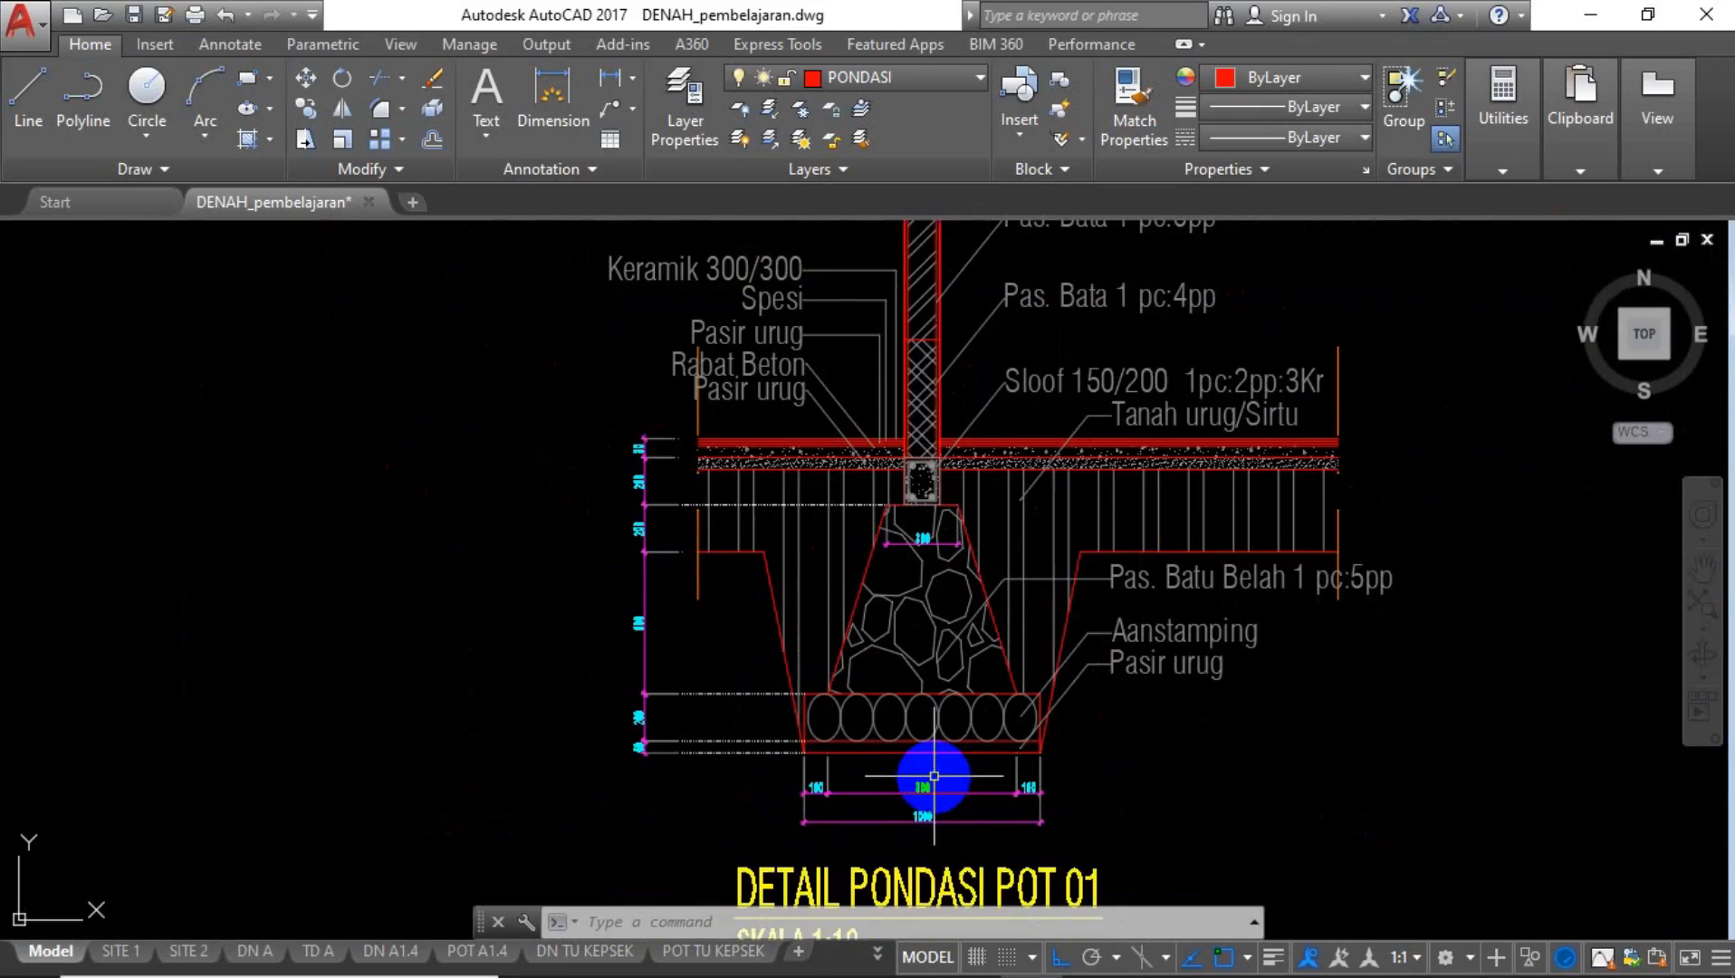
pyautogui.moveTo(939, 772)
pyautogui.mouseDown(button='middle')
pyautogui.moveTo(924, 685)
pyautogui.moveTo(894, 700)
pyautogui.mouseUp(button='middle')
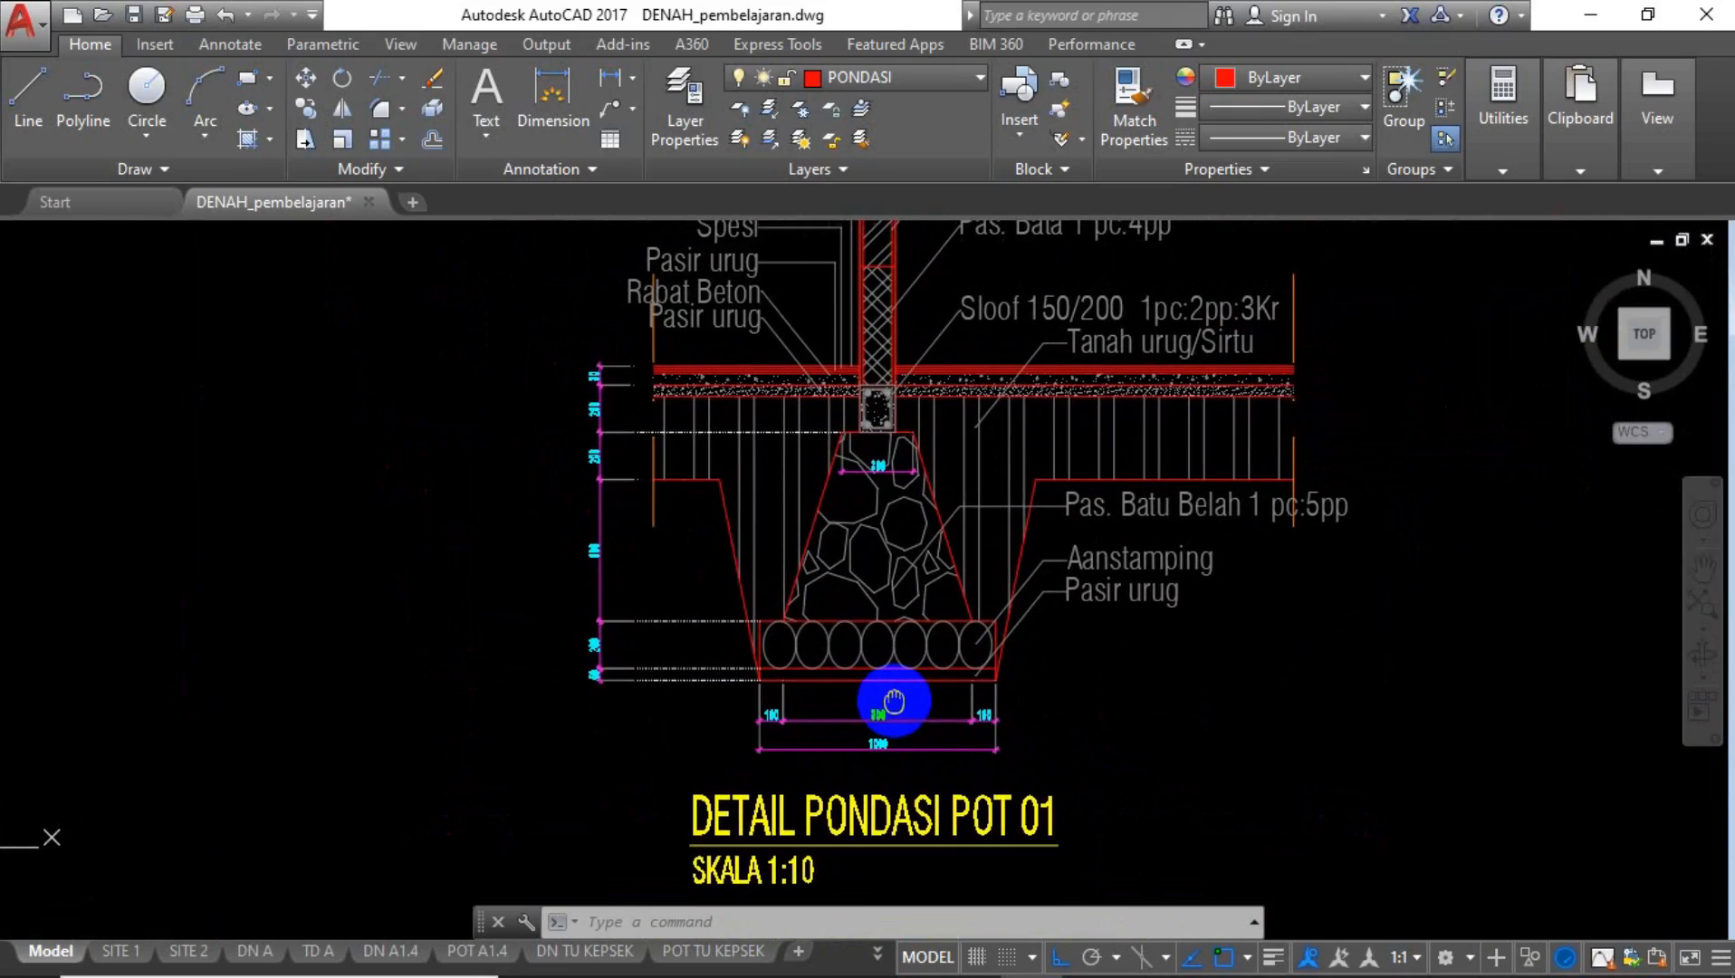
pyautogui.moveTo(887, 465); pyautogui.dragTo(863, 629, button='middle')
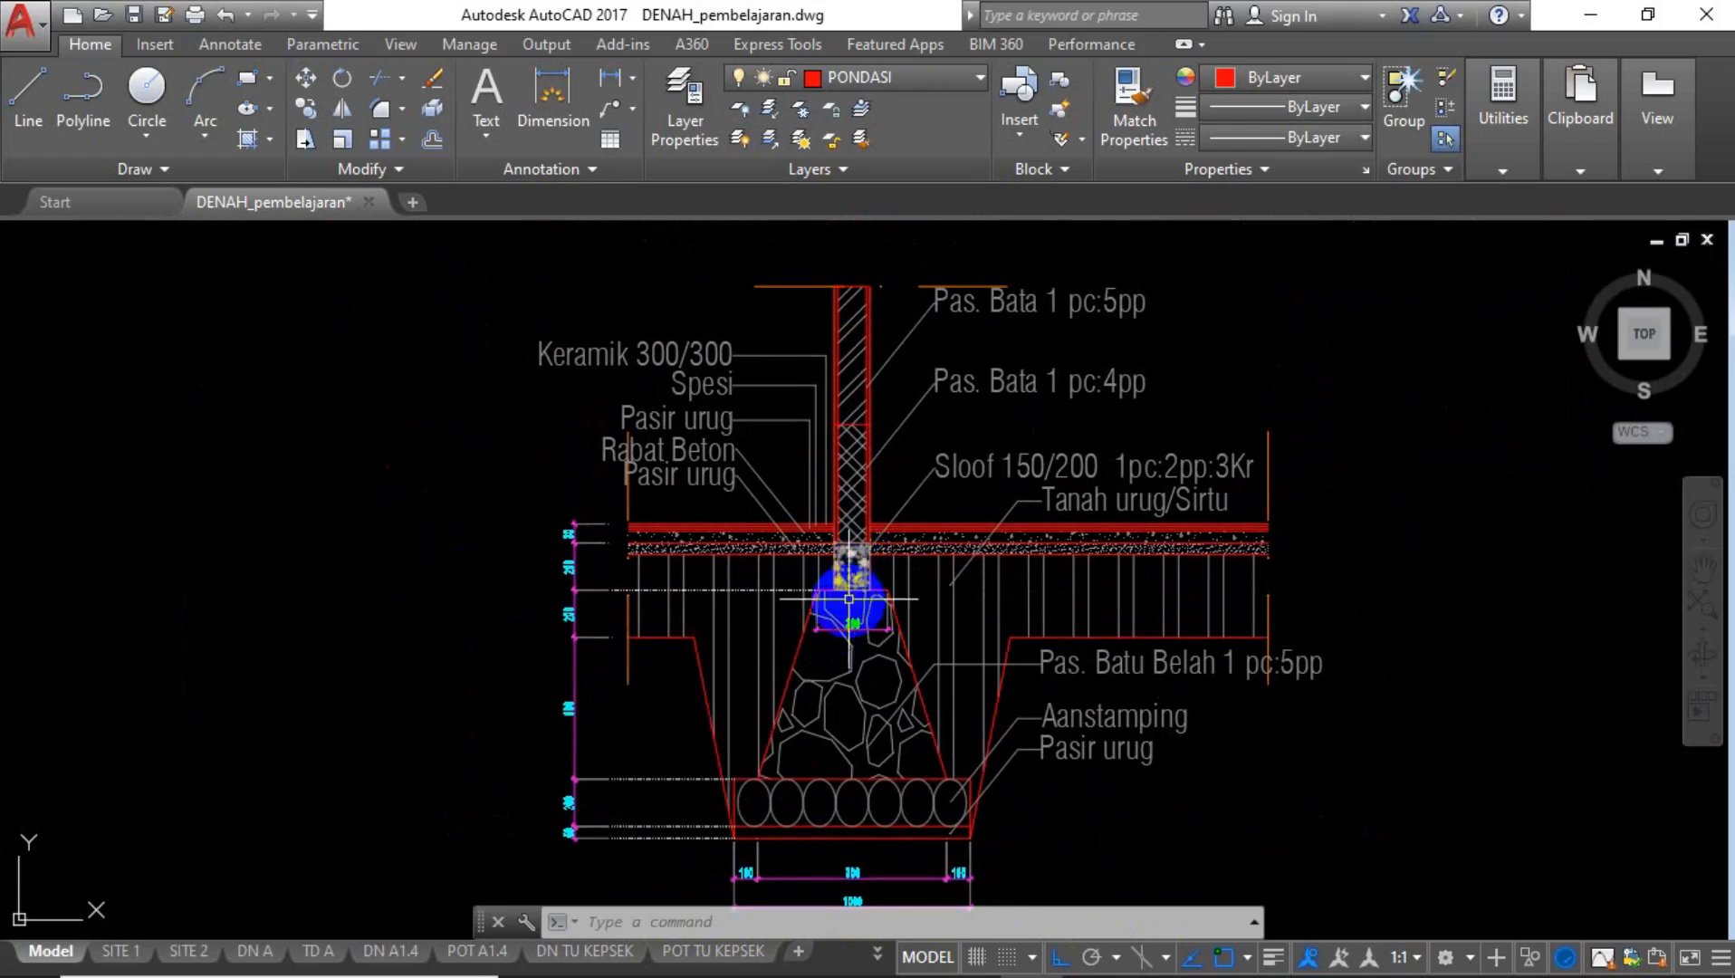
pyautogui.moveTo(879, 697); pyautogui.dragTo(876, 504, button='middle')
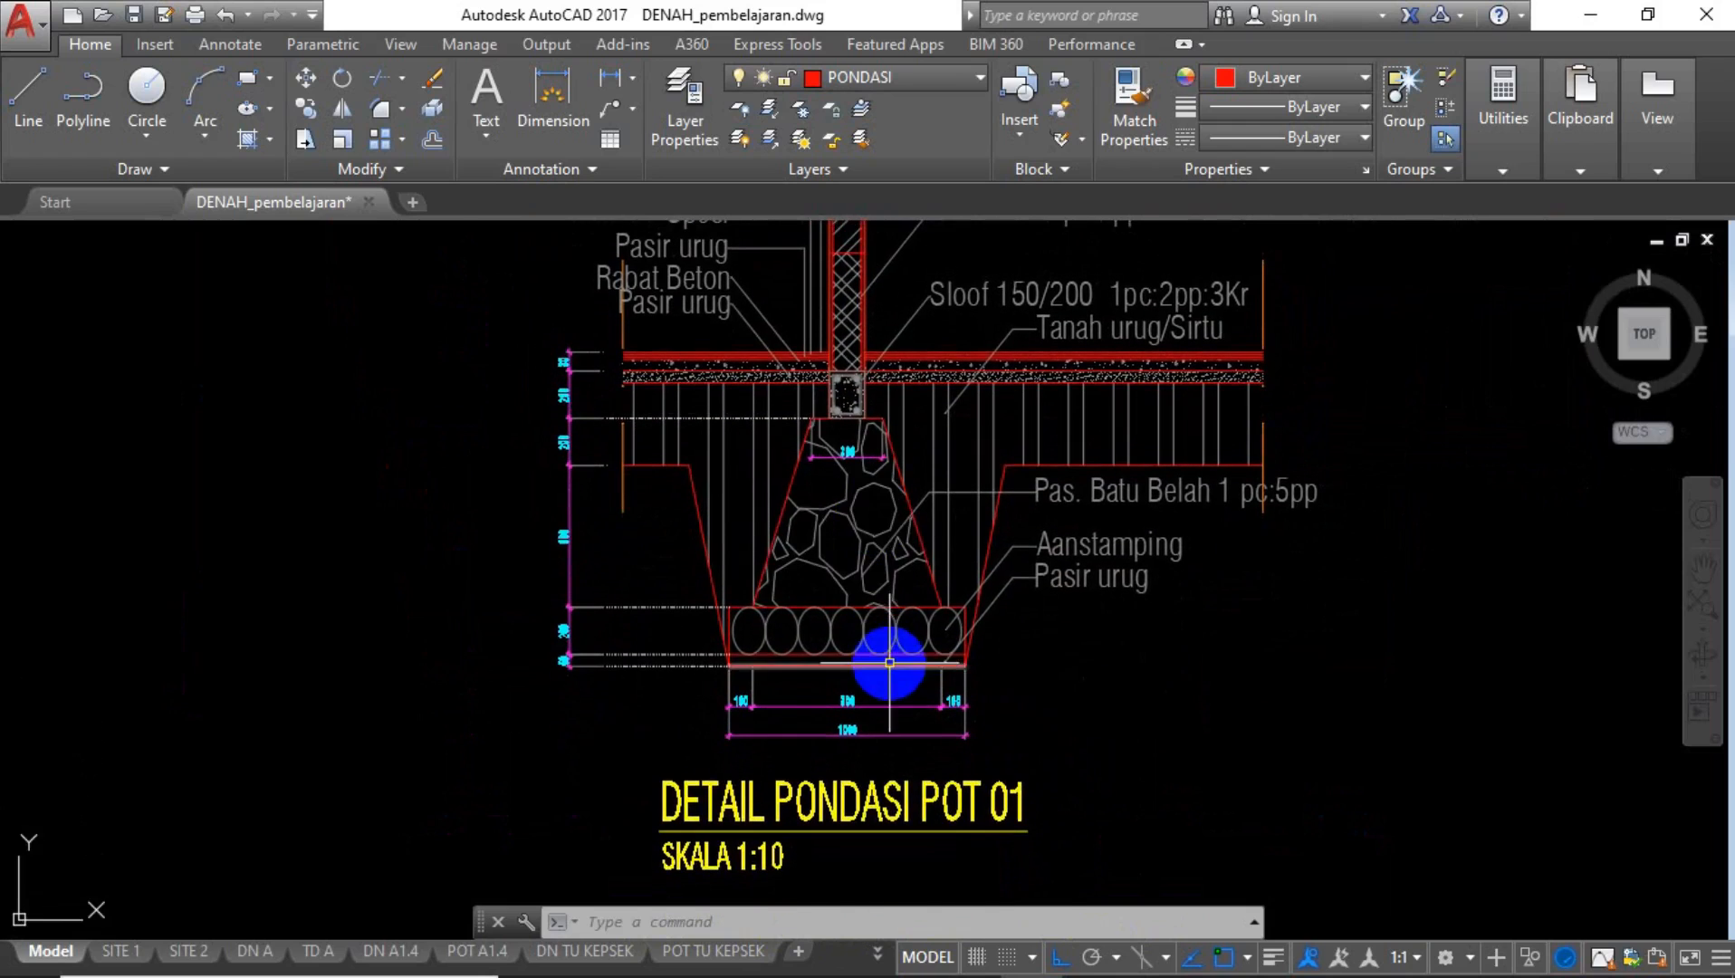
pyautogui.scroll(2, 889, 663)
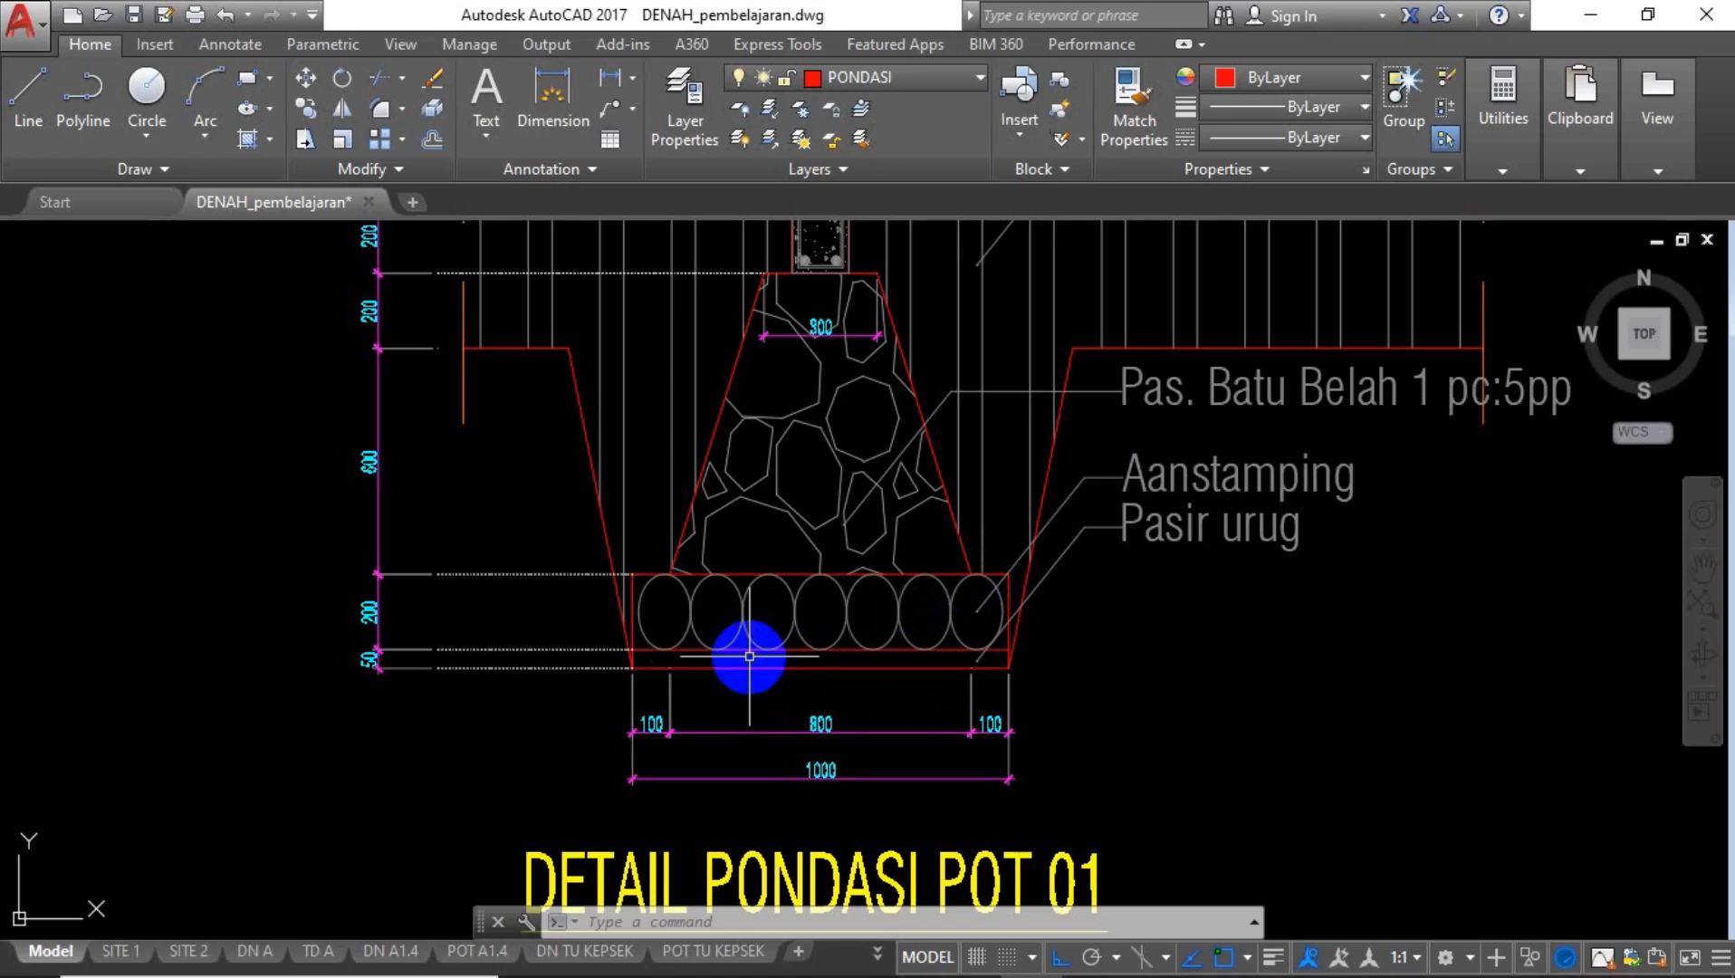
pyautogui.scroll(2, 757, 671)
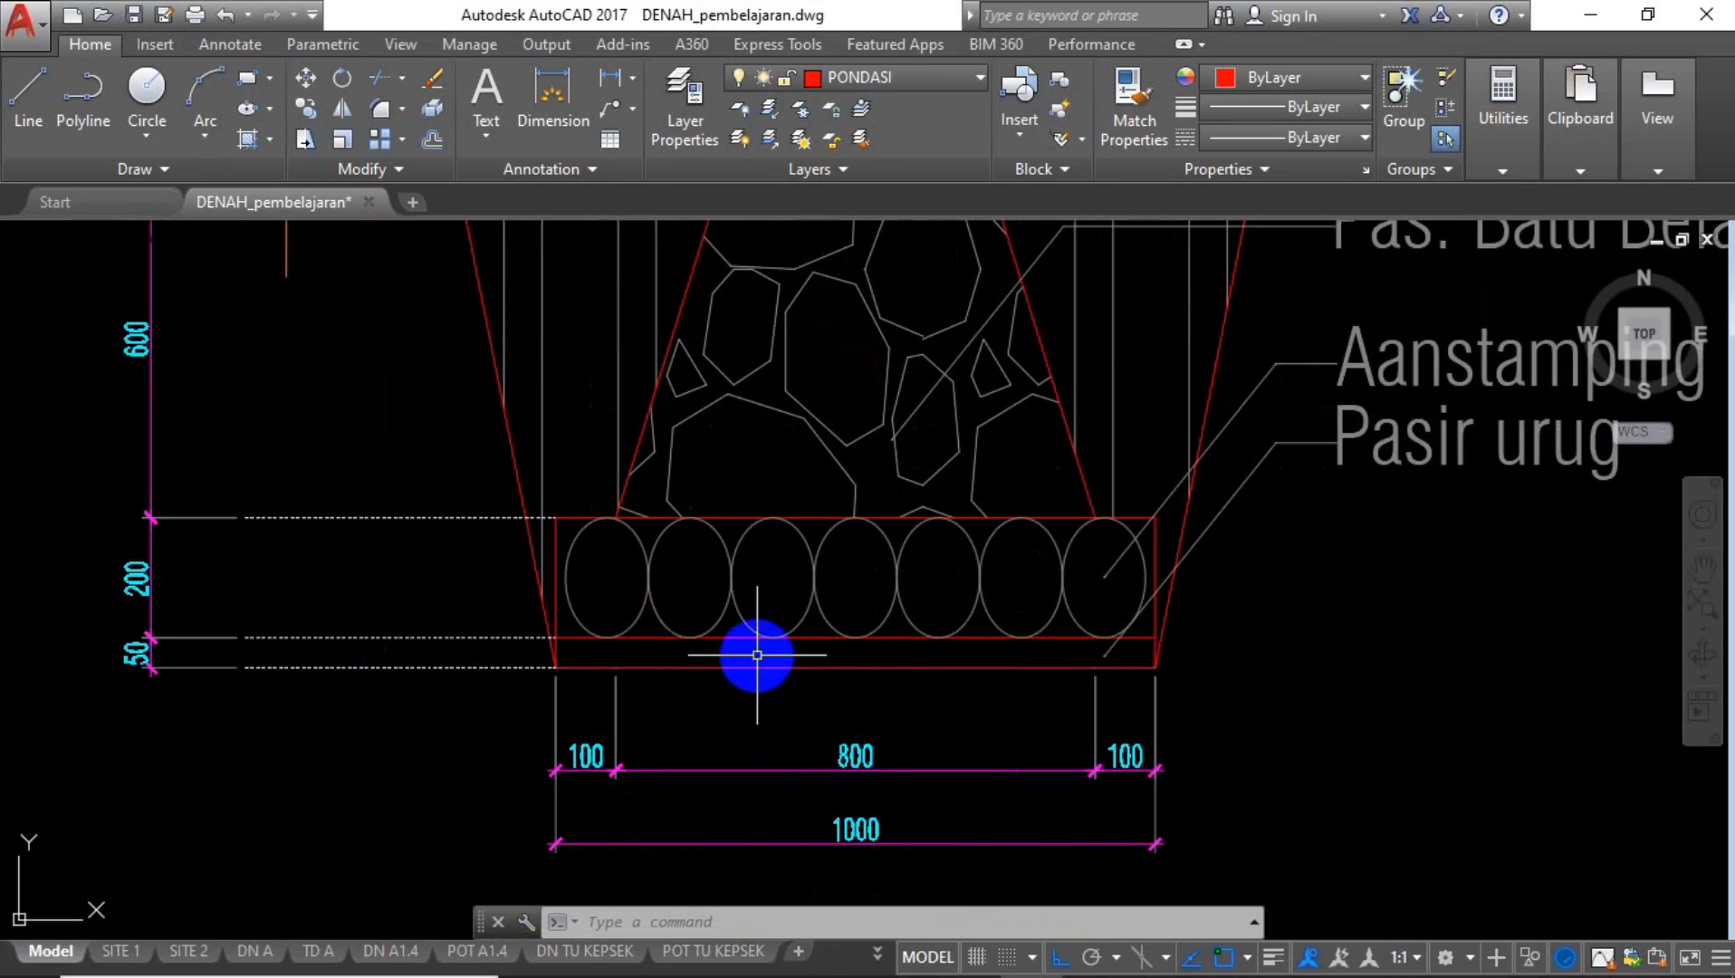
pyautogui.moveTo(751, 658); pyautogui.dragTo(765, 712, button='middle')
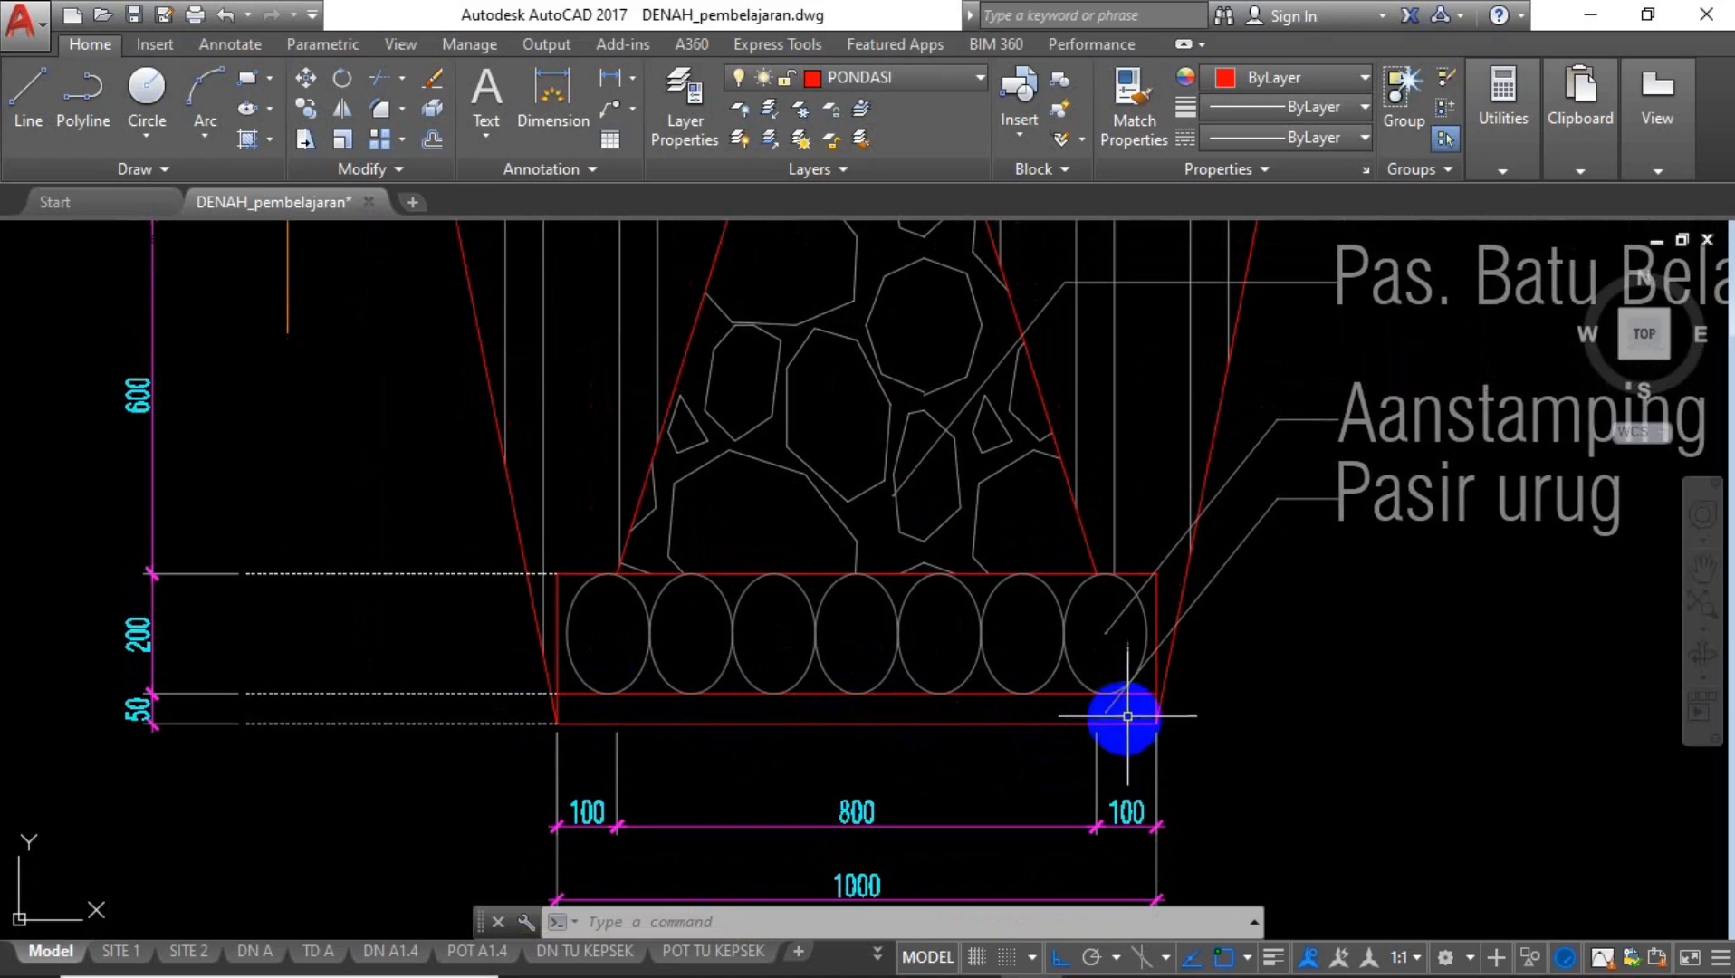
# Draw a vertical construction line through the midpoint of the sand bed's bottom edge as the foundation's centre axis.
pyautogui.moveTo(1088, 713)
pyautogui.mouseDown(button='middle')
pyautogui.moveTo(1055, 635)
pyautogui.moveTo(1045, 666)
pyautogui.moveTo(985, 687)
pyautogui.moveTo(1016, 617)
pyautogui.mouseUp(button='middle')
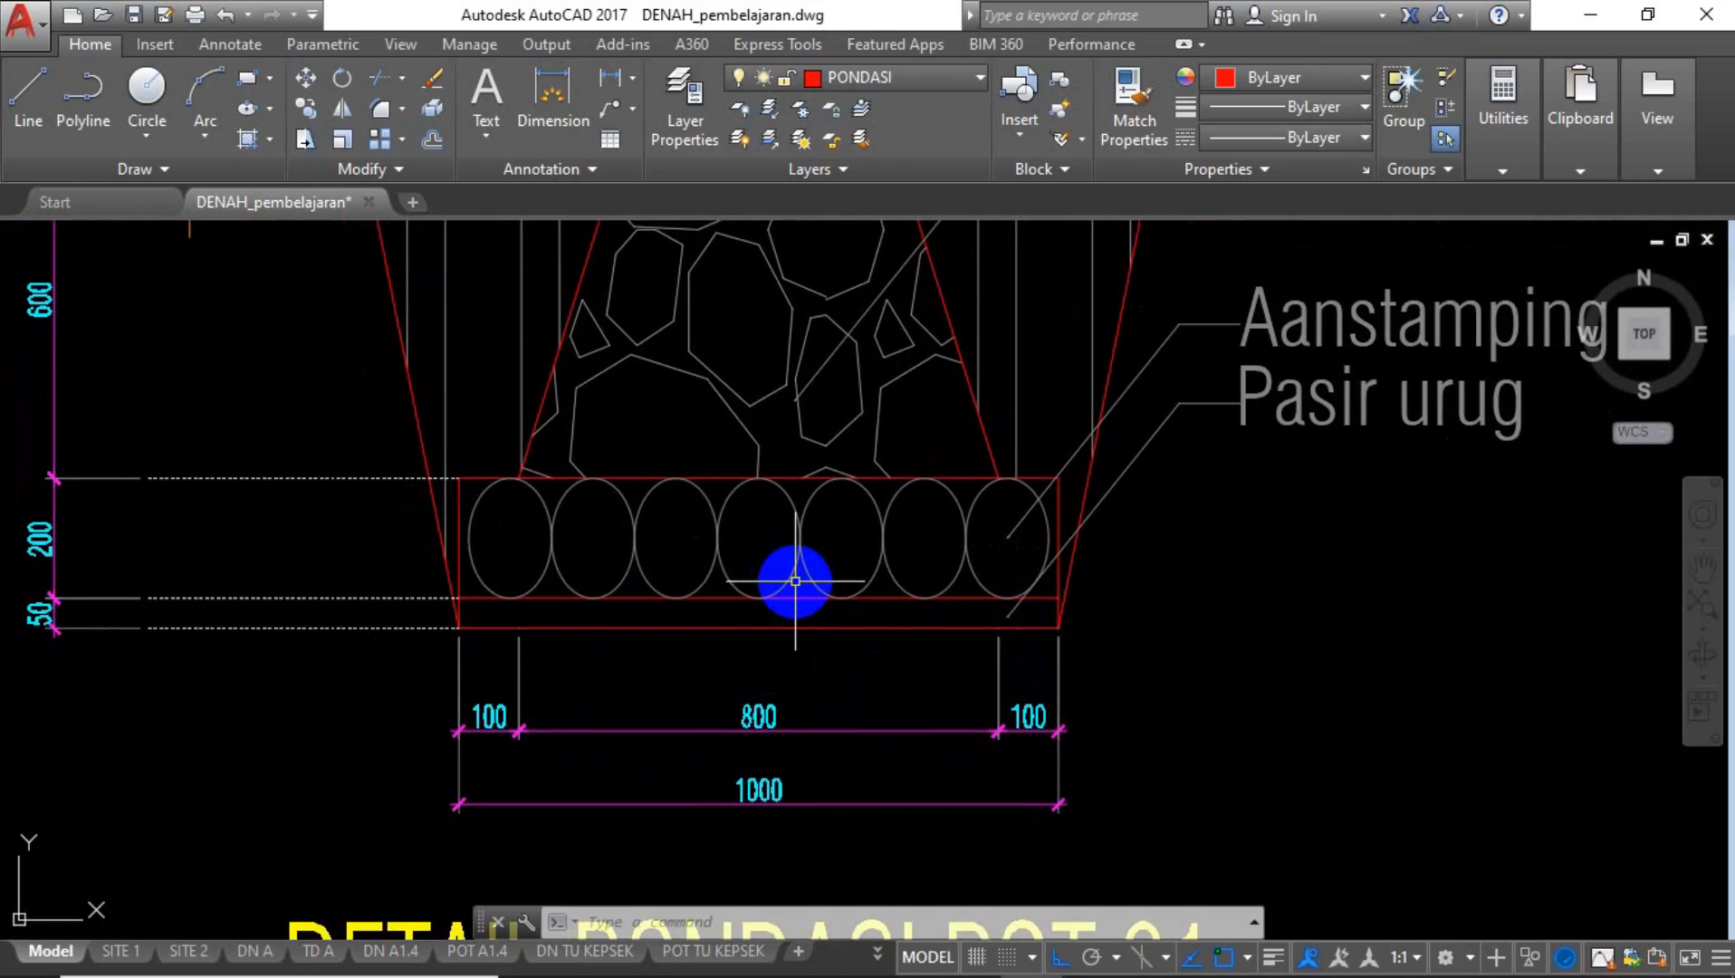
pyautogui.write('xl')
pyautogui.press('Return')
pyautogui.write('v')
pyautogui.press('Return')
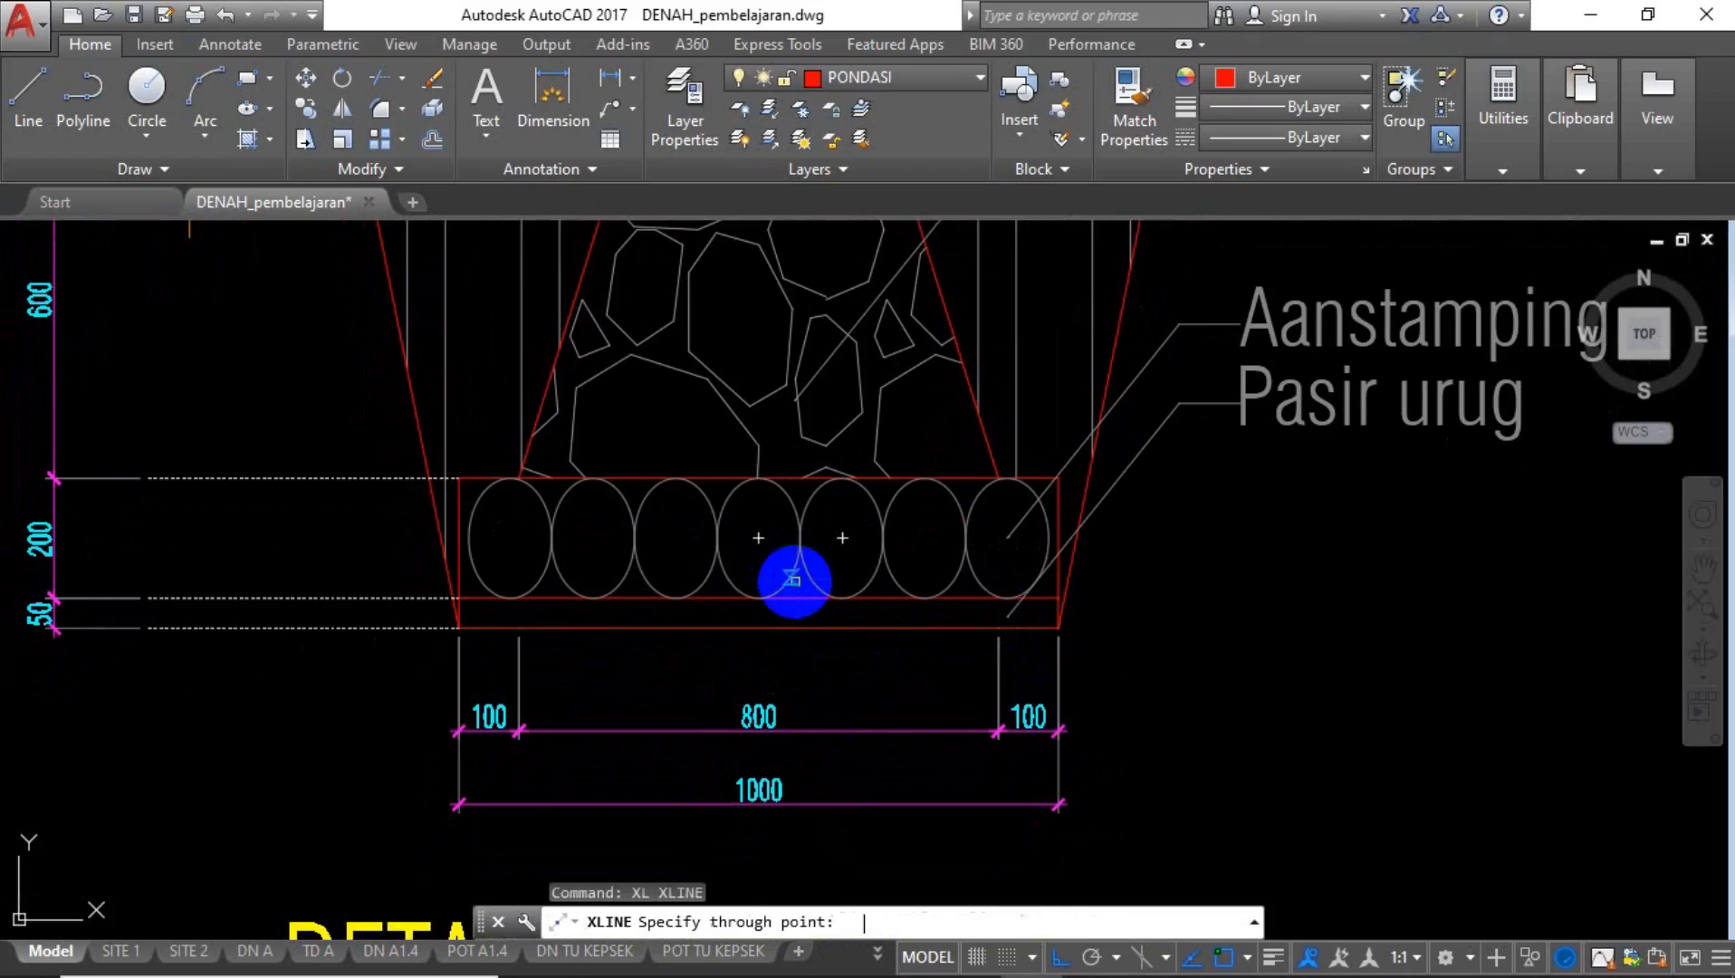
pyautogui.click(759, 626)
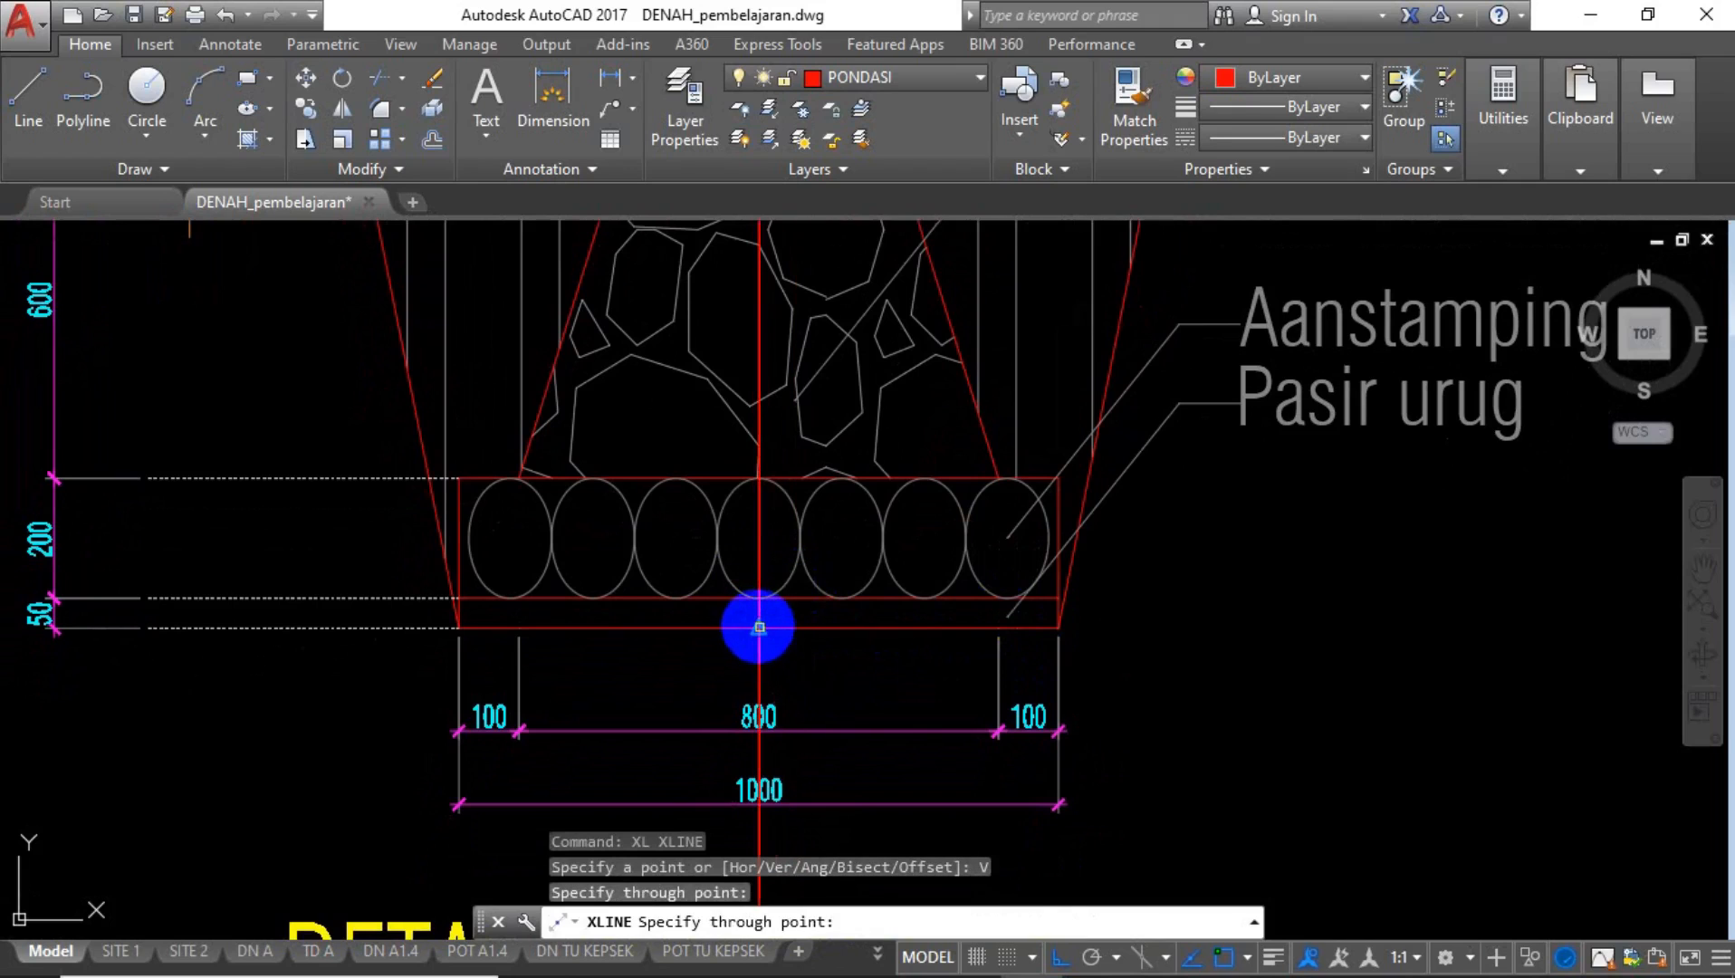
pyautogui.press('Return')
# Examine the offsets from the centre axis to the edges of the sand bed, the stone masonry's base and top, and the sloof.
pyautogui.moveTo(759, 646); pyautogui.dragTo(778, 534, button='middle')
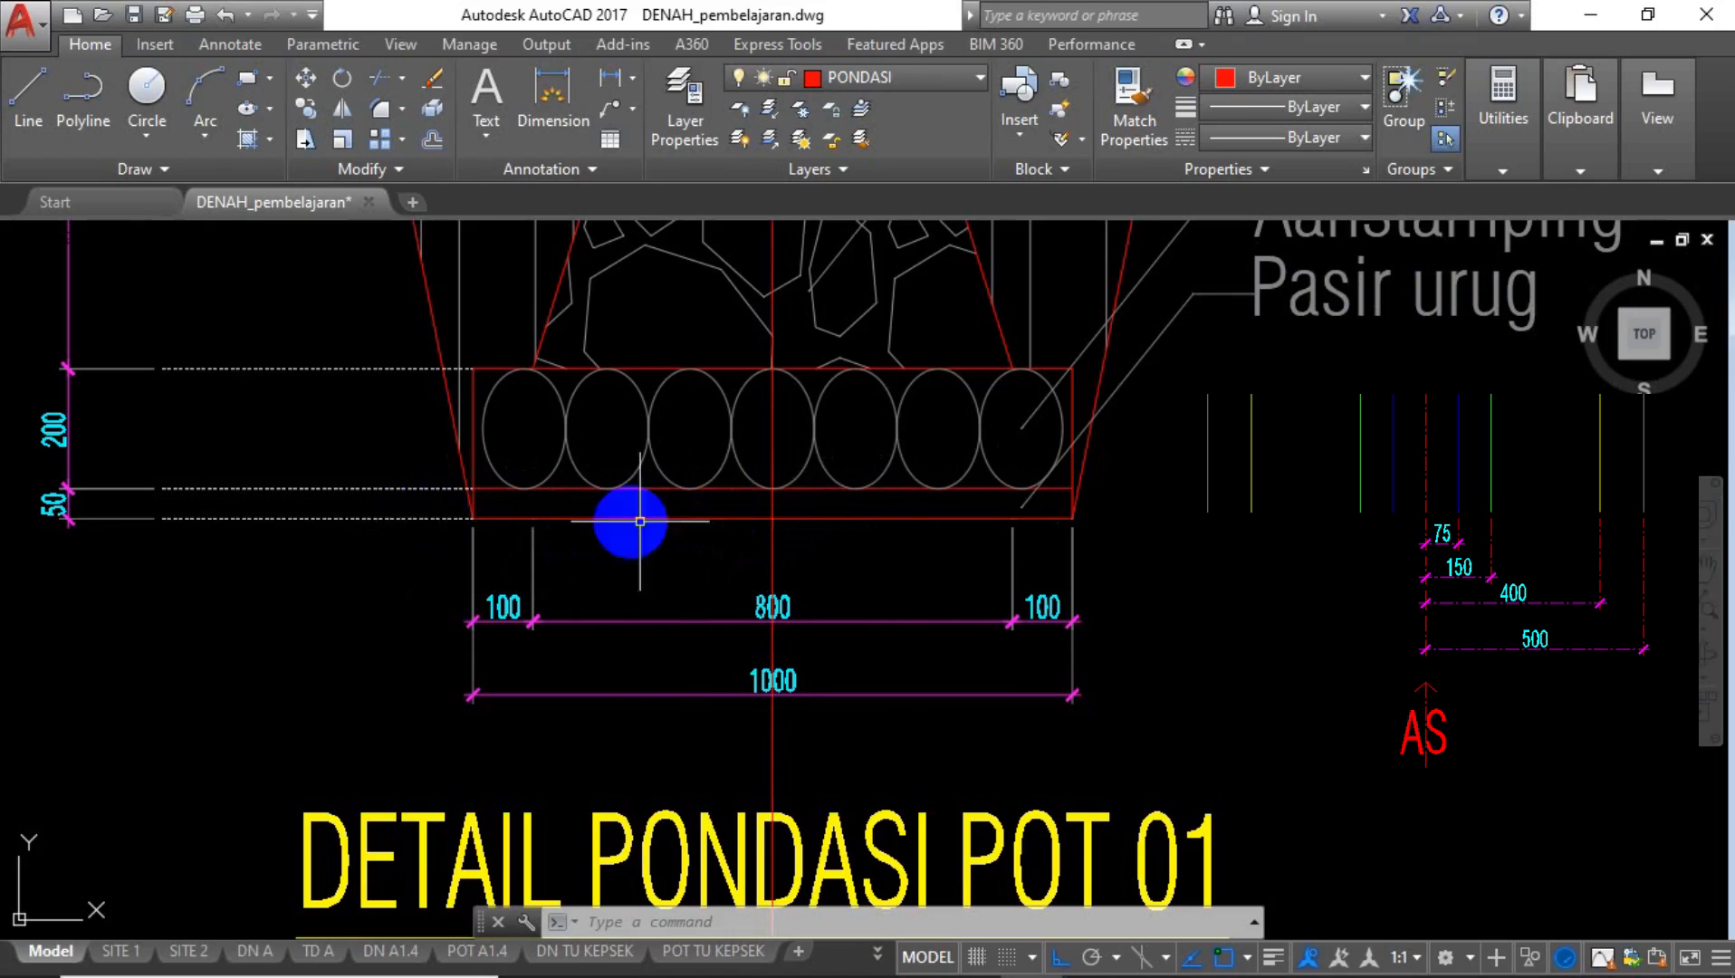
pyautogui.moveTo(837, 592); pyautogui.dragTo(837, 658, button='middle')
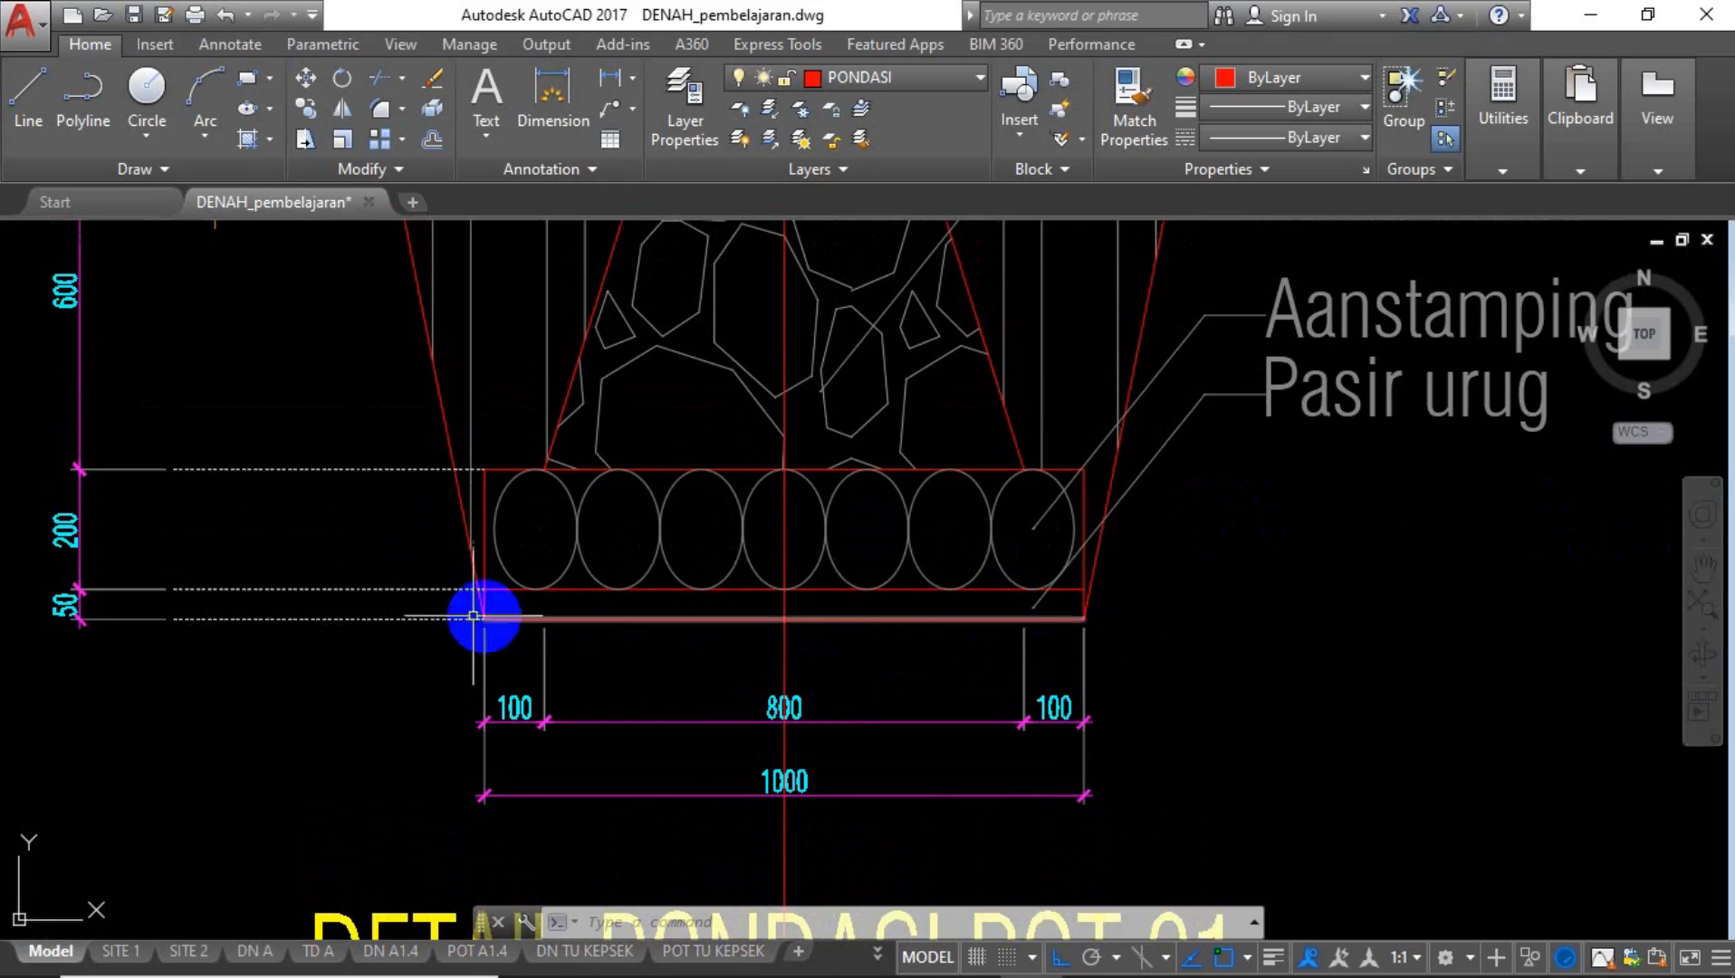
pyautogui.moveTo(532, 463)
pyautogui.mouseDown(button='middle')
pyautogui.moveTo(554, 541)
pyautogui.moveTo(554, 670)
pyautogui.moveTo(582, 550)
pyautogui.mouseUp(button='middle')
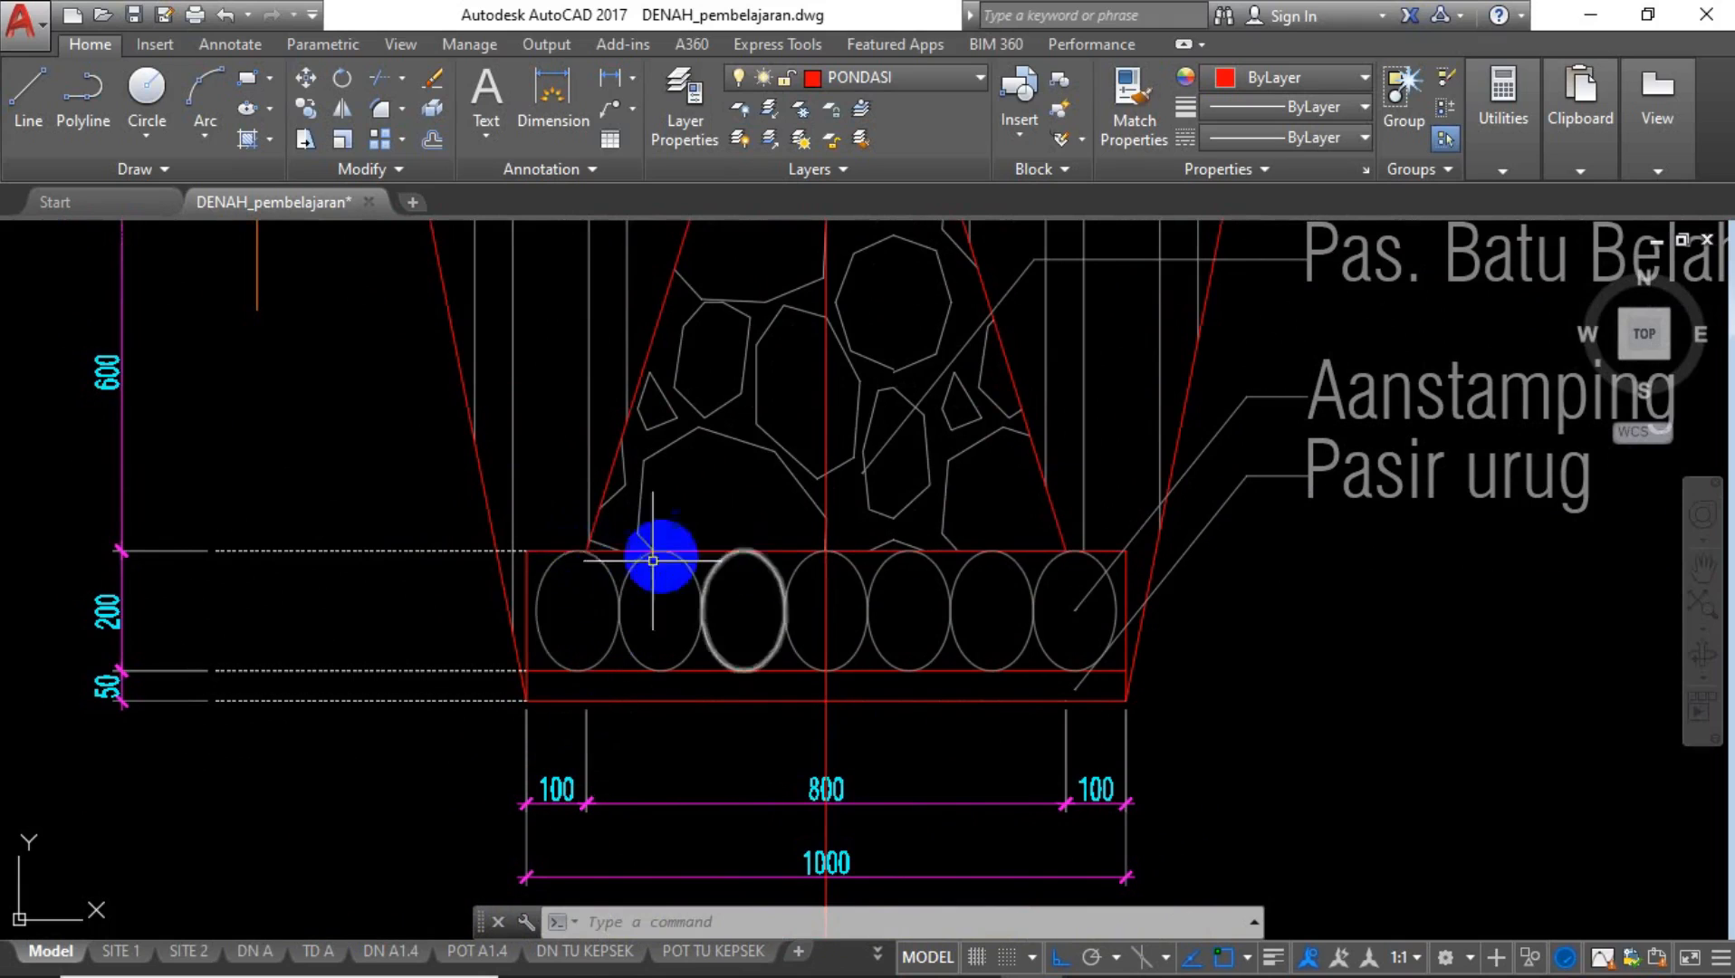
pyautogui.moveTo(573, 554); pyautogui.dragTo(579, 675, button='middle')
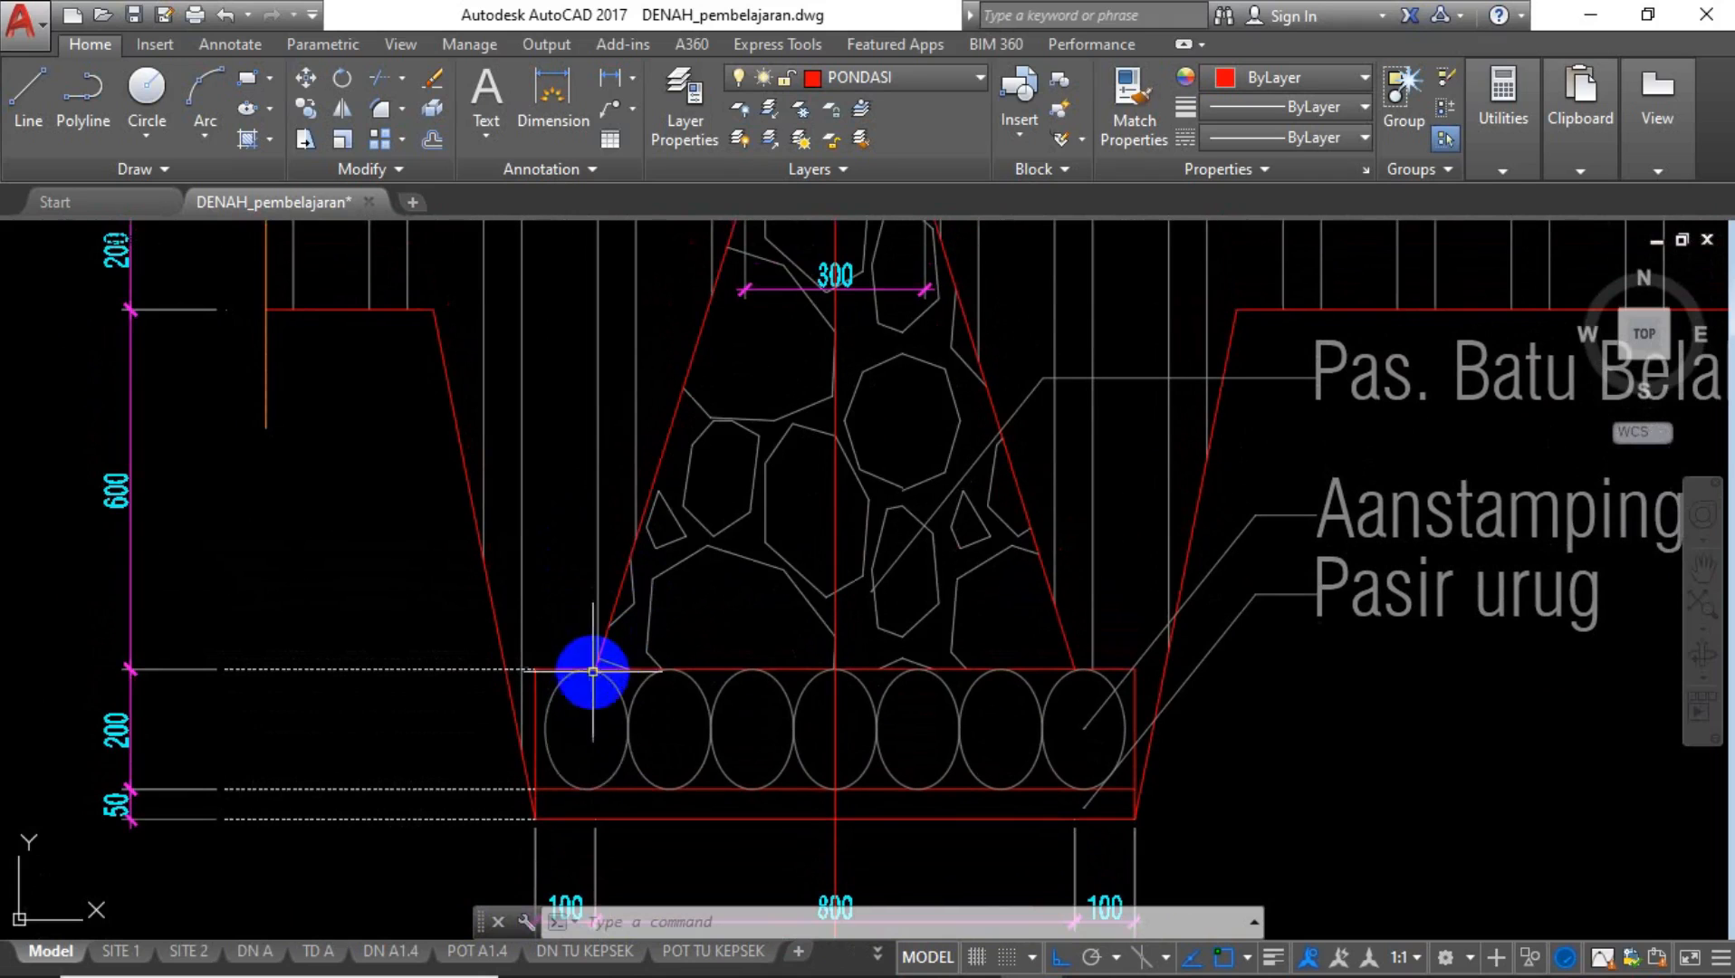
pyautogui.moveTo(602, 834)
pyautogui.mouseDown(button='middle')
pyautogui.moveTo(625, 637)
pyautogui.moveTo(592, 778)
pyautogui.mouseUp(button='middle')
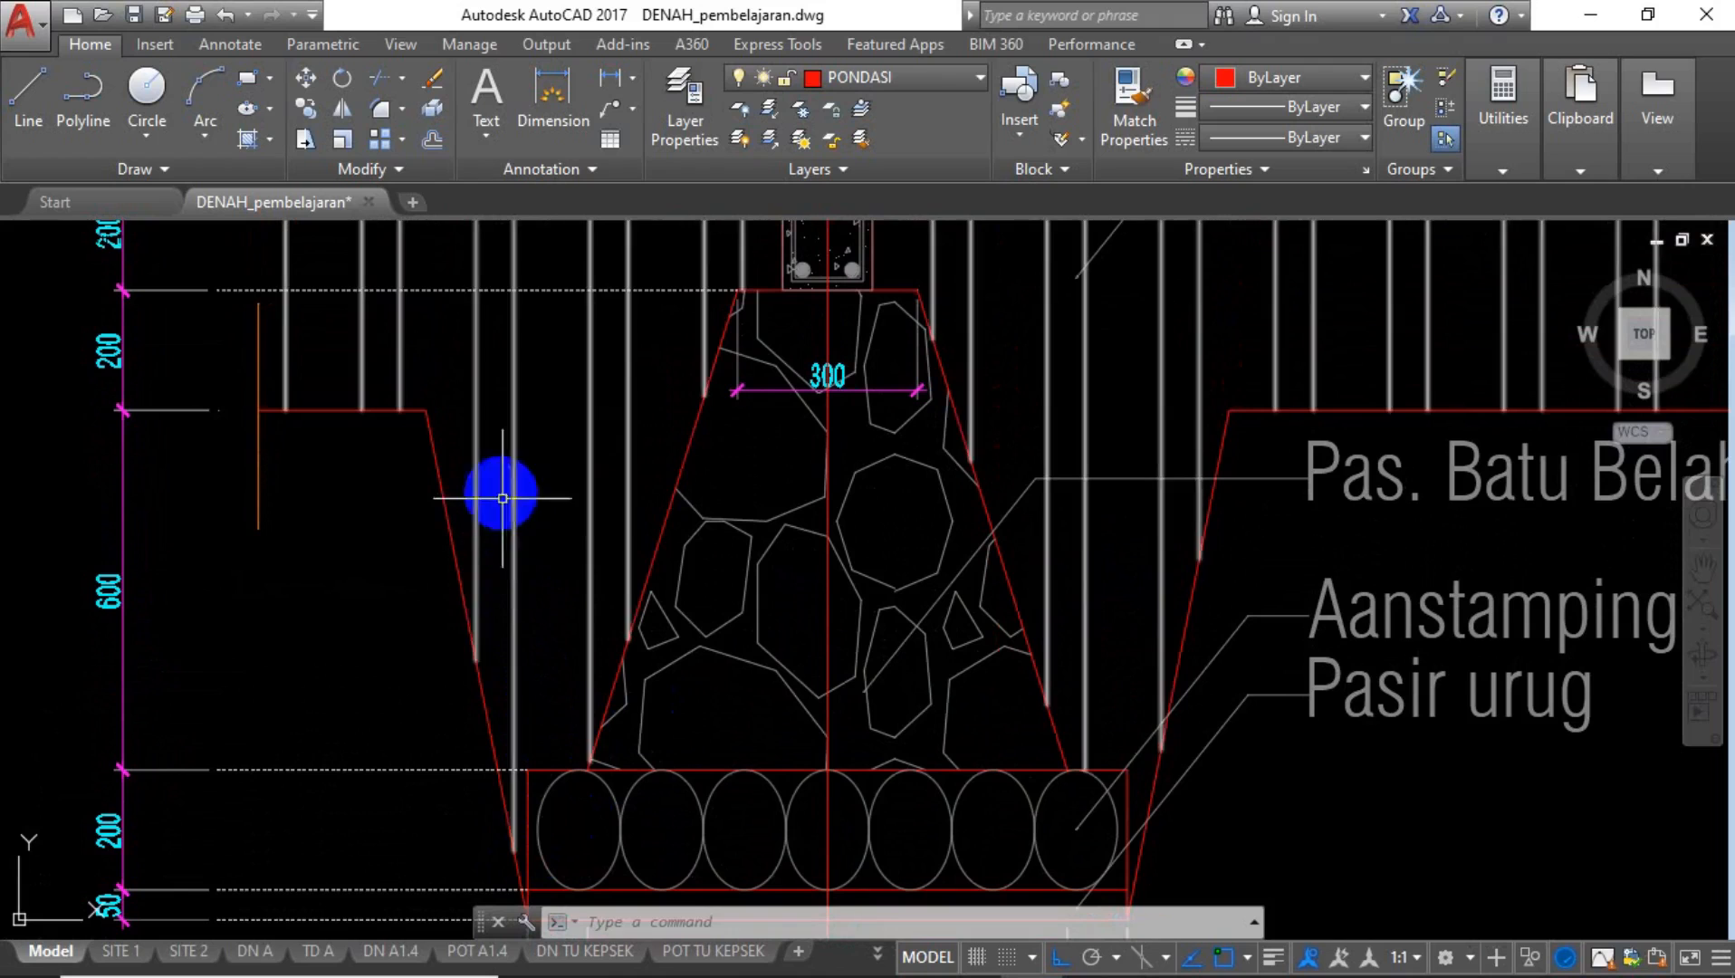
pyautogui.moveTo(619, 587); pyautogui.dragTo(476, 611, button='middle')
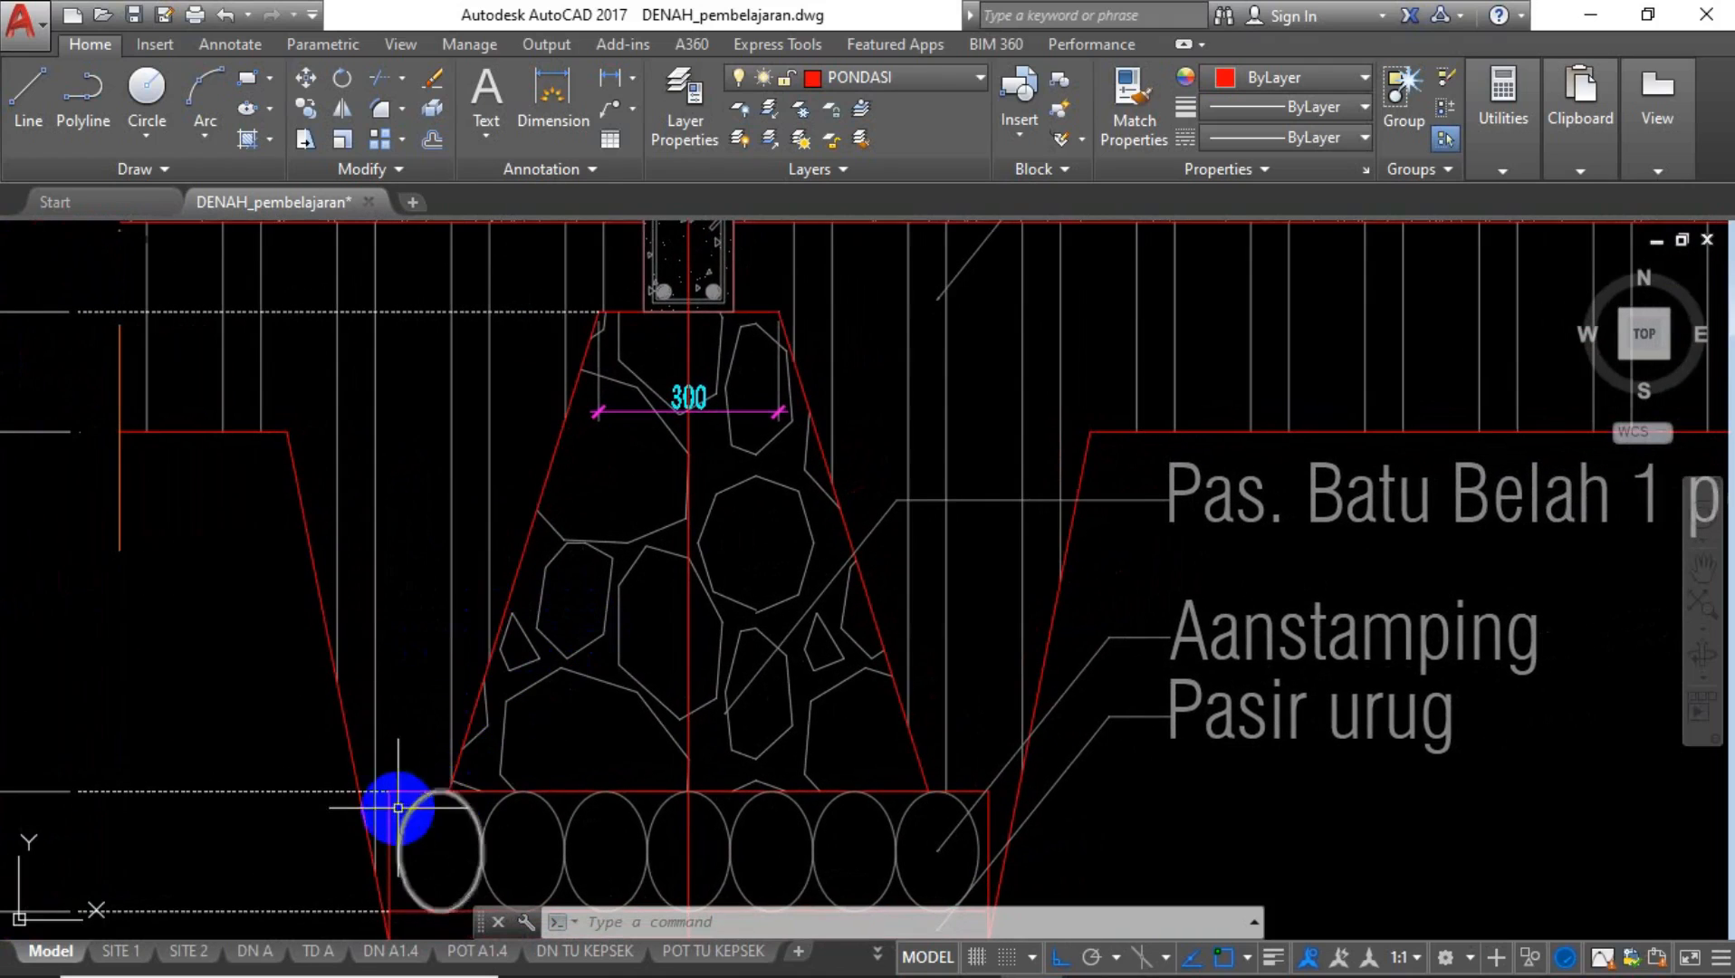
pyautogui.moveTo(535, 682)
pyautogui.mouseDown(button='middle')
pyautogui.moveTo(522, 747)
pyautogui.moveTo(445, 802)
pyautogui.mouseUp(button='middle')
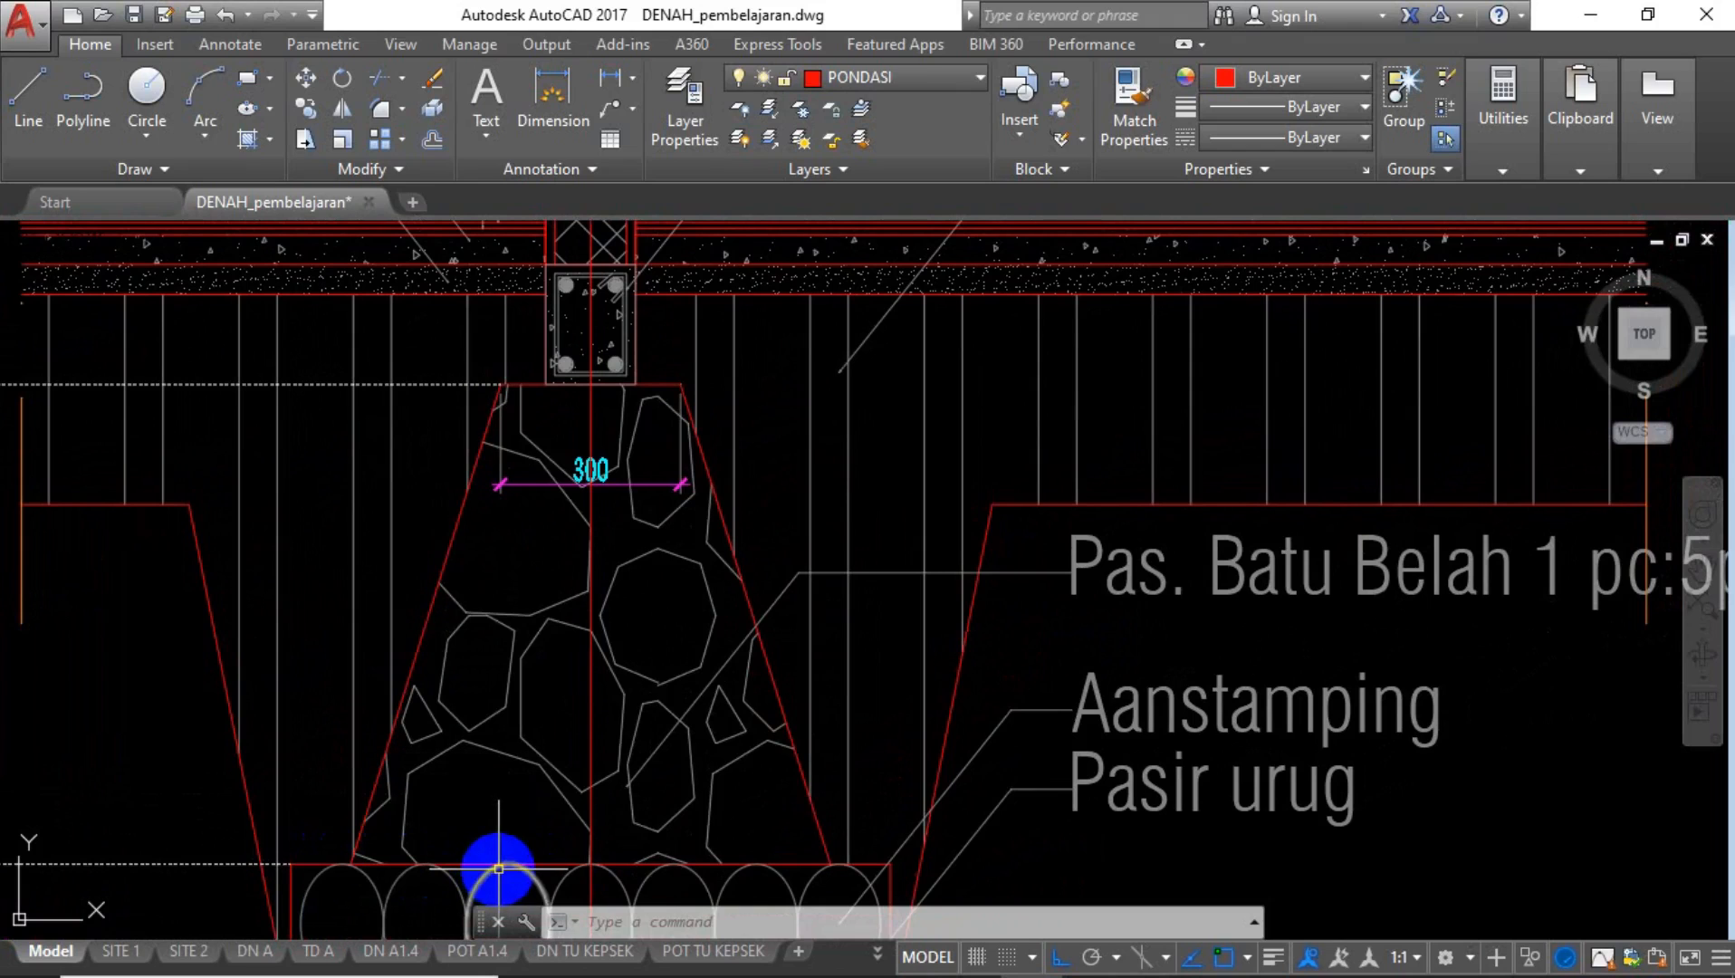
pyautogui.moveTo(406, 883)
pyautogui.mouseDown(button='middle')
pyautogui.moveTo(546, 689)
pyautogui.moveTo(581, 674)
pyautogui.mouseUp(button='middle')
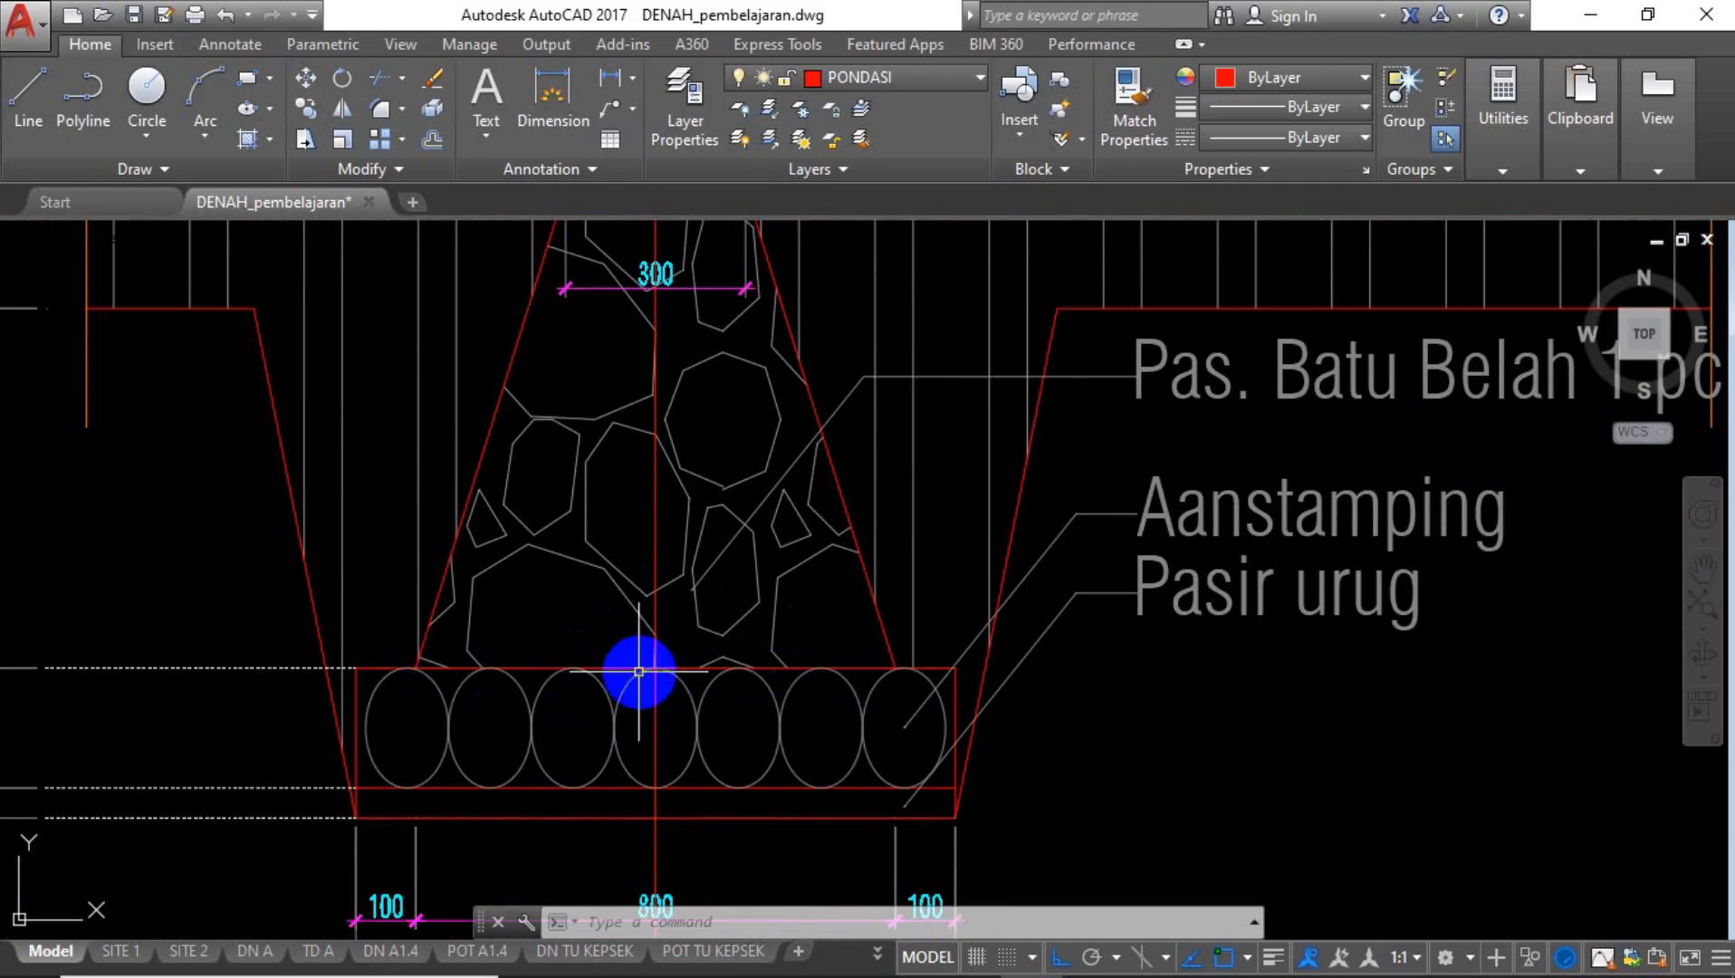
pyautogui.moveTo(677, 592); pyautogui.dragTo(658, 838, button='middle')
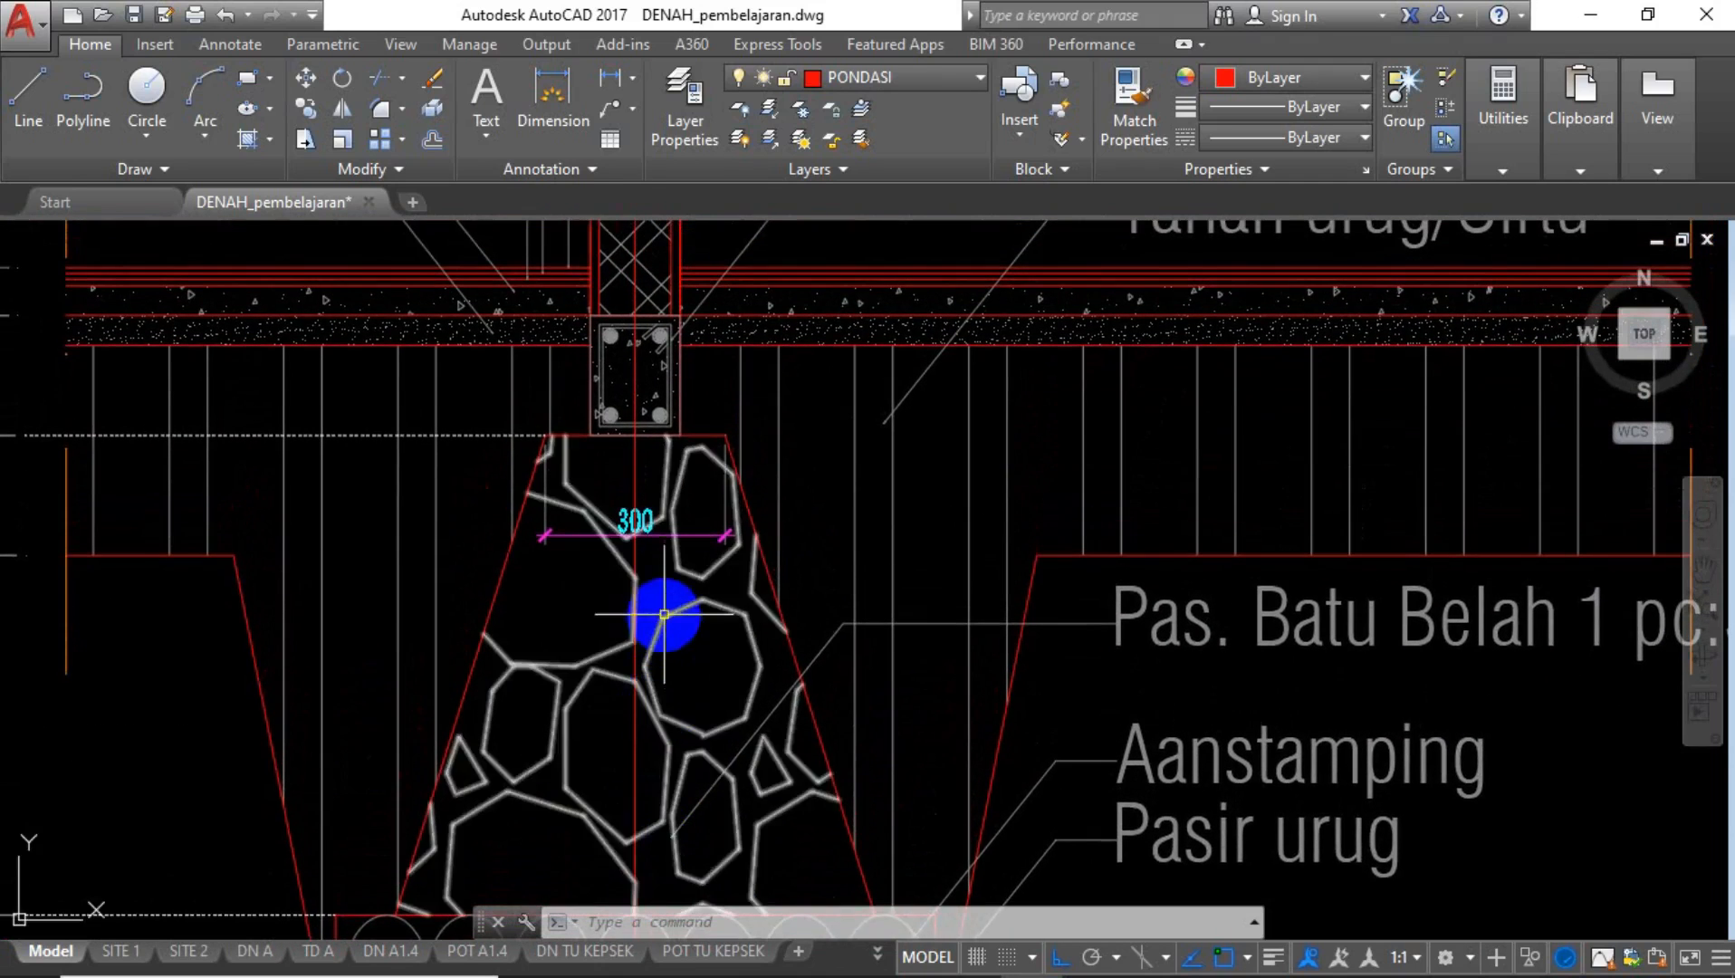
pyautogui.moveTo(664, 614); pyautogui.dragTo(658, 736, button='middle')
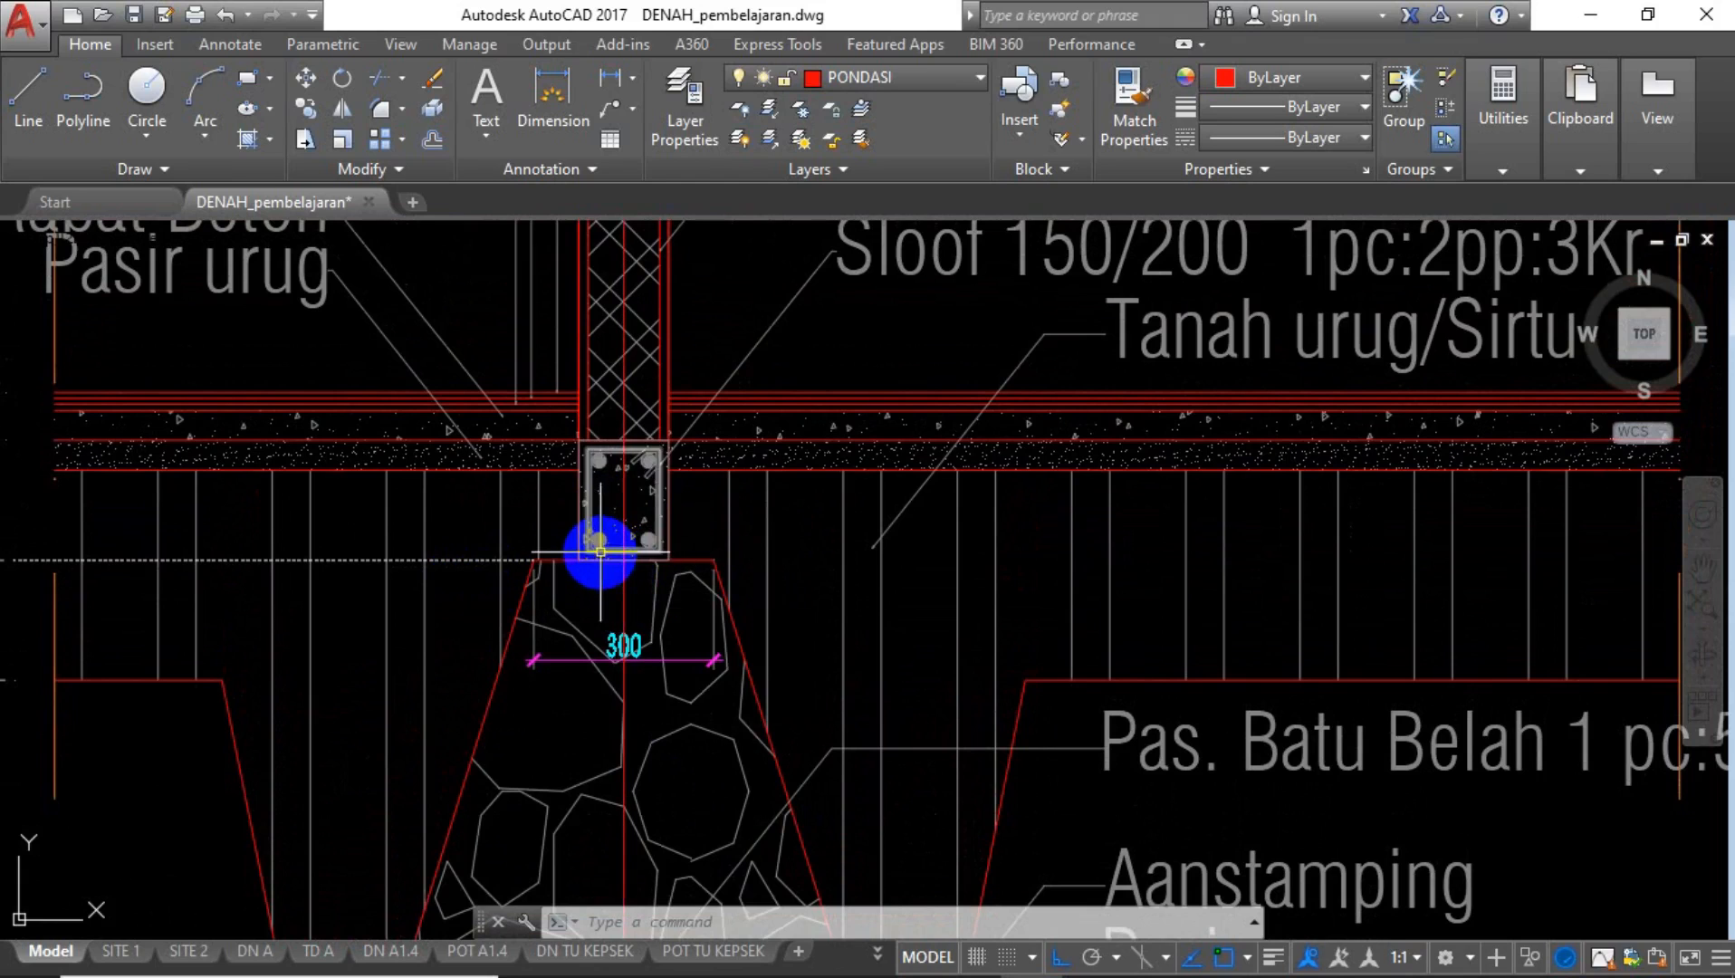
pyautogui.moveTo(633, 558); pyautogui.dragTo(632, 659, button='middle')
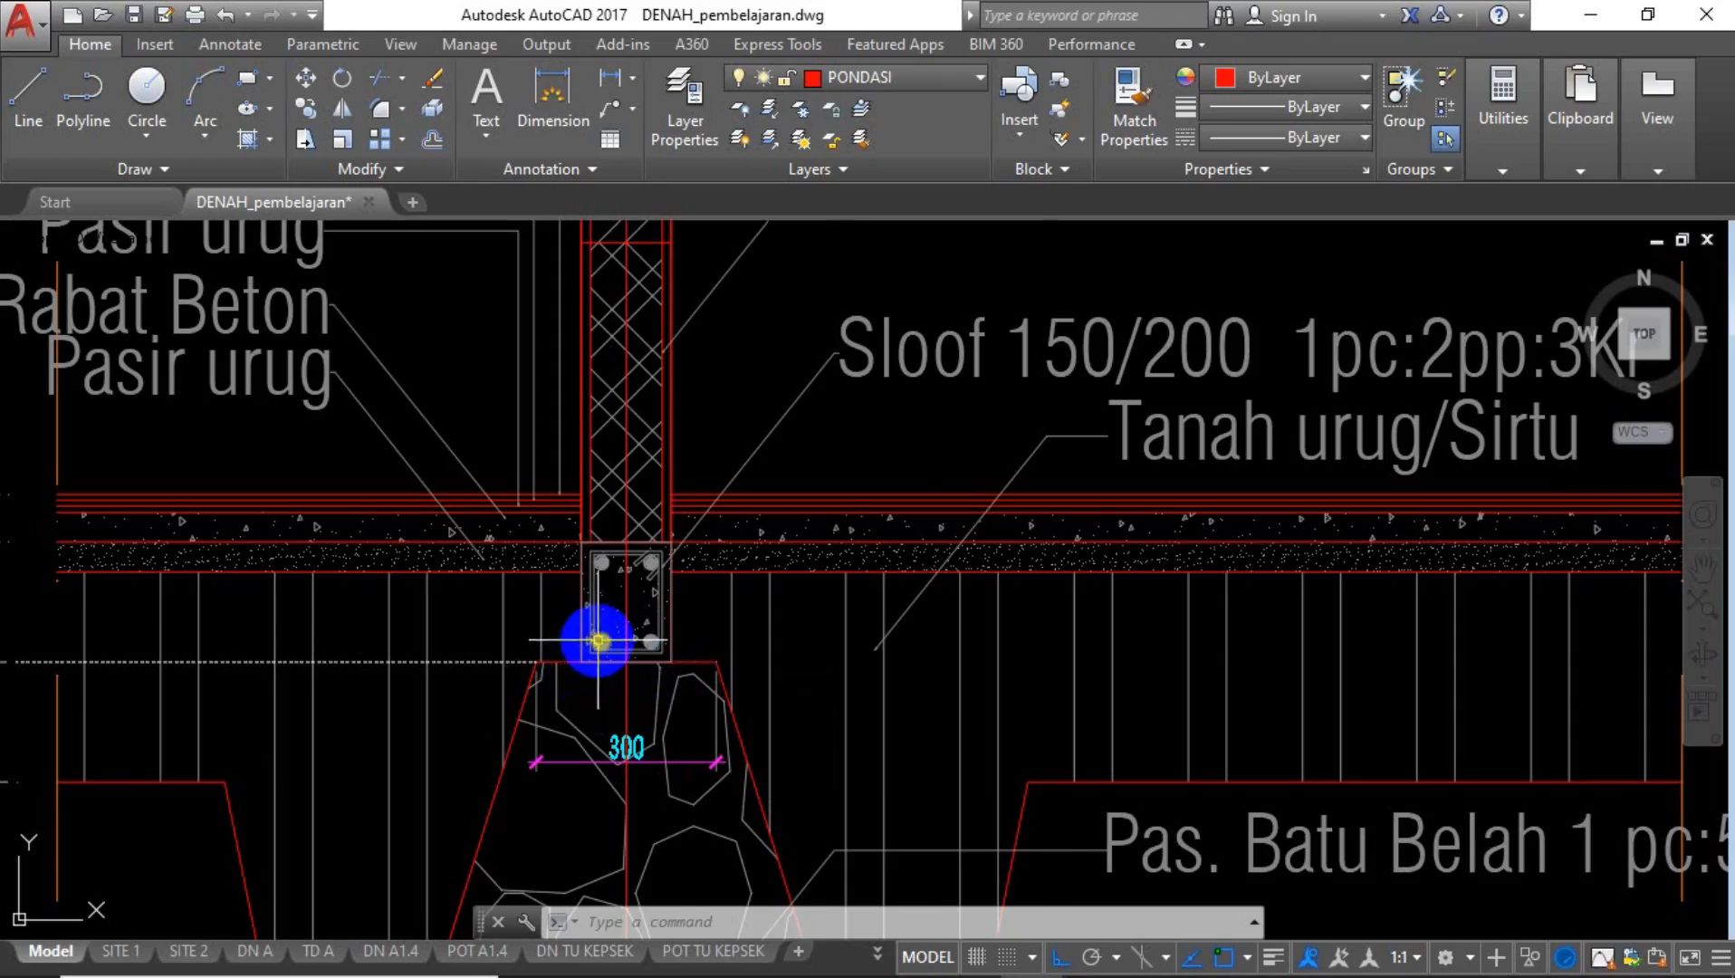
# Open the PONDASI2 multiline style for modification in the Multiline Style manager.
pyautogui.scroll(-5, 579, 666)
pyautogui.write('M')
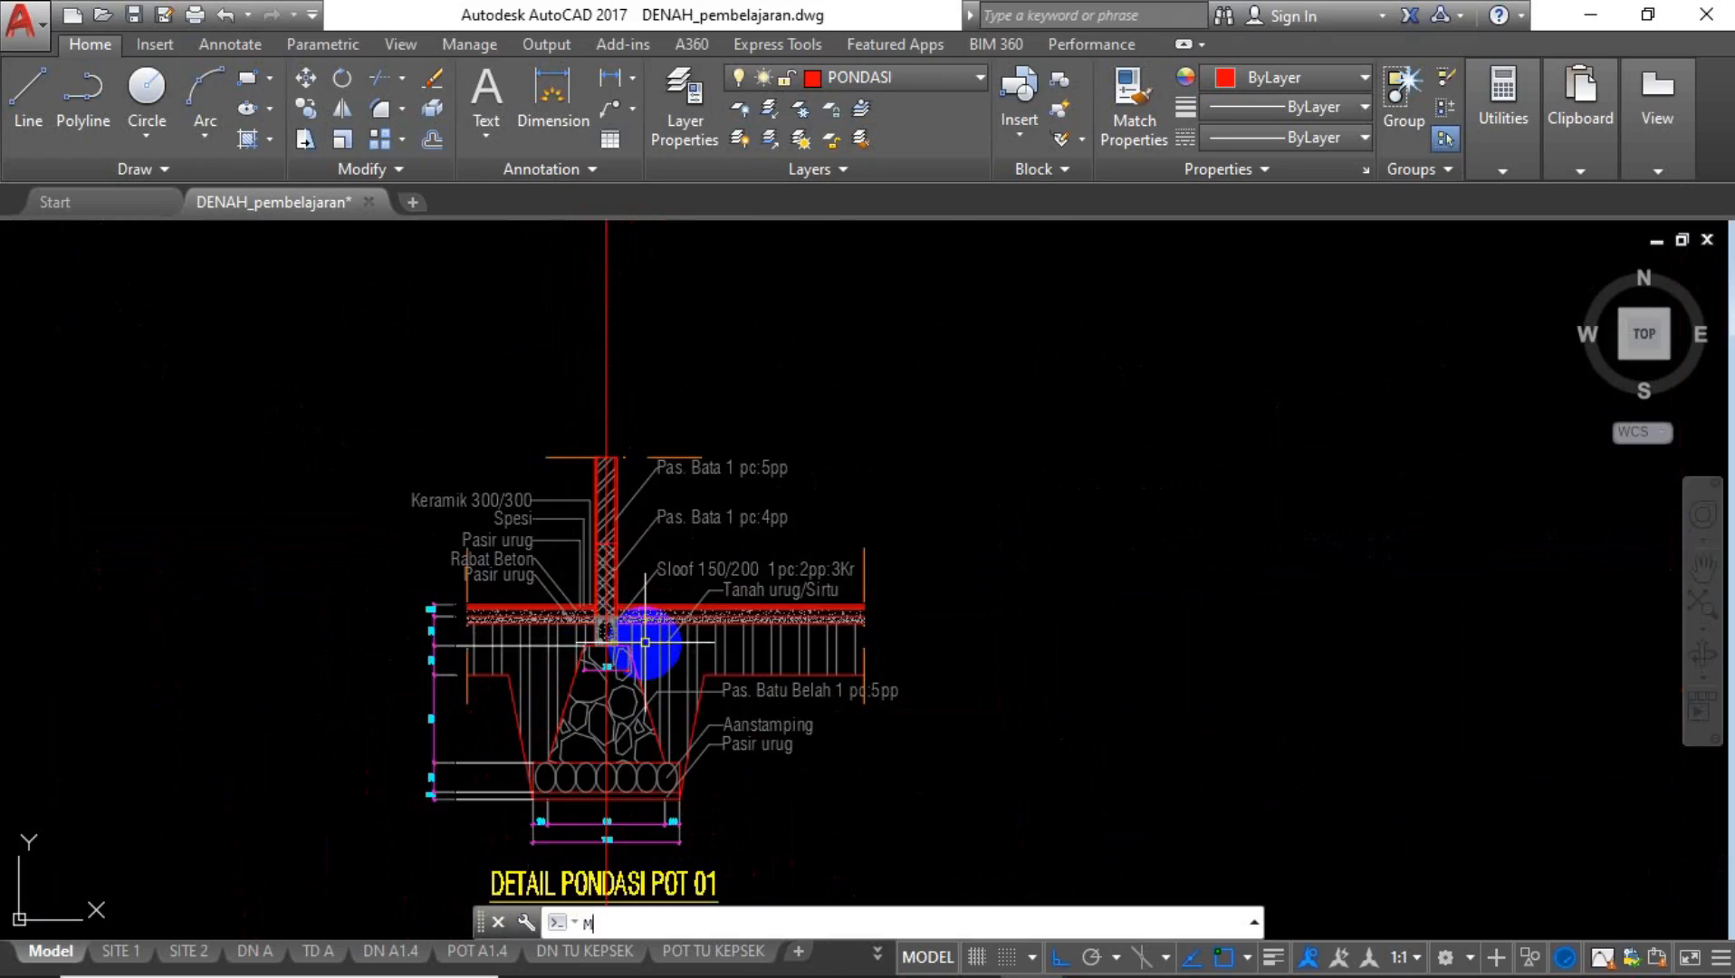
pyautogui.write('LSTY')
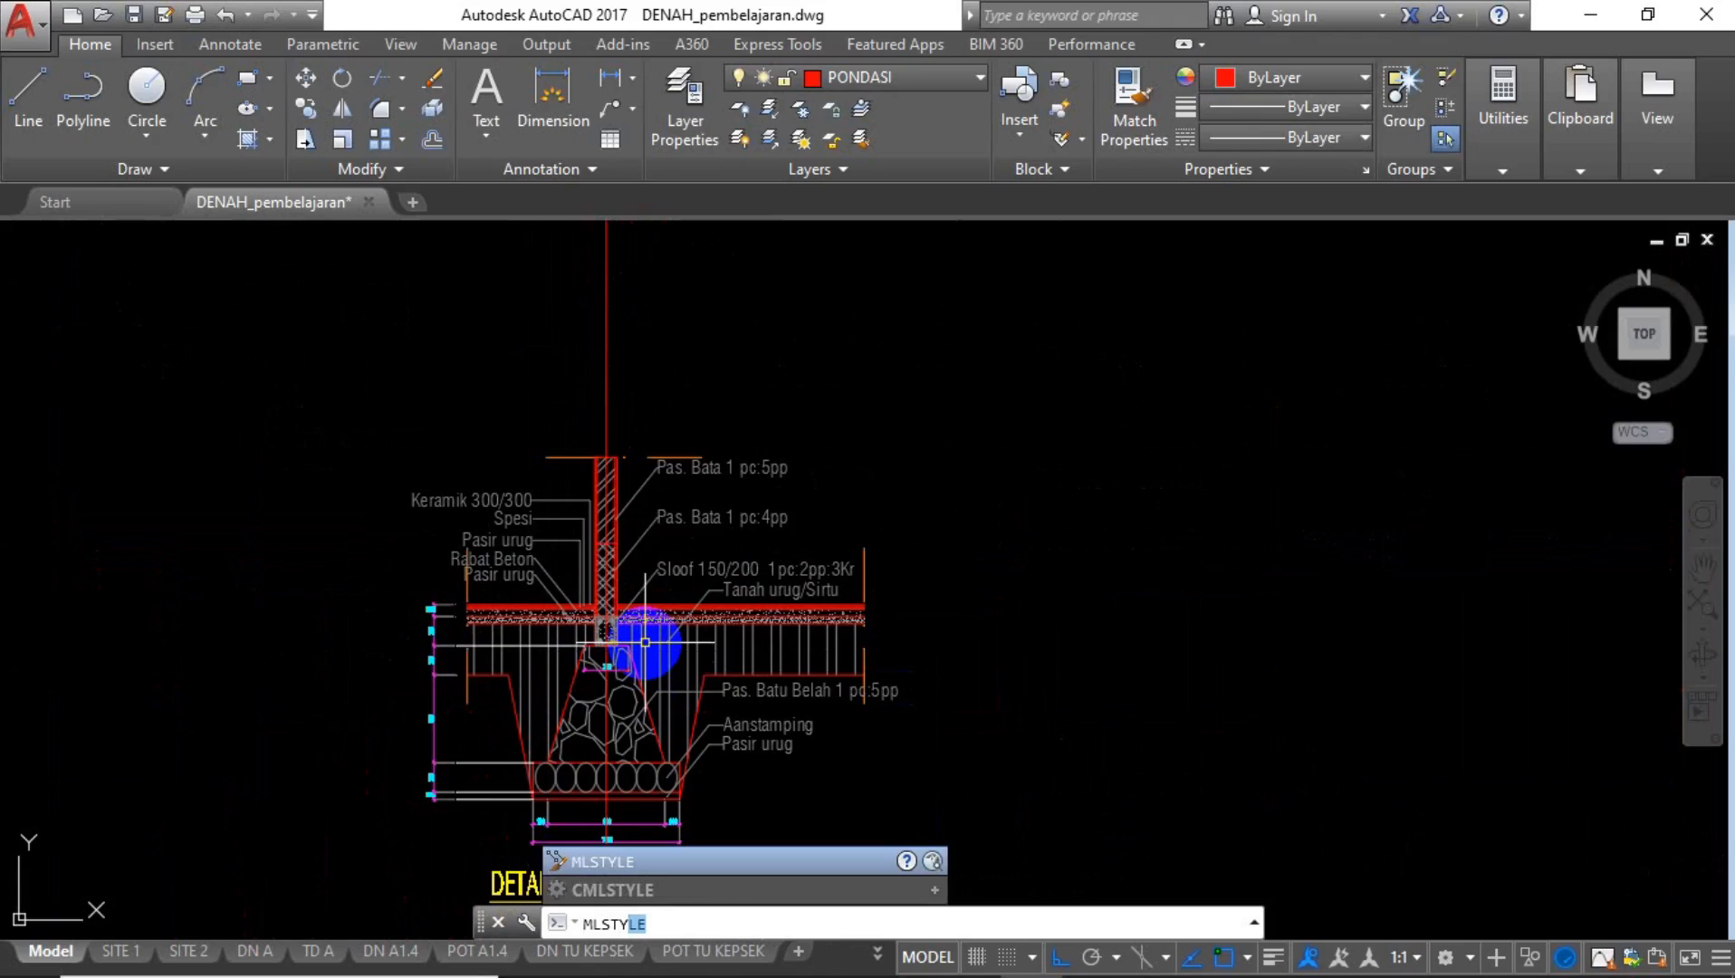
pyautogui.press('Return')
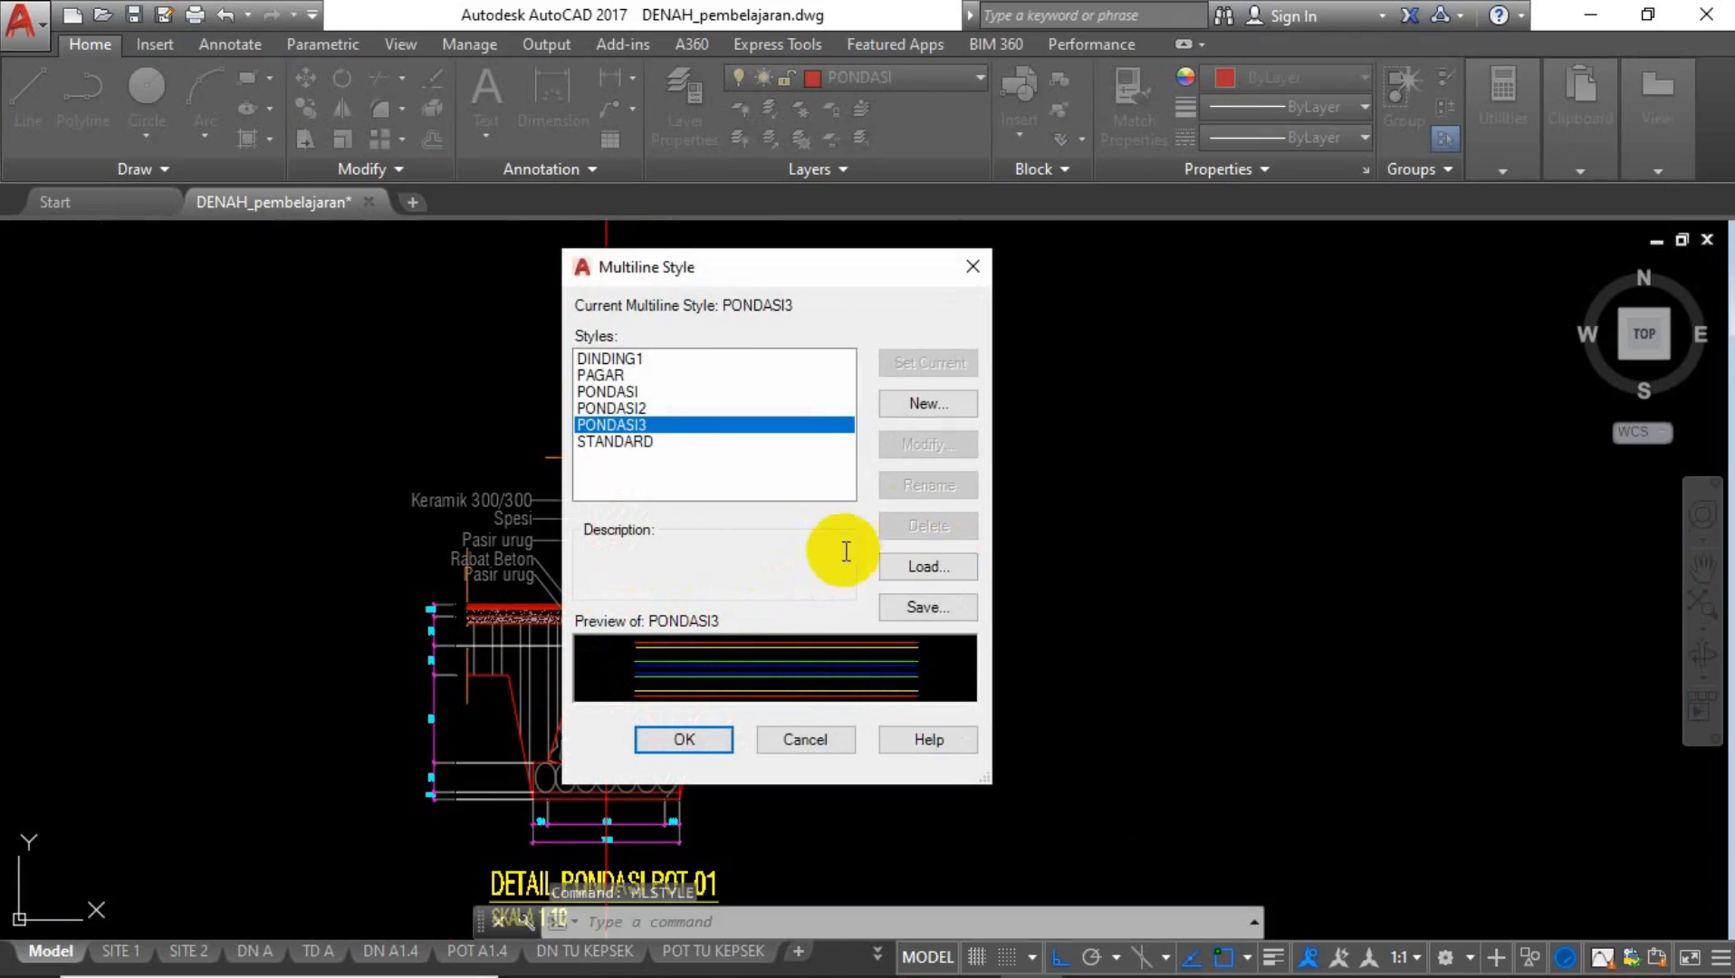
pyautogui.click(664, 408)
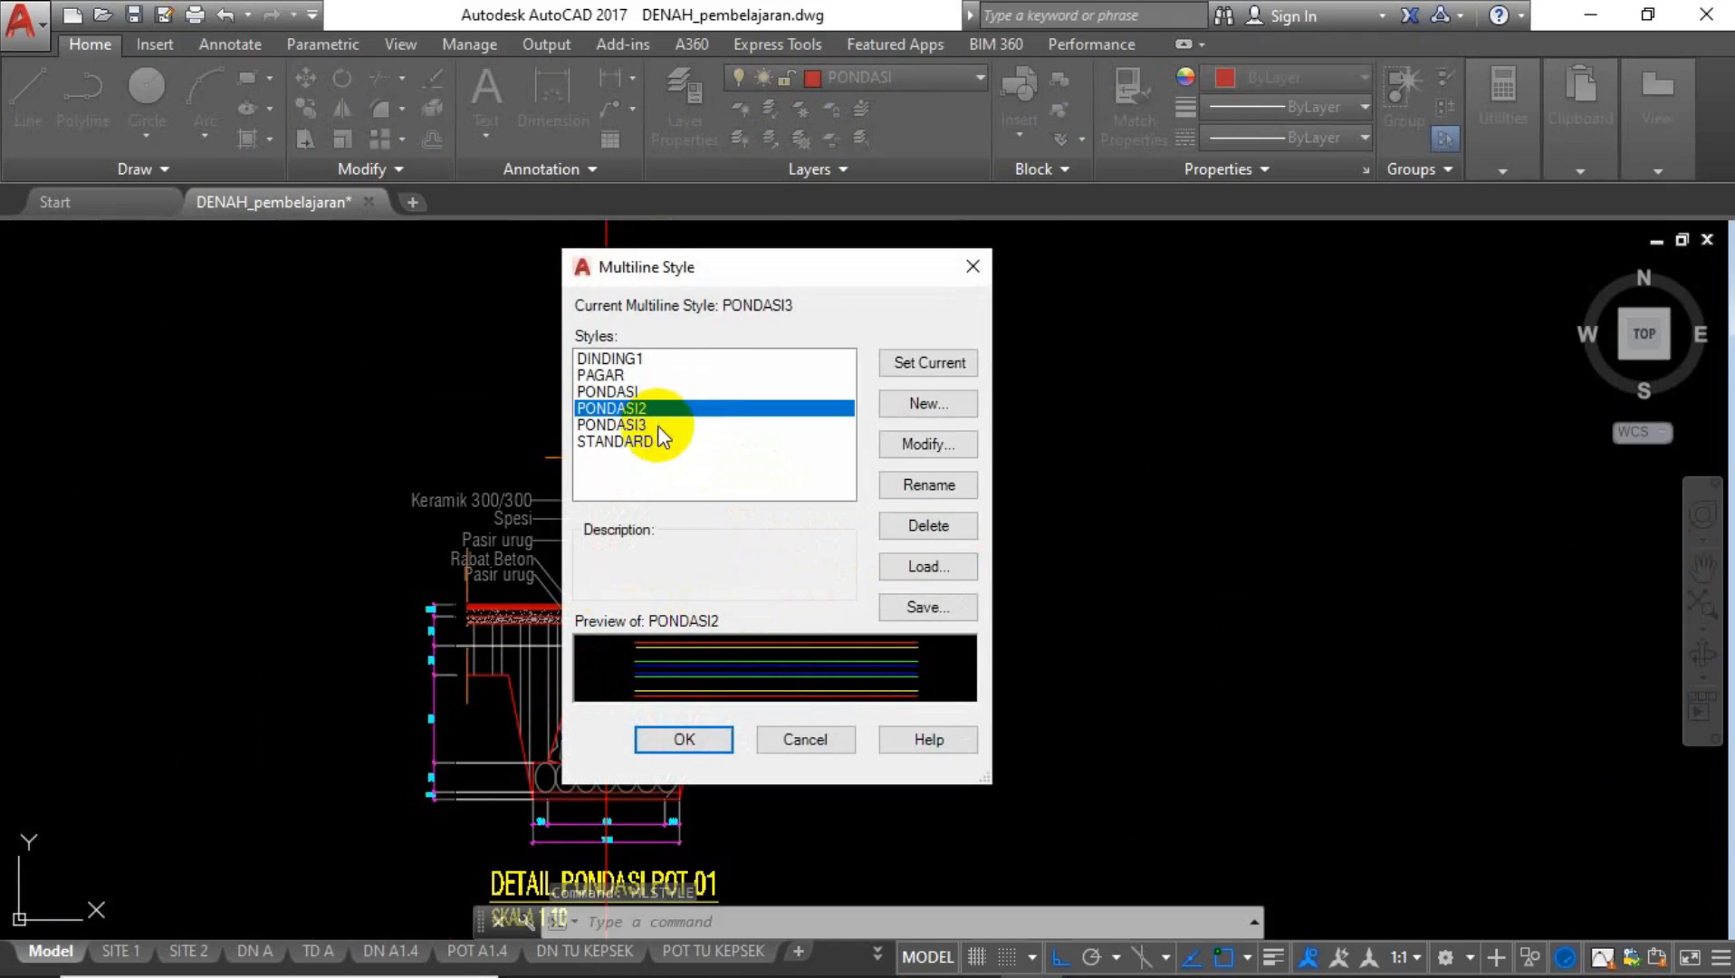
pyautogui.click(659, 420)
pyautogui.click(655, 408)
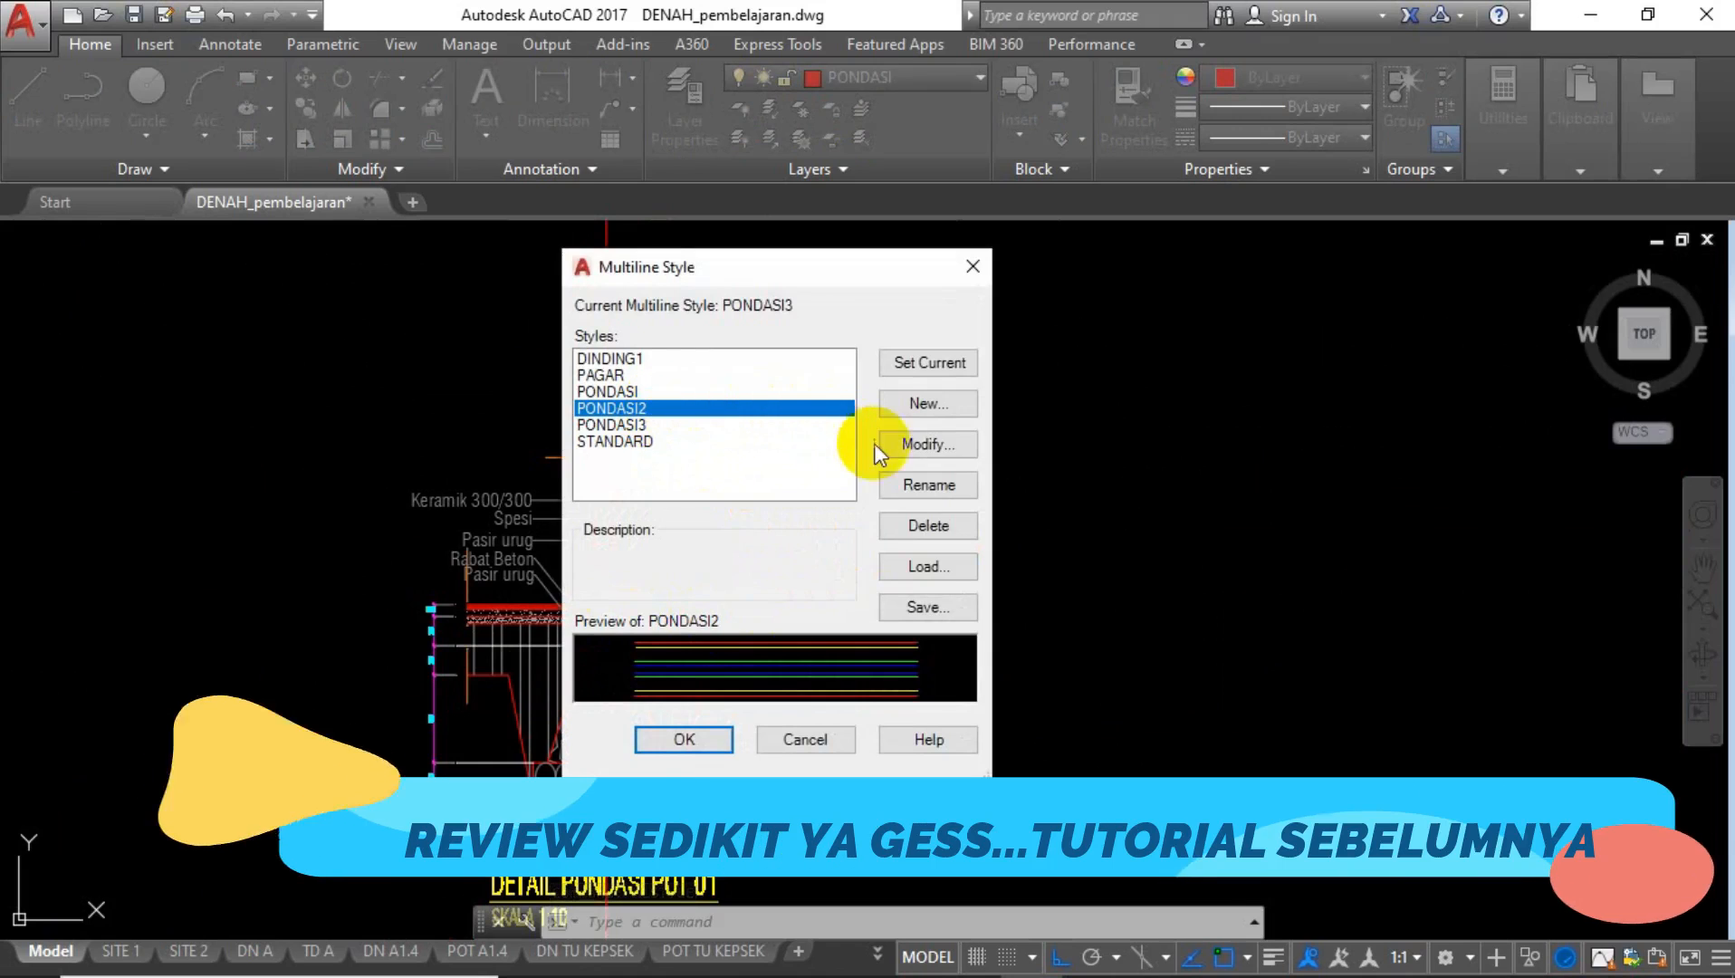
pyautogui.click(906, 443)
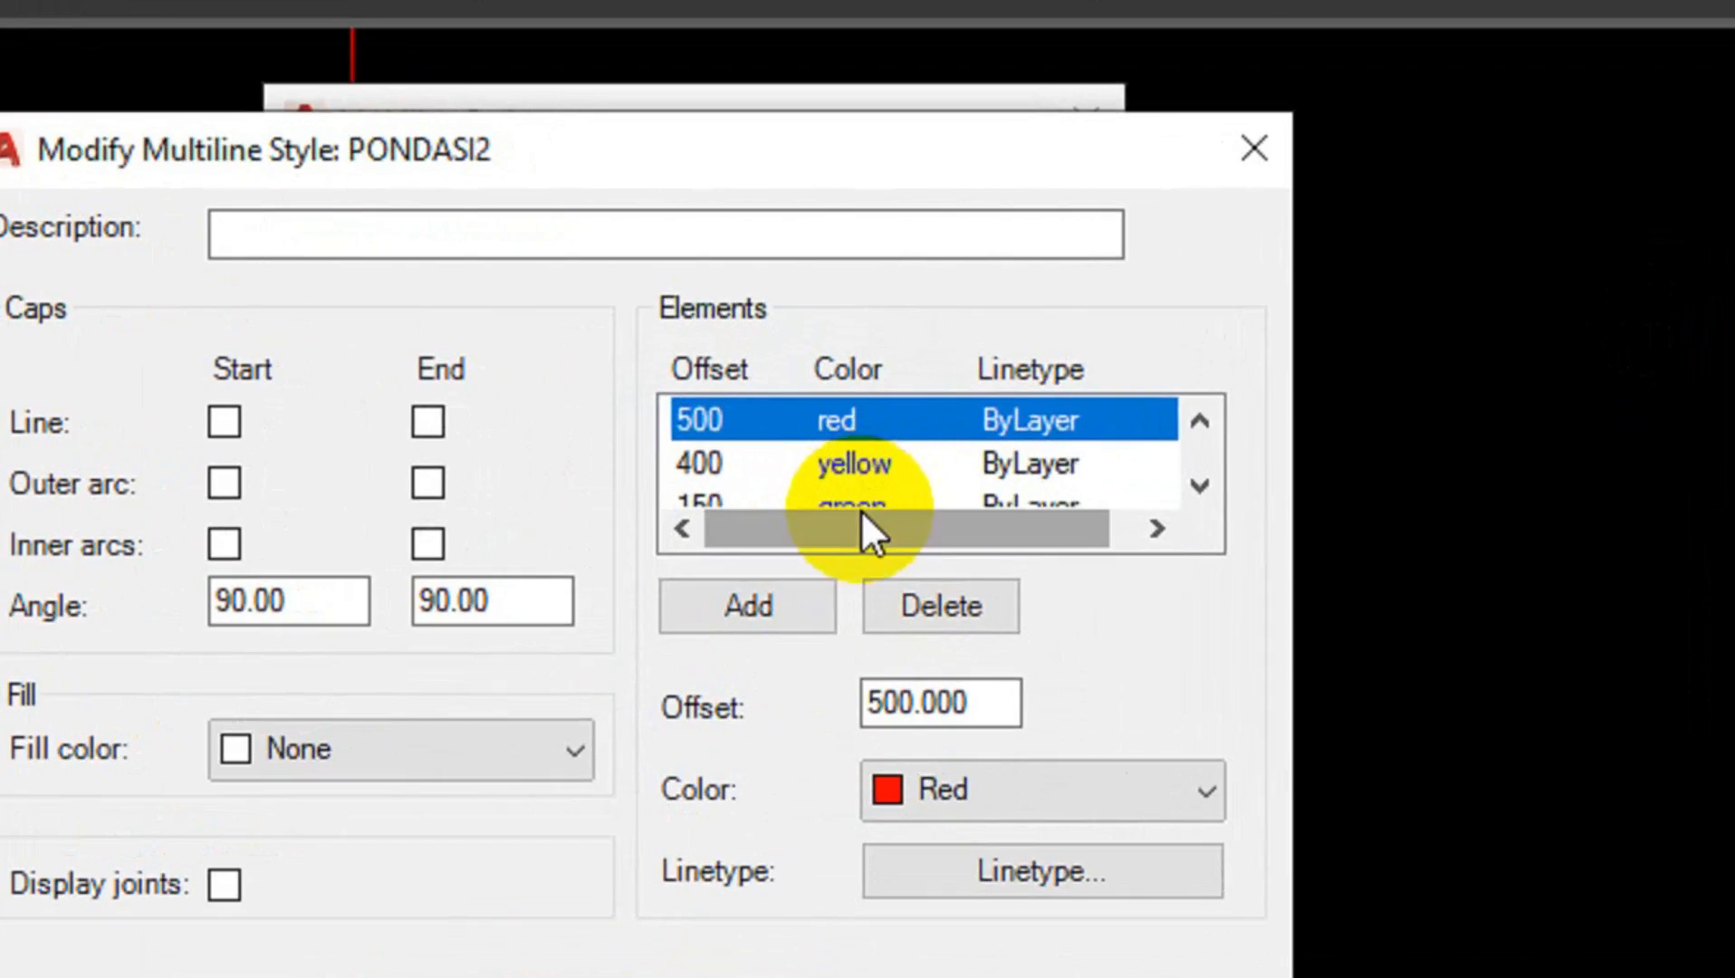
# Examine the offsets and colours of all PONDASI2 elements, and close the multiline style settings.
pyautogui.scroll(-1, 869, 450)
pyautogui.scroll(-2, 878, 469)
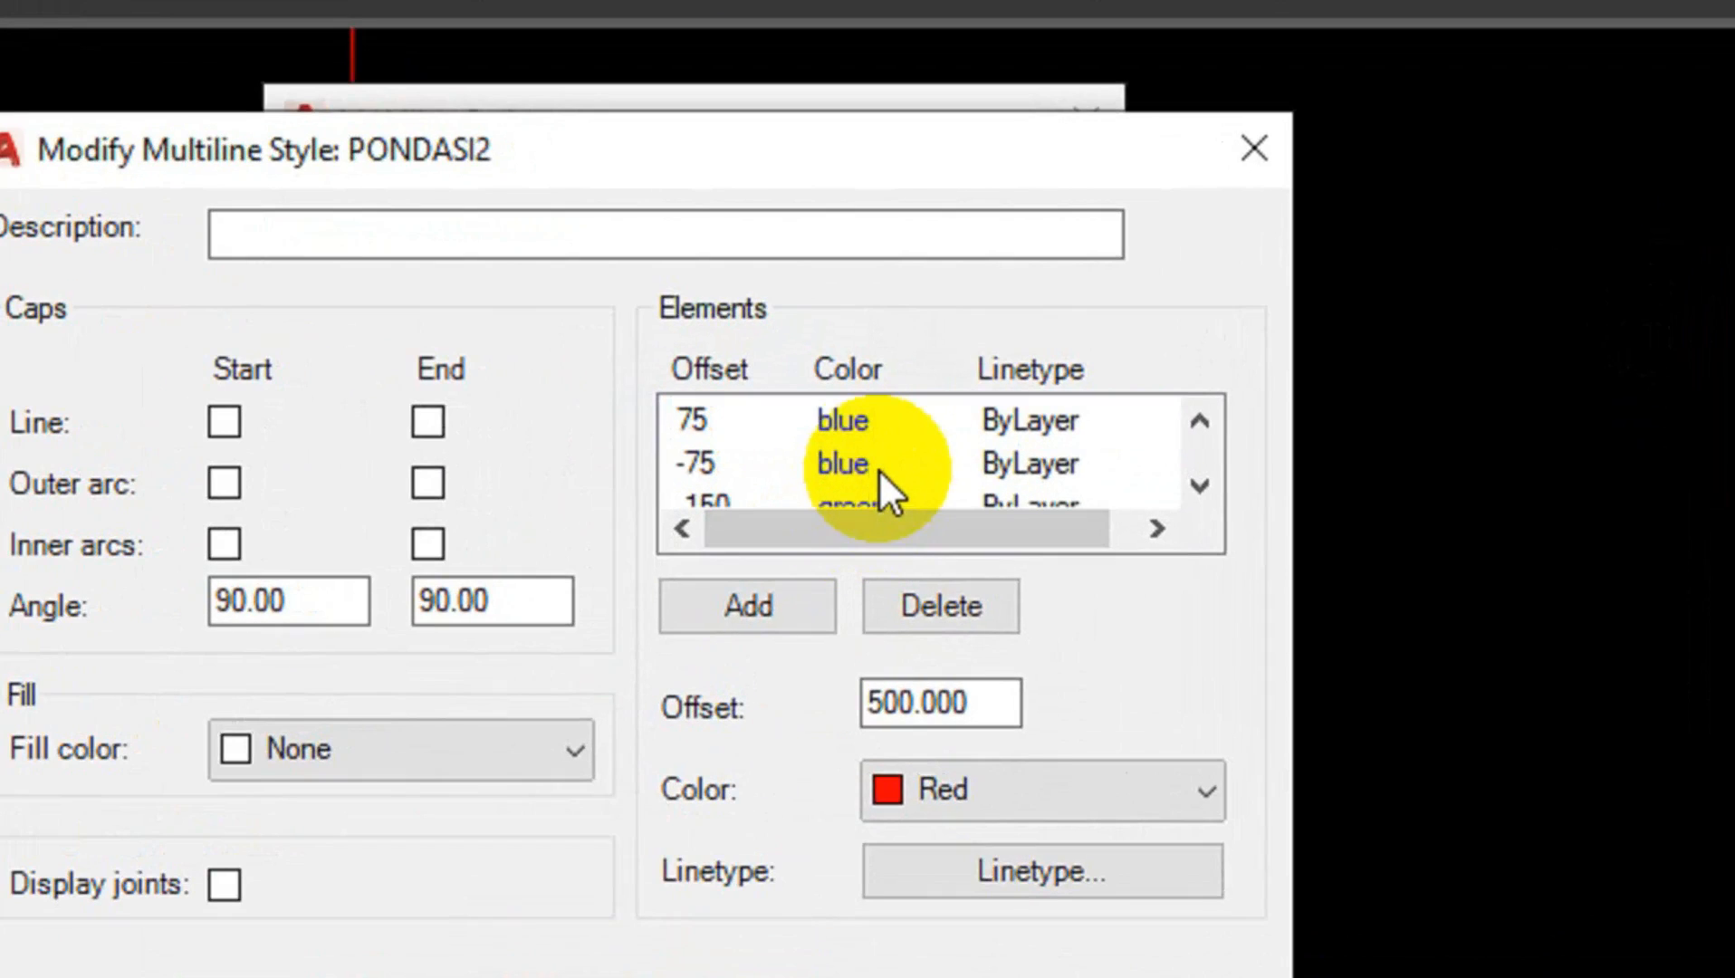
pyautogui.scroll(-1, 866, 464)
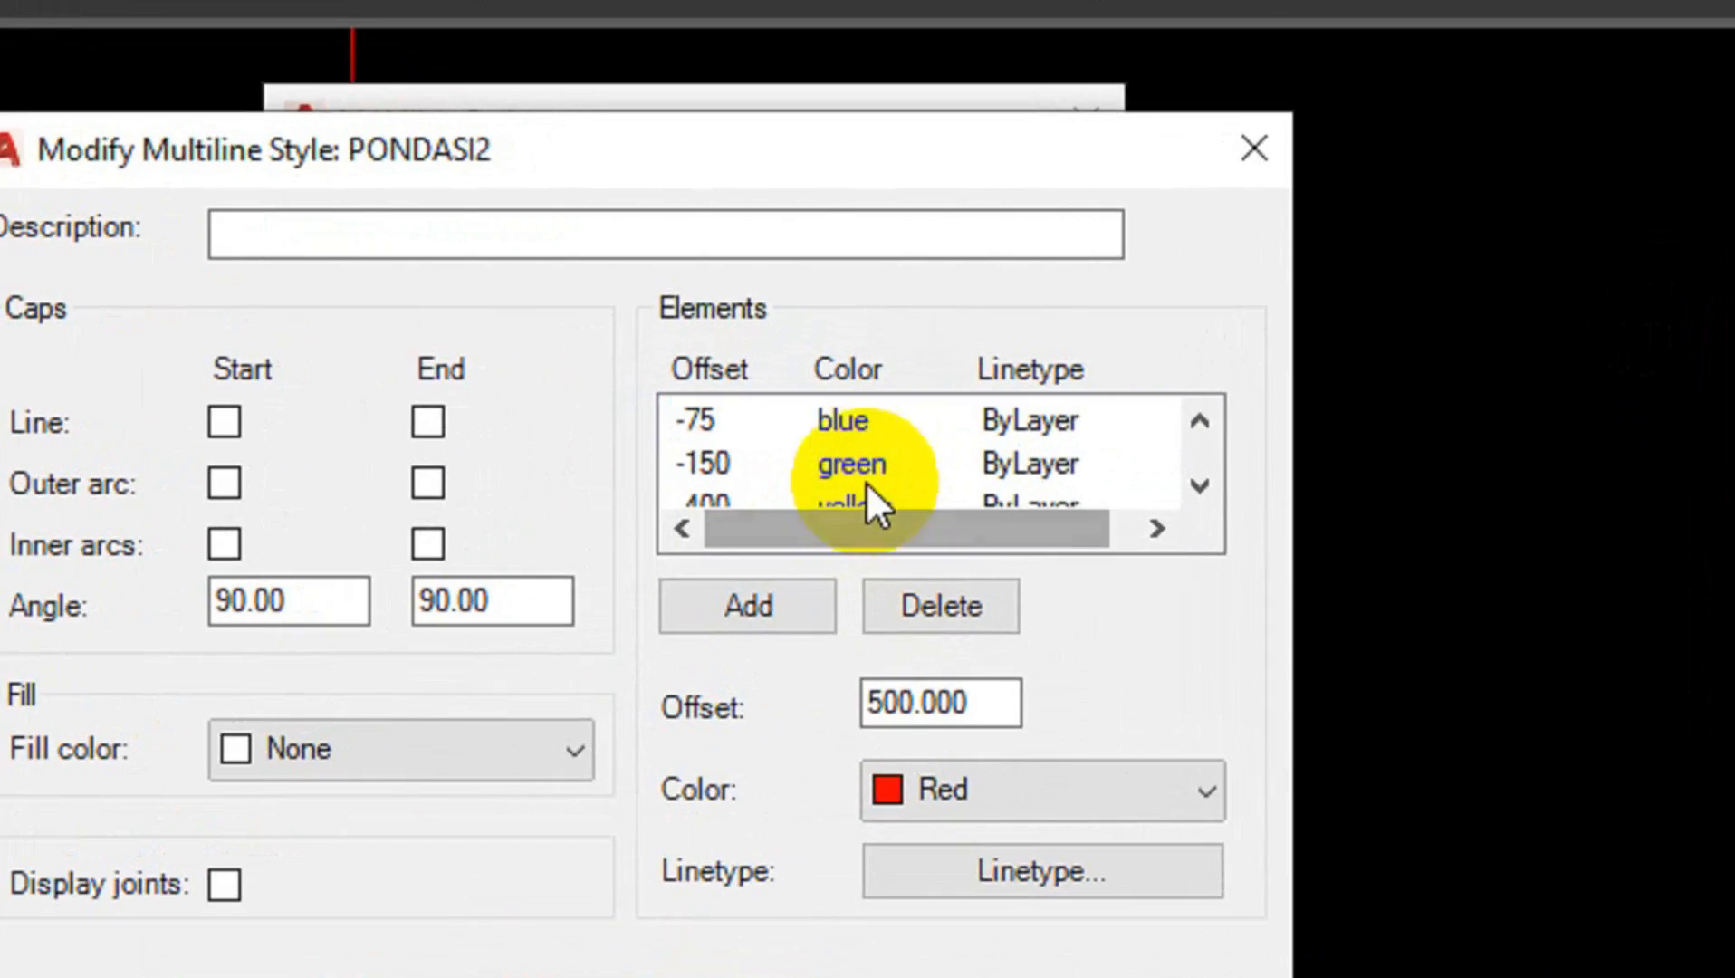
pyautogui.scroll(4, 866, 481)
pyautogui.scroll(-2, 866, 480)
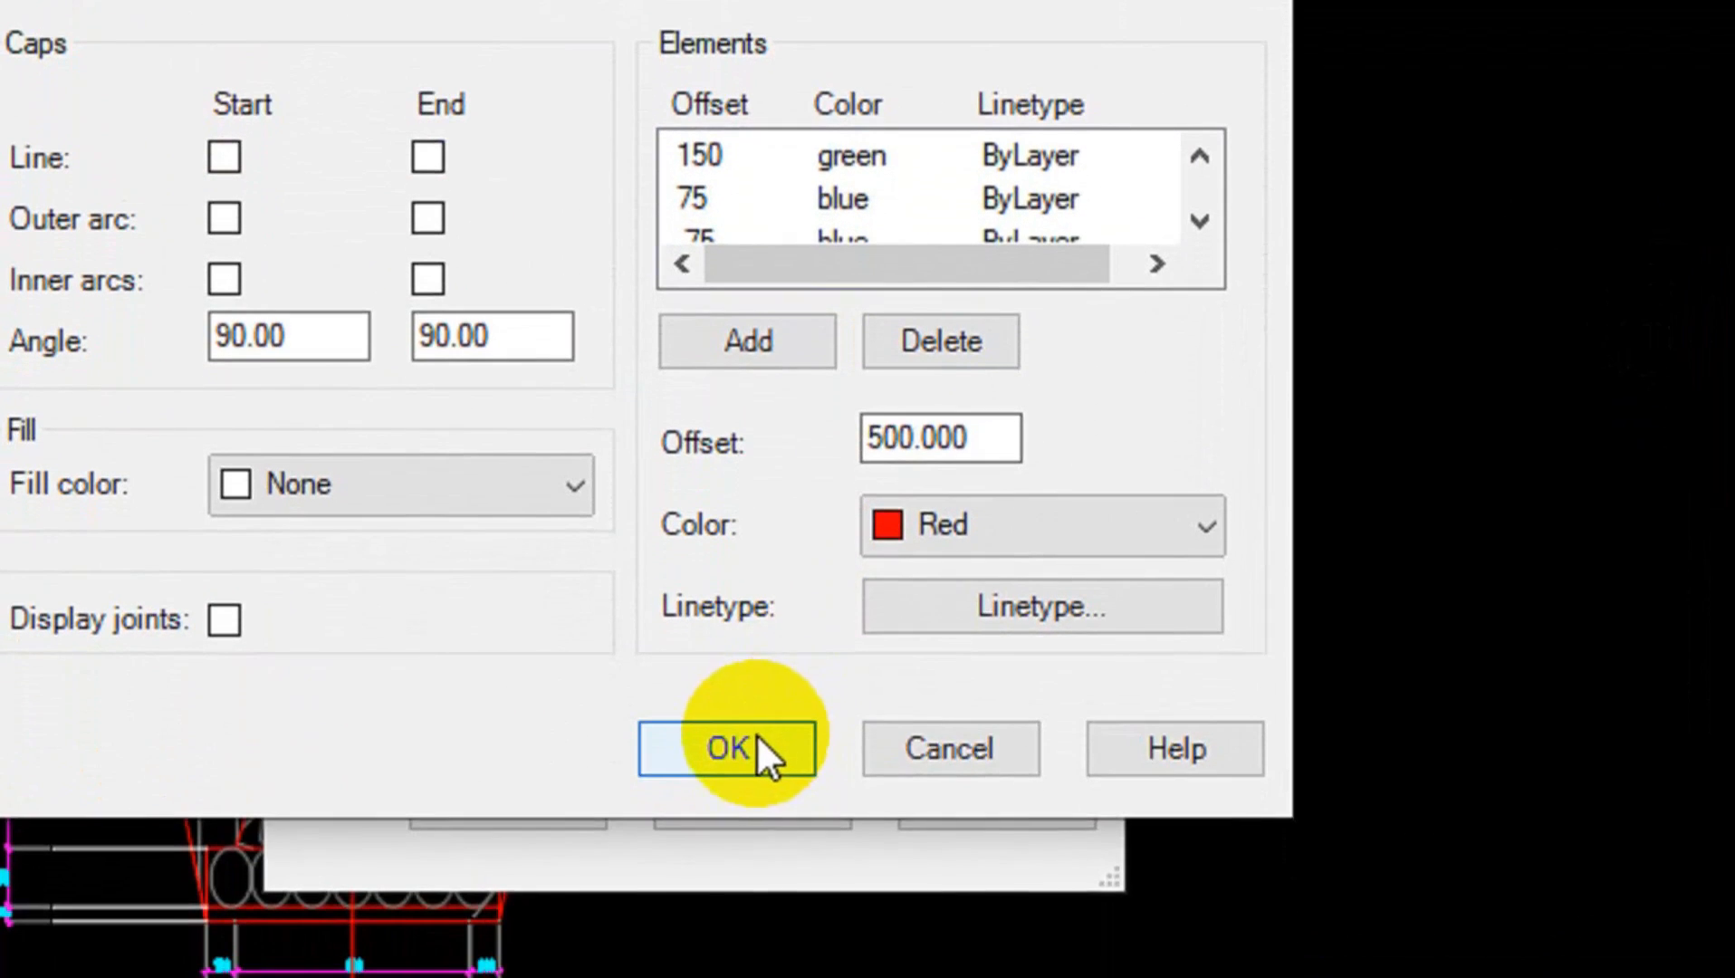
pyautogui.click(760, 740)
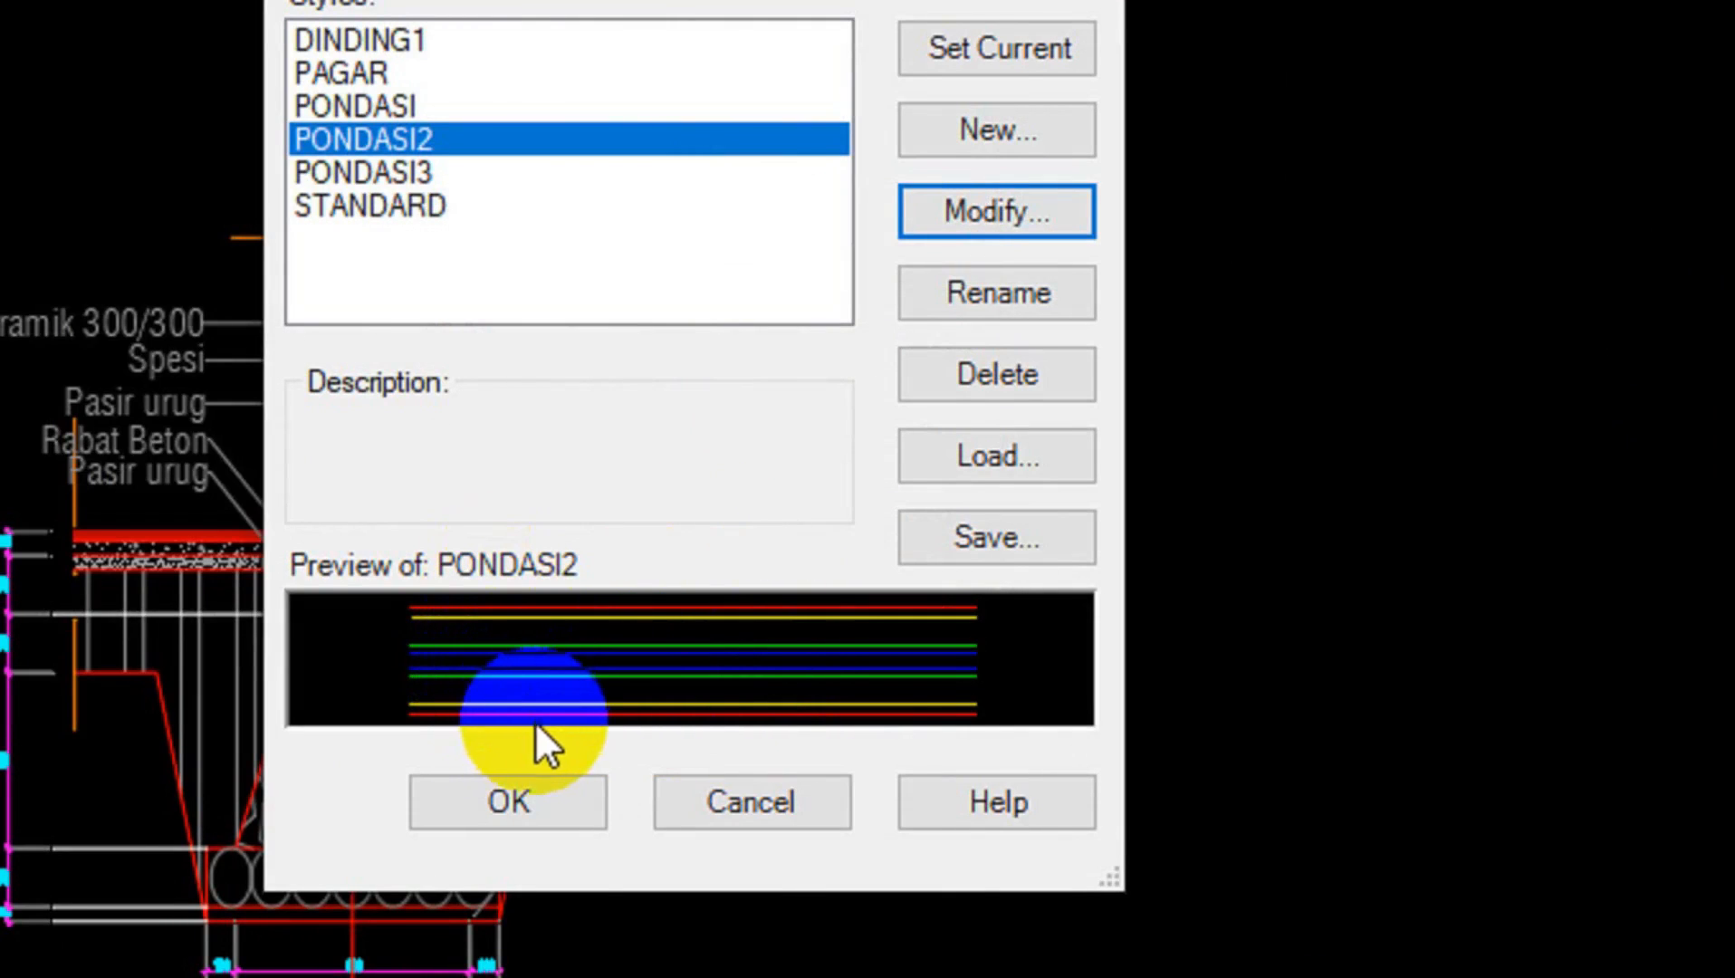
pyautogui.click(557, 788)
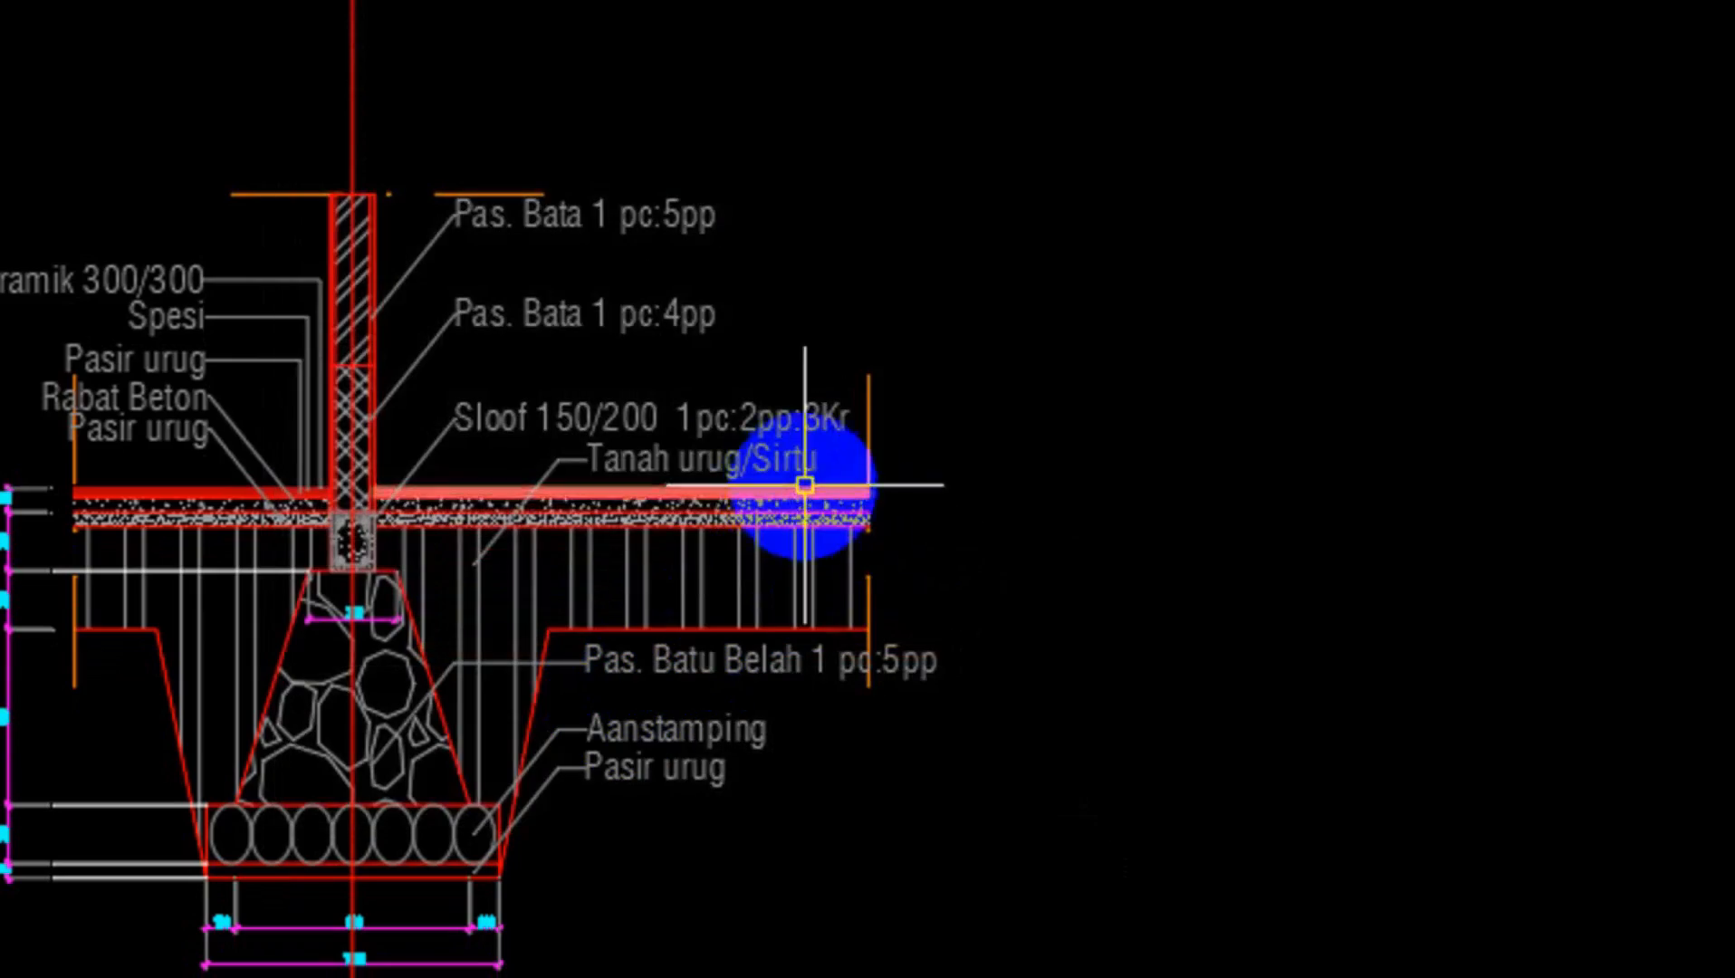
# Examine the DETAIL PONDASI POT 01 section's layers and labels, and its location relative to the two foundation plans.
pyautogui.scroll(-3, 655, 392)
pyautogui.moveTo(797, 579); pyautogui.dragTo(681, 550, button='middle')
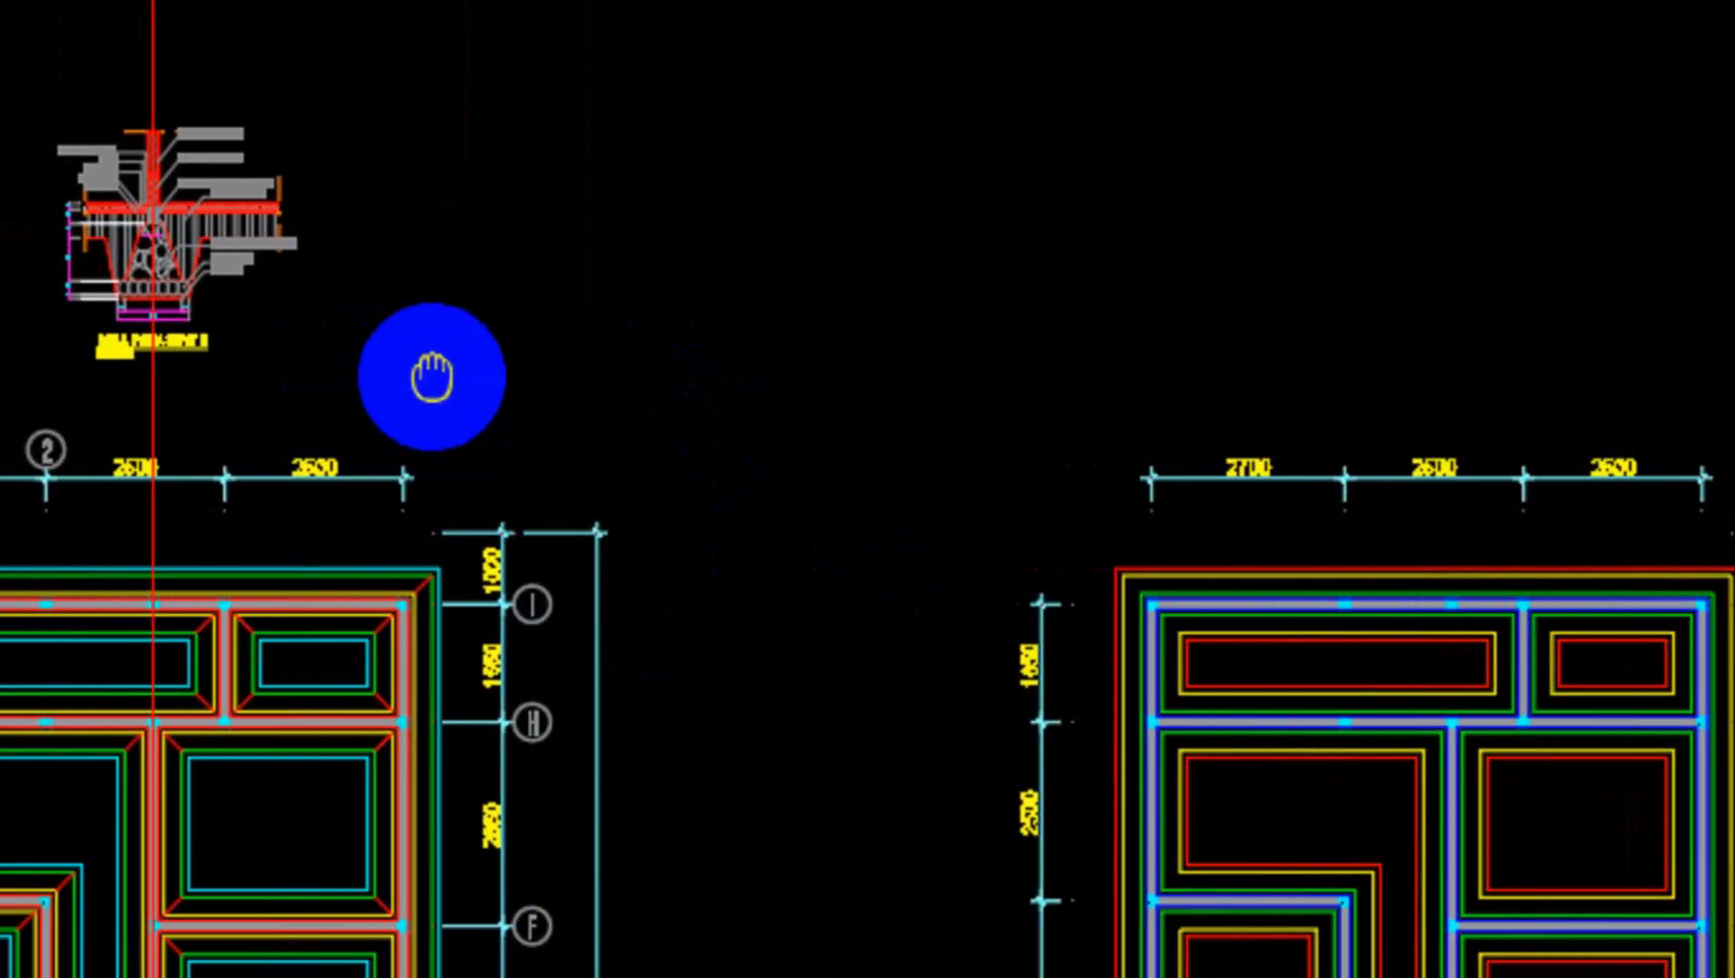
pyautogui.moveTo(432, 377); pyautogui.dragTo(437, 377, button='middle')
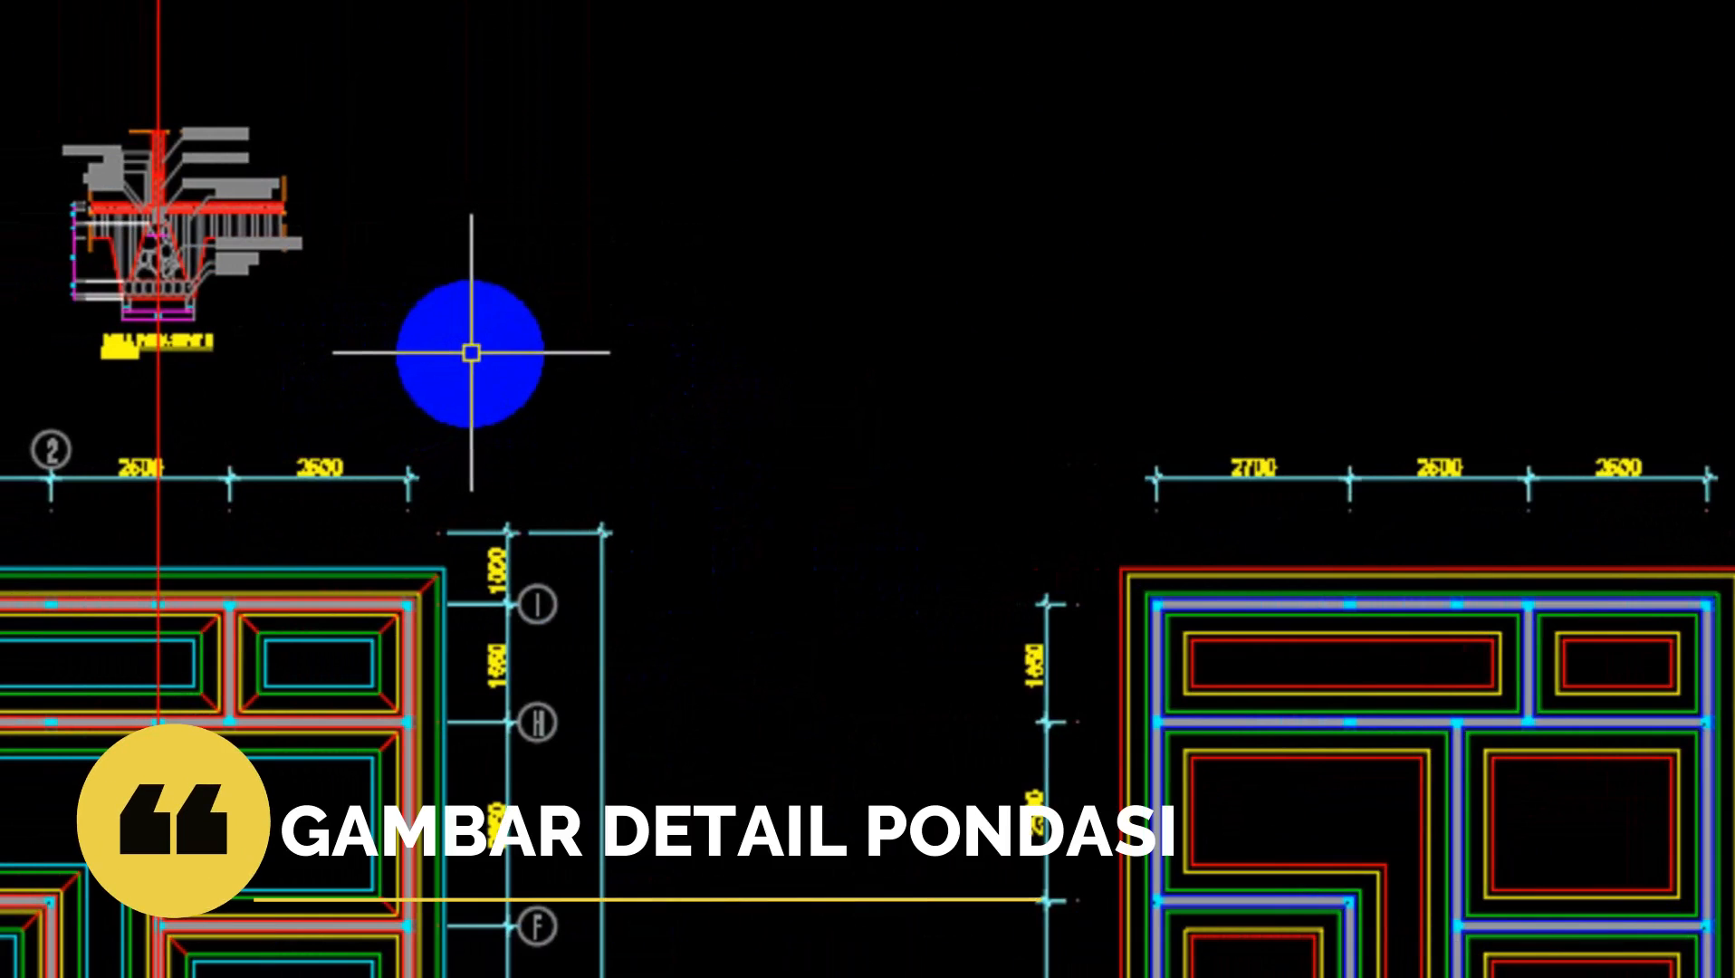
pyautogui.moveTo(303, 294); pyautogui.dragTo(353, 294, button='middle')
pyautogui.moveTo(103, 166); pyautogui.dragTo(422, 232, button='middle')
pyautogui.scroll(5, 429, 232)
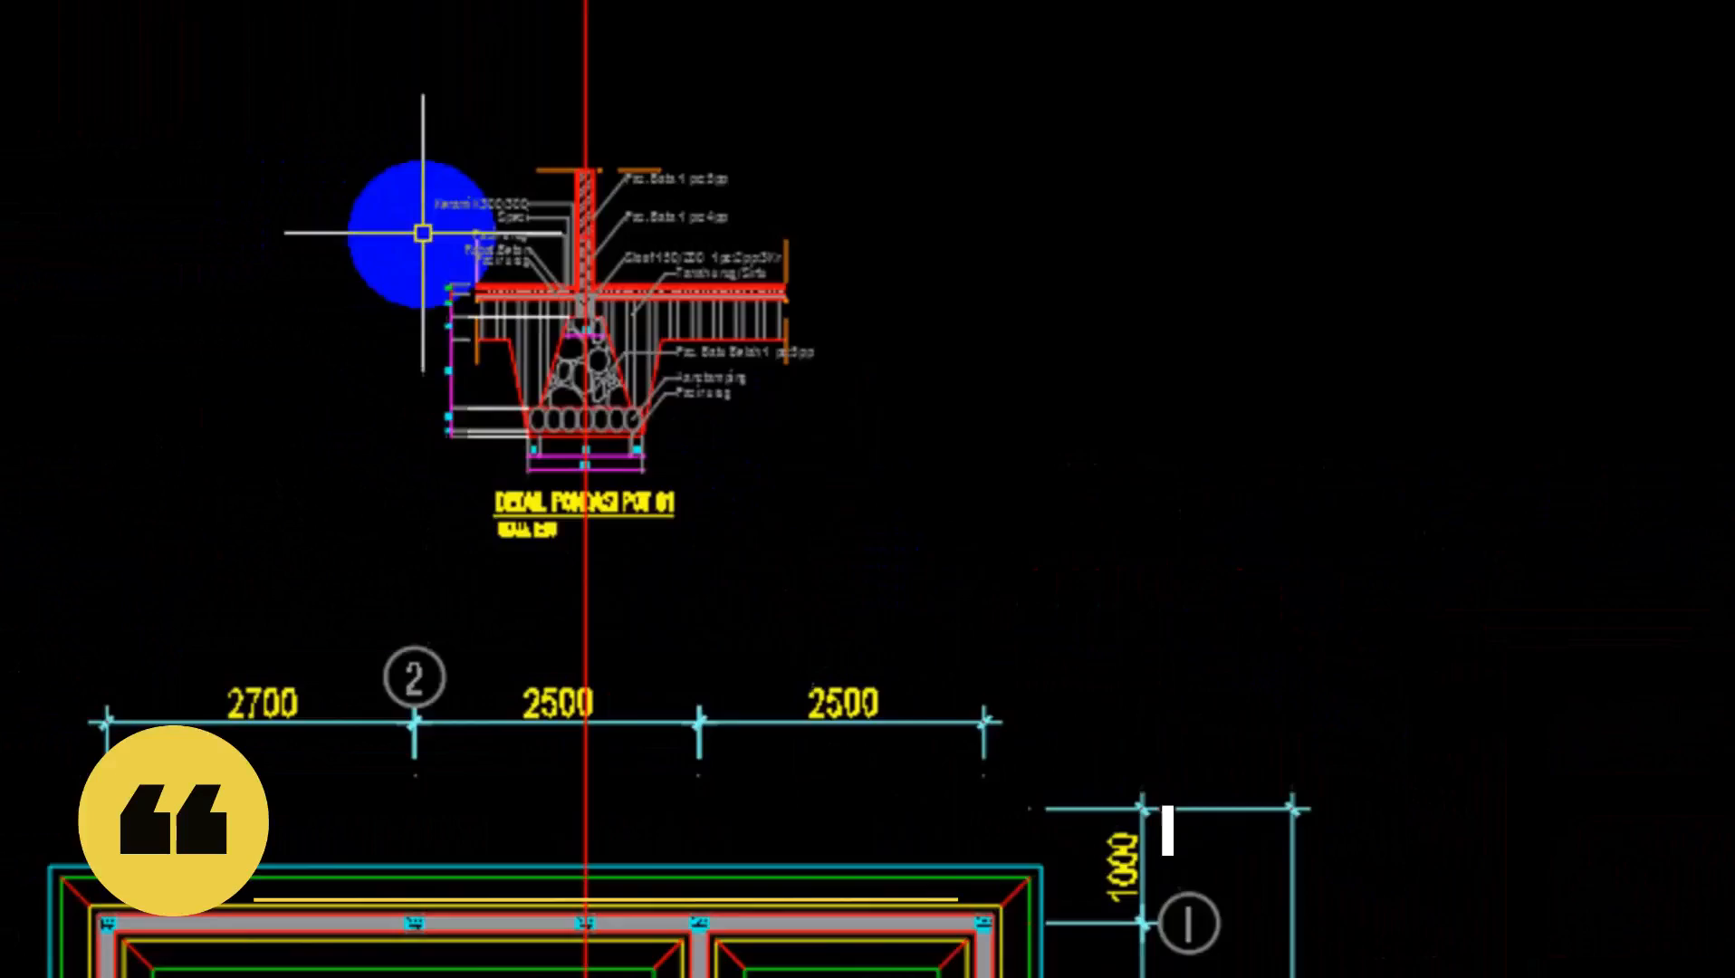
pyautogui.moveTo(1630, 200); pyautogui.dragTo(1285, 259, button='middle')
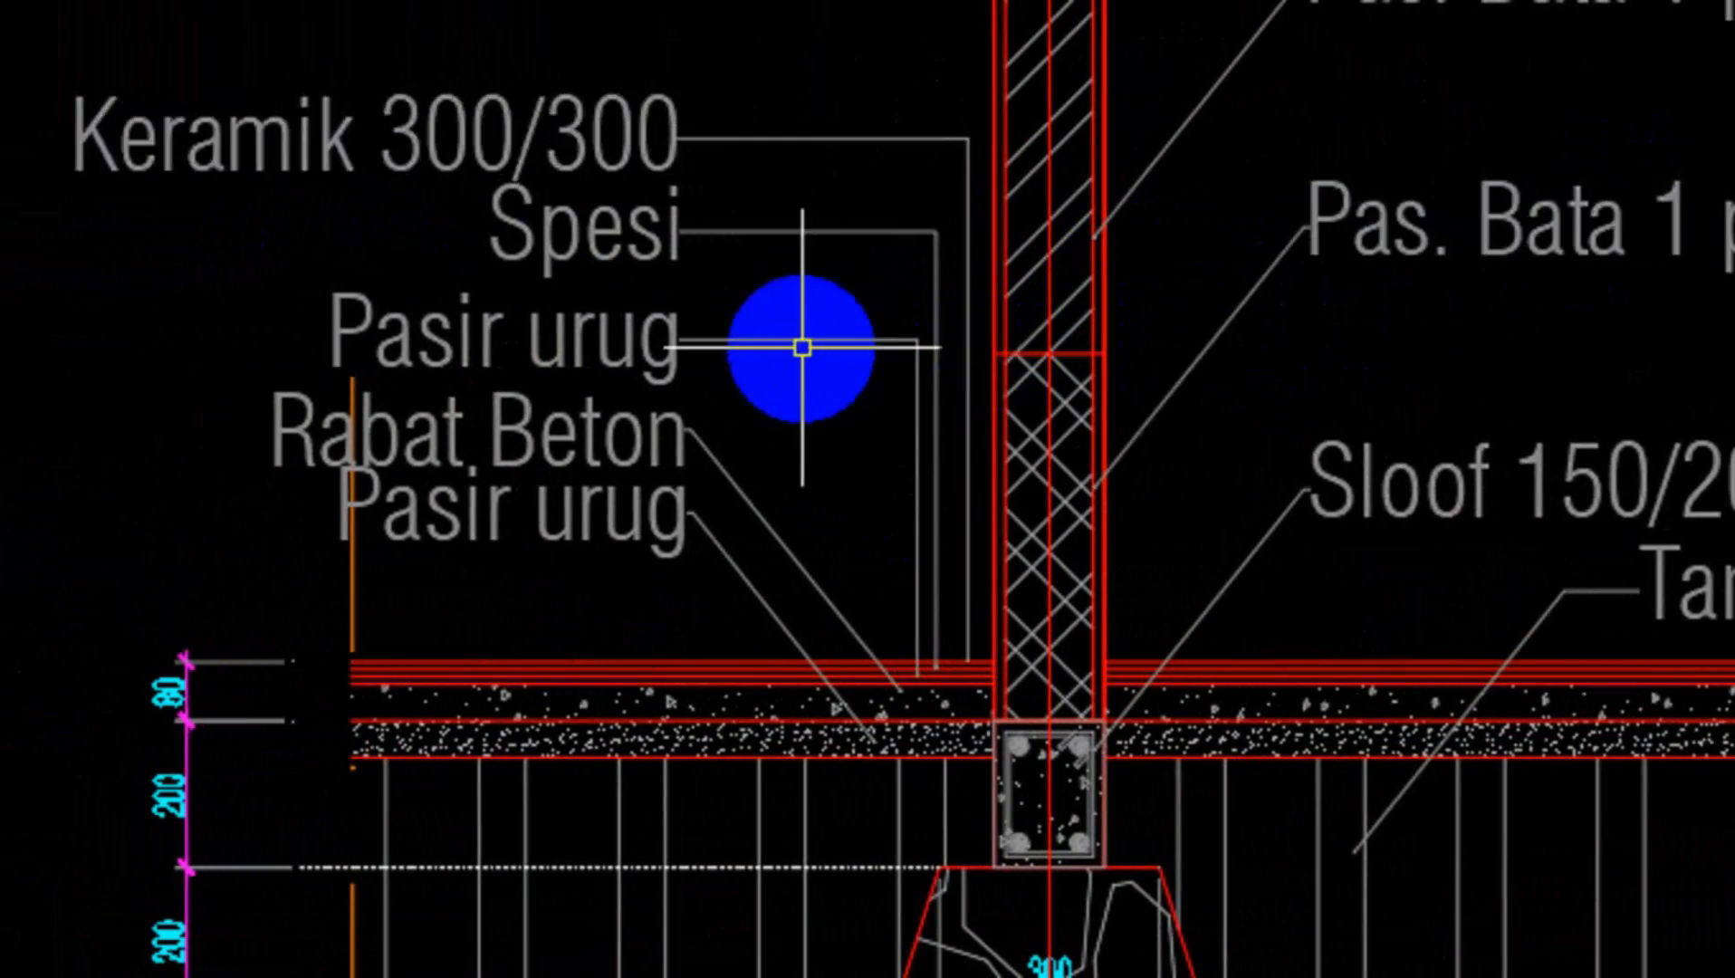
pyautogui.scroll(-5, 782, 352)
pyautogui.scroll(-5, 782, 352)
pyautogui.scroll(5, 891, 496)
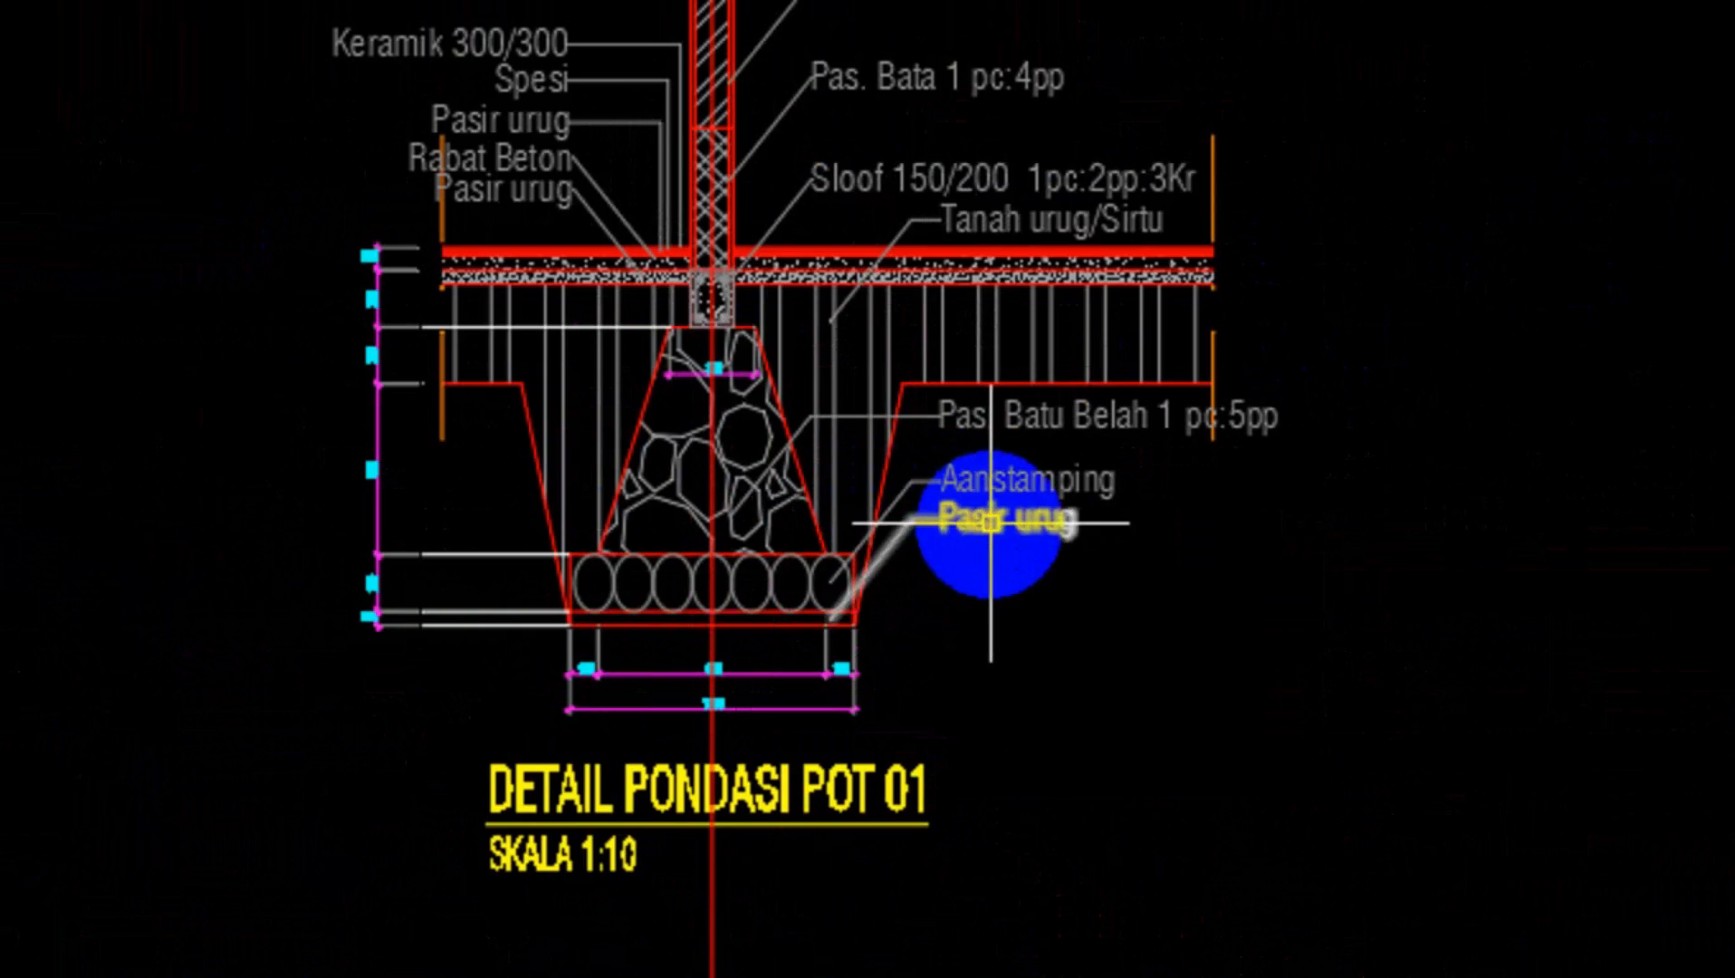
pyautogui.moveTo(1177, 585); pyautogui.dragTo(670, 473, button='middle')
# Compare the blue, green, yellow and red foundation lines in the second plan with the layer widths in the detail section.
pyautogui.scroll(-10, 608, 453)
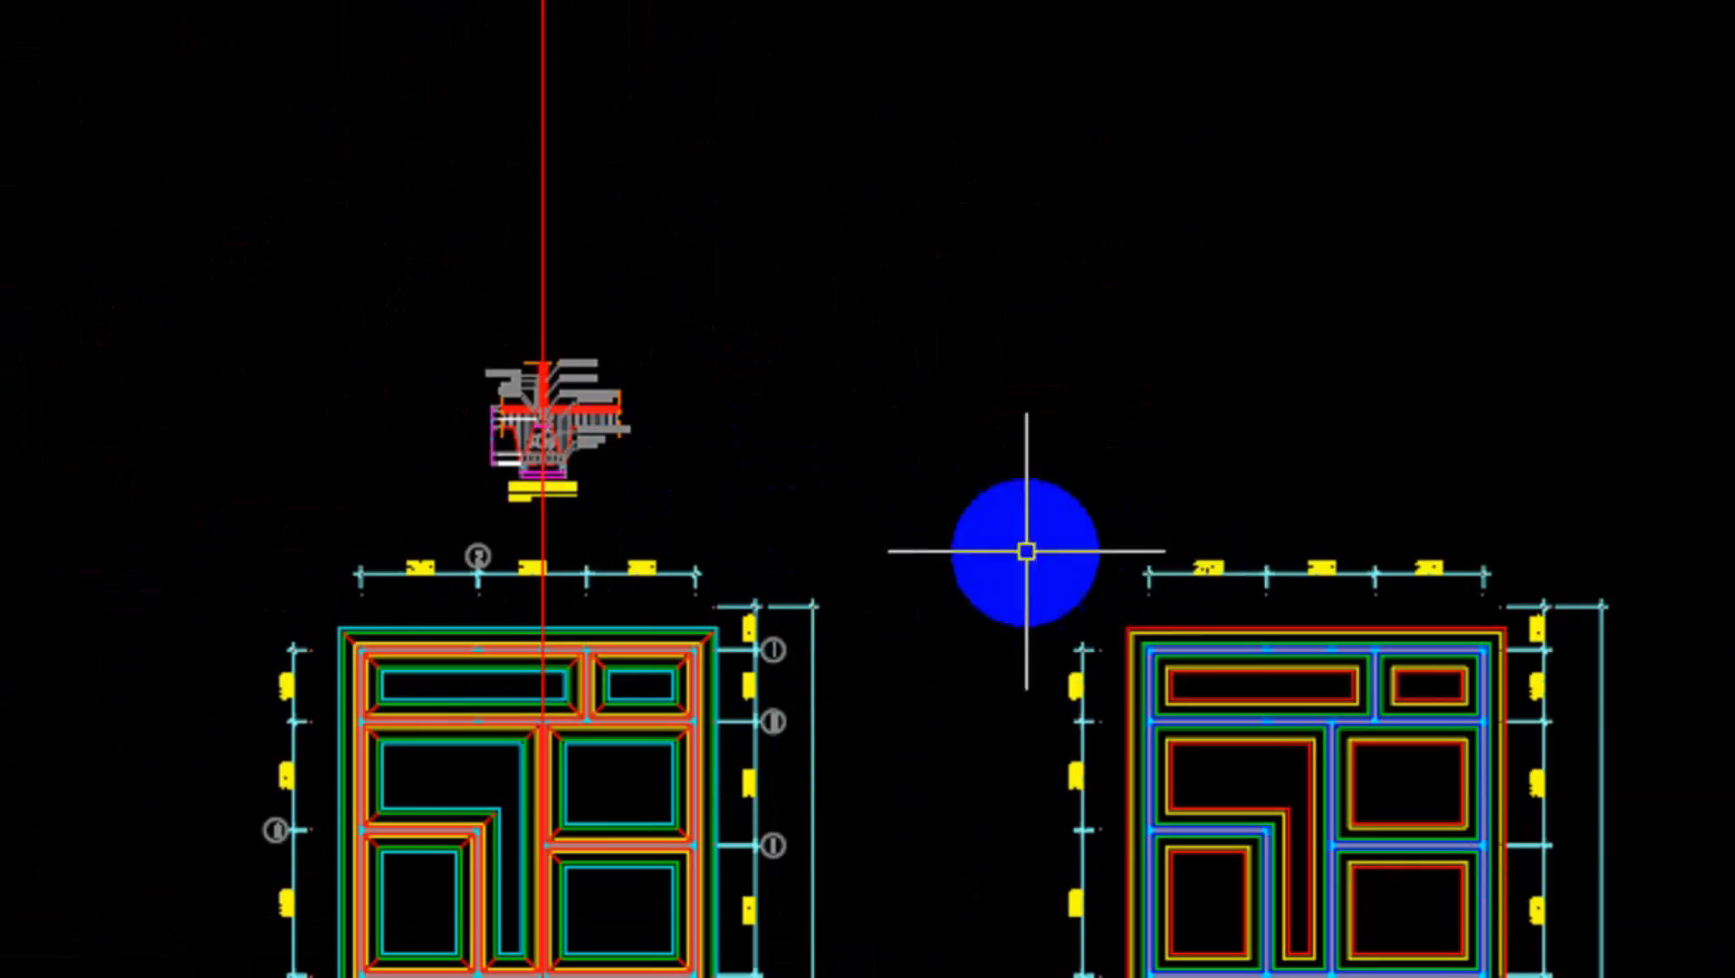
pyautogui.scroll(10, 1289, 731)
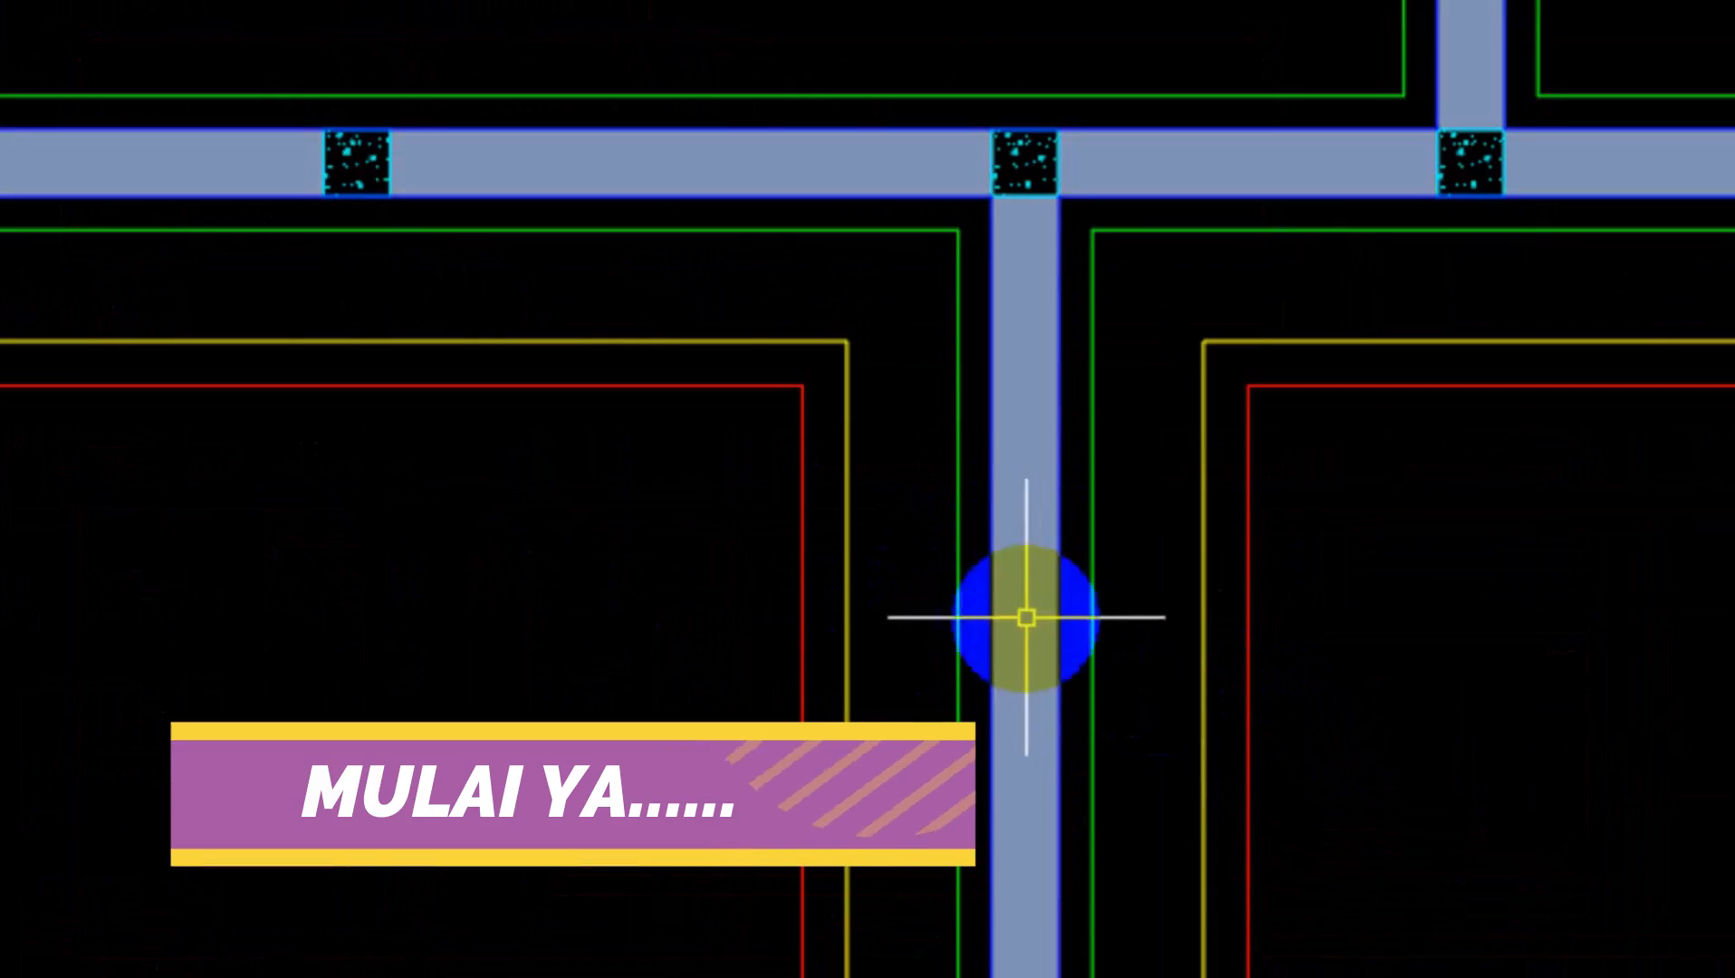
pyautogui.moveTo(1026, 617); pyautogui.dragTo(1019, 612, button='middle')
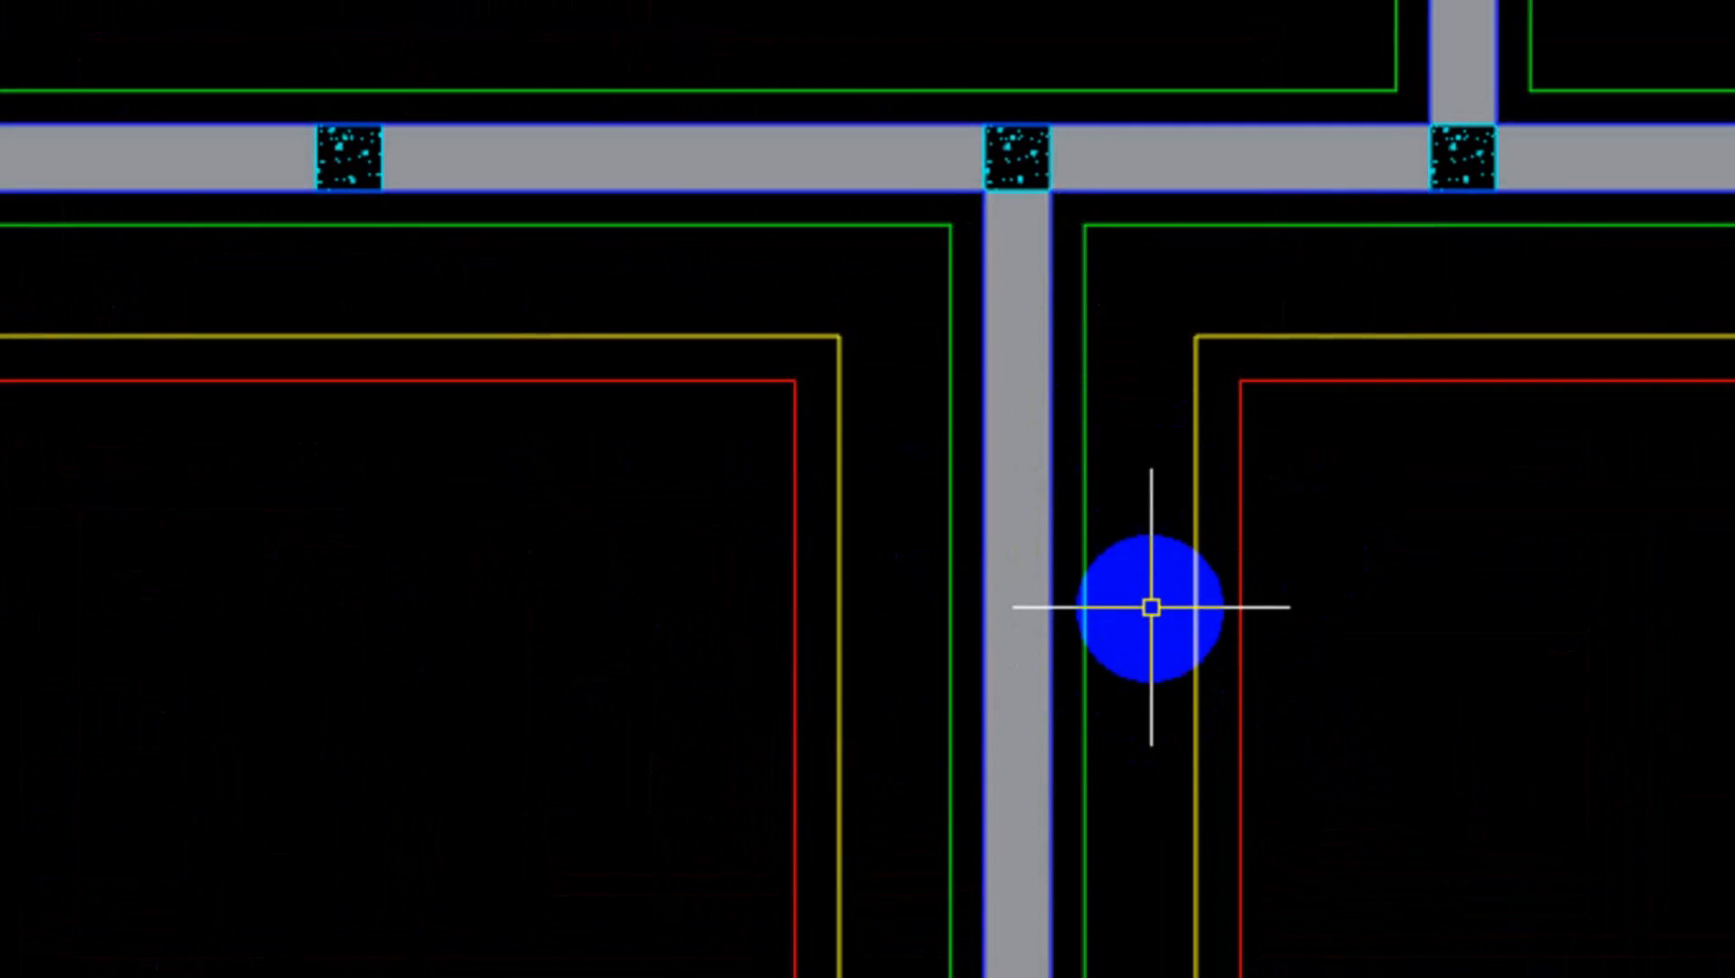
pyautogui.scroll(-6, 1297, 726)
pyautogui.scroll(5, 793, 507)
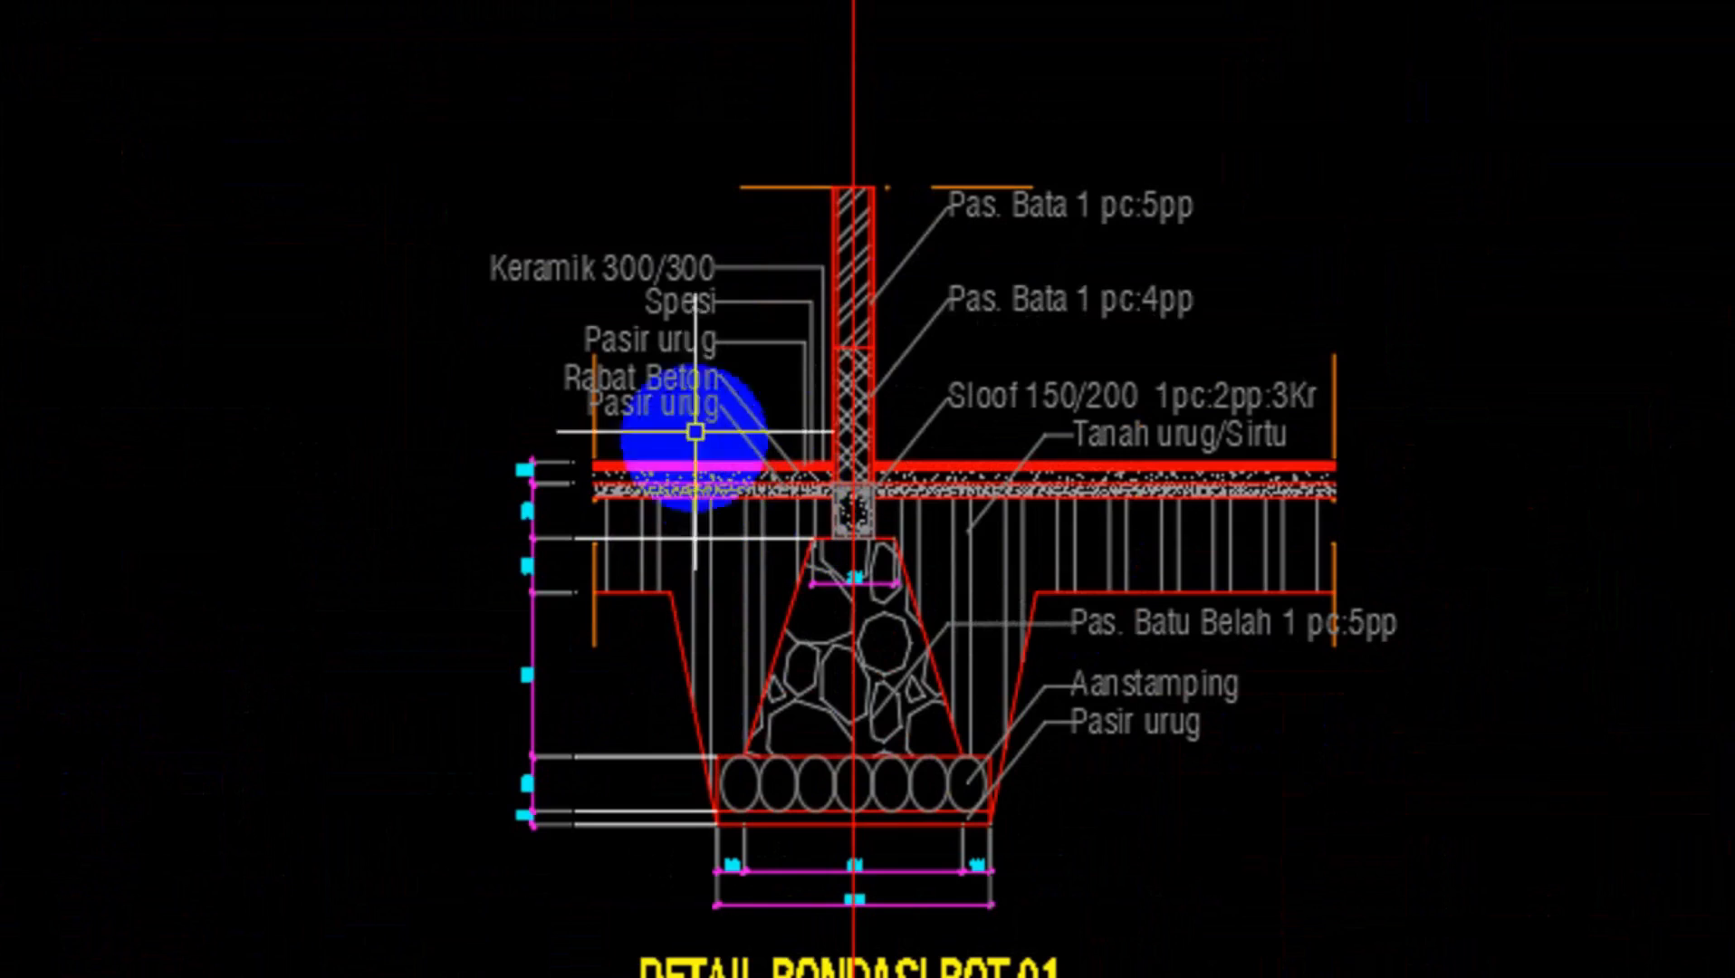
pyautogui.scroll(5, 859, 722)
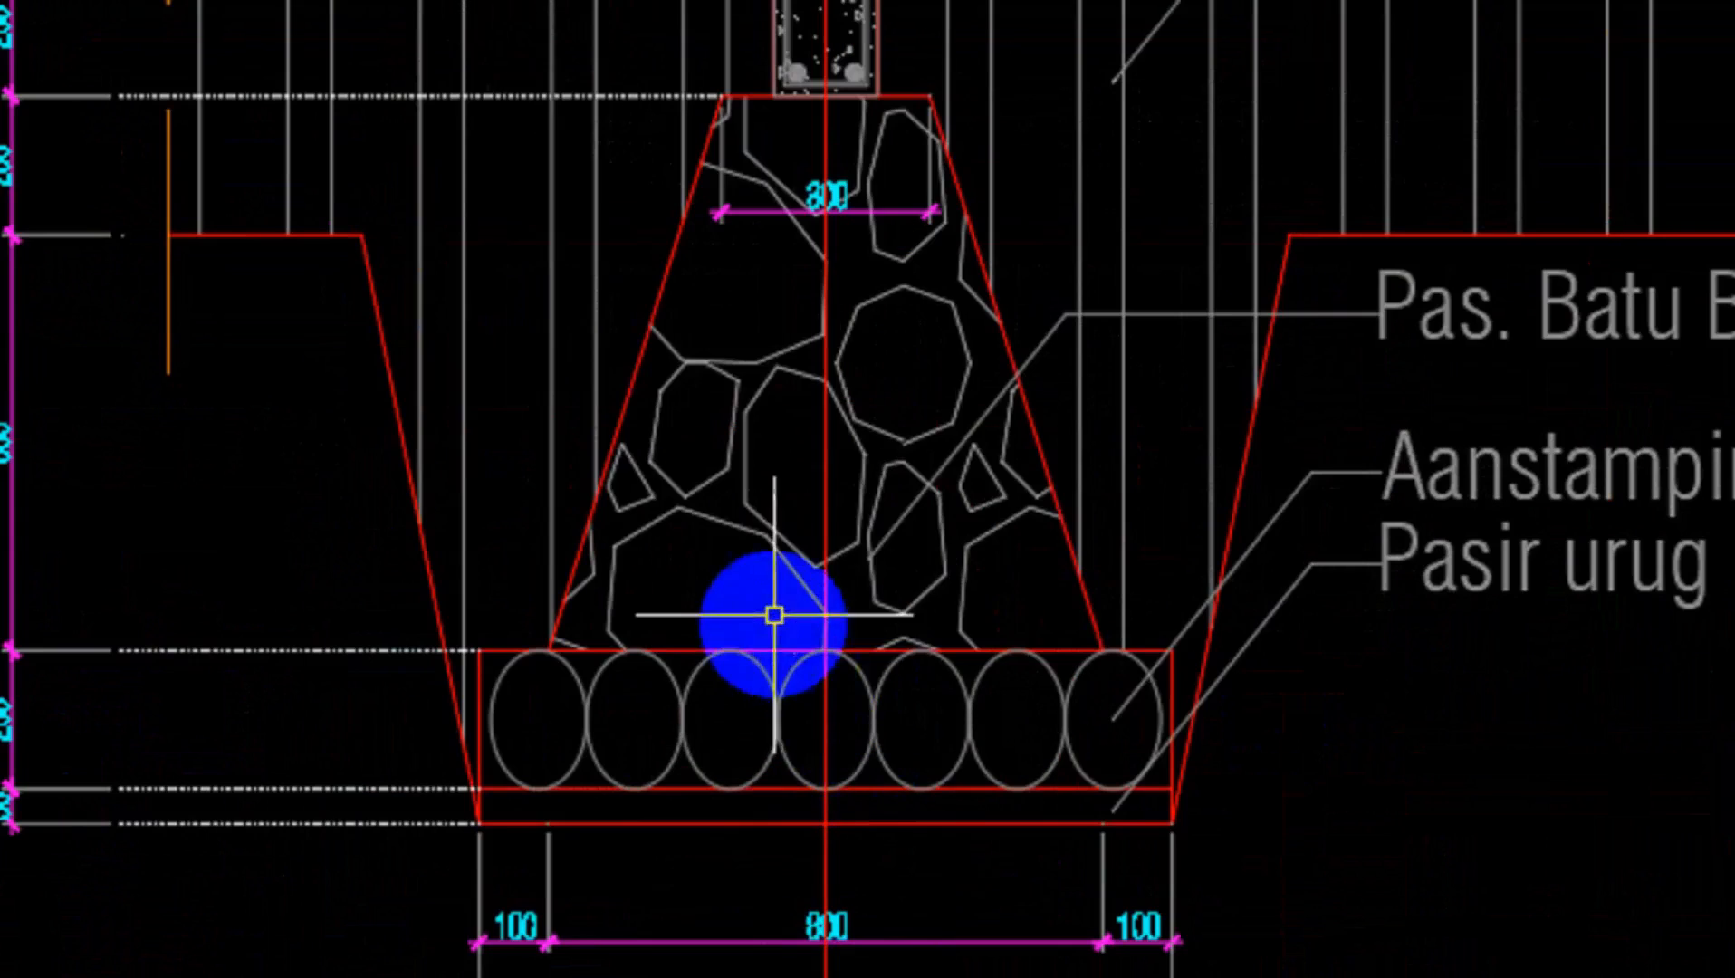
pyautogui.scroll(-10, 774, 616)
# Draw vertical construction lines through the red, yellow, green and blue line corners west of the wall dividing the second plan's top two rooms.
pyautogui.scroll(8, 1277, 716)
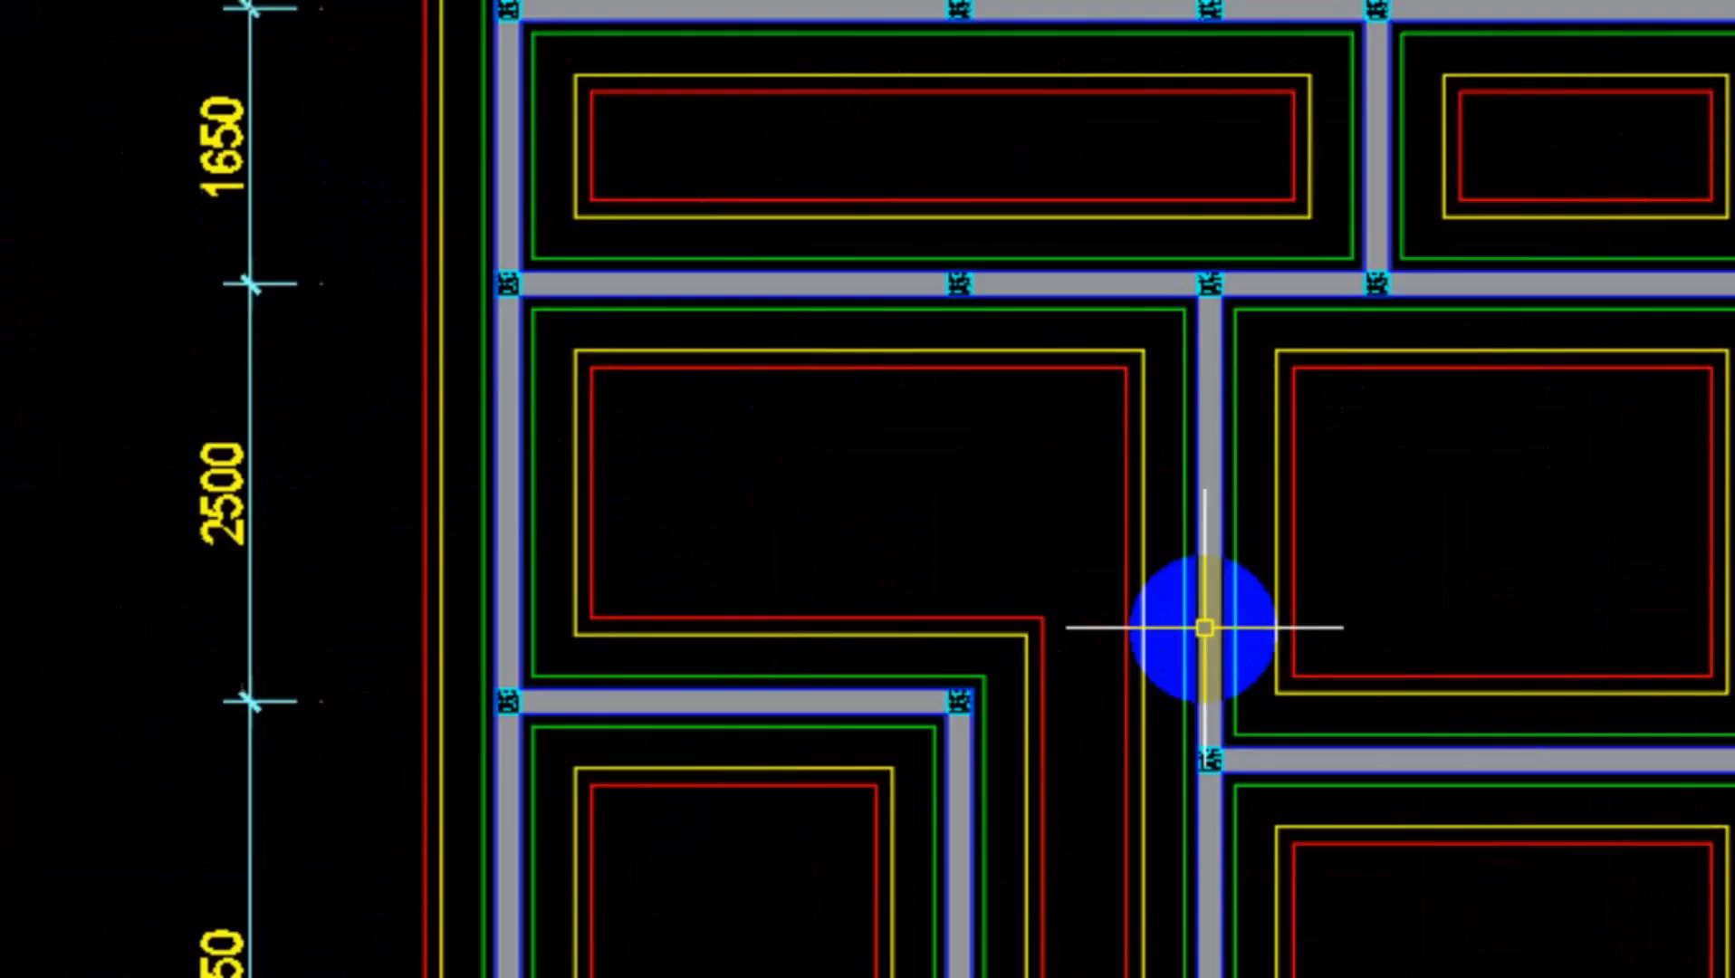
pyautogui.scroll(3, 1204, 627)
pyautogui.moveTo(1219, 534); pyautogui.dragTo(1150, 724, button='middle')
pyautogui.scroll(1, 1145, 720)
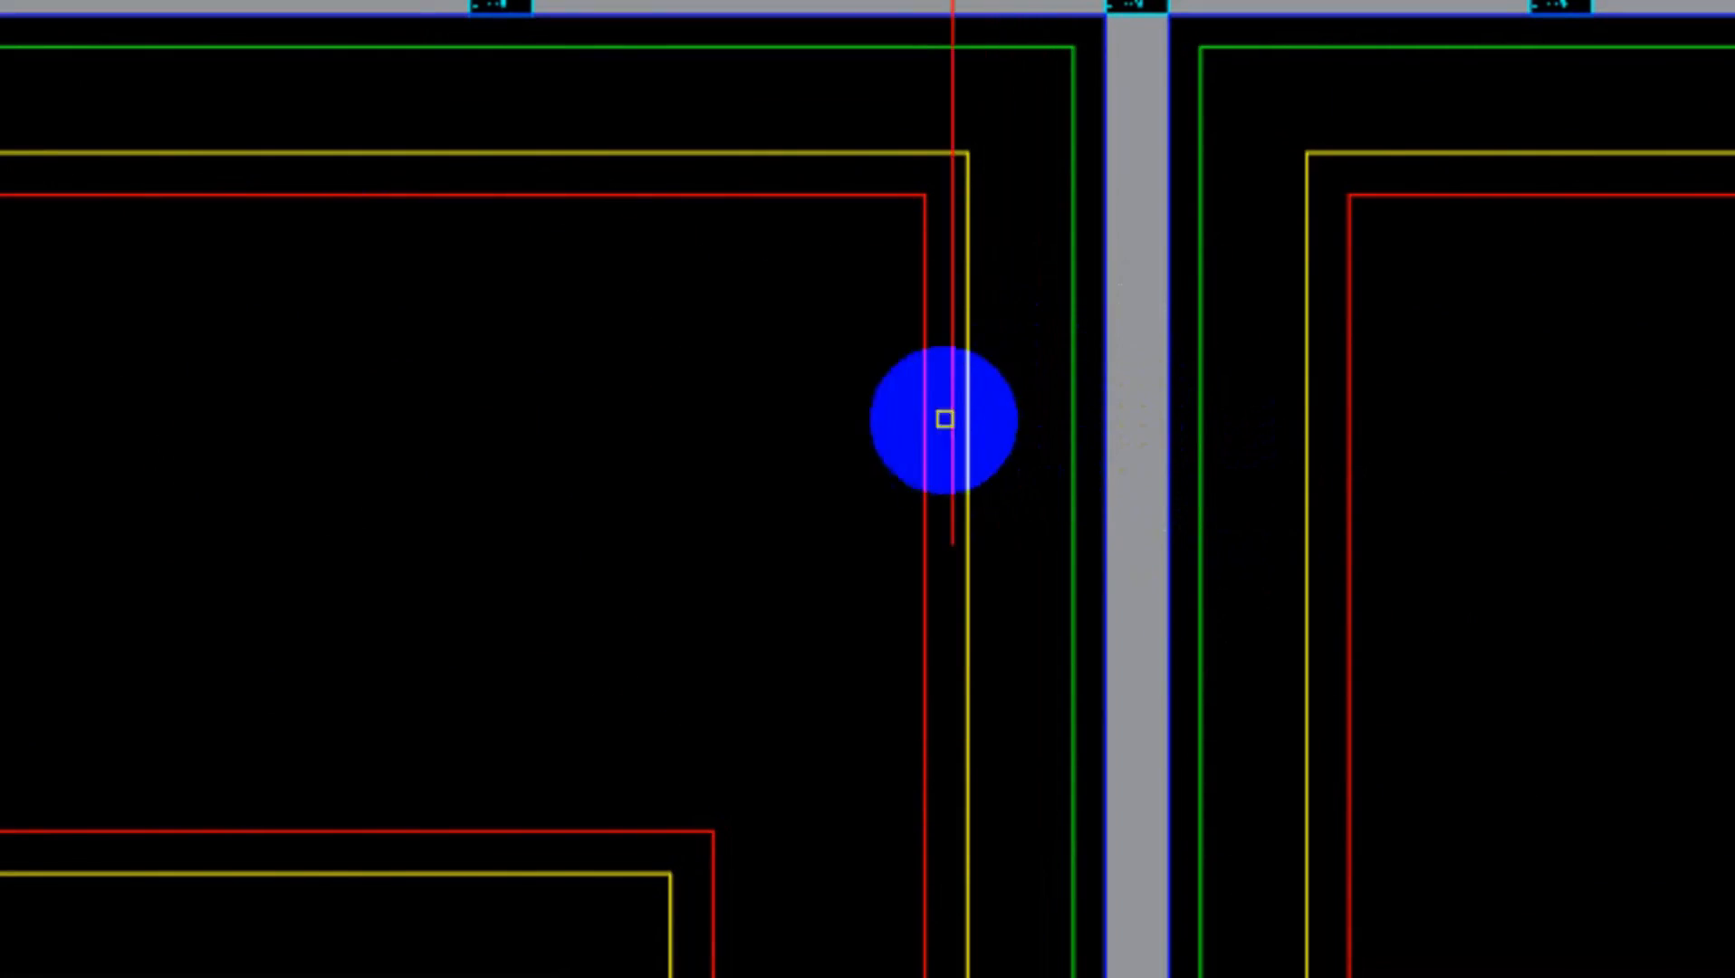
pyautogui.scroll(-5, 1010, 507)
pyautogui.scroll(4, 1000, 381)
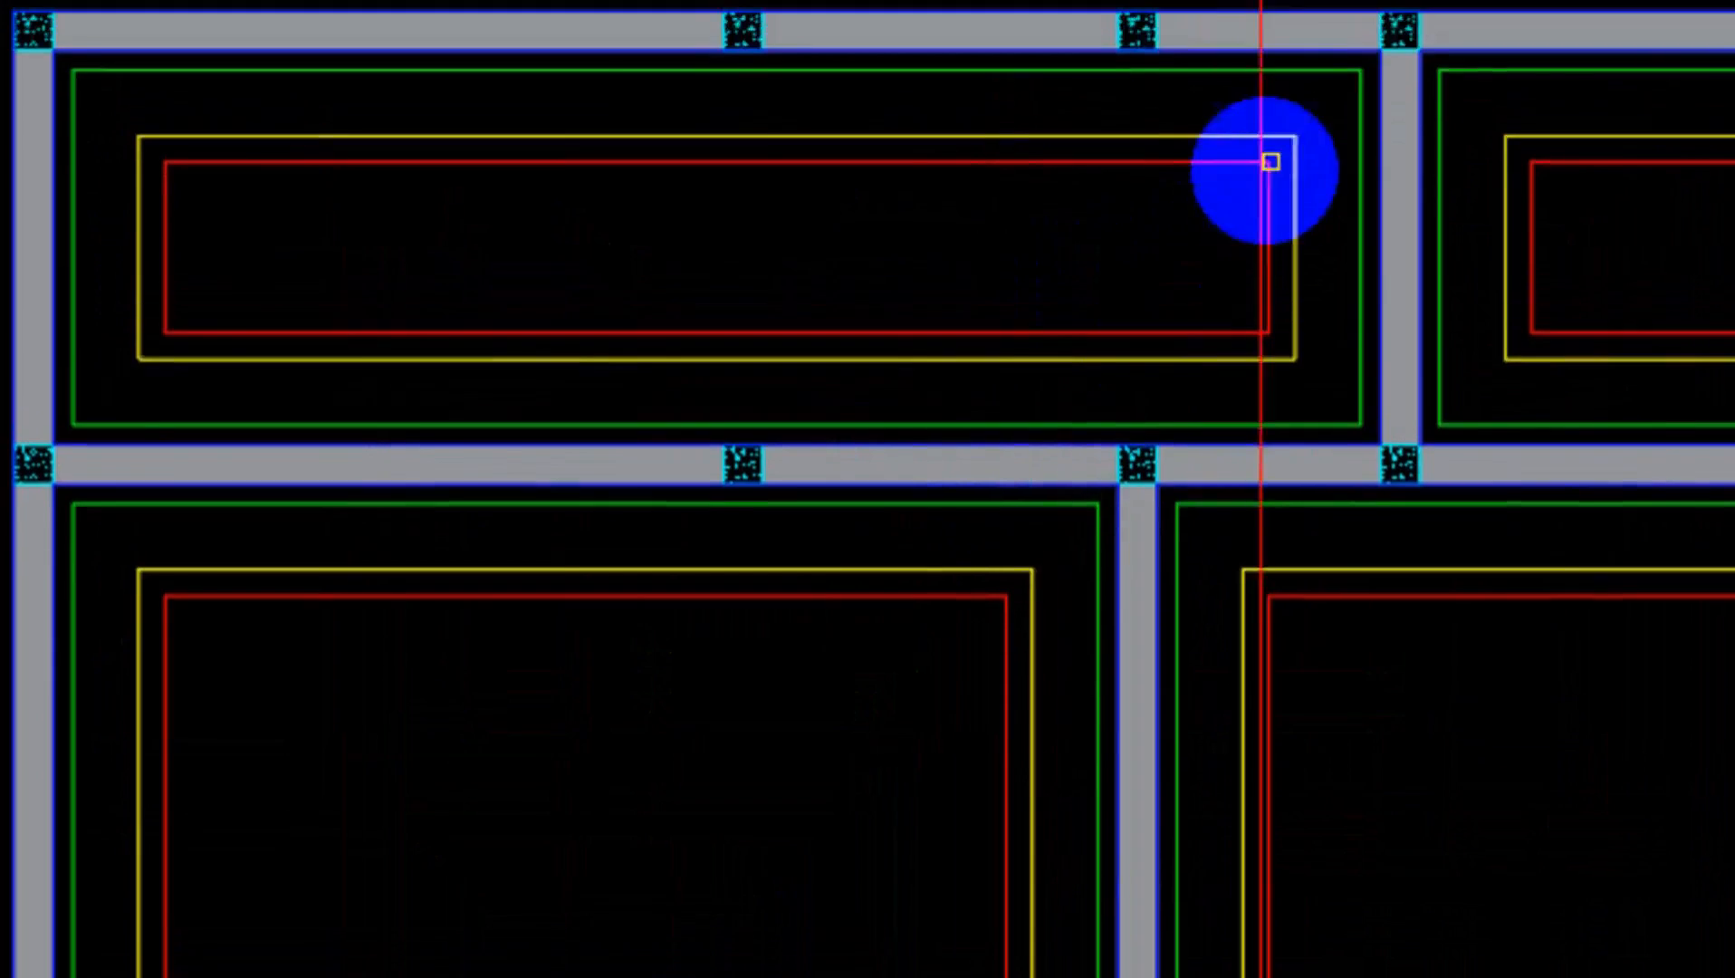
pyautogui.scroll(3, 1303, 242)
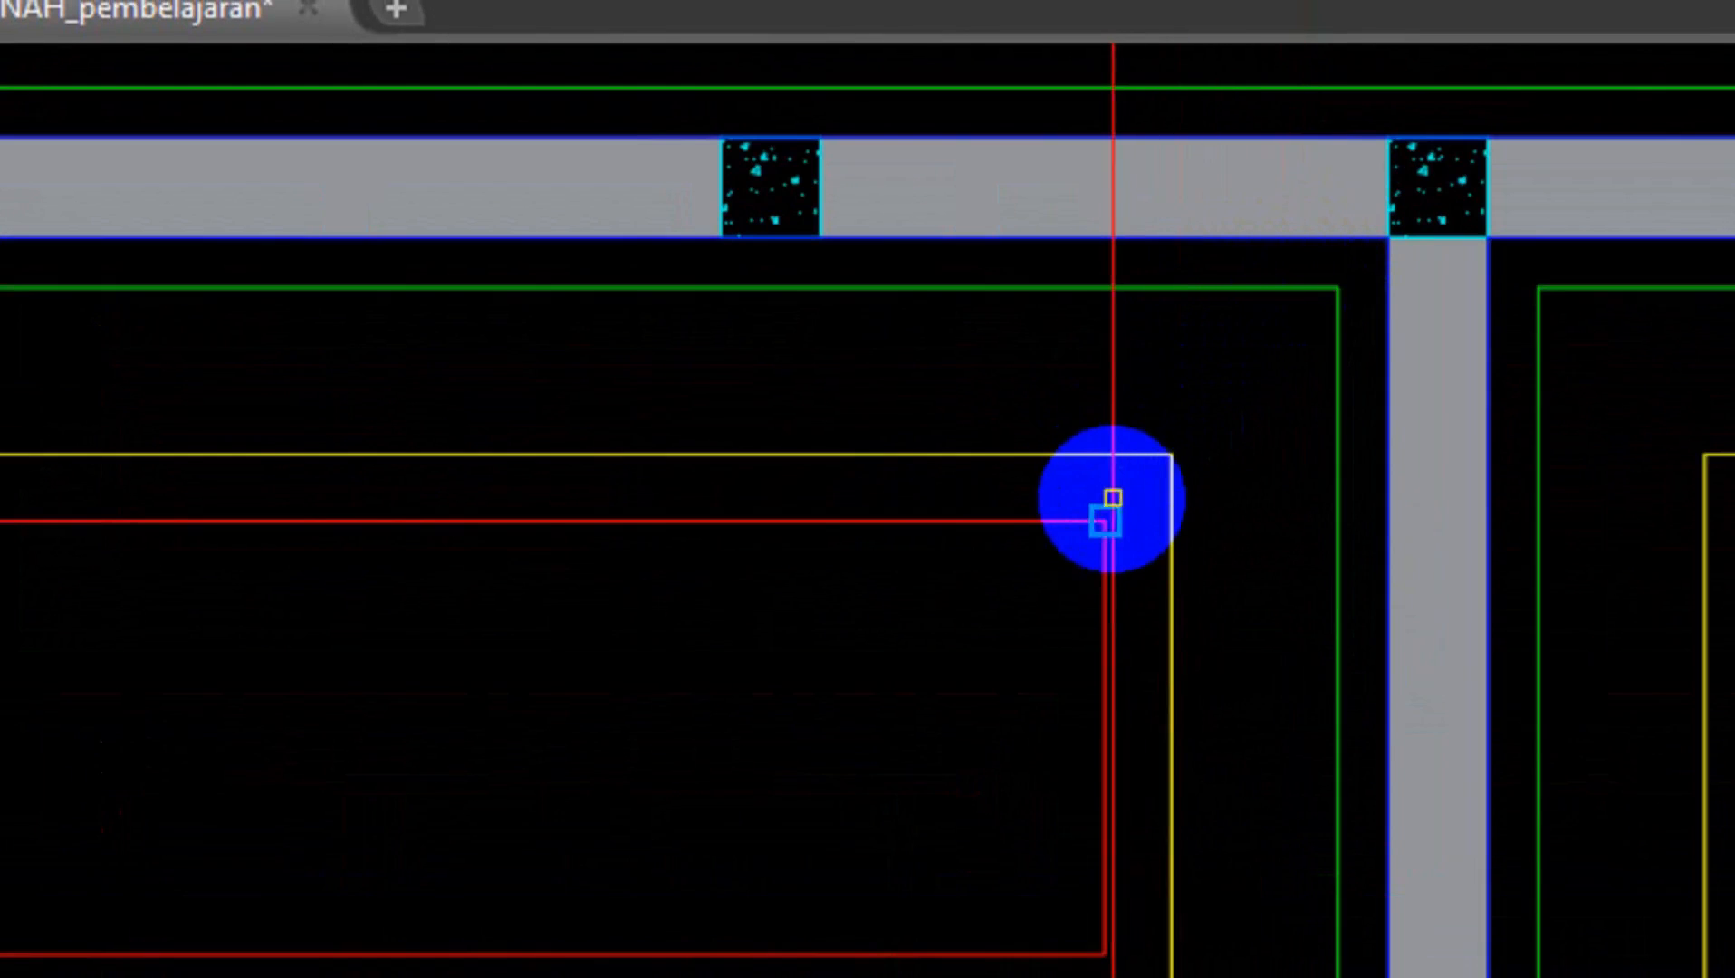
pyautogui.click(1104, 521)
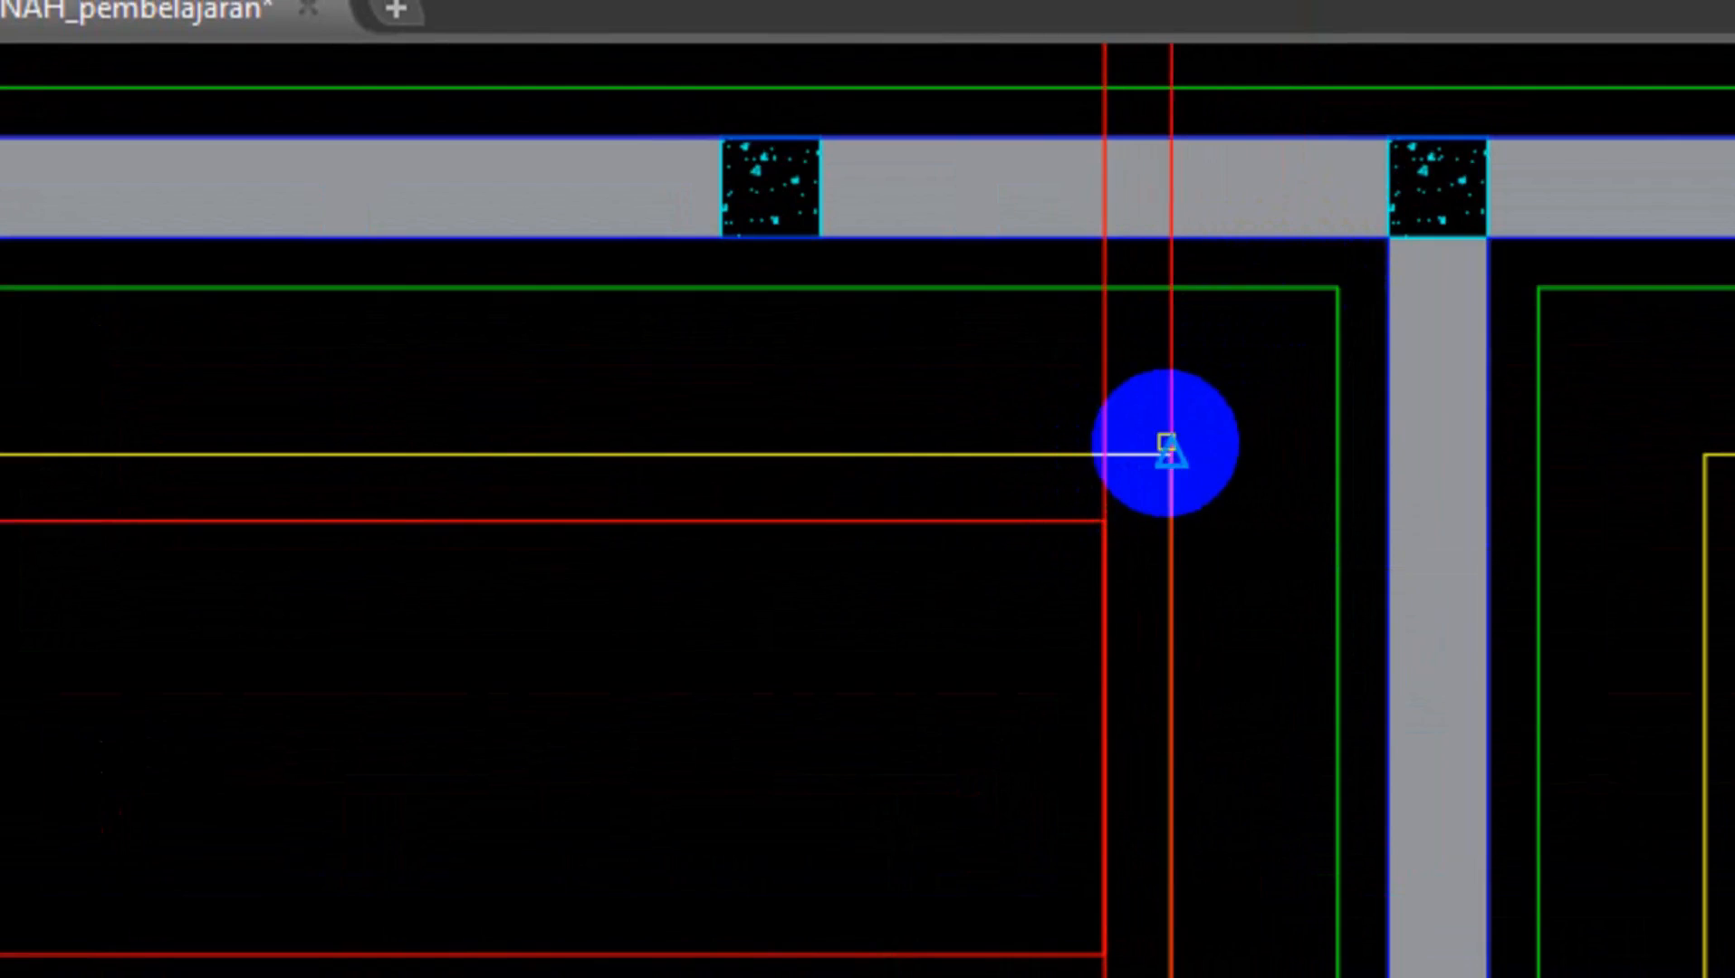
pyautogui.click(1169, 452)
pyautogui.click(1337, 288)
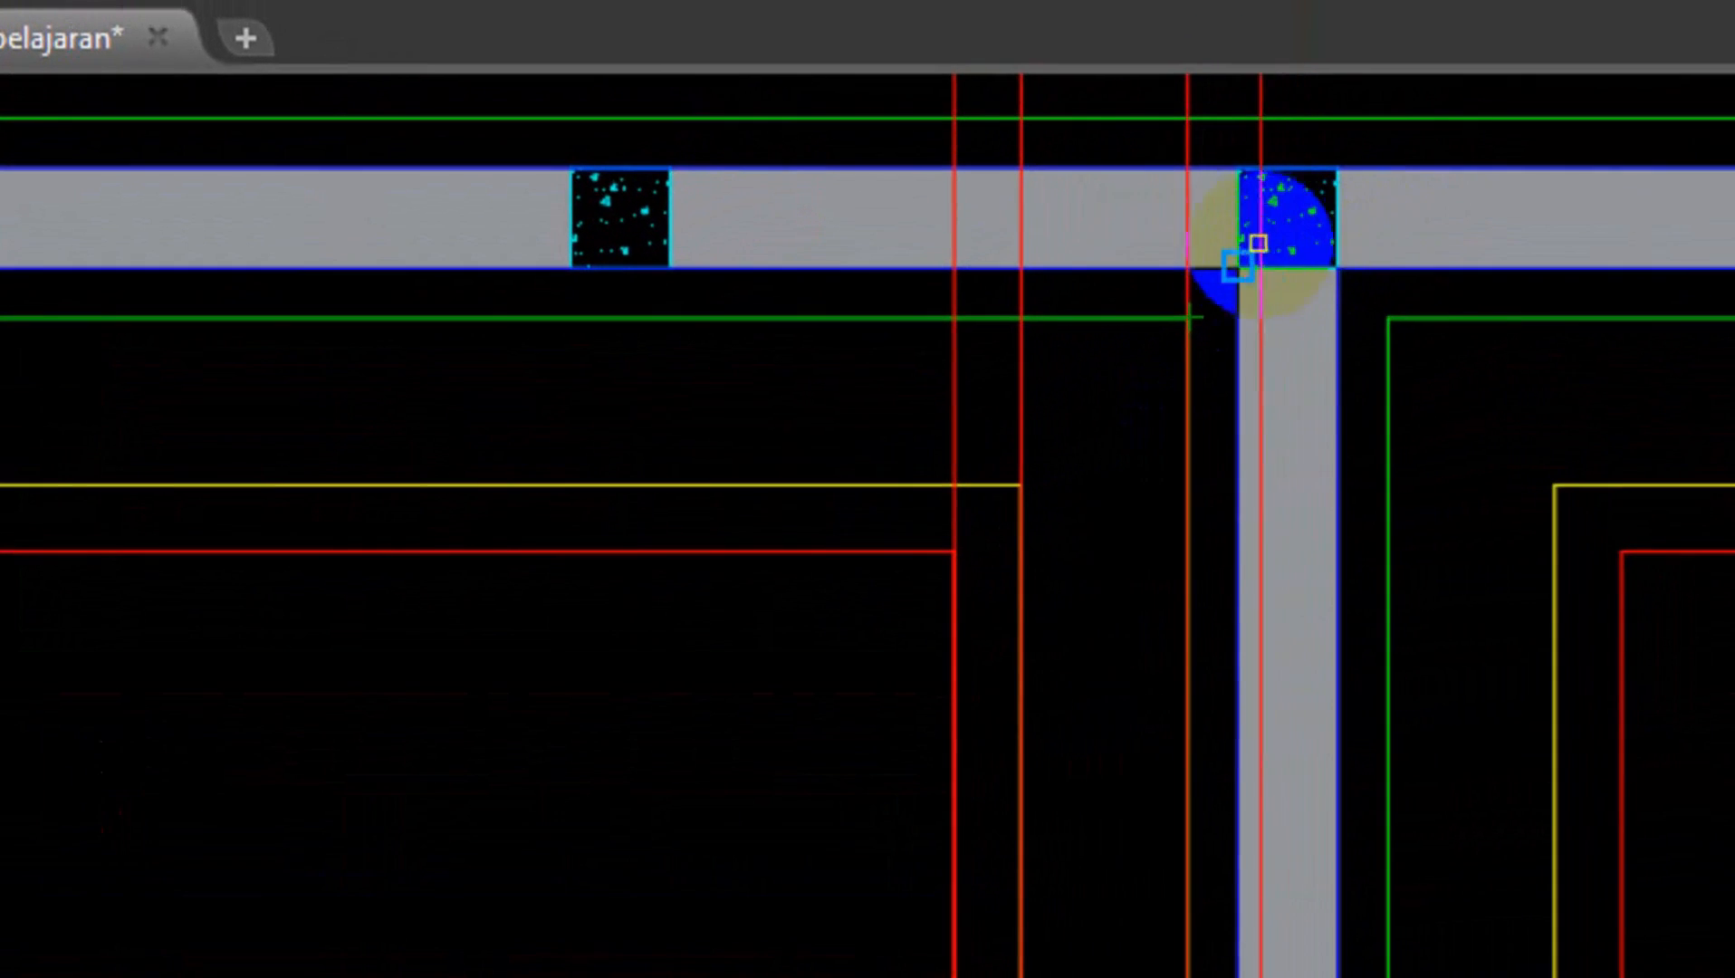
pyautogui.click(1239, 265)
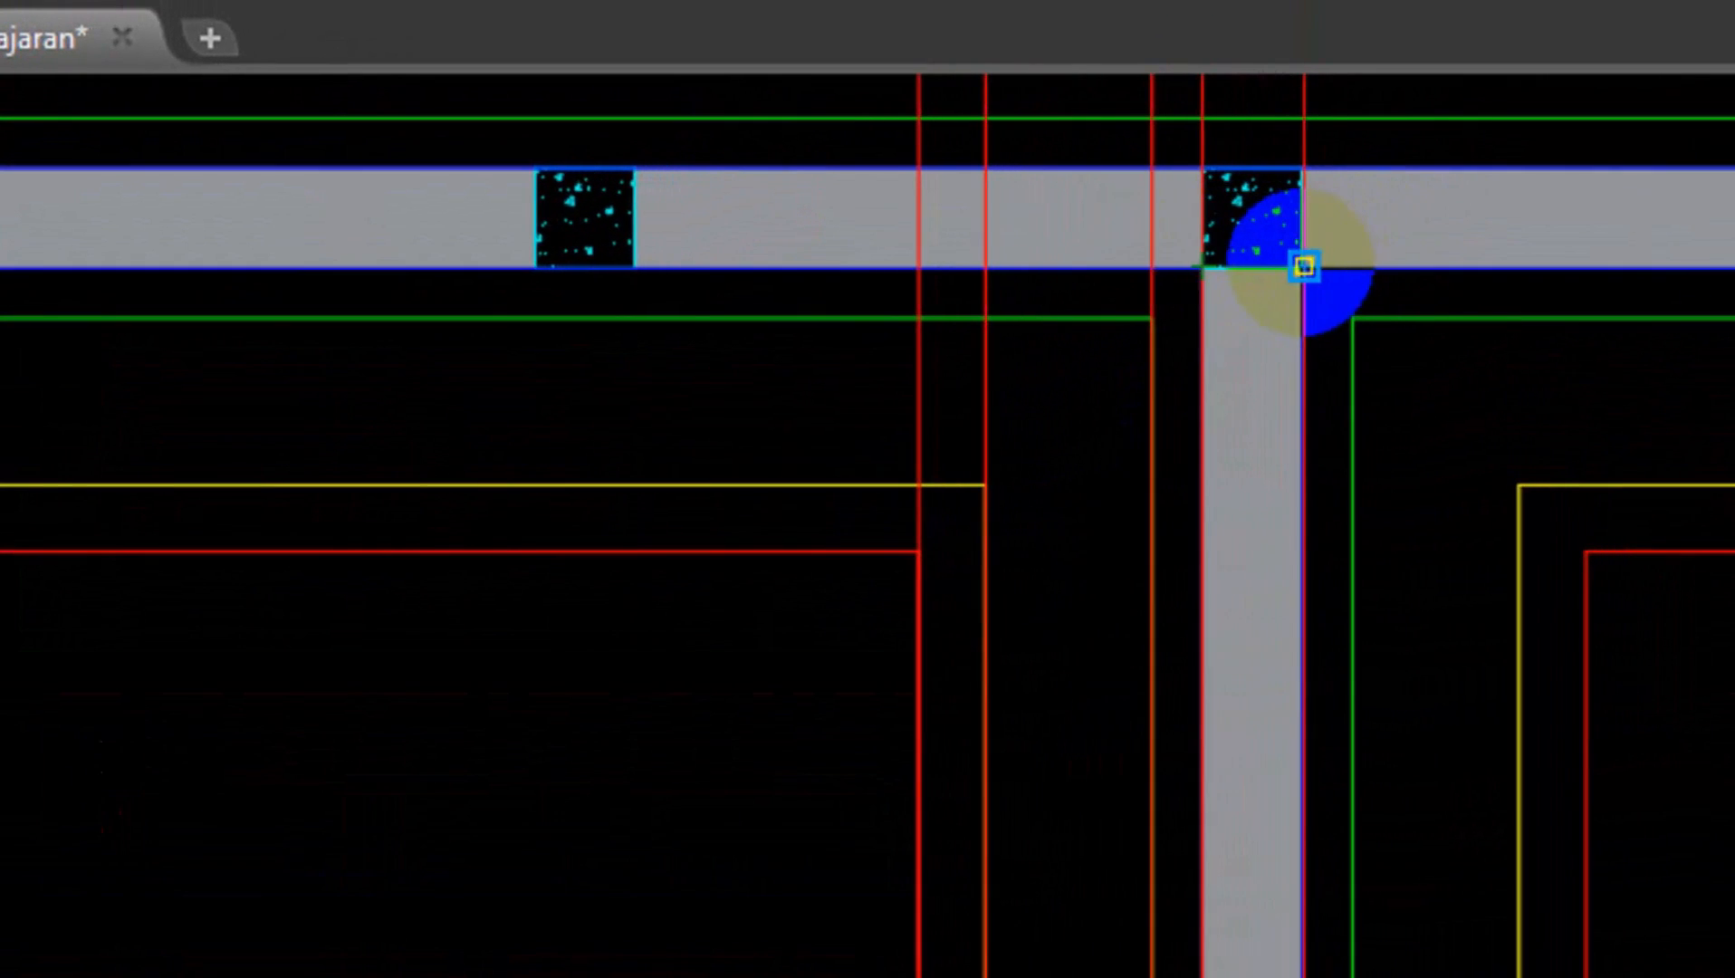
# Draw vertical construction lines through the blue, green, yellow and red line corners east of the same dividing wall.
pyautogui.click(1303, 266)
pyautogui.click(1352, 318)
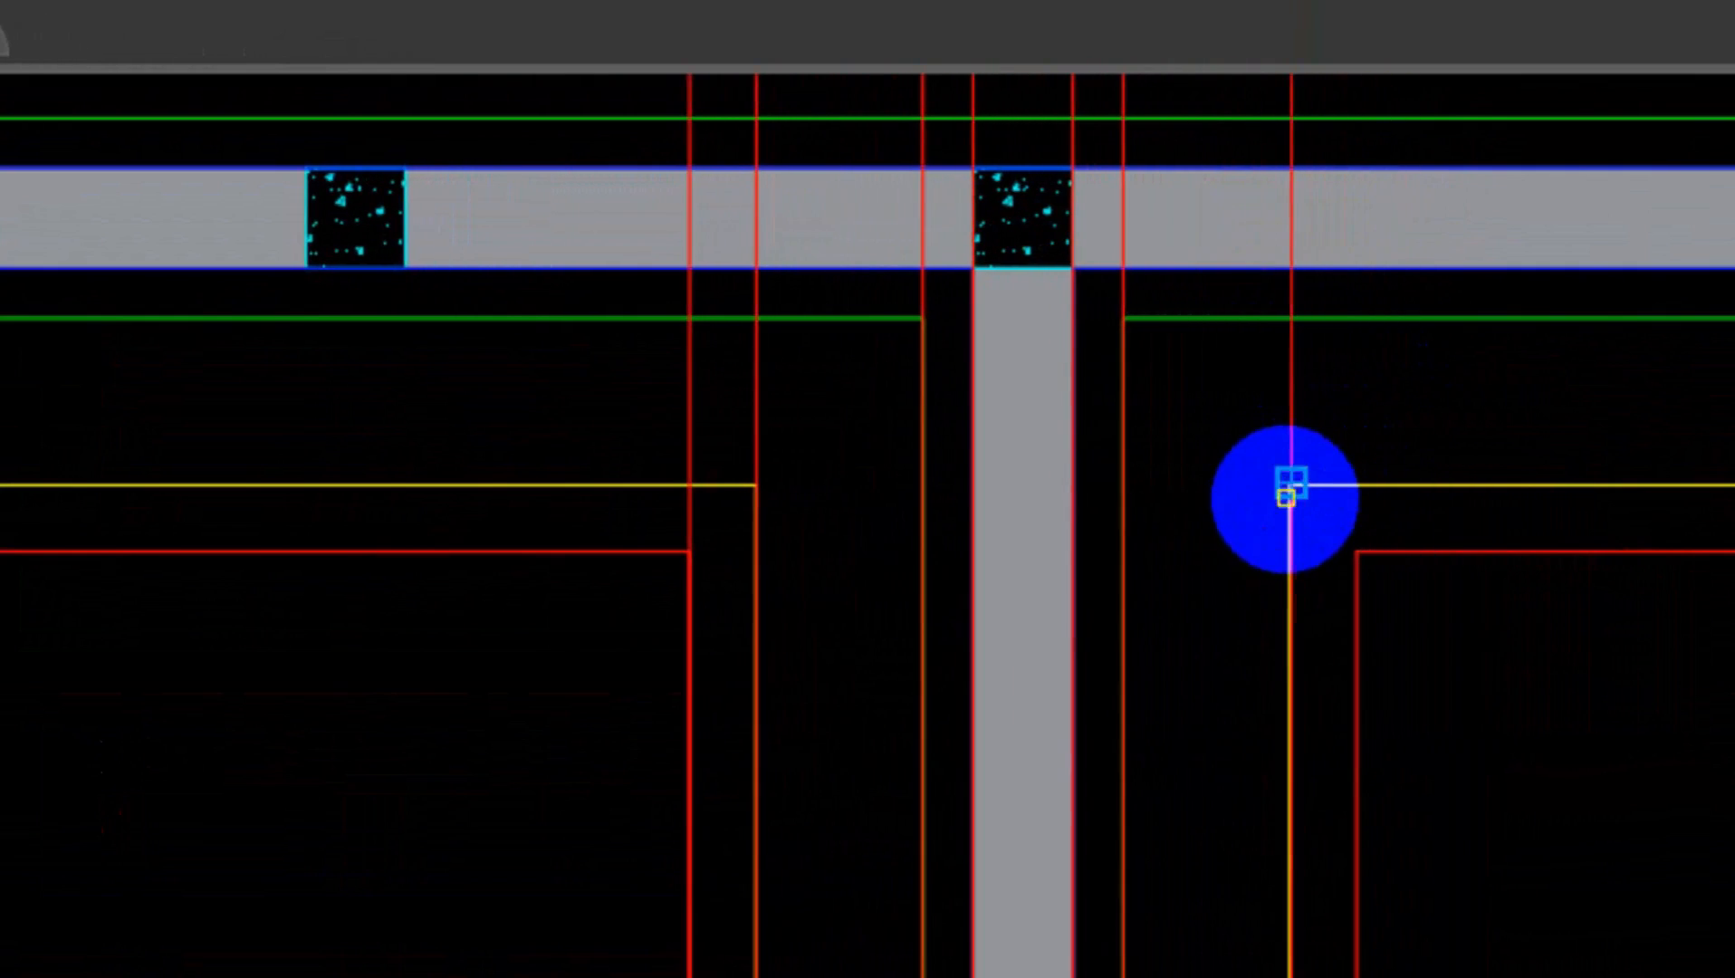
pyautogui.click(1290, 484)
pyautogui.click(1356, 551)
pyautogui.scroll(-3, 1367, 896)
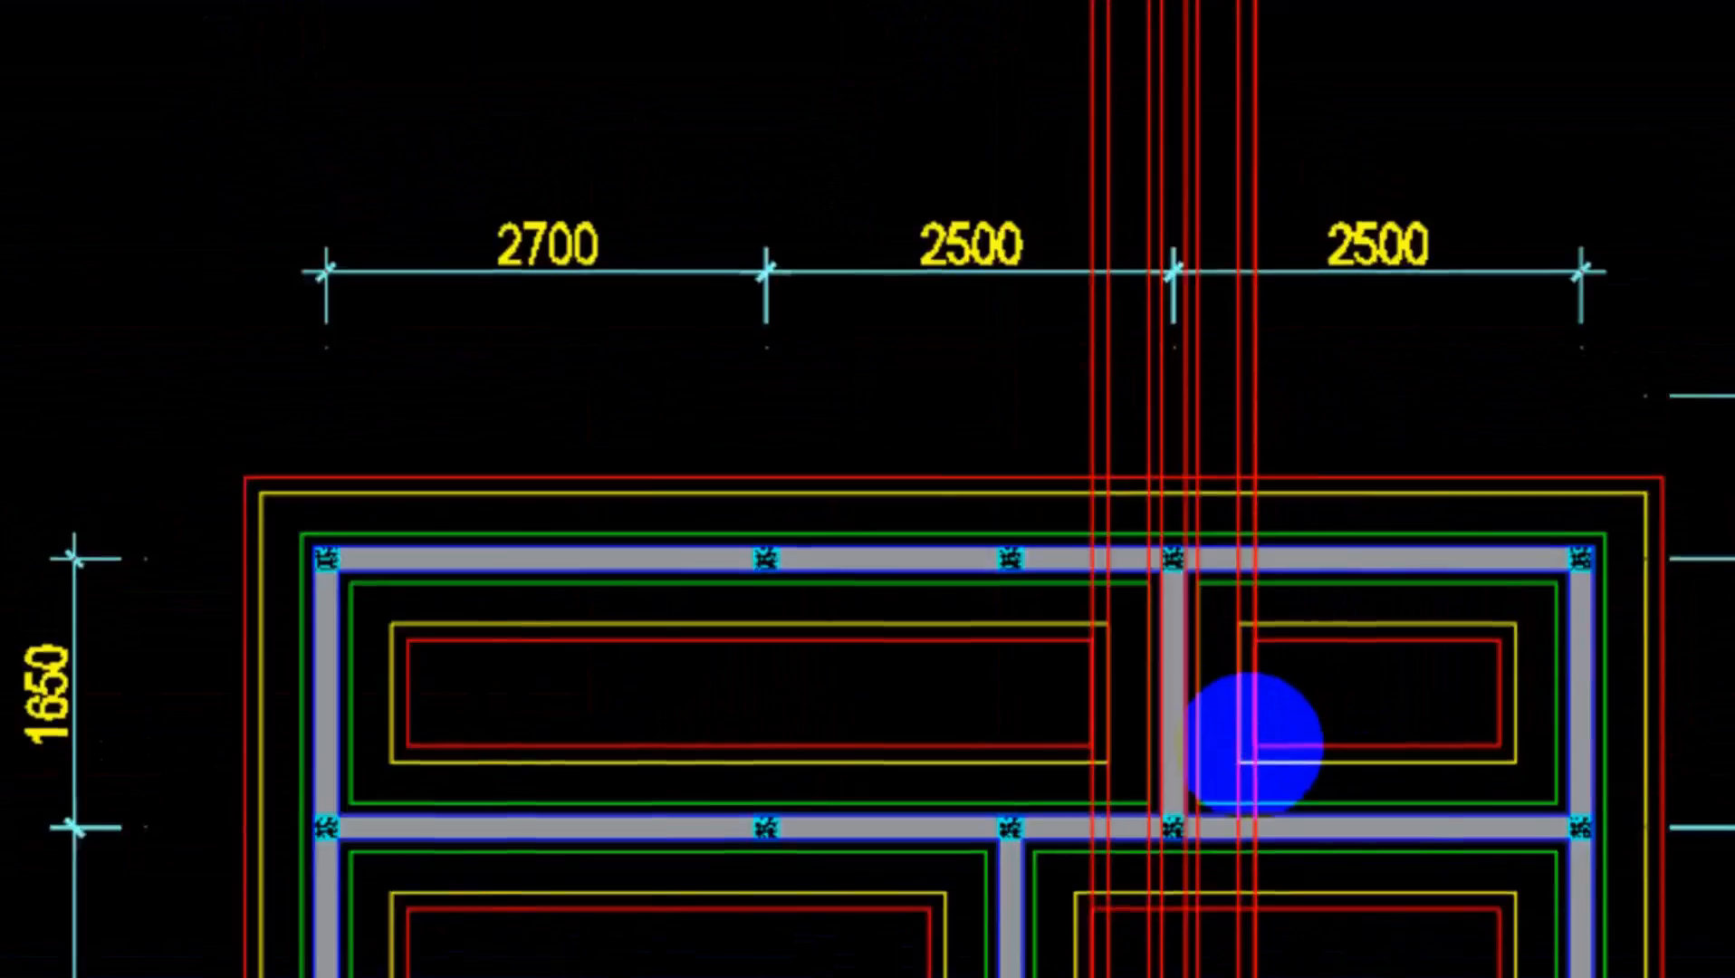
pyautogui.scroll(-2, 1252, 744)
pyautogui.moveTo(1262, 220)
pyautogui.mouseDown(button='middle')
pyautogui.moveTo(1262, 244)
pyautogui.moveTo(903, 442)
pyautogui.mouseUp(button='middle')
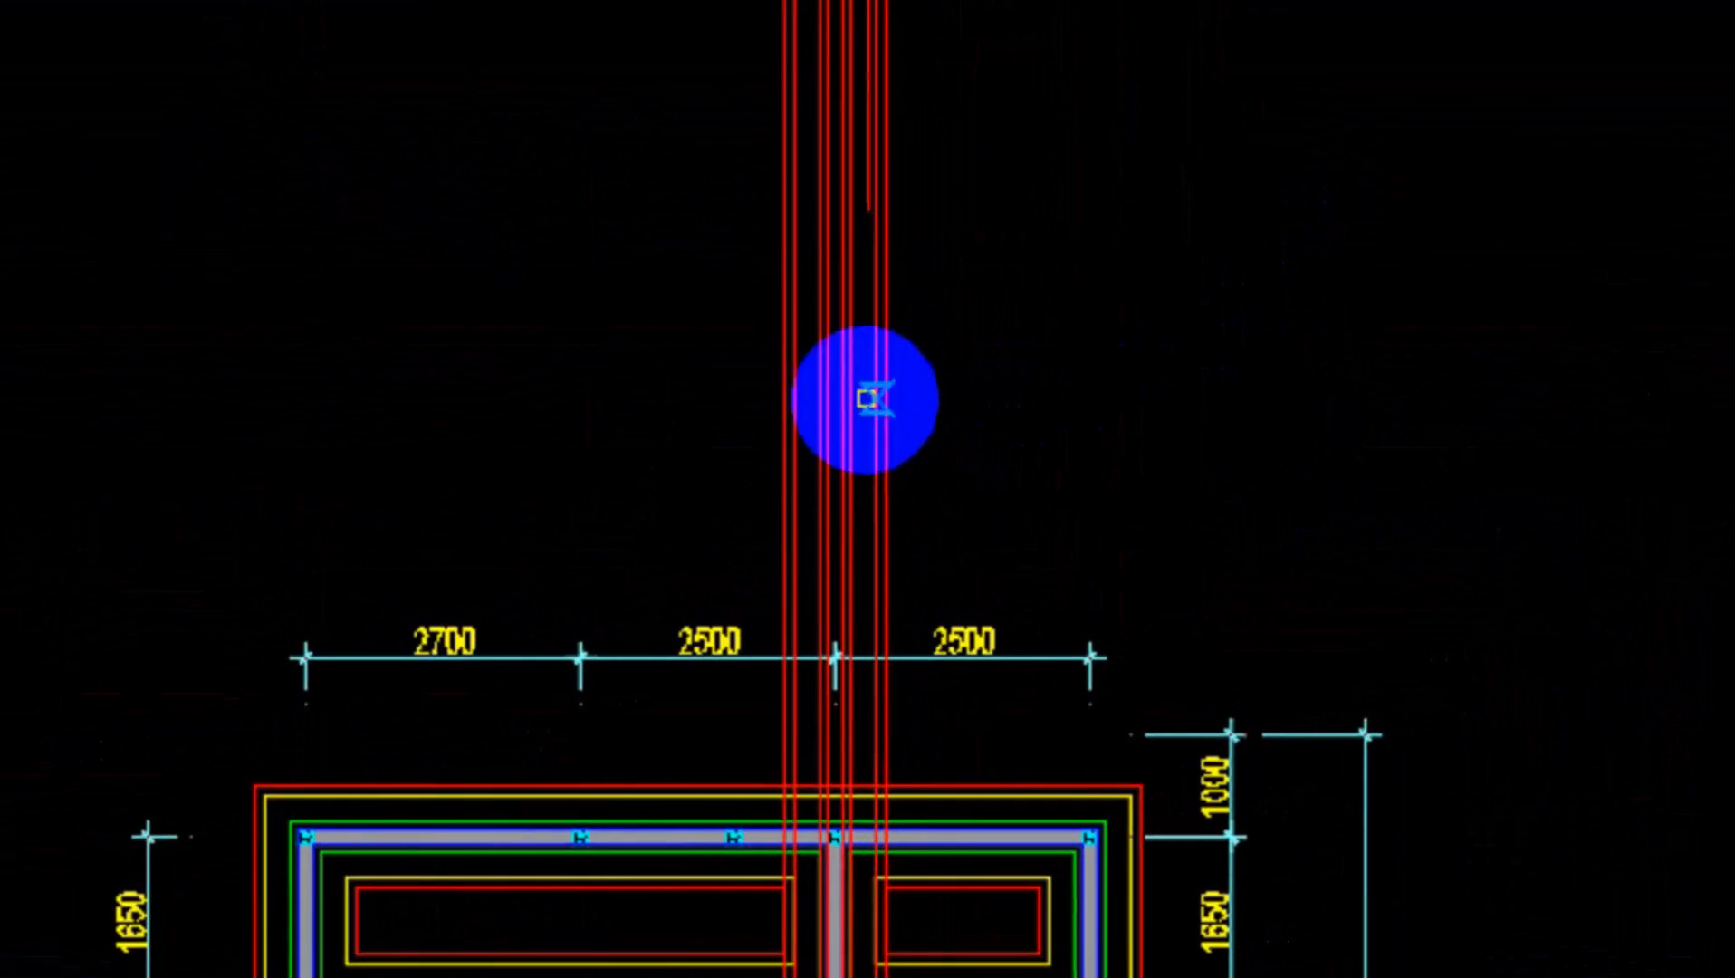
pyautogui.scroll(6, 840, 360)
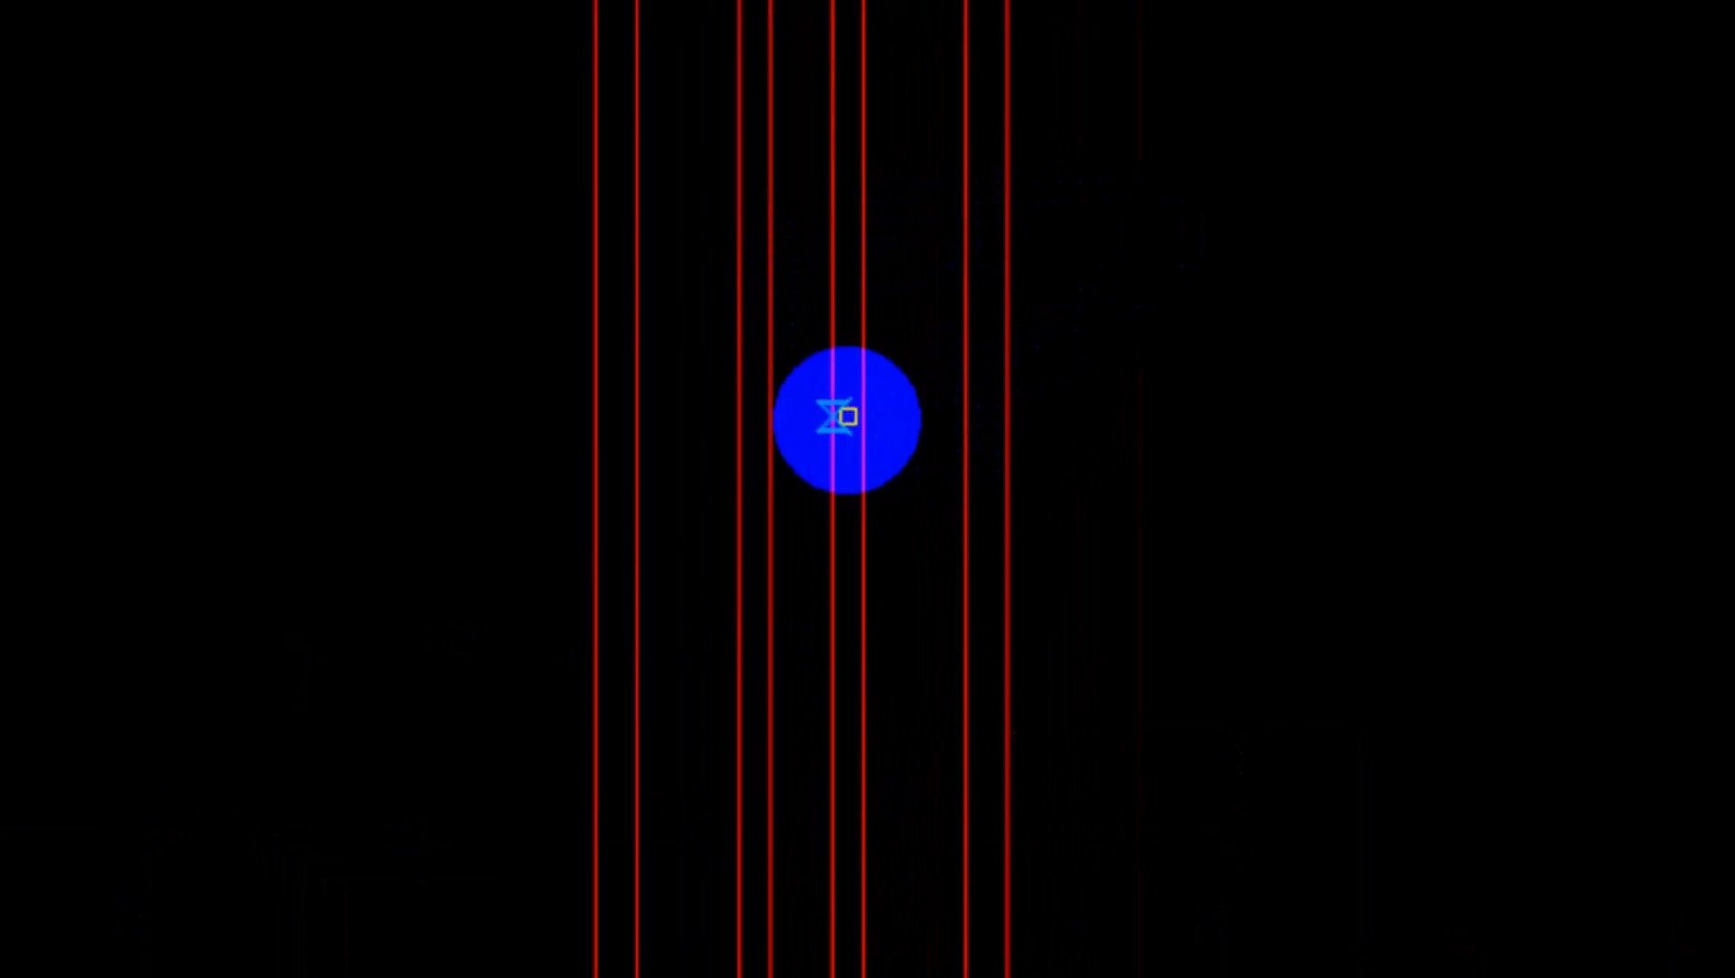
pyautogui.press('Escape')
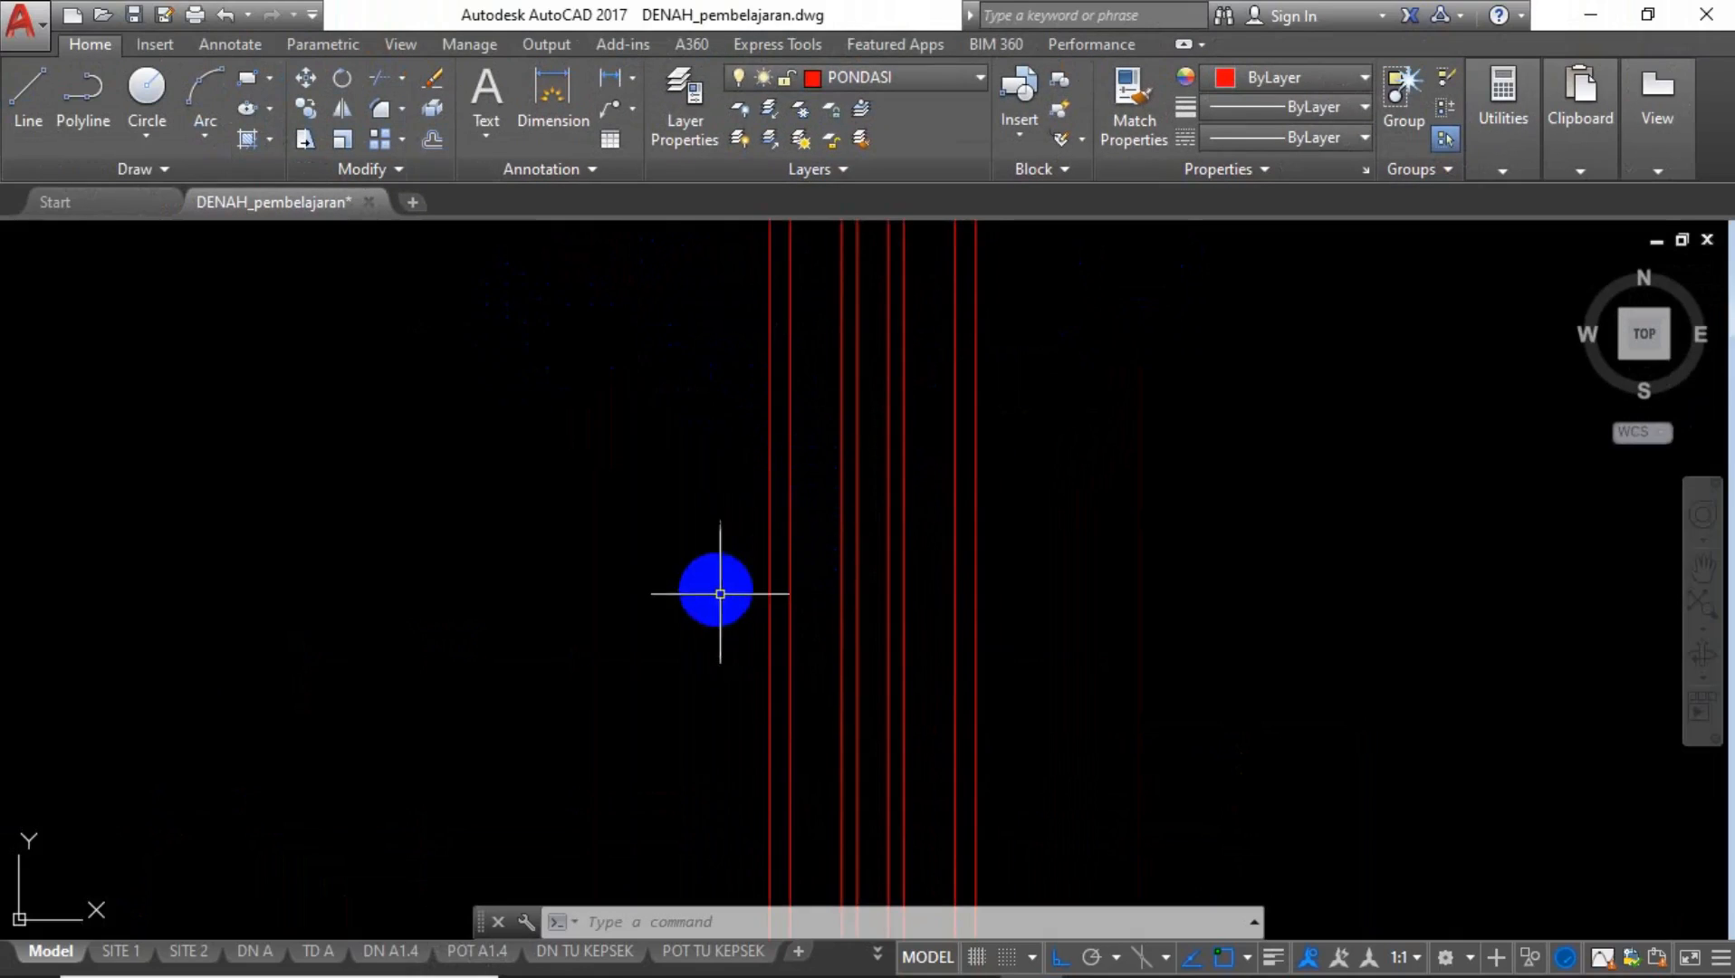
# Draw a horizontal line across all eight vertical construction lines in the empty area above the plan.
pyautogui.write('l')
pyautogui.press('Return')
pyautogui.click(693, 581)
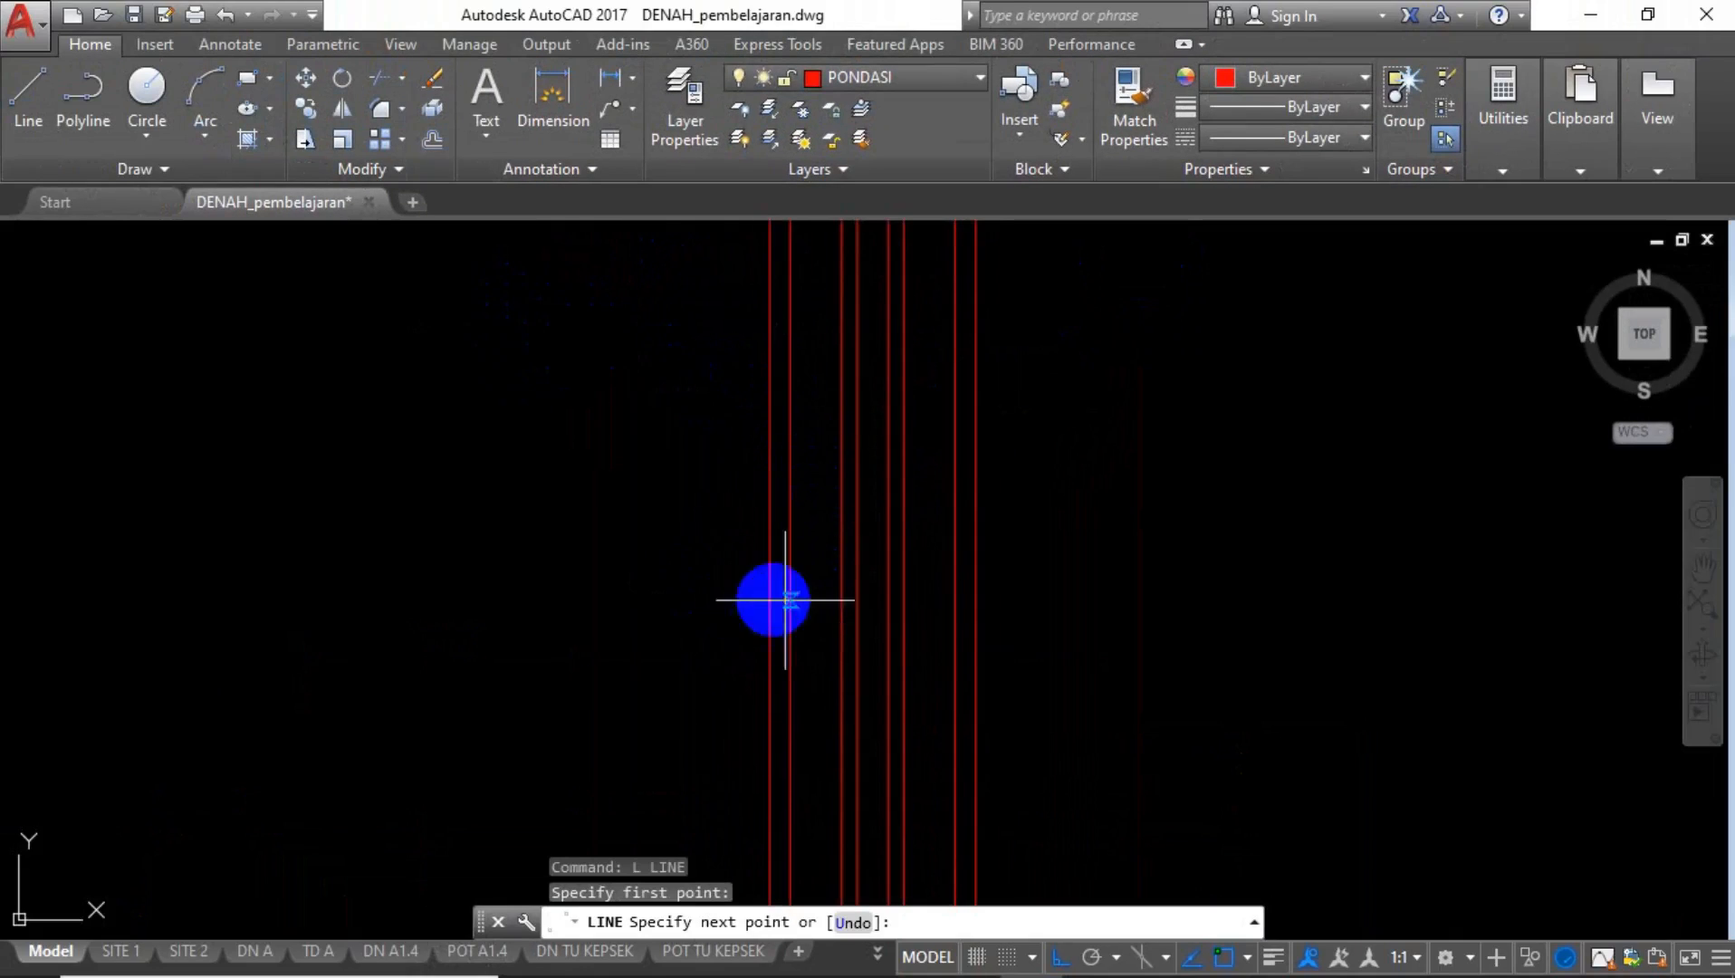
pyautogui.click(1082, 597)
pyautogui.press('Return')
pyautogui.scroll(5, 821, 588)
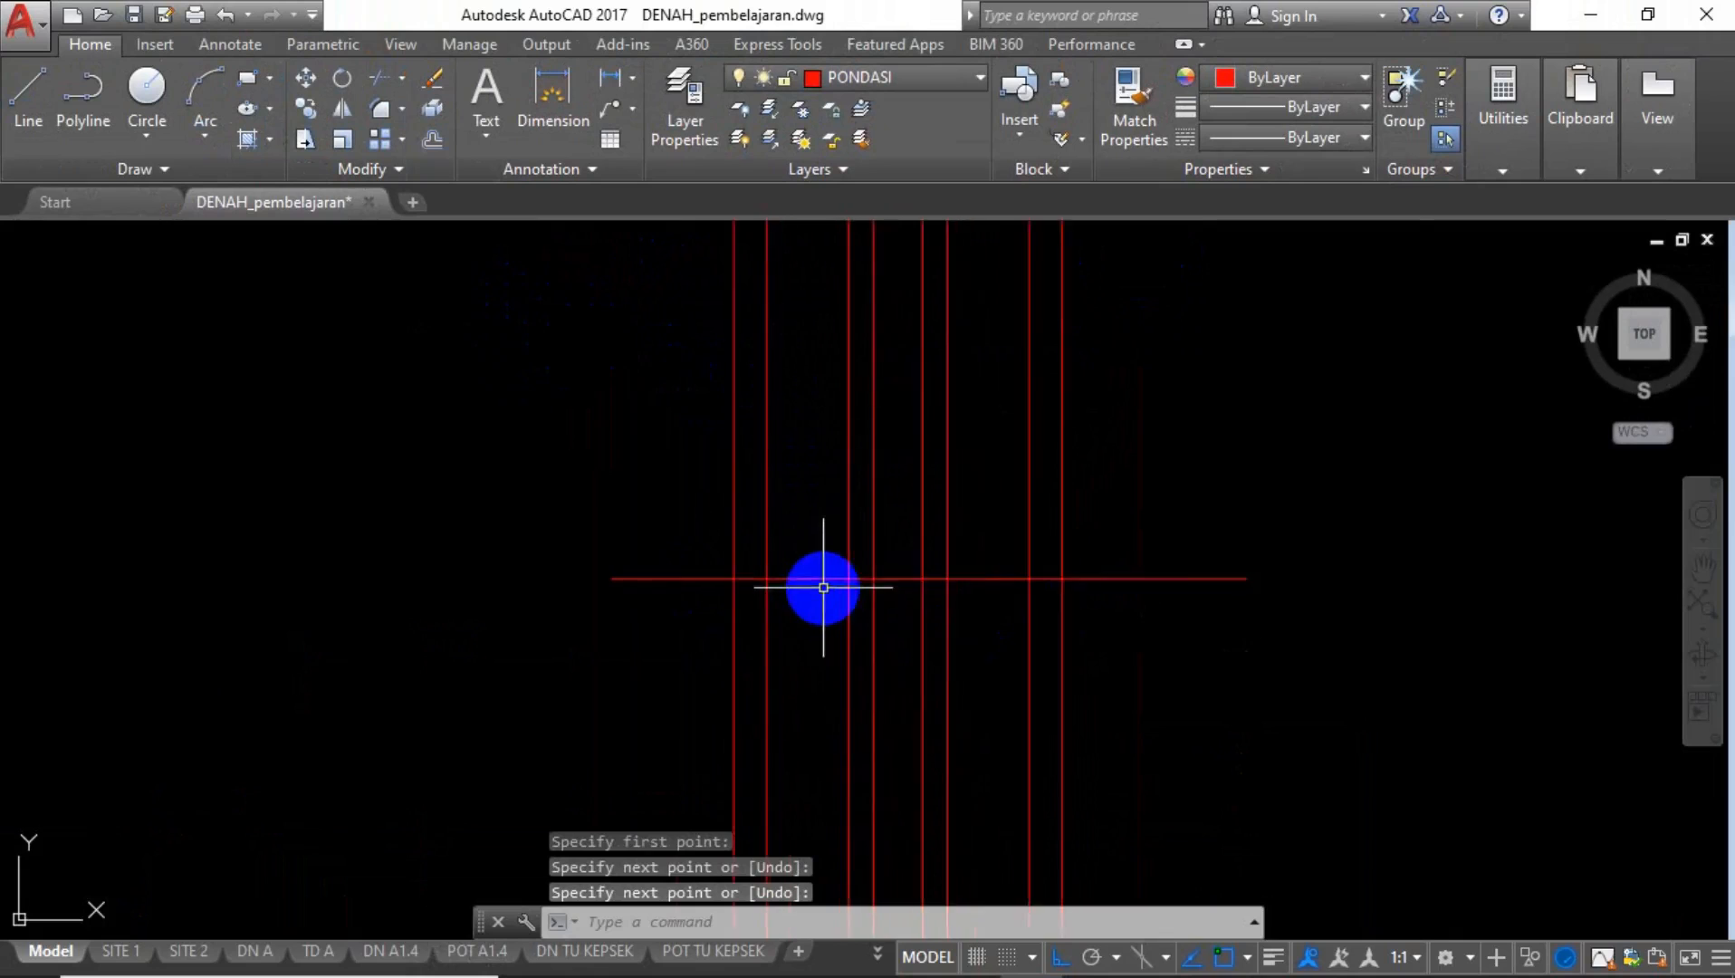
# Trim both ends of the horizontal line that extend beyond the outermost vertical construction lines.
pyautogui.moveTo(820, 587); pyautogui.dragTo(564, 641, button='middle')
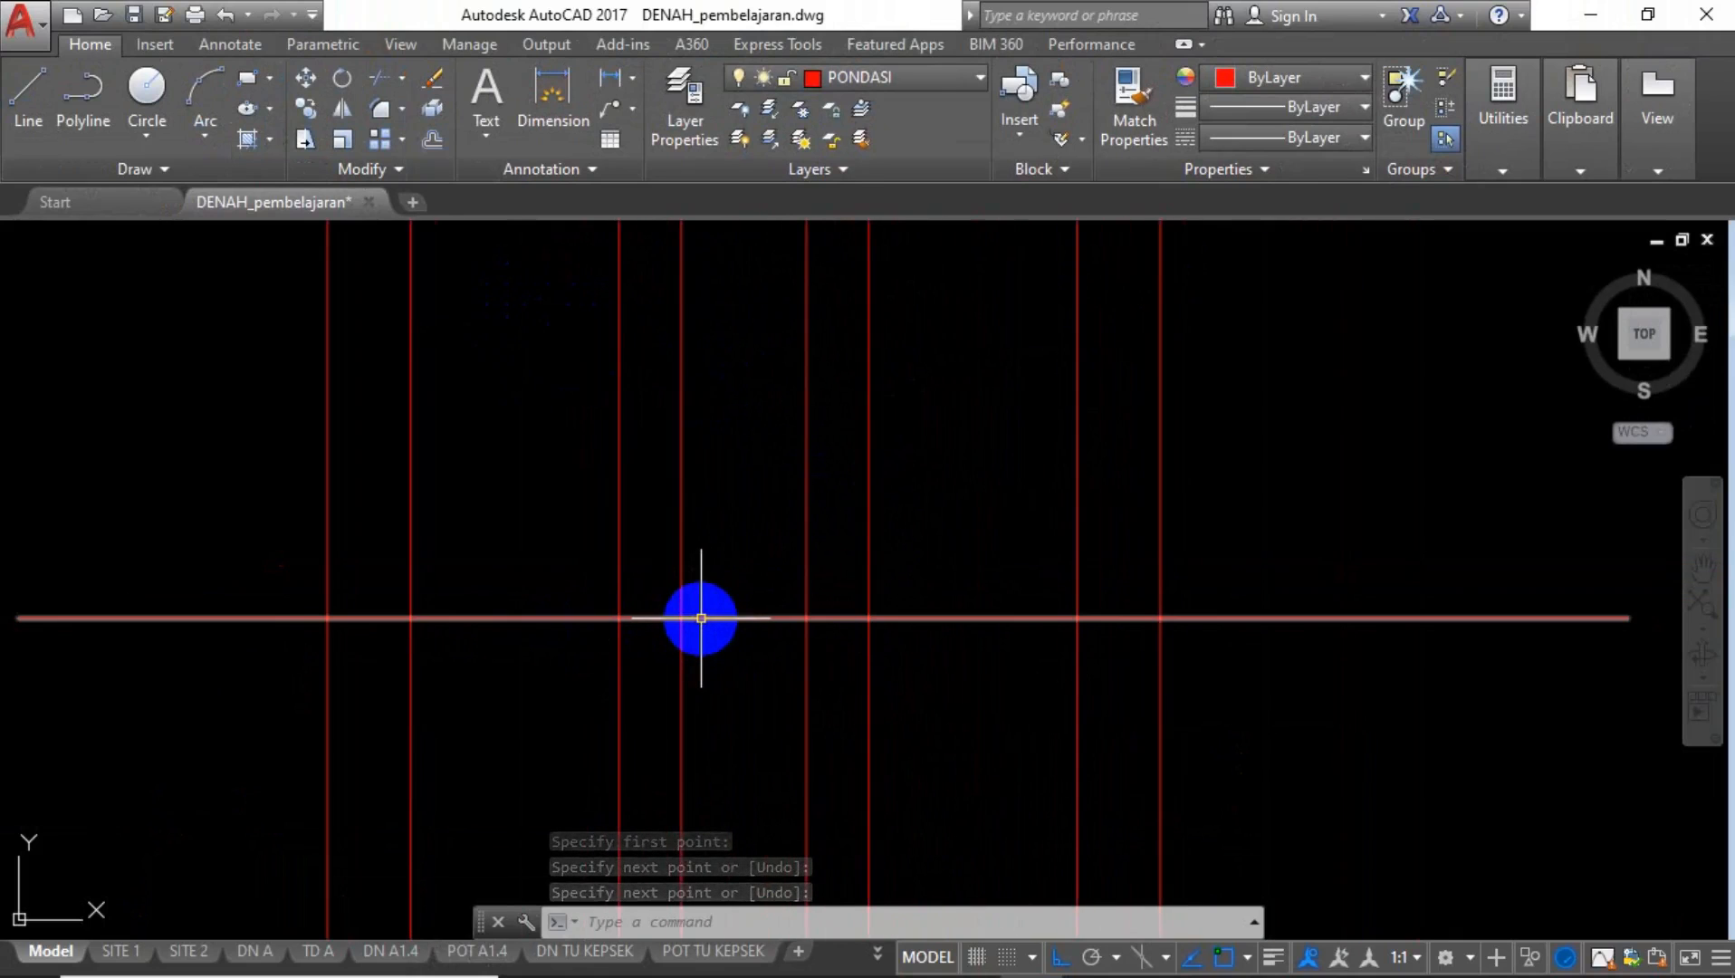
pyautogui.moveTo(701, 619)
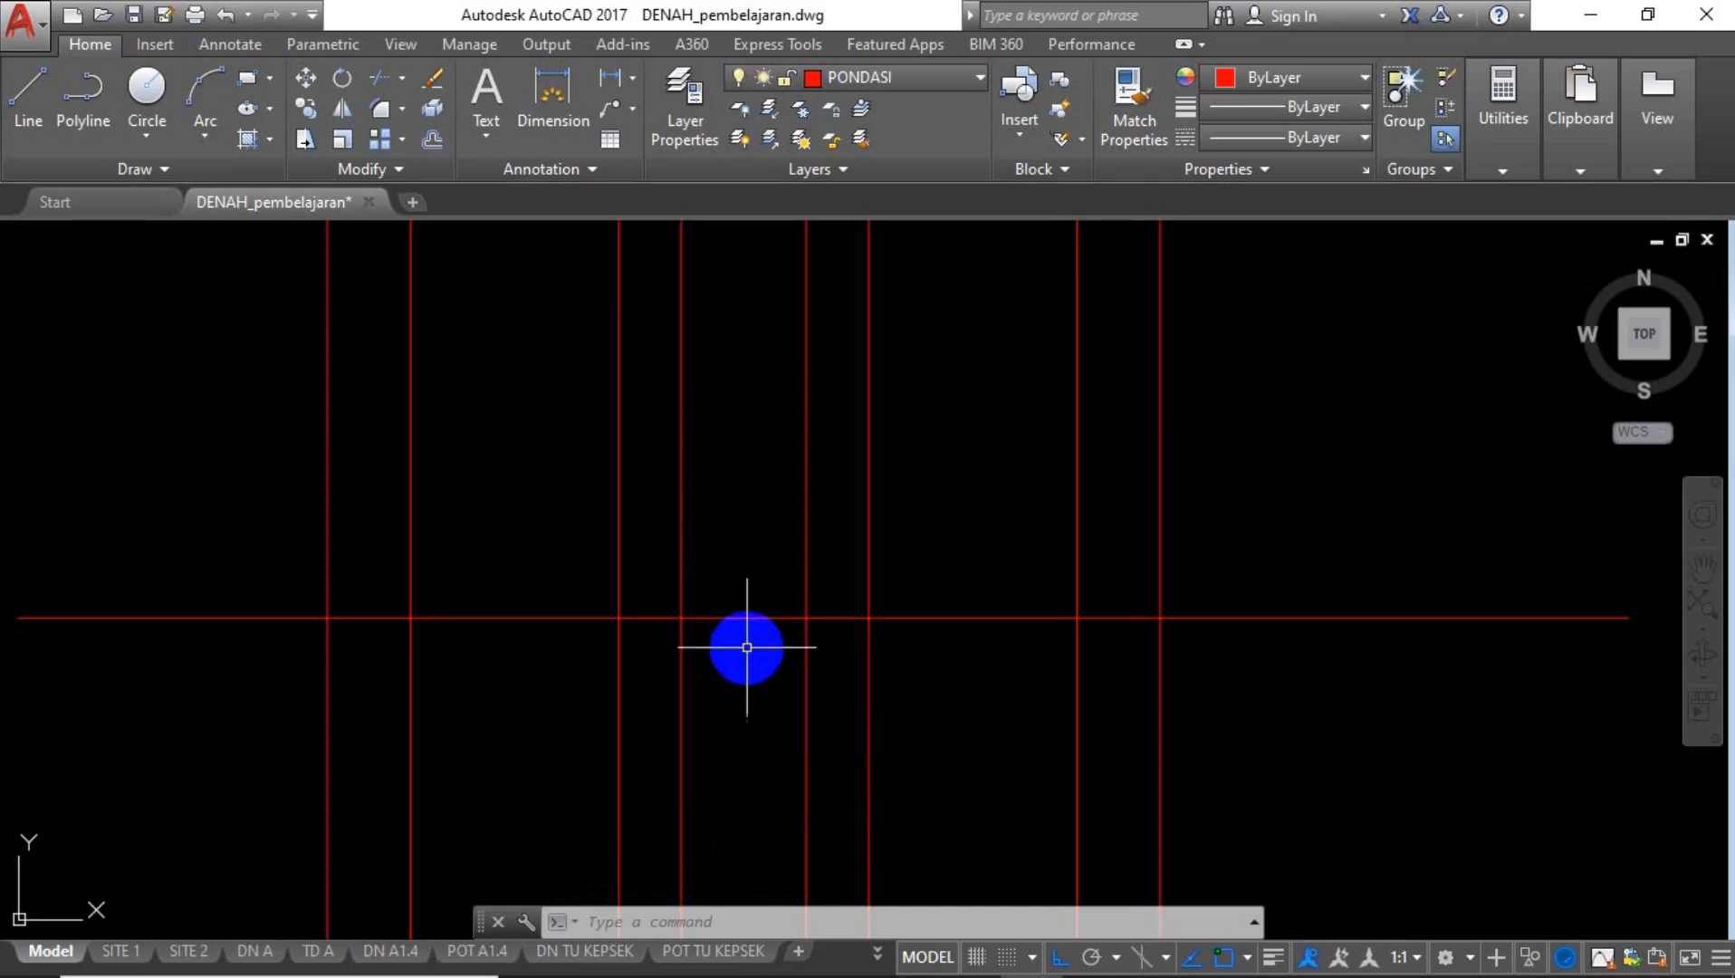
pyautogui.scroll(-4, 736, 642)
pyautogui.scroll(2, 523, 649)
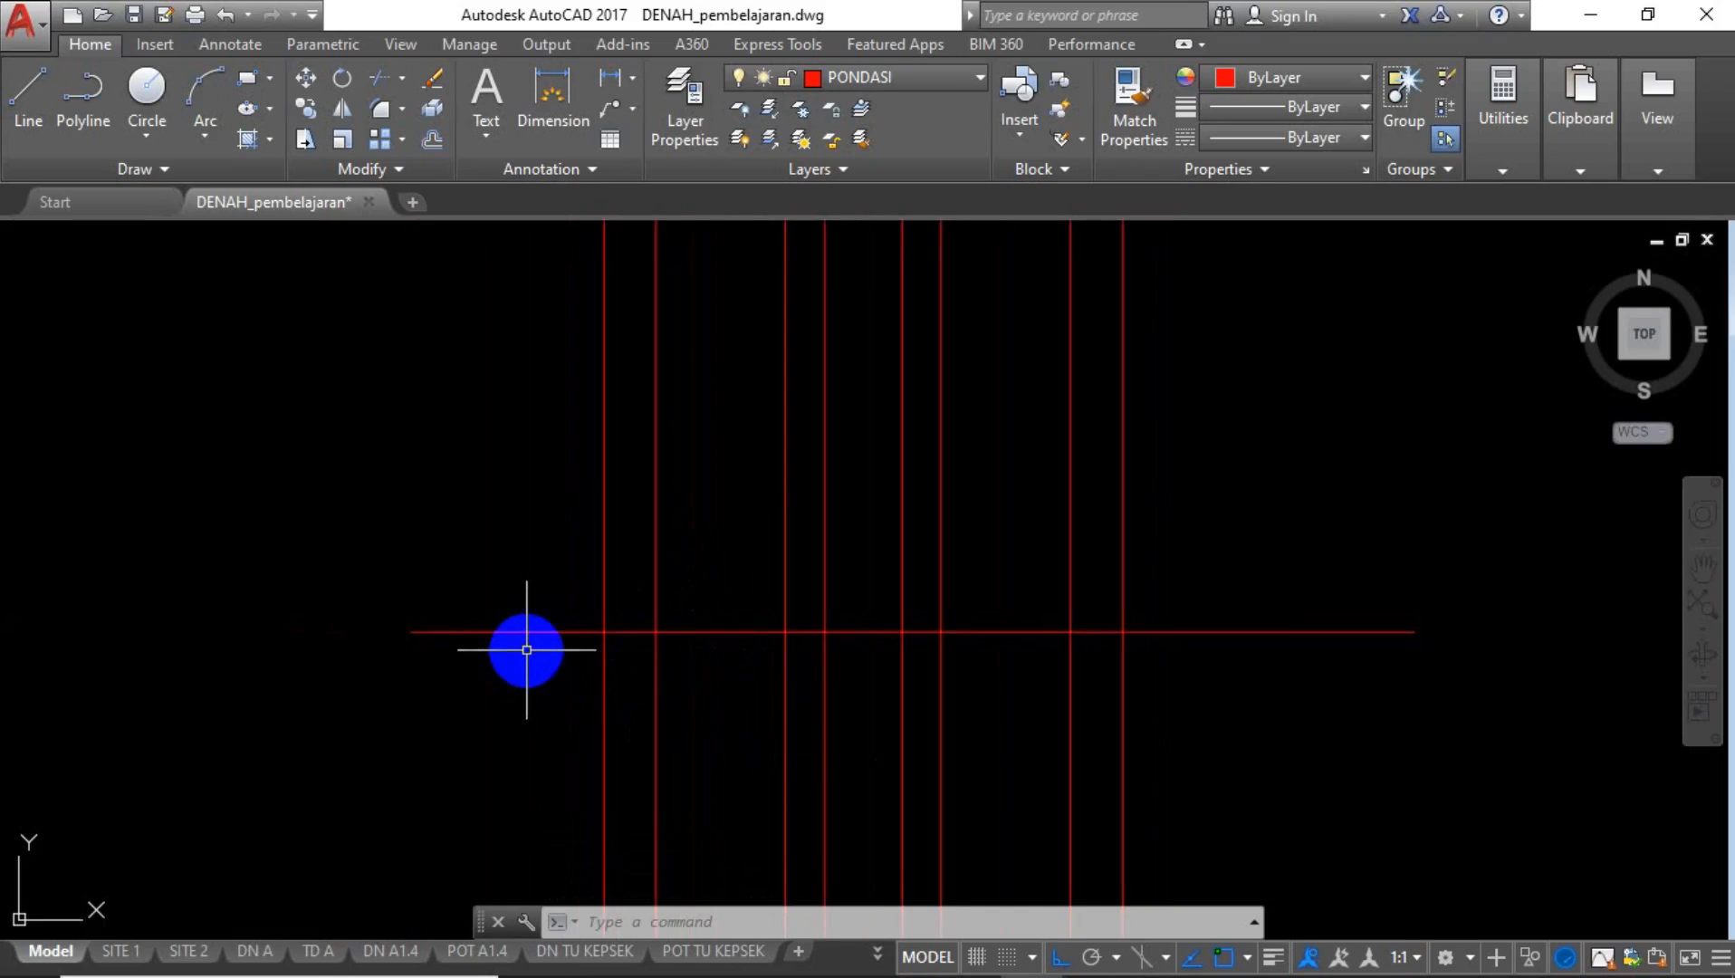
pyautogui.write('TR')
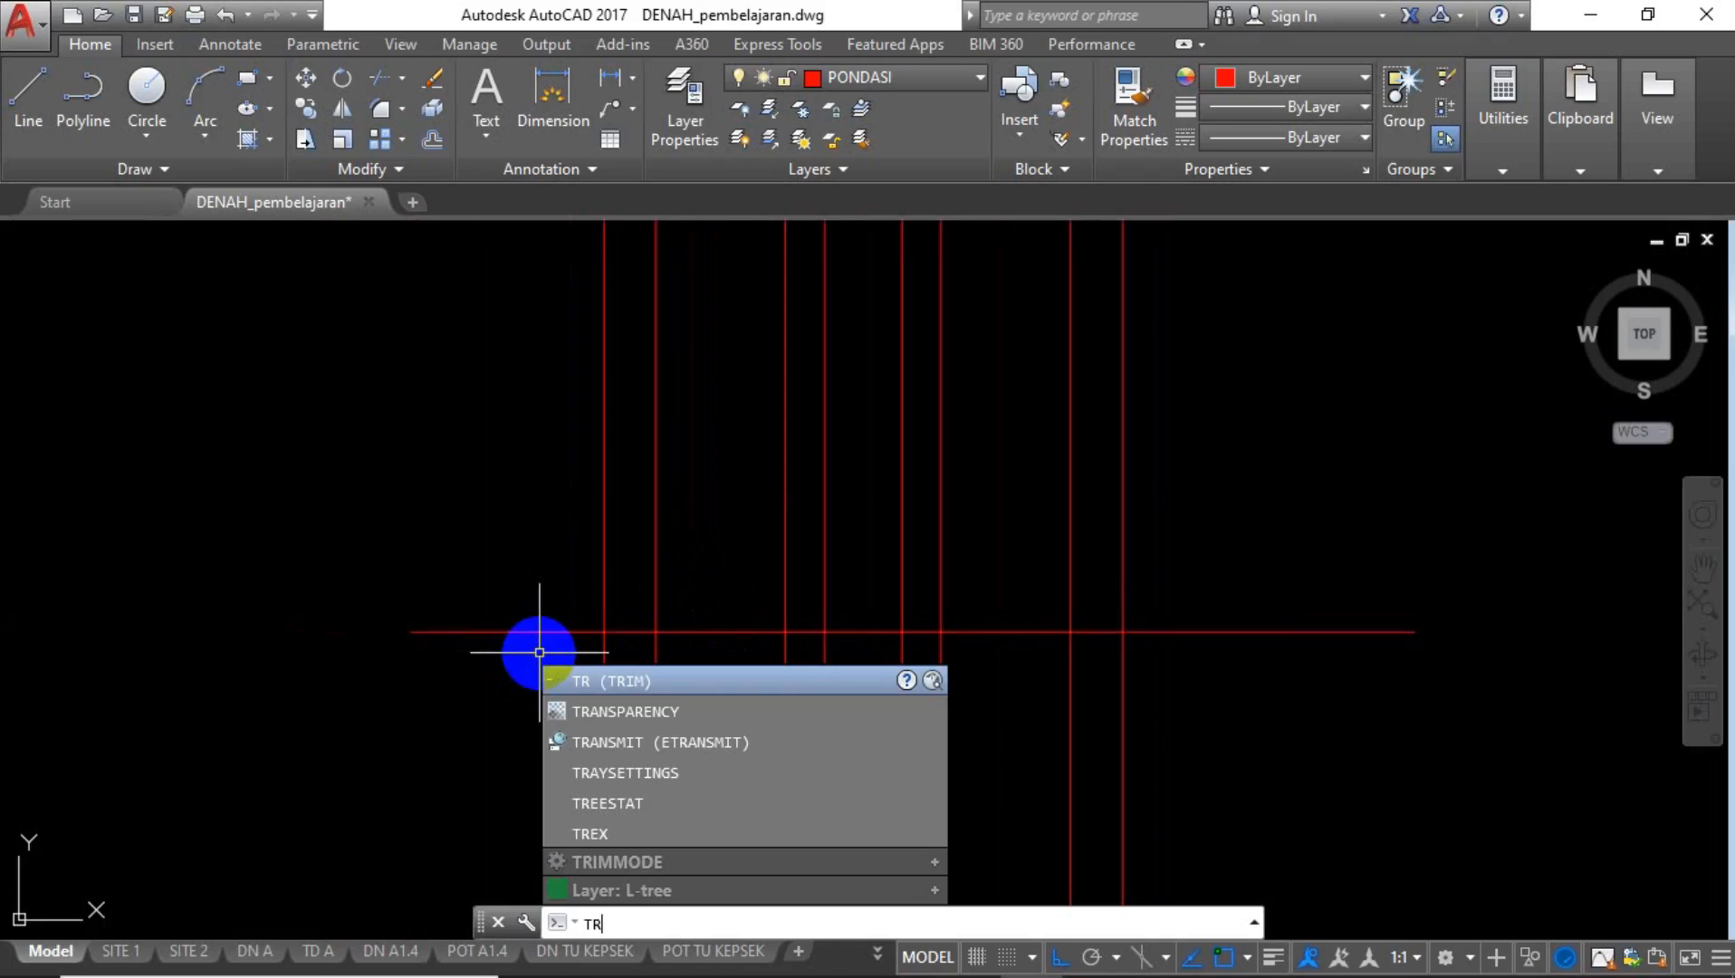
pyautogui.press('Return')
pyautogui.press('Return')
pyautogui.click(543, 577)
pyautogui.click(489, 696)
pyautogui.click(1433, 568)
pyautogui.click(1327, 712)
pyautogui.press('Escape')
# Offset the trimmed horizontal line upward by 50.
pyautogui.scroll(3, 949, 643)
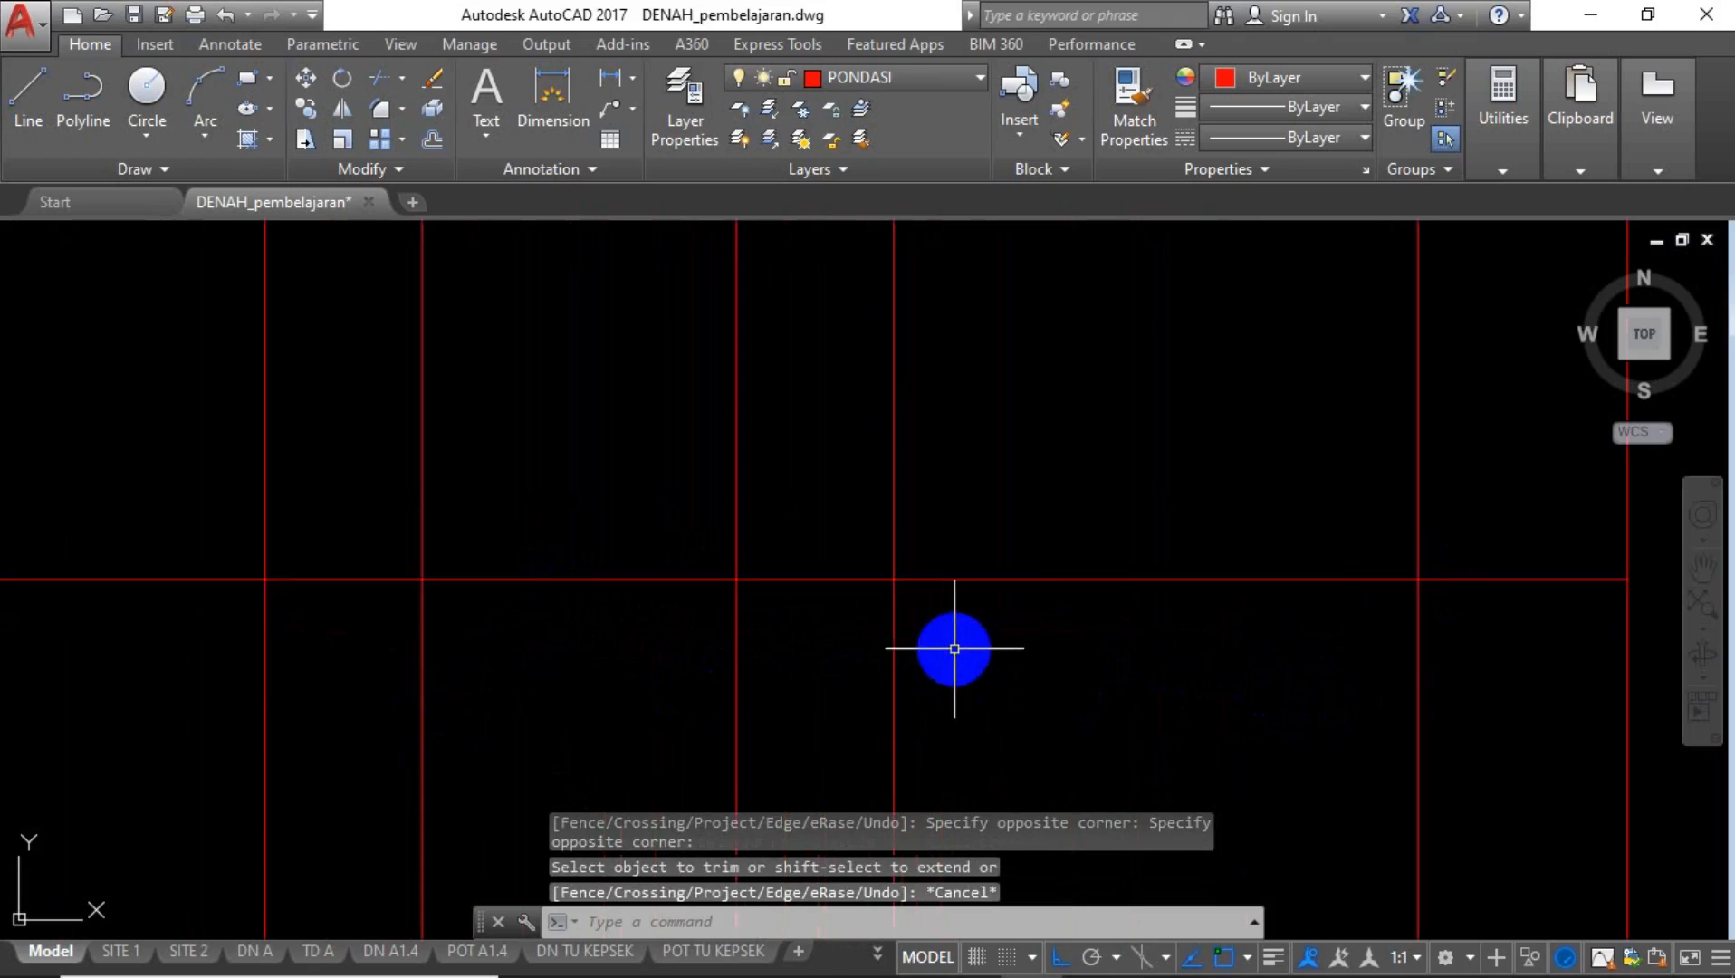
pyautogui.click(1054, 512)
pyautogui.click(970, 658)
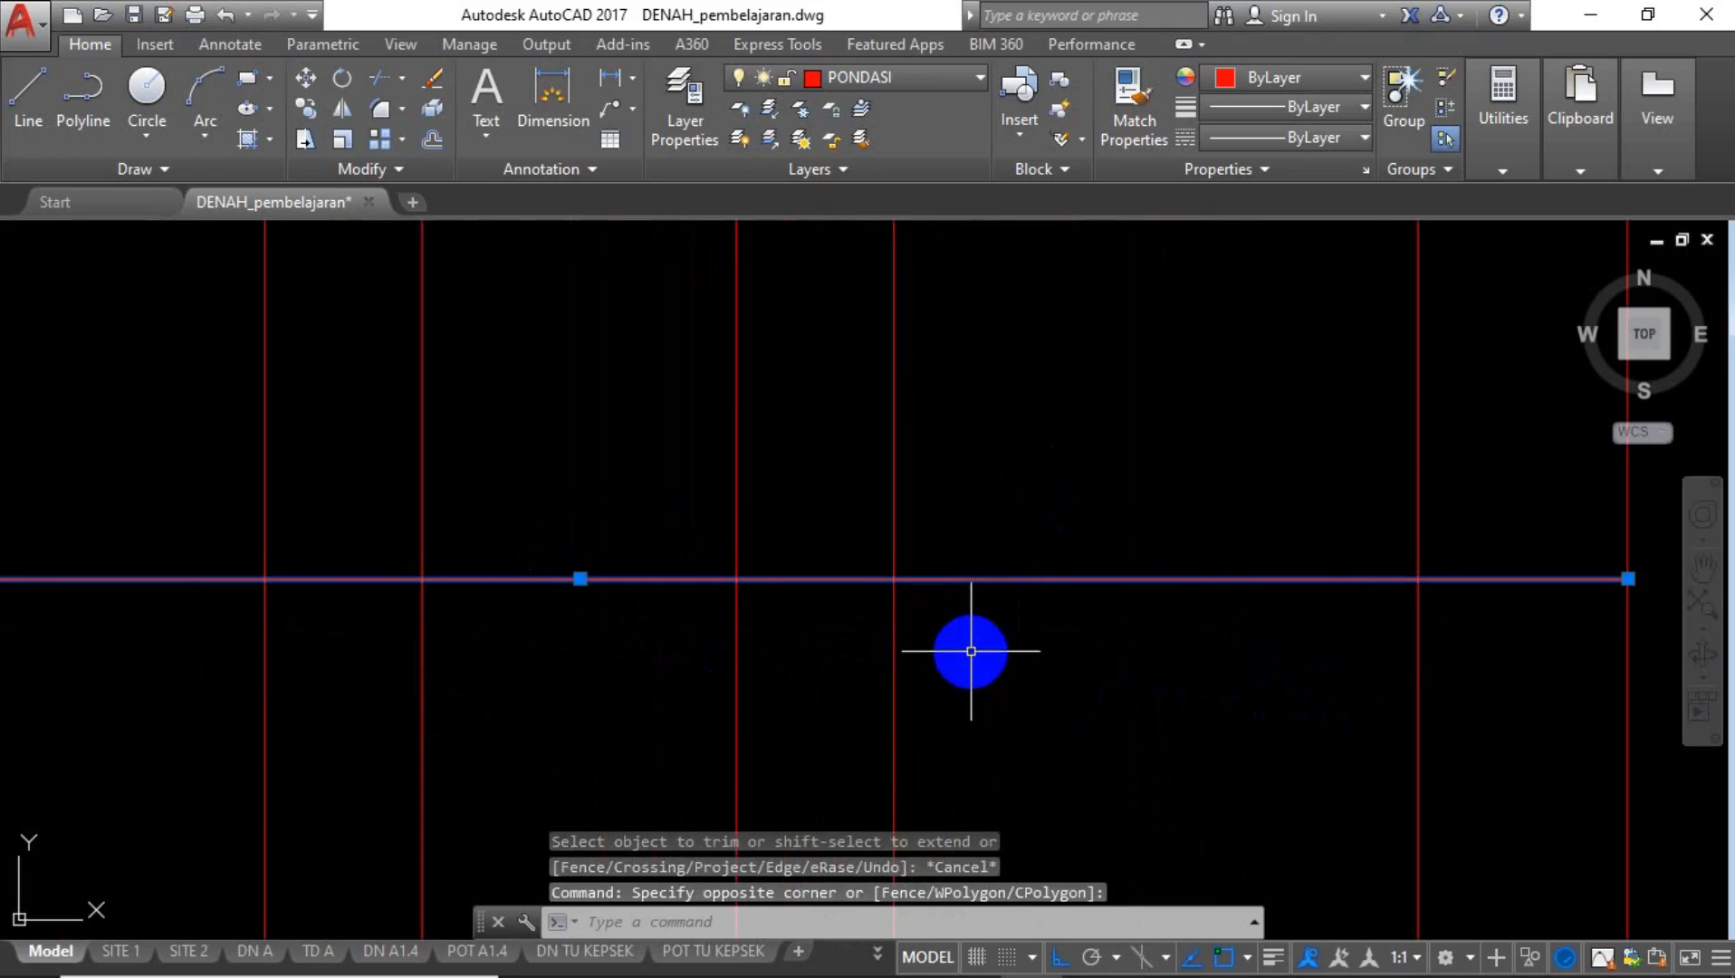
pyautogui.write('O')
pyautogui.press('Return')
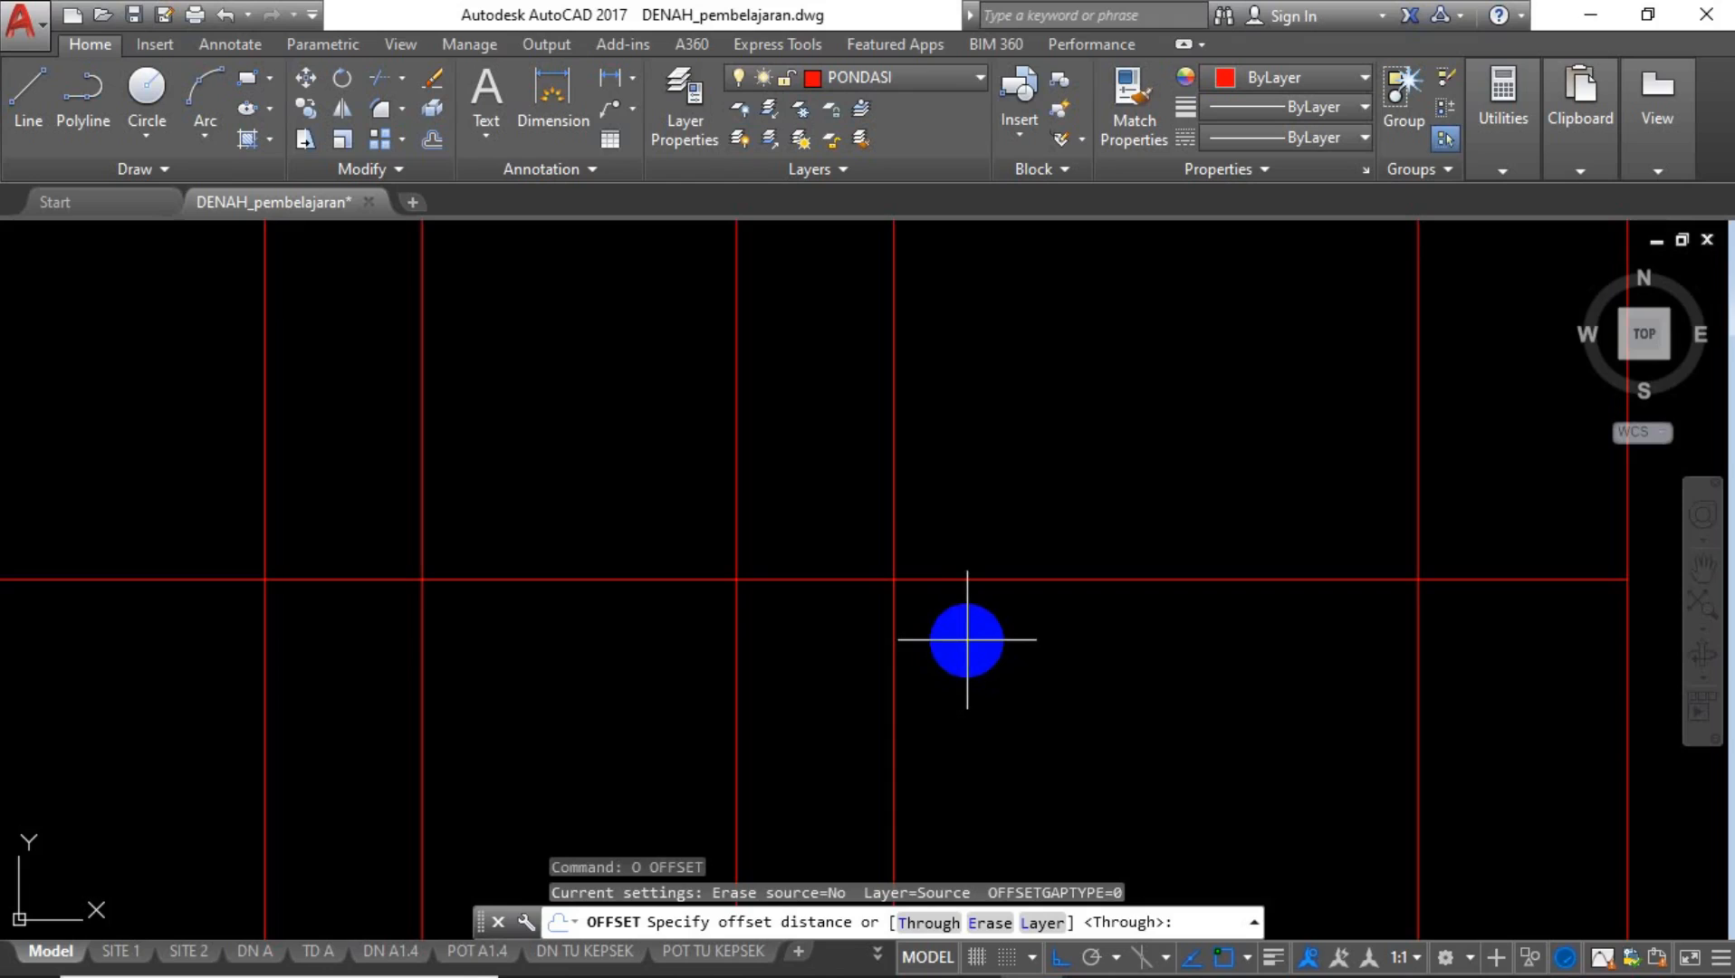
pyautogui.write('0')
pyautogui.press('Return')
pyautogui.click(969, 579)
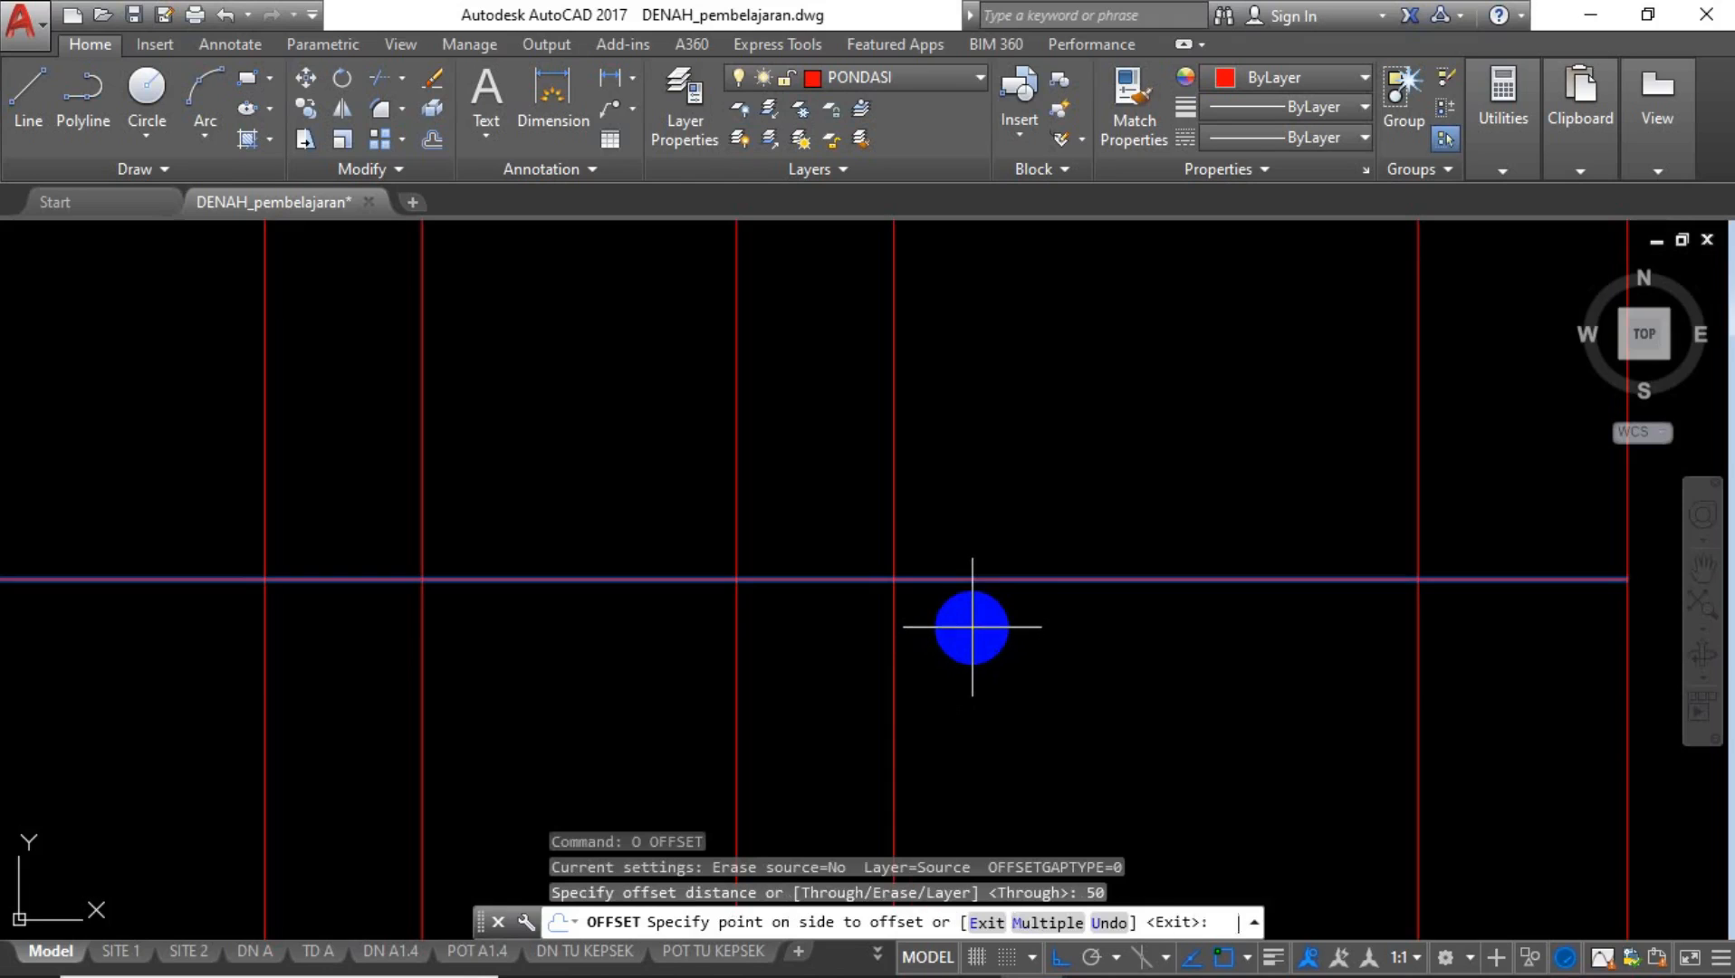
pyautogui.click(987, 468)
pyautogui.scroll(-4, 946, 652)
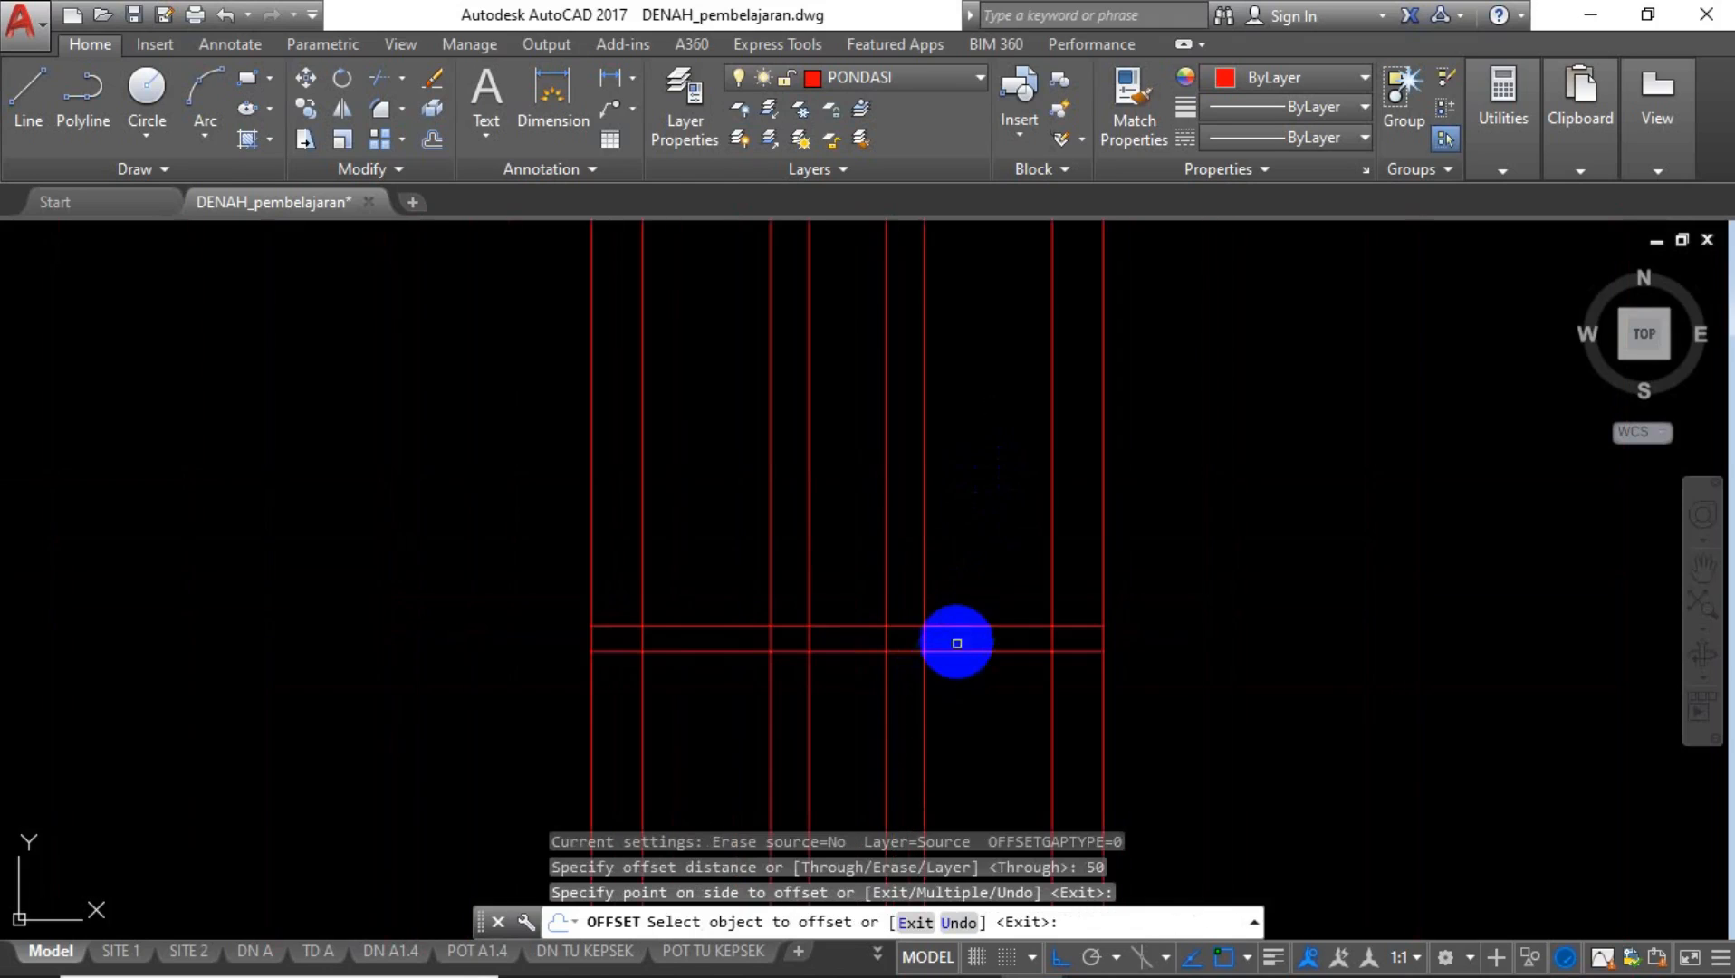
pyautogui.scroll(2, 956, 634)
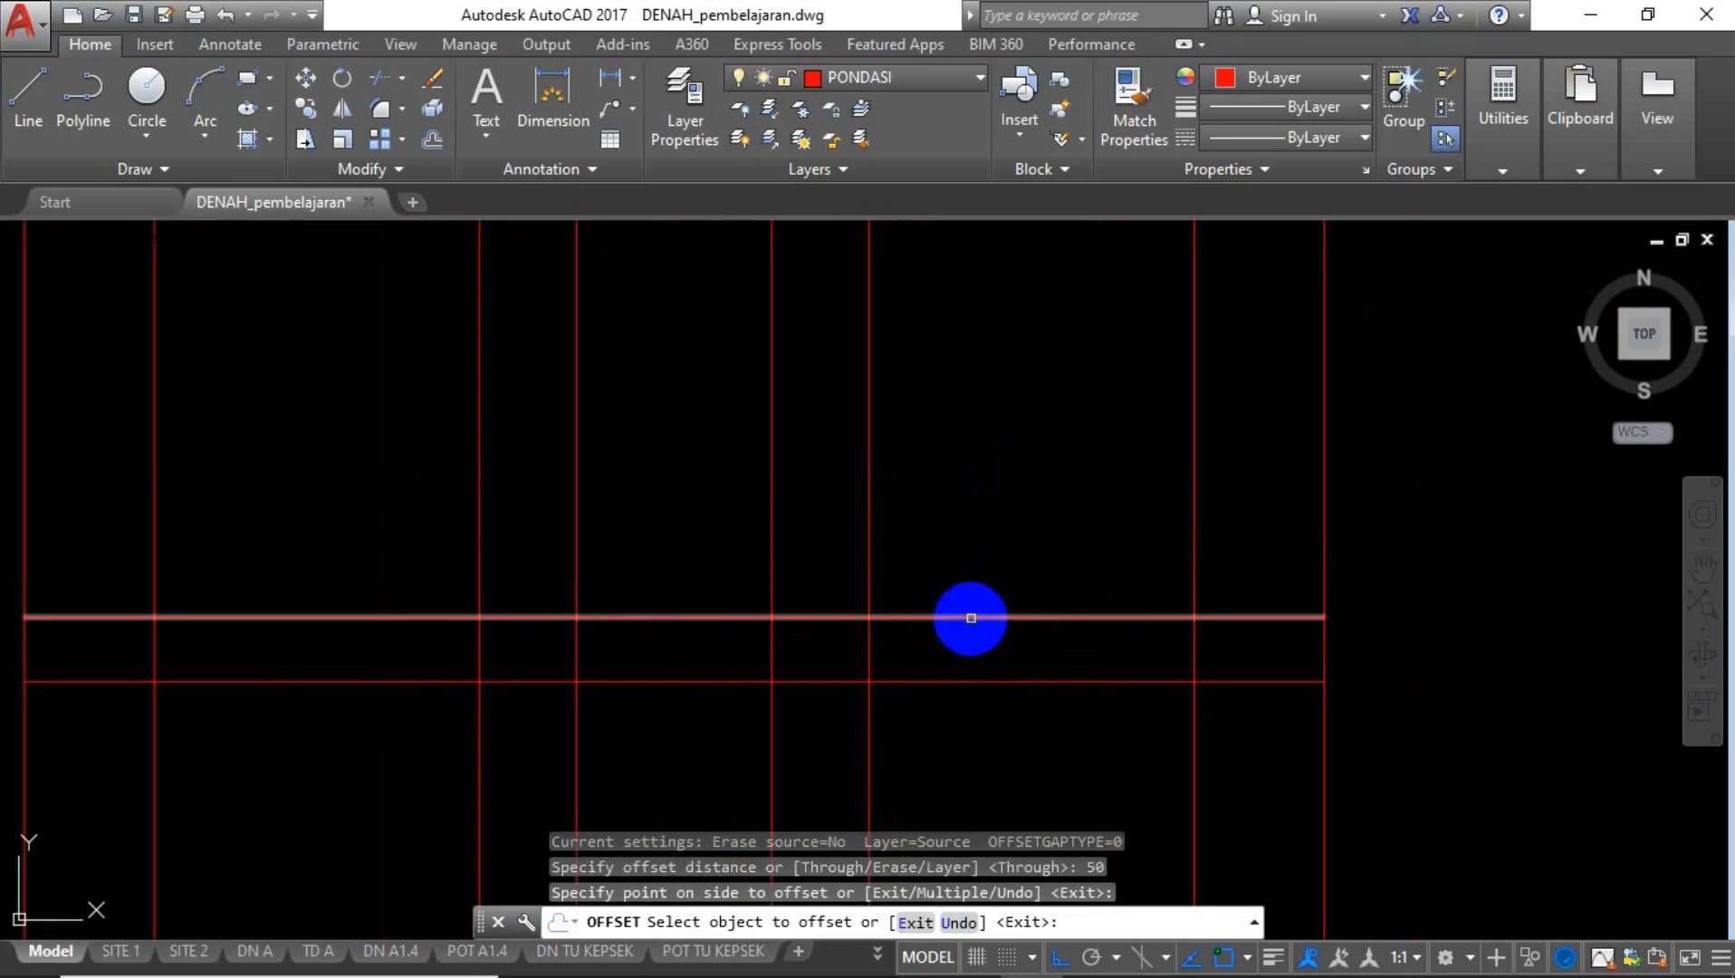
pyautogui.press('Return')
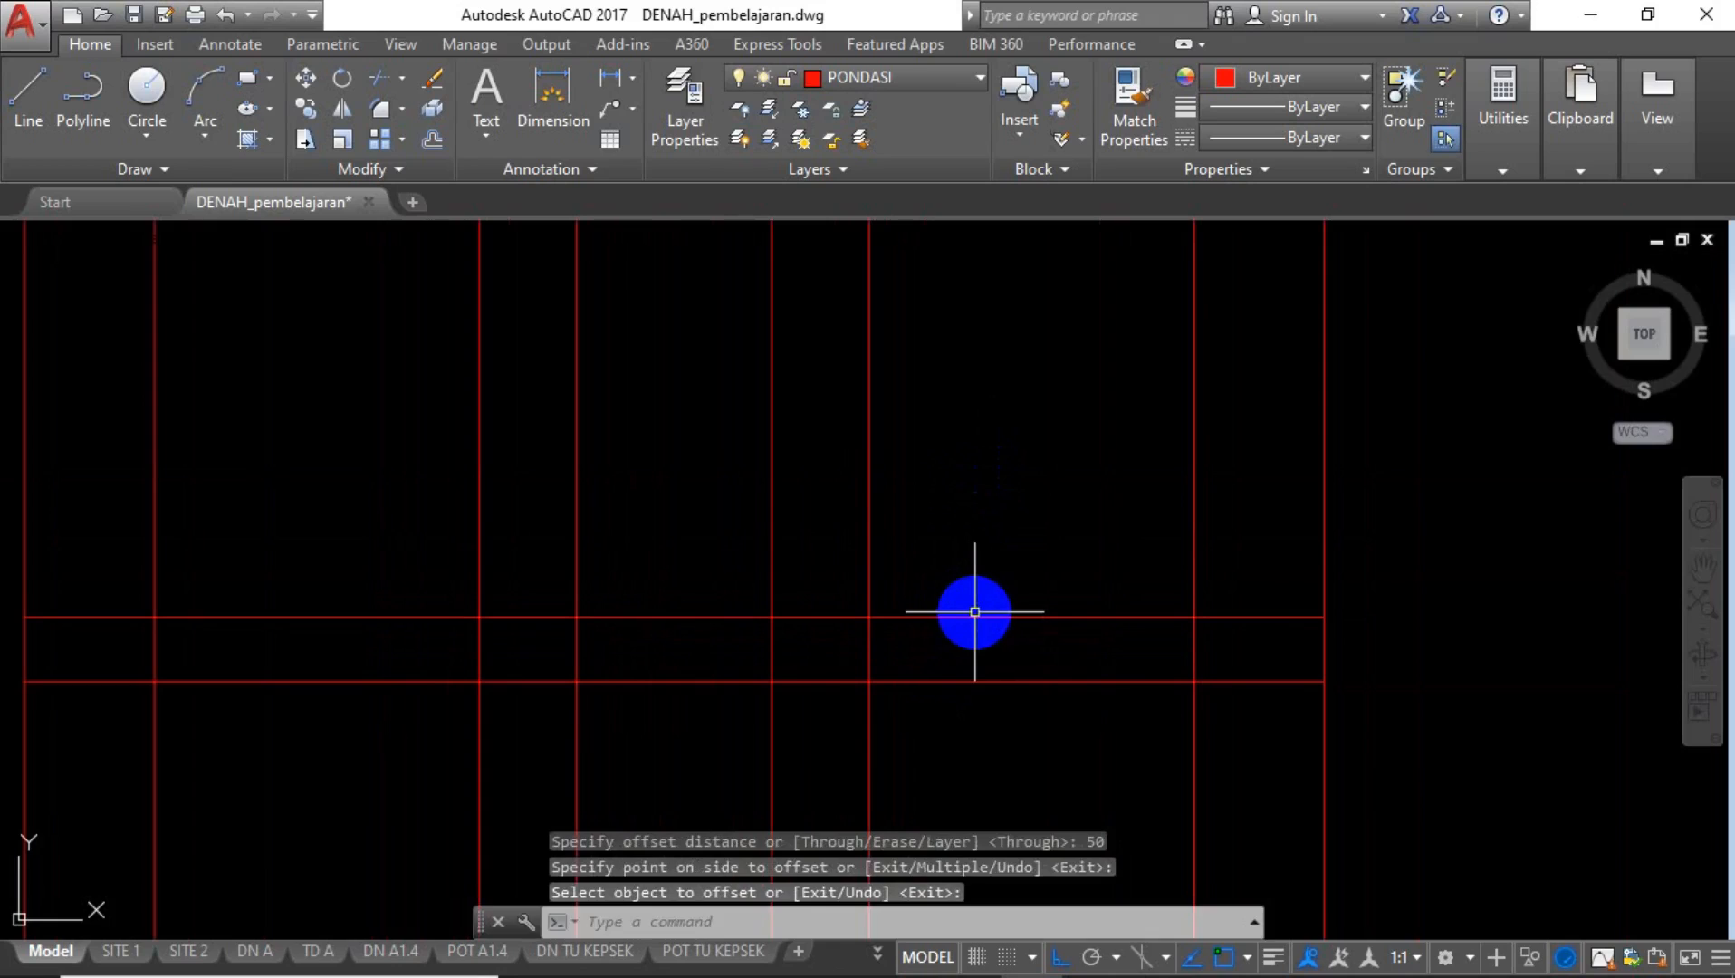
# Offset the upper of the two horizontal lines upward by 200.
pyautogui.press('Return')
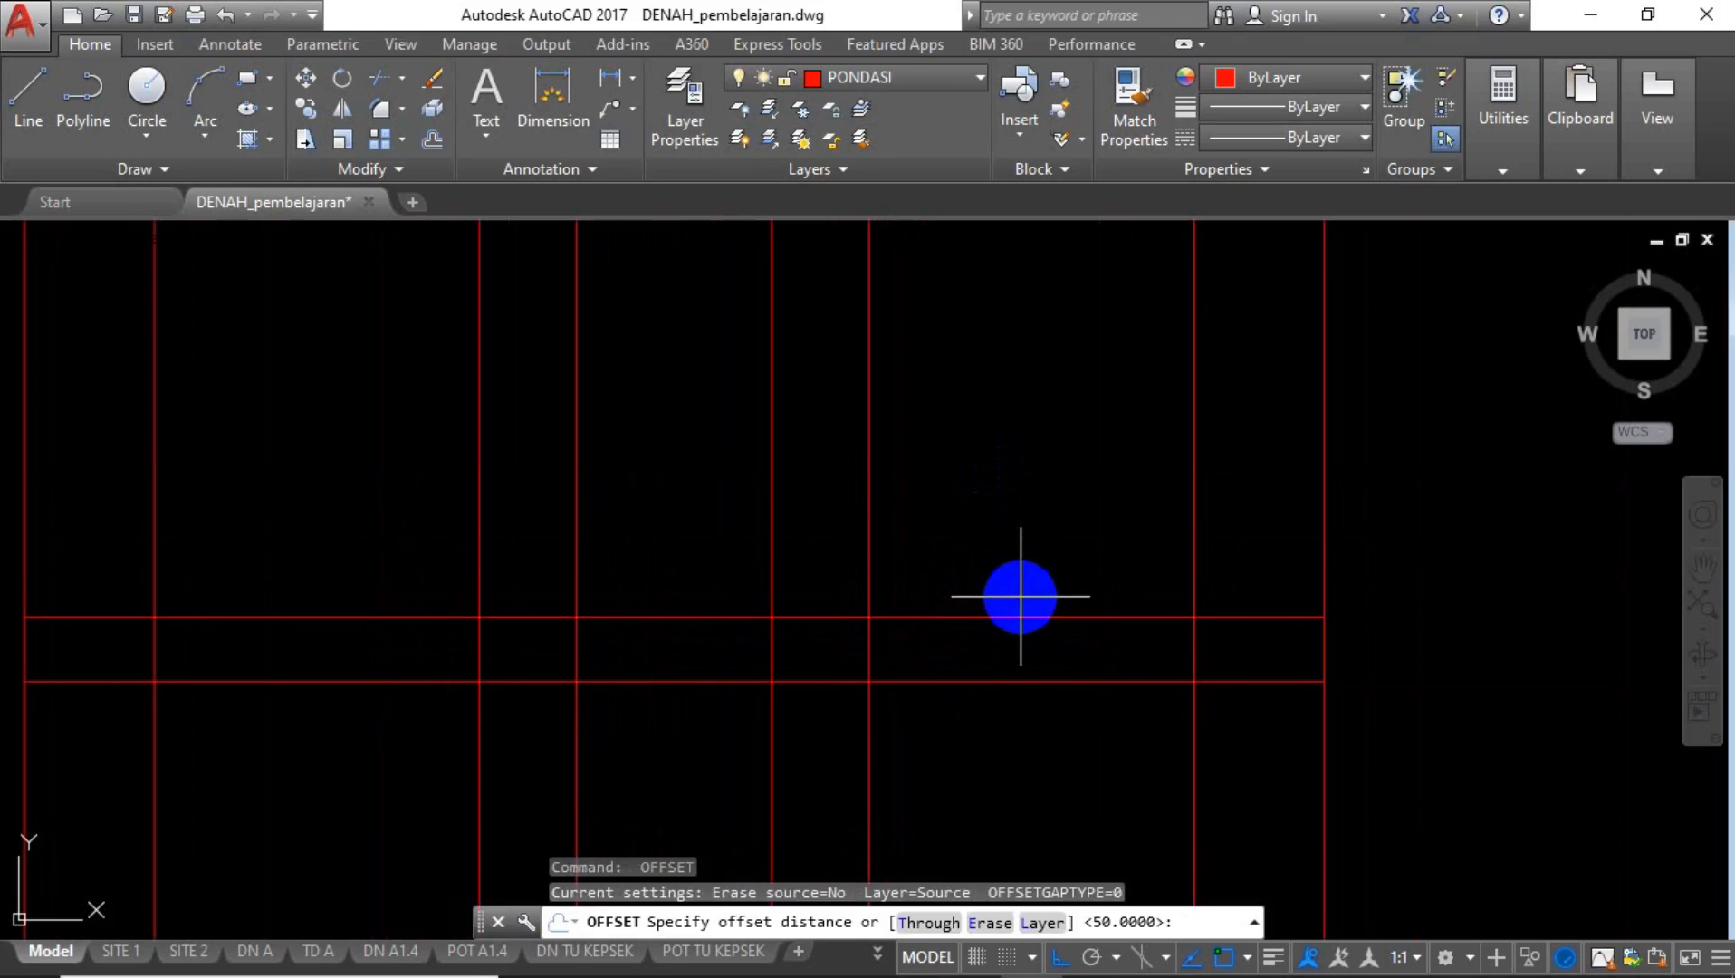
pyautogui.press('Return')
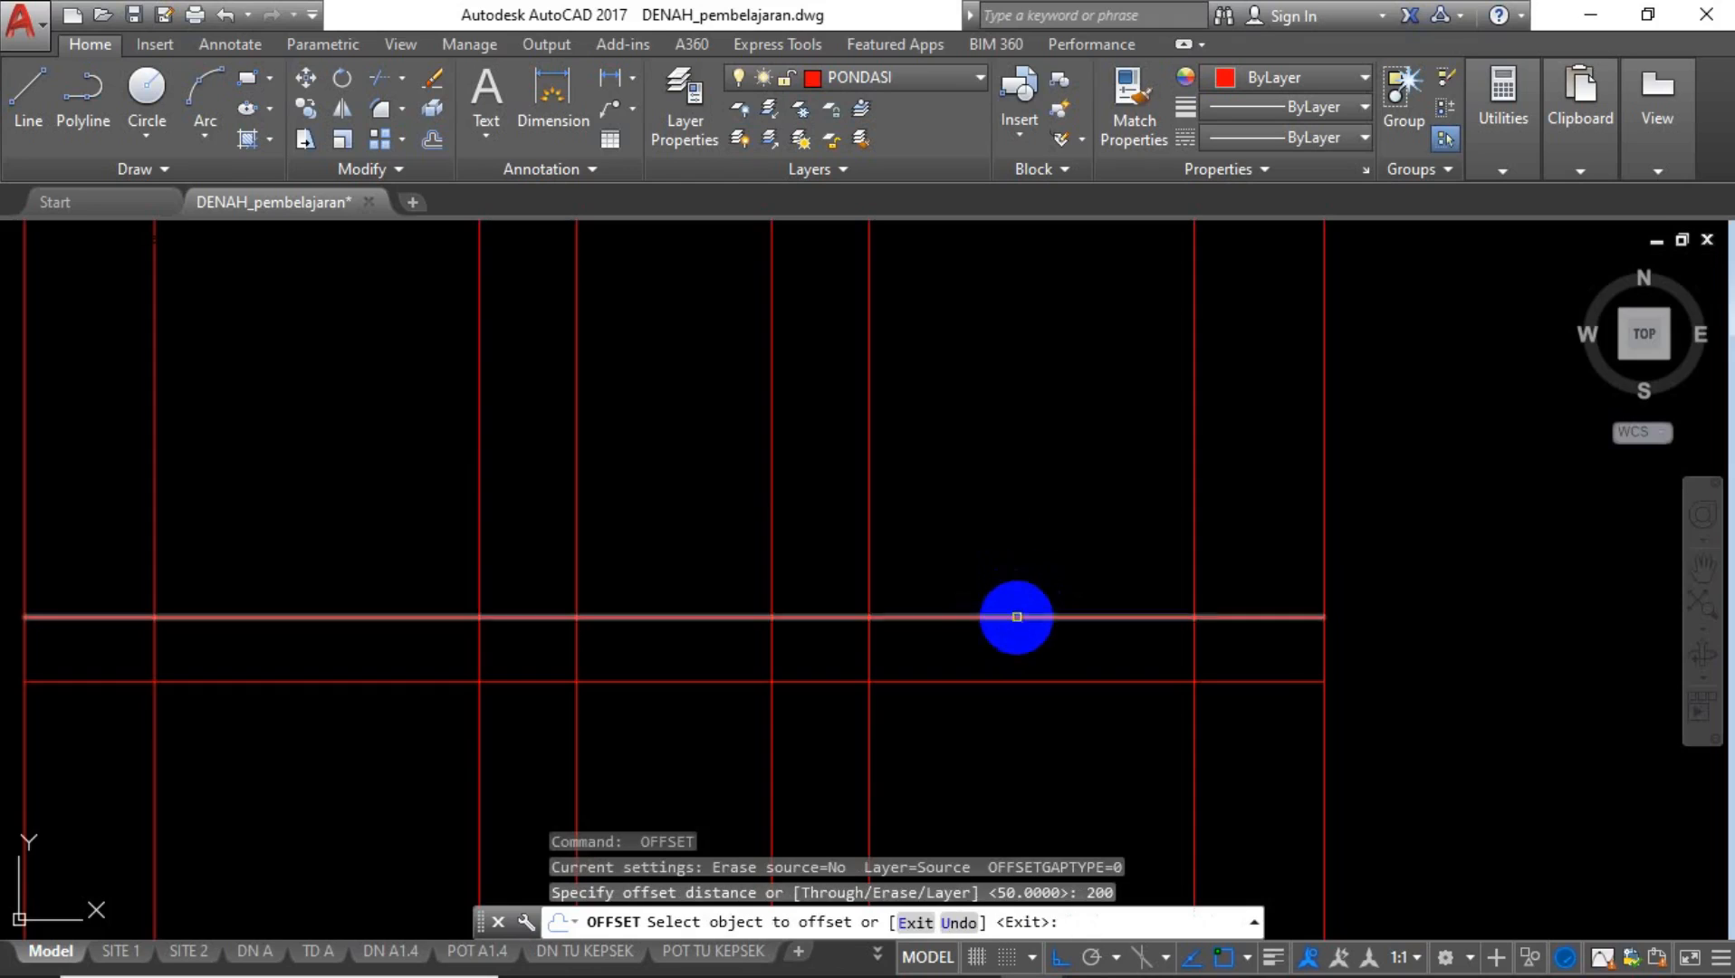
pyautogui.click(1015, 616)
pyautogui.click(1028, 498)
pyautogui.press('Return')
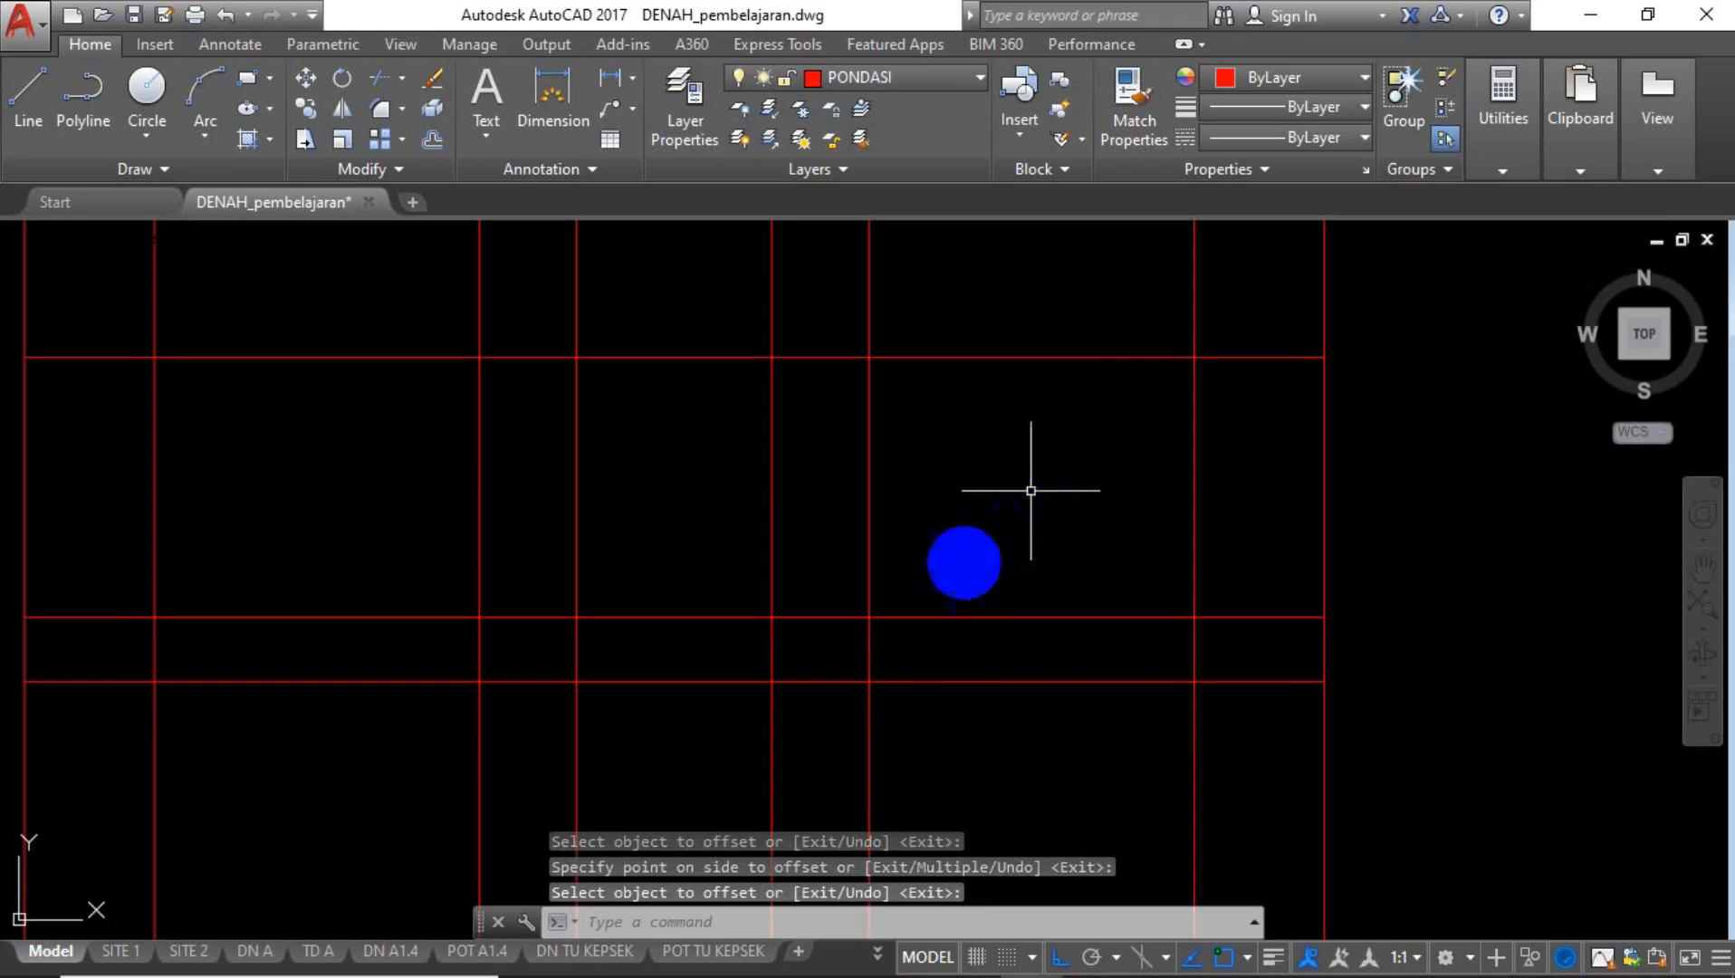
# Offset the uppermost of the three horizontal lines upward by 800.
pyautogui.scroll(-4, 916, 636)
pyautogui.scroll(-2, 916, 636)
pyautogui.moveTo(905, 576); pyautogui.dragTo(890, 656, button='middle')
pyautogui.scroll(2, 895, 642)
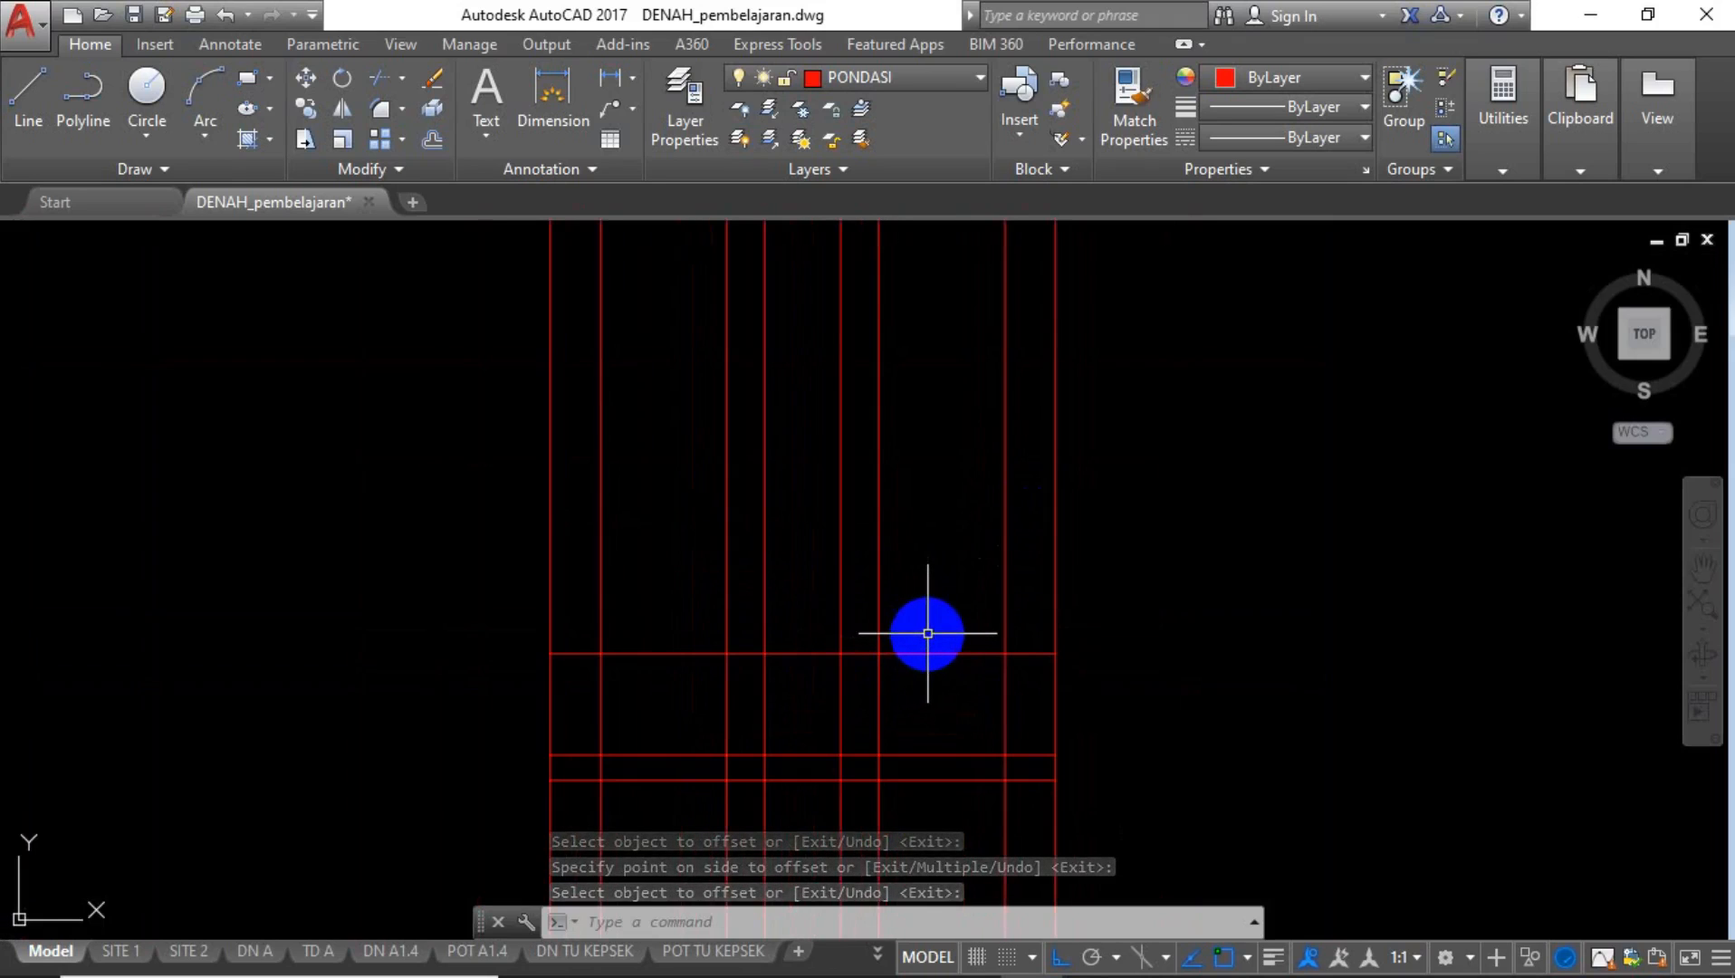
pyautogui.write('o')
pyautogui.press('Return')
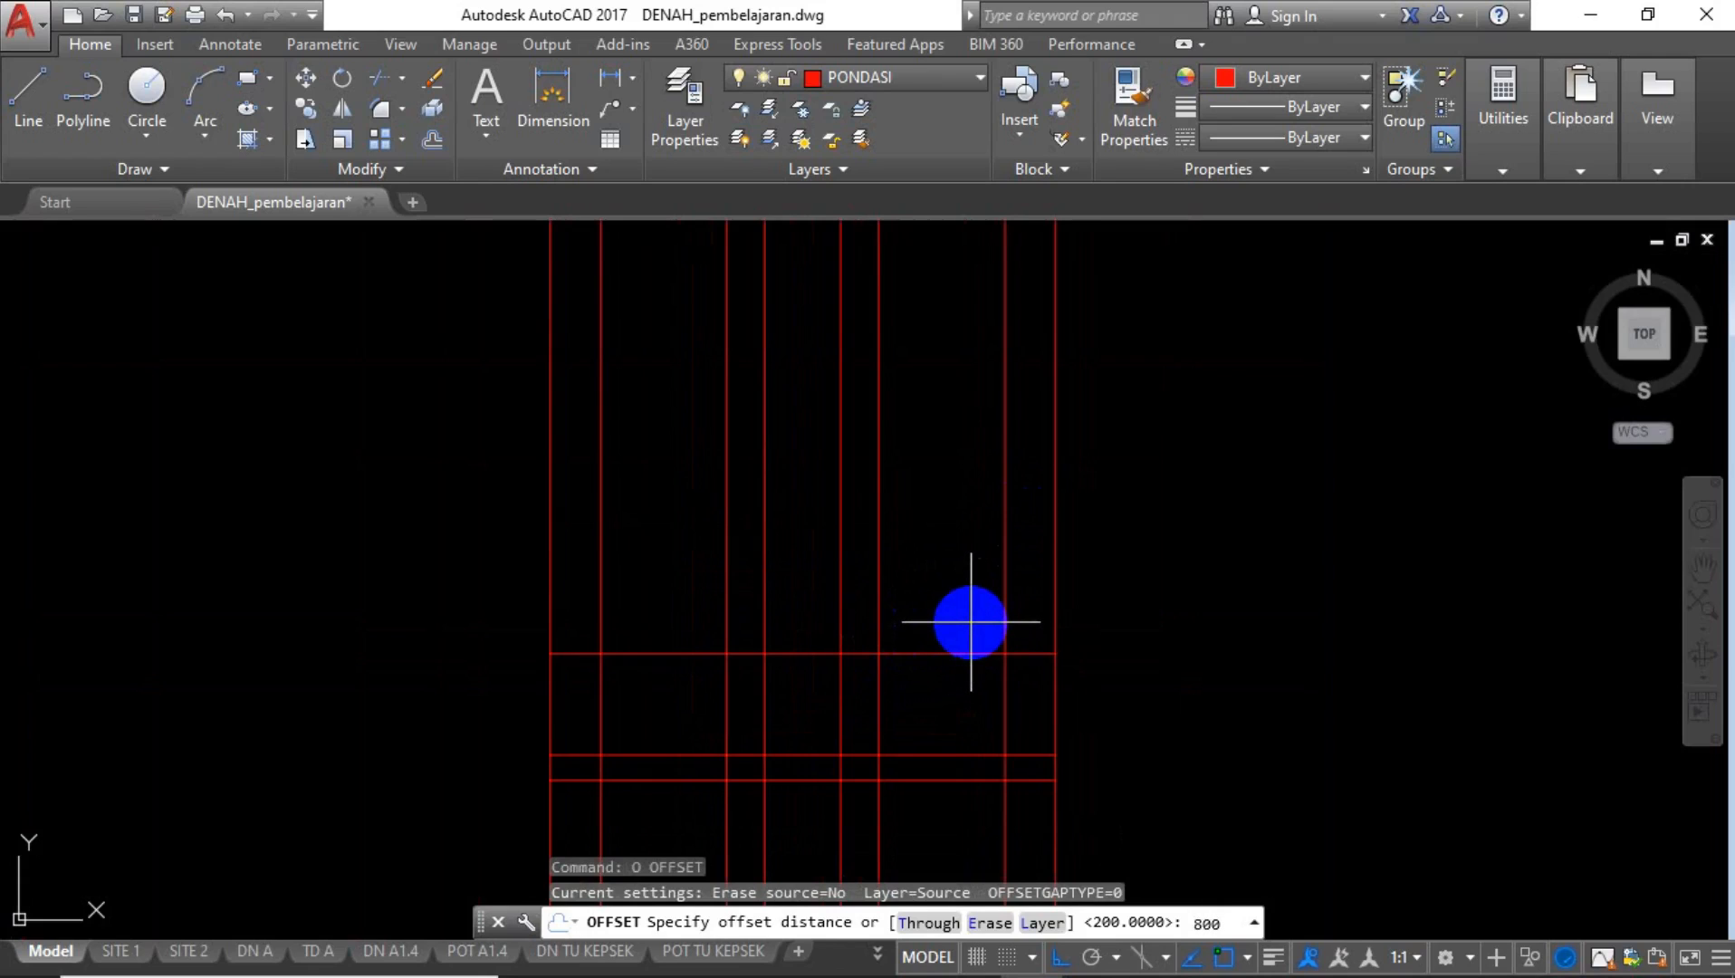
pyautogui.write('800')
pyautogui.press('Return')
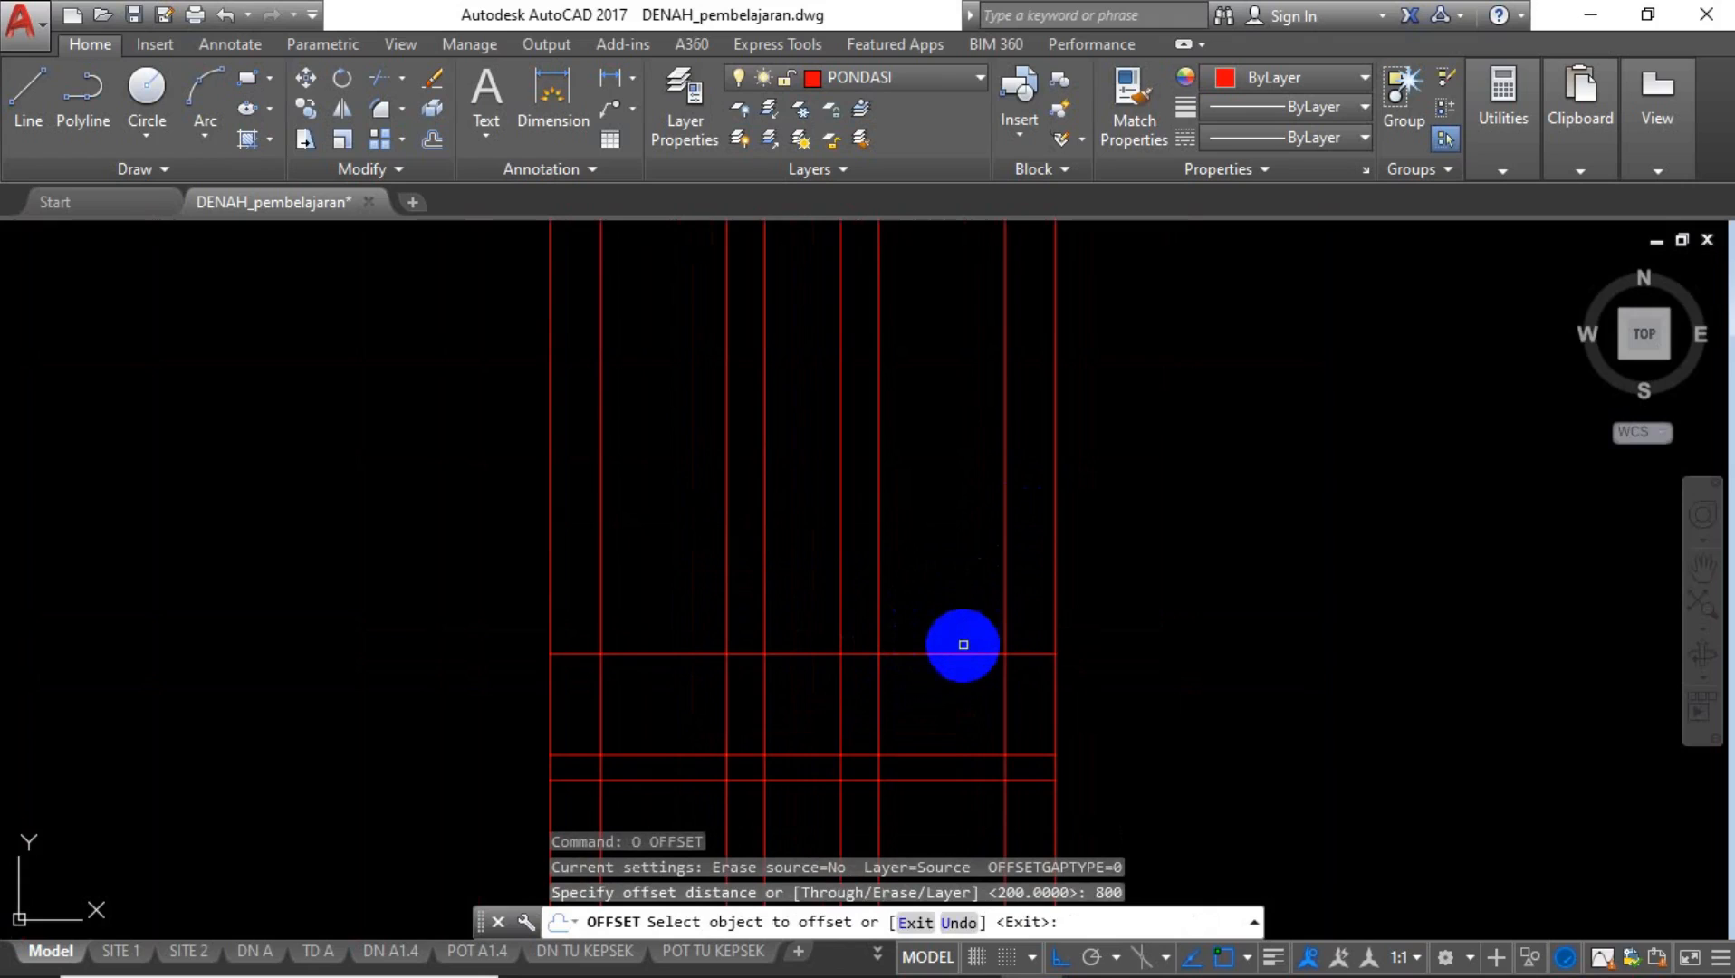
pyautogui.click(961, 651)
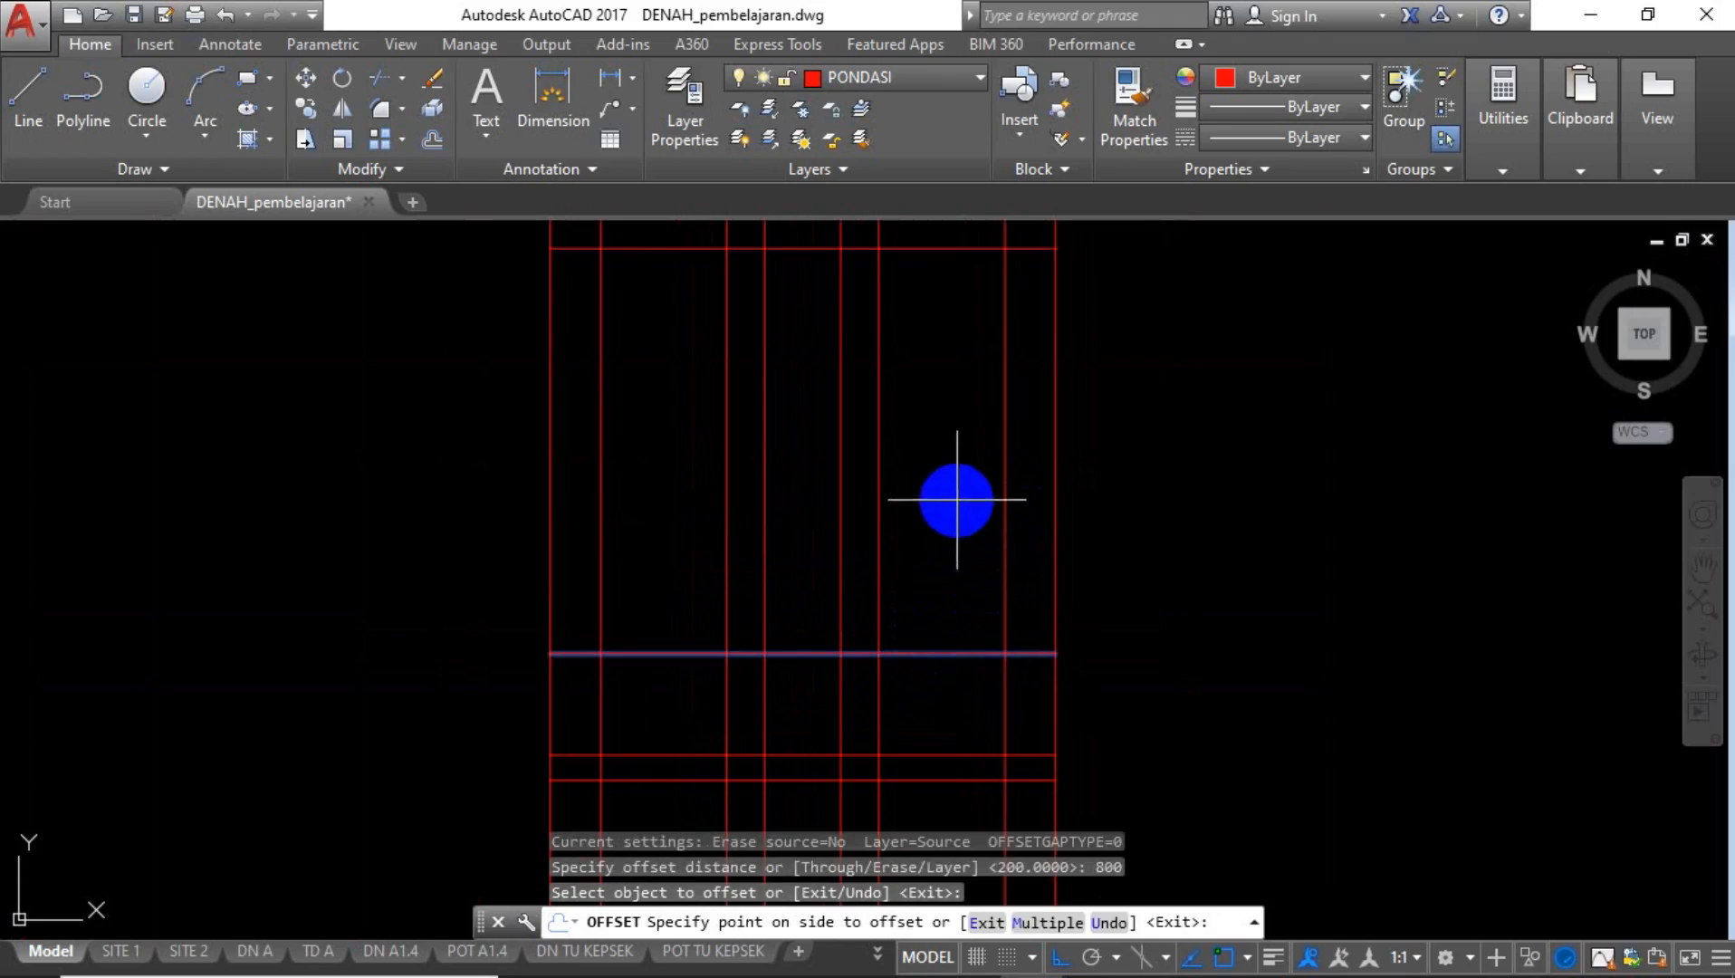
pyautogui.click(956, 503)
pyautogui.moveTo(905, 631); pyautogui.dragTo(879, 796, button='middle')
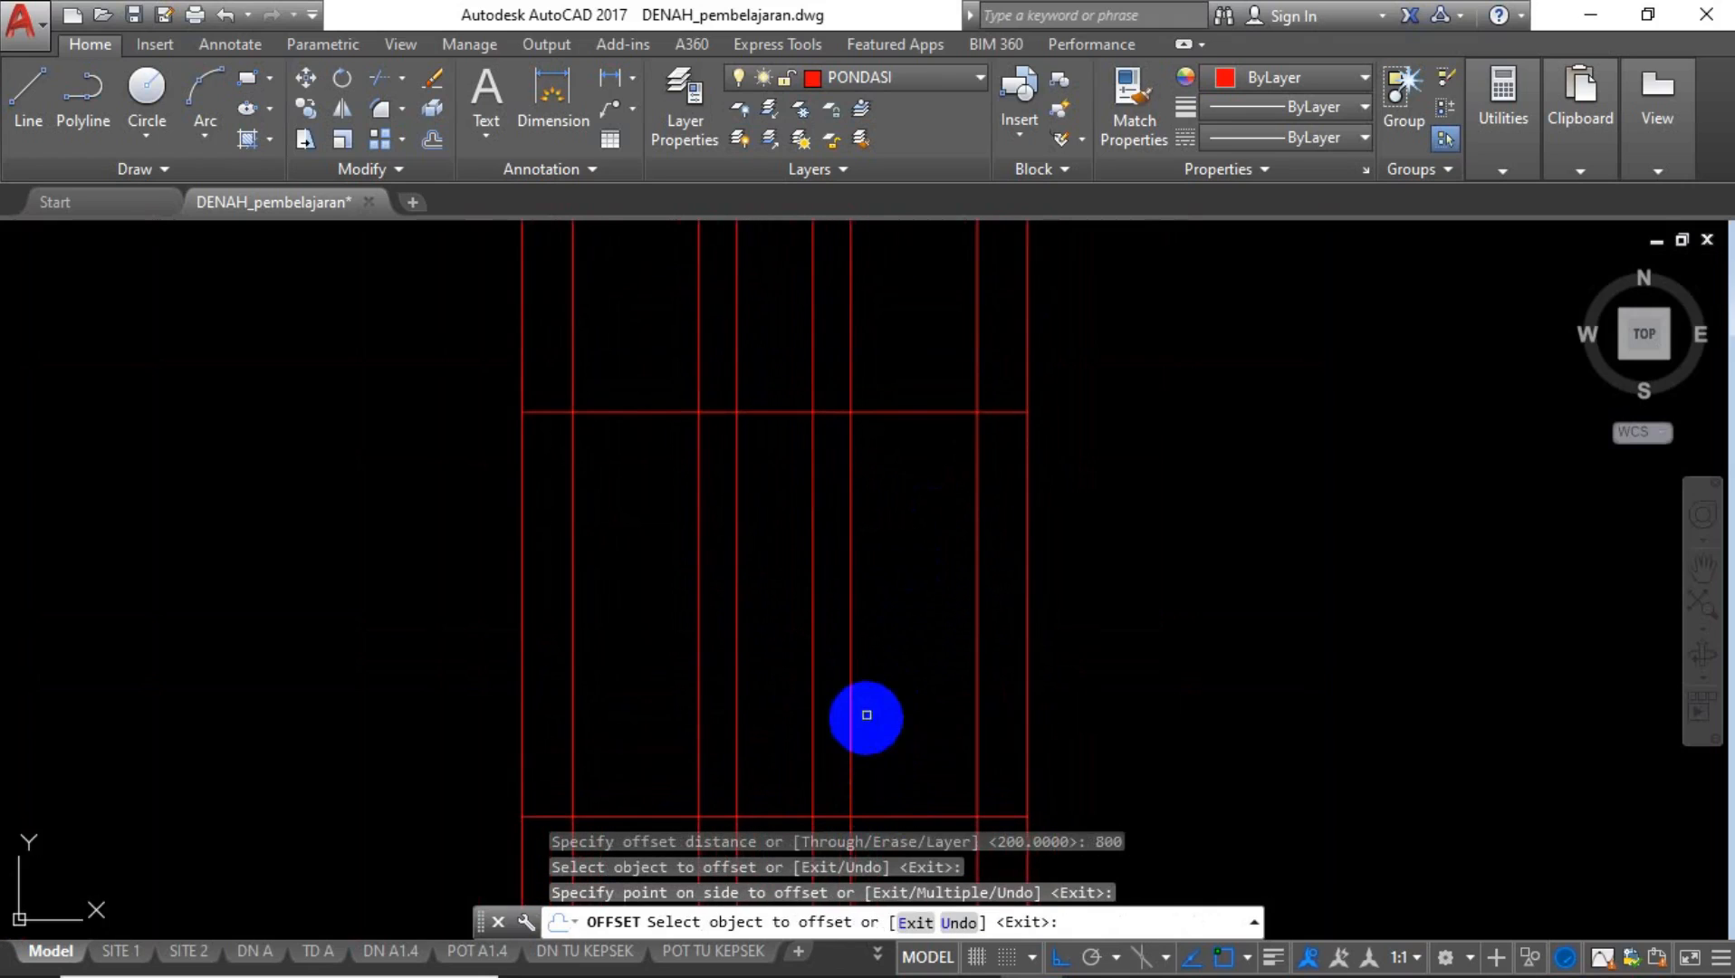
pyautogui.press('Escape')
# Offset the uppermost of the four horizontal lines upward by 200.
pyautogui.write('O')
pyautogui.press('Return')
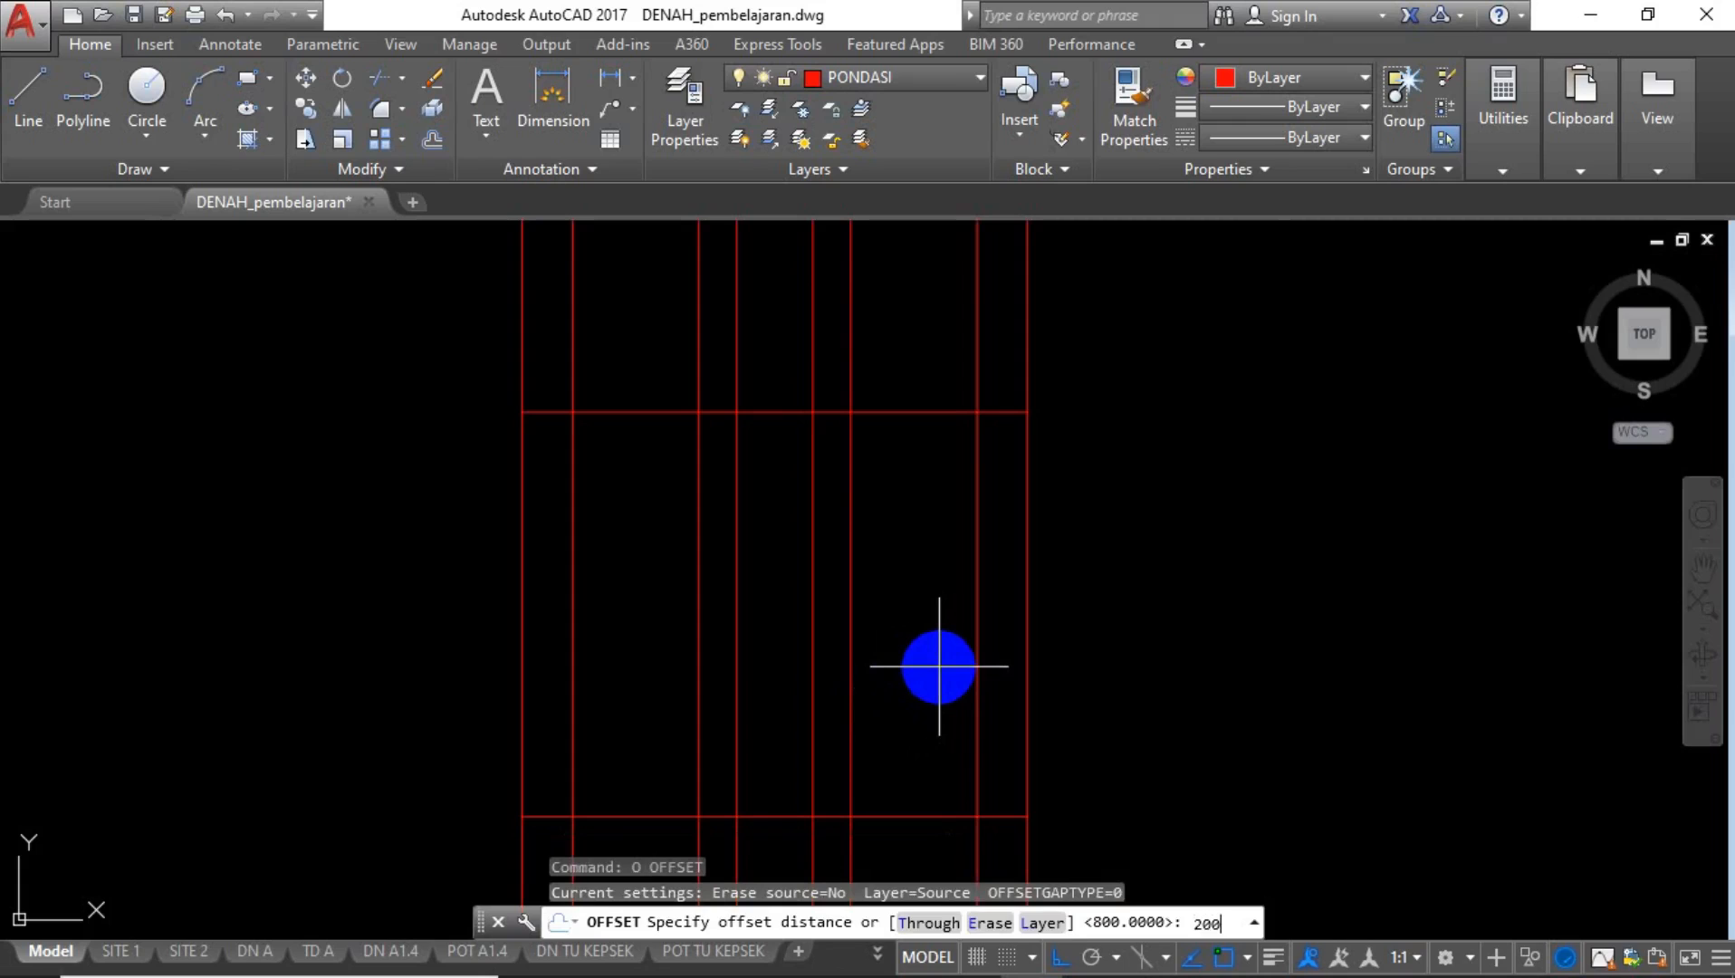
pyautogui.press('Return')
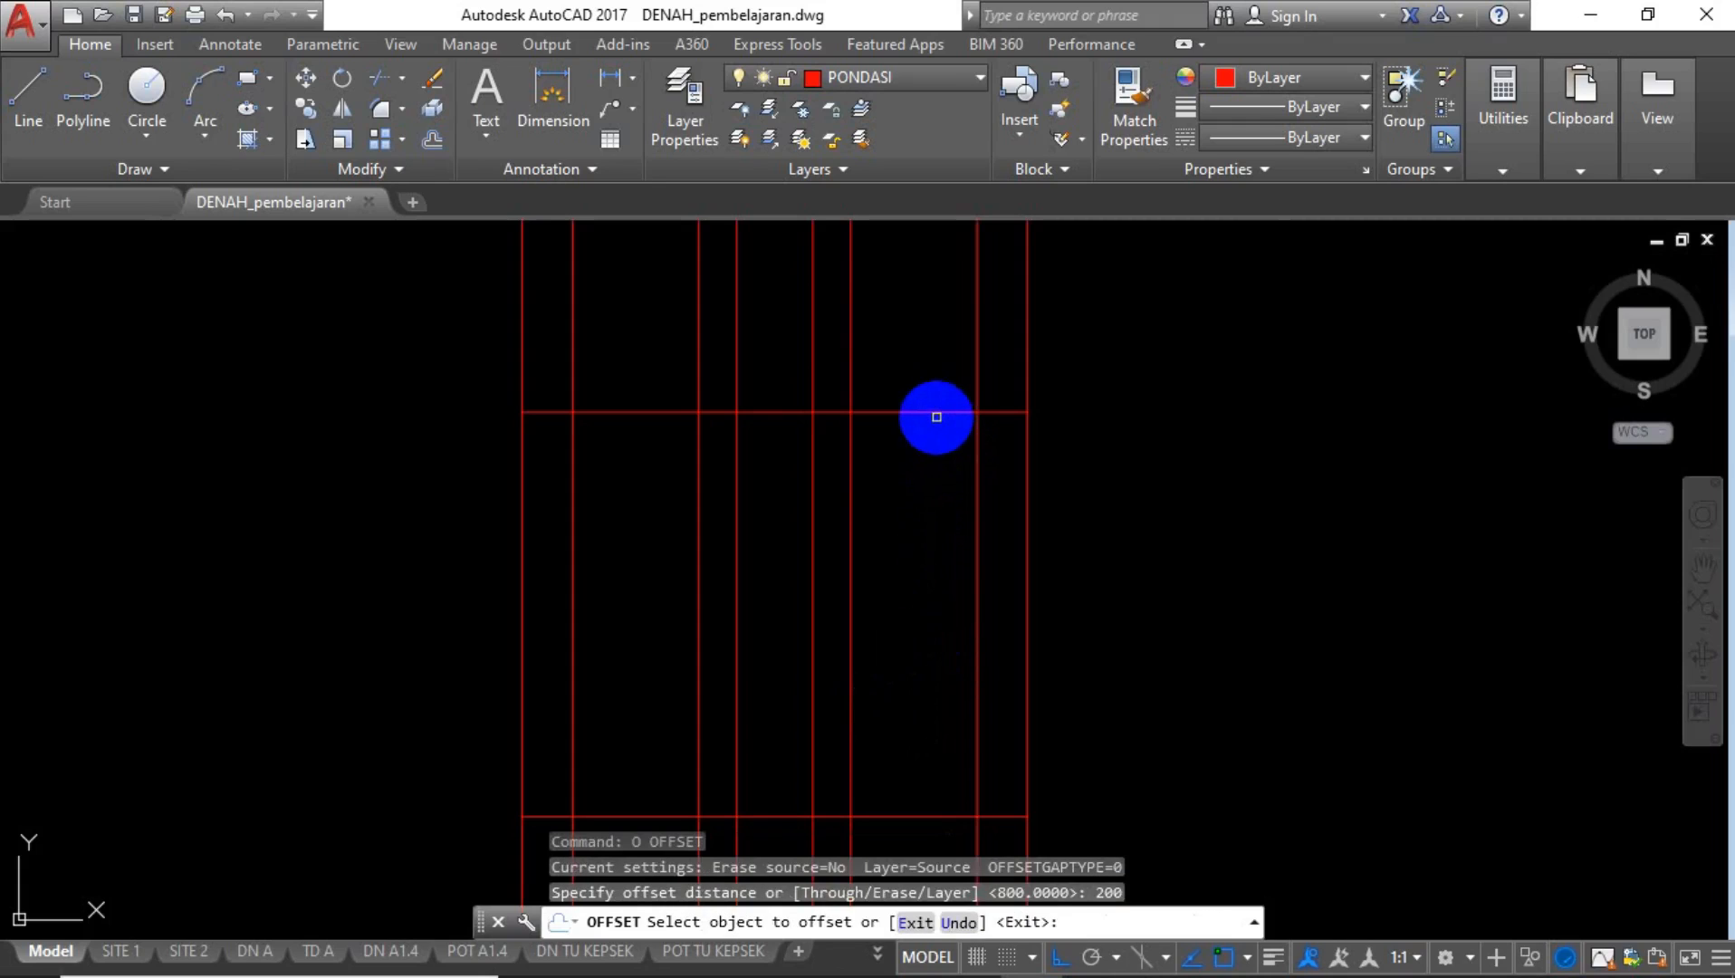
pyautogui.click(935, 414)
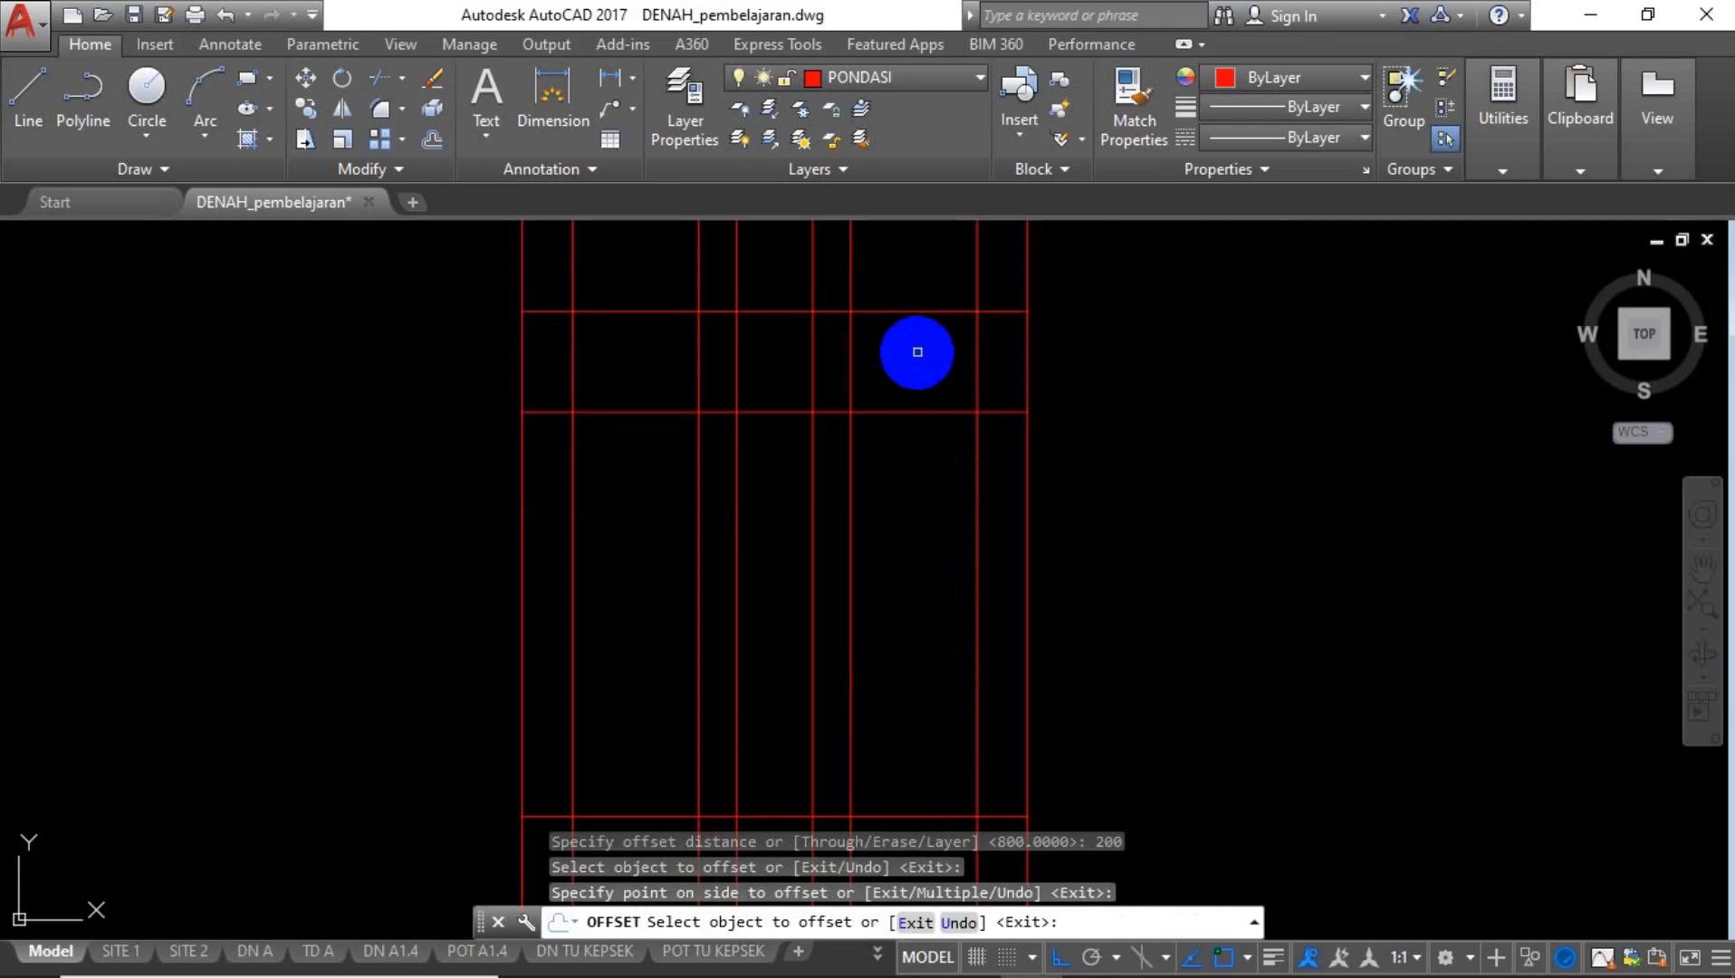
pyautogui.press('Escape')
# Draw the masonry's west slanted side from the third vertical on the fourth horizontal line down to the second vertical on the third horizontal line.
pyautogui.scroll(-2, 867, 496)
pyautogui.moveTo(867, 496)
pyautogui.mouseDown(button='middle')
pyautogui.moveTo(862, 737)
pyautogui.moveTo(895, 537)
pyautogui.moveTo(864, 688)
pyautogui.mouseUp(button='middle')
pyautogui.scroll(2, 867, 688)
pyautogui.moveTo(728, 635)
pyautogui.mouseDown(button='middle')
pyautogui.moveTo(743, 600)
pyautogui.moveTo(747, 651)
pyautogui.mouseUp(button='middle')
pyautogui.moveTo(617, 658); pyautogui.dragTo(618, 778, button='middle')
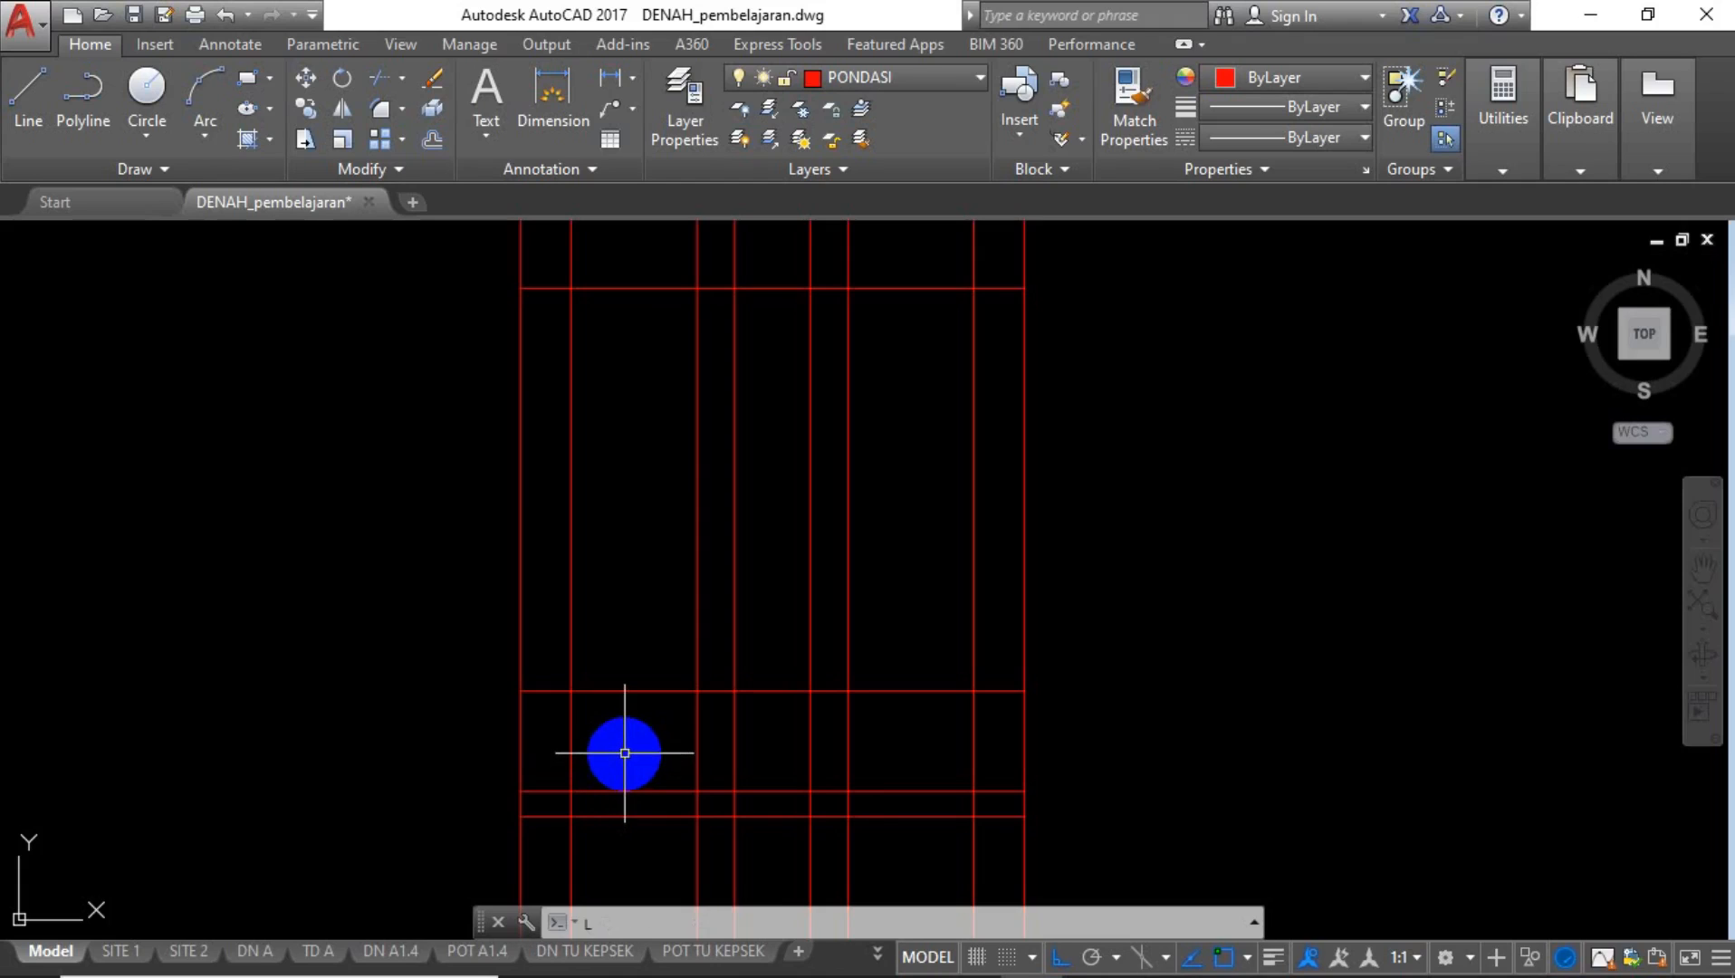
pyautogui.press('Return')
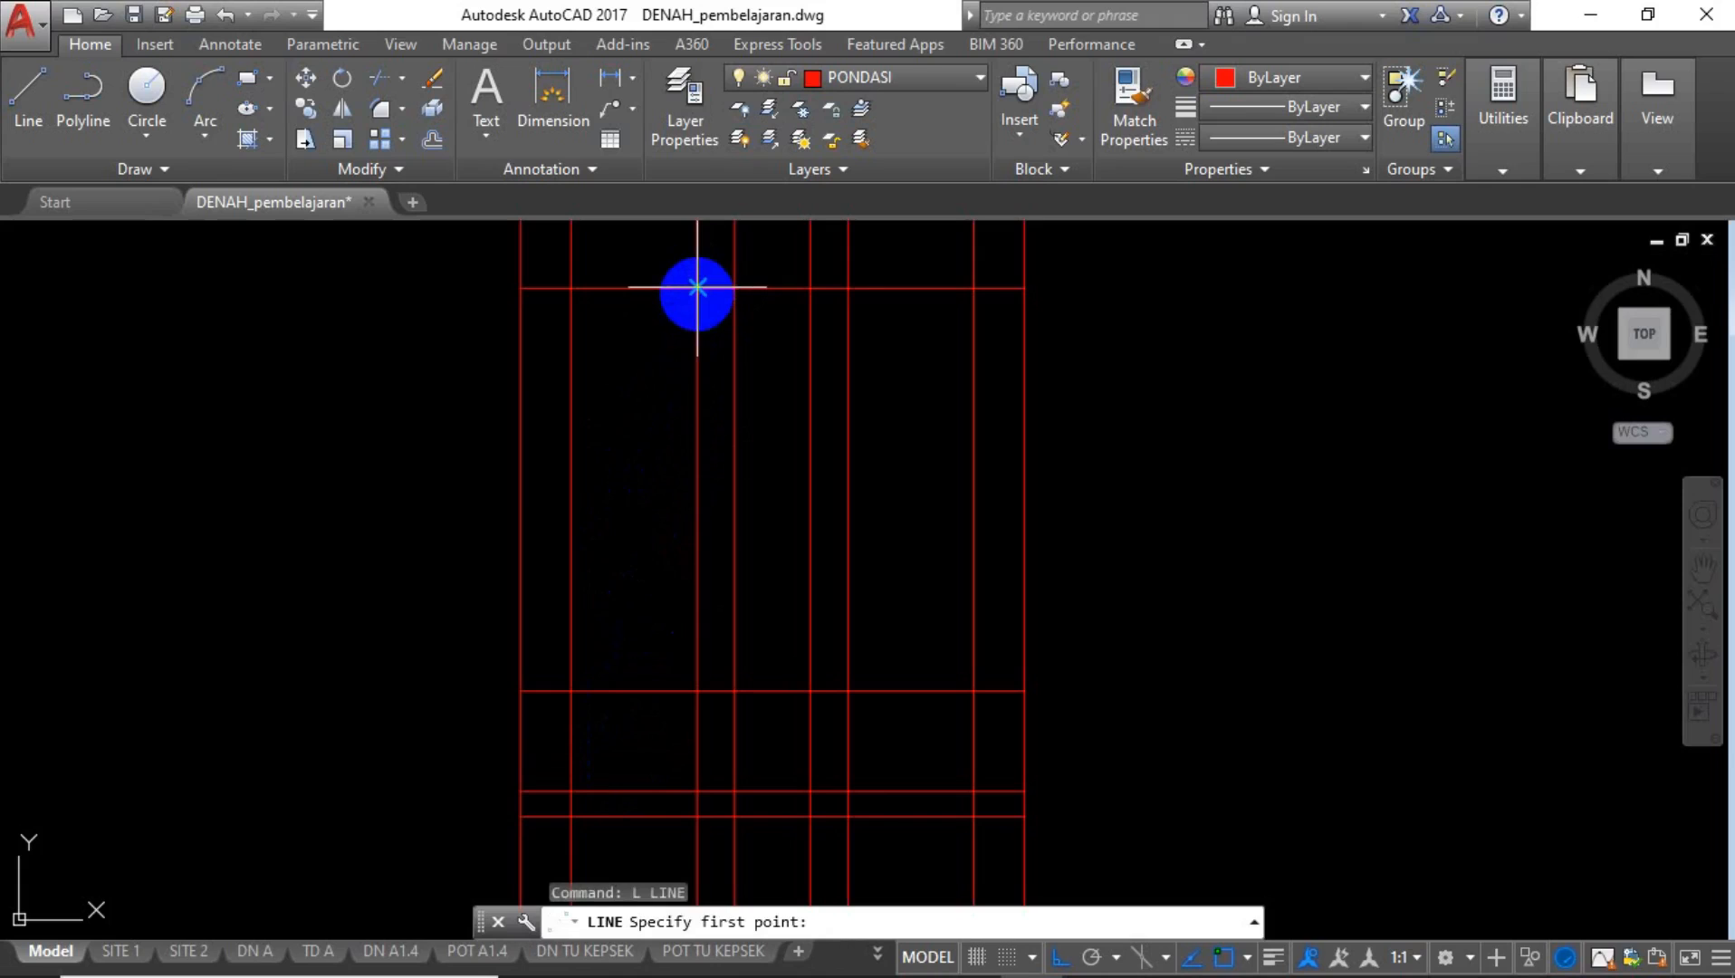
pyautogui.click(571, 690)
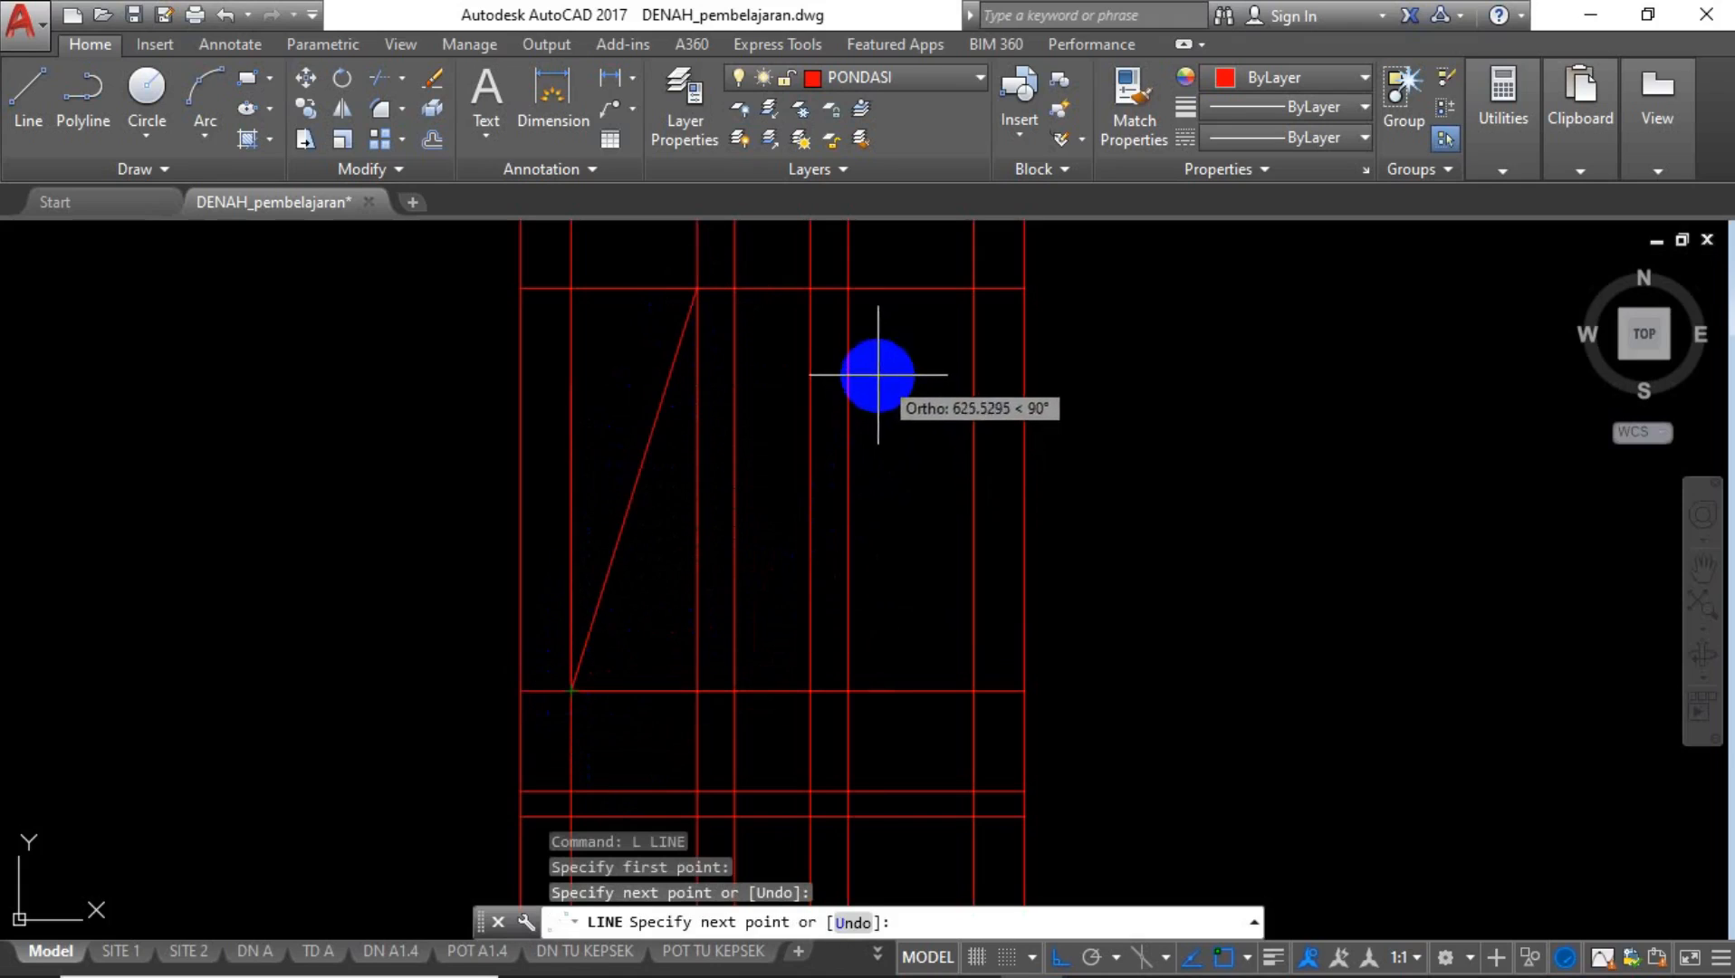
pyautogui.press('Return')
pyautogui.press('Return')
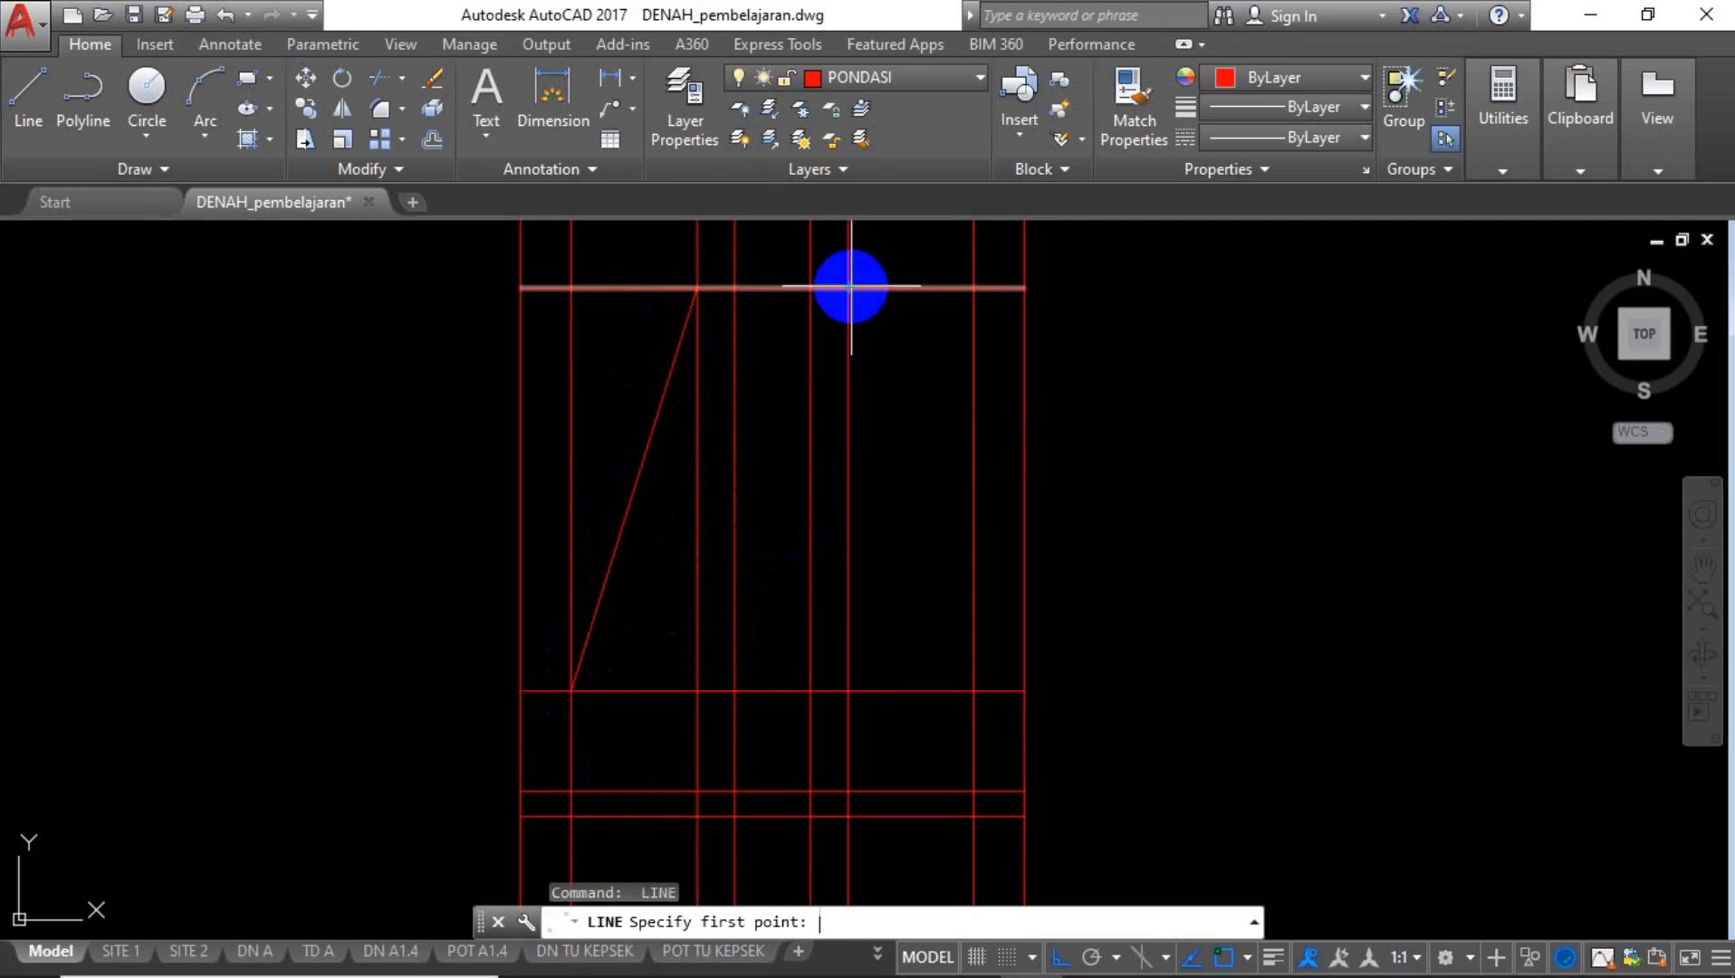
pyautogui.press('Return')
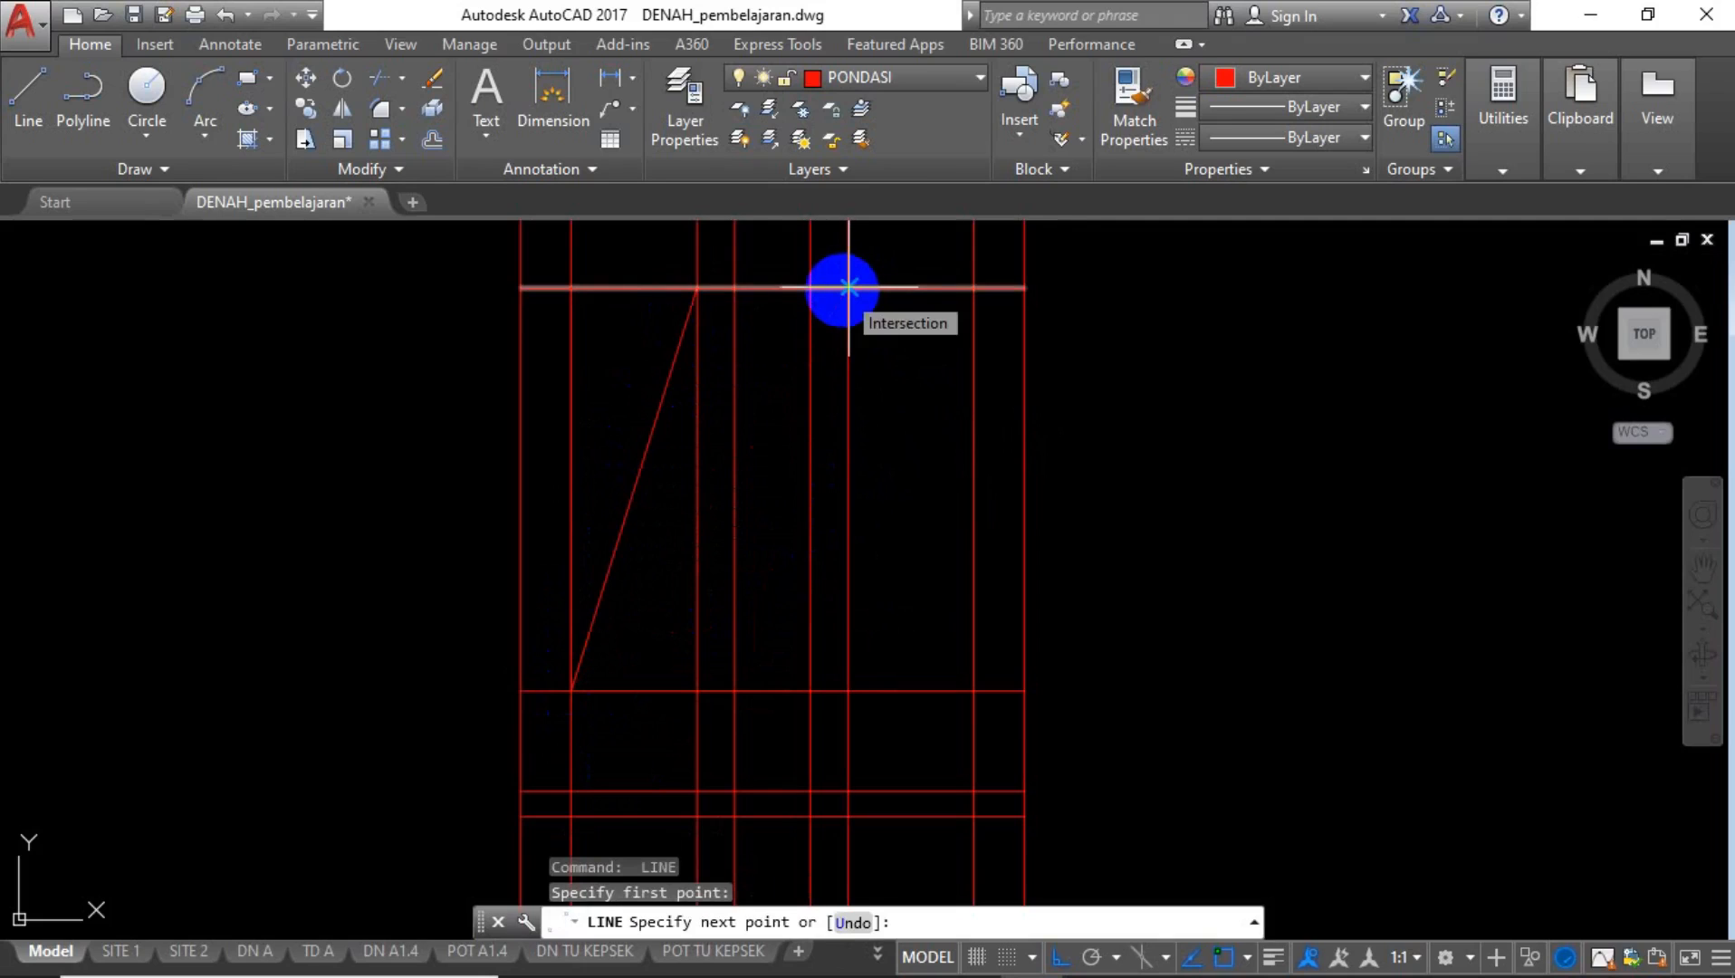
pyautogui.press('Escape')
# Draw the masonry's east slanted side from the sixth vertical on the fourth horizontal line down to the seventh vertical on the third horizontal line.
pyautogui.write('l')
pyautogui.press('Return')
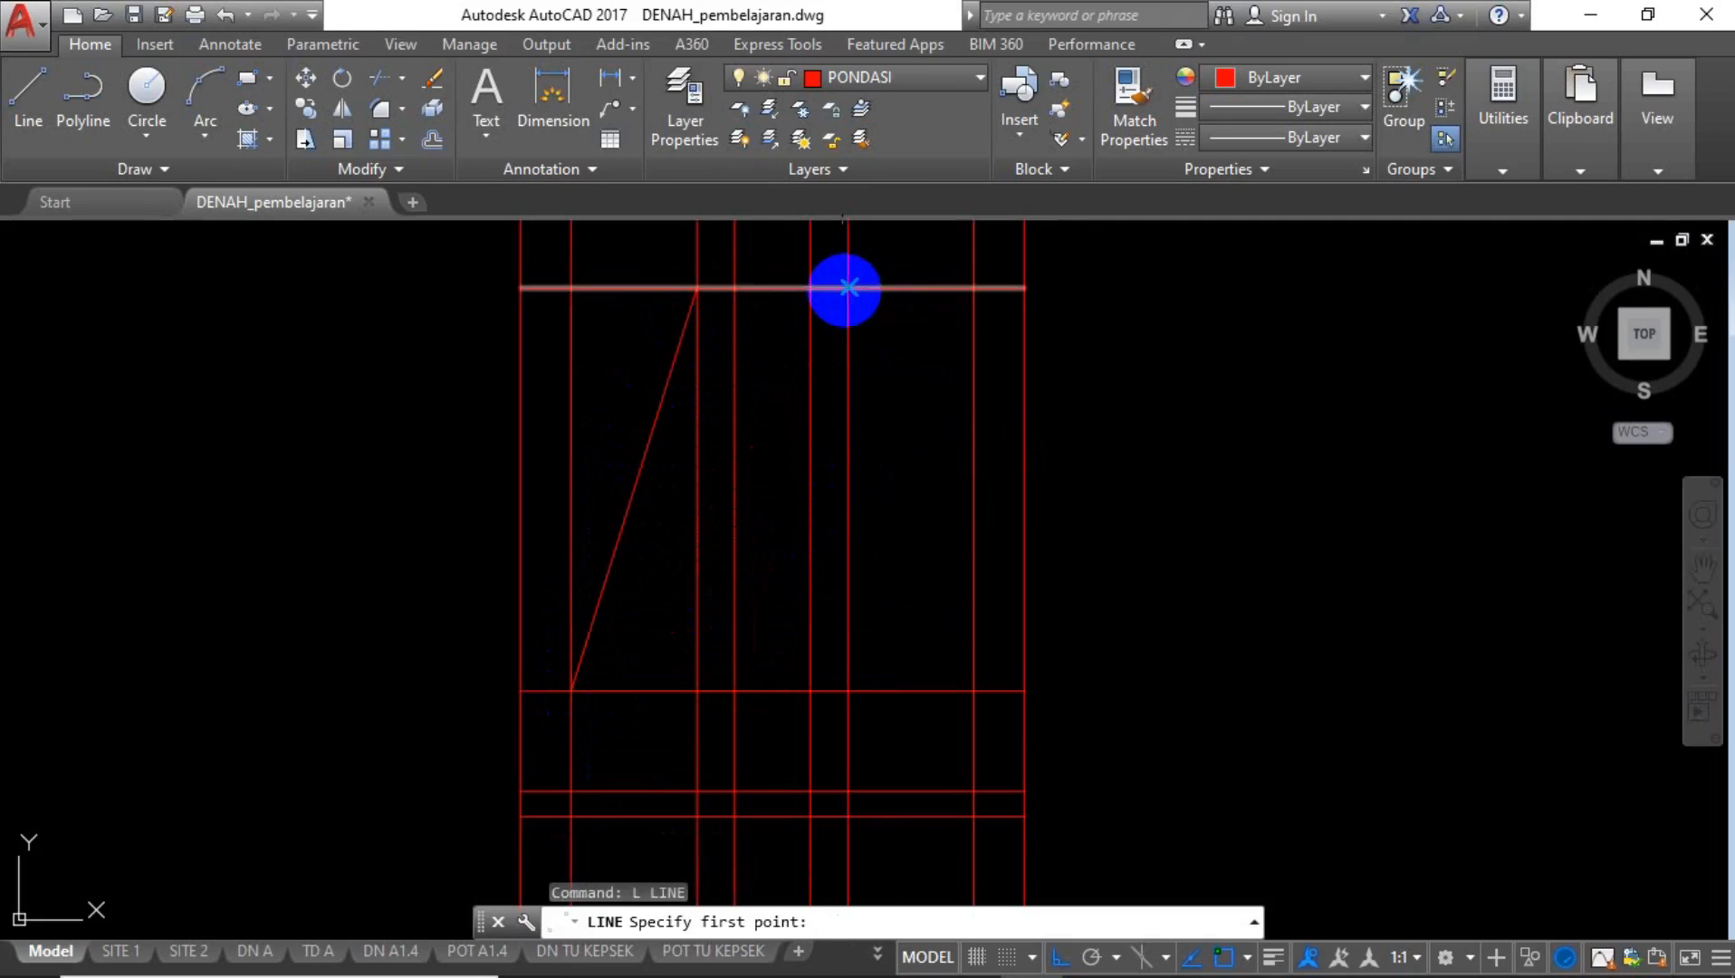
pyautogui.click(849, 287)
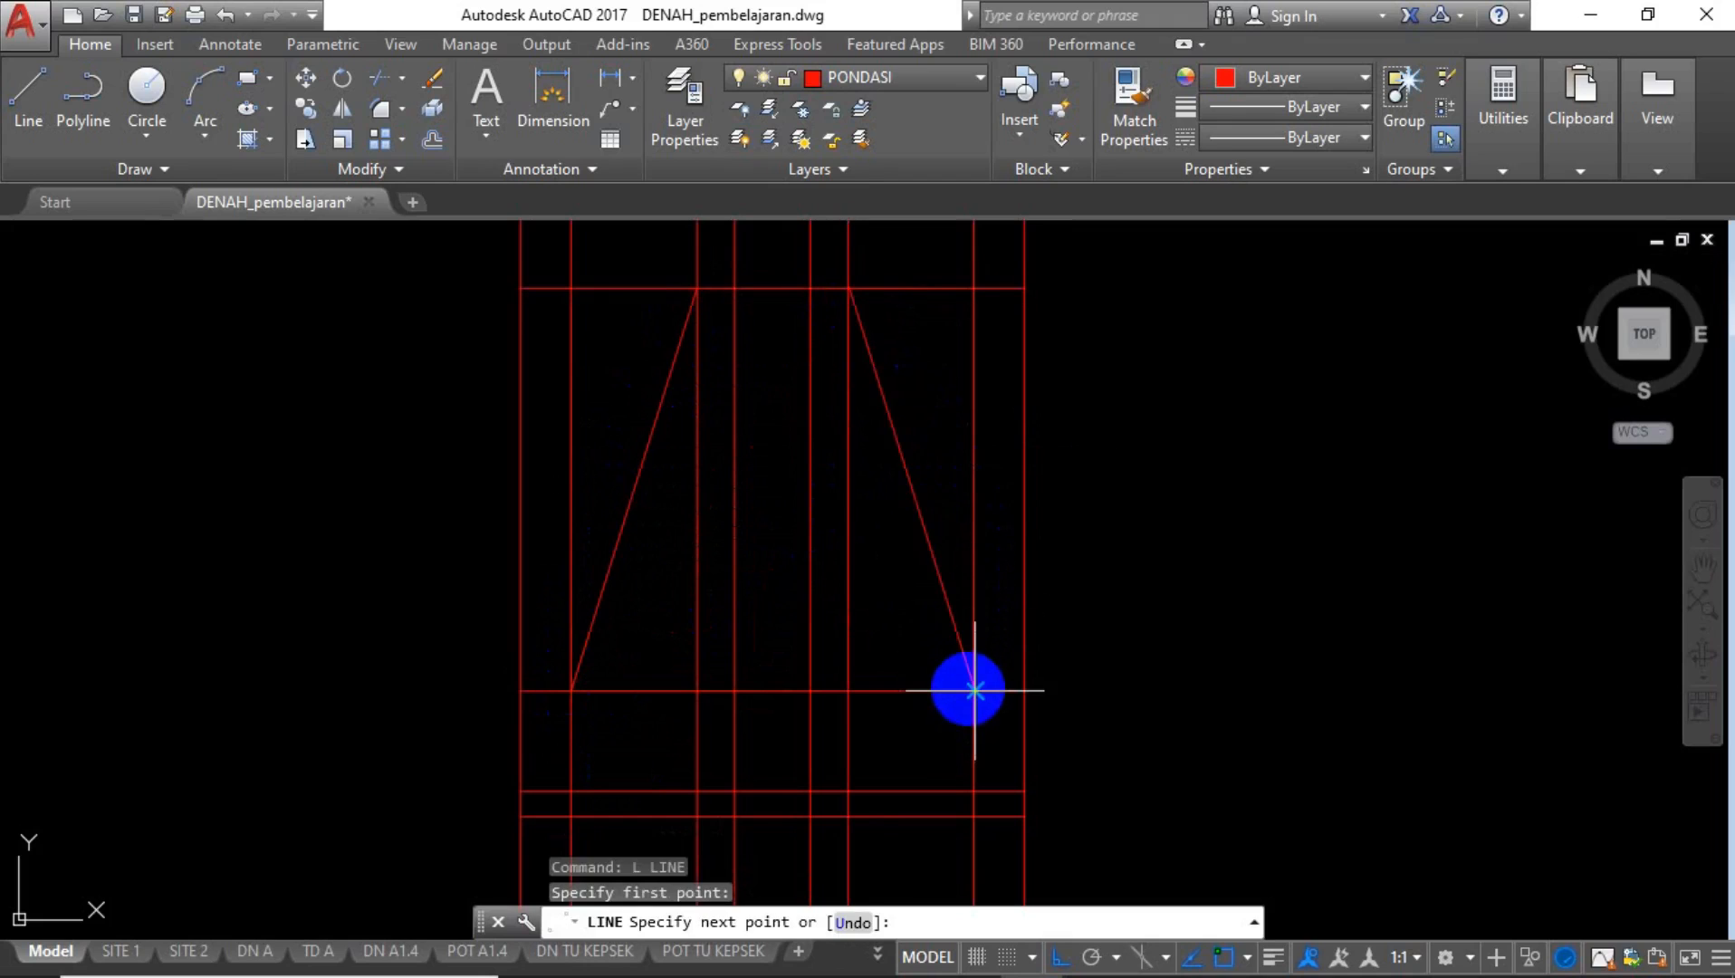
pyautogui.click(974, 690)
pyautogui.press('Return')
# Trim the six inner vertical lines below the fourth horizontal line, using that line as the cutting edge.
pyautogui.scroll(-4, 930, 592)
pyautogui.moveTo(948, 666); pyautogui.dragTo(882, 573, button='middle')
pyautogui.scroll(2, 809, 588)
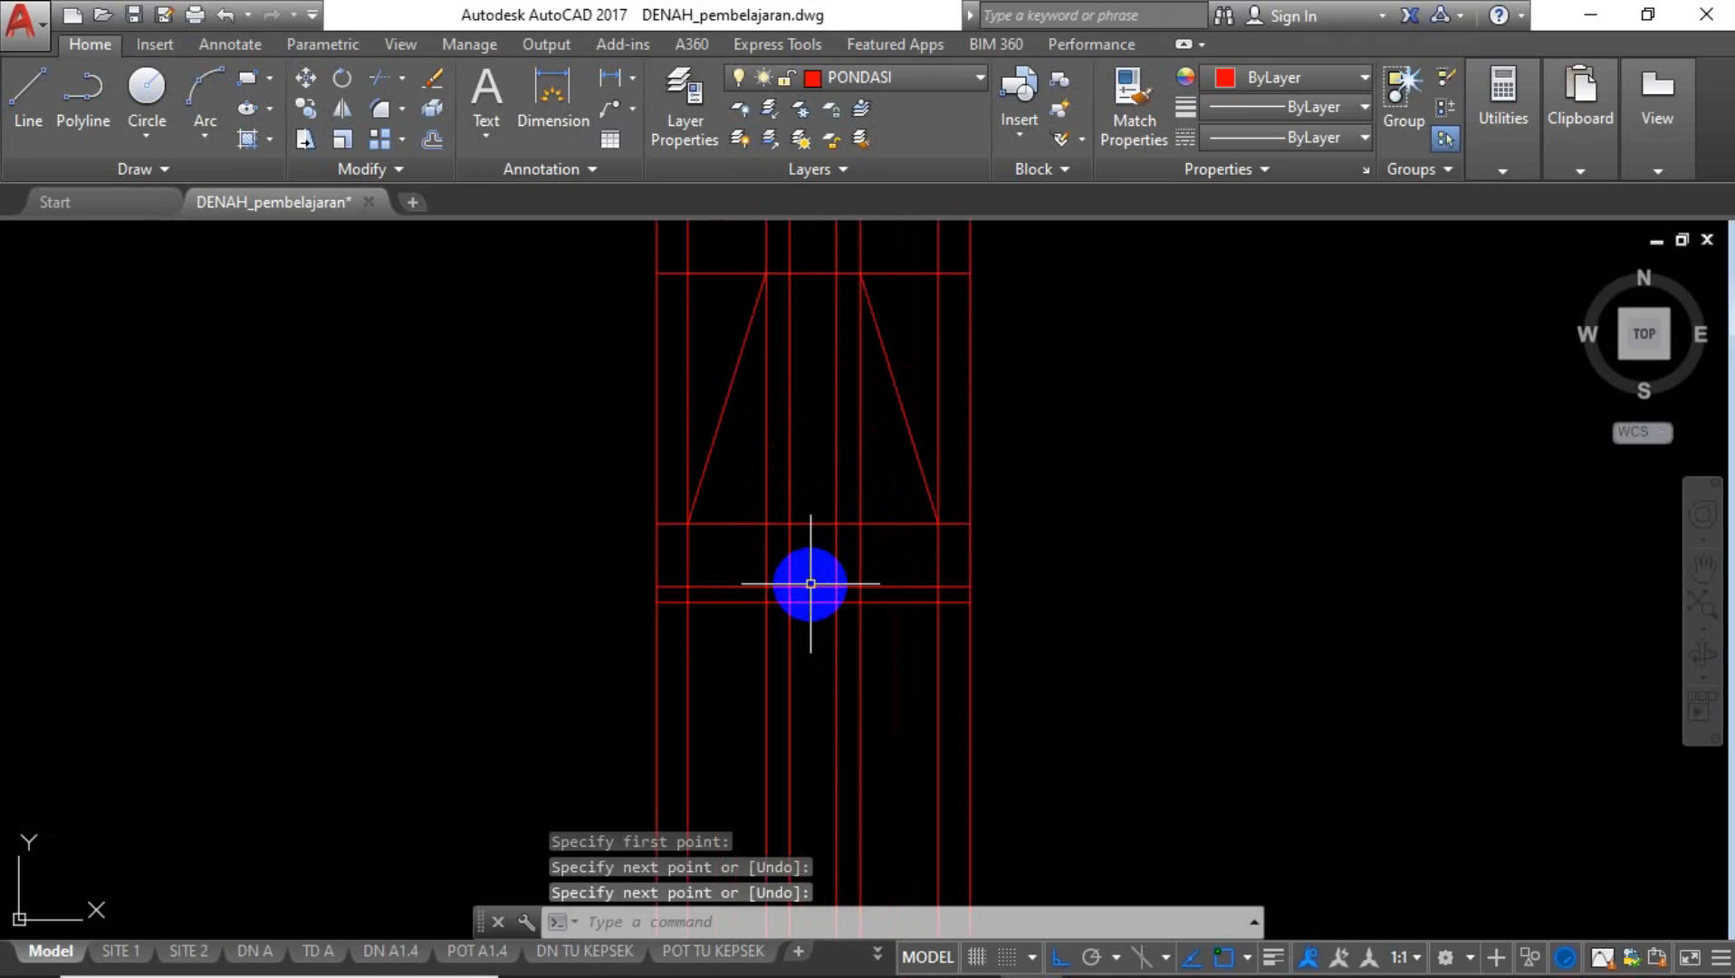
pyautogui.write('tr')
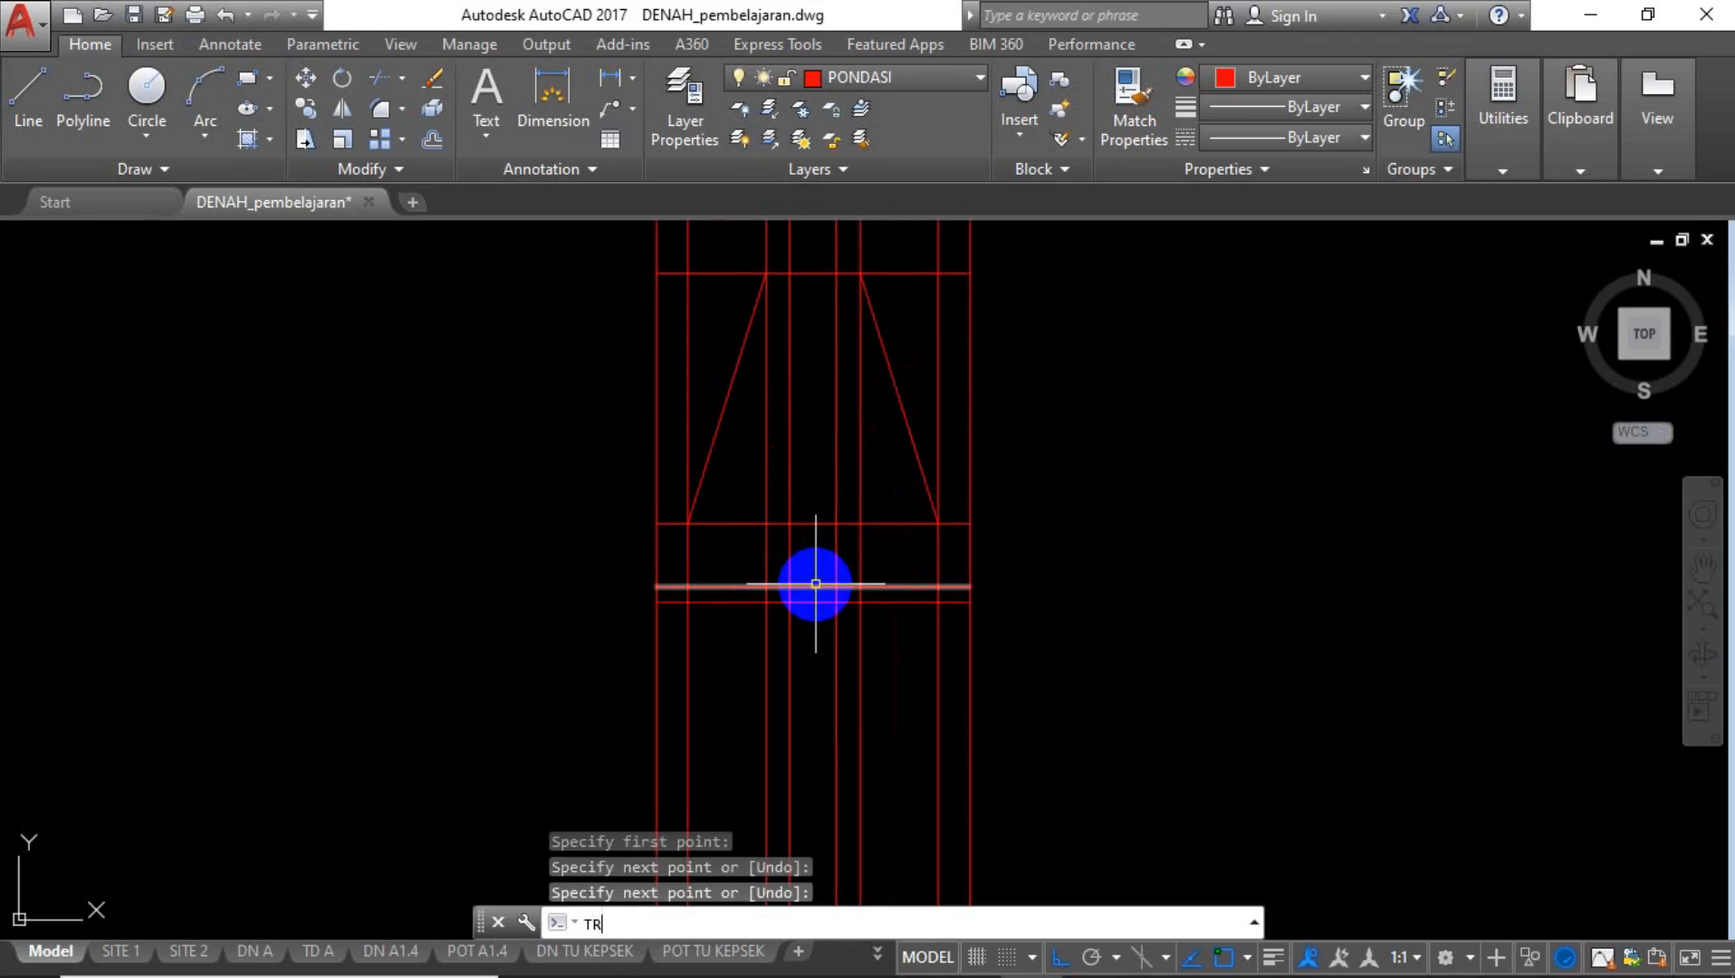
pyautogui.press('Return')
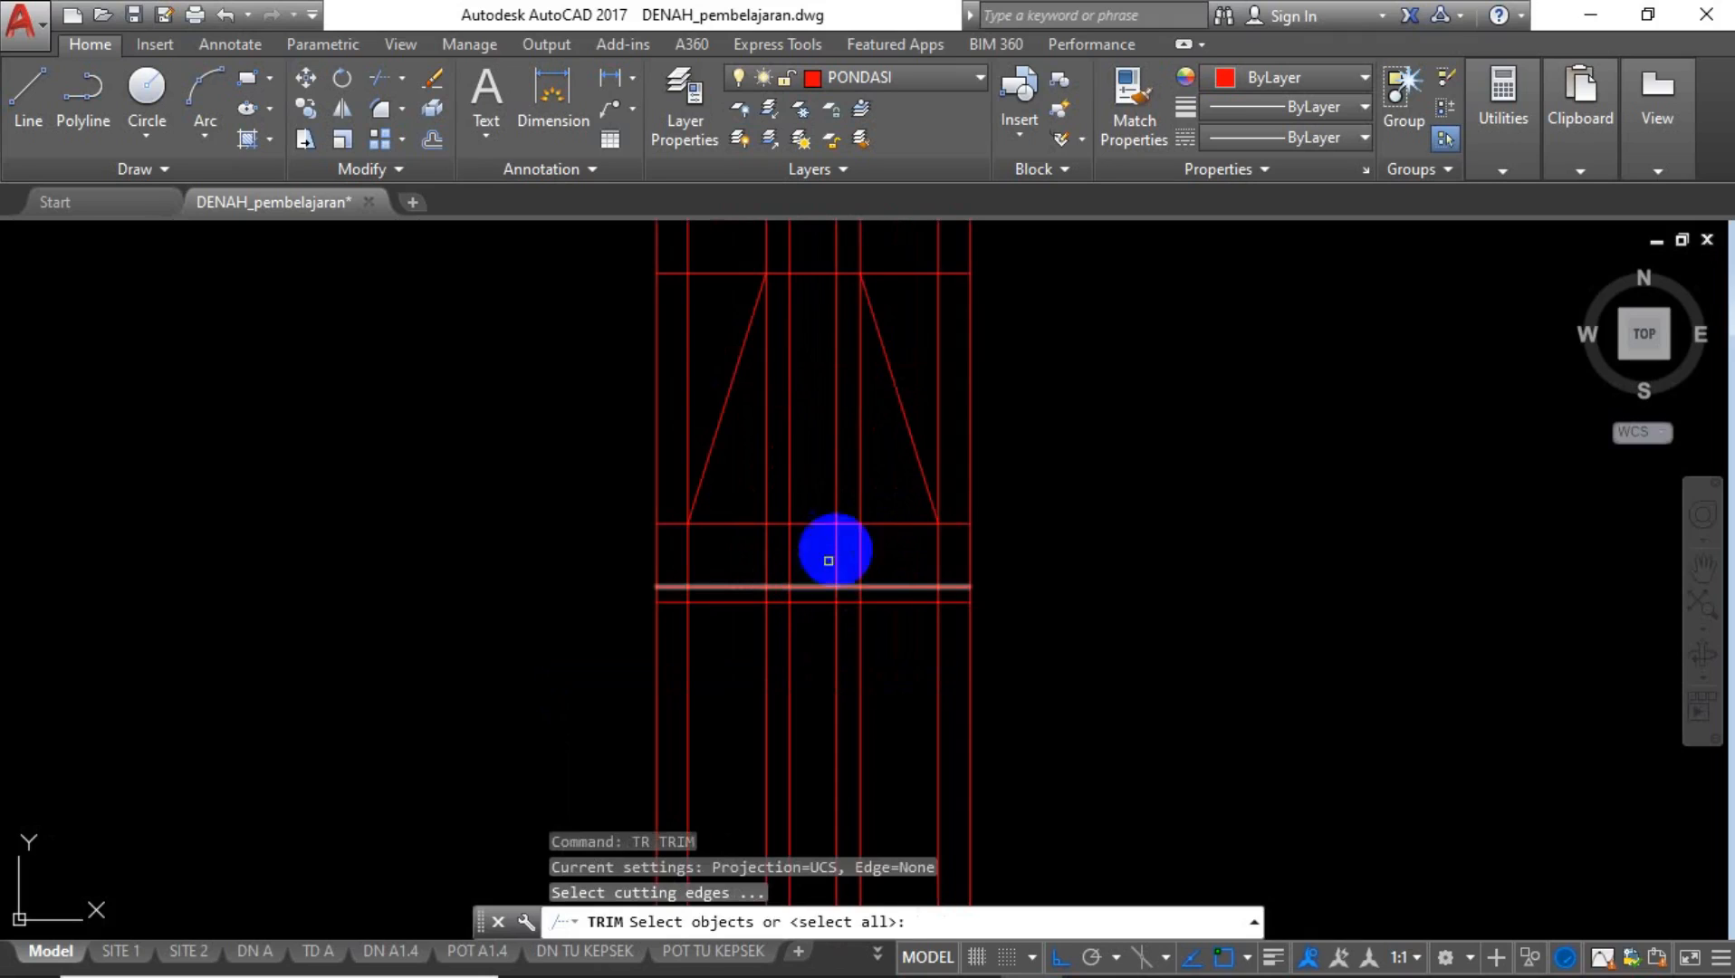
pyautogui.click(914, 261)
pyautogui.click(891, 307)
pyautogui.press('Return')
pyautogui.click(903, 672)
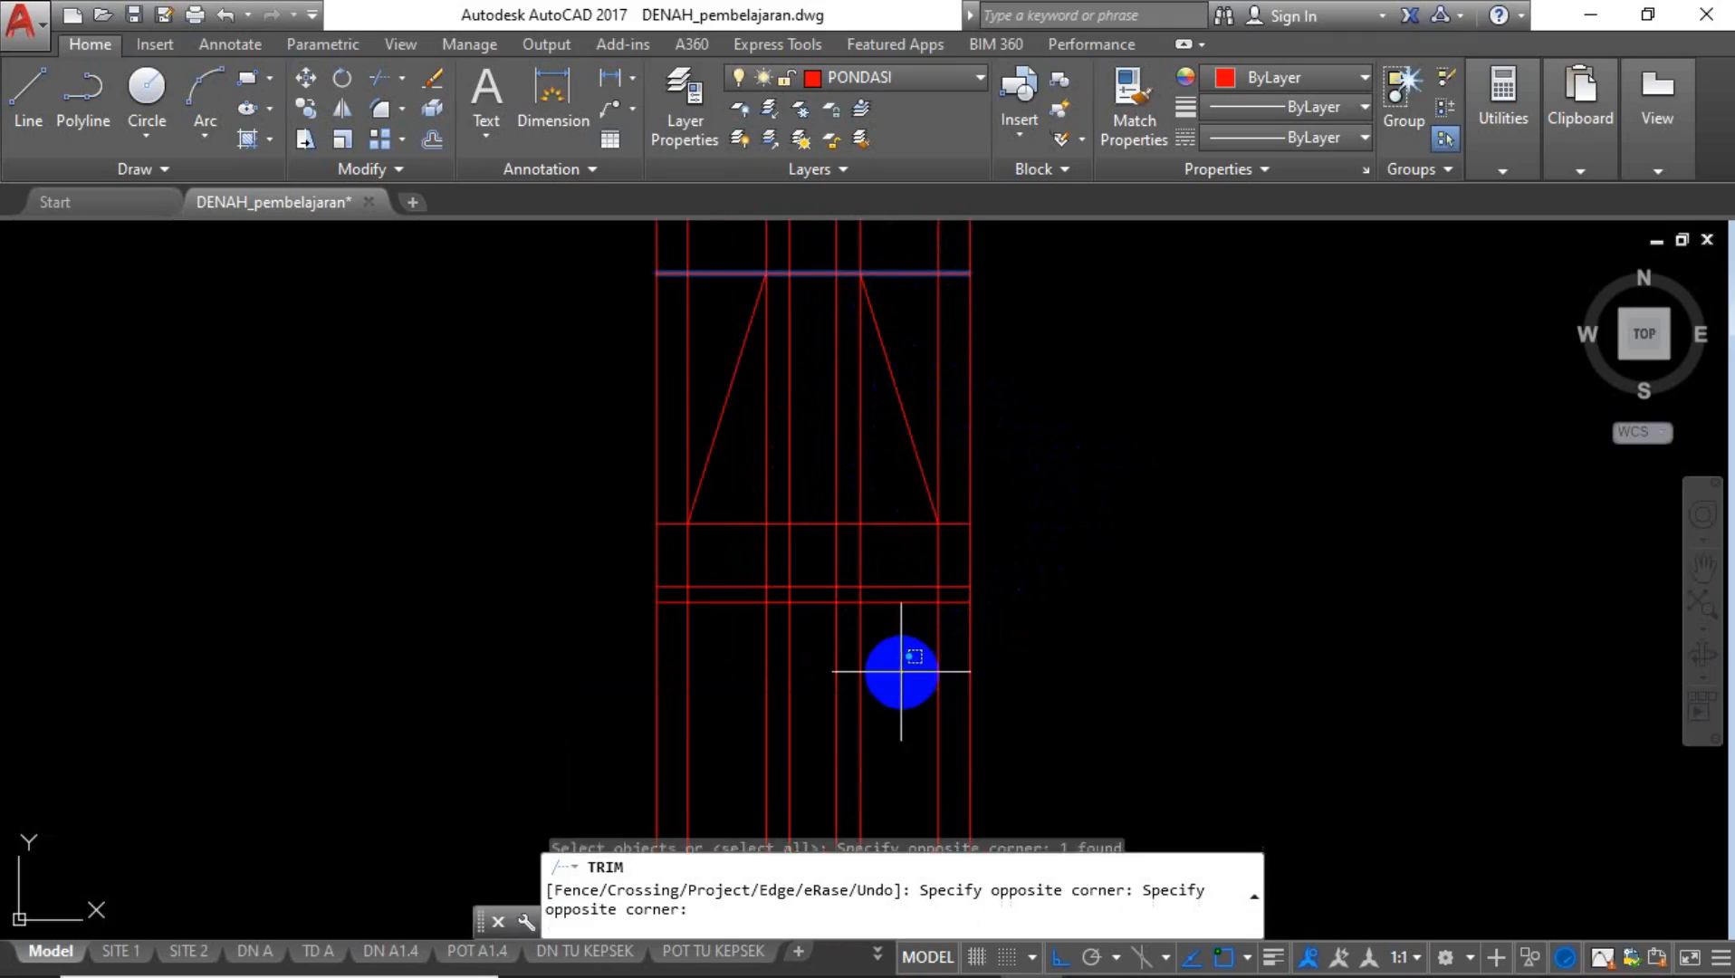
pyautogui.click(745, 724)
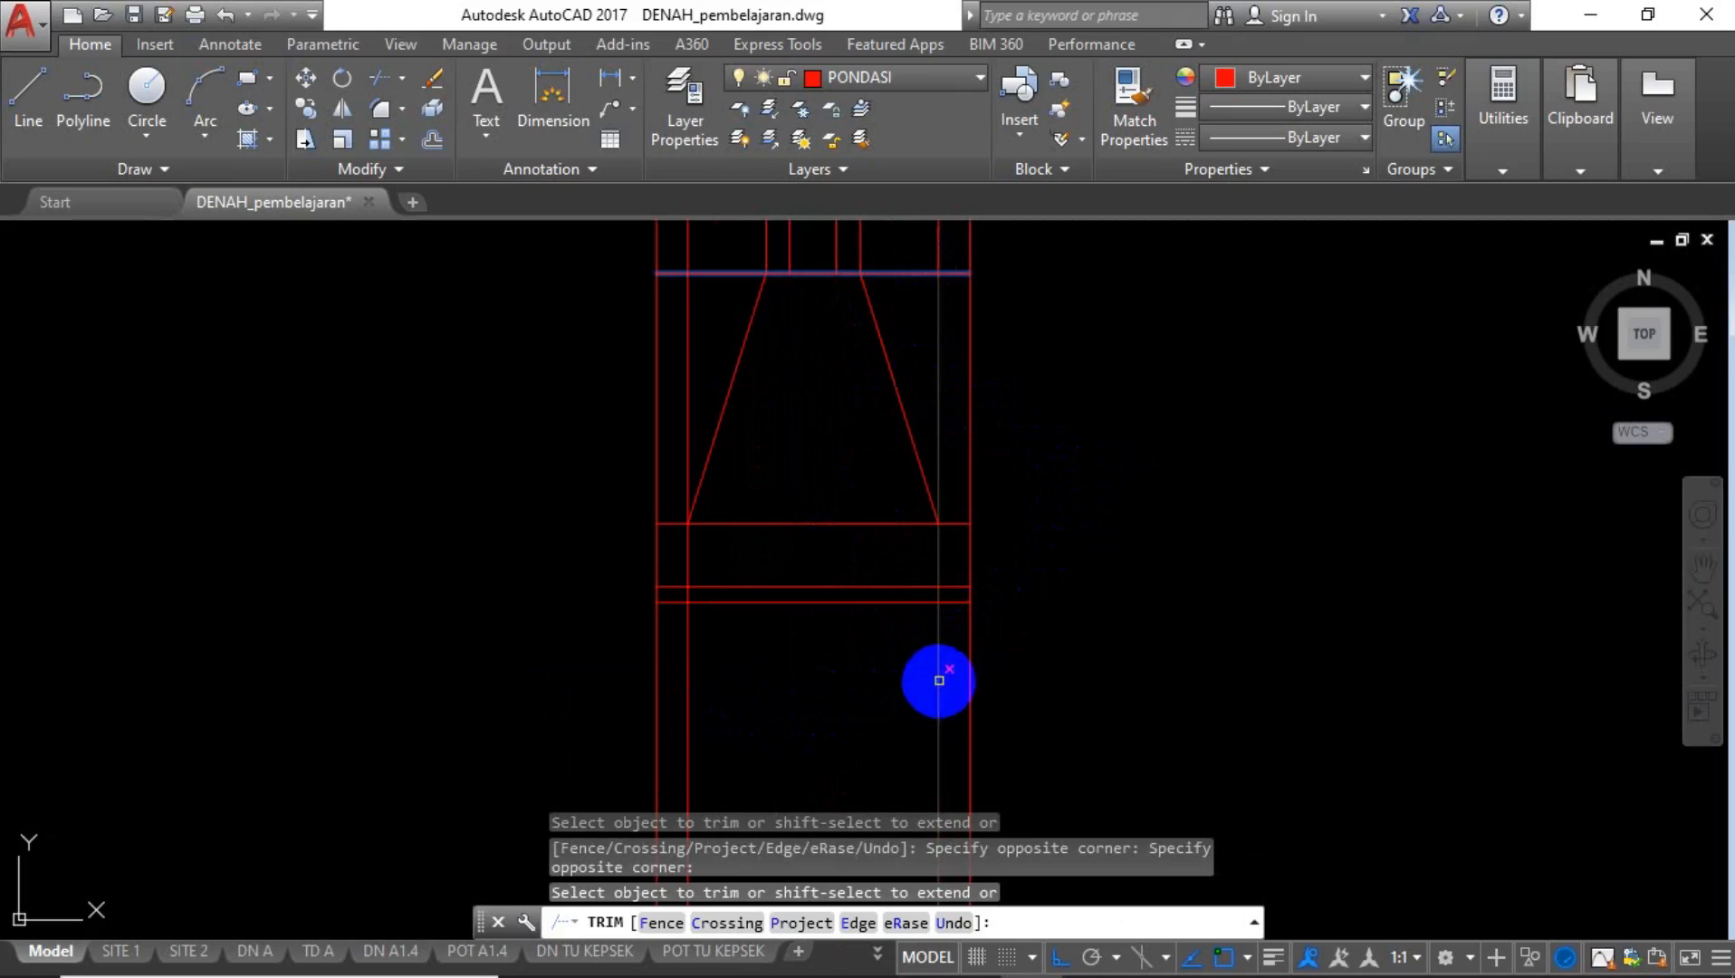
pyautogui.click(947, 677)
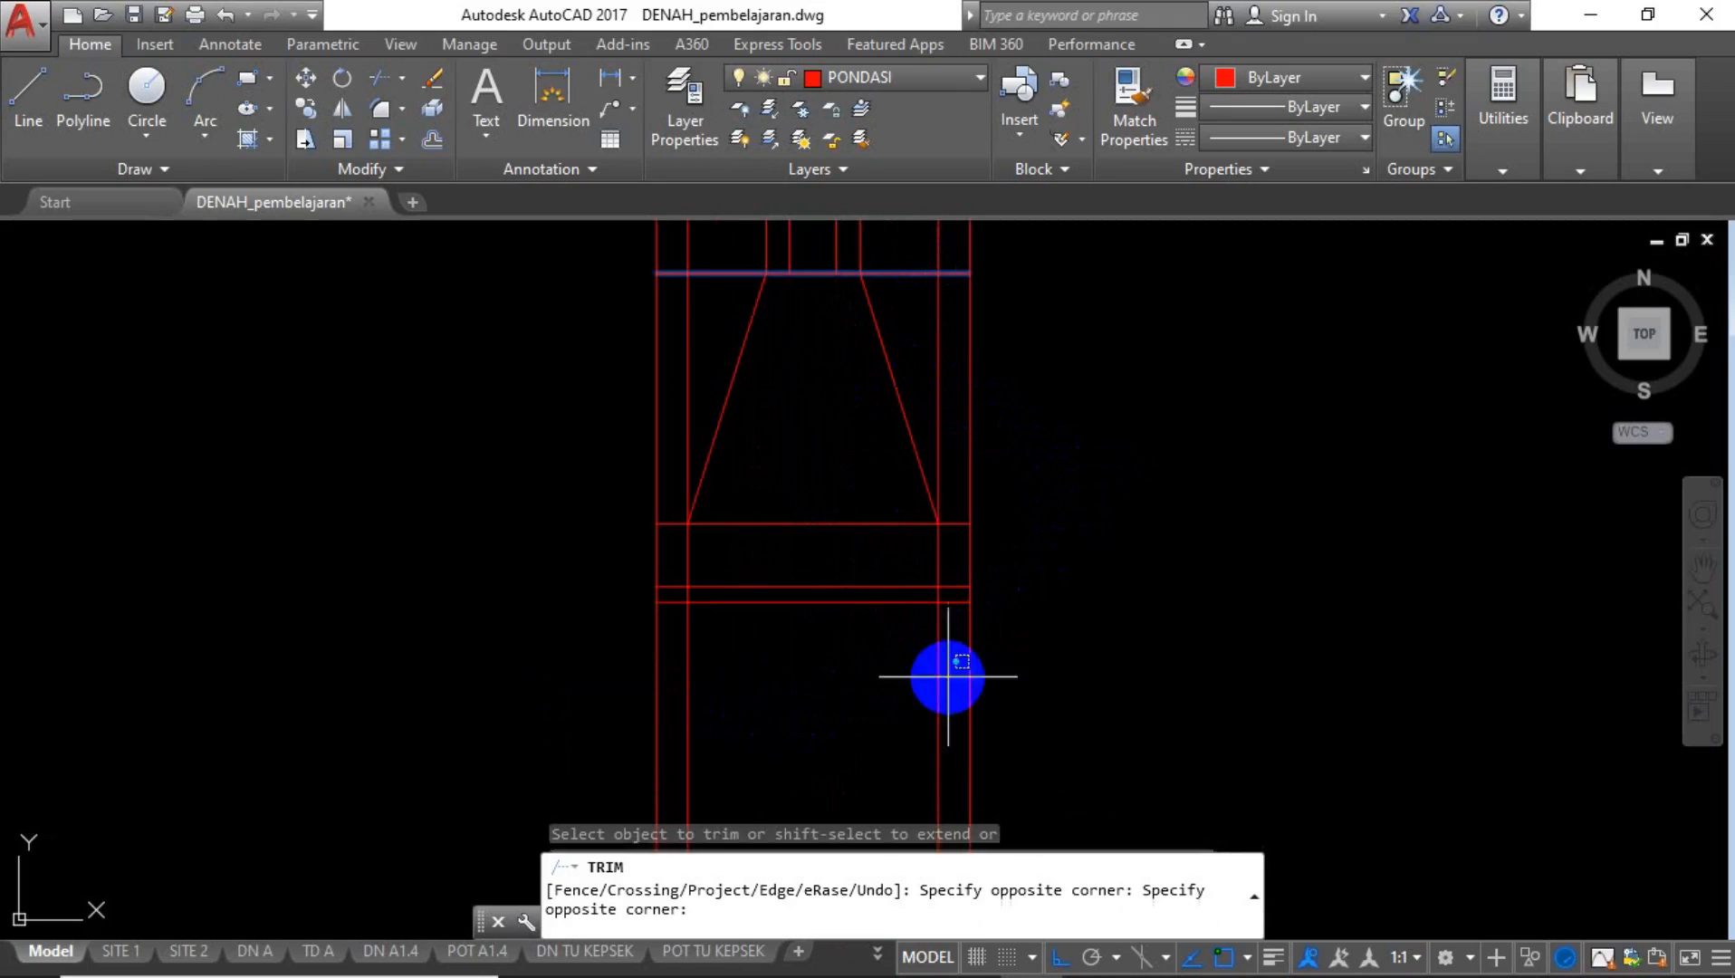
pyautogui.click(673, 718)
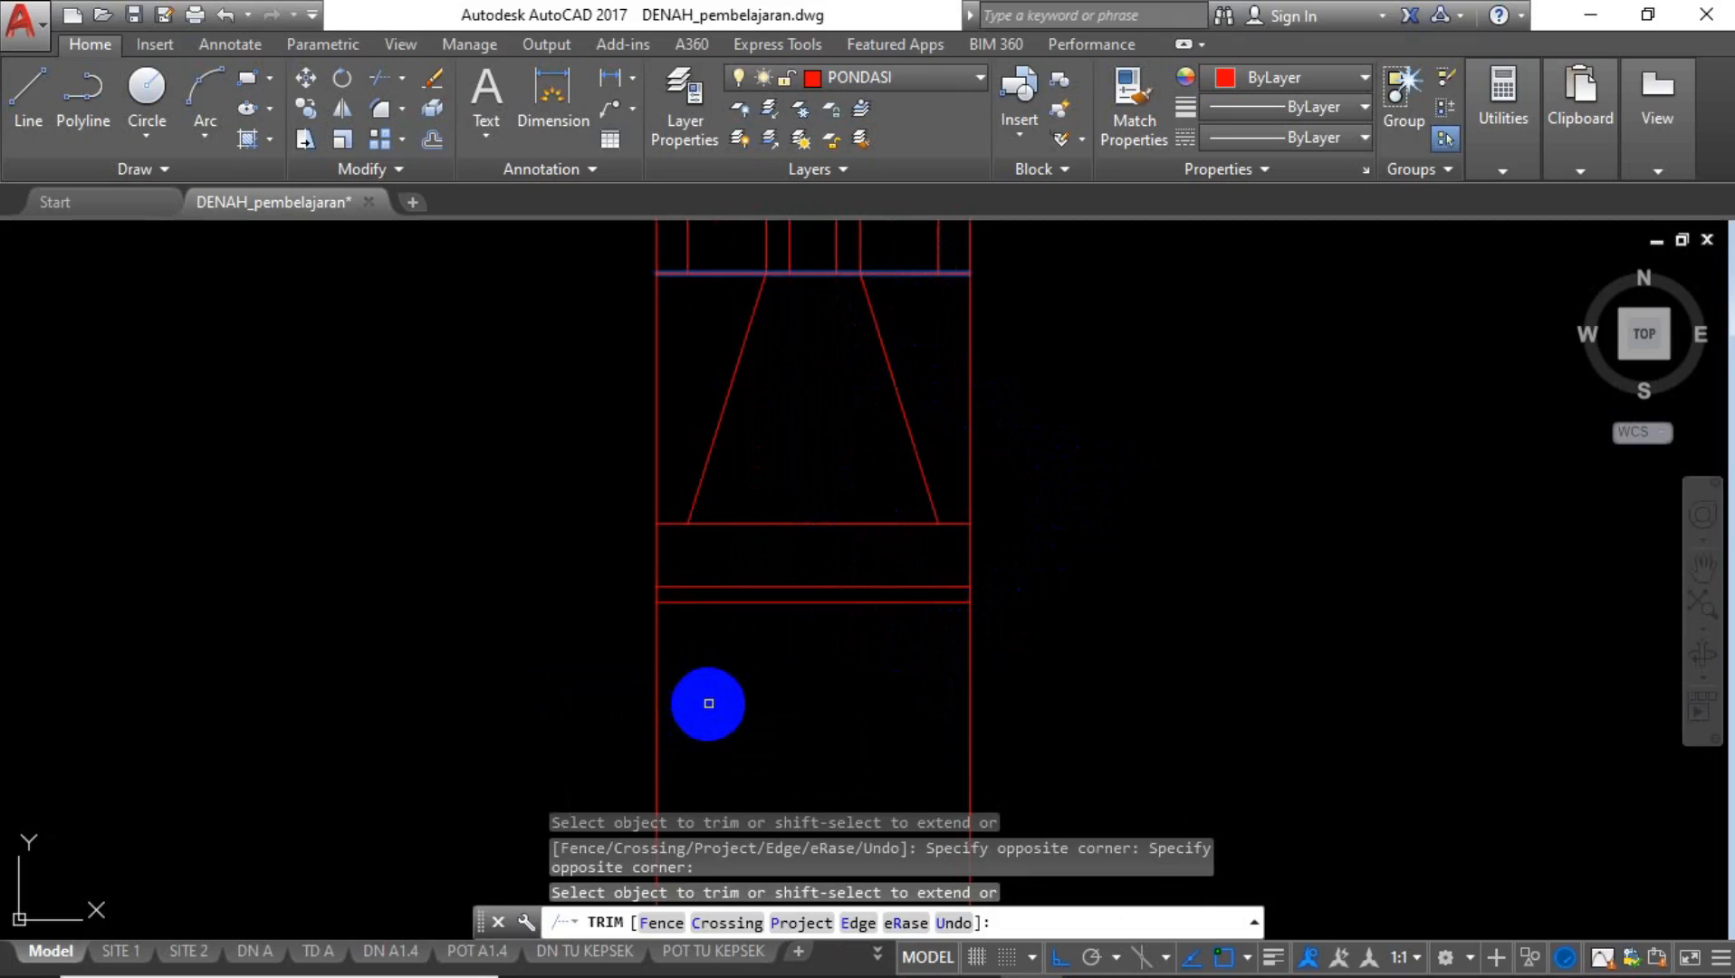
pyautogui.press('Escape')
pyautogui.moveTo(725, 673); pyautogui.dragTo(677, 728, button='middle')
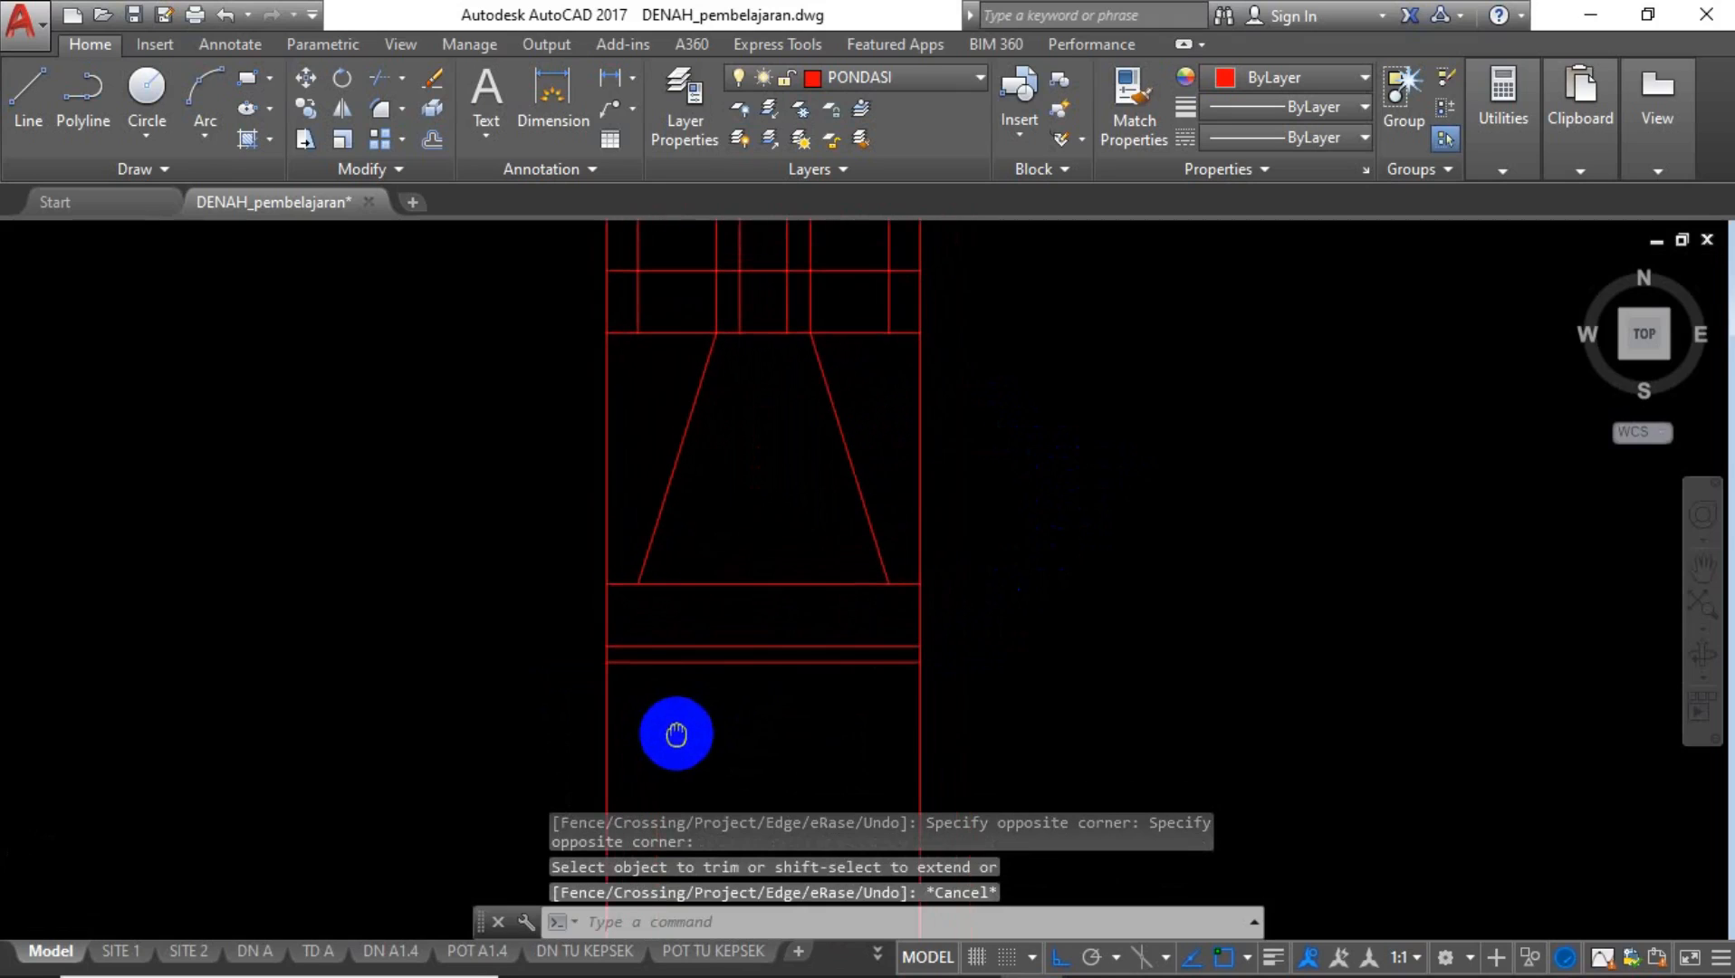
pyautogui.moveTo(716, 484); pyautogui.dragTo(697, 730, button='middle')
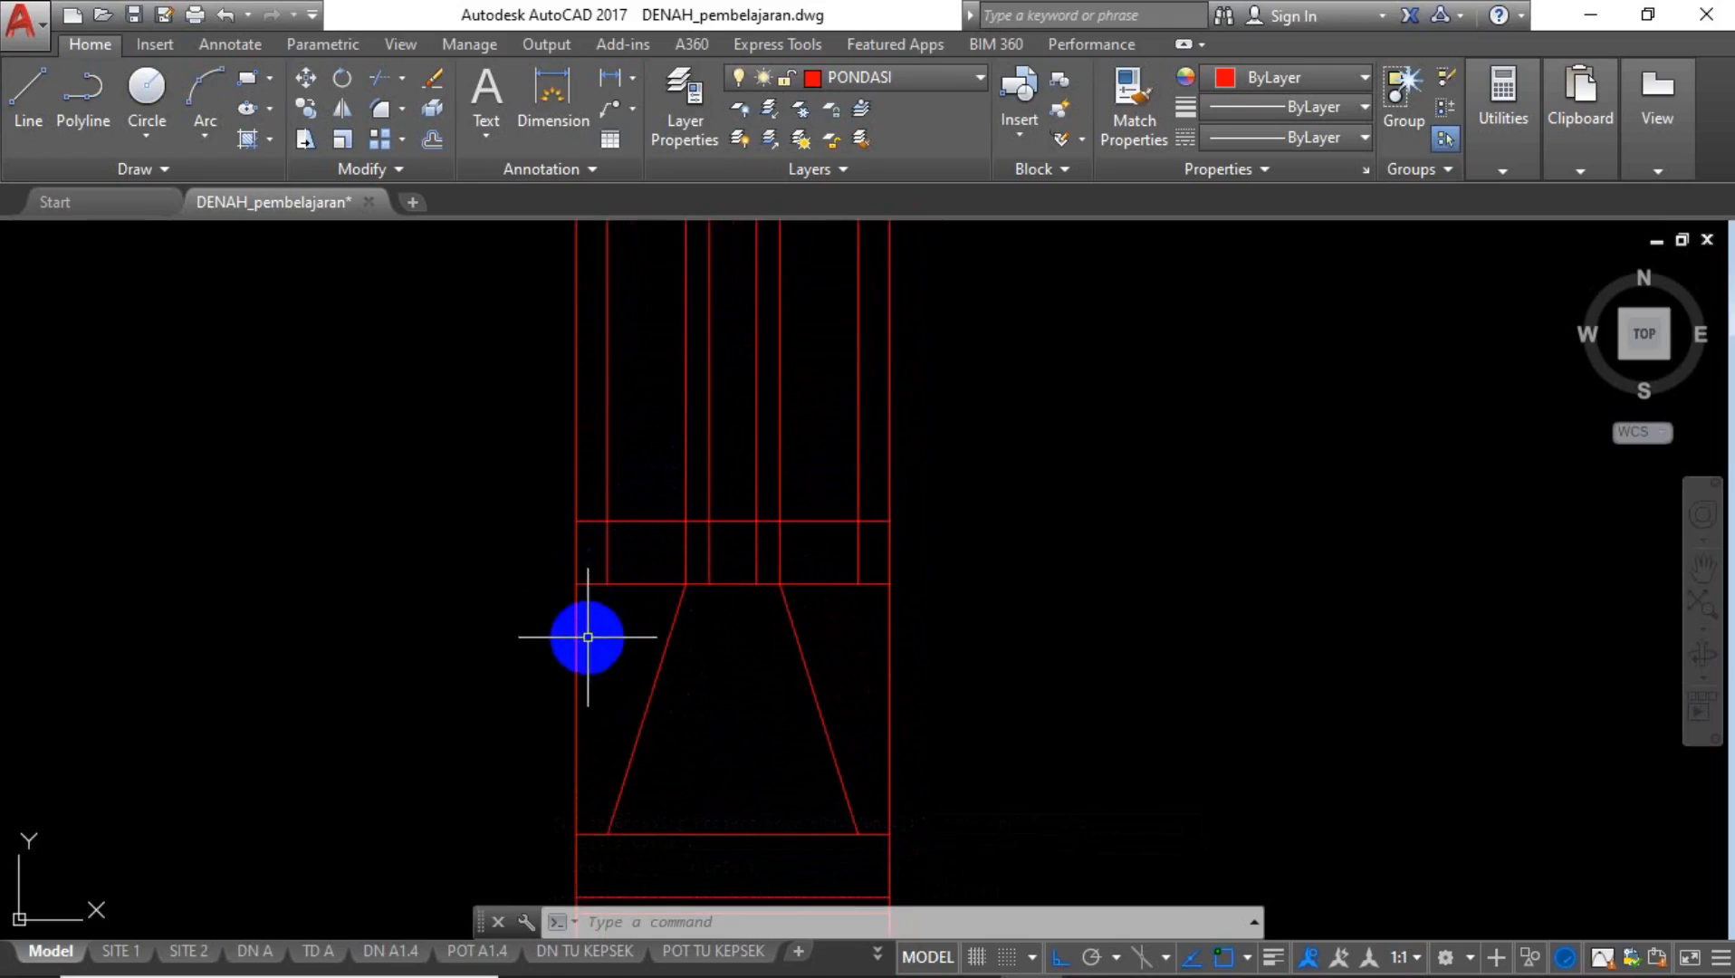
pyautogui.write('TR')
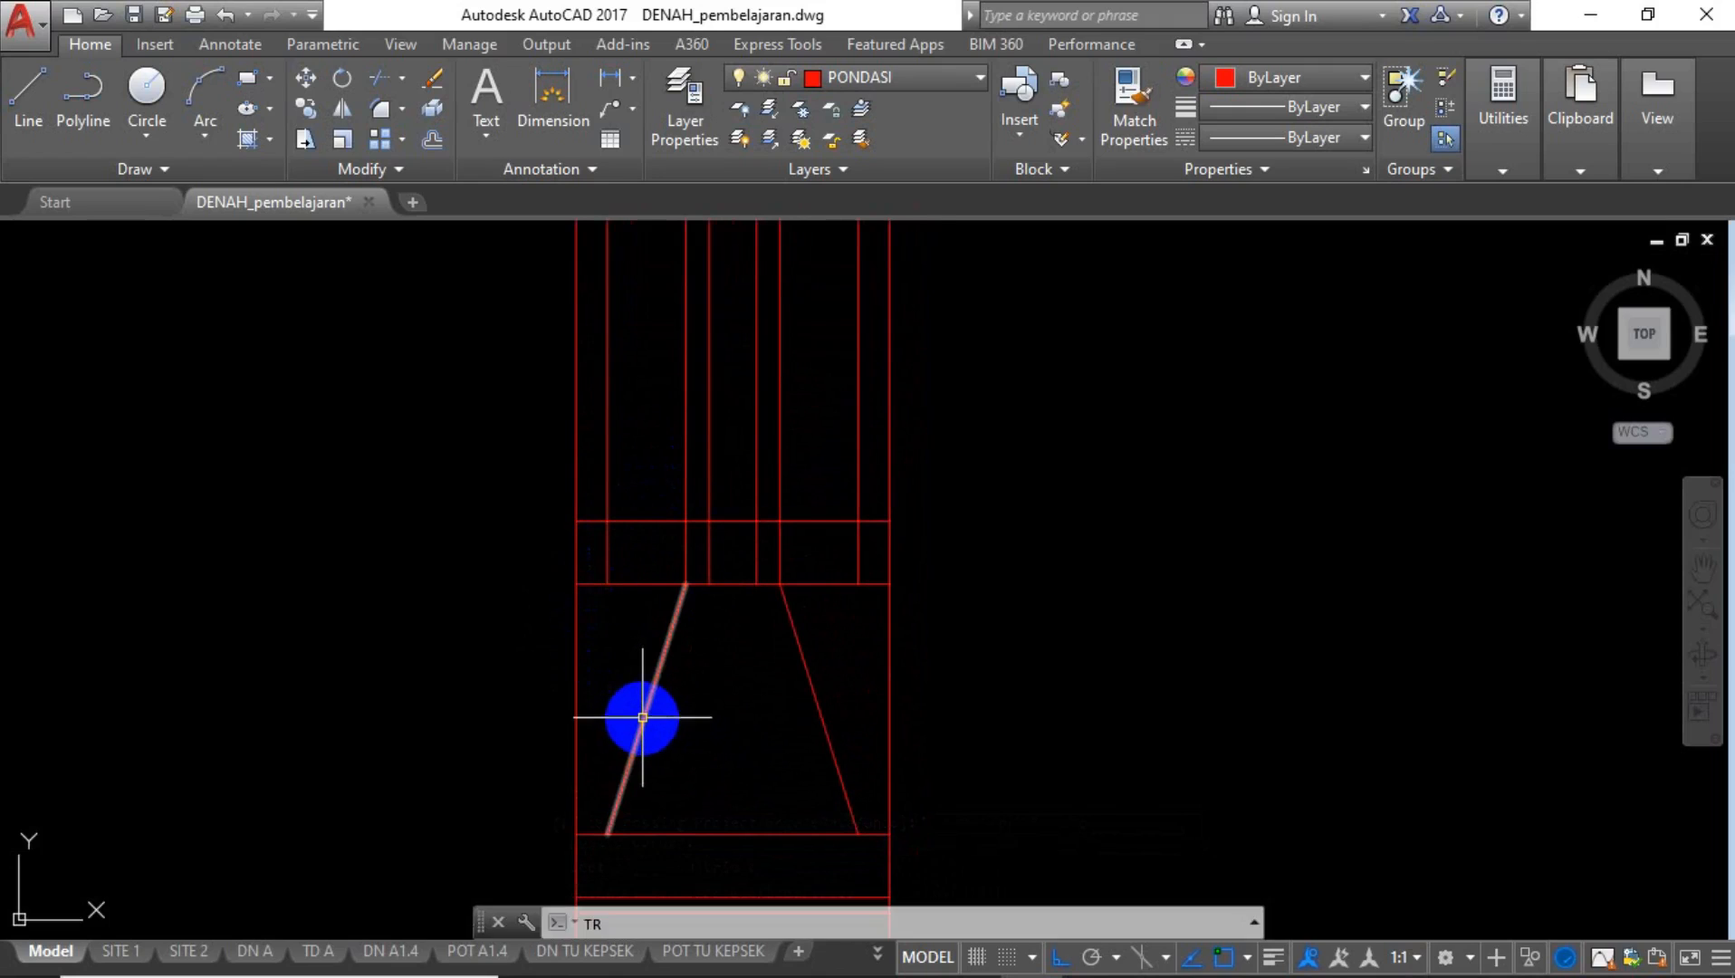
pyautogui.press('Return')
pyautogui.press('Escape')
# Erase the second, third, sixth and seventh vertical lines remaining above the masonry, leaving the two central ones.
pyautogui.scroll(-3, 715, 634)
pyautogui.scroll(3, 694, 552)
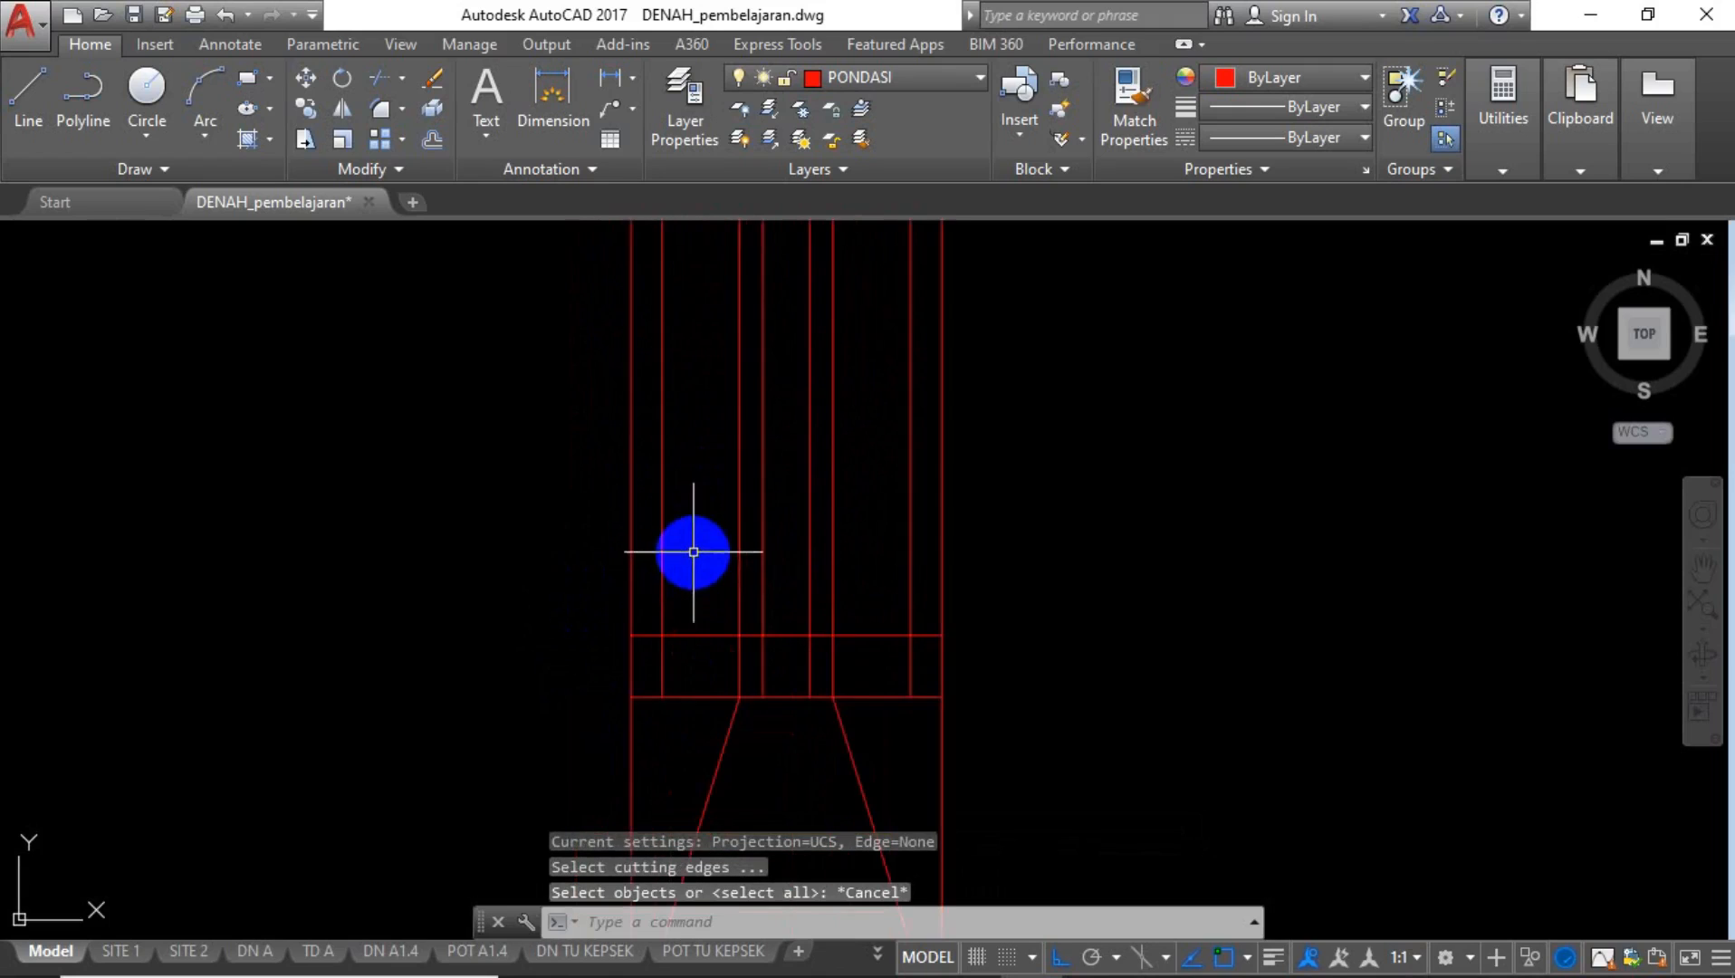
pyautogui.click(742, 541)
pyautogui.click(651, 576)
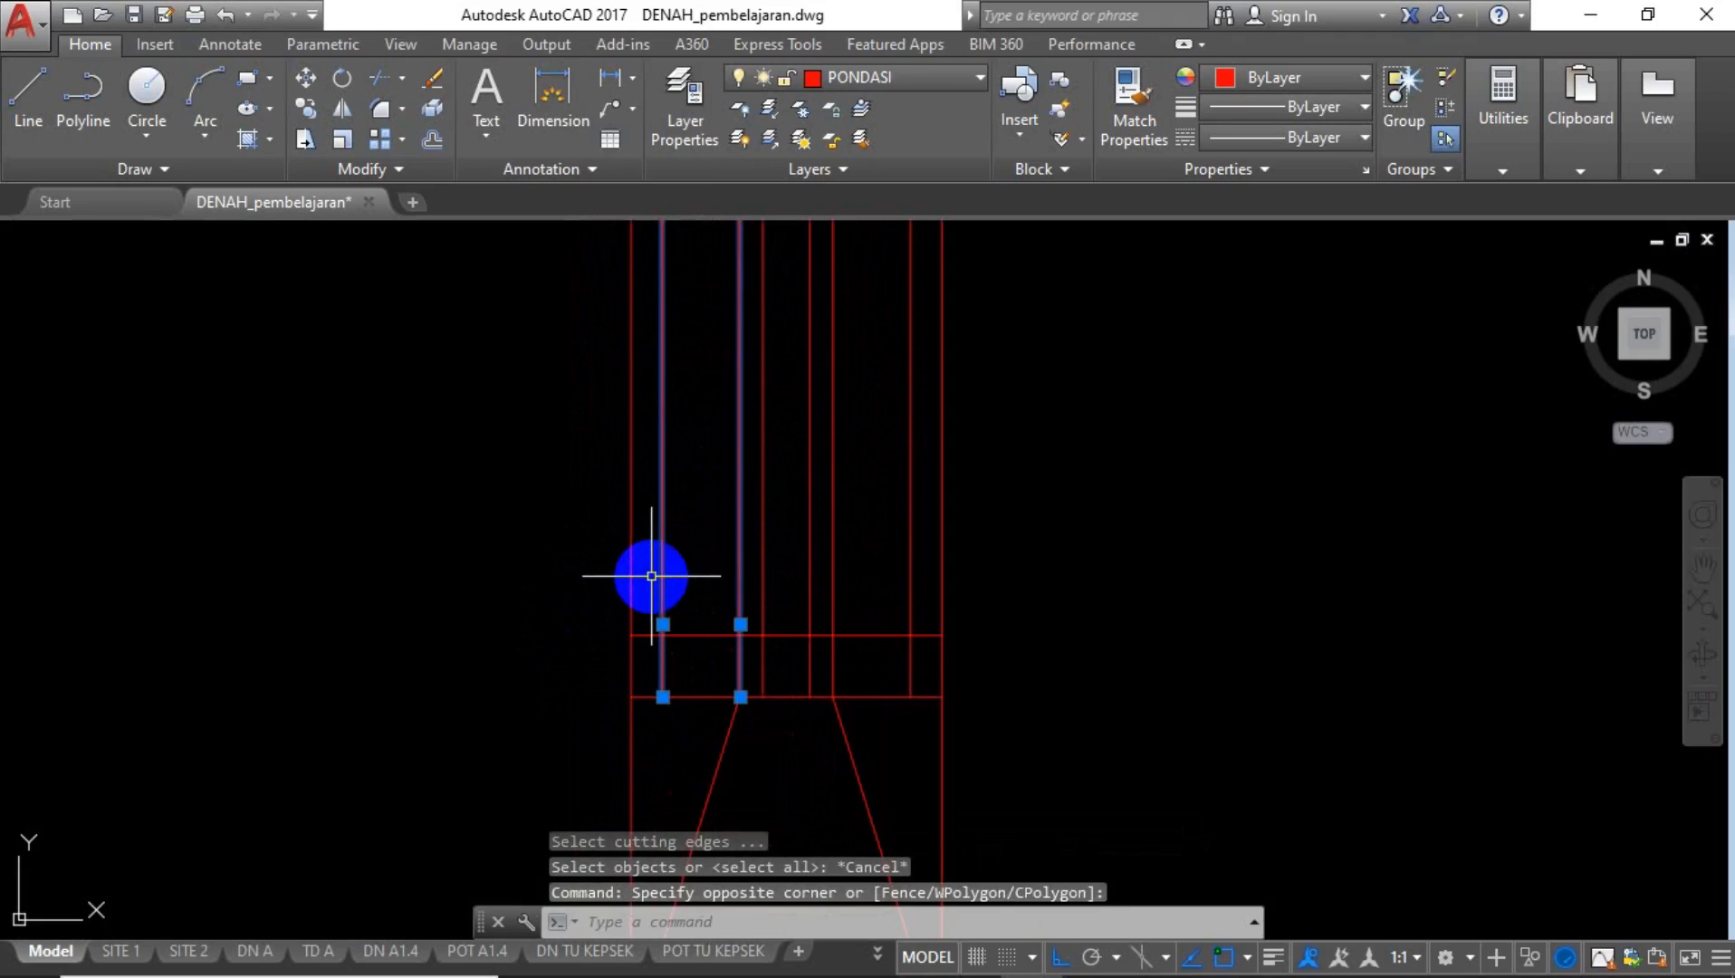
pyautogui.press('Delete')
pyautogui.click(927, 538)
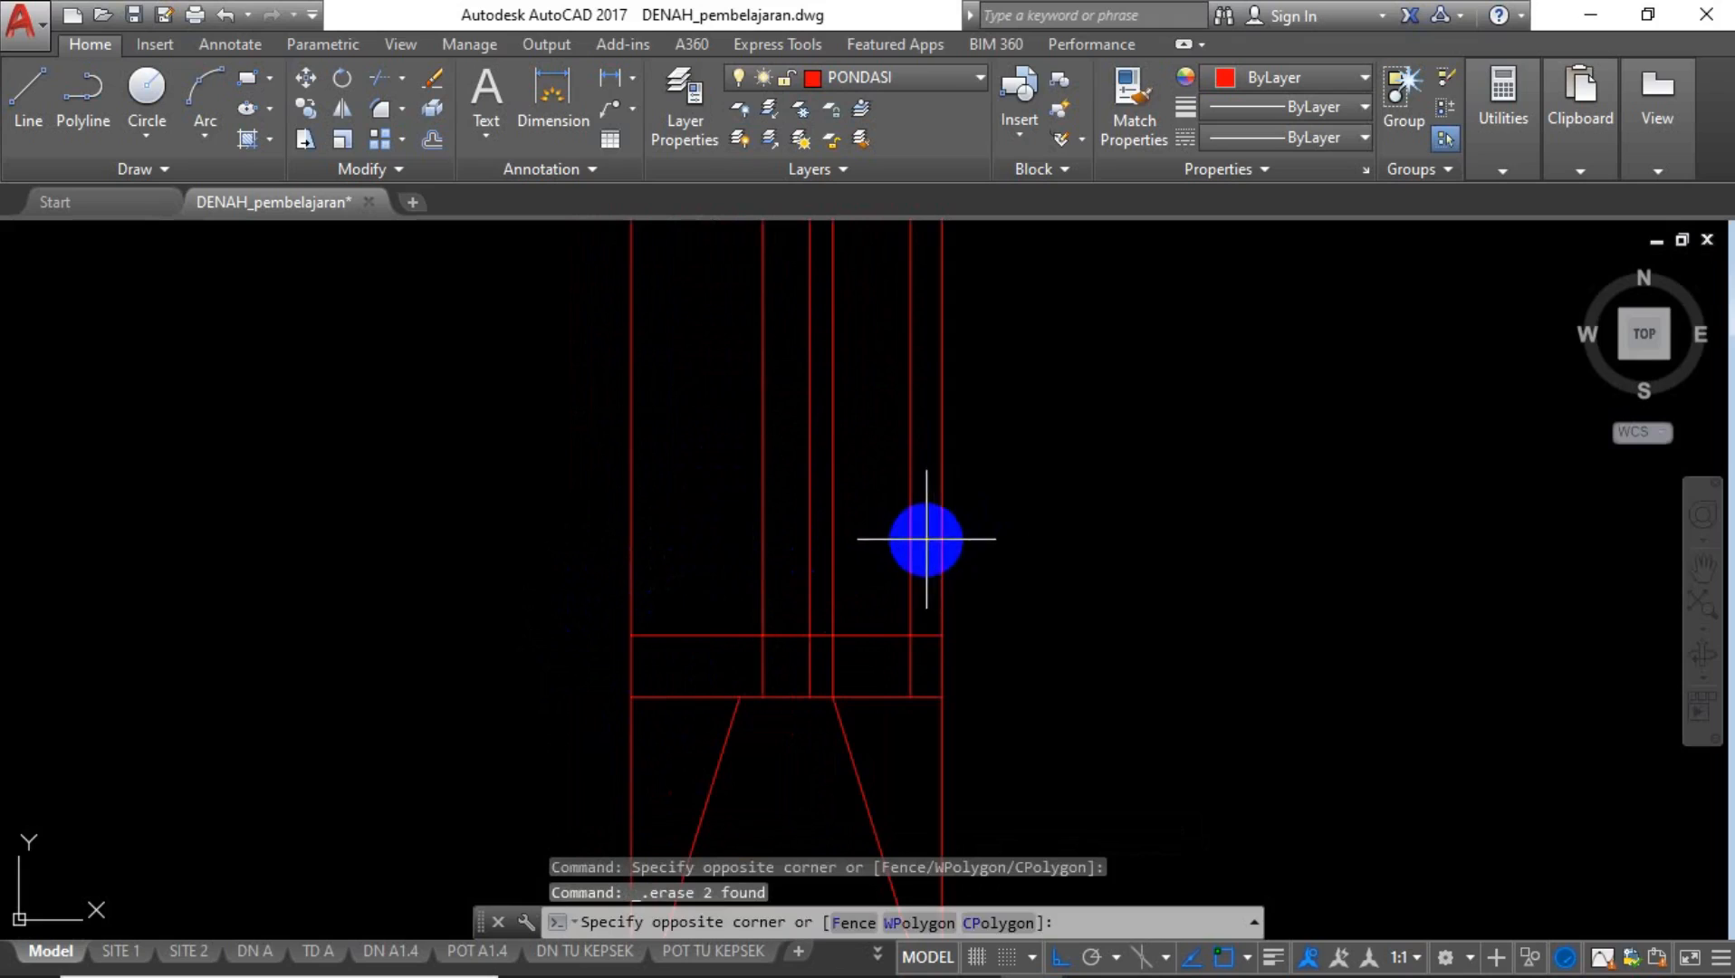
pyautogui.click(819, 576)
pyautogui.press('Delete')
# Trim the two outermost vertical lines above the uppermost horizontal line, using all objects as cutting edges.
pyautogui.scroll(-2, 846, 477)
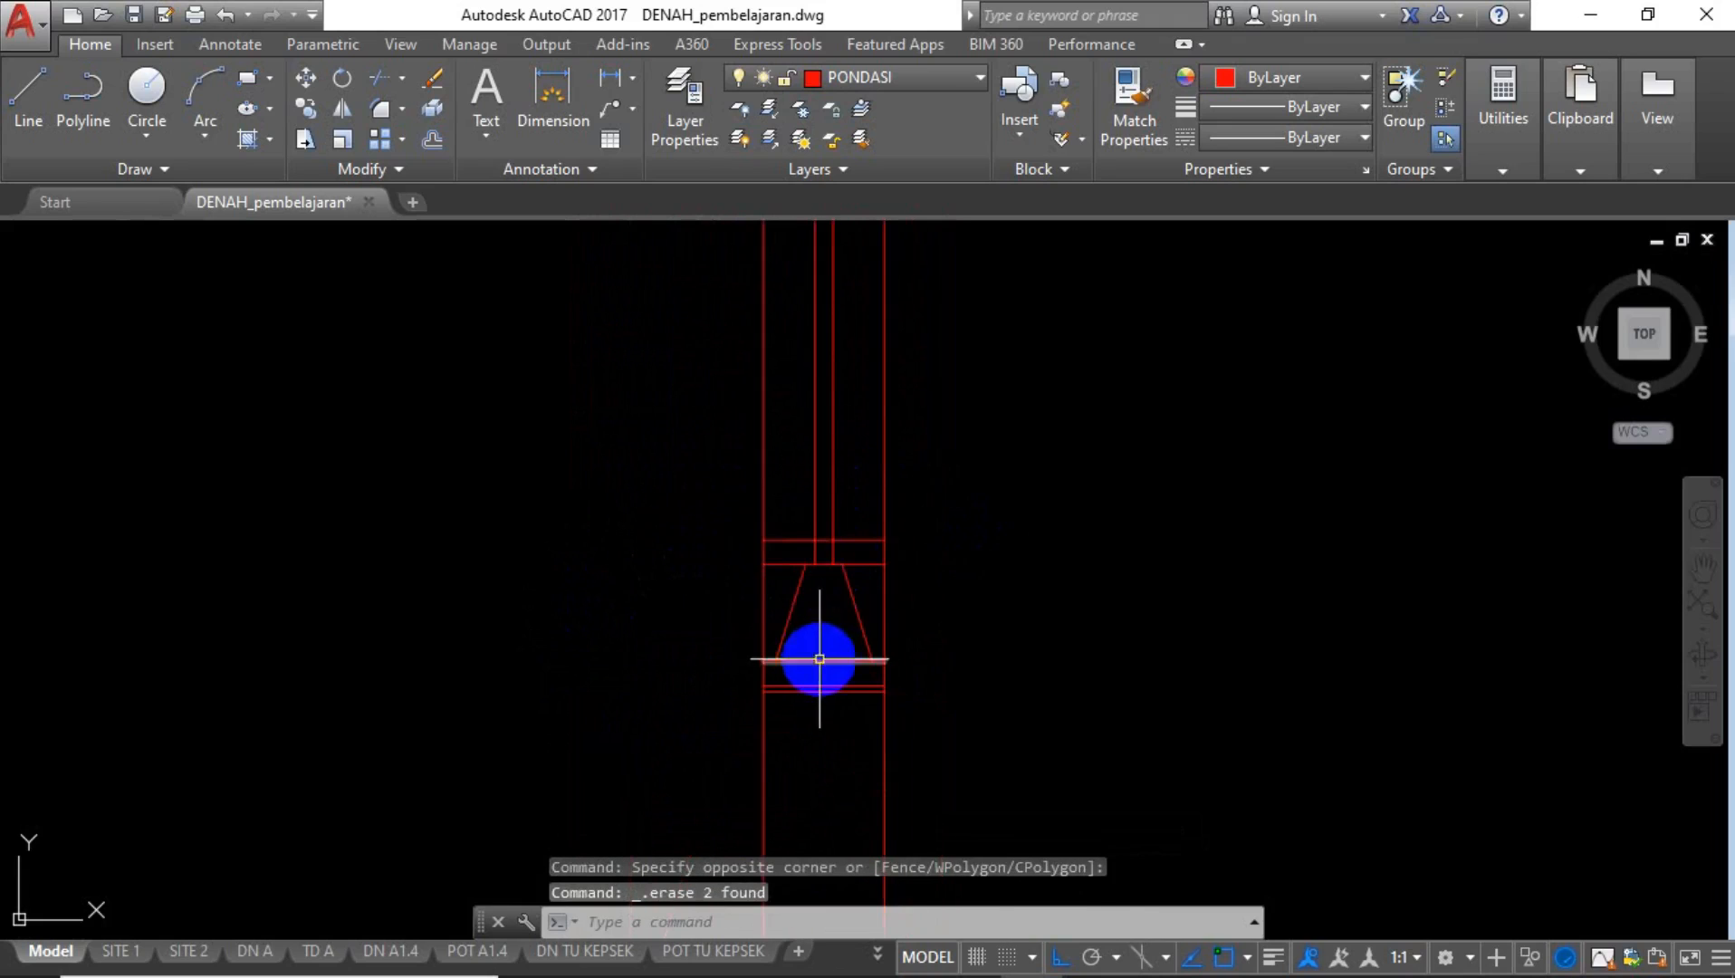
pyautogui.moveTo(813, 658); pyautogui.dragTo(788, 549, button='middle')
pyautogui.scroll(4, 763, 500)
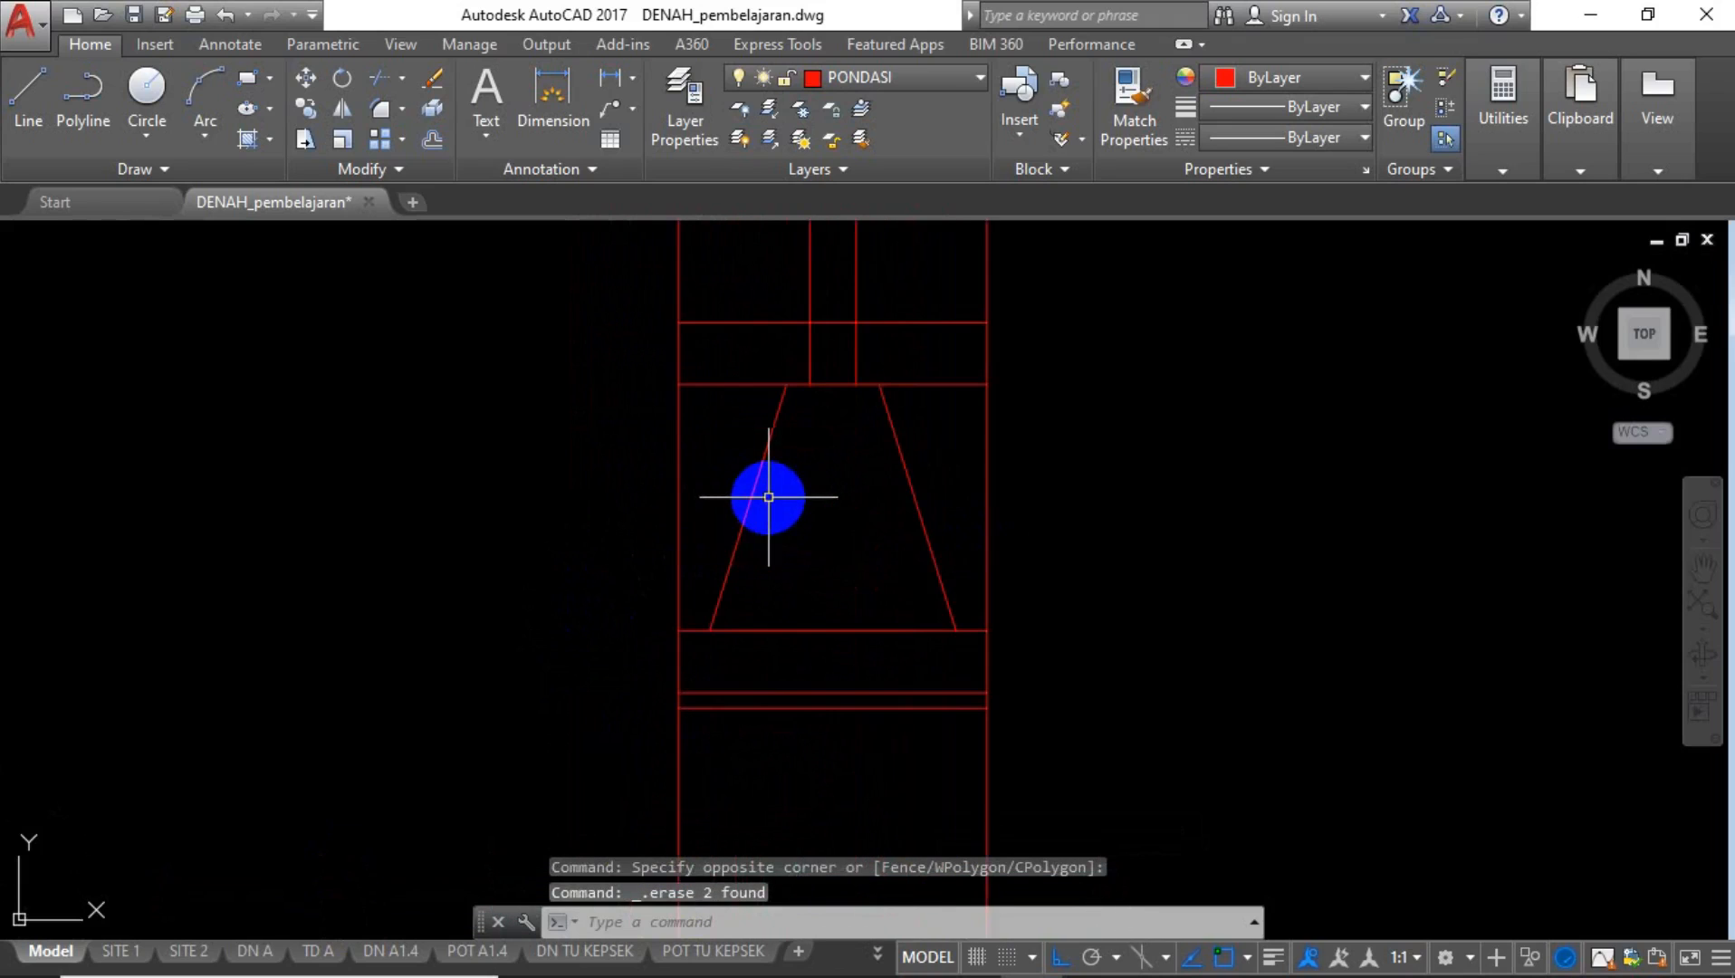
pyautogui.write('tr')
pyautogui.press('Return')
pyautogui.press('Return')
pyautogui.scroll(-6, 761, 534)
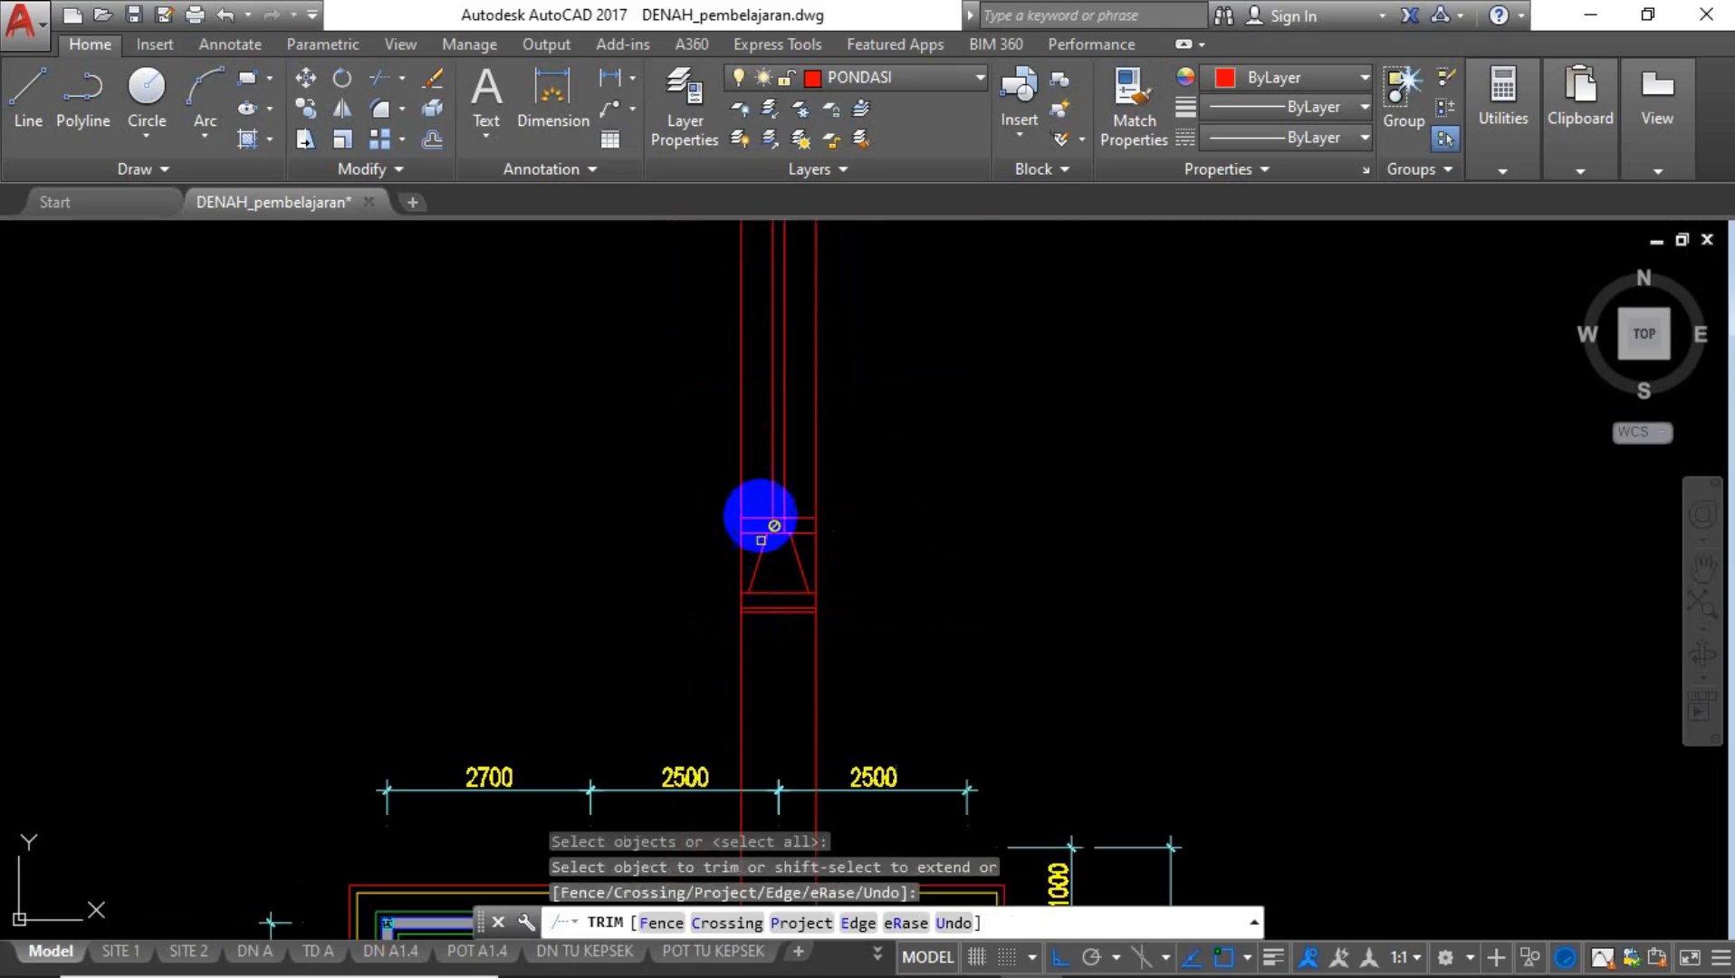
pyautogui.click(760, 465)
pyautogui.click(710, 486)
pyautogui.click(832, 468)
pyautogui.click(813, 480)
# Trim the outer verticals between the two uppermost horizontals and the fourth horizontal's ends beyond the masonry's upper corners.
pyautogui.click(778, 548)
pyautogui.scroll(8, 811, 515)
pyautogui.click(854, 543)
pyautogui.click(794, 554)
pyautogui.click(464, 580)
pyautogui.click(321, 564)
pyautogui.click(404, 589)
pyautogui.click(403, 660)
pyautogui.click(658, 612)
pyautogui.click(740, 585)
pyautogui.click(729, 645)
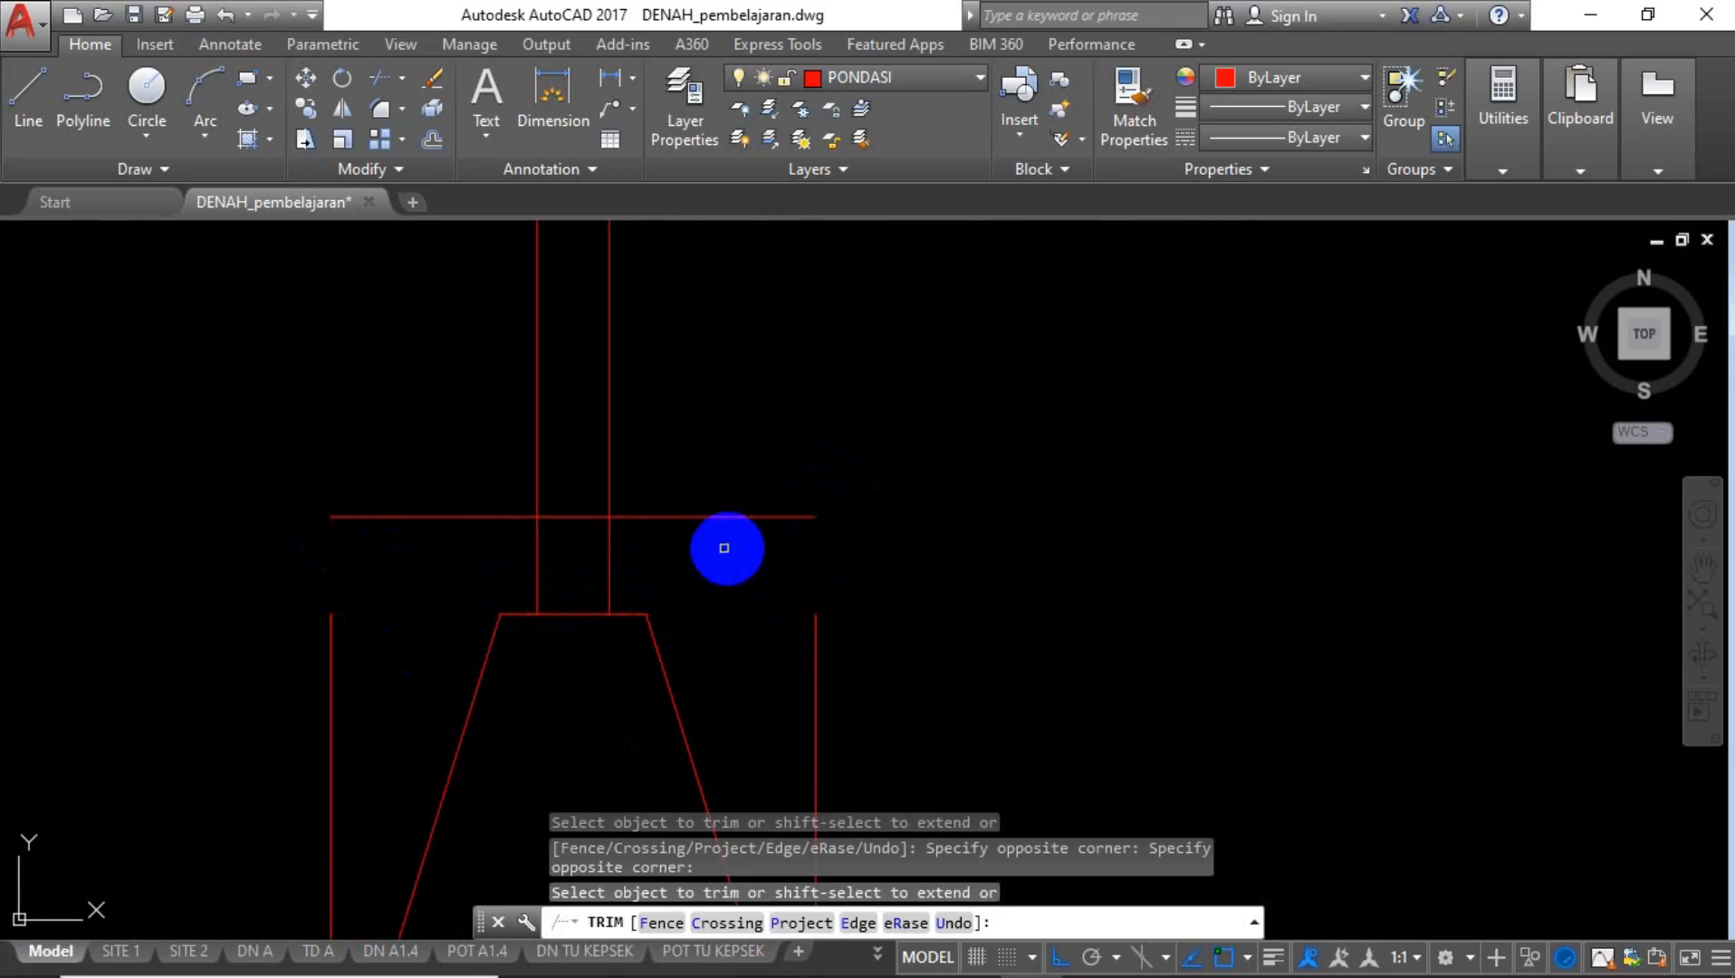
# Trim the uppermost horizontal line on both sides so that only the part between the two central verticals remains.
pyautogui.click(837, 460)
pyautogui.click(747, 549)
pyautogui.click(401, 444)
pyautogui.click(380, 532)
# Trim the outer vertical lines on both sides of the masonry above the third horizontal line.
pyautogui.scroll(-2, 879, 337)
pyautogui.moveTo(779, 628)
pyautogui.mouseDown(button='middle')
pyautogui.moveTo(789, 383)
pyautogui.moveTo(721, 372)
pyautogui.mouseUp(button='middle')
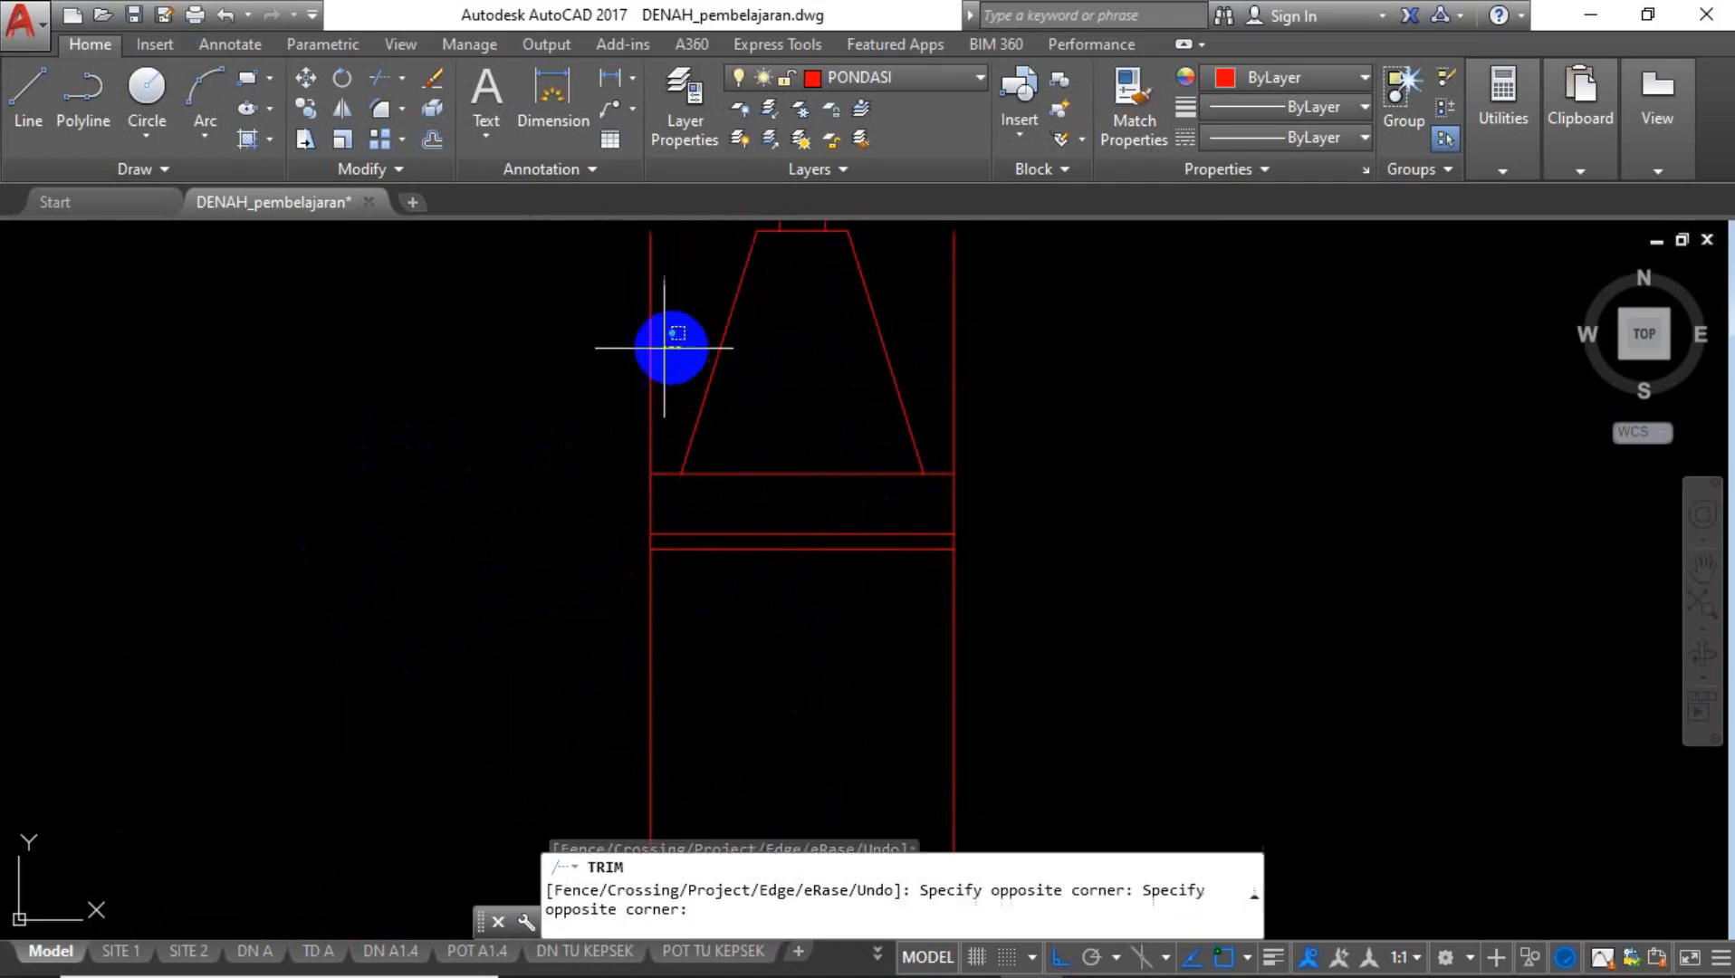
pyautogui.click(1033, 377)
pyautogui.click(915, 412)
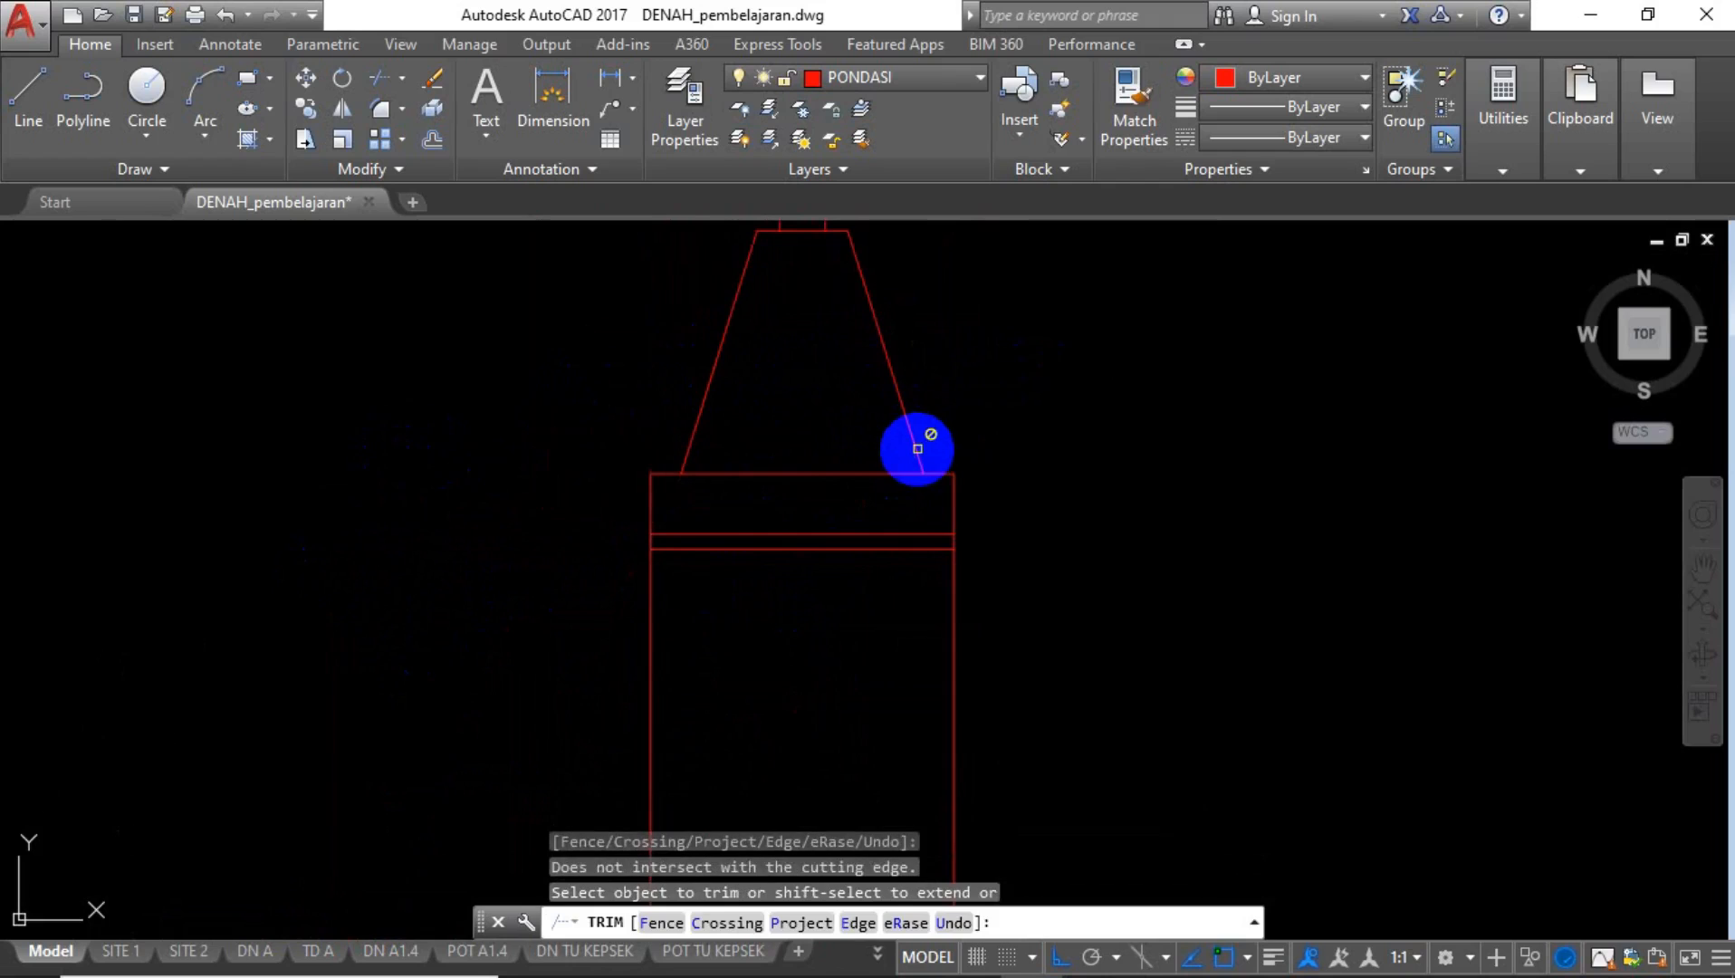
pyautogui.press('Escape')
# Trim the two outer vertical lines below the lowest horizontal line, using that line as the cutting edge.
pyautogui.write('tr')
pyautogui.press('Return')
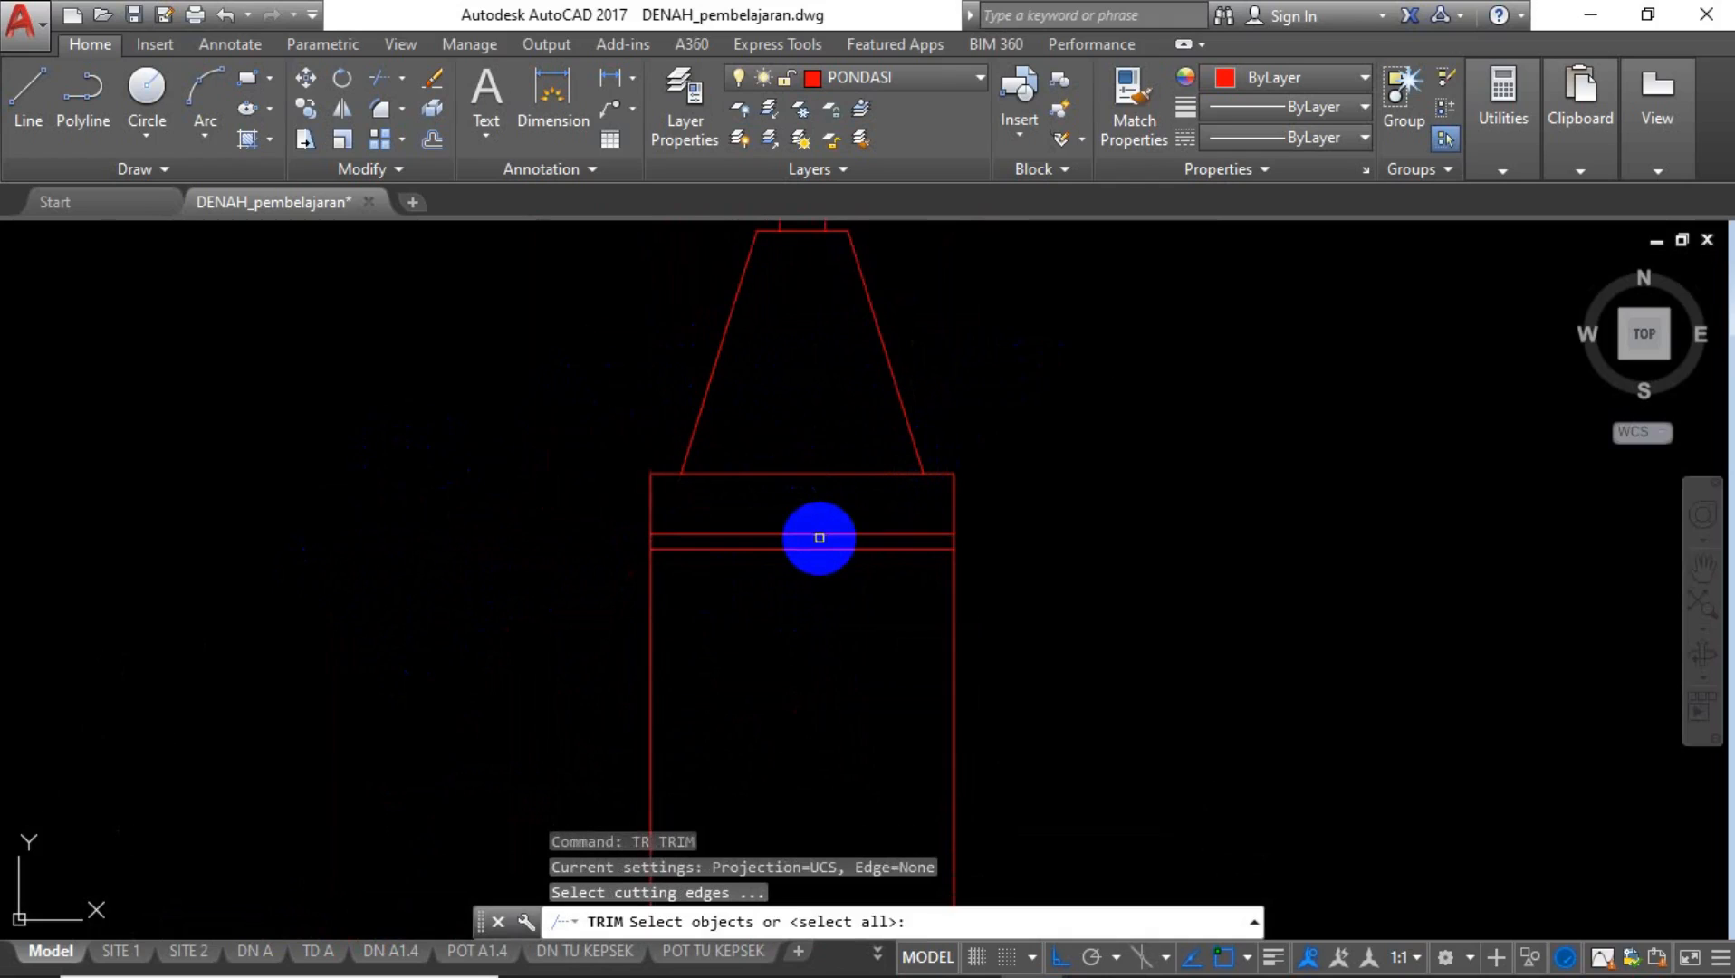
pyautogui.click(822, 542)
pyautogui.press('Return')
pyautogui.click(1041, 602)
pyautogui.click(579, 662)
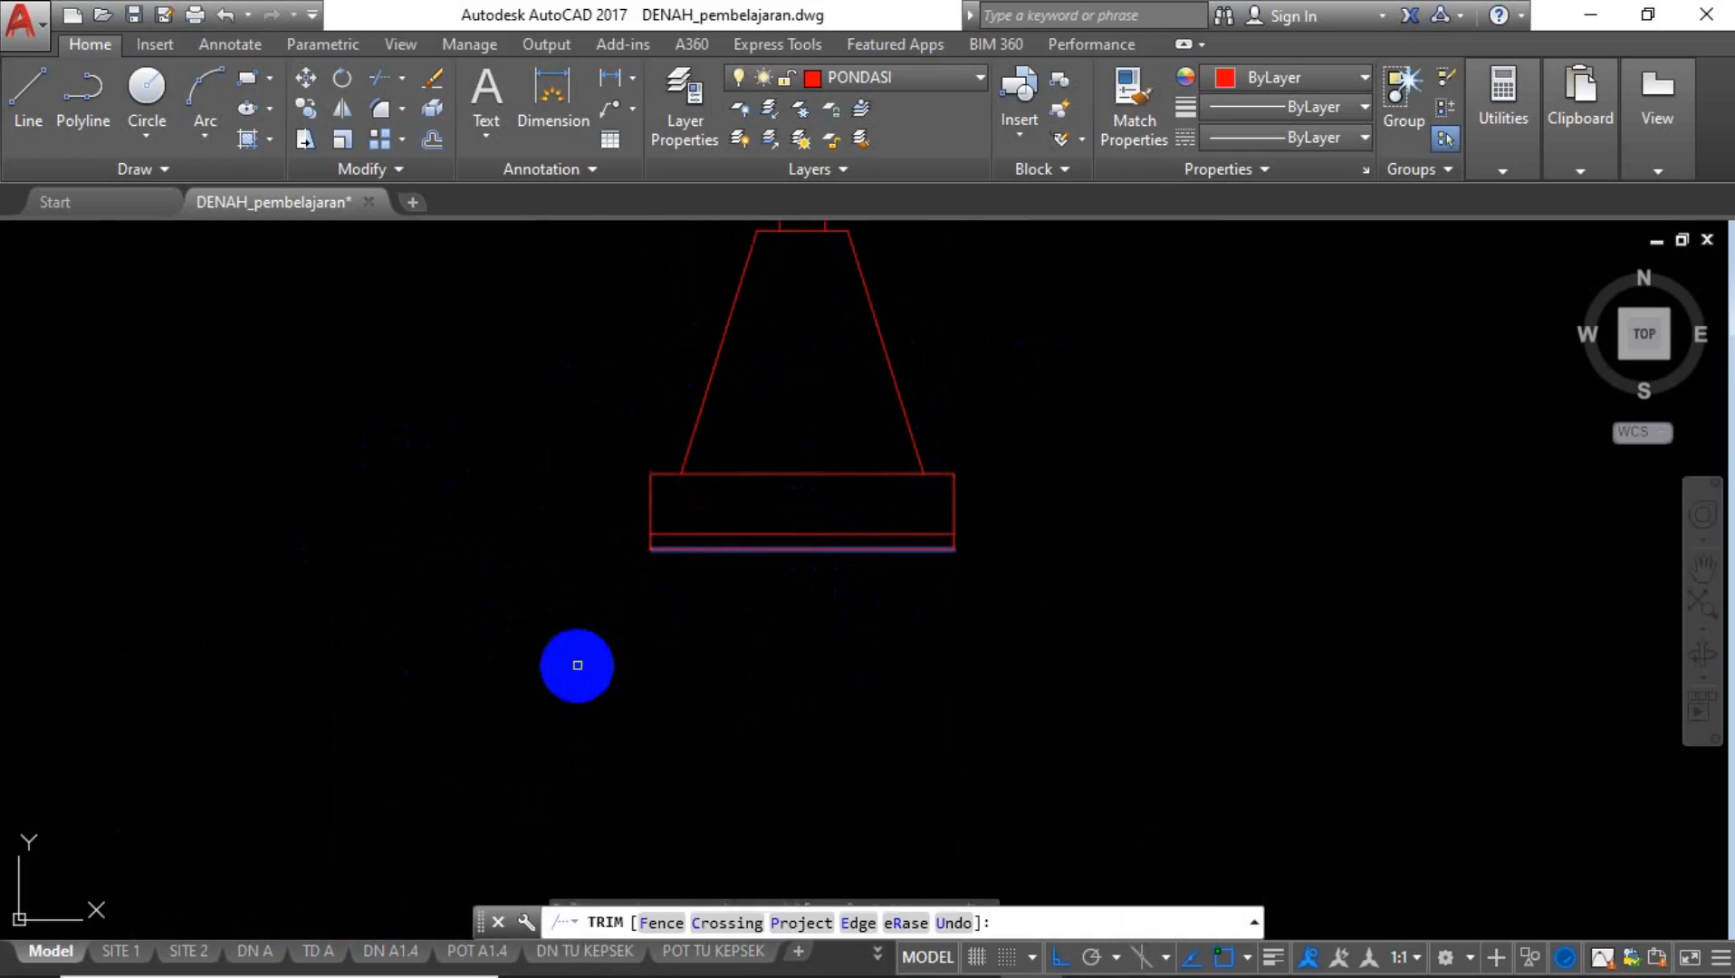
pyautogui.press('Escape')
# Examine the trimmed foundation outline from the base layers up to the sloof.
pyautogui.scroll(-5, 879, 500)
pyautogui.scroll(1, 883, 457)
pyautogui.scroll(8, 869, 478)
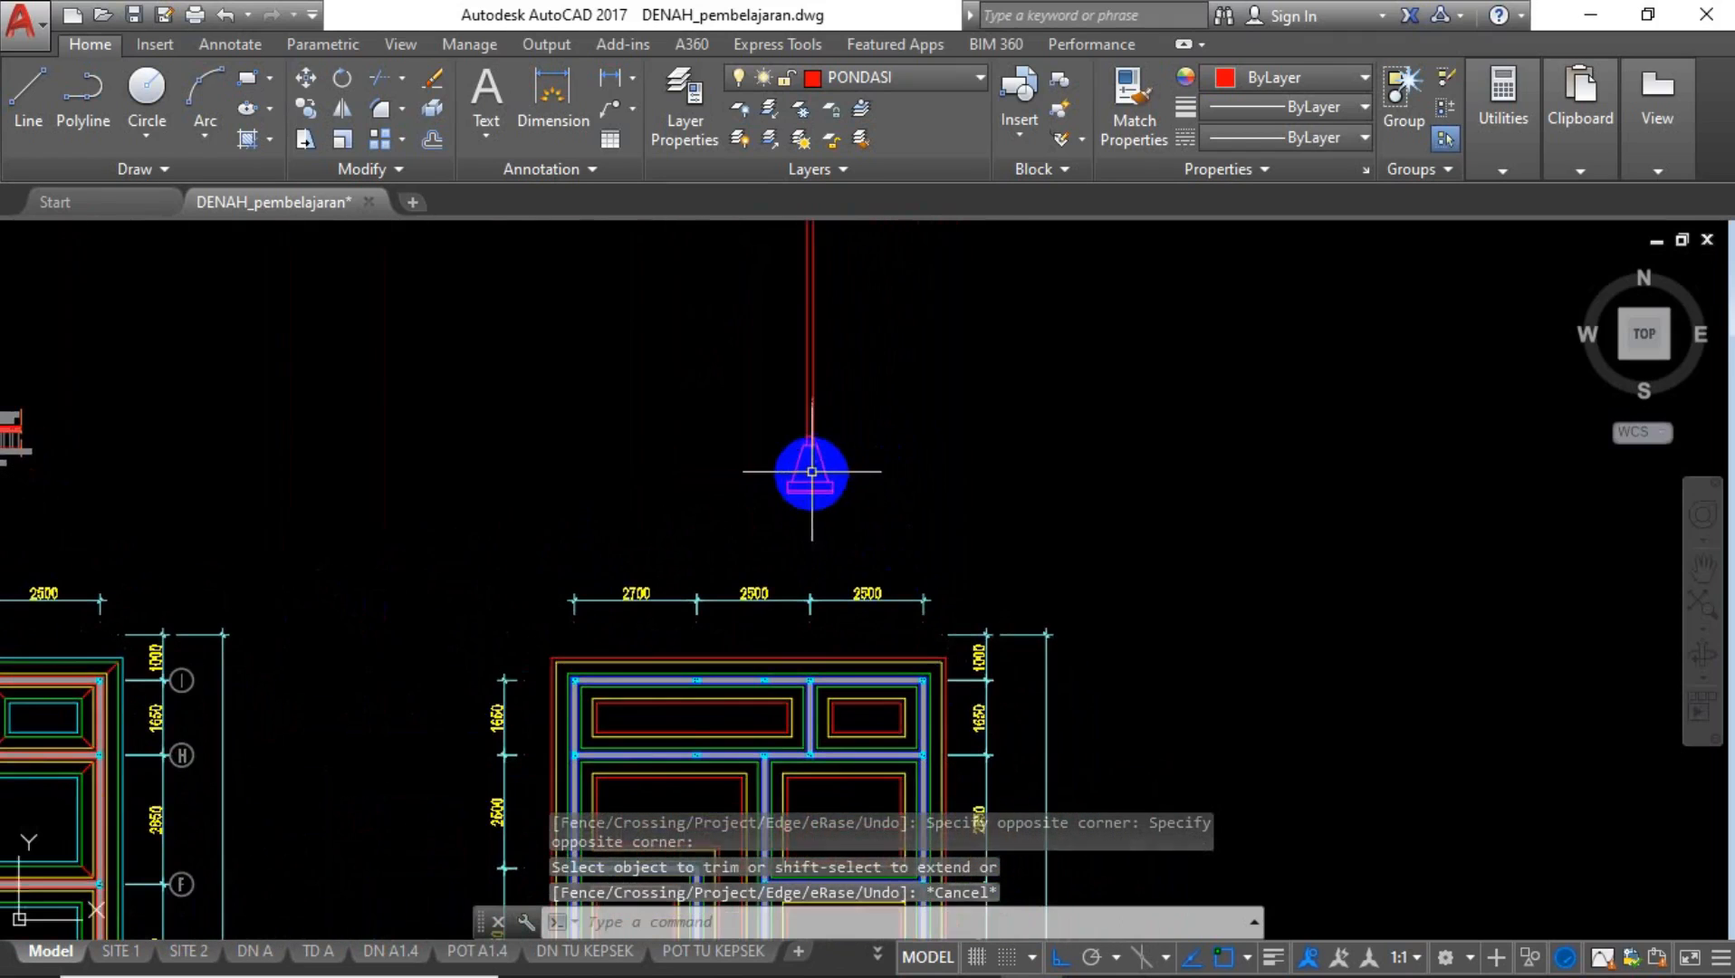
pyautogui.scroll(-4, 804, 517)
pyautogui.moveTo(799, 531); pyautogui.dragTo(789, 594, button='middle')
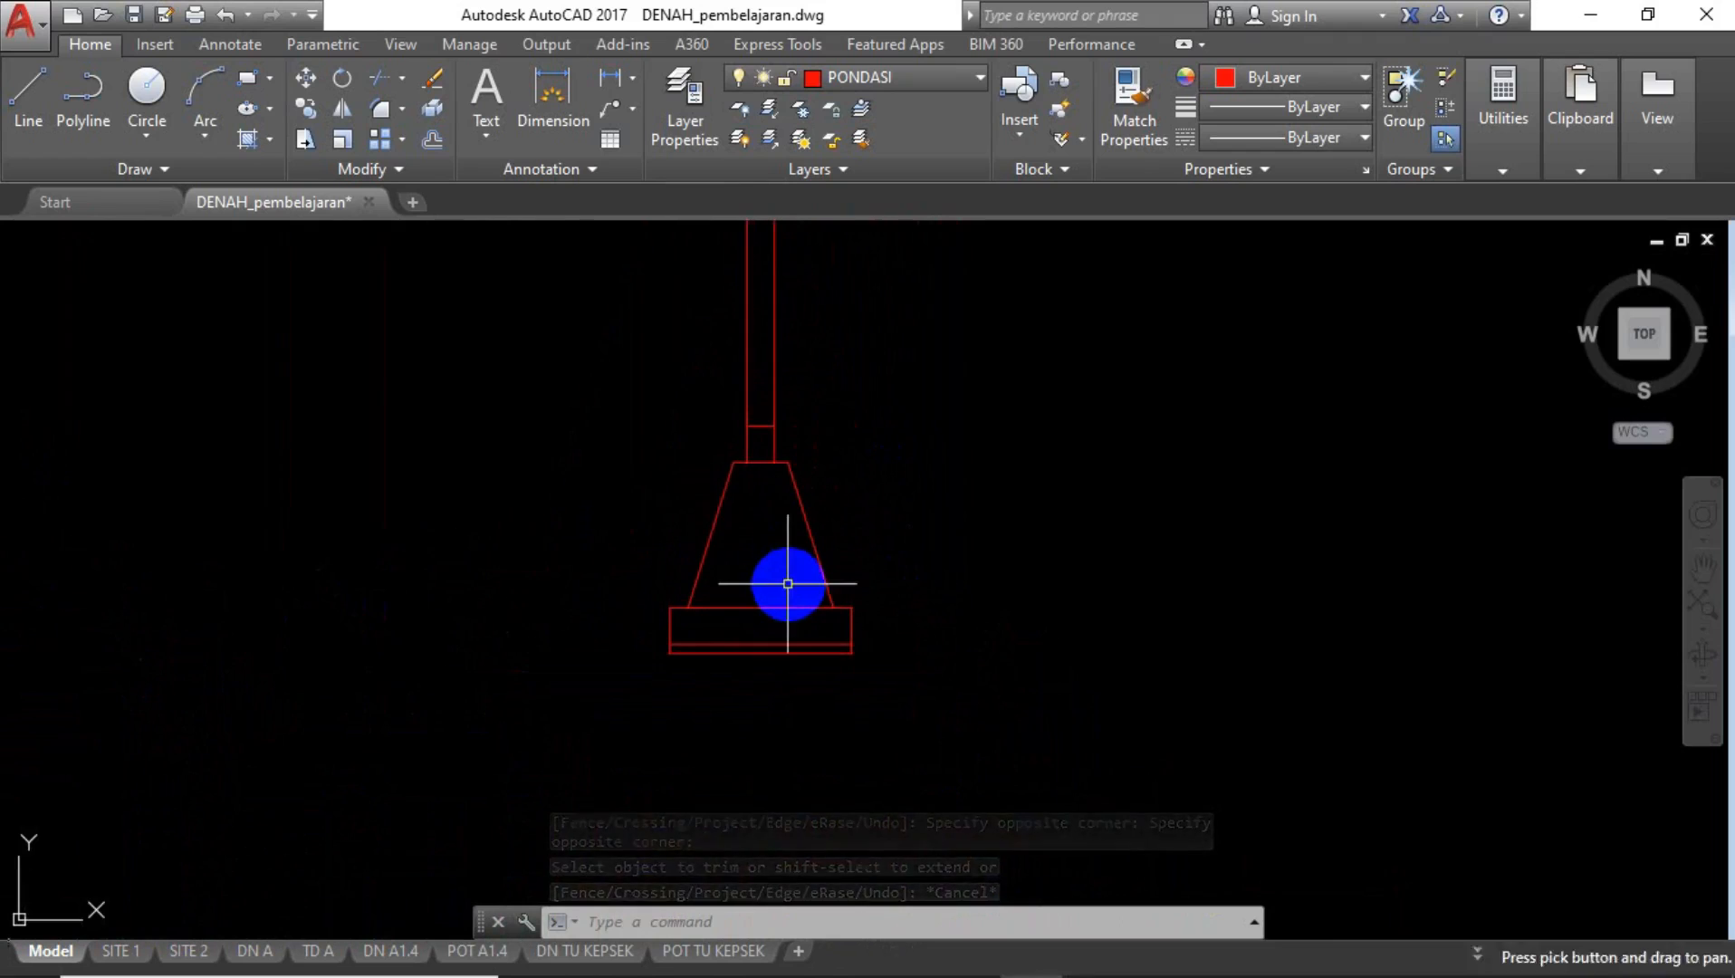
pyautogui.scroll(2, 742, 501)
pyautogui.moveTo(736, 468); pyautogui.dragTo(743, 542, button='middle')
pyautogui.scroll(-2, 743, 542)
pyautogui.scroll(4, 770, 662)
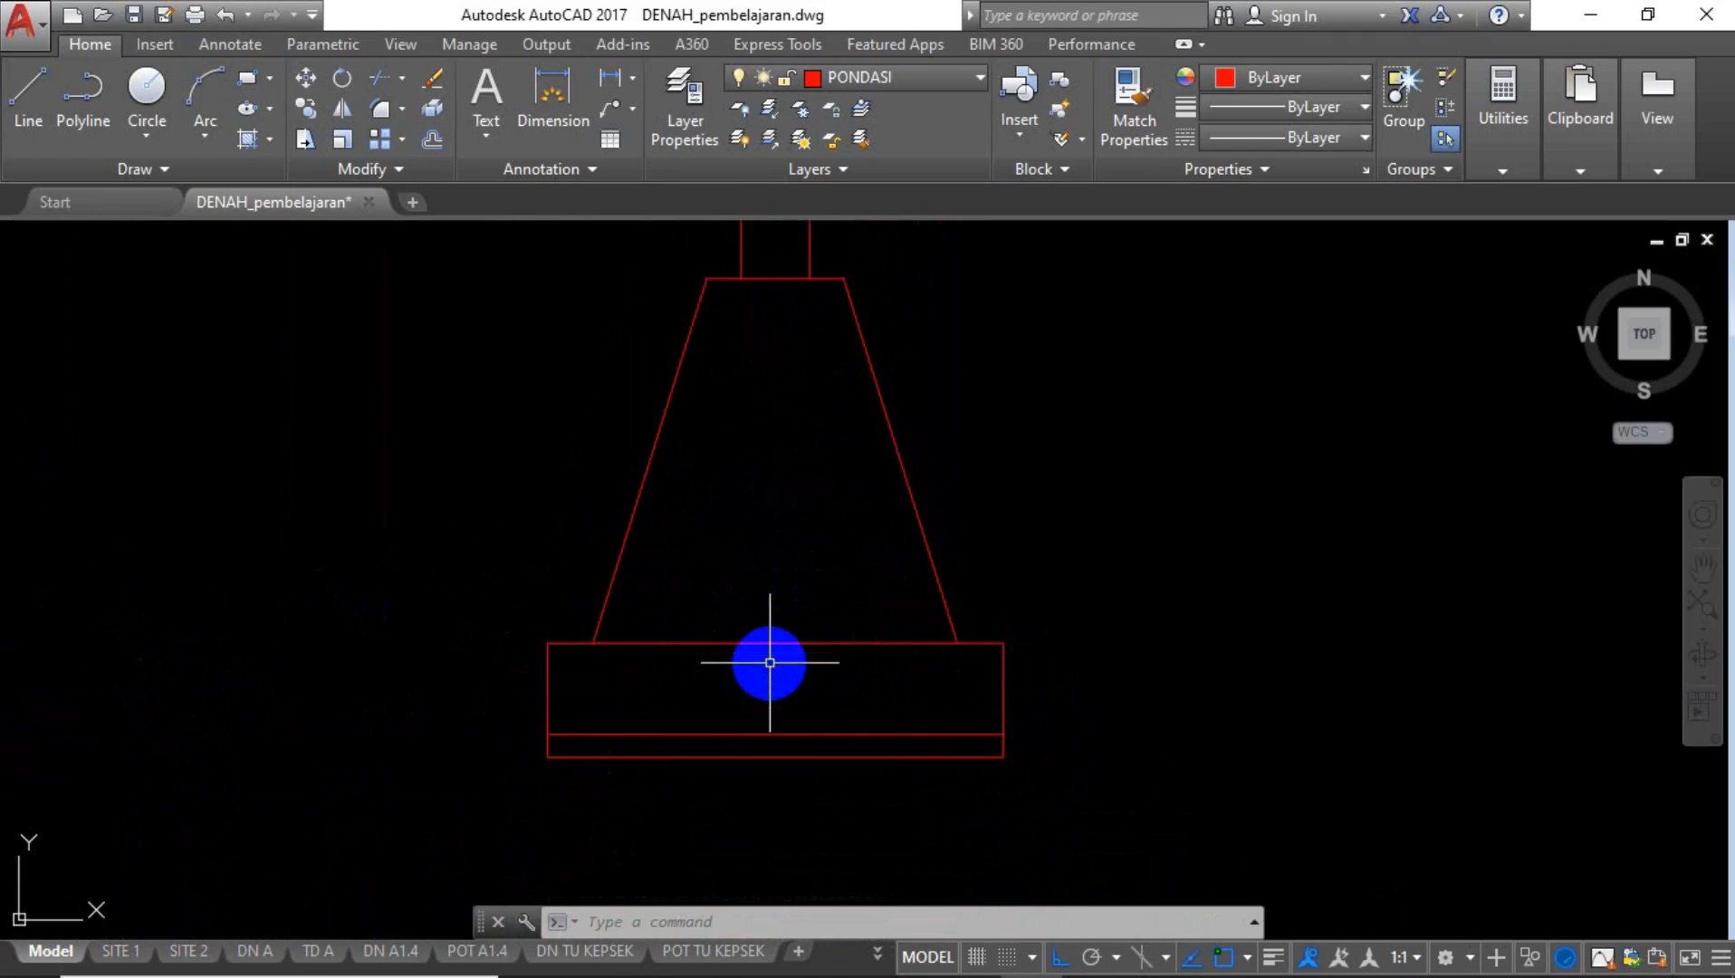
# Compare the new foundation outline with the DETAIL PONDASI POT 01 reference, especially its sloped trench sides.
pyautogui.scroll(-2, 769, 604)
pyautogui.scroll(-10, 1015, 581)
pyautogui.scroll(8, 137, 566)
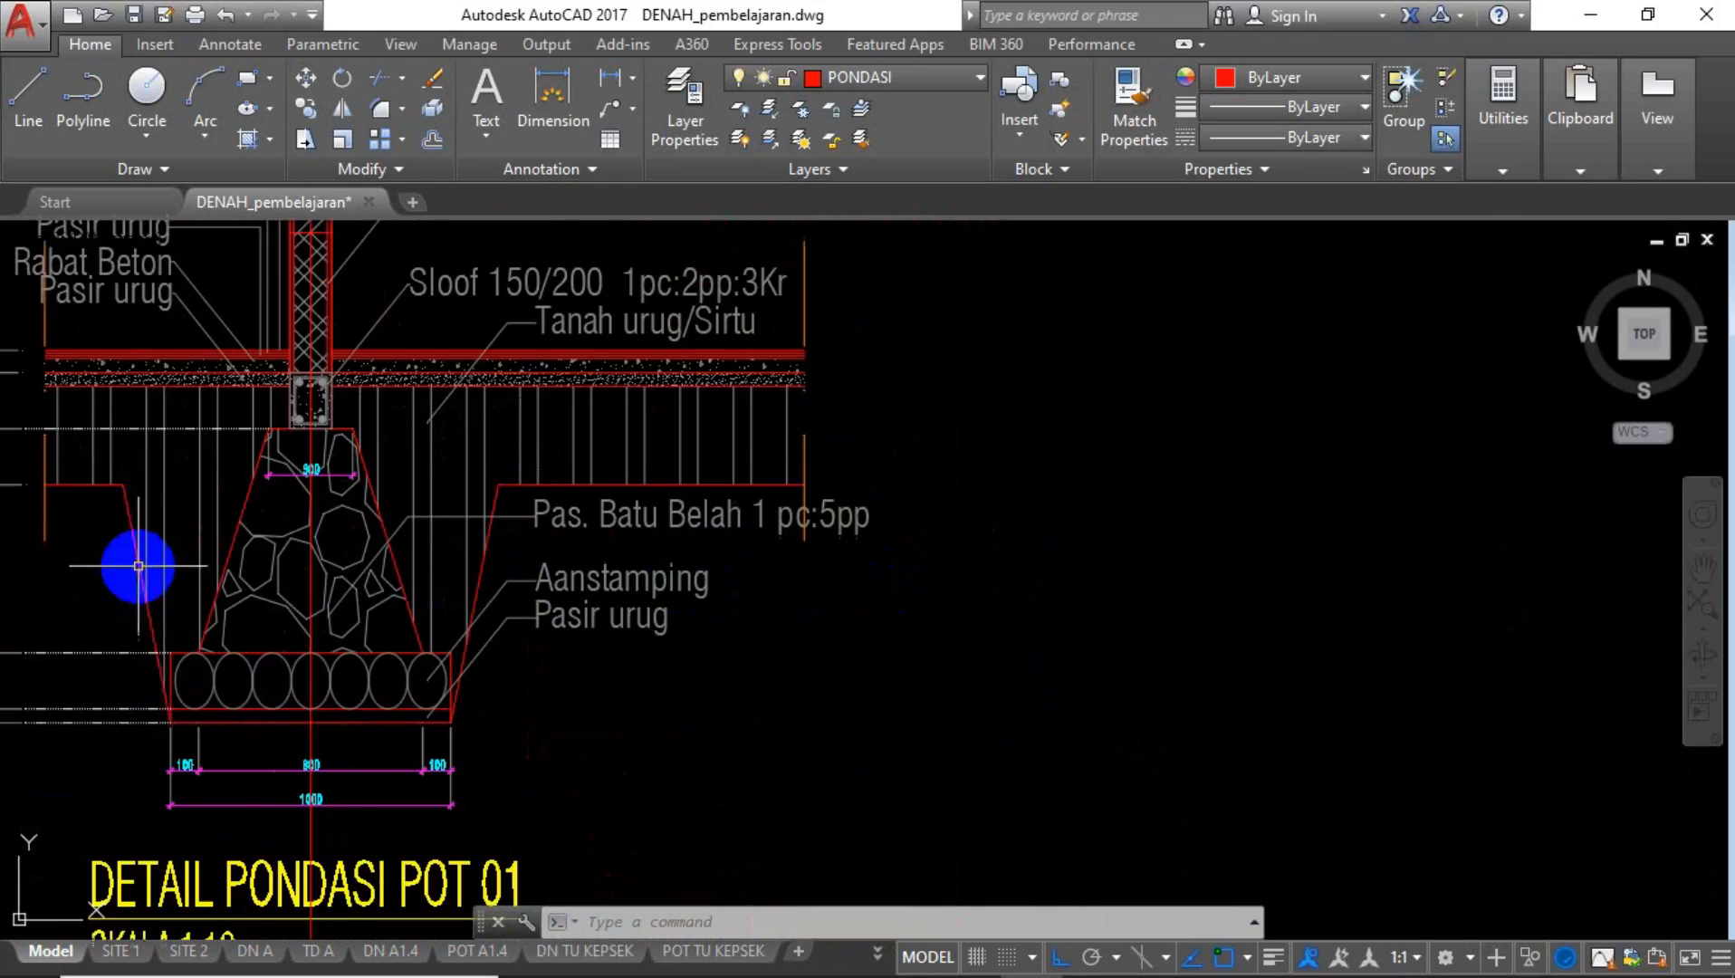
pyautogui.scroll(-6, 143, 560)
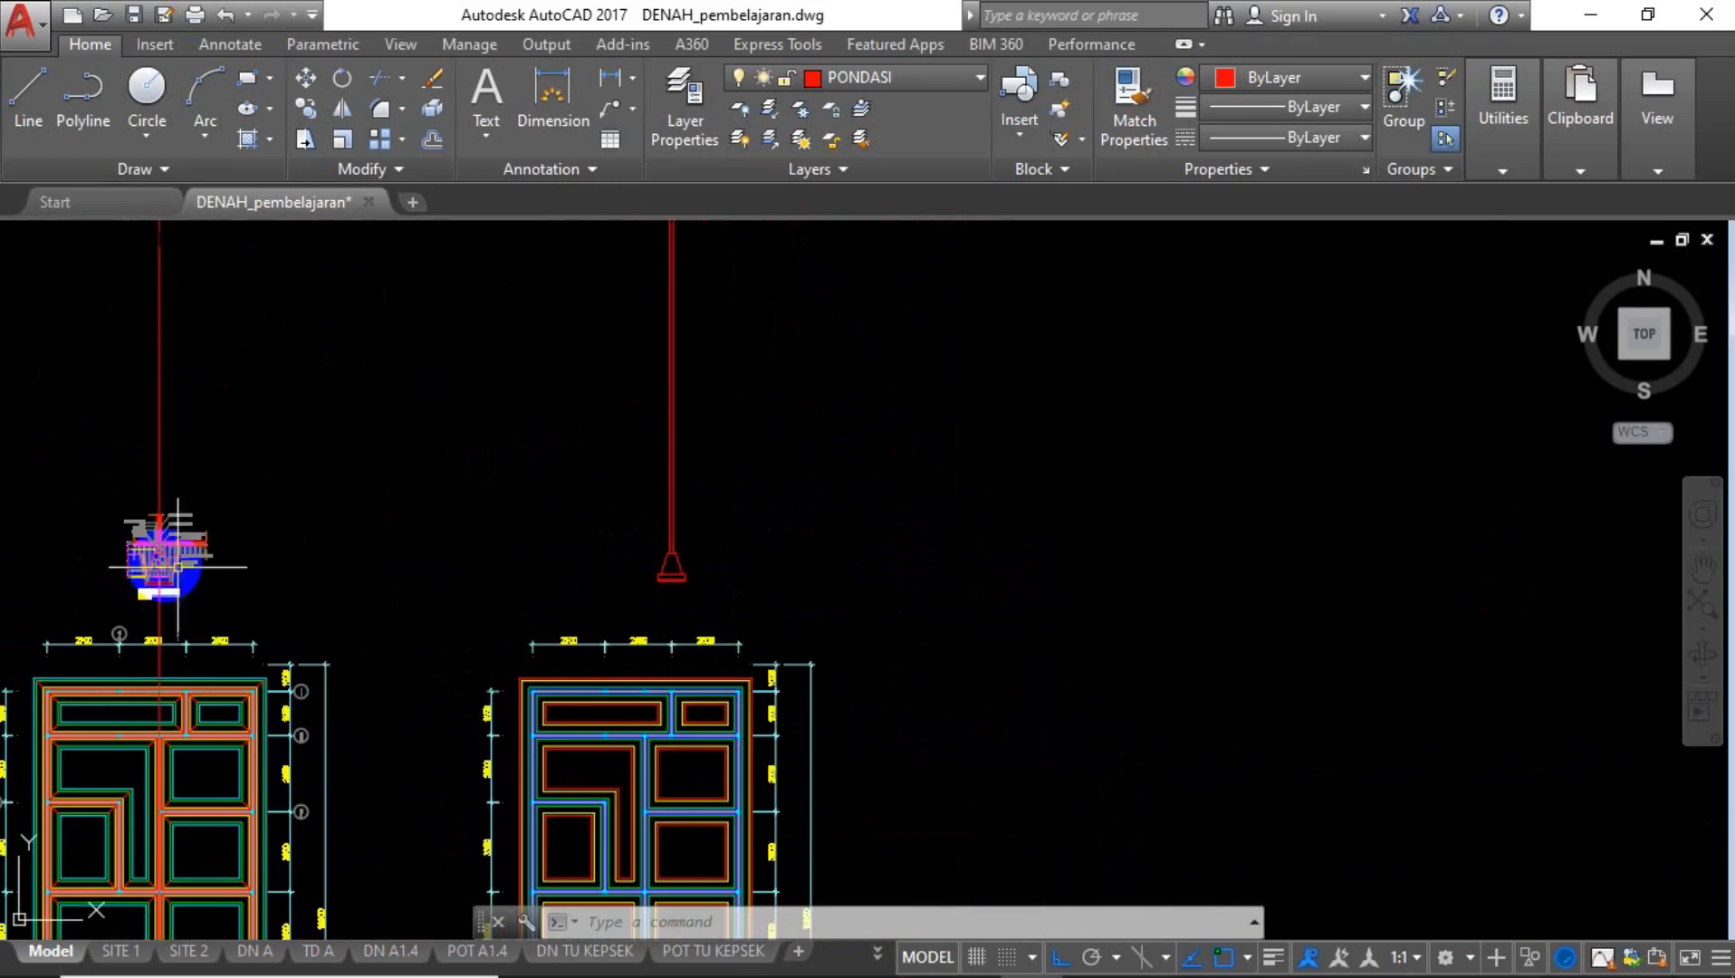
pyautogui.scroll(9, 659, 568)
pyautogui.moveTo(659, 568)
pyautogui.mouseDown(button='middle')
pyautogui.moveTo(619, 677)
pyautogui.moveTo(689, 666)
pyautogui.mouseUp(button='middle')
pyautogui.scroll(4, 752, 649)
pyautogui.scroll(-8, 774, 627)
pyautogui.scroll(-6, 775, 628)
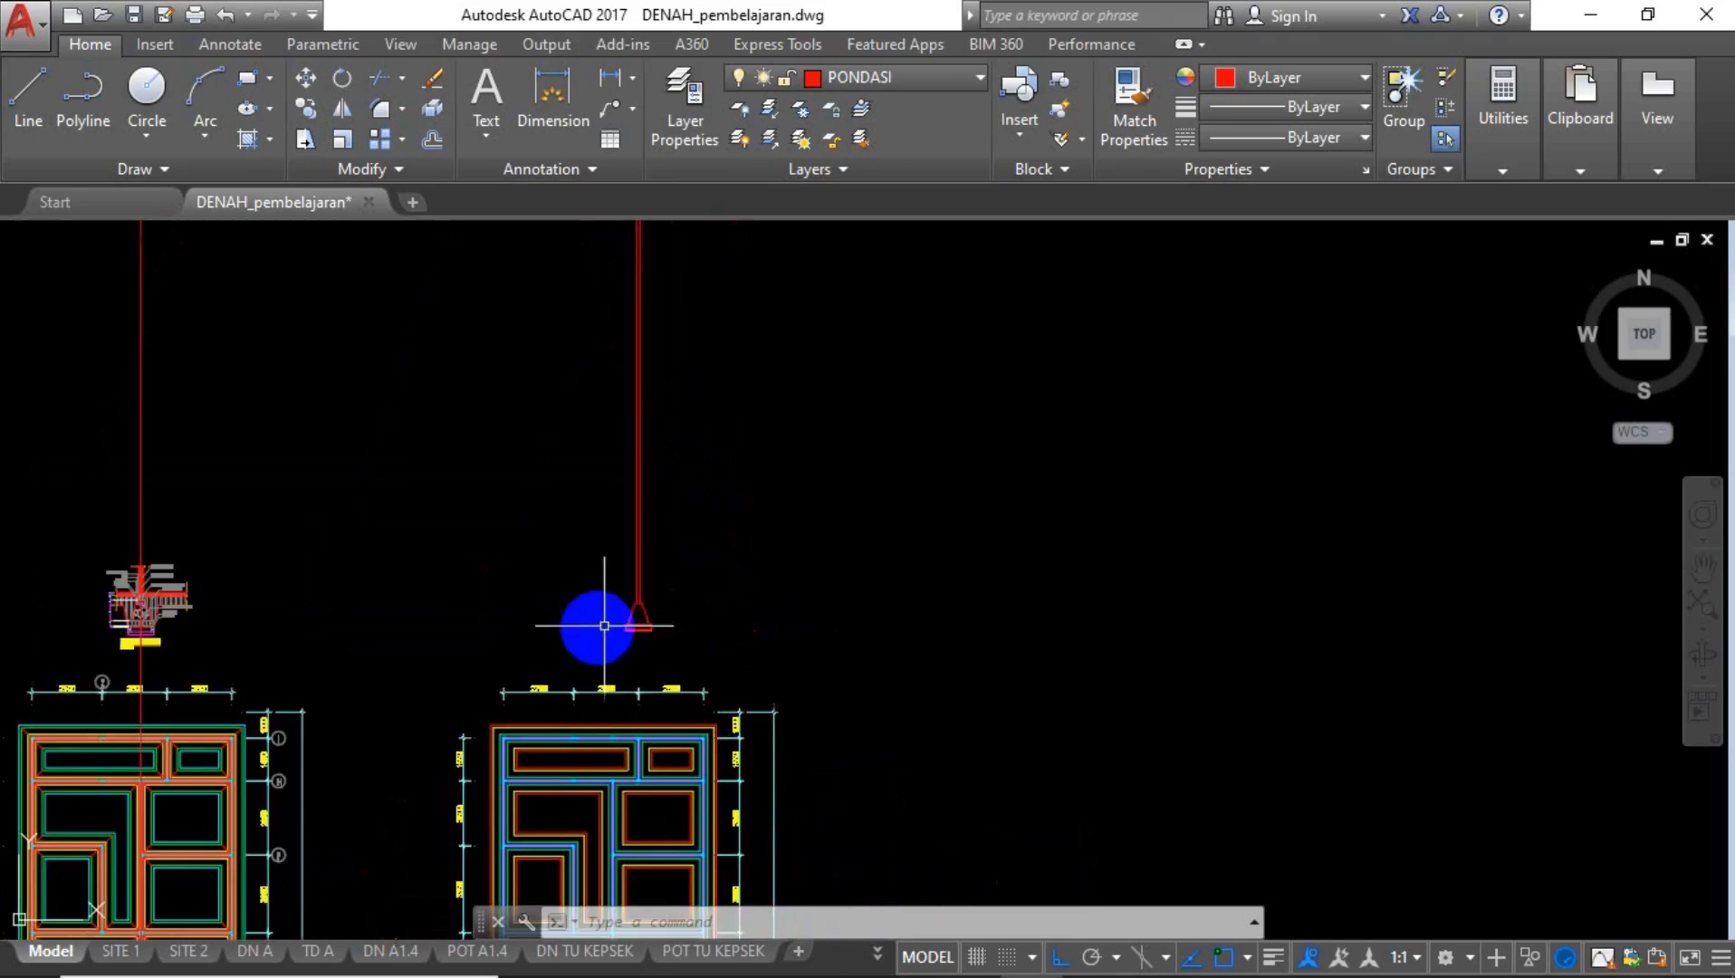
pyautogui.moveTo(600, 627); pyautogui.dragTo(871, 560, button='middle')
pyautogui.scroll(6, 414, 556)
pyautogui.moveTo(238, 593)
pyautogui.mouseDown(button='middle')
pyautogui.moveTo(410, 569)
pyautogui.moveTo(209, 556)
pyautogui.mouseUp(button='middle')
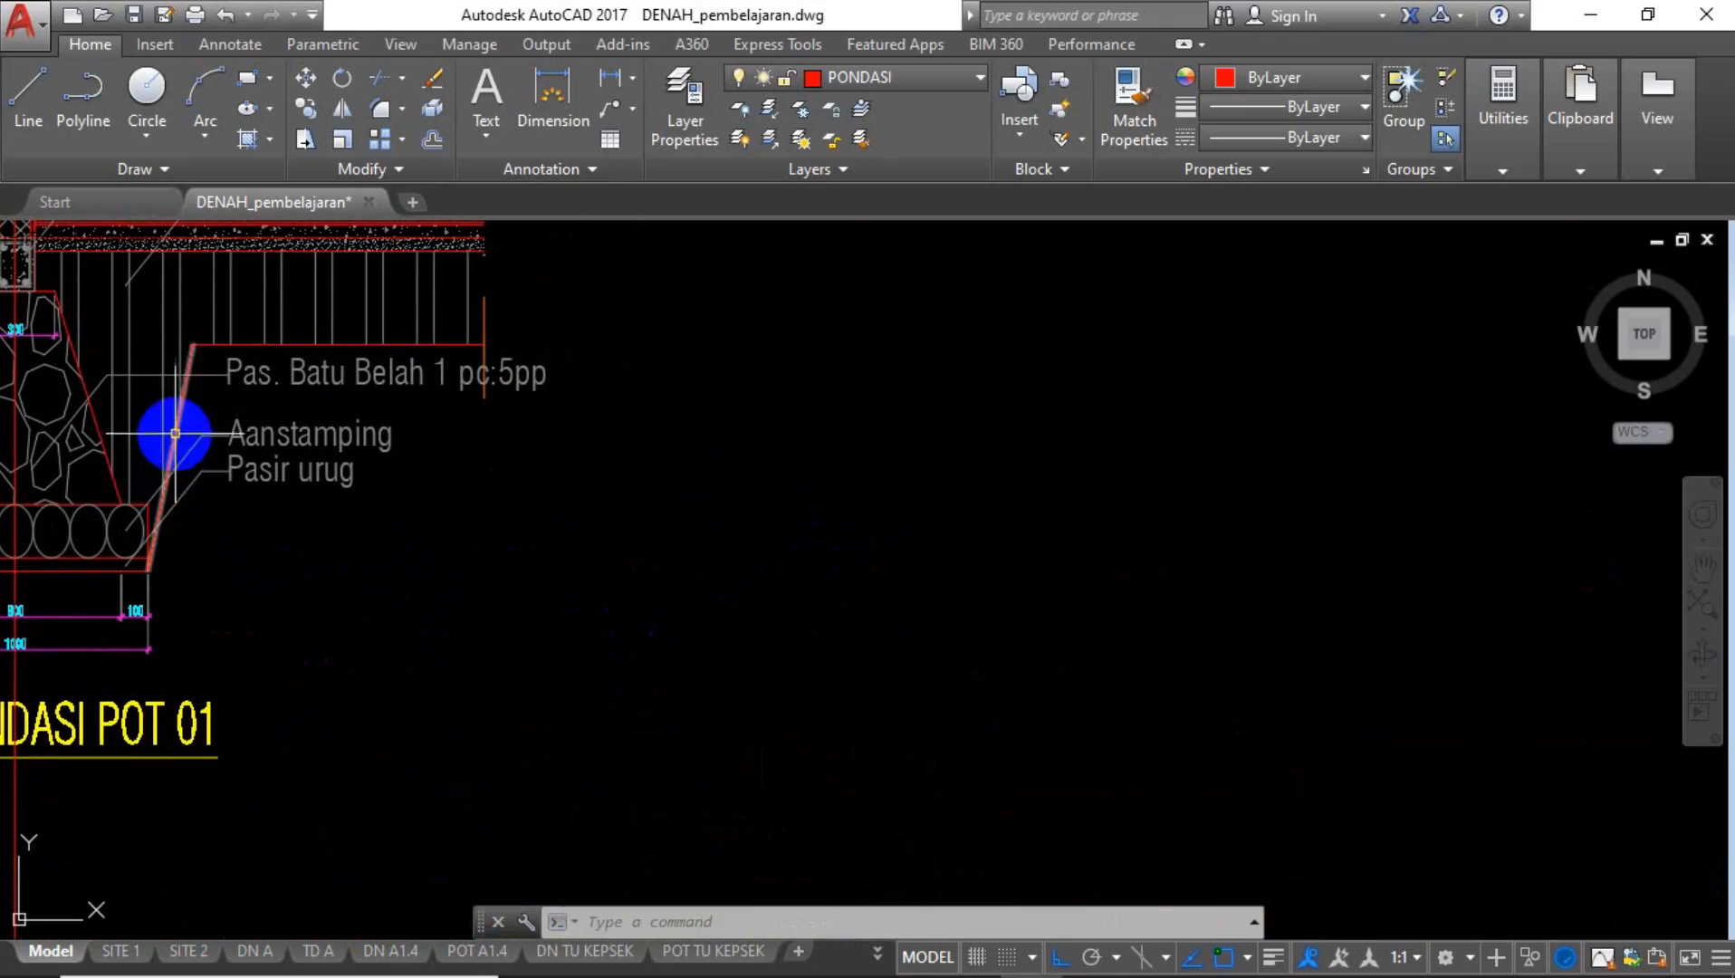
# Draw a line 100 long to the east and 500 long upward, starting just east of the foundation base.
pyautogui.scroll(-5, 116, 495)
pyautogui.scroll(4, 901, 512)
pyautogui.moveTo(902, 512); pyautogui.dragTo(740, 666, button='middle')
pyautogui.scroll(2, 741, 613)
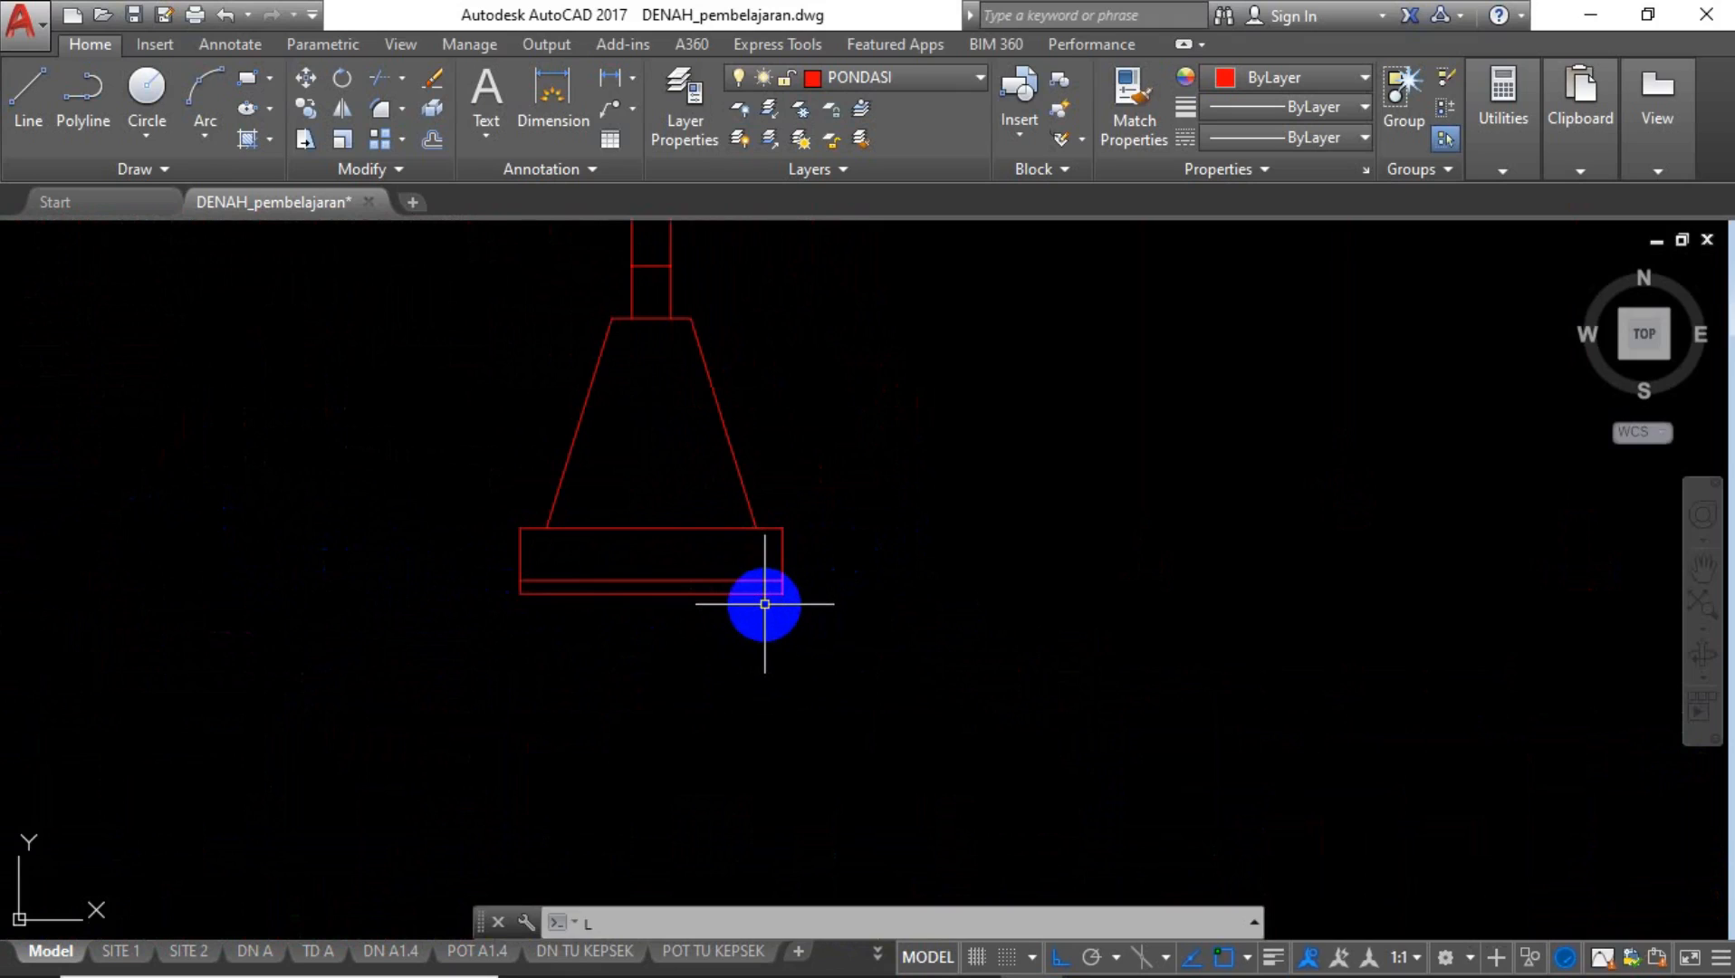
pyautogui.press('Return')
pyautogui.scroll(4, 797, 589)
pyautogui.click(800, 601)
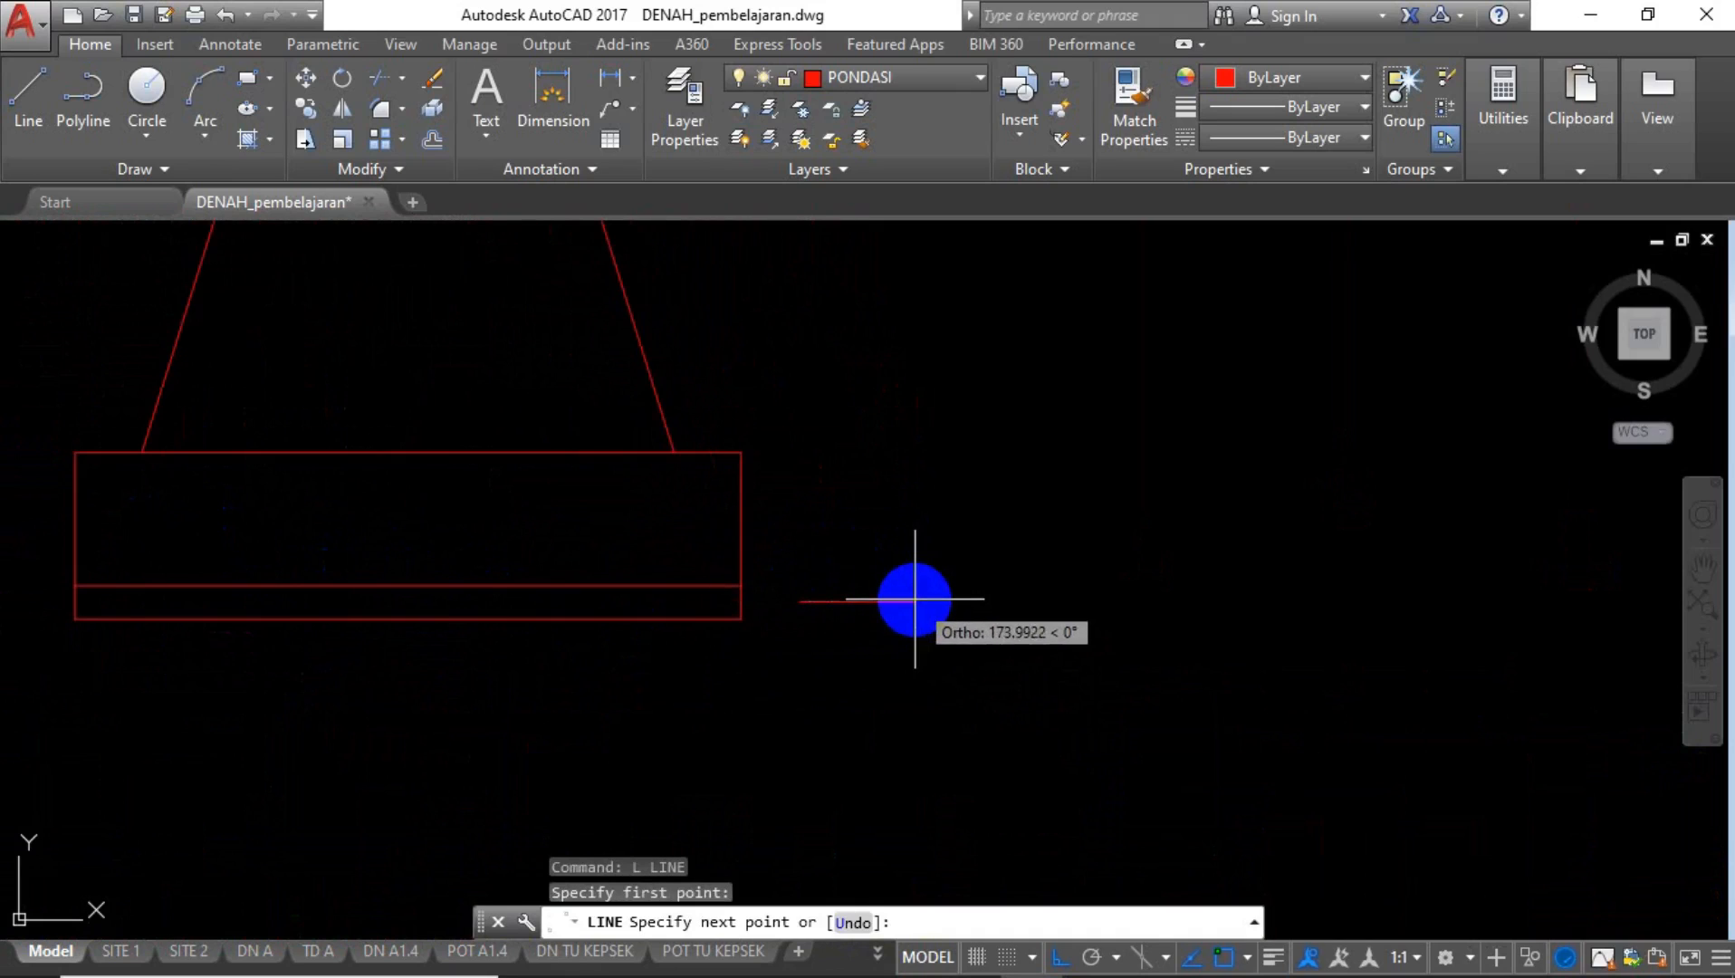
pyautogui.write('100')
pyautogui.press('Return')
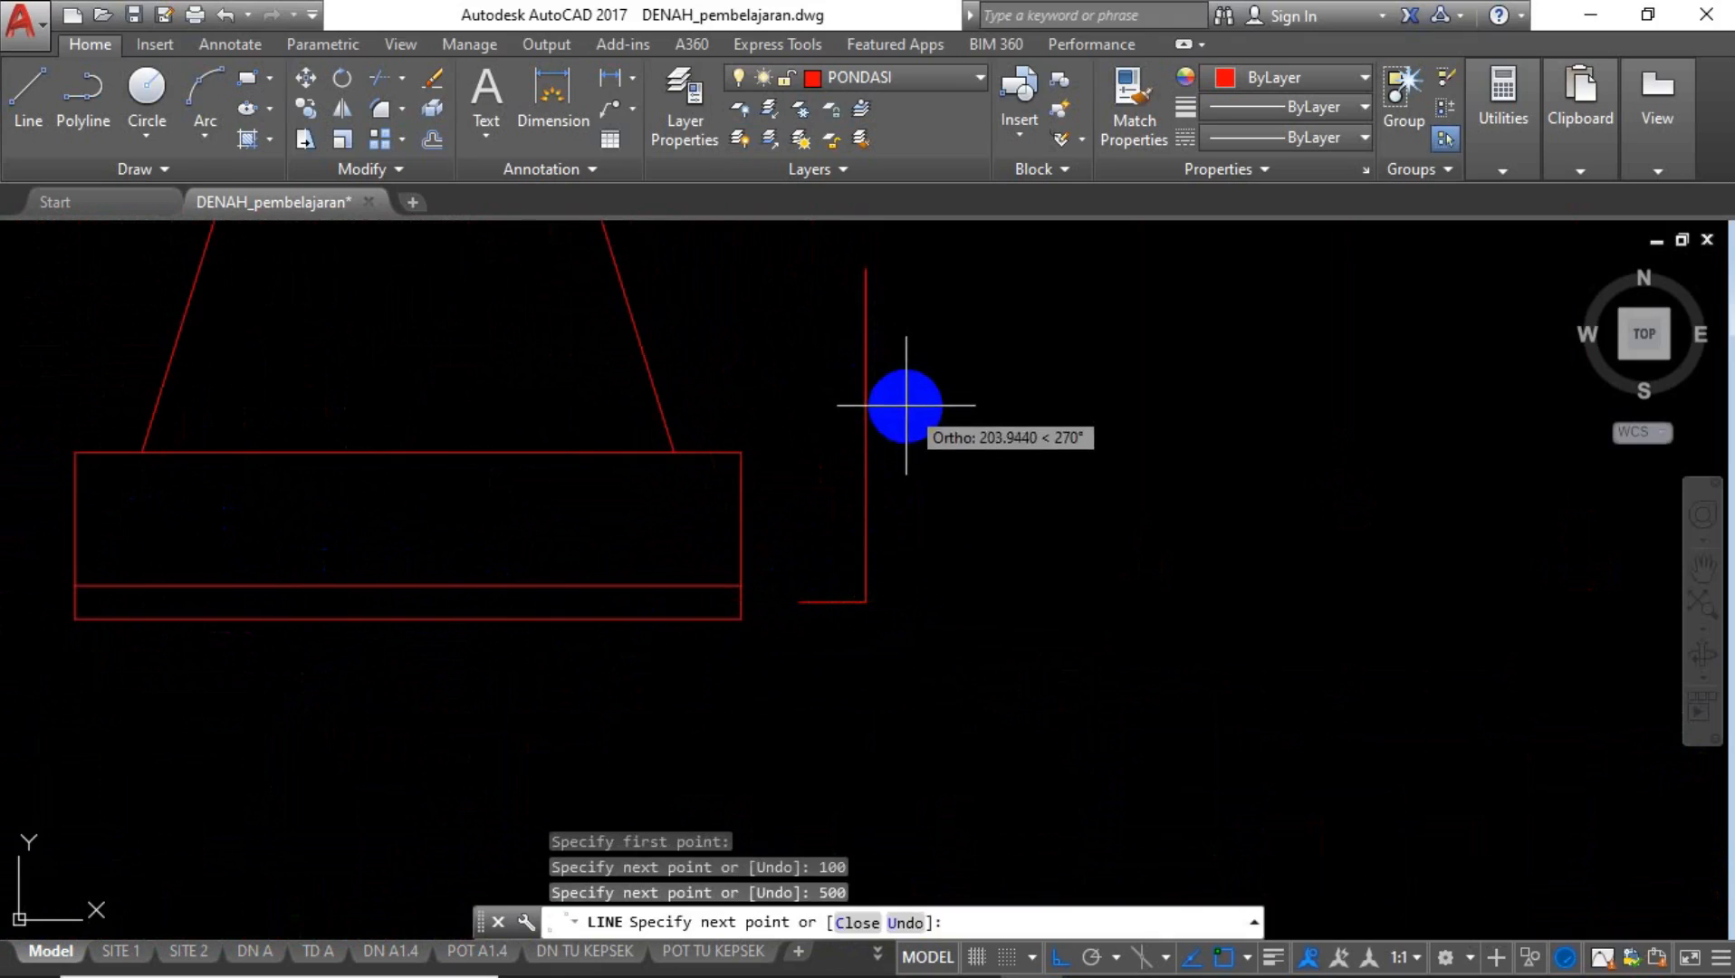
pyautogui.press('Return')
# Draw a slanted line joining the free ends of the 100 and 500 lines, and erase those two lines.
pyautogui.write('L')
pyautogui.press('Return')
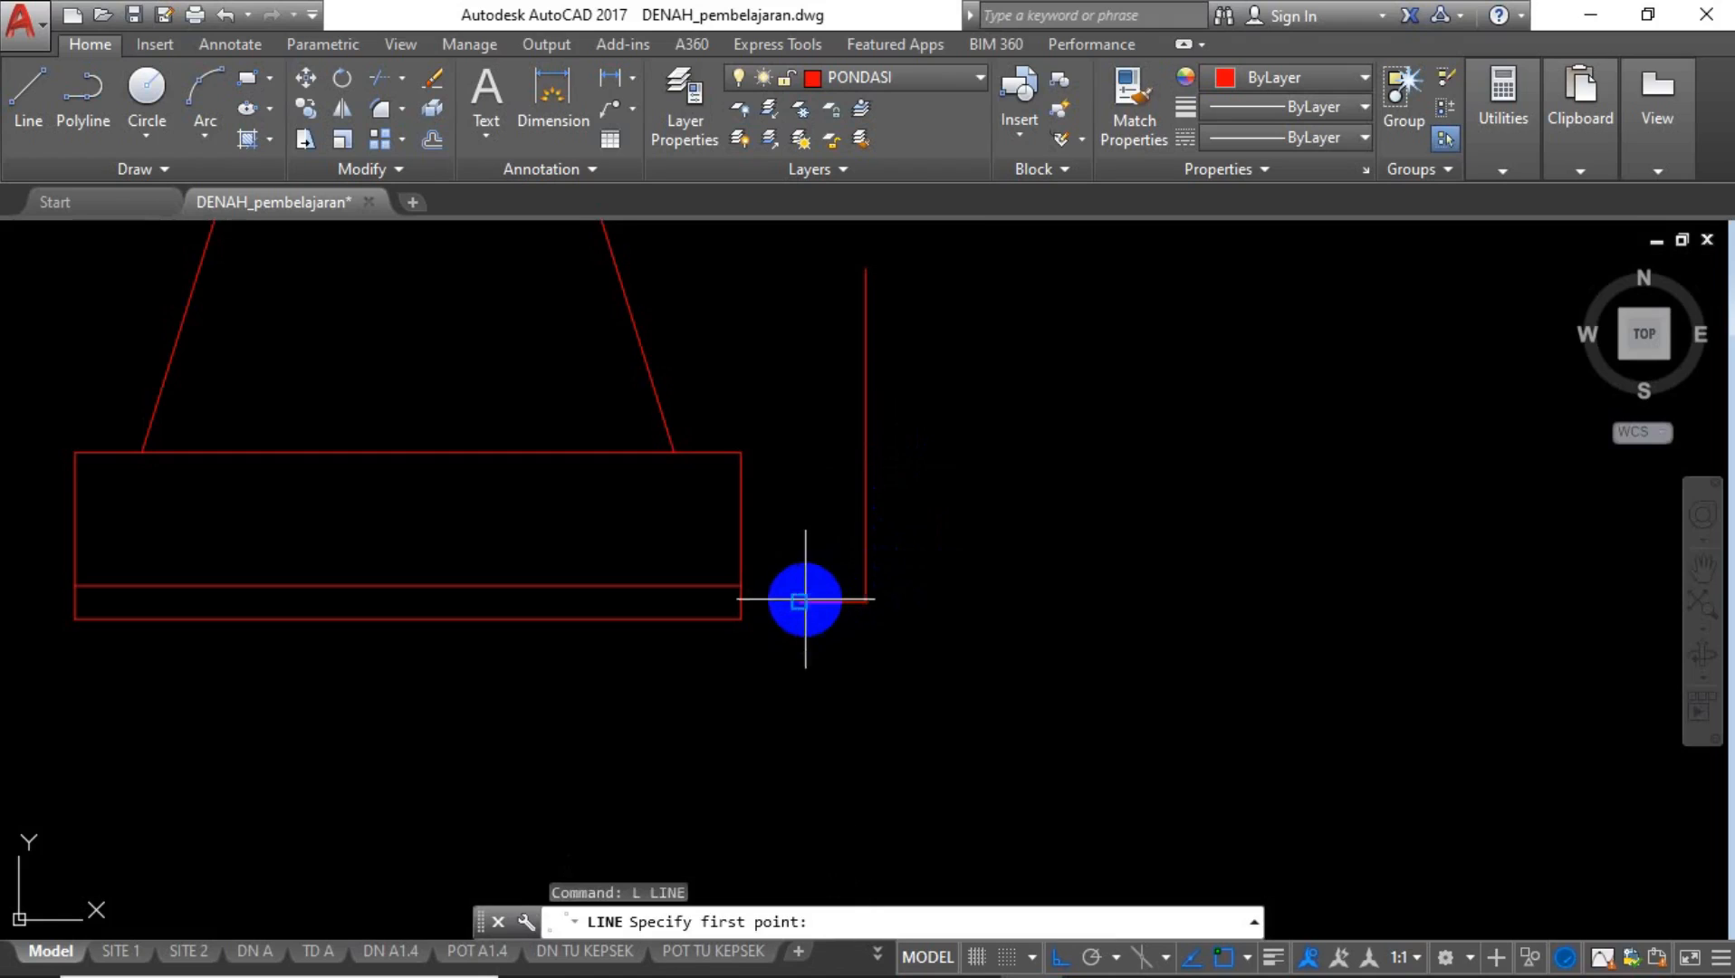
pyautogui.click(882, 276)
pyautogui.press('Return')
pyautogui.click(918, 504)
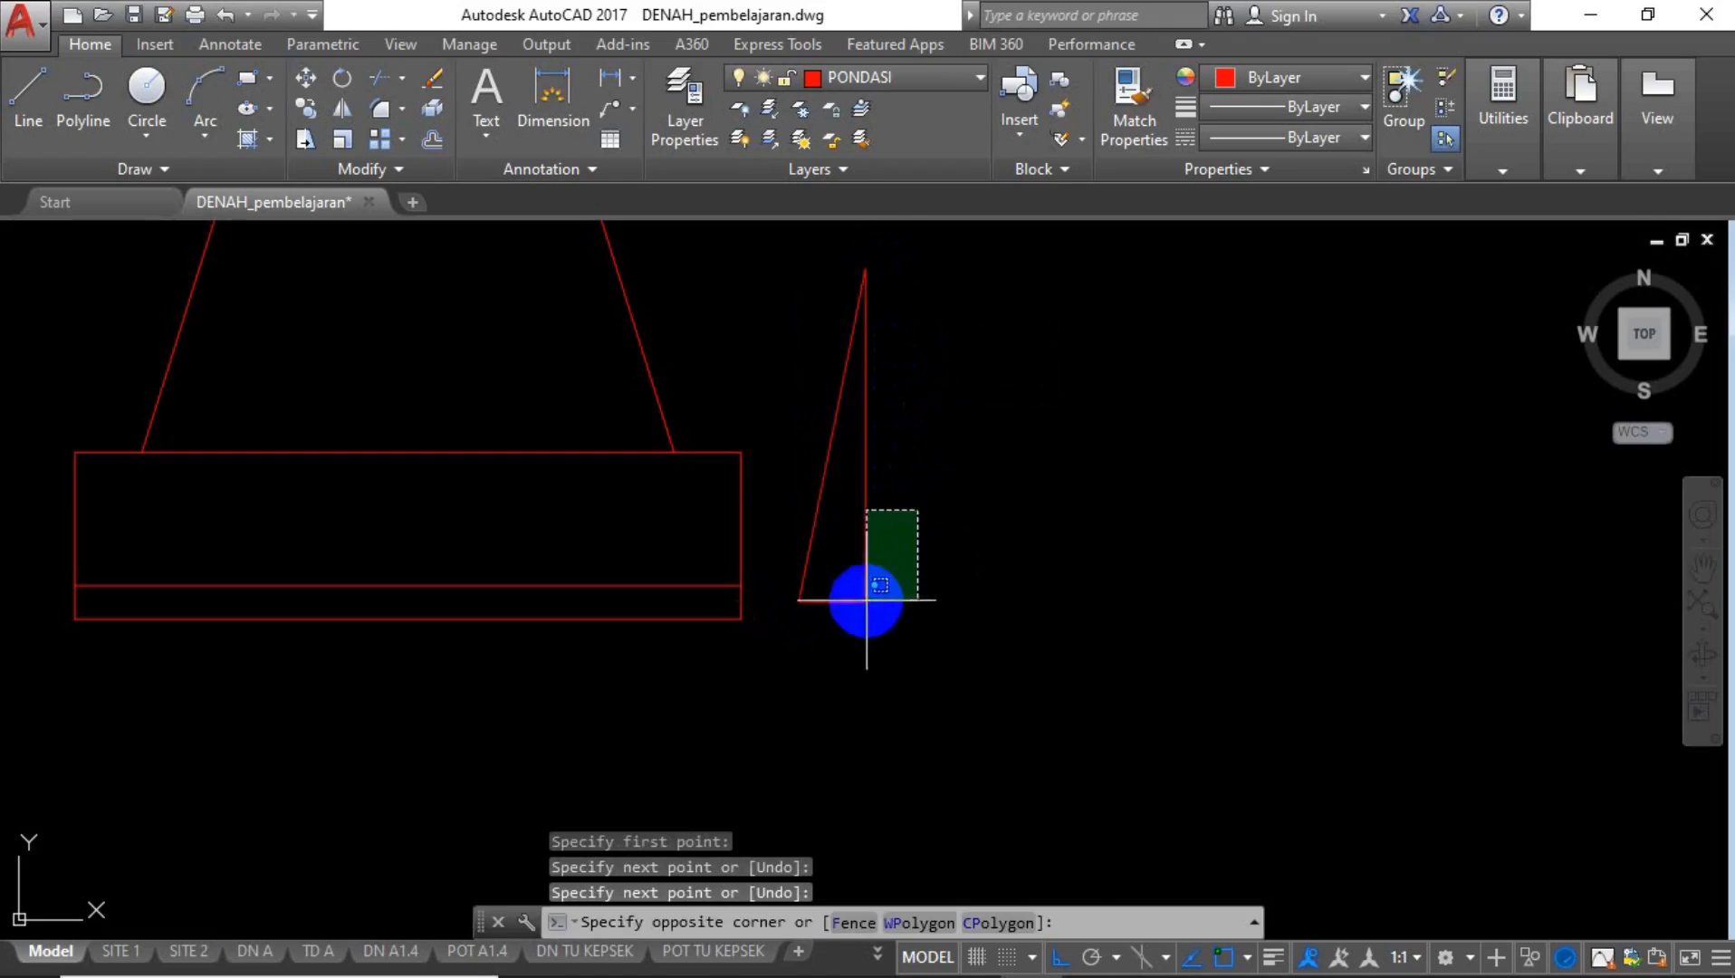
pyautogui.click(855, 624)
pyautogui.press('Delete')
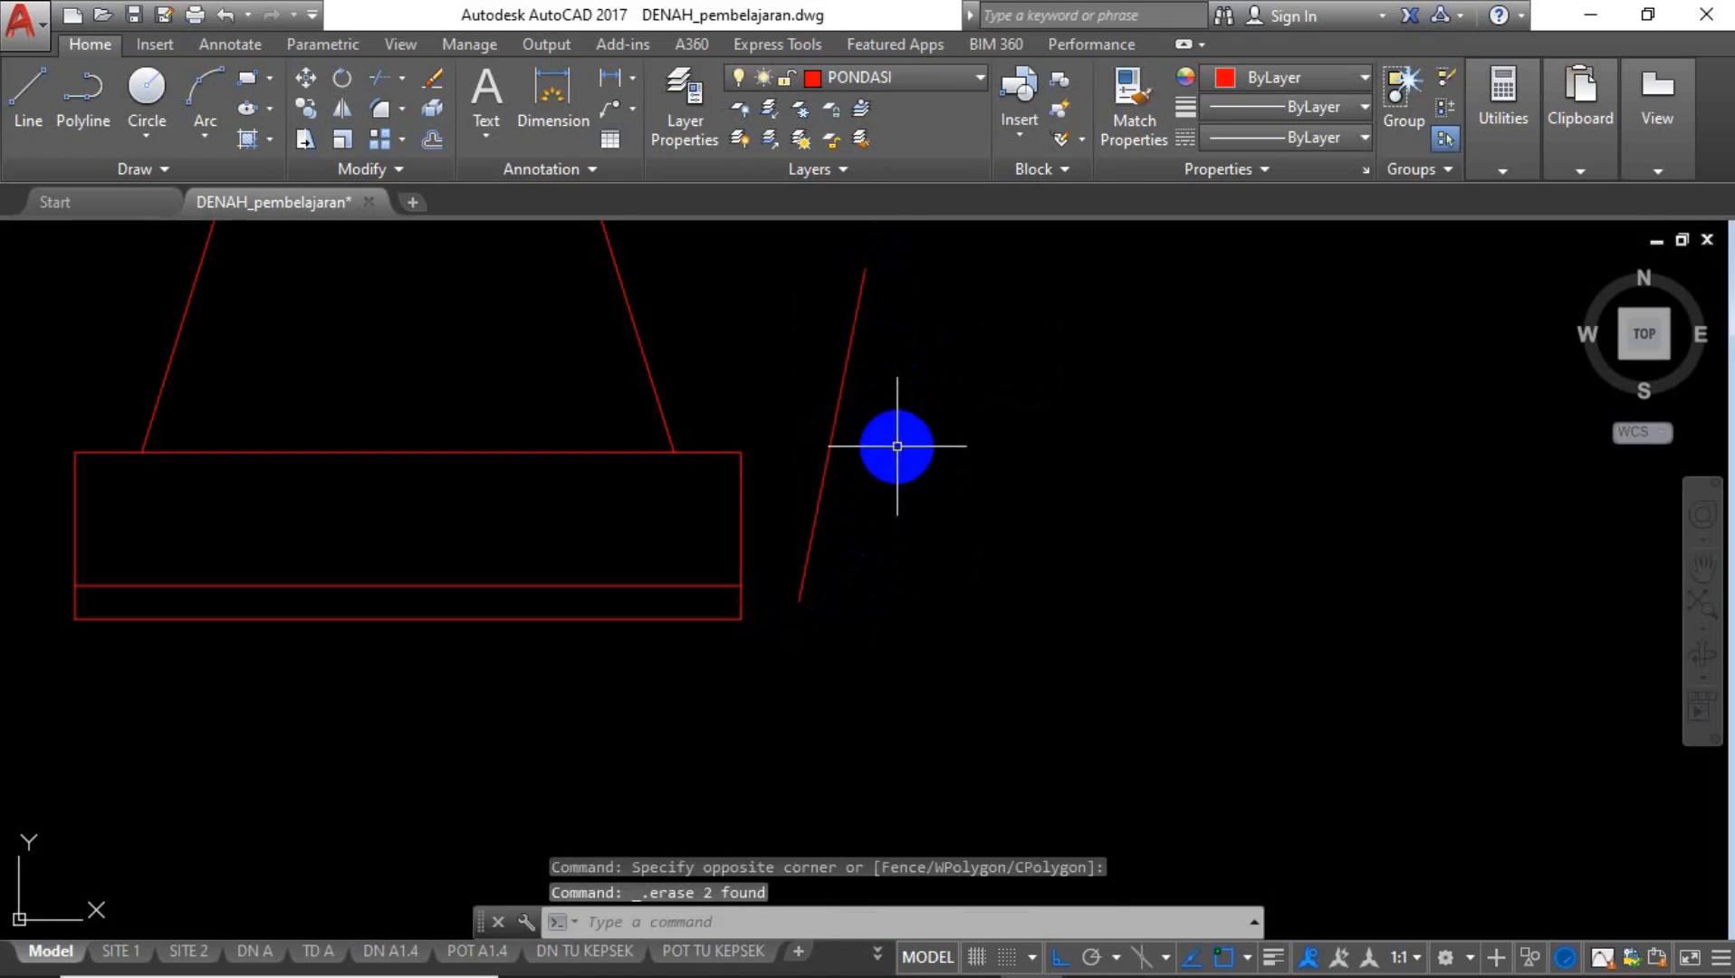
# Move the slanted line so its lower end sits on the bottom east corner of the foundation base.
pyautogui.click(898, 453)
pyautogui.click(800, 485)
pyautogui.write('M')
pyautogui.press('Return')
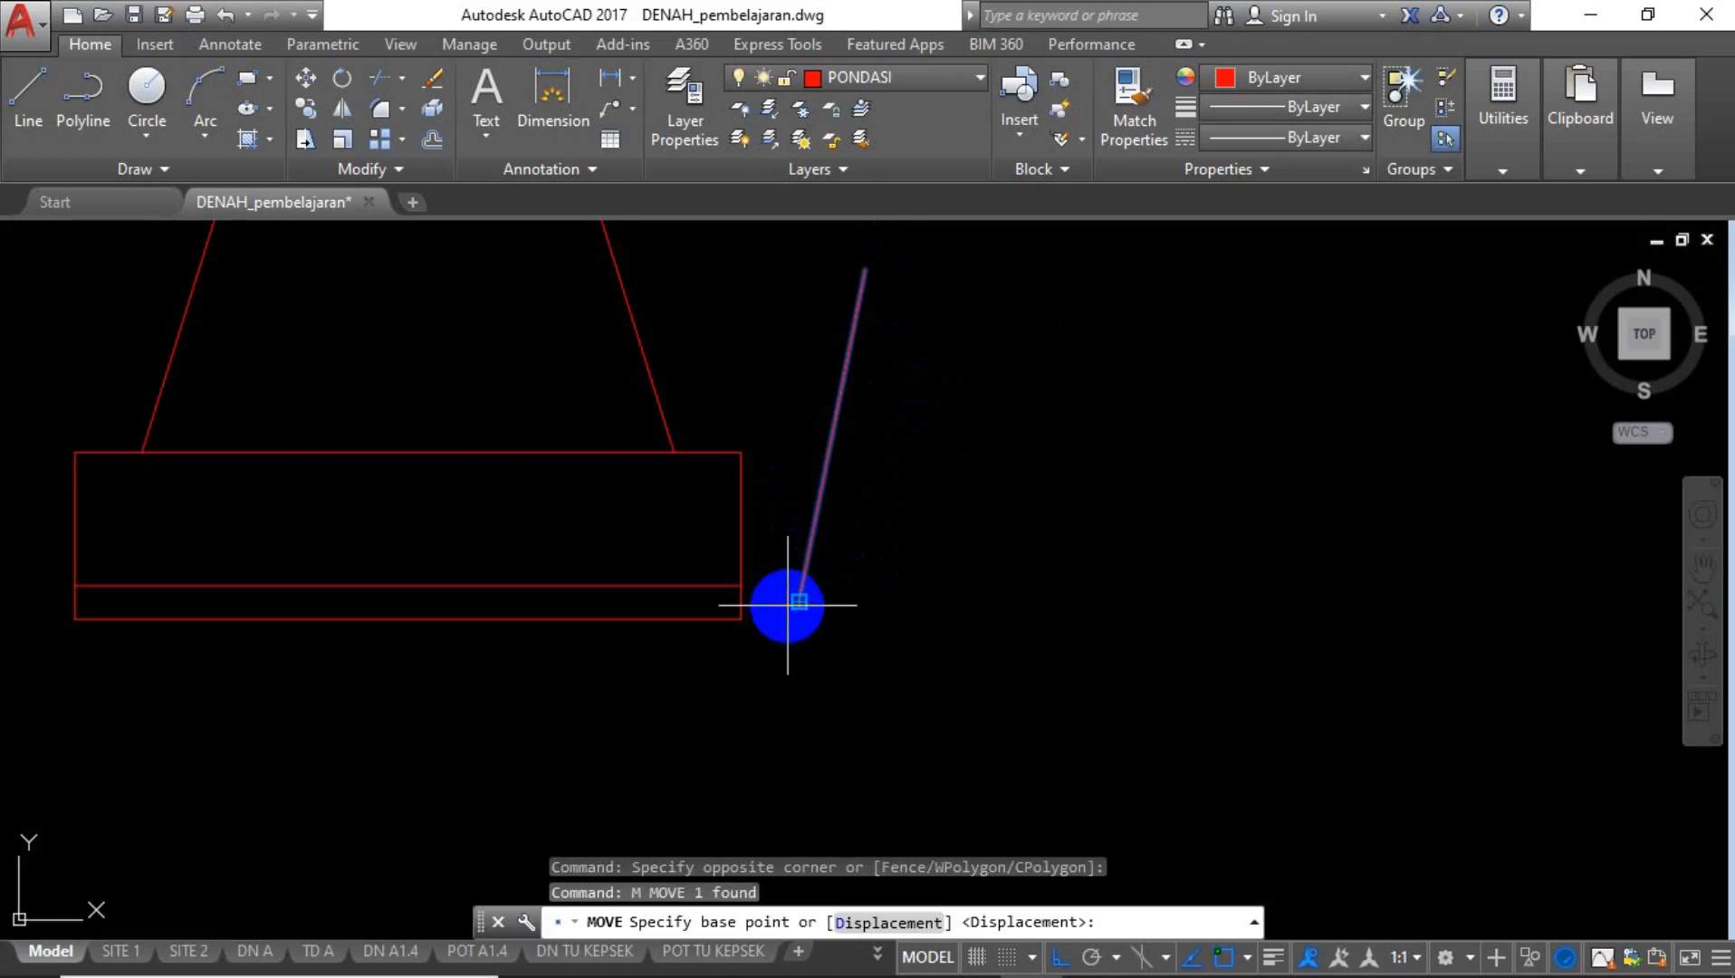
pyautogui.click(798, 601)
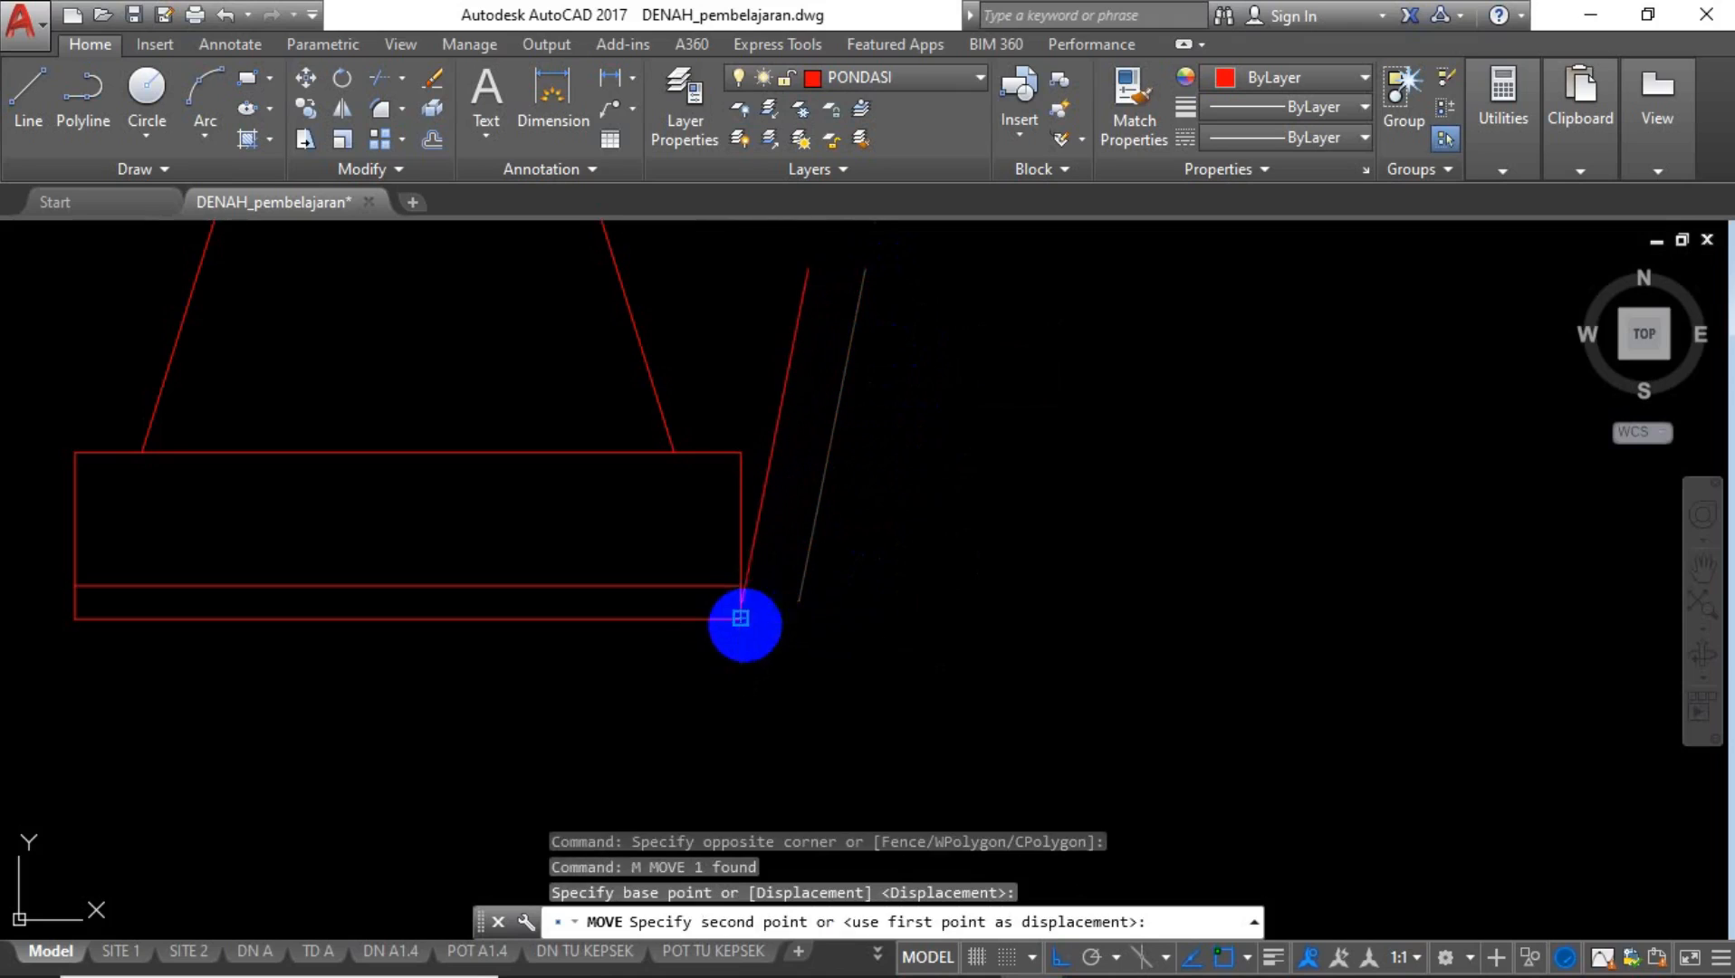
pyautogui.click(741, 618)
pyautogui.press('Return')
pyautogui.click(889, 378)
pyautogui.click(740, 387)
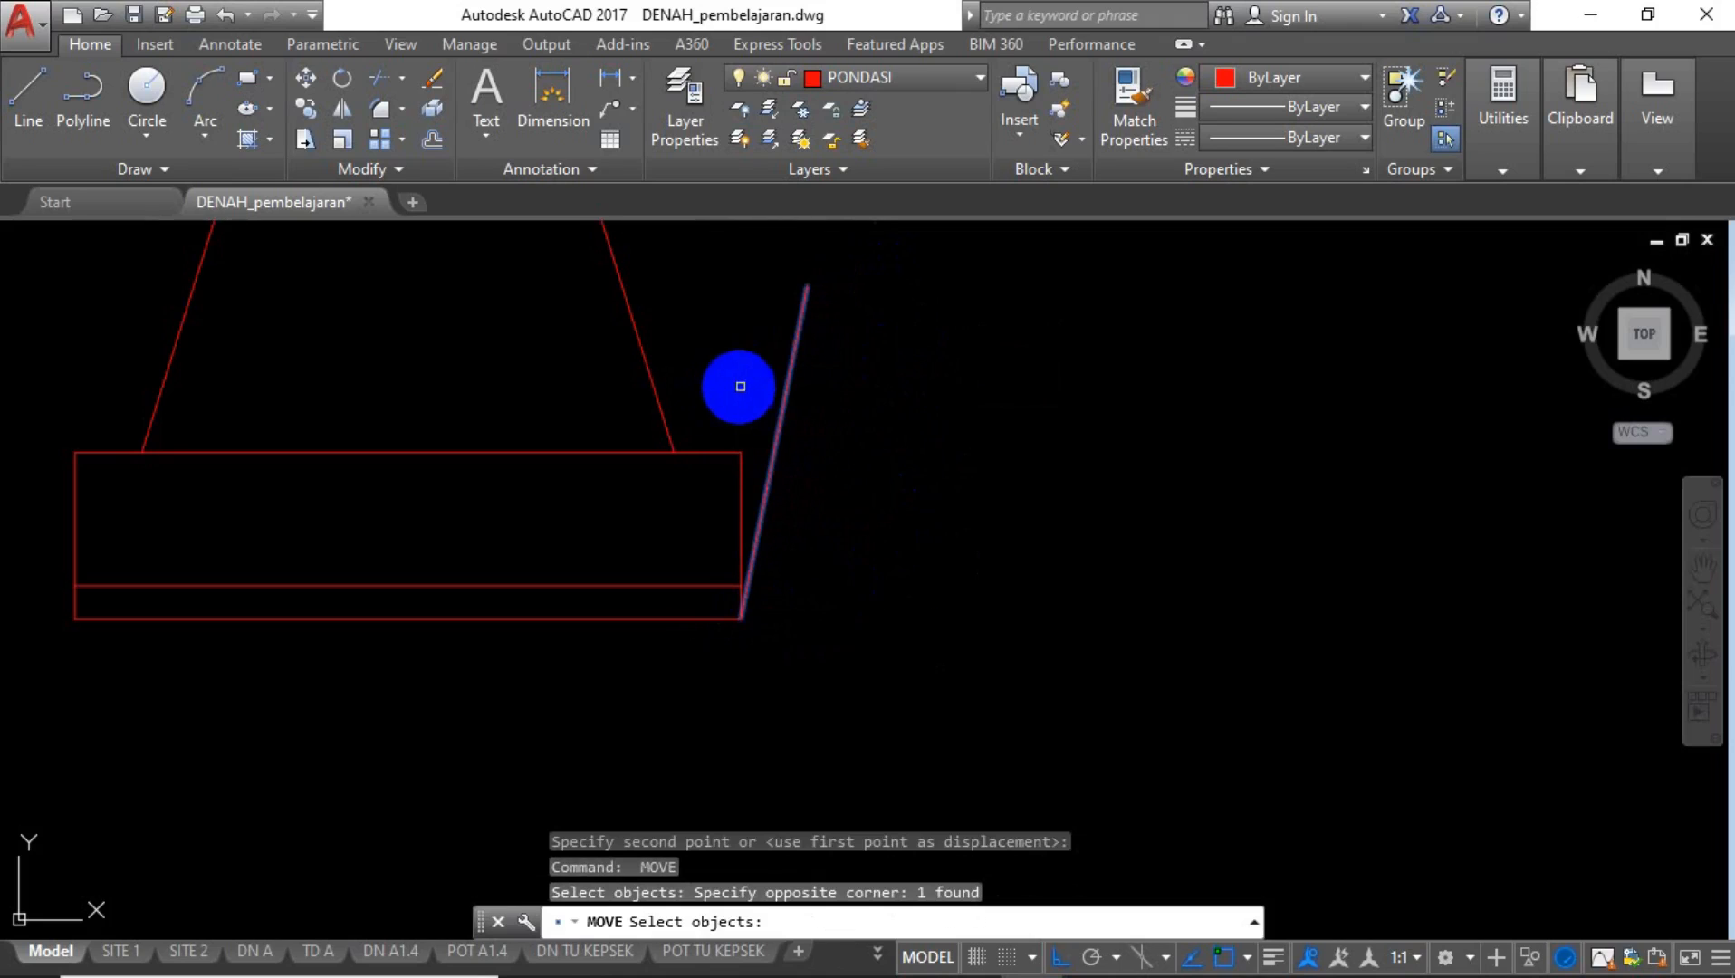
pyautogui.write('M')
pyautogui.press('Return')
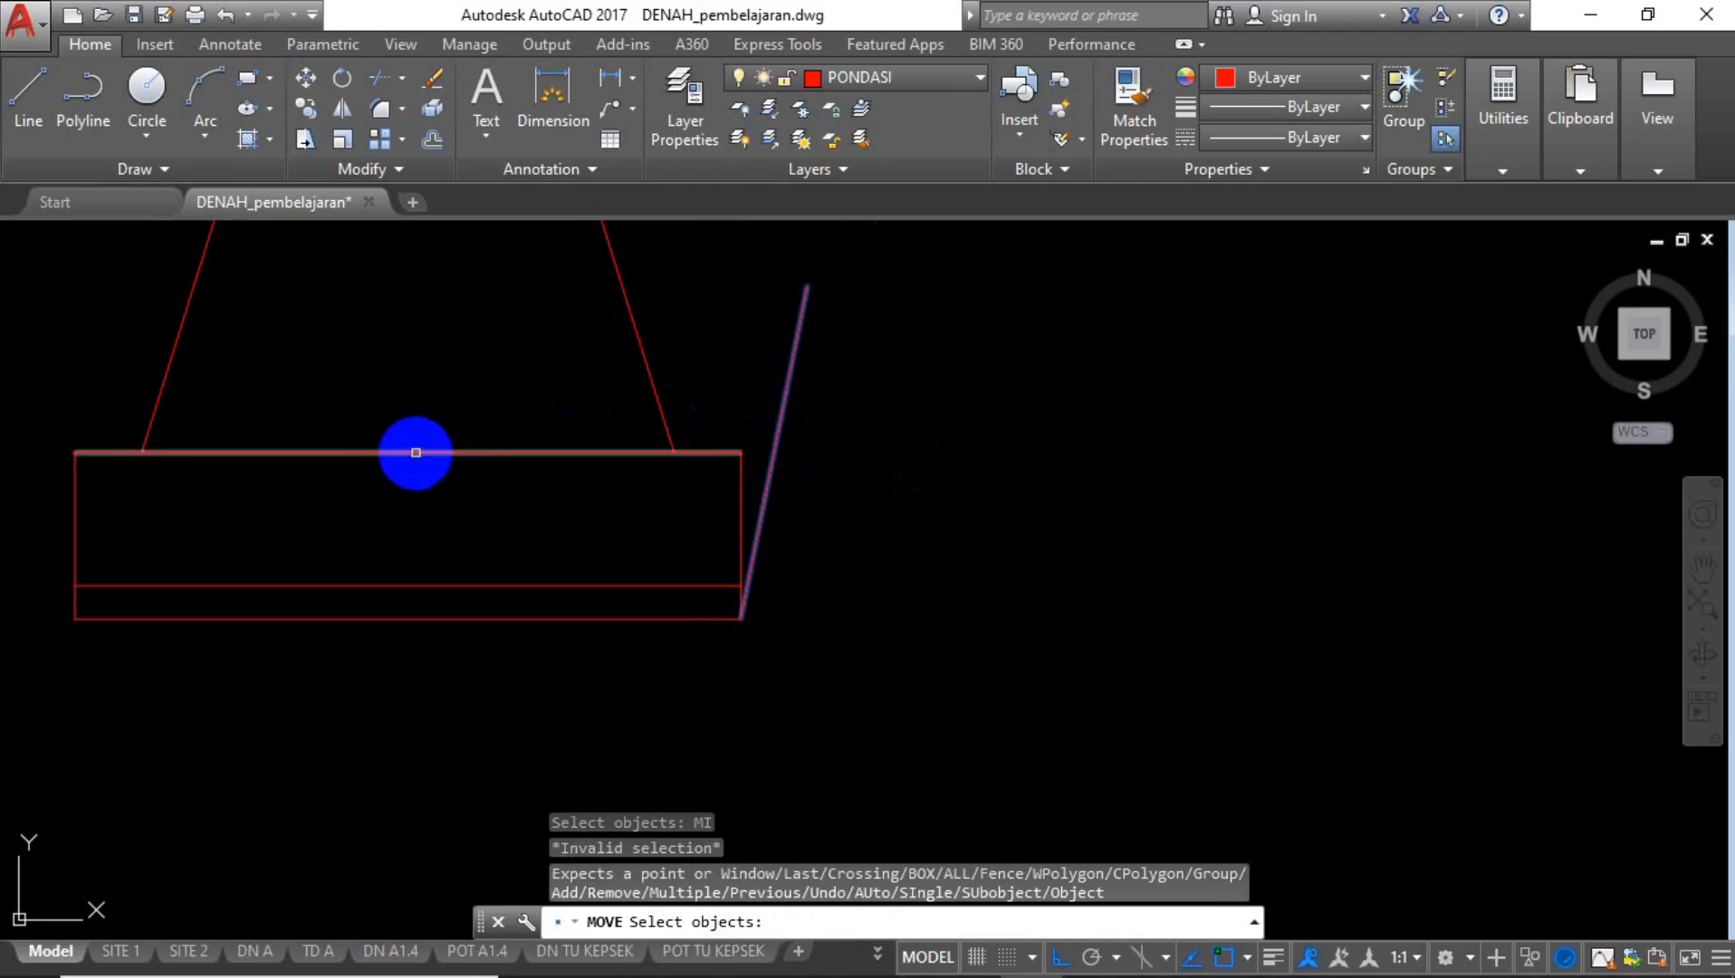
pyautogui.press('Escape')
# Mirror the slanted trench side about the vertical axis through the midpoint of the foundation base, keeping the original.
pyautogui.click(896, 331)
pyautogui.click(765, 385)
pyautogui.write('MI')
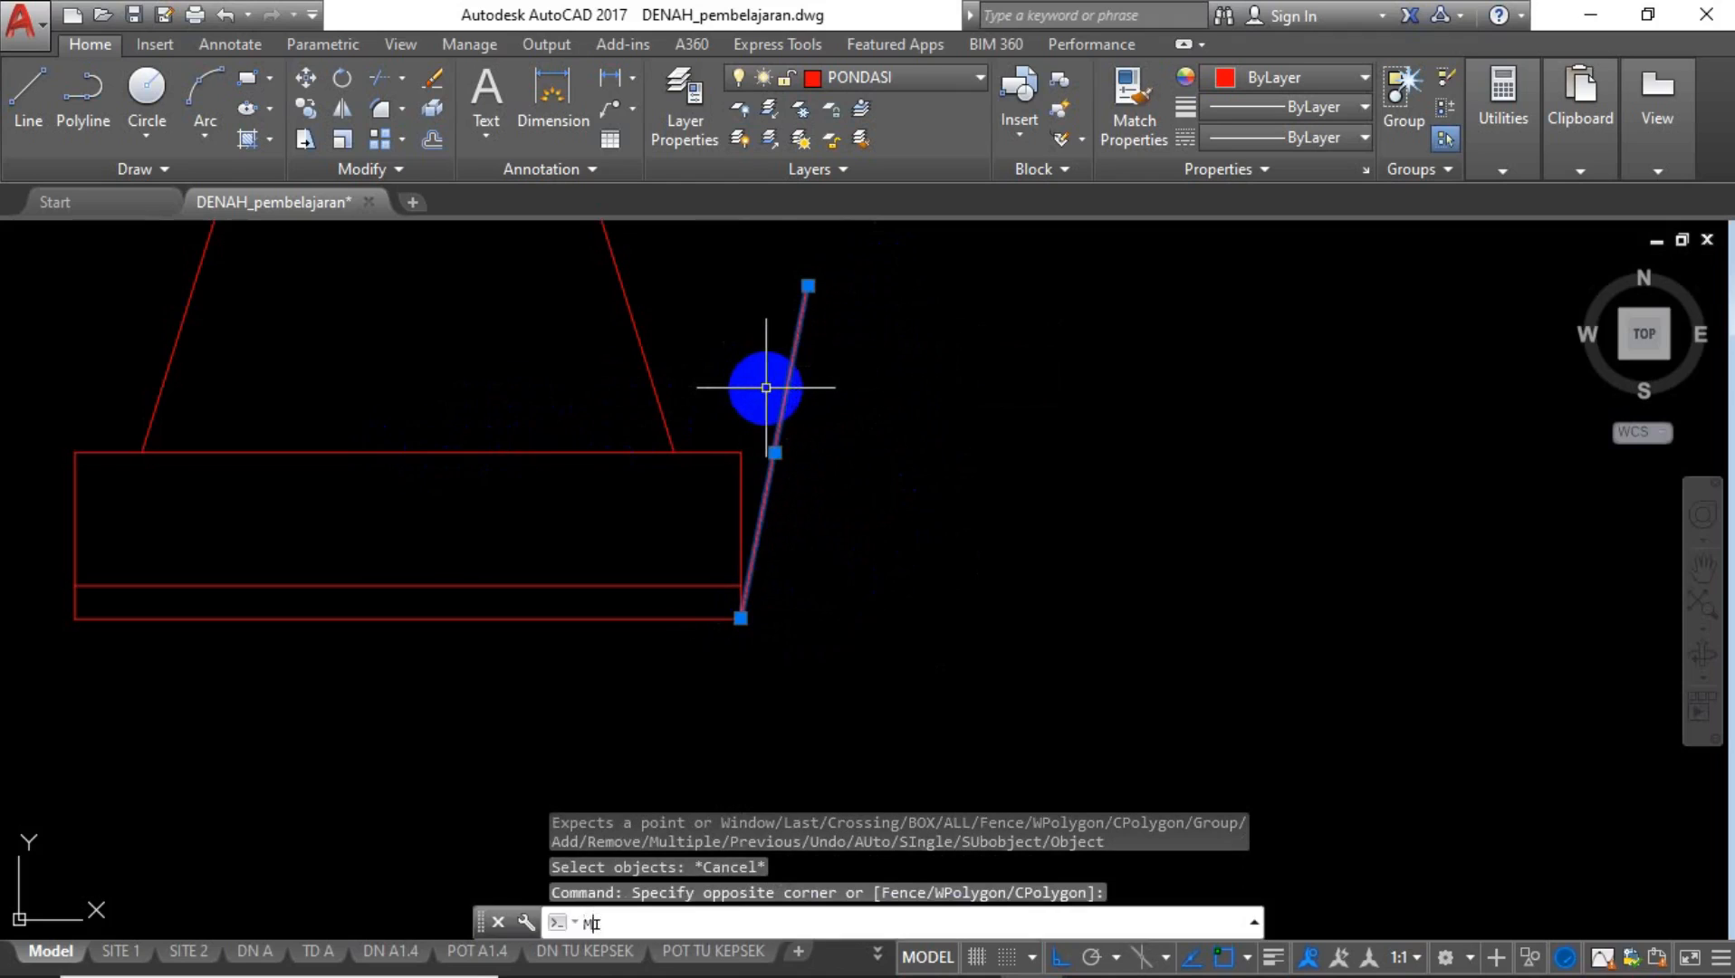
pyautogui.press('Return')
pyautogui.click(408, 451)
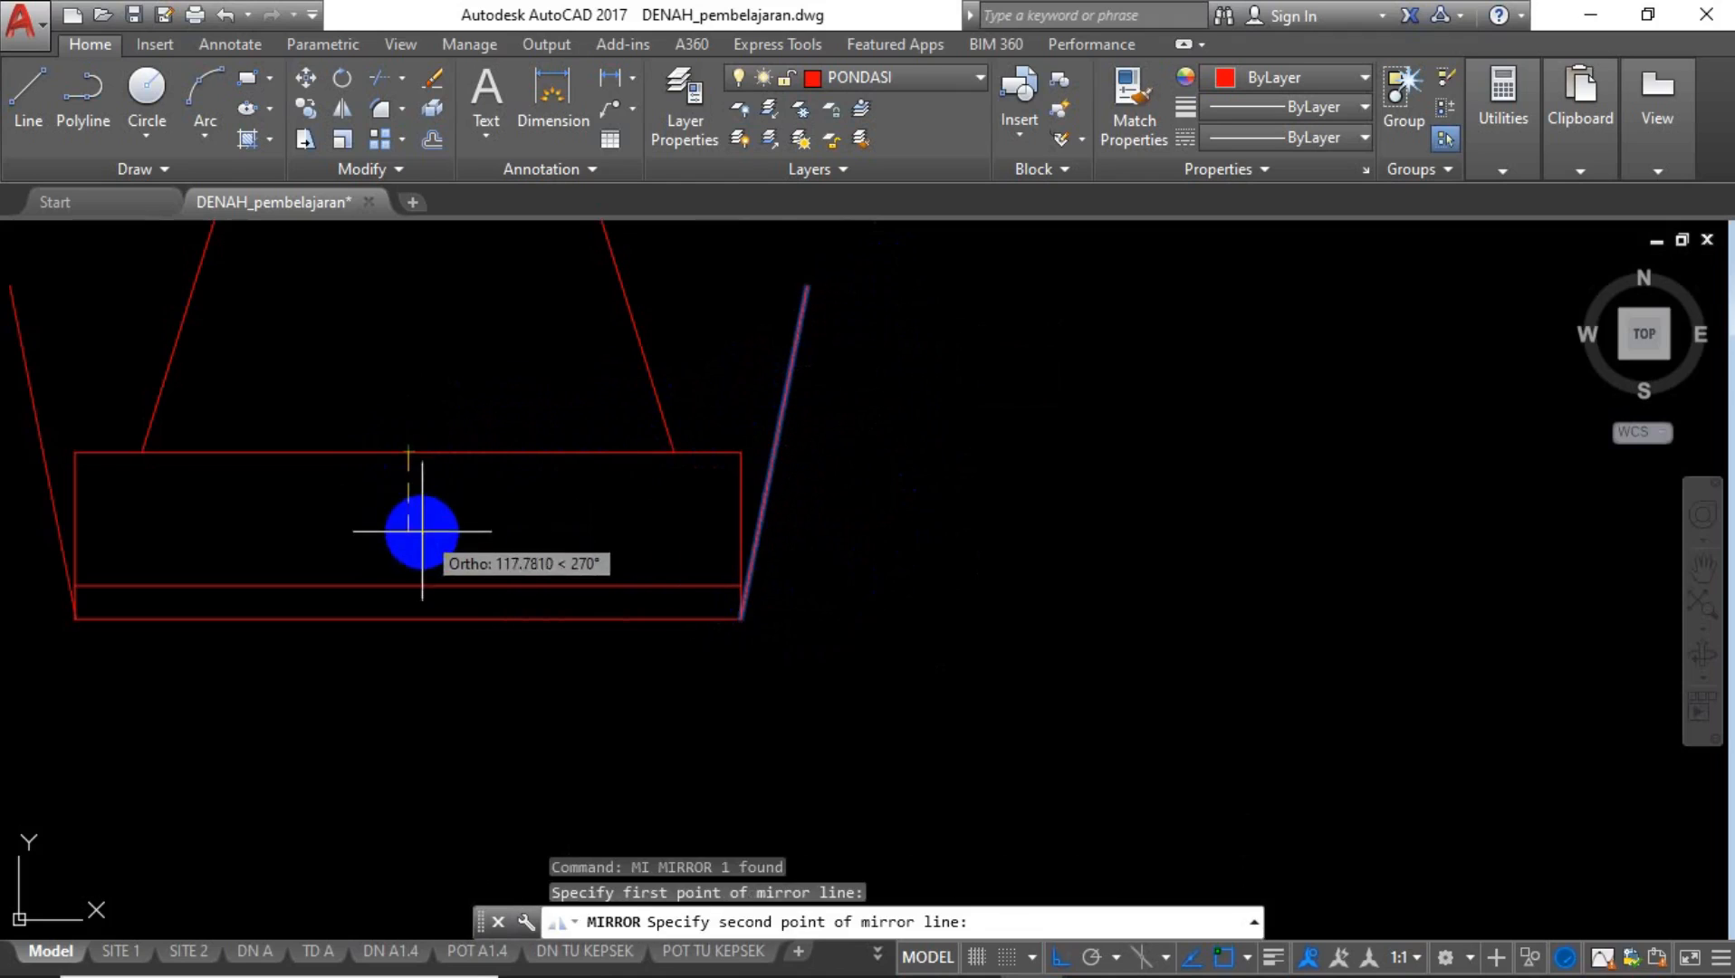
pyautogui.click(408, 577)
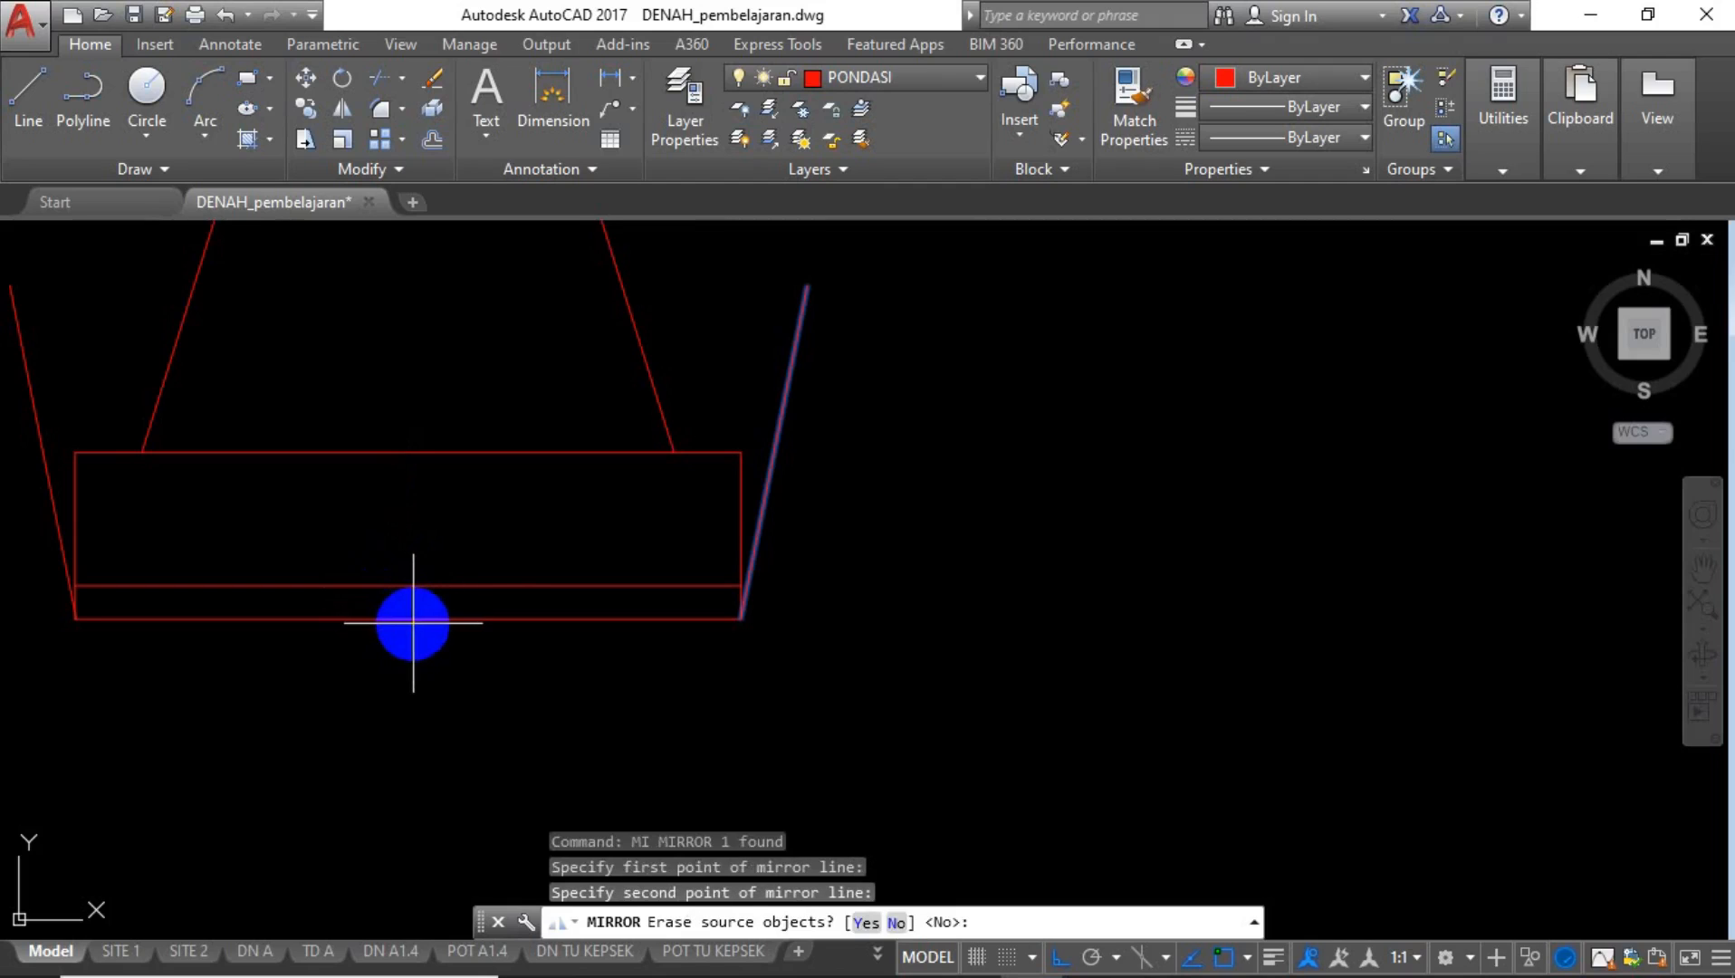
pyautogui.press('Return')
# Offset the top edge of the tapered foundation body 200 downward.
pyautogui.scroll(-5, 968, 580)
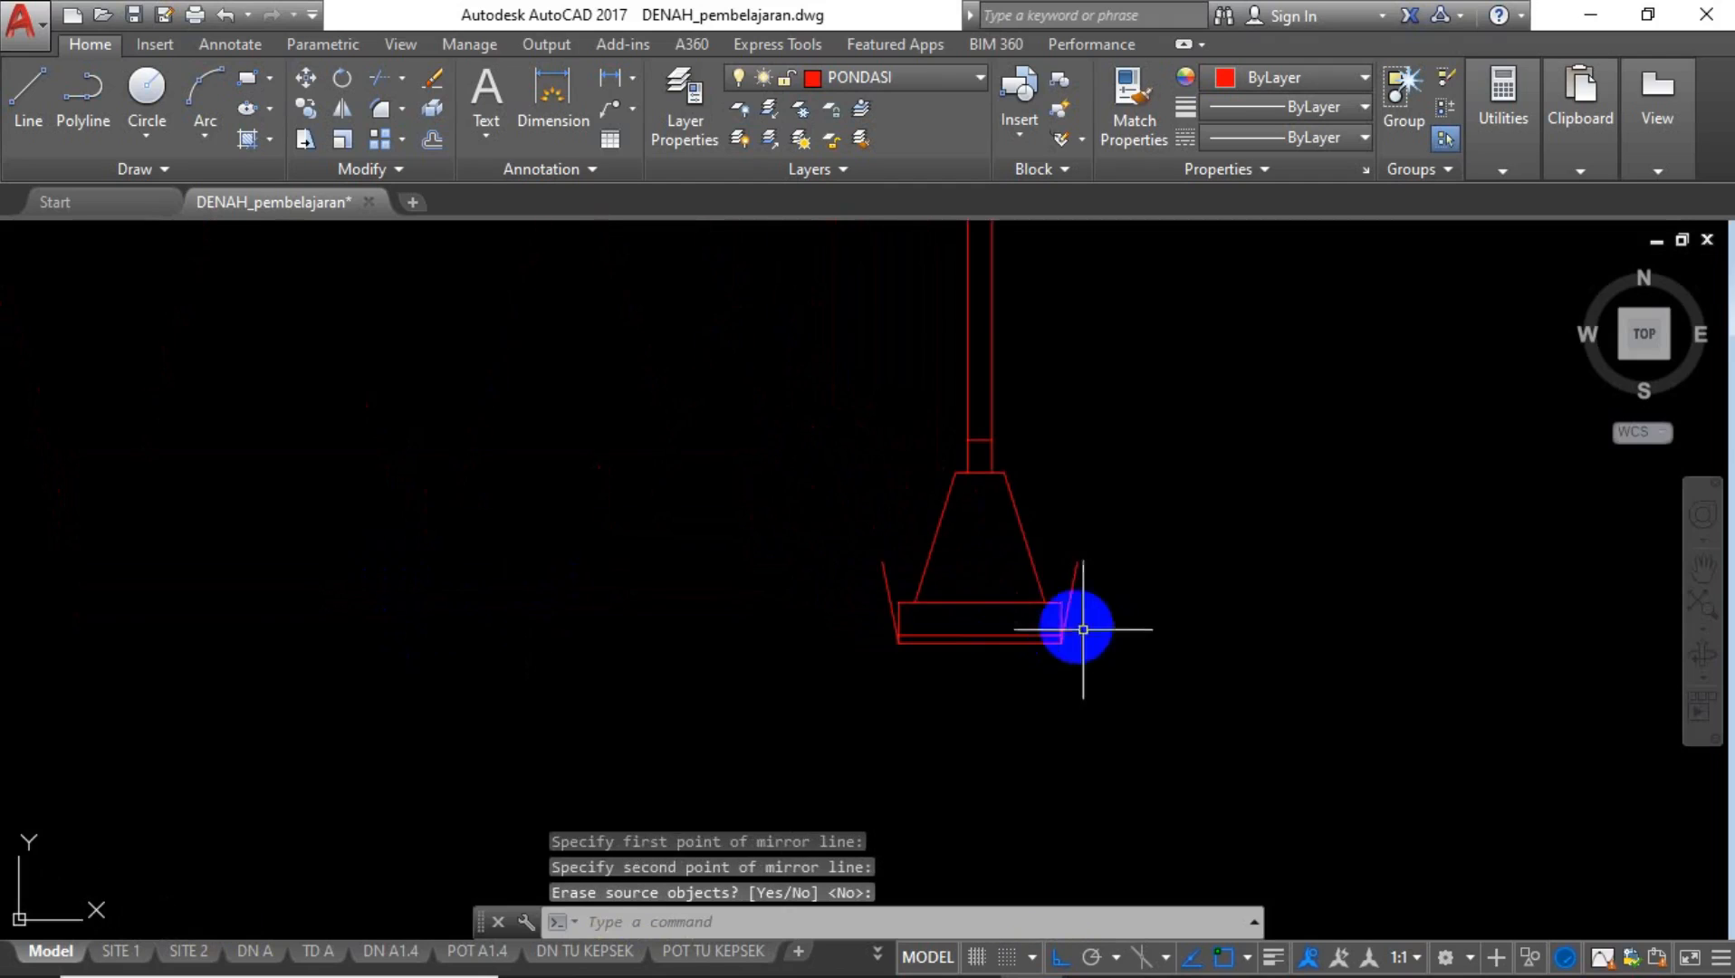
pyautogui.moveTo(1053, 534); pyautogui.dragTo(830, 557, button='middle')
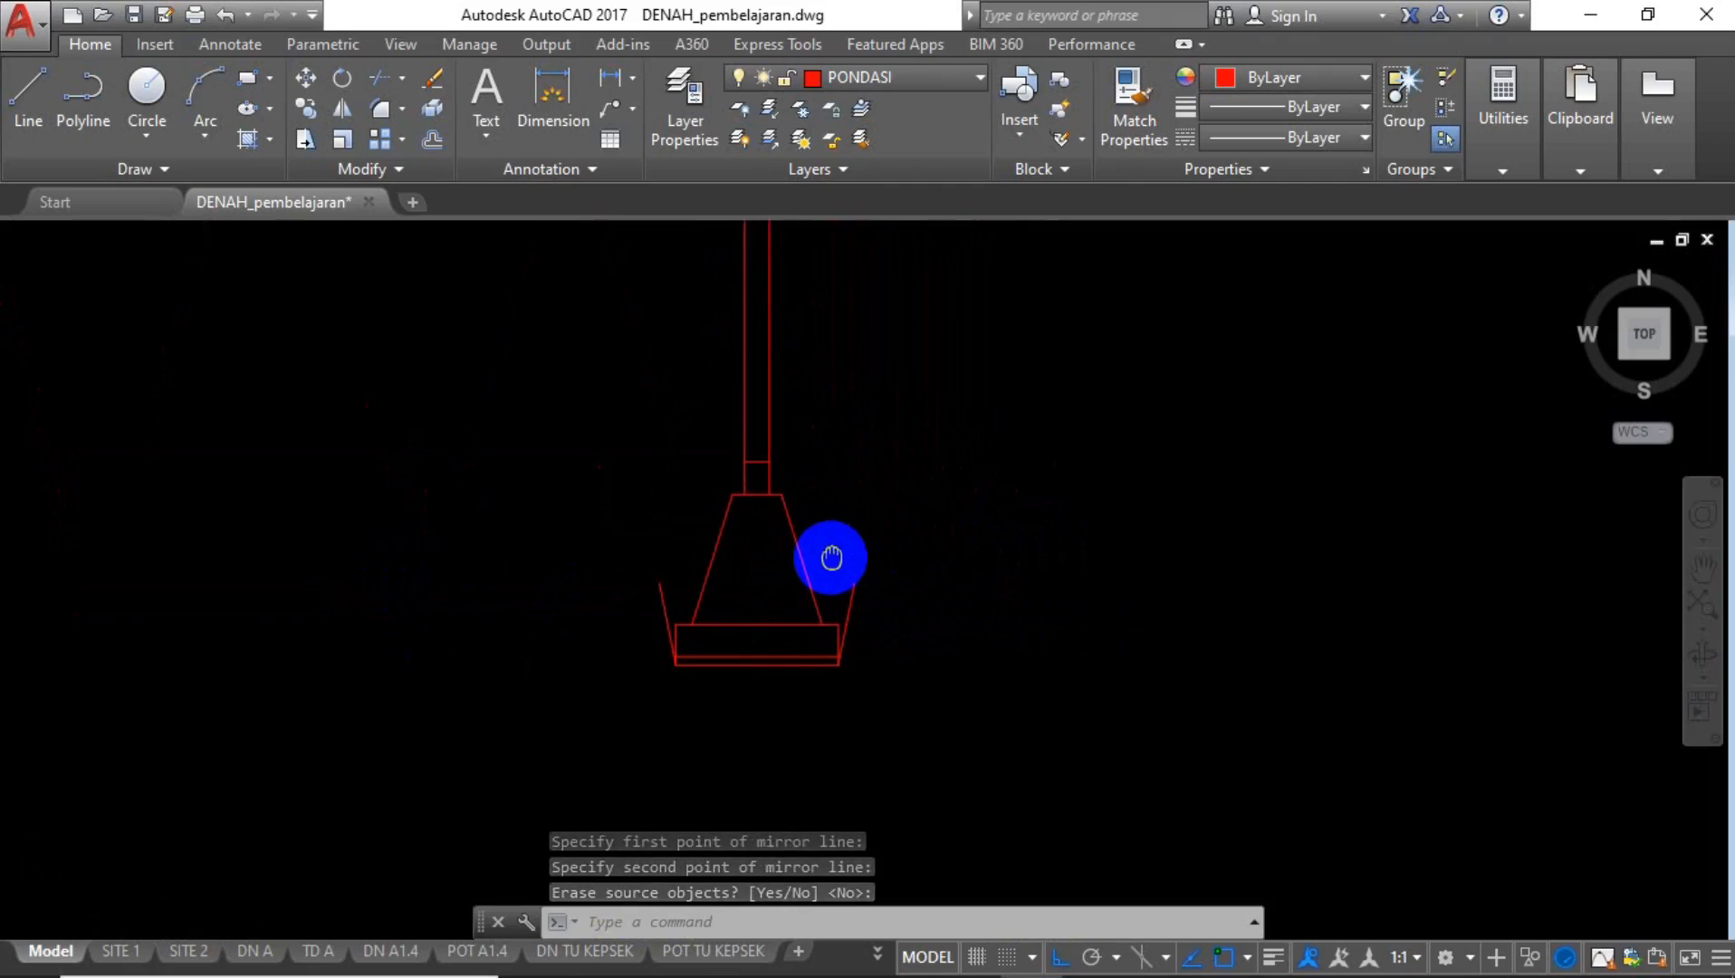
pyautogui.scroll(2, 736, 666)
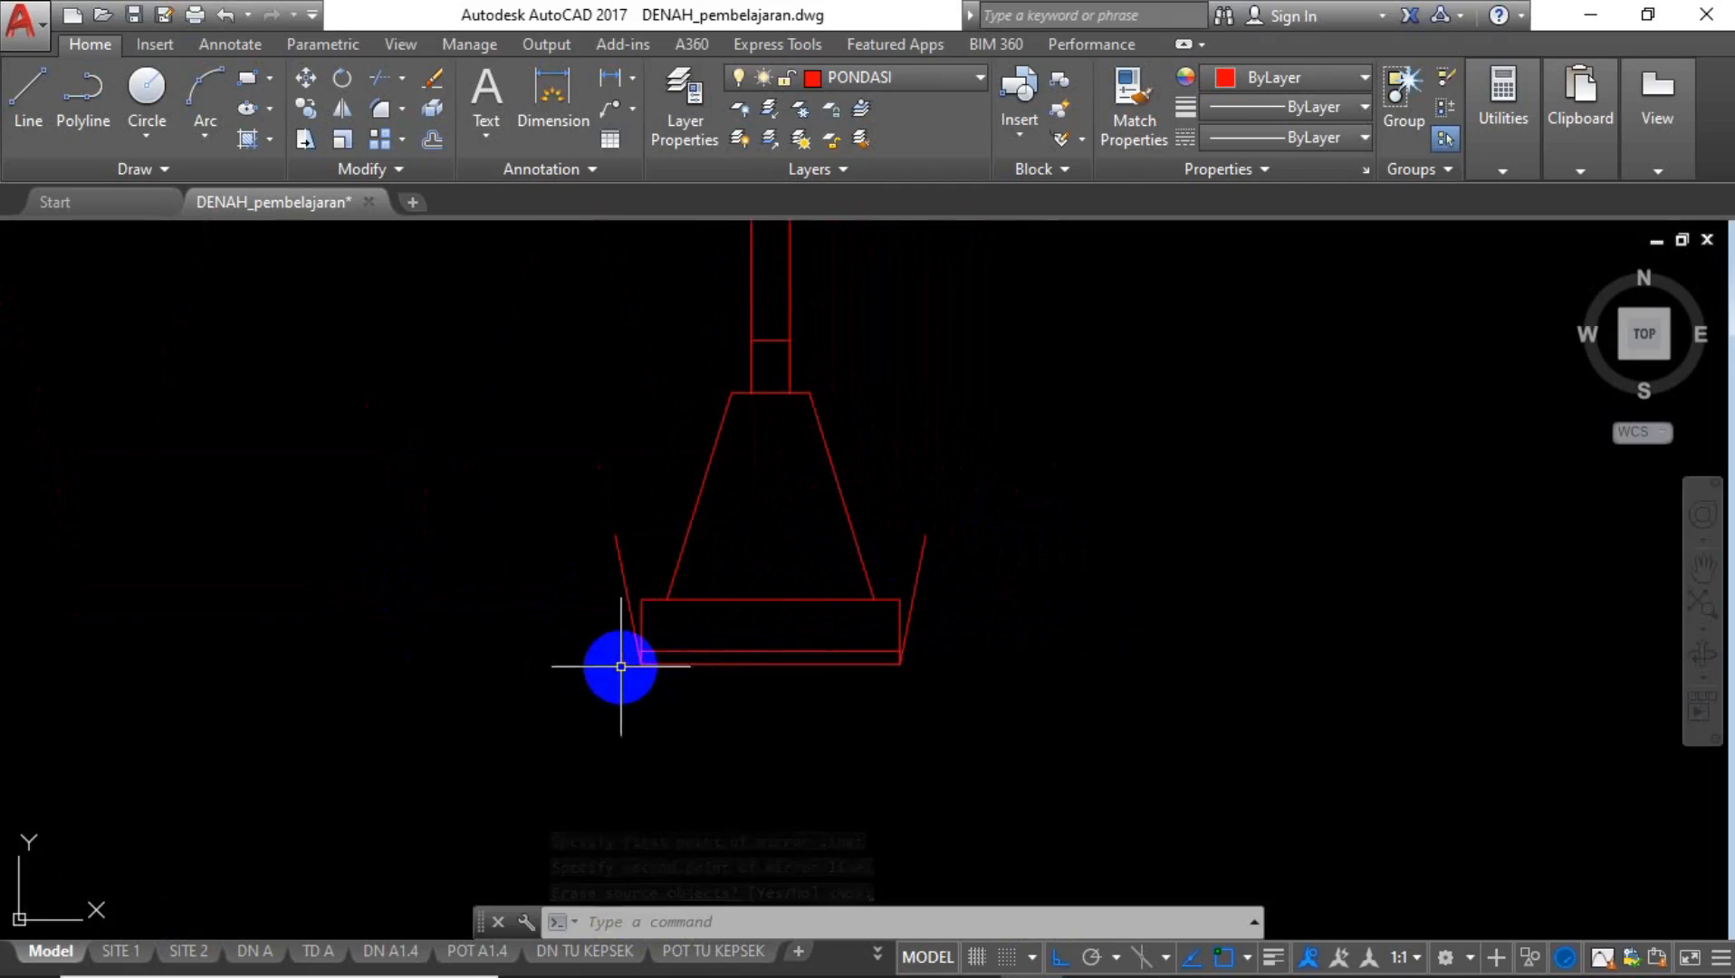
pyautogui.scroll(2, 689, 670)
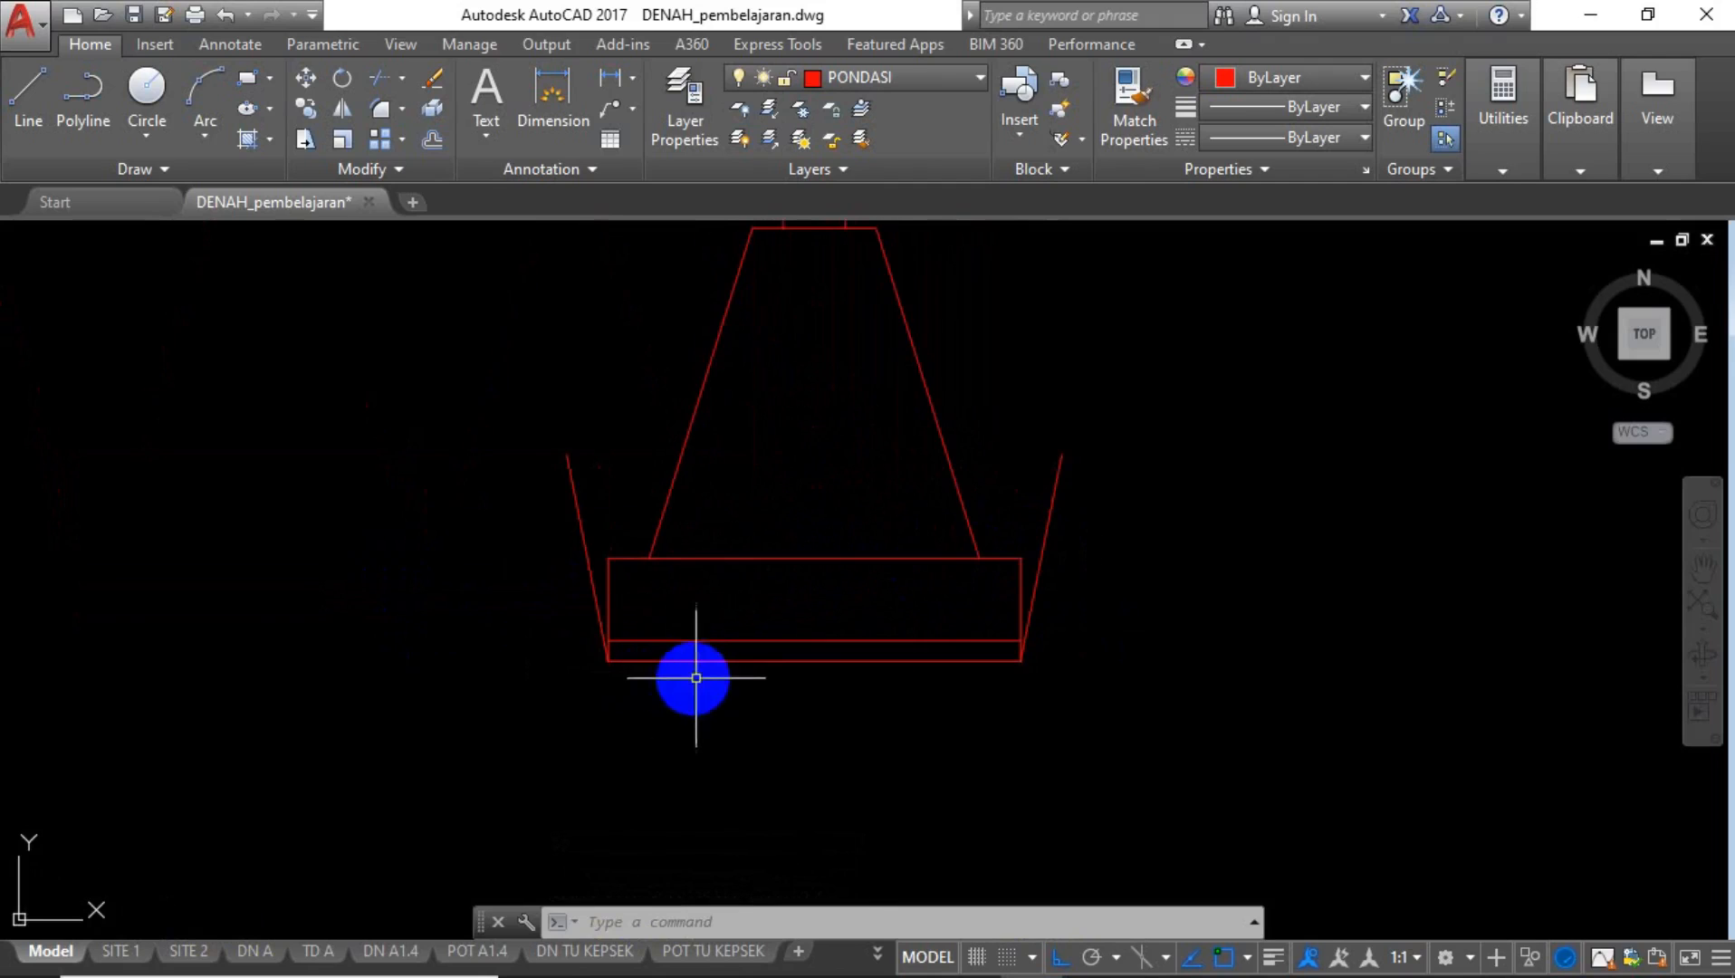
pyautogui.moveTo(940, 679)
pyautogui.mouseDown(button='middle')
pyautogui.moveTo(848, 762)
pyautogui.moveTo(720, 745)
pyautogui.moveTo(714, 773)
pyautogui.mouseUp(button='middle')
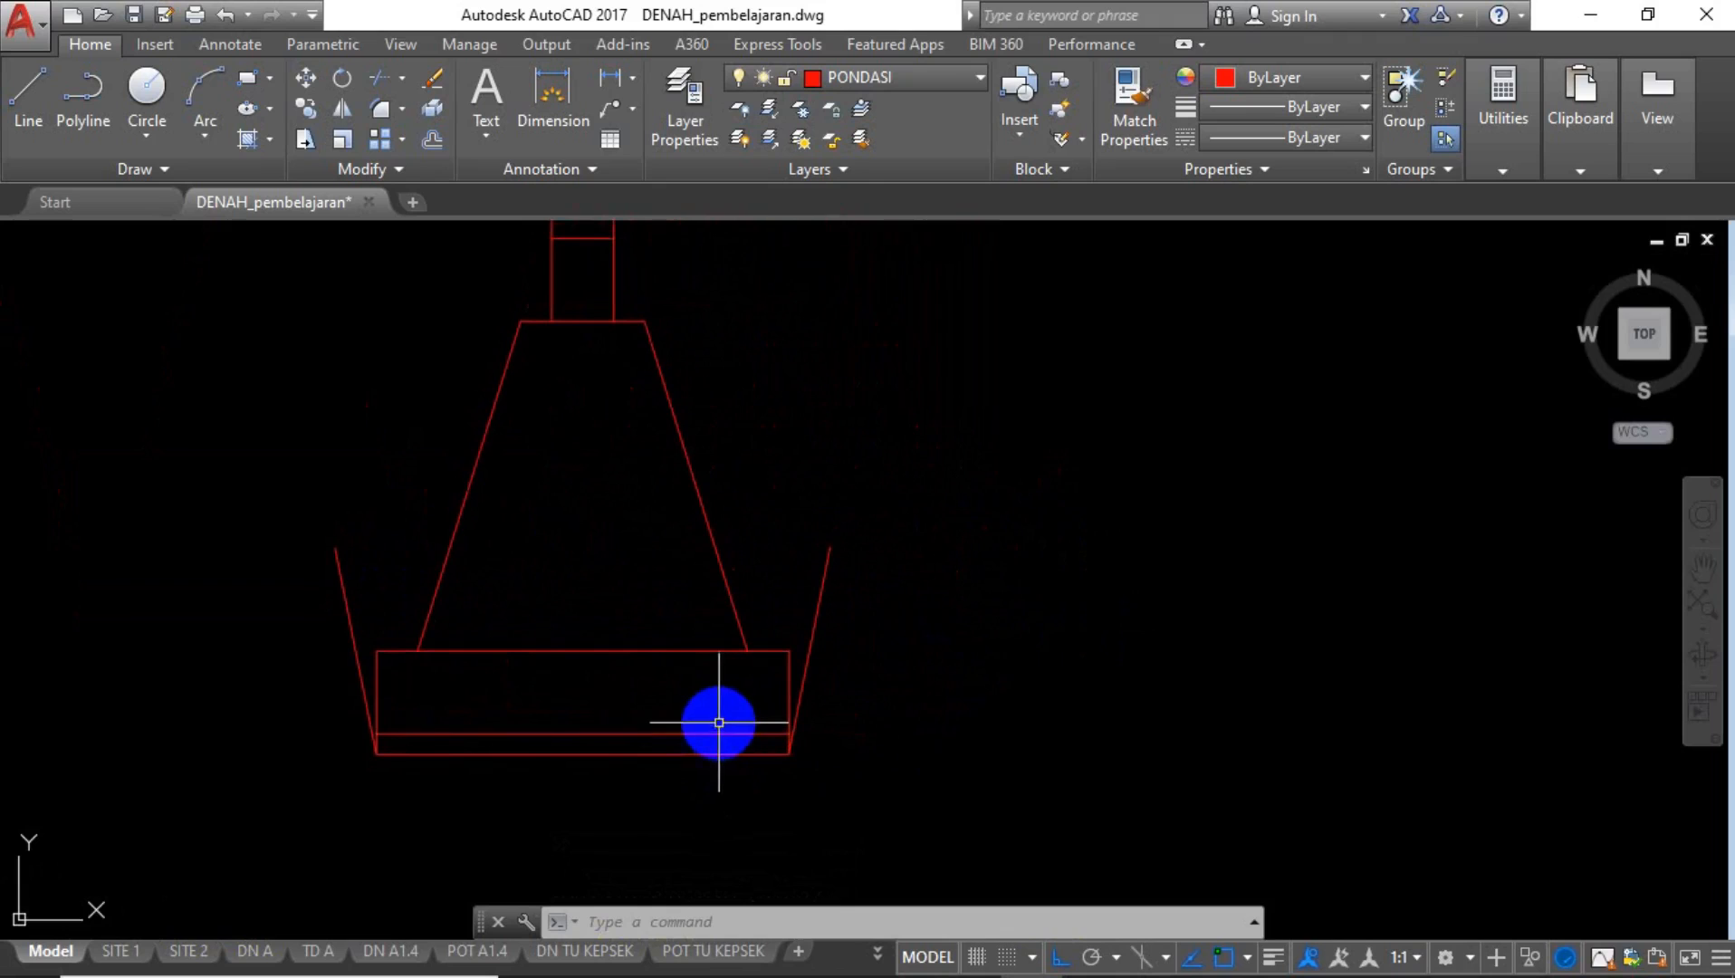
pyautogui.moveTo(724, 576); pyautogui.dragTo(666, 639, button='middle')
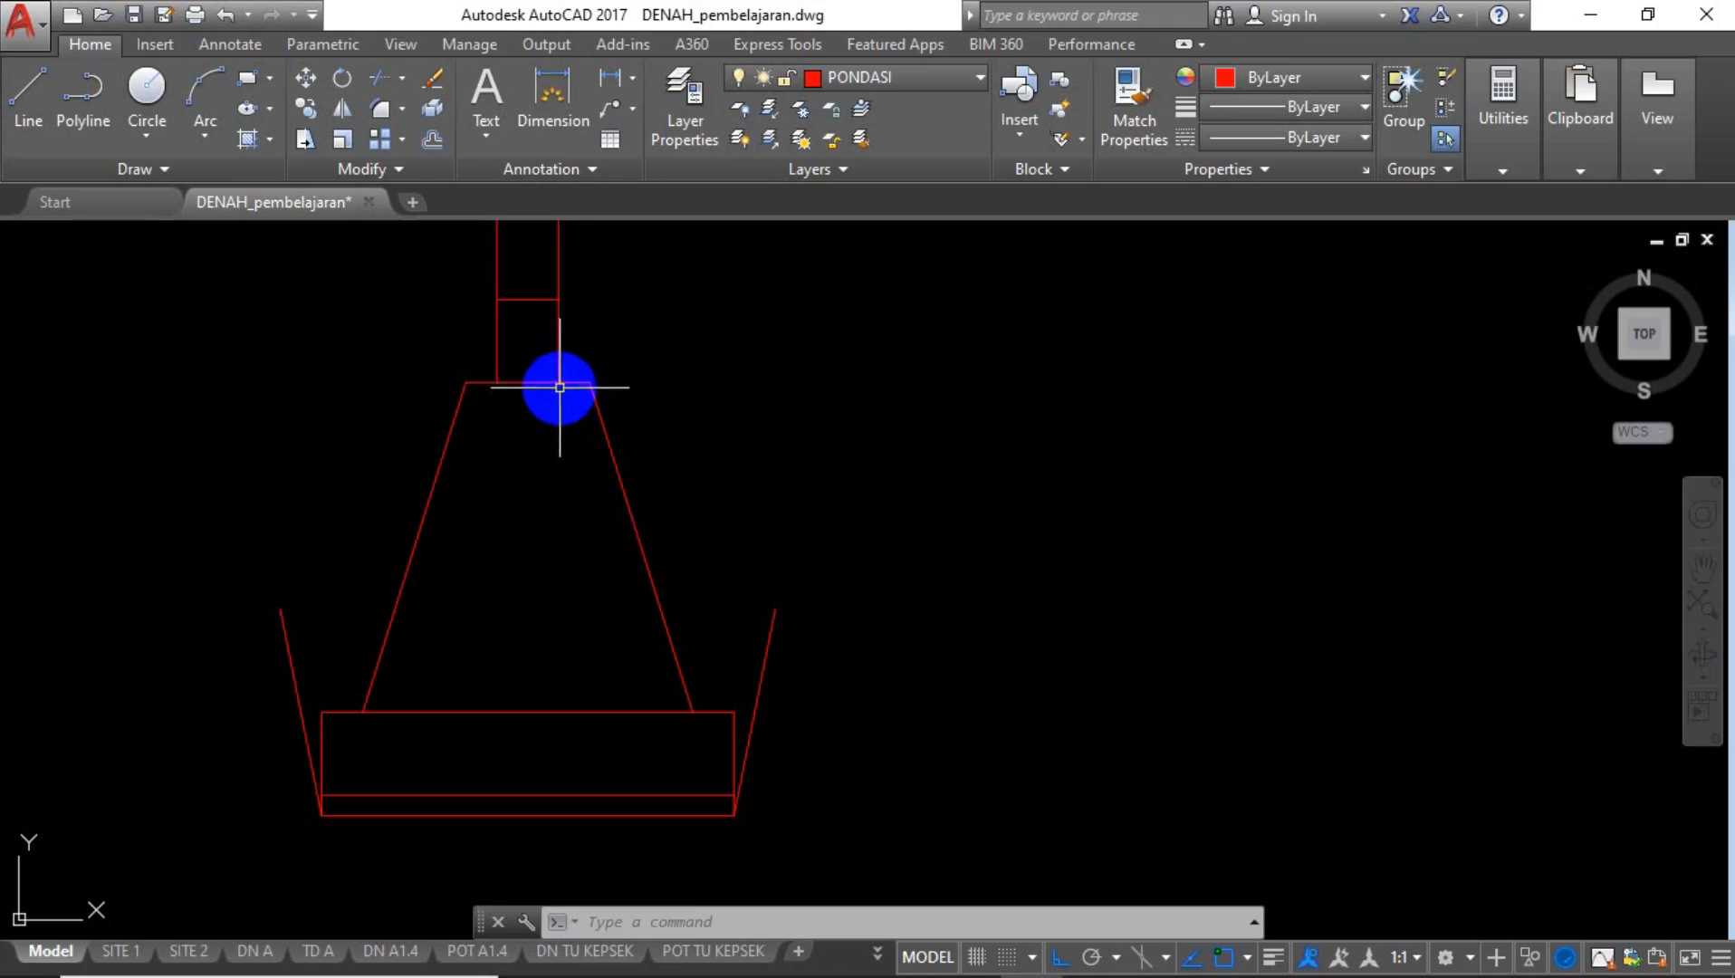
pyautogui.write('o')
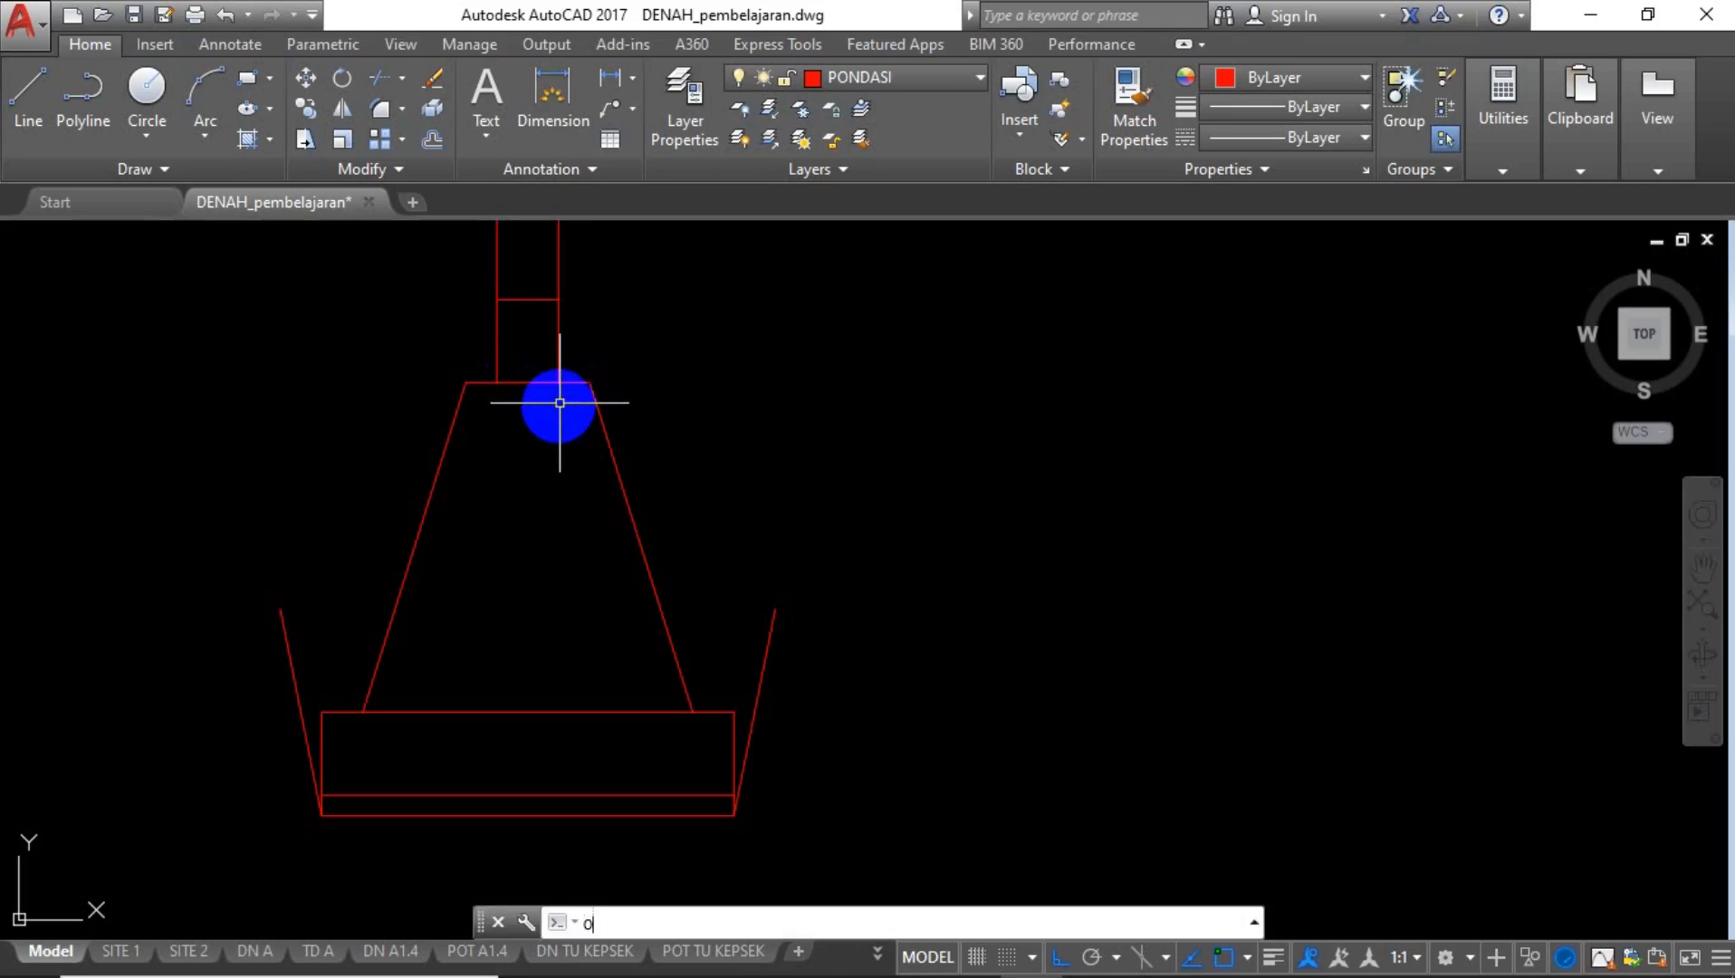
pyautogui.press('Return')
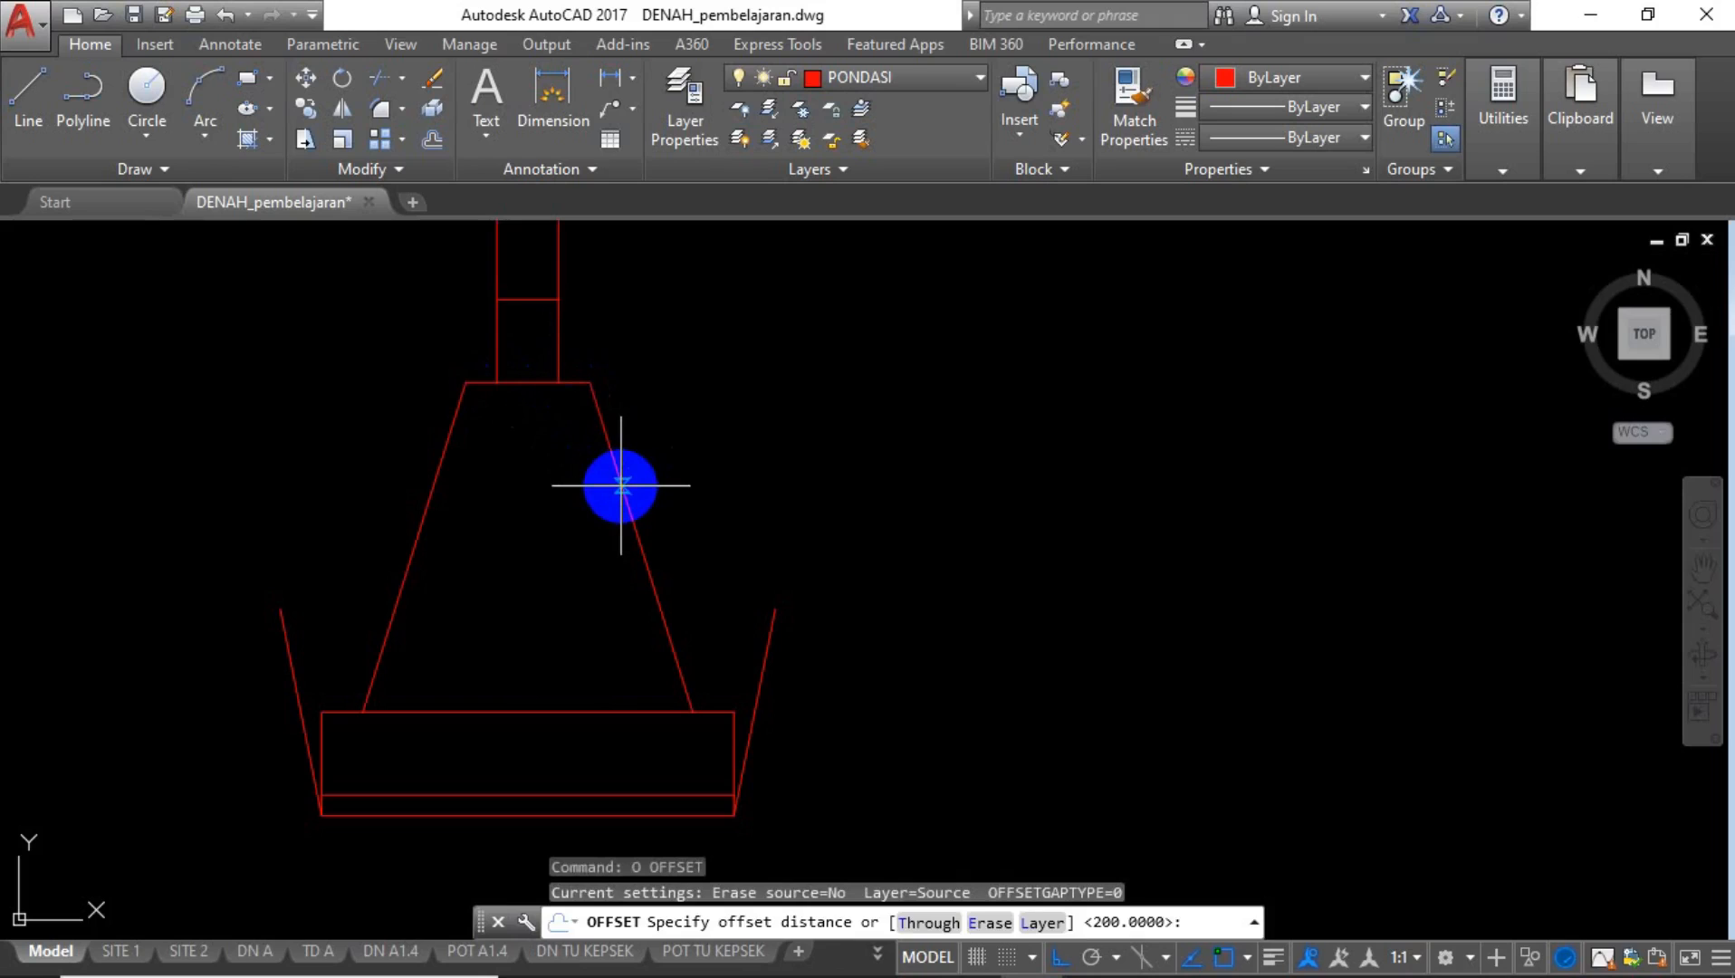
pyautogui.write('200')
pyautogui.press('Return')
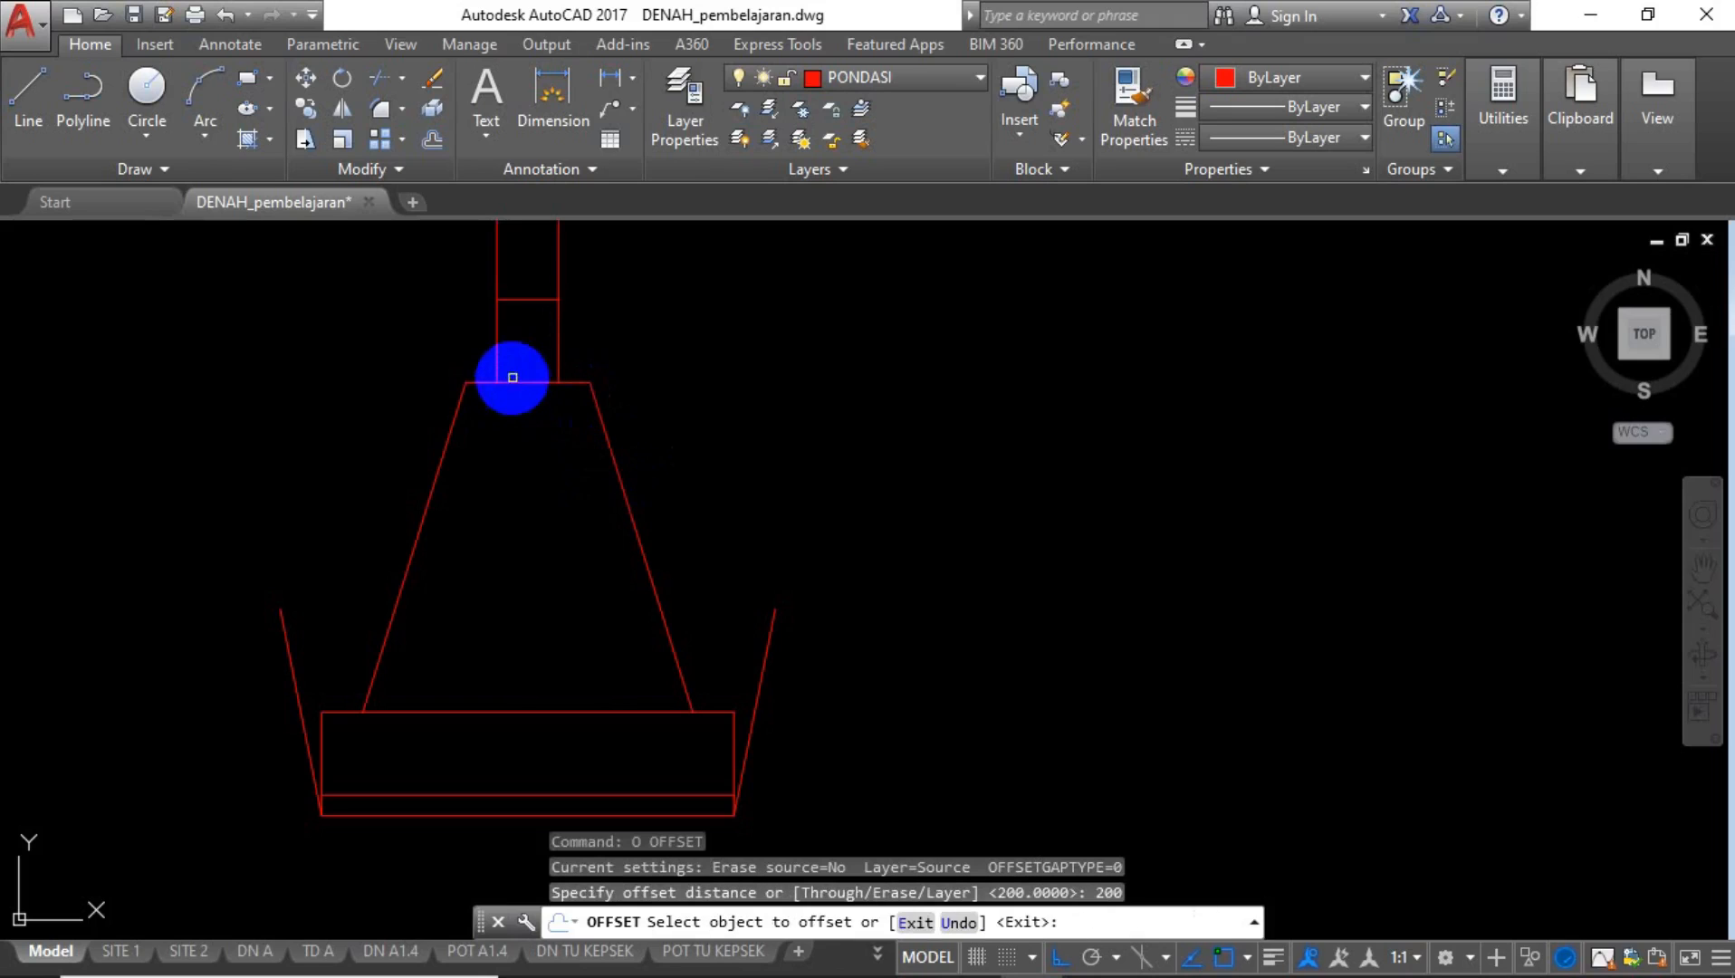
pyautogui.click(513, 379)
pyautogui.click(543, 487)
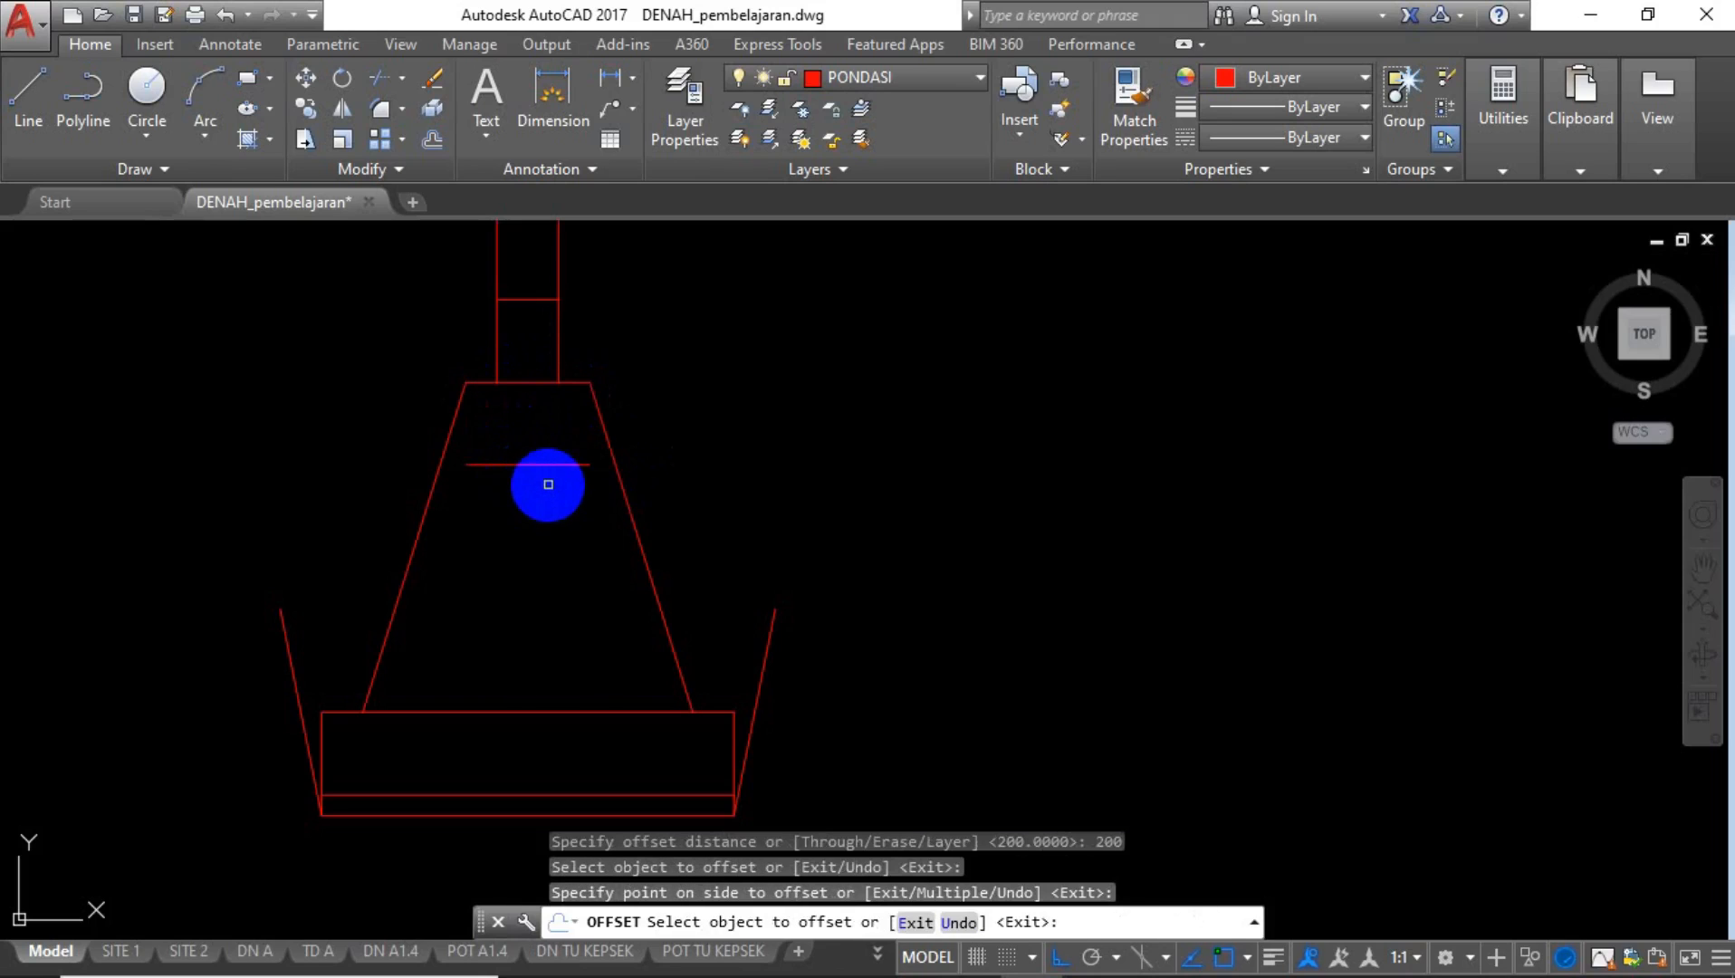
pyautogui.press('Escape')
# Stretch the east end of the offset line horizontally well past the east trench side.
pyautogui.click(538, 434)
pyautogui.click(515, 493)
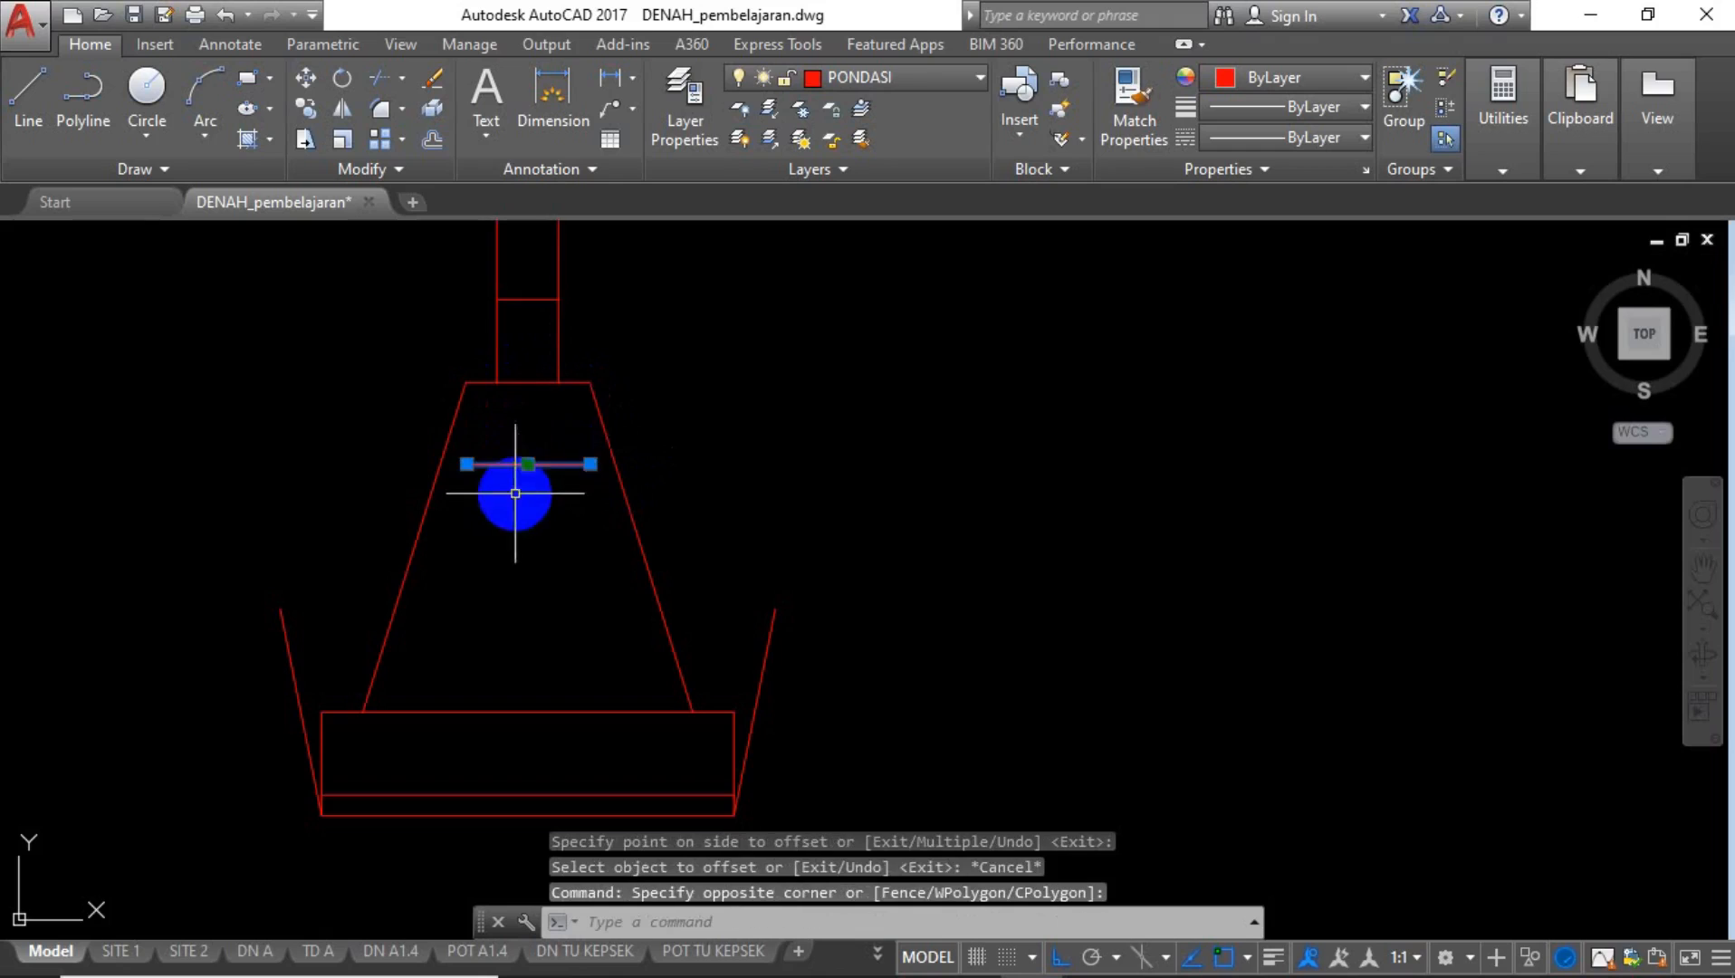
pyautogui.click(590, 463)
pyautogui.click(1119, 465)
pyautogui.press('Escape')
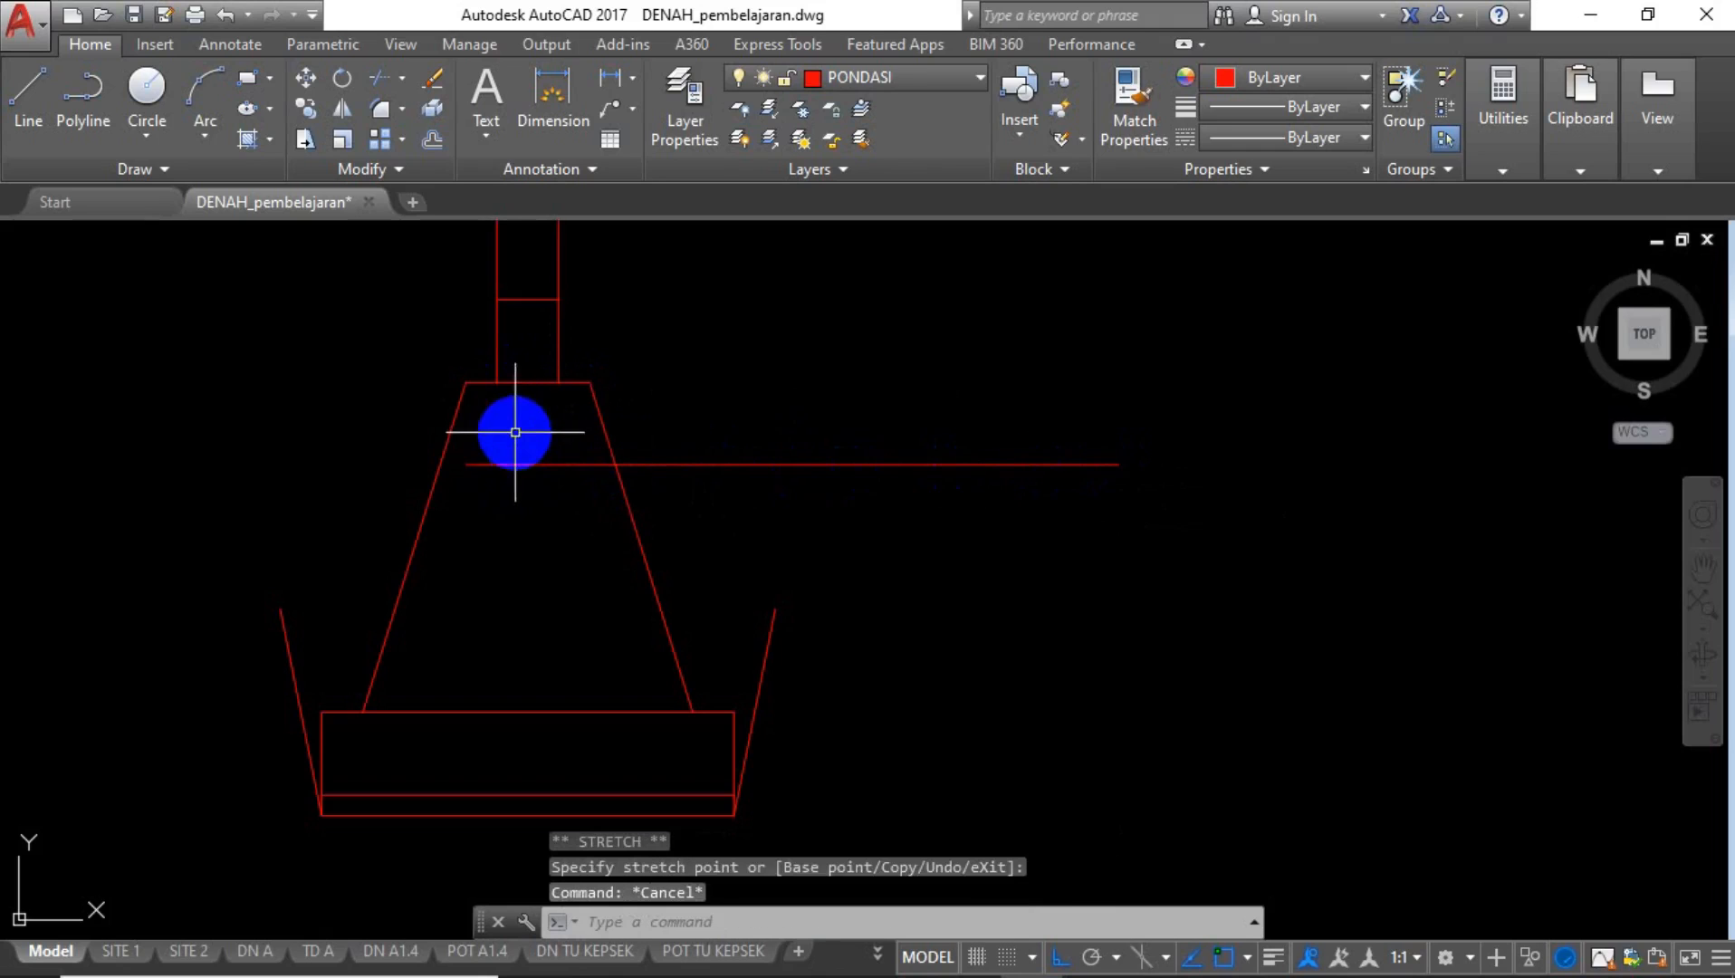
pyautogui.click(515, 432)
pyautogui.click(489, 486)
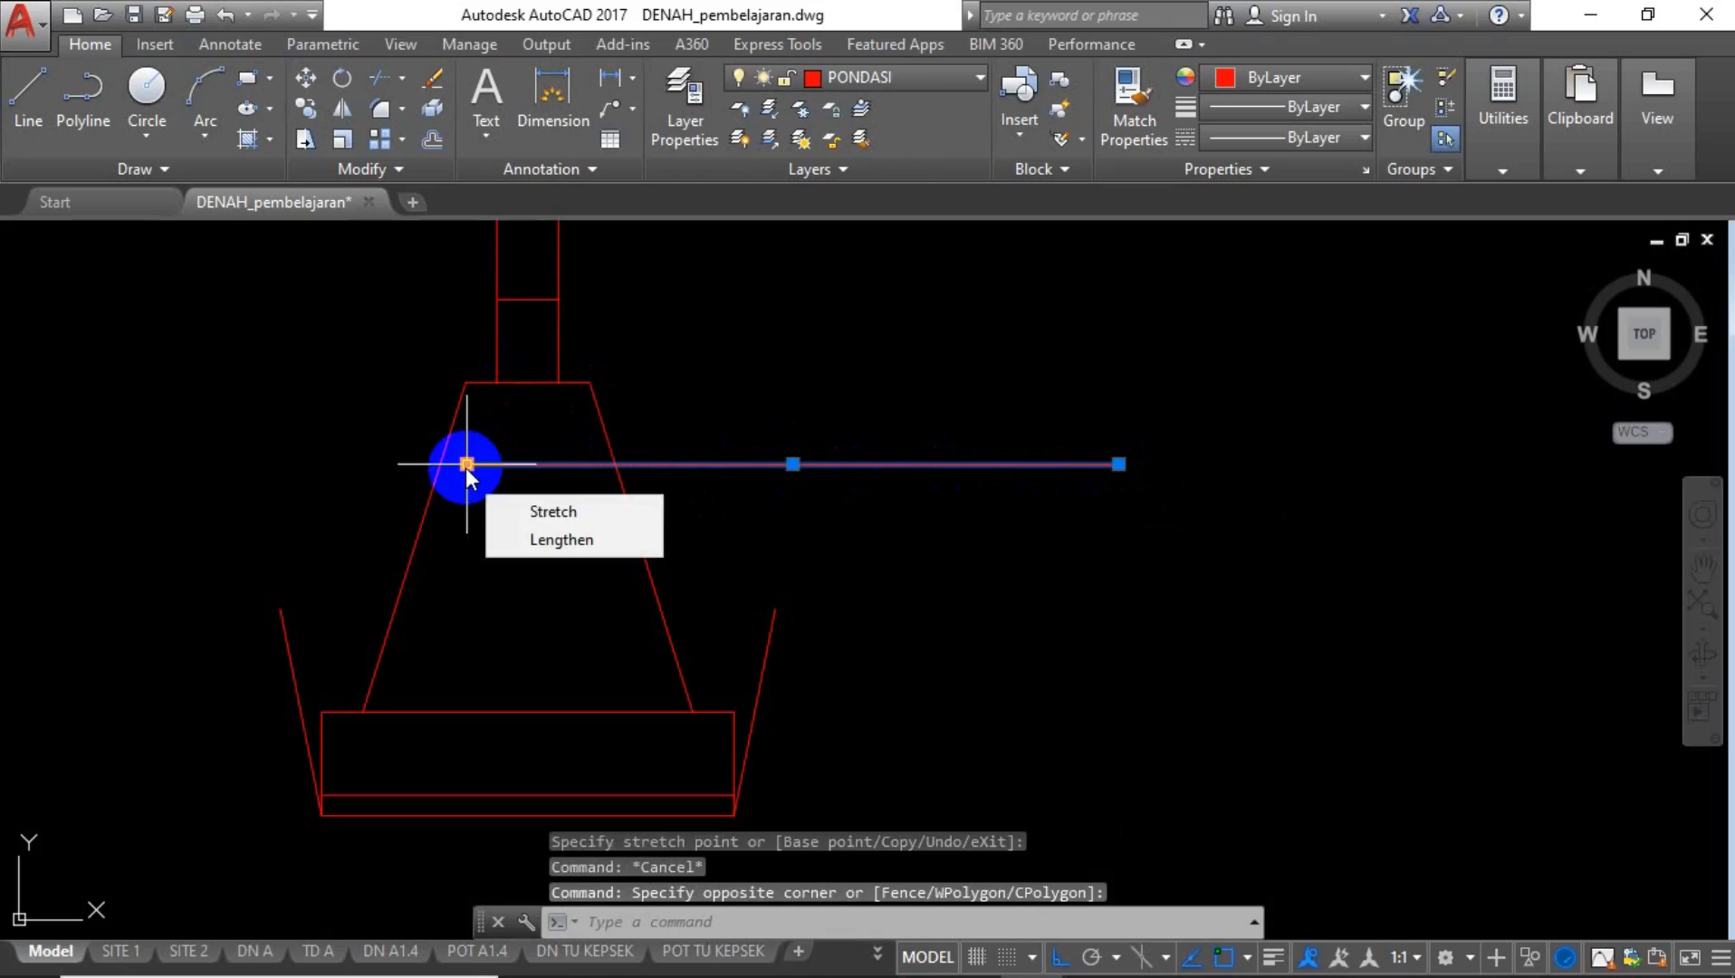
pyautogui.press('Escape')
# Fillet the east trench side with the horizontal ground line at radius 0 to form a sharp corner.
pyautogui.moveTo(701, 536); pyautogui.dragTo(883, 518, button='middle')
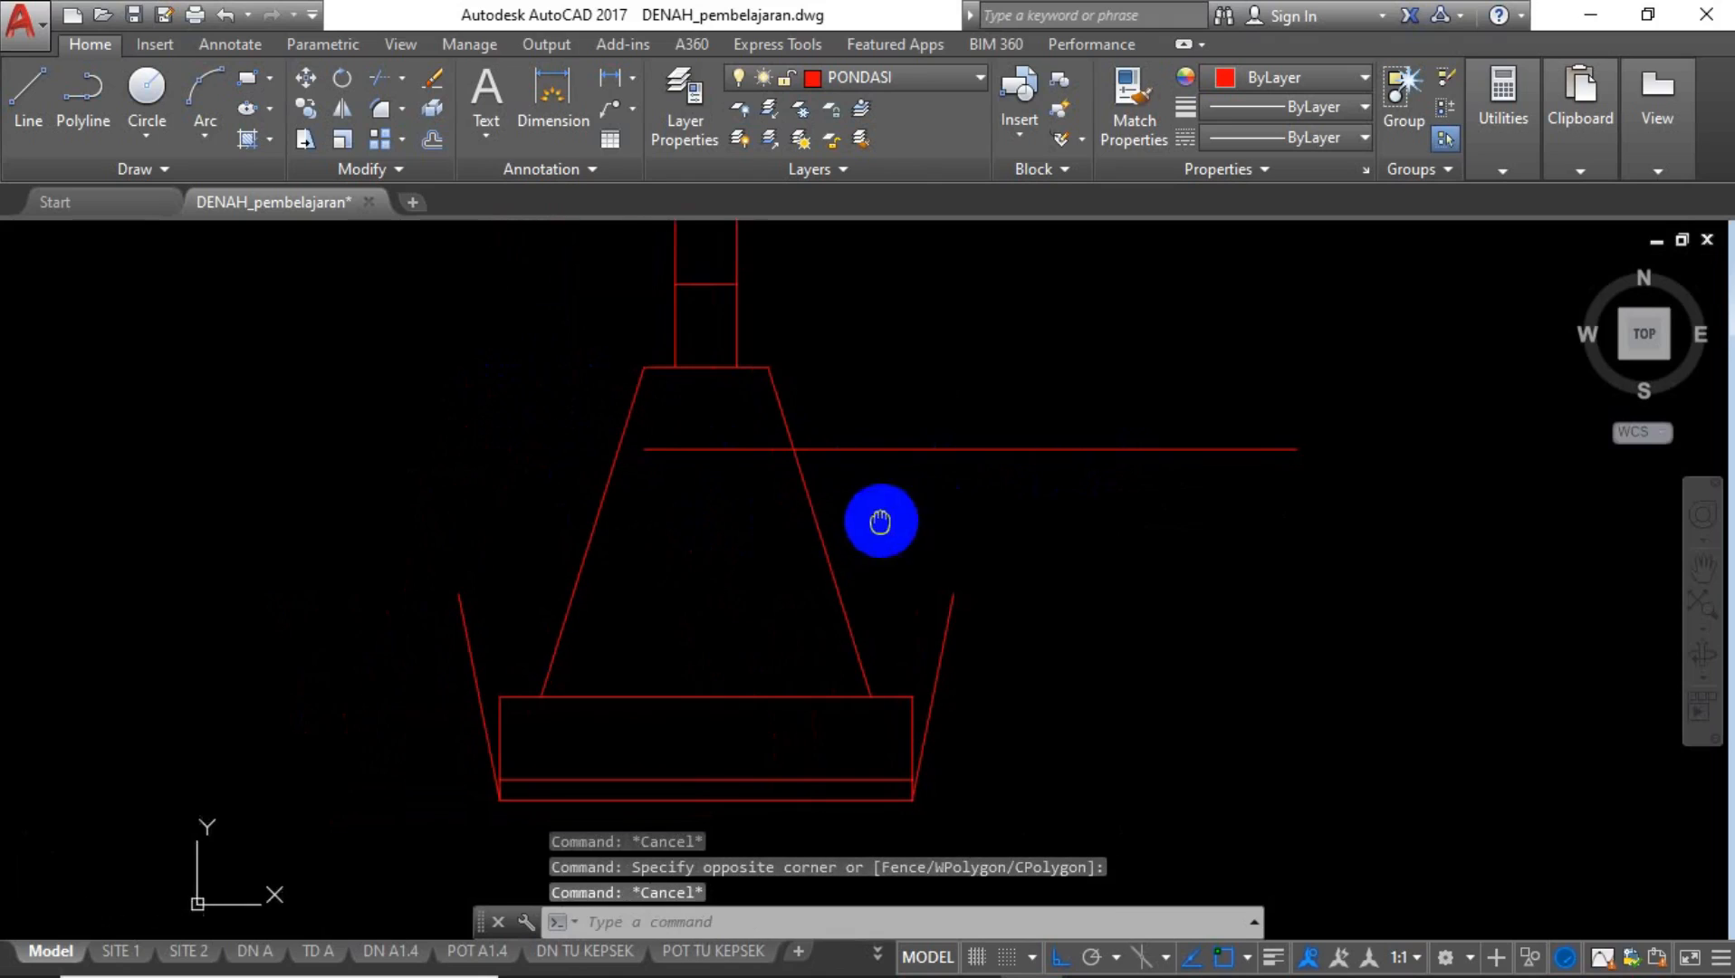
pyautogui.write('f')
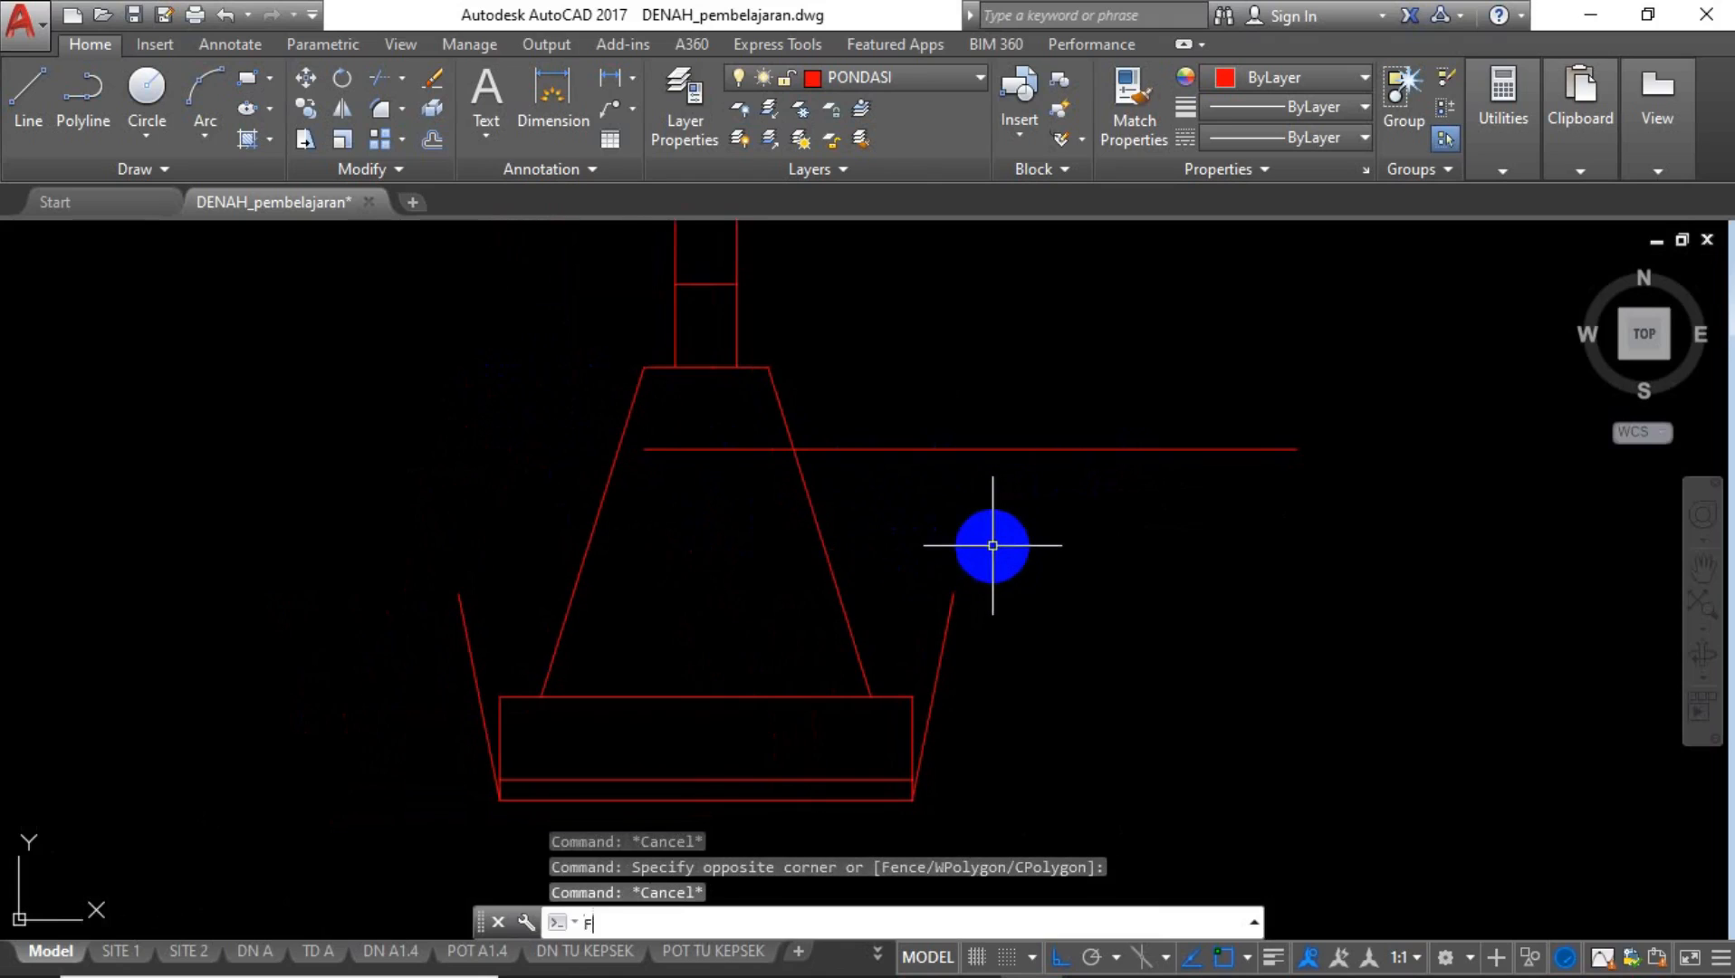
pyautogui.press('Return')
pyautogui.click(951, 608)
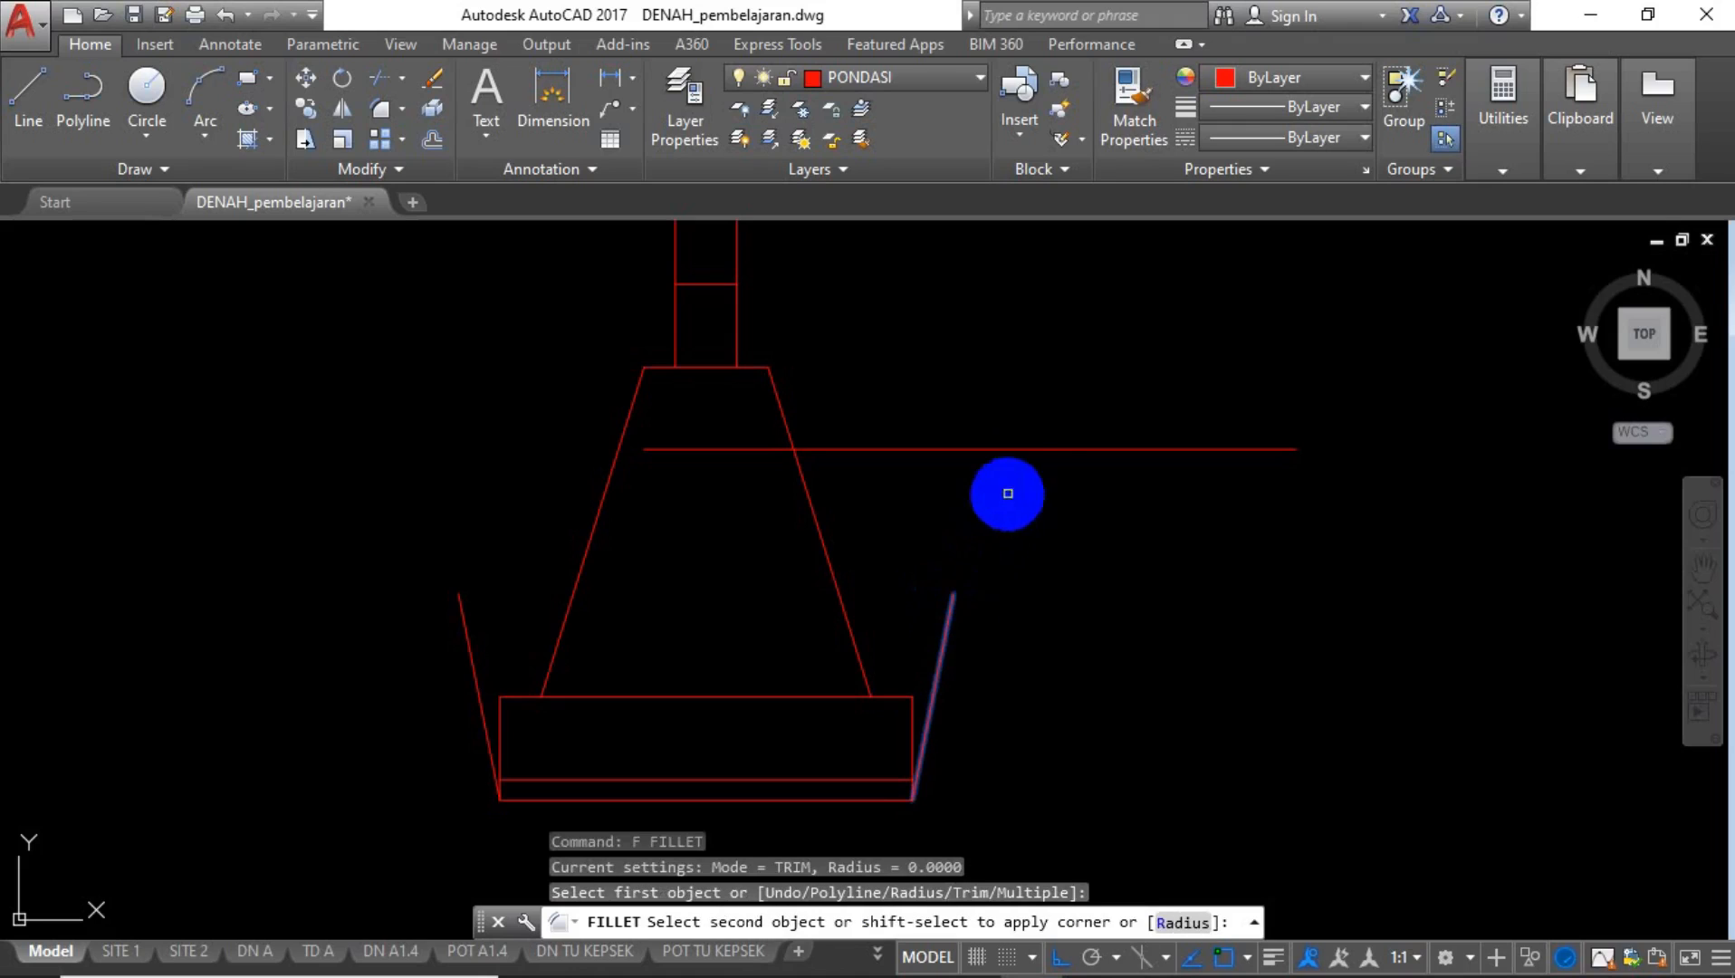
pyautogui.click(1014, 451)
pyautogui.press('Return')
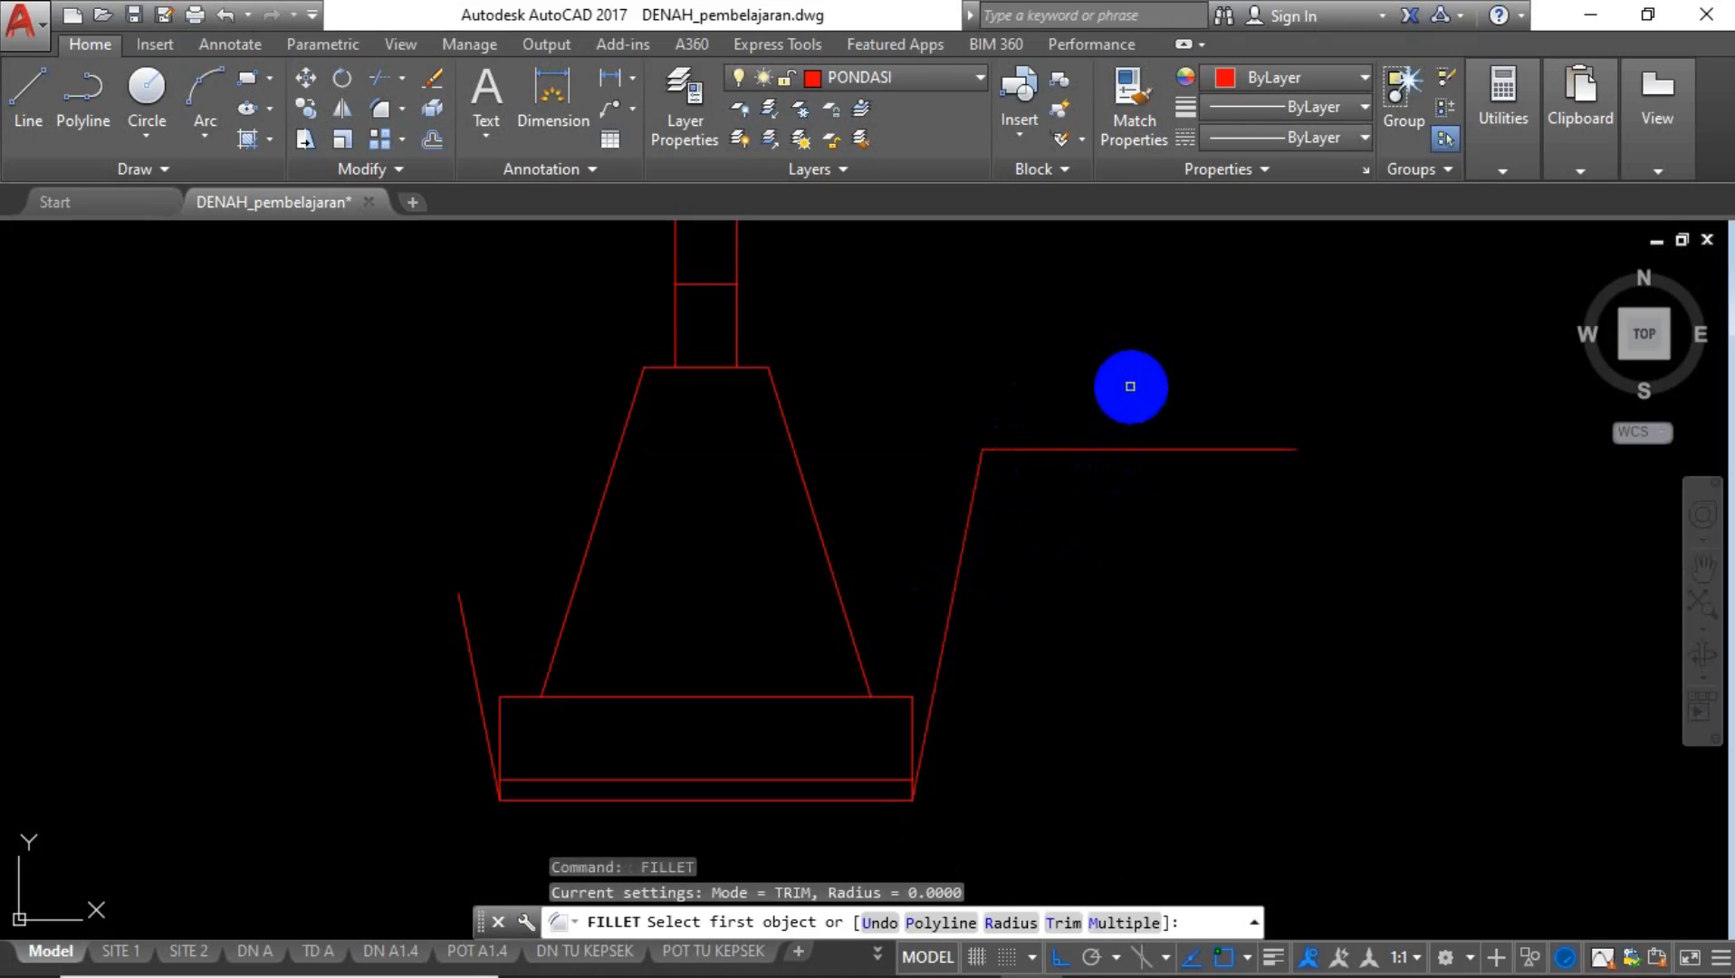
pyautogui.press('Escape')
# Mirror the horizontal ground line to the west about the foundation's vertical centre axis, keeping the original.
pyautogui.click(1134, 392)
pyautogui.click(1081, 494)
pyautogui.write('mi')
pyautogui.press('Return')
pyautogui.click(706, 697)
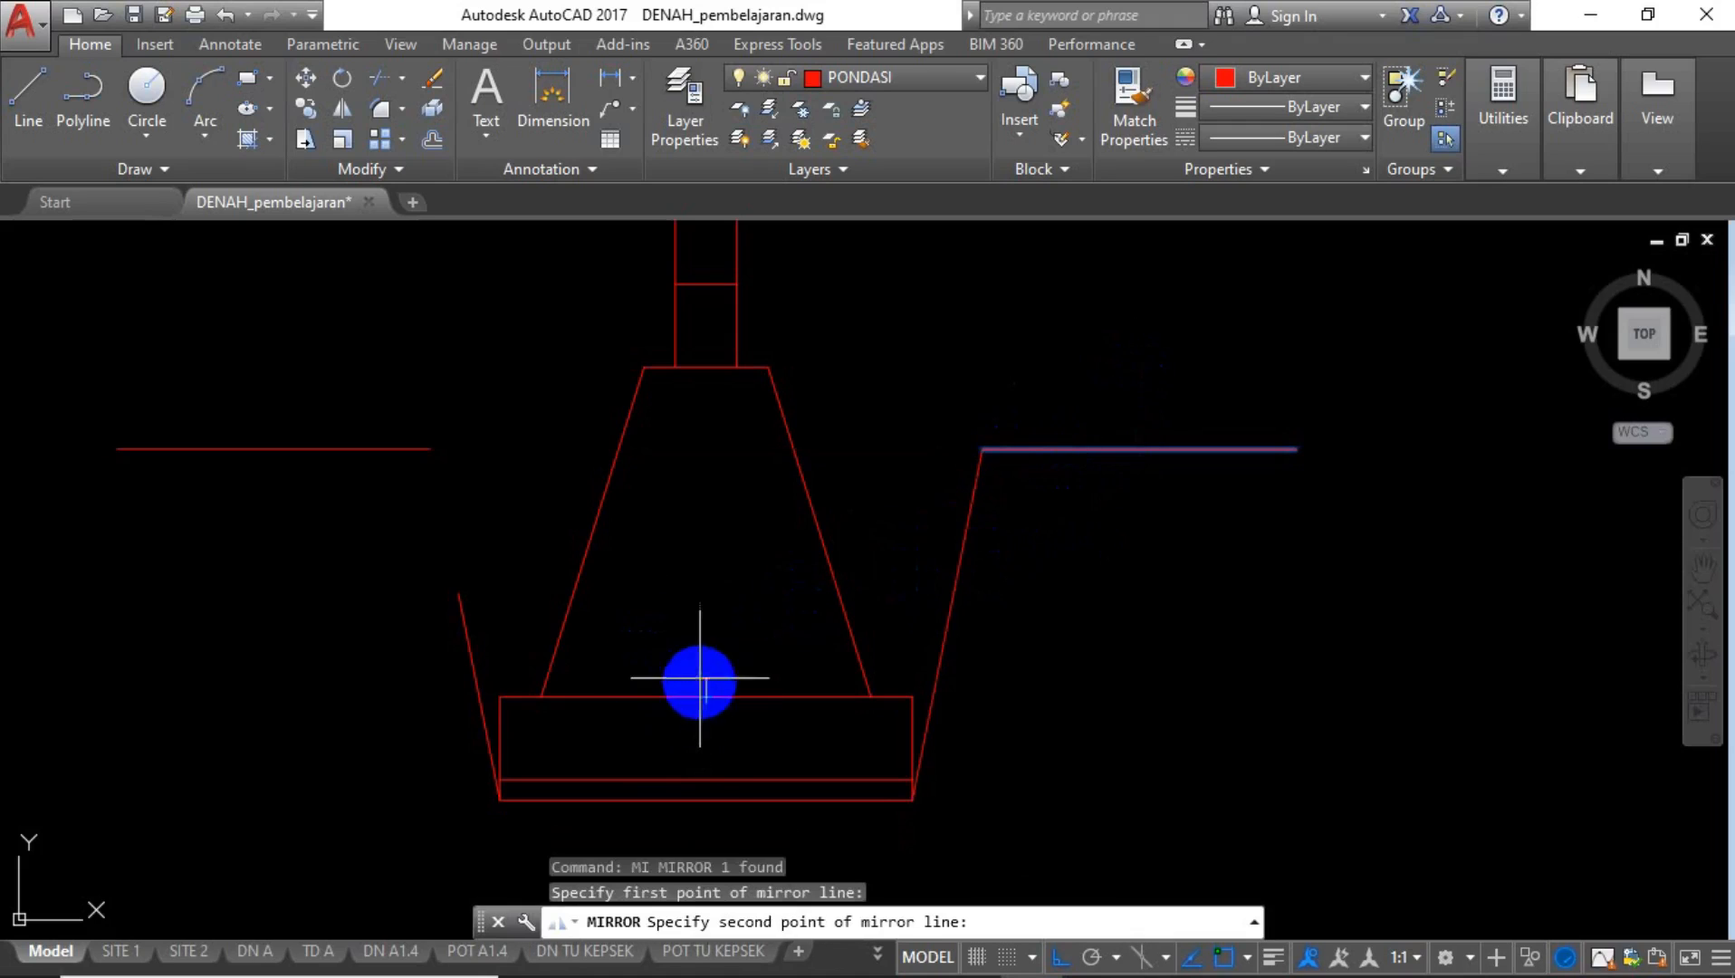
pyautogui.click(702, 604)
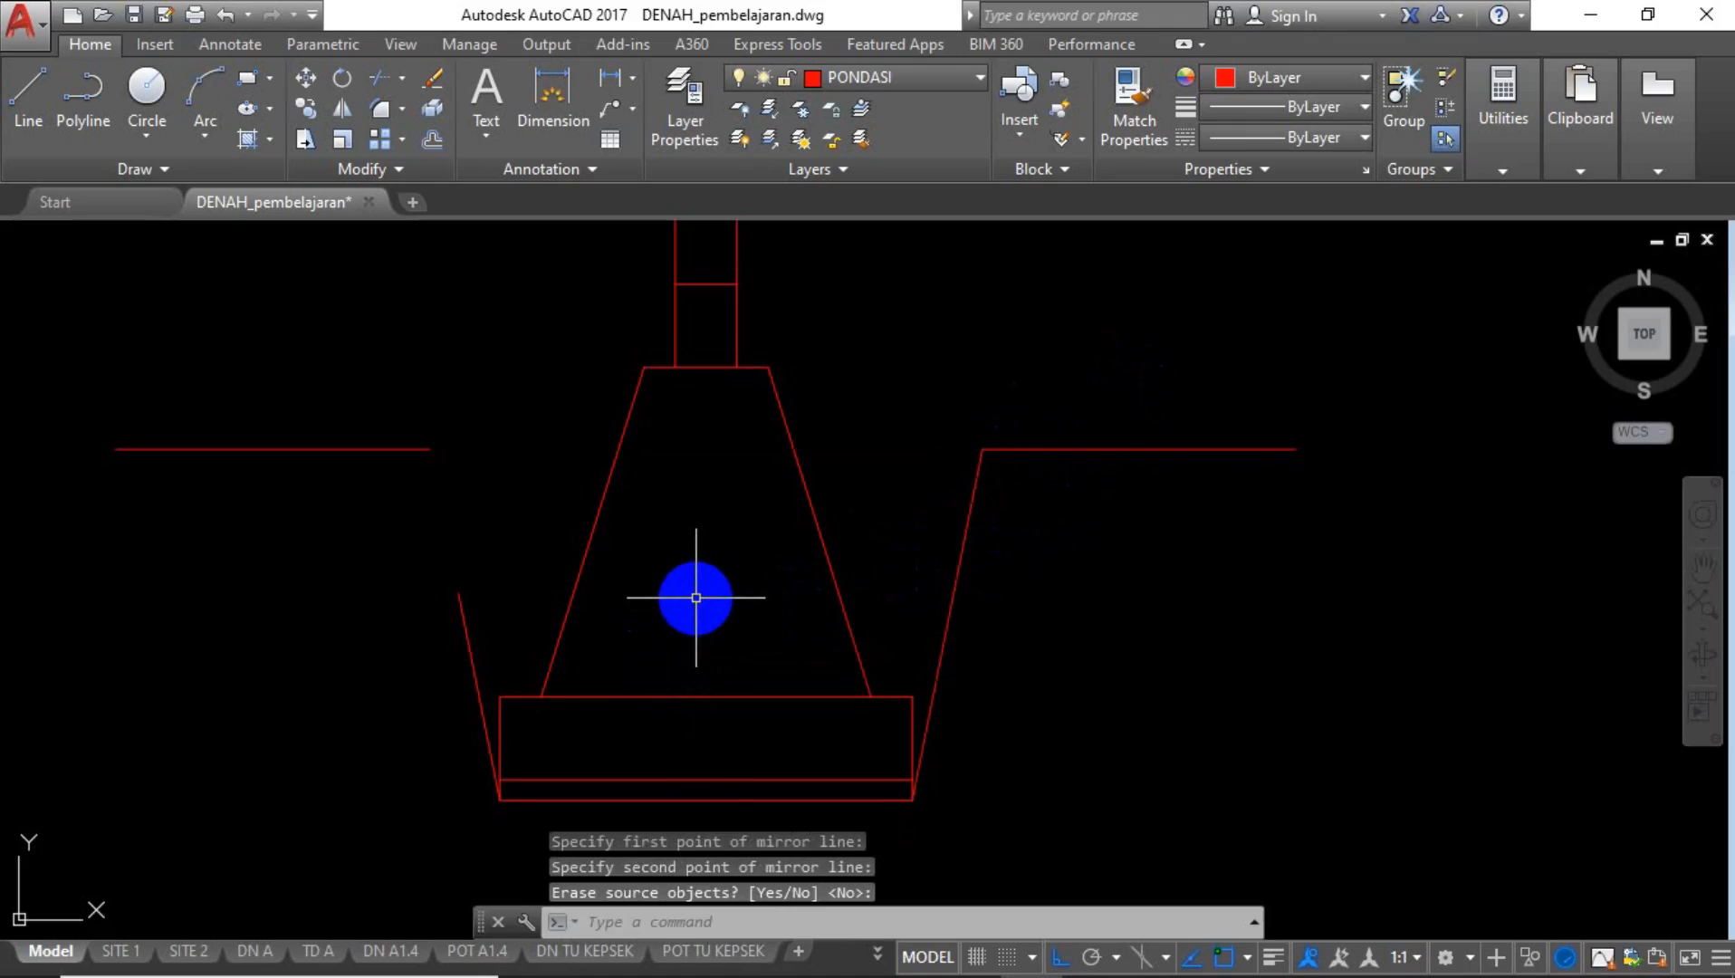
# Fillet the west trench side with the mirrored ground line at radius 0.
pyautogui.press('Return')
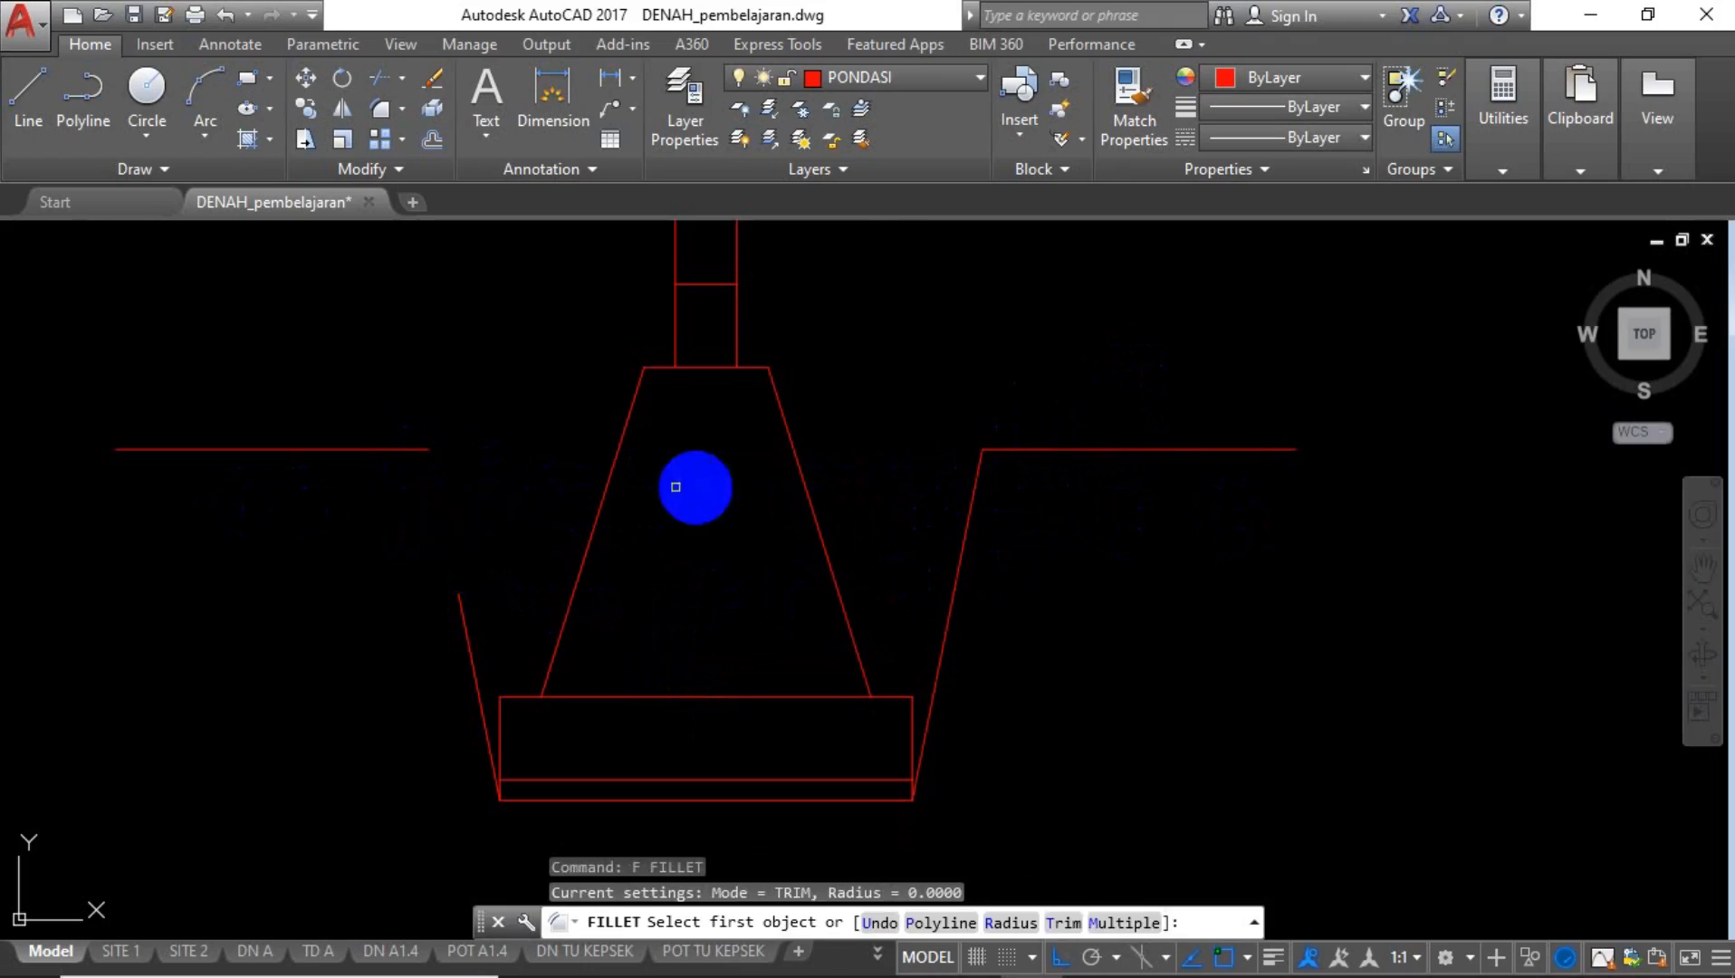
pyautogui.click(463, 618)
pyautogui.press('Escape')
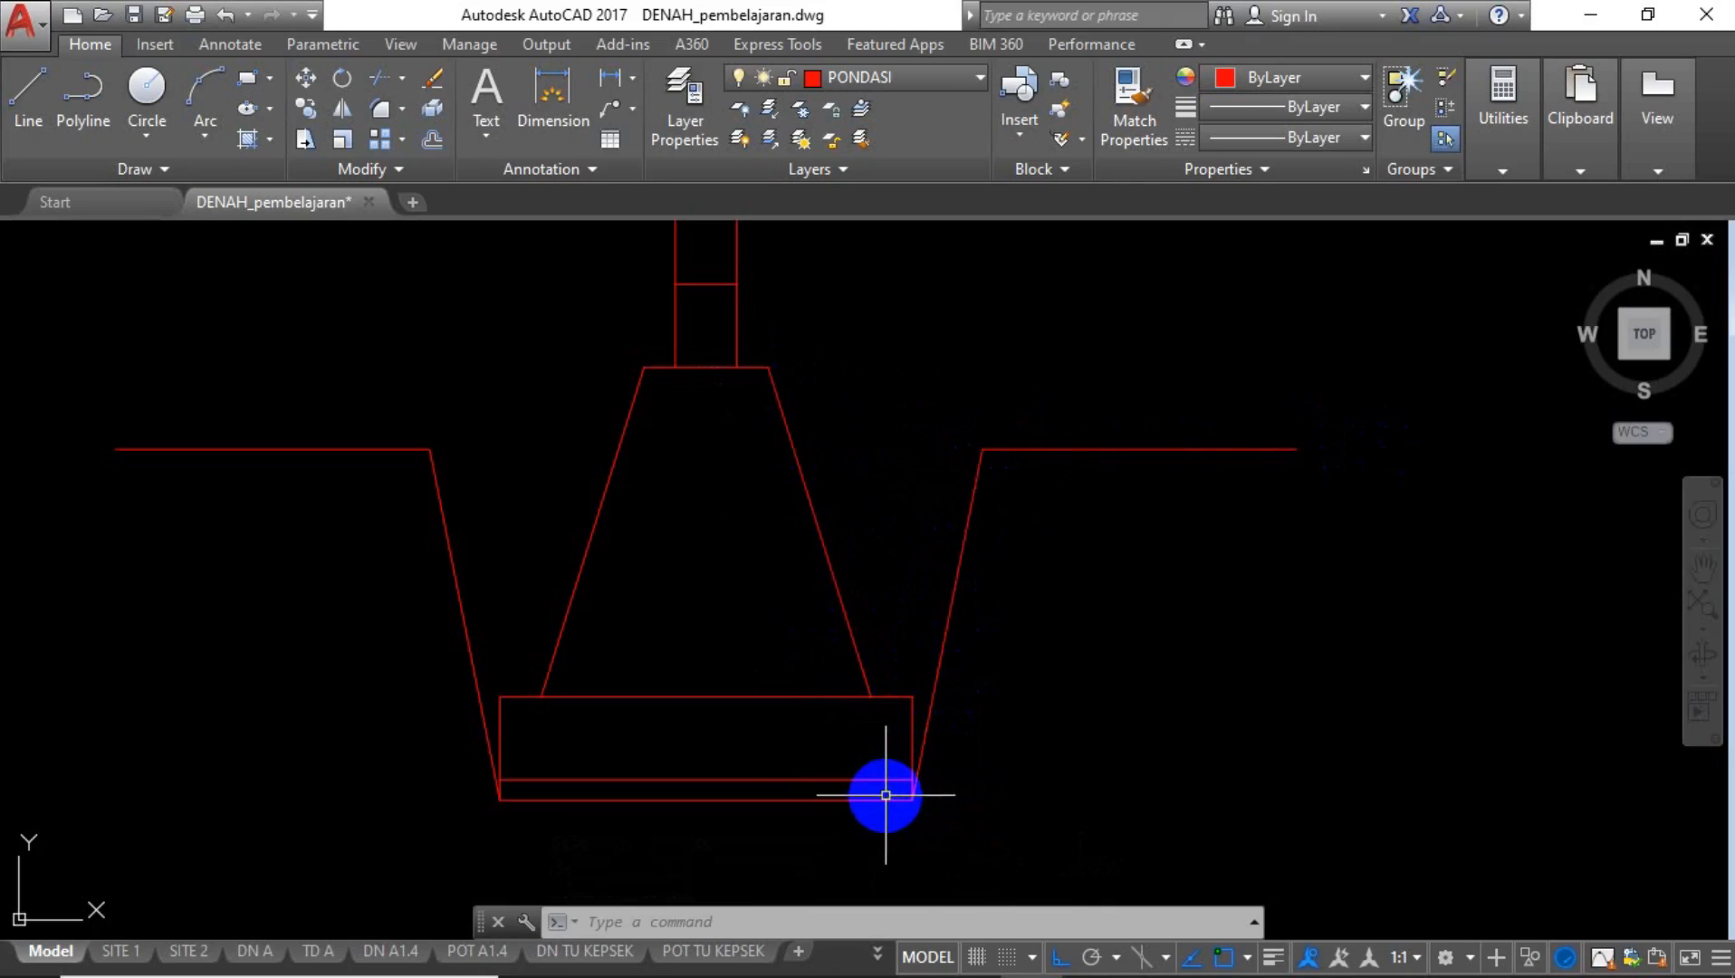
# Examine the trench and foundation section outline against the section 01 cut mark in the foundation plan.
pyautogui.moveTo(884, 793); pyautogui.dragTo(987, 837, button='middle')
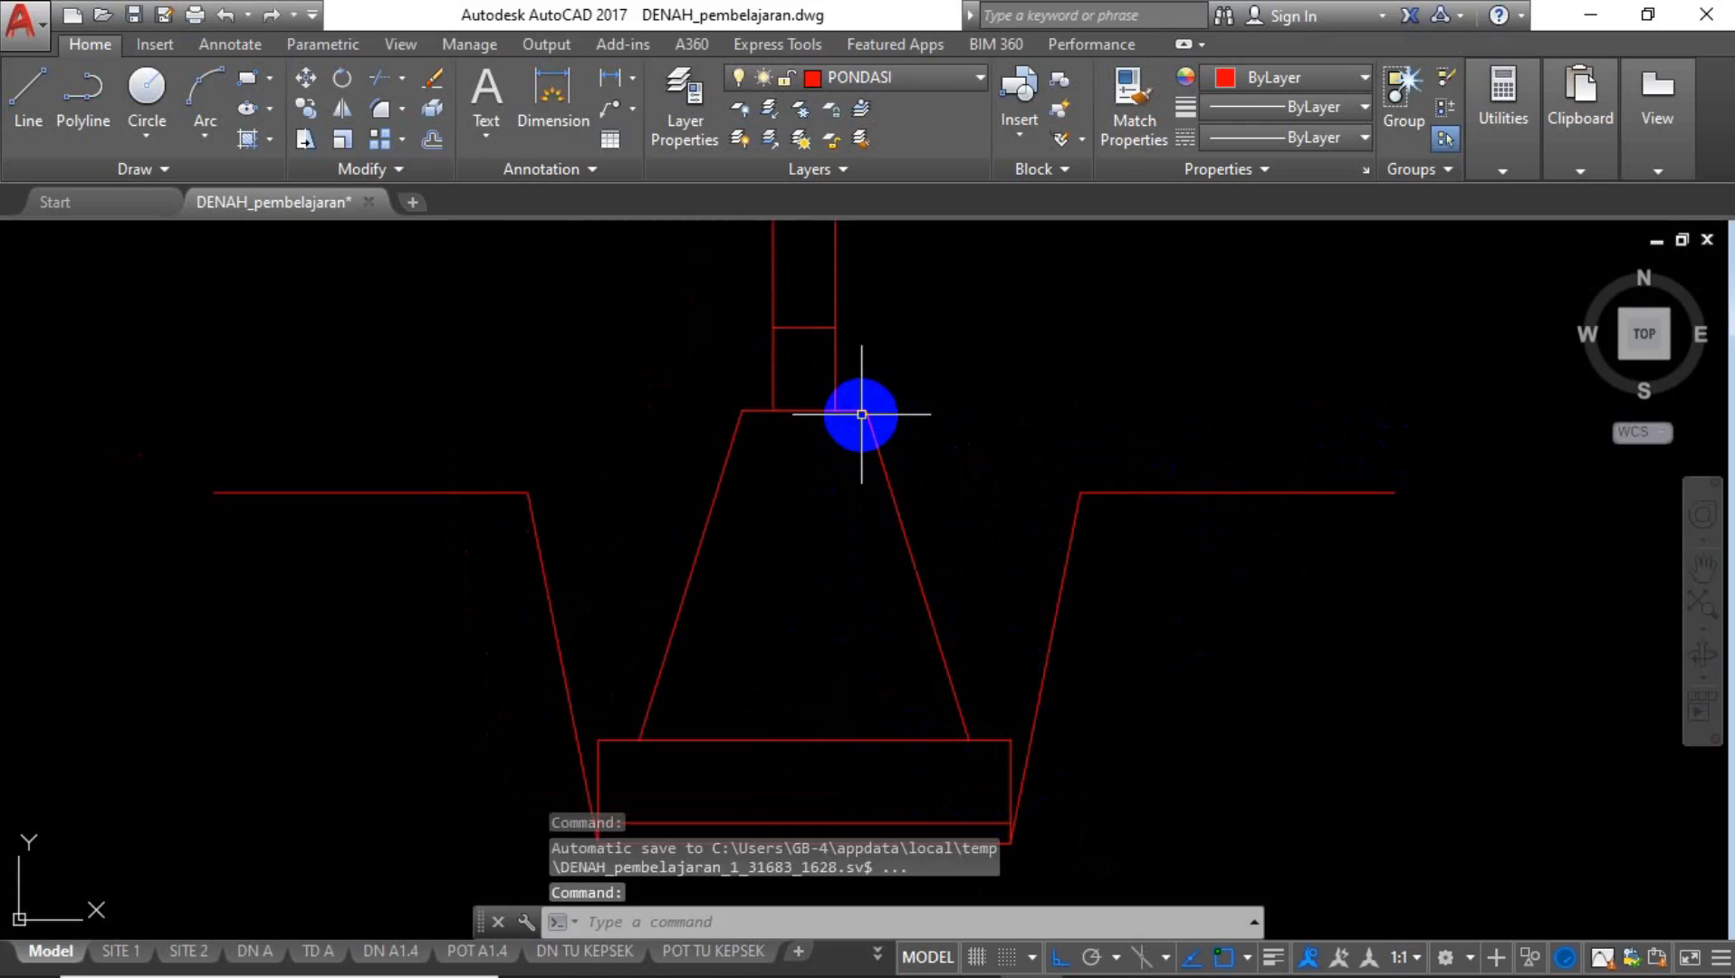
pyautogui.moveTo(930, 509); pyautogui.dragTo(837, 406, button='middle')
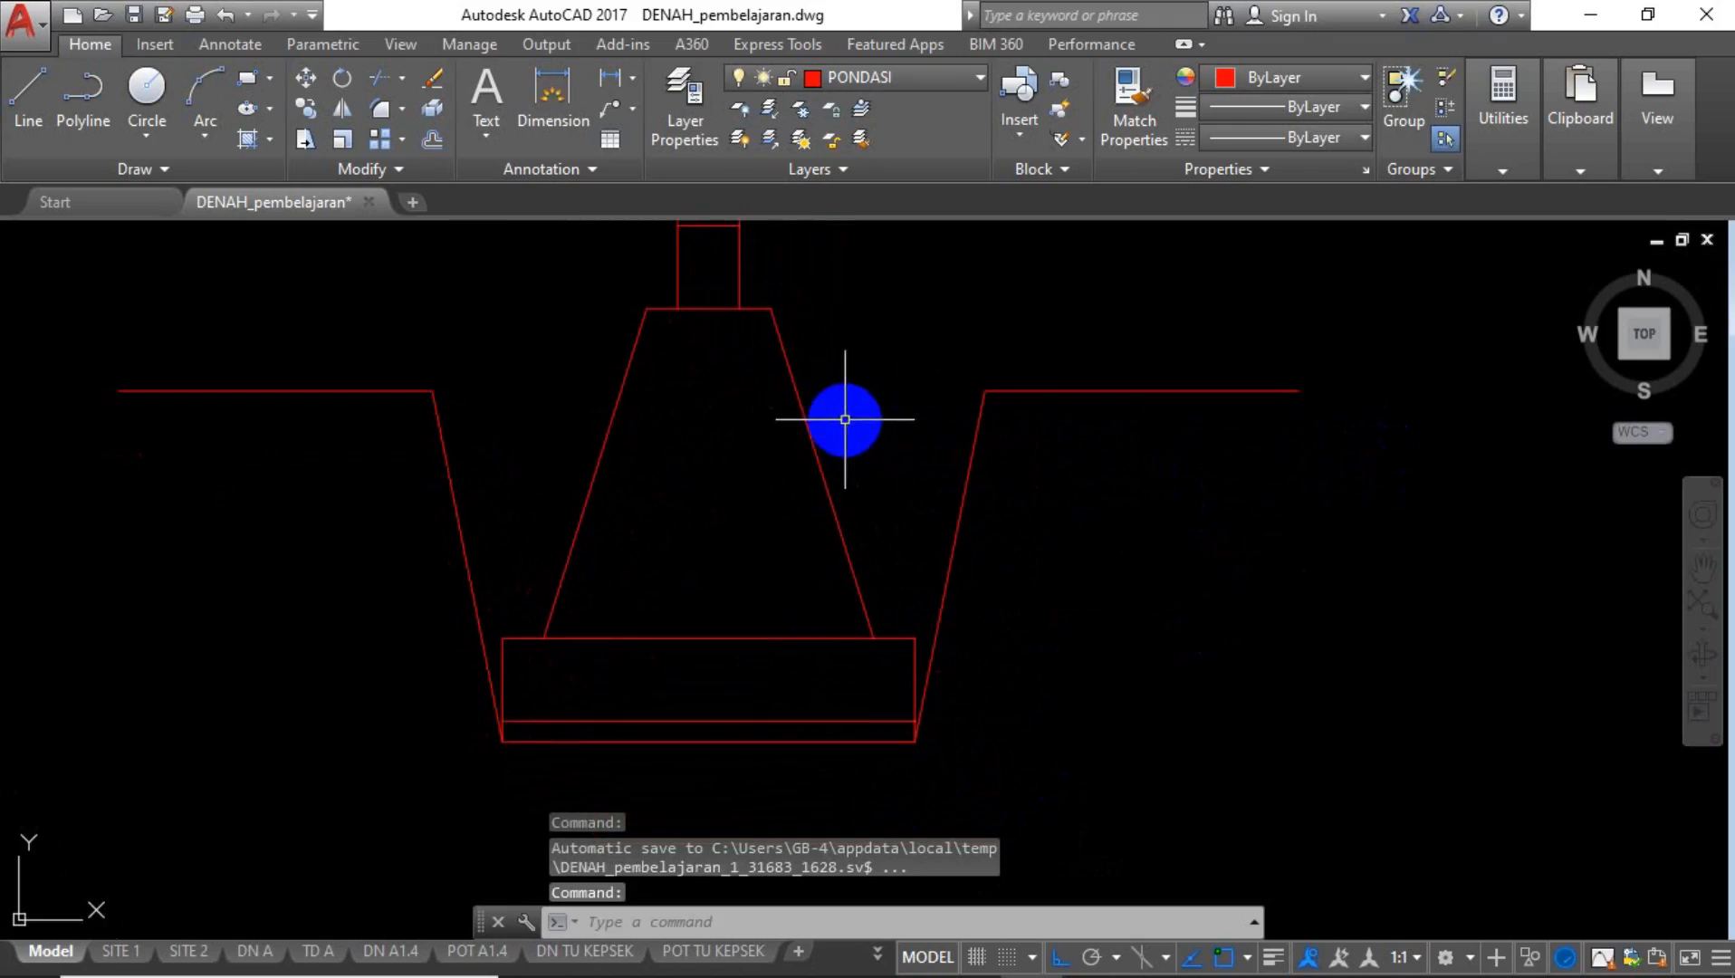
pyautogui.moveTo(828, 582)
pyautogui.mouseDown(button='middle')
pyautogui.moveTo(903, 549)
pyautogui.moveTo(922, 639)
pyautogui.moveTo(914, 666)
pyautogui.moveTo(809, 719)
pyautogui.mouseUp(button='middle')
pyautogui.moveTo(806, 630)
pyautogui.mouseDown(button='middle')
pyautogui.moveTo(816, 700)
pyautogui.moveTo(723, 717)
pyautogui.mouseUp(button='middle')
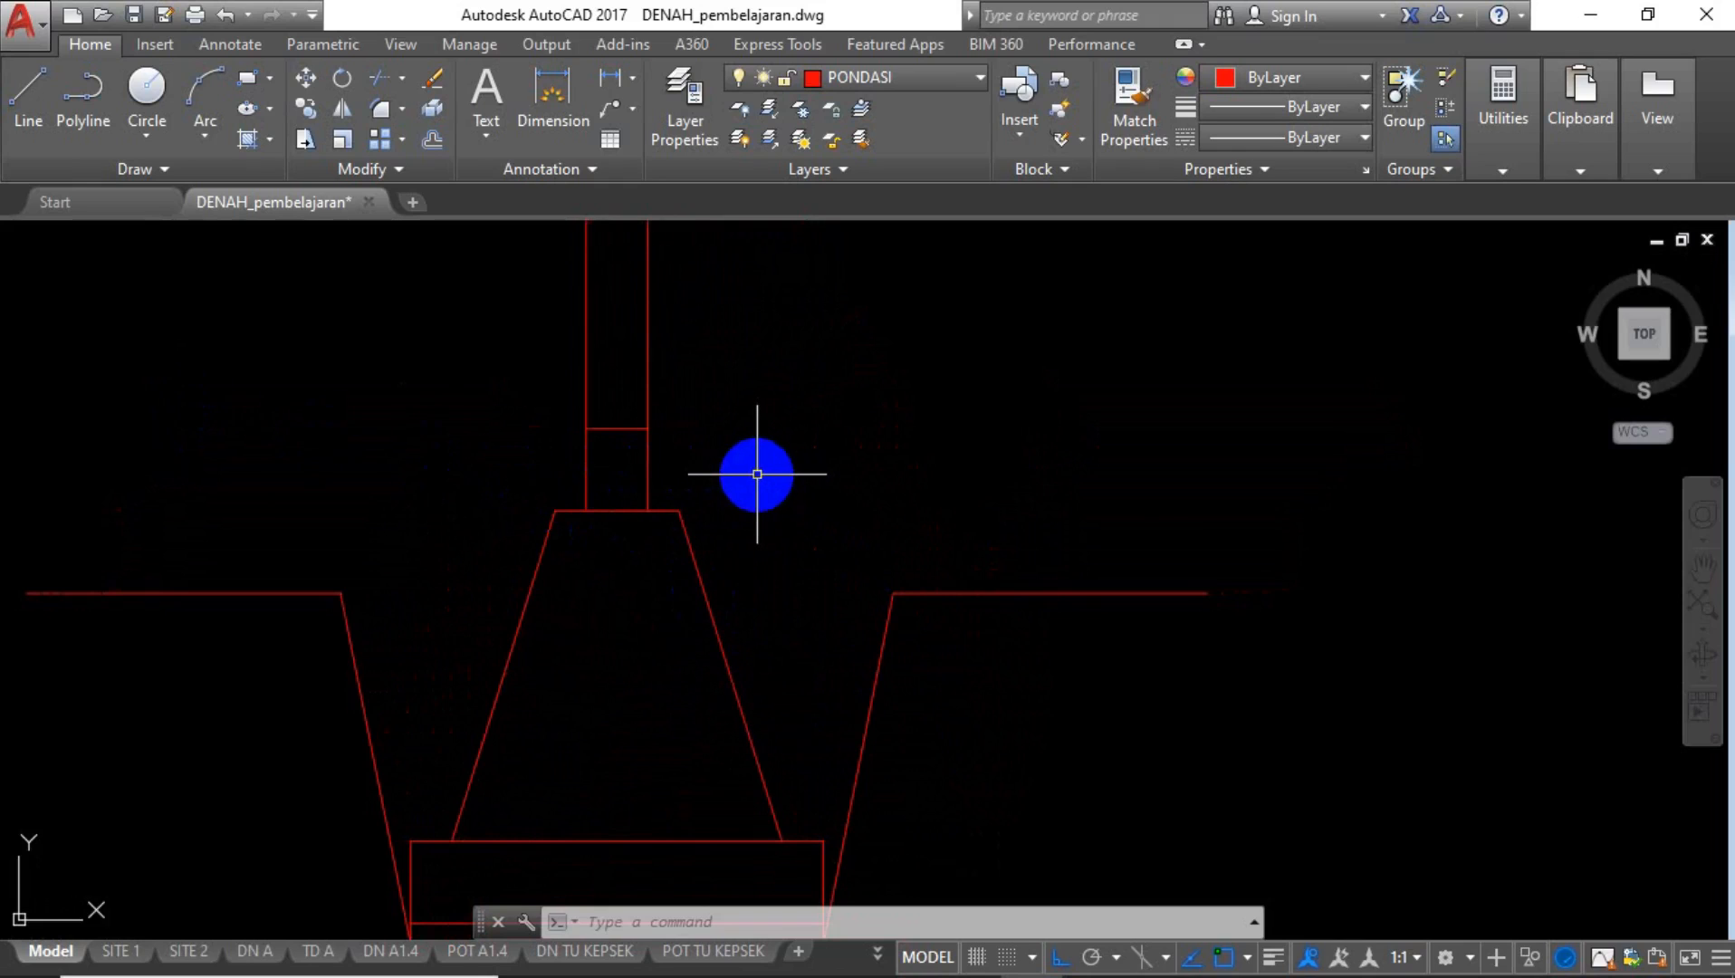
pyautogui.scroll(-7, 757, 474)
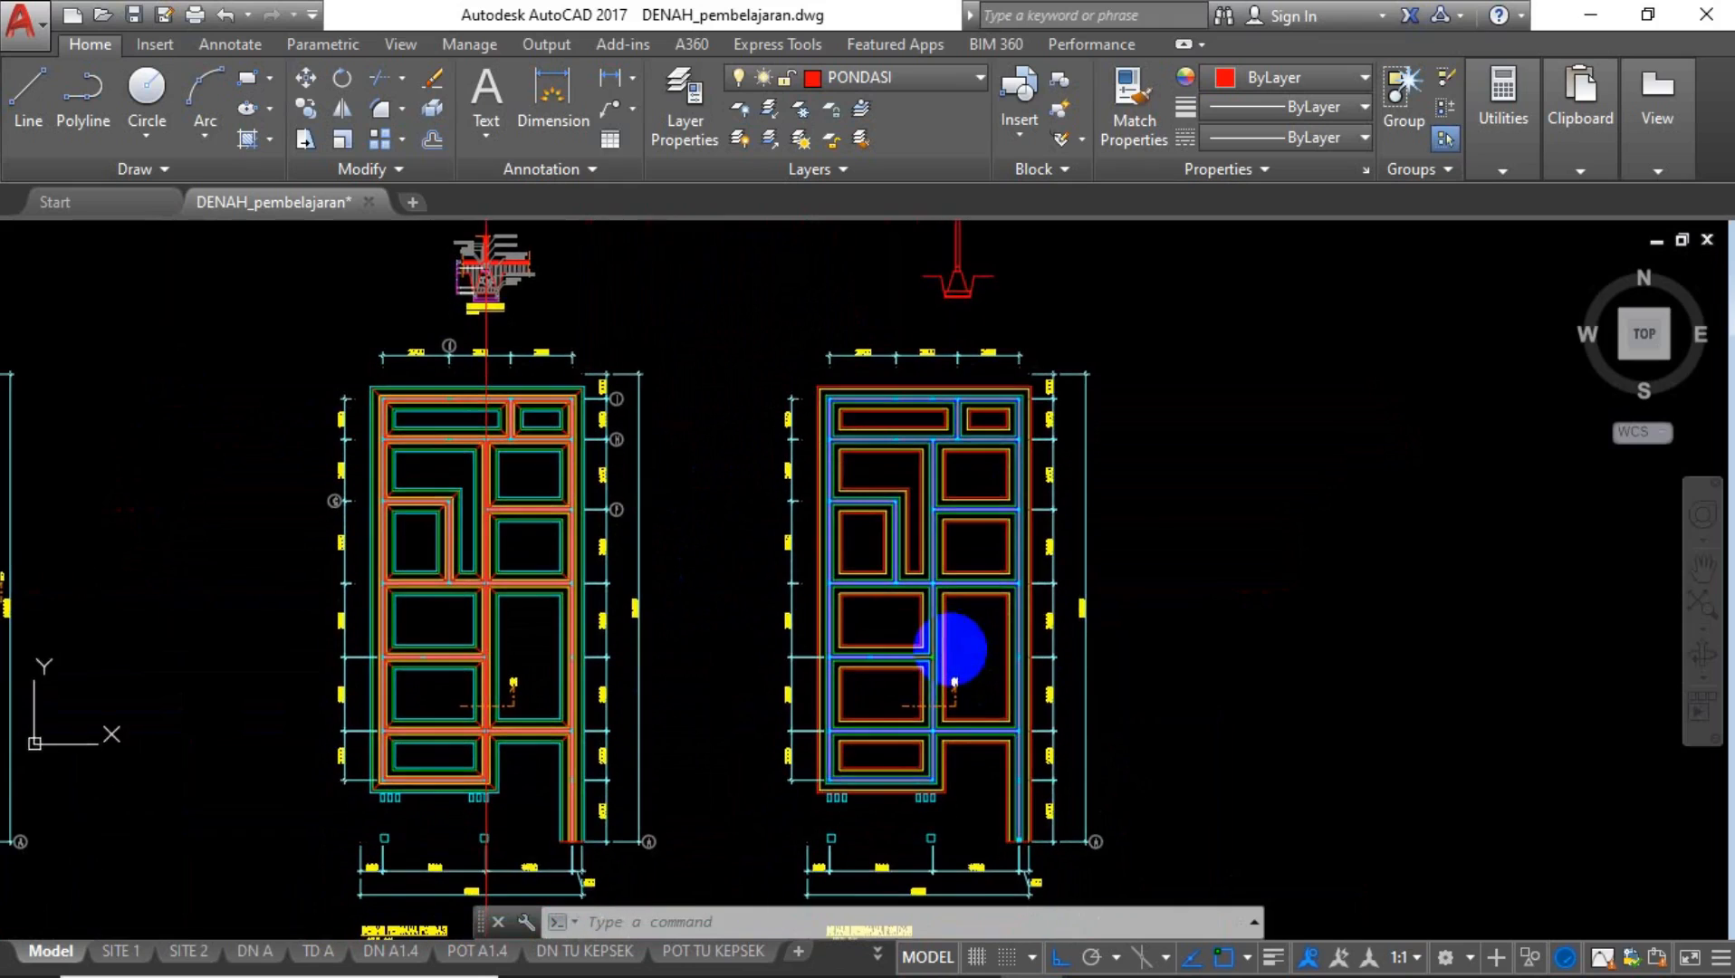
pyautogui.scroll(4, 896, 703)
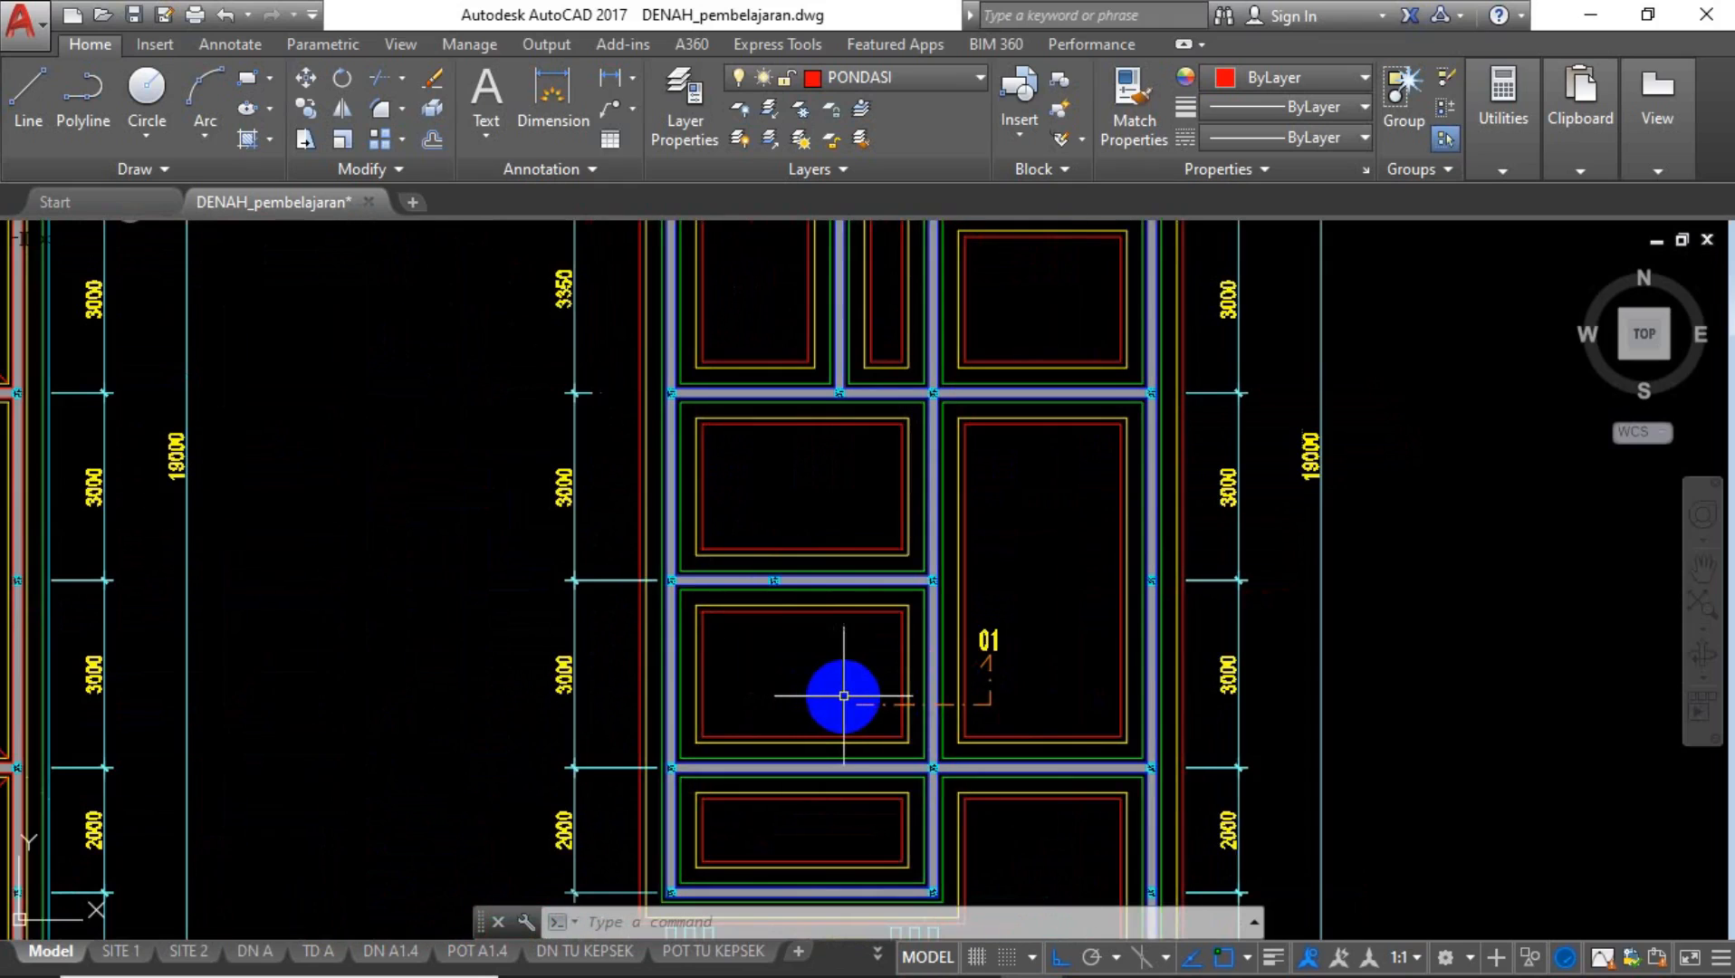
pyautogui.moveTo(841, 700); pyautogui.dragTo(683, 689, button='middle')
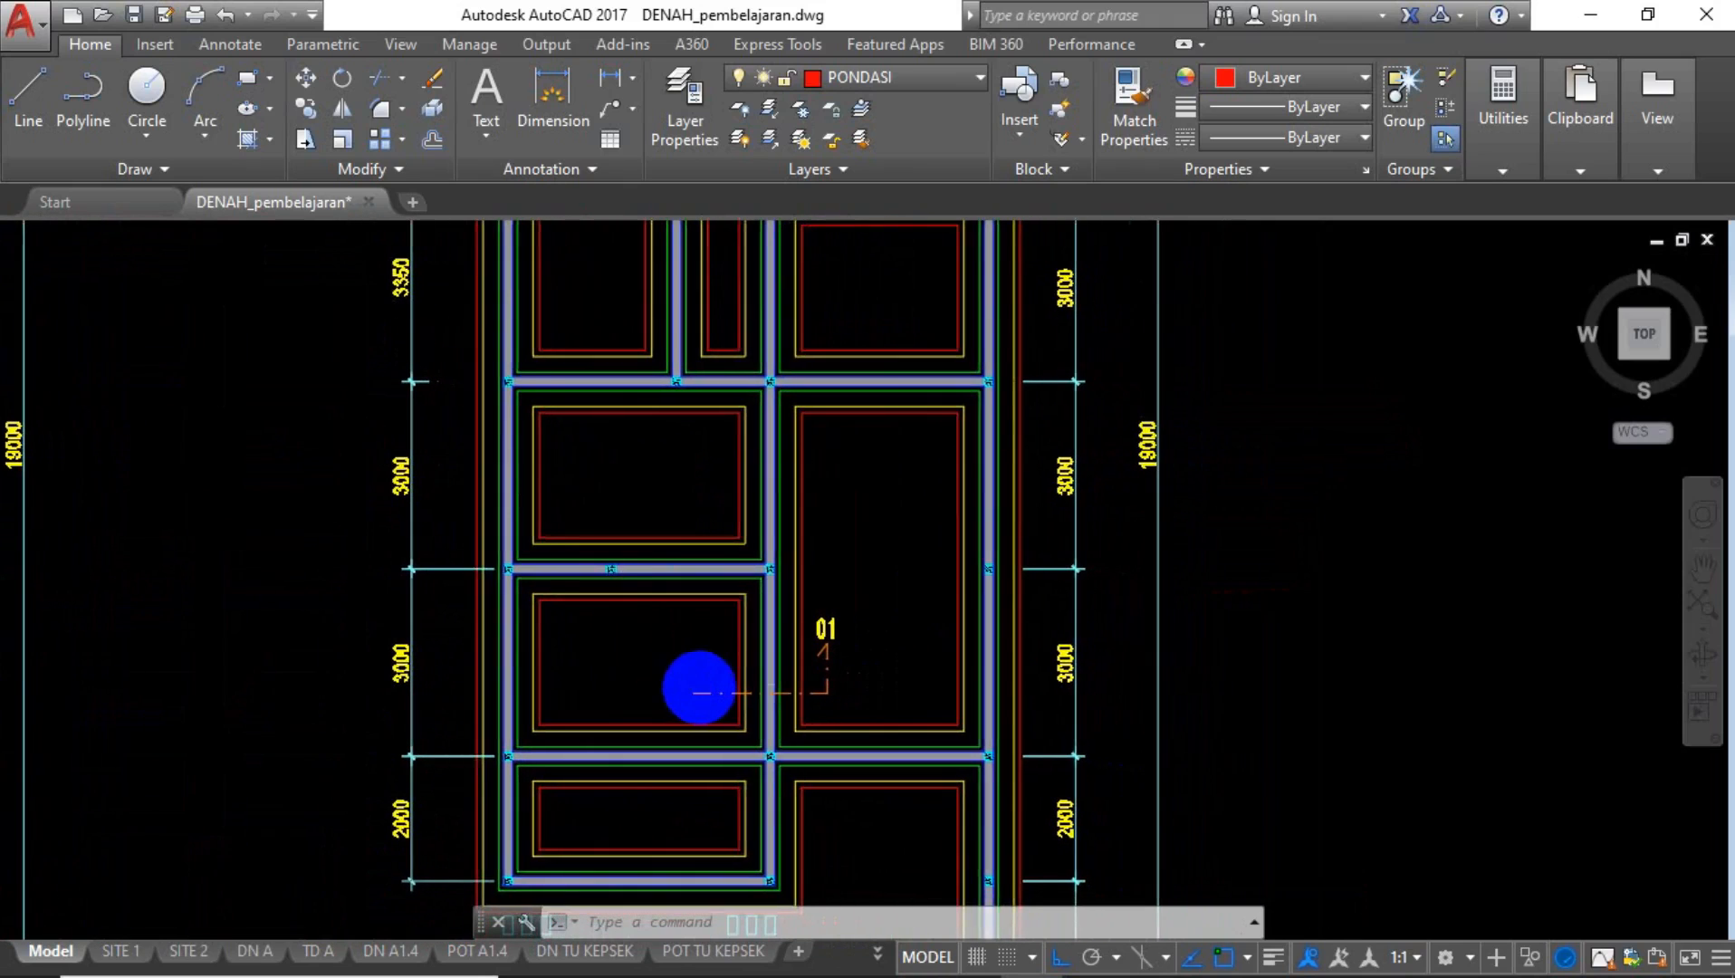
pyautogui.moveTo(857, 632); pyautogui.dragTo(852, 686, button='middle')
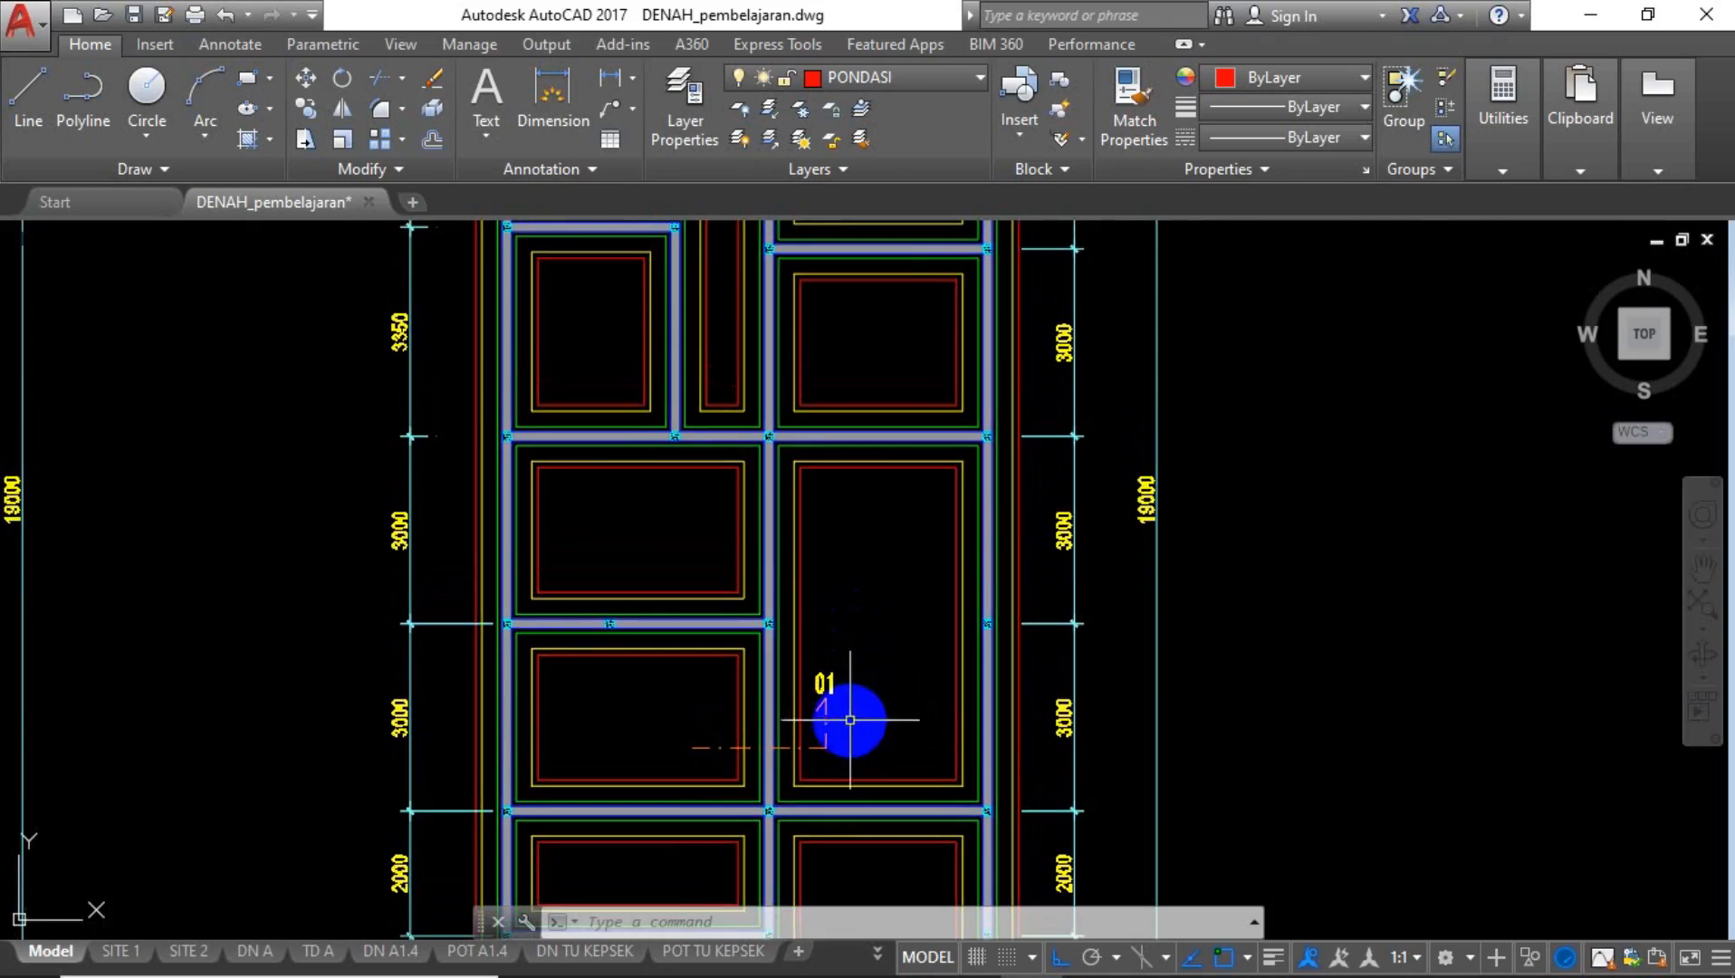
# Draw a horizontal line from the foundation's top east corner eastward past the end of the ground line.
pyautogui.scroll(4, 838, 710)
pyautogui.scroll(-6, 843, 717)
pyautogui.moveTo(837, 507); pyautogui.dragTo(825, 759, button='middle')
pyautogui.scroll(-6, 815, 706)
pyautogui.scroll(4, 808, 666)
pyautogui.scroll(6, 807, 665)
pyautogui.moveTo(910, 657); pyautogui.dragTo(833, 692, button='middle')
pyautogui.scroll(4, 867, 547)
pyautogui.moveTo(867, 547)
pyautogui.mouseDown(button='middle')
pyautogui.moveTo(755, 566)
pyautogui.moveTo(691, 479)
pyautogui.mouseUp(button='middle')
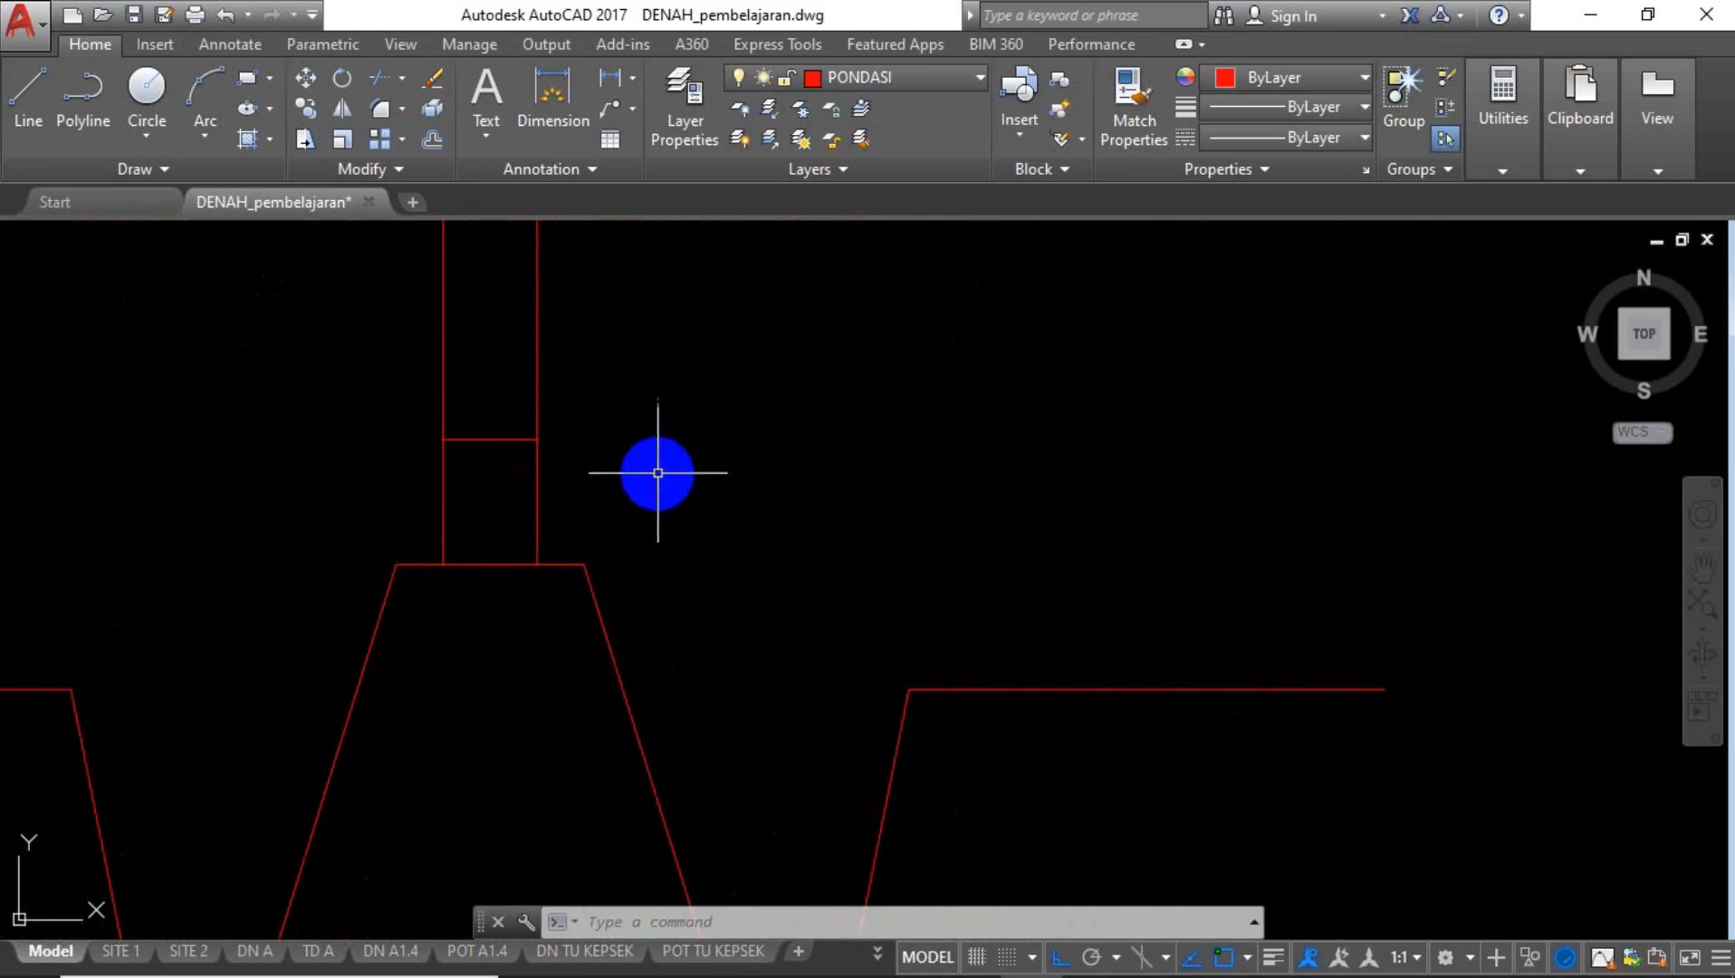
pyautogui.write('l')
pyautogui.press('Return')
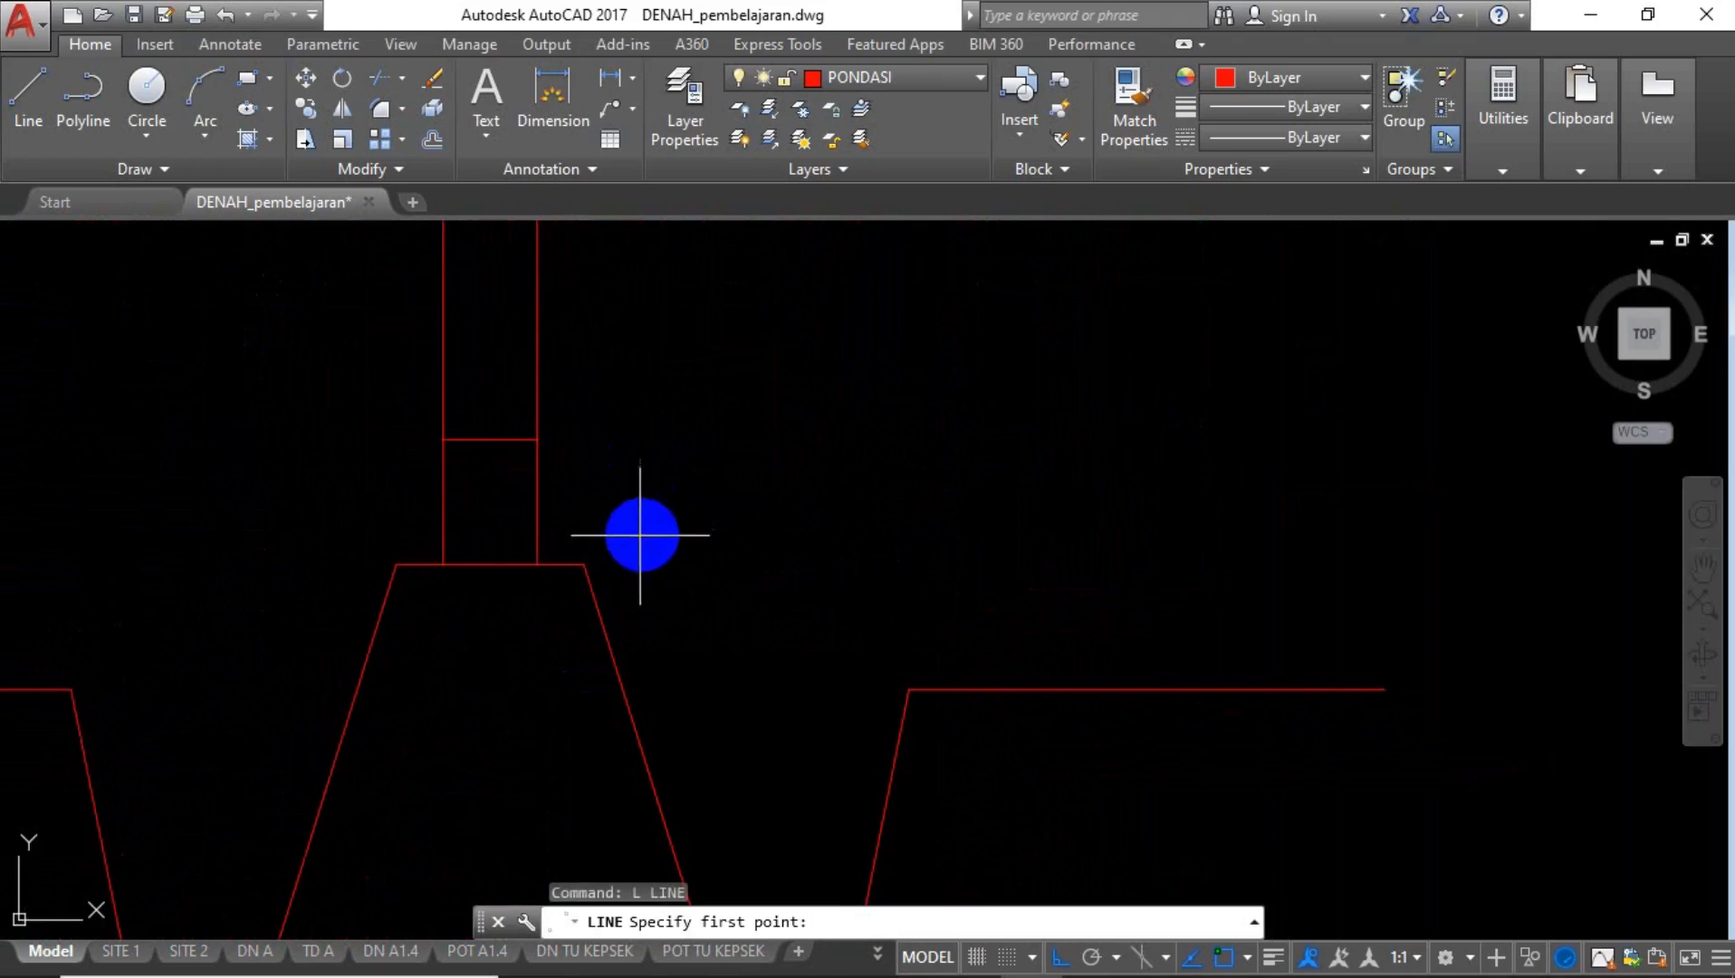
pyautogui.click(575, 564)
pyautogui.scroll(-1, 689, 561)
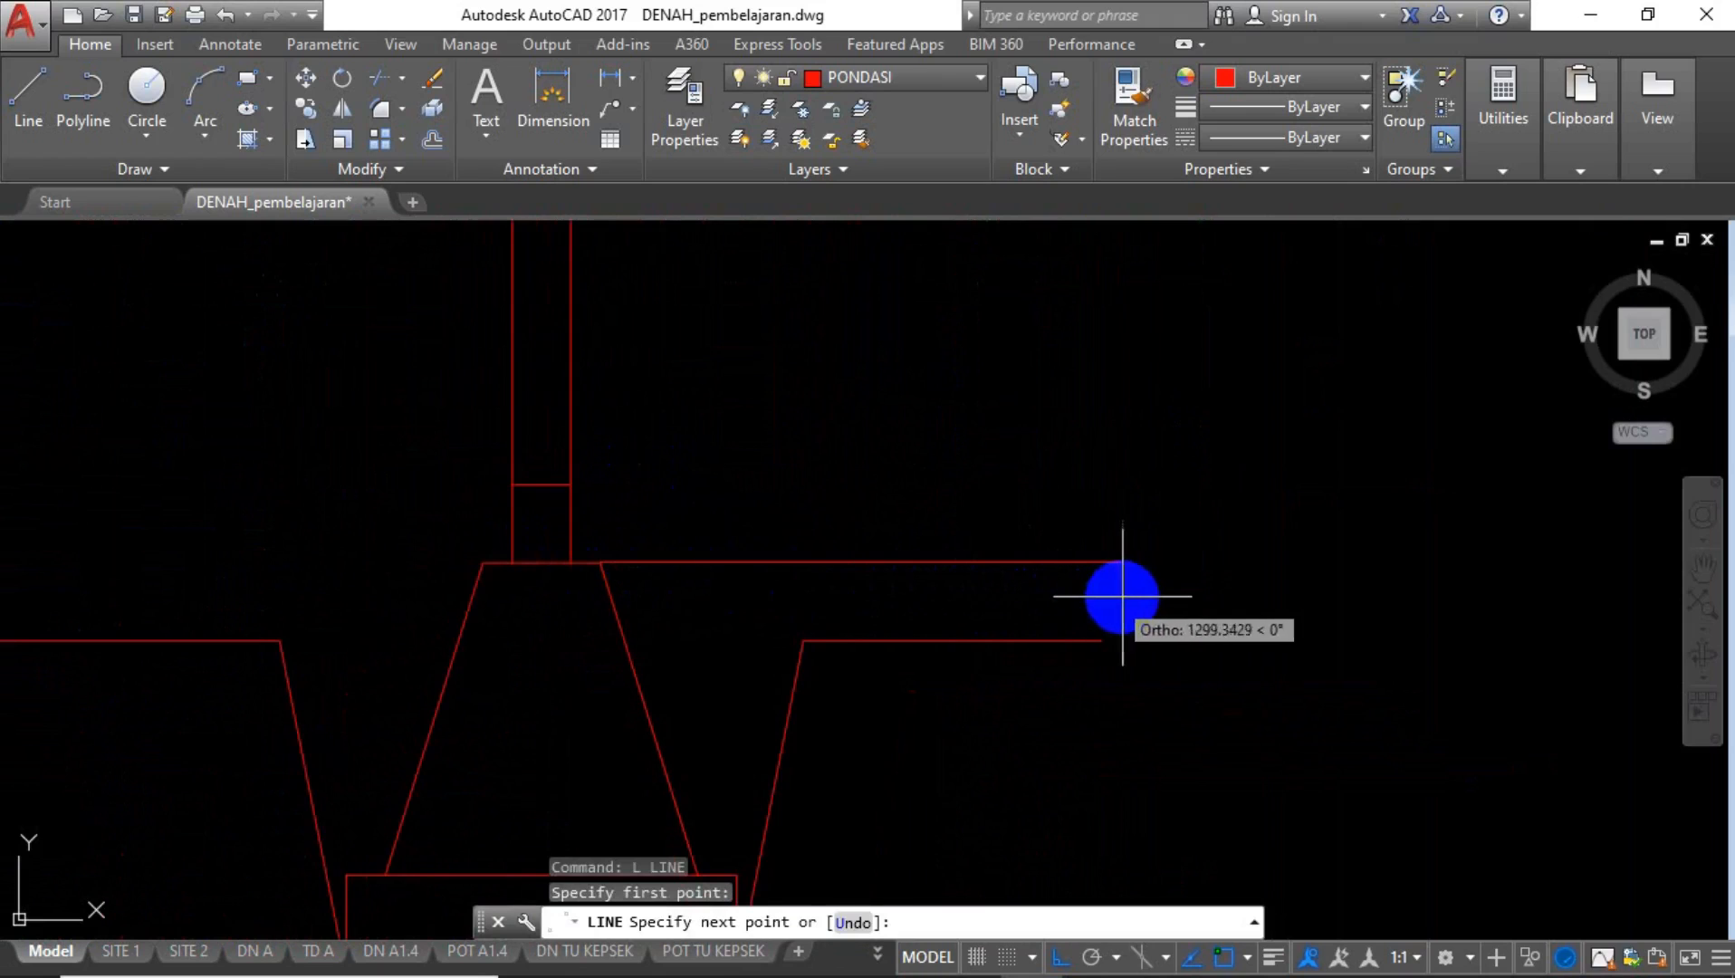
pyautogui.click(1276, 585)
pyautogui.press('Return')
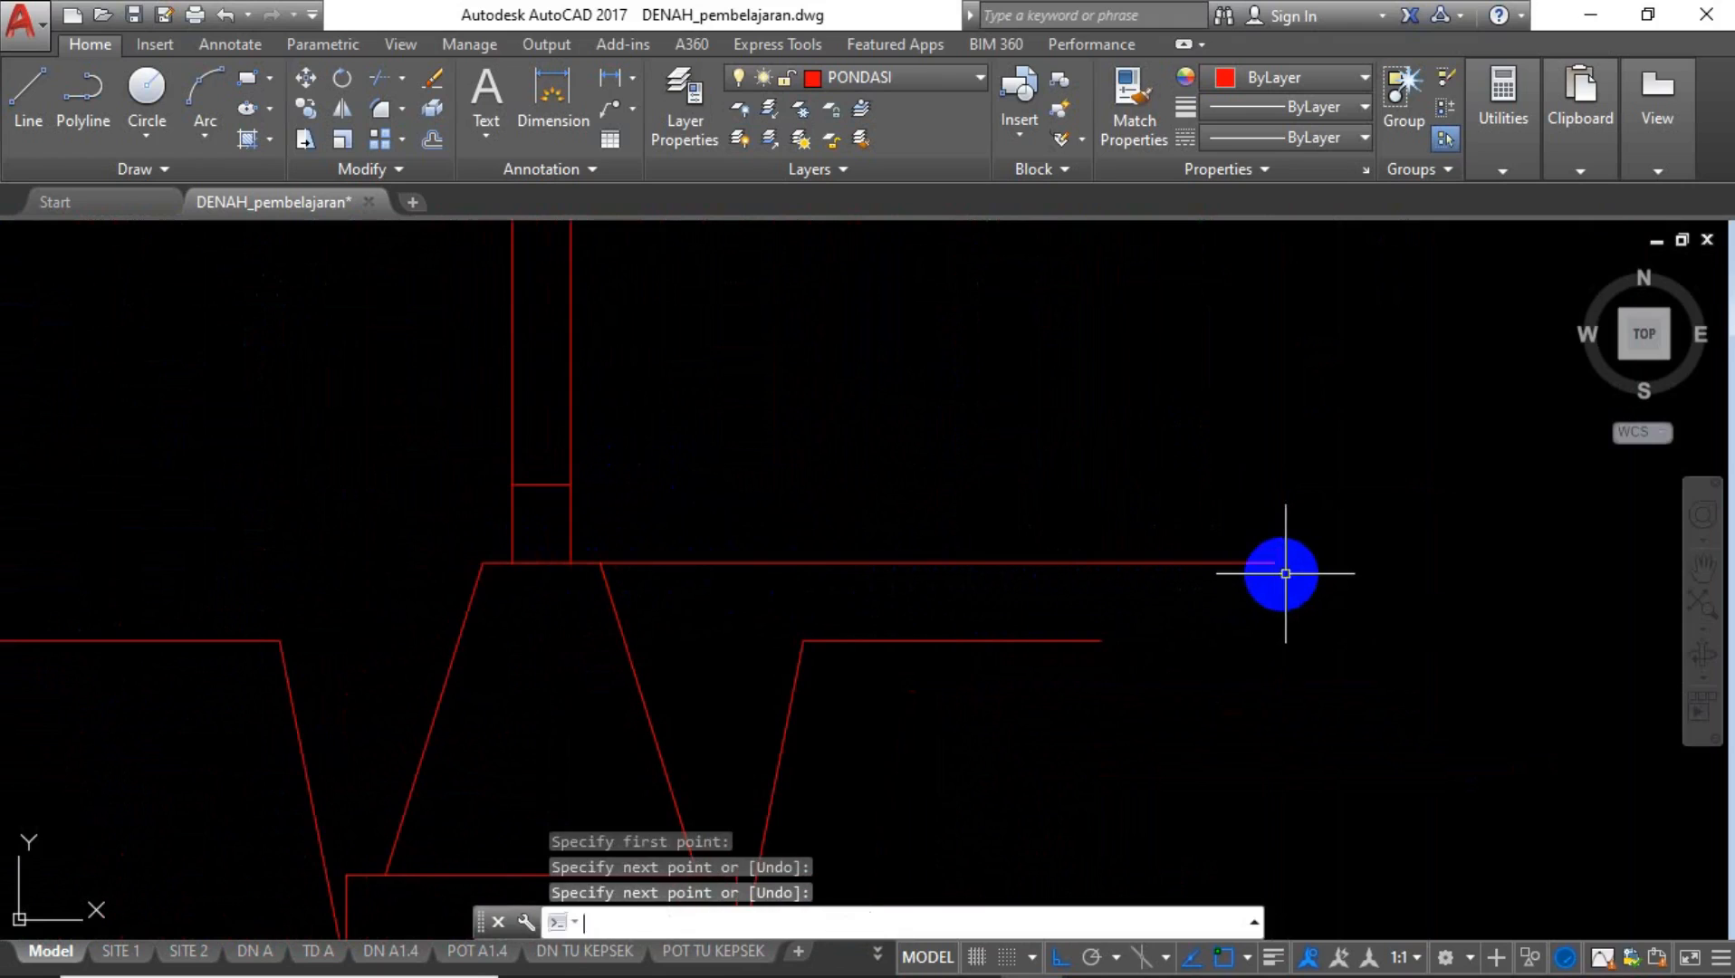
# Examine the floor and fill layers beside the sloof in the reference foundation detail.
pyautogui.scroll(4, 631, 543)
pyautogui.click(785, 530)
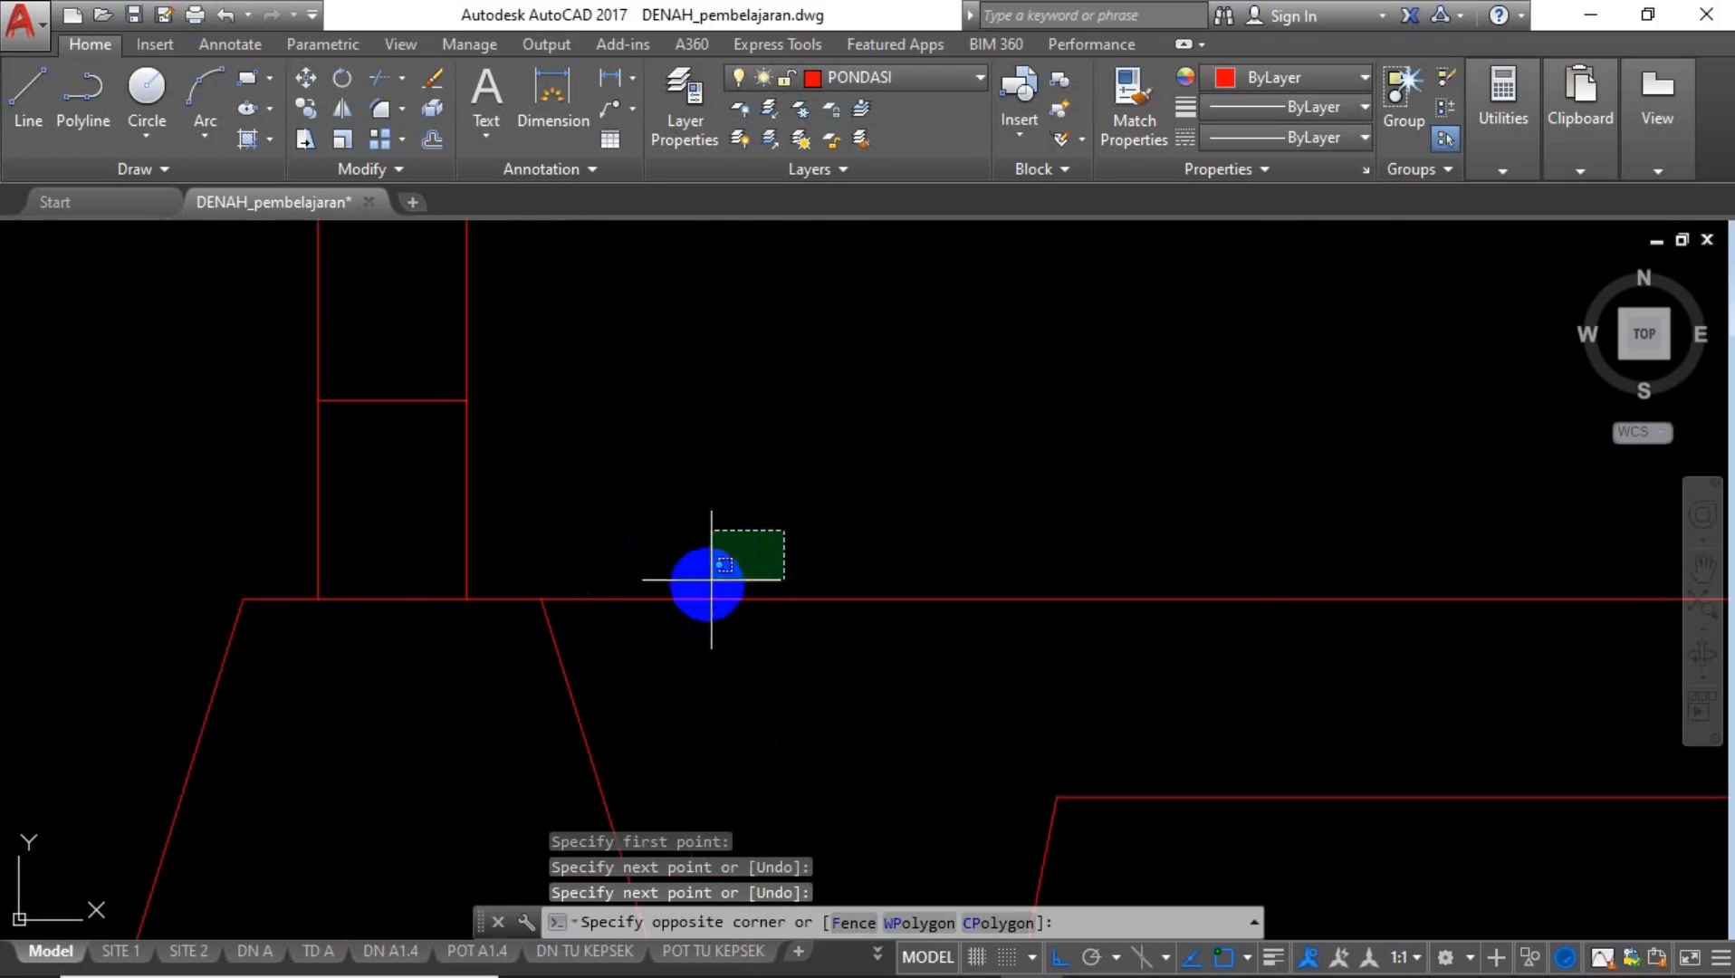
pyautogui.click(681, 623)
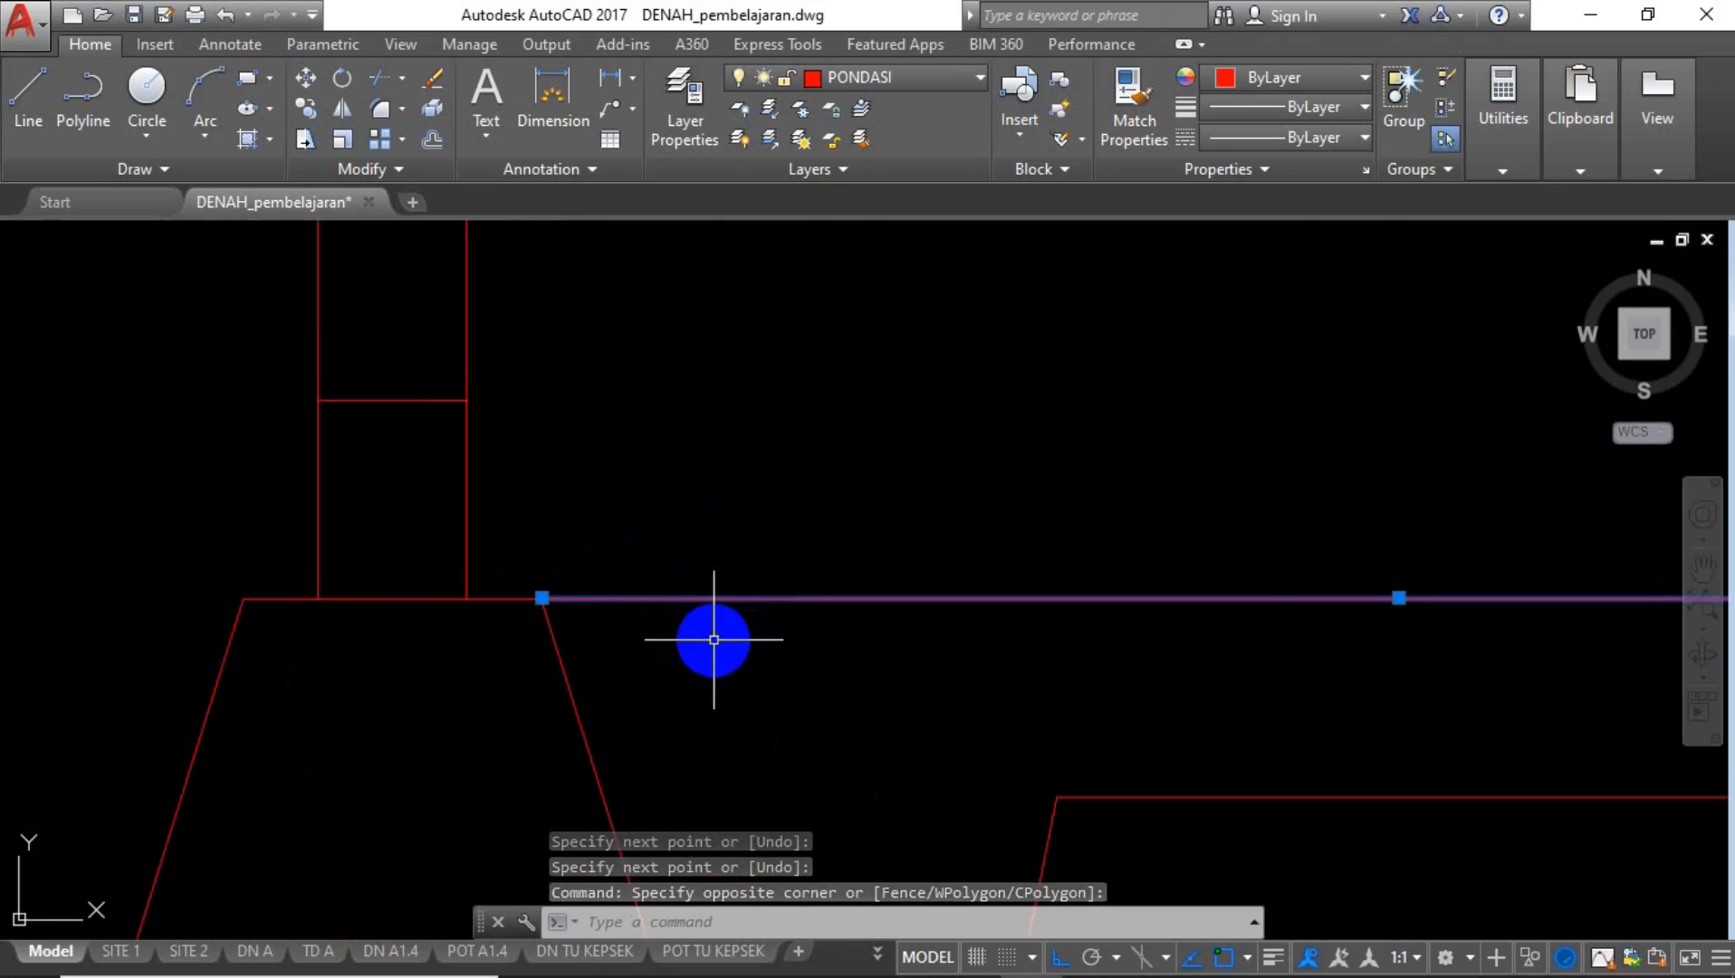
pyautogui.scroll(-10, 572, 525)
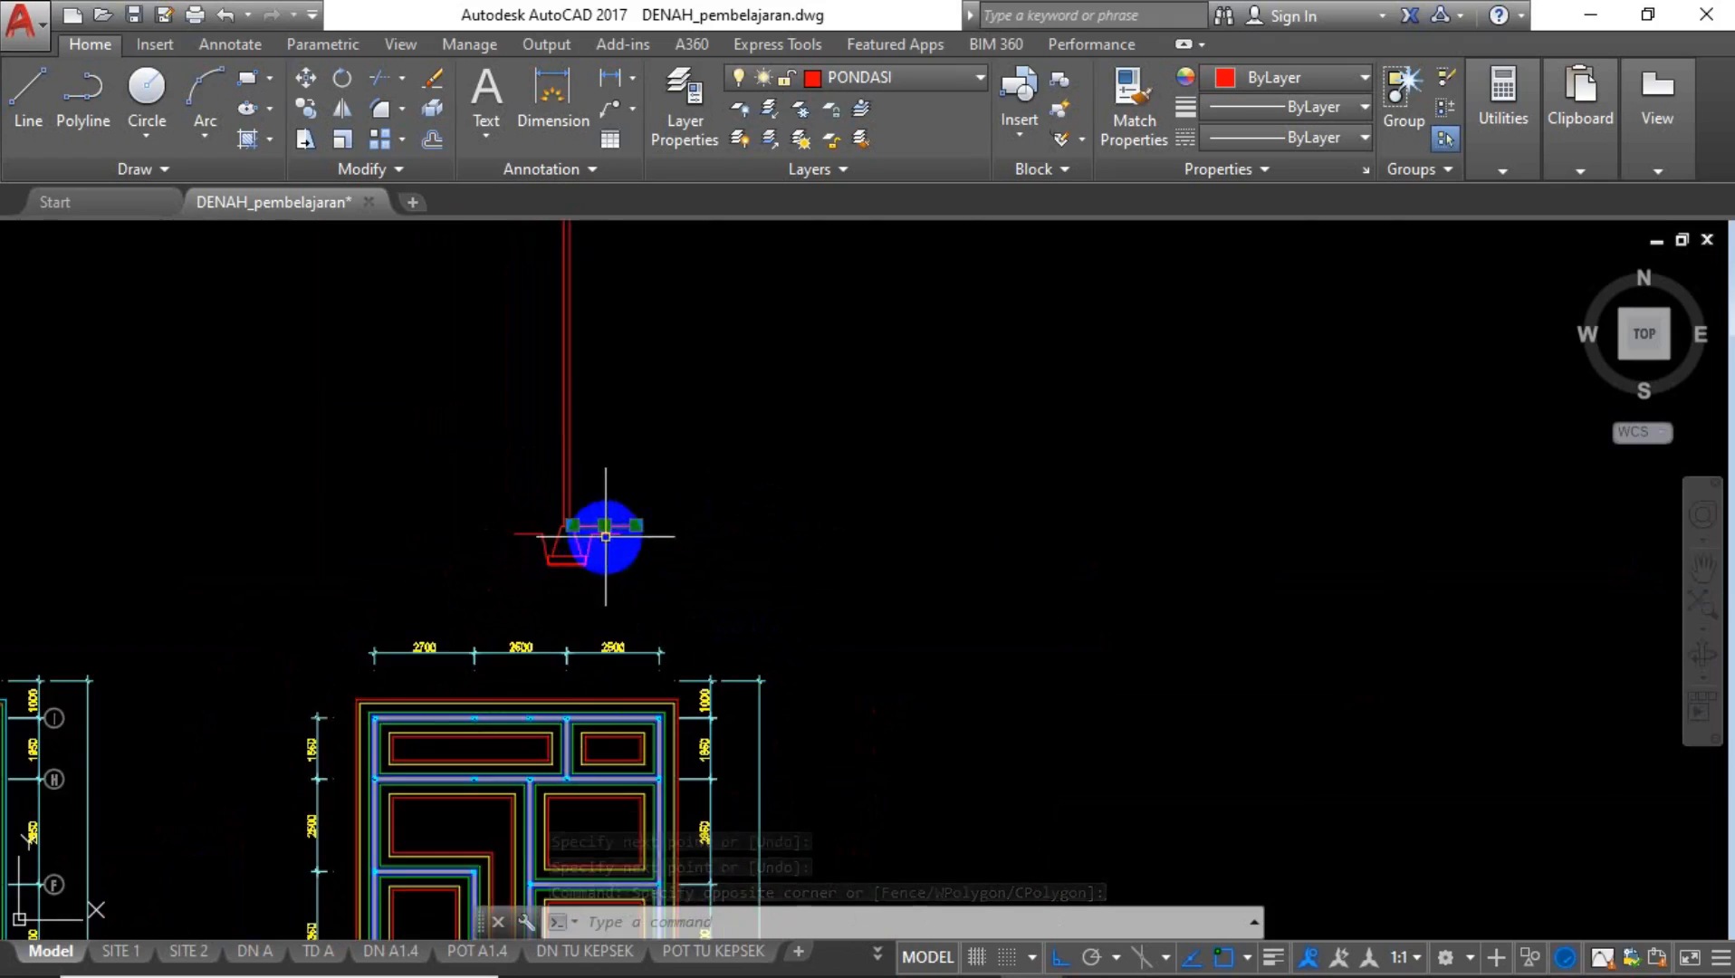
pyautogui.moveTo(601, 534); pyautogui.dragTo(1258, 561, button='middle')
pyautogui.scroll(10, 513, 539)
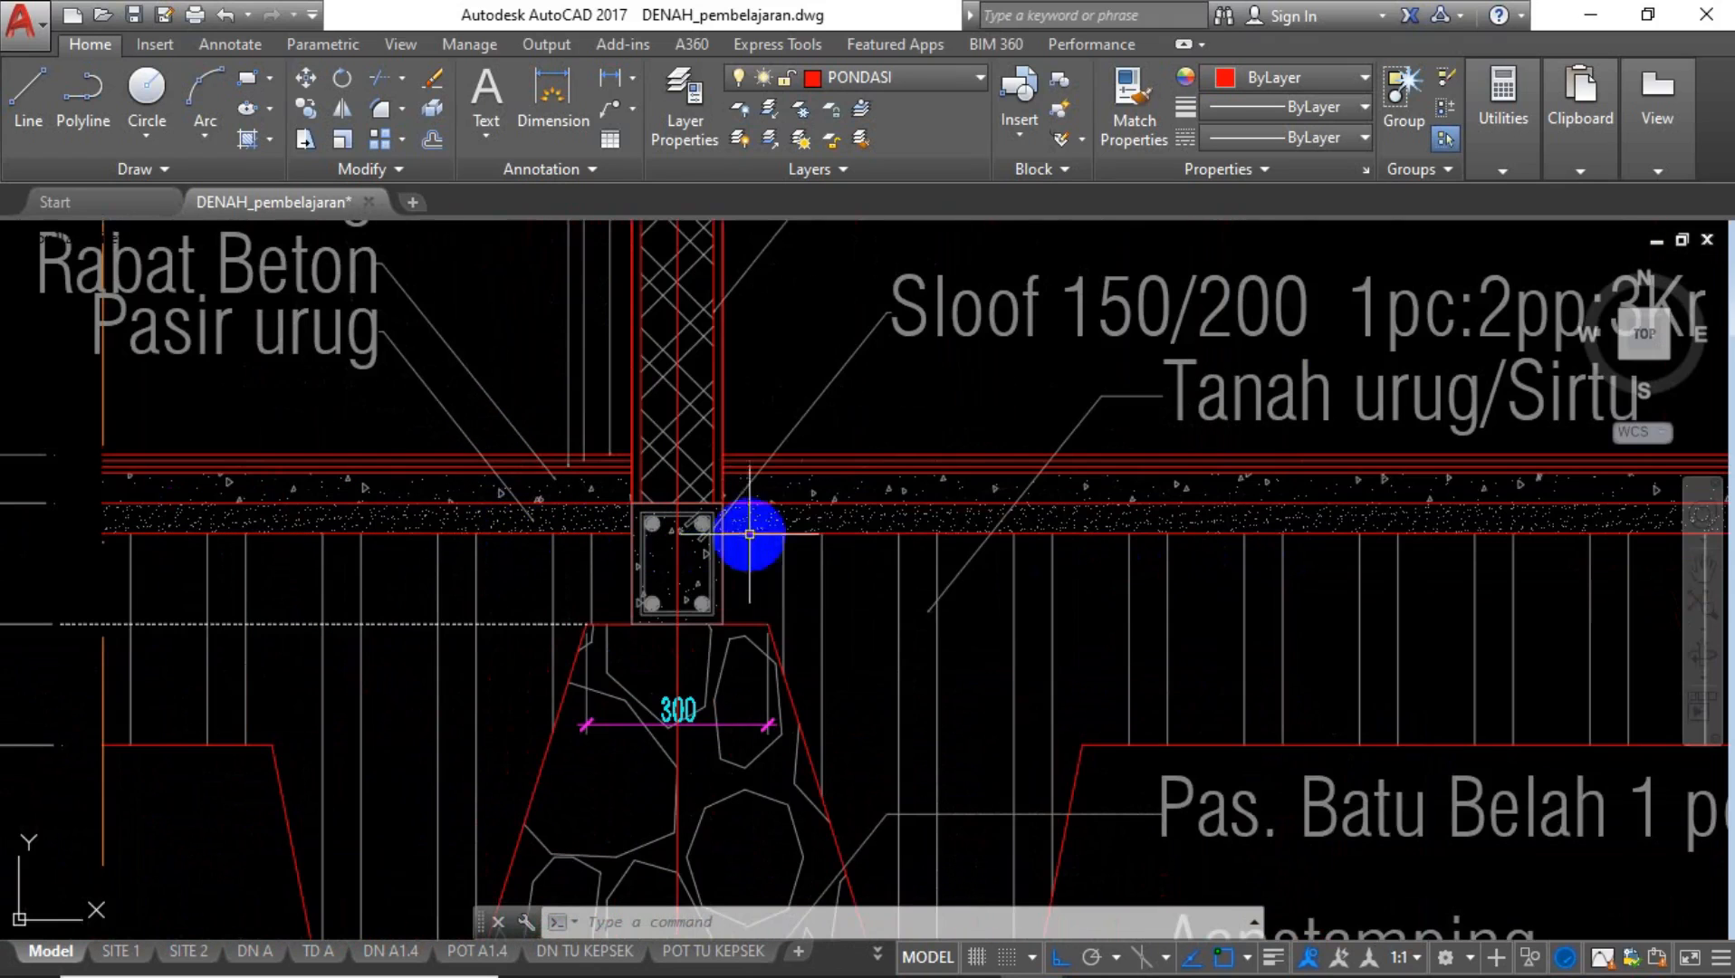
pyautogui.moveTo(833, 534); pyautogui.dragTo(439, 523, button='middle')
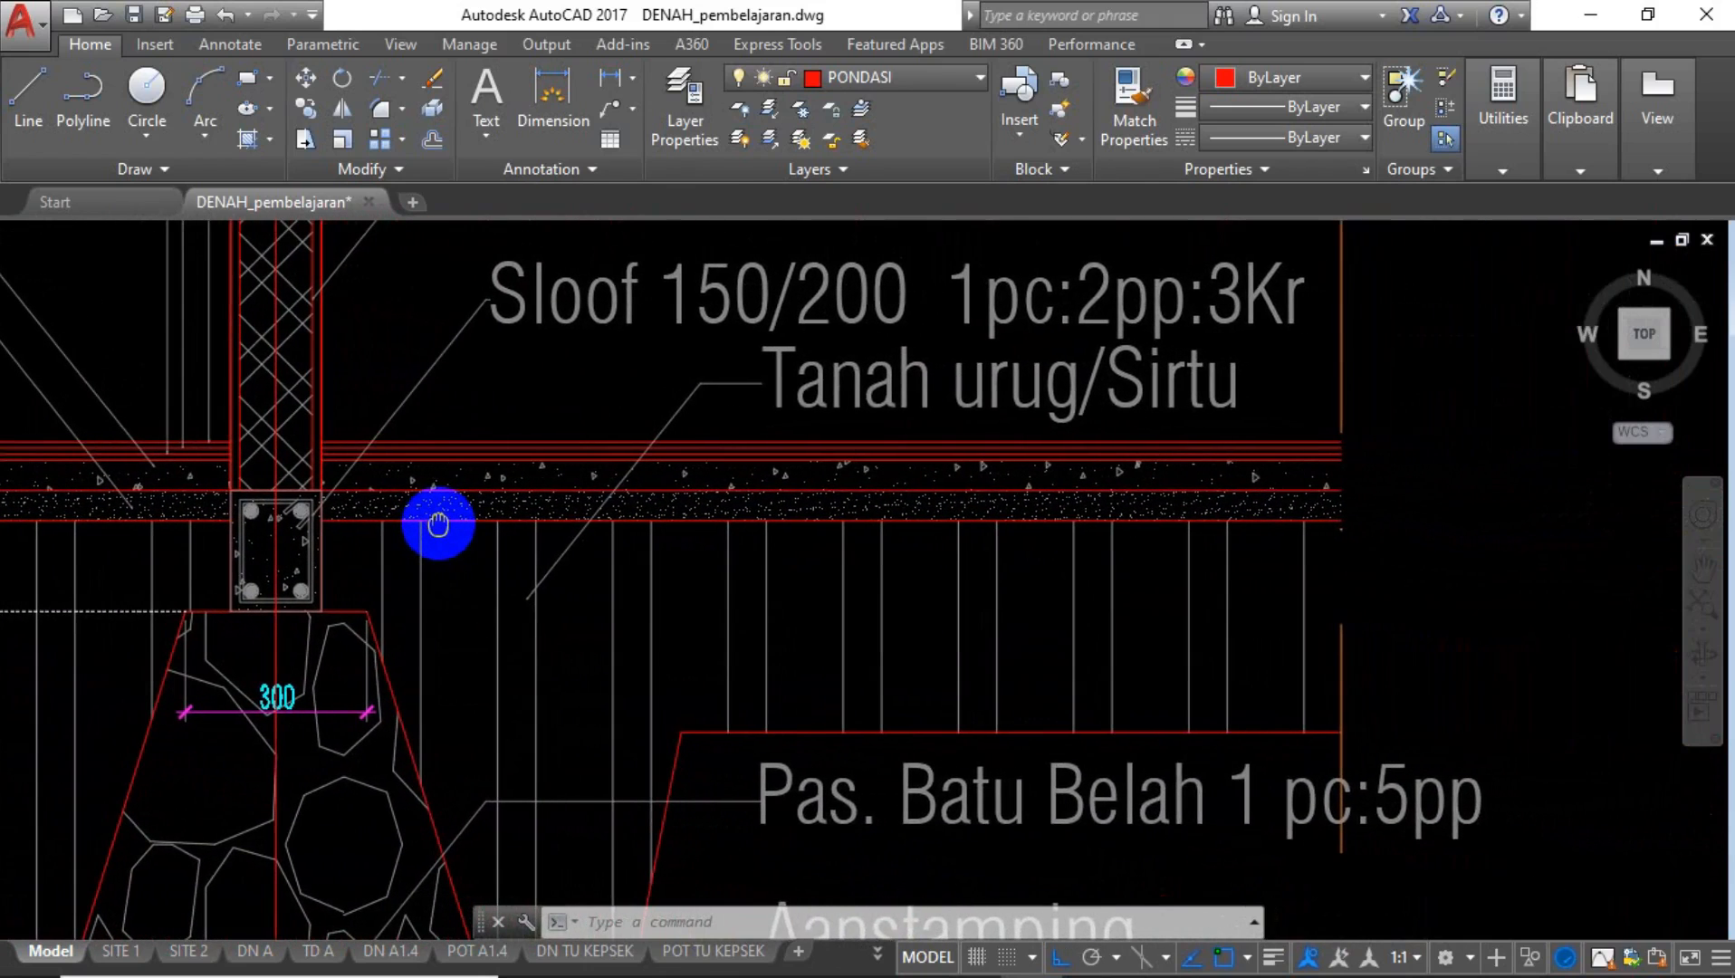
pyautogui.scroll(-8, 398, 511)
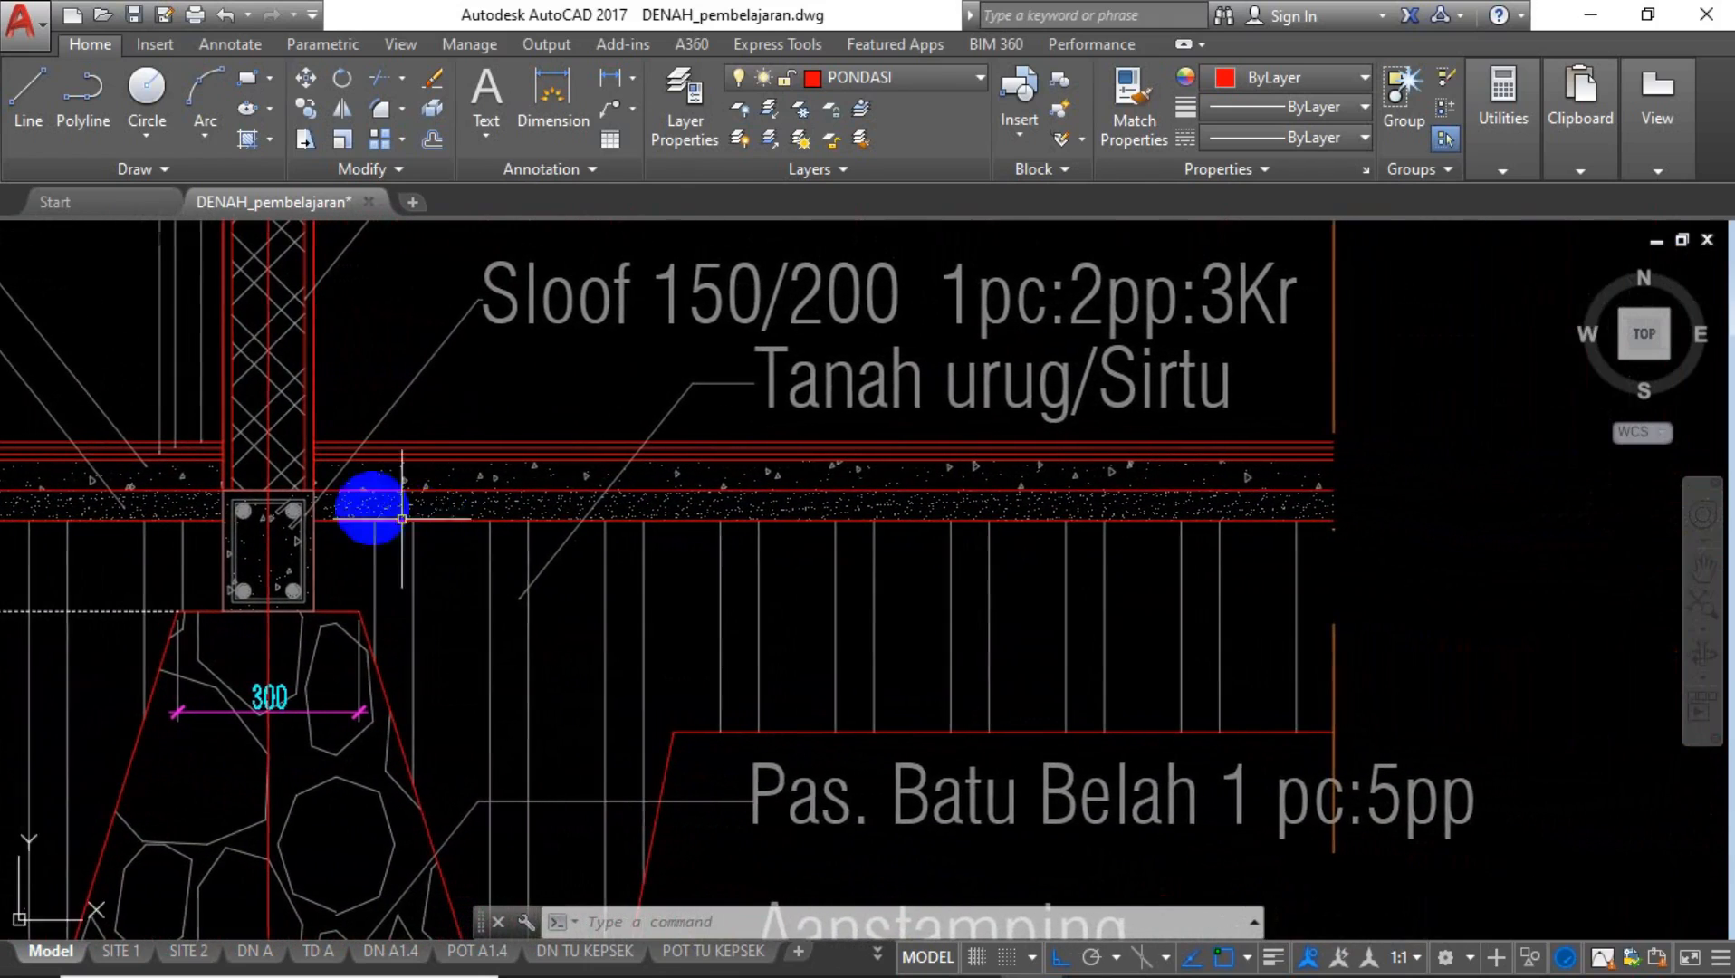
pyautogui.moveTo(1297, 600); pyautogui.dragTo(1102, 516, button='middle')
# Move the new horizontal line up so its west end sits on the sloof's top east corner.
pyautogui.scroll(6, 1102, 507)
pyautogui.click(705, 569)
pyautogui.click(593, 724)
pyautogui.write('m')
pyautogui.press('Return')
pyautogui.scroll(3, 471, 669)
pyautogui.click(316, 716)
pyautogui.scroll(-3, 477, 724)
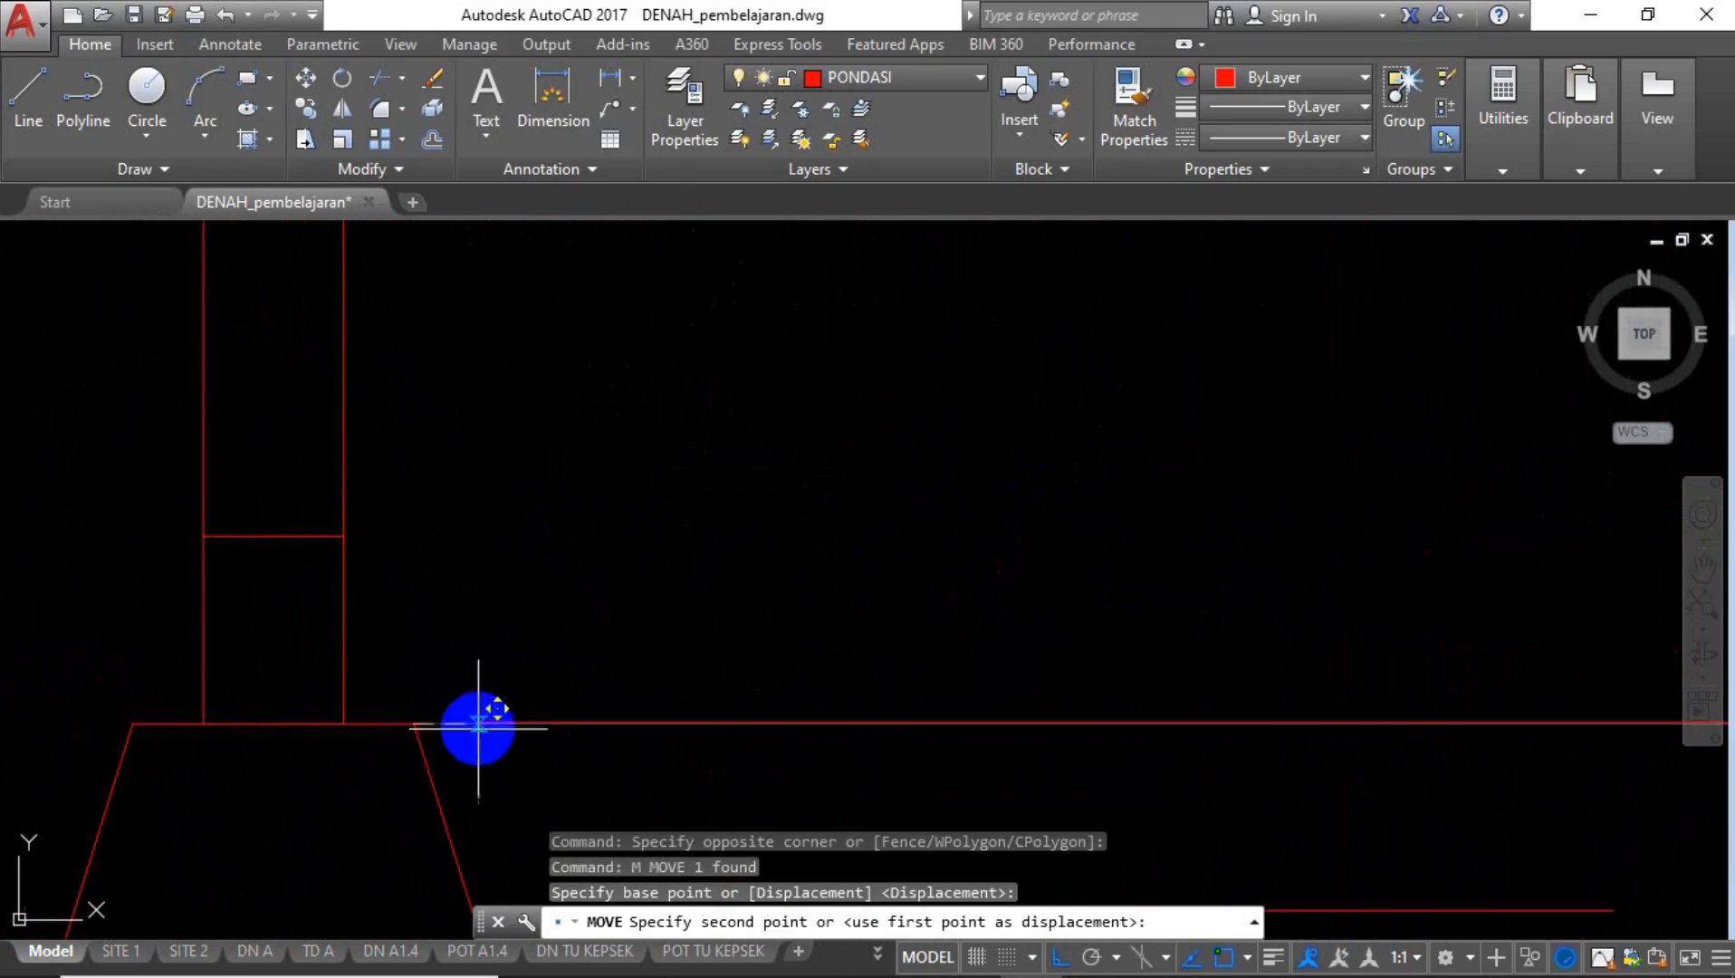
pyautogui.click(344, 534)
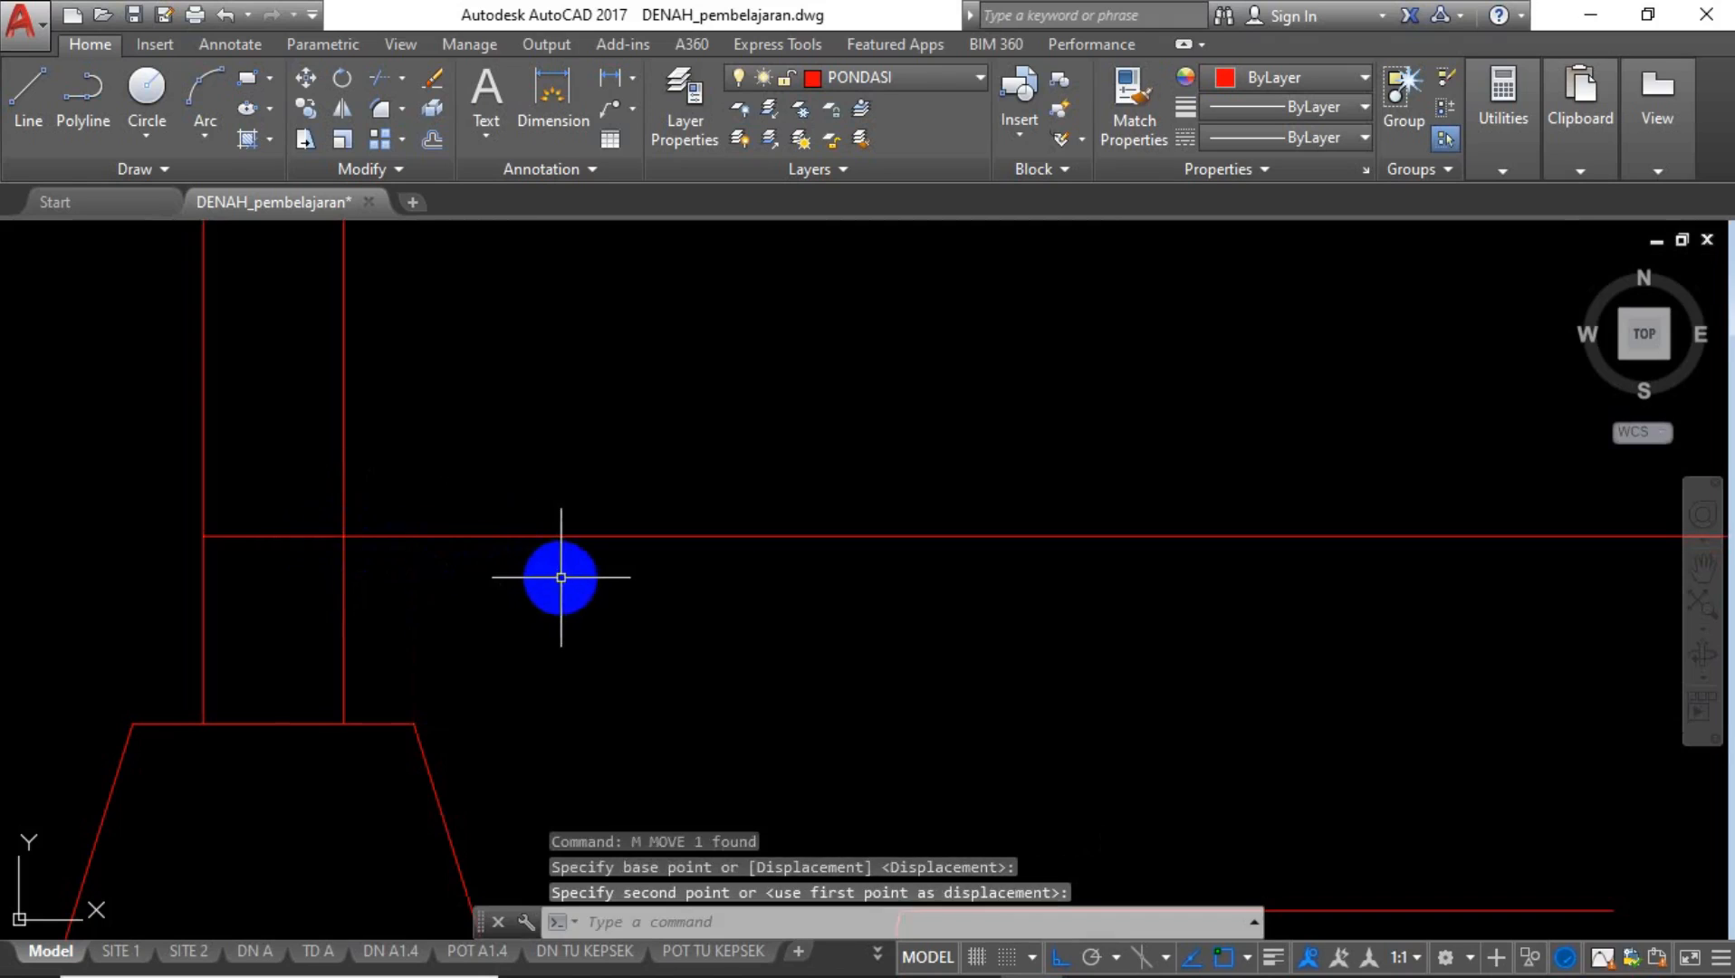
pyautogui.press('Escape')
# Offset the horizontal line at the sloof's top 50 downward.
pyautogui.write('o')
pyautogui.press('Return')
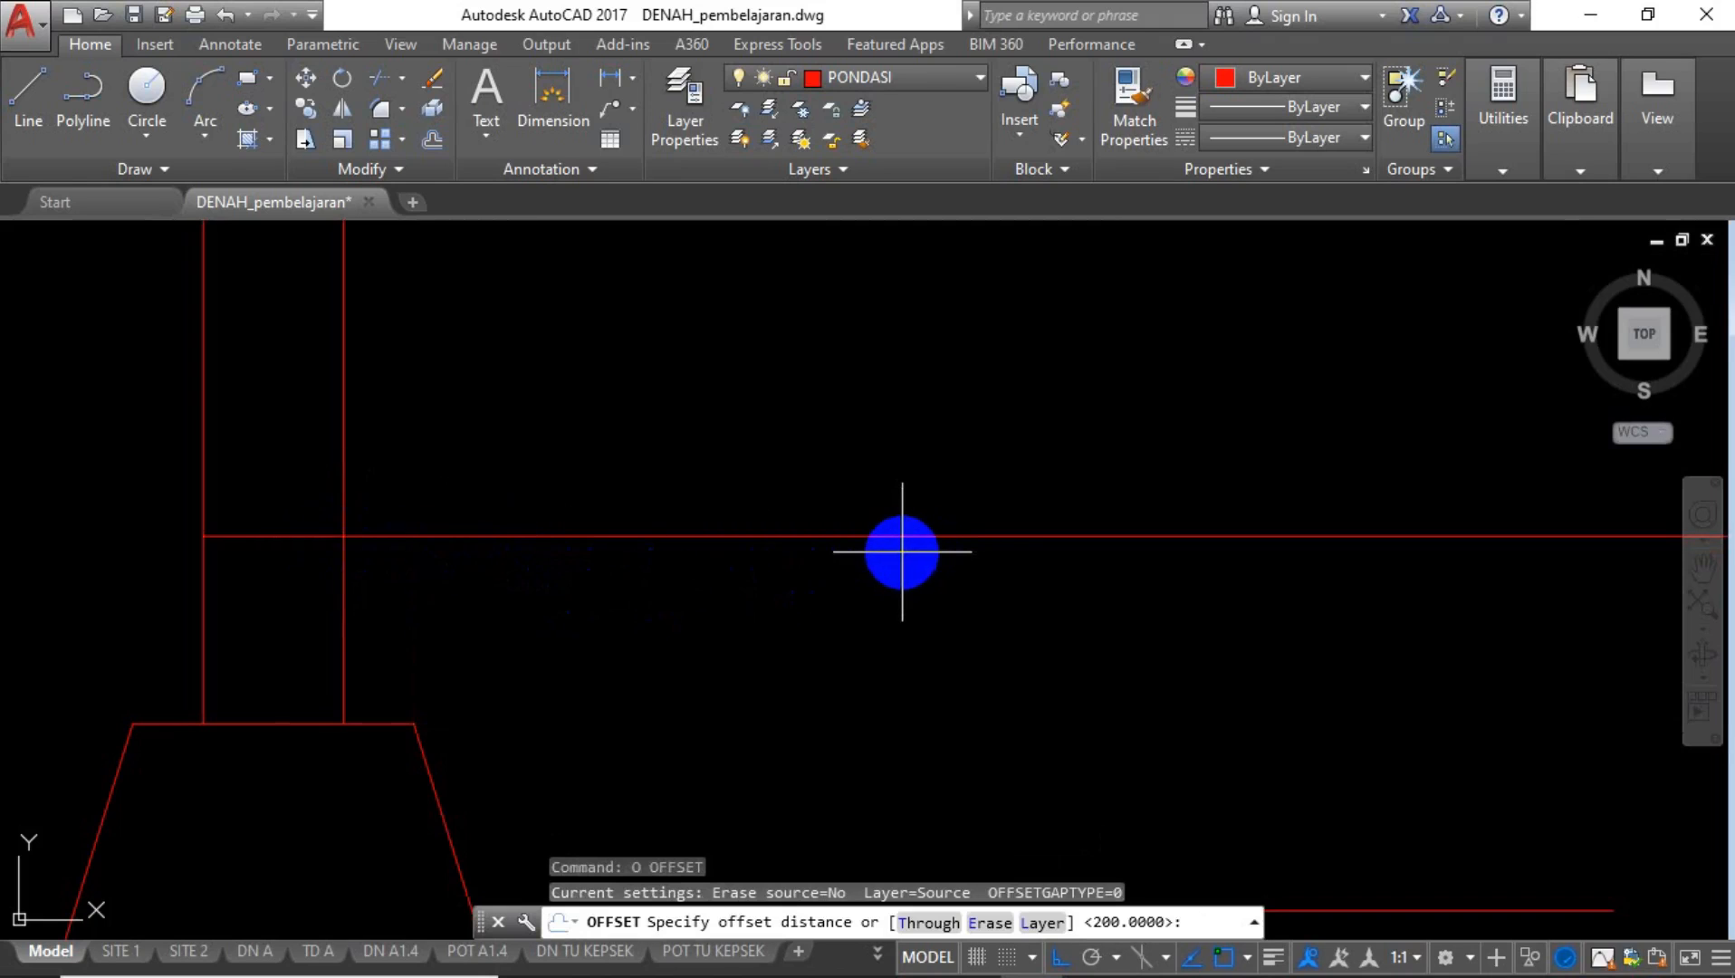
pyautogui.write('50')
pyautogui.press('Return')
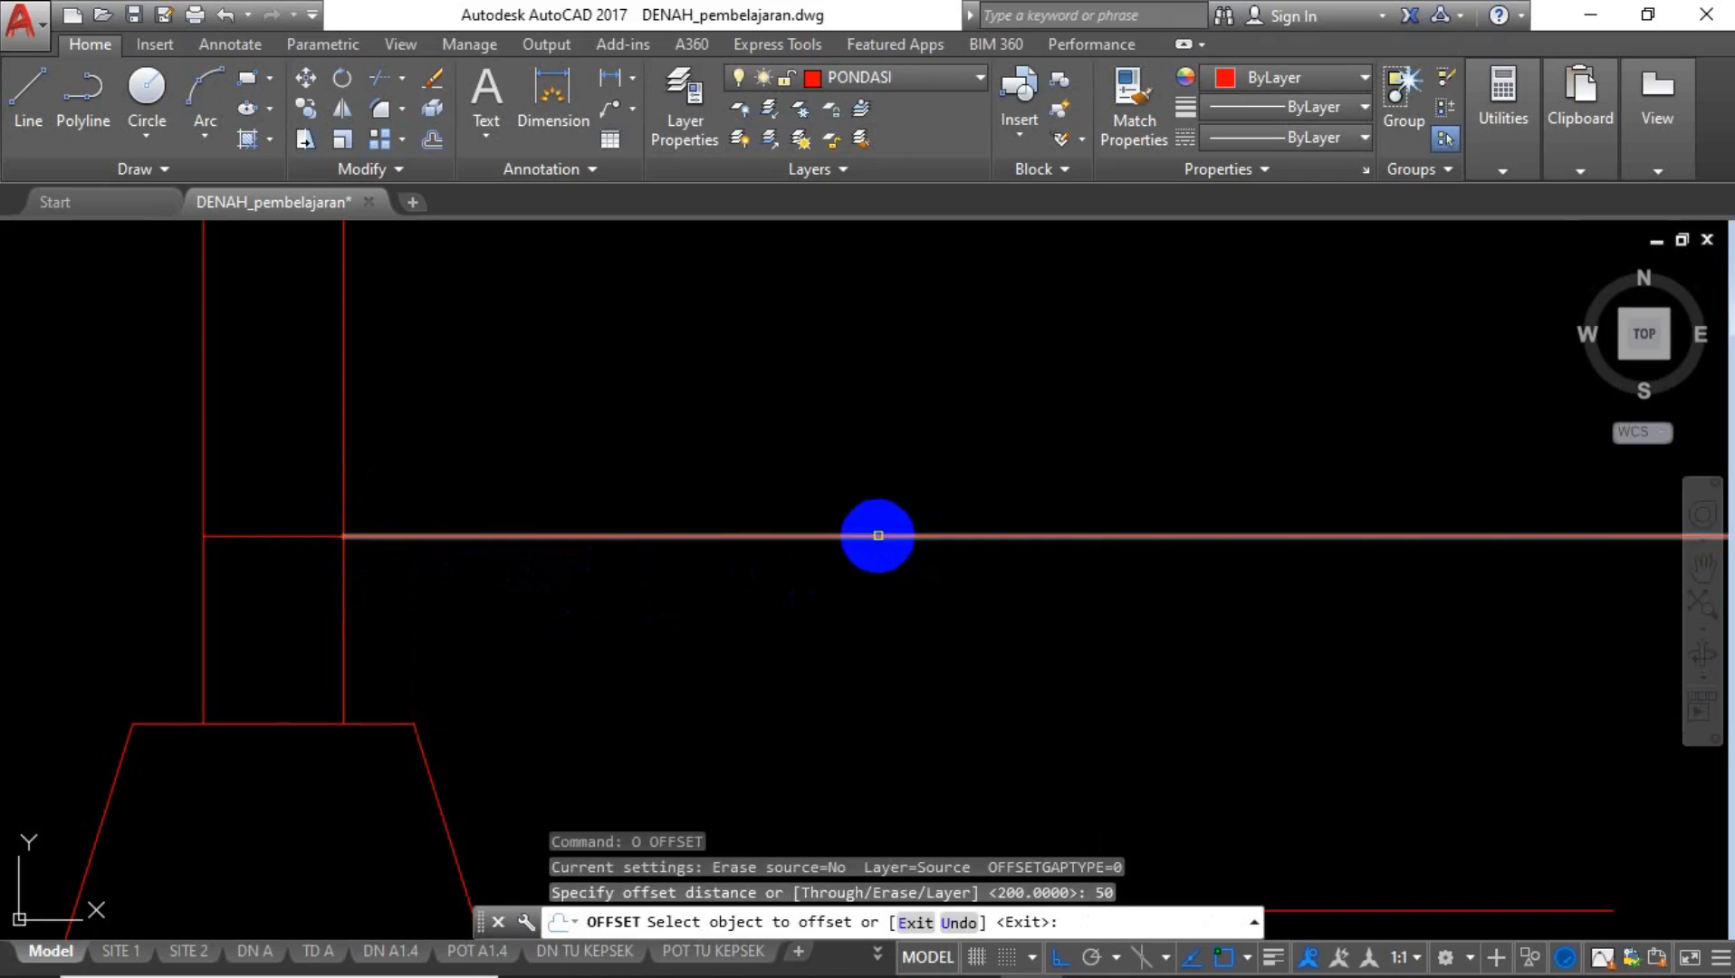
pyautogui.click(875, 536)
pyautogui.click(851, 614)
pyautogui.press('Escape')
pyautogui.moveTo(709, 534); pyautogui.dragTo(666, 701, button='middle')
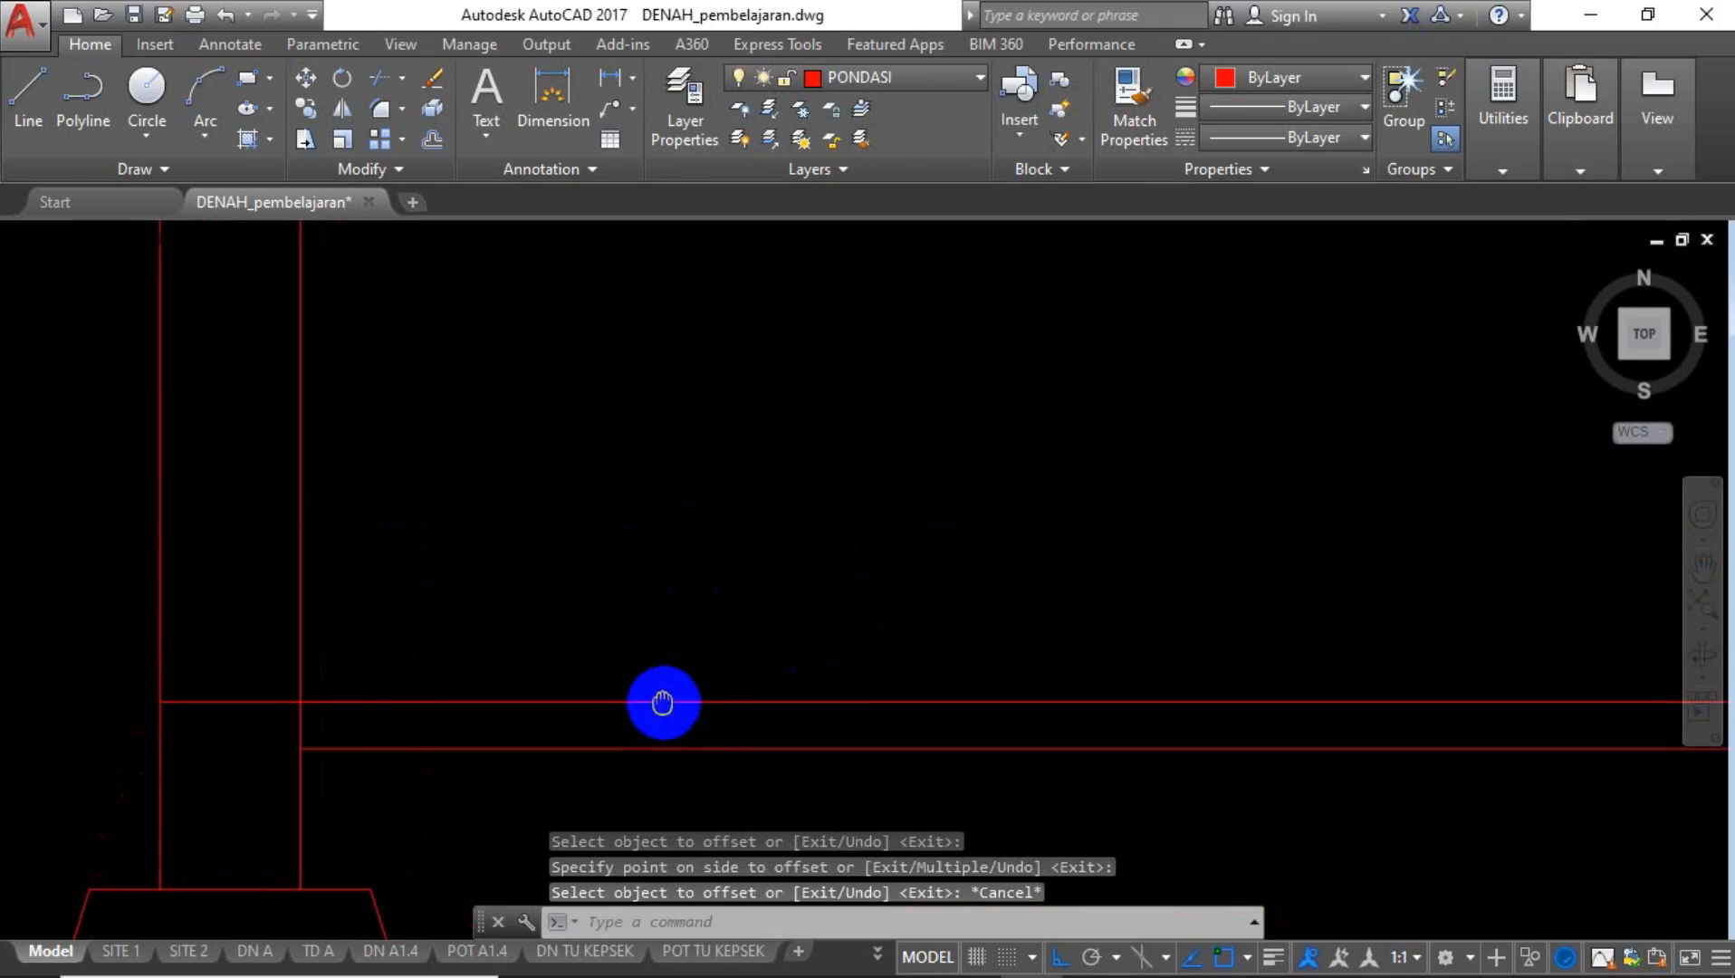
pyautogui.press('Escape')
# Offset the horizontal line at the sloof's top 50 upward.
pyautogui.click(682, 640)
pyautogui.click(613, 721)
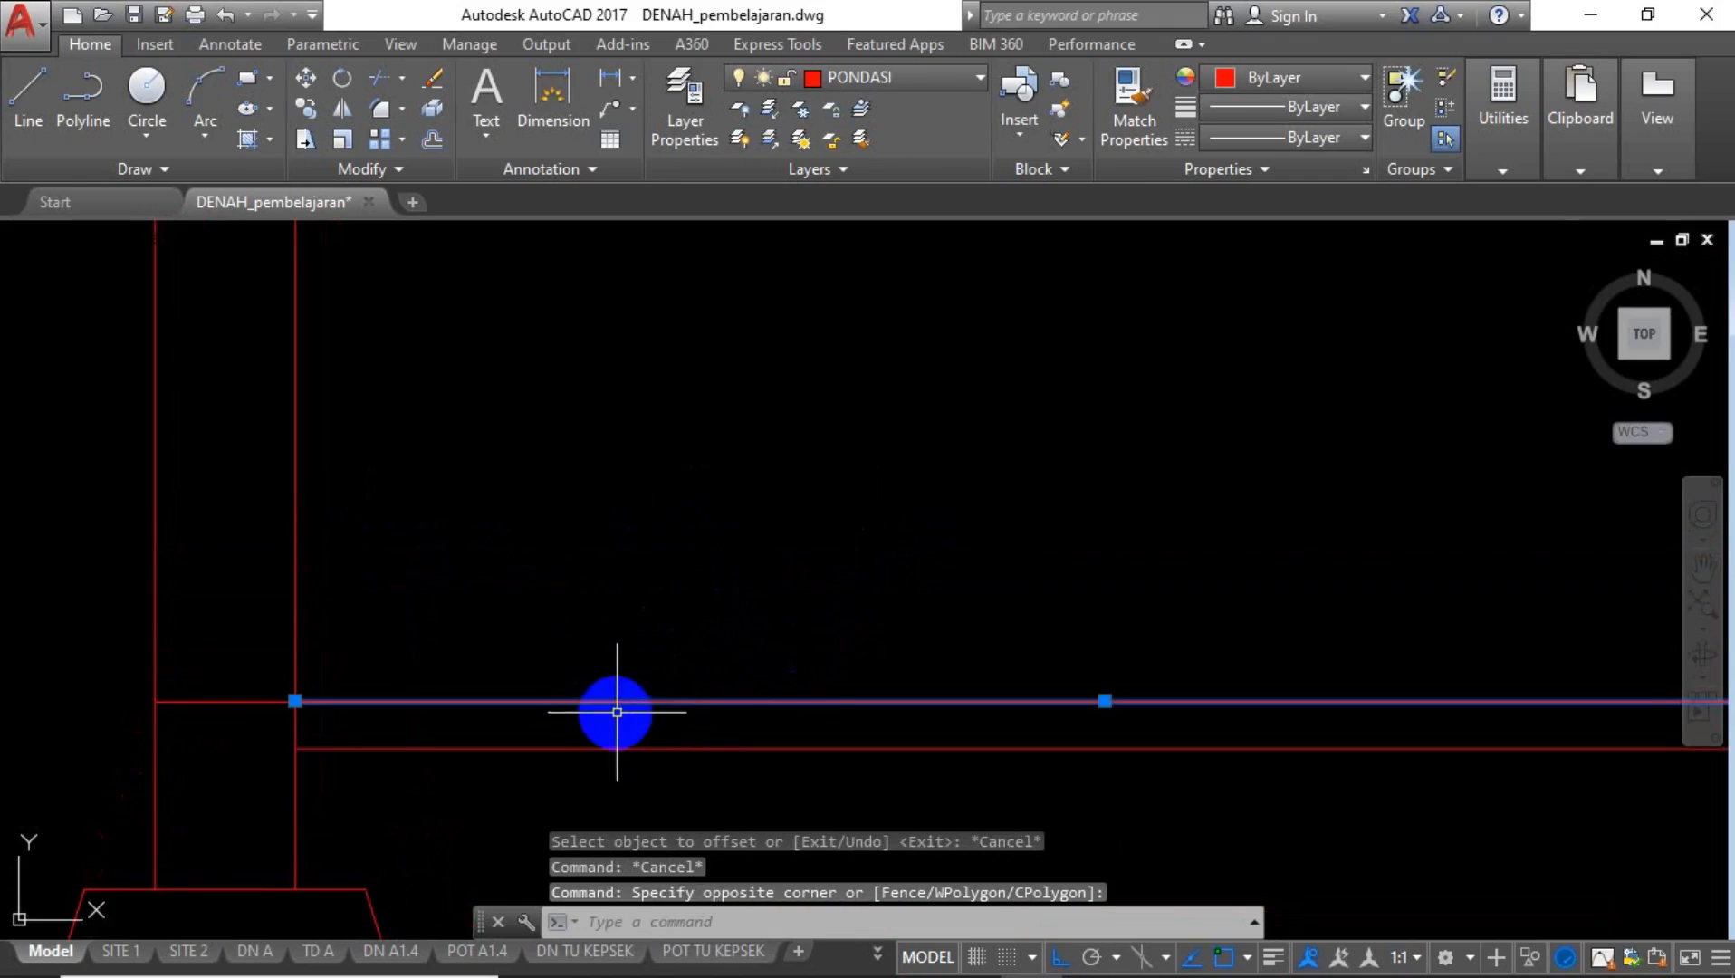
pyautogui.press('Escape')
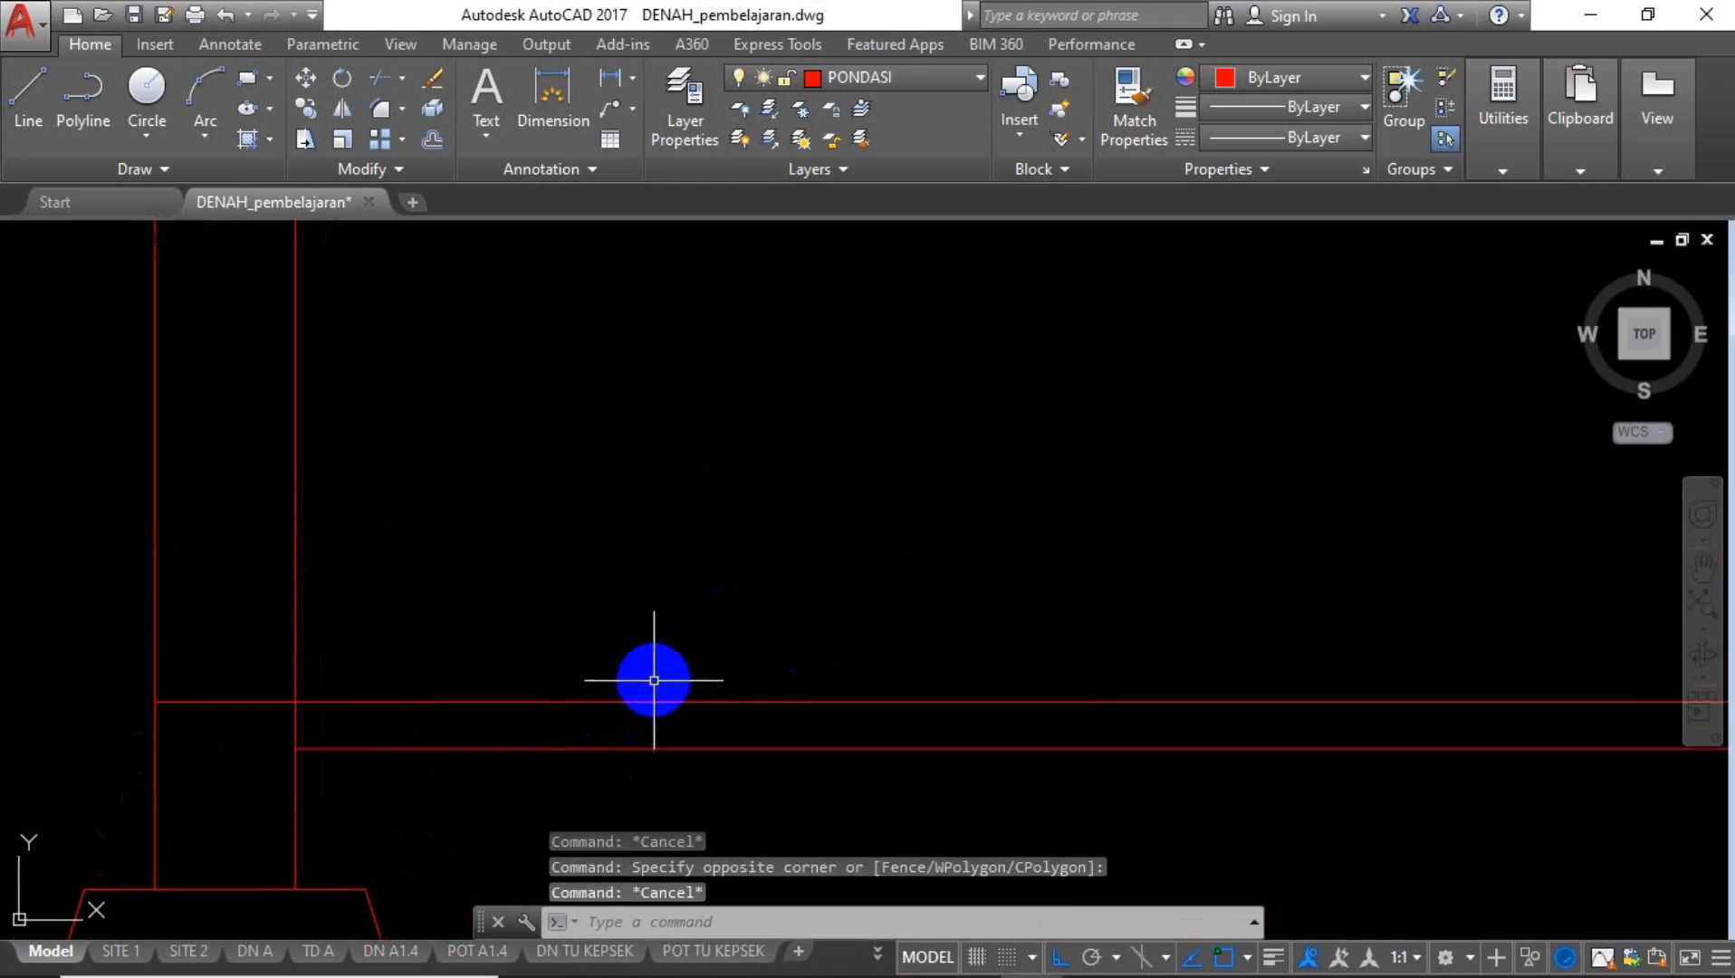
pyautogui.write('o')
pyautogui.press('Return')
pyautogui.press('Return')
pyautogui.click(653, 701)
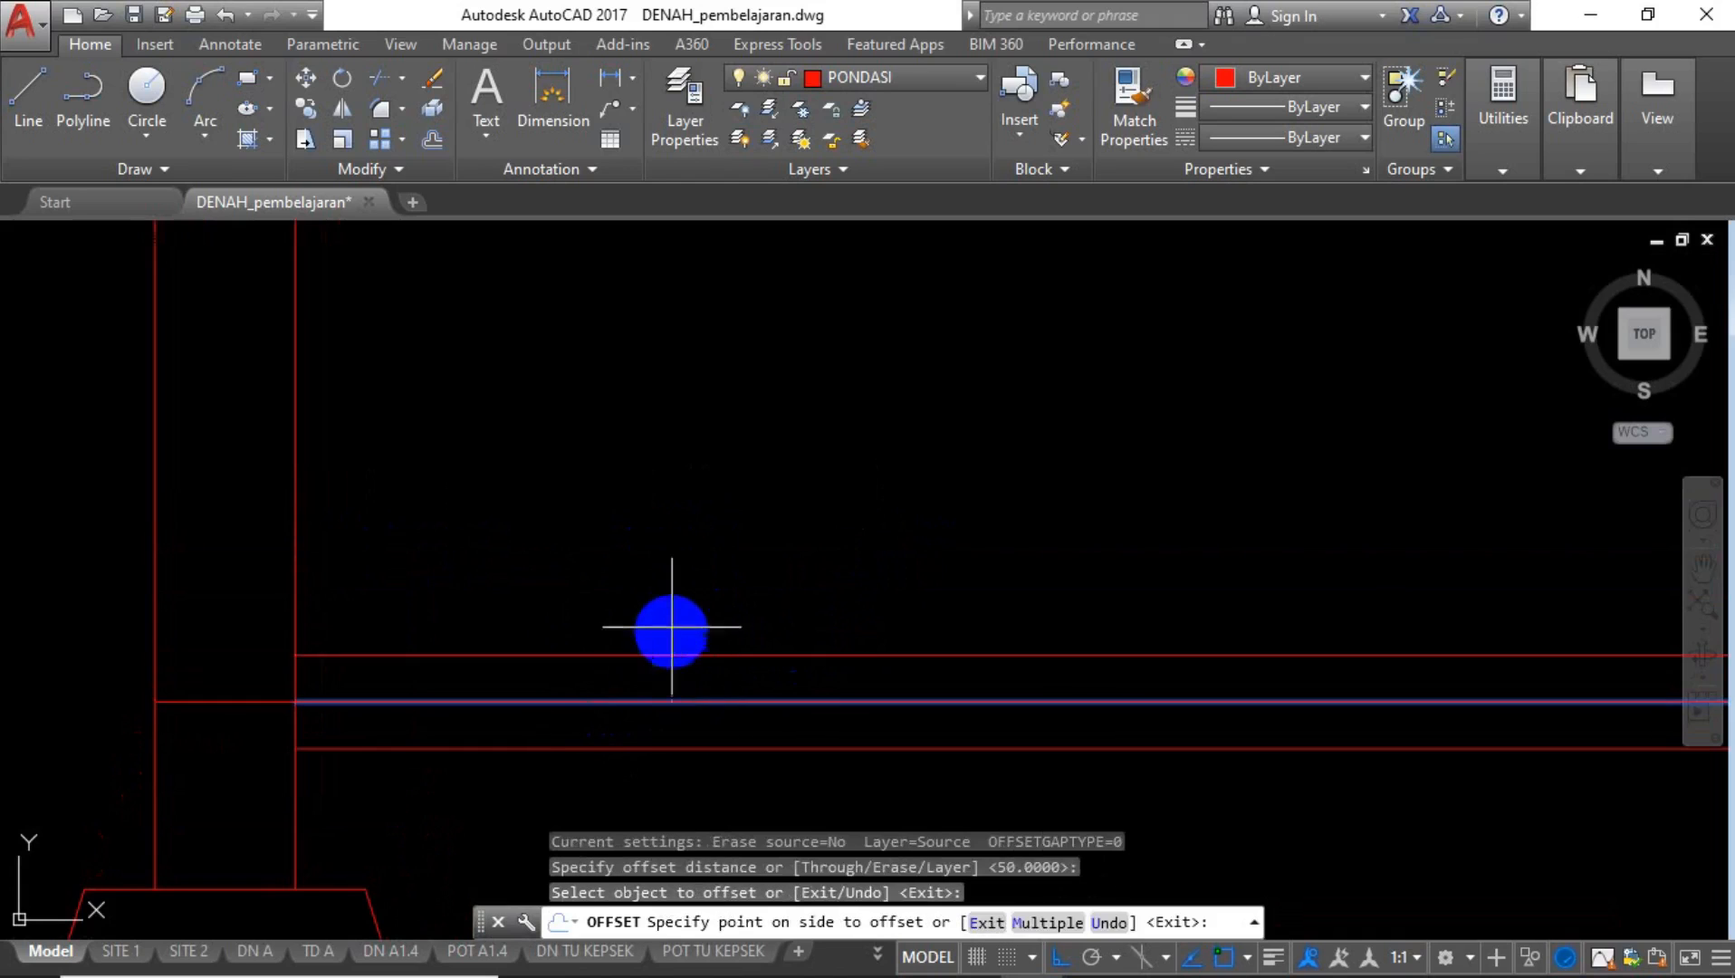
pyautogui.click(678, 625)
pyautogui.moveTo(682, 620); pyautogui.dragTo(620, 680, button='middle')
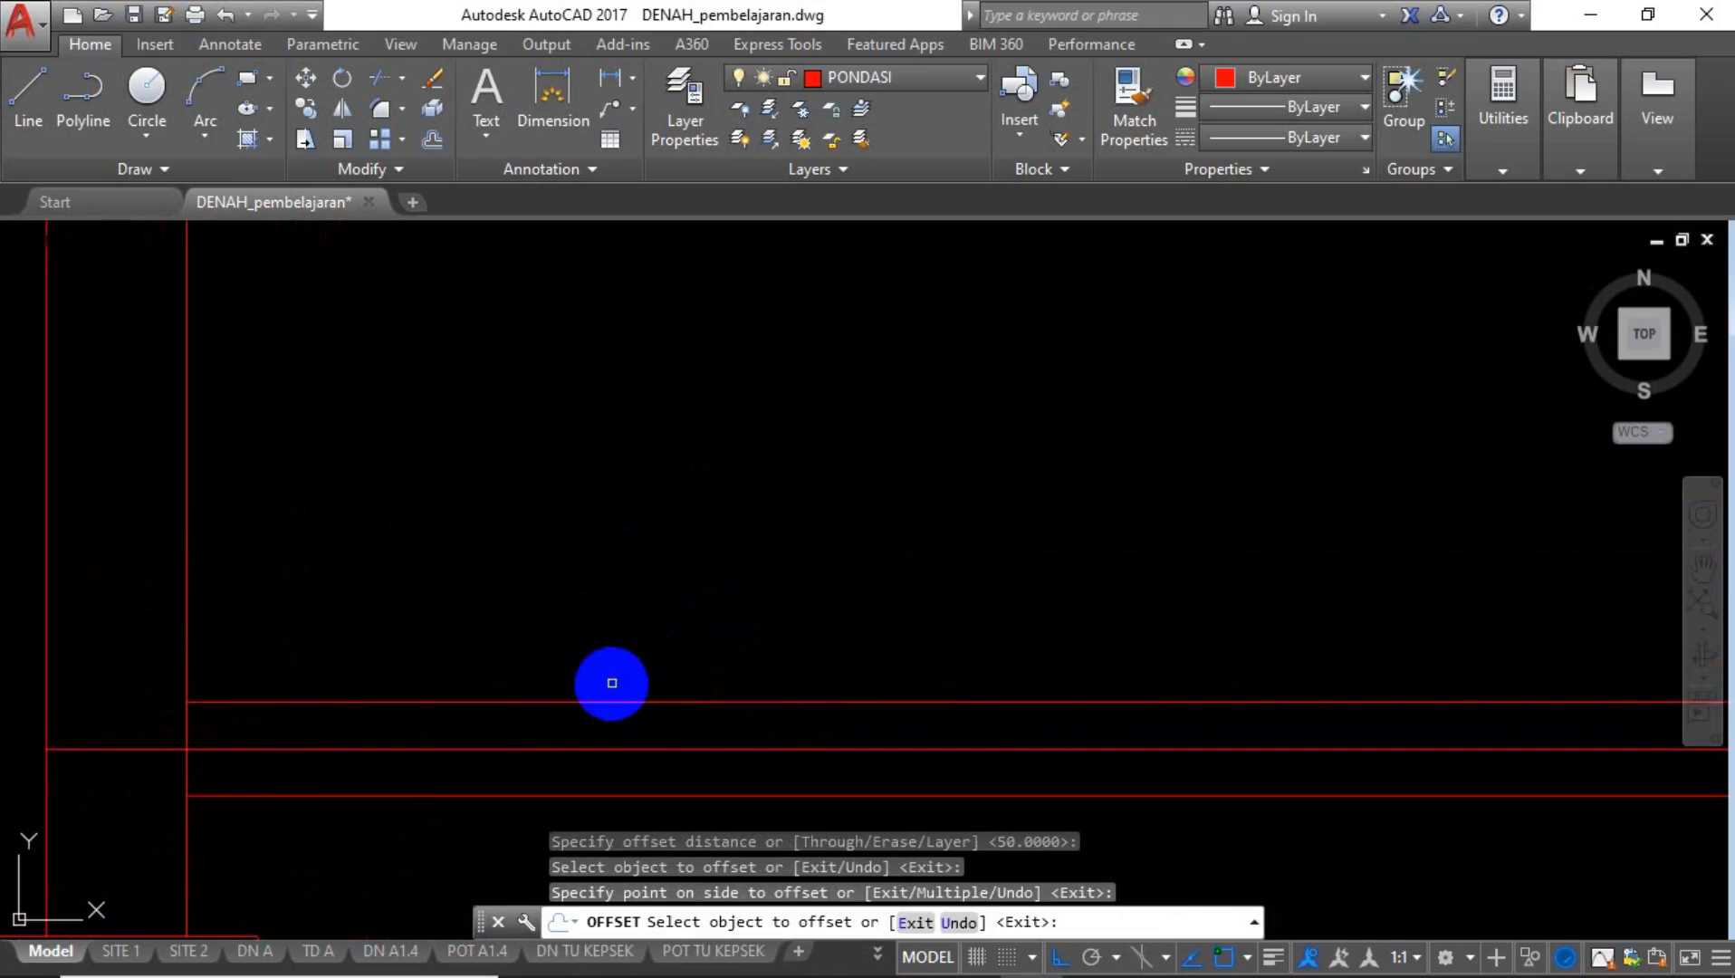
pyautogui.press('Escape')
# Offset the uppermost floor layer line 10 upward.
pyautogui.write('o')
pyautogui.press('Return')
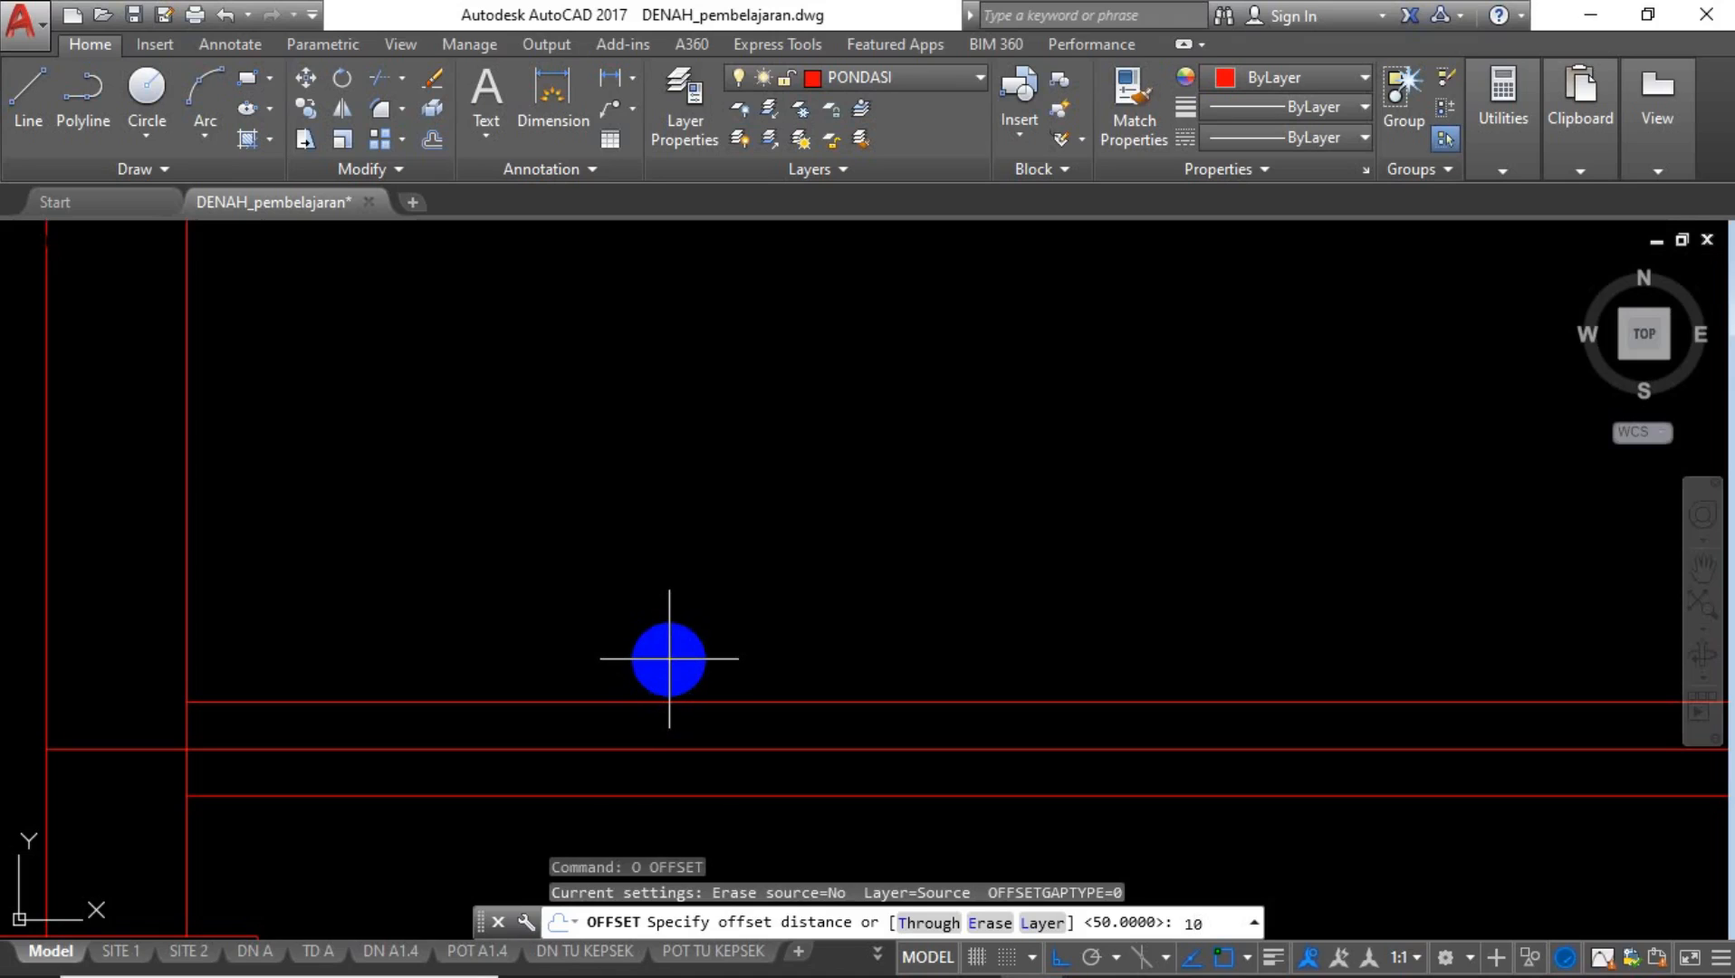
pyautogui.write('10')
pyautogui.press('Return')
pyautogui.click(677, 702)
pyautogui.click(676, 660)
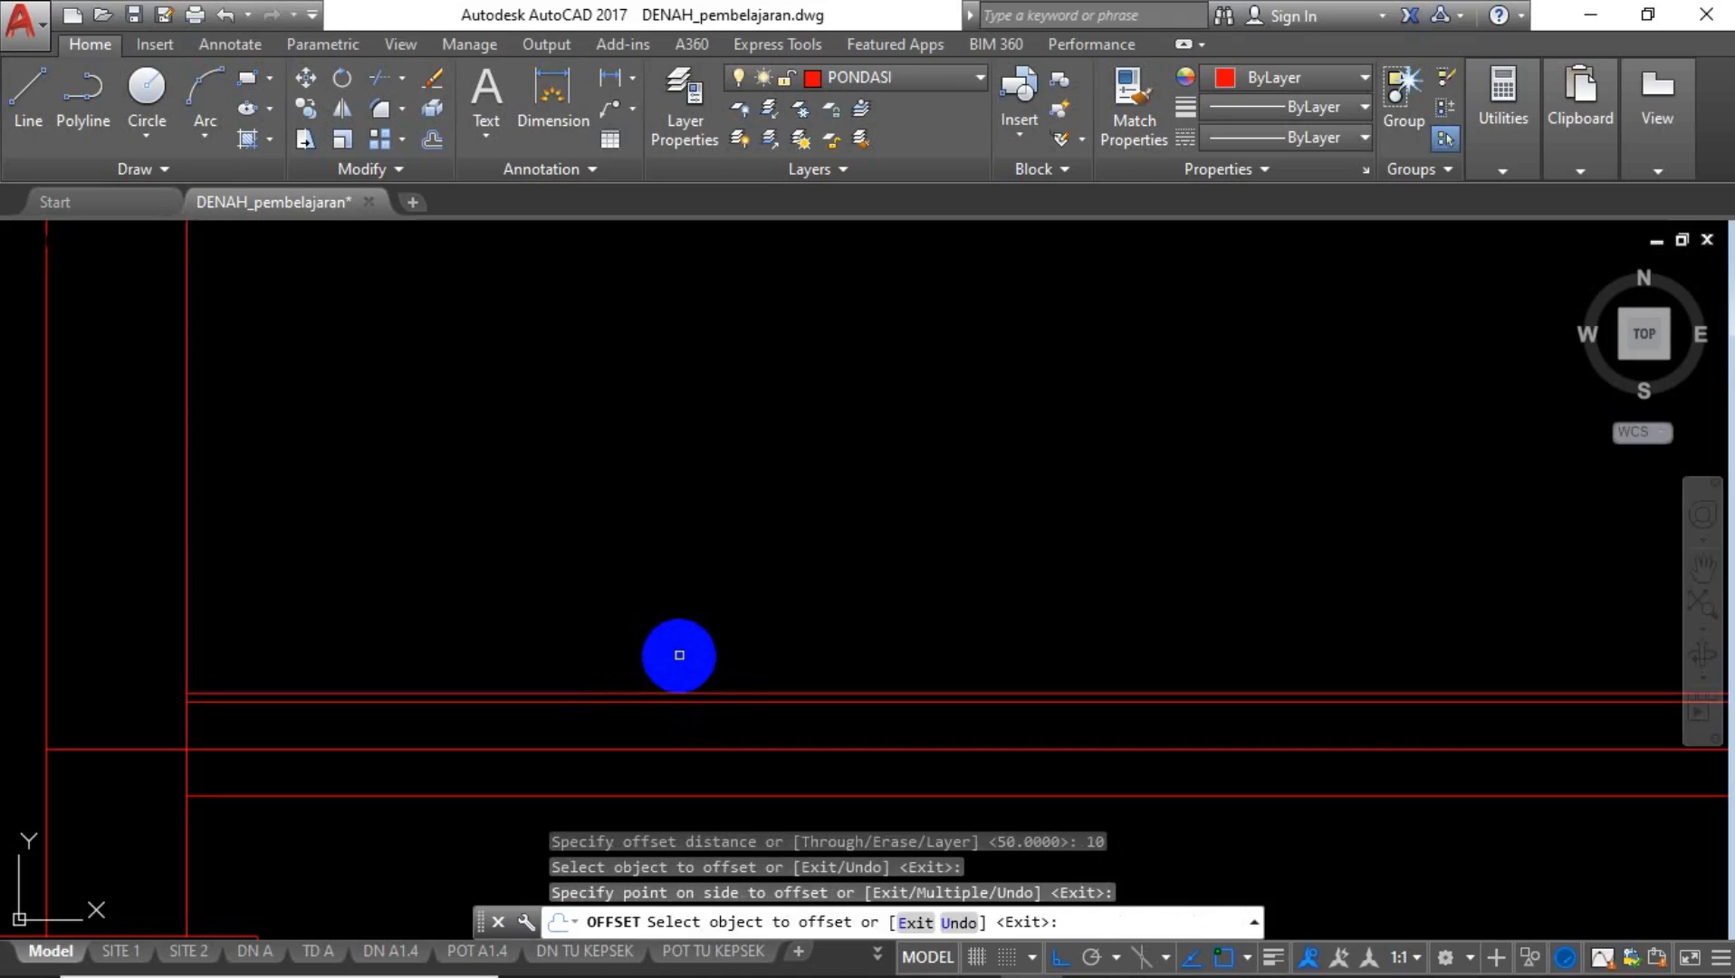
pyautogui.press('Return')
# Add two more floor layer lines above the topmost one, each offset 10 upward from the previous.
pyautogui.press('Return')
pyautogui.press('Return')
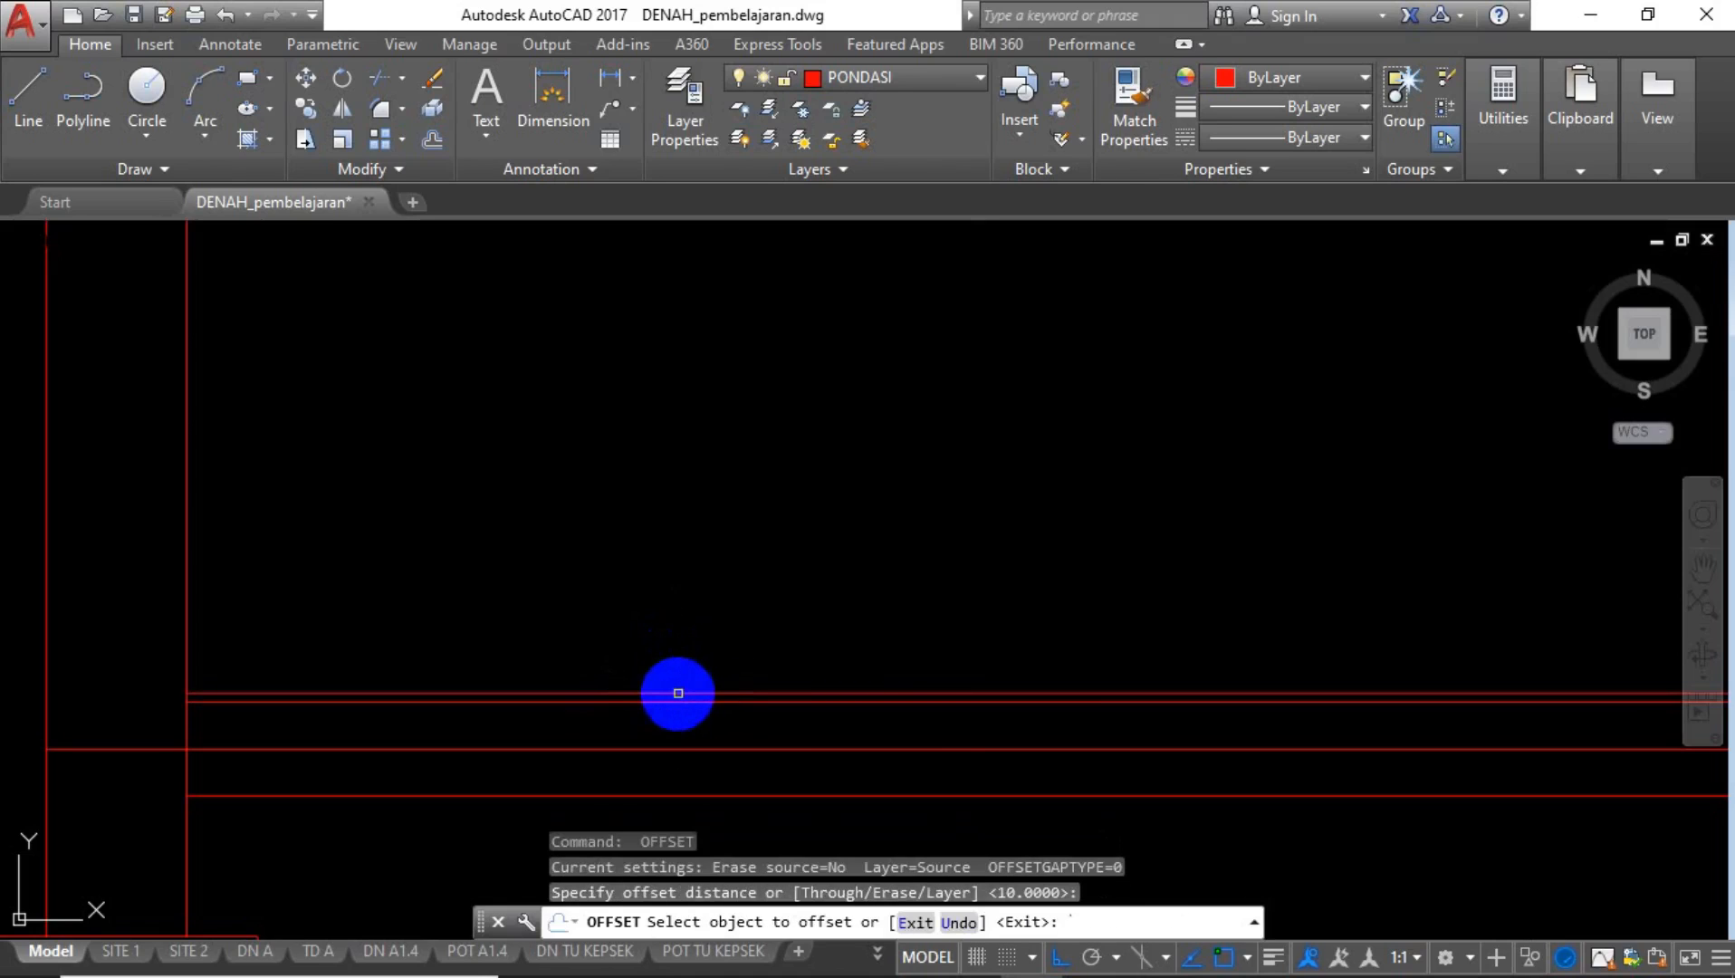
pyautogui.click(677, 694)
pyautogui.click(675, 653)
pyautogui.press('Return')
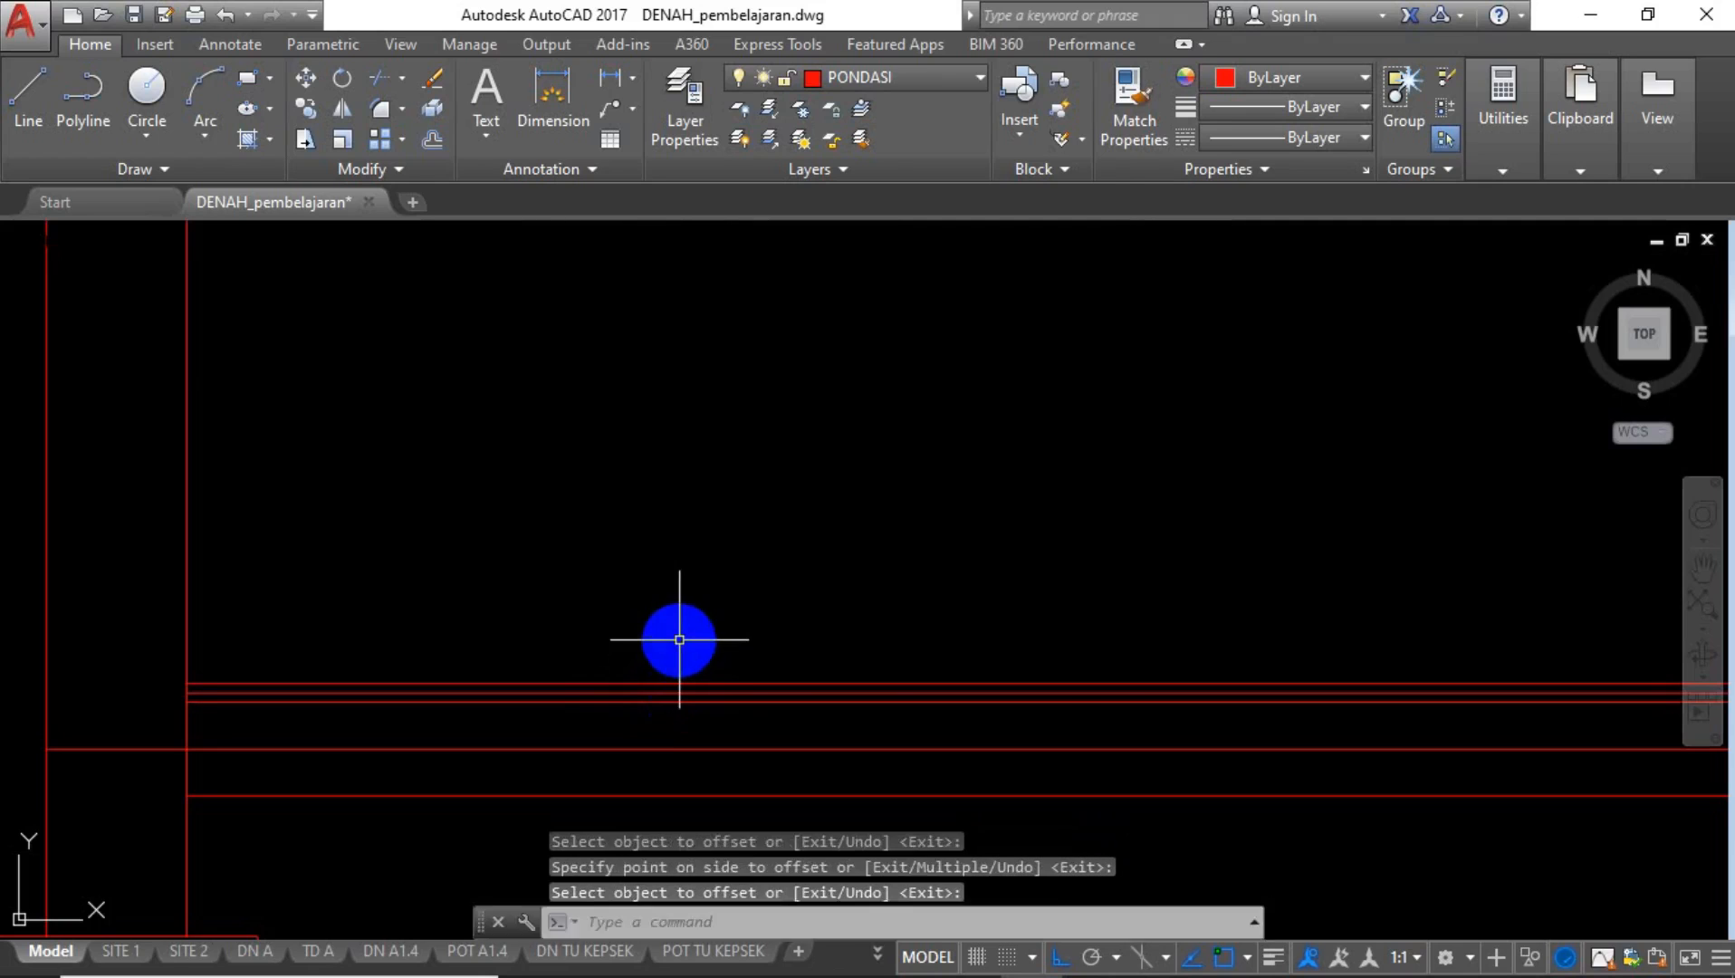
pyautogui.press('Return')
pyautogui.press('Return')
pyautogui.click(681, 684)
pyautogui.click(682, 620)
pyautogui.scroll(-8, 852, 523)
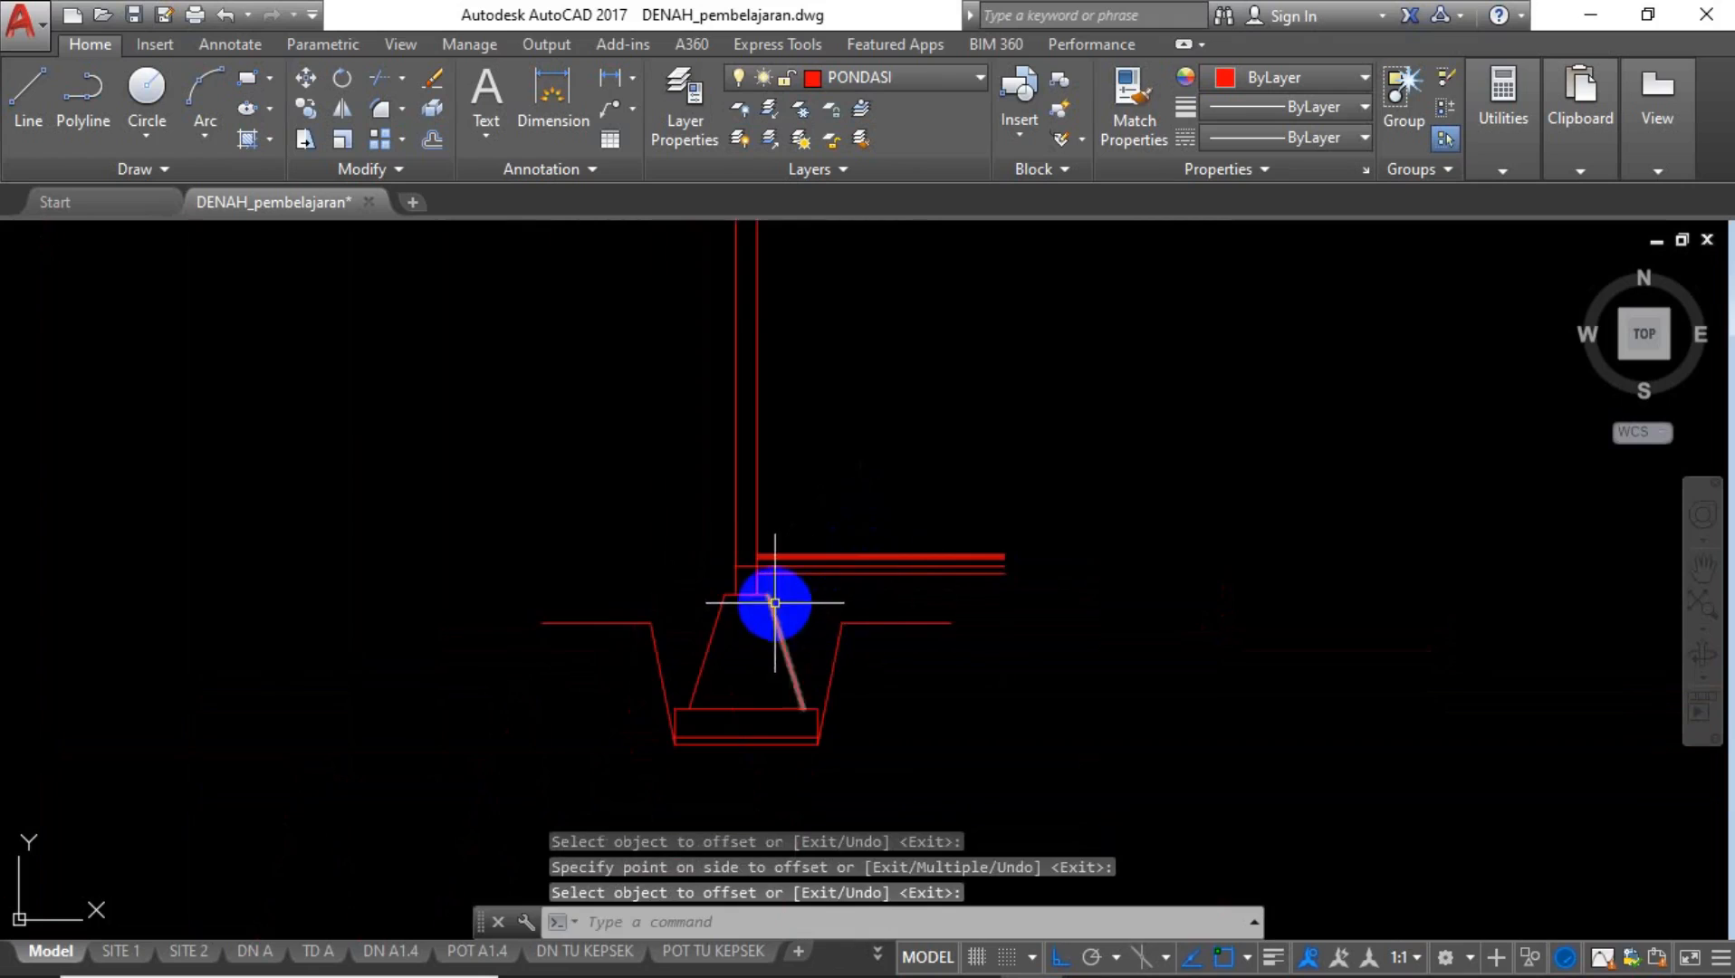
pyautogui.press('Escape')
# Mirror the six floor layer lines to the west about the foundation's vertical centre axis, keeping the originals.
pyautogui.scroll(5, 824, 577)
pyautogui.click(1142, 428)
pyautogui.click(1041, 548)
pyautogui.write('MI')
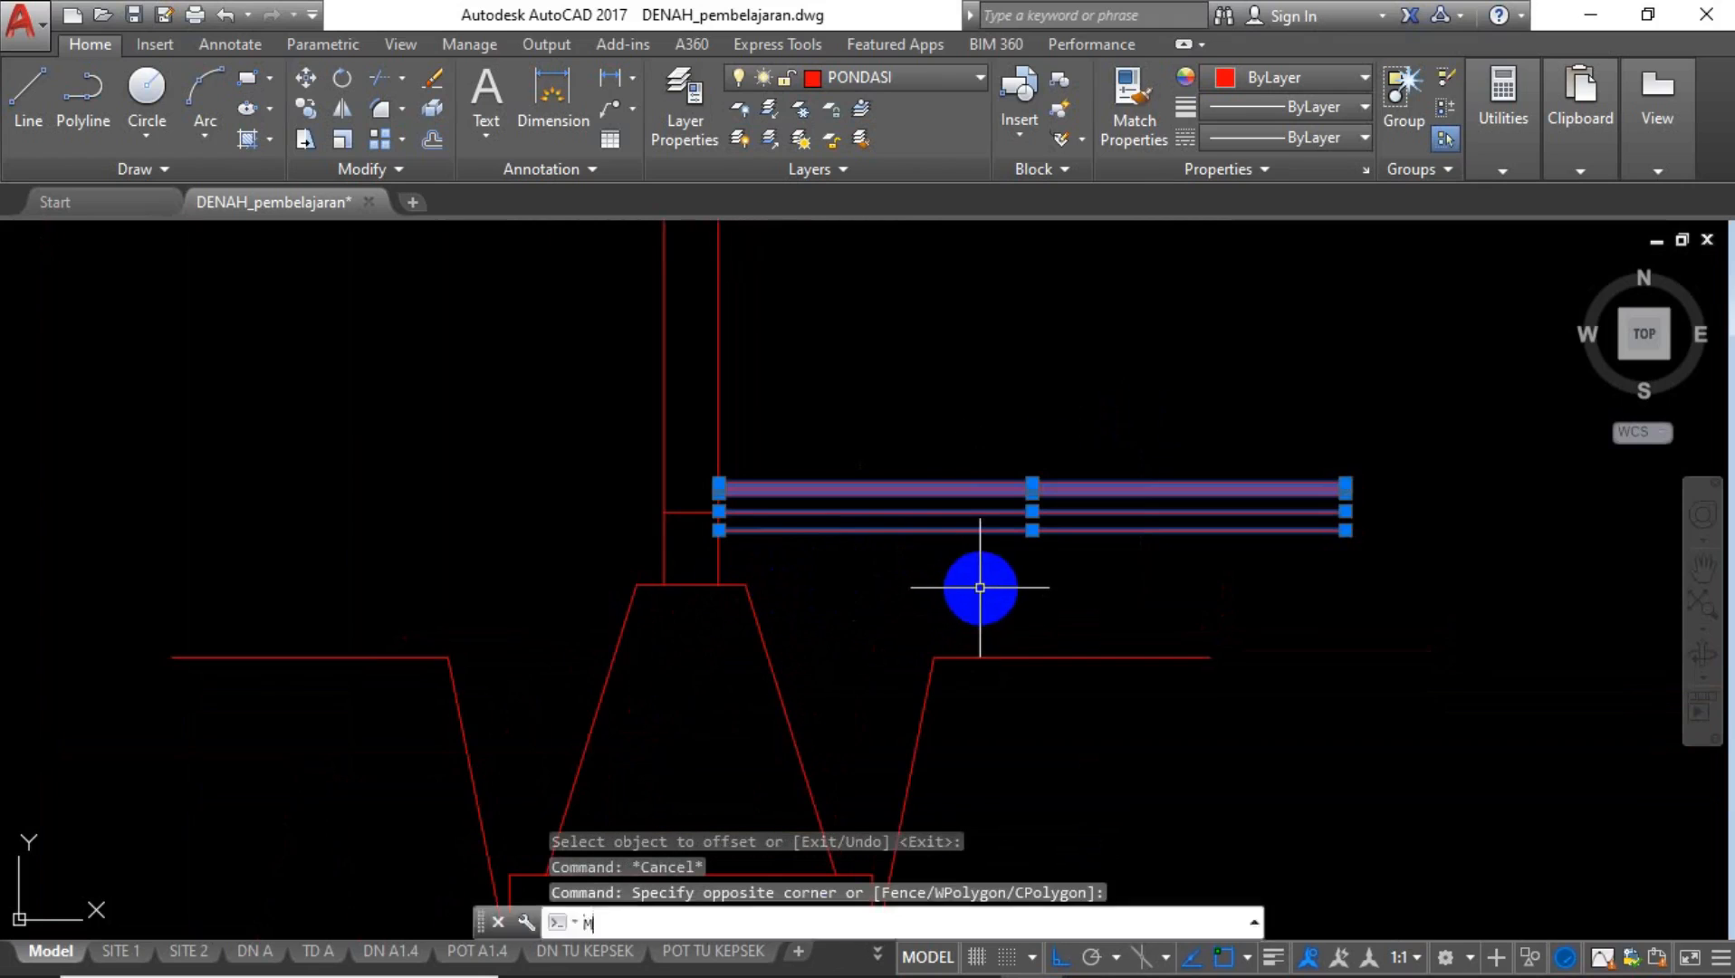
pyautogui.press('Return')
pyautogui.click(691, 584)
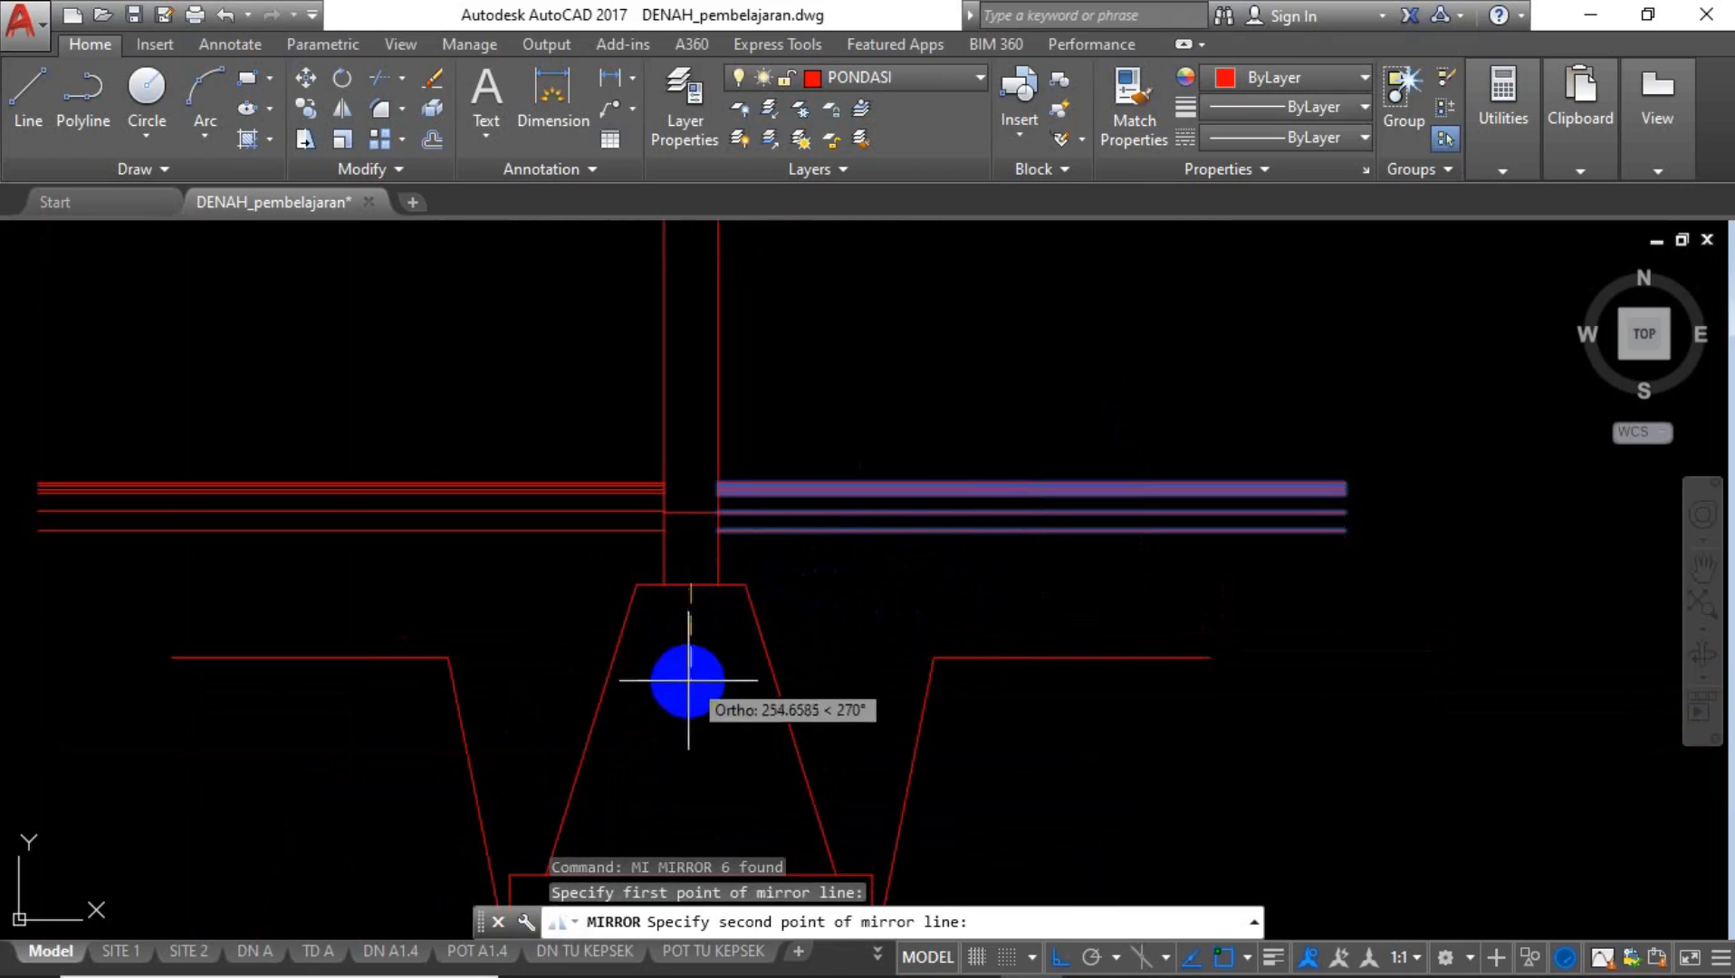
pyautogui.click(689, 689)
pyautogui.press('Return')
# Compare the 01 section mark in the foundation plans with the vertical edge lines of the reference detail.
pyautogui.scroll(-5, 976, 628)
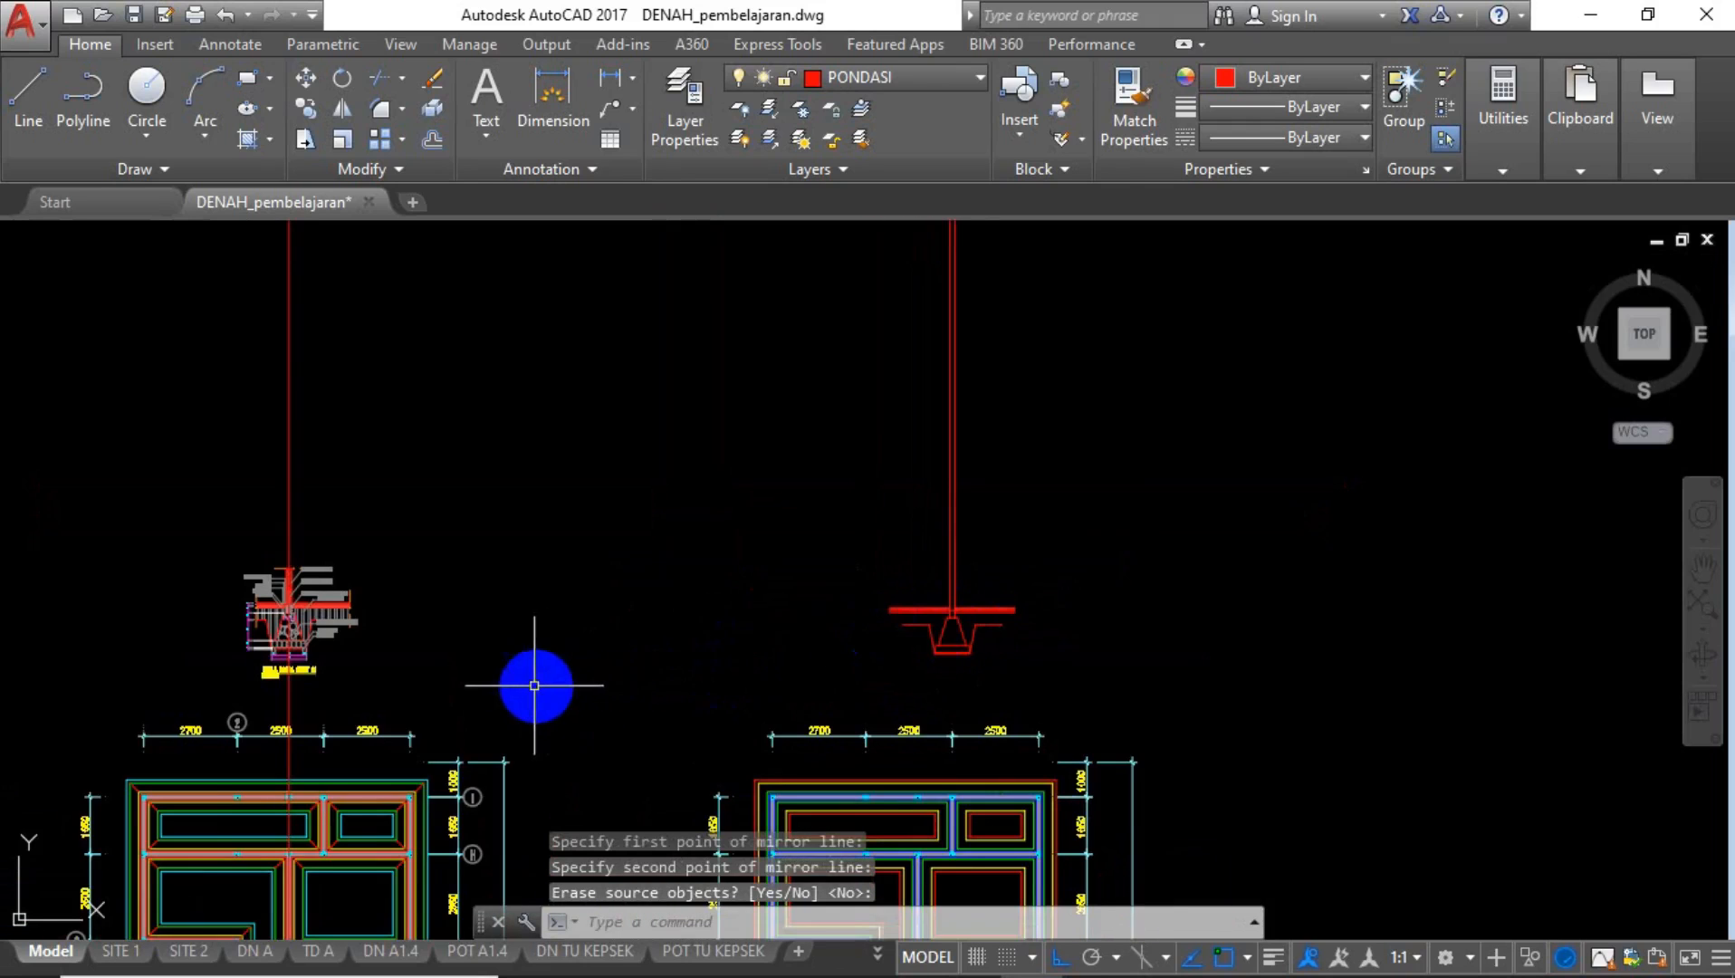
pyautogui.moveTo(676, 760)
pyautogui.mouseDown(button='middle')
pyautogui.moveTo(650, 607)
pyautogui.moveTo(598, 539)
pyautogui.mouseUp(button='middle')
pyautogui.moveTo(825, 728); pyautogui.dragTo(770, 515, button='middle')
pyautogui.scroll(2, 818, 784)
pyautogui.scroll(-3, 825, 652)
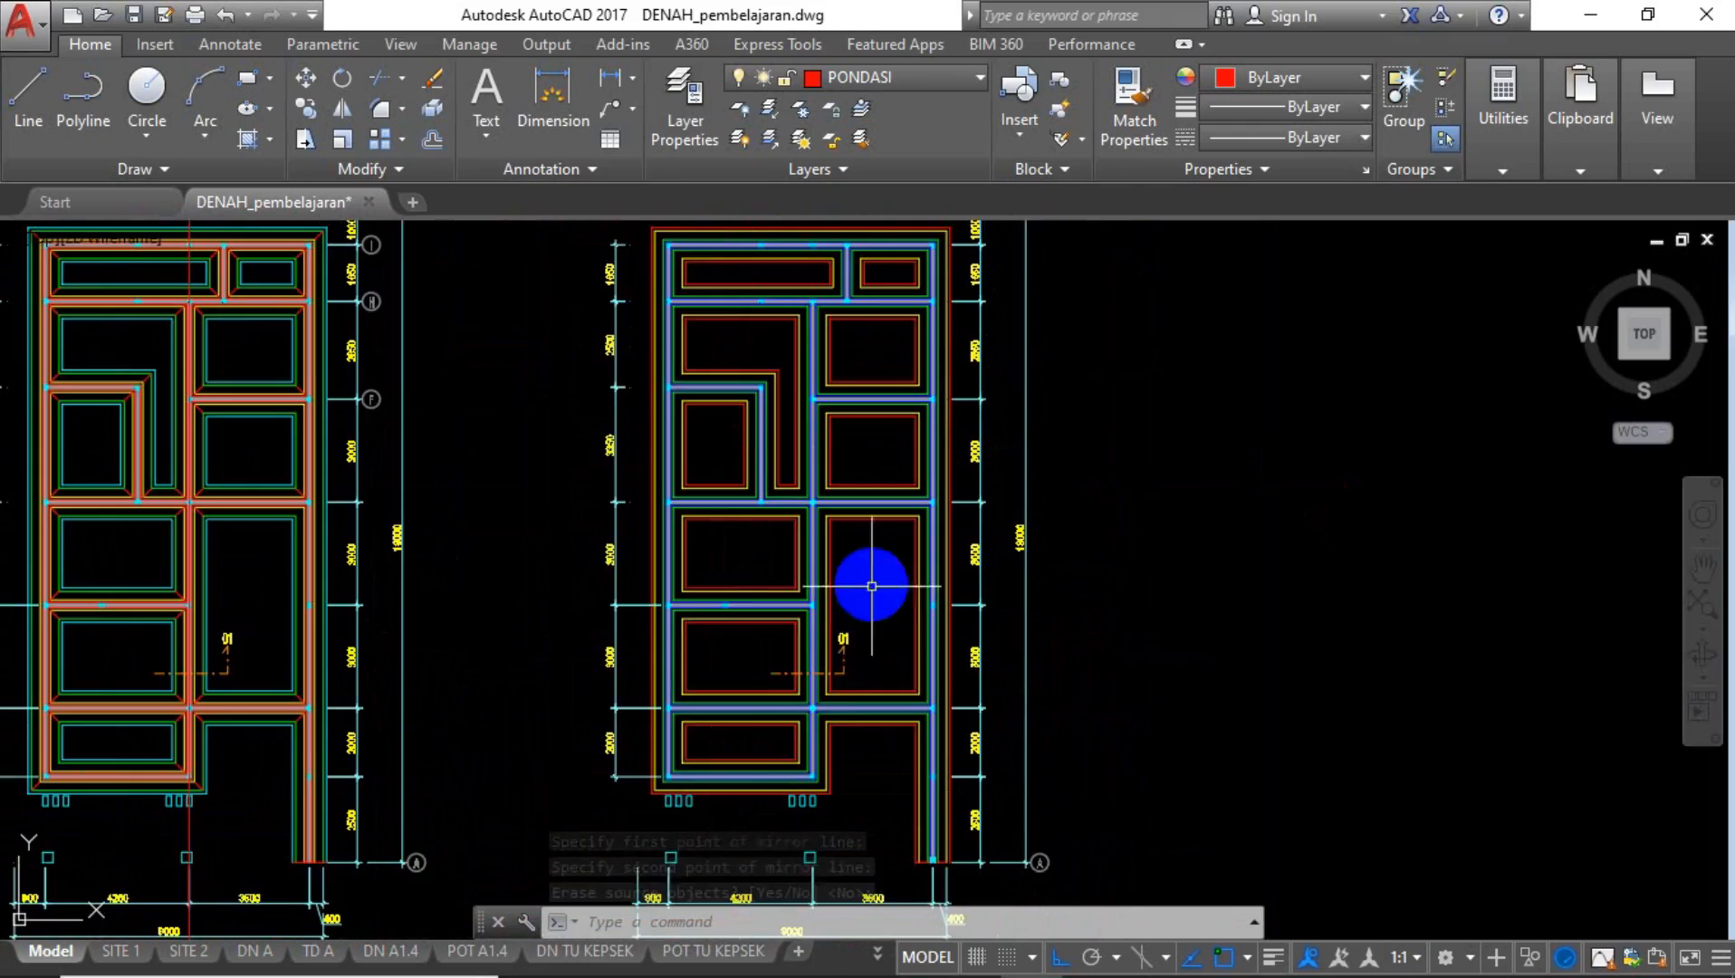
pyautogui.moveTo(689, 591)
pyautogui.mouseDown(button='middle')
pyautogui.moveTo(770, 646)
pyautogui.moveTo(803, 702)
pyautogui.mouseUp(button='middle')
pyautogui.scroll(5, 340, 297)
pyautogui.moveTo(309, 263); pyautogui.dragTo(581, 677, button='middle')
pyautogui.click(426, 330)
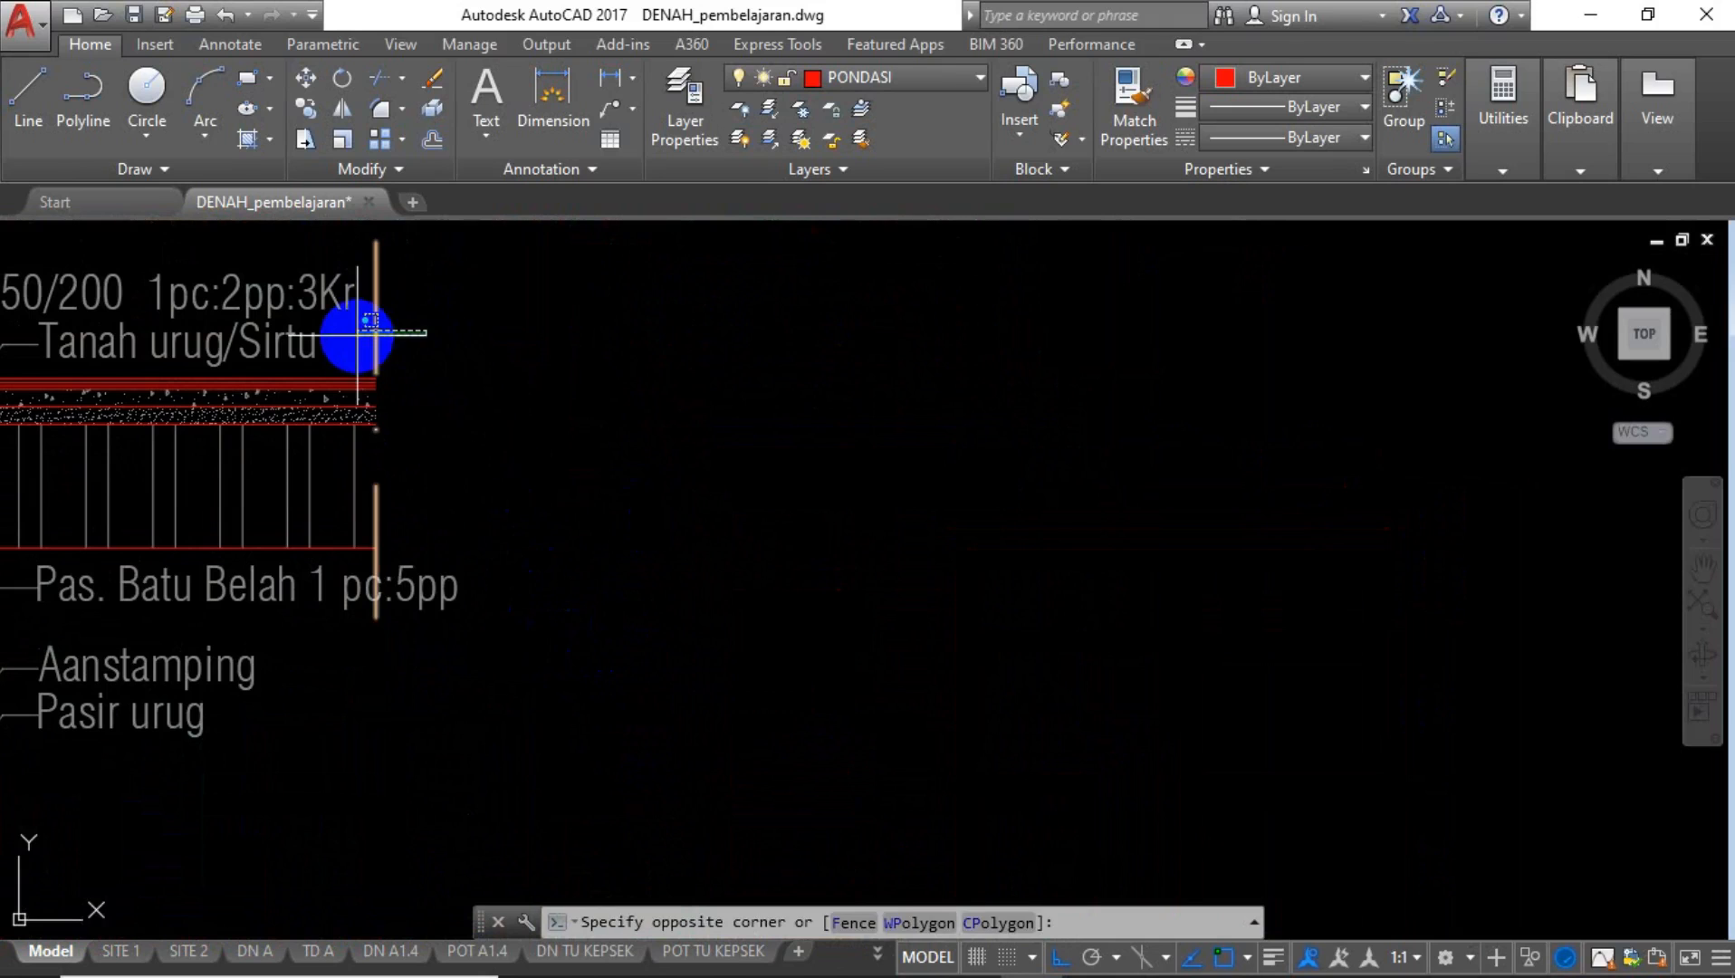
pyautogui.press('Escape')
# Draw a vertical boundary line across the floor layers and the ground line east of the trench.
pyautogui.scroll(-5, 371, 381)
pyautogui.scroll(3, 1403, 450)
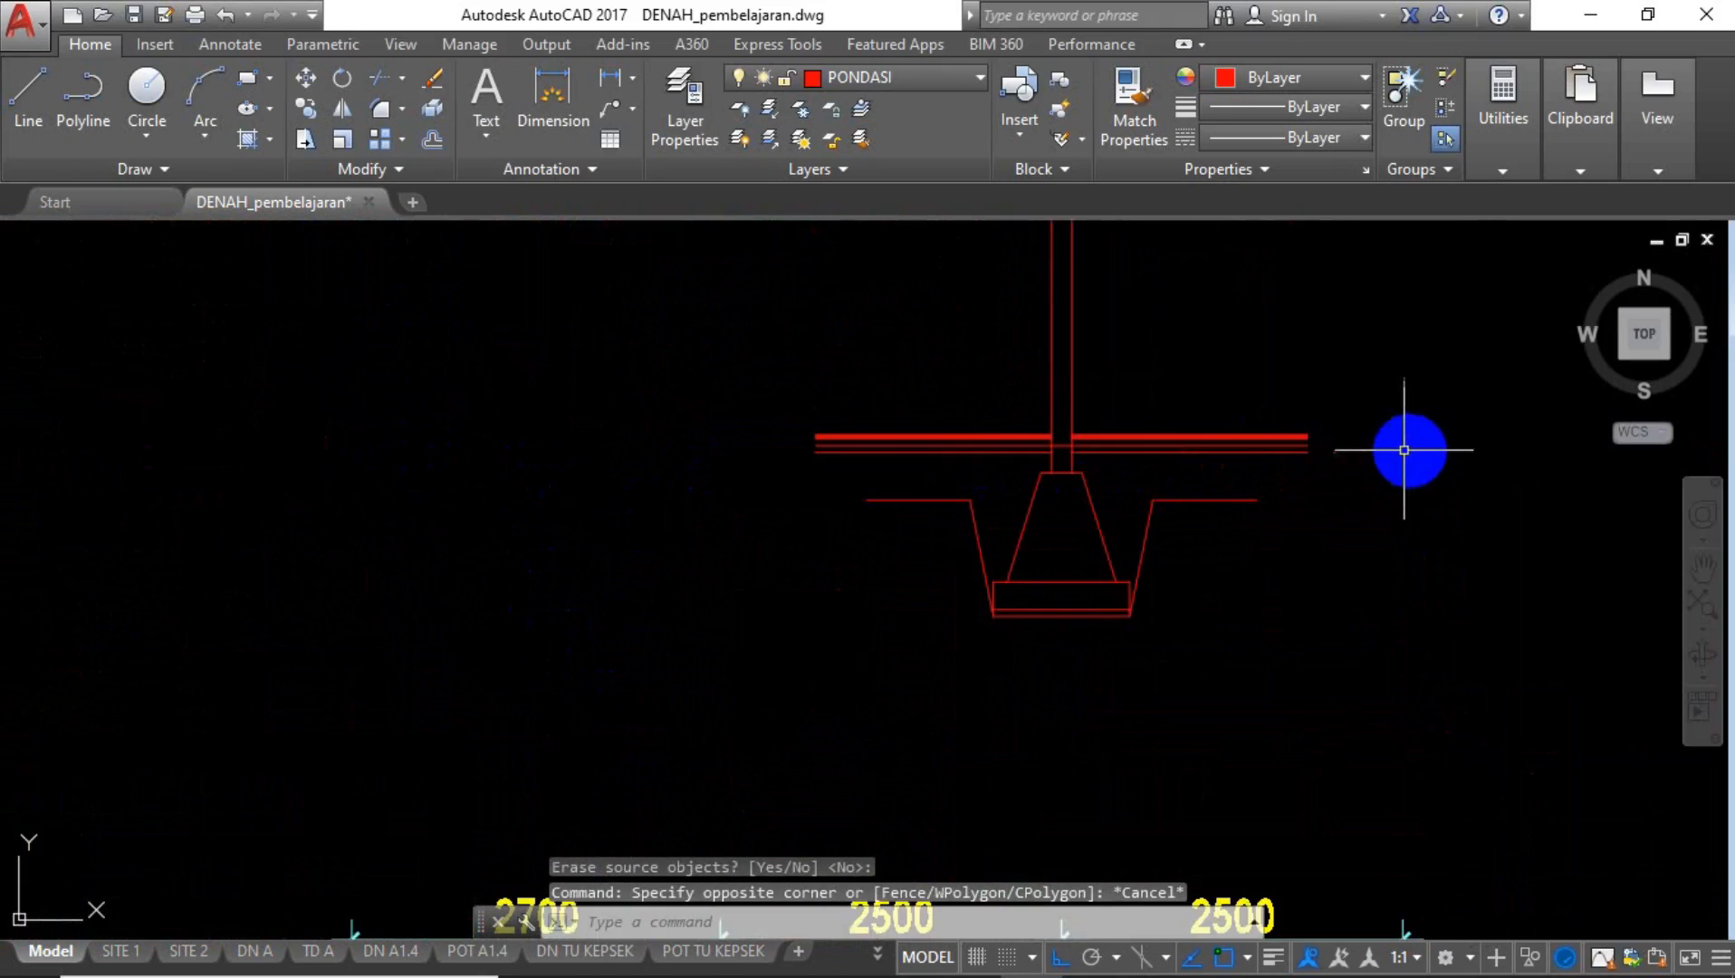
pyautogui.write('l')
pyautogui.press('Return')
pyautogui.click(1208, 410)
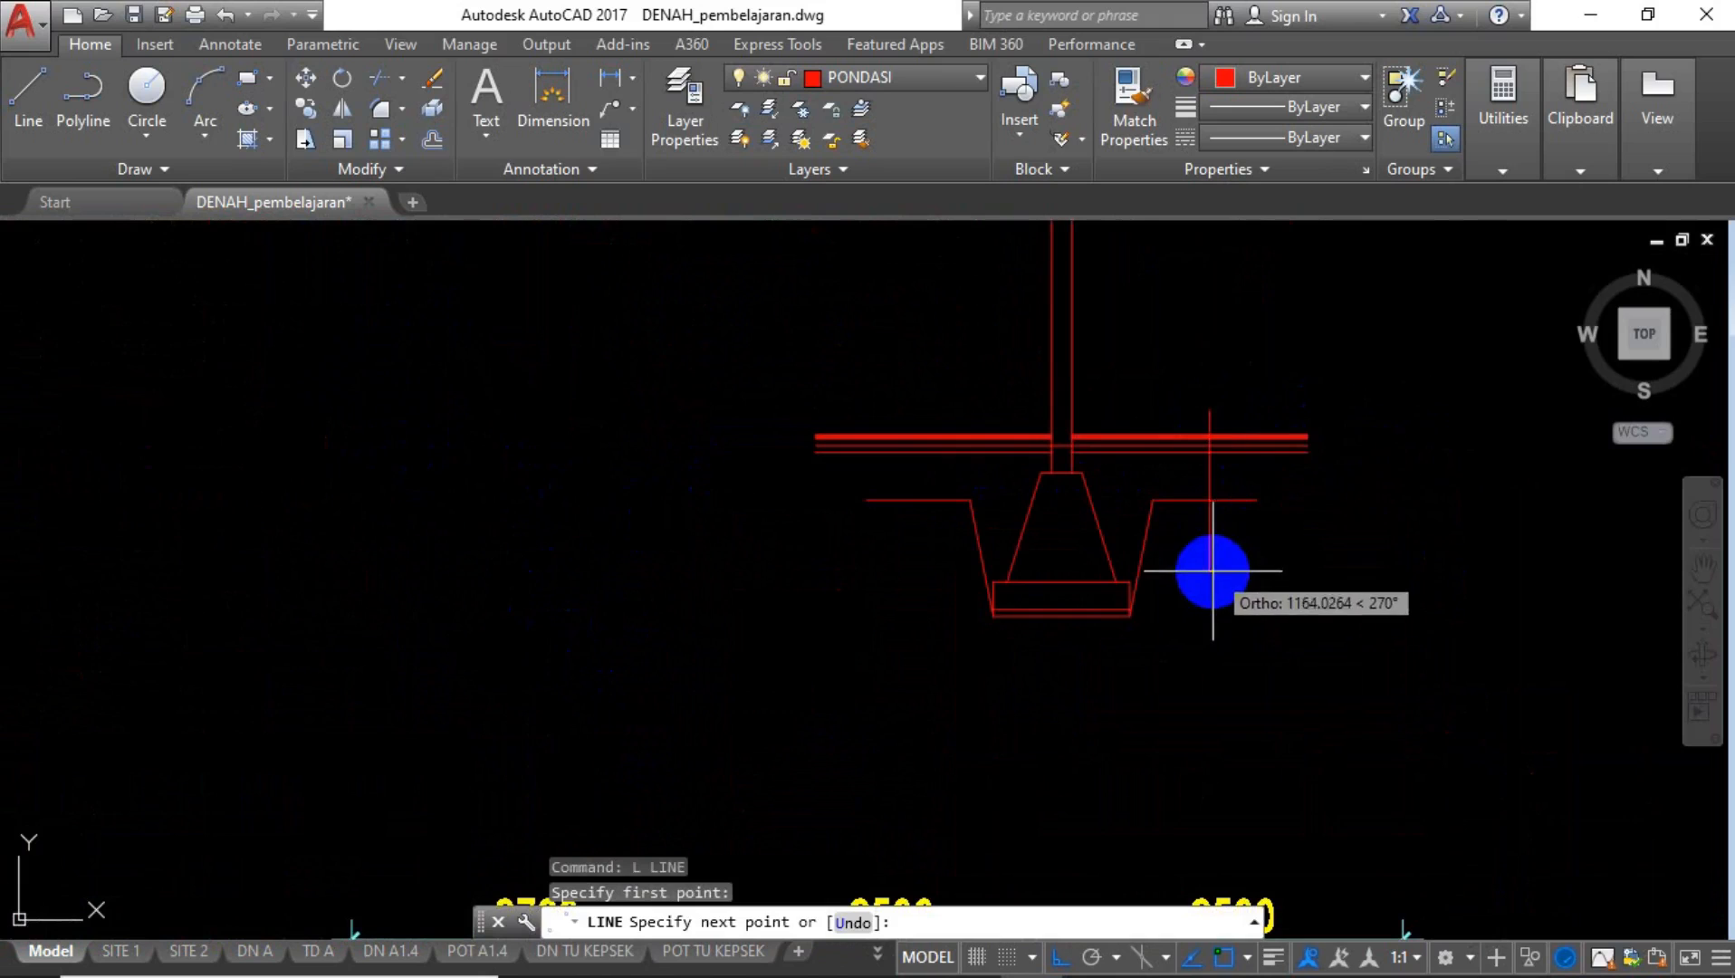
pyautogui.click(1207, 534)
pyautogui.press('Return')
pyautogui.press('Return')
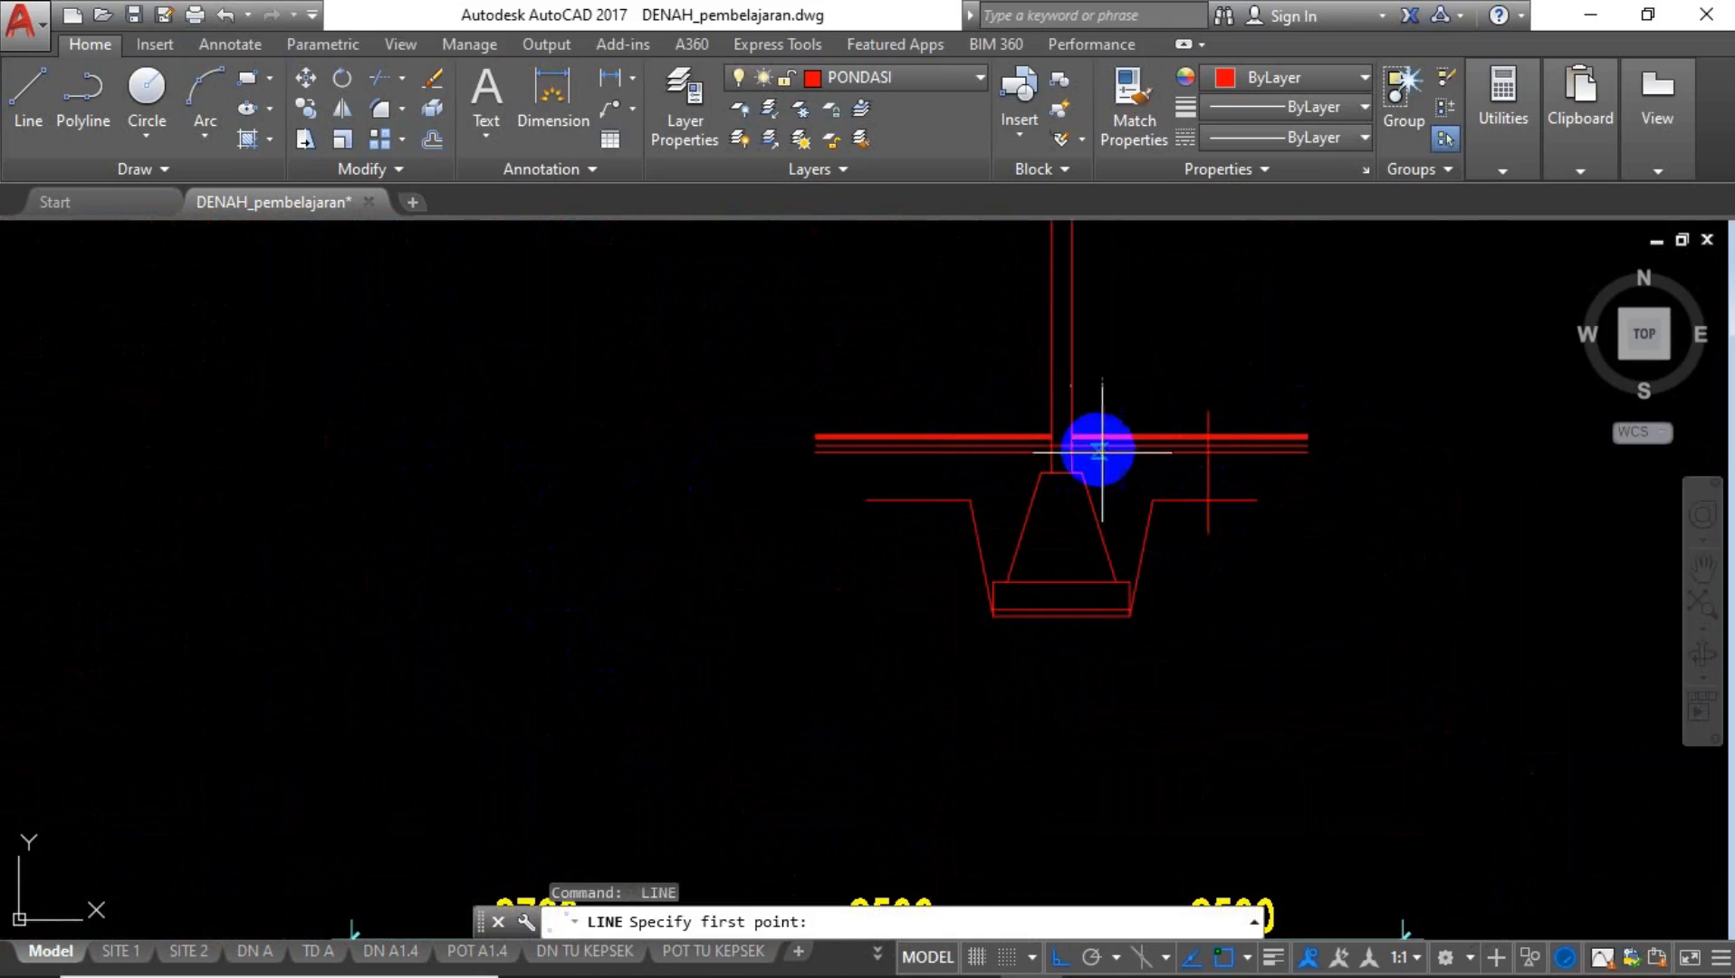
pyautogui.press('Escape')
# Mirror the east vertical boundary line to the west about the foundation's vertical centre axis, keeping the original.
pyautogui.click(1221, 470)
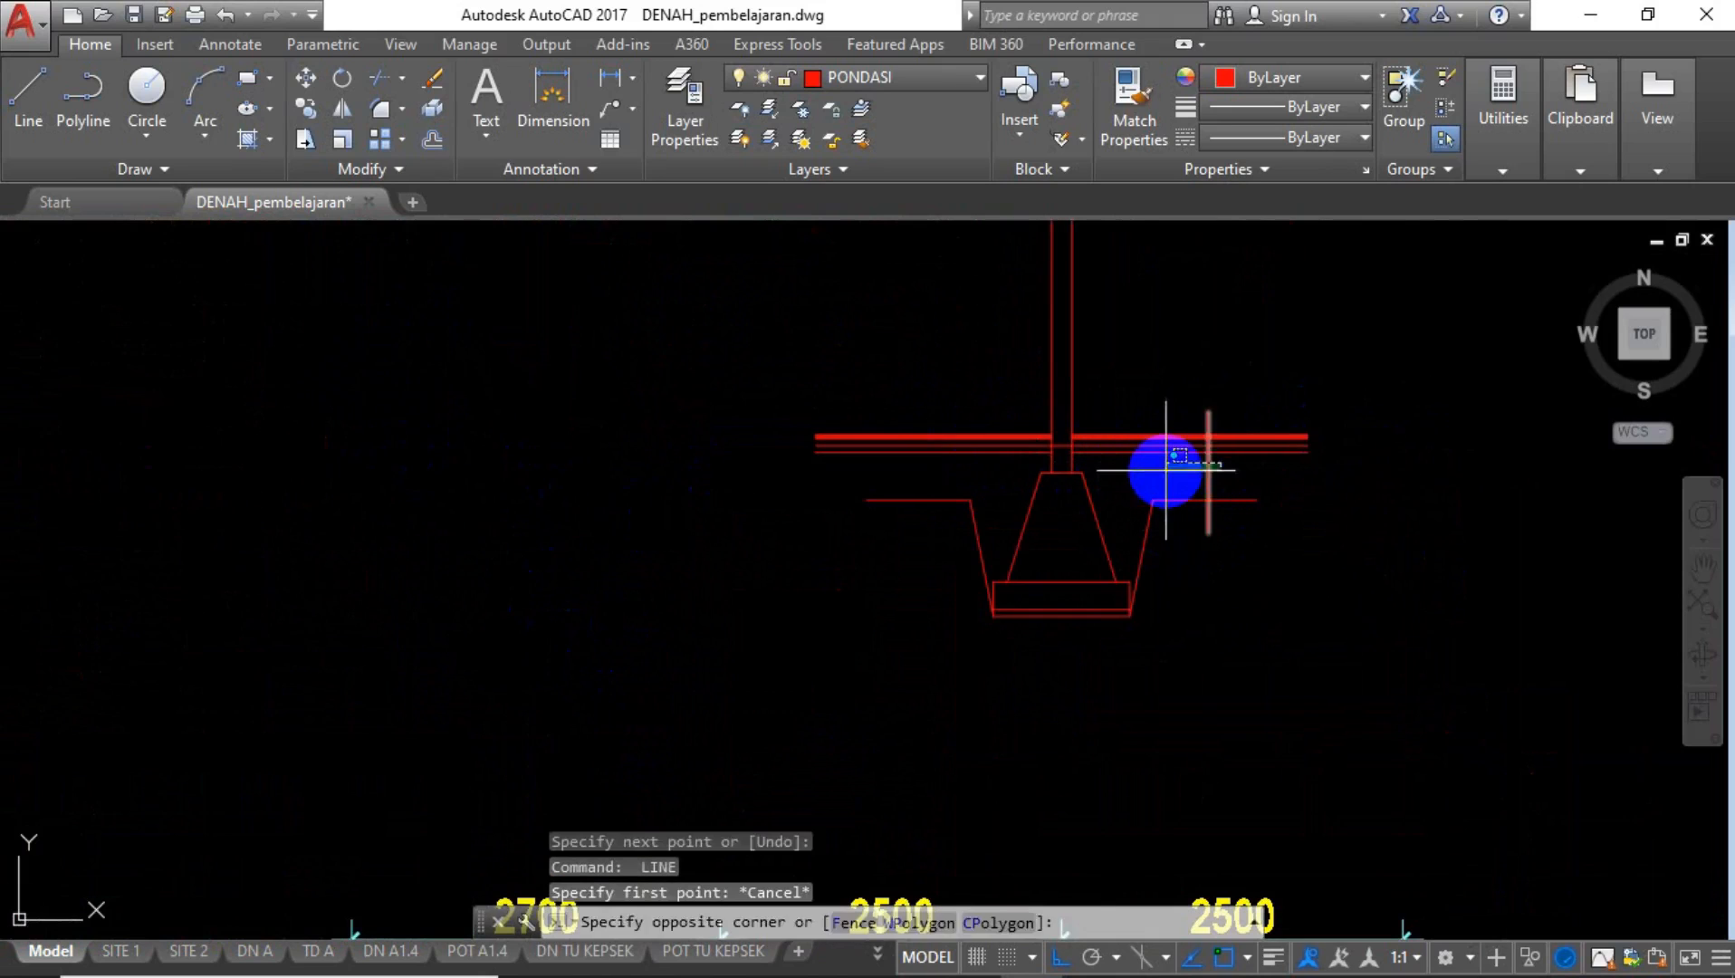
pyautogui.click(1173, 469)
pyautogui.write('MI')
pyautogui.press('Return')
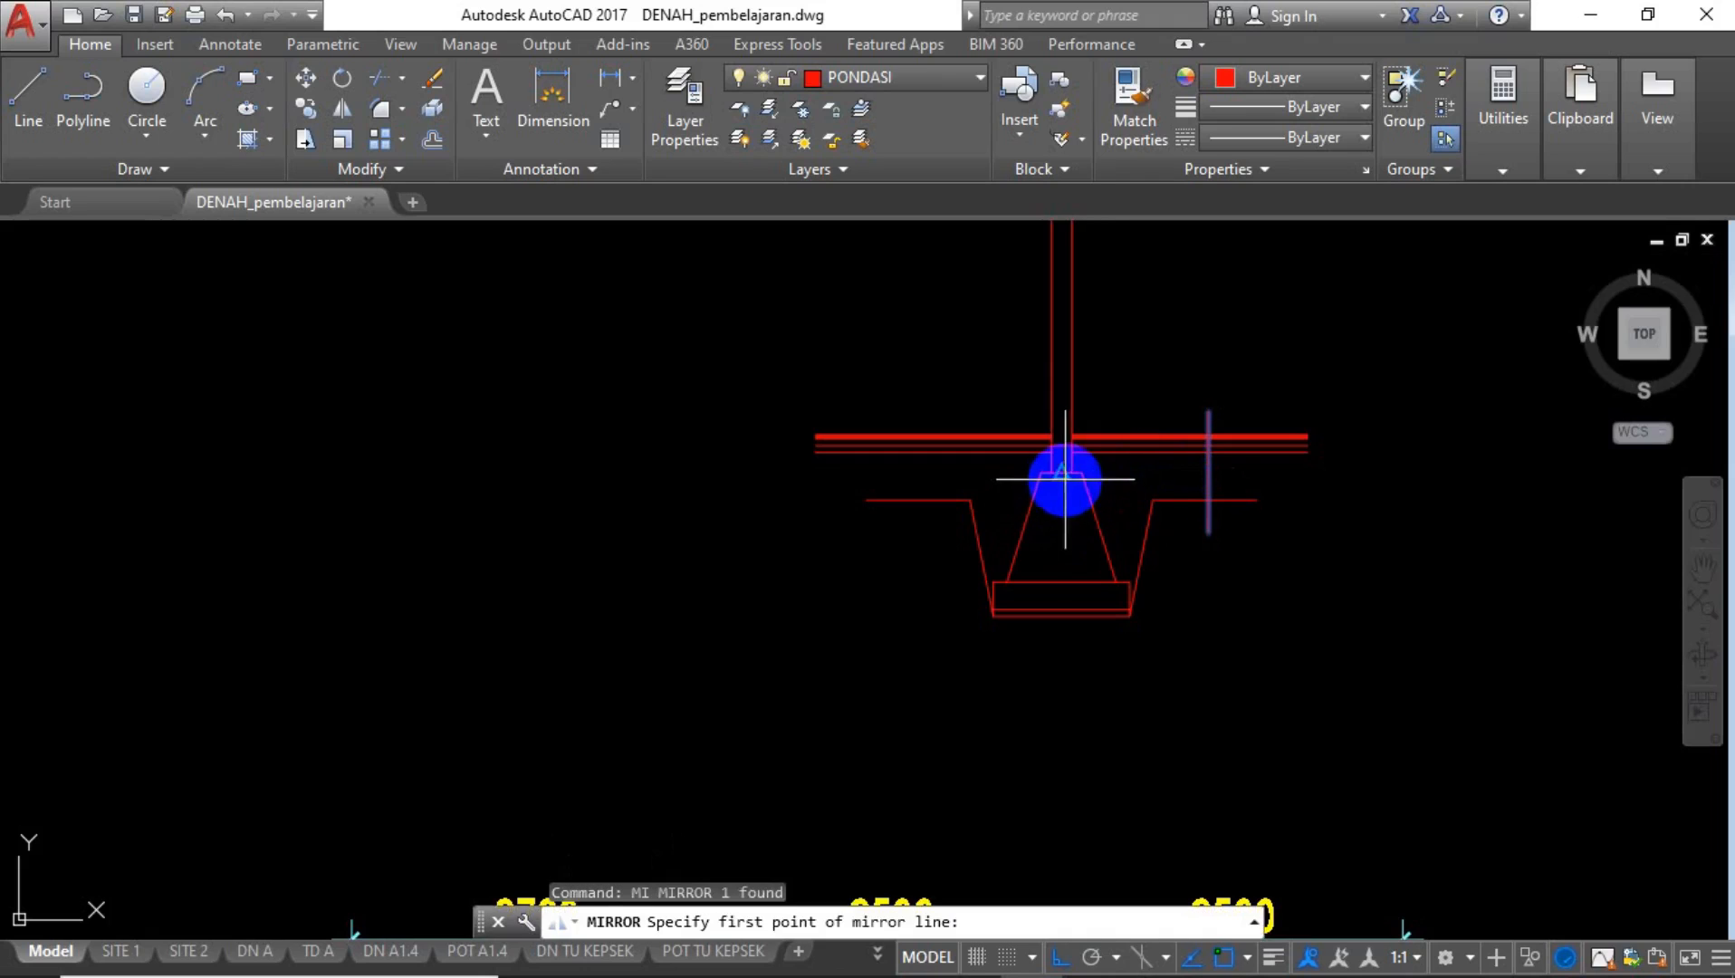
pyautogui.click(1061, 471)
pyautogui.click(1061, 573)
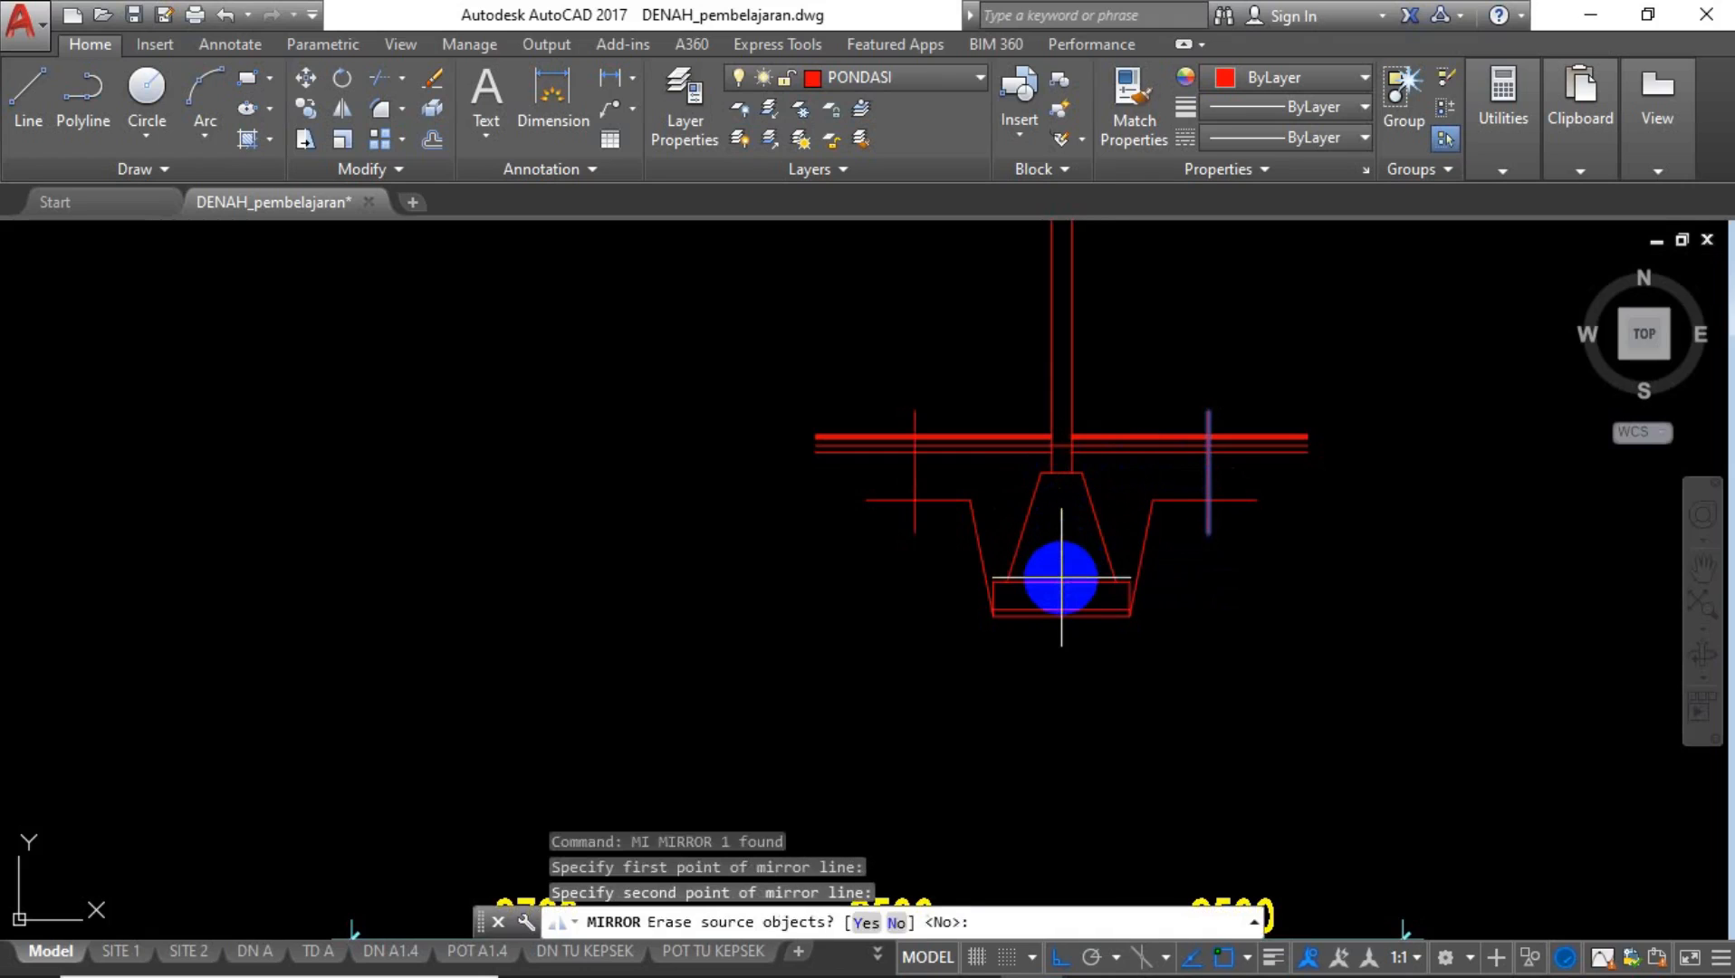
pyautogui.press('Return')
pyautogui.scroll(-5, 1067, 612)
pyautogui.scroll(10, 117, 571)
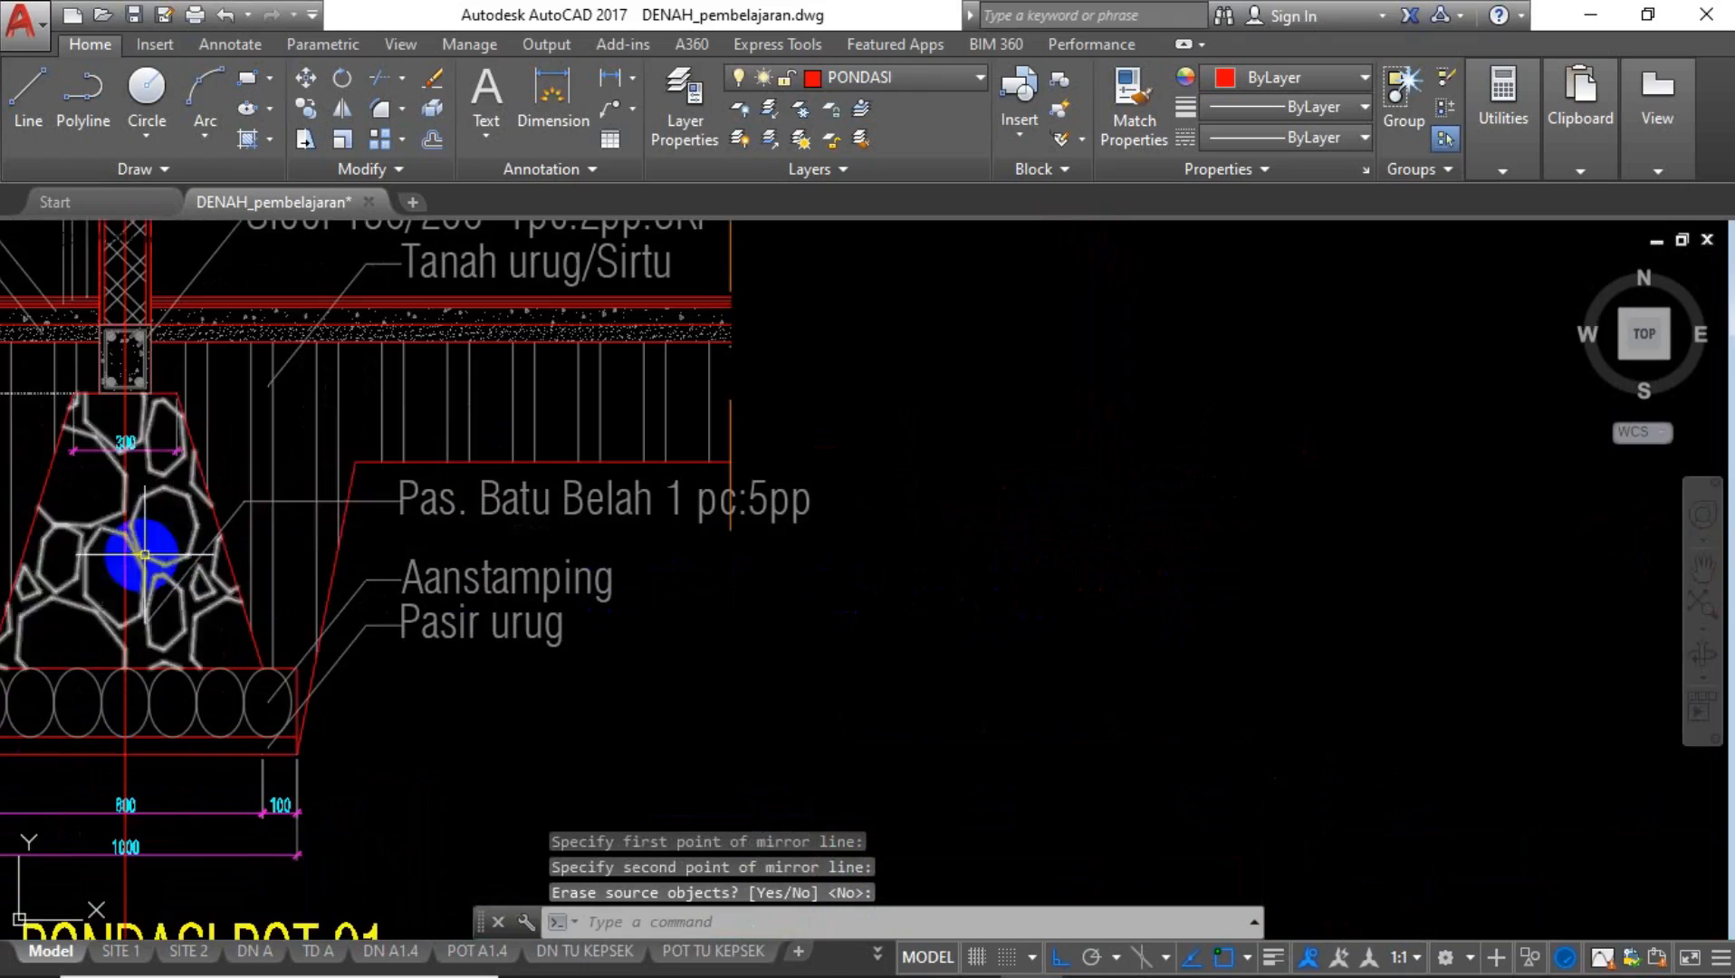
pyautogui.write('MA')
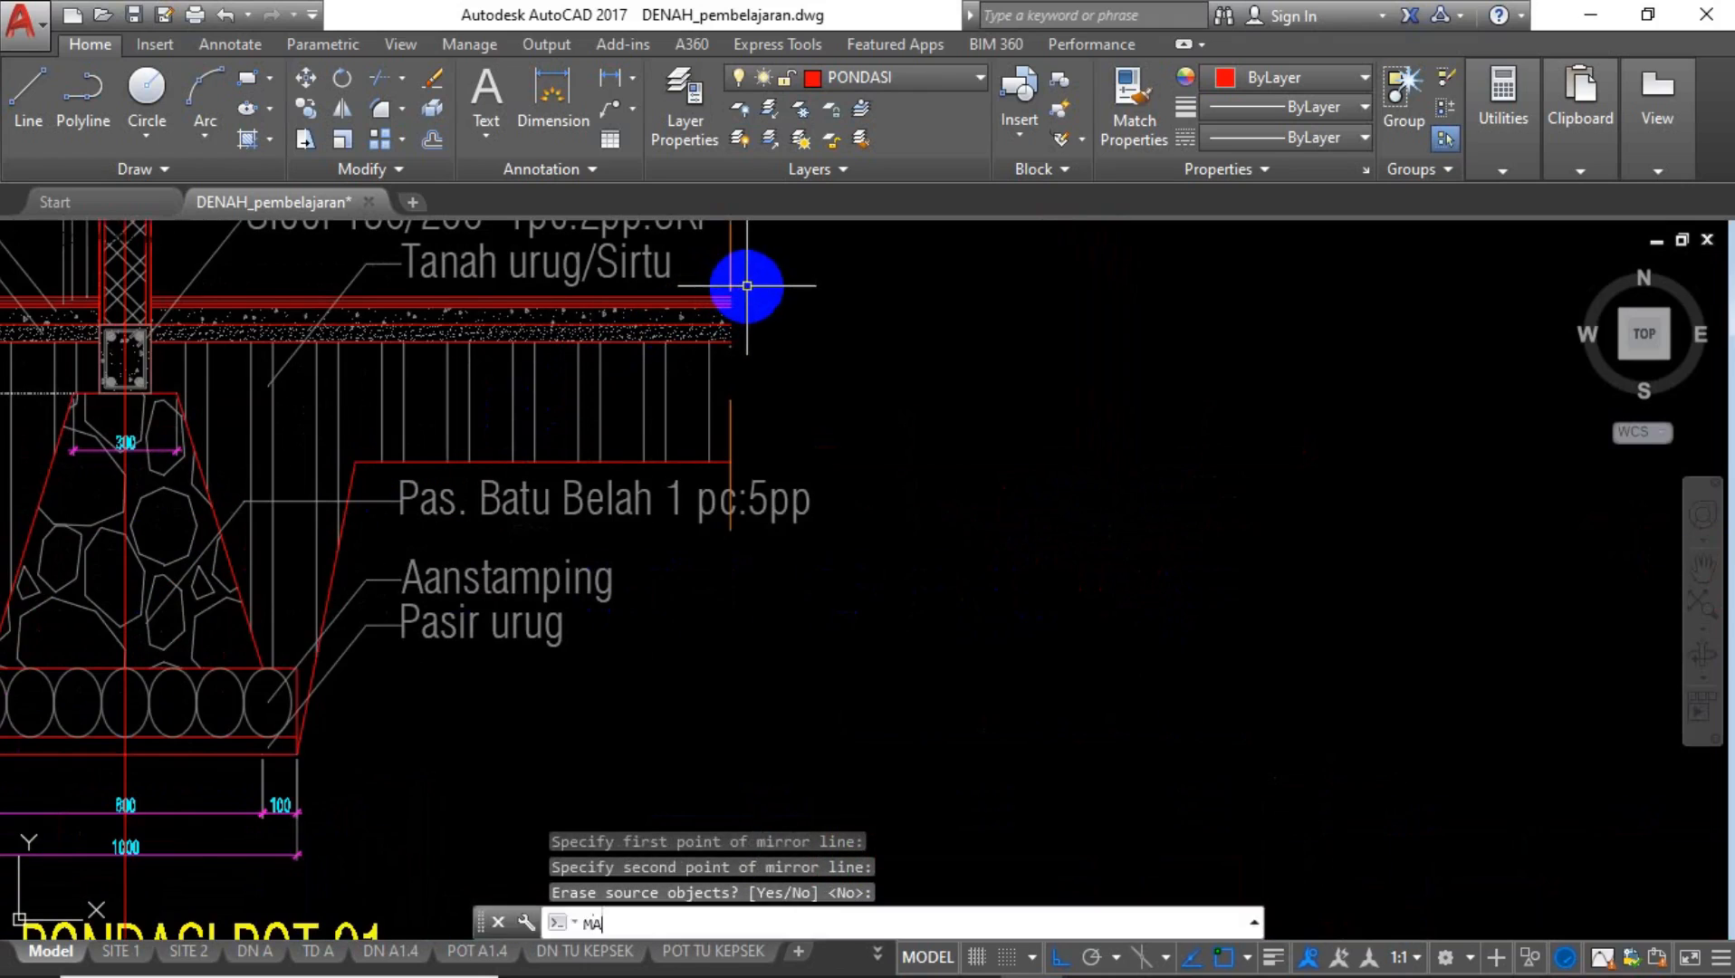
pyautogui.press('Return')
pyautogui.click(738, 263)
pyautogui.click(719, 265)
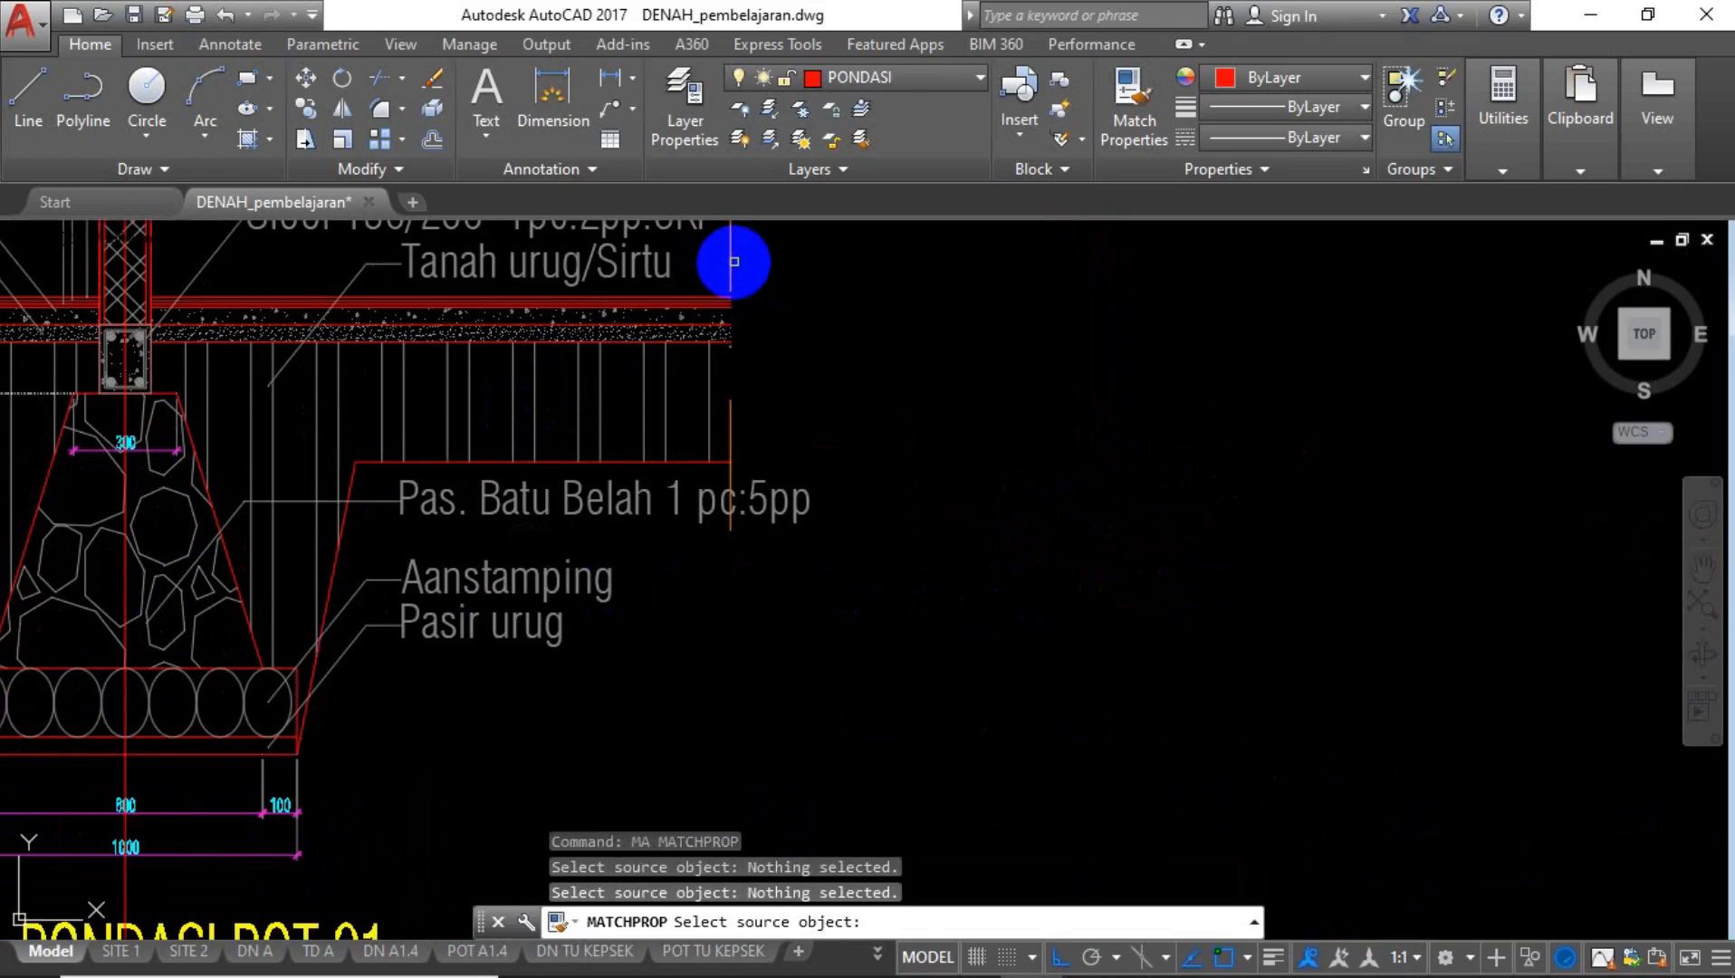
pyautogui.press('Escape')
# Match the properties of the reference detail's east vertical edge line onto both vertical boundary lines of the new section.
pyautogui.write('ma')
pyautogui.press('Return')
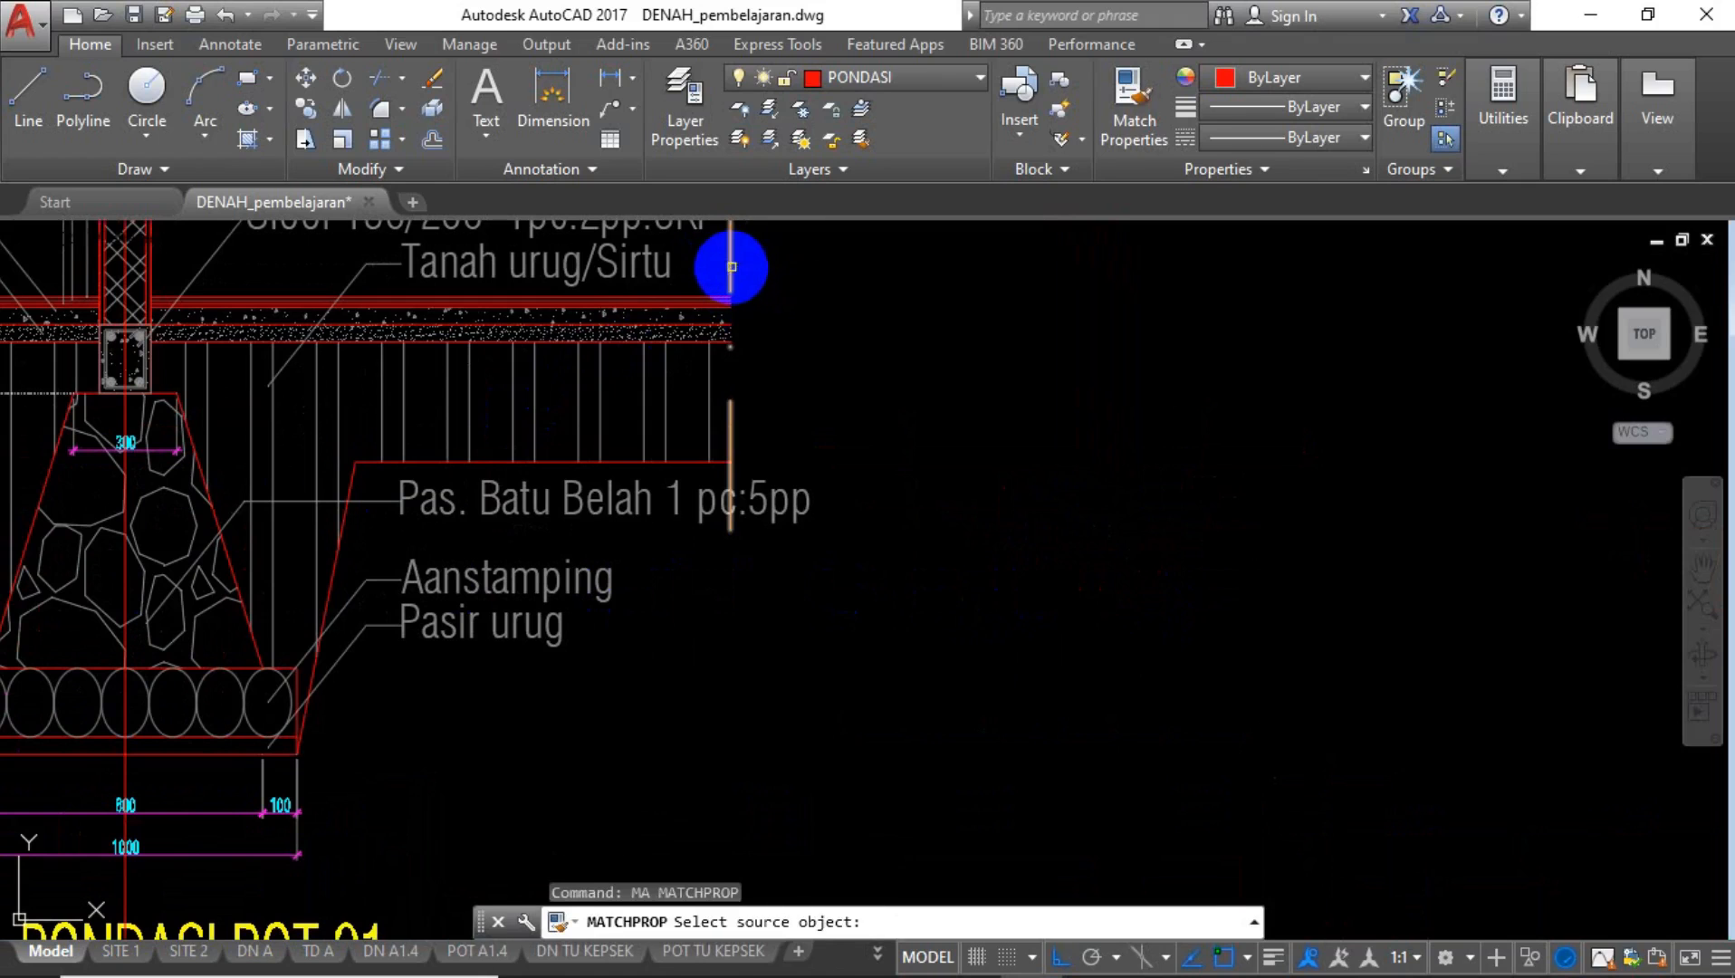
pyautogui.click(732, 267)
pyautogui.scroll(-6, 594, 367)
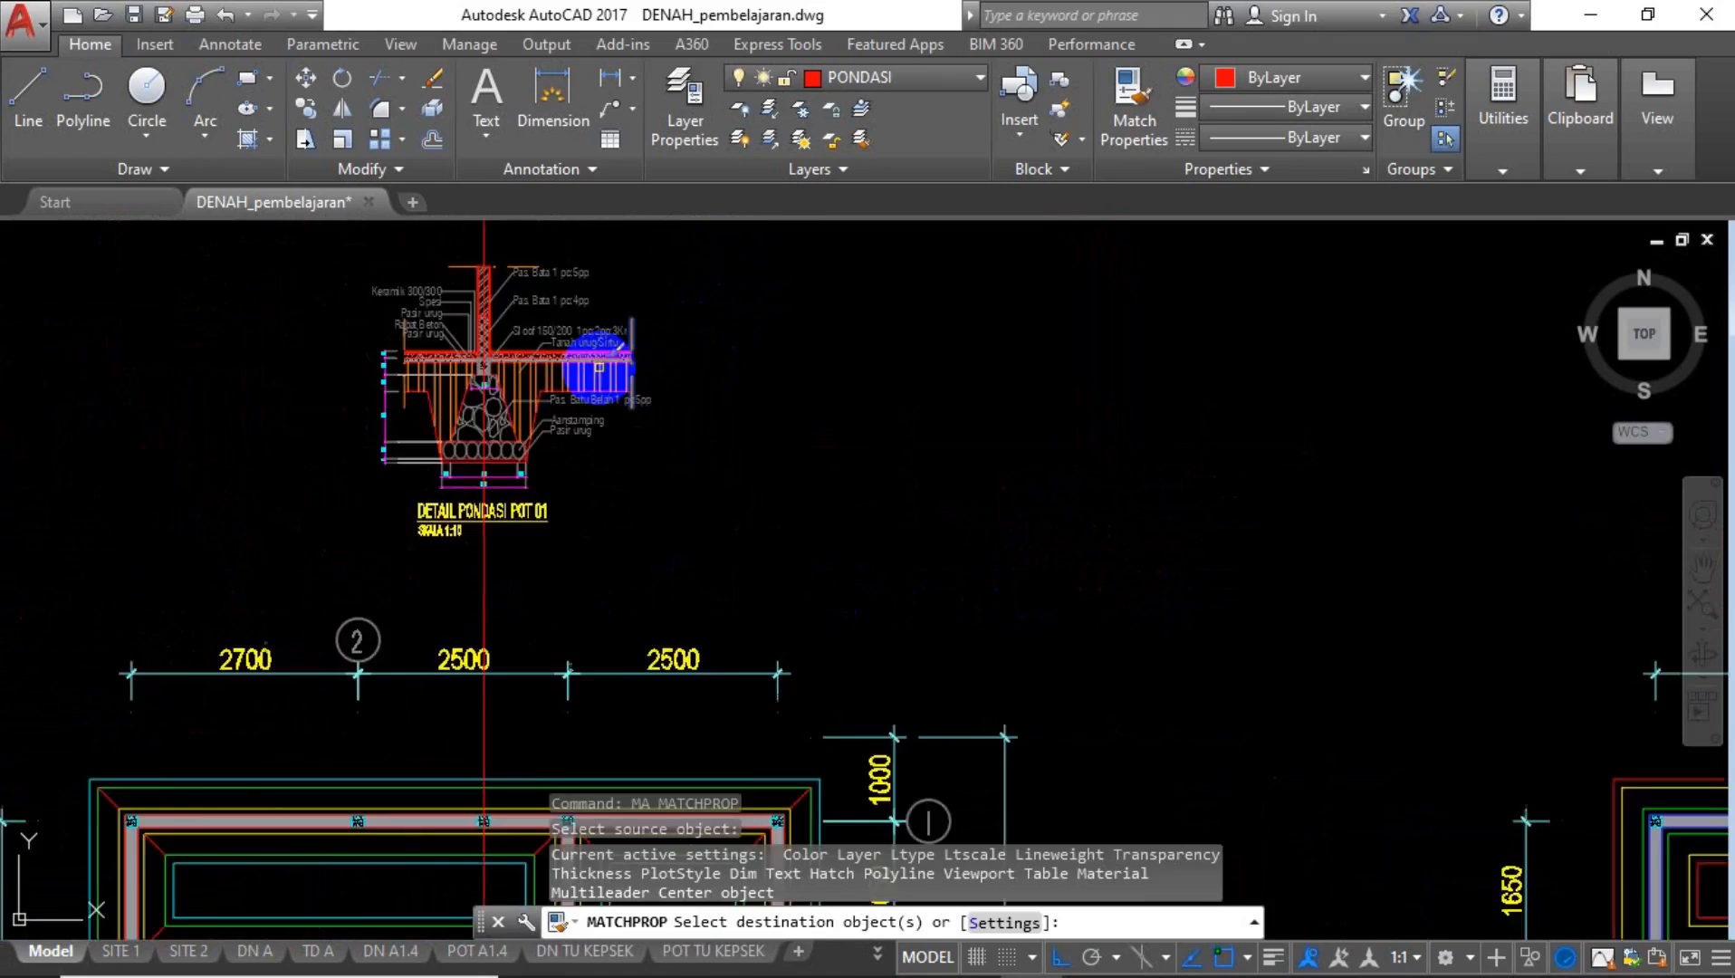
pyautogui.scroll(7, 1467, 380)
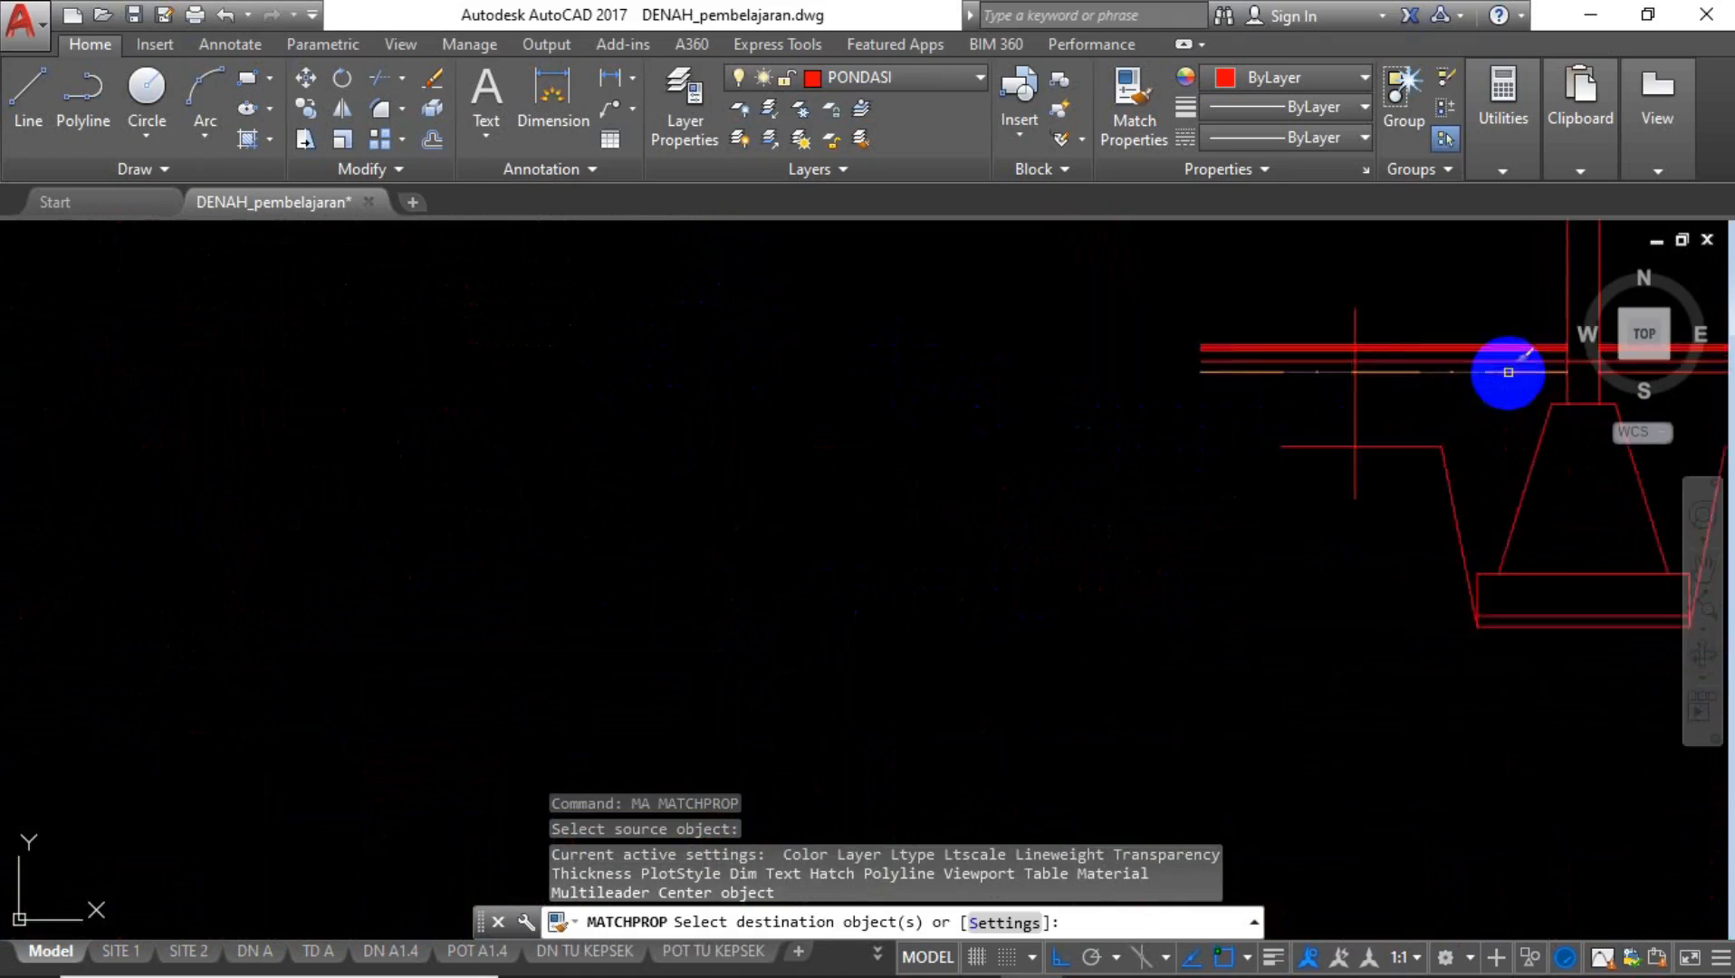
pyautogui.click(836, 349)
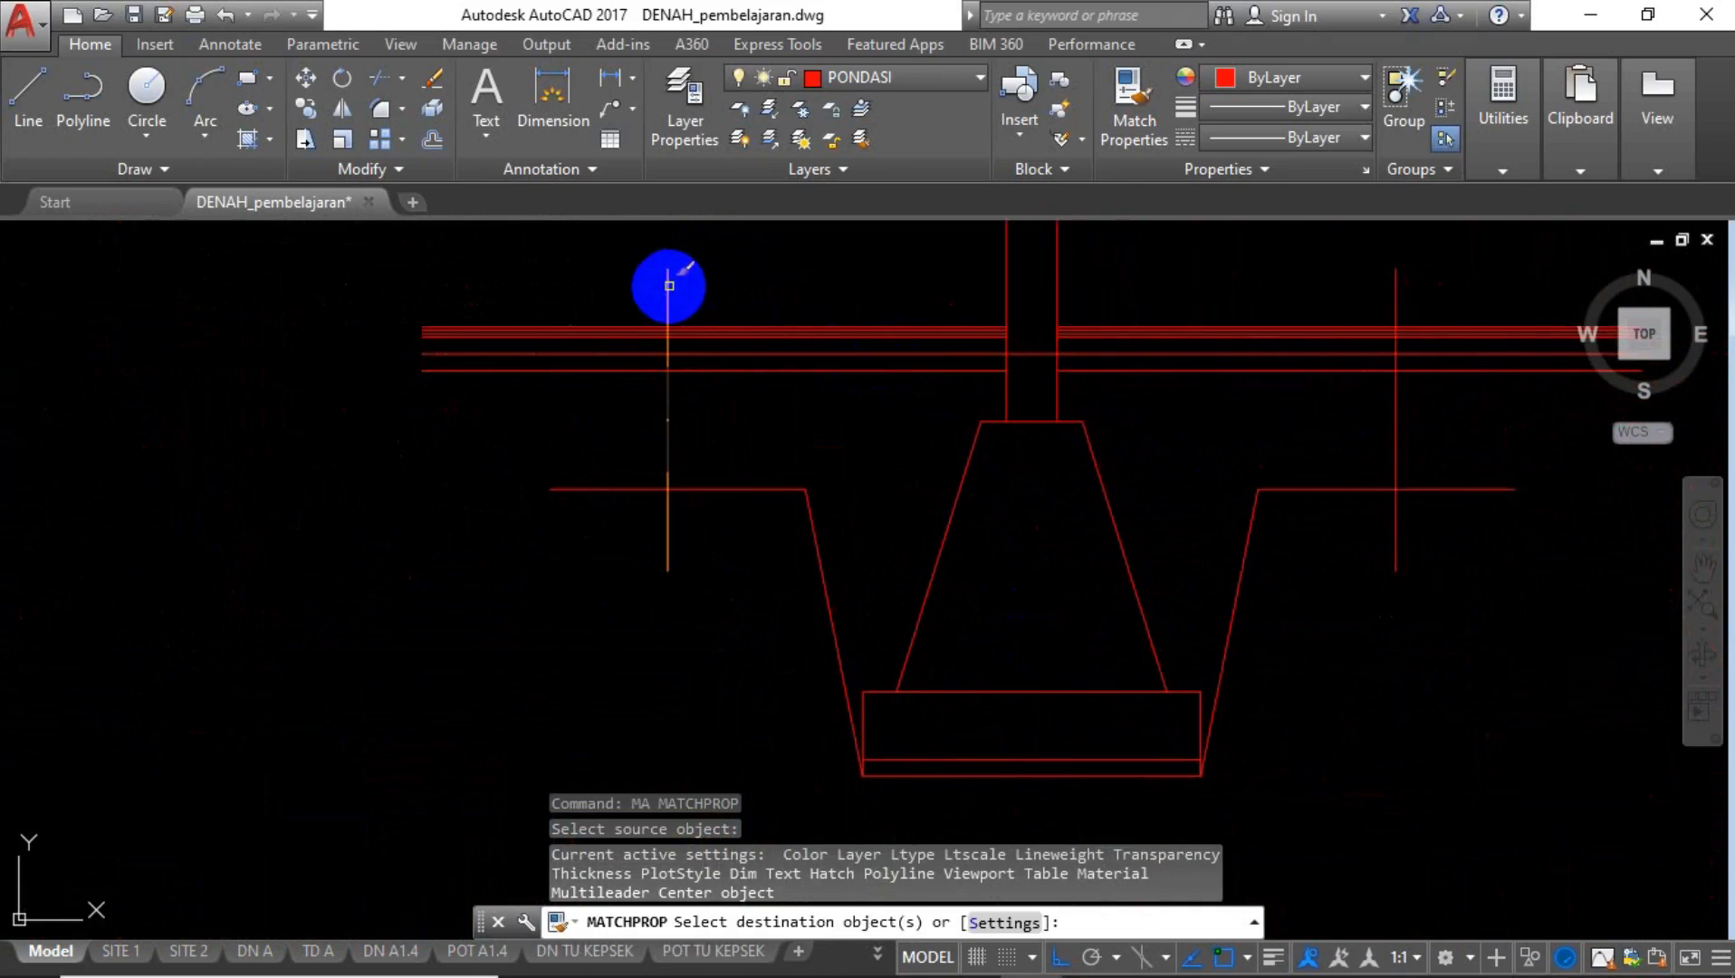
pyautogui.click(669, 285)
pyautogui.click(1393, 302)
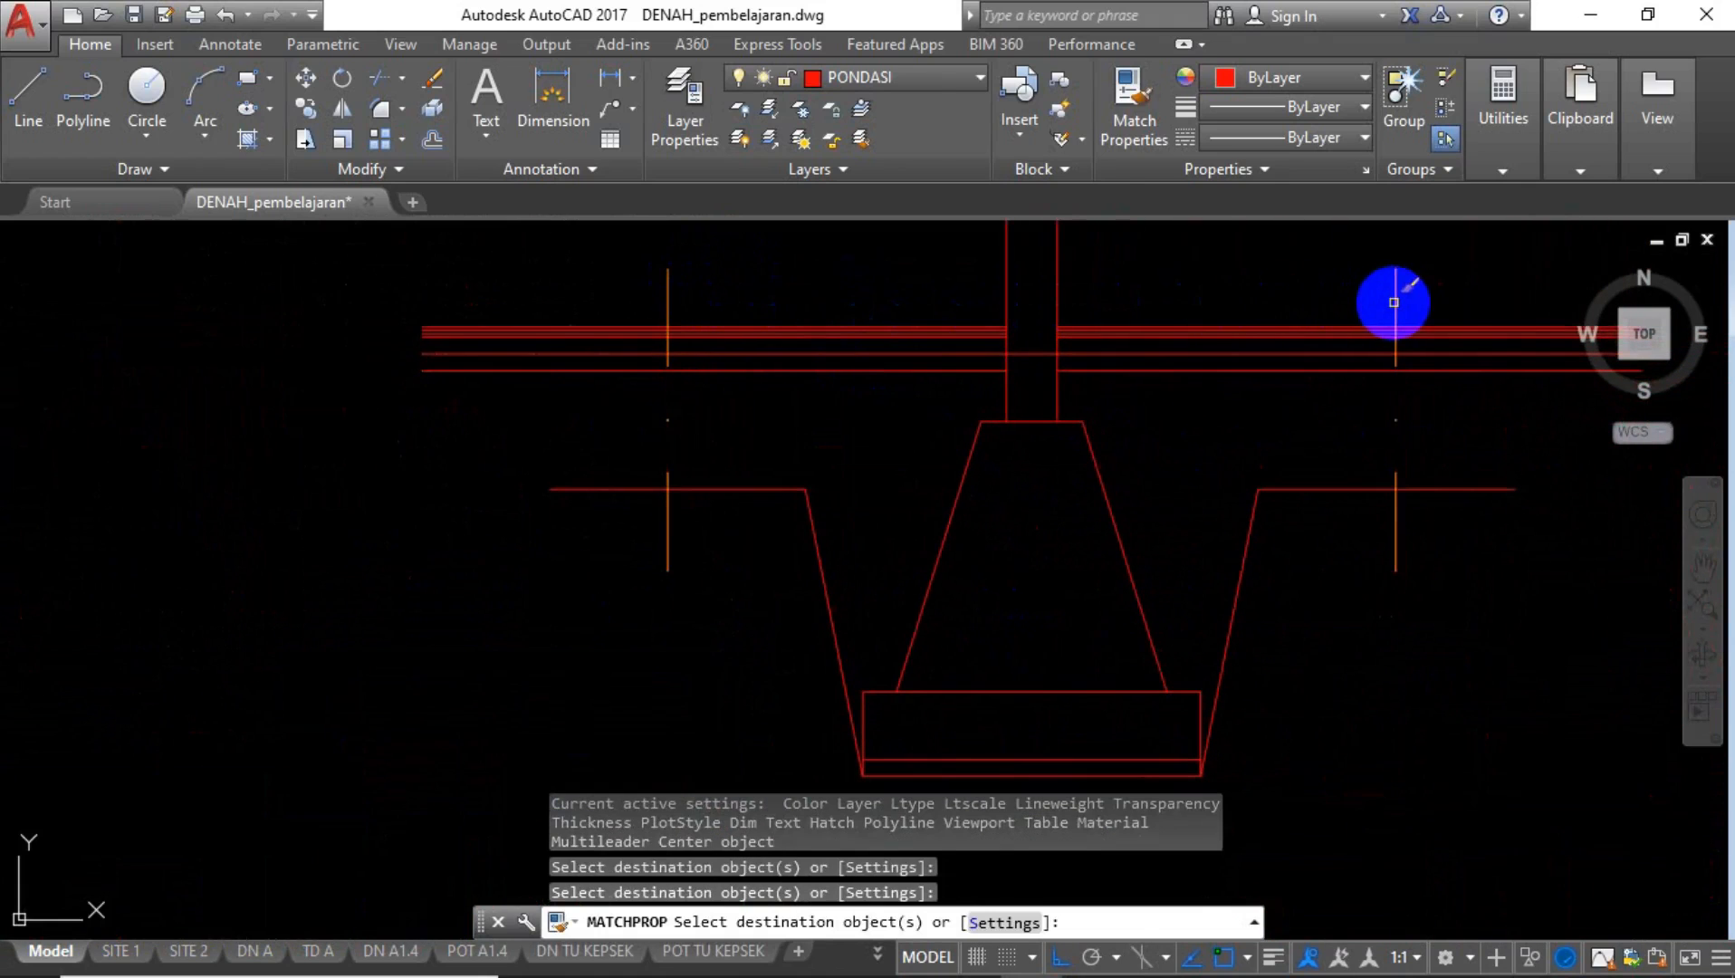
pyautogui.click(1360, 351)
pyautogui.rightClick(725, 571)
# Trim the floor layer and ground lines that extend beyond the west and east boundary lines.
pyautogui.write('tr')
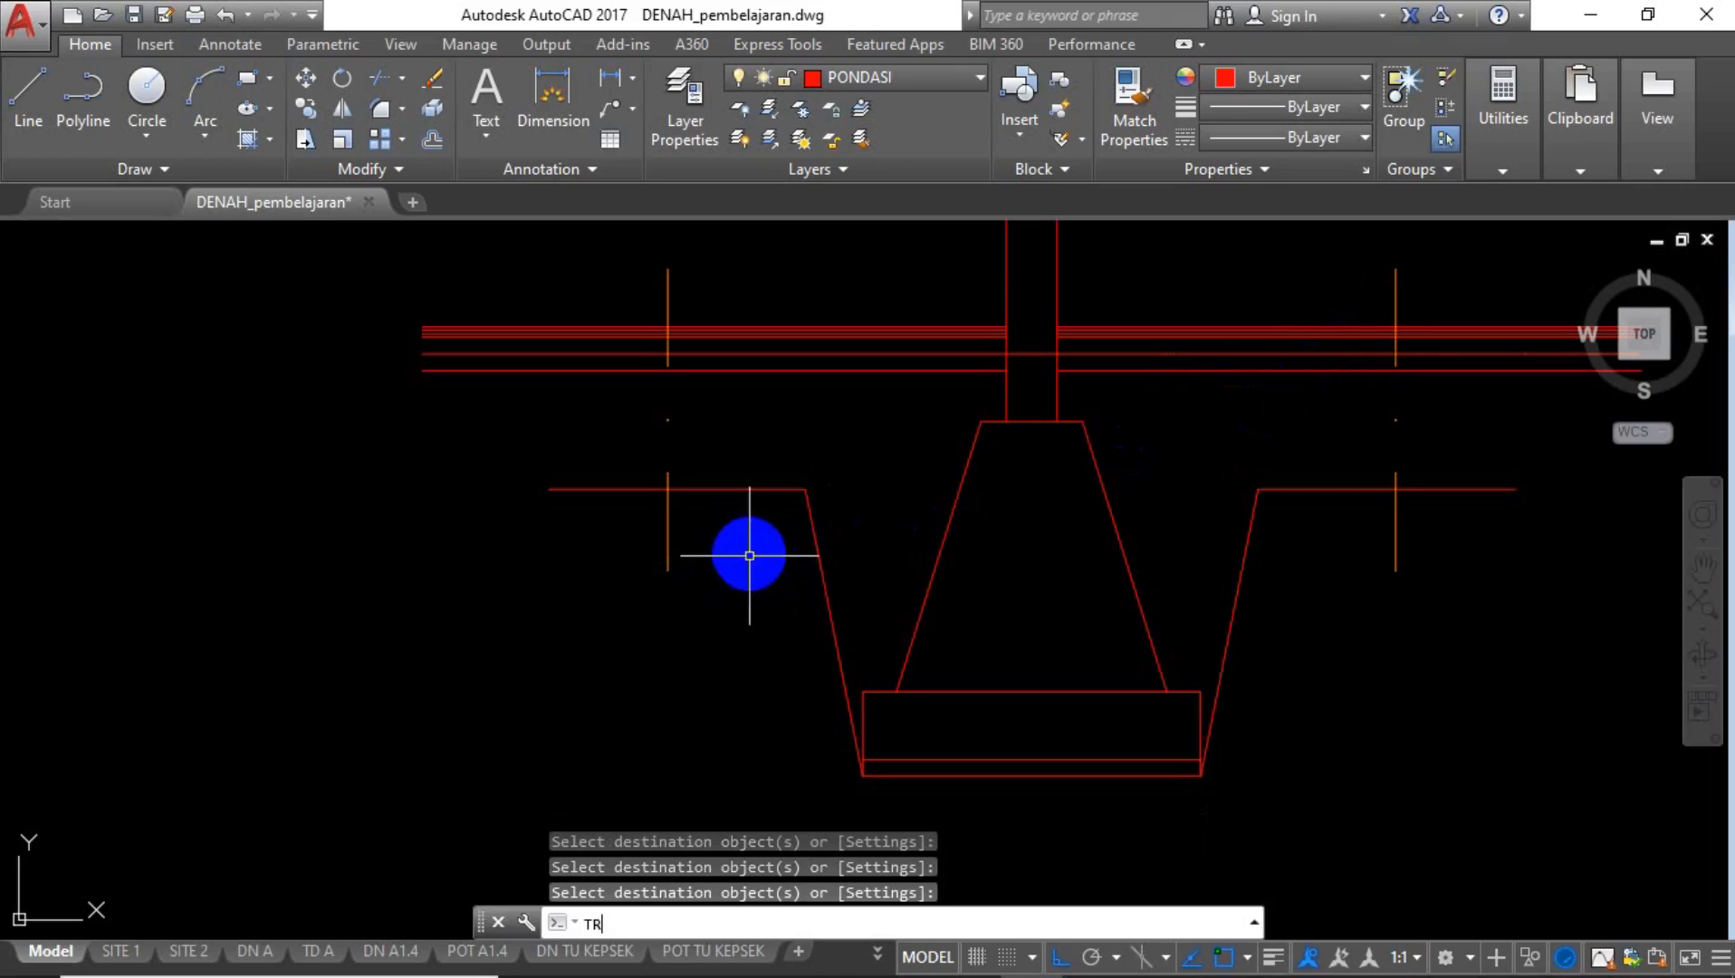
pyautogui.press('Return')
pyautogui.press('Return')
pyautogui.click(631, 294)
pyautogui.click(373, 513)
pyautogui.scroll(-4, 373, 512)
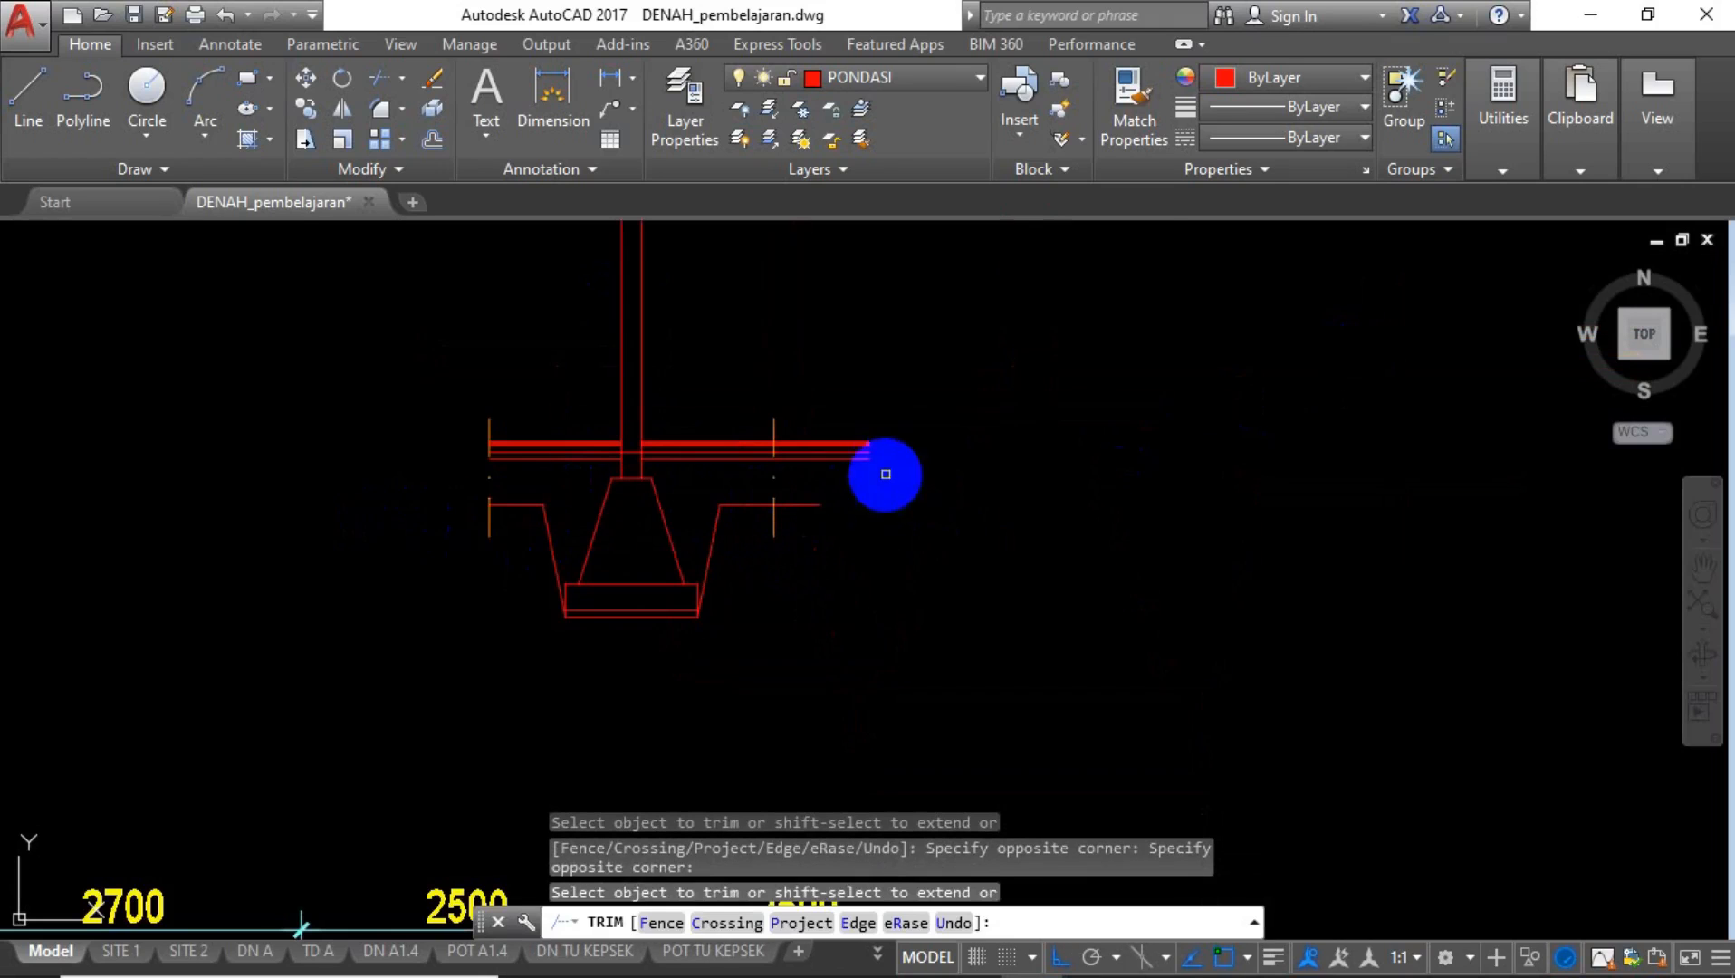
pyautogui.click(860, 407)
pyautogui.click(810, 542)
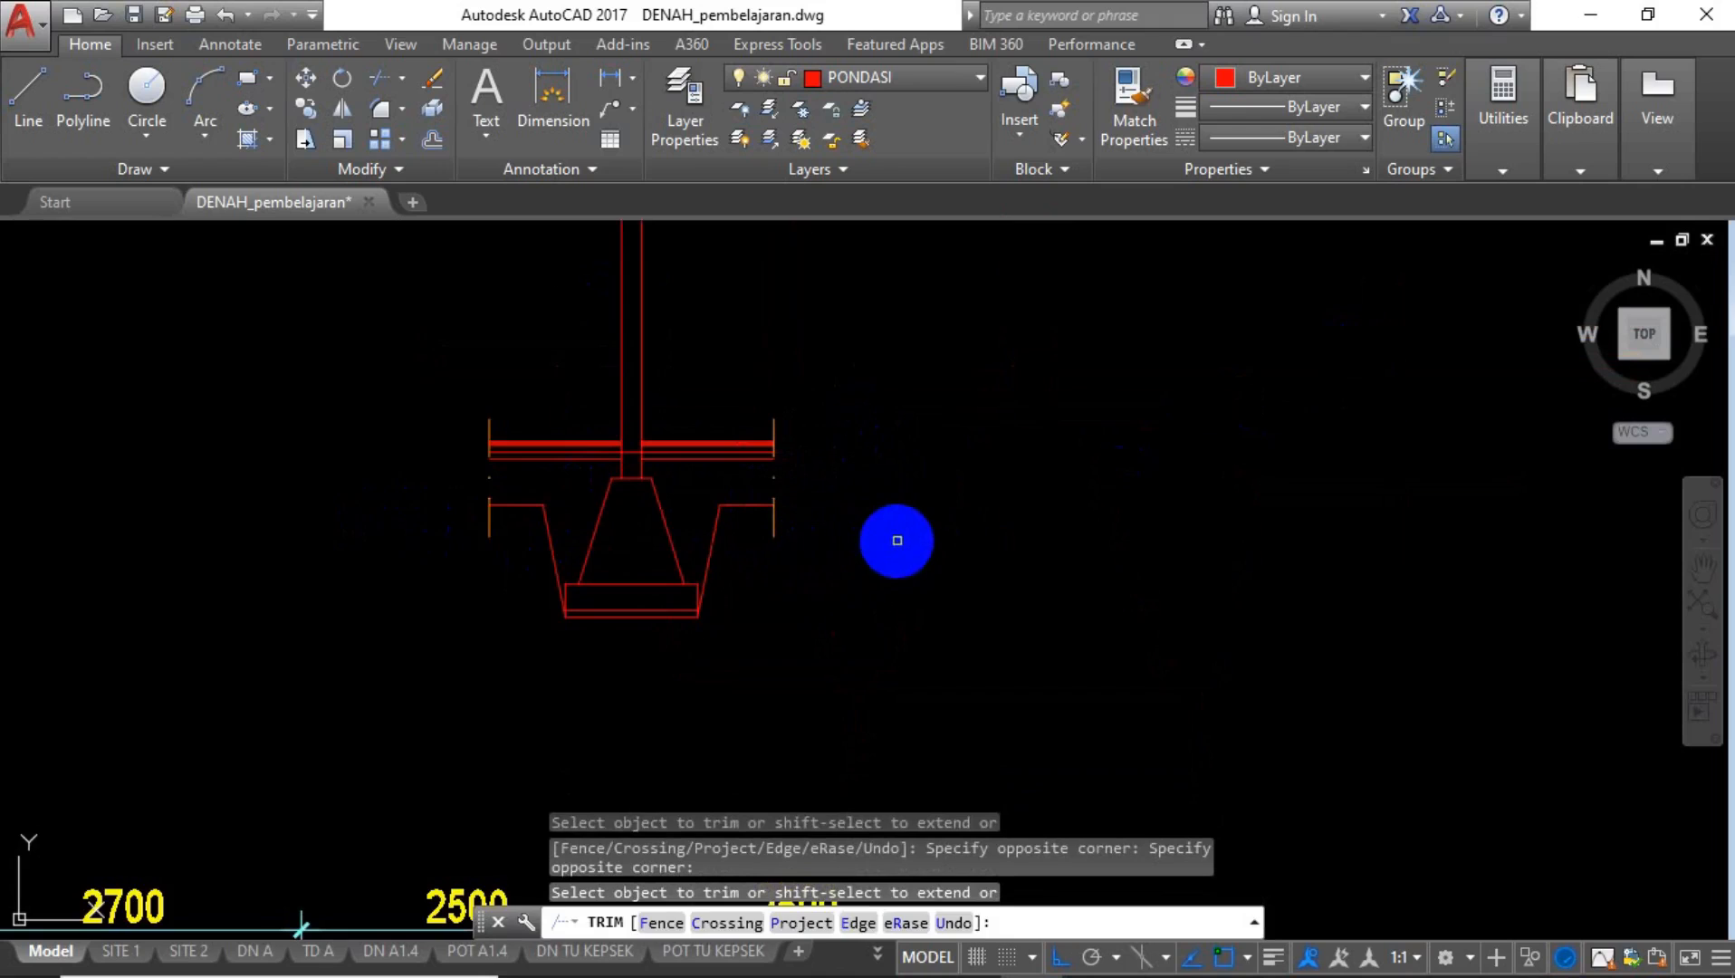
pyautogui.press('Escape')
# Make ARSIR the current layer for hatching the foundation.
pyautogui.moveTo(756, 533); pyautogui.dragTo(961, 543, button='middle')
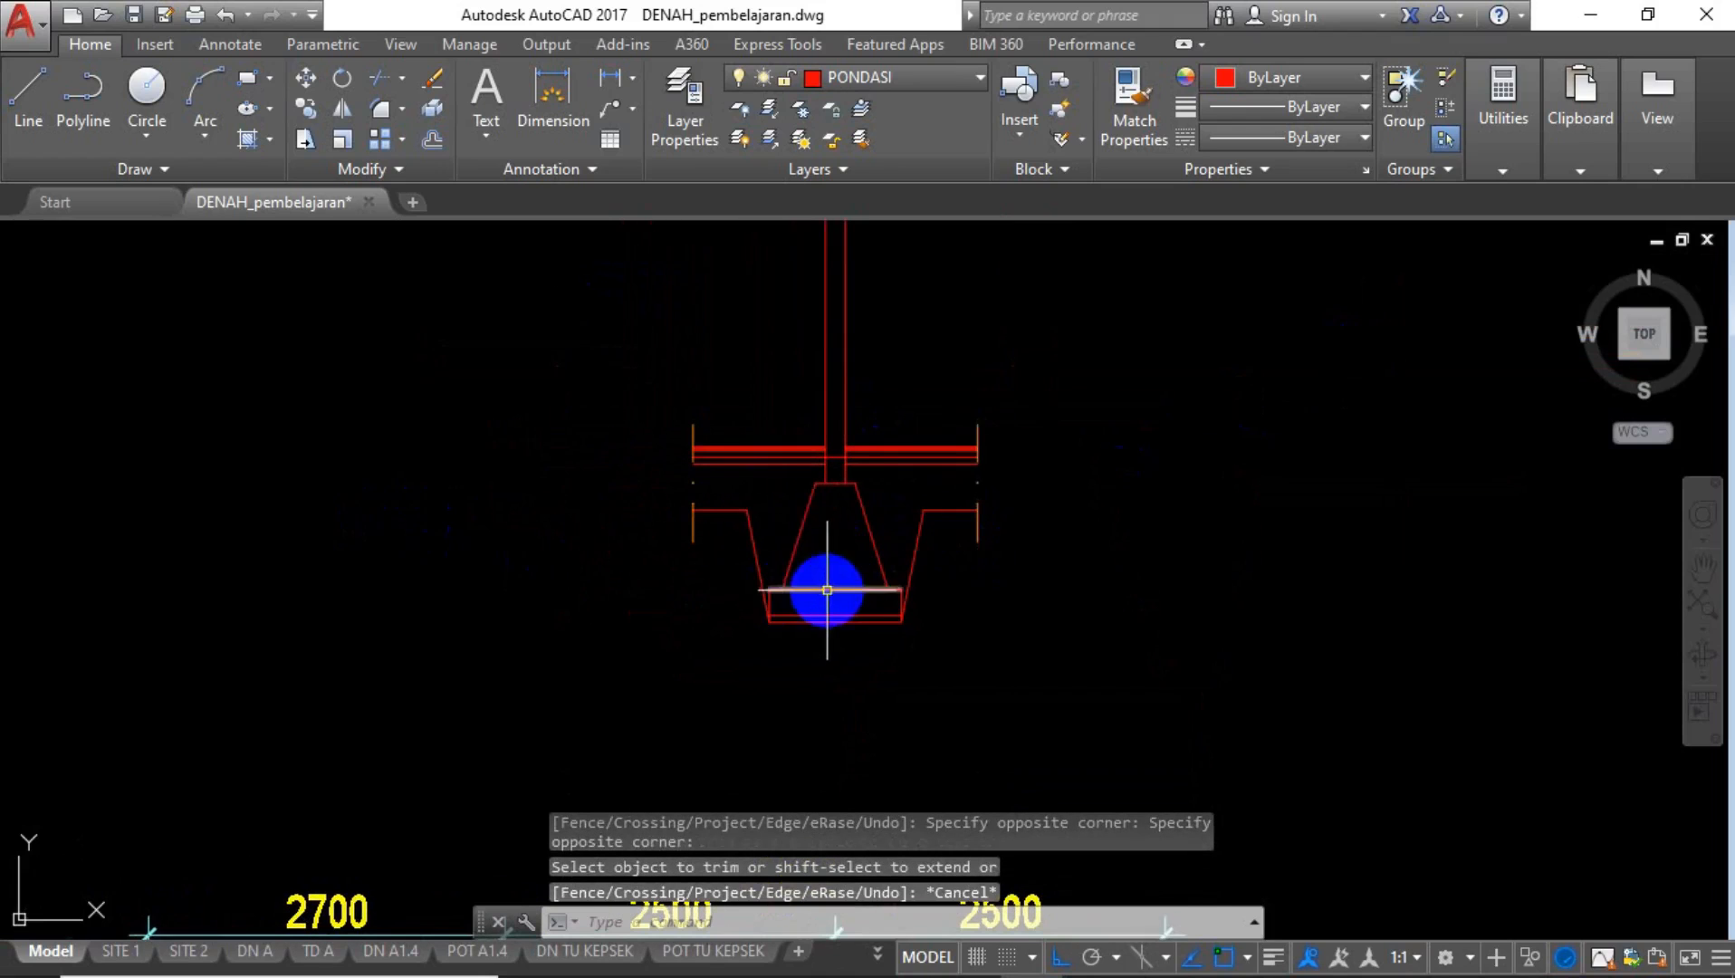
pyautogui.scroll(2, 830, 558)
pyautogui.moveTo(830, 579)
pyautogui.mouseDown(button='middle')
pyautogui.moveTo(867, 573)
pyautogui.moveTo(888, 599)
pyautogui.moveTo(900, 502)
pyautogui.moveTo(861, 547)
pyautogui.mouseUp(button='middle')
pyautogui.scroll(8, 871, 631)
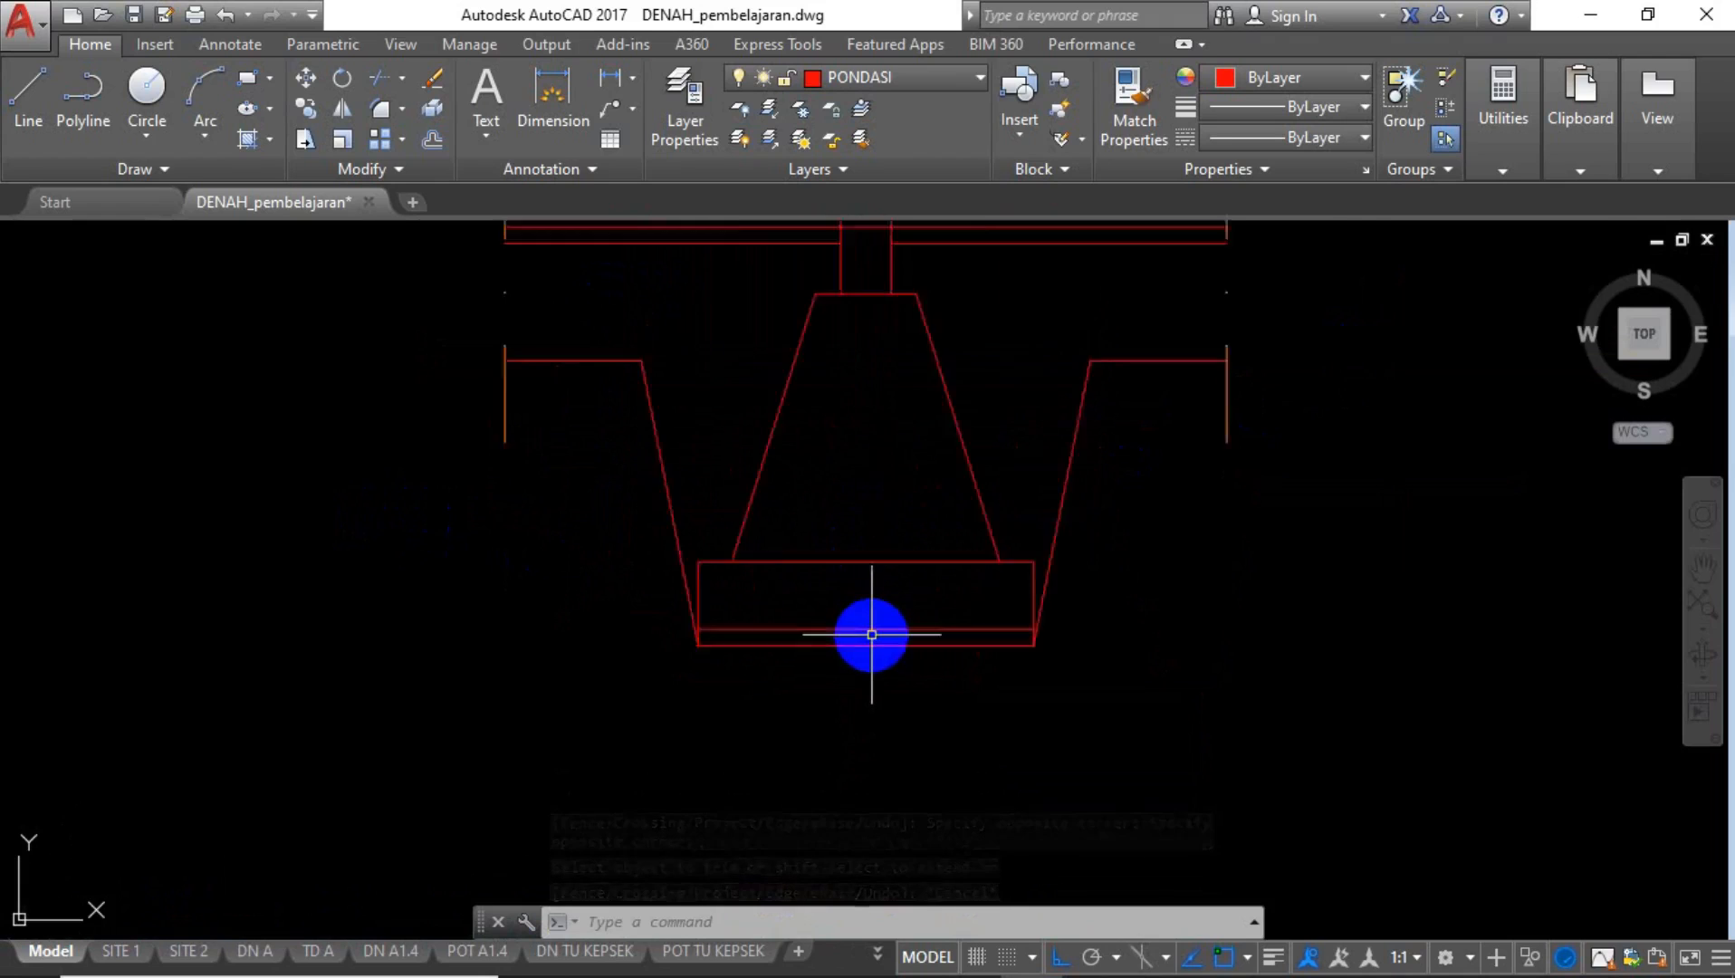
pyautogui.click(866, 81)
pyautogui.scroll(-6, 879, 352)
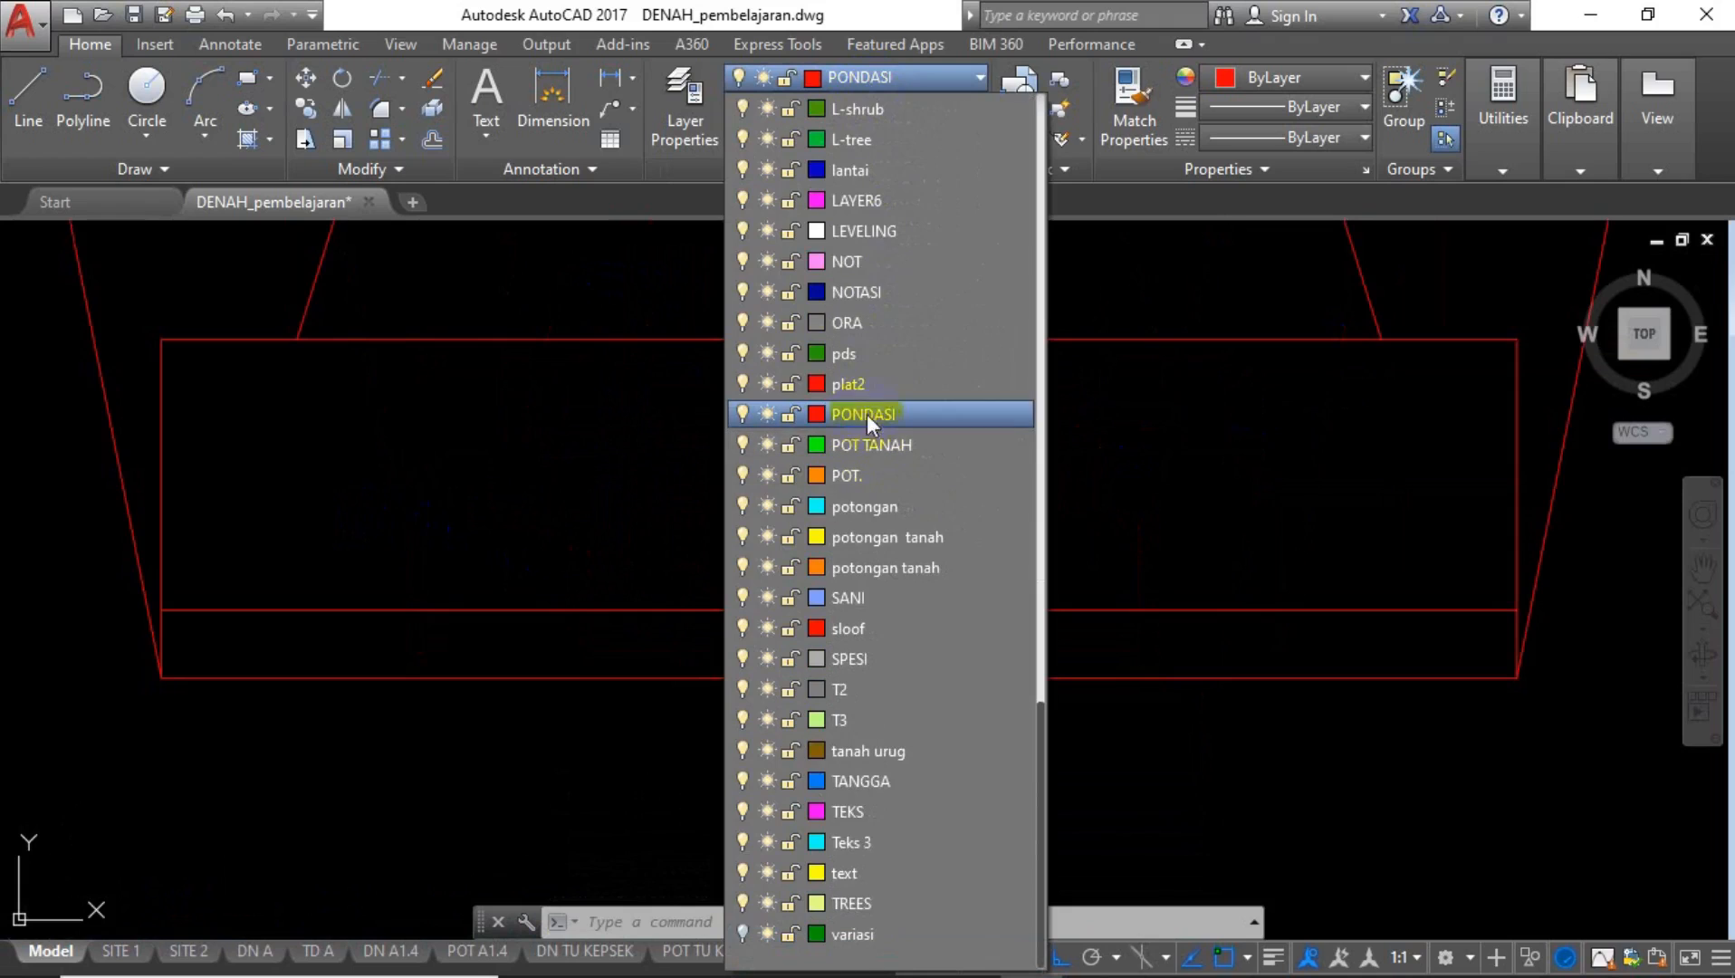
pyautogui.scroll(6, 863, 399)
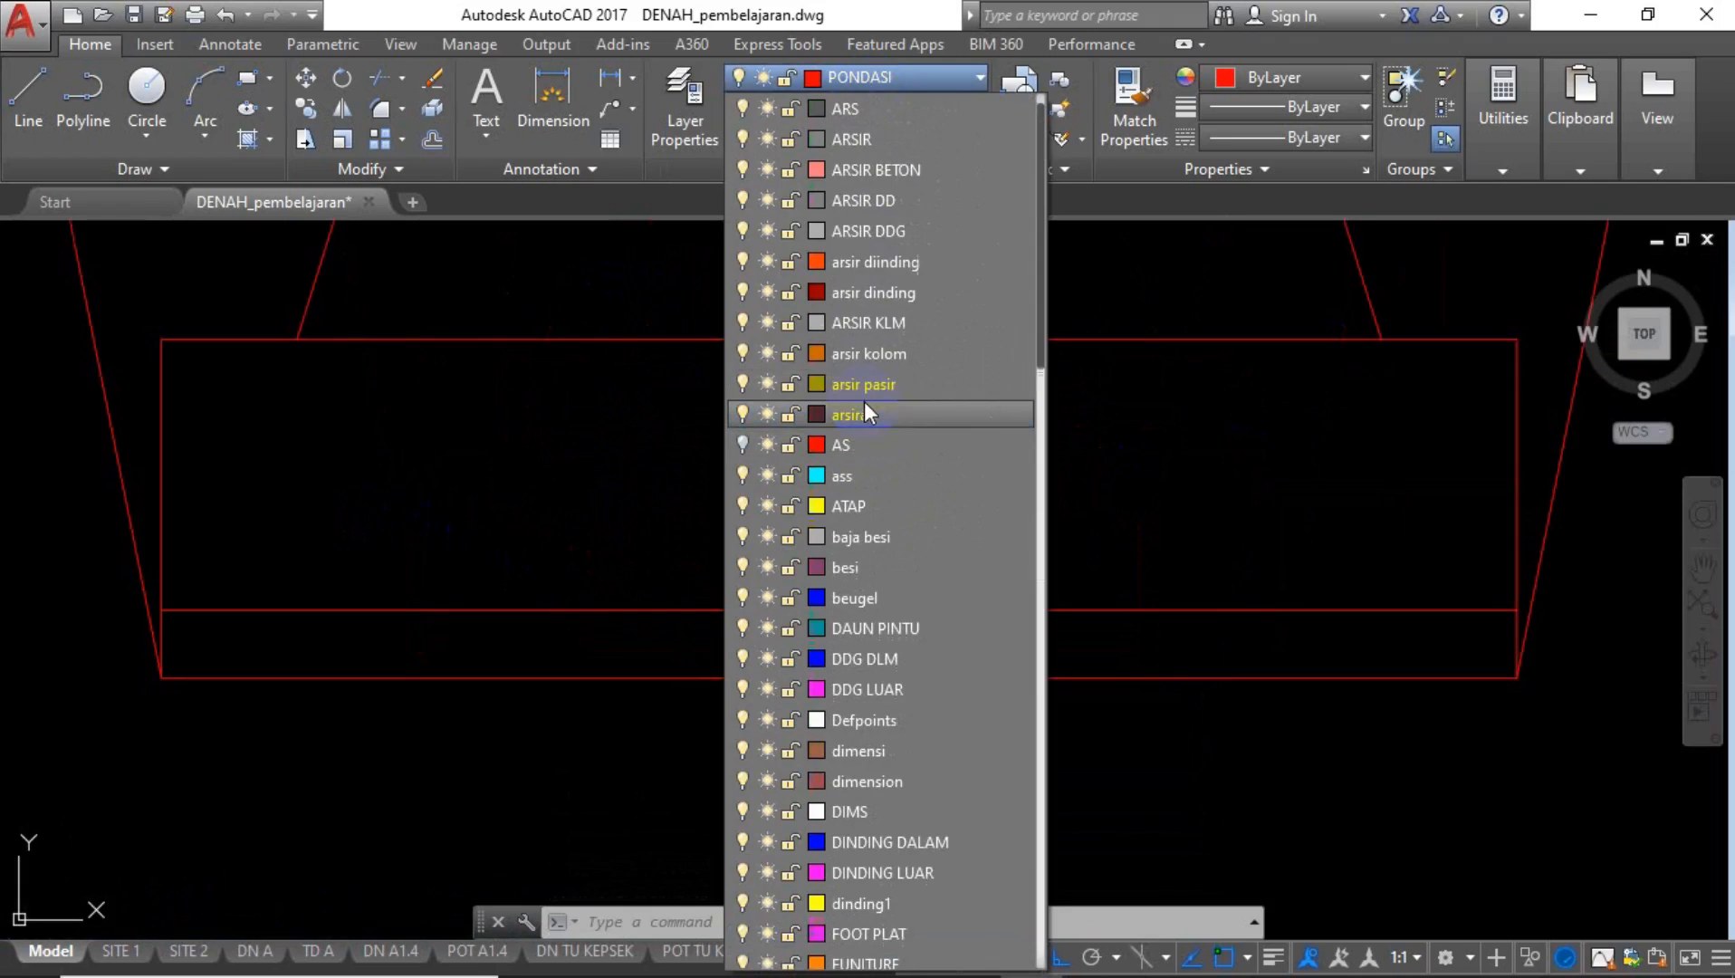
pyautogui.click(868, 140)
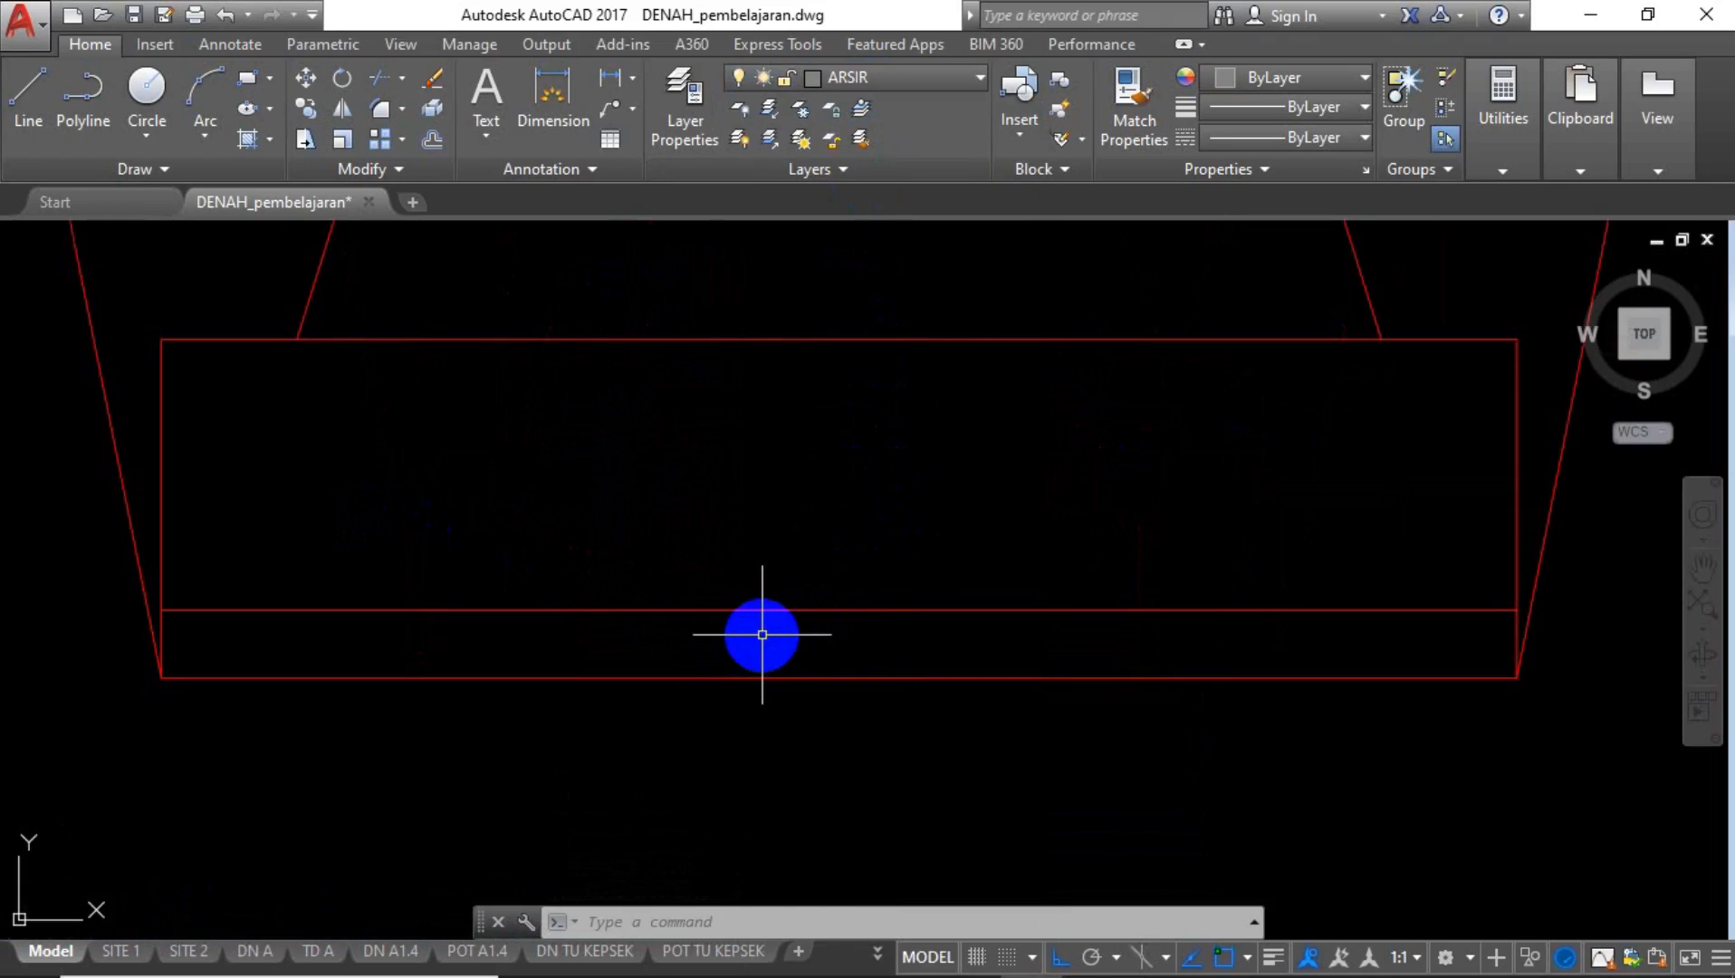
# Hatch the thin strip at the bottom of the foundation trench with the AR-SAND pattern.
pyautogui.write('HATCH')
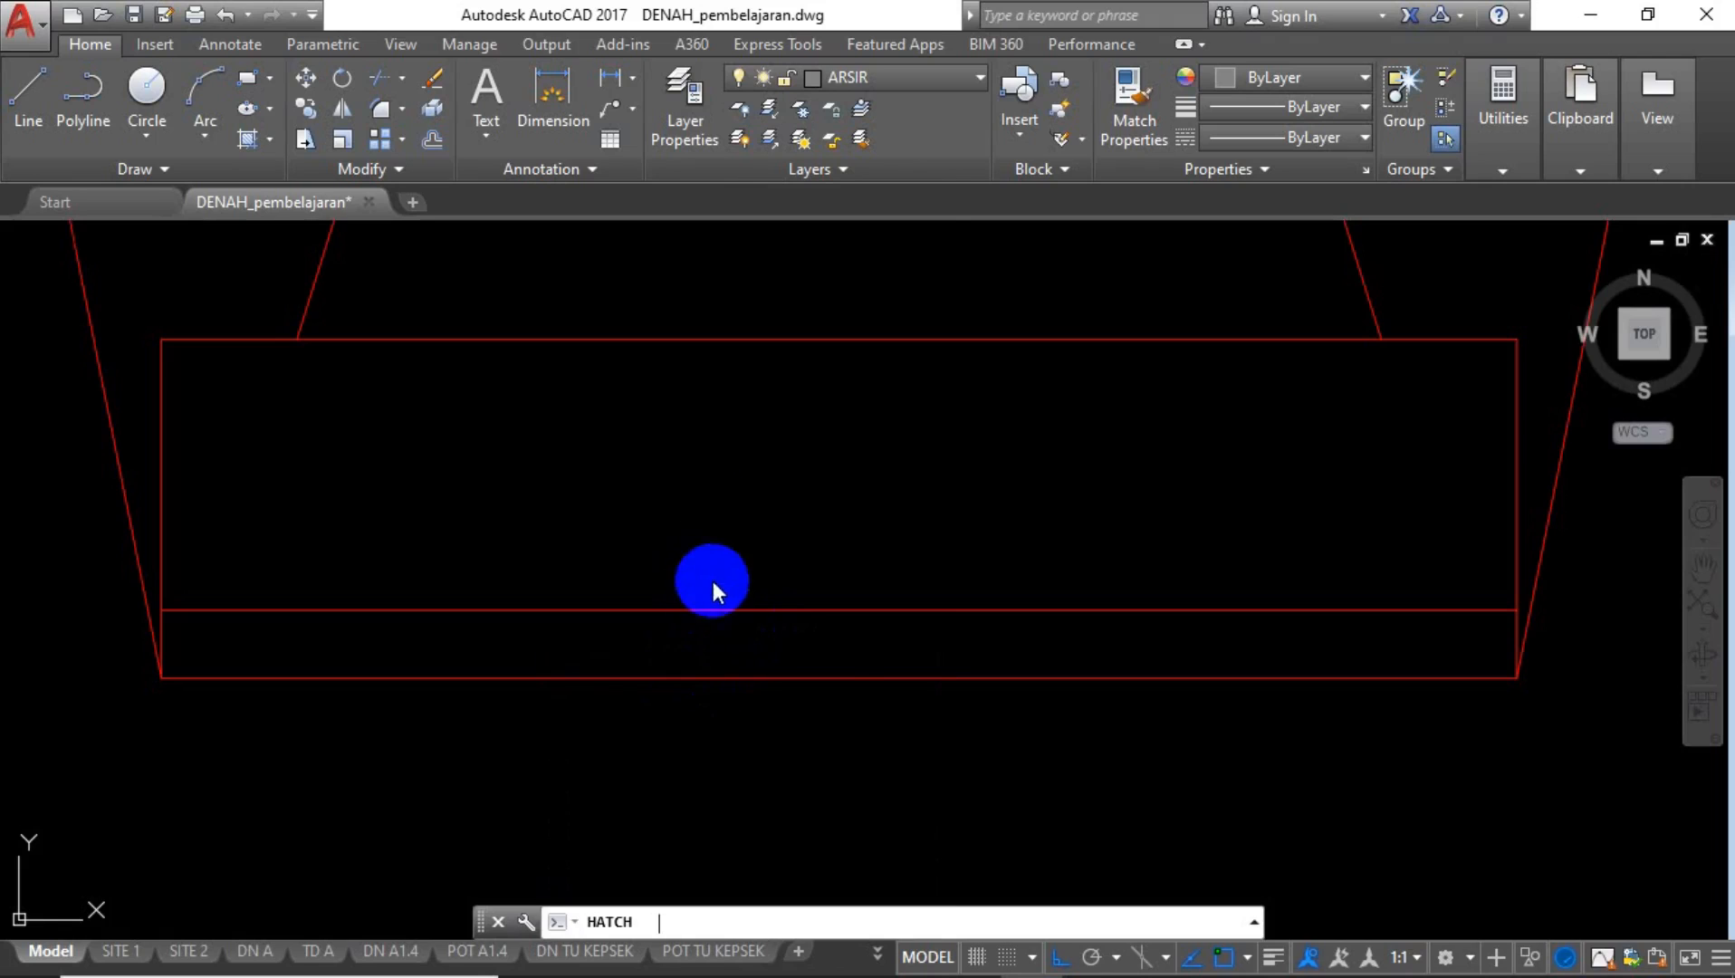
pyautogui.press('Return')
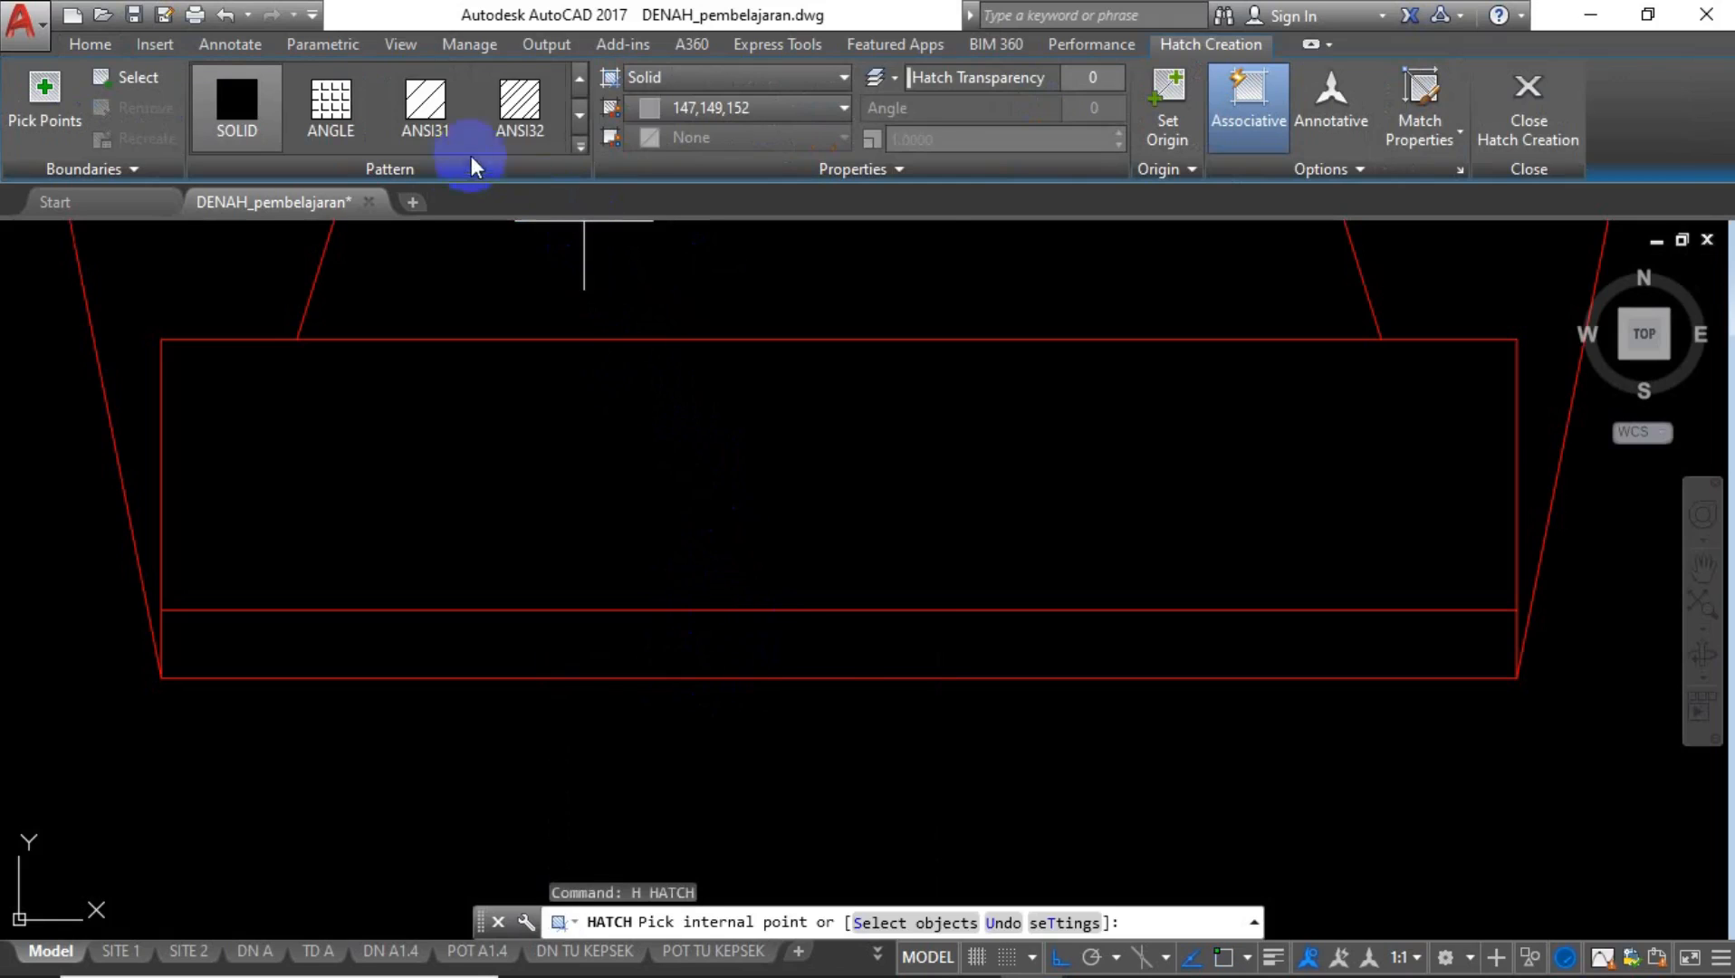
pyautogui.click(579, 148)
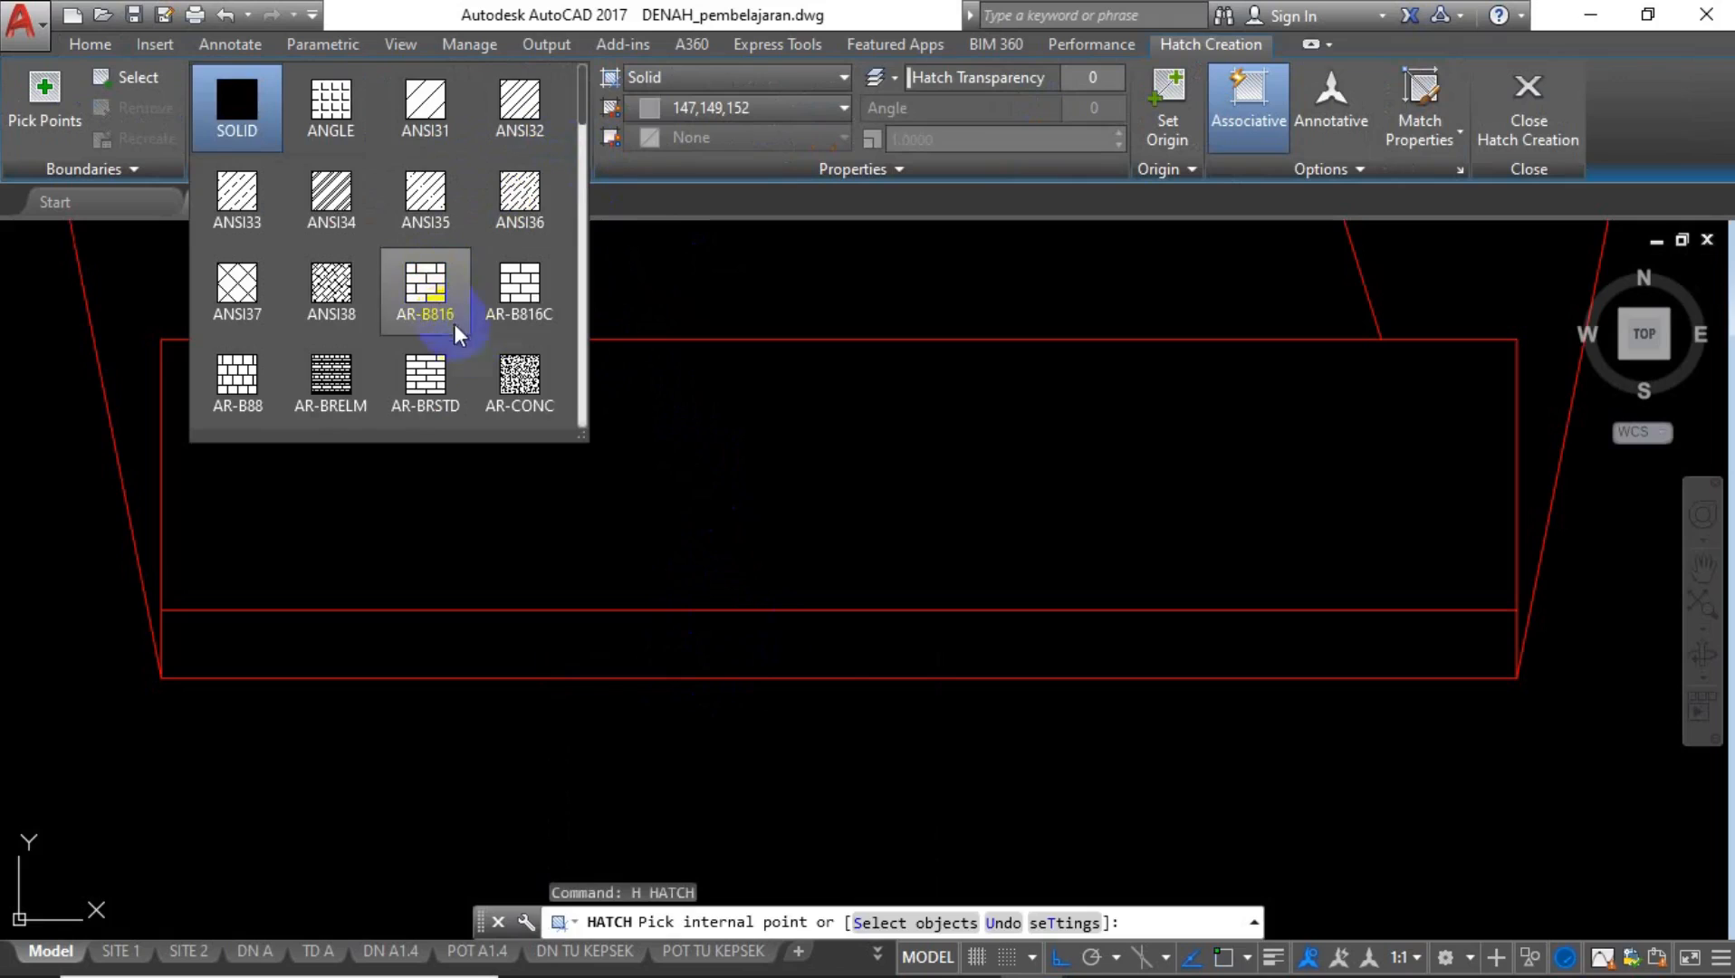
pyautogui.scroll(-1, 461, 333)
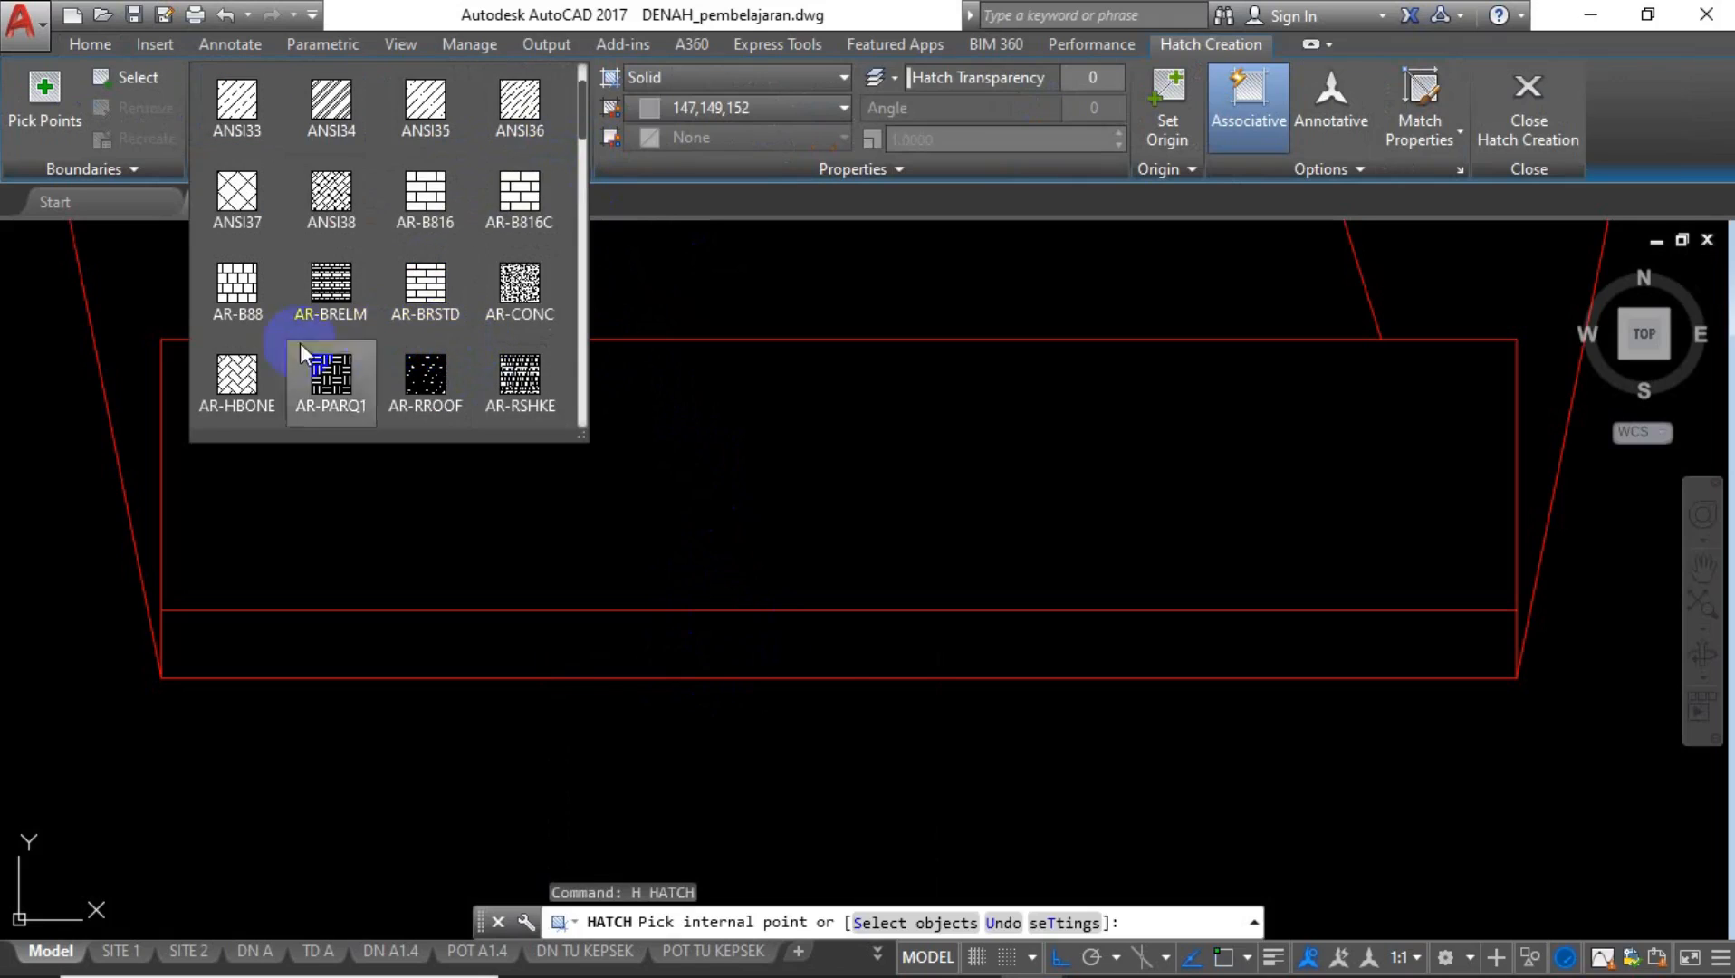
pyautogui.scroll(-1, 300, 344)
pyautogui.click(502, 639)
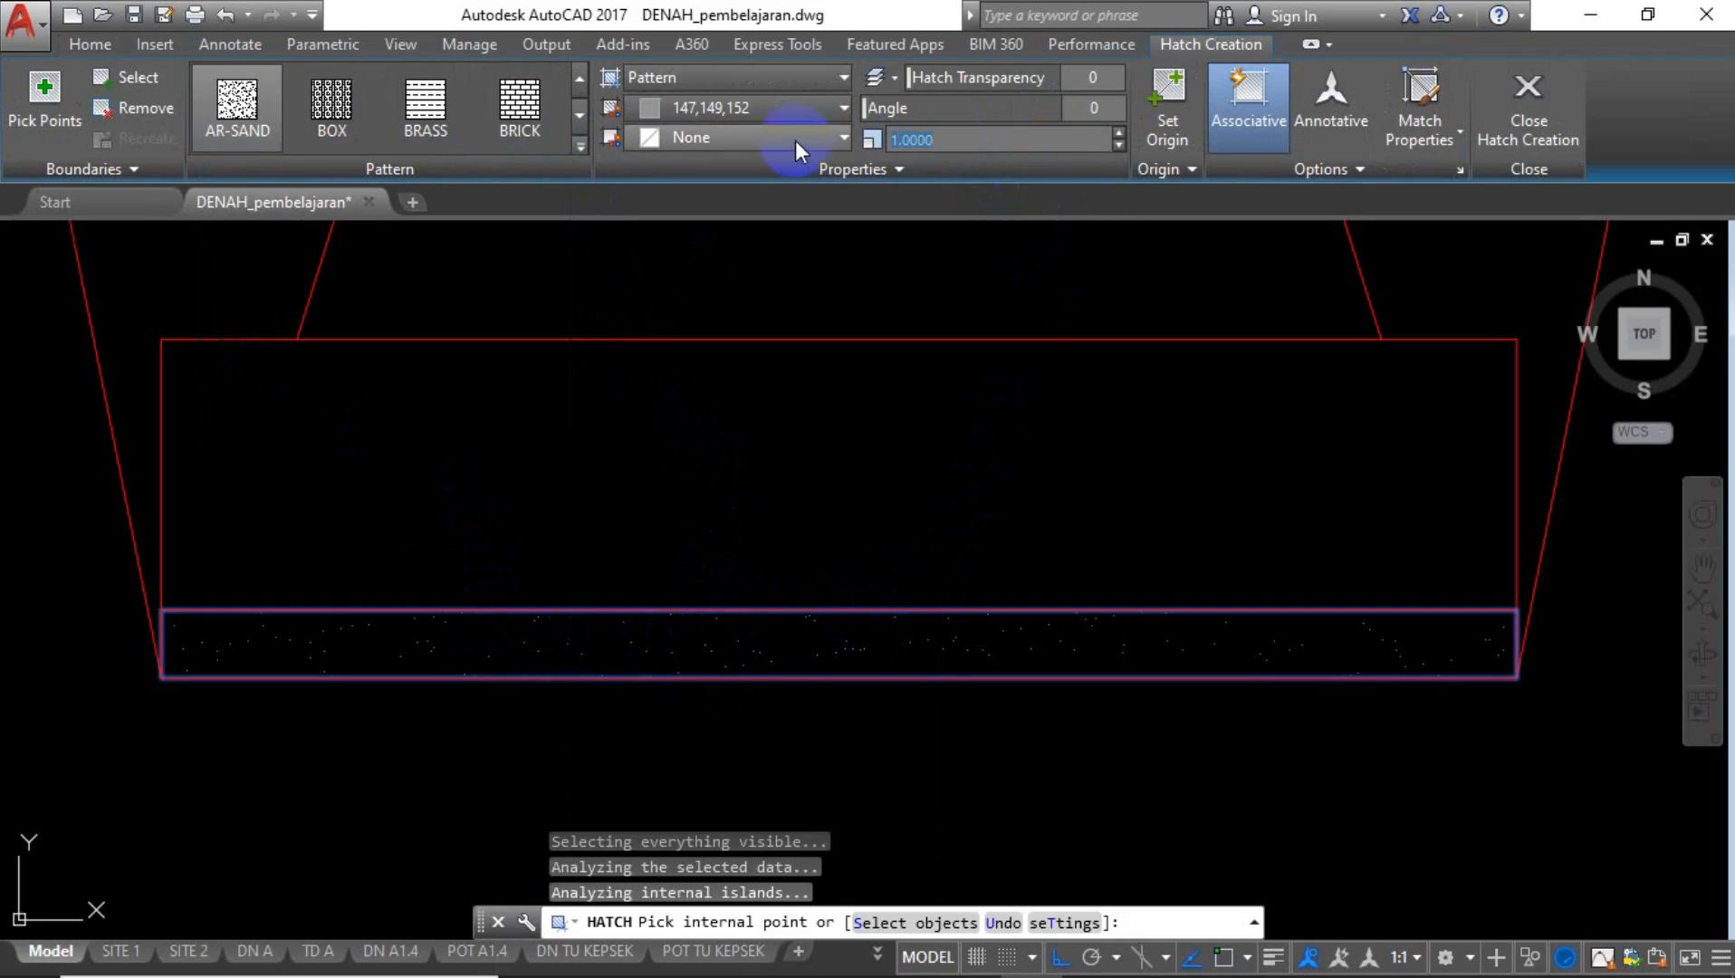
# Try a scale of 0.1 for the sand hatch, set it to 0.5 instead and finish the hatch.
pyautogui.write('0.1')
pyautogui.press('Return')
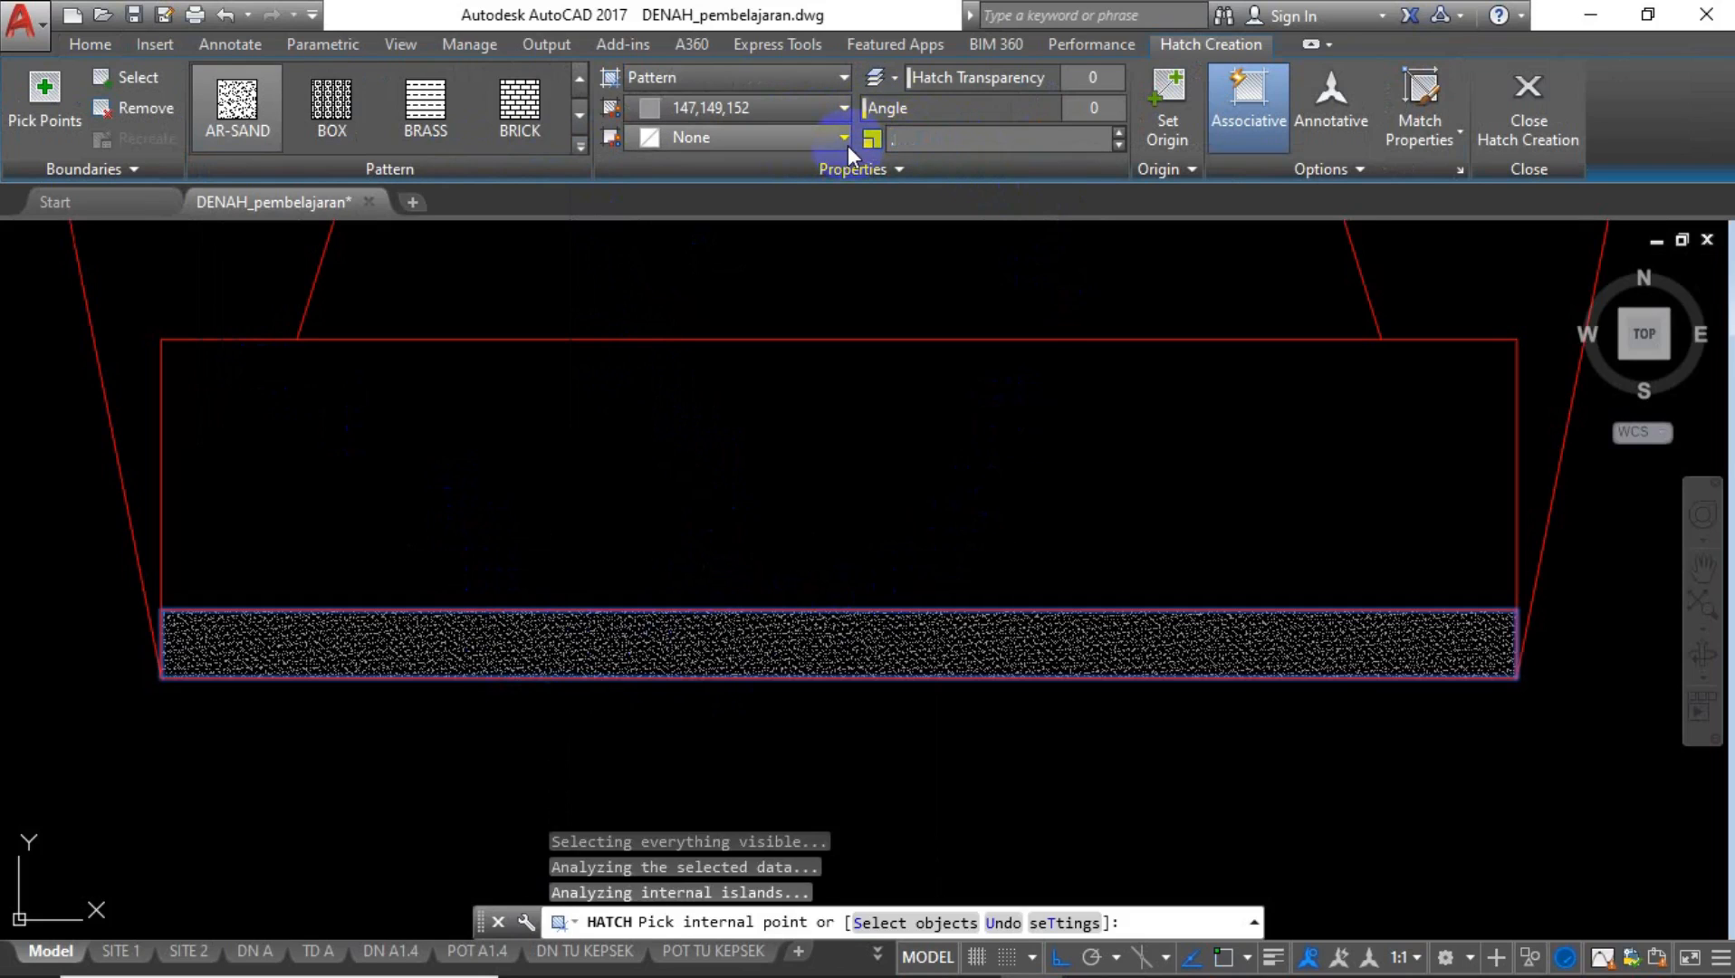
pyautogui.write('.5')
pyautogui.press('Return')
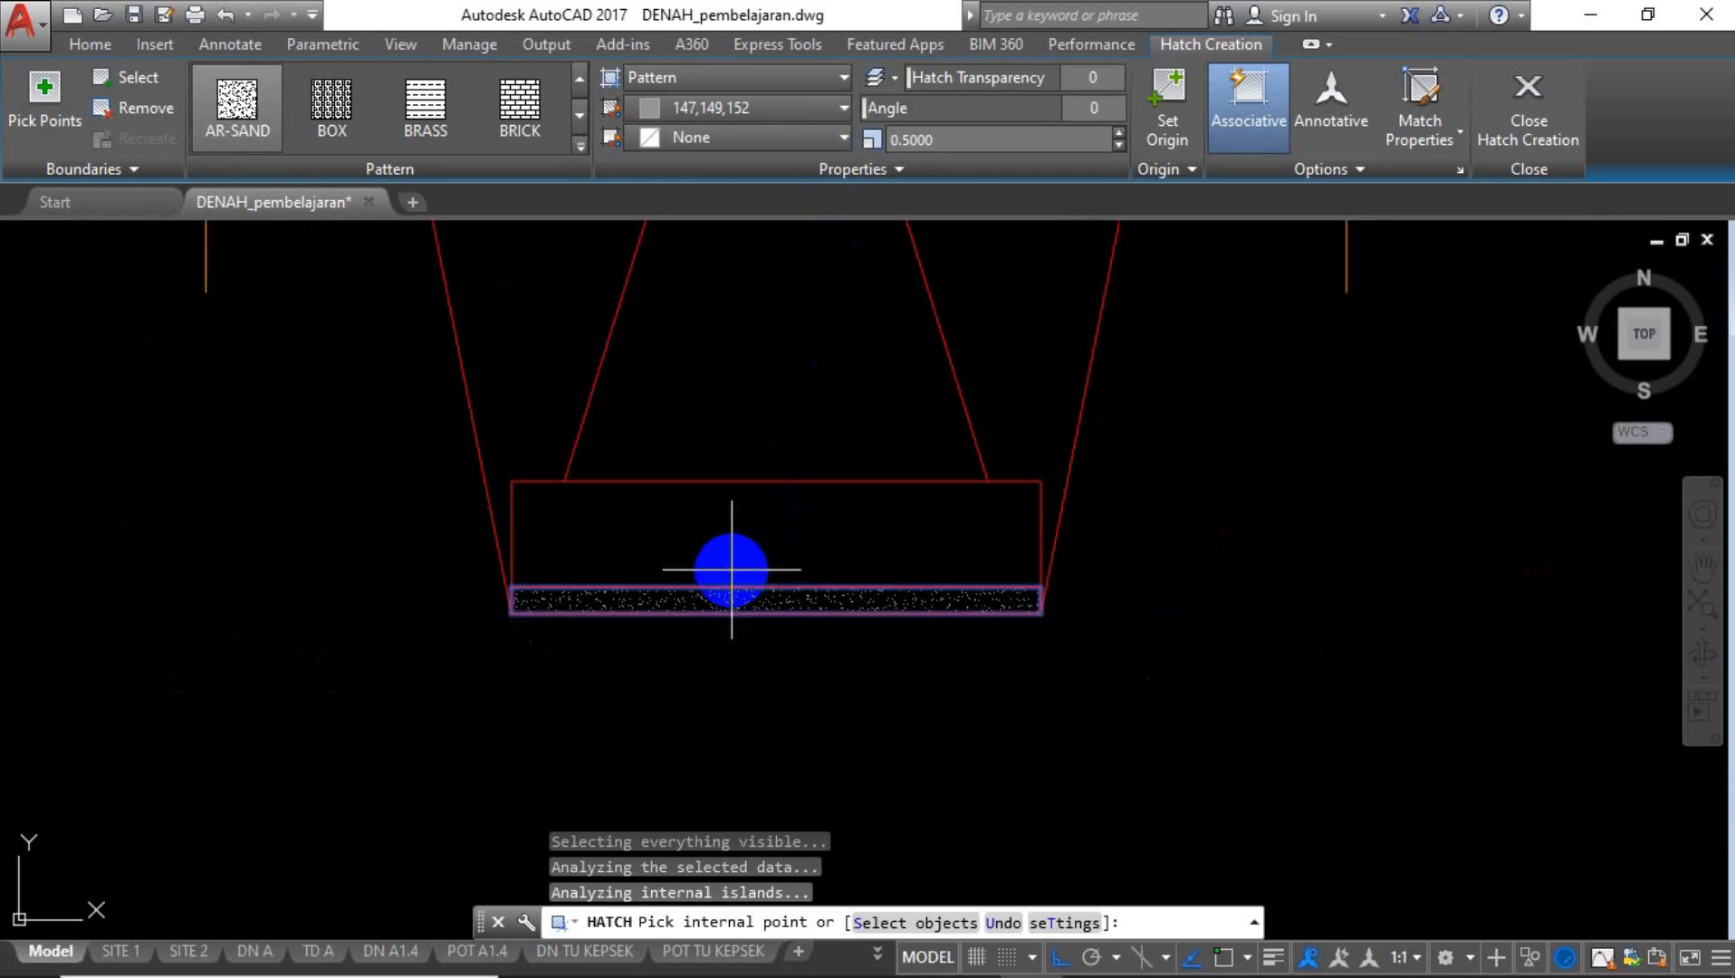
pyautogui.scroll(-3, 735, 571)
pyautogui.press('Return')
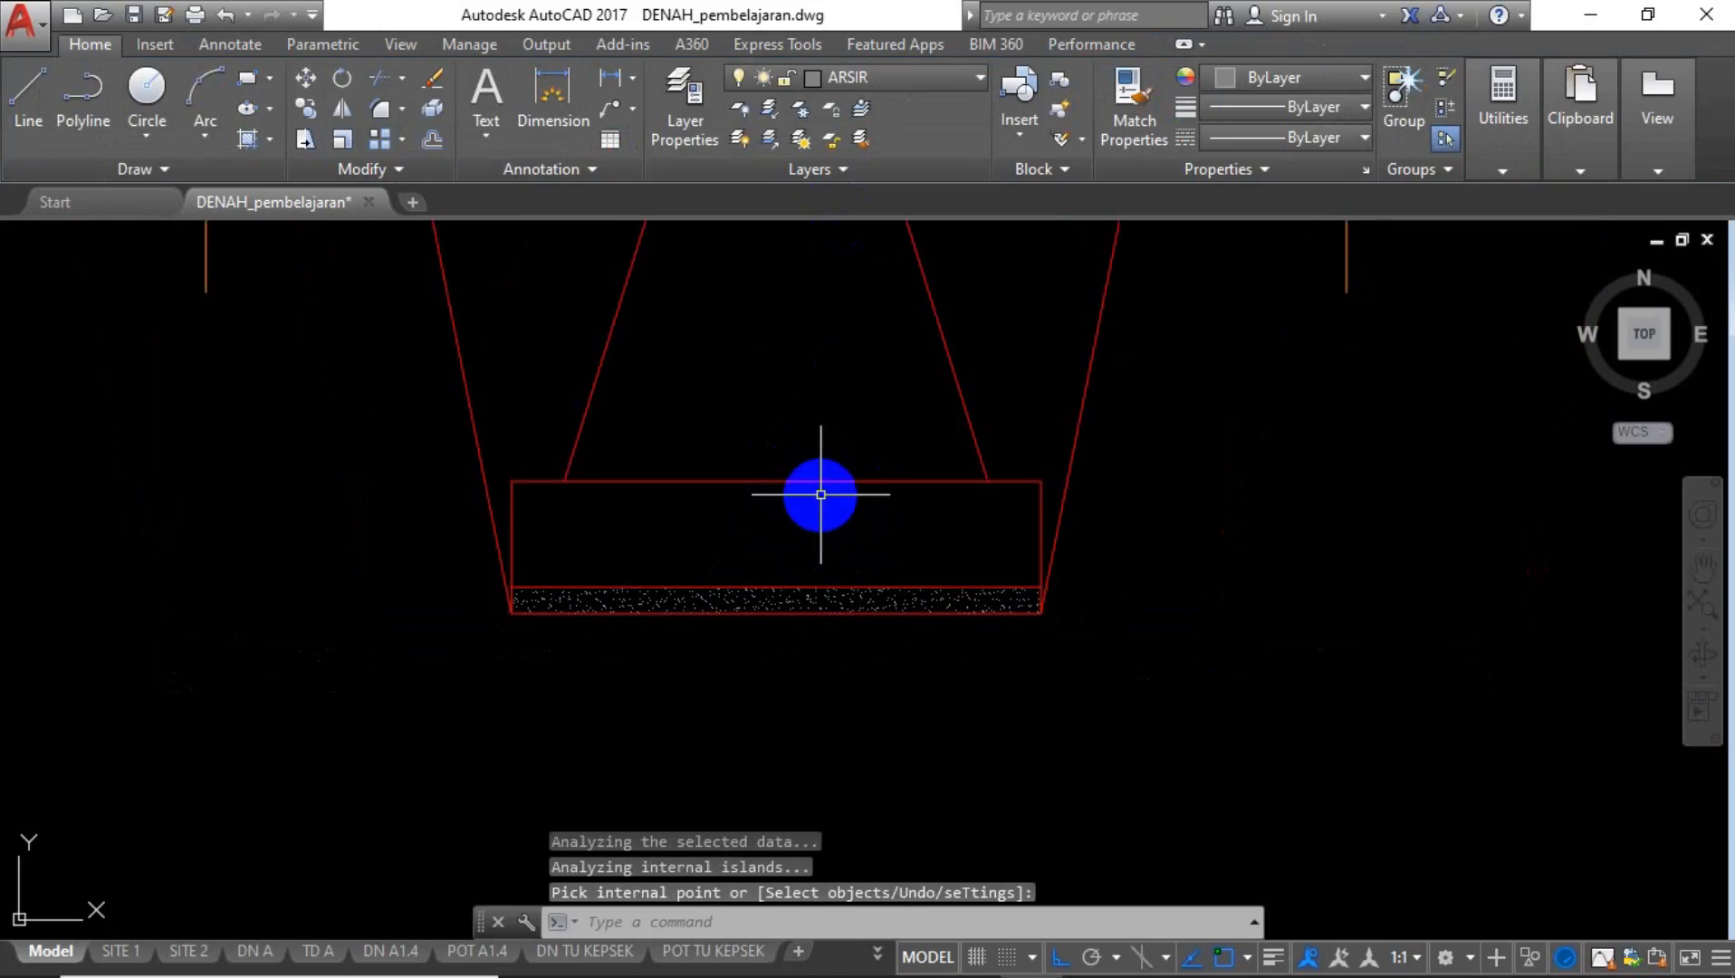
# Draw a vertical centre line across the rectangle above the sand layer, from its upper edge's midpoint to its lower edge.
pyautogui.write('l')
pyautogui.press('Return')
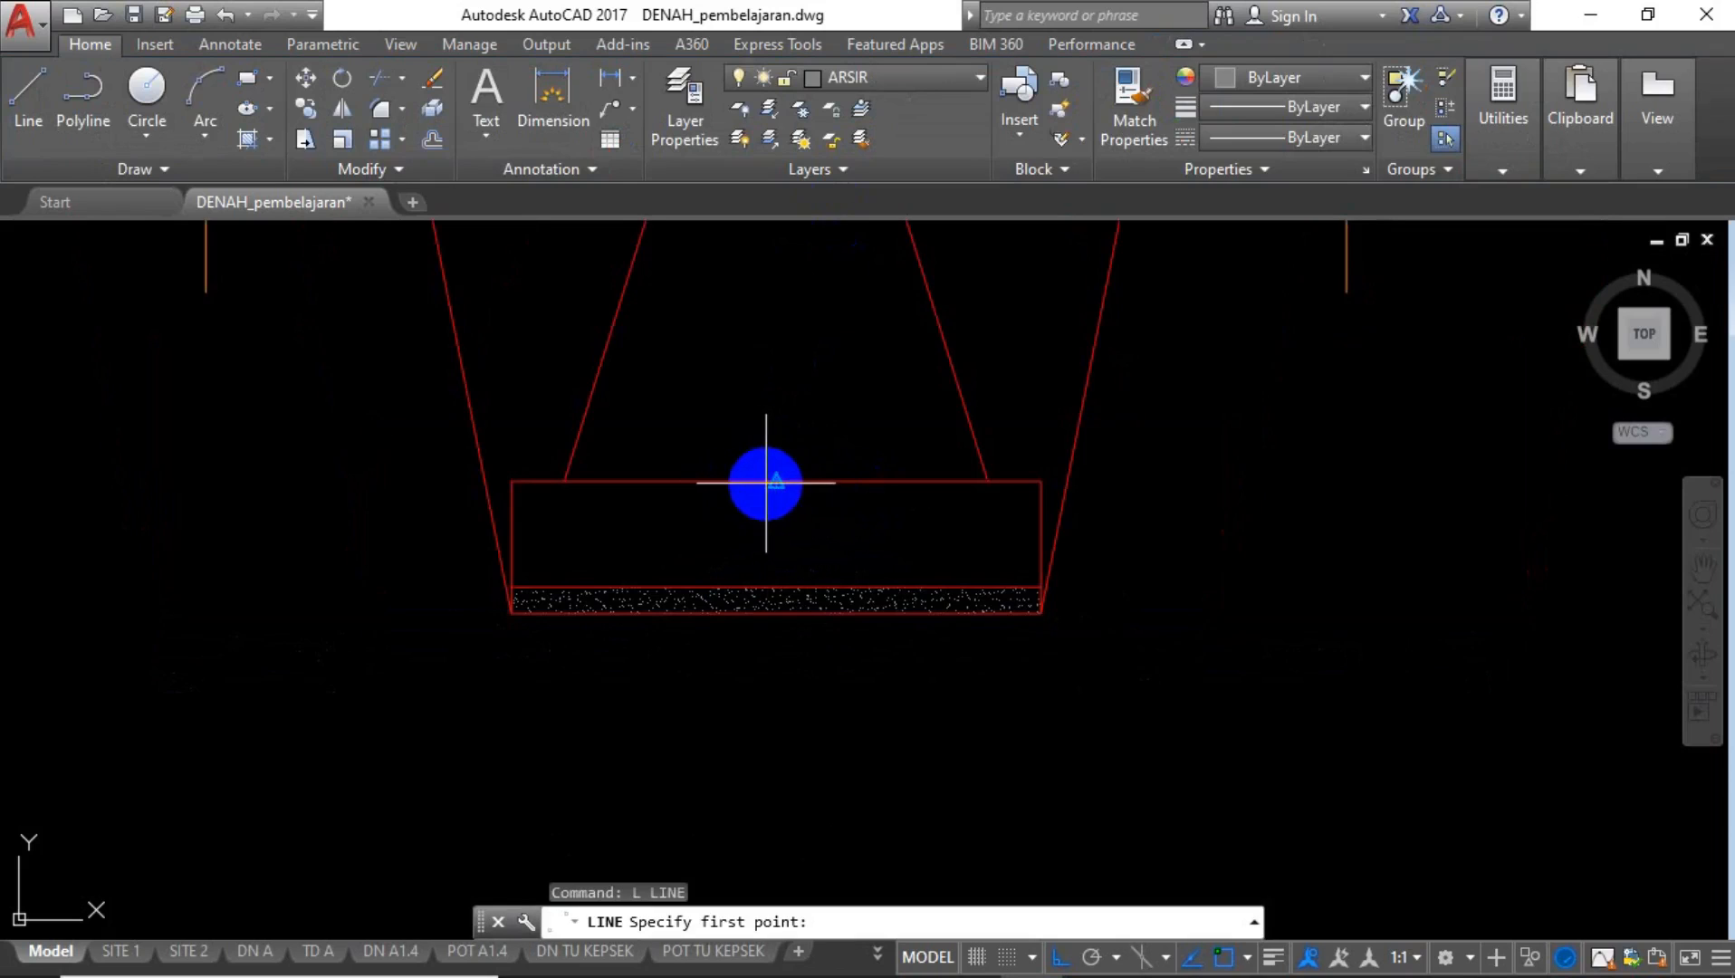
pyautogui.click(776, 481)
pyautogui.click(775, 588)
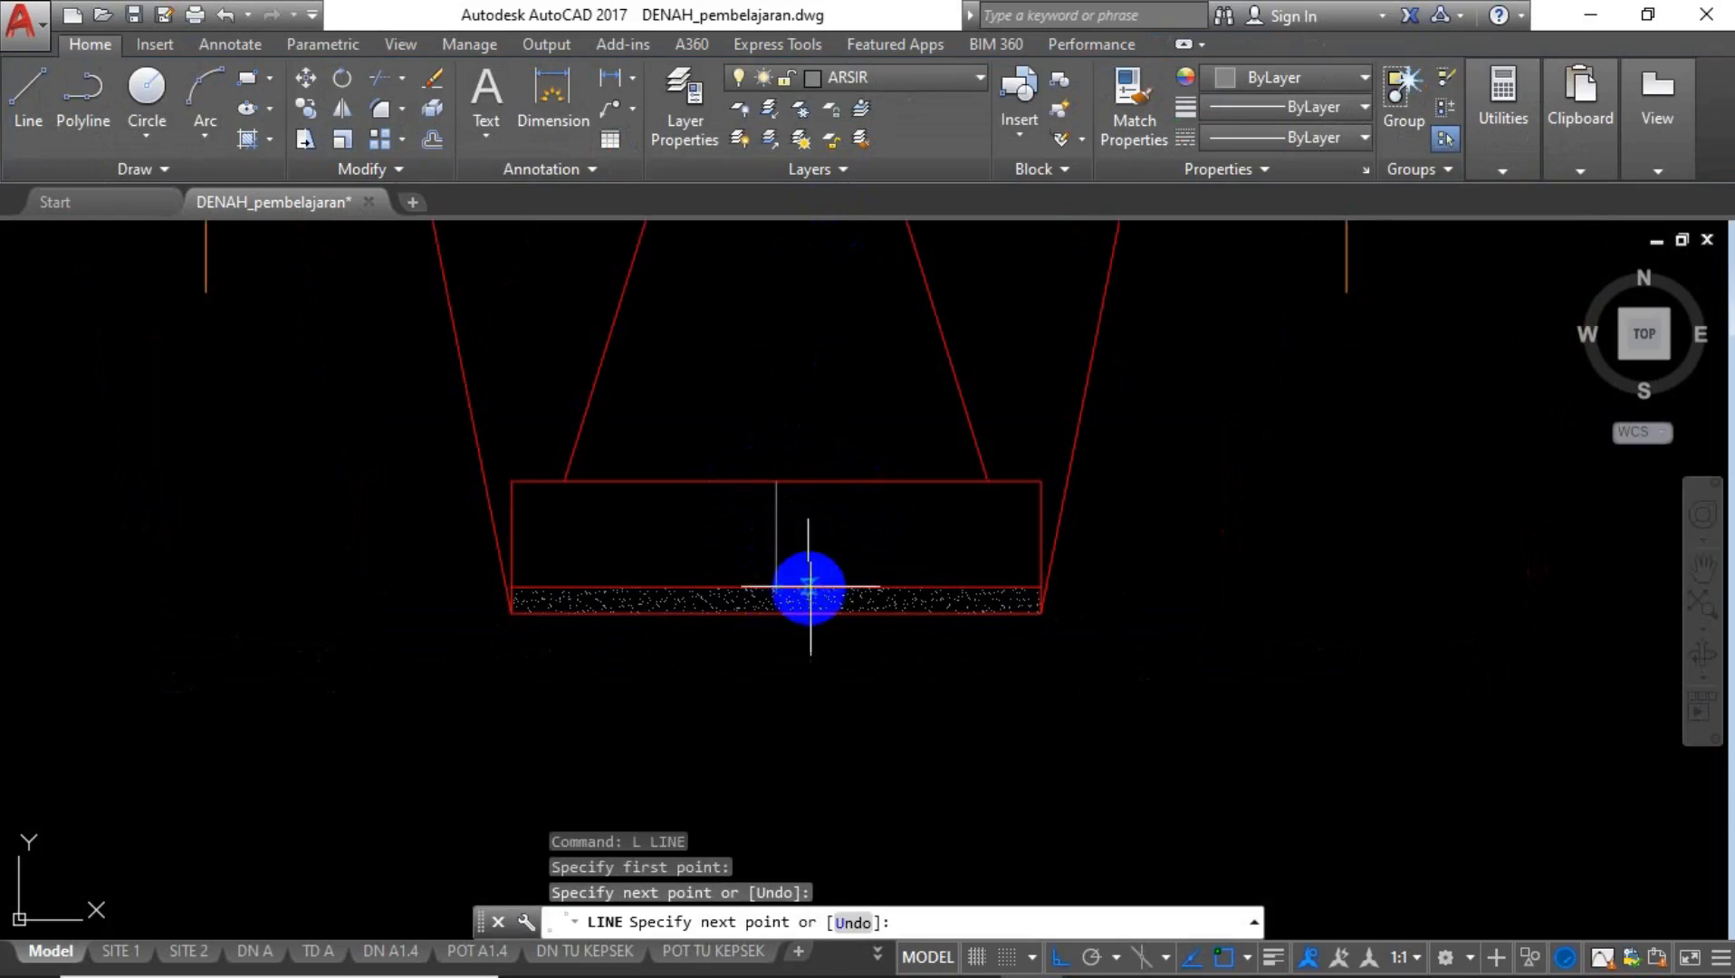
pyautogui.press('Return')
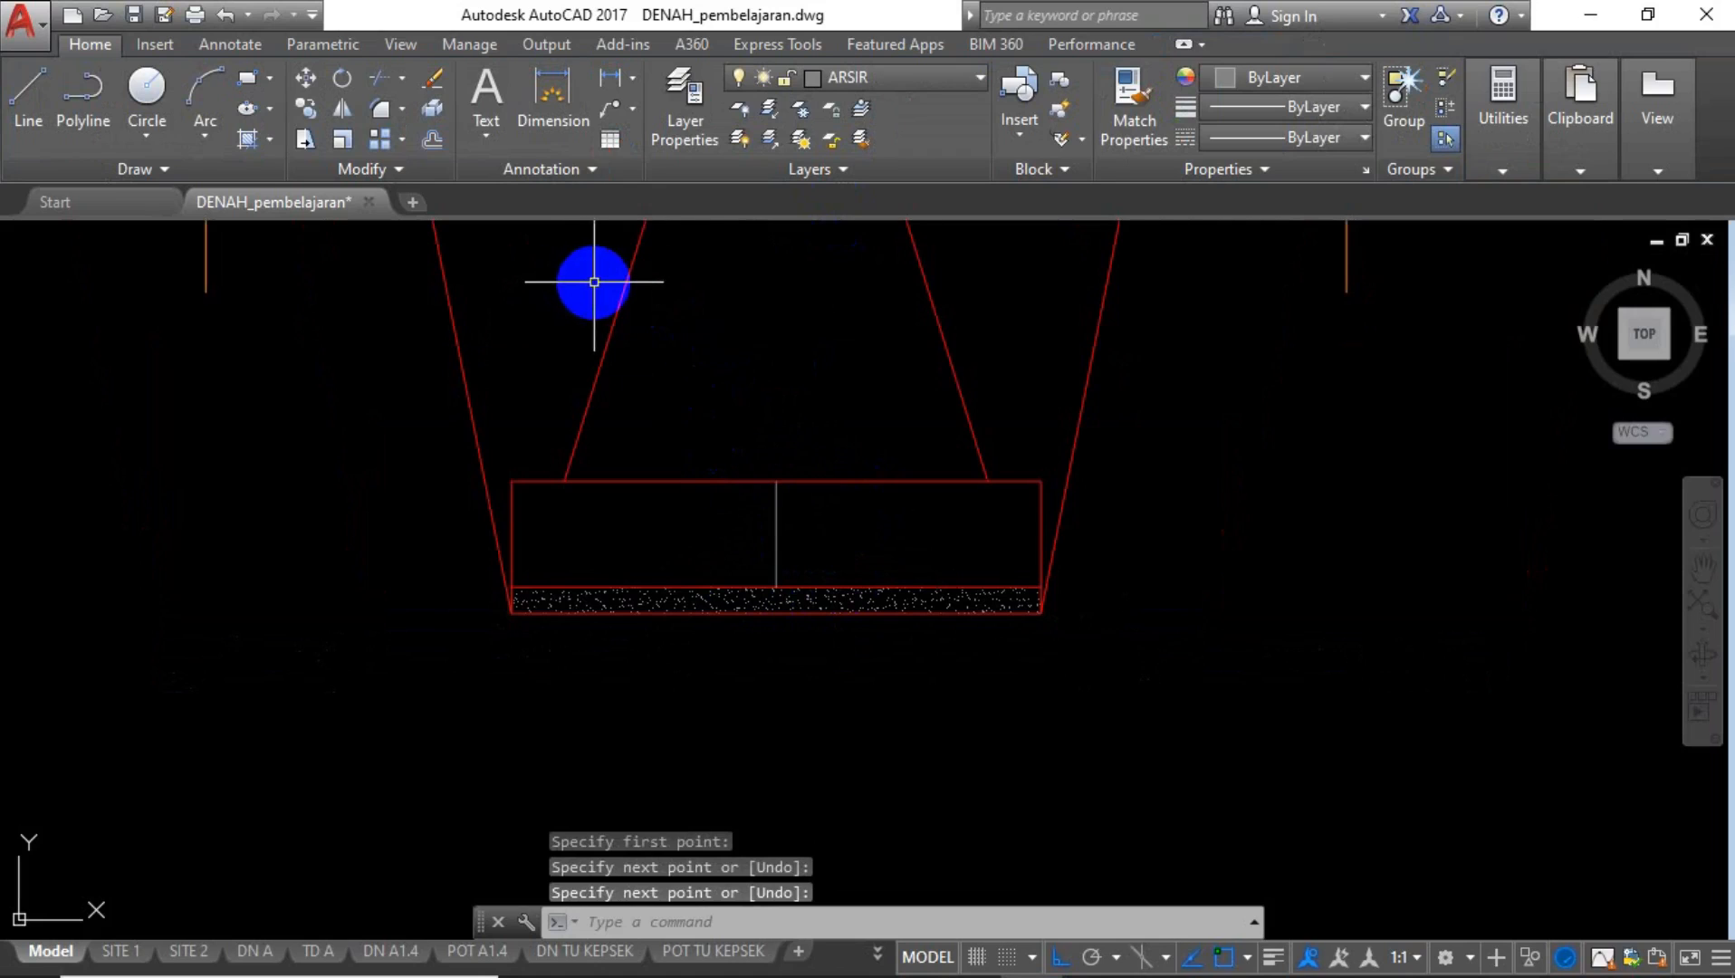
# Draw an ellipse centred on the vertical centre line's midpoint, about 54 in horizontal radius and reaching the base layer's upper edge.
pyautogui.write('EL')
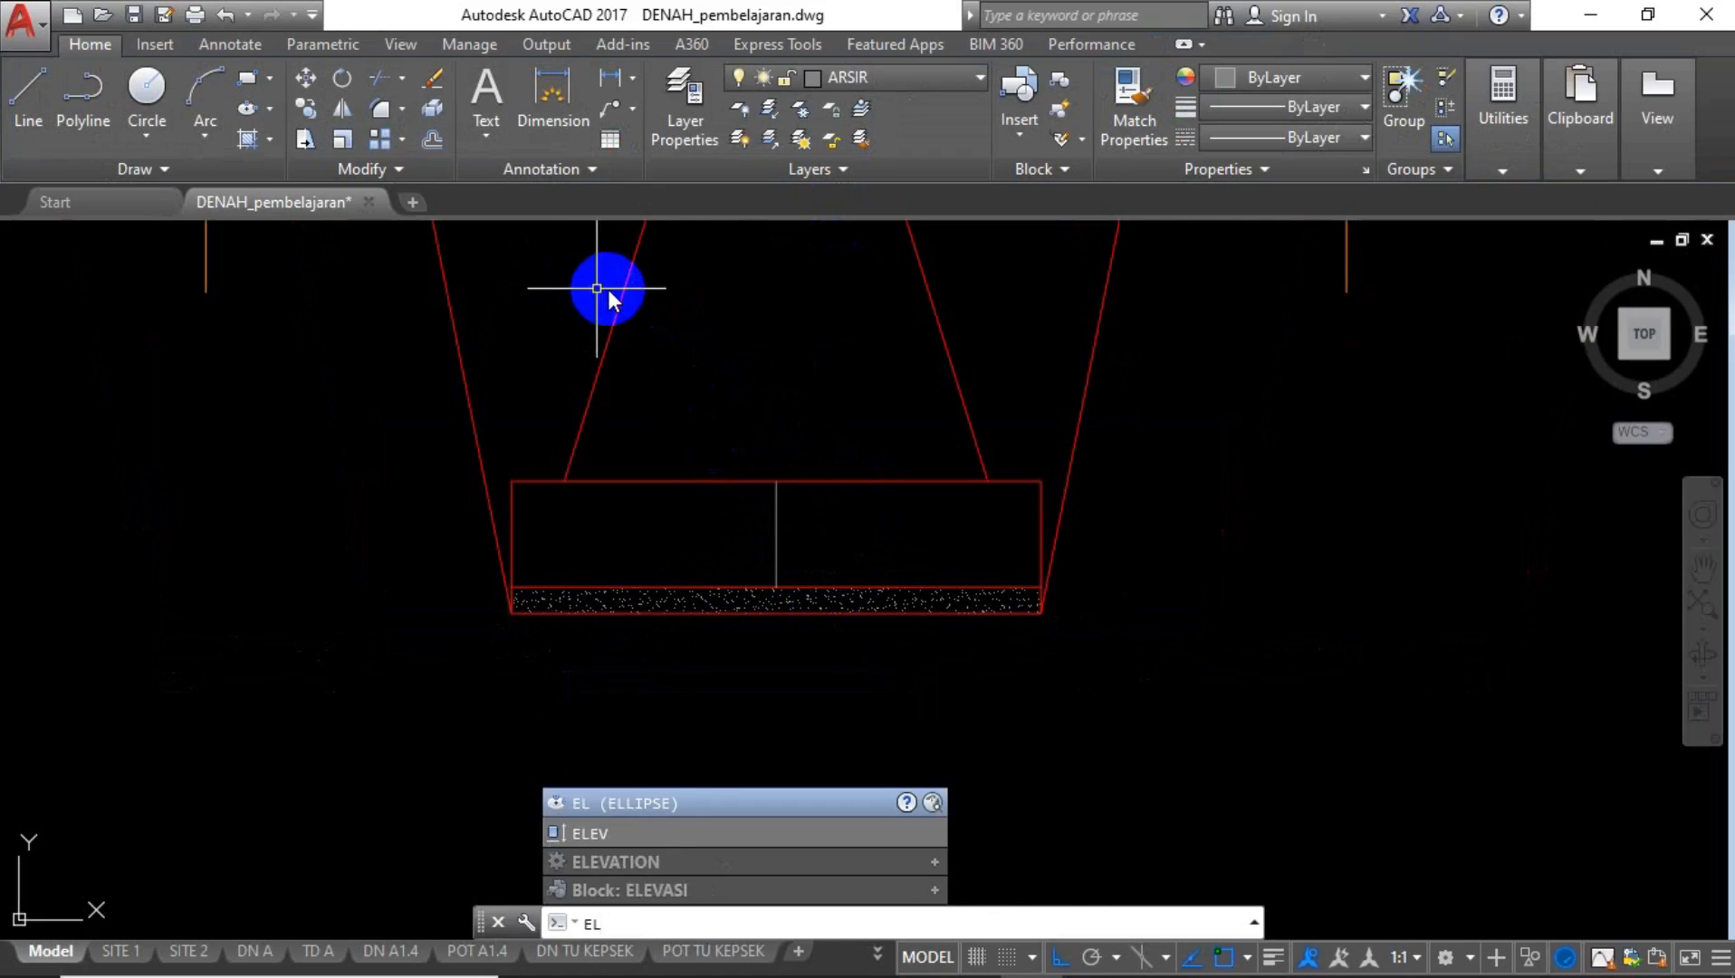
pyautogui.press('Return')
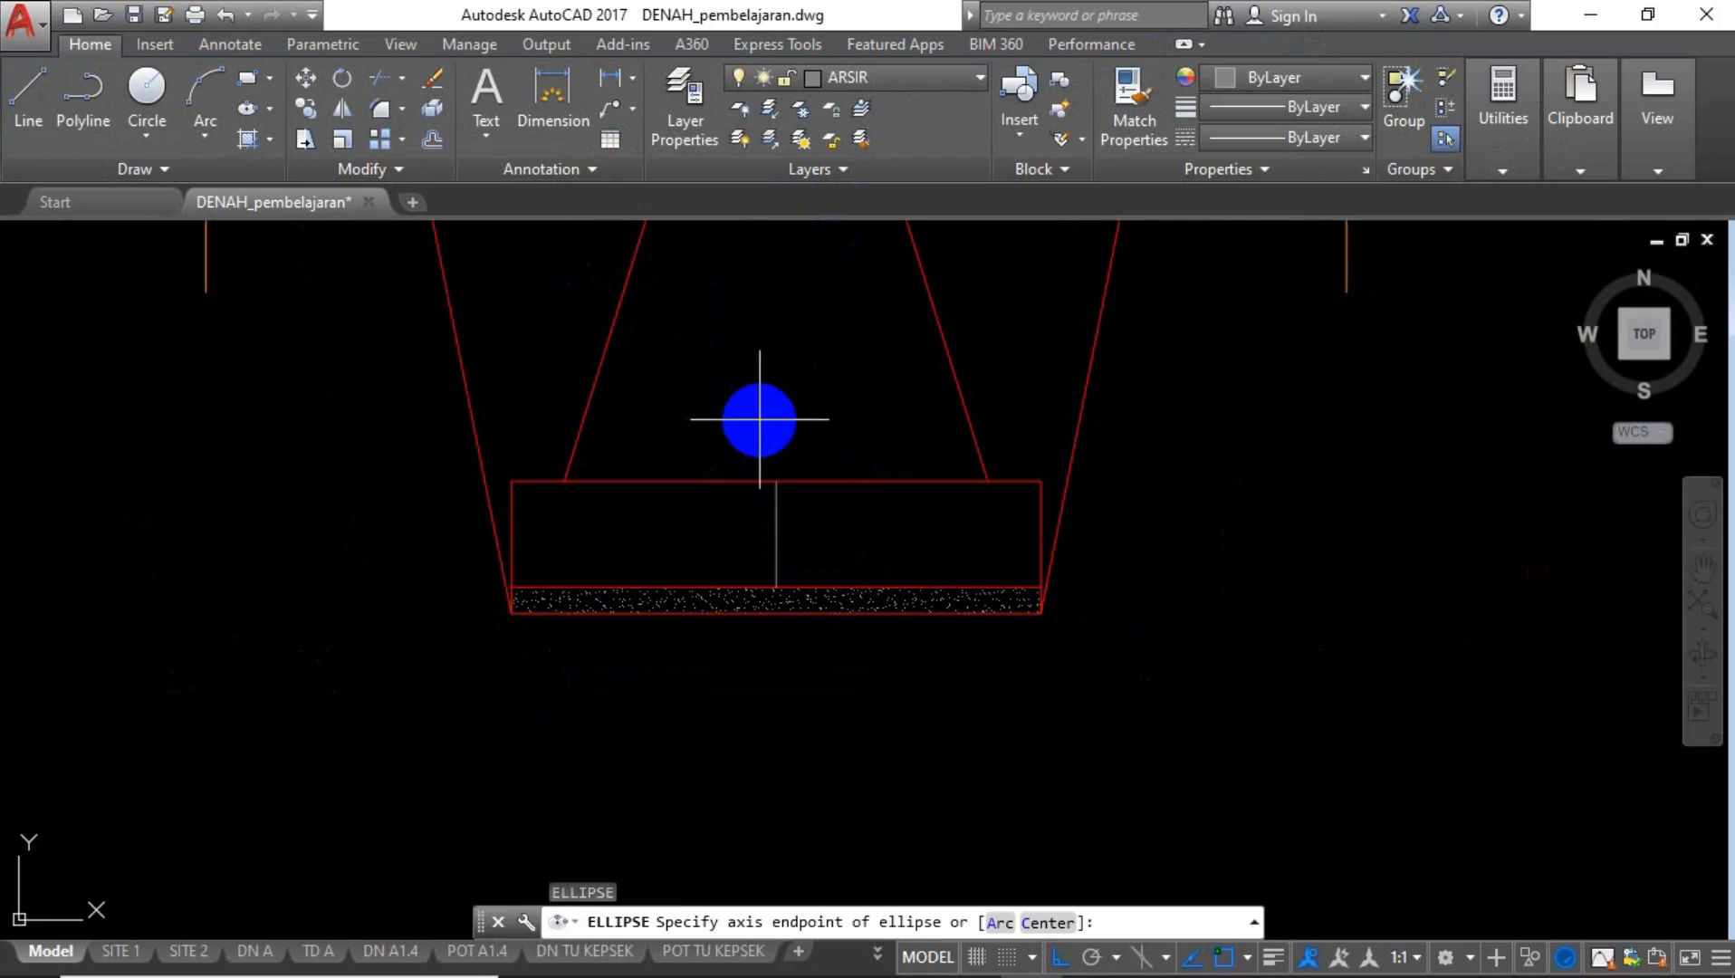
pyautogui.write('c')
pyautogui.press('Return')
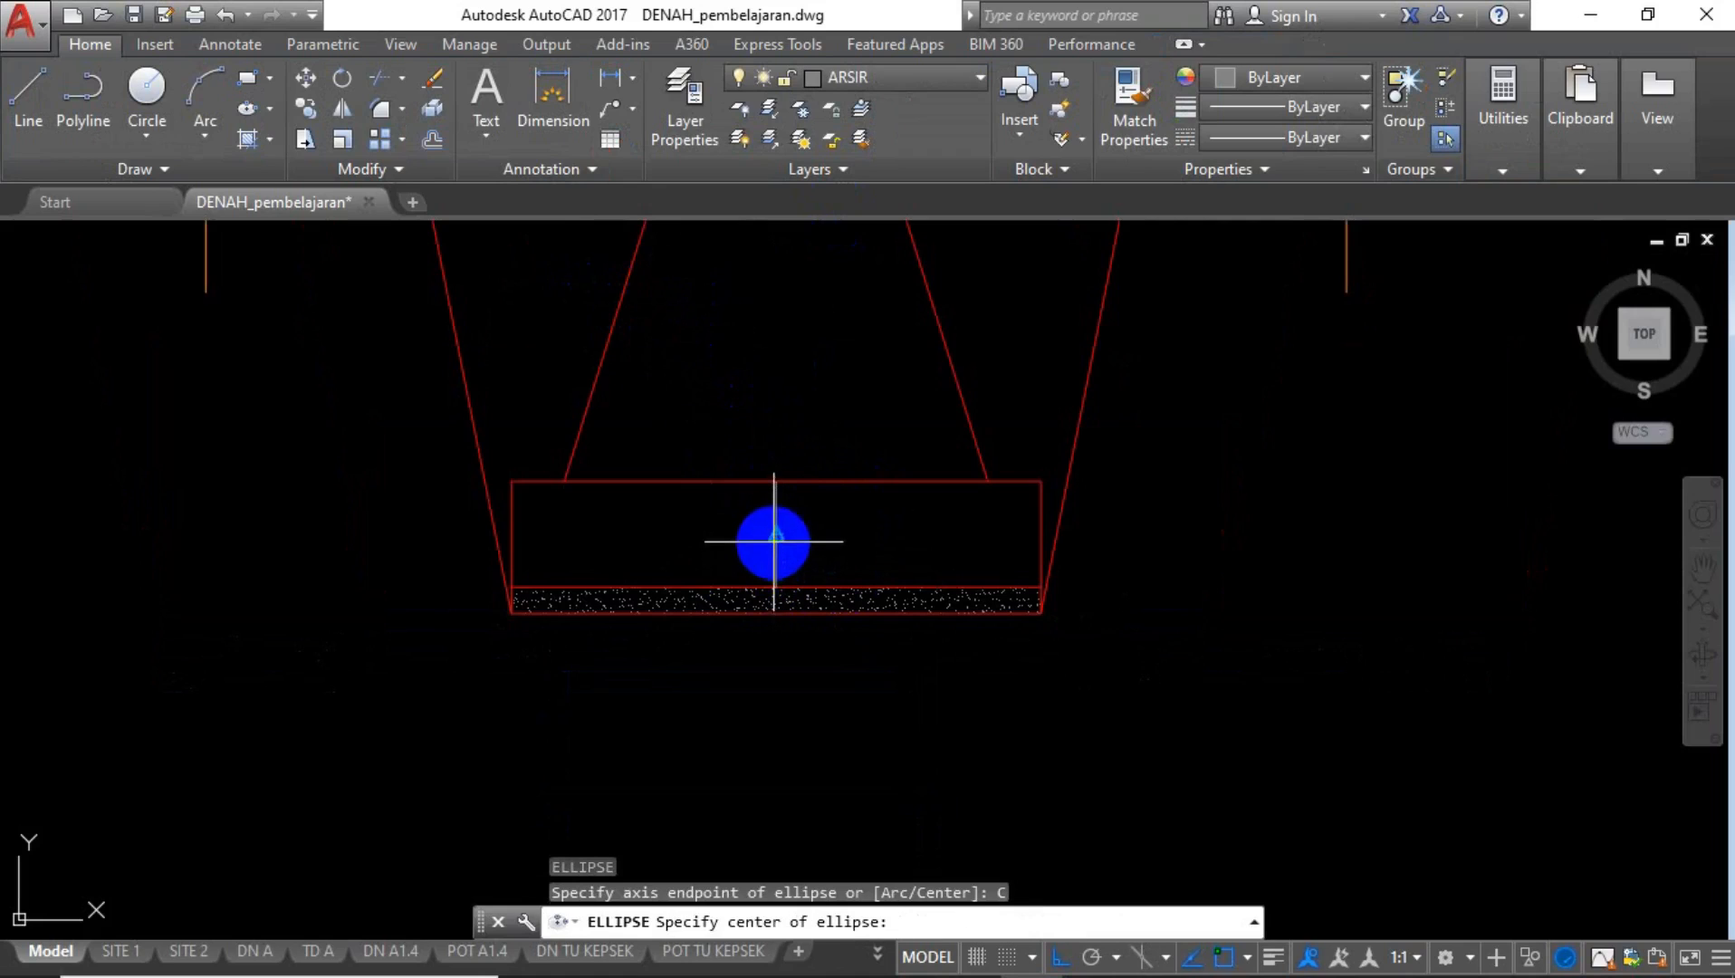
pyautogui.click(776, 534)
pyautogui.scroll(2, 776, 534)
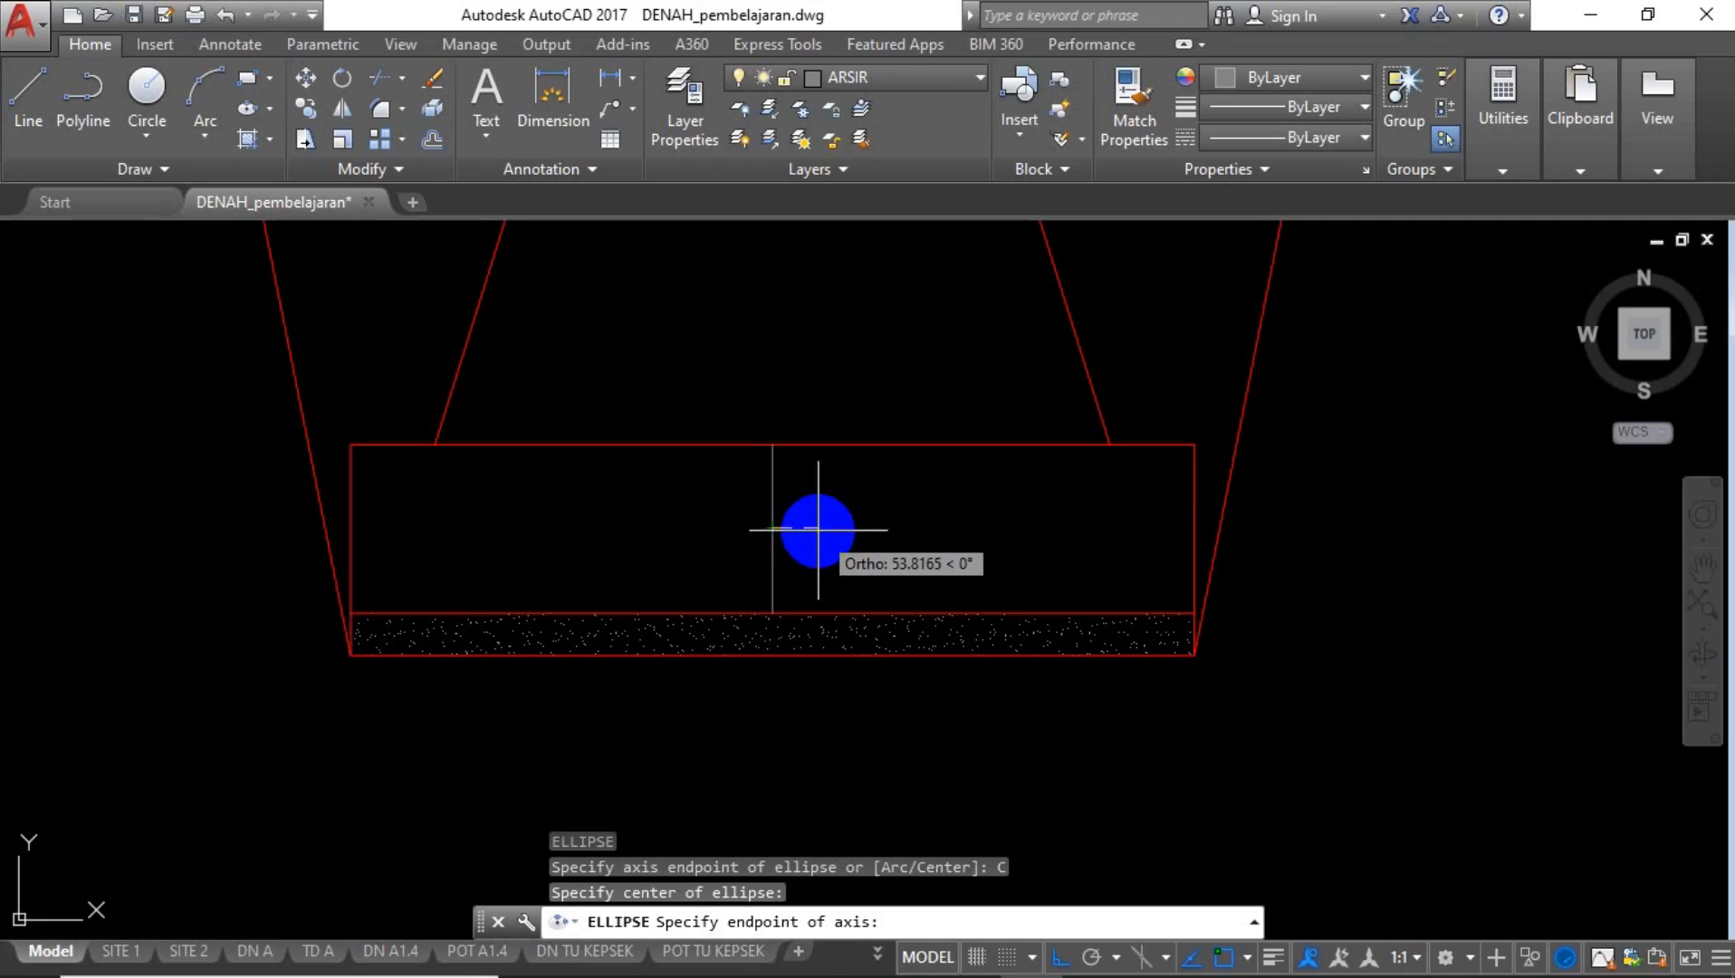
pyautogui.click(818, 530)
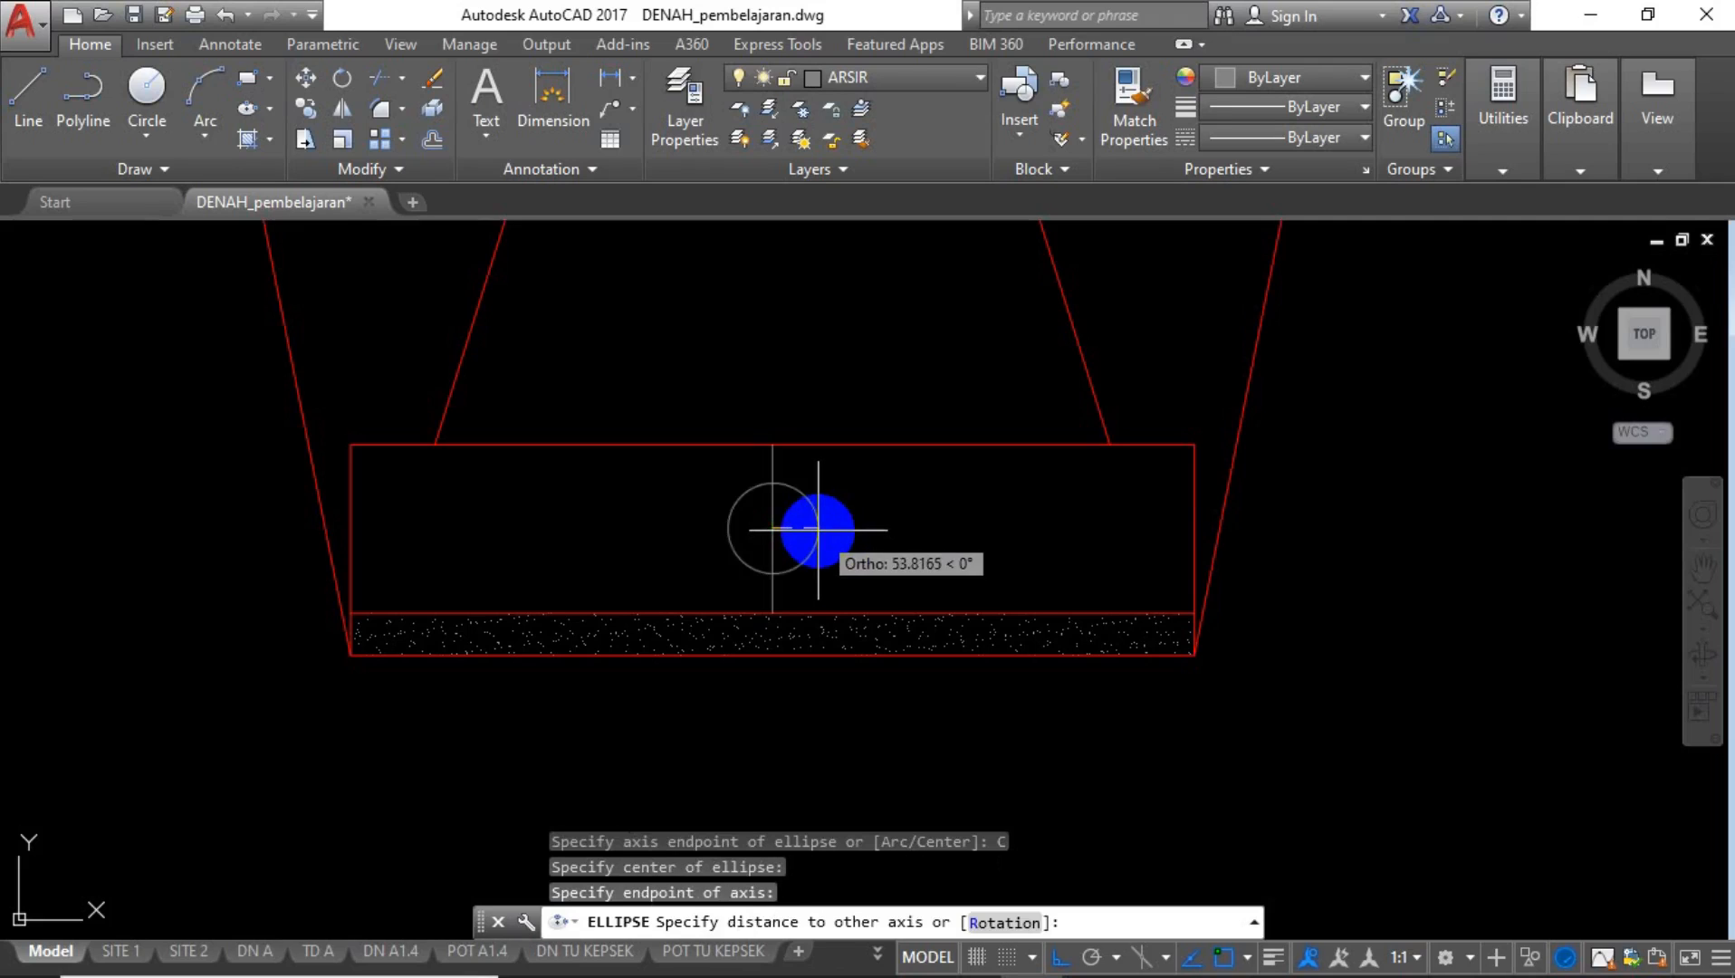
pyautogui.click(769, 448)
pyautogui.click(768, 448)
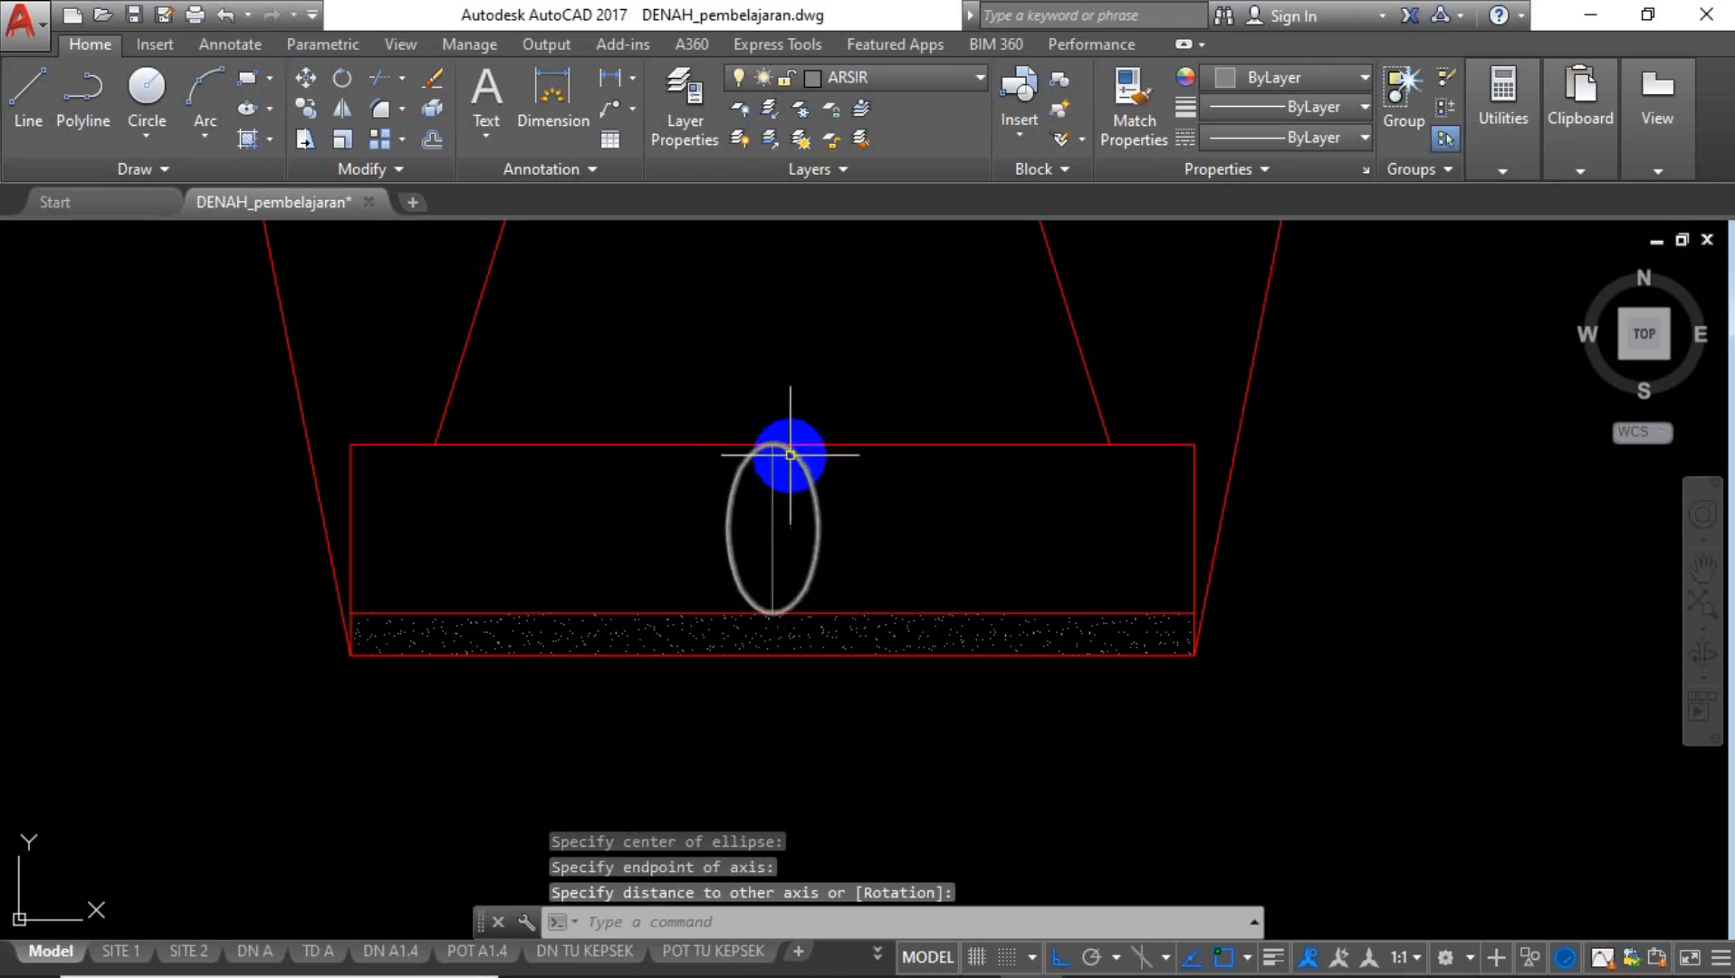
pyautogui.press('Escape')
# Draw a horizontal line from the ellipse's centre, extending to the right past its edge.
pyautogui.scroll(3, 806, 556)
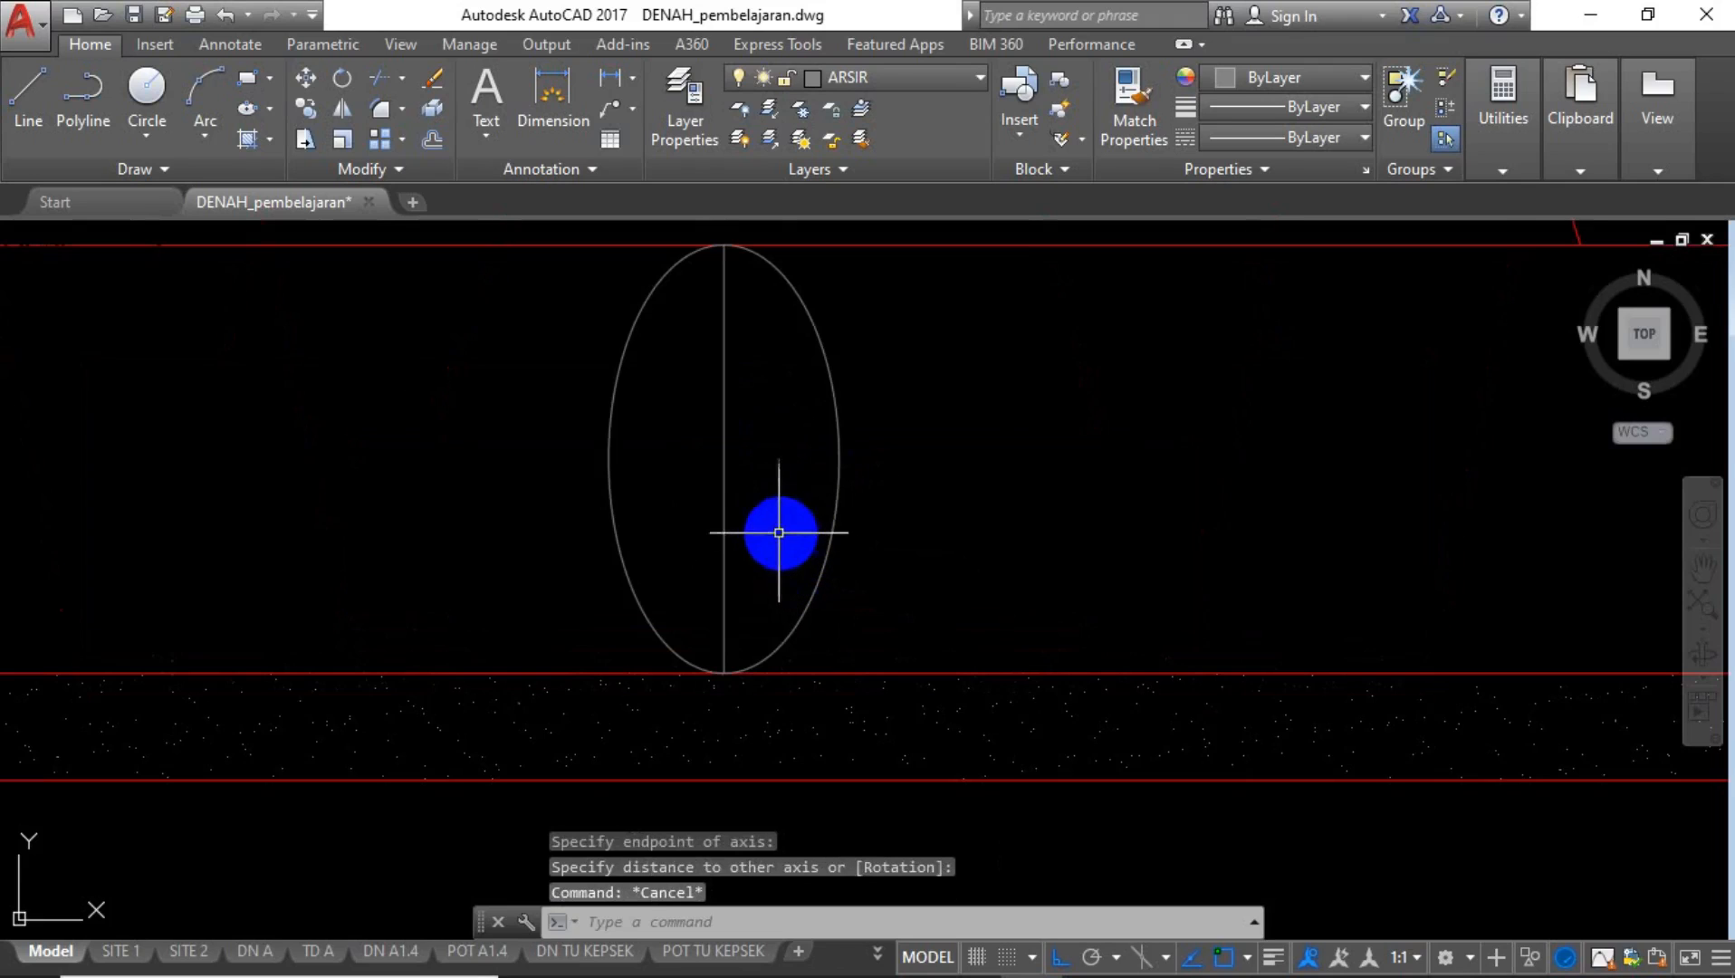
pyautogui.write('l')
pyautogui.press('Return')
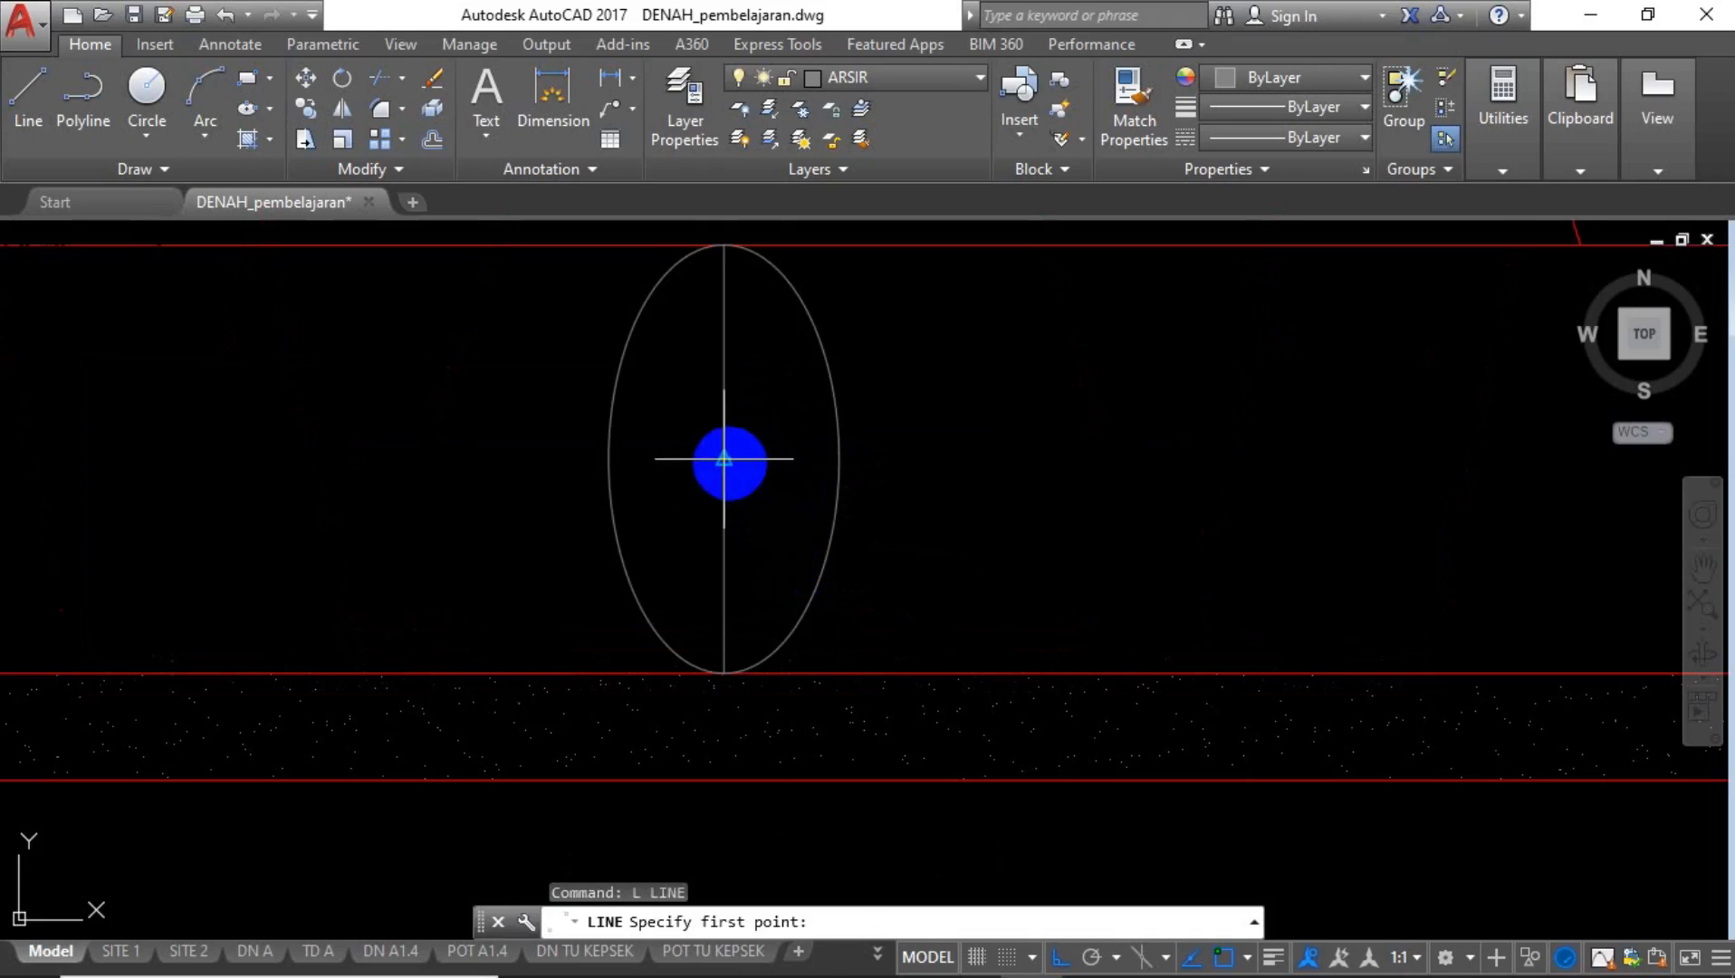
pyautogui.click(724, 459)
pyautogui.click(1050, 459)
pyautogui.press('Return')
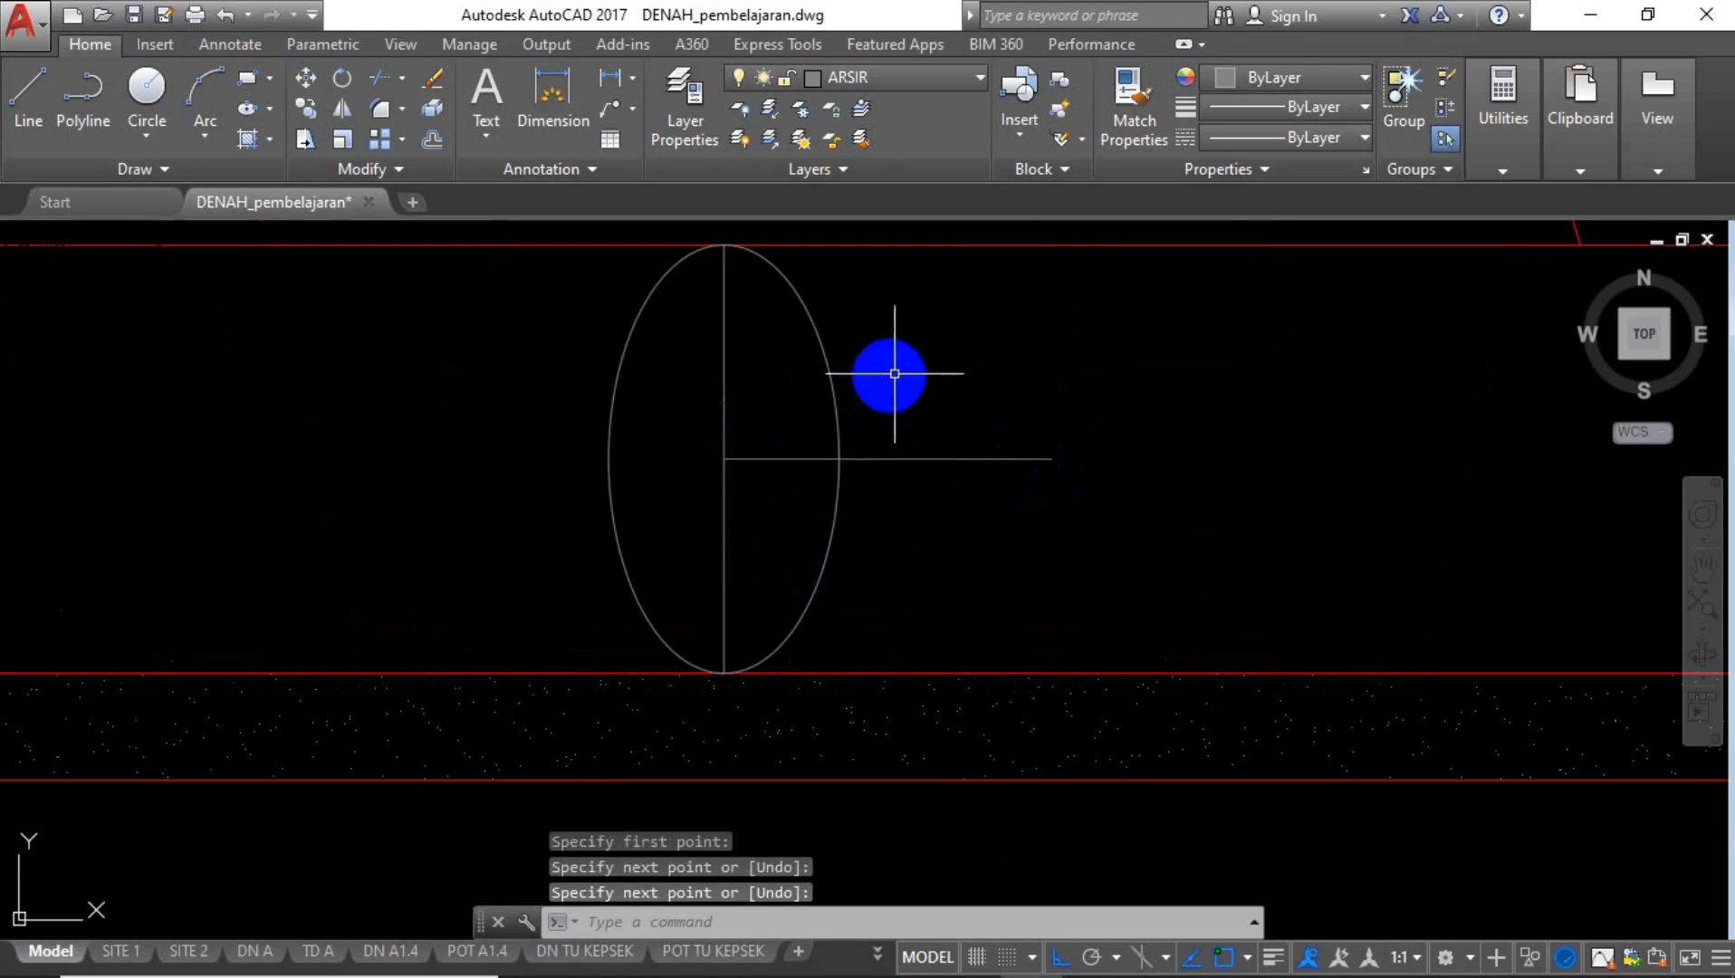
pyautogui.press('Escape')
pyautogui.click(933, 357)
pyautogui.click(826, 387)
pyautogui.write('c')
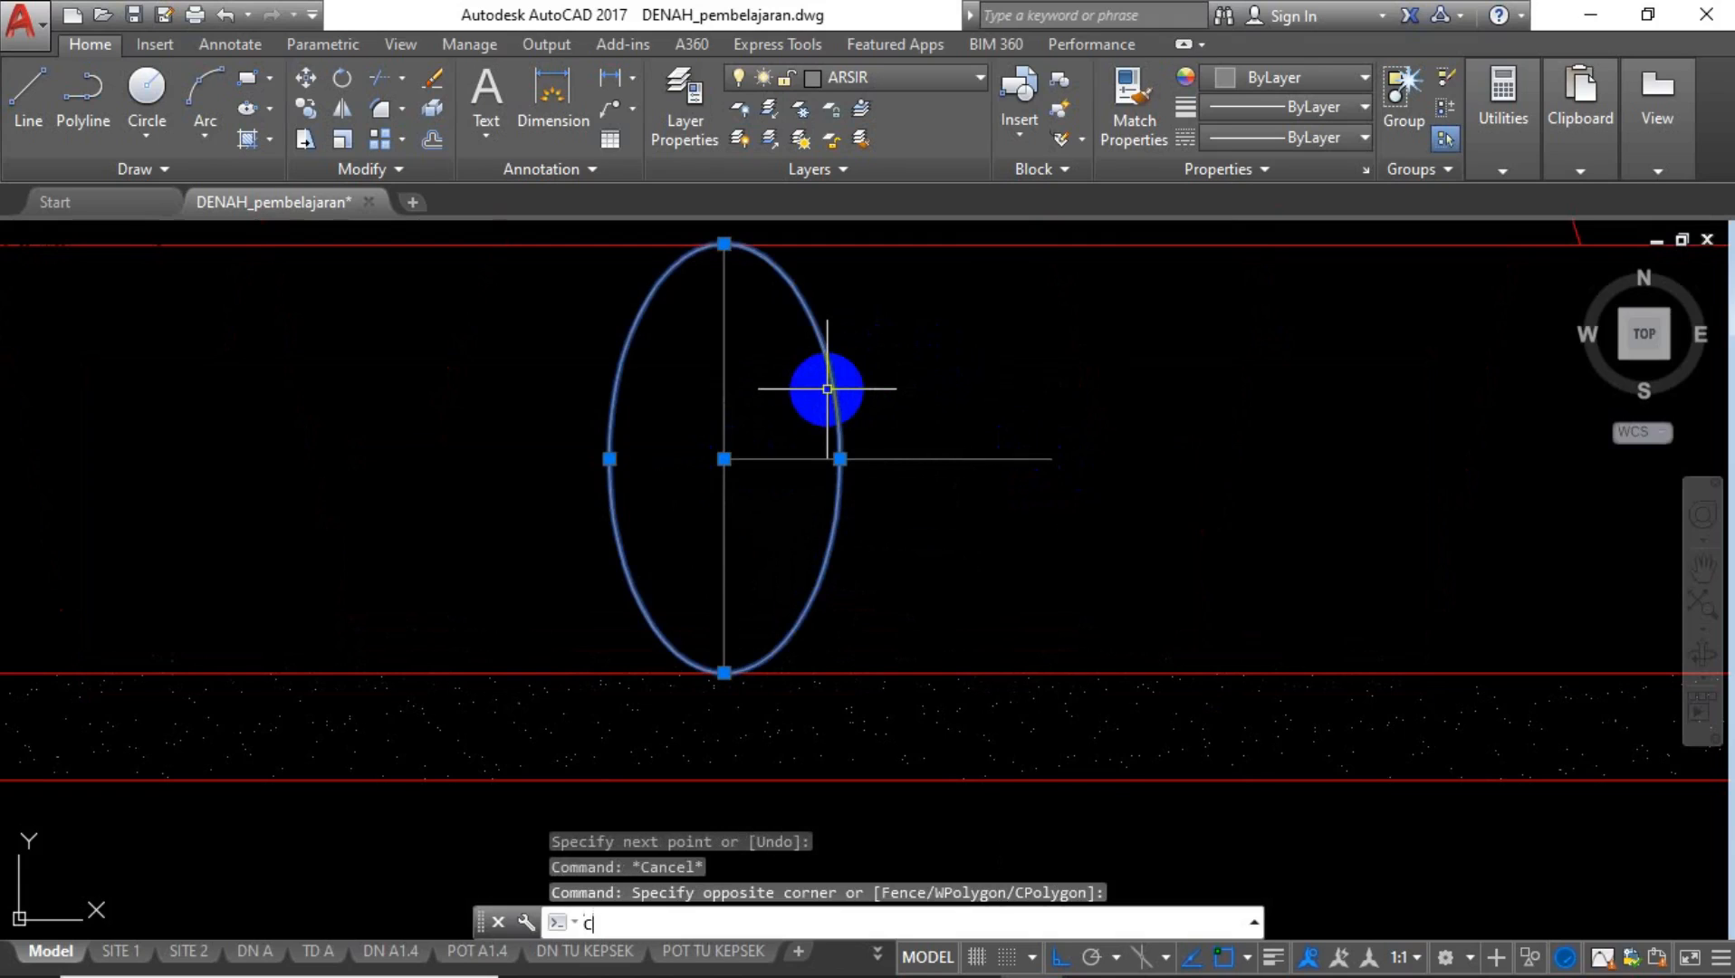
pyautogui.write('0')
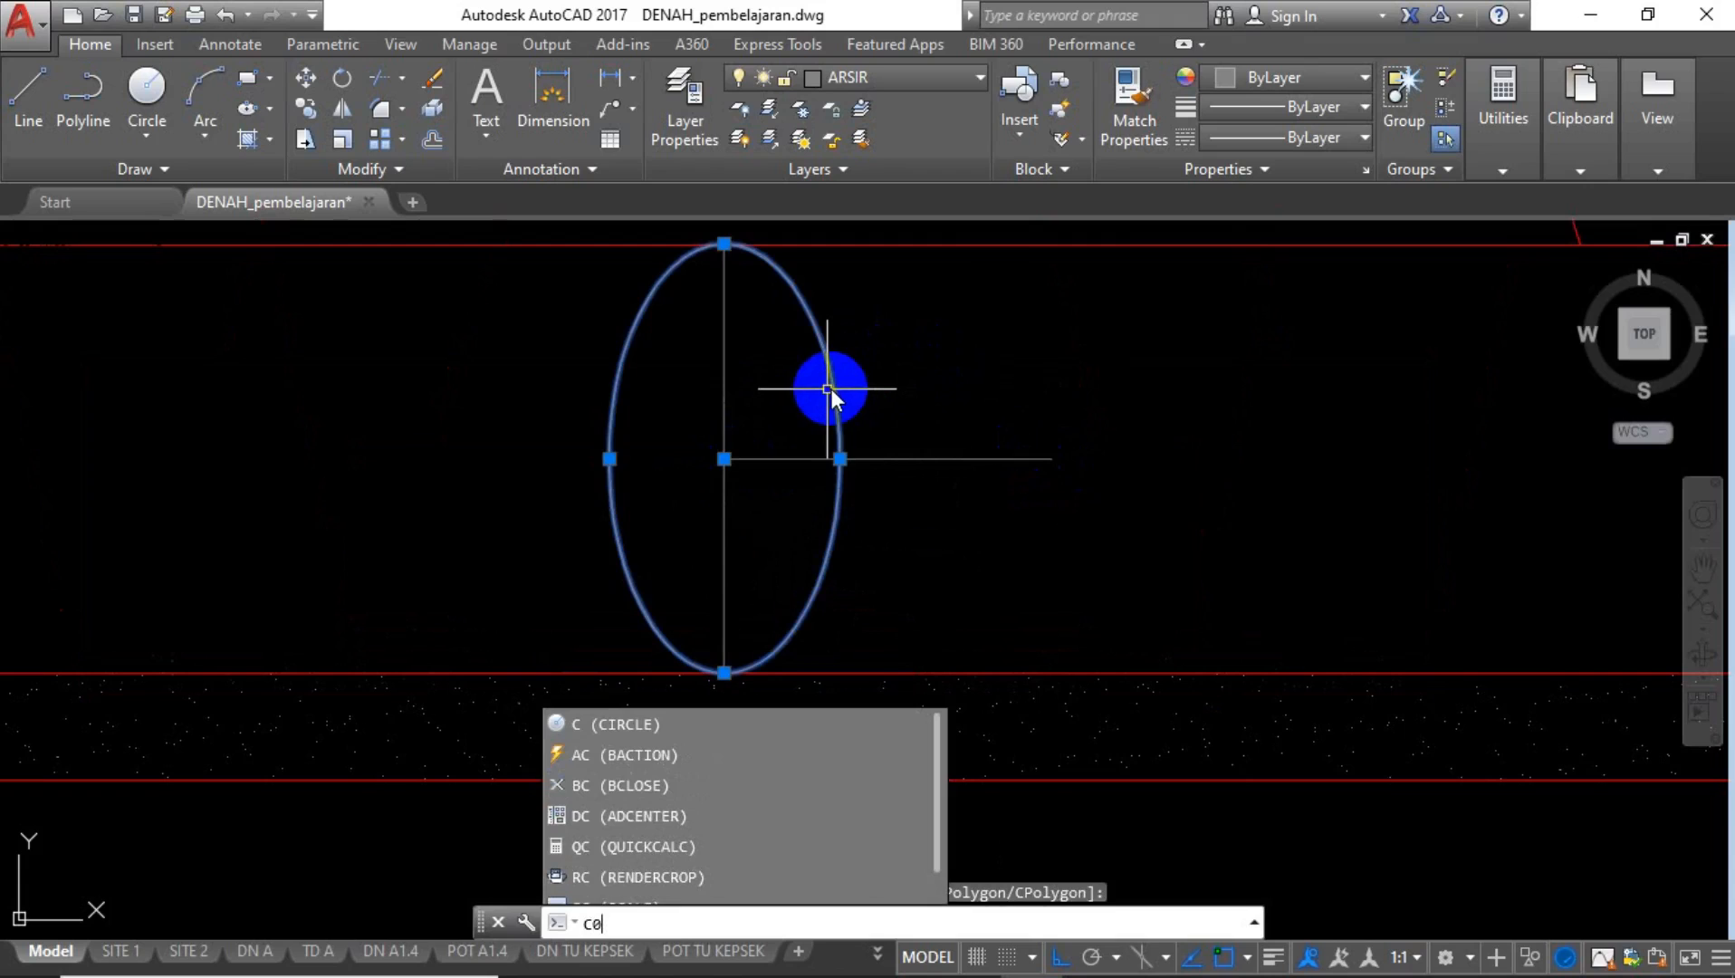
pyautogui.press('BackSpace')
pyautogui.press('BackSpace')
pyautogui.press('Escape')
# Select the ellipse in the base layer and start mirroring it.
pyautogui.click(908, 373)
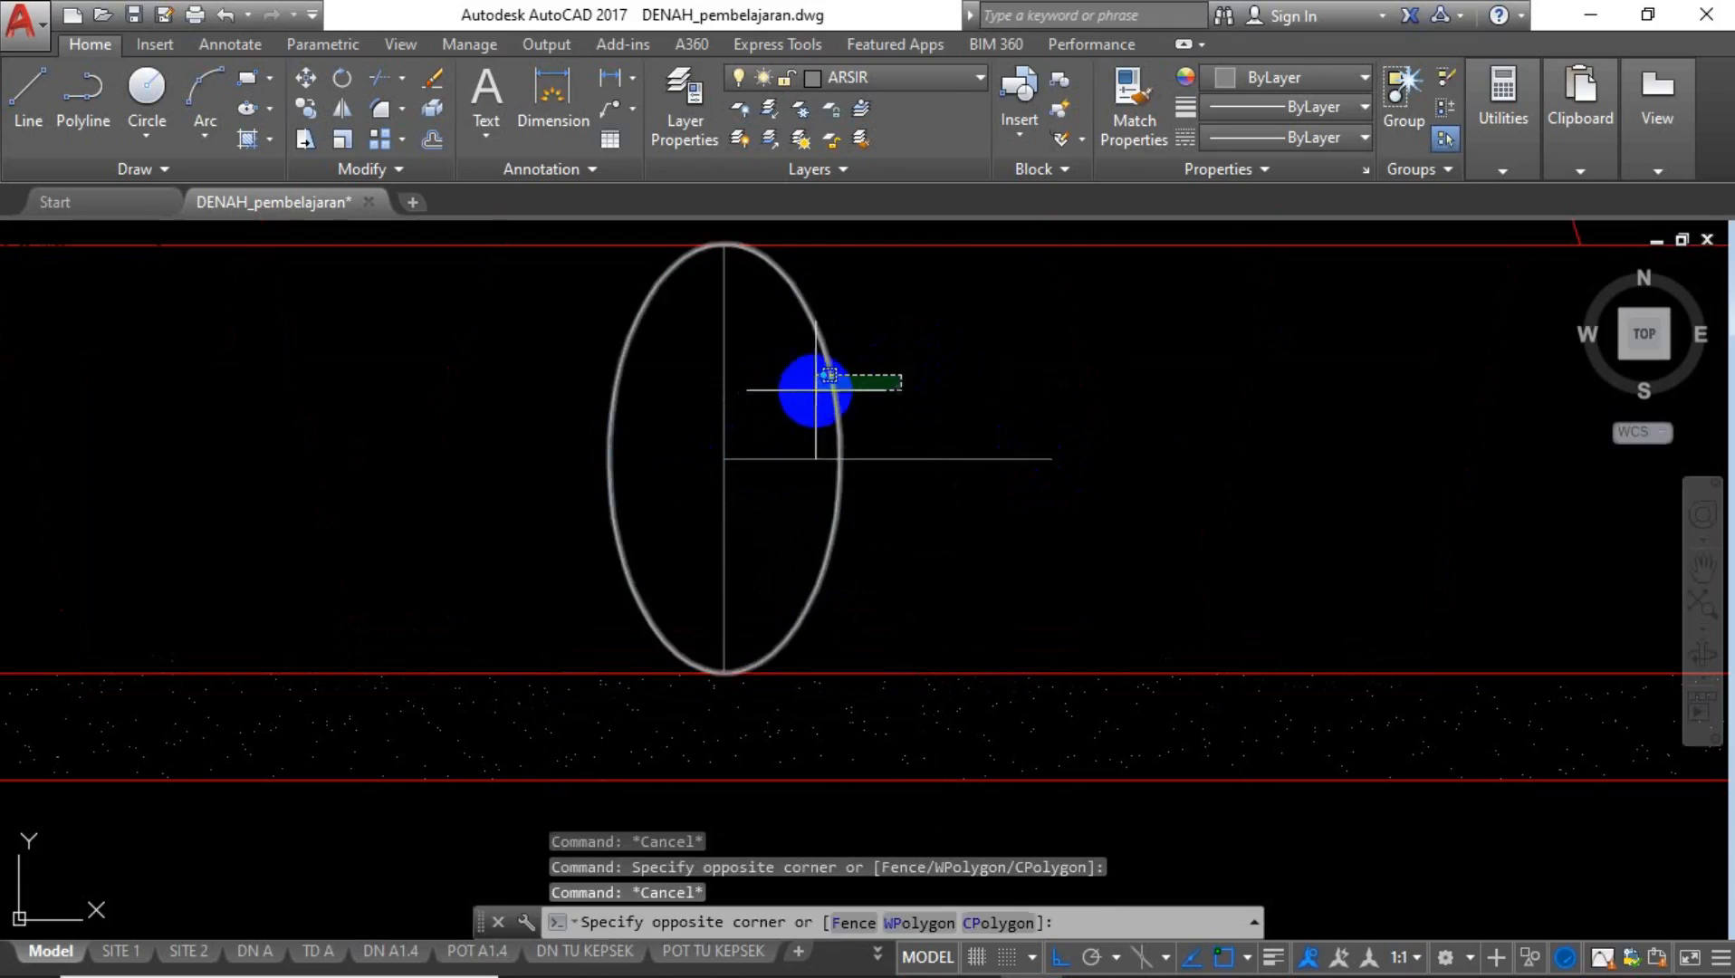
pyautogui.click(797, 394)
pyautogui.write('mi')
pyautogui.press('Return')
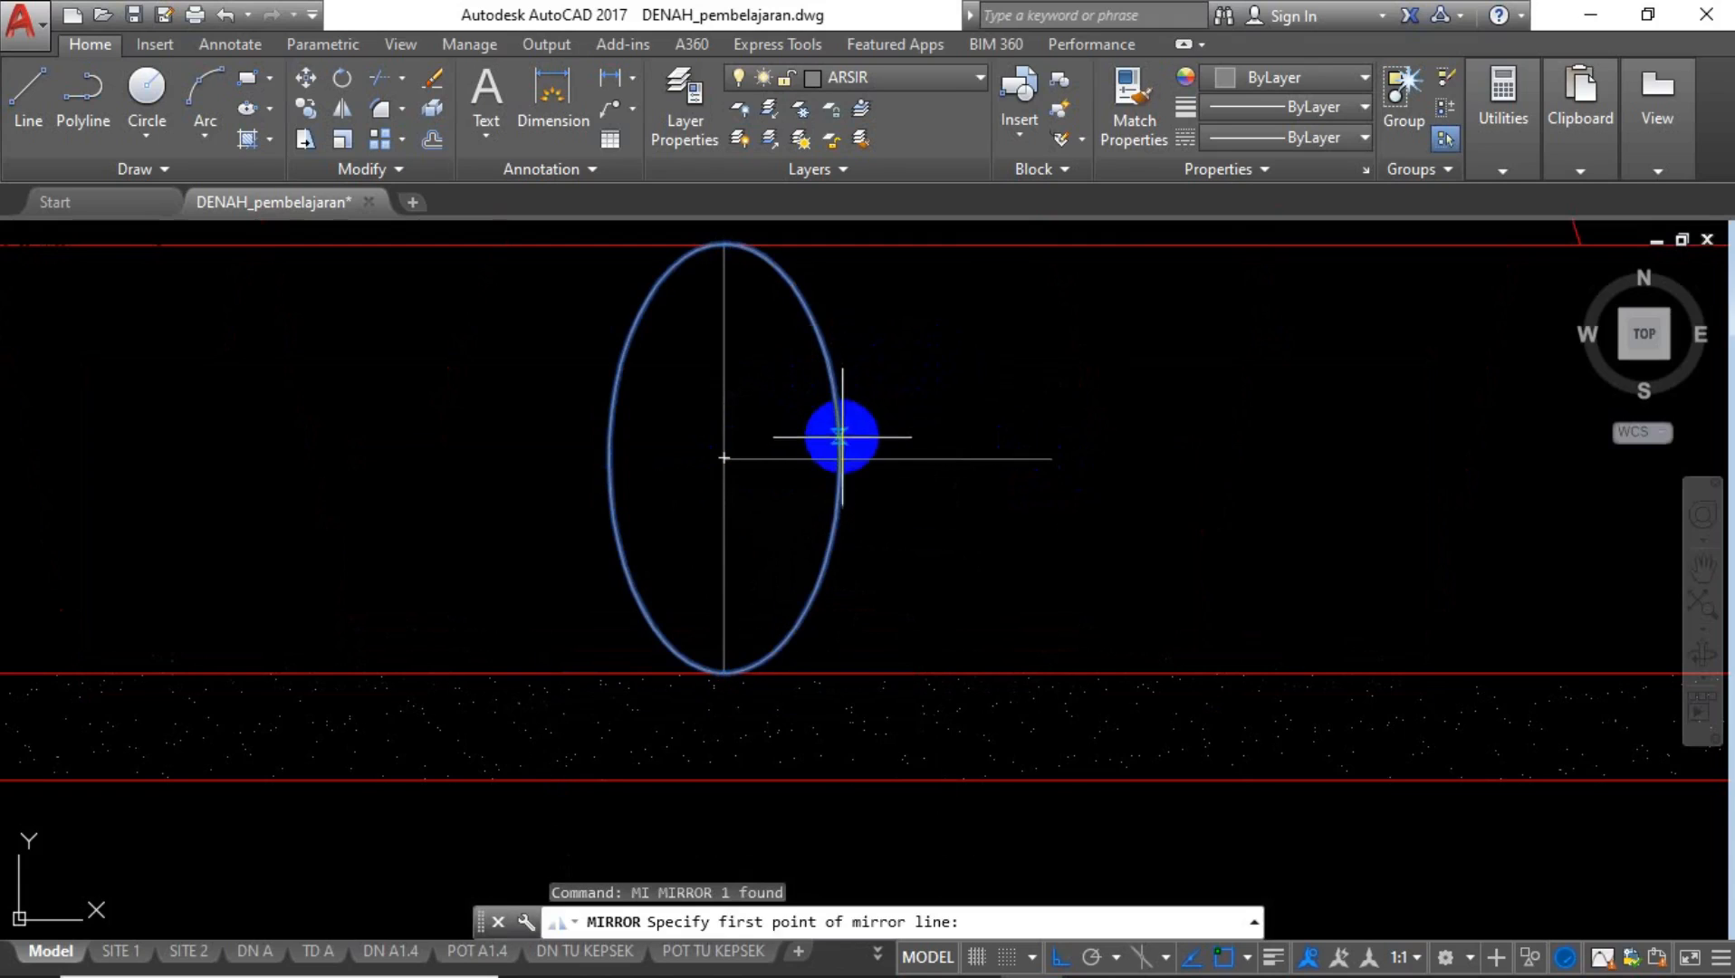
# Mirror the ellipse about a vertical line through its right quadrant, keeping the original, and erase the horizontal construction line.
pyautogui.click(840, 457)
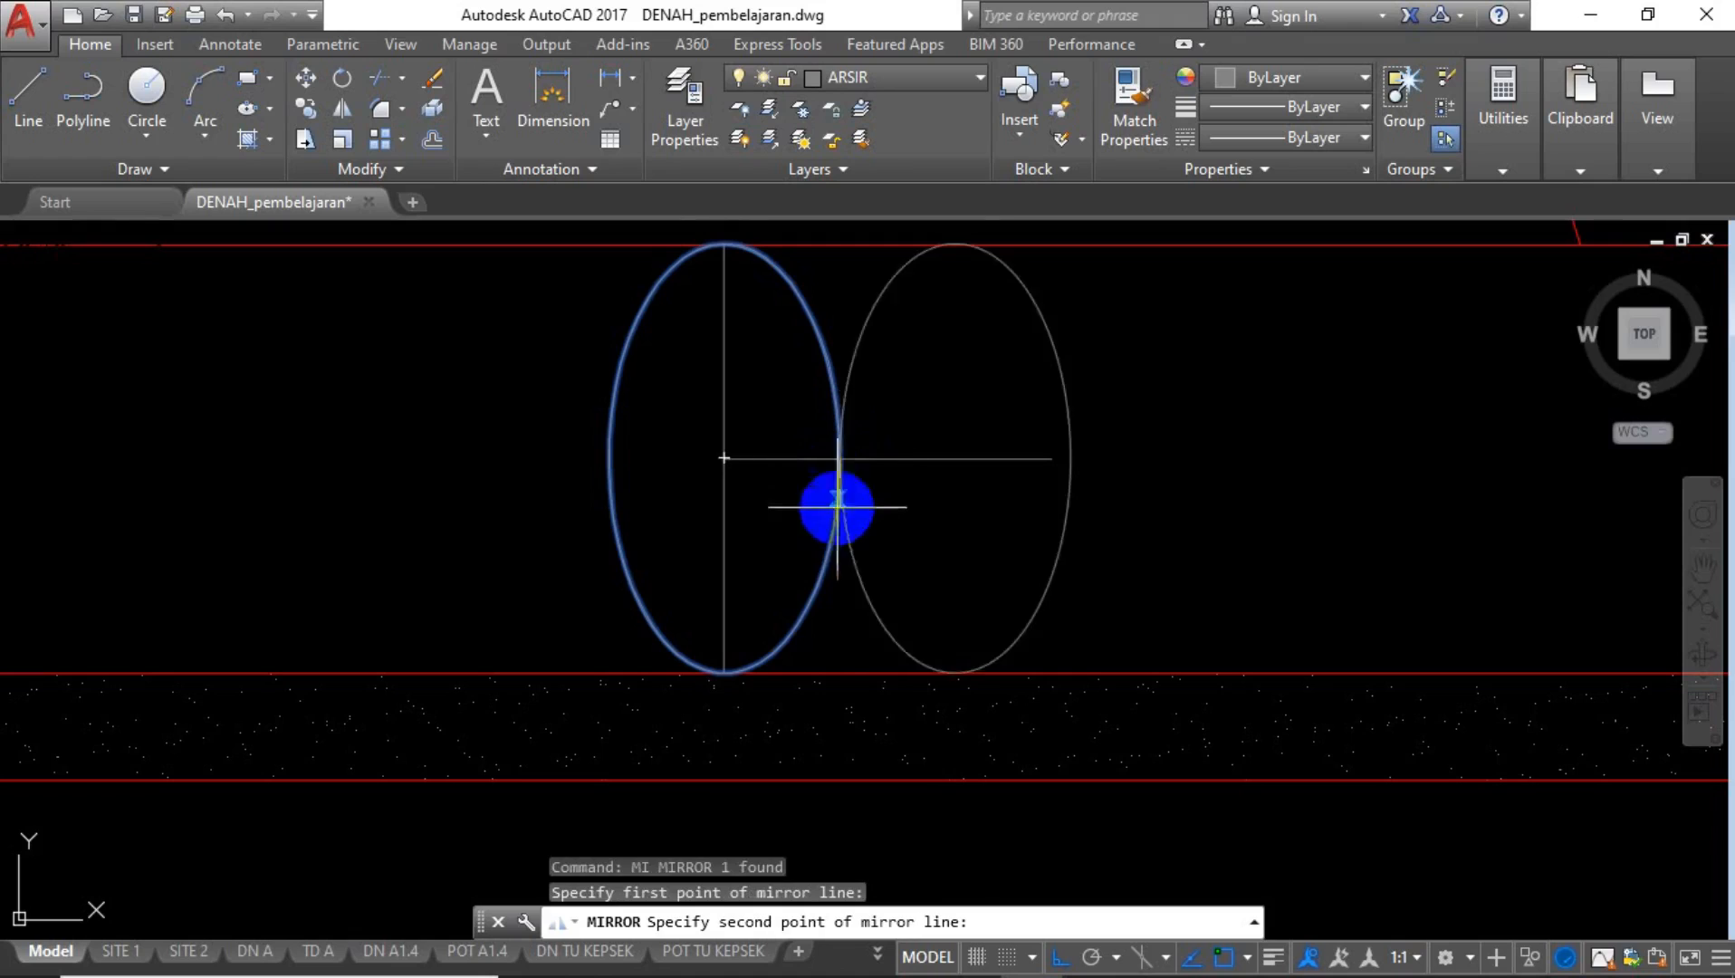
pyautogui.click(840, 672)
pyautogui.press('Return')
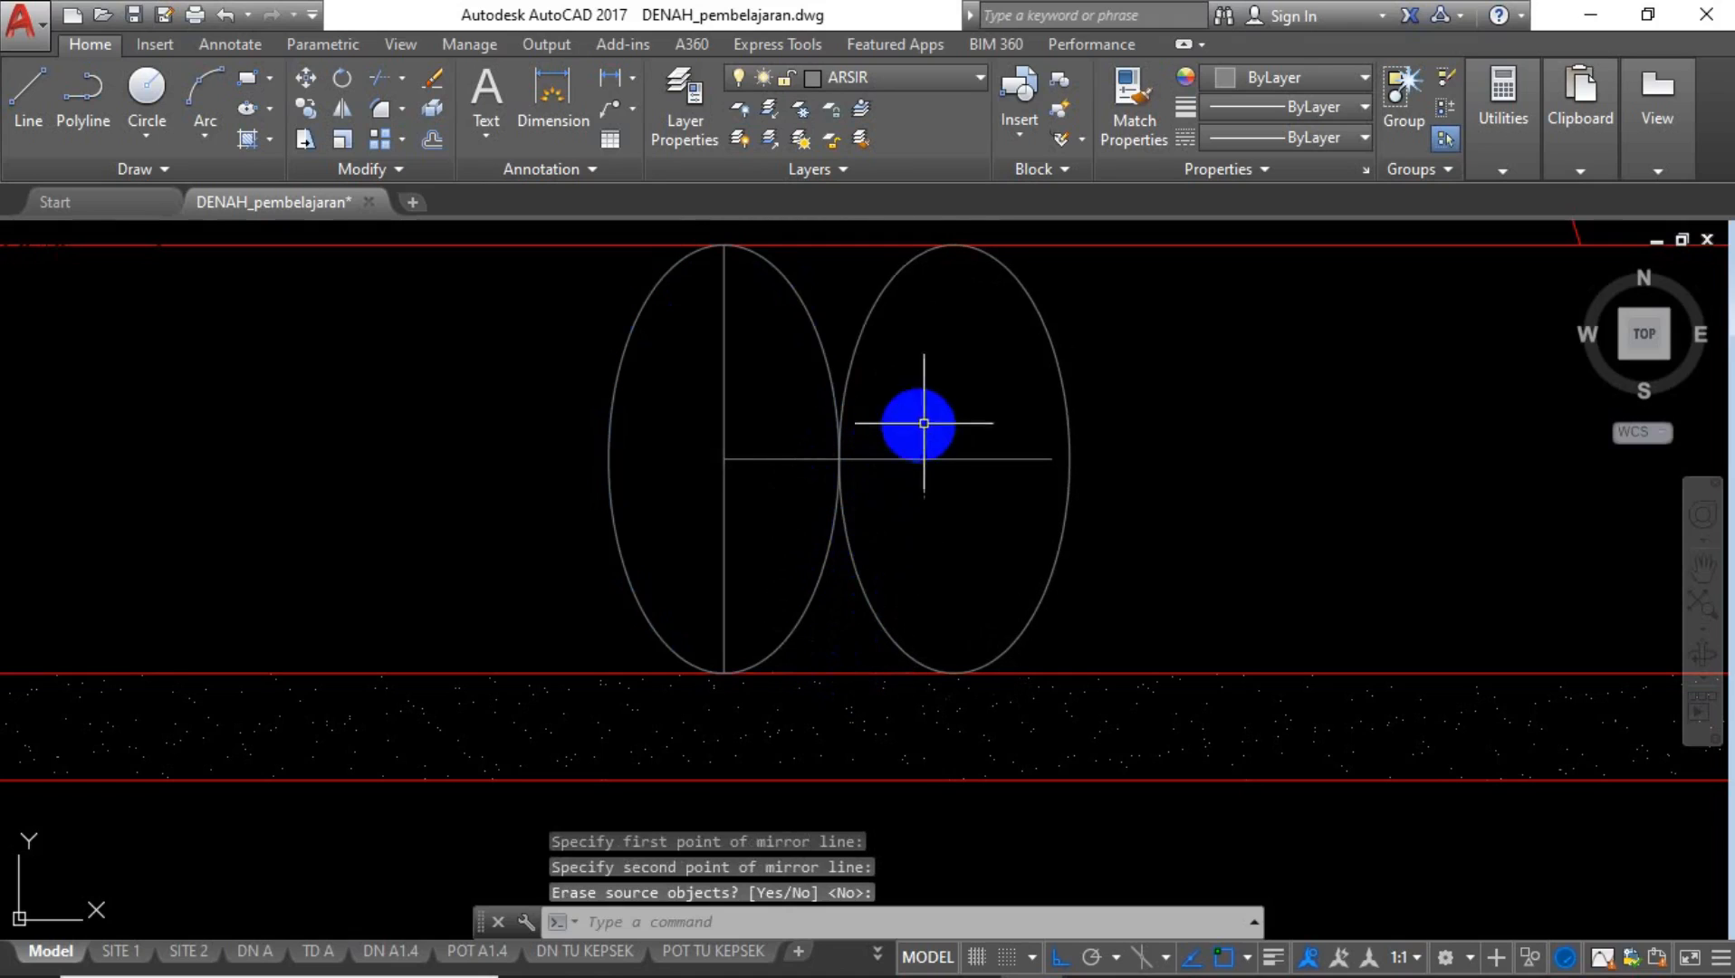
pyautogui.click(918, 425)
pyautogui.click(884, 526)
pyautogui.press('Delete')
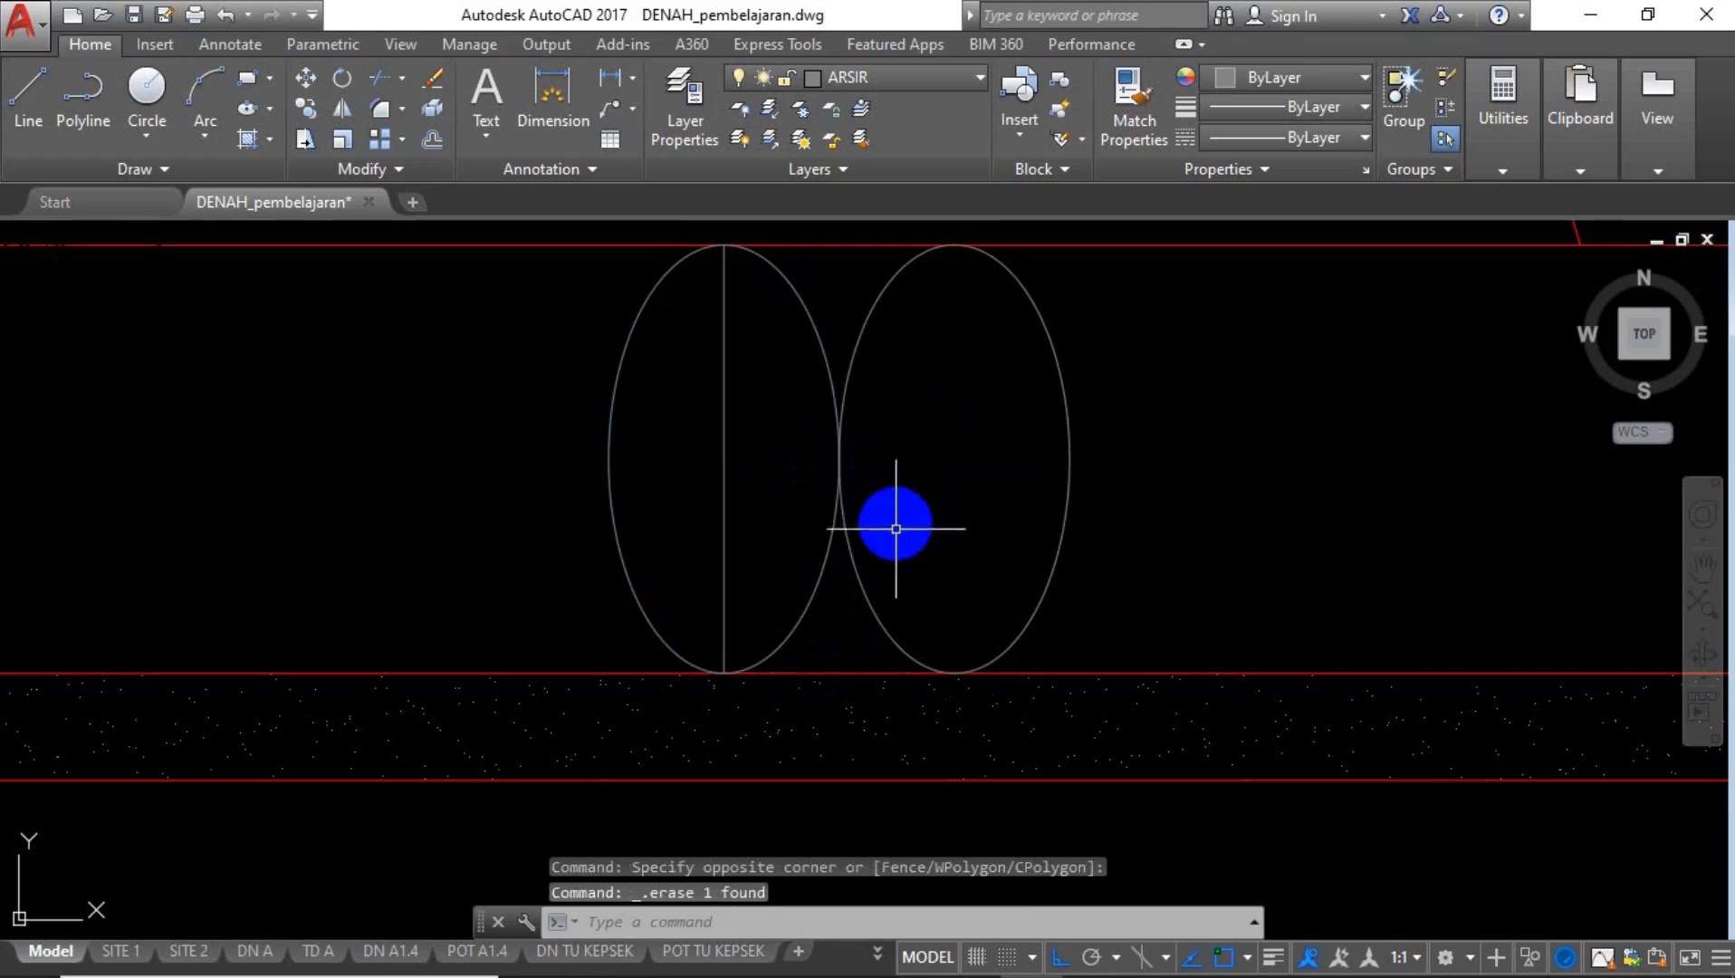
pyautogui.click(903, 554)
pyautogui.click(855, 624)
pyautogui.write('C')
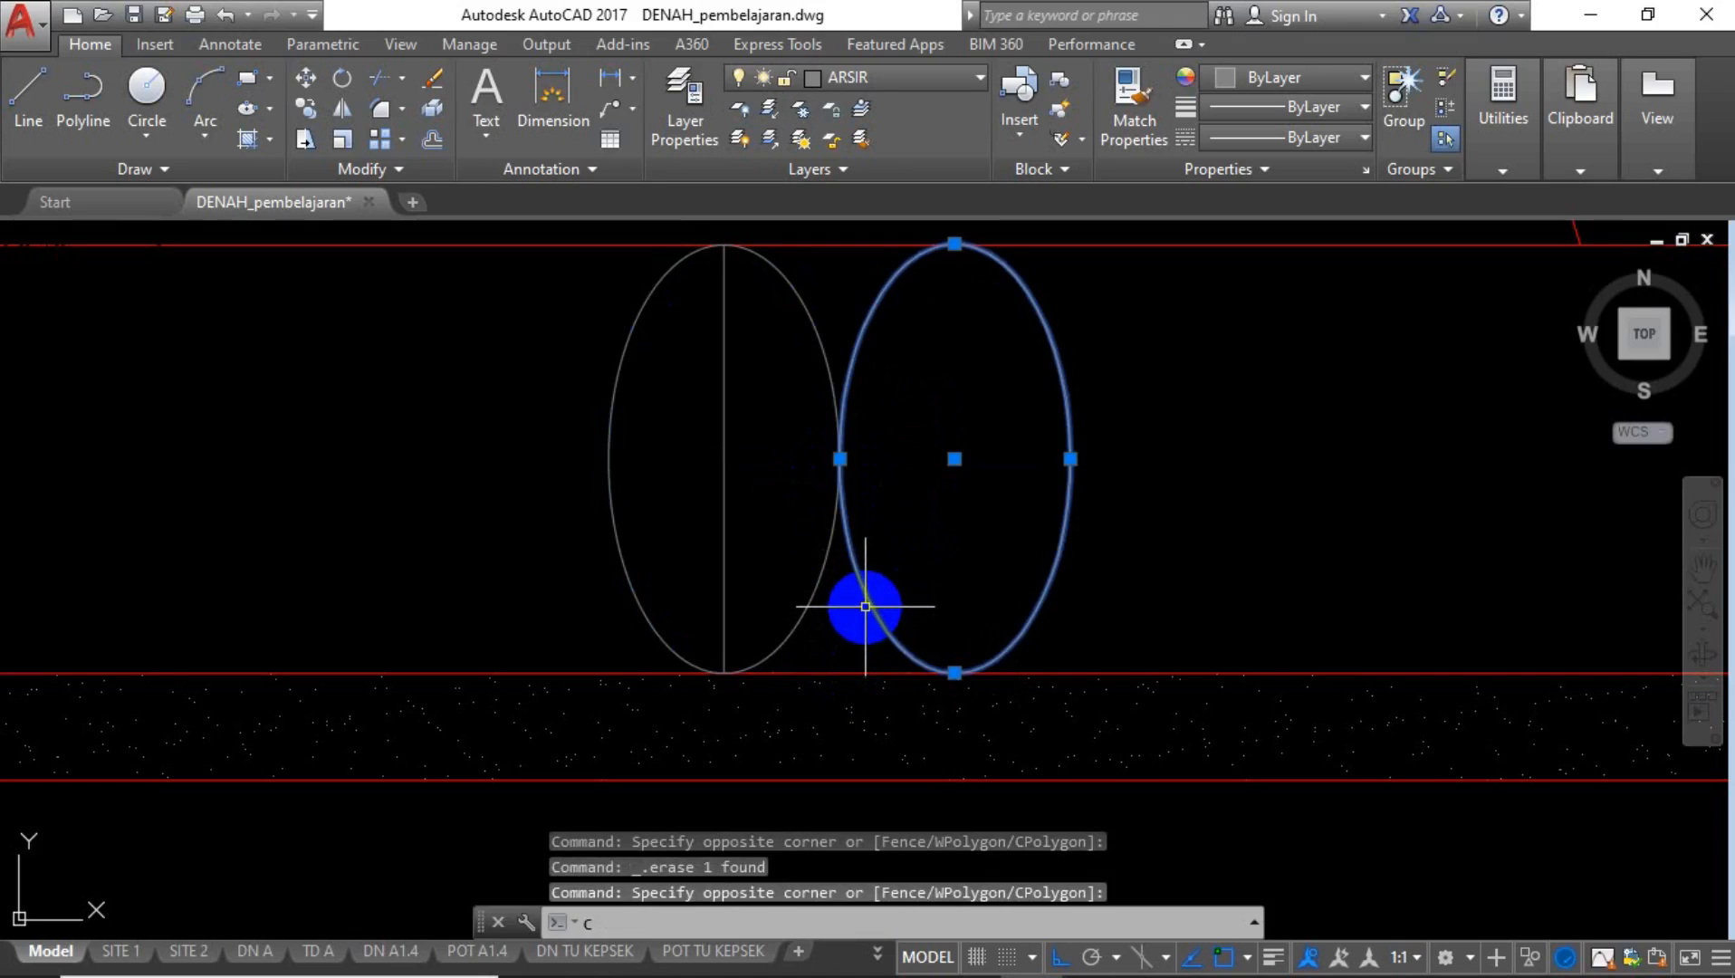
pyautogui.write('O')
pyautogui.press('Return')
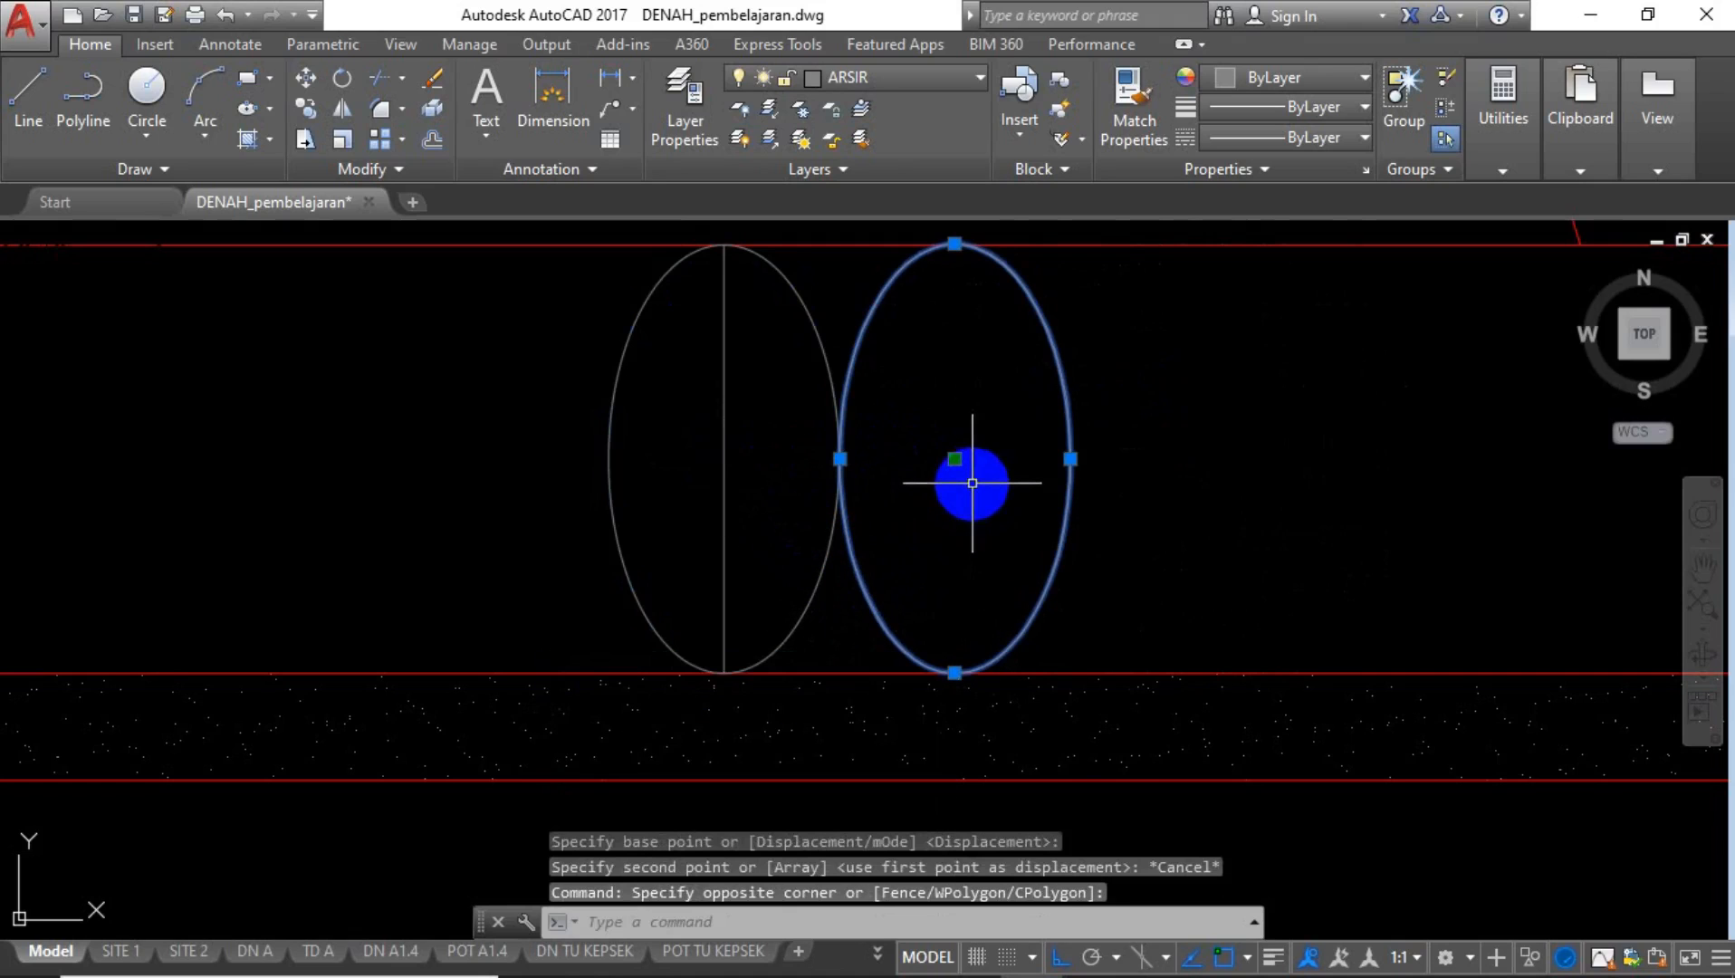
# Copy the mirrored ellipse three times to the right, edge to edge, along the foundation base rectangle.
pyautogui.write('CO')
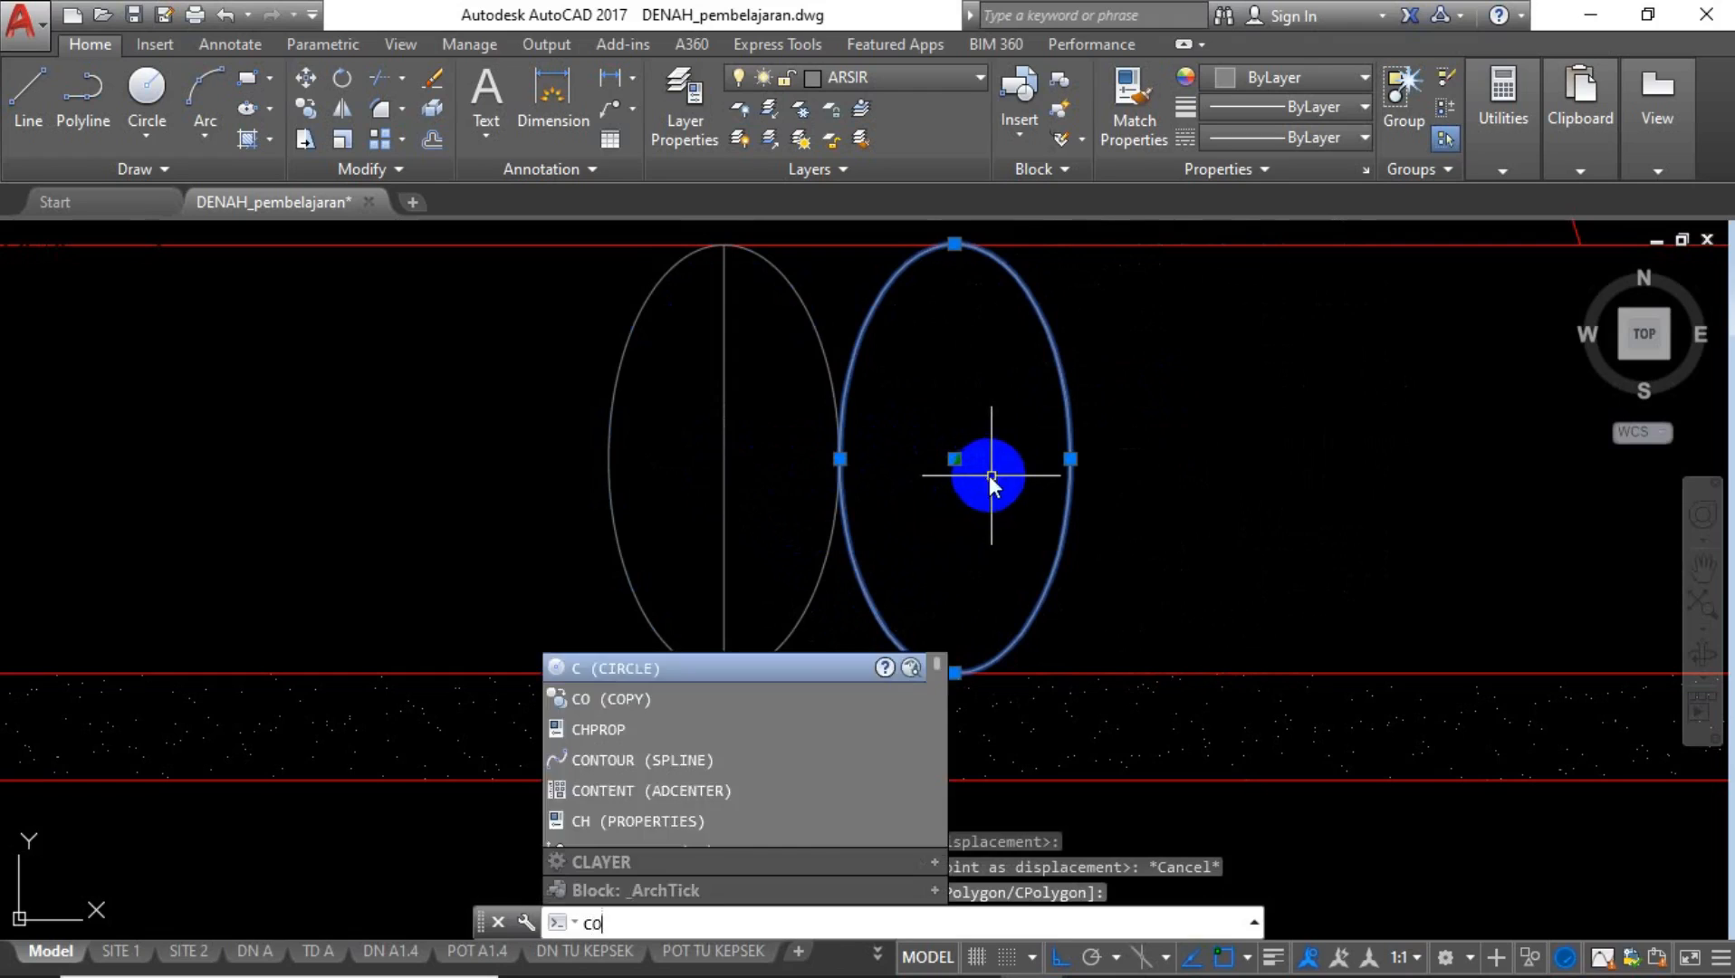
pyautogui.press('Return')
pyautogui.click(840, 457)
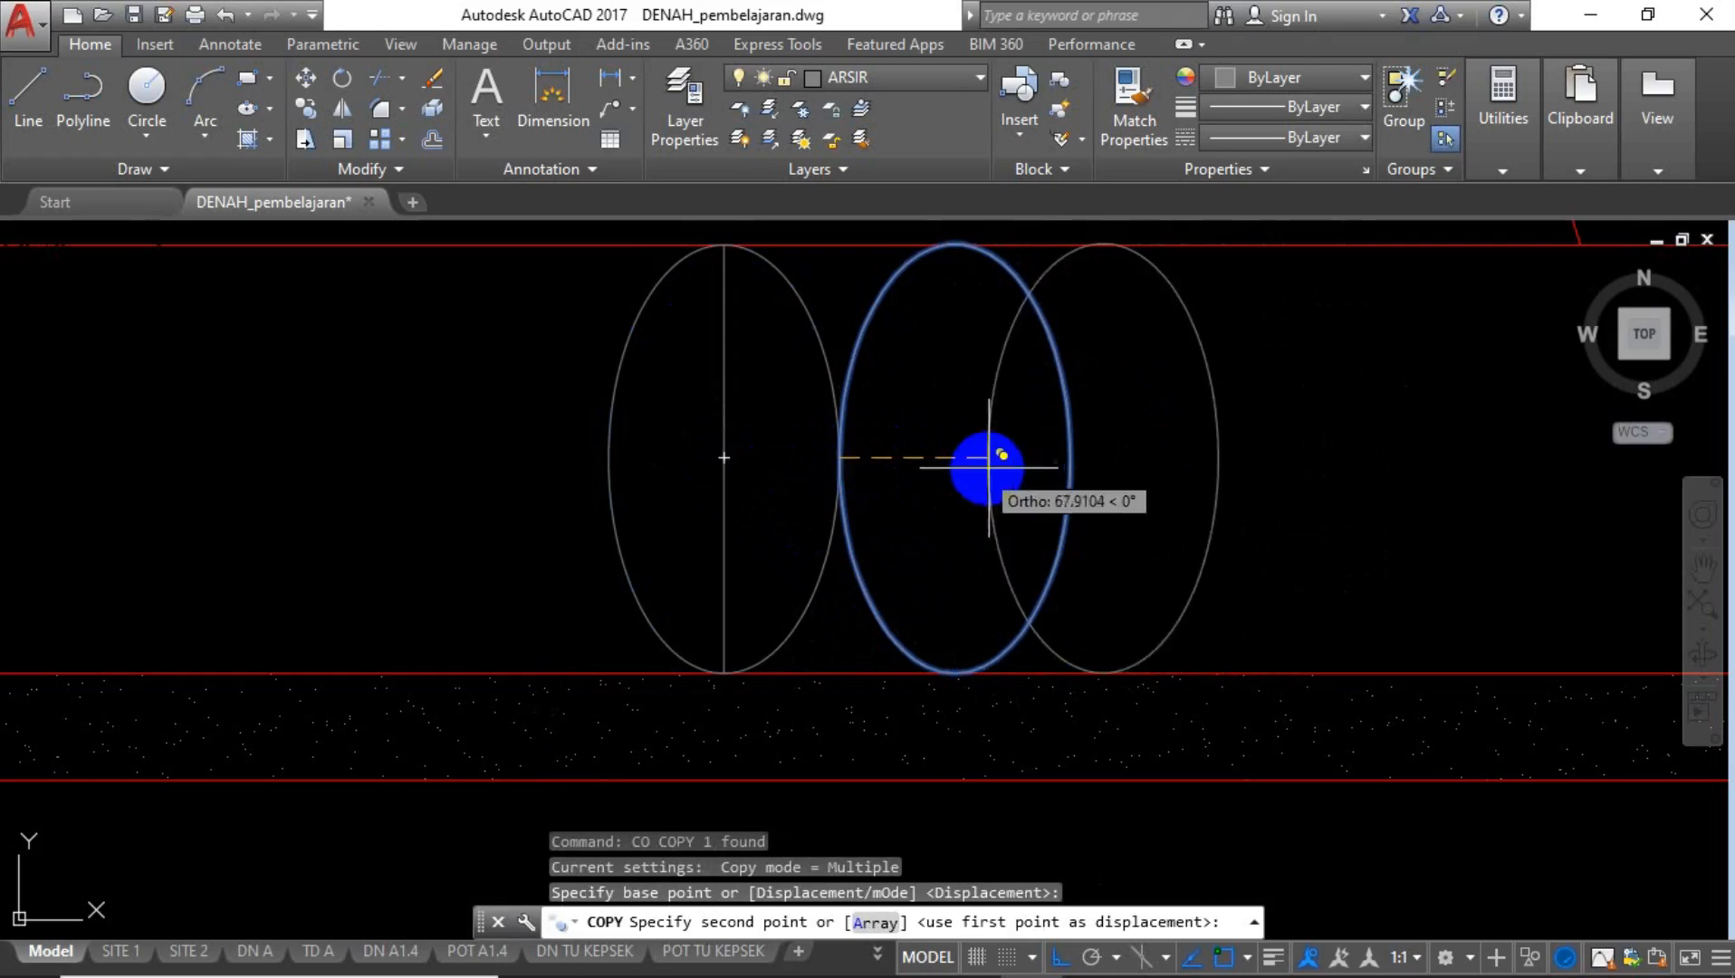
pyautogui.click(1071, 457)
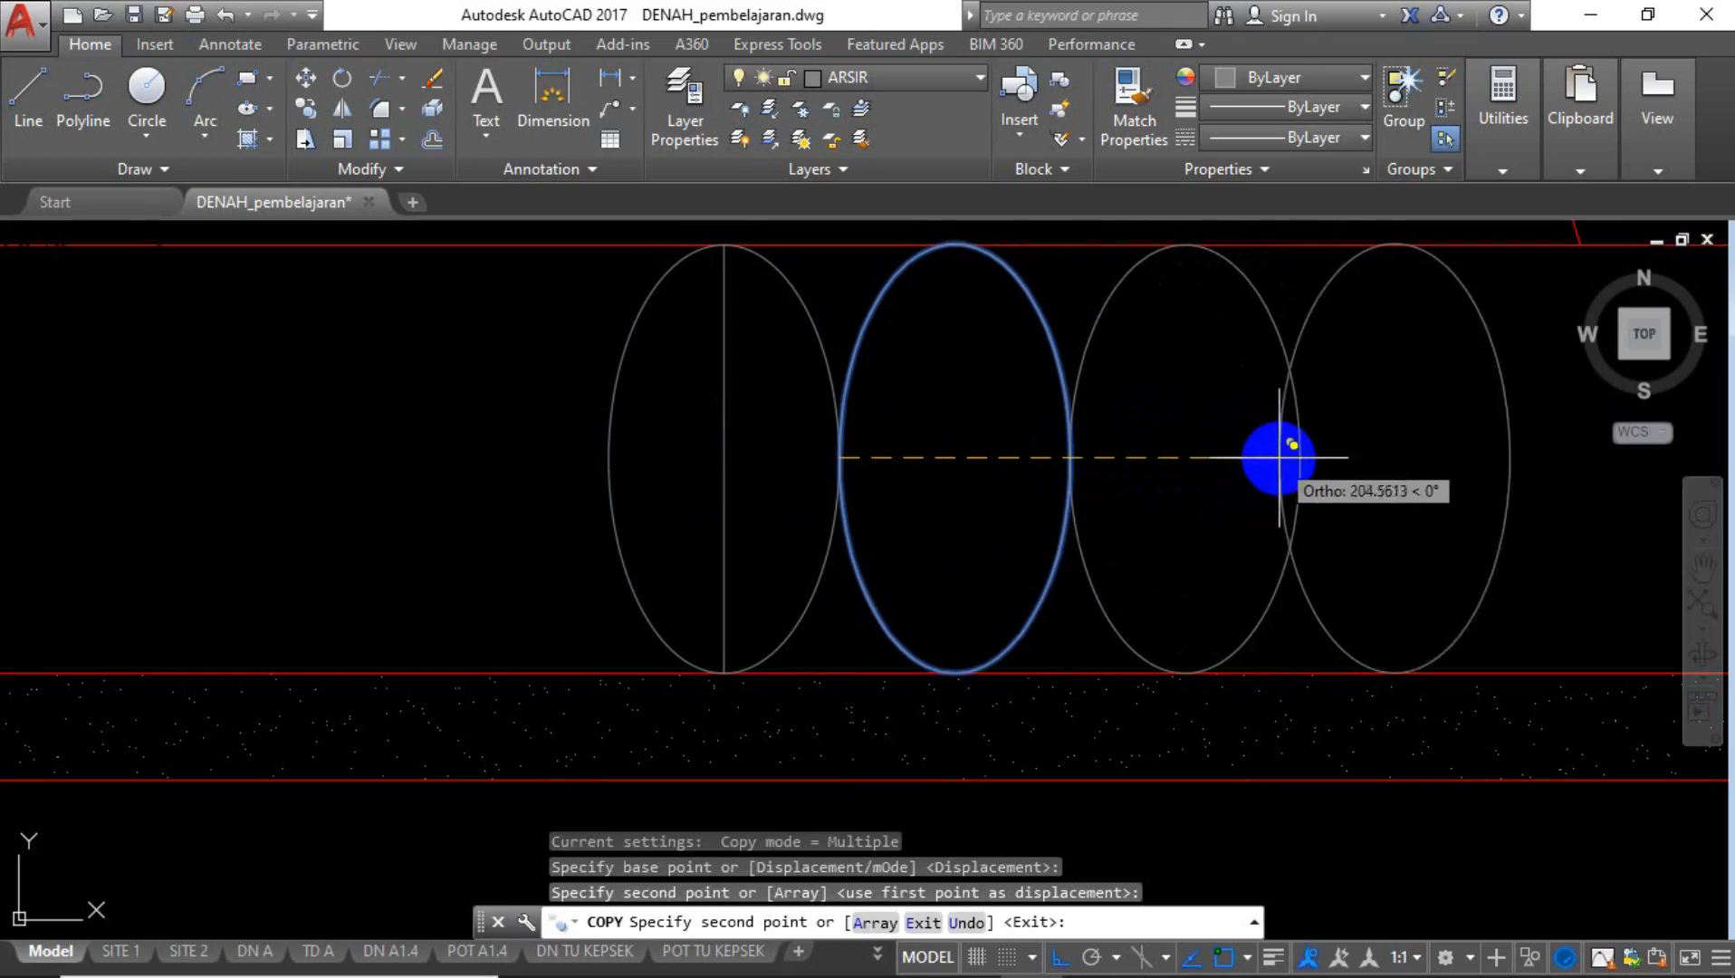
pyautogui.click(1294, 457)
pyautogui.scroll(-4, 812, 476)
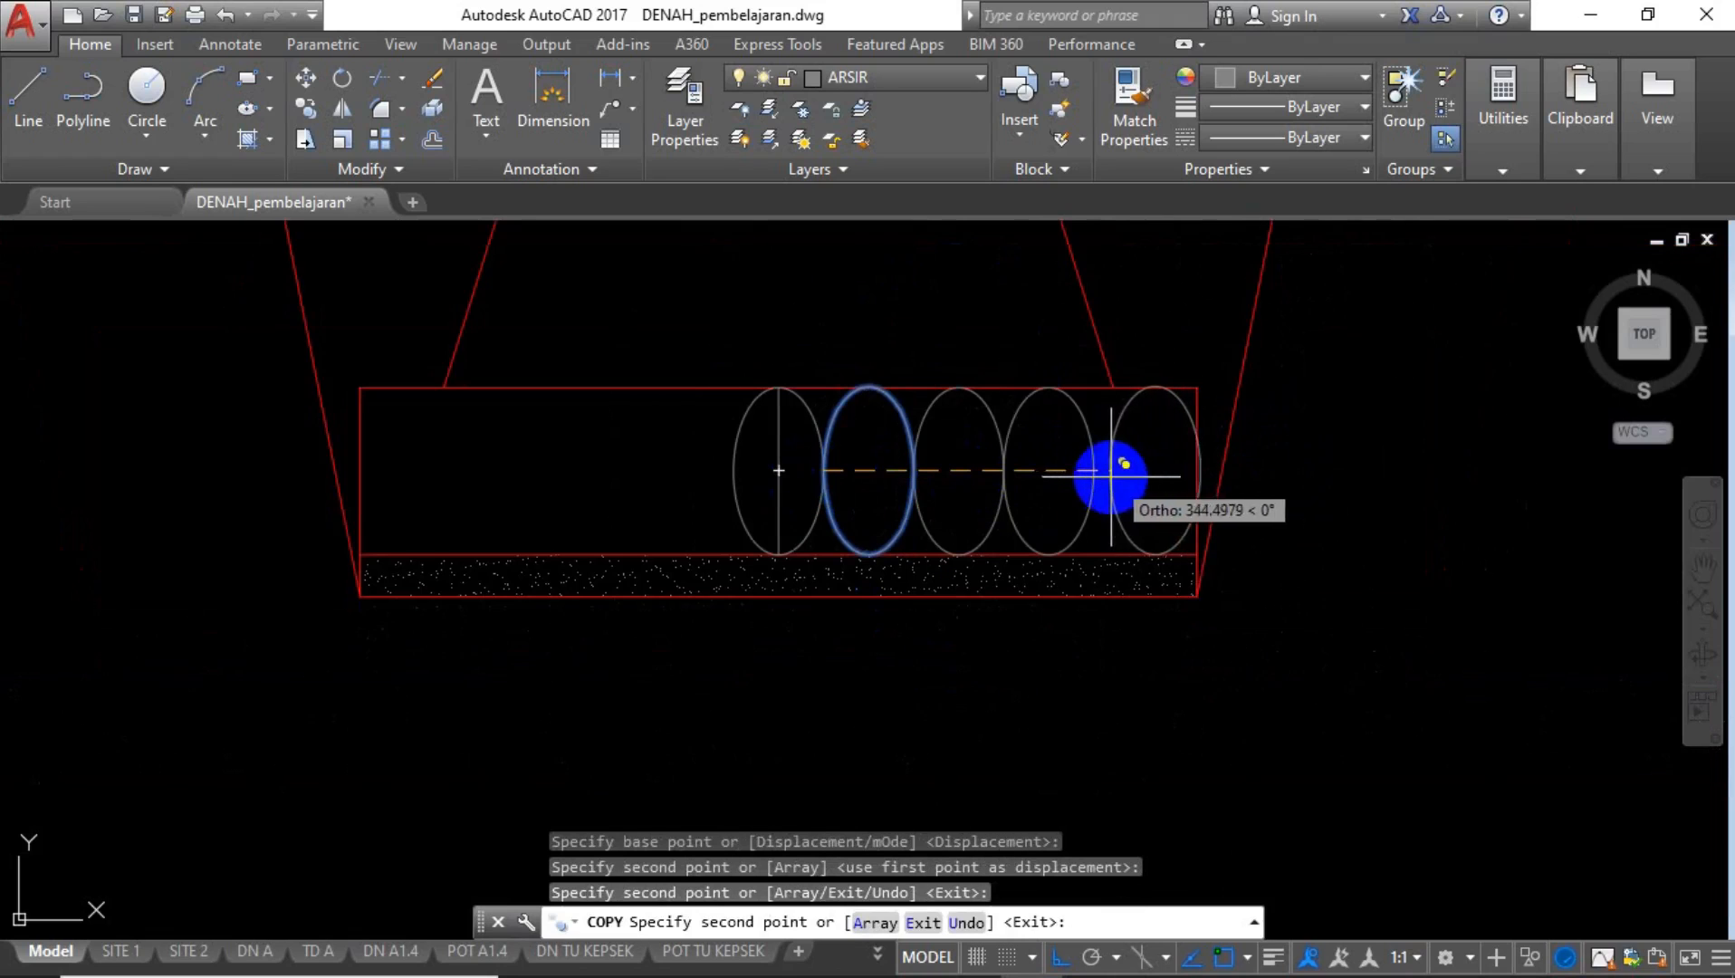
pyautogui.click(1093, 470)
pyautogui.press('Escape')
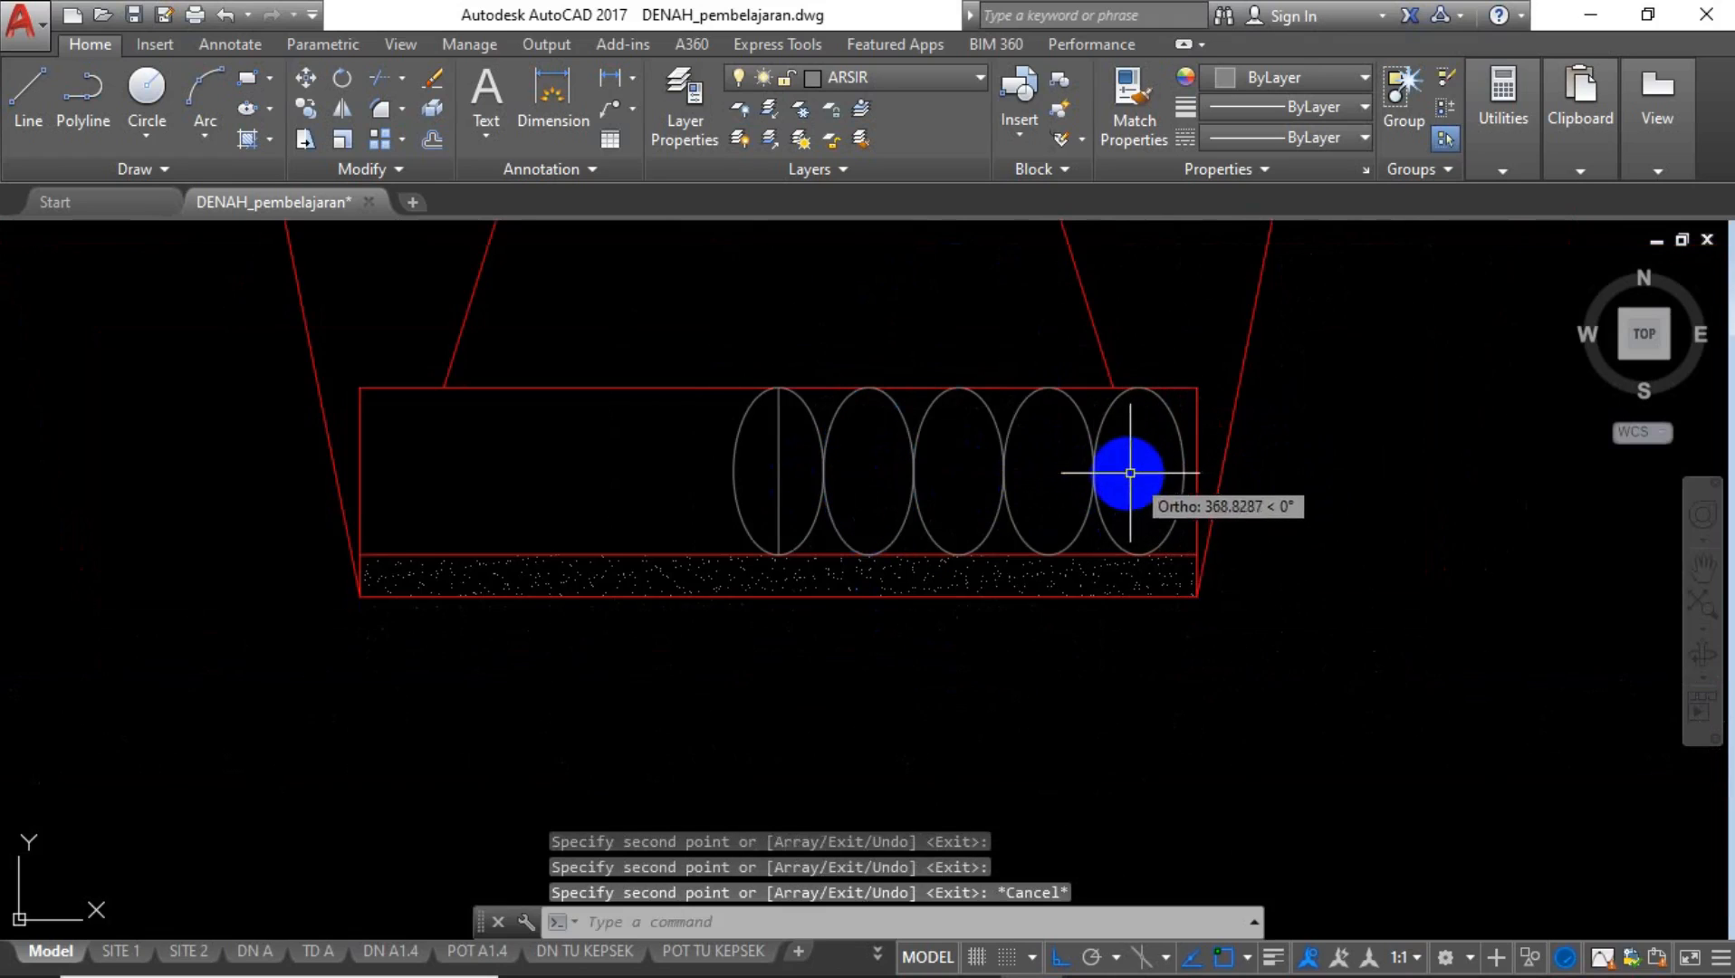
# Mirror the four right-hand ellipses about the vertical centre line of the first ellipse, keeping the originals.
pyautogui.click(1125, 472)
pyautogui.click(883, 481)
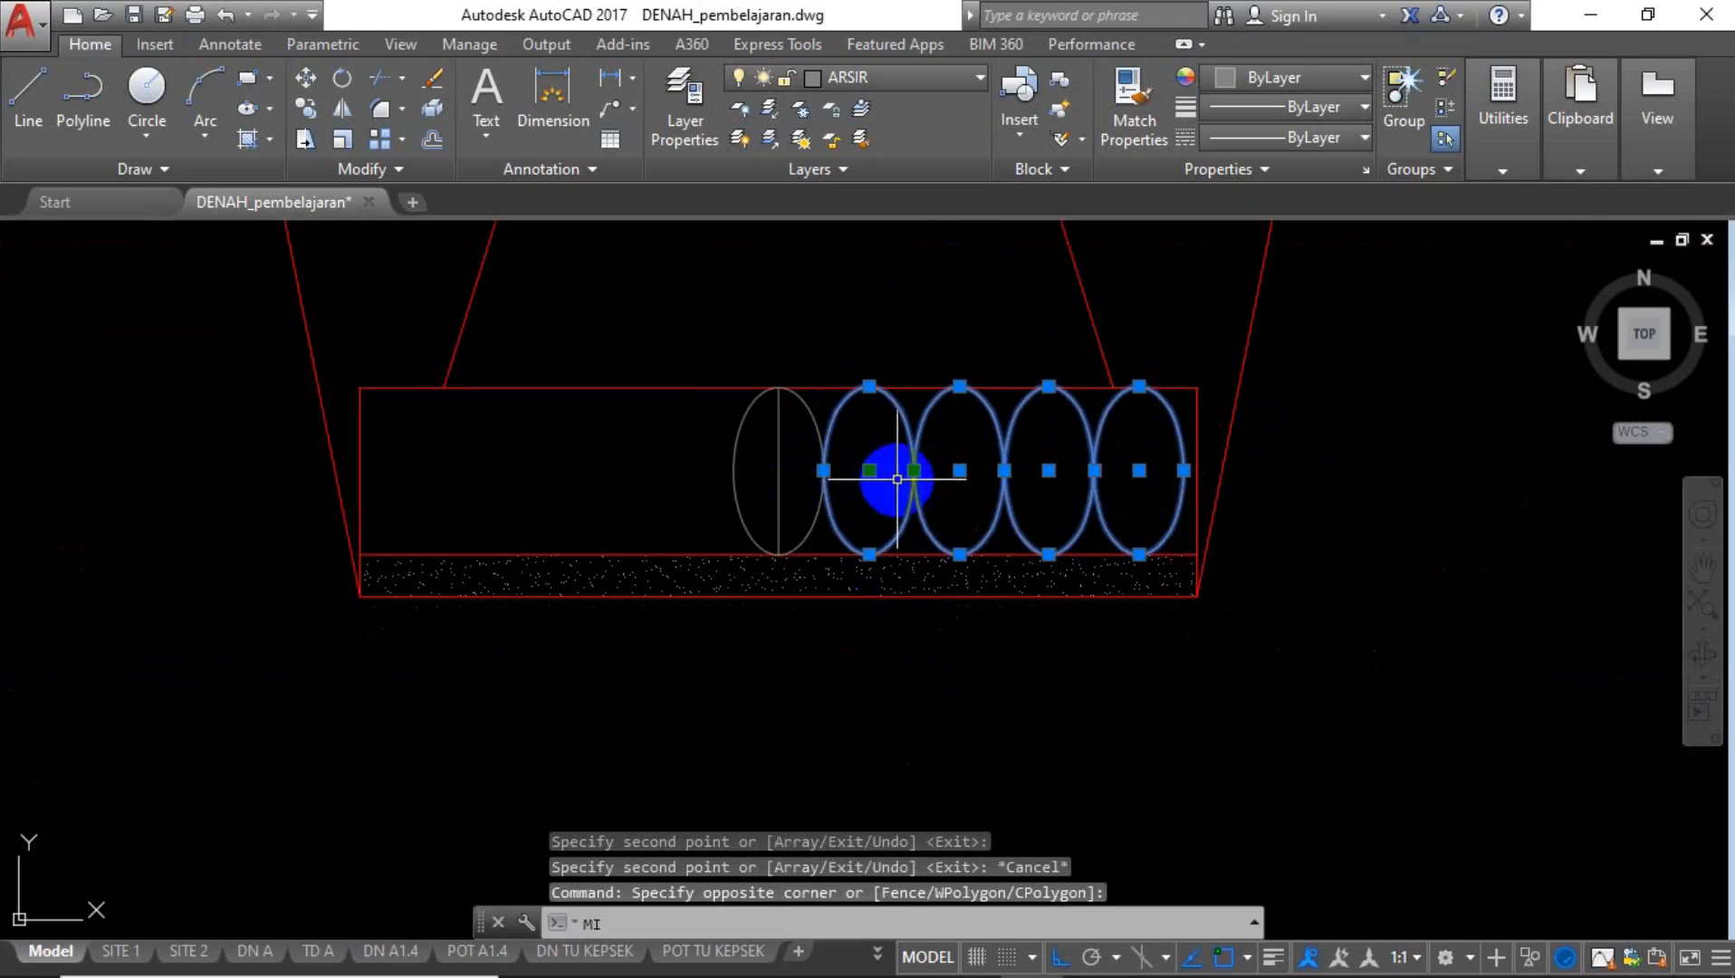
pyautogui.write('mi')
pyautogui.press('Return')
pyautogui.click(777, 388)
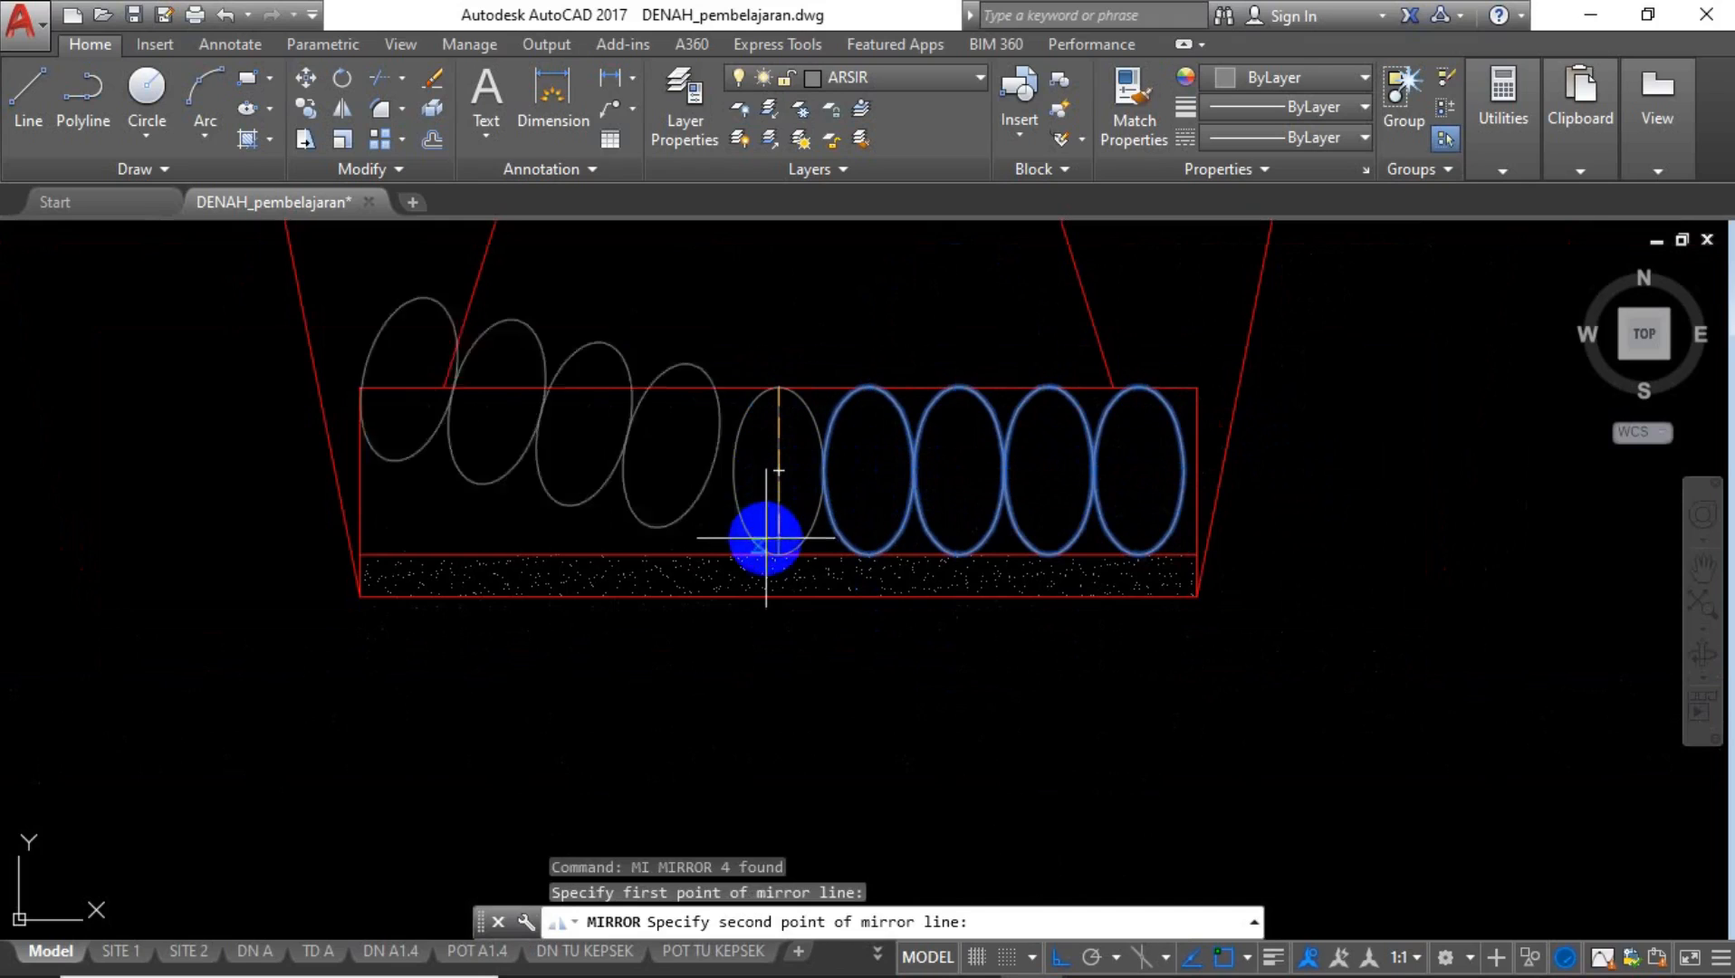
pyautogui.click(777, 555)
pyautogui.press('Return')
# Erase the vertical construction line inside the middle ellipse.
pyautogui.scroll(-3, 825, 647)
pyautogui.scroll(3, 808, 595)
pyautogui.scroll(2, 809, 595)
pyautogui.press('Escape')
pyautogui.click(783, 541)
pyautogui.click(786, 543)
pyautogui.press('Delete')
# Hatch the trapezoidal foundation body above the ellipses with the GRAVEL pattern.
pyautogui.scroll(-4, 786, 552)
pyautogui.moveTo(774, 515)
pyautogui.mouseDown(button='middle')
pyautogui.moveTo(817, 701)
pyautogui.moveTo(903, 590)
pyautogui.moveTo(882, 696)
pyautogui.mouseUp(button='middle')
pyautogui.press('Escape')
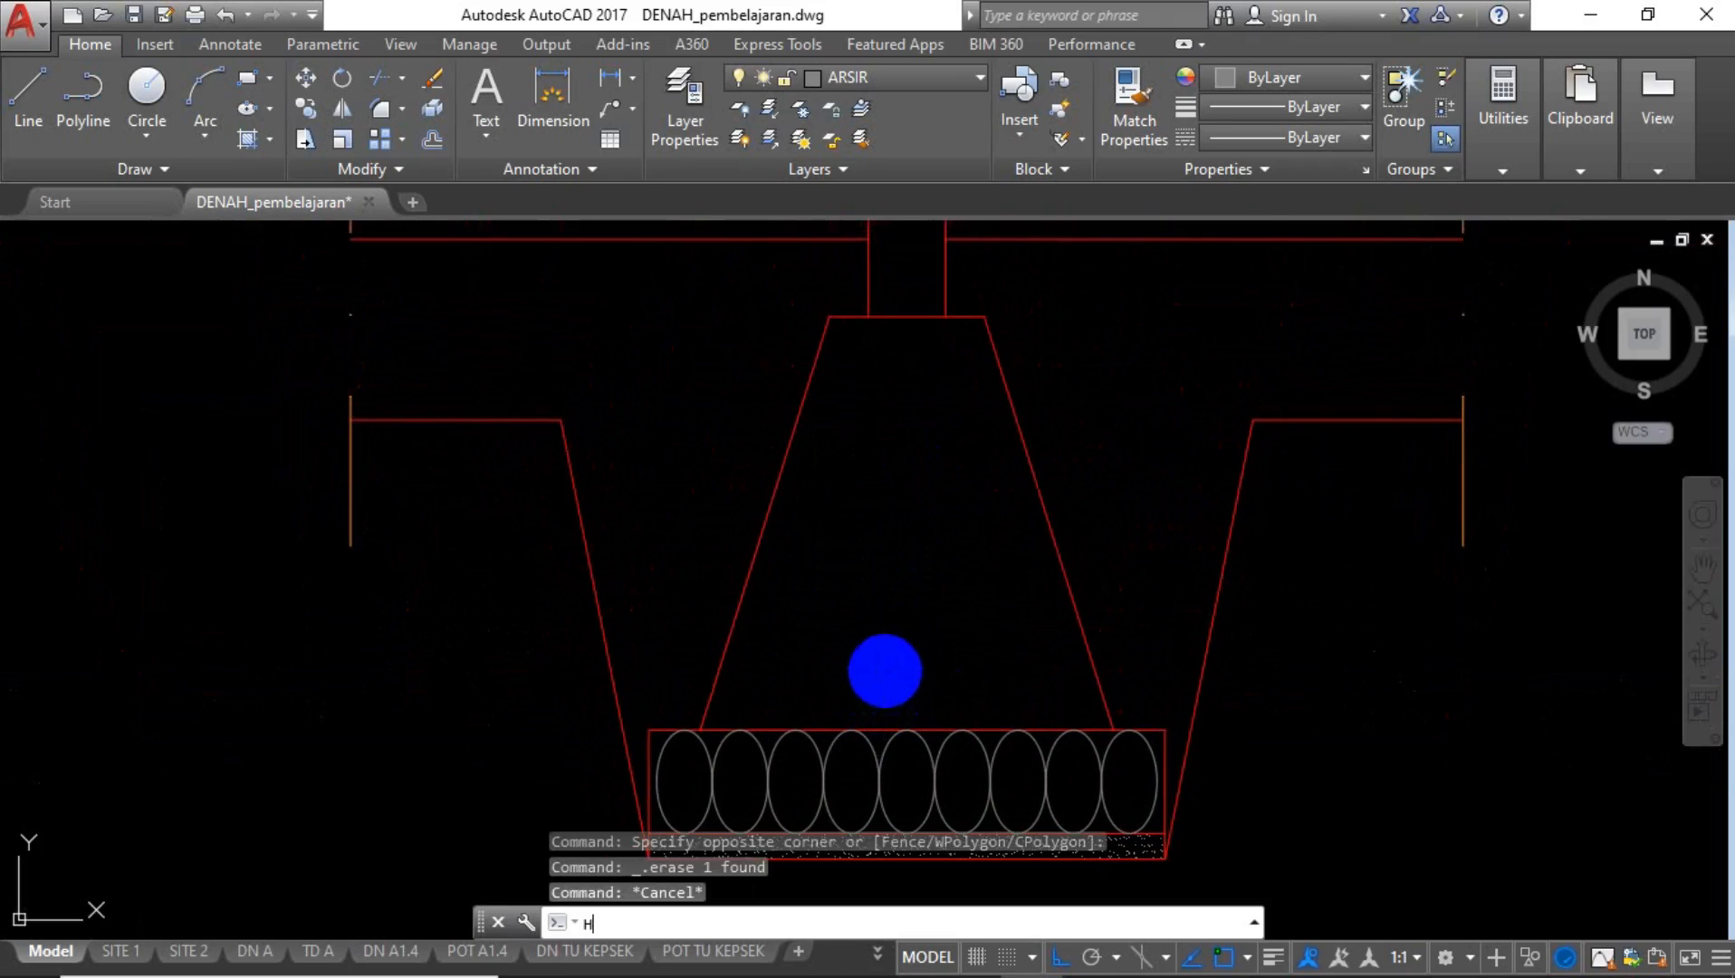
pyautogui.press('Return')
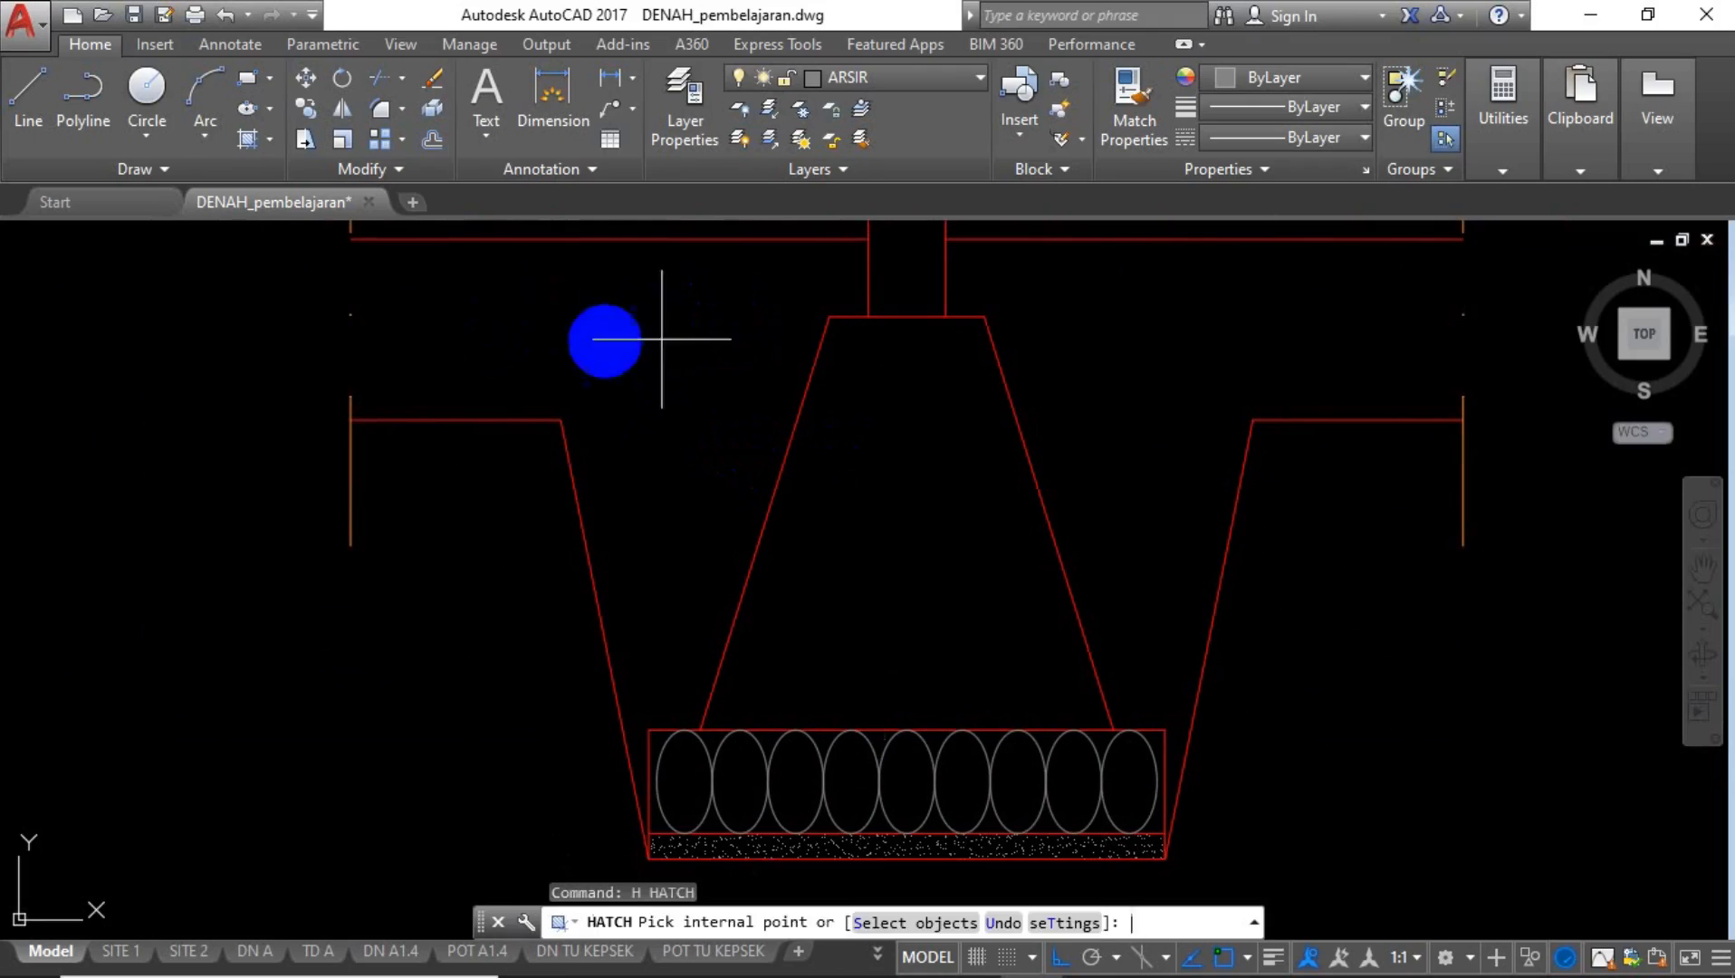
pyautogui.click(580, 146)
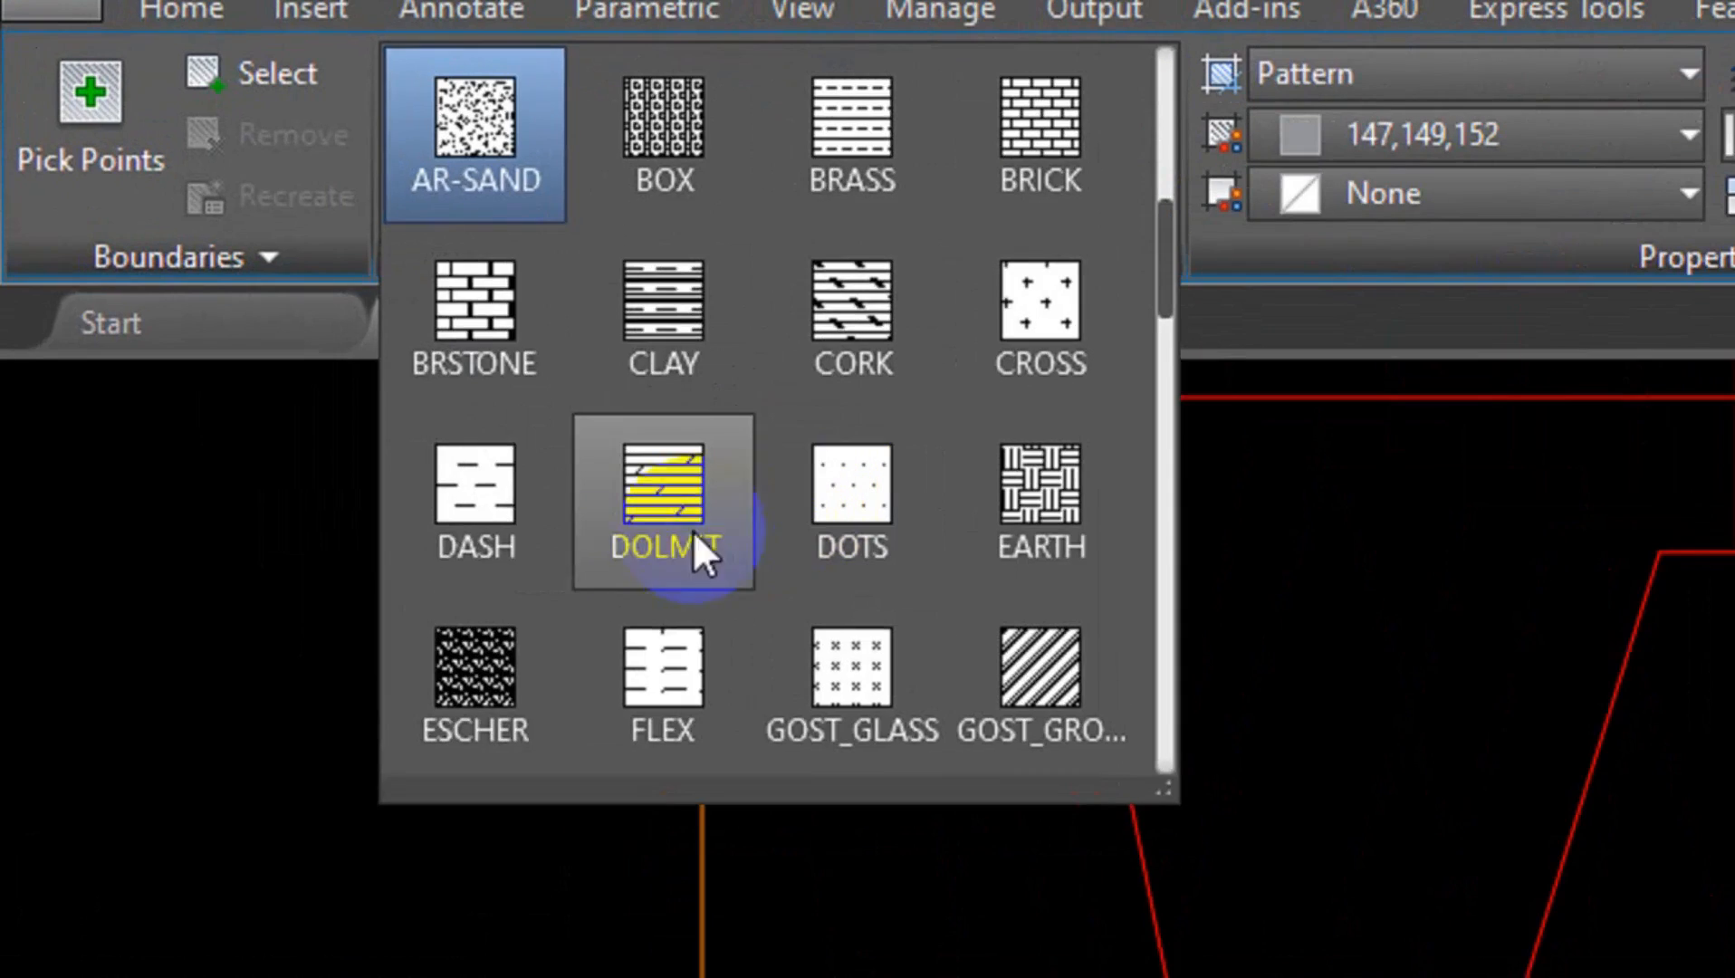
pyautogui.scroll(-5, 702, 540)
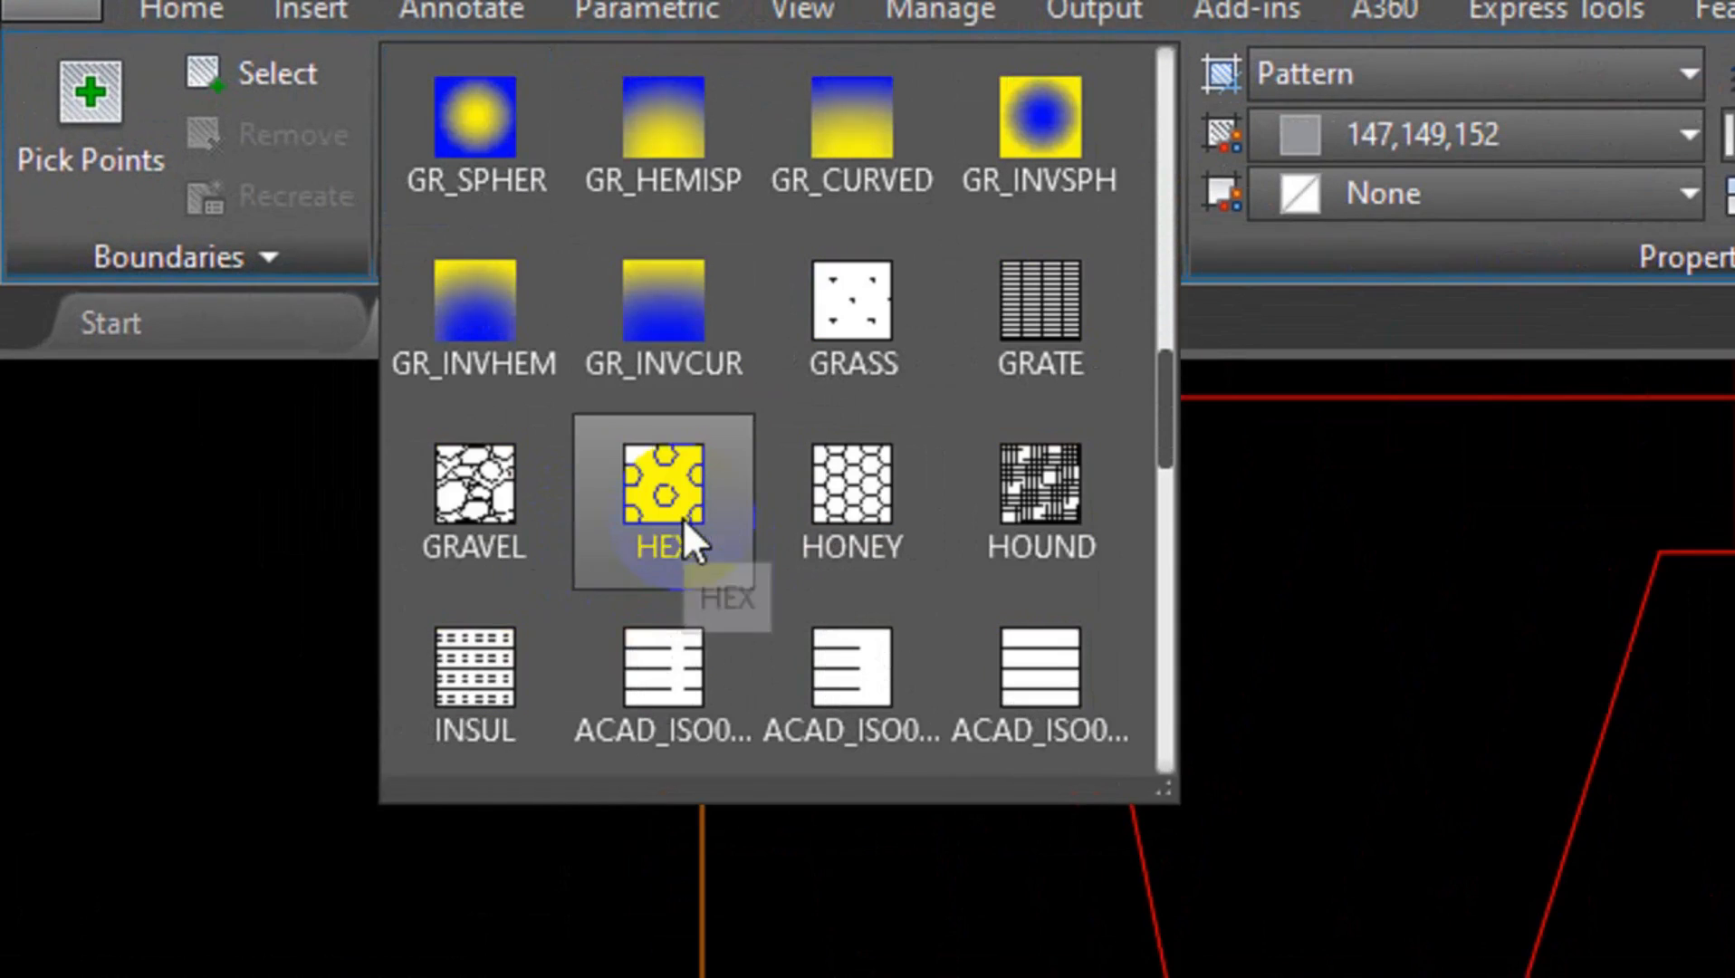
pyautogui.click(518, 513)
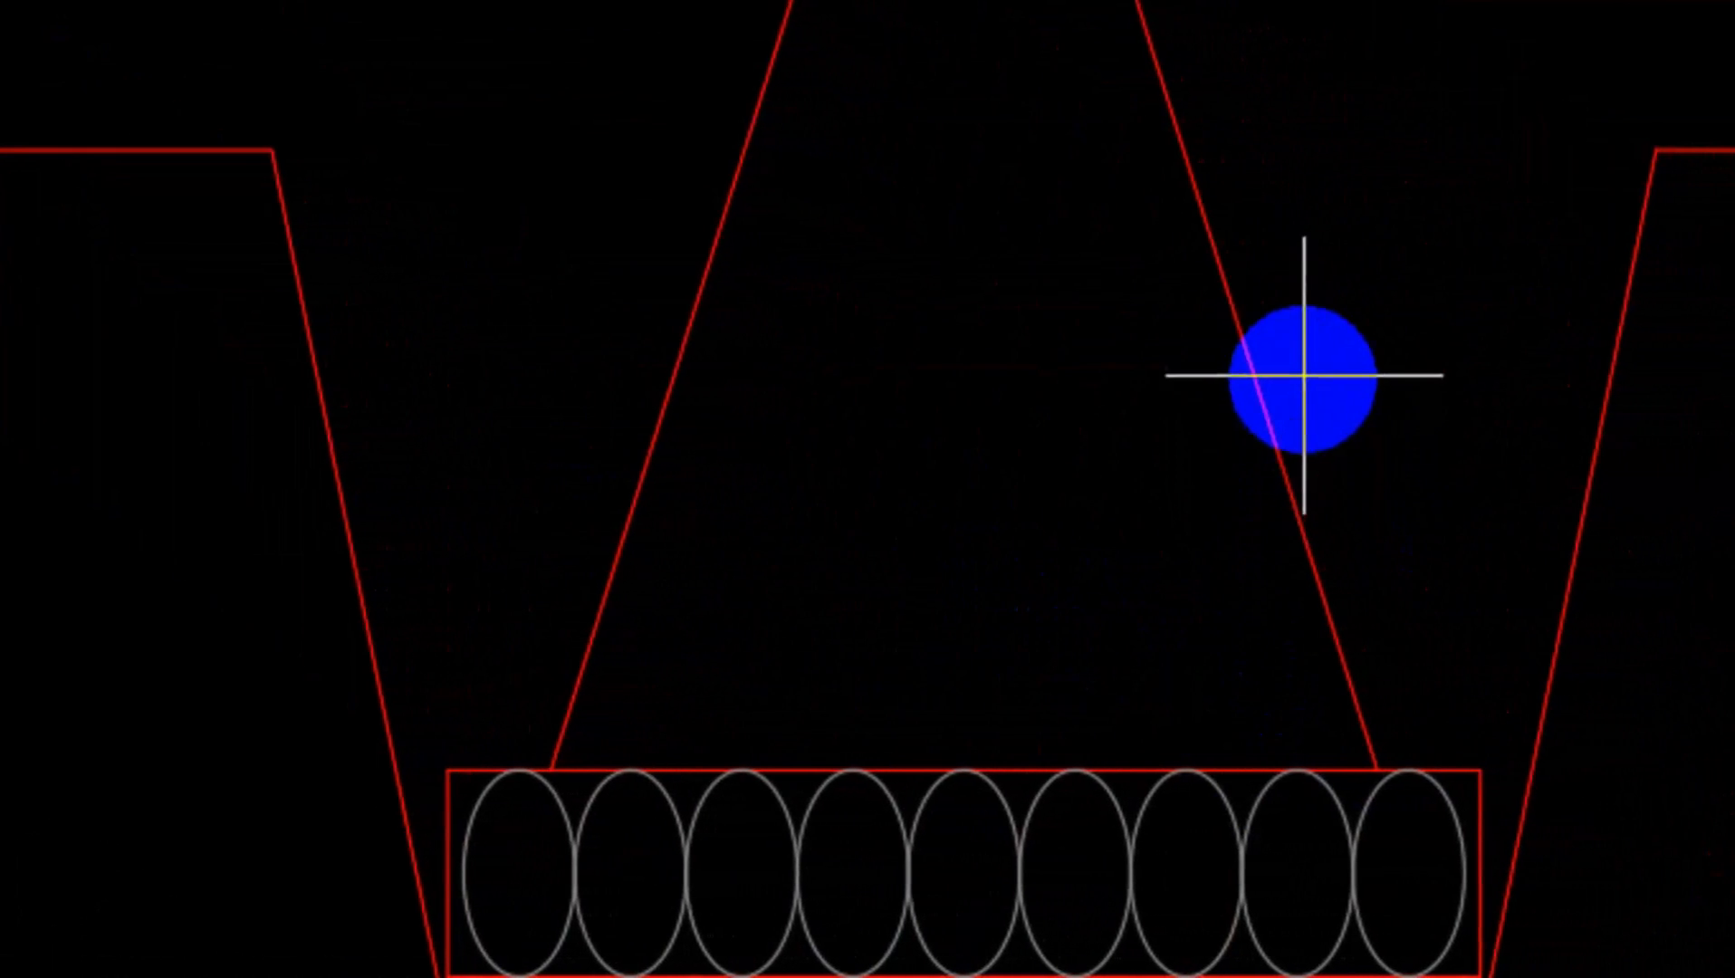
pyautogui.click(1003, 382)
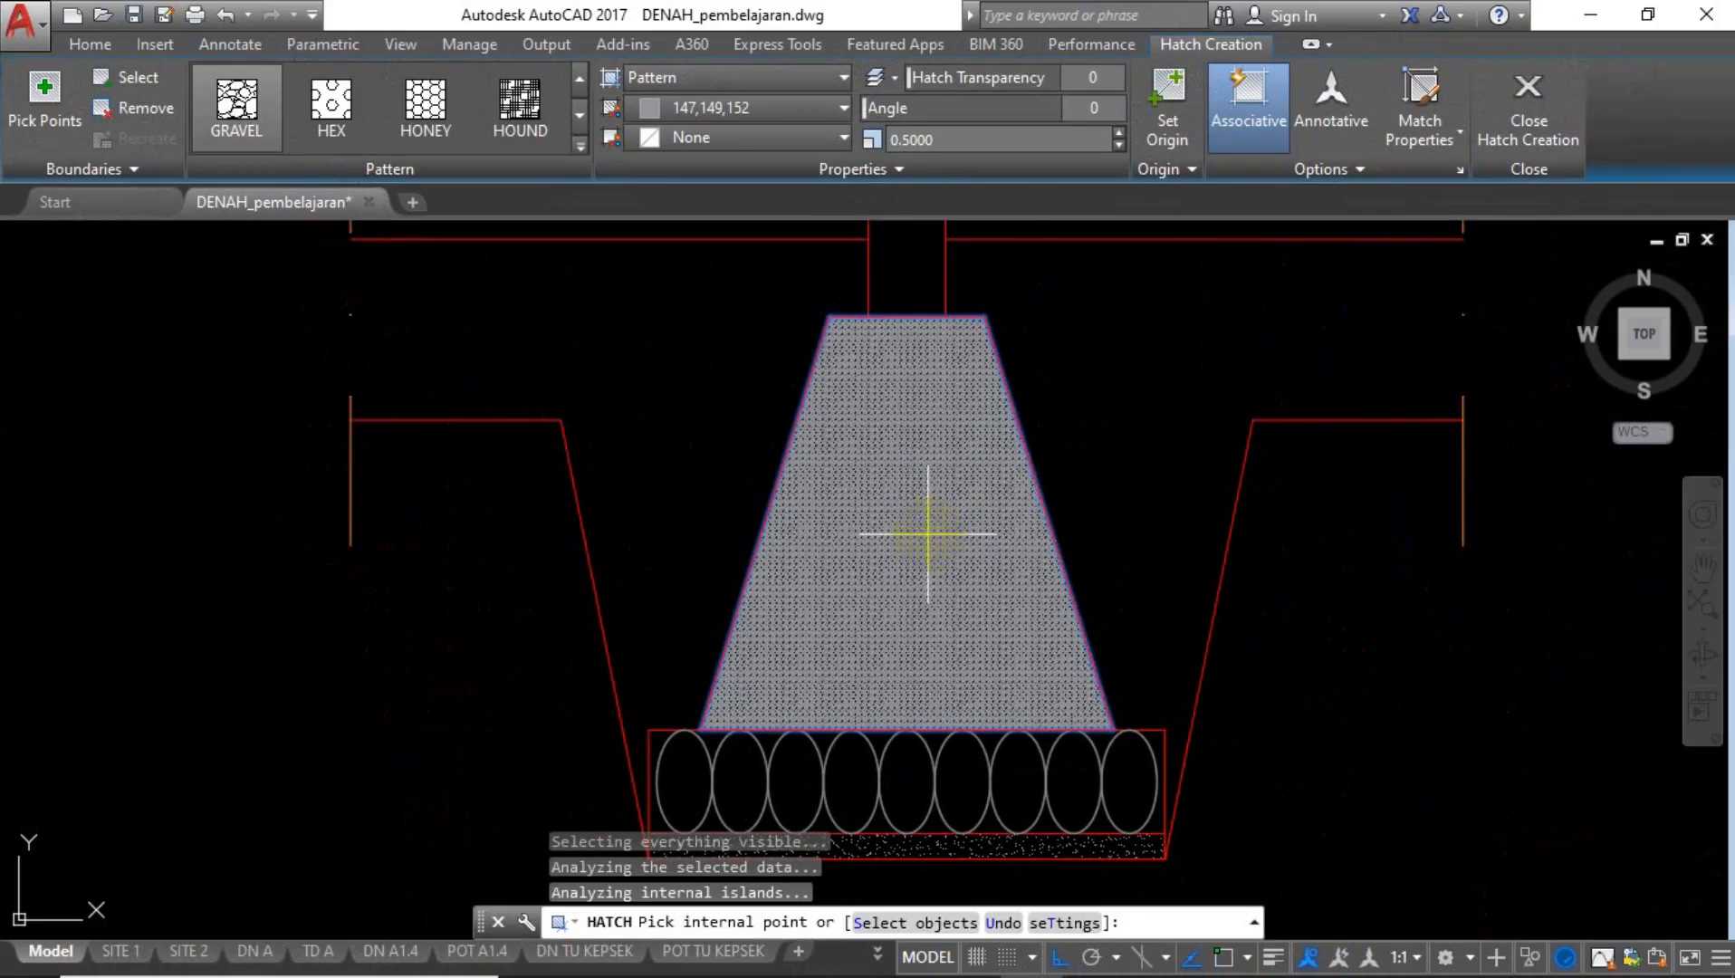
# Set the gravel hatch scale to 20 and finish the hatch.
pyautogui.click(960, 140)
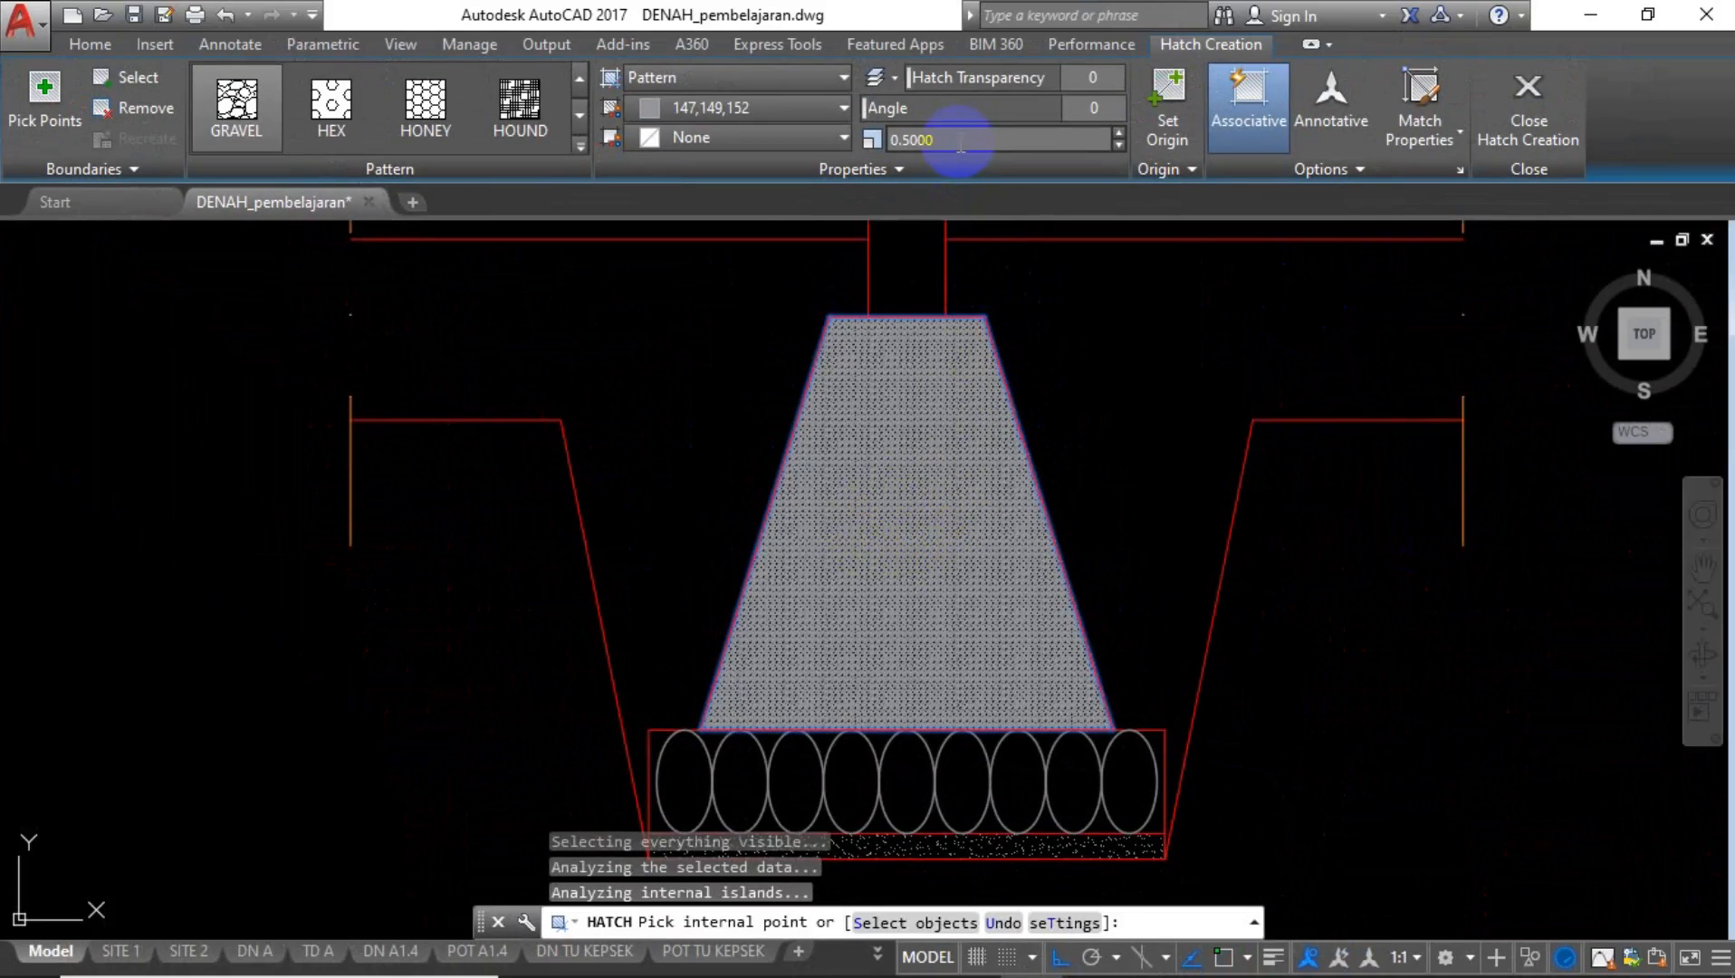
pyautogui.write('1')
pyautogui.press('Return')
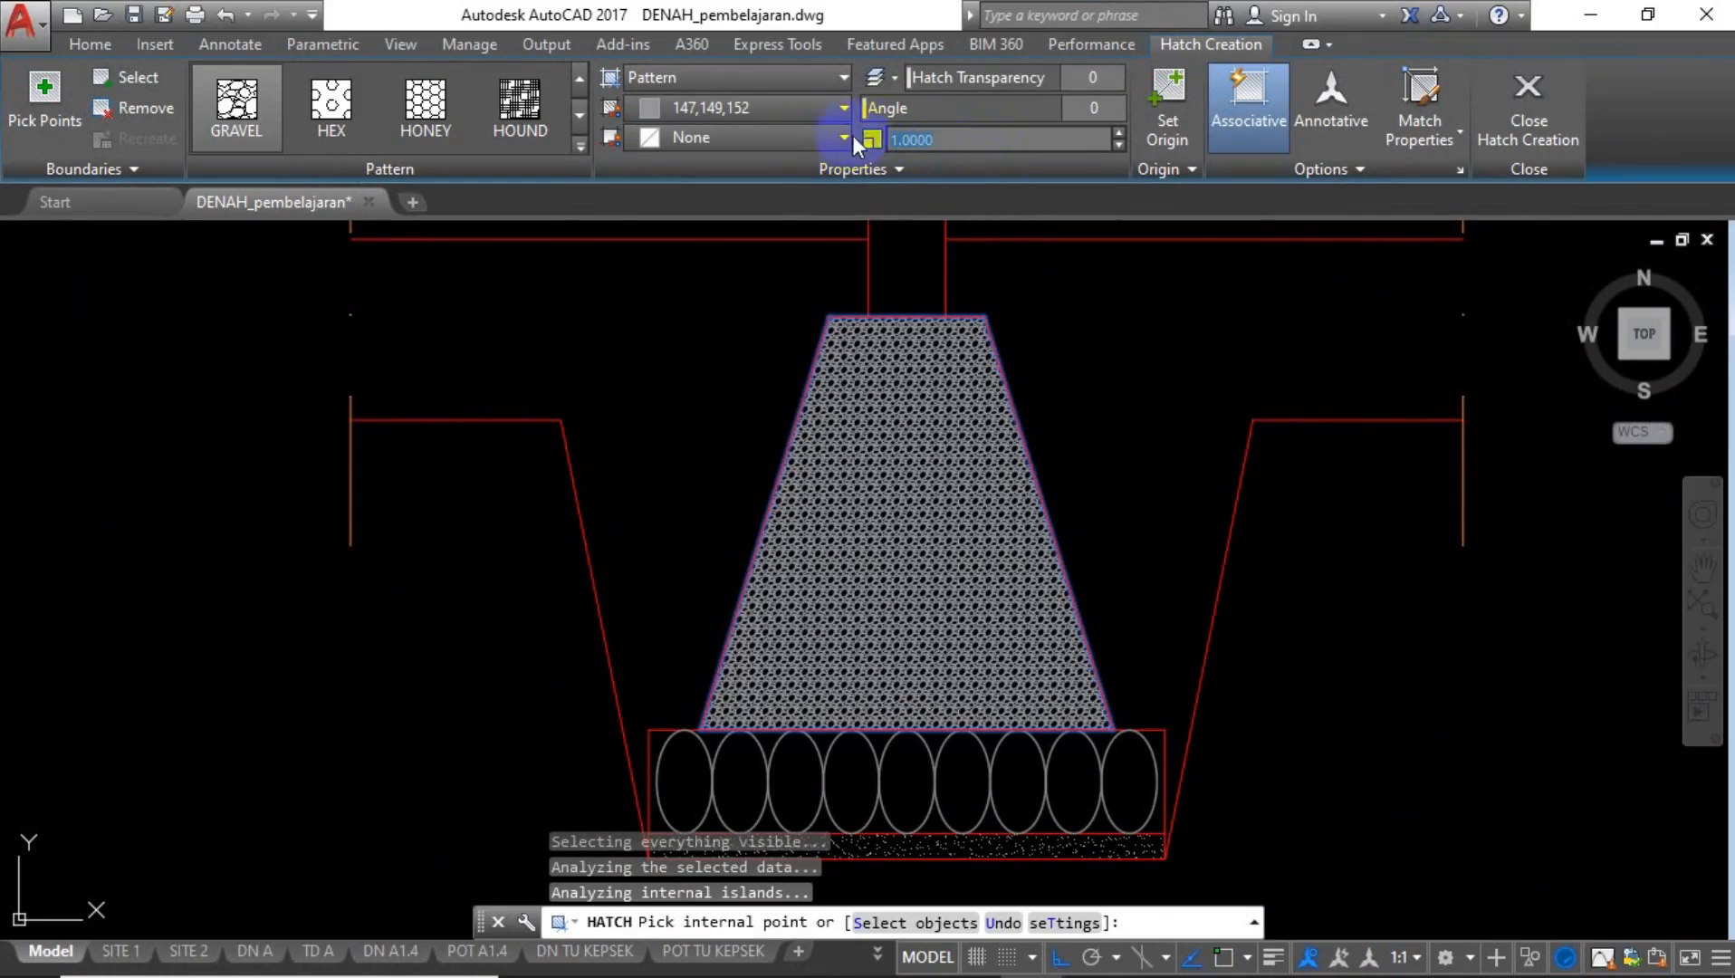
pyautogui.write('20')
pyautogui.press('Return')
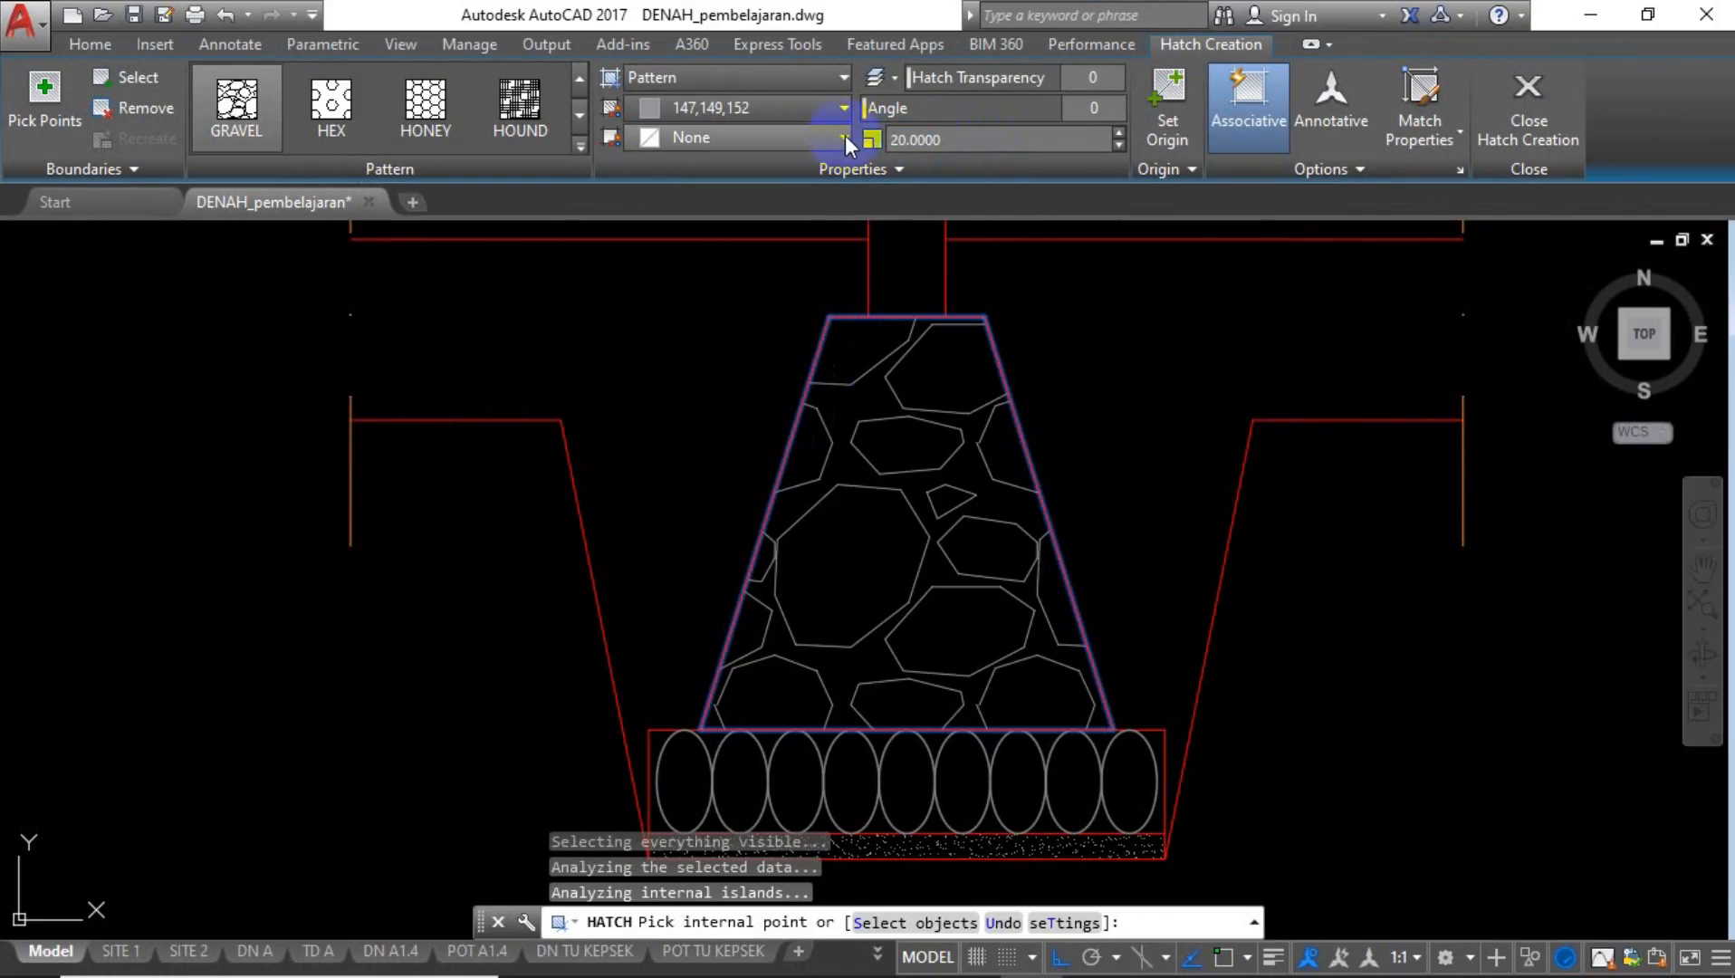
pyautogui.click(990, 443)
pyautogui.click(946, 618)
pyautogui.press('Return')
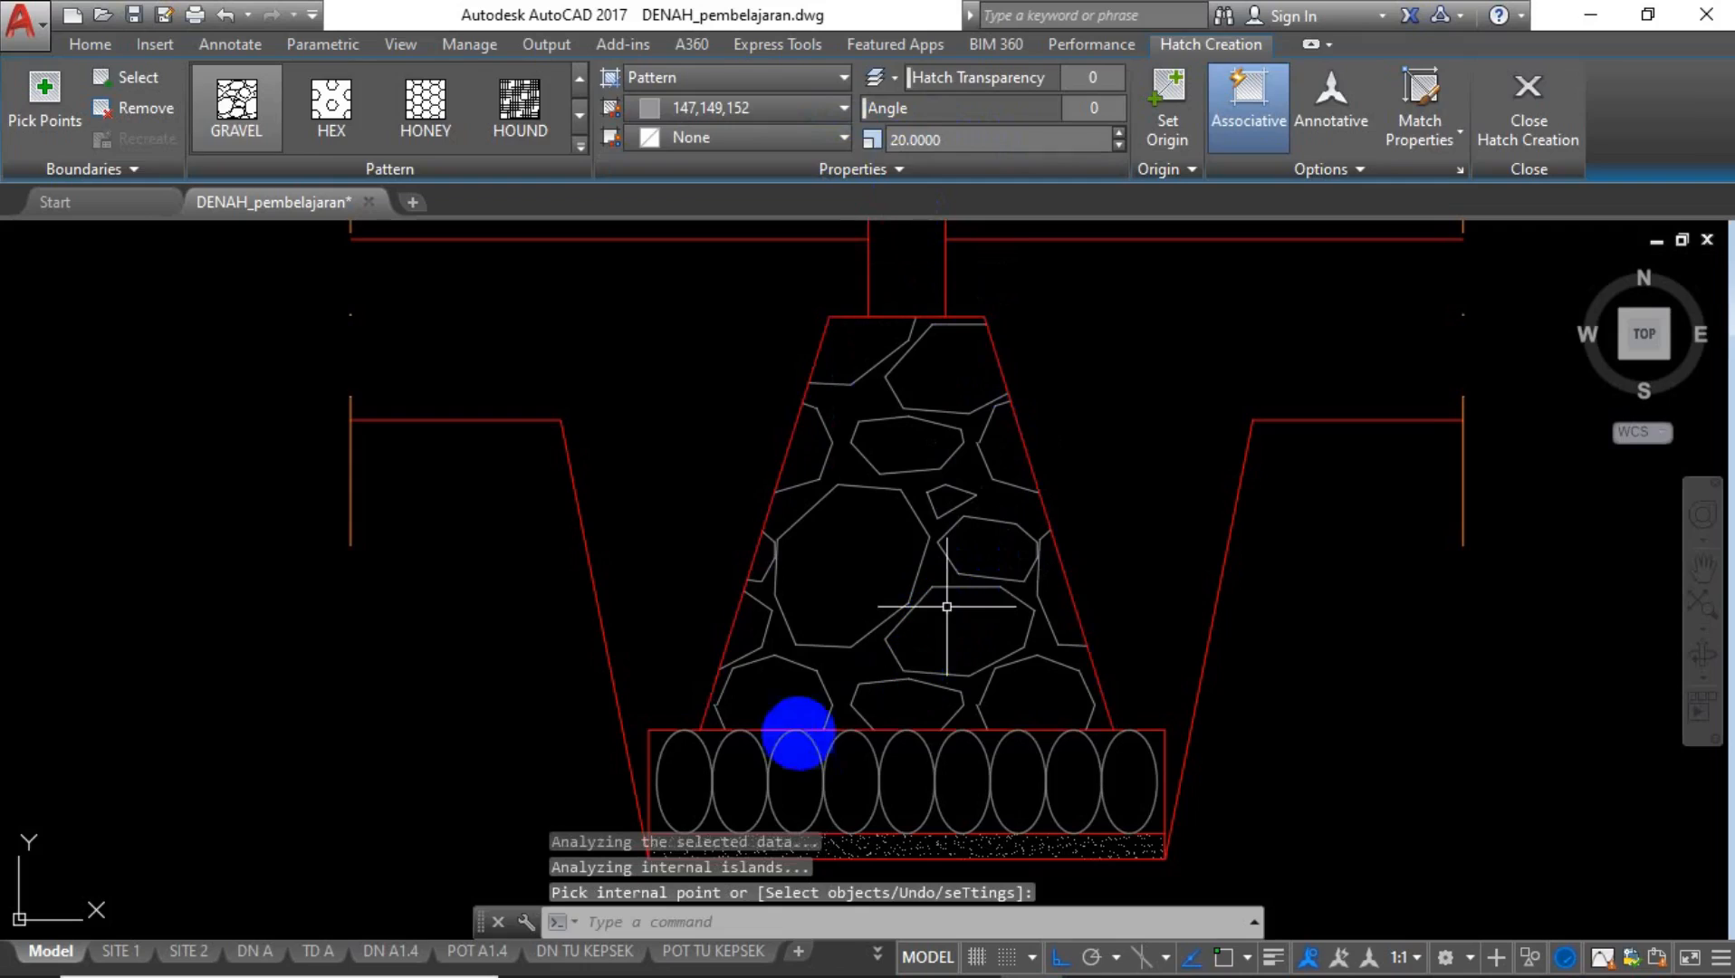
# Hatch the soil areas on both sides of the stone foundation with the ANSI32 pattern.
pyautogui.scroll(-3, 847, 667)
pyautogui.scroll(3, 864, 661)
pyautogui.moveTo(866, 660); pyautogui.dragTo(728, 658, button='middle')
pyautogui.moveTo(785, 576); pyautogui.dragTo(936, 657, button='middle')
pyautogui.scroll(-2, 777, 554)
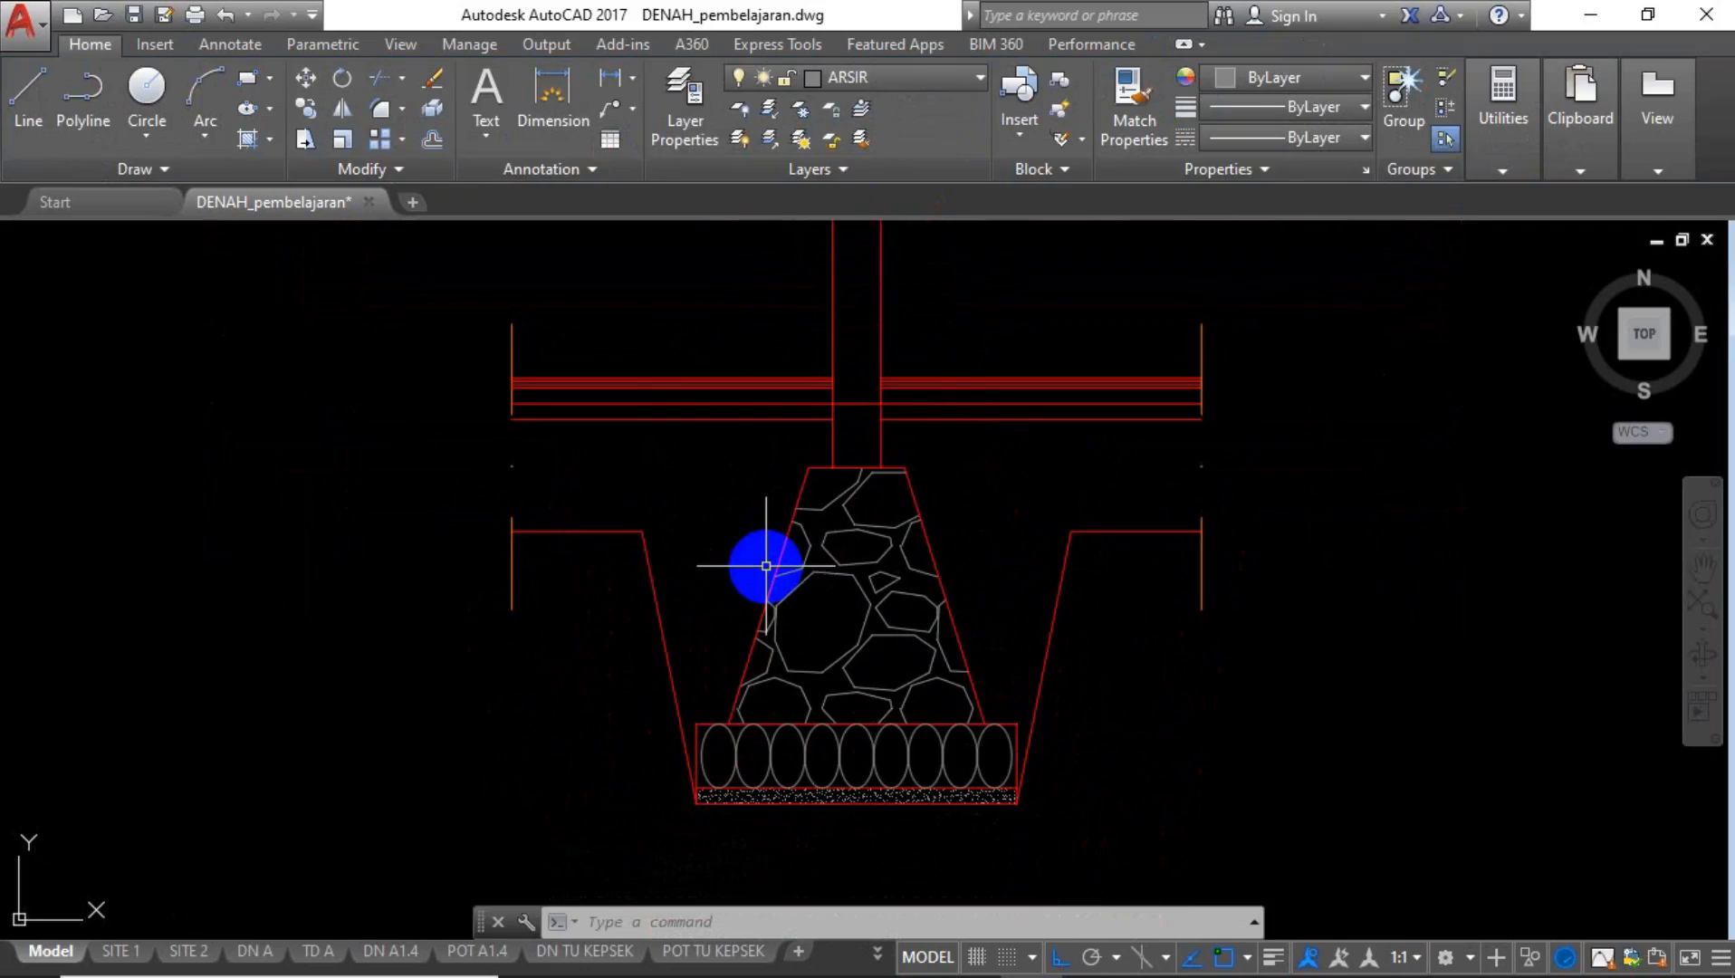
pyautogui.write('HATCH')
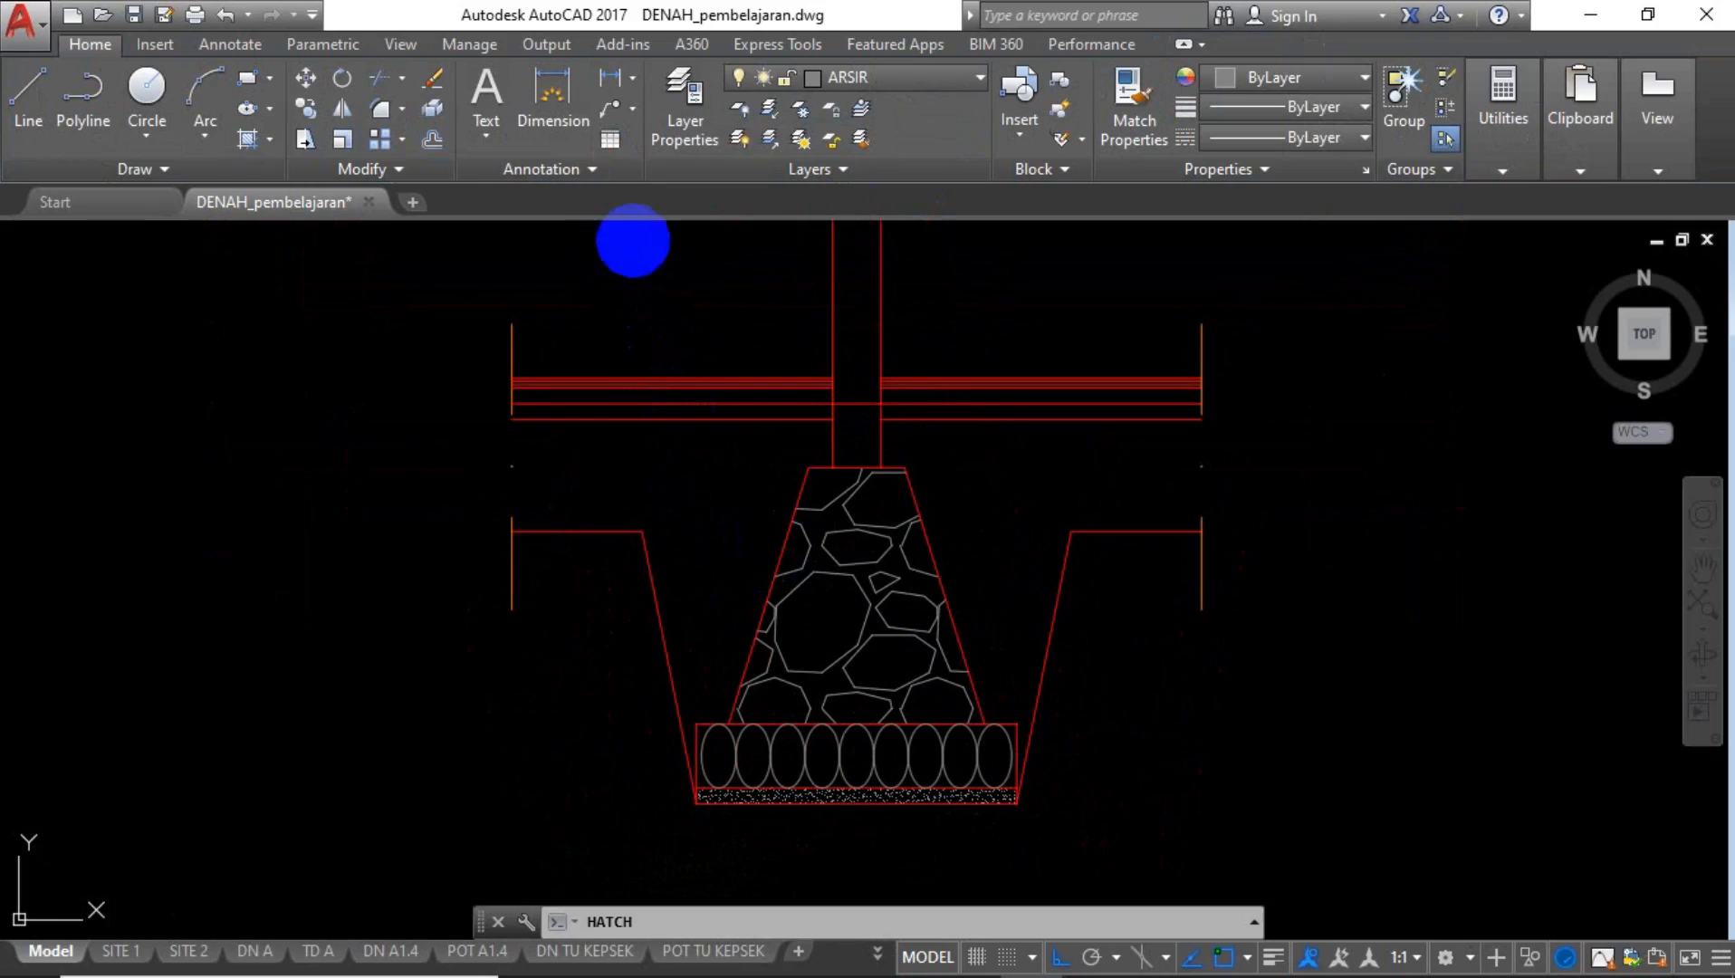
pyautogui.press('Return')
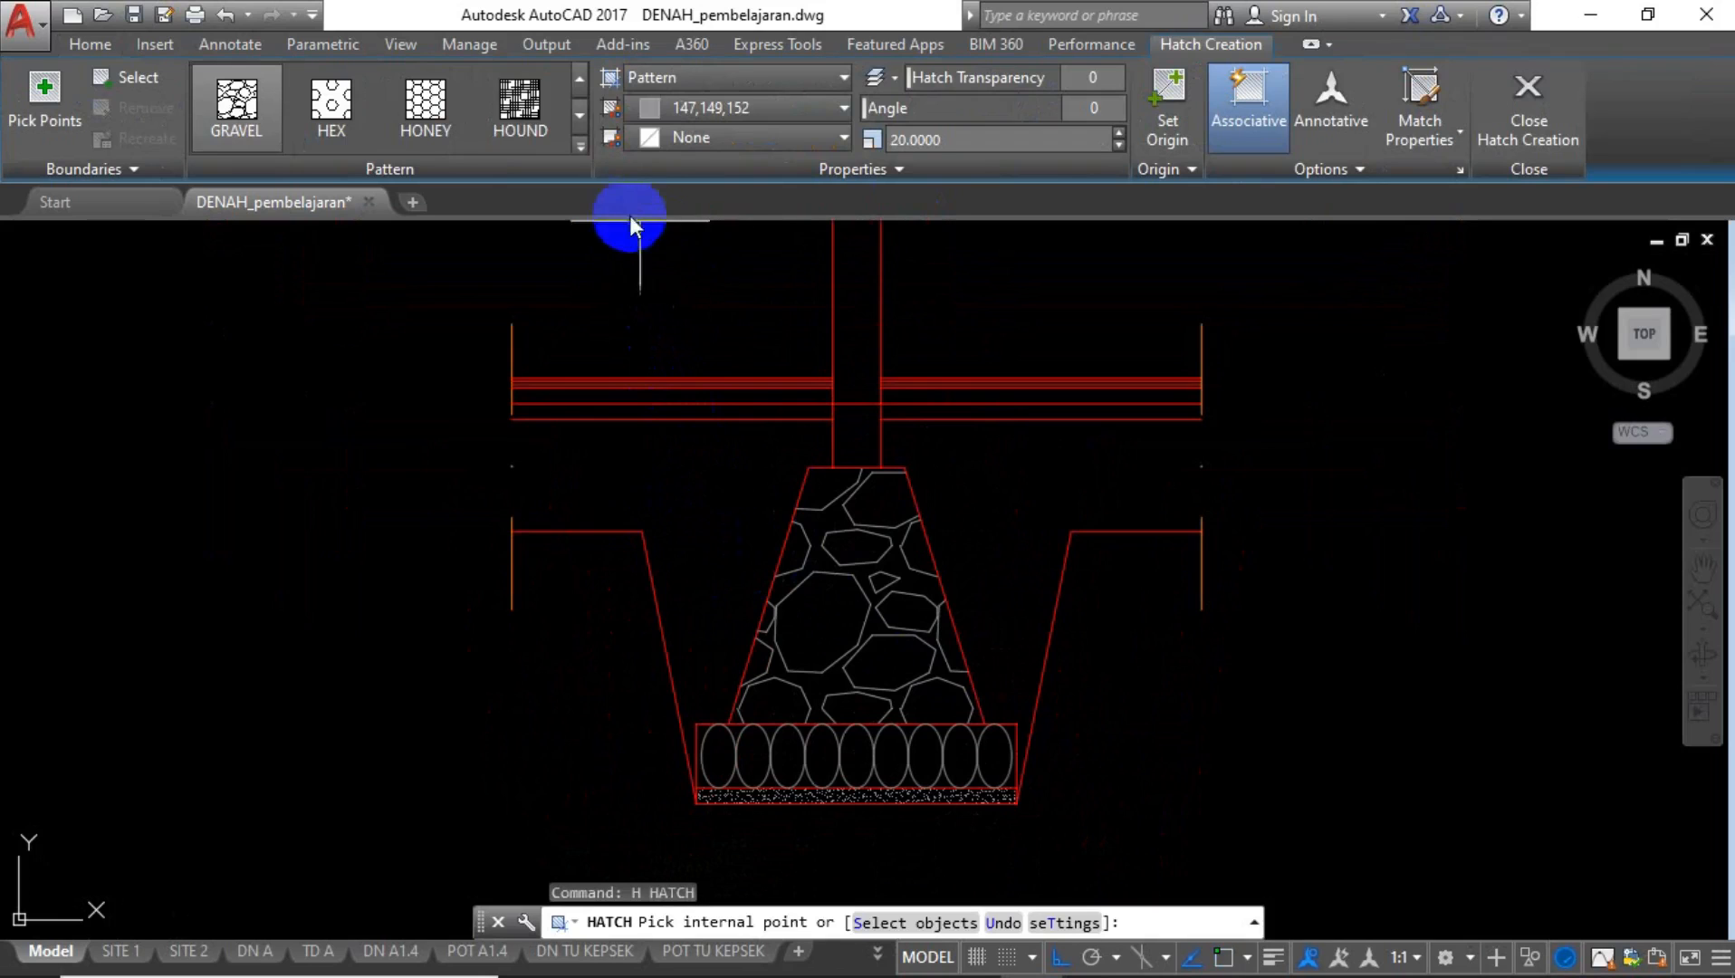
pyautogui.click(581, 148)
pyautogui.scroll(8, 543, 262)
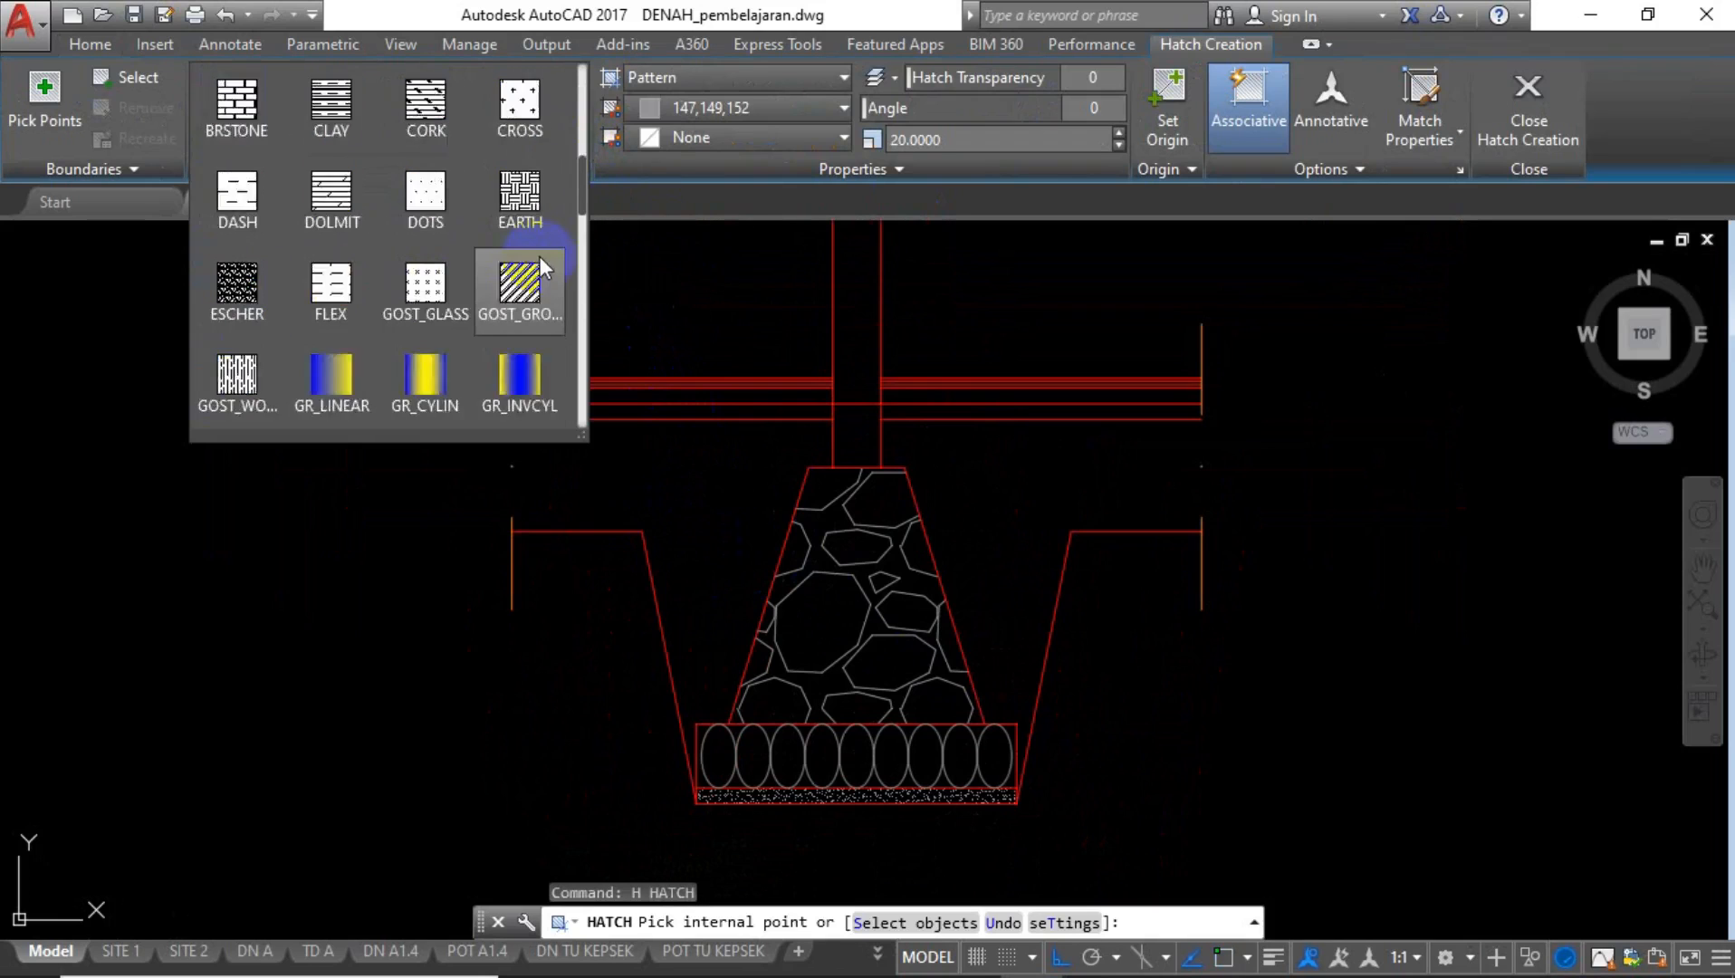
pyautogui.click(519, 100)
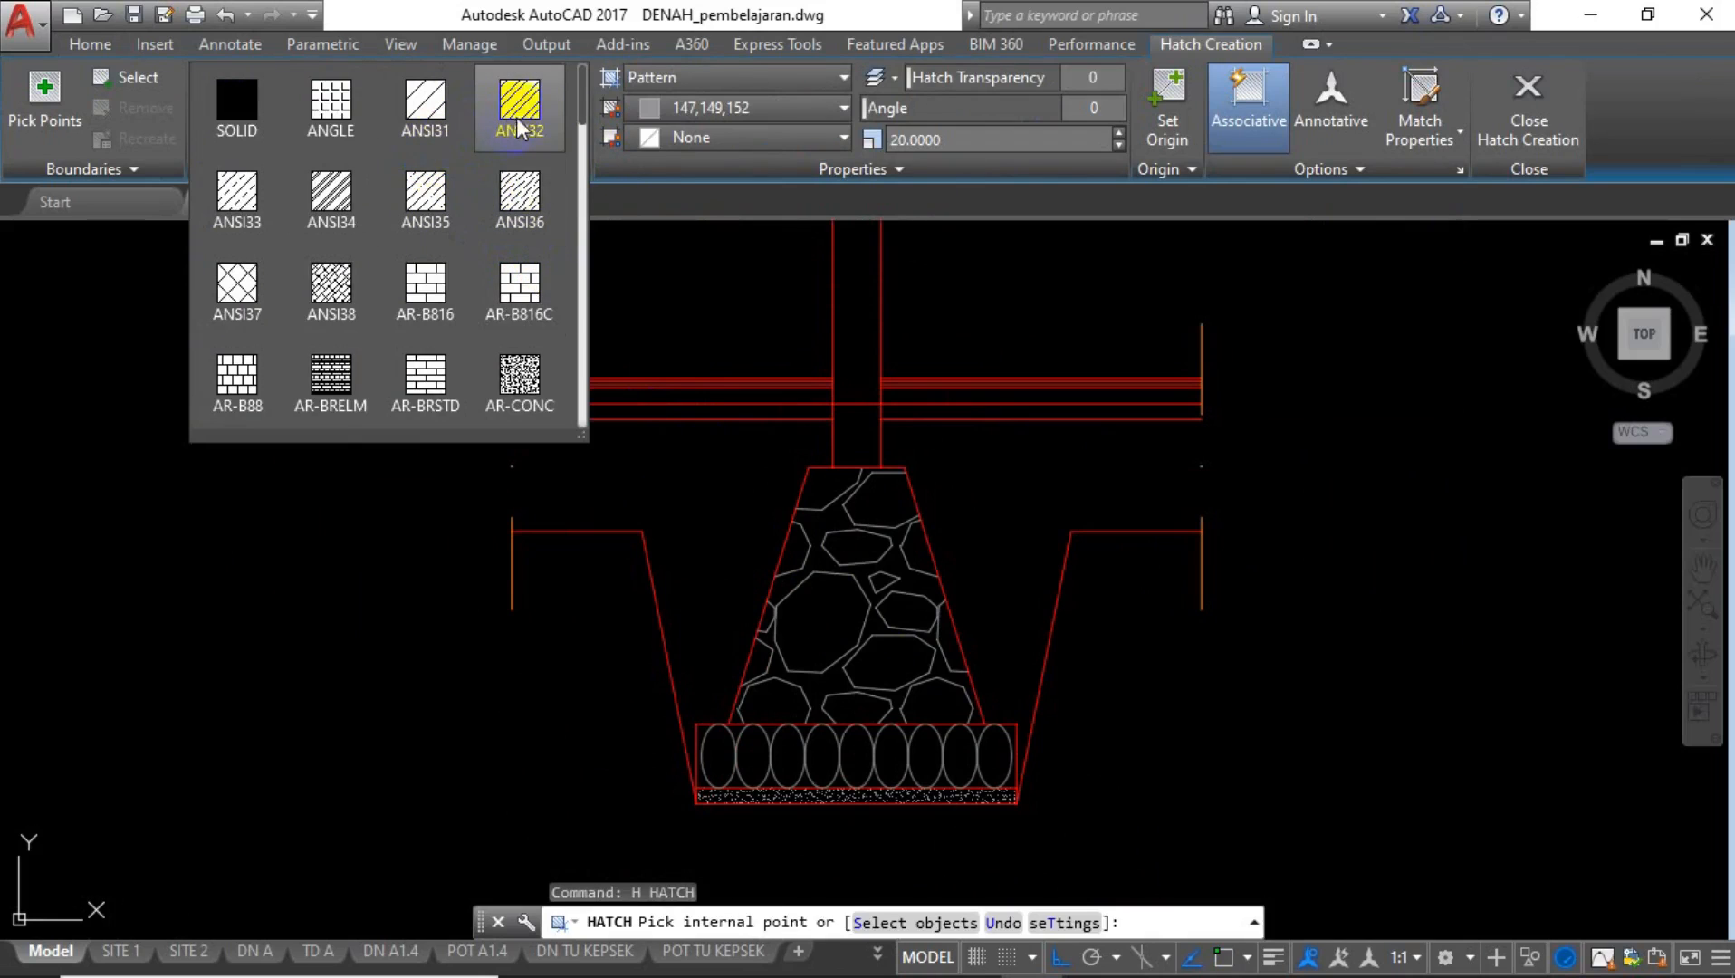
pyautogui.click(719, 507)
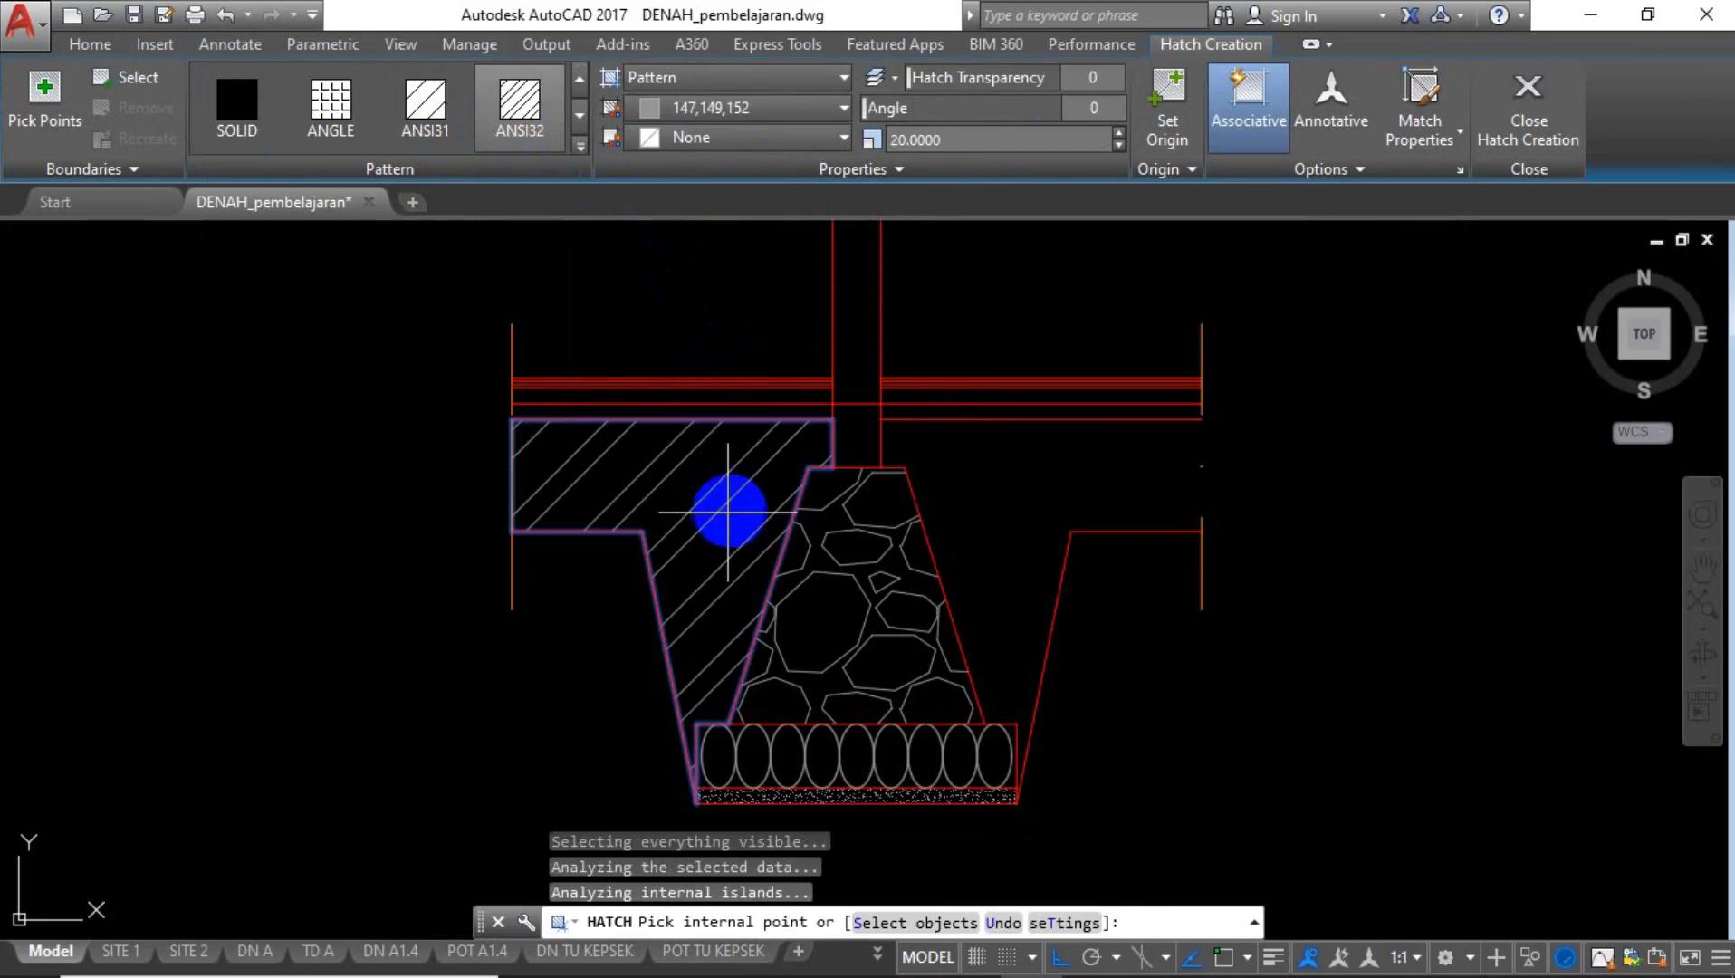
pyautogui.click(962, 492)
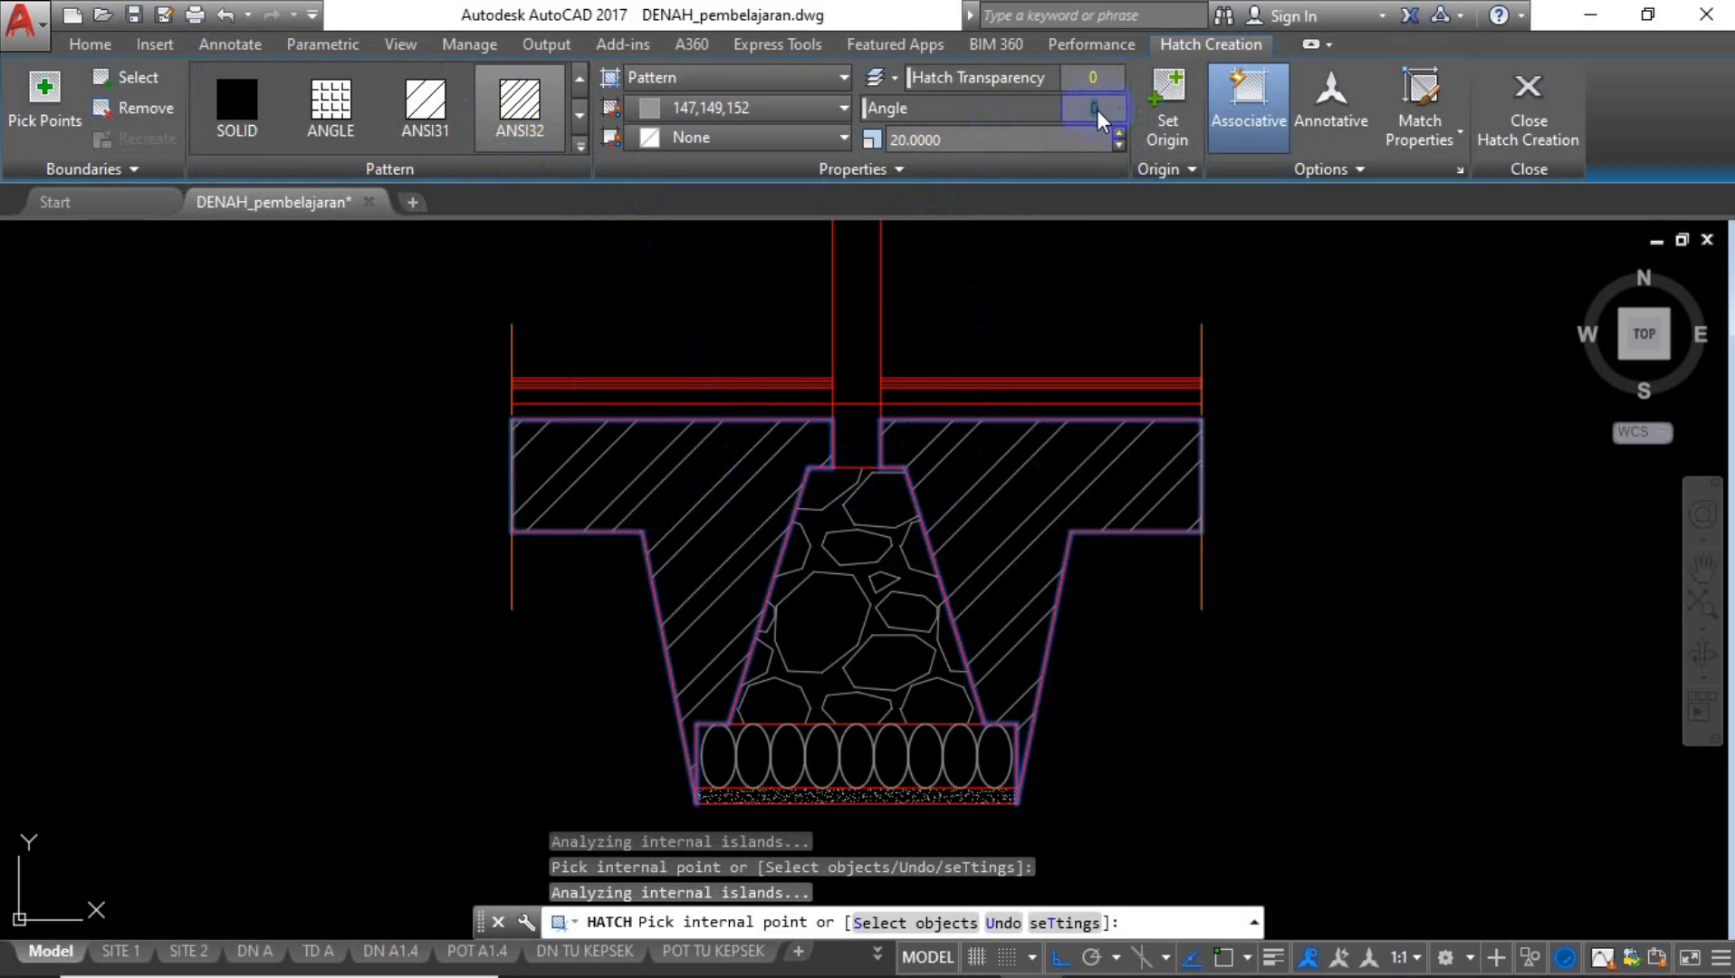
# Set the angle of the soil hatch to 45 and finish the hatch.
pyautogui.write('45')
pyautogui.press('Return')
pyautogui.click(672, 599)
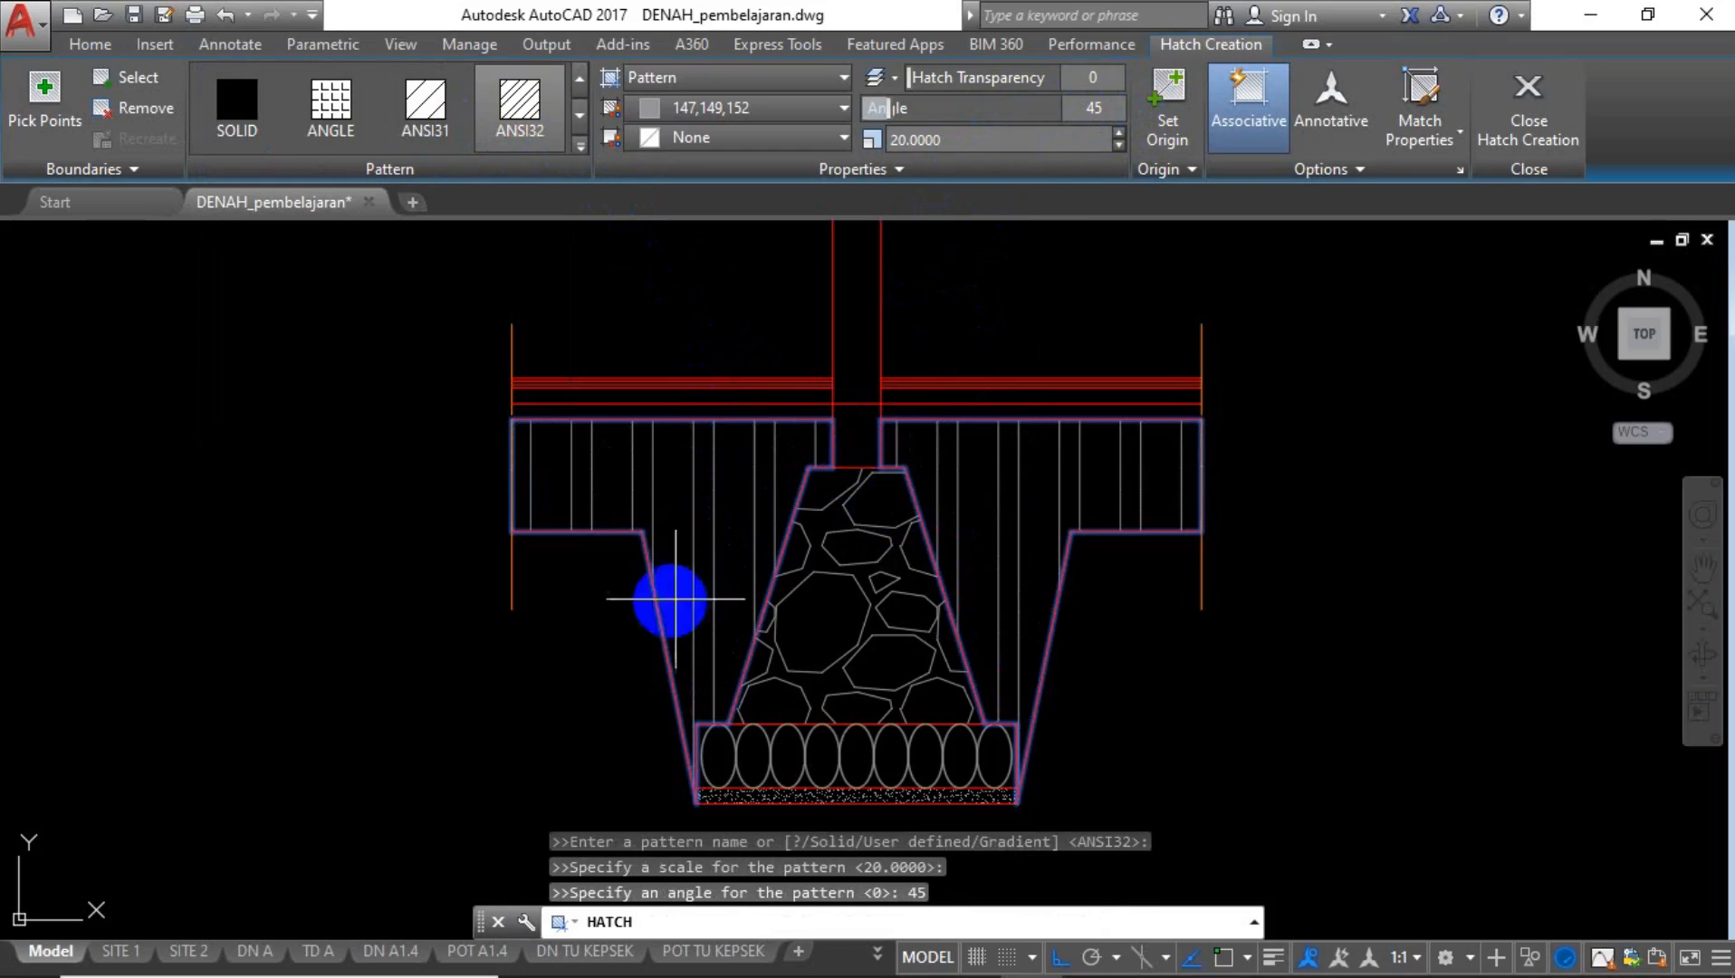
pyautogui.press('Return')
# Create a polyline boundary around the small rectangle directly above the stone foundation, between the two vertical wall lines.
pyautogui.moveTo(806, 599)
pyautogui.mouseDown(button='middle')
pyautogui.moveTo(736, 758)
pyautogui.moveTo(750, 666)
pyautogui.mouseUp(button='middle')
pyautogui.scroll(4, 825, 472)
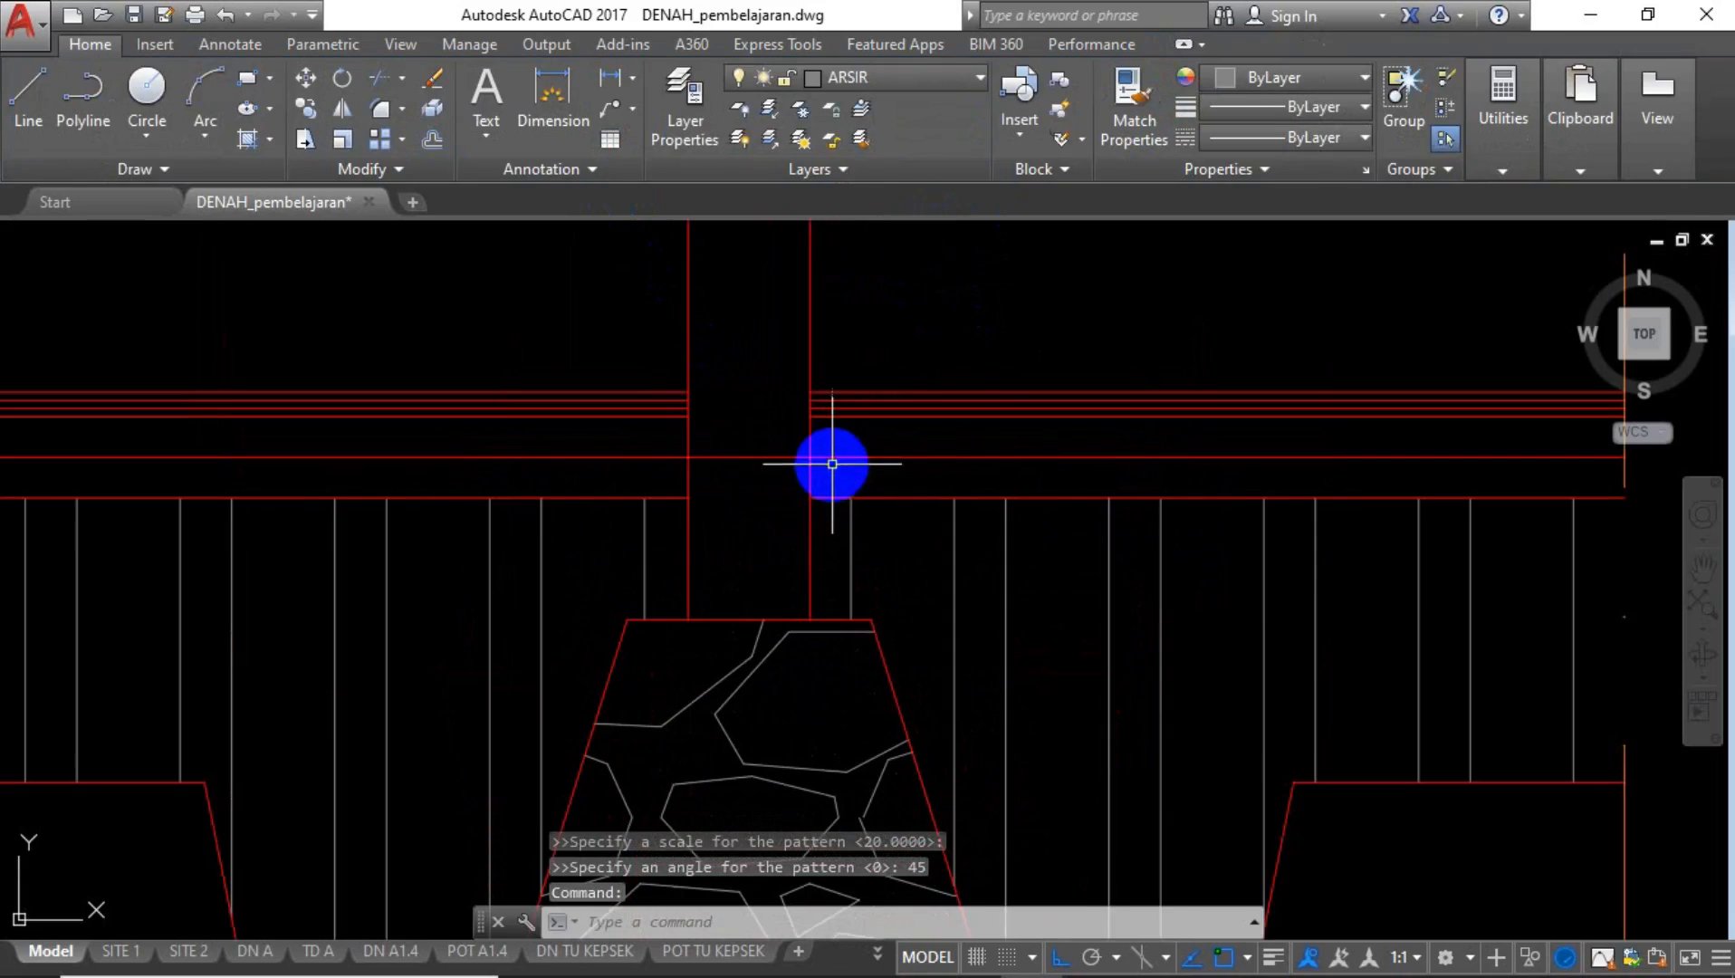
pyautogui.moveTo(774, 475)
pyautogui.mouseDown(button='middle')
pyautogui.moveTo(767, 522)
pyautogui.moveTo(776, 444)
pyautogui.mouseUp(button='middle')
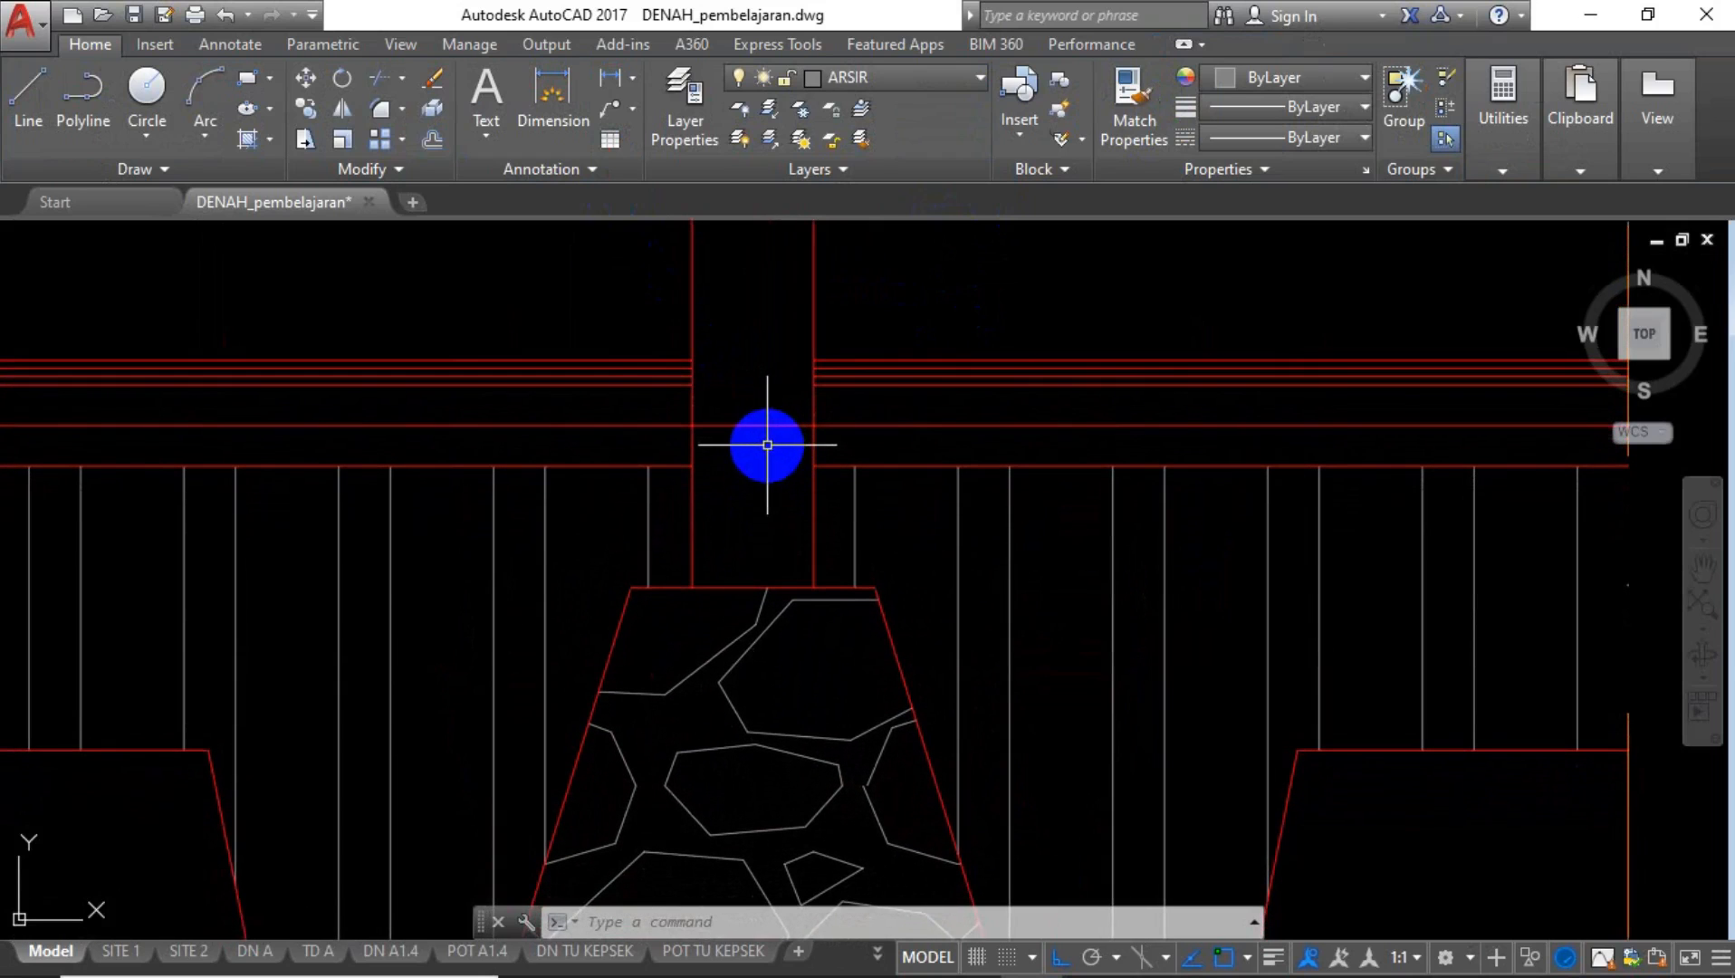
pyautogui.write('BO')
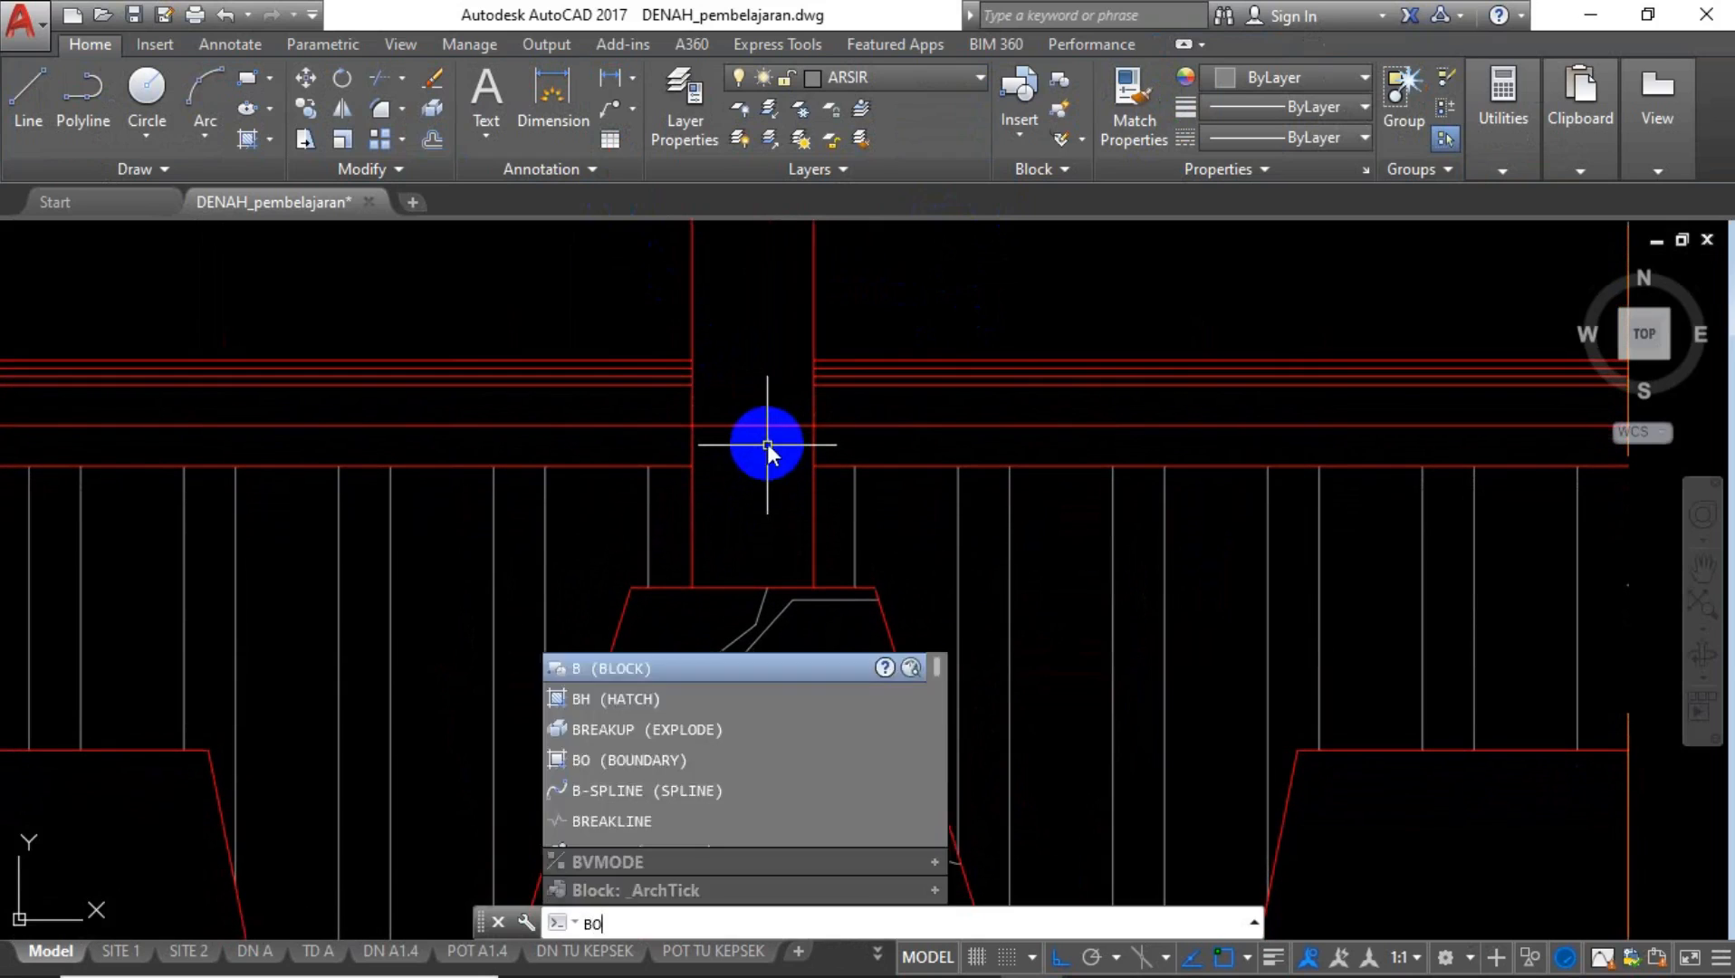
pyautogui.press('Return')
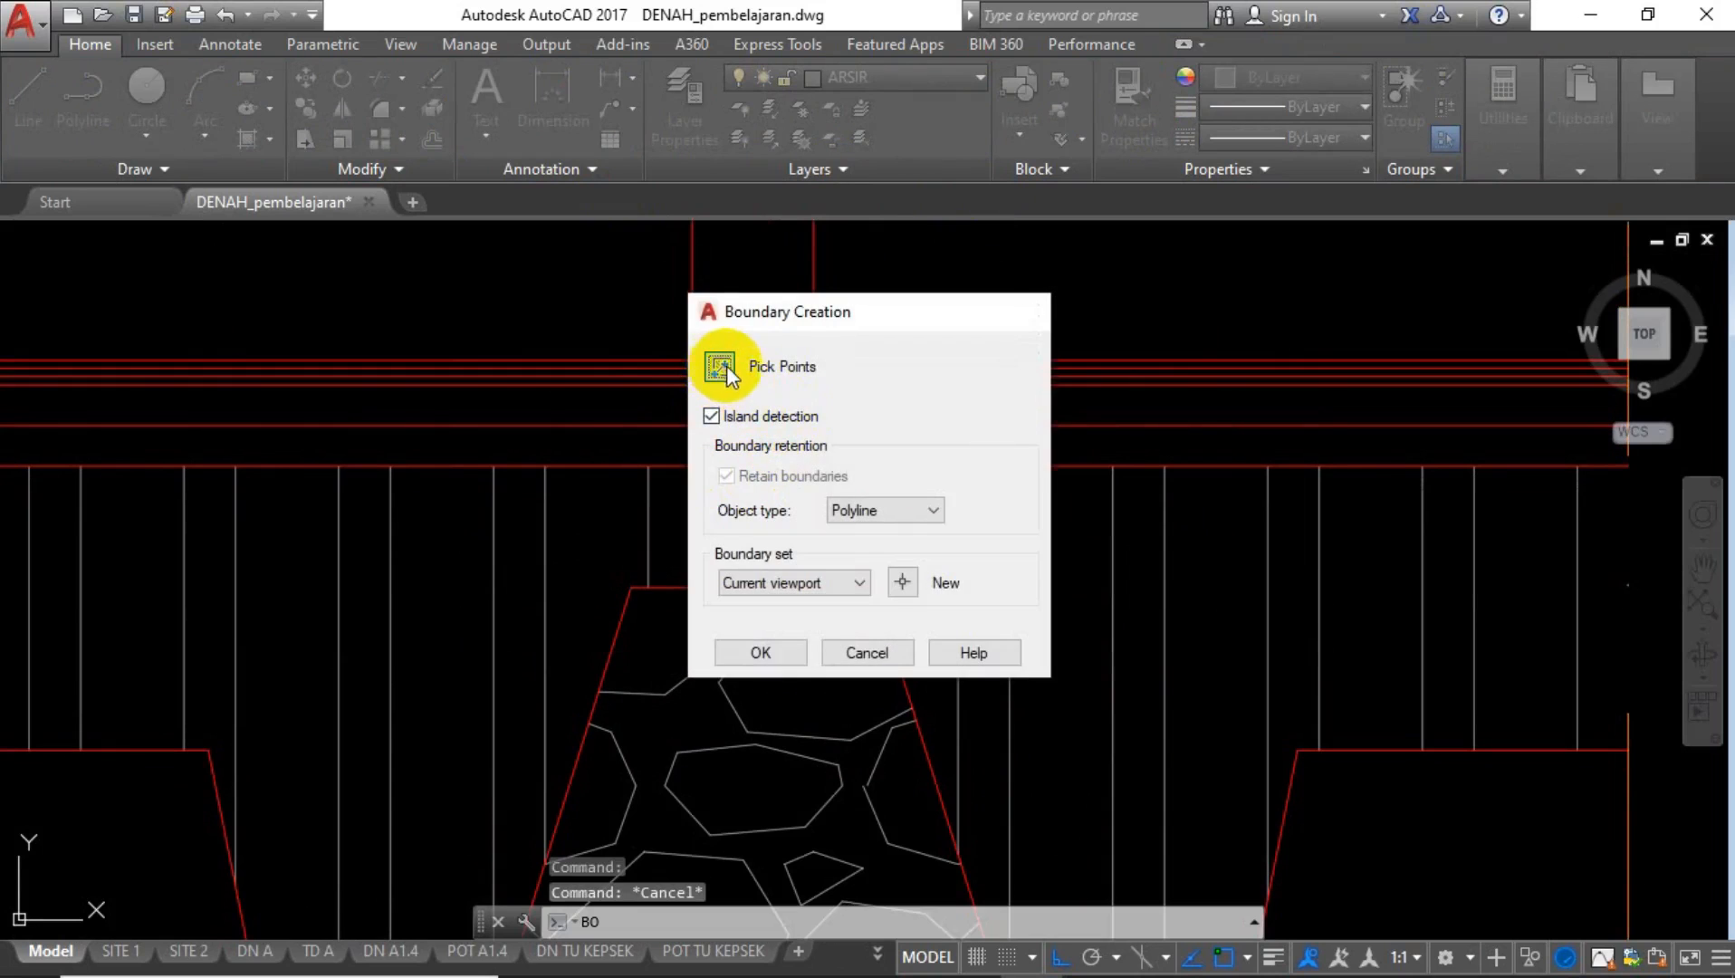
pyautogui.click(719, 366)
pyautogui.press('Return')
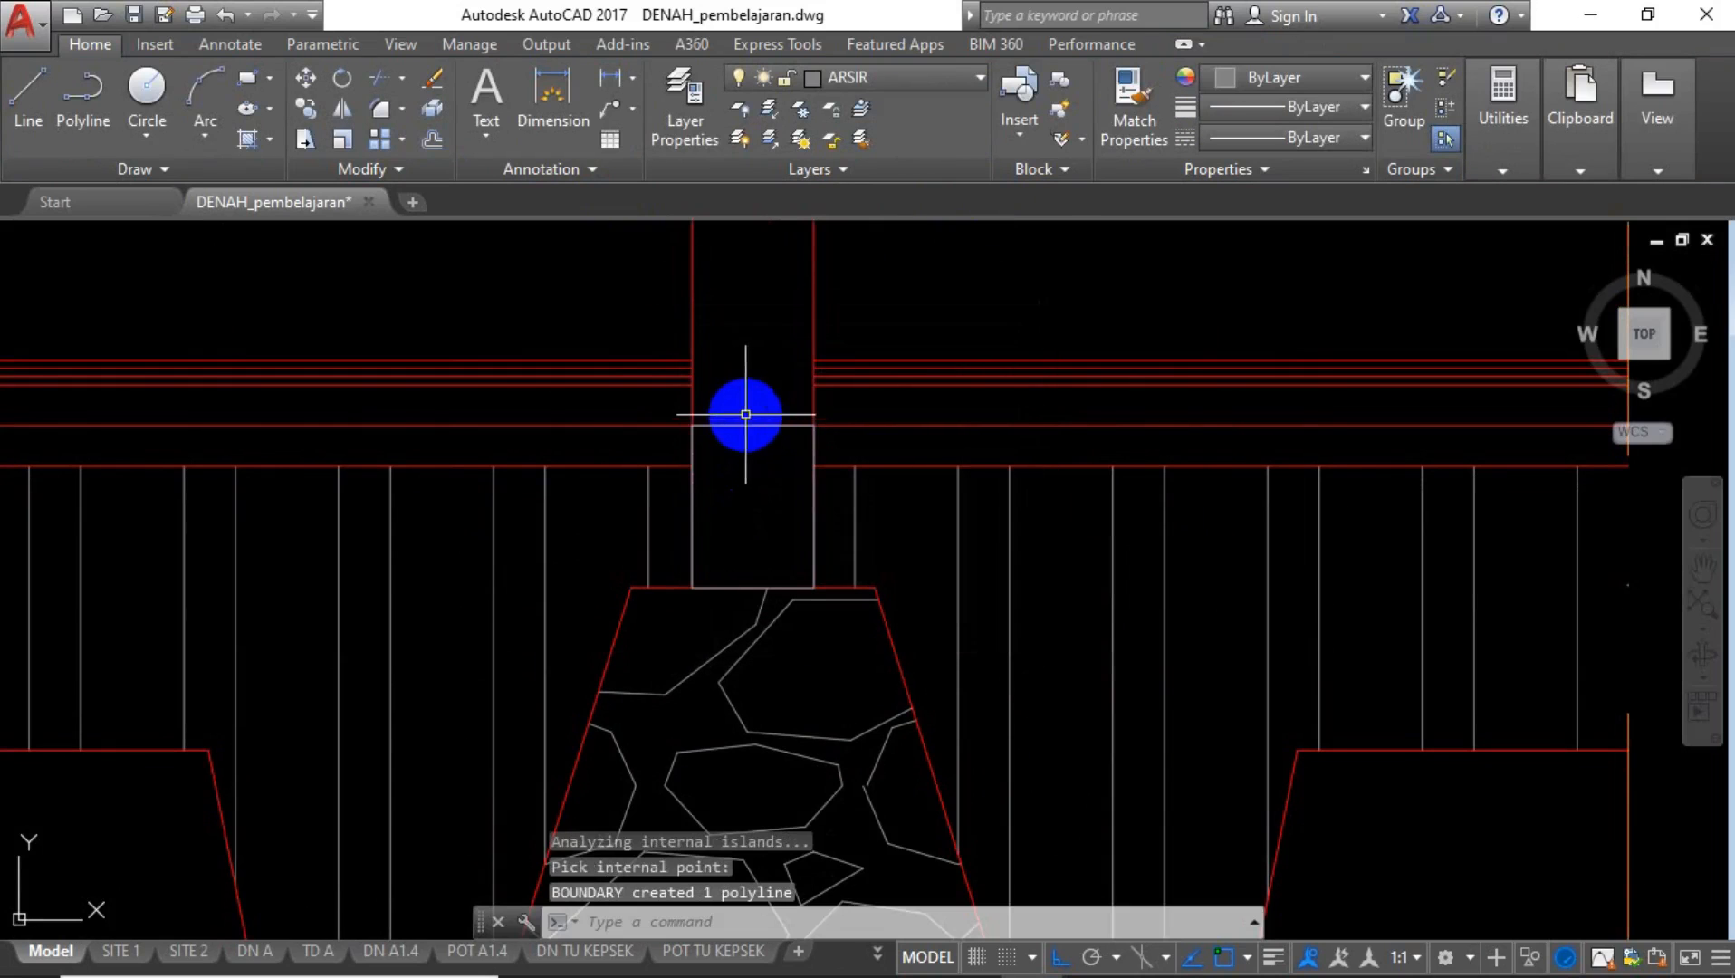
# Change the new boundary rectangle directly above the stone foundation to cyan.
pyautogui.click(748, 425)
pyautogui.press('Escape')
pyautogui.scroll(-4, 840, 543)
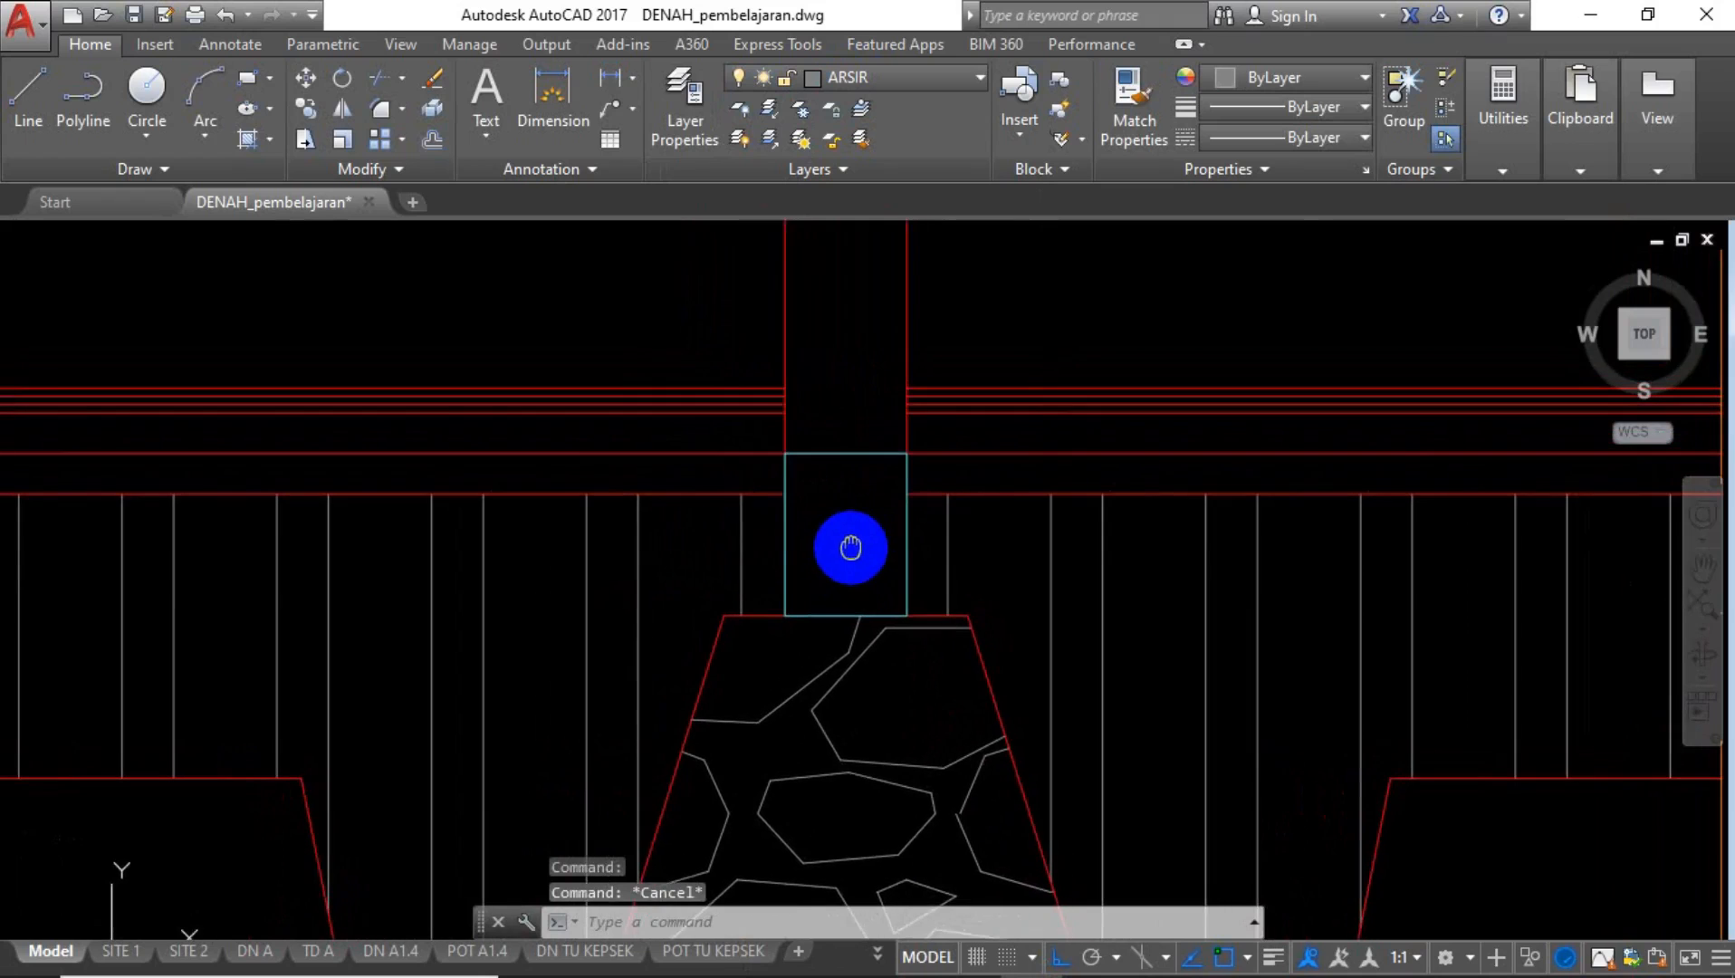
pyautogui.scroll(4, 940, 509)
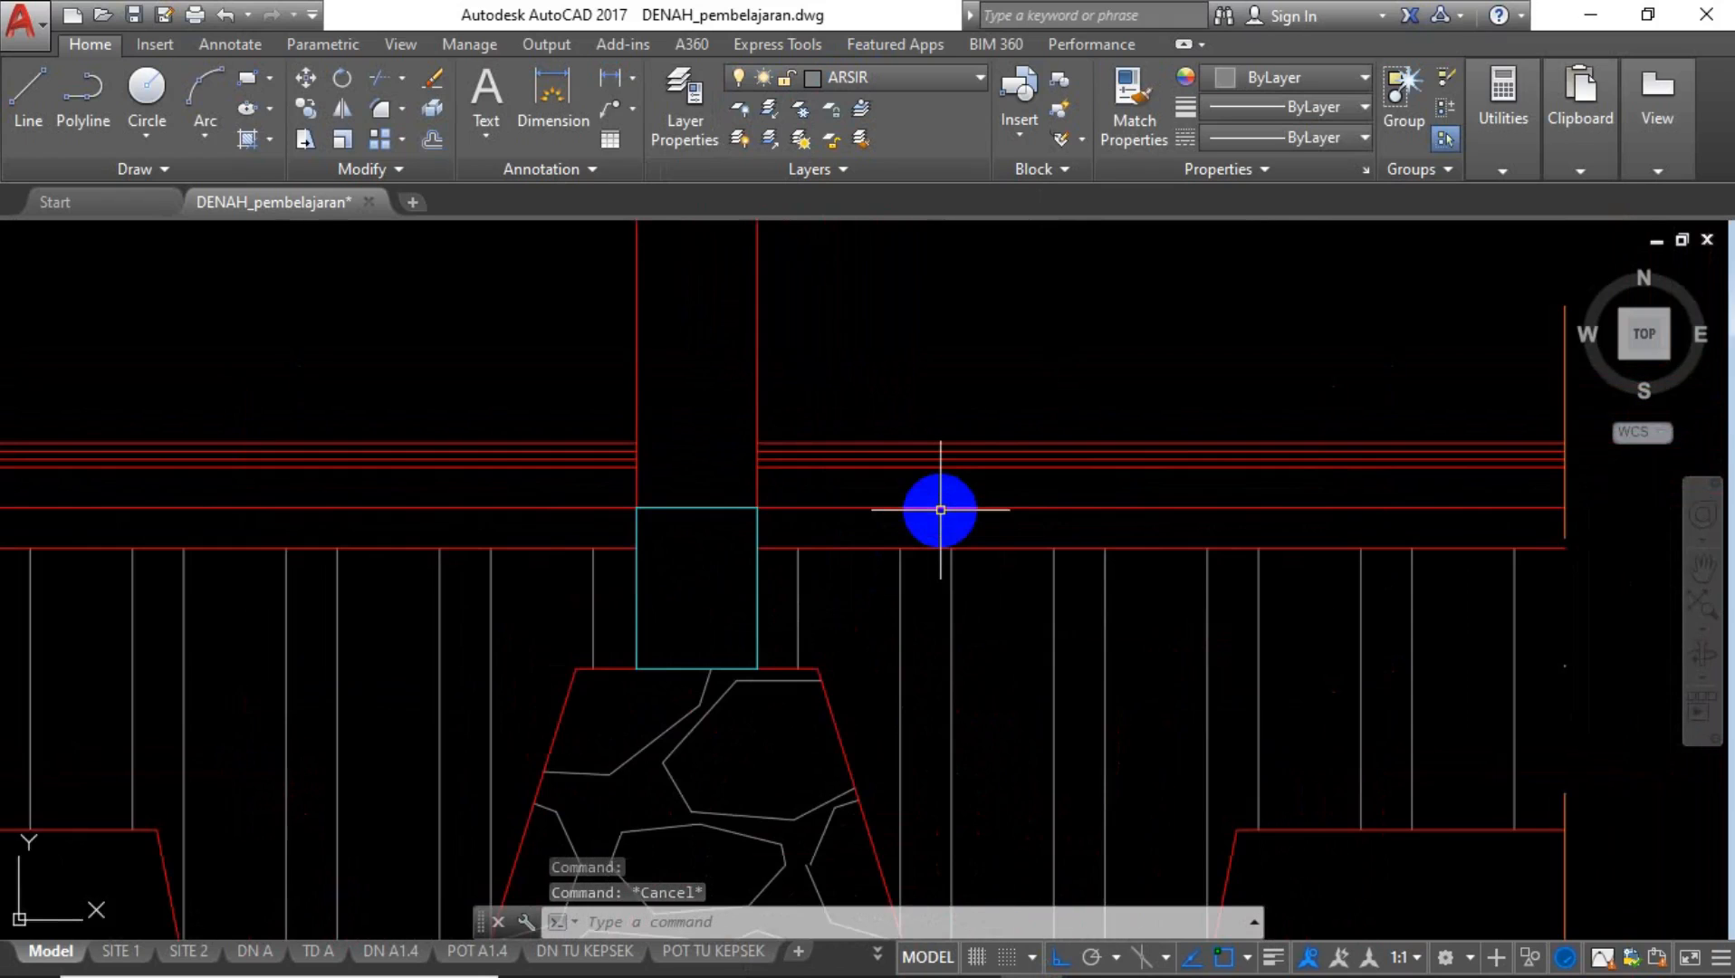
# Hatch the thin layer directly above the soil on both sides of the beam with the AR-SAND pattern at scale 0.5.
pyautogui.moveTo(936, 515); pyautogui.dragTo(620, 537, button='middle')
pyautogui.write('H')
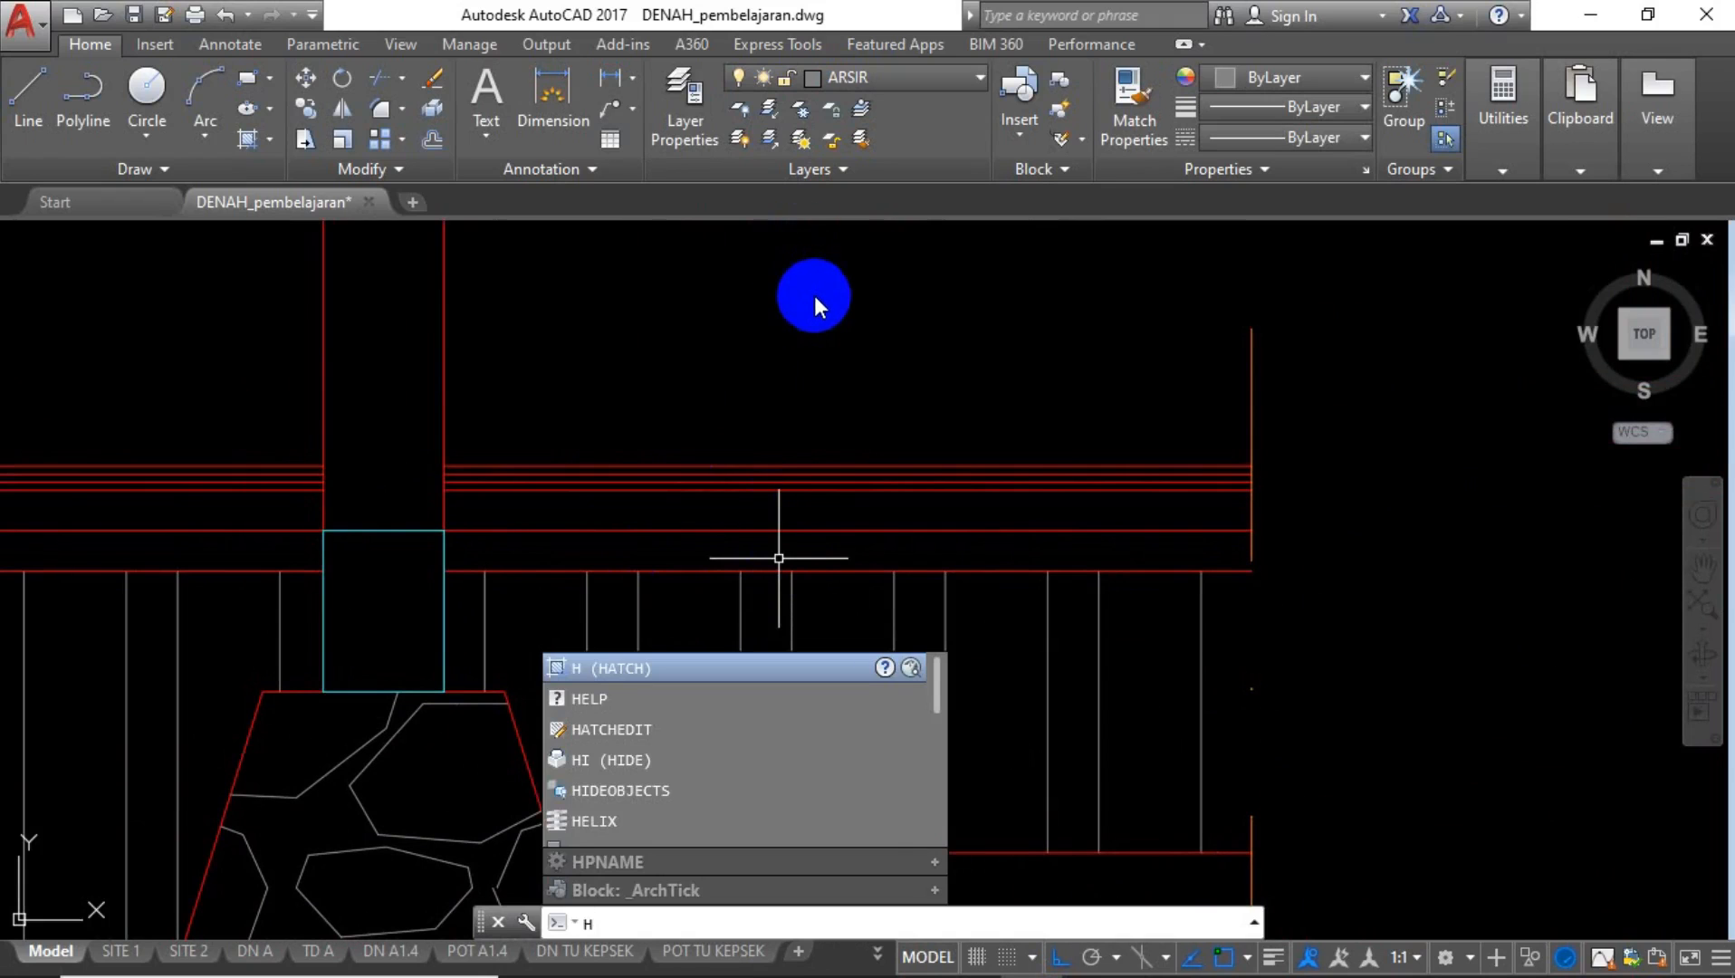
pyautogui.press('Escape')
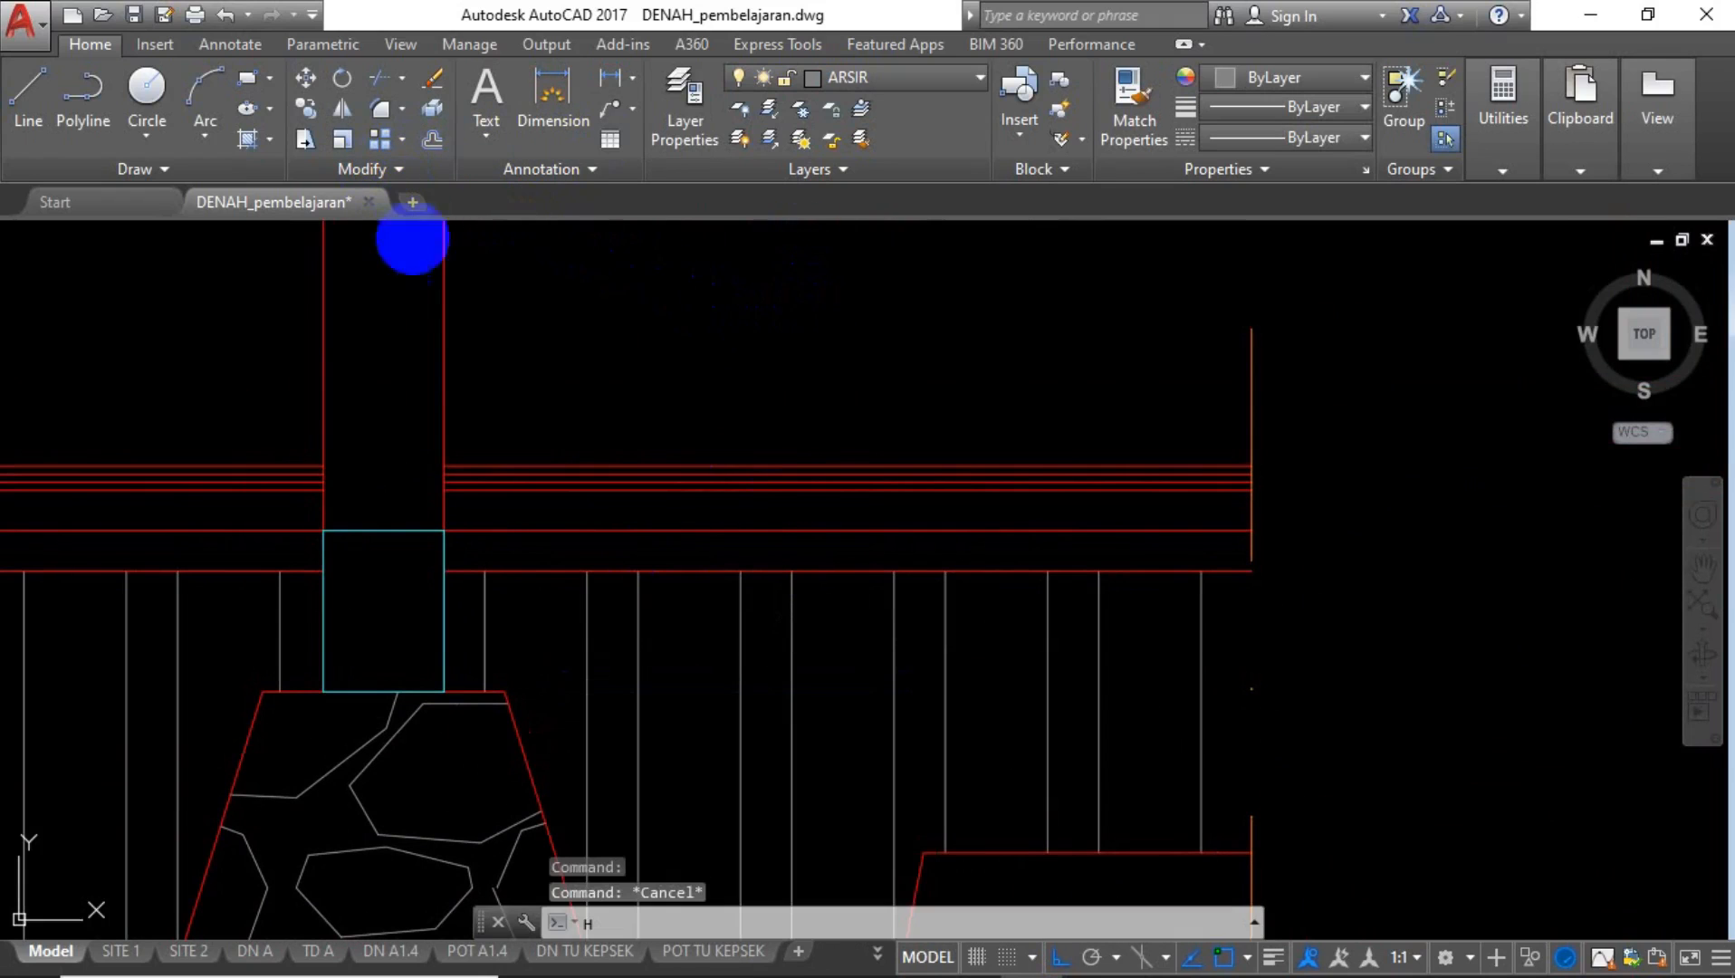
pyautogui.write('H')
pyautogui.press('Return')
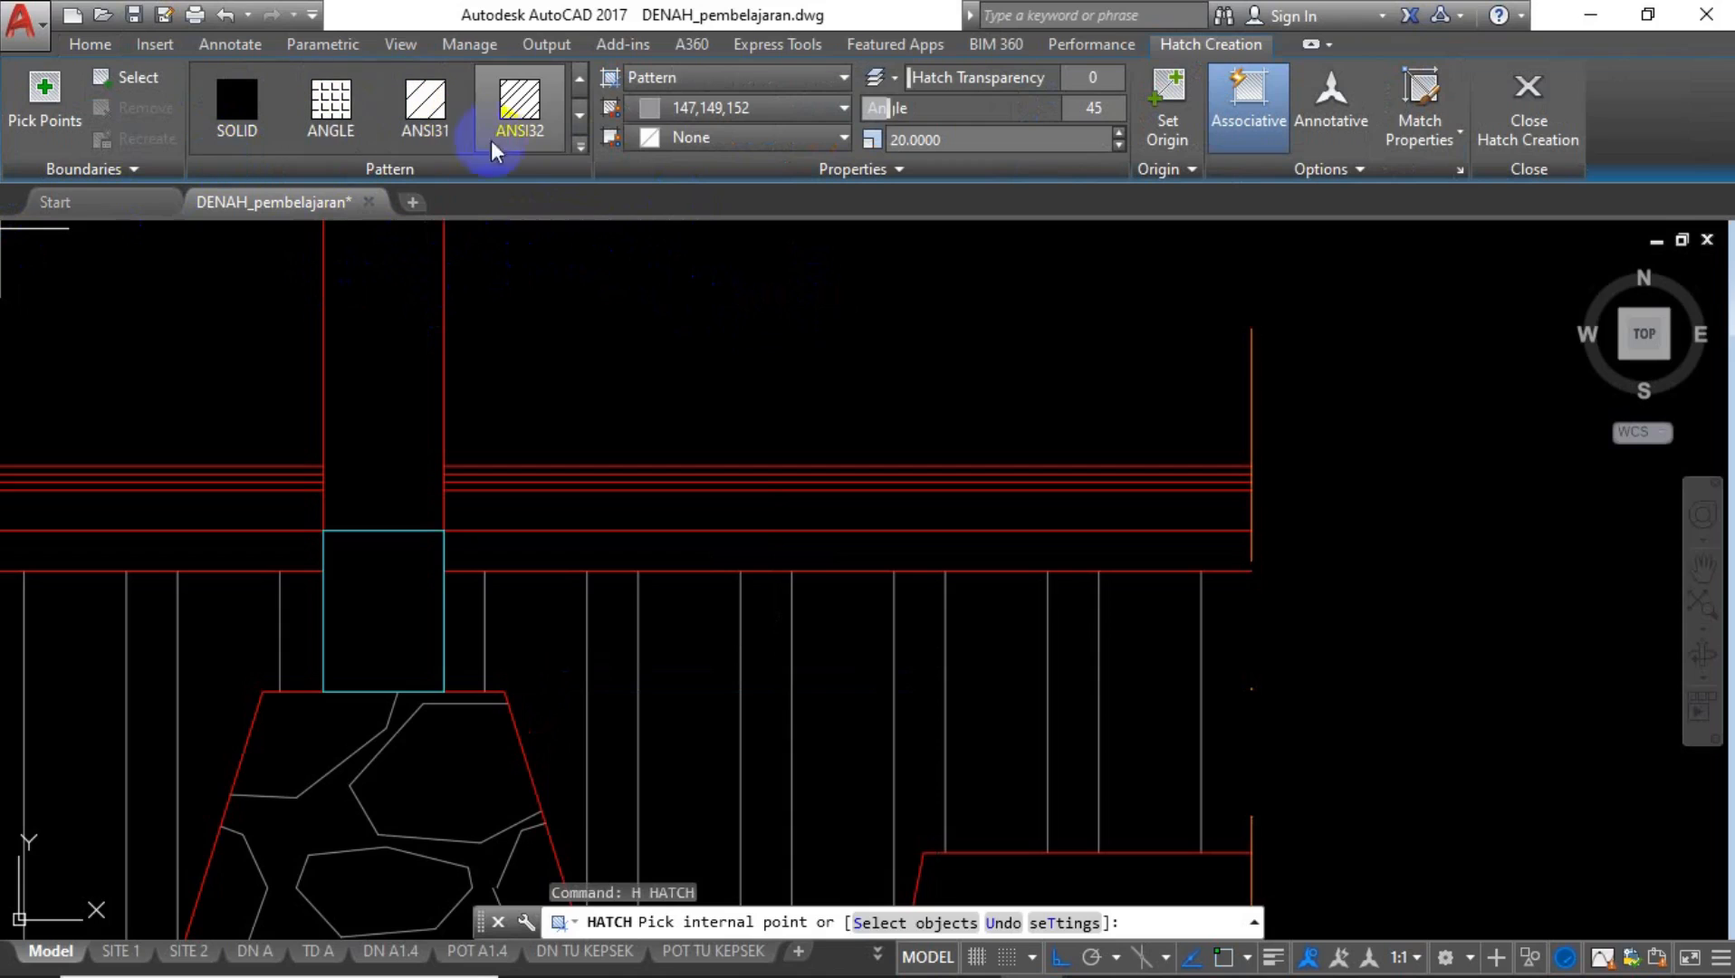
pyautogui.click(579, 149)
pyautogui.click(337, 312)
pyautogui.scroll(-1, 340, 320)
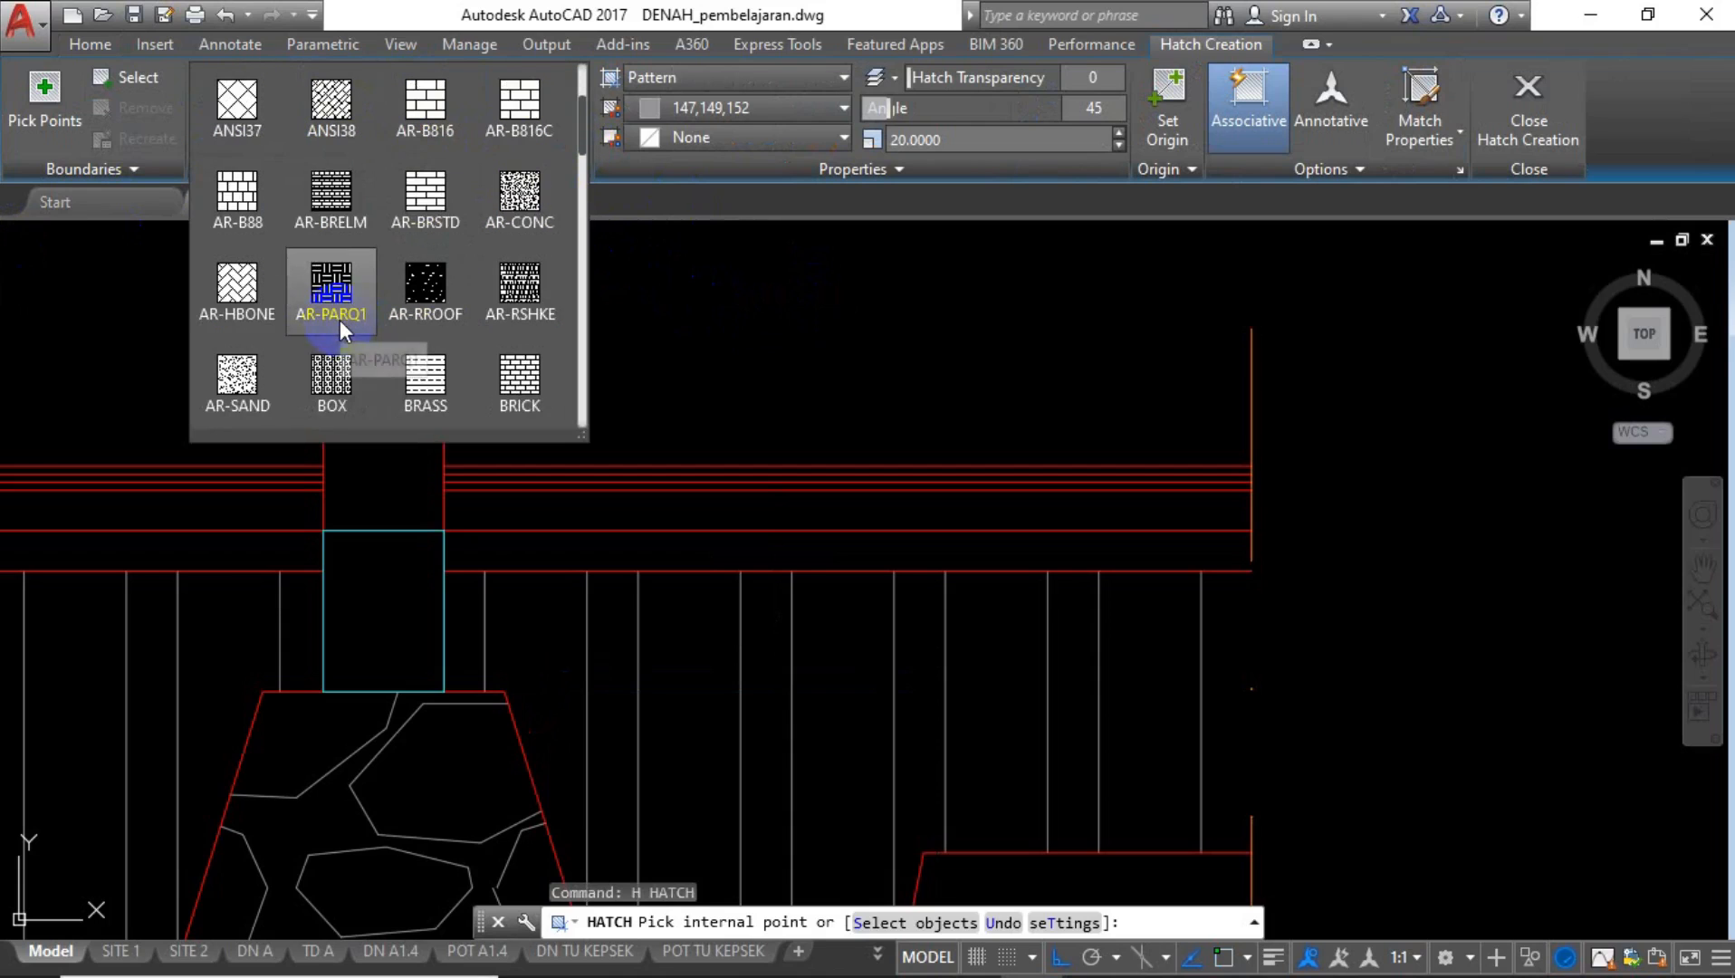
pyautogui.click(237, 371)
pyautogui.click(535, 548)
pyautogui.scroll(-2, 1057, 612)
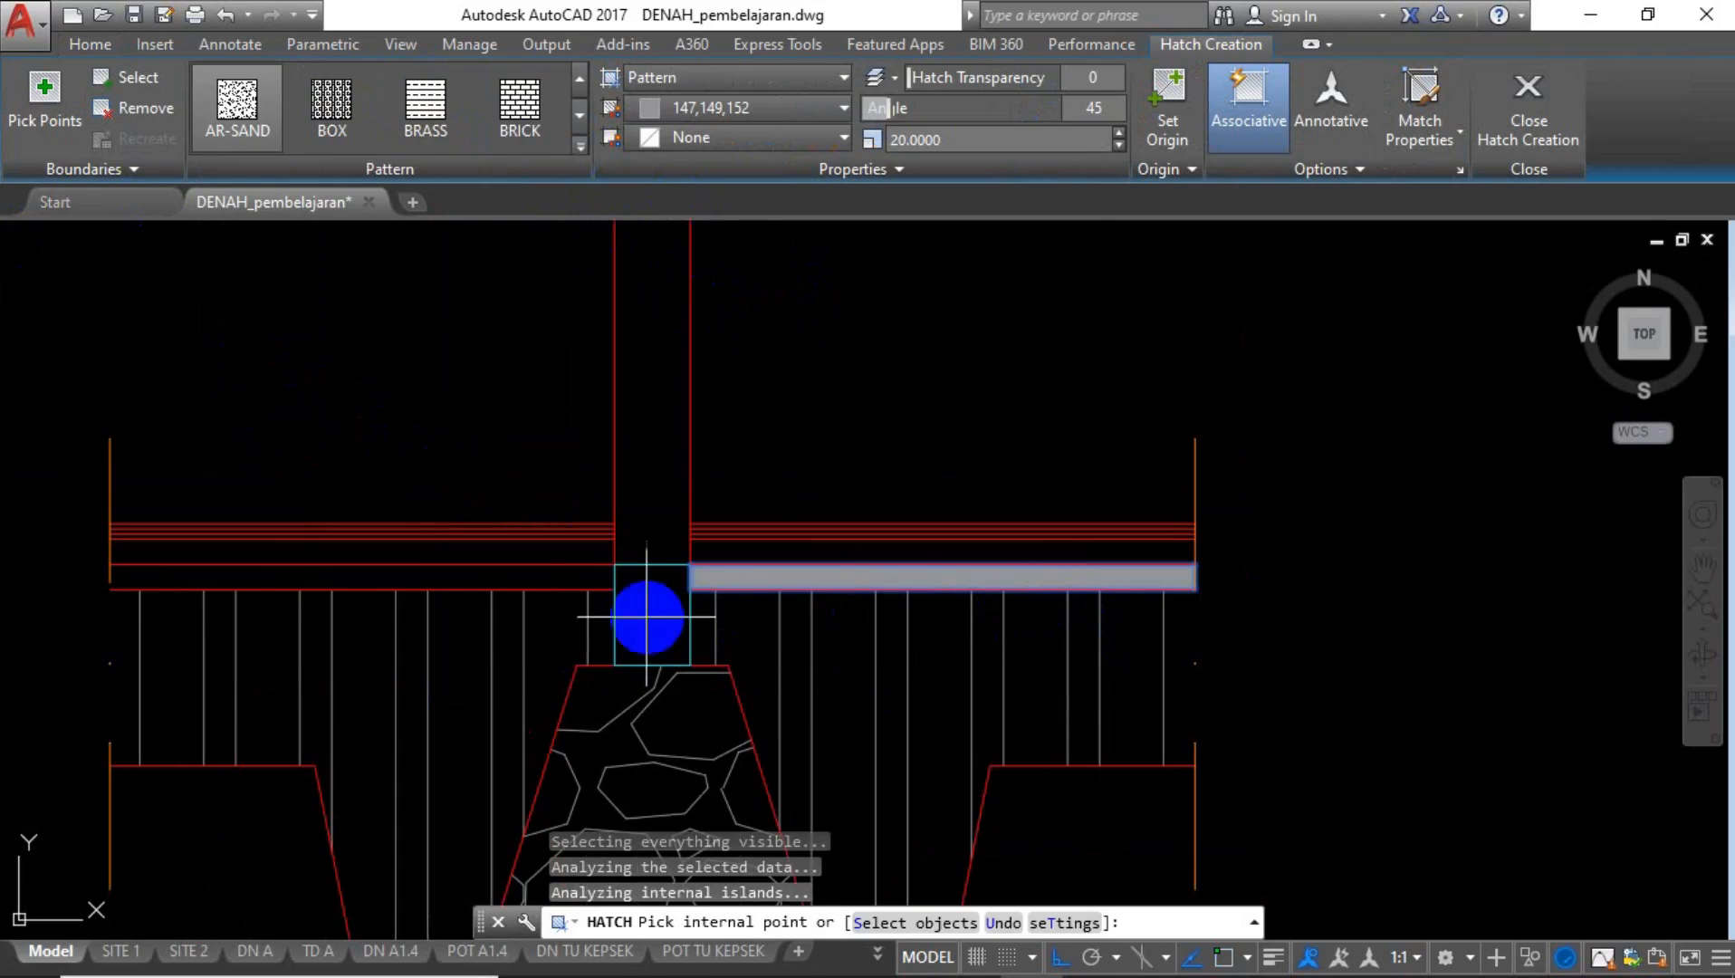
pyautogui.click(532, 580)
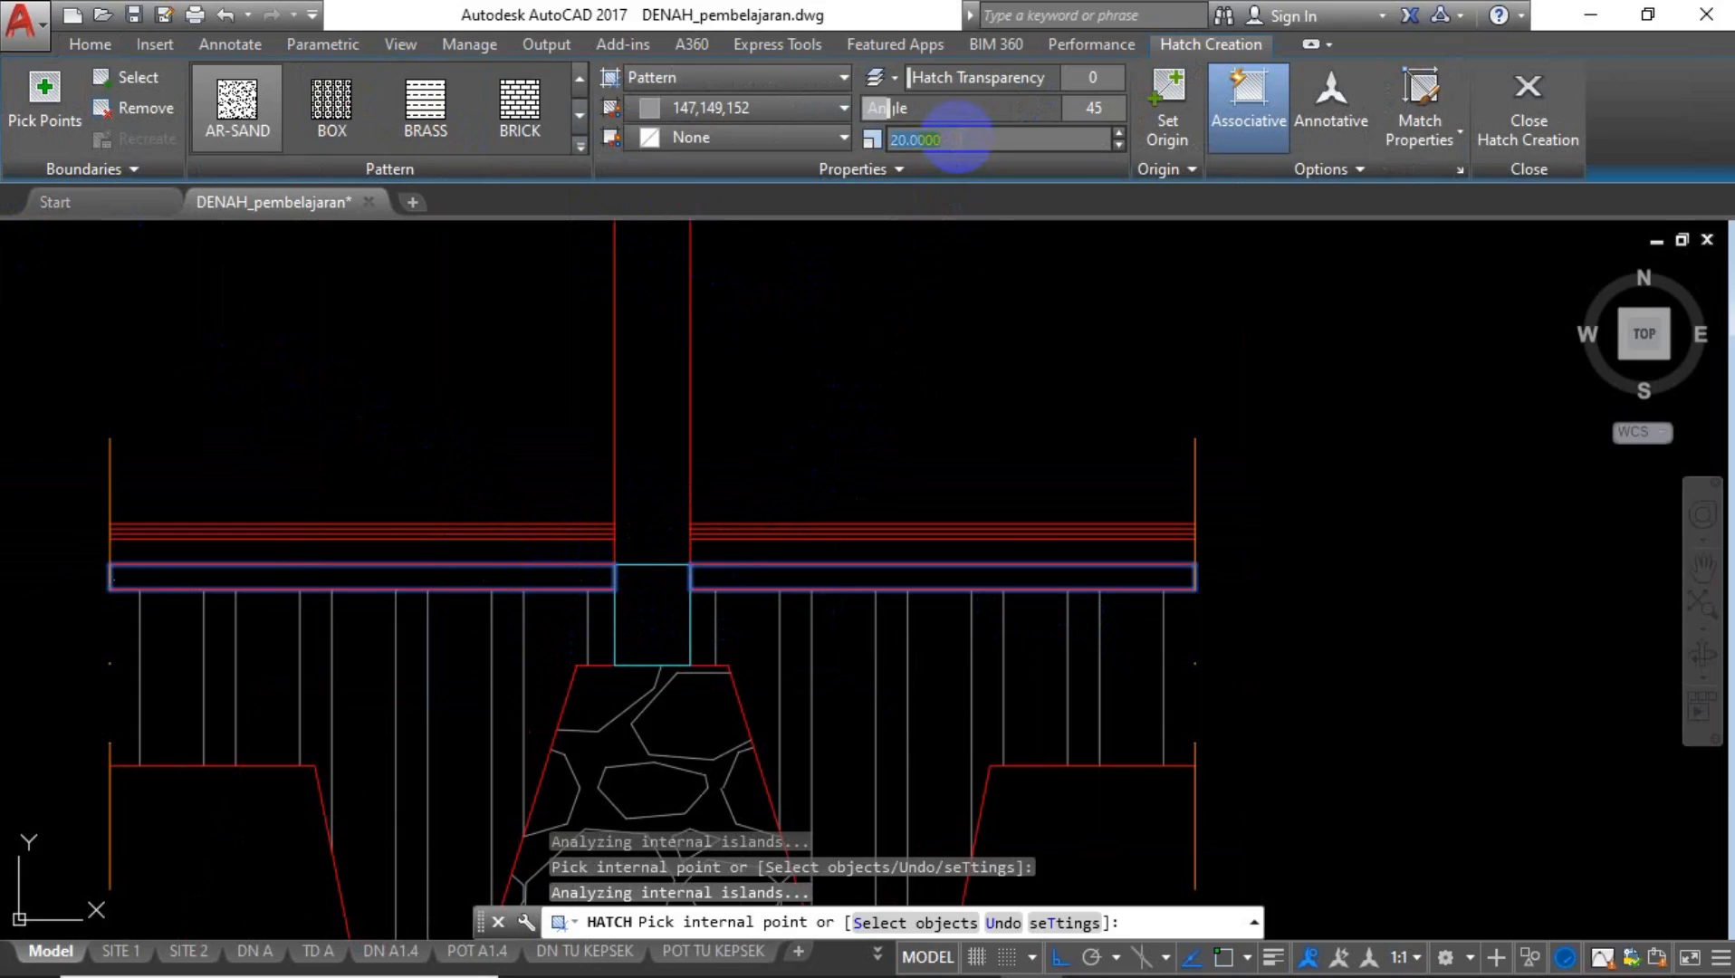
pyautogui.press('Return')
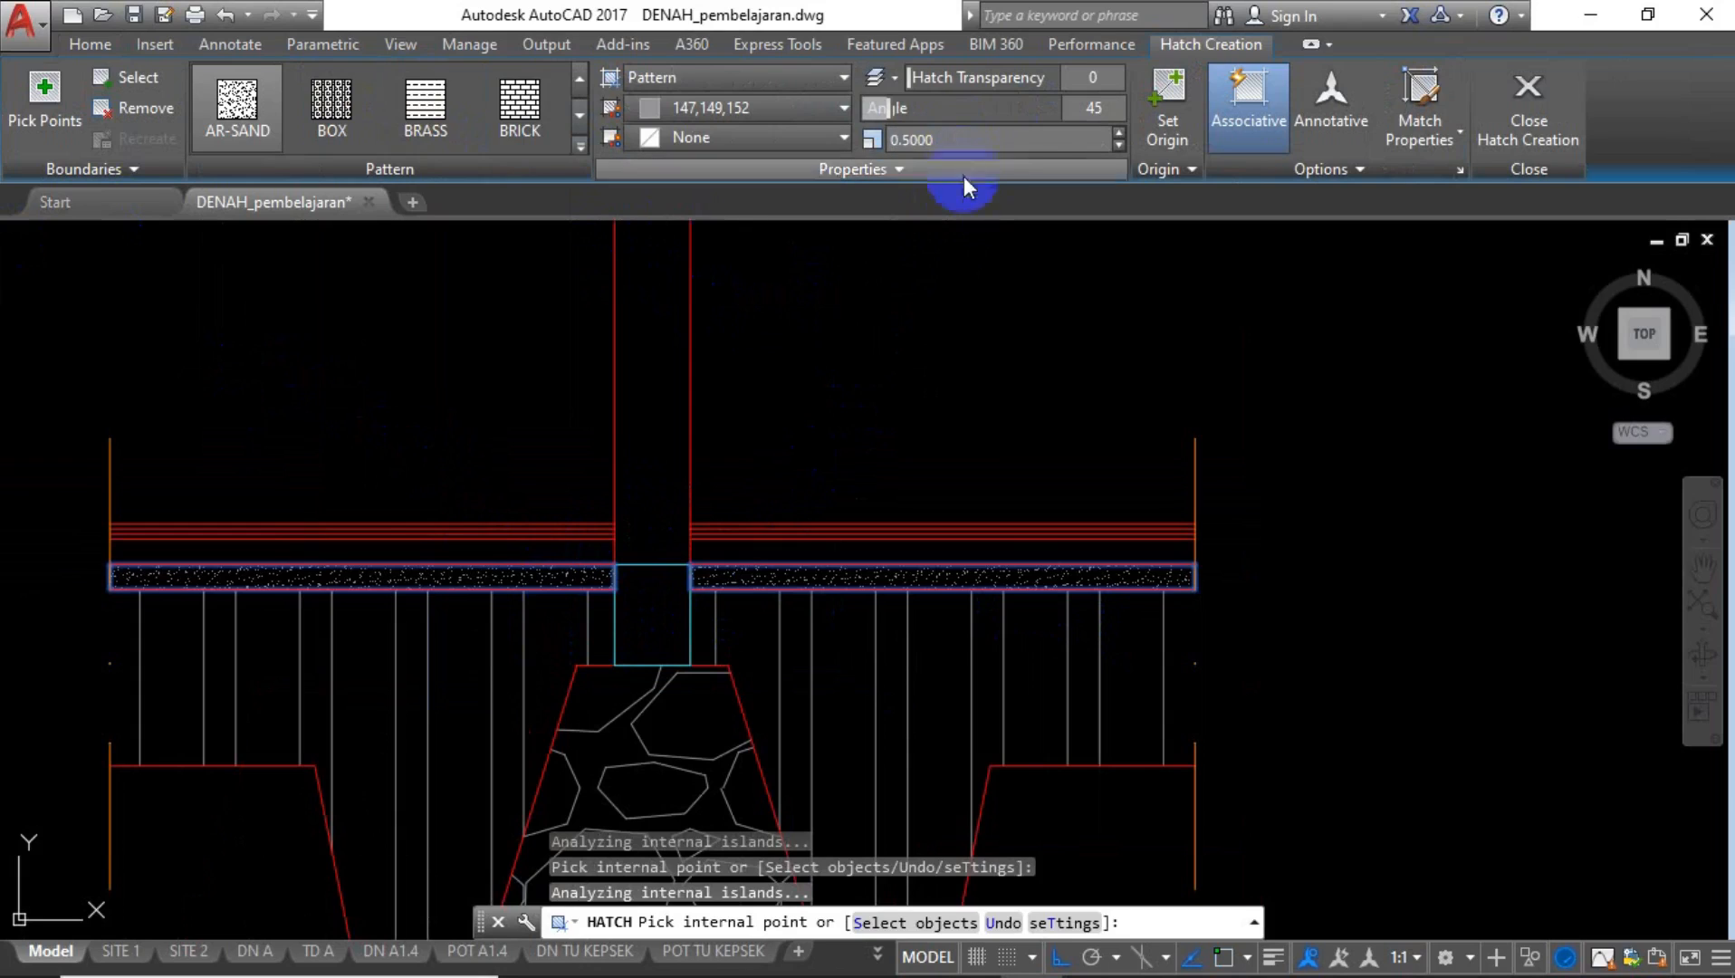
pyautogui.press('Return')
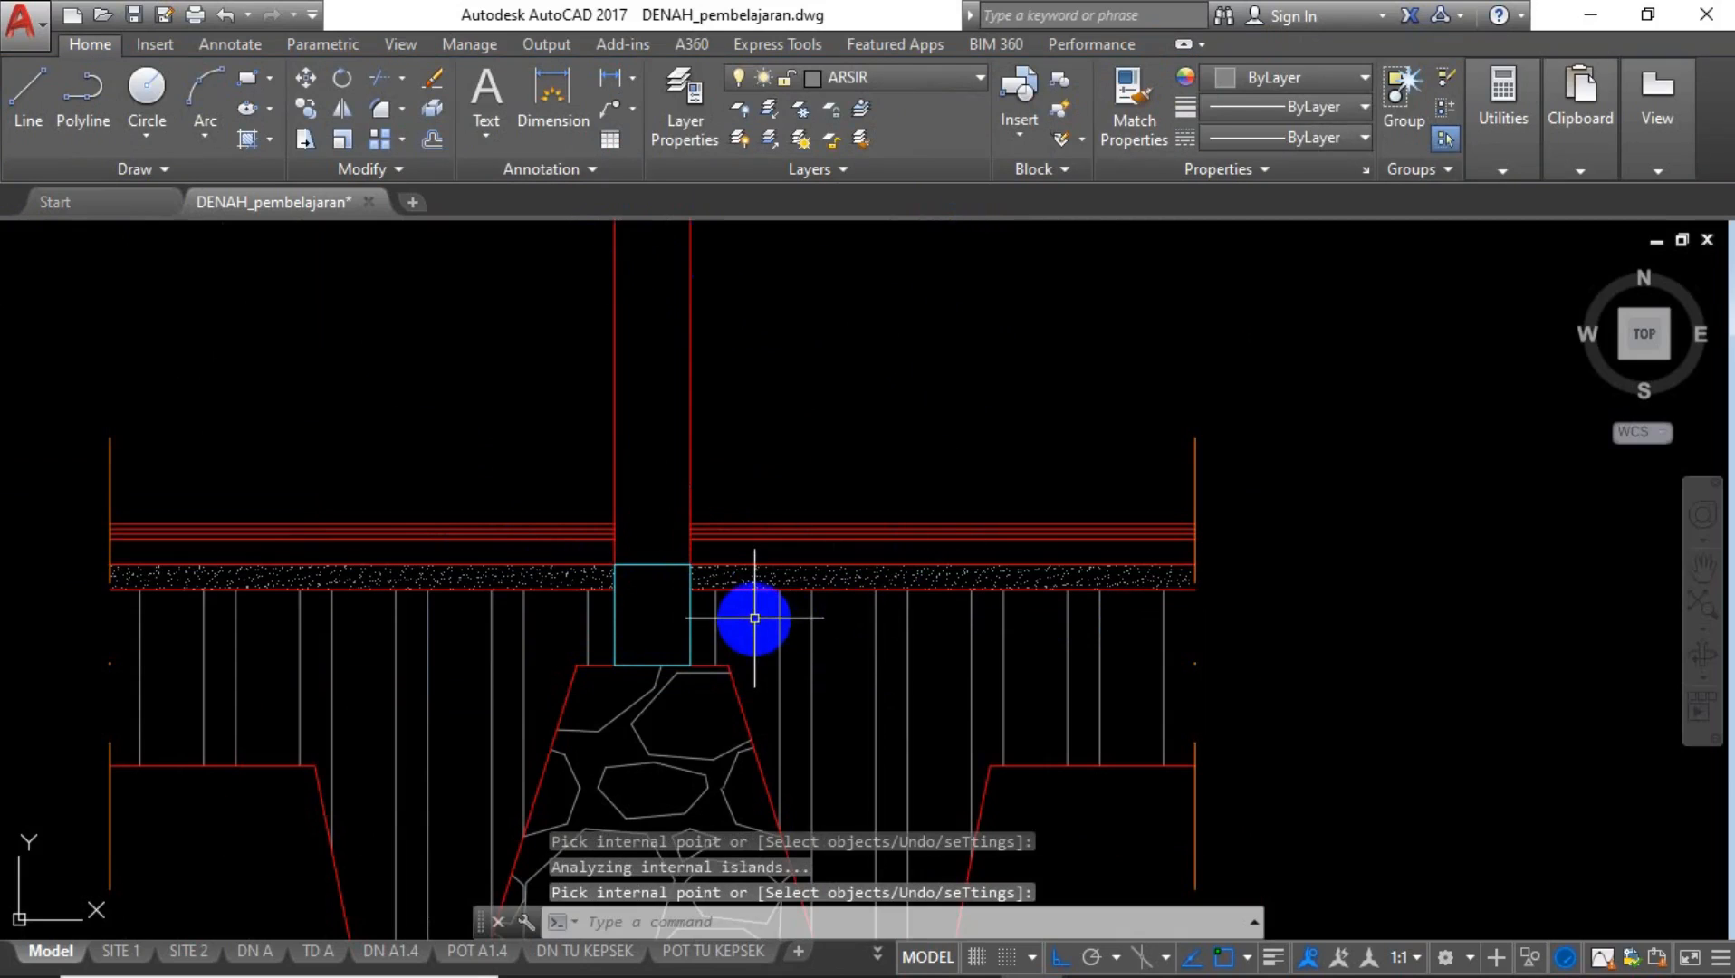
# Hatch the floor layer above the sand on both sides of the wall with the AR-CONC pattern.
pyautogui.write('H')
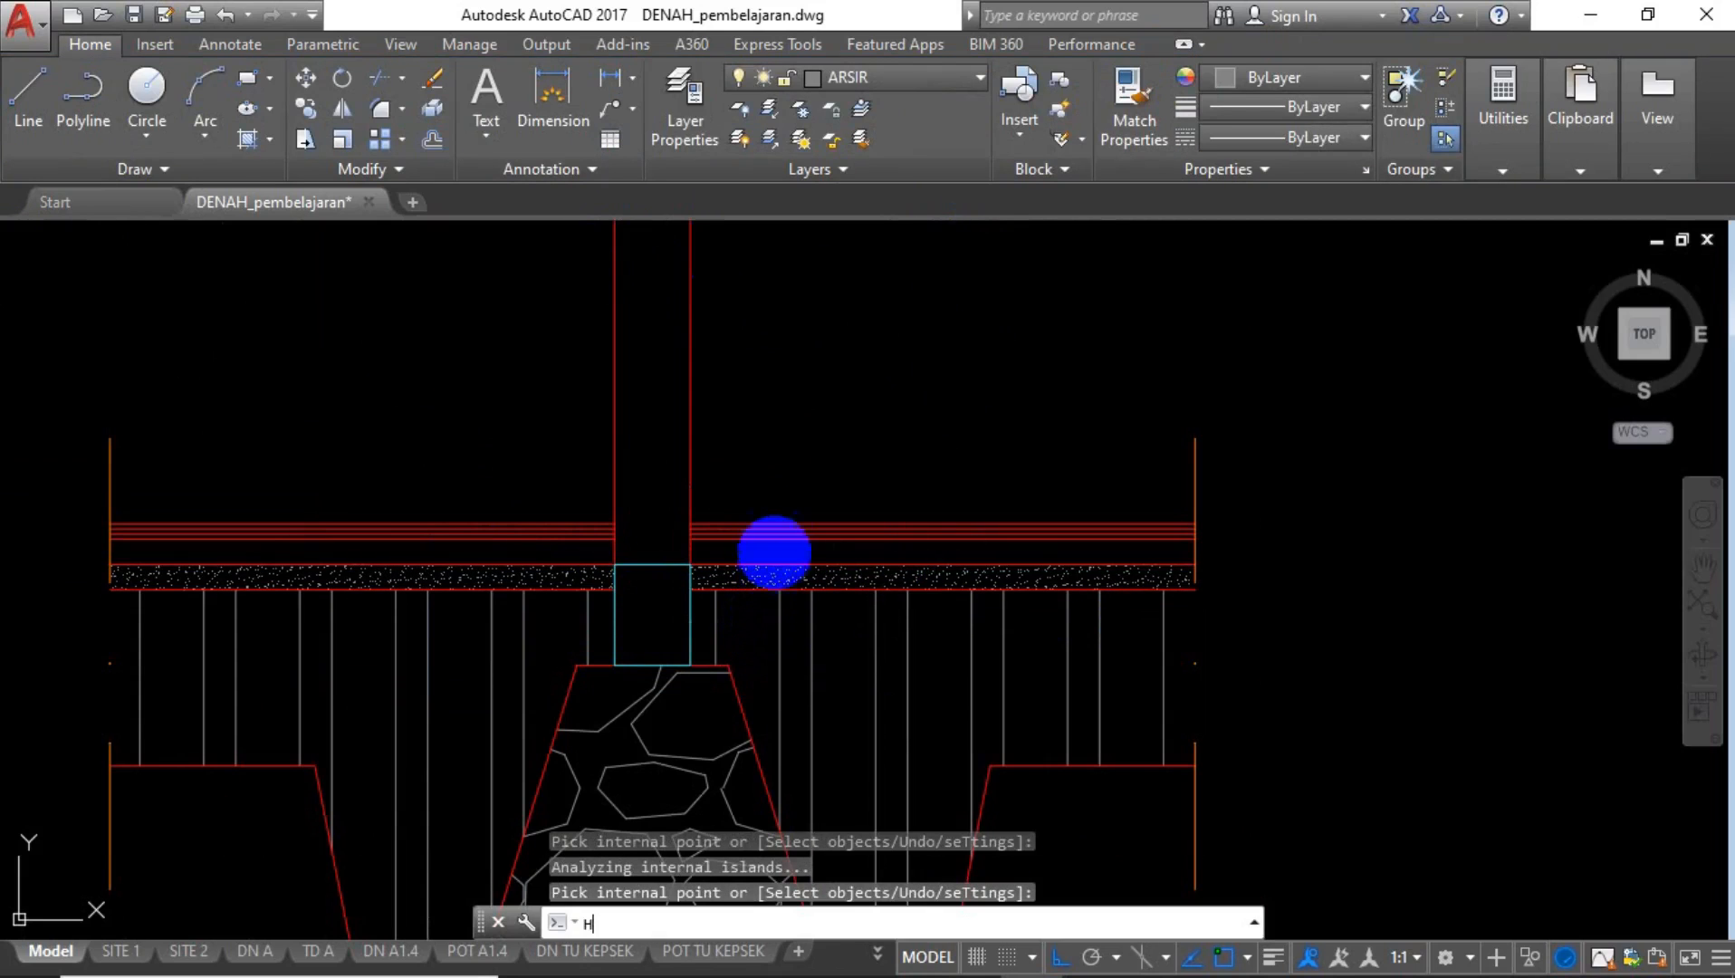
pyautogui.press('Return')
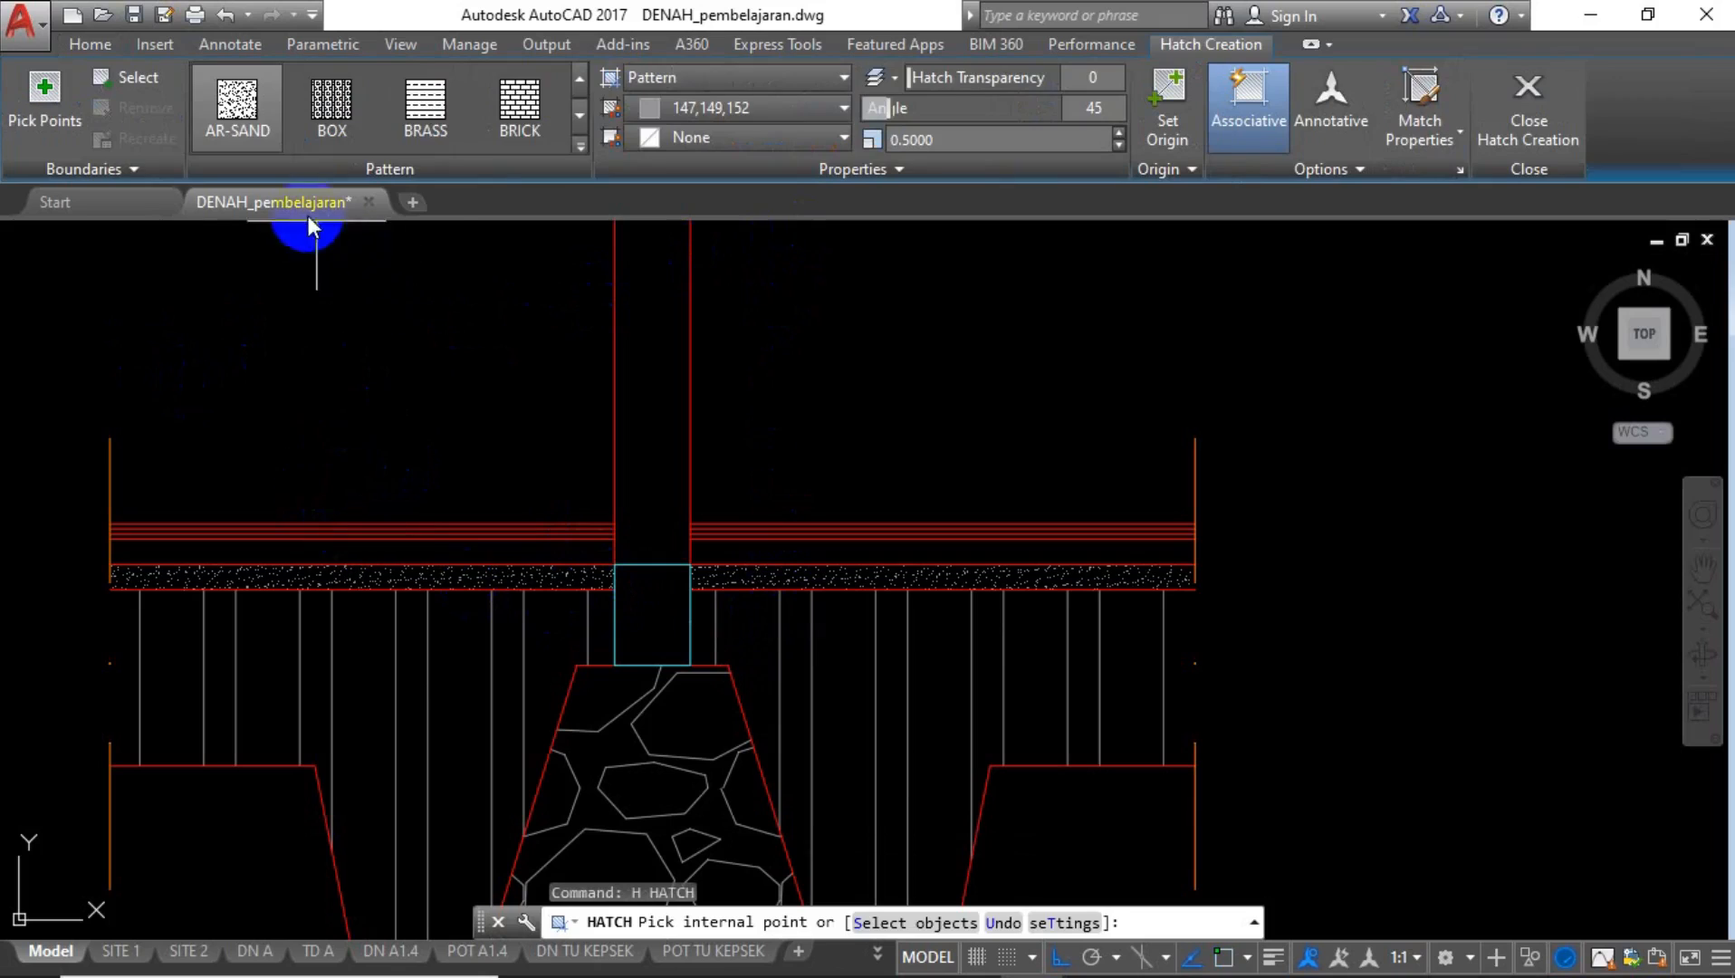
pyautogui.click(580, 147)
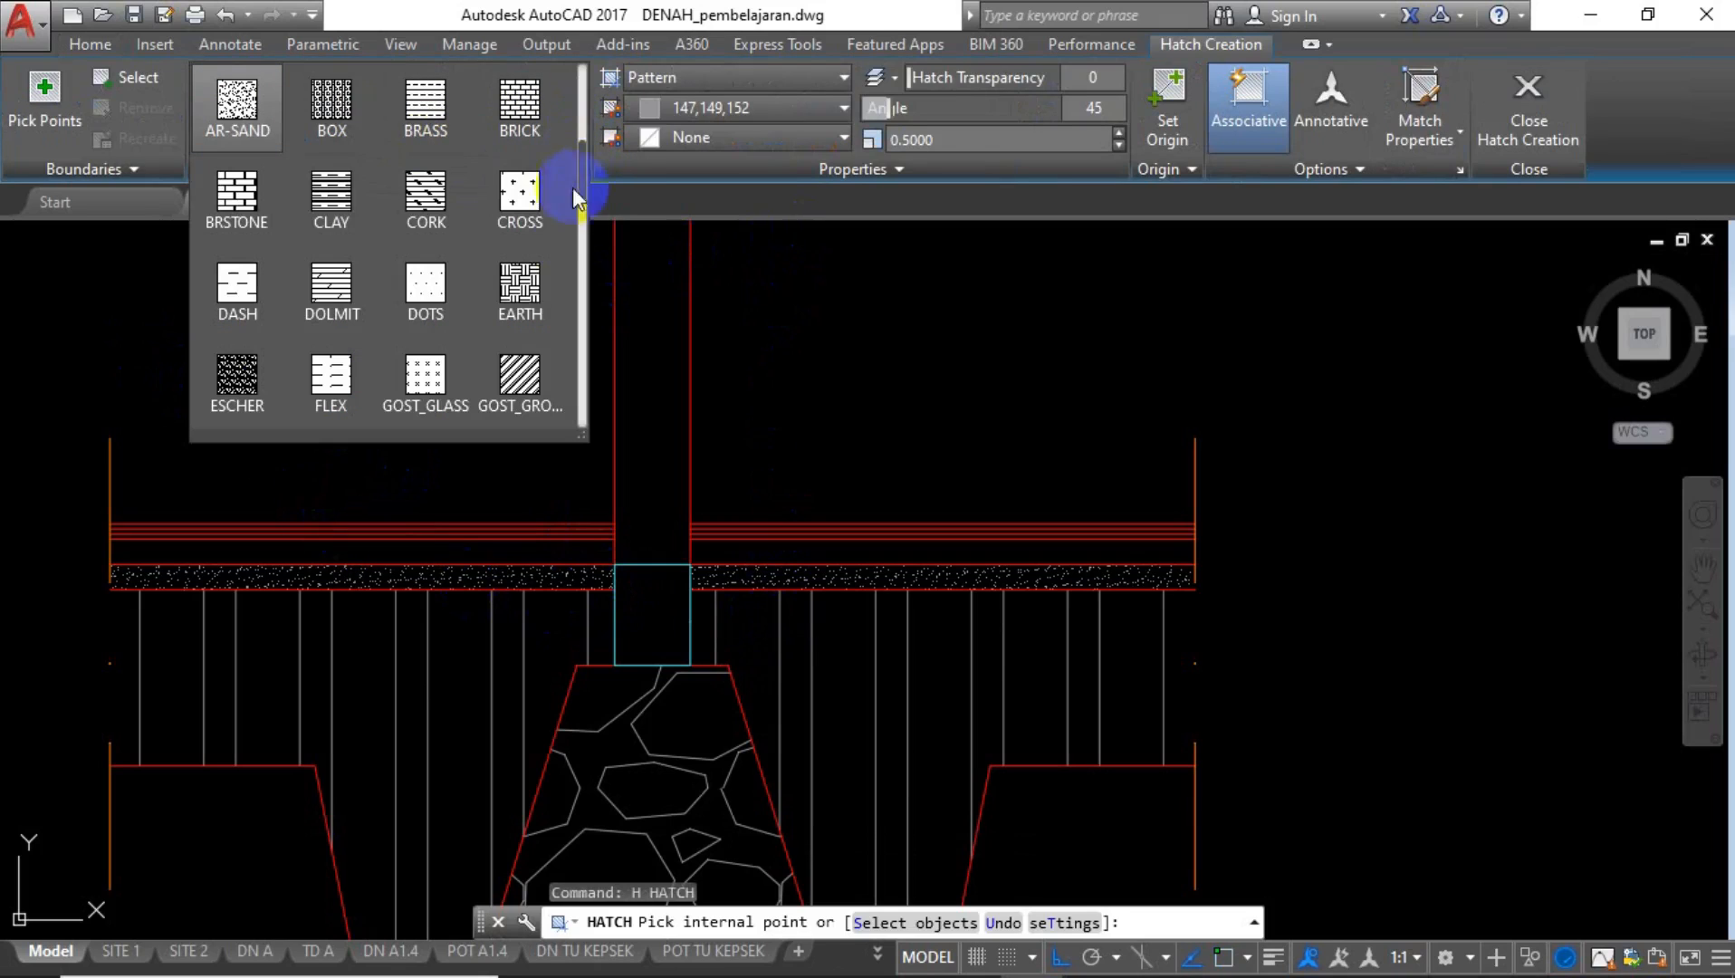
pyautogui.scroll(-2, 538, 324)
pyautogui.scroll(4, 537, 329)
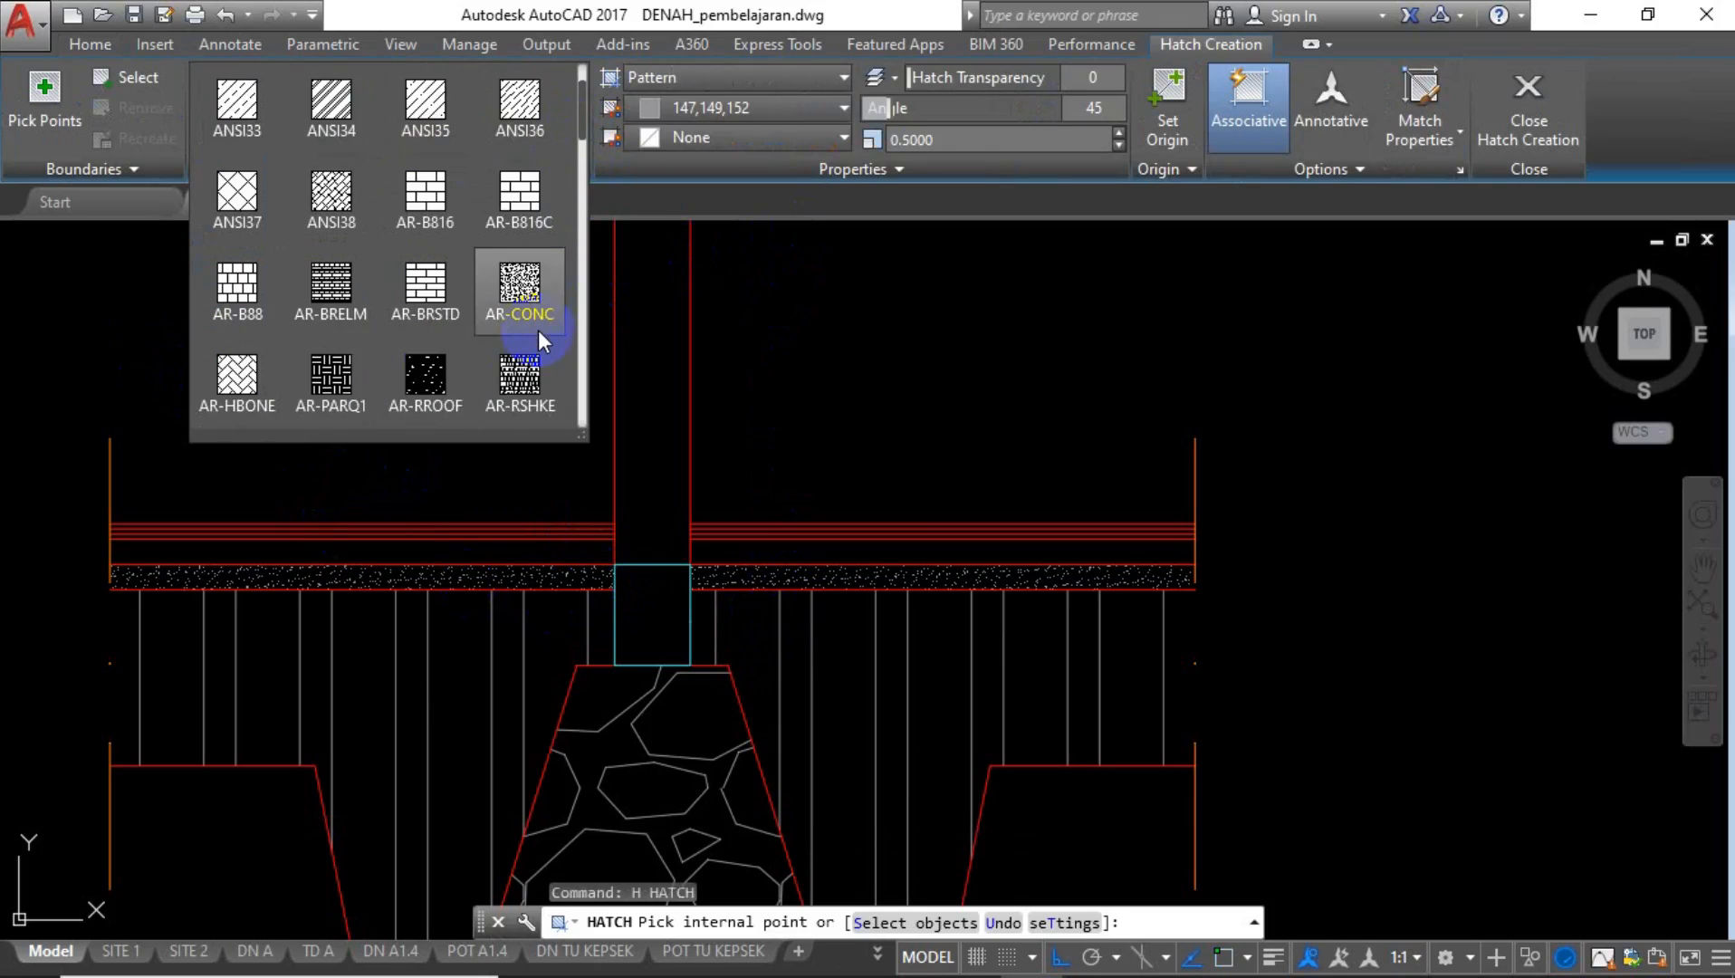
pyautogui.click(524, 298)
pyautogui.scroll(3, 641, 548)
pyautogui.click(548, 542)
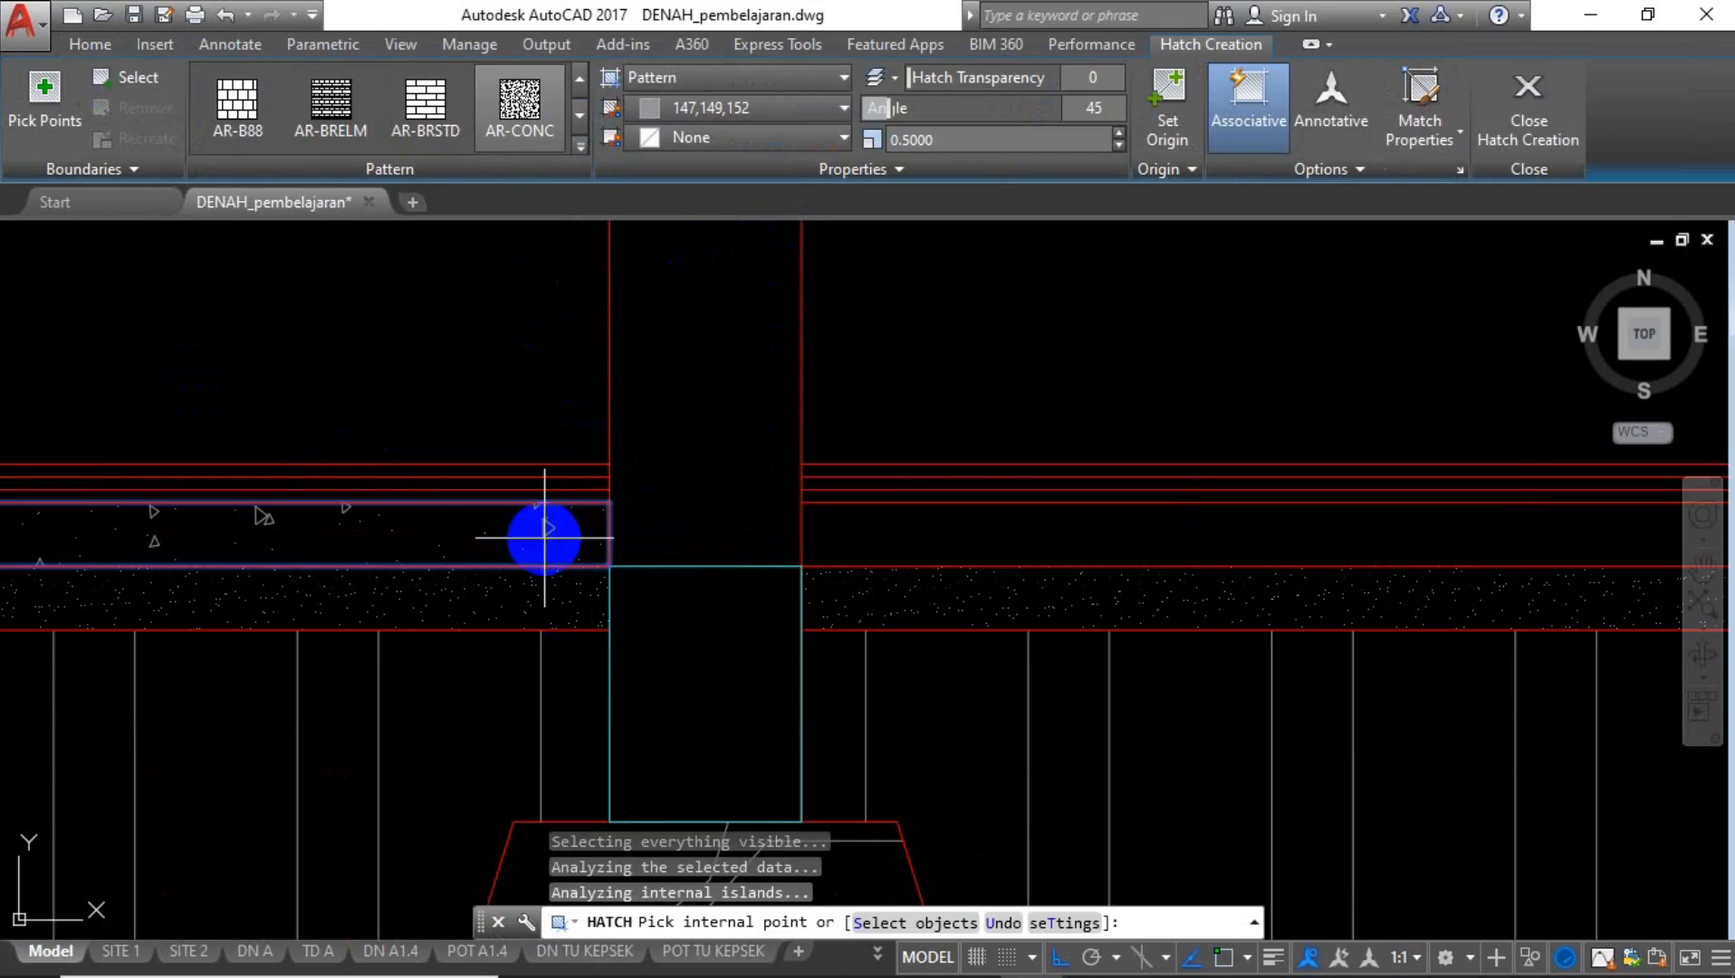
pyautogui.click(922, 540)
pyautogui.scroll(-2, 914, 538)
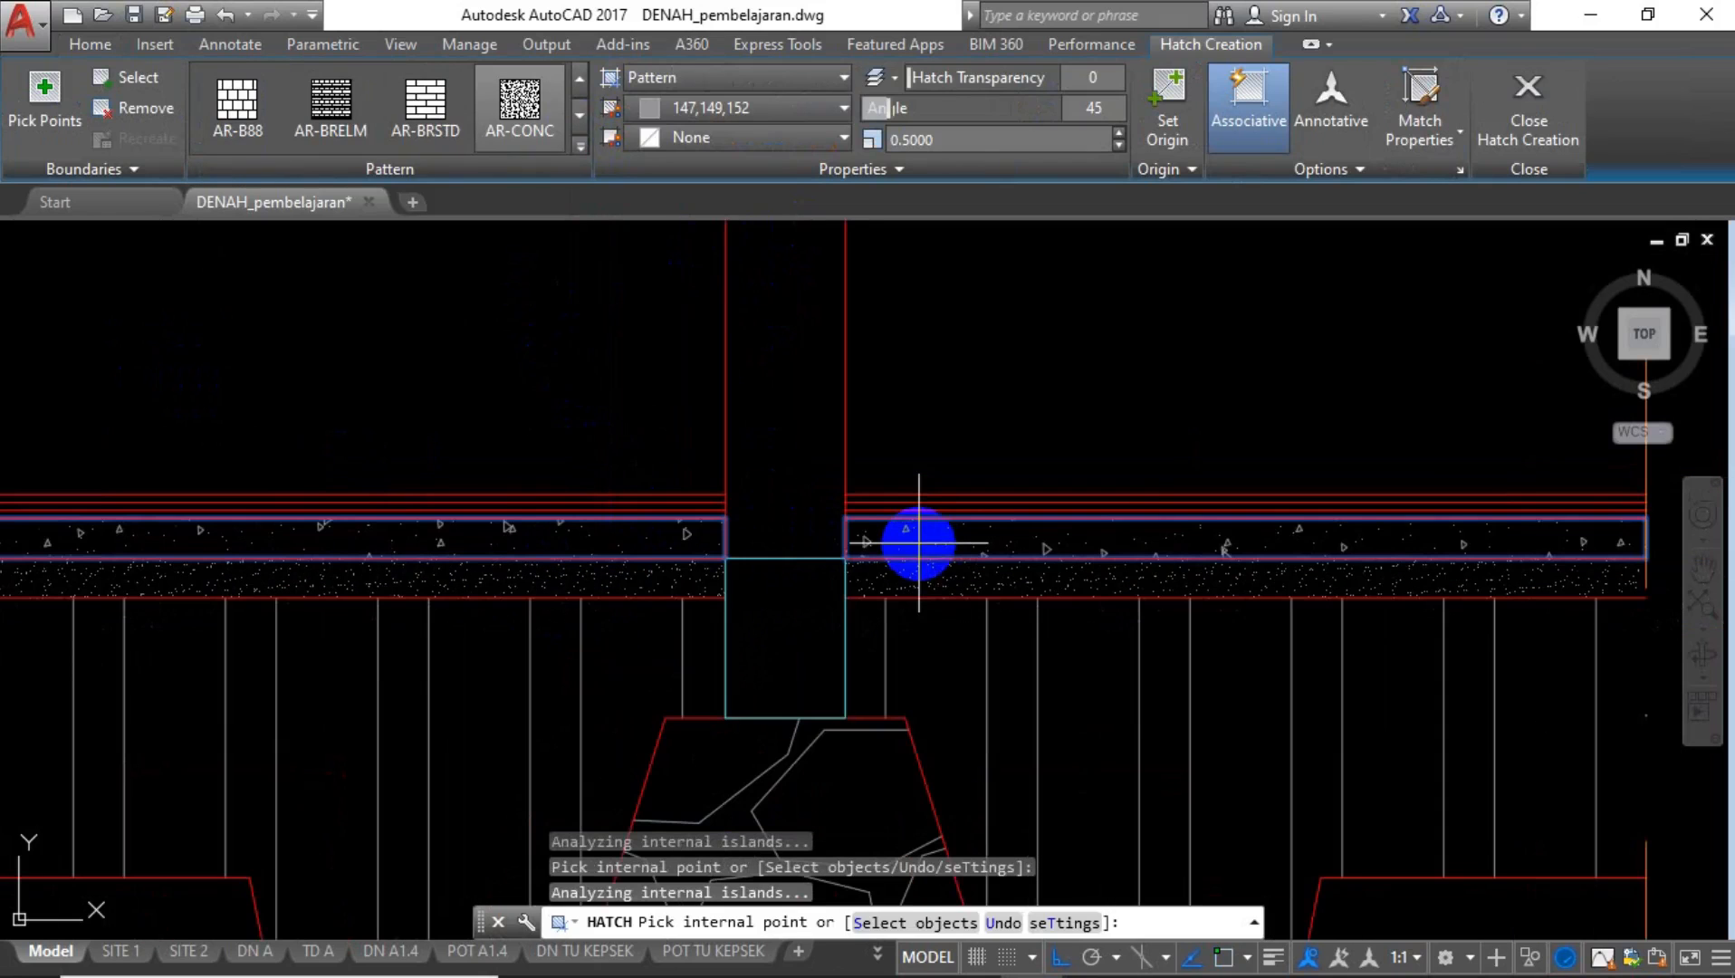
pyautogui.scroll(-2, 887, 541)
pyautogui.scroll(4, 890, 554)
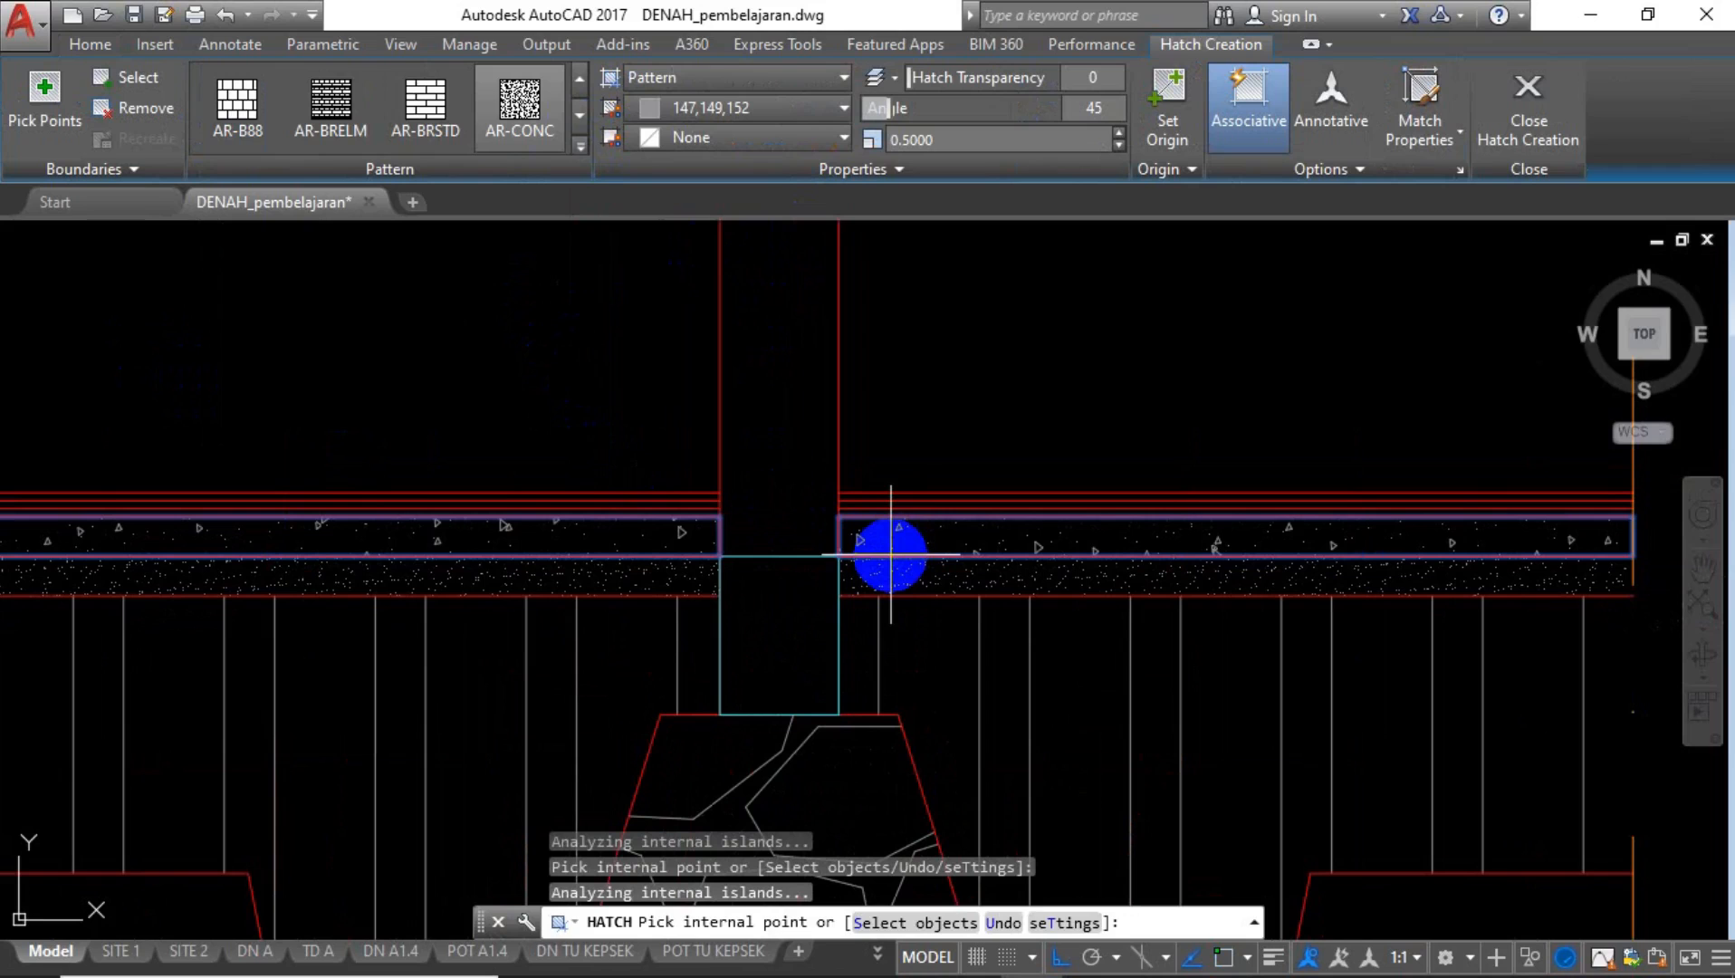
pyautogui.press('Return')
# Offset the cyan beam rectangle 15 inward.
pyautogui.scroll(-3, 887, 538)
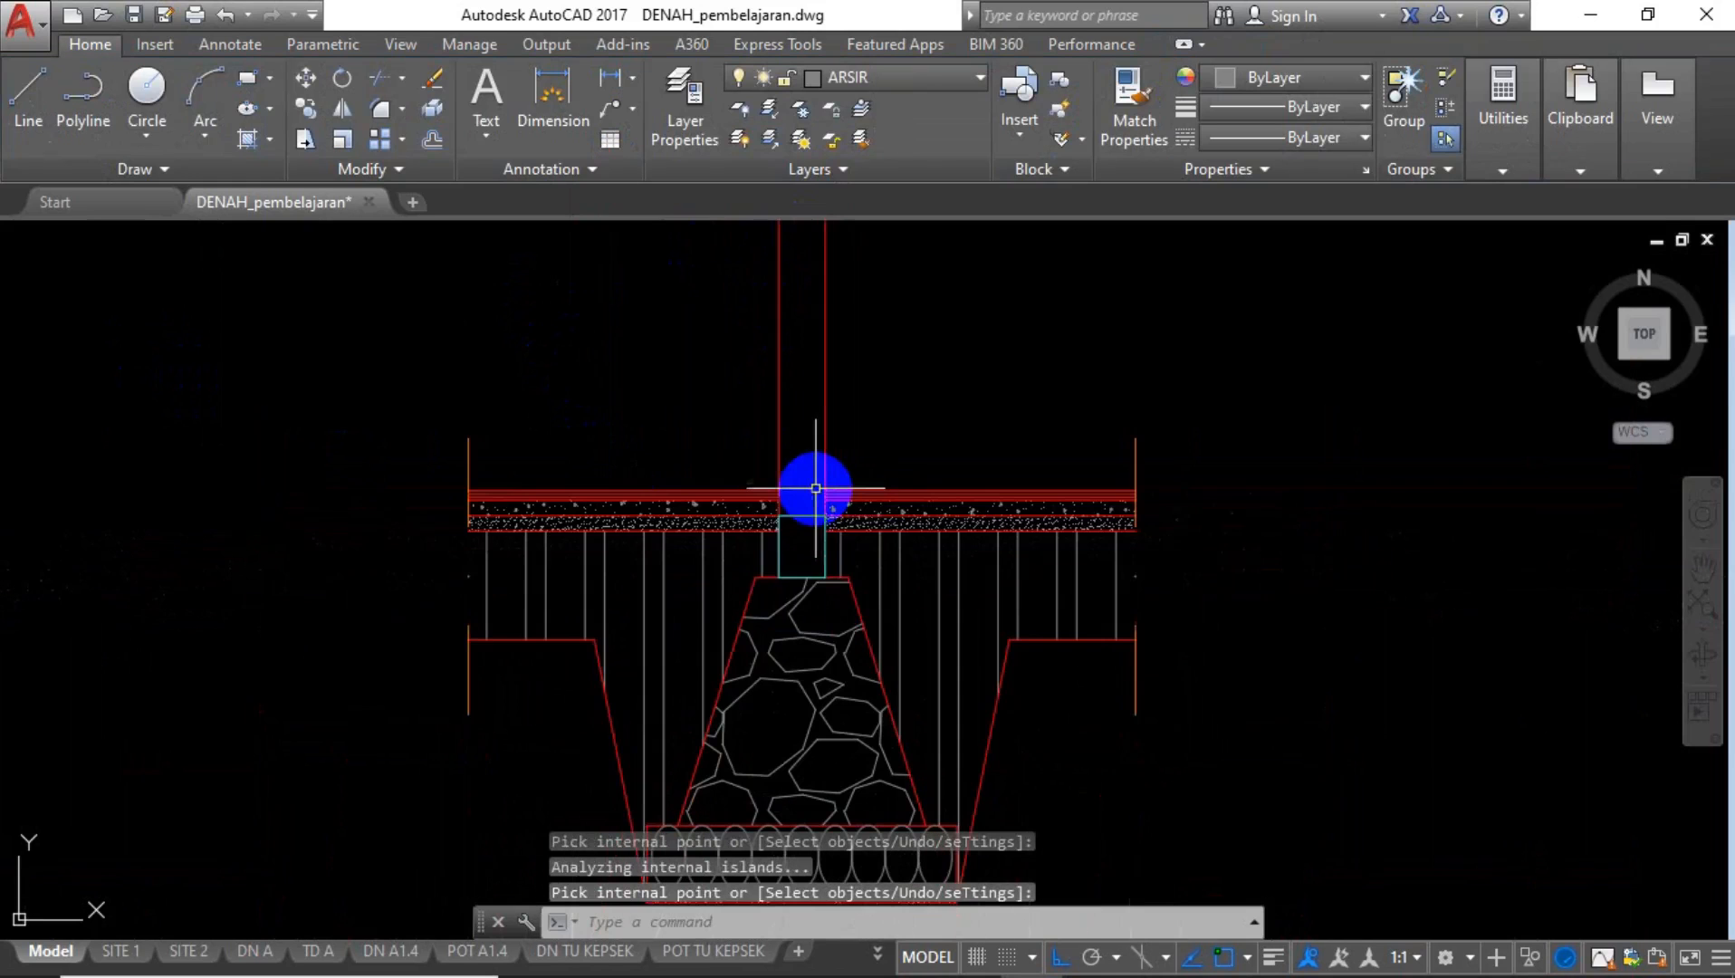
pyautogui.scroll(-1, 813, 550)
pyautogui.moveTo(813, 549); pyautogui.dragTo(696, 488, button='middle')
pyautogui.scroll(4, 701, 487)
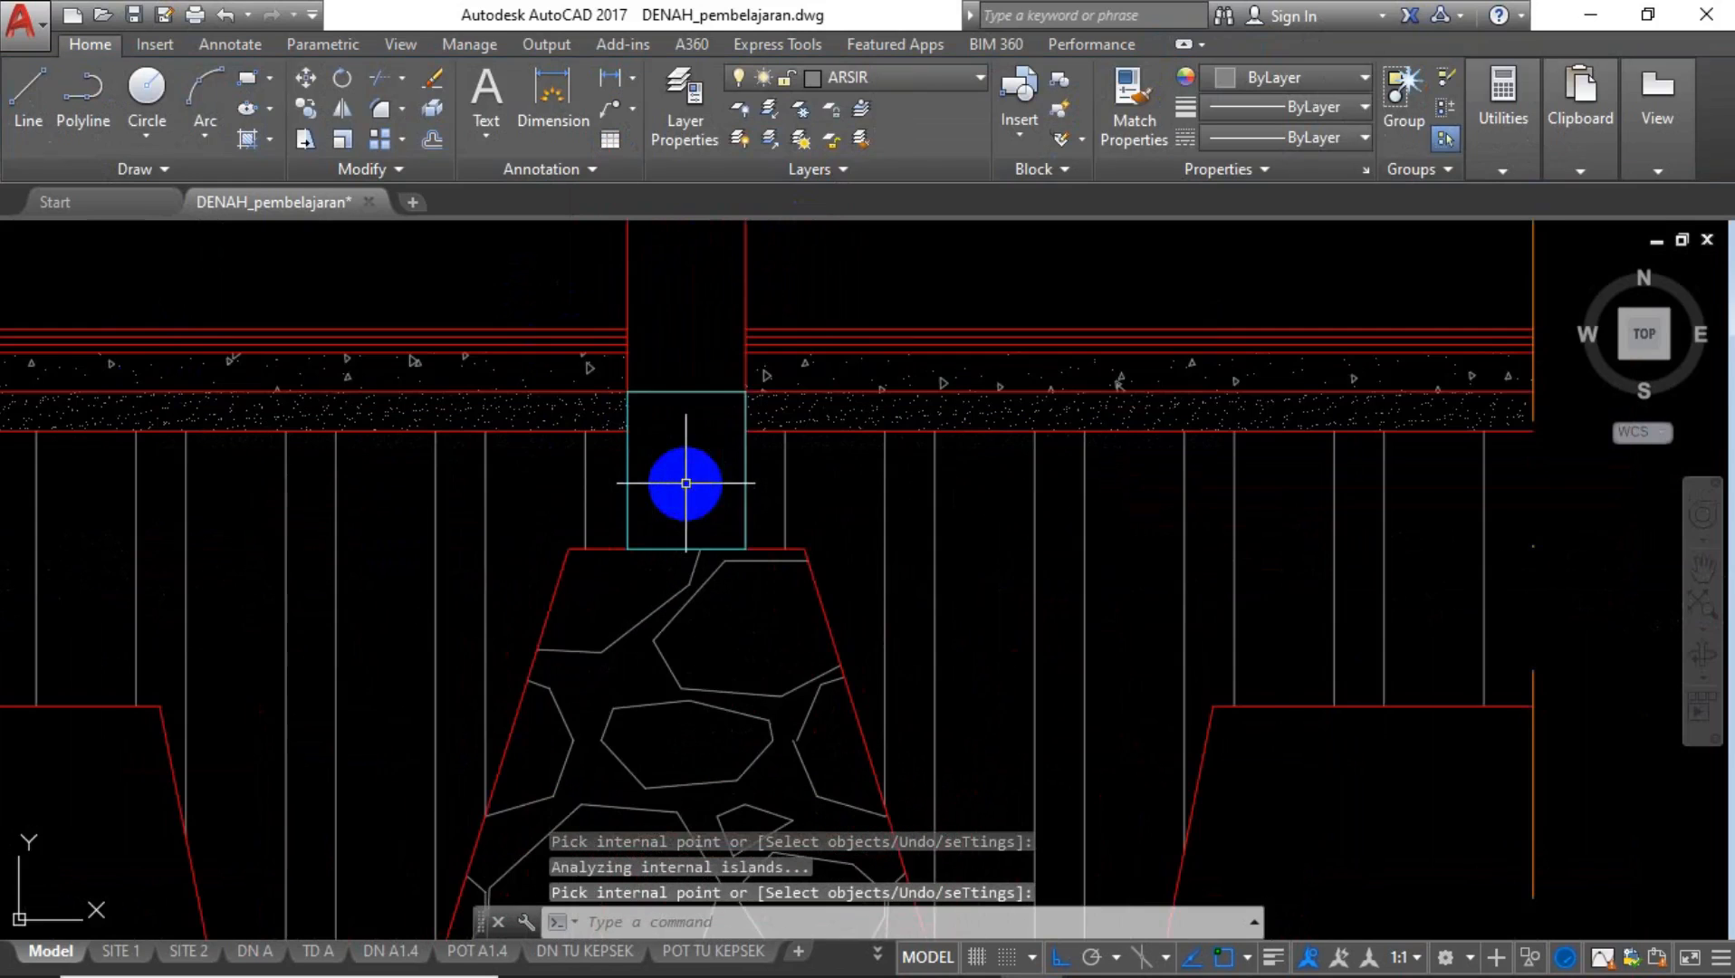
pyautogui.scroll(4, 706, 488)
pyautogui.moveTo(701, 484); pyautogui.dragTo(677, 404, button='middle')
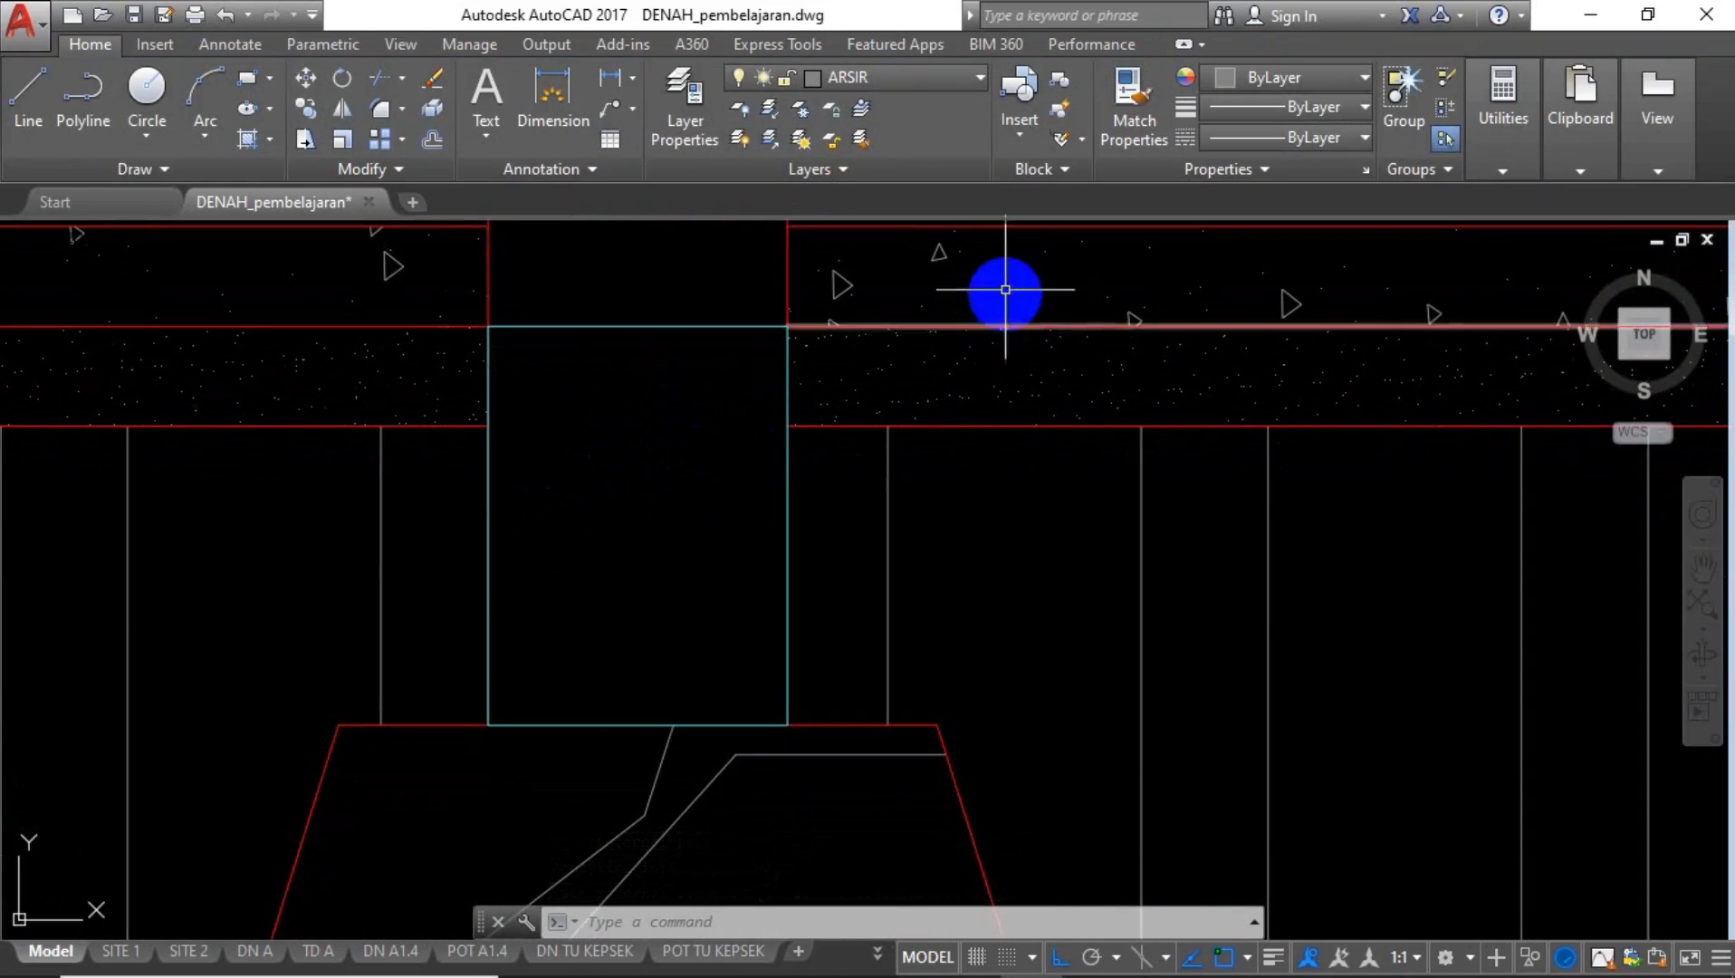
pyautogui.moveTo(987, 367); pyautogui.dragTo(1007, 441, button='middle')
pyautogui.moveTo(1051, 405); pyautogui.dragTo(1053, 404, button='middle')
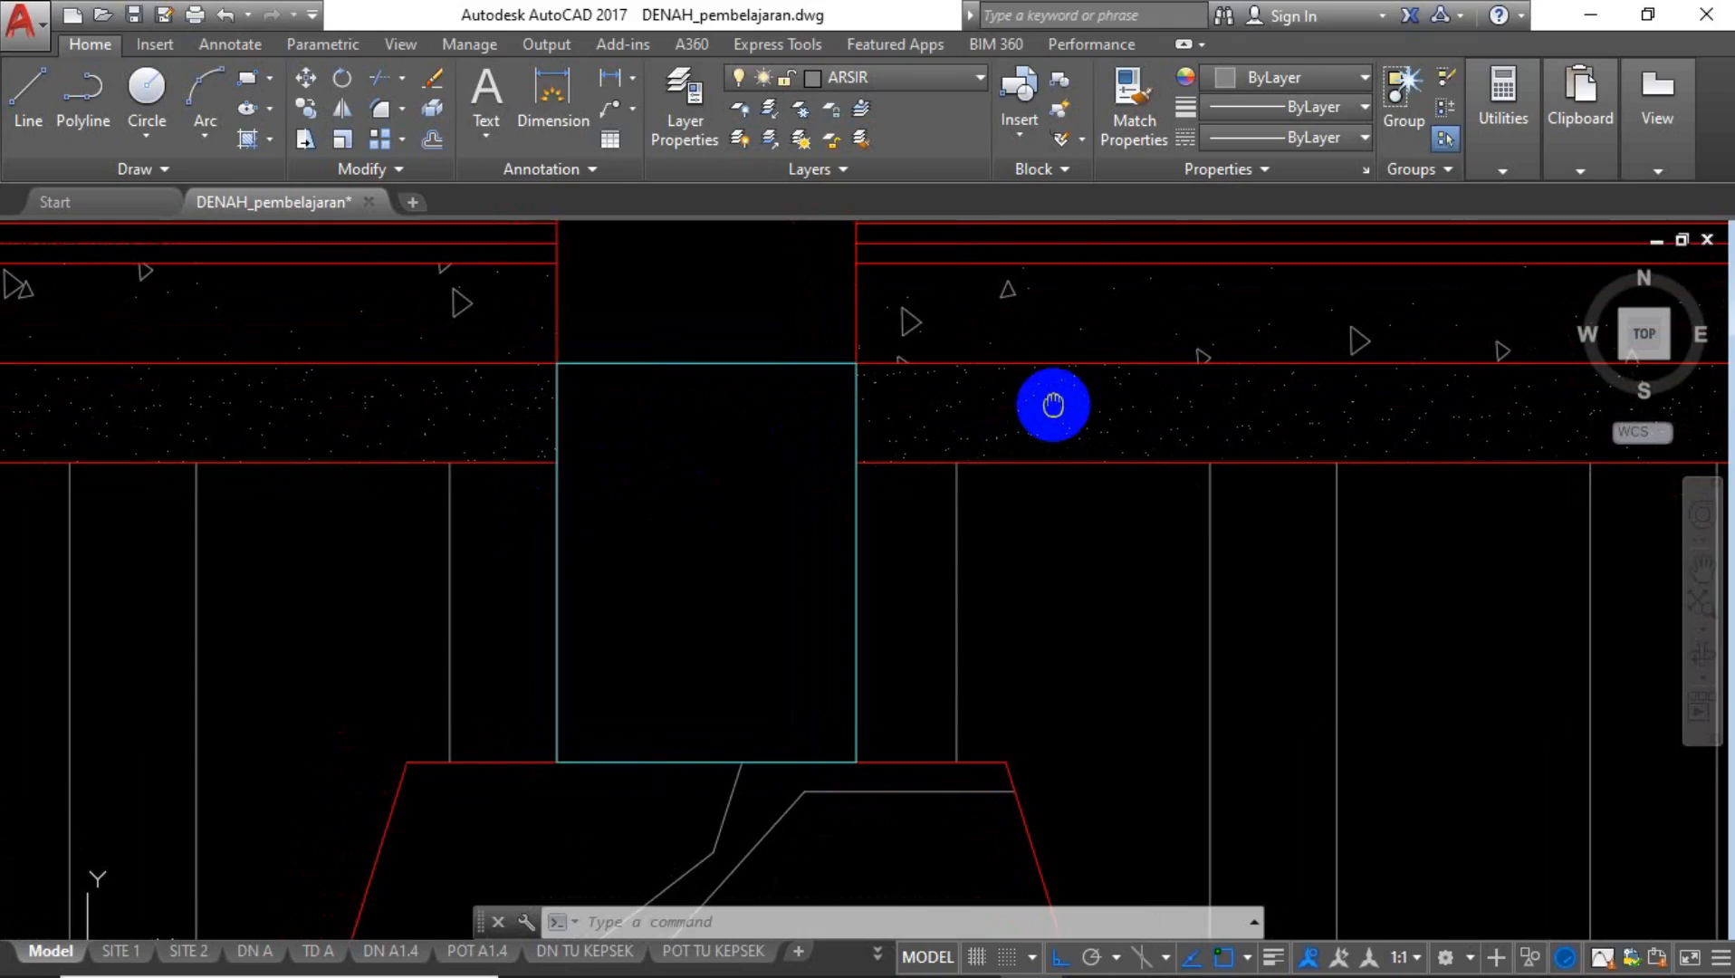
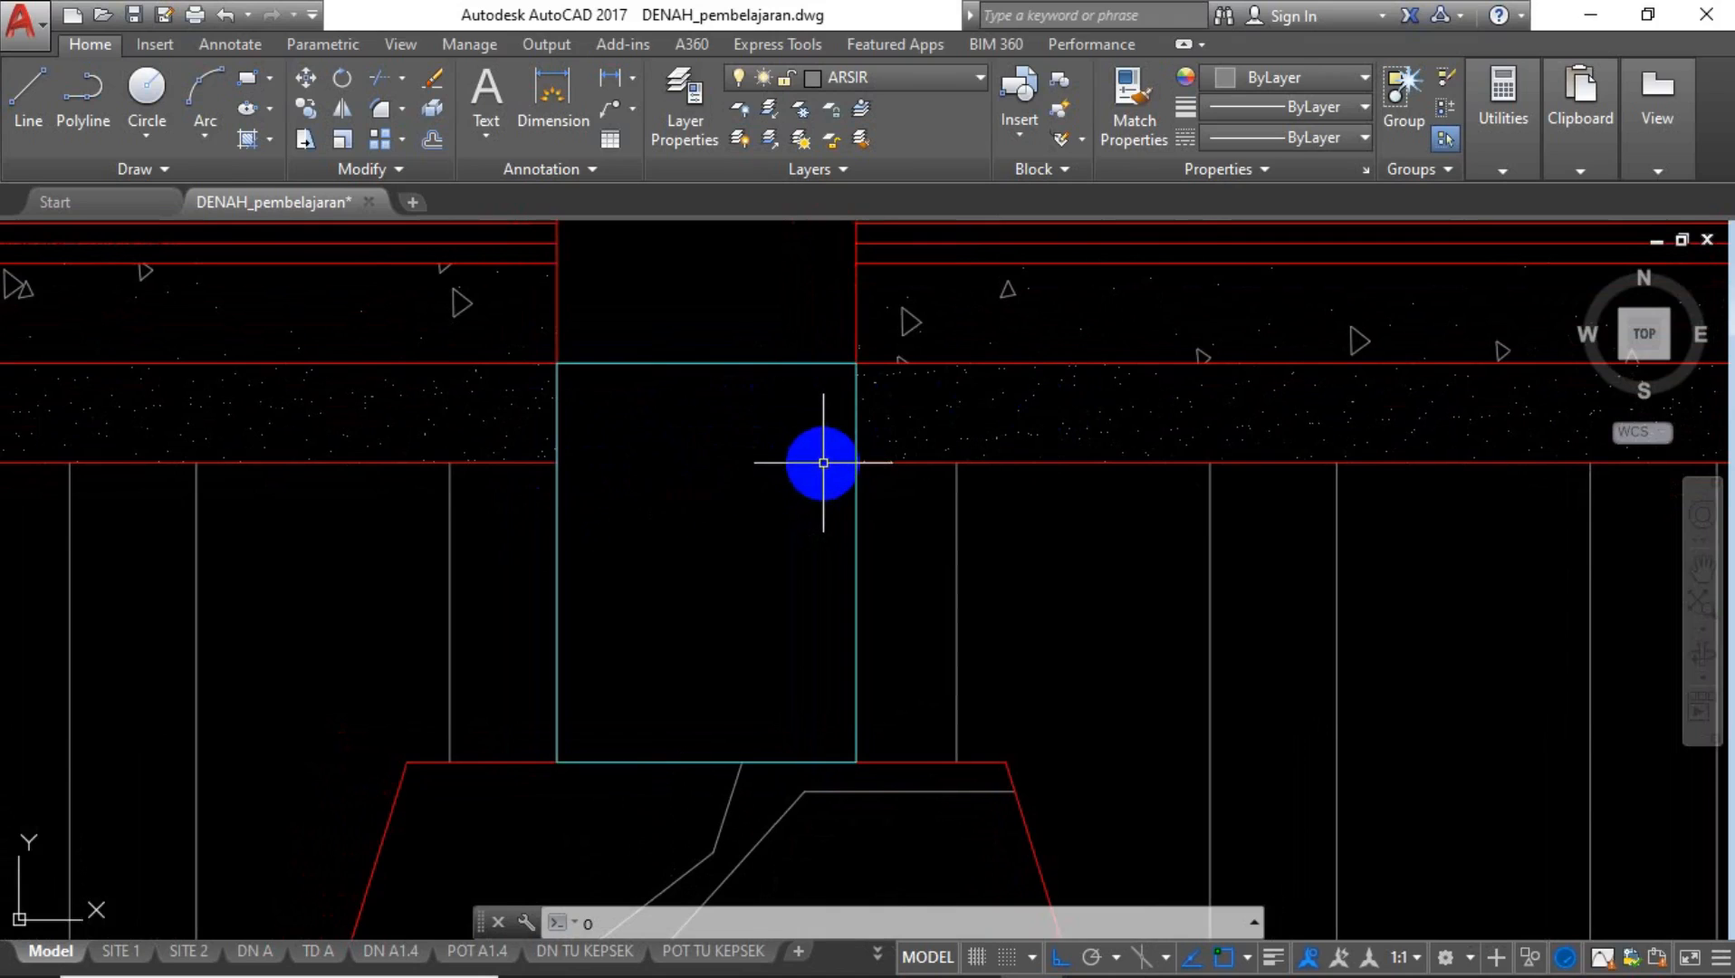
pyautogui.press('Return')
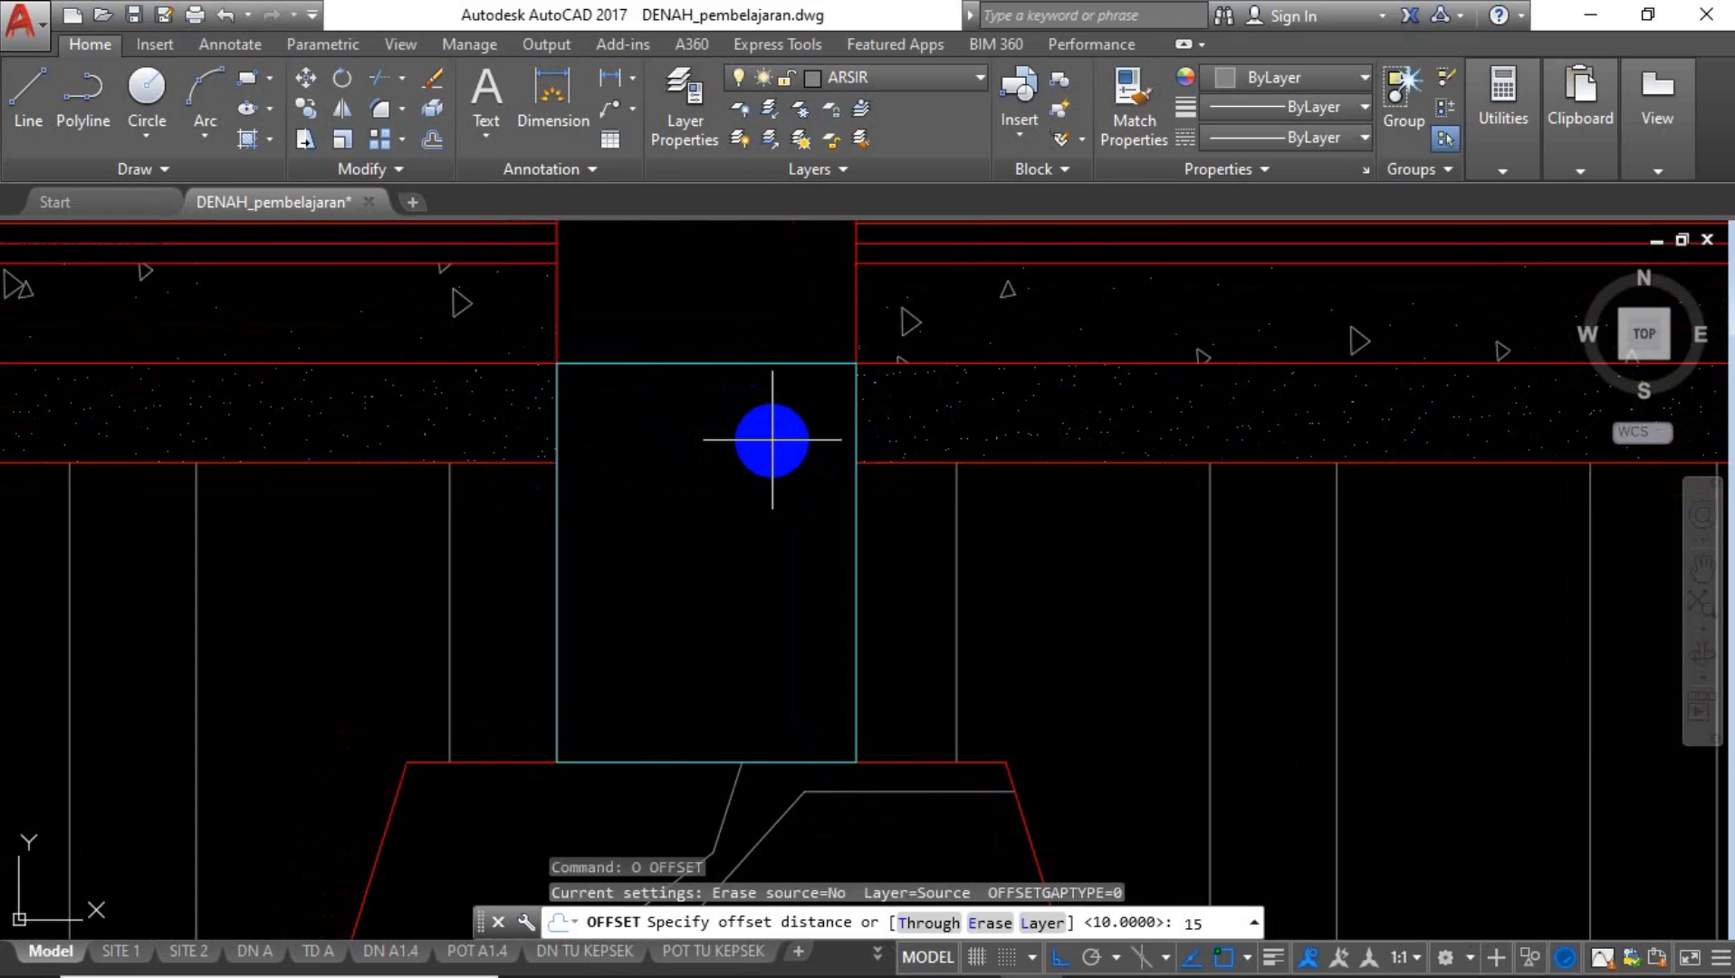
pyautogui.press('Return')
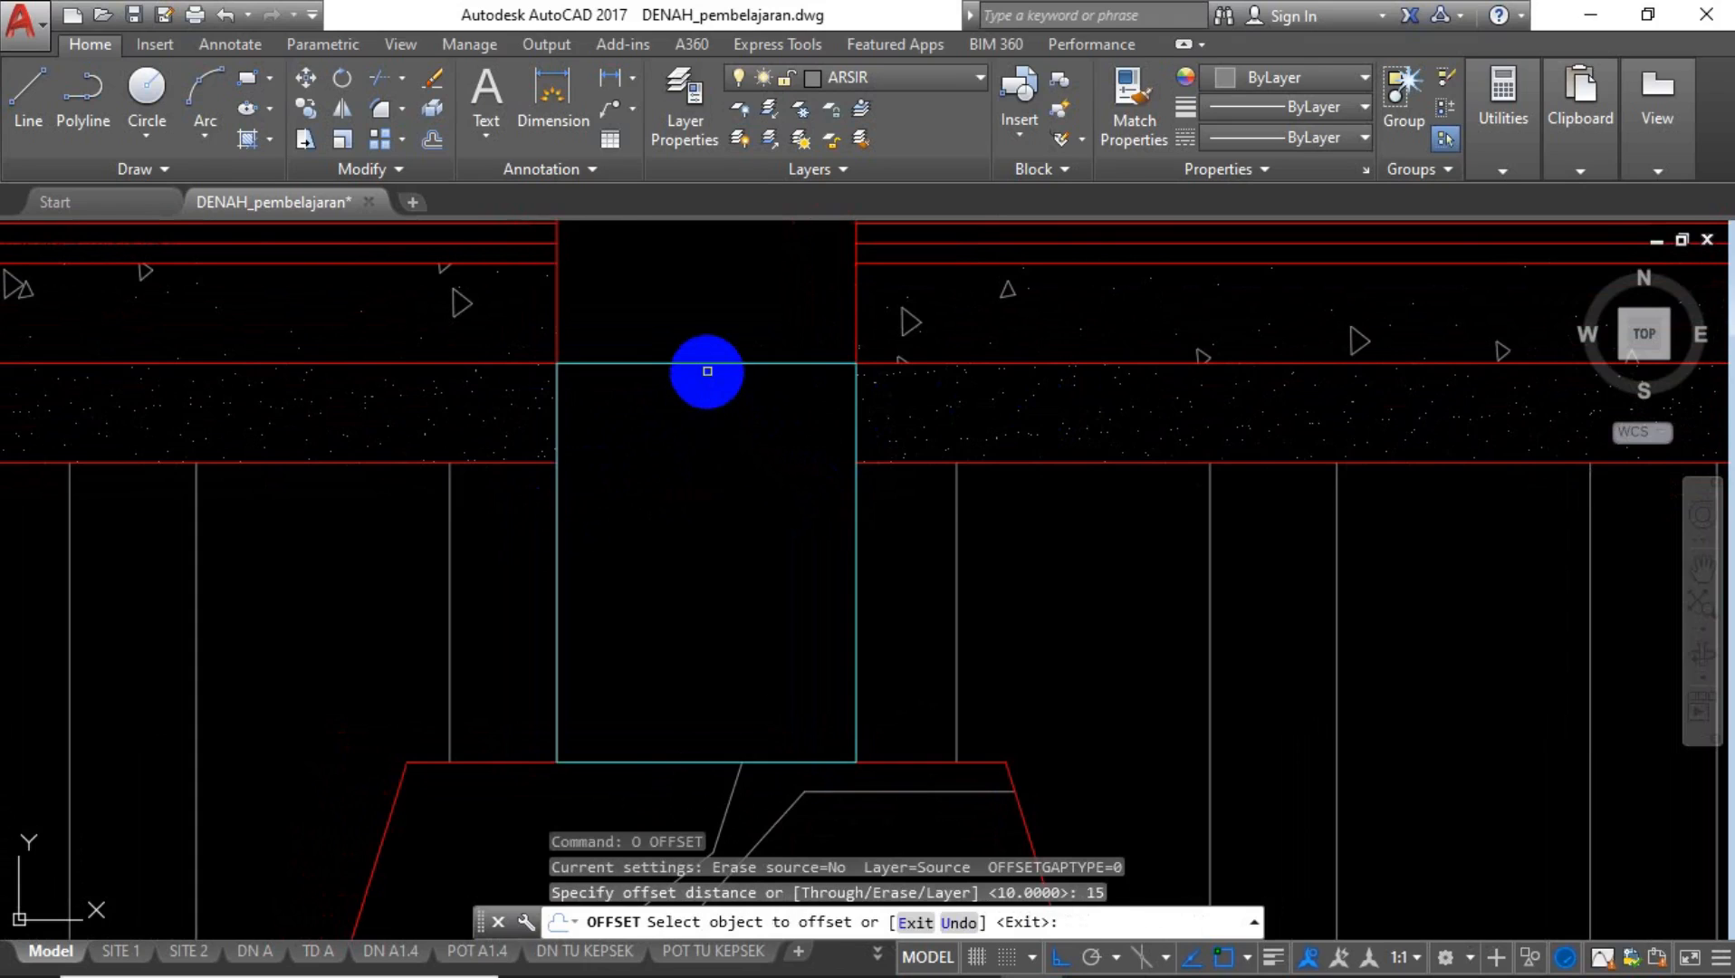
pyautogui.click(699, 365)
pyautogui.click(699, 444)
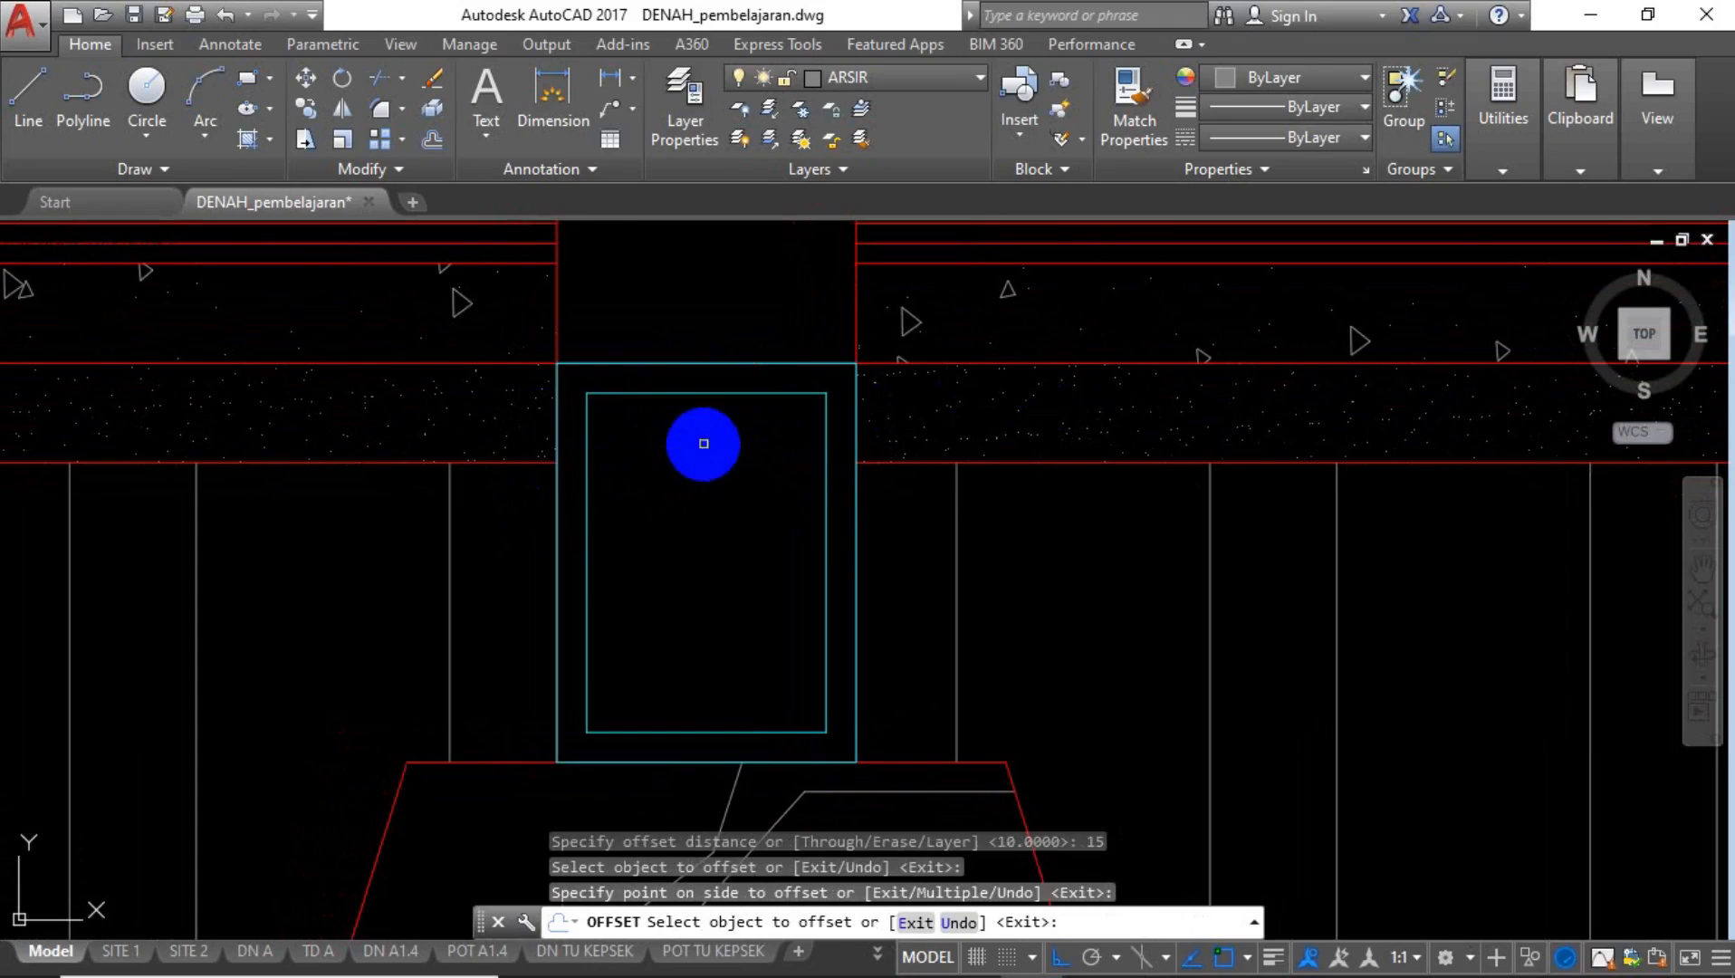
pyautogui.press('Escape')
# Offset the inner beam rectangle 6 further inward to form the stirrup's double outline.
pyautogui.write('o')
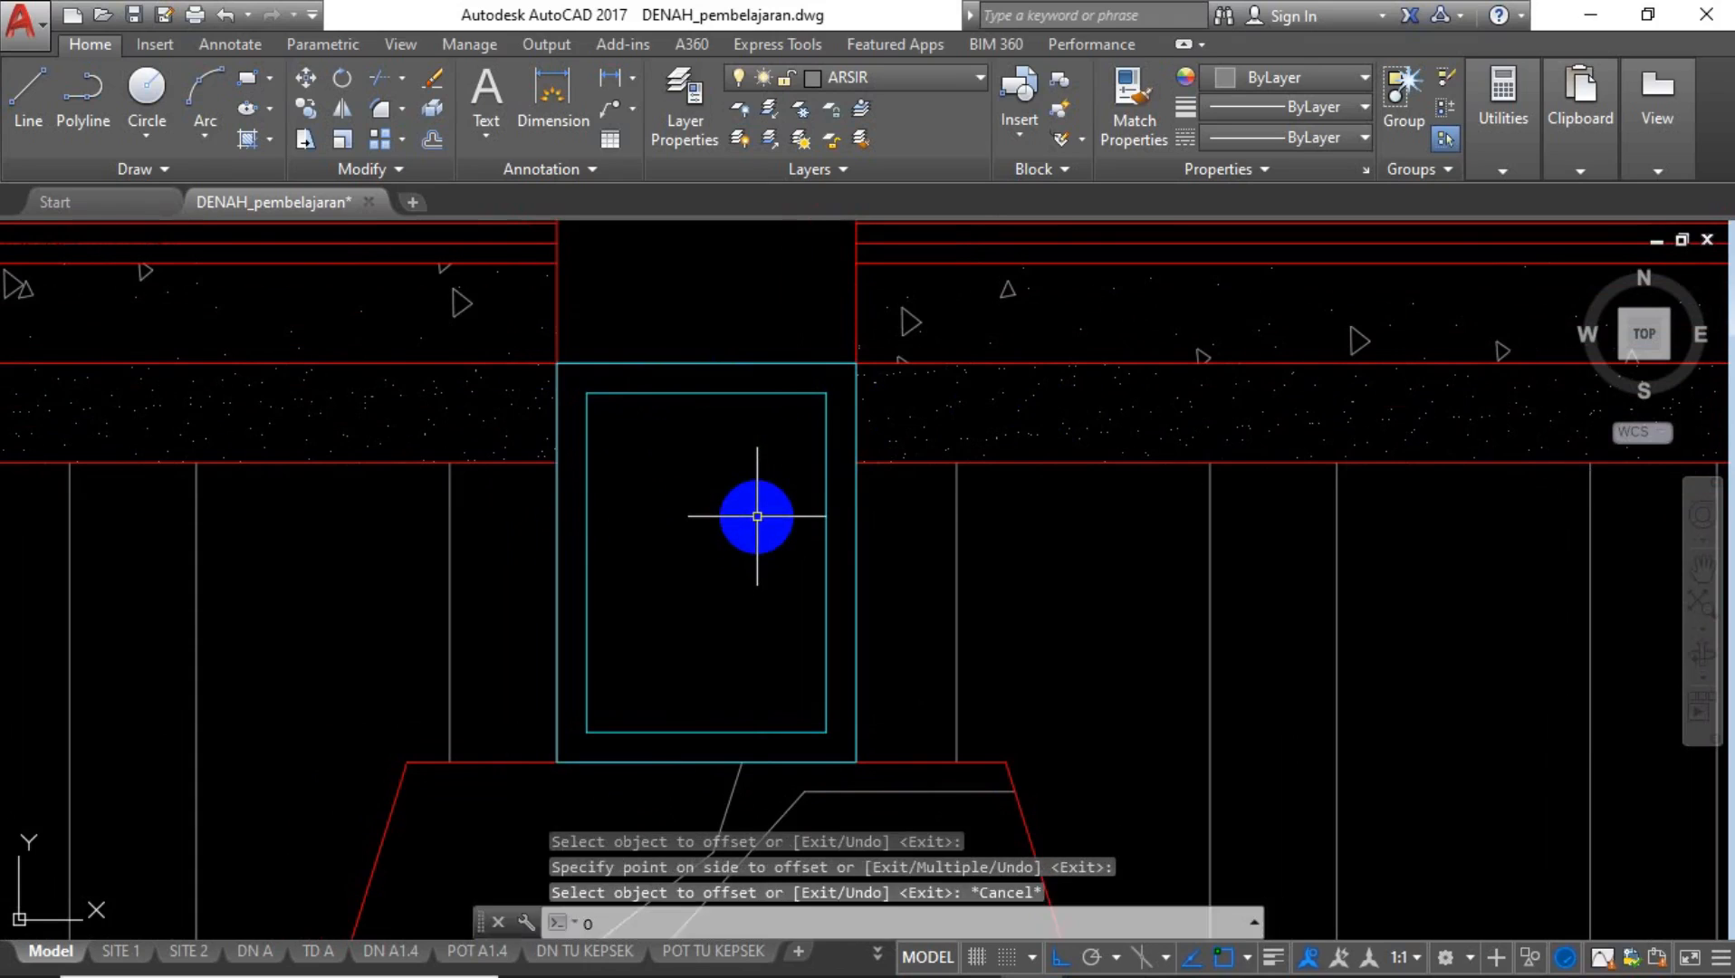
pyautogui.press('Return')
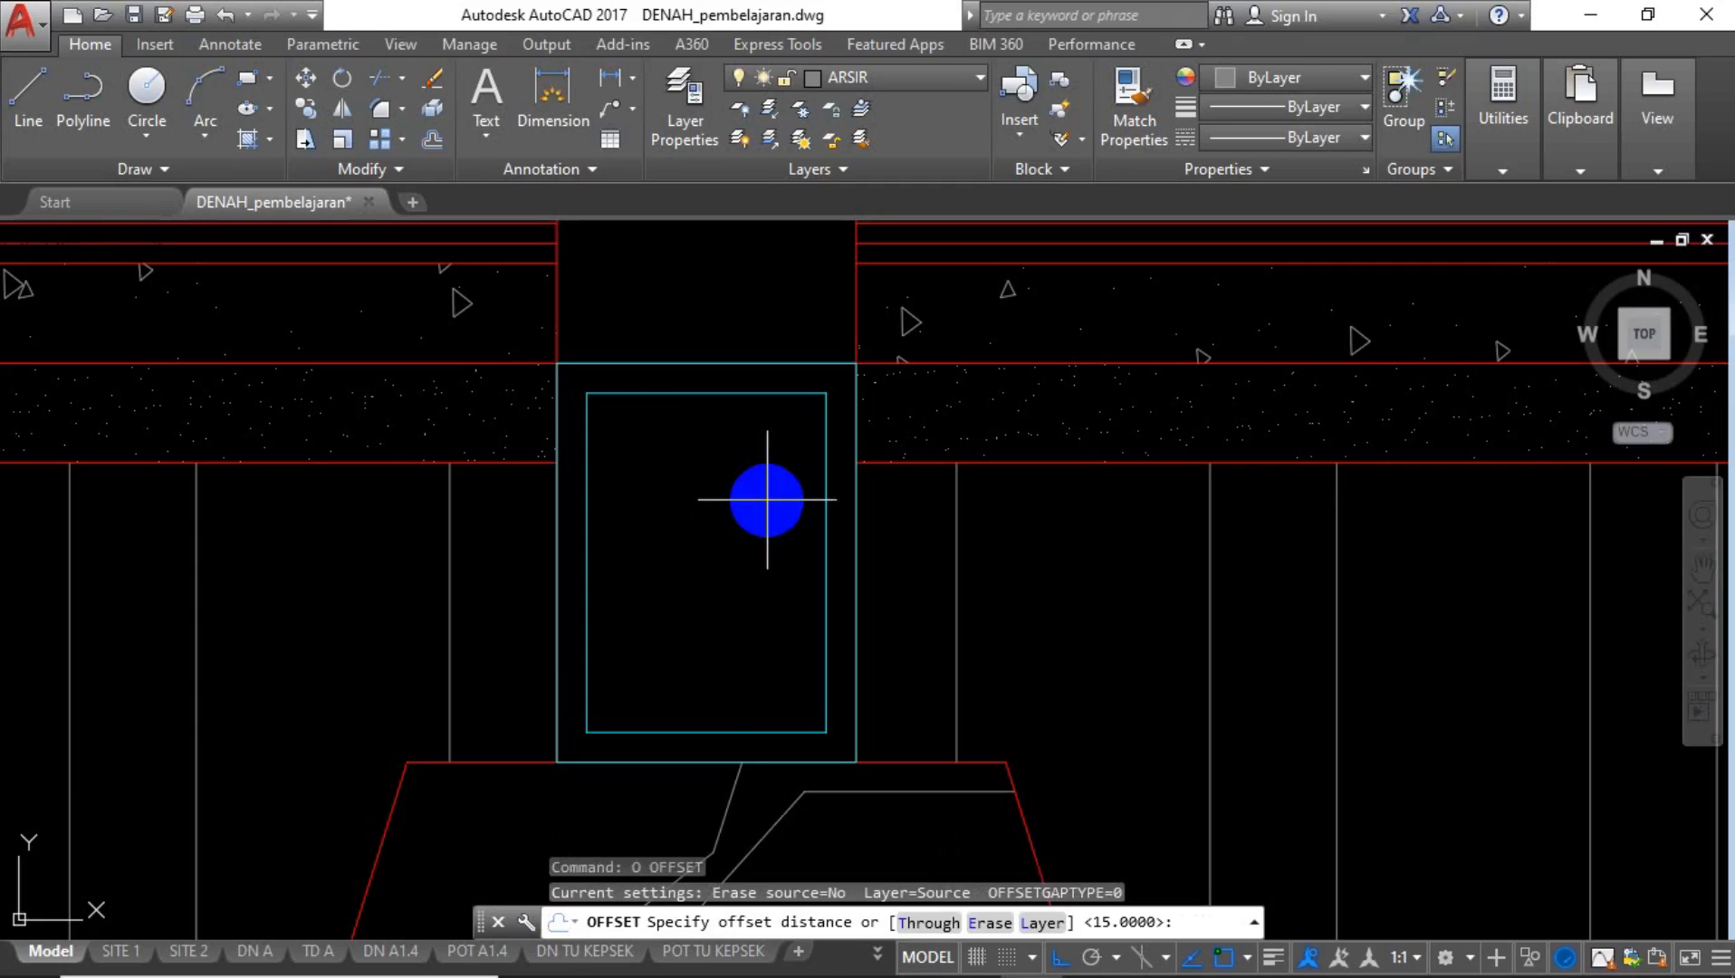
pyautogui.press('Return')
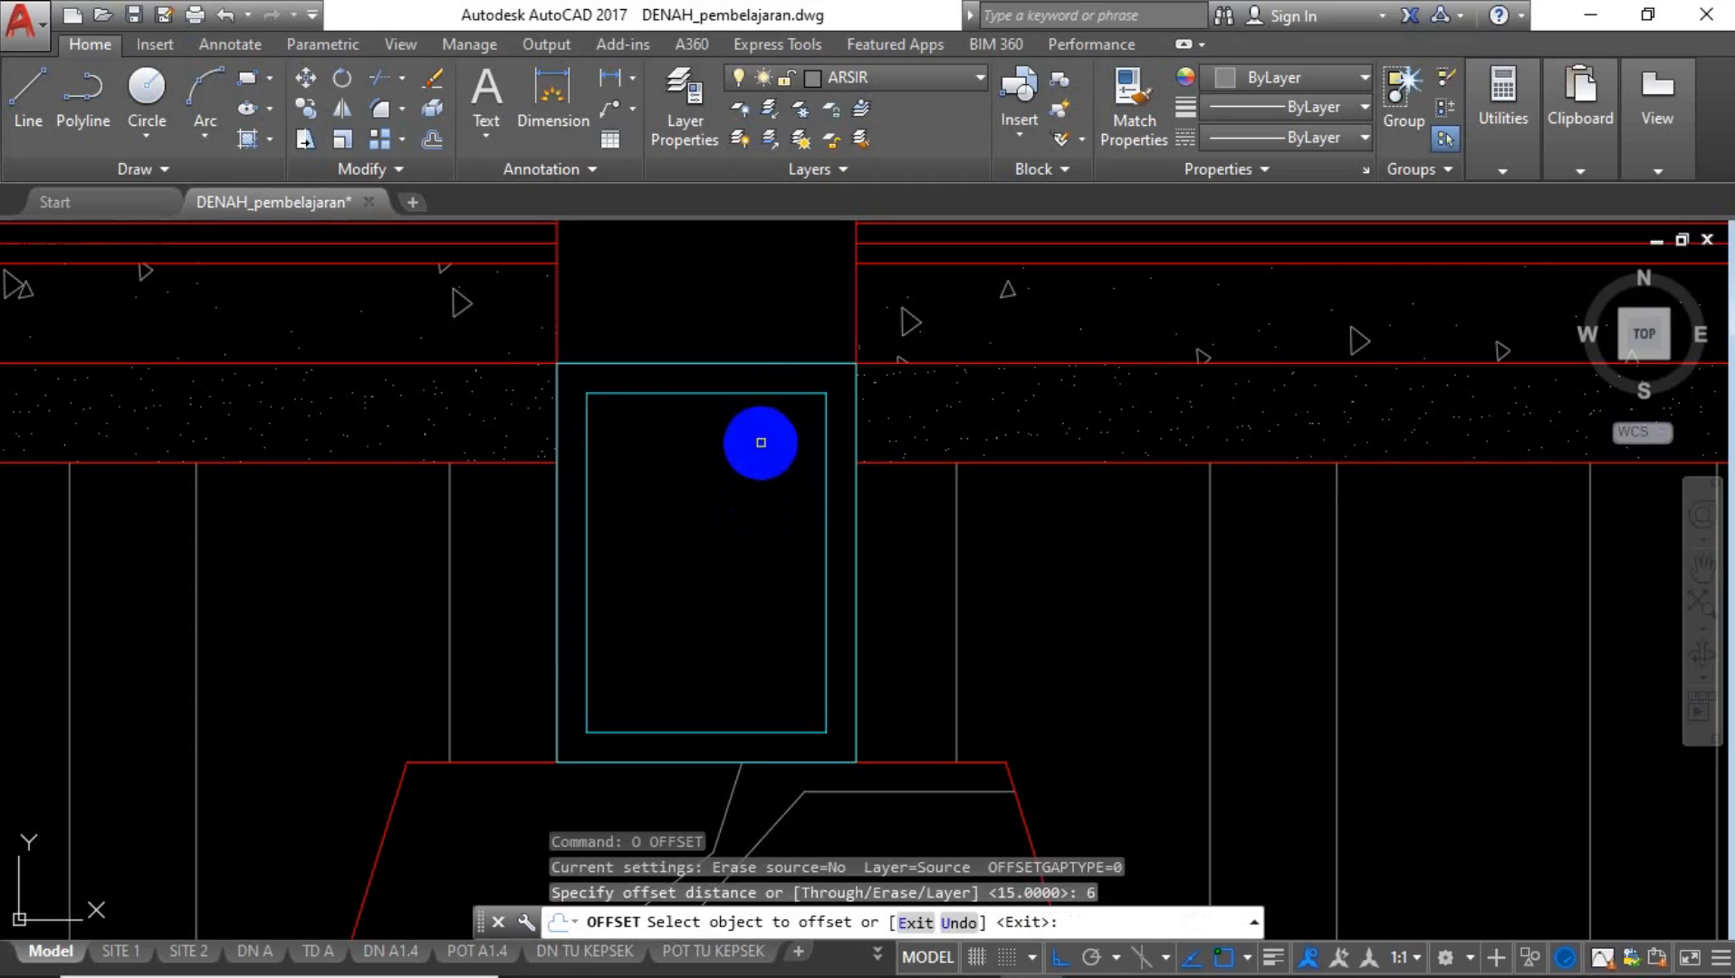
pyautogui.click(736, 394)
pyautogui.click(712, 470)
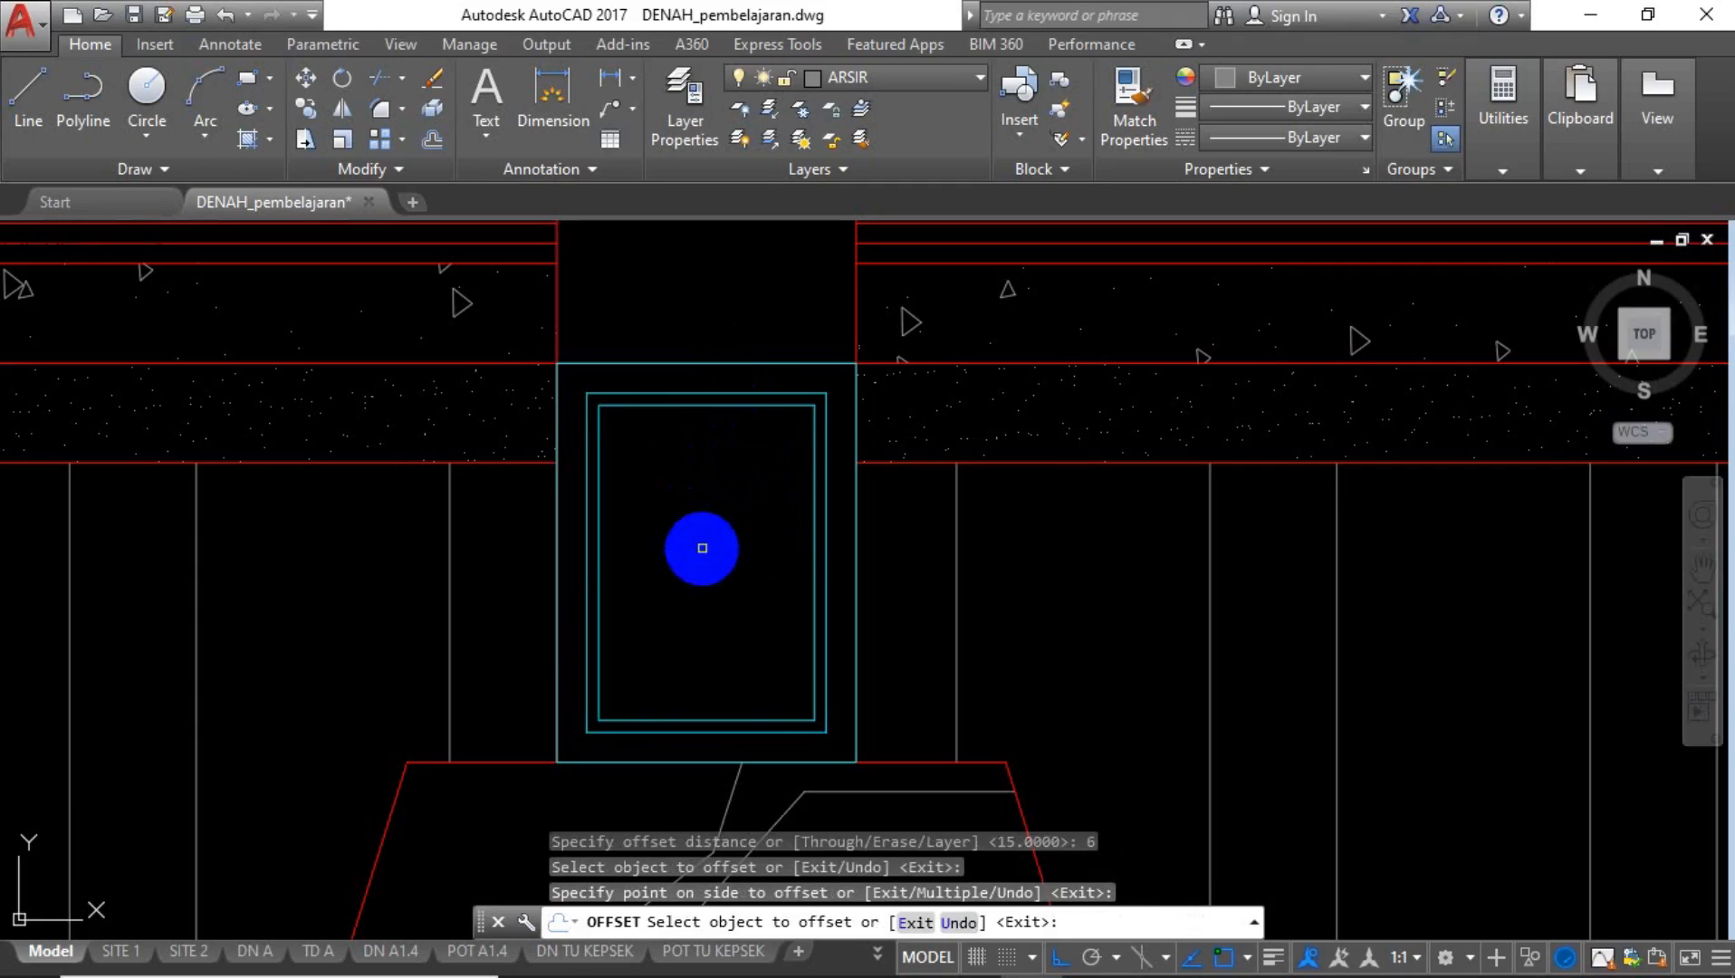
pyautogui.press('Escape')
# Draw a circle of radius 12 for the reinforcement bar inside the upper-left part of the stirrup.
pyautogui.write('c')
pyautogui.press('Return')
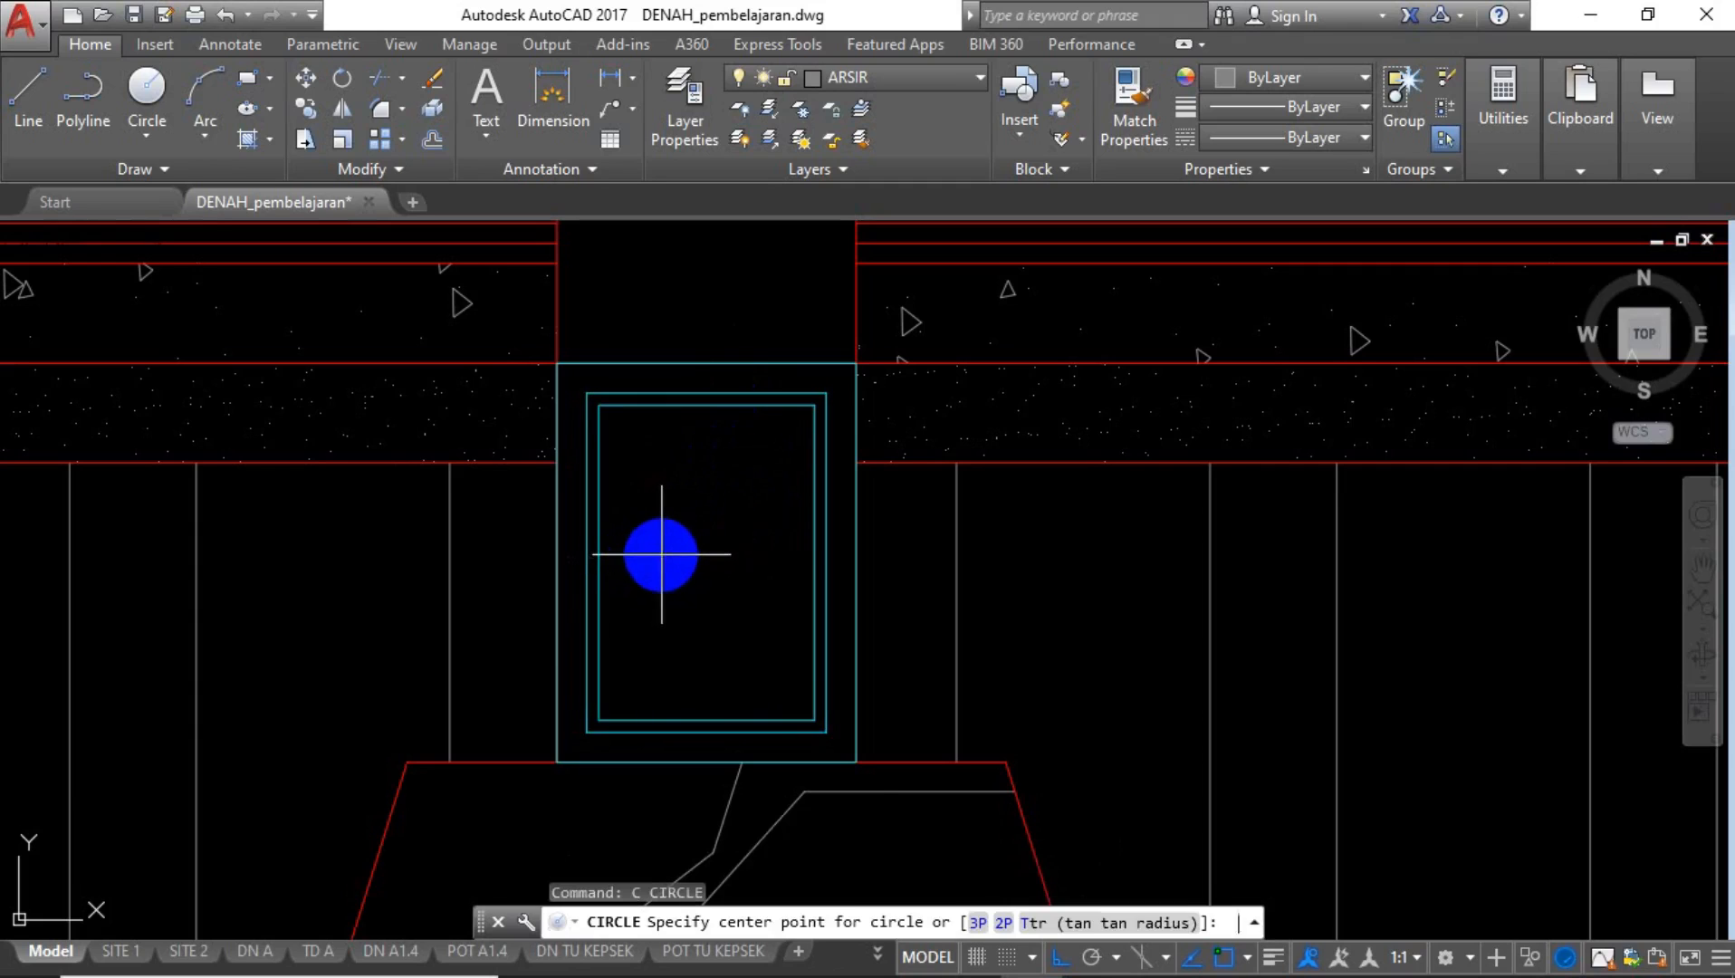
pyautogui.scroll(5, 659, 557)
pyautogui.click(656, 541)
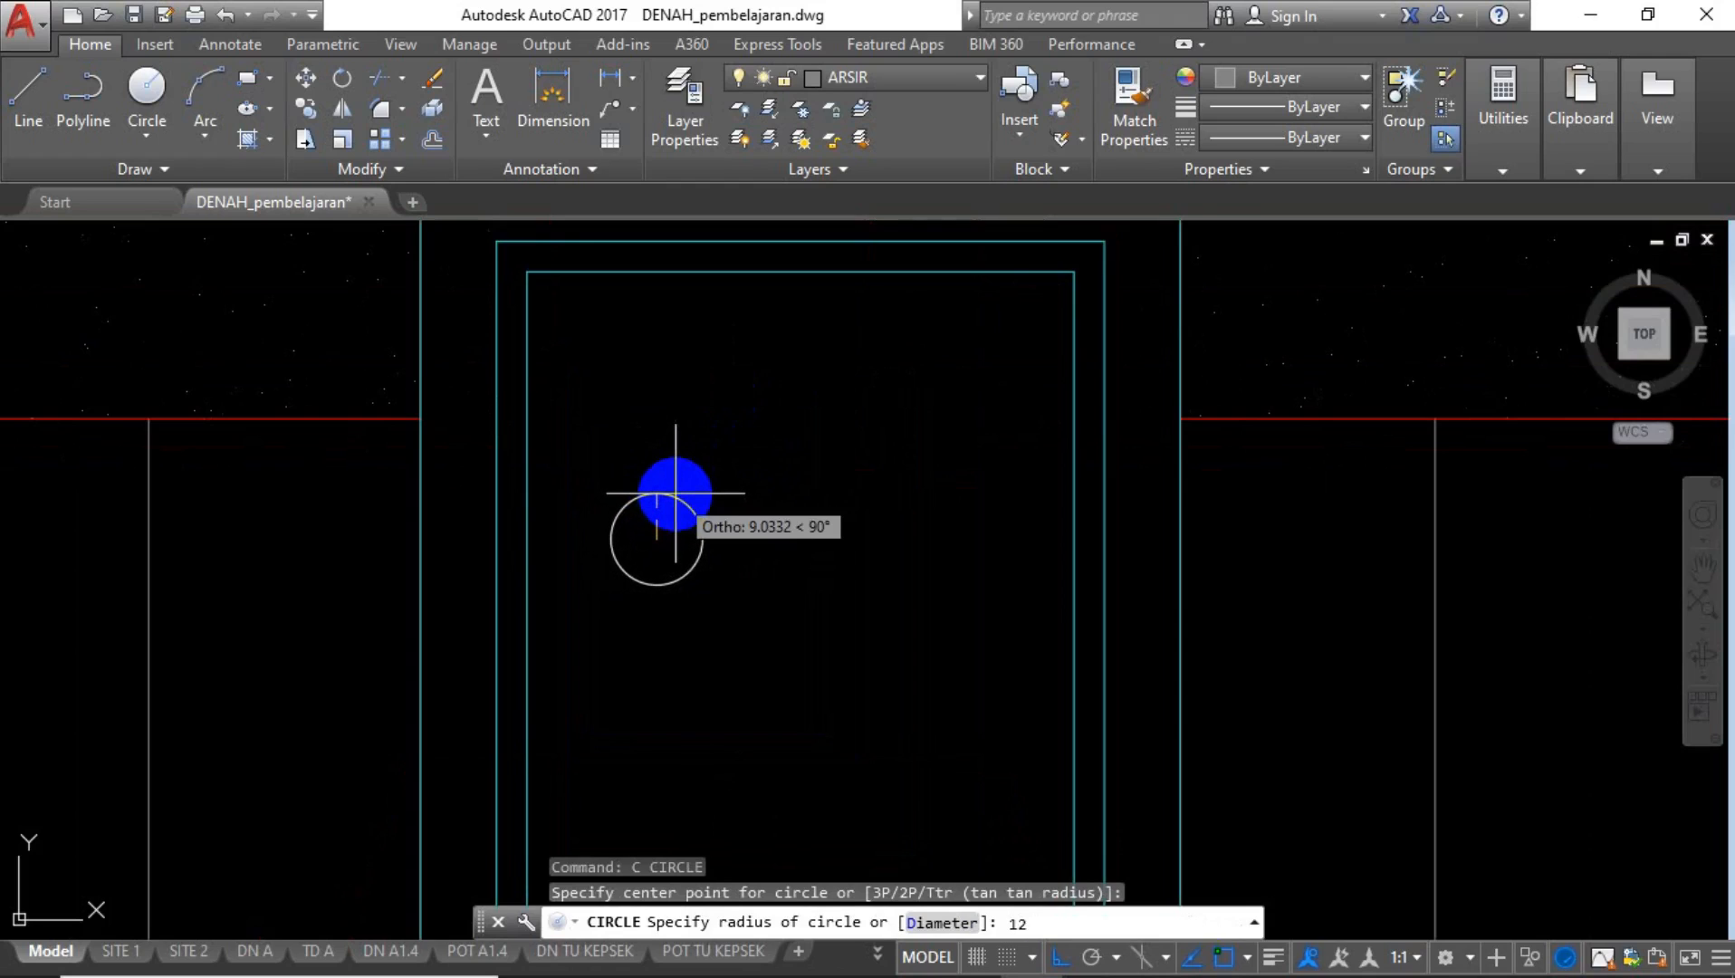
pyautogui.write('12')
pyautogui.press('Return')
# Move the bar circle straight up until it sits just below the stirrup's top inner edge.
pyautogui.click(720, 466)
pyautogui.click(653, 541)
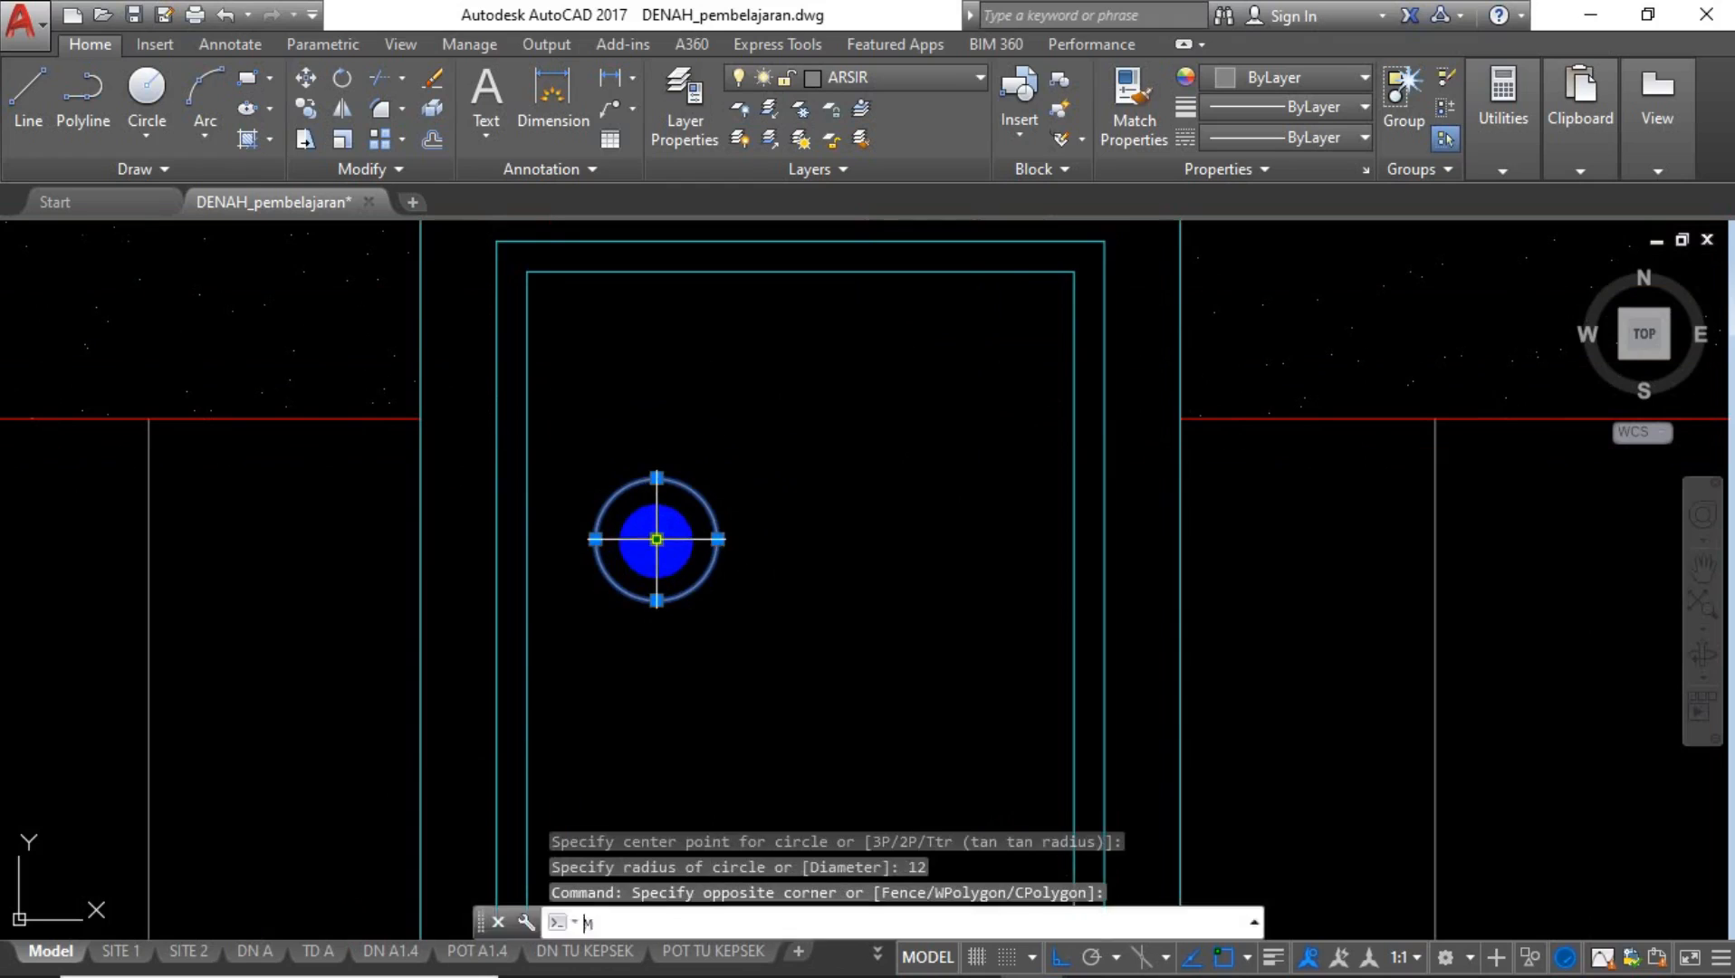
pyautogui.write('M')
pyautogui.press('Return')
pyautogui.click(657, 538)
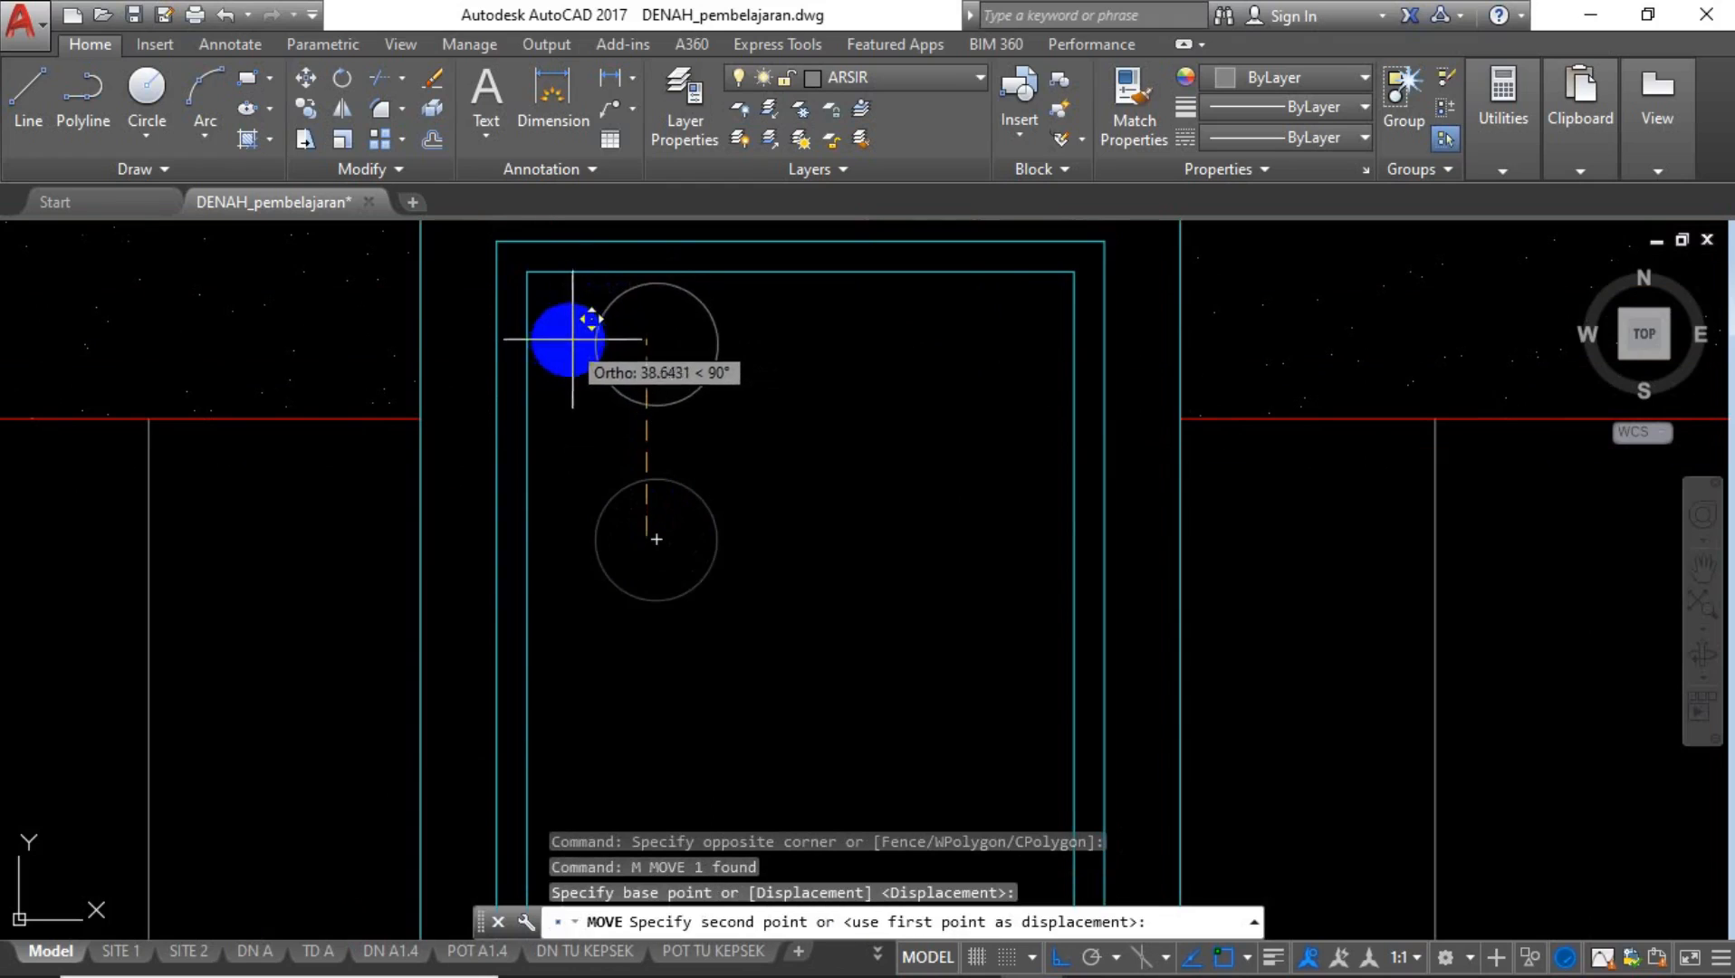
pyautogui.click(578, 331)
# Move the bar circle horizontally left until it sits against the stirrup's left inner edge.
pyautogui.click(759, 348)
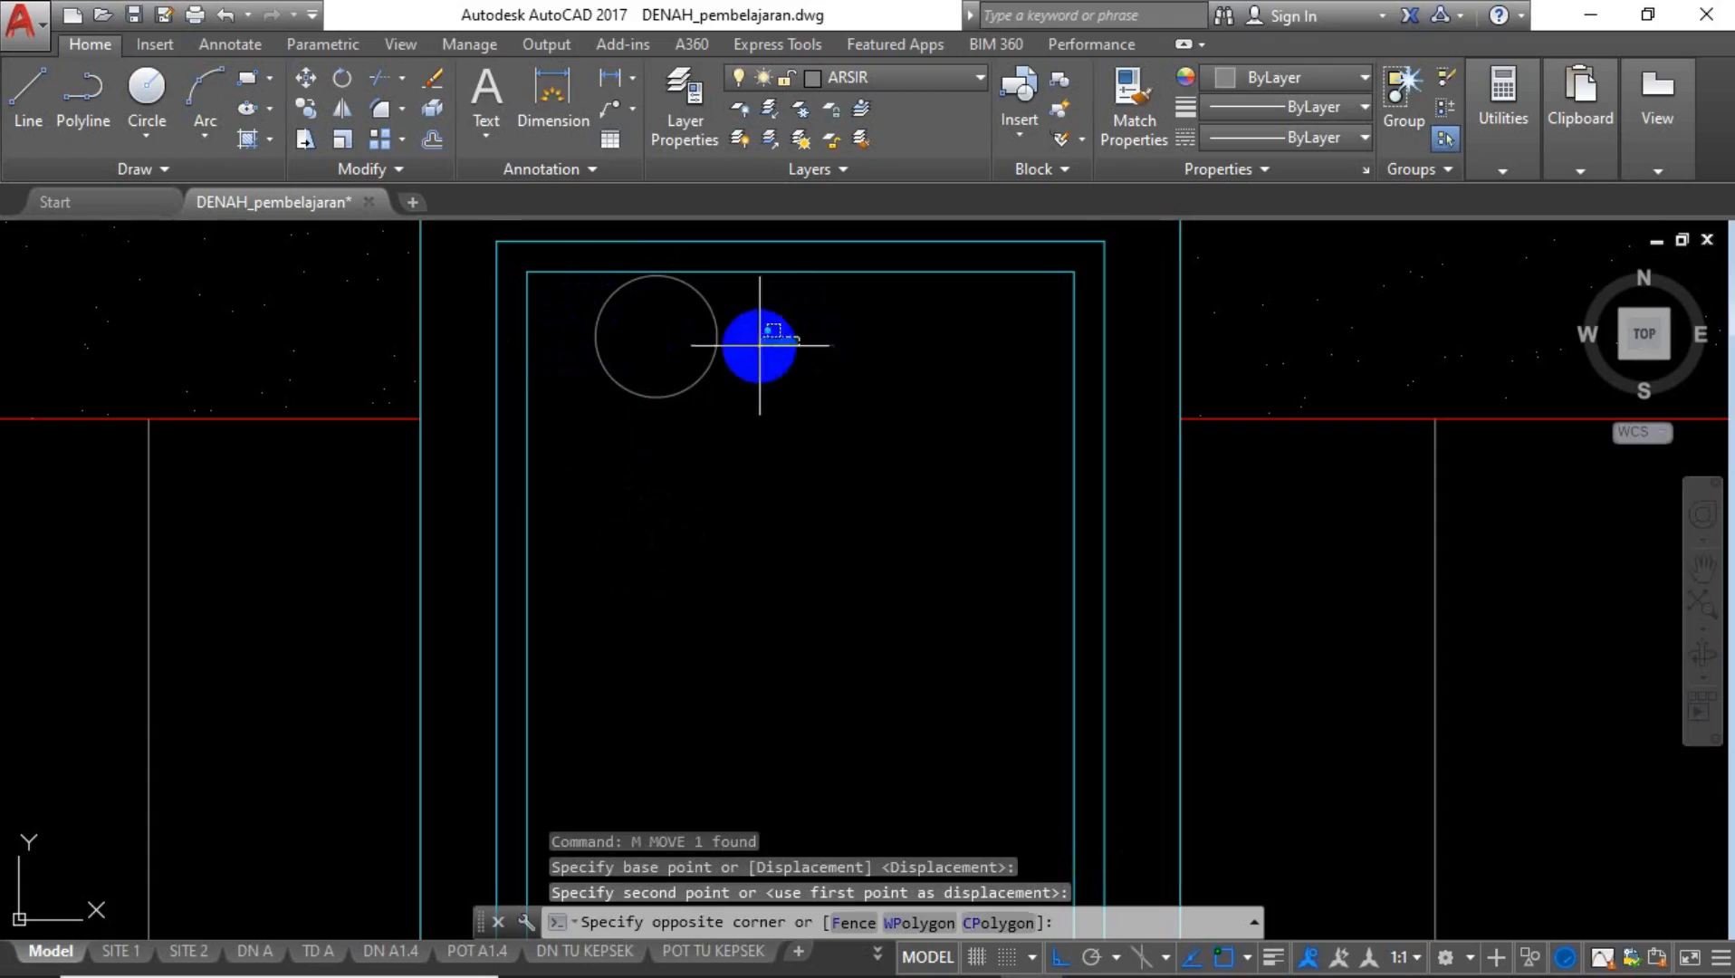
pyautogui.click(669, 378)
pyautogui.press('Return')
pyautogui.click(810, 518)
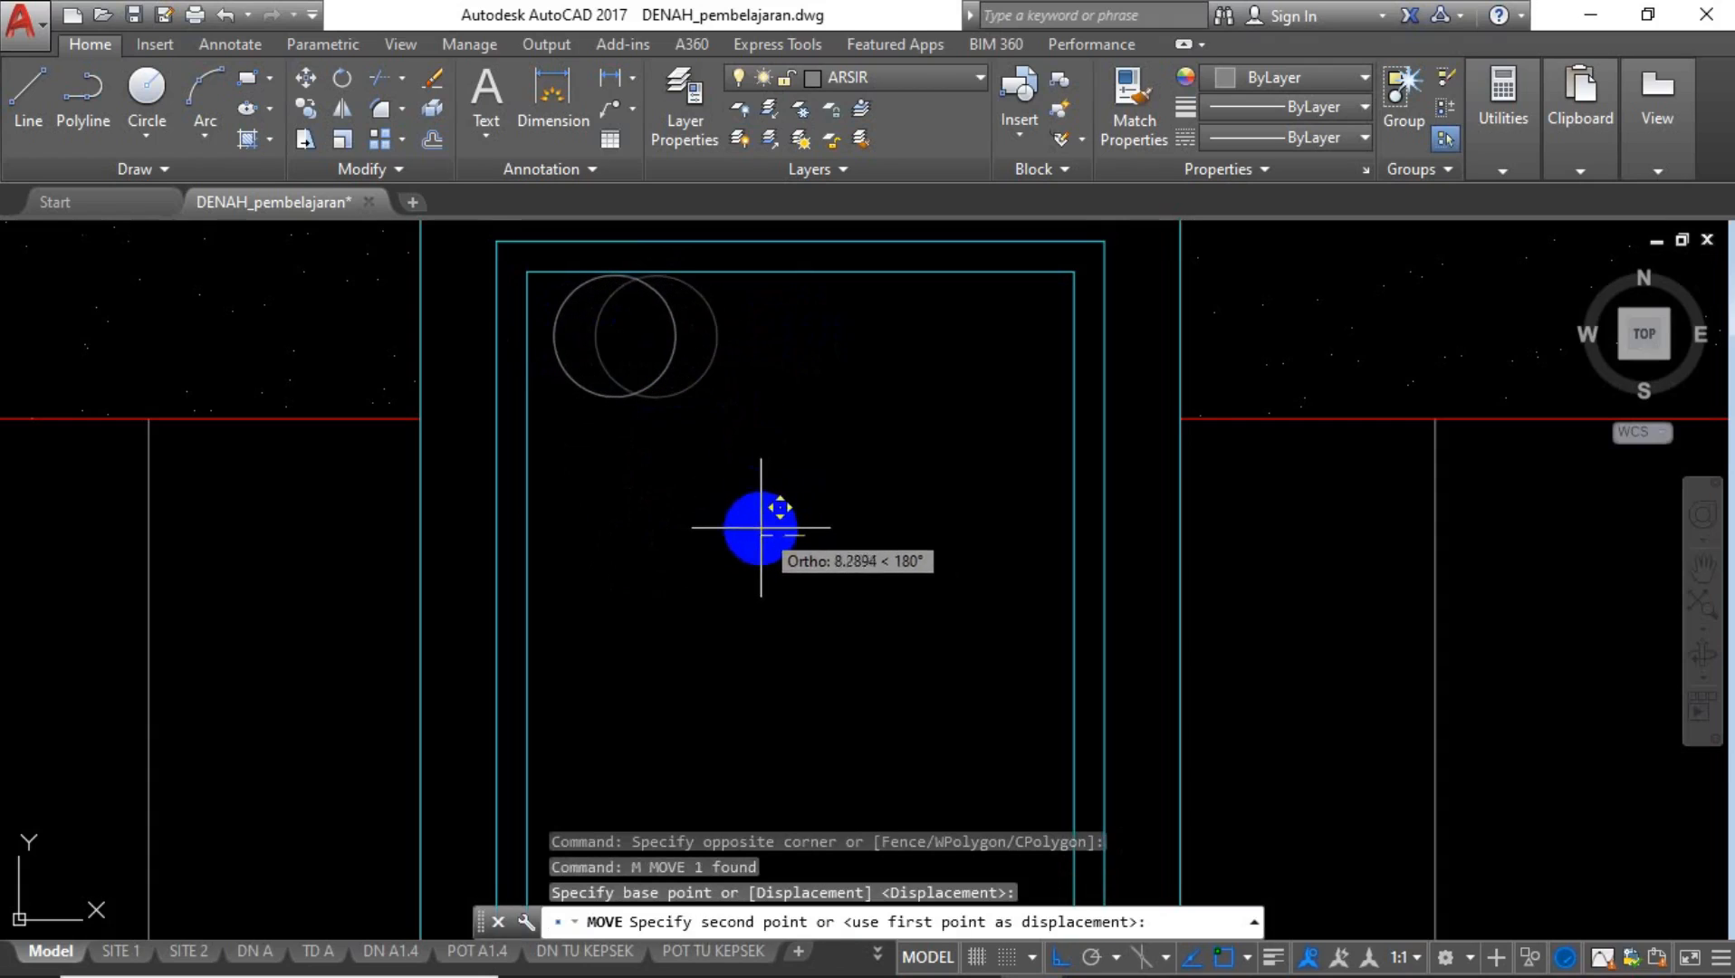
pyautogui.click(736, 526)
# Assign the bar circle to the besi layer.
pyautogui.click(706, 336)
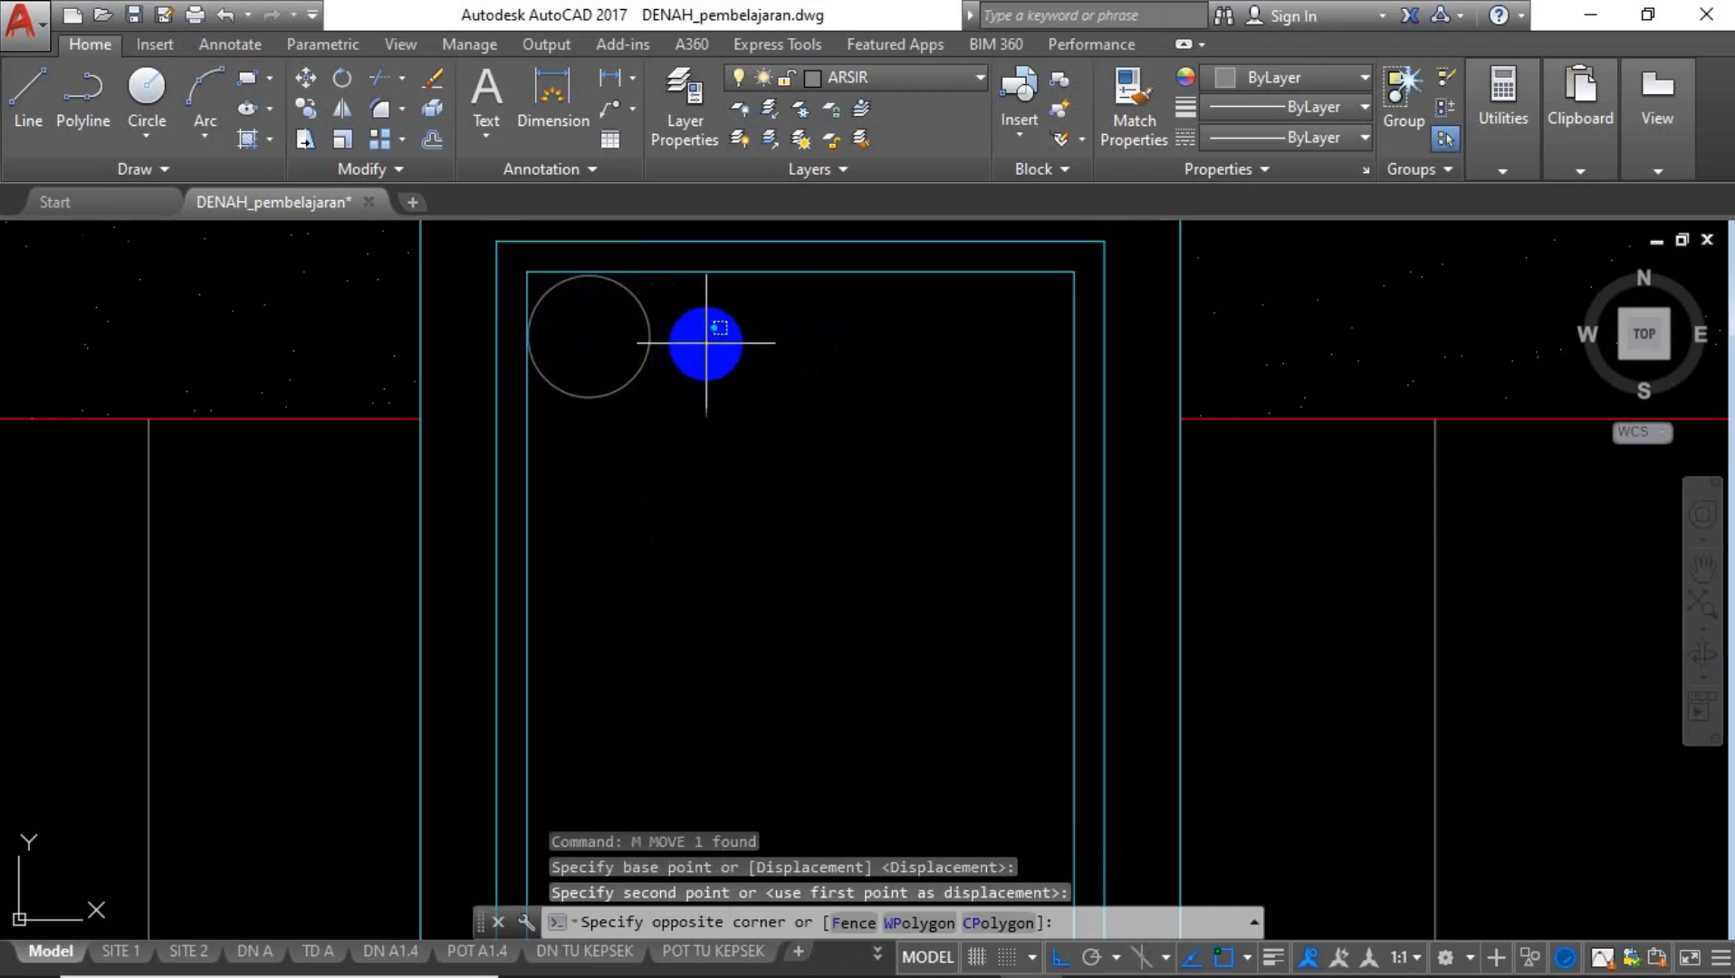
pyautogui.click(600, 356)
pyautogui.click(896, 82)
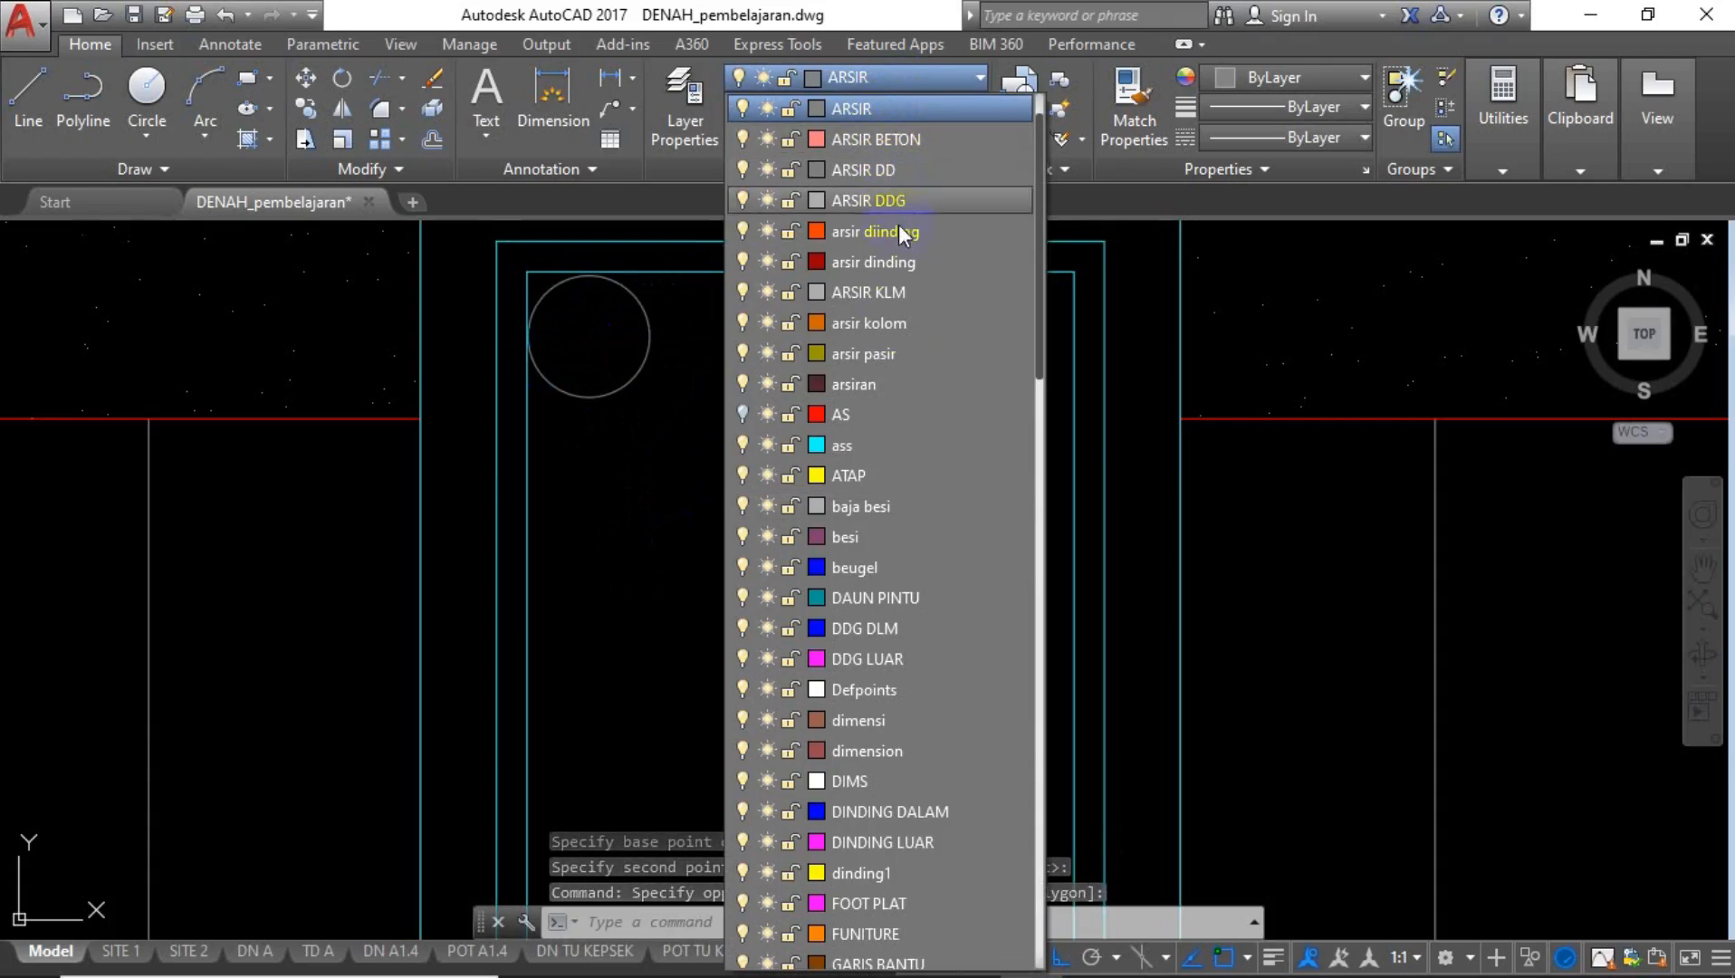
pyautogui.click(909, 534)
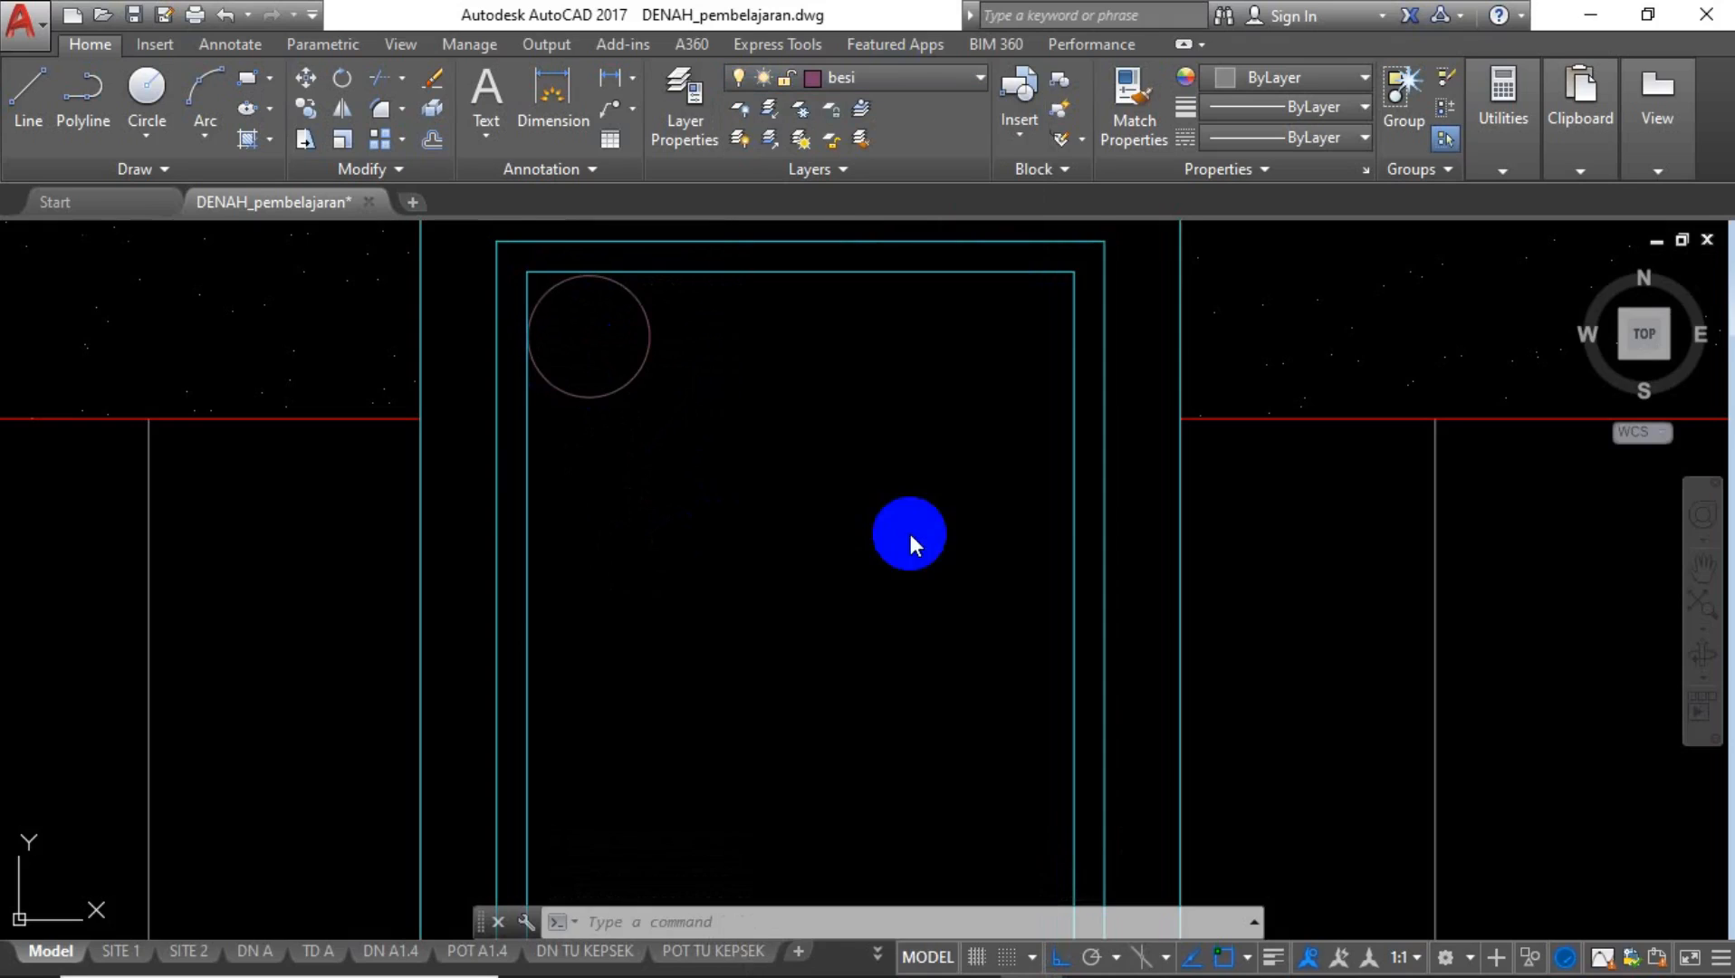
pyautogui.press('Escape')
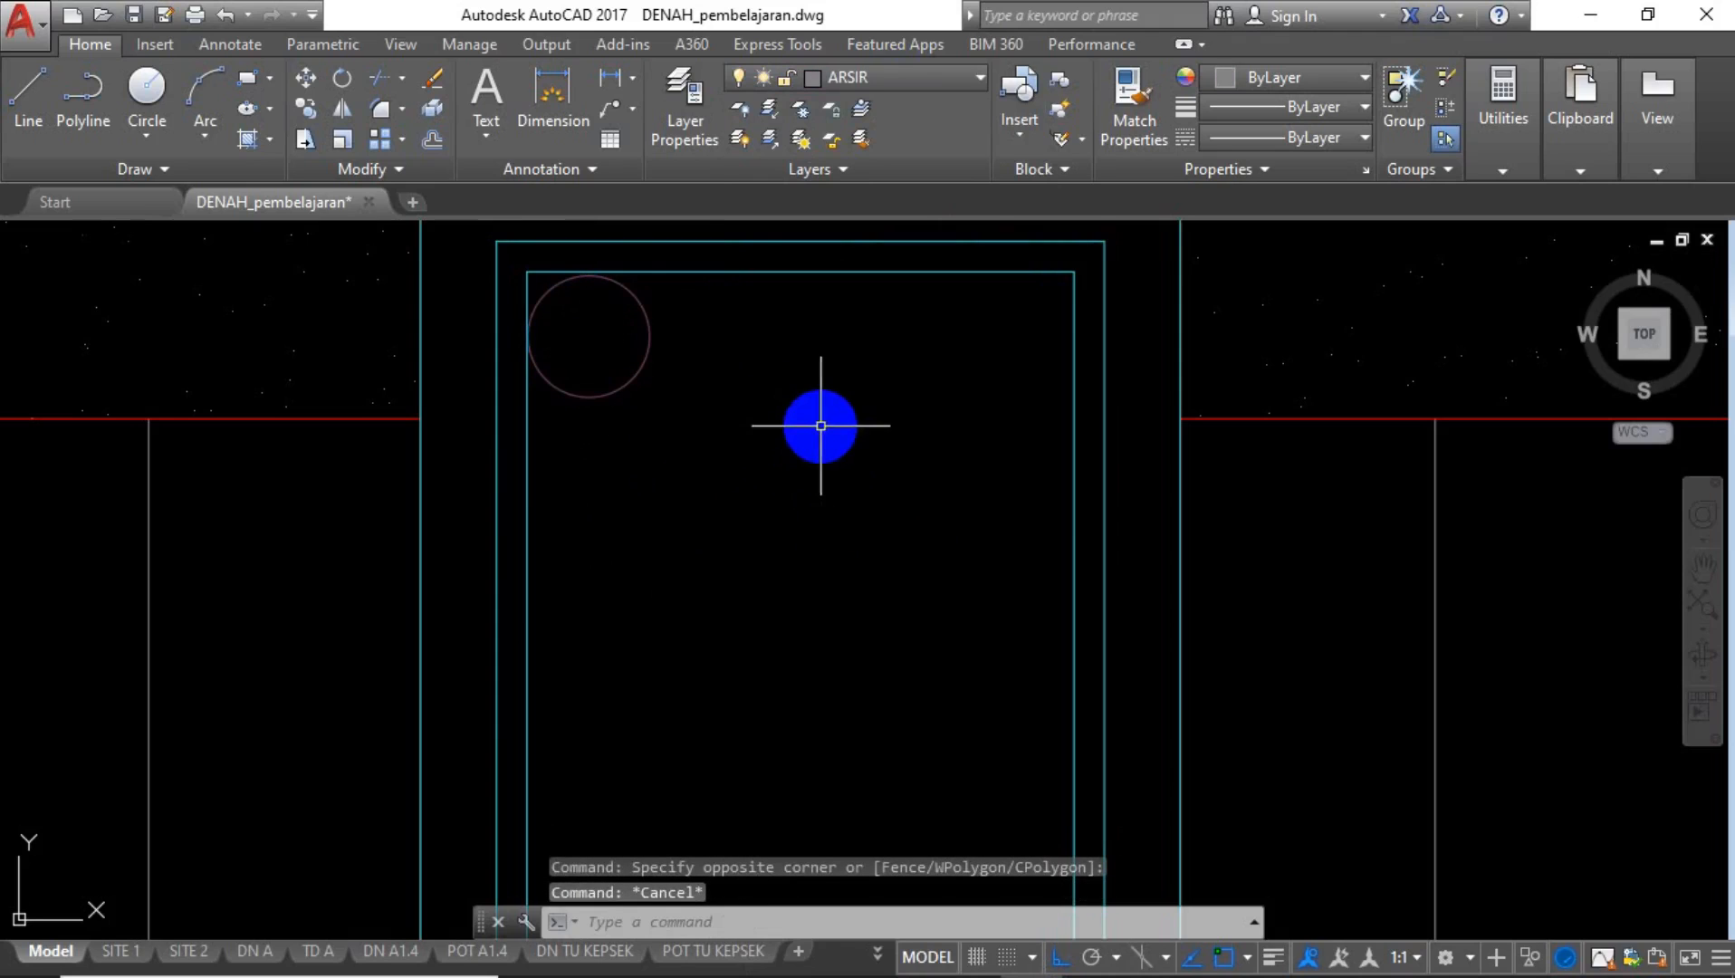
pyautogui.write('H')
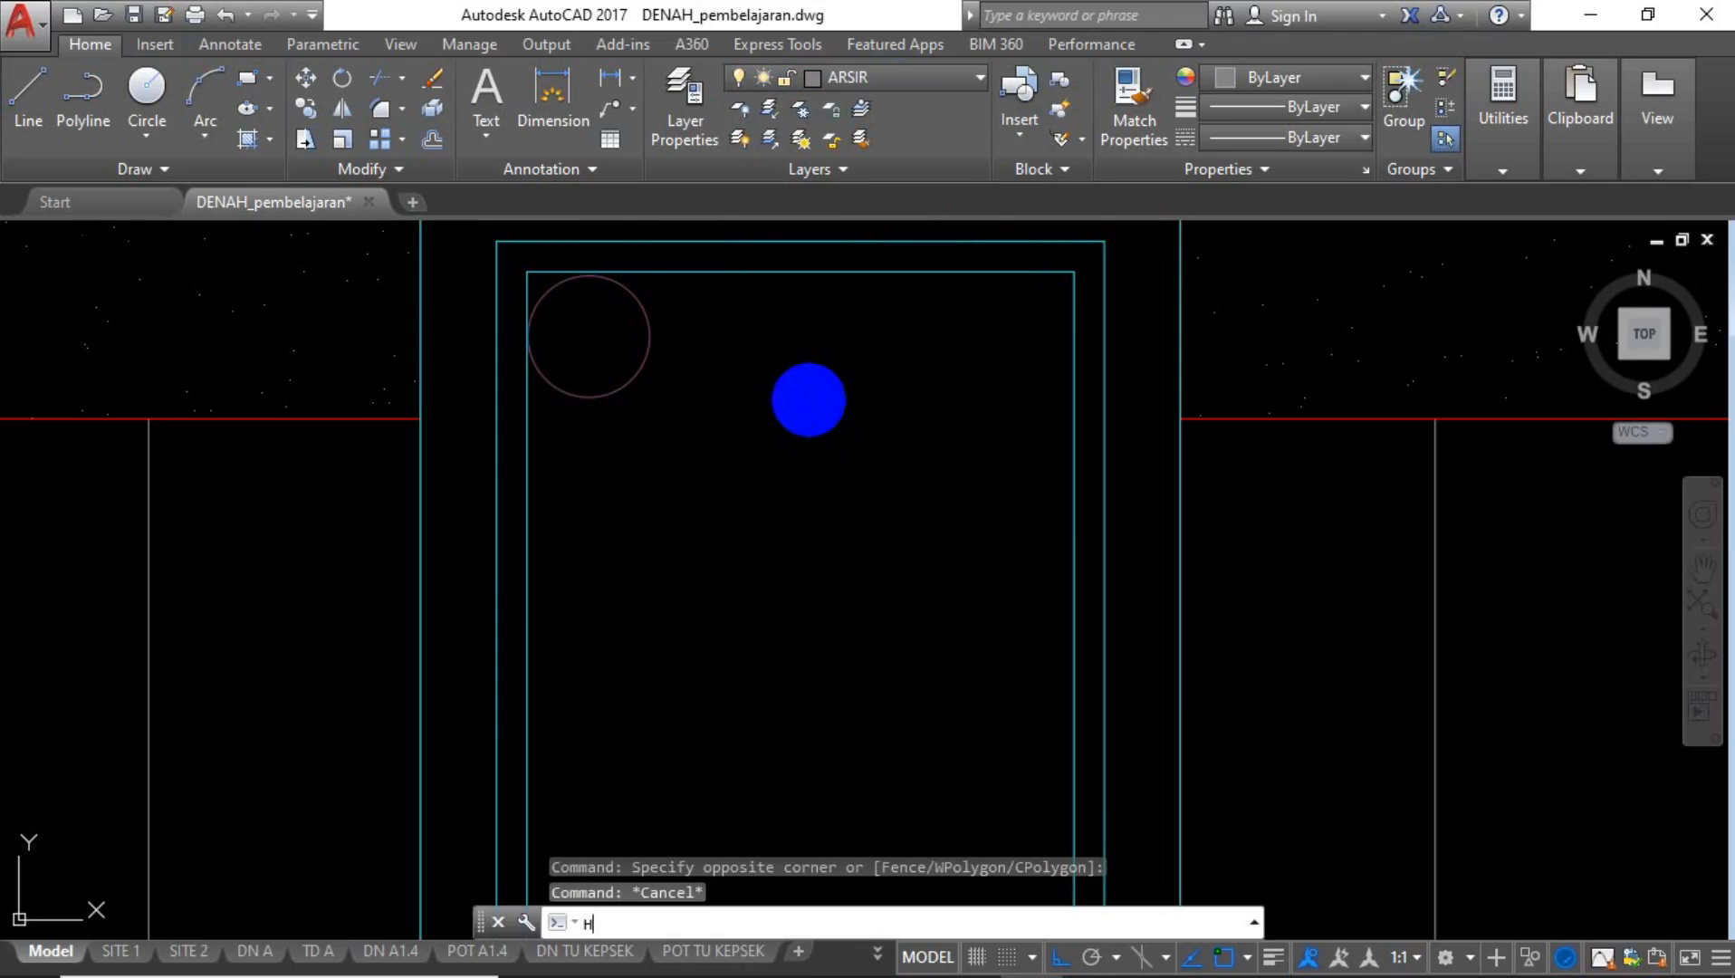
pyautogui.press('Return')
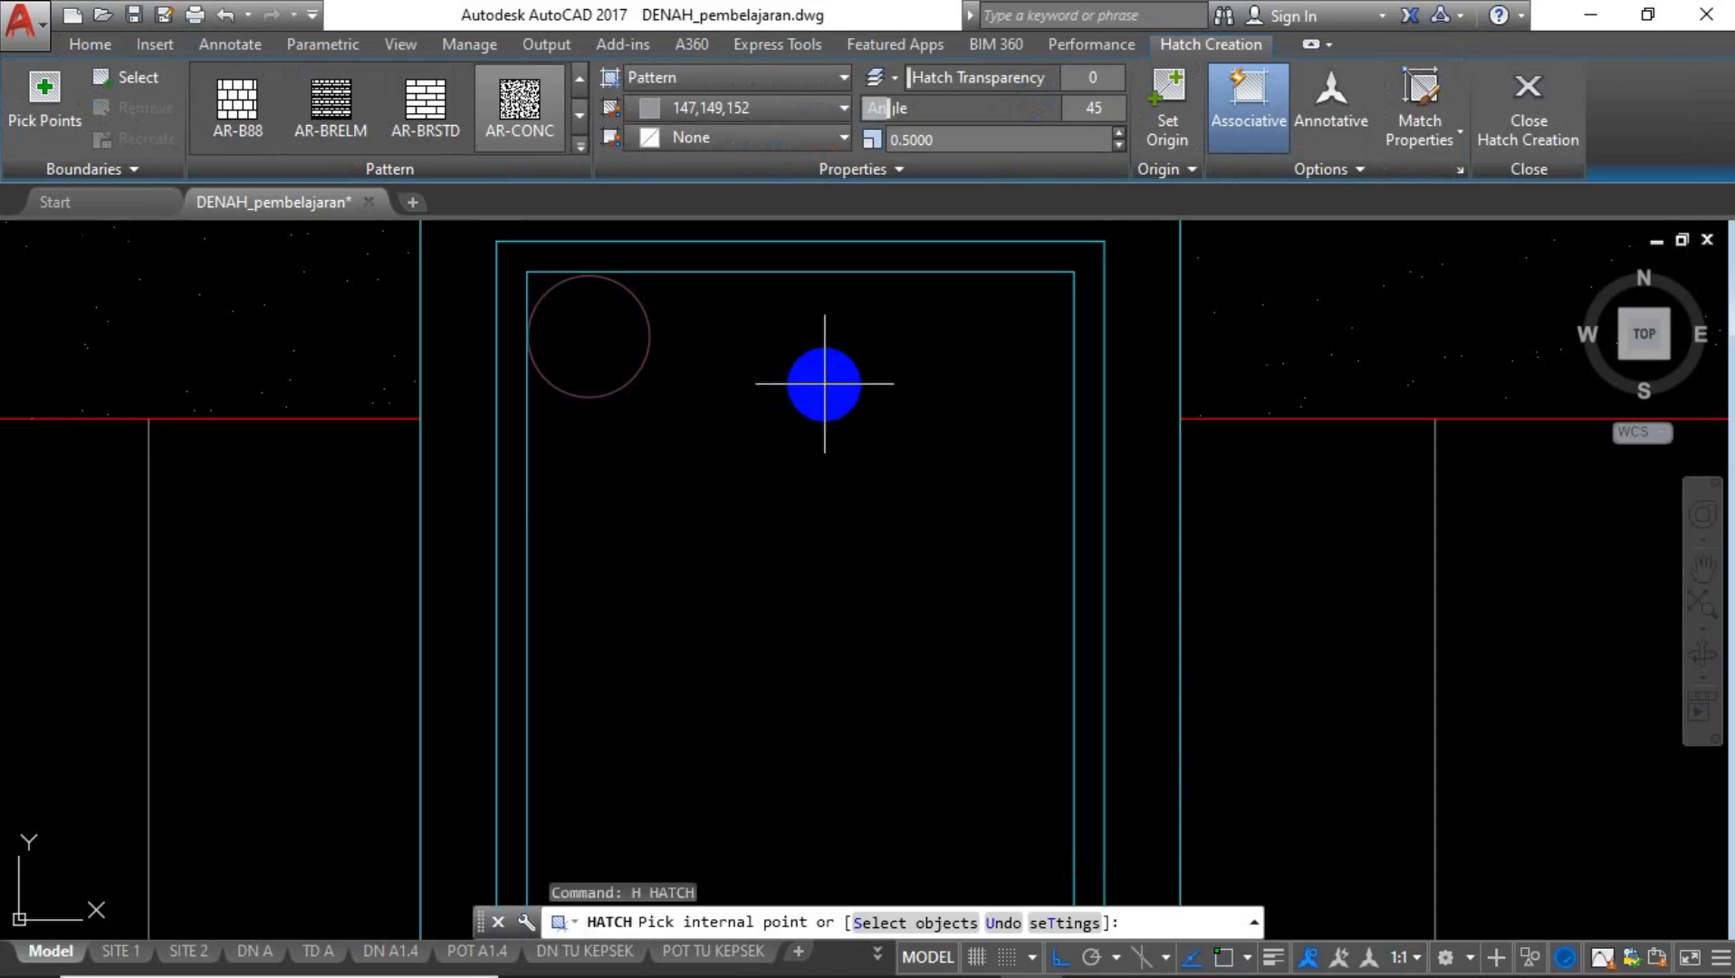
pyautogui.moveTo(798, 970)
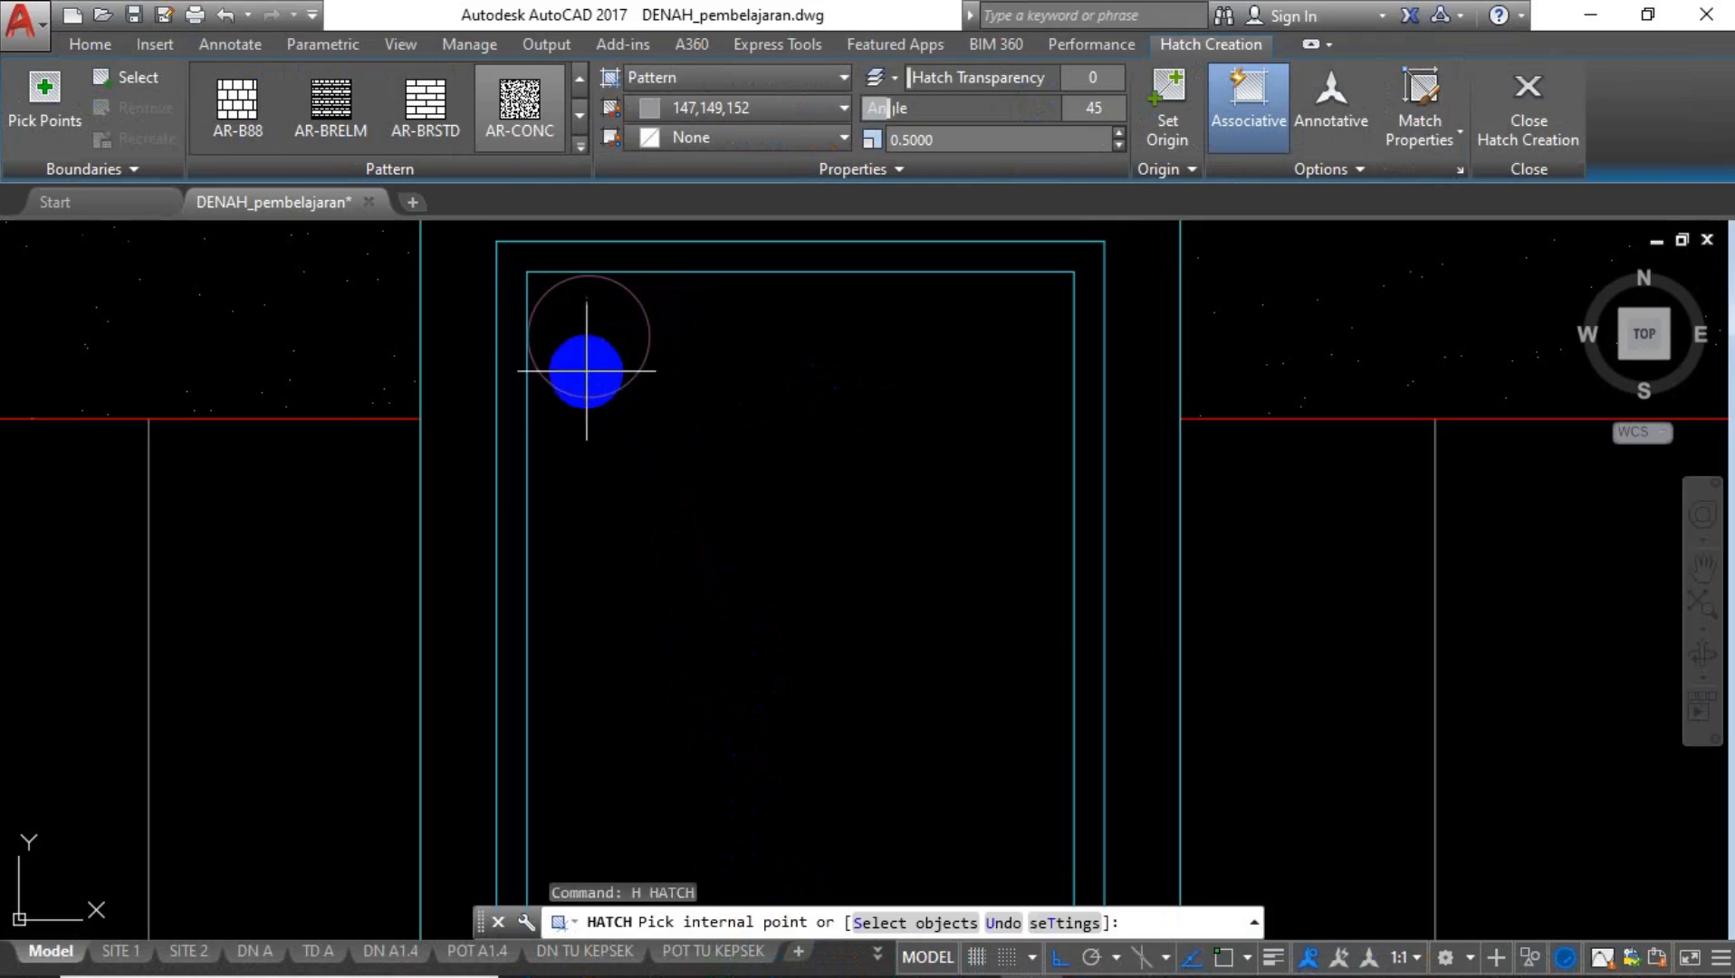
pyautogui.press('Escape')
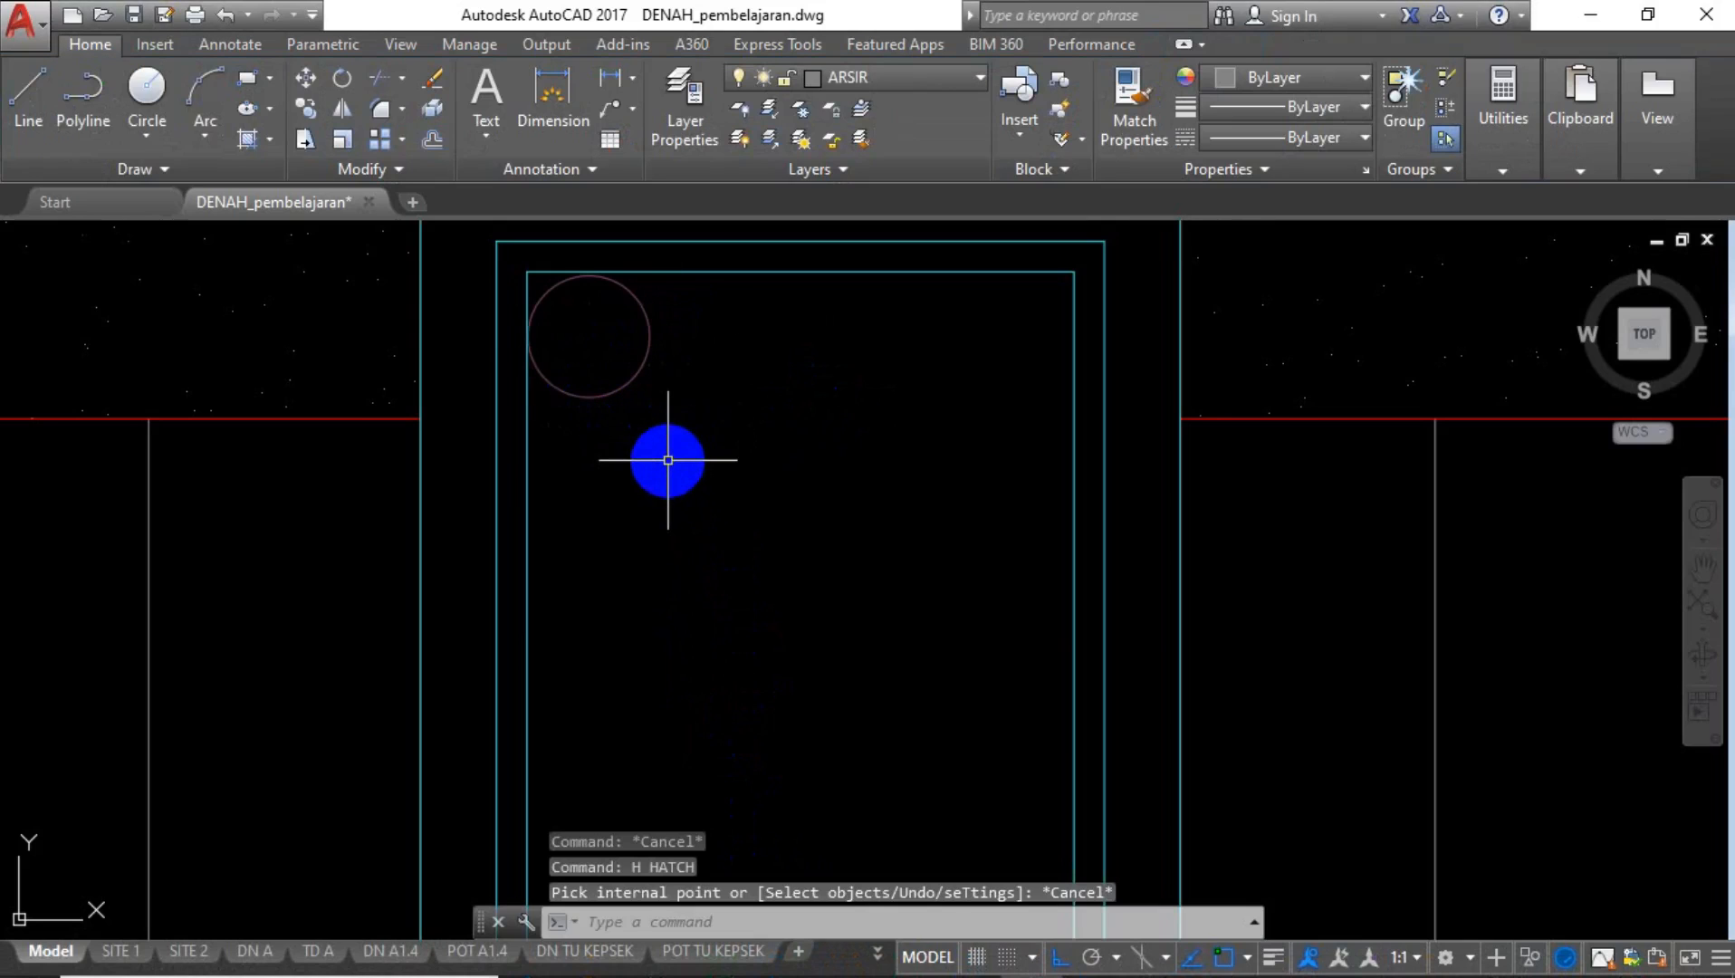
# Hatch the bar circle with the ANSI31 pattern at an angle of 0.
pyautogui.write('H')
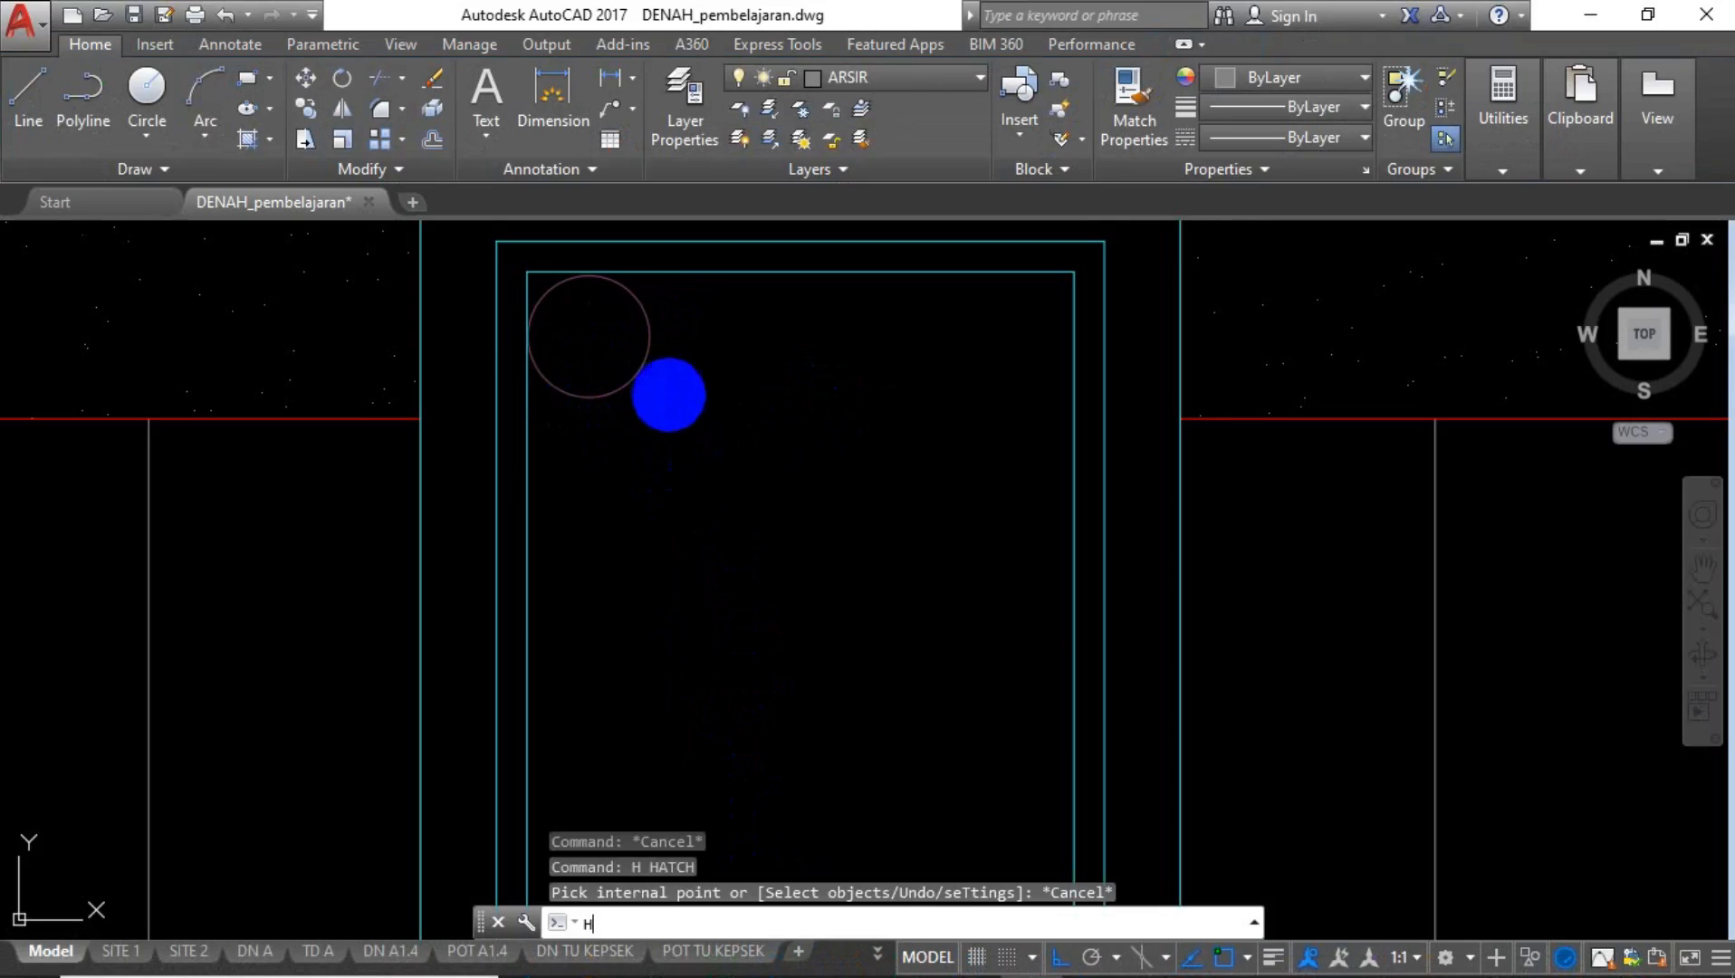
pyautogui.press('Return')
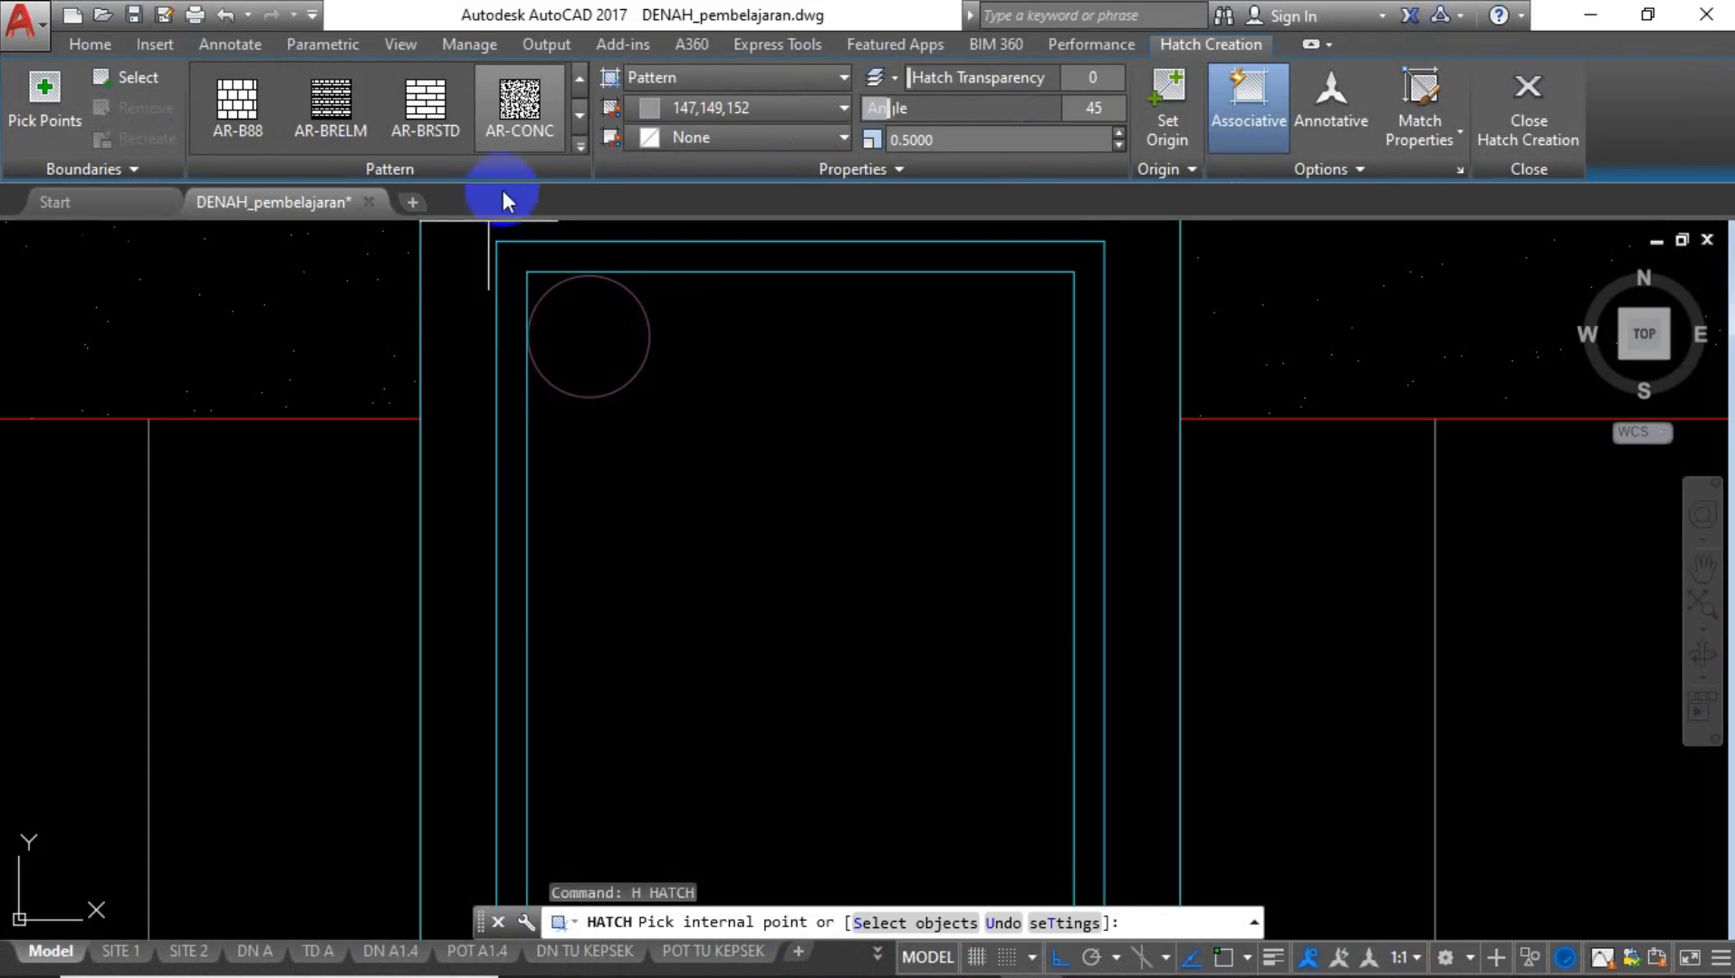
pyautogui.click(579, 145)
pyautogui.scroll(3, 462, 195)
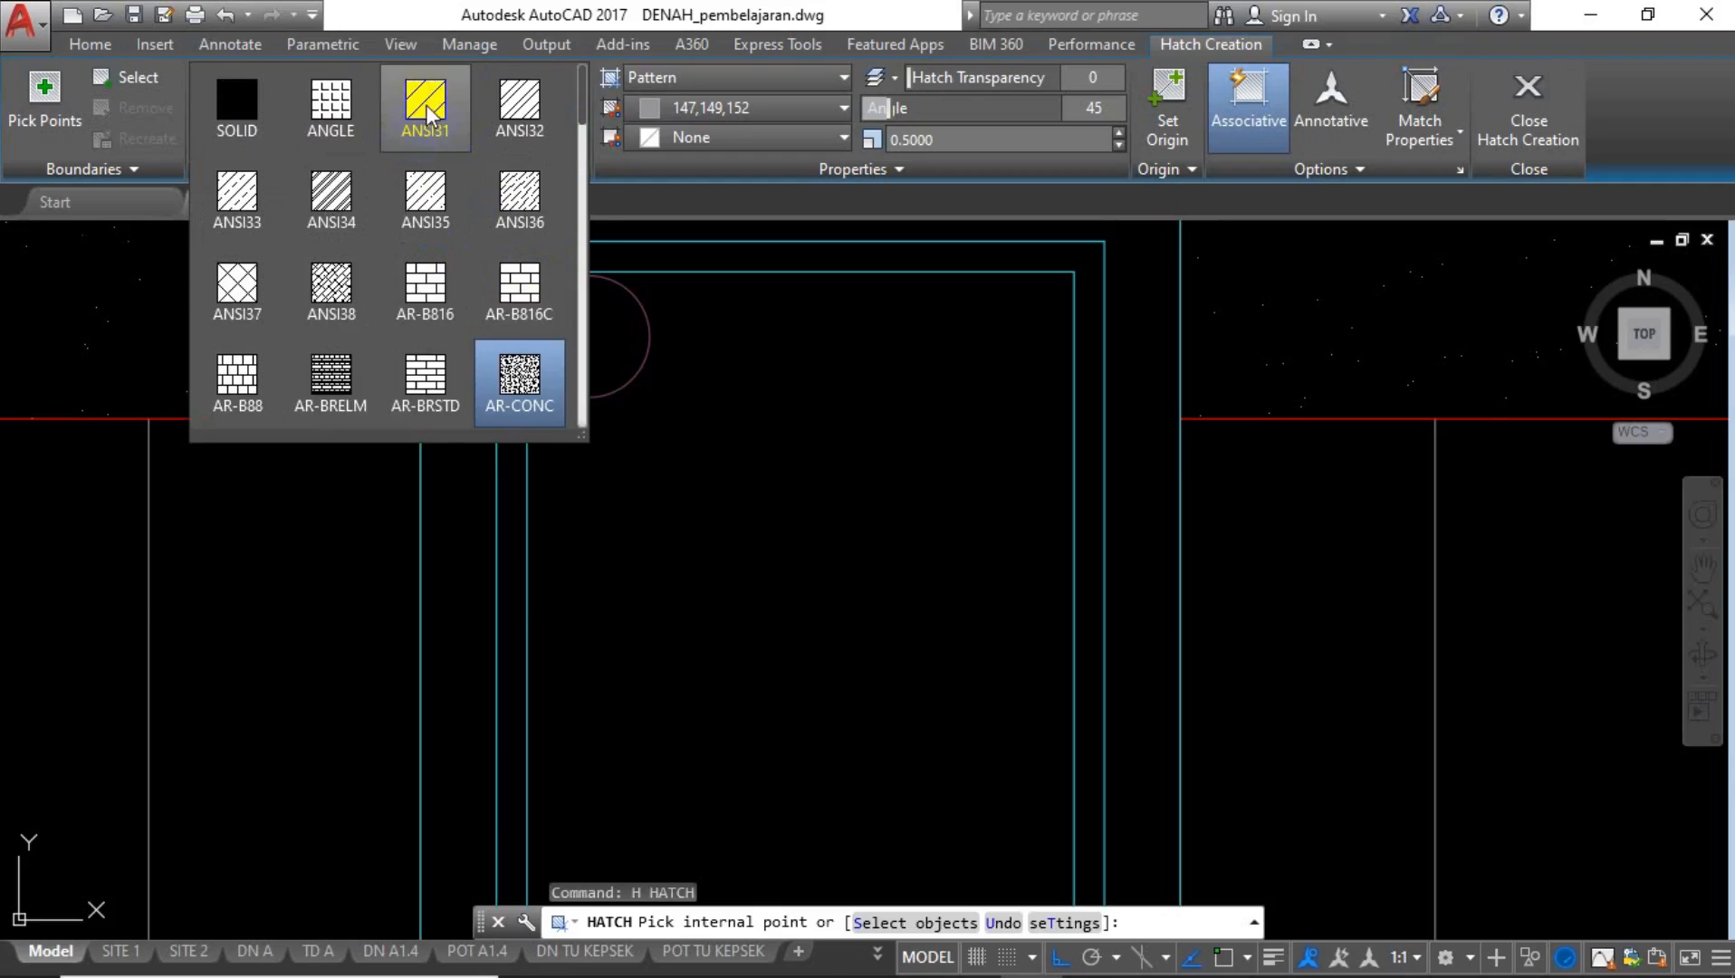
pyautogui.click(429, 113)
pyautogui.click(575, 357)
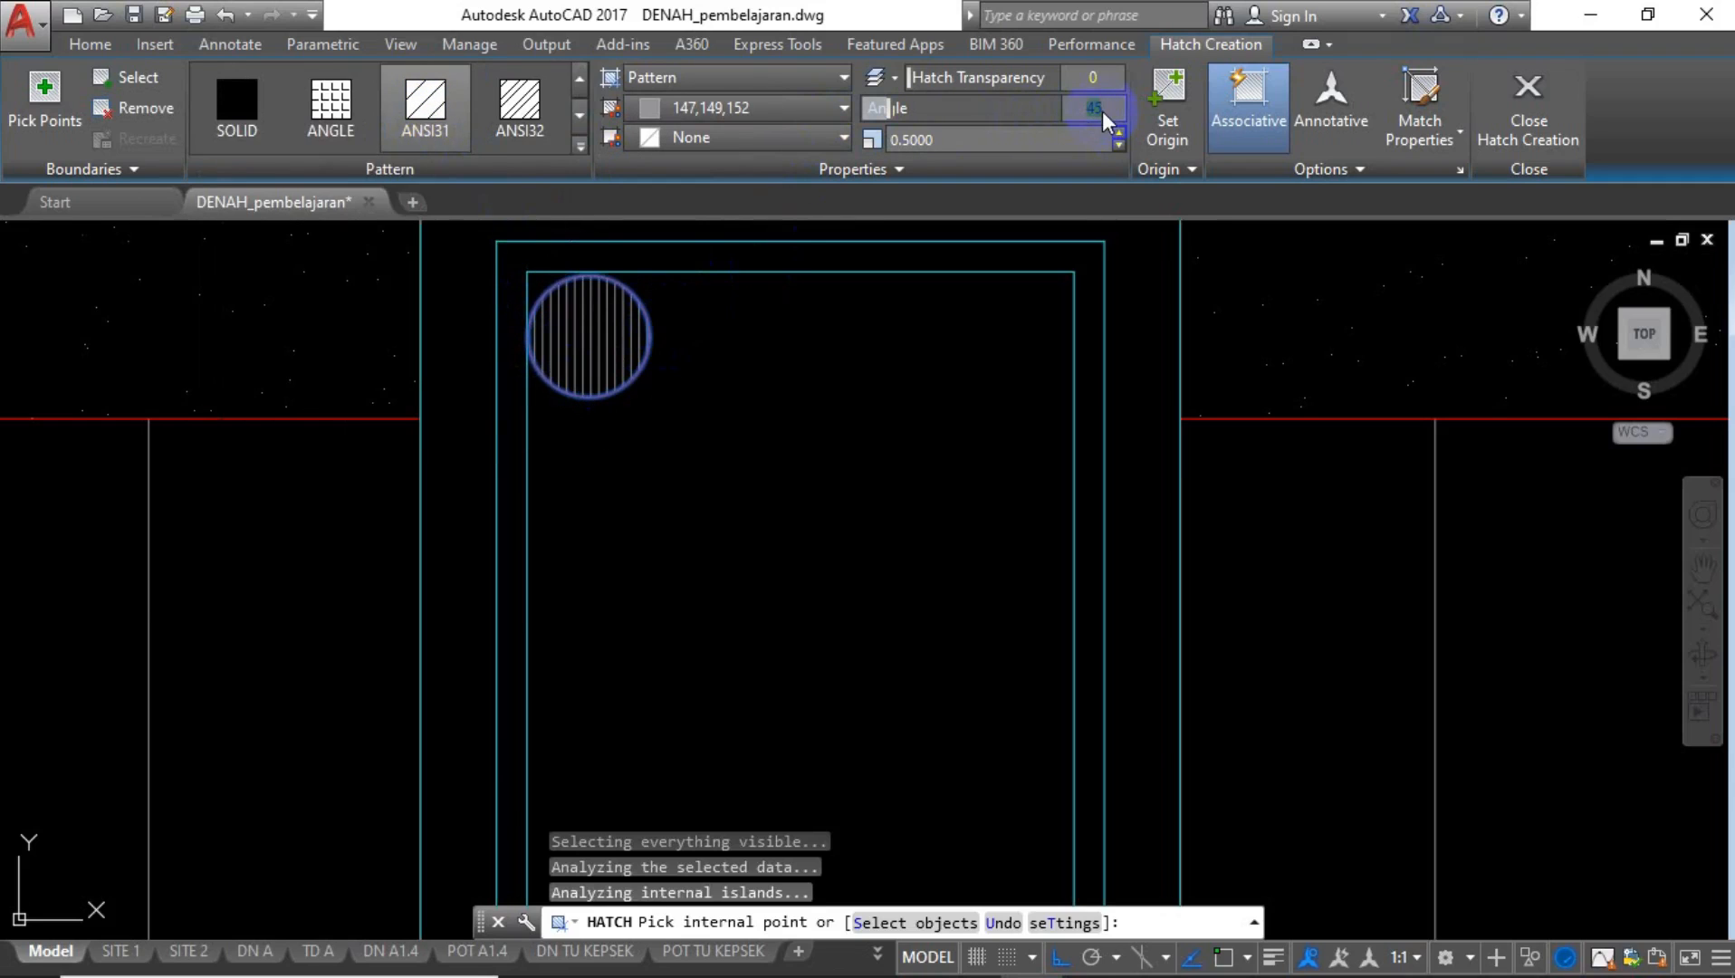
pyautogui.write('0')
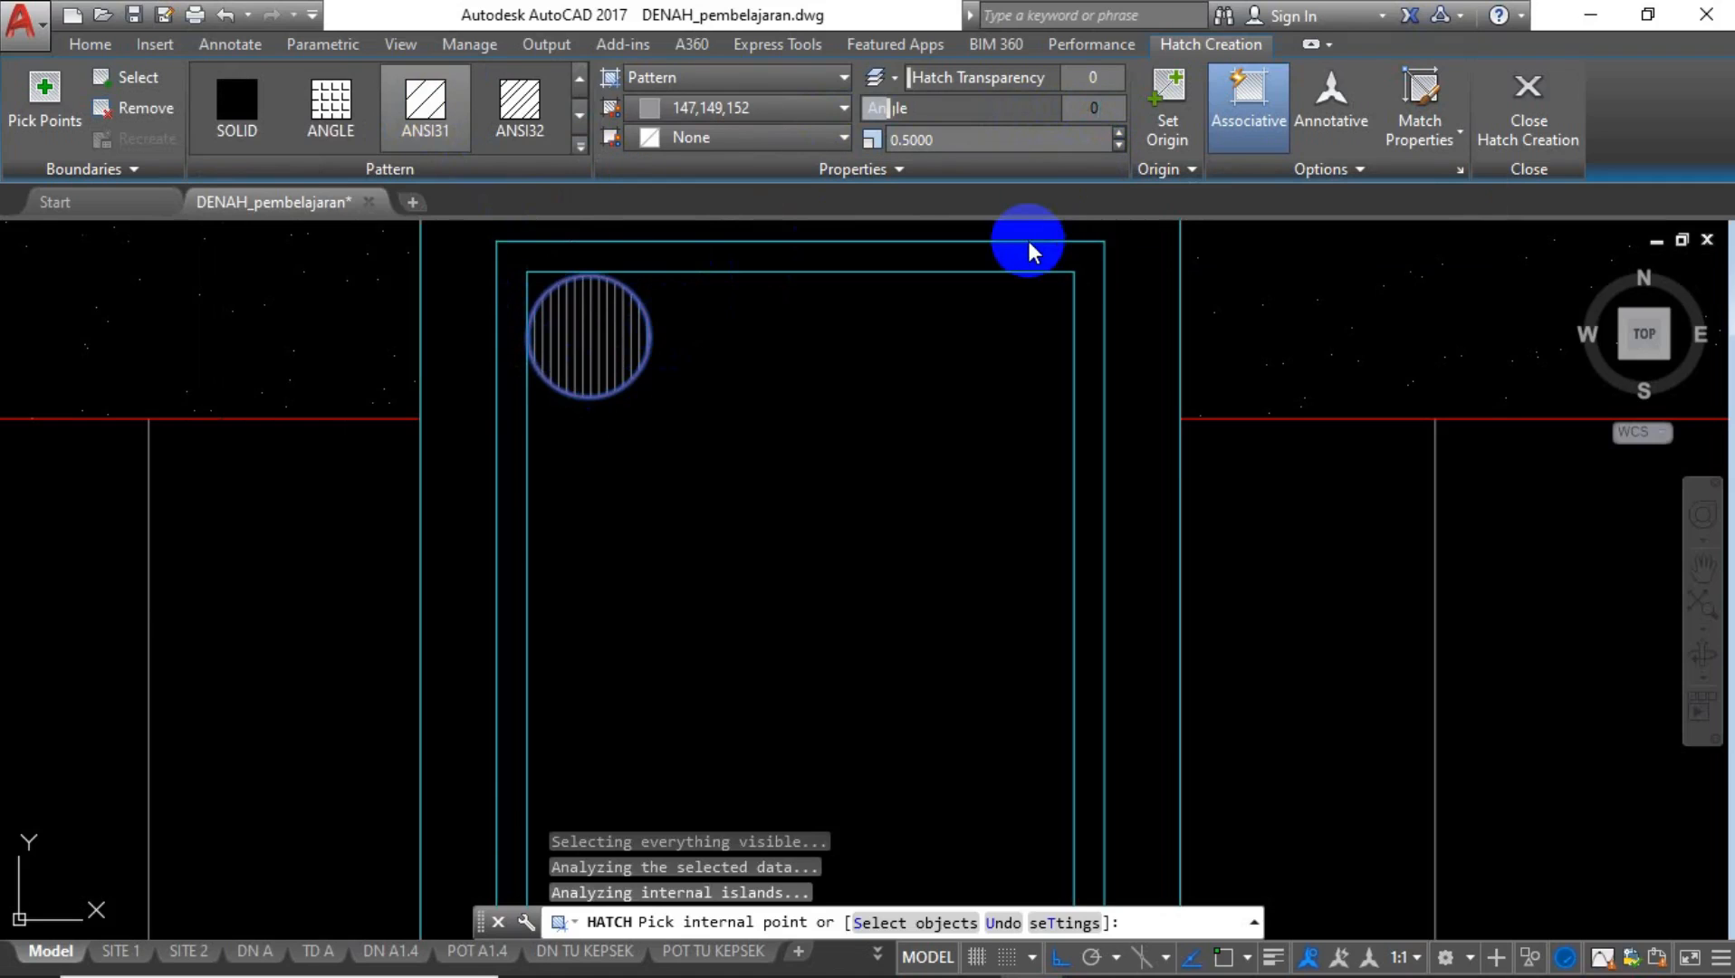
pyautogui.press('Return')
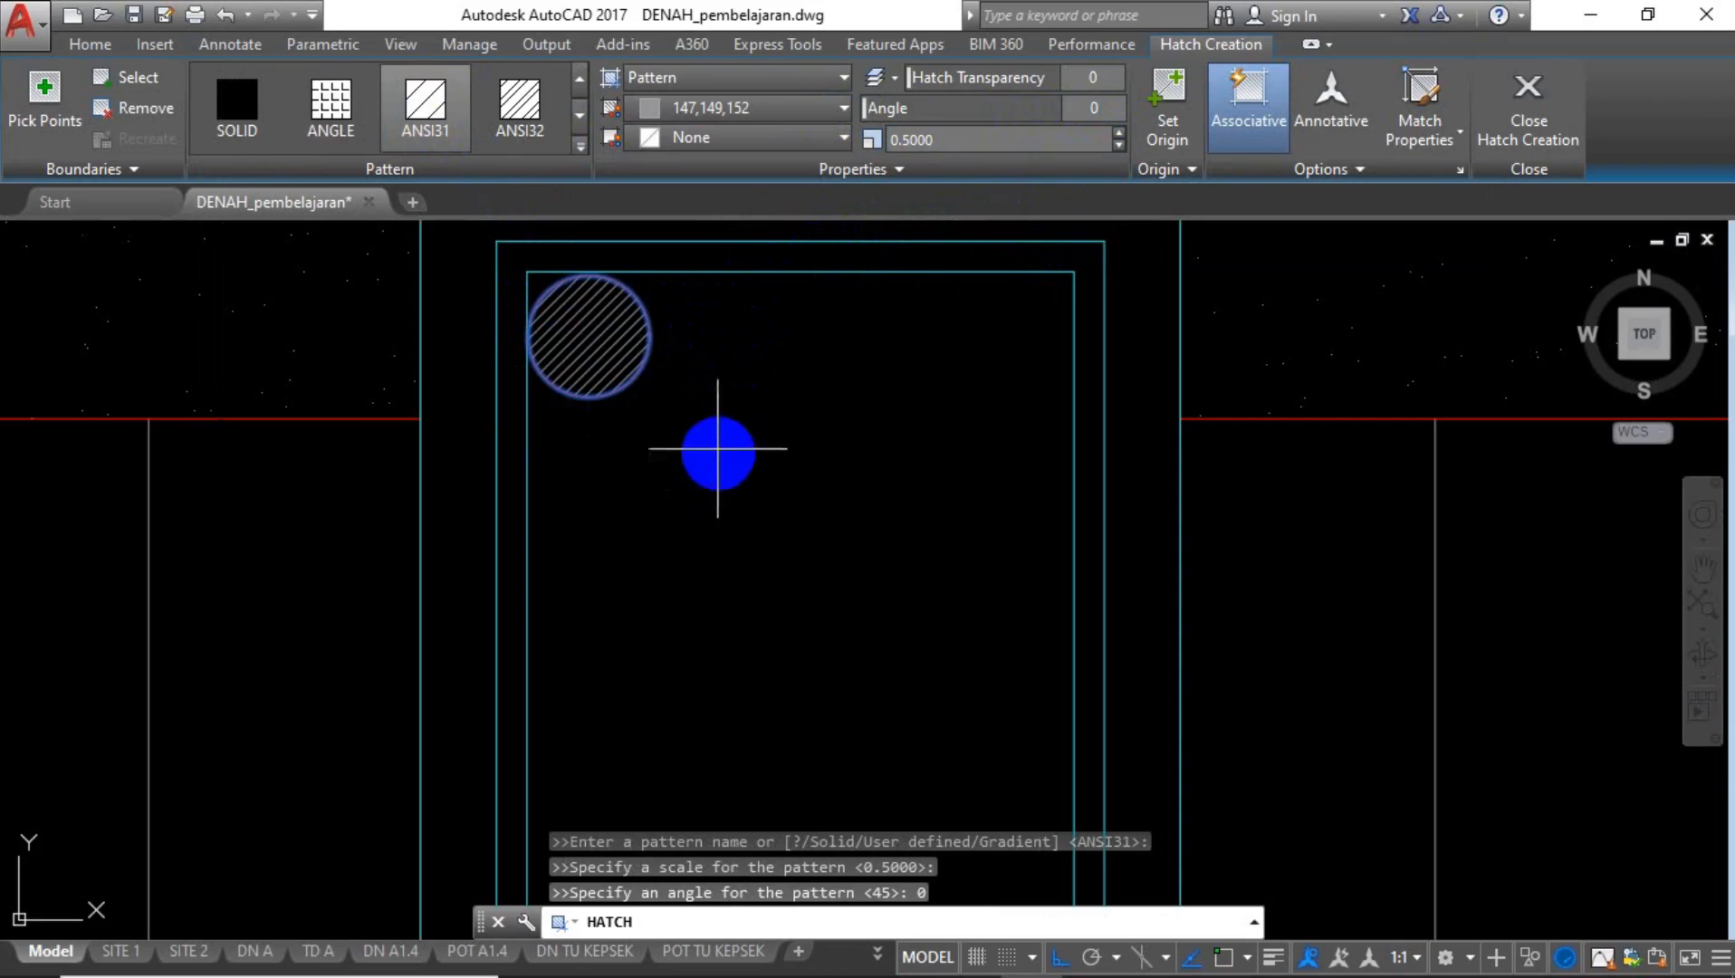
pyautogui.press('Return')
# Mirror the hatched bar about the stirrup's vertical centreline into the upper-right corner, keeping the original.
pyautogui.click(735, 325)
pyautogui.click(622, 355)
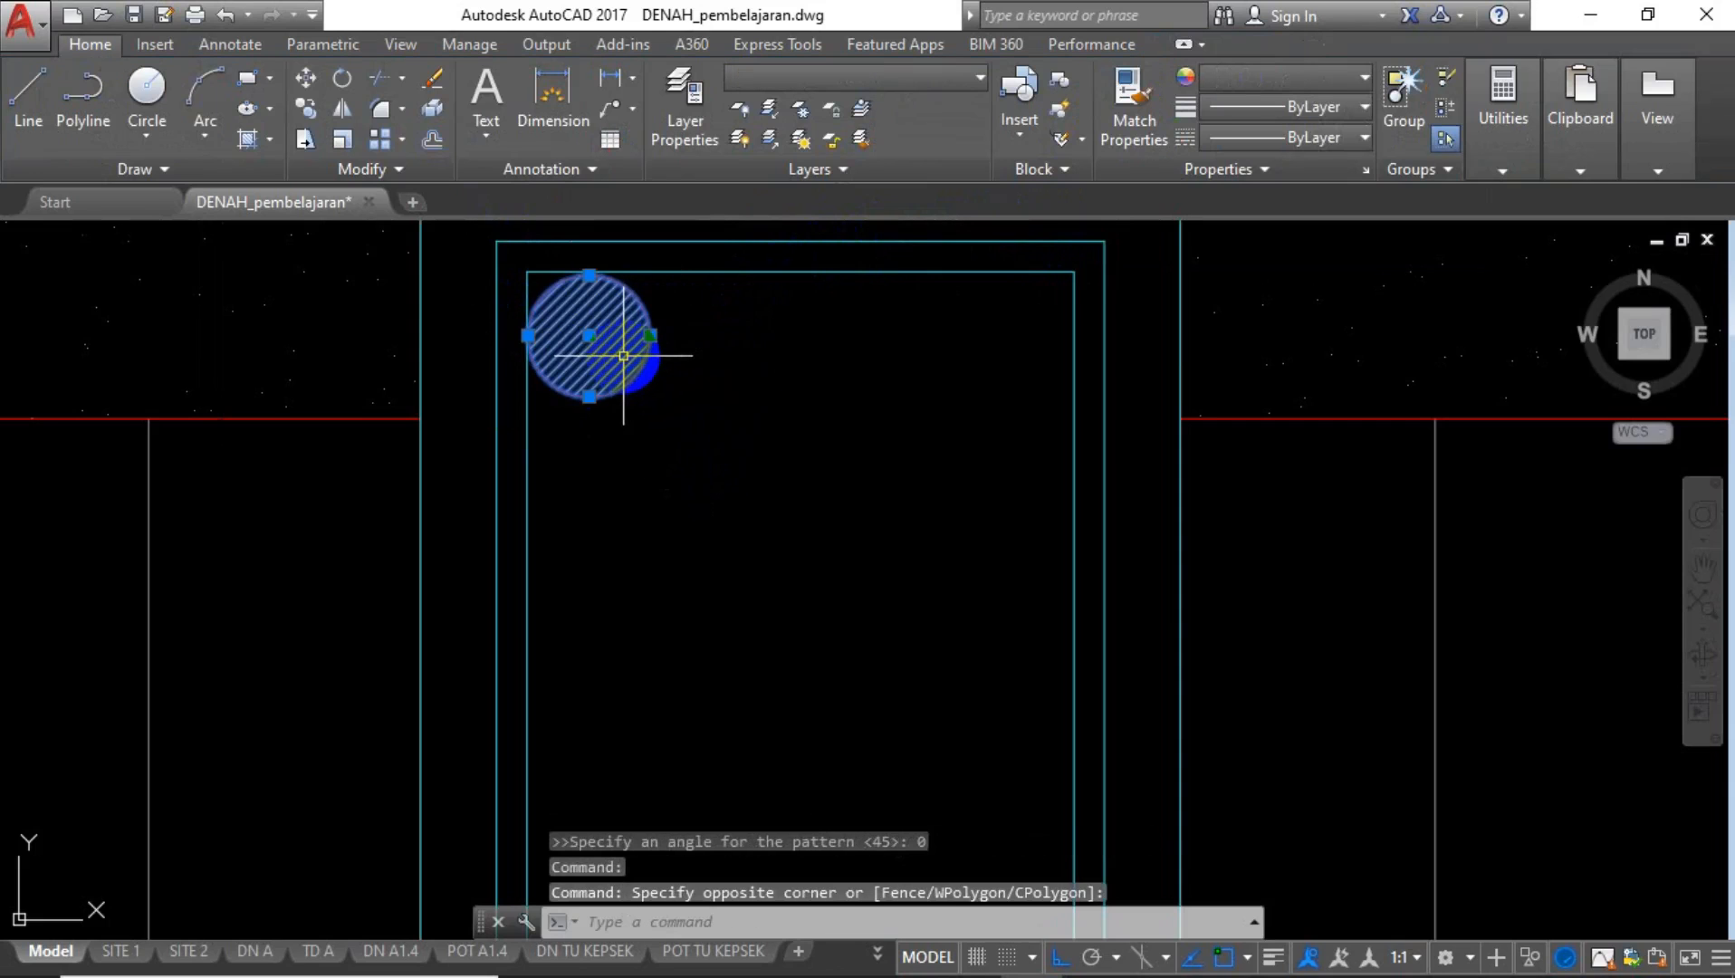
pyautogui.write('MI')
pyautogui.press('Return')
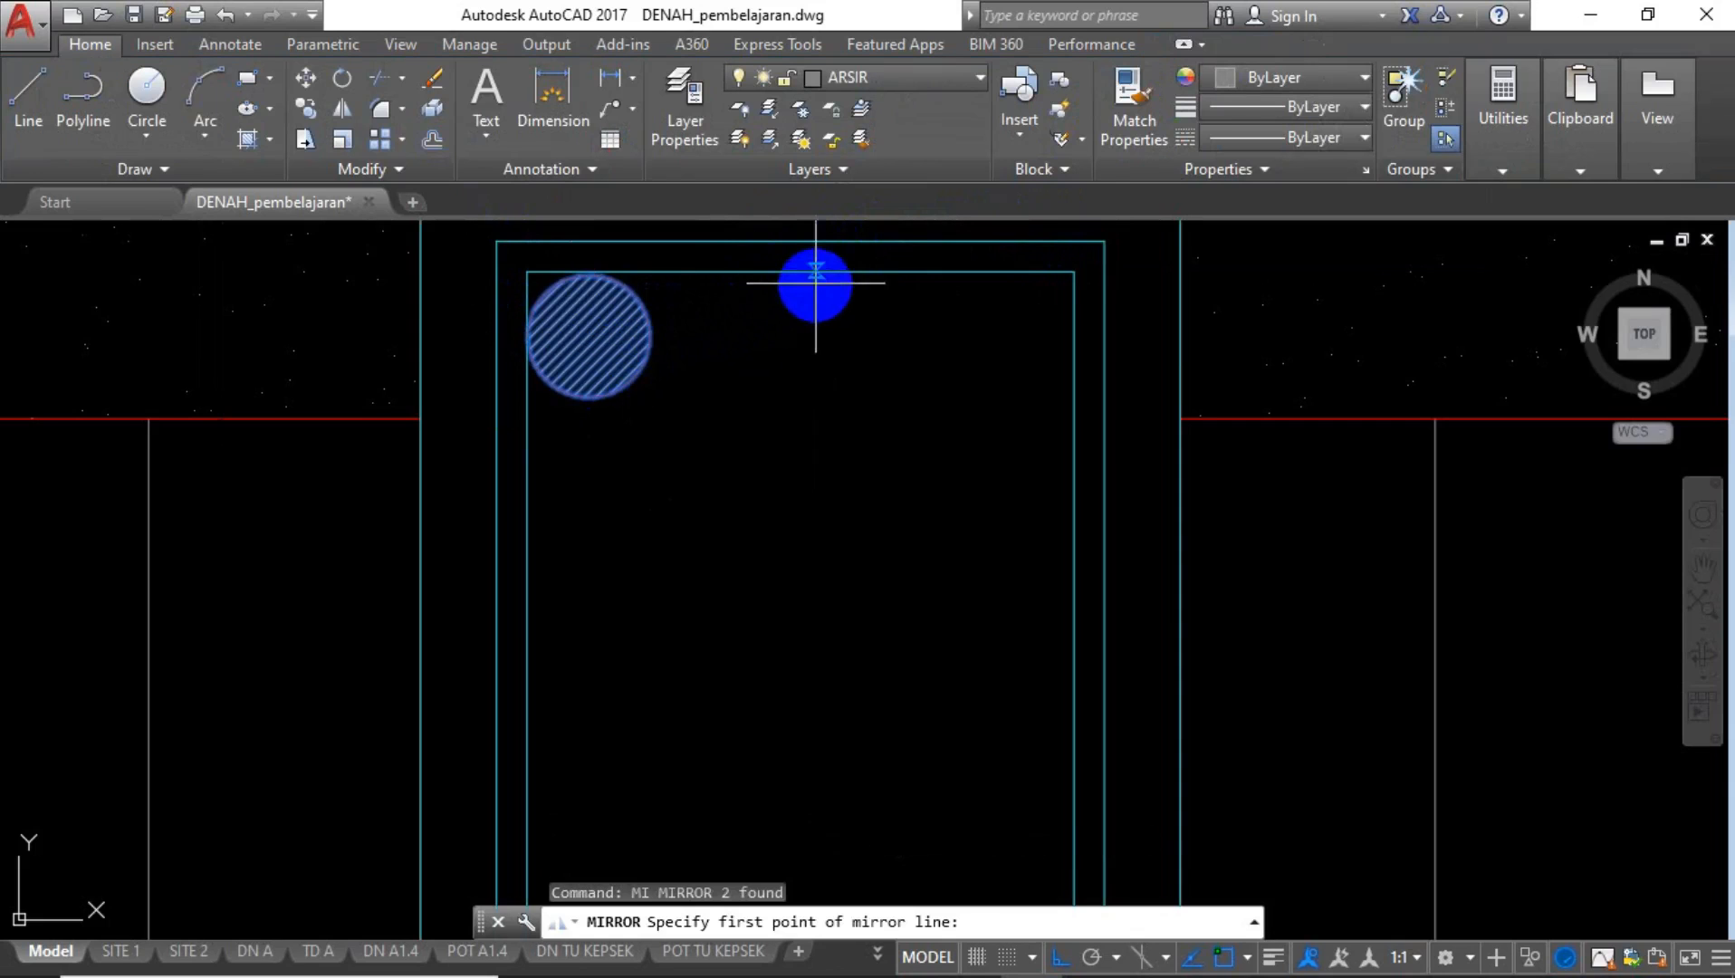
pyautogui.click(801, 242)
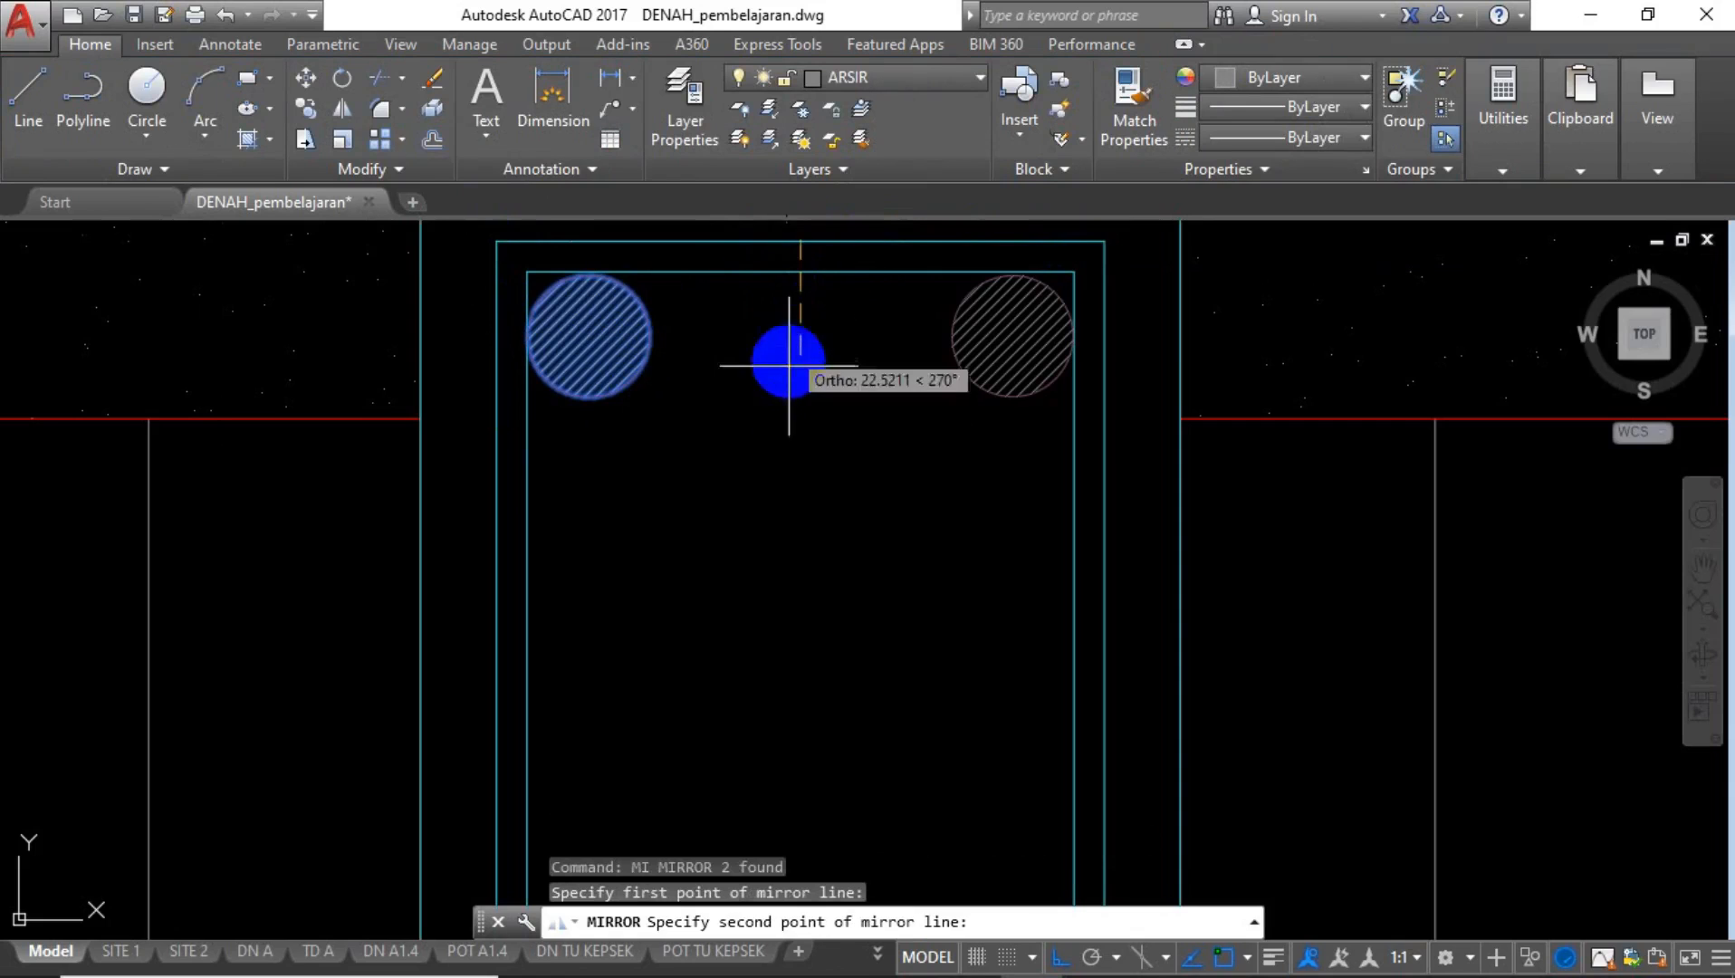
pyautogui.click(795, 409)
pyautogui.press('Return')
# Mirror both upper bars about the stirrup's horizontal centreline into the lower corners, keeping the originals.
pyautogui.click(998, 442)
pyautogui.click(582, 367)
pyautogui.write('MI')
pyautogui.press('Return')
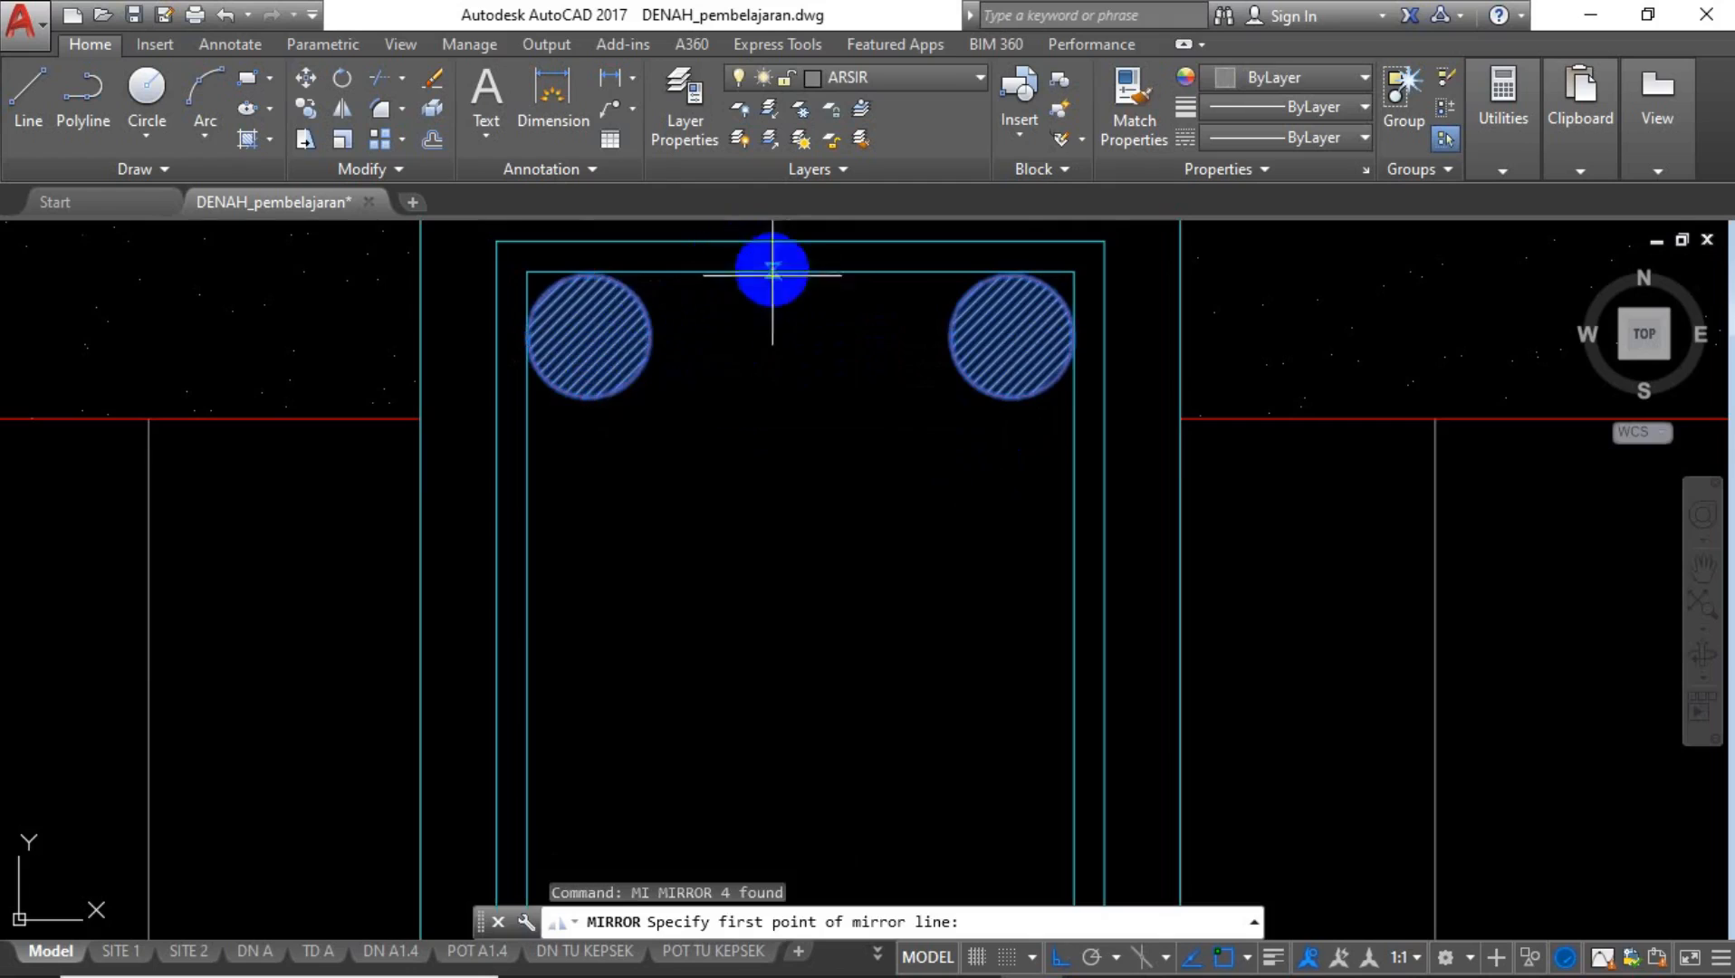
pyautogui.scroll(-3, 774, 271)
pyautogui.click(670, 502)
pyautogui.click(883, 502)
pyautogui.press('Return')
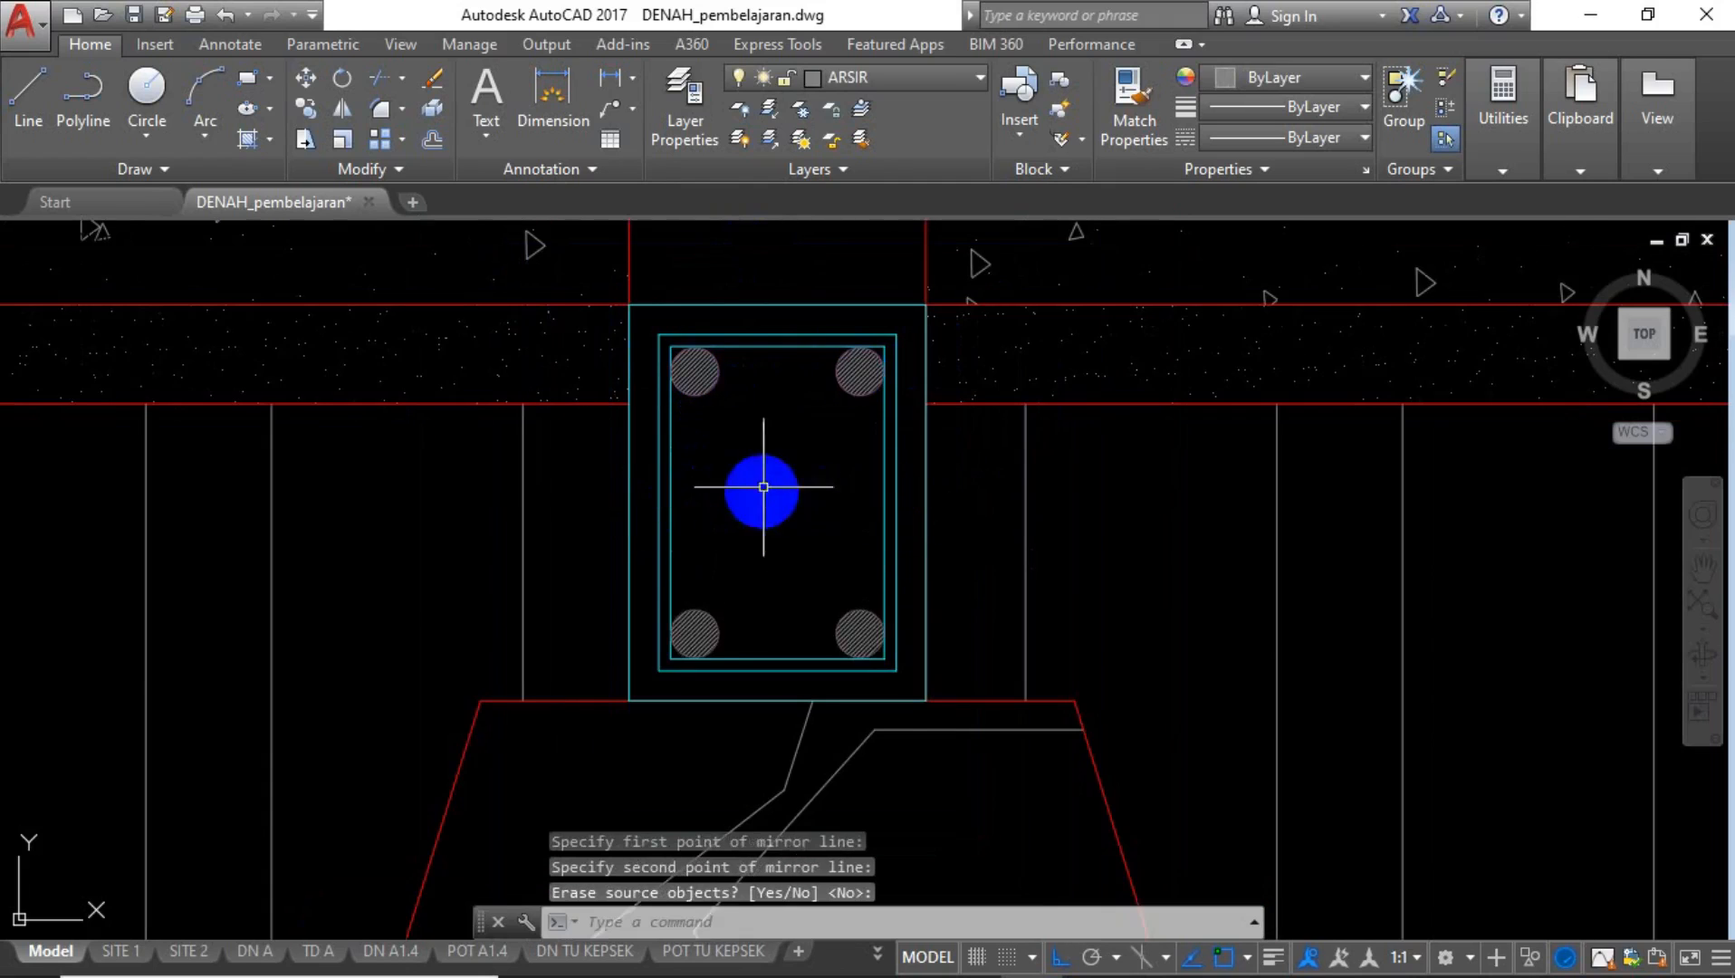
# With Ortho off, draw a diagonal stirrup hook line from inside the stirrup up to its top inner edge beside the upper-right bar.
pyautogui.scroll(-3, 759, 492)
pyautogui.scroll(3, 697, 548)
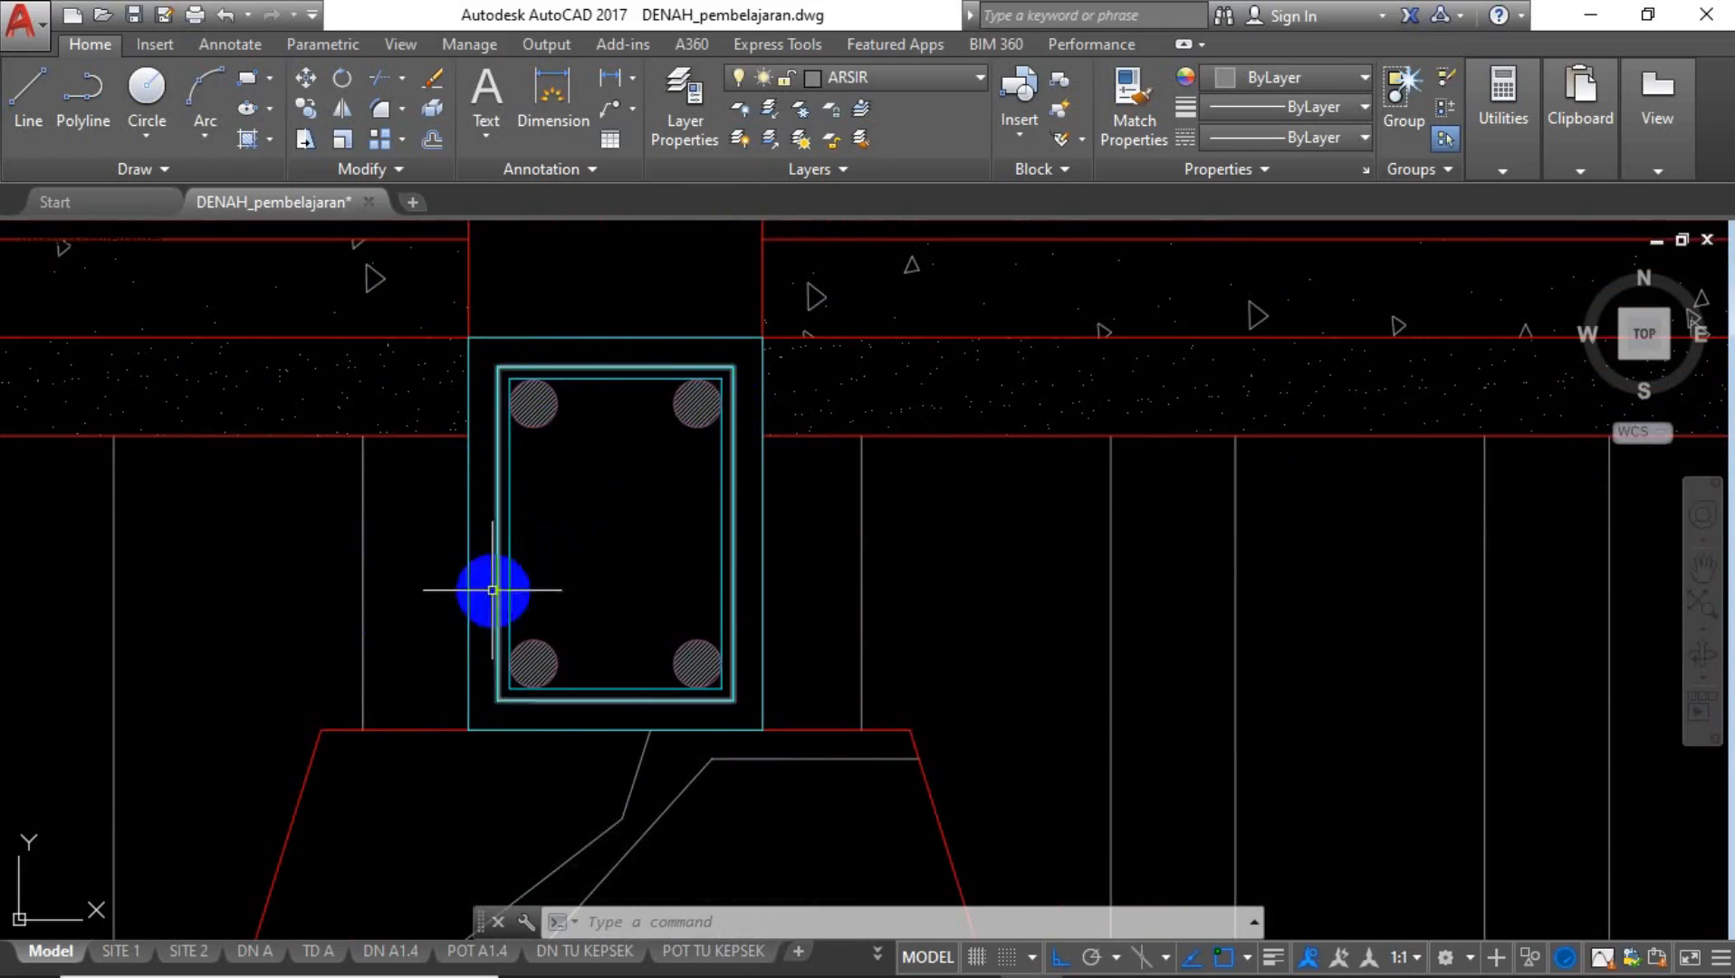
pyautogui.scroll(5, 577, 550)
pyautogui.write('L')
pyautogui.press('Return')
pyautogui.press('Escape')
pyautogui.write('L')
pyautogui.press('Return')
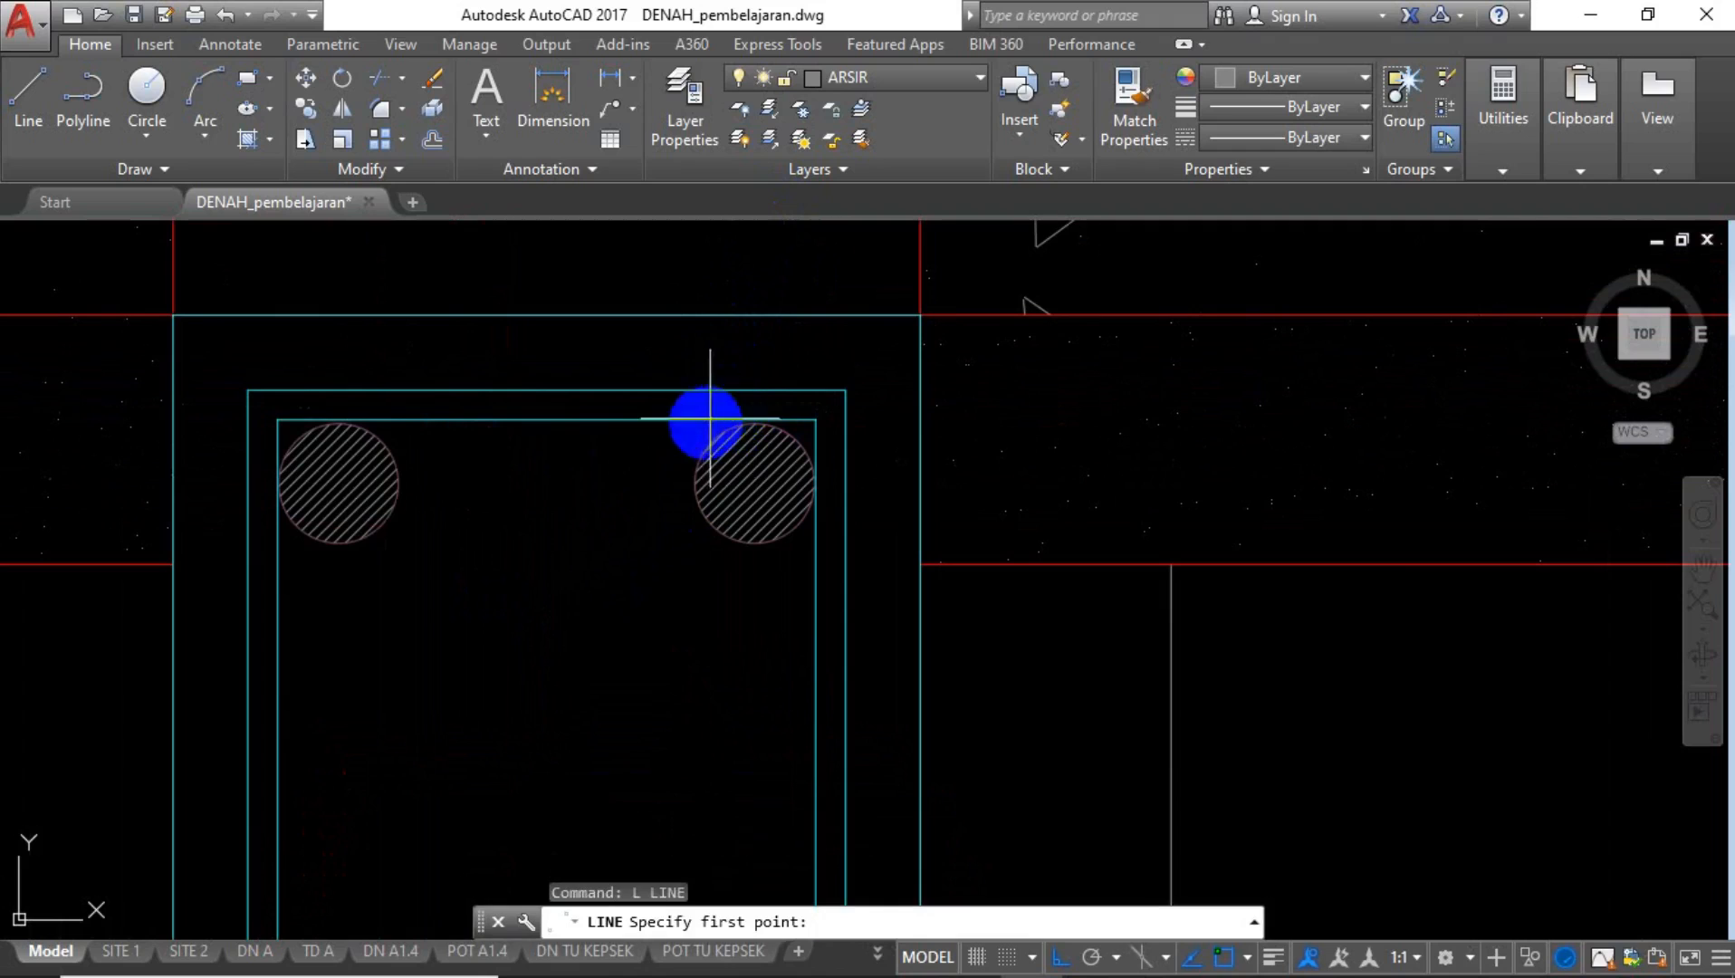
pyautogui.click(642, 505)
pyautogui.click(1061, 958)
pyautogui.scroll(2, 752, 408)
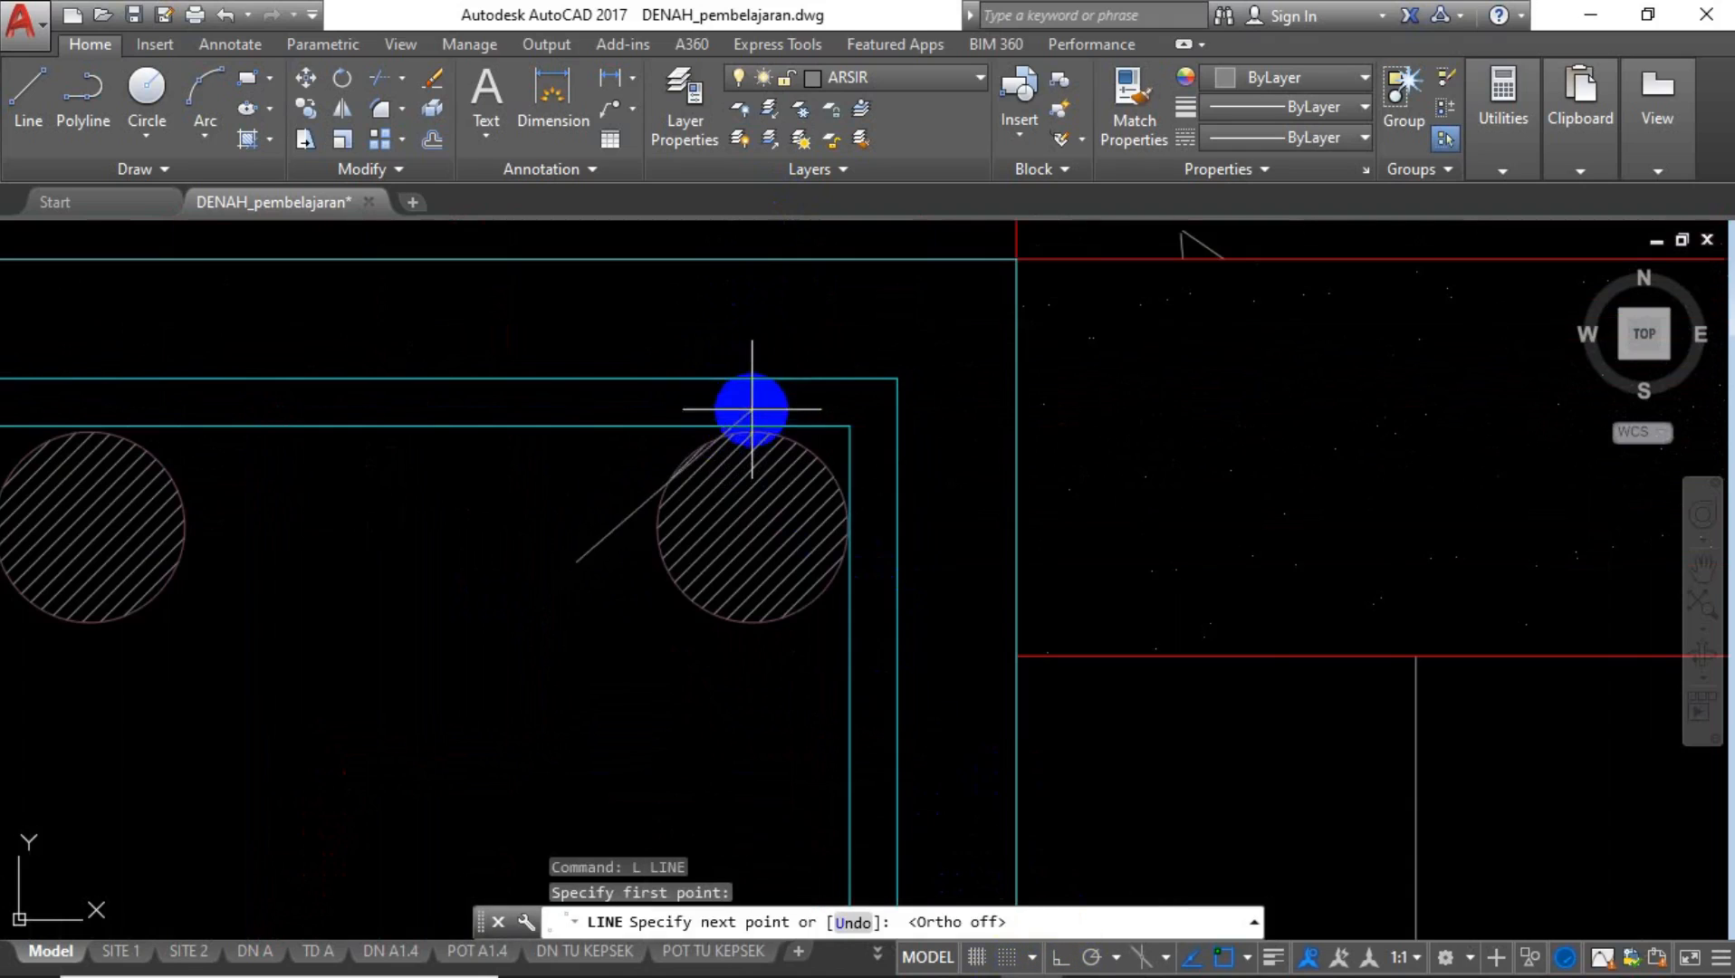
pyautogui.click(720, 423)
pyautogui.press('Escape')
# Offset the diagonal hook line toward the upper left by the spacing of the stirrup's double outline.
pyautogui.write('O')
pyautogui.press('Return')
pyautogui.write('12')
pyautogui.press('Return')
pyautogui.press('Escape')
pyautogui.write('O')
pyautogui.press('Return')
pyautogui.press('Return')
pyautogui.click(620, 518)
pyautogui.click(581, 503)
pyautogui.press('Escape')
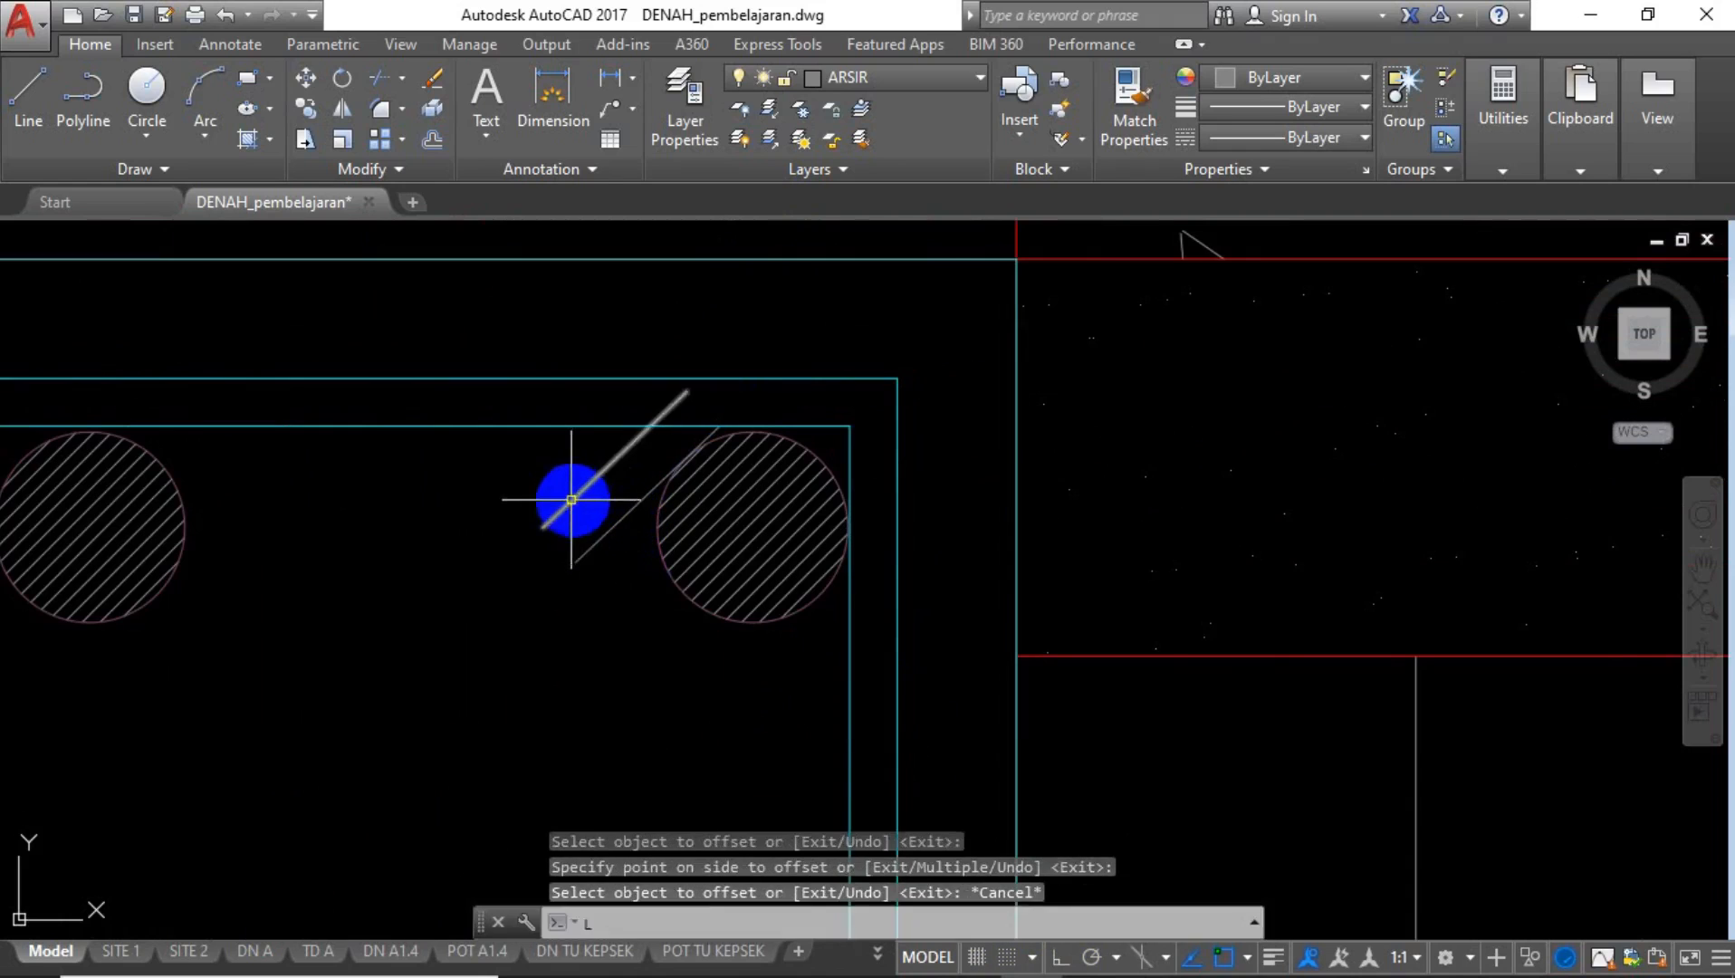
# Close the lower end of the hook with a short line joining its two diagonal lines.
pyautogui.write('L')
pyautogui.press('Return')
pyautogui.click(543, 528)
pyautogui.click(575, 561)
pyautogui.press('Escape')
# Extend the hook's upper-left diagonal line to the stirrup's top outer edge.
pyautogui.write('EX')
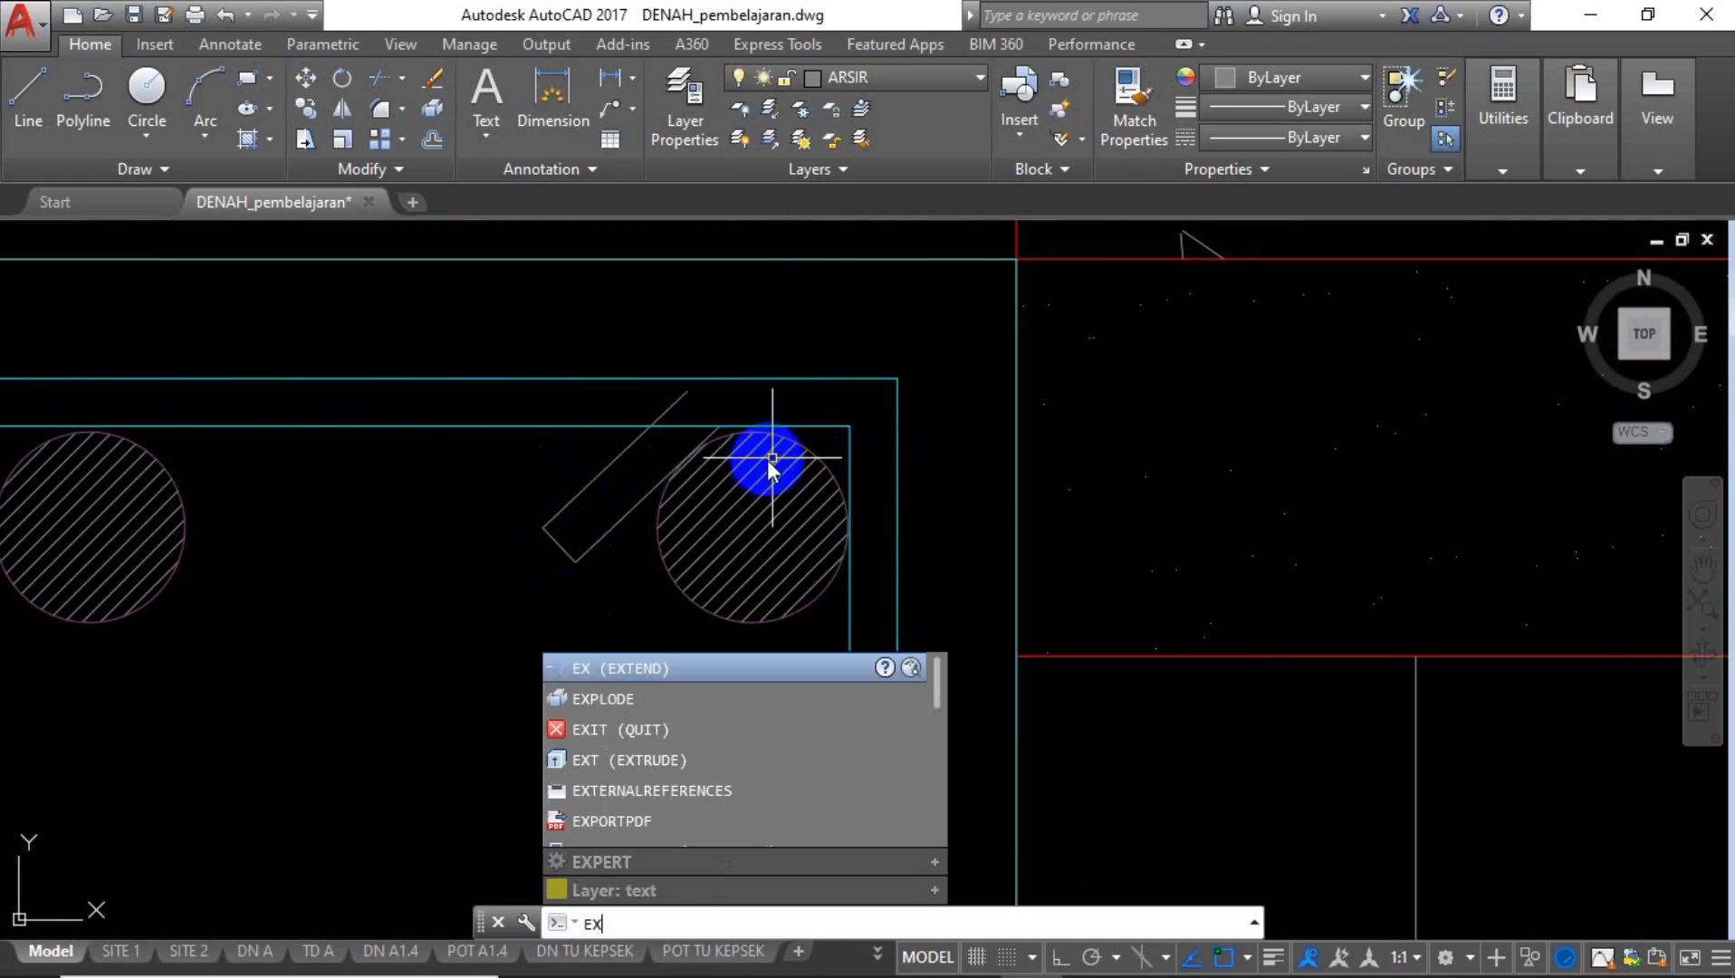
pyautogui.press('Return')
pyautogui.click(674, 402)
pyautogui.press('Escape')
pyautogui.write('EX')
pyautogui.press('Return')
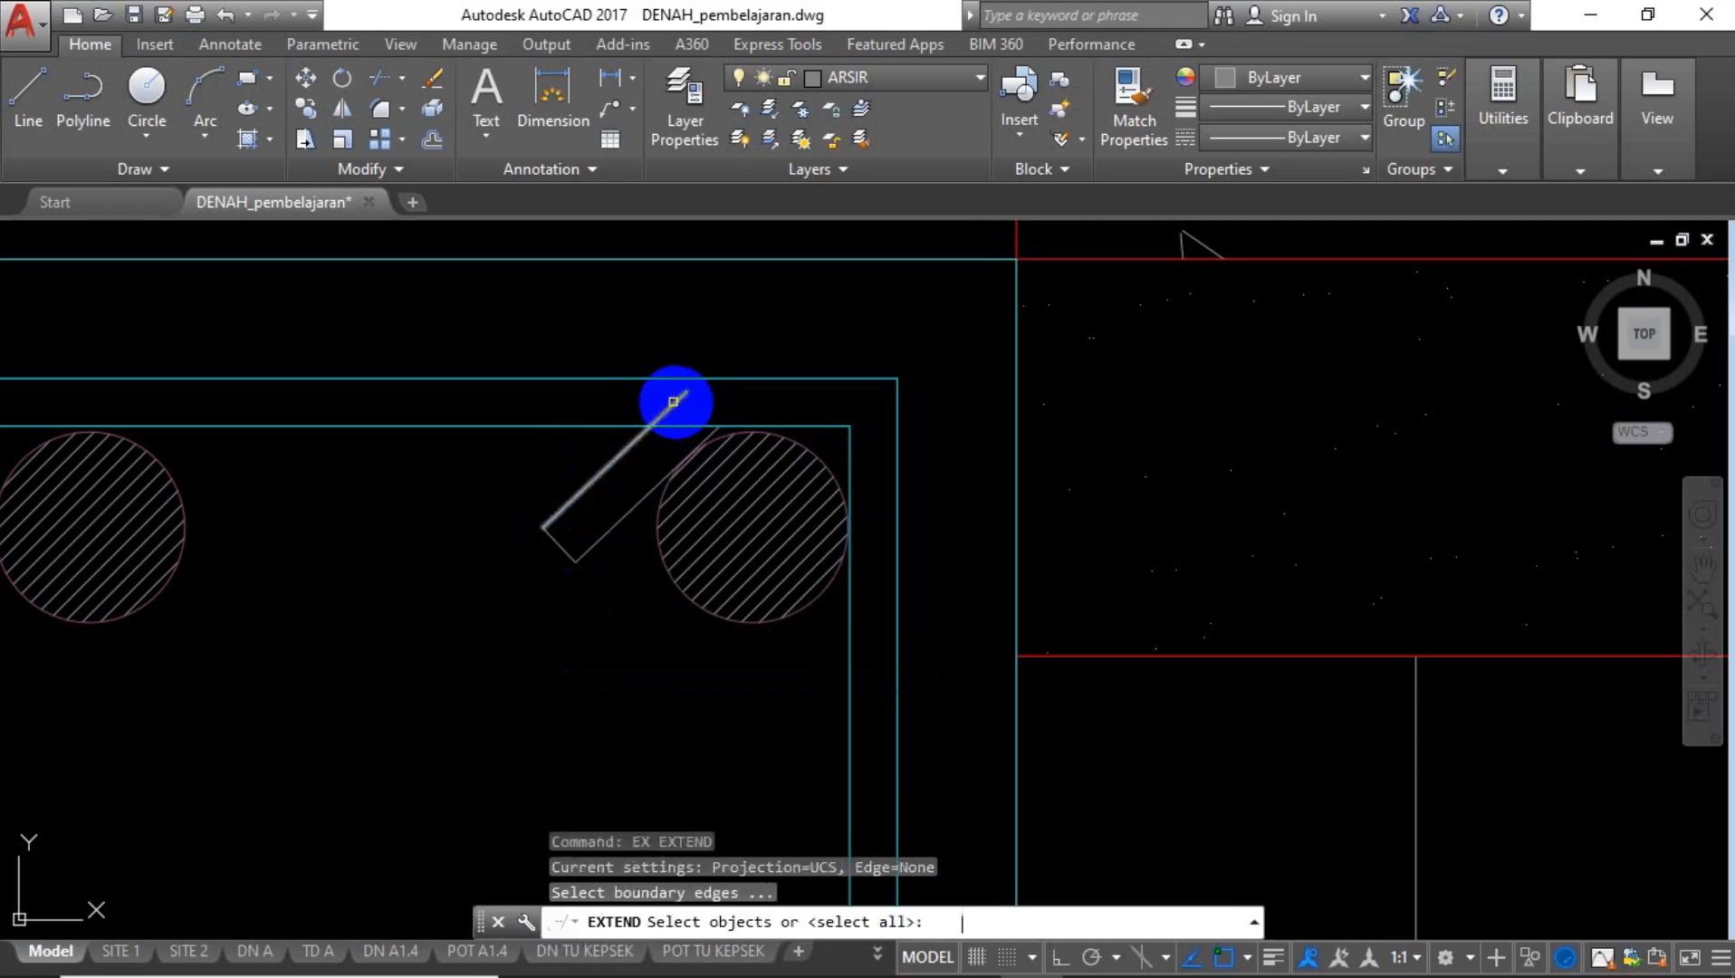
pyautogui.press('Return')
pyautogui.click(676, 401)
pyautogui.click(779, 442)
pyautogui.press('Escape')
# Mirror the hook about the diagonal through the stirrup's upper-right outer and inner corners, keeping the original.
pyautogui.click(623, 483)
pyautogui.click(512, 576)
pyautogui.write('MI')
pyautogui.press('Return')
pyautogui.click(895, 380)
pyautogui.click(849, 424)
pyautogui.press('Return')
# Trim the mirrored hook's ends beyond the right inner edge and the top inner edge segment between the first hook's lines.
pyautogui.write('TR')
pyautogui.press('Return')
pyautogui.press('Return')
pyautogui.click(867, 584)
pyautogui.click(862, 616)
pyautogui.click(685, 418)
pyautogui.click(681, 437)
pyautogui.press('Escape')
# Match the properties of the stirrup's inner outline onto both hooks.
pyautogui.click(585, 399)
pyautogui.click(567, 457)
pyautogui.write('MA')
pyautogui.click(588, 507)
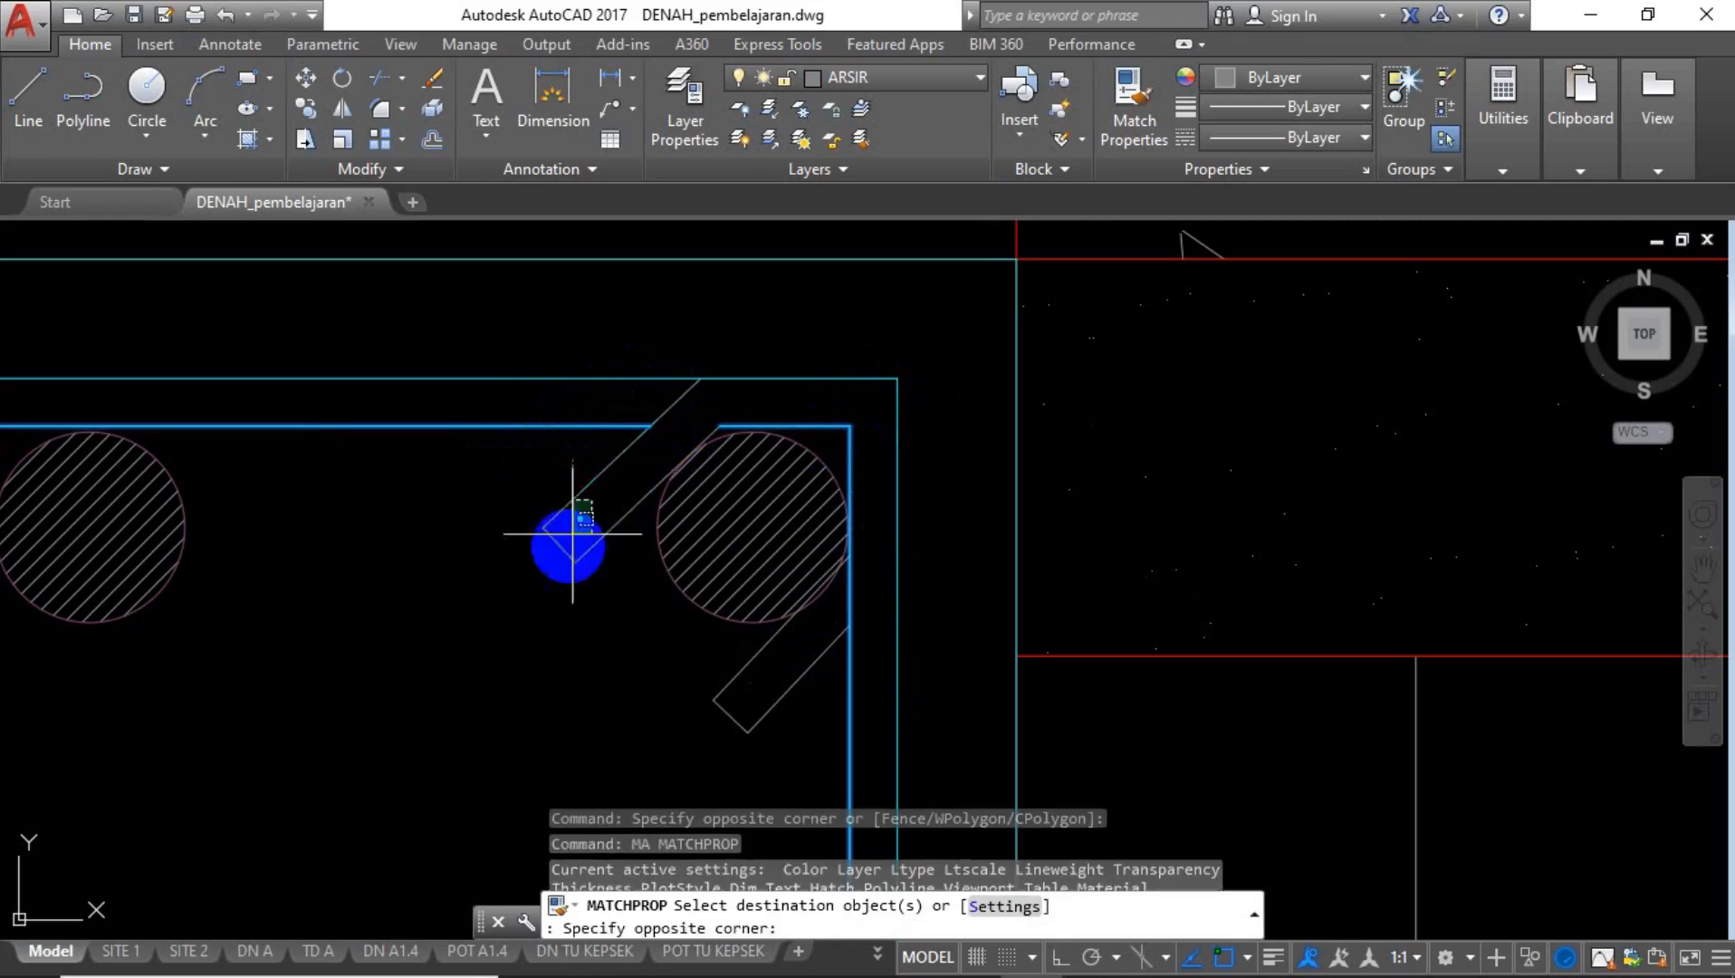
pyautogui.click(562, 552)
pyautogui.click(753, 688)
pyautogui.scroll(-10, 725, 727)
pyautogui.press('Escape')
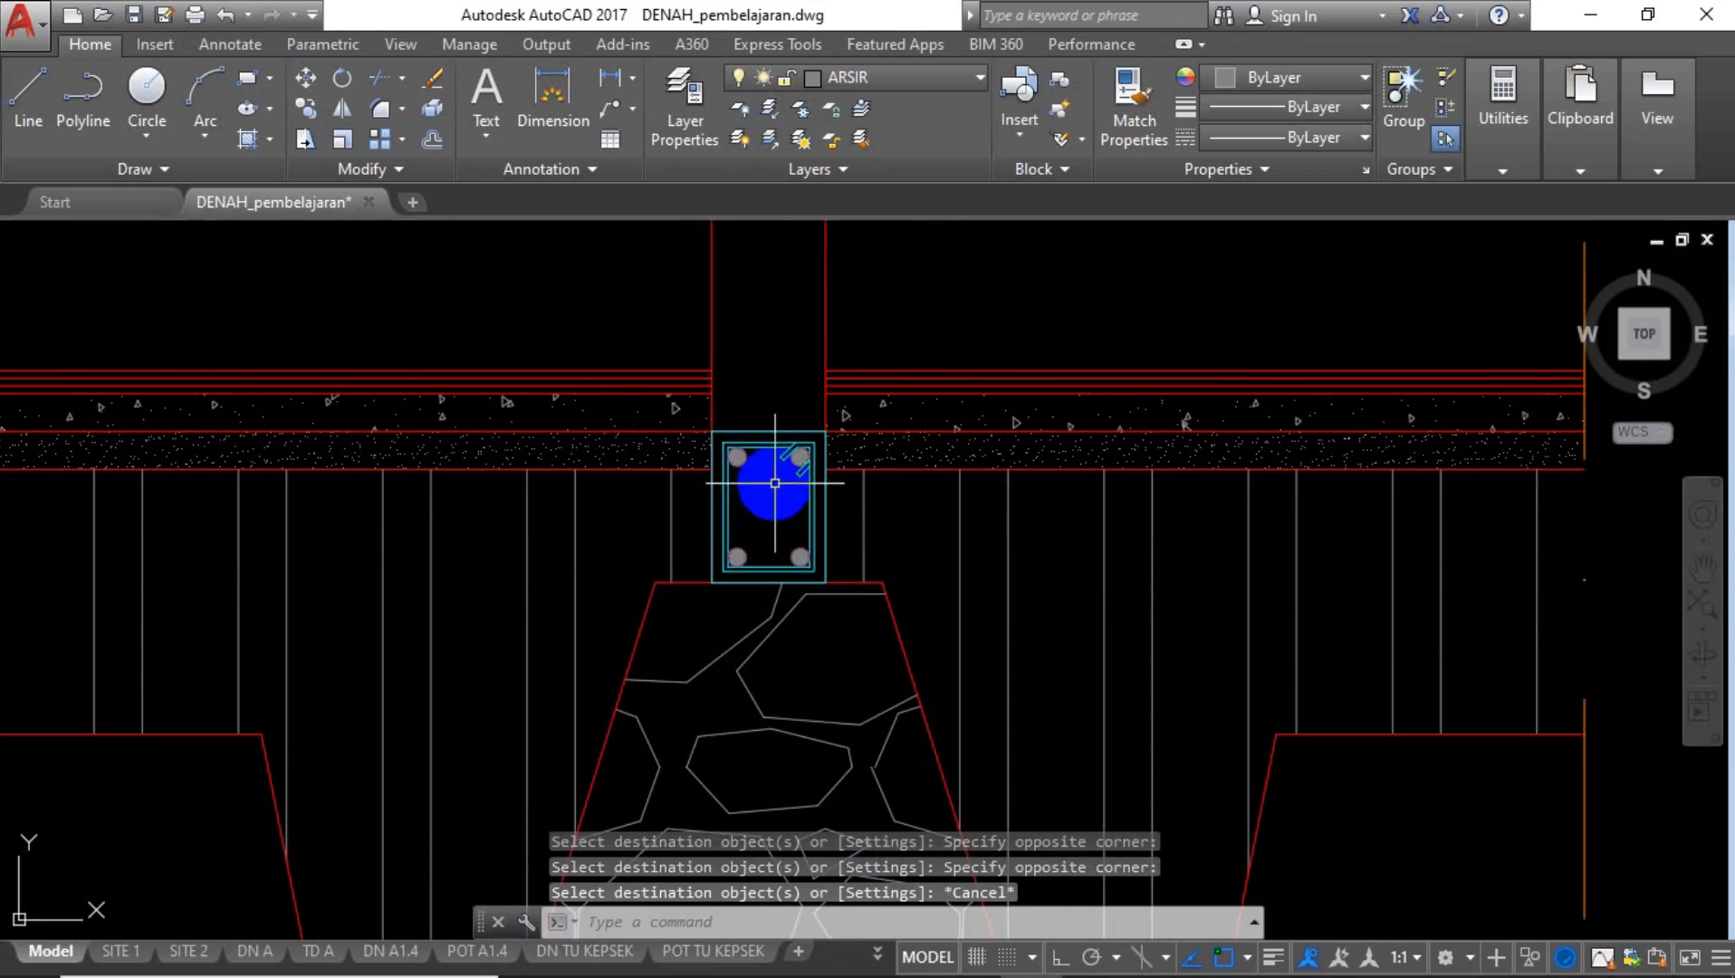
# Hatch the beam's concrete cover and the area inside the stirrup with the AR-CONC pattern.
pyautogui.write('h')
pyautogui.press('Return')
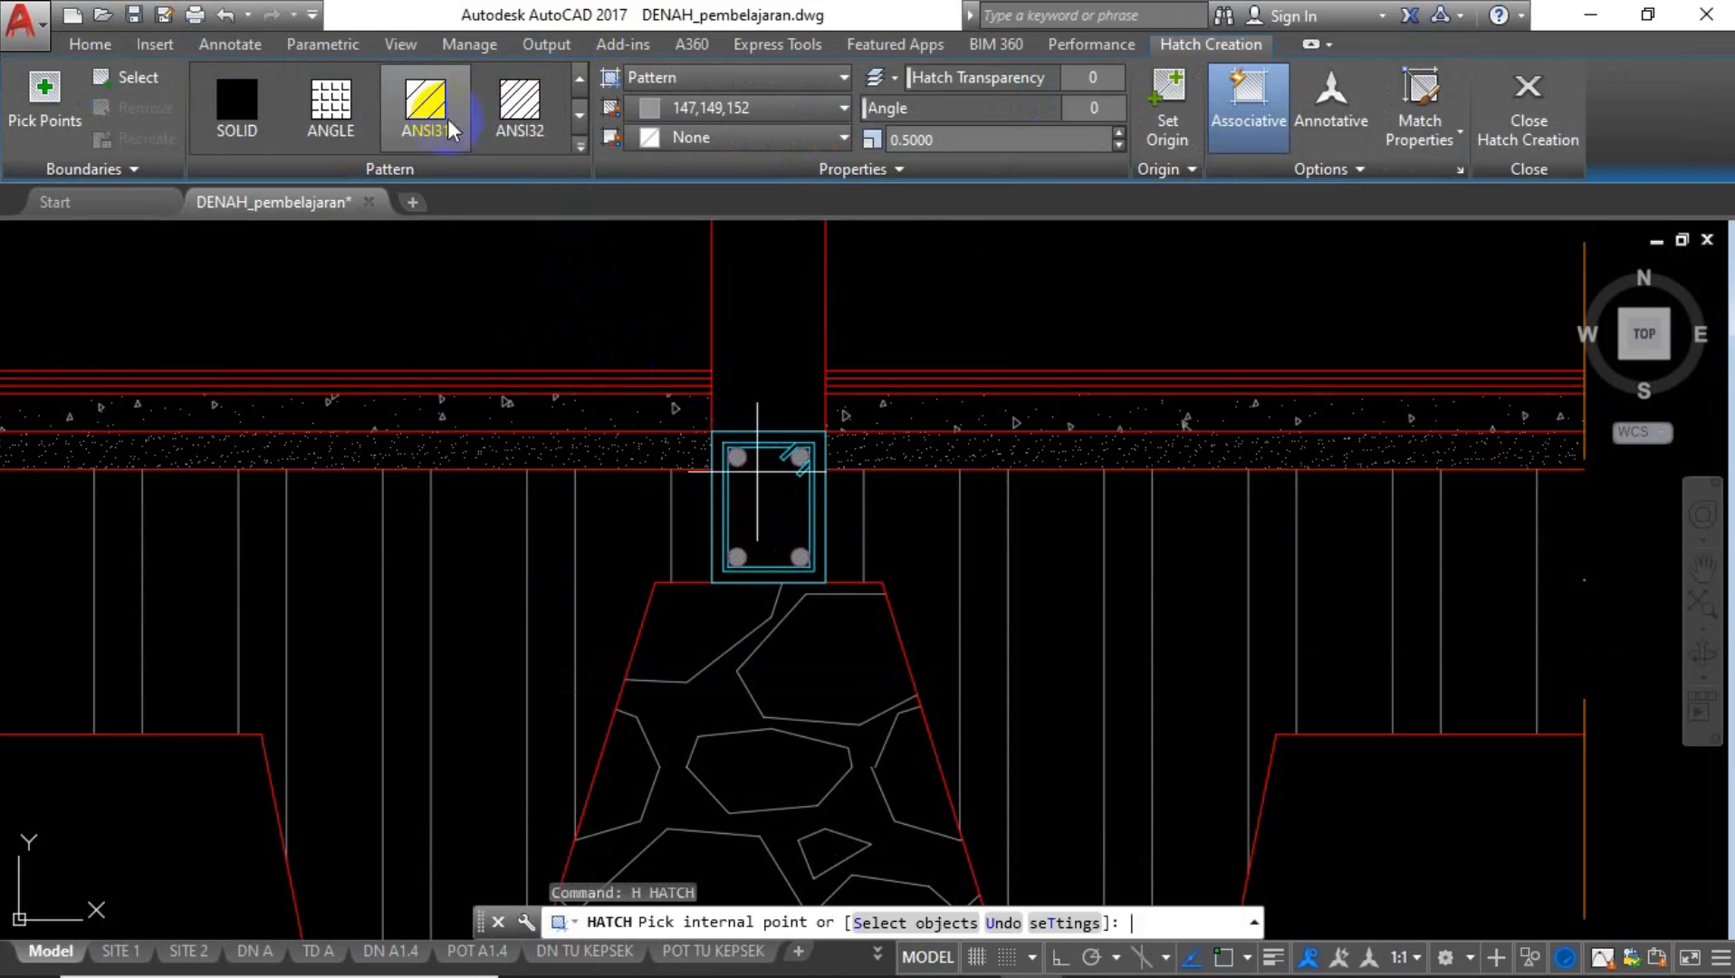
pyautogui.click(580, 145)
pyautogui.click(521, 384)
pyautogui.click(777, 480)
pyautogui.scroll(4, 711, 457)
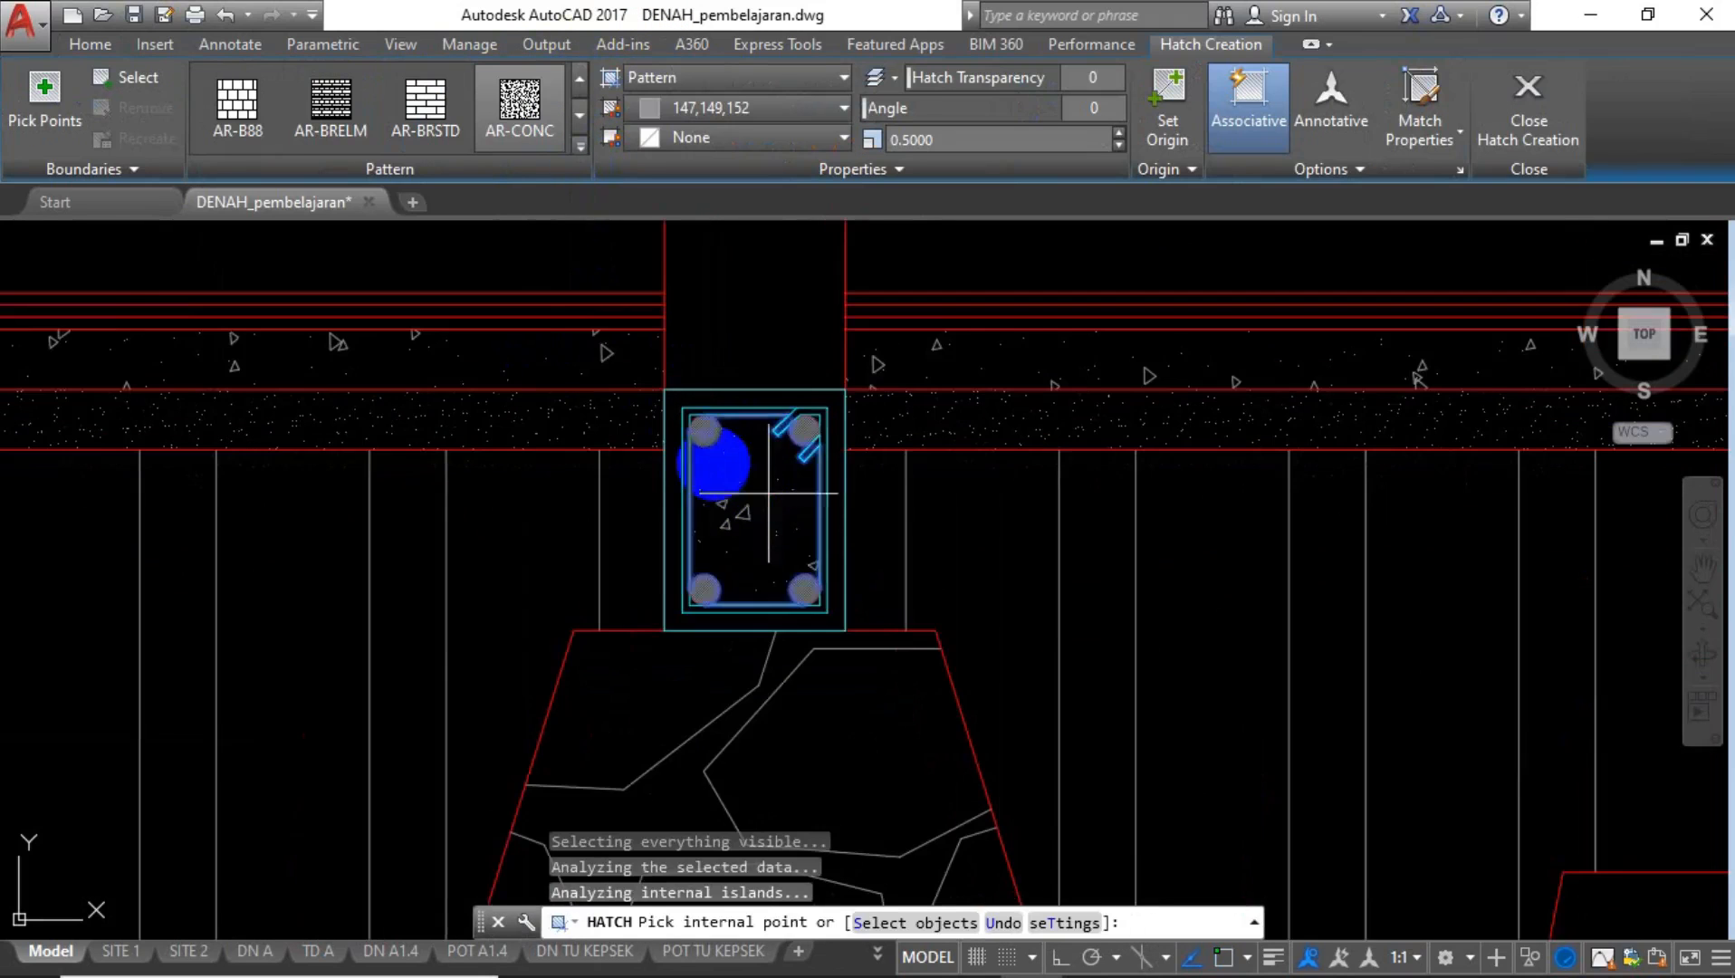
pyautogui.press('Return')
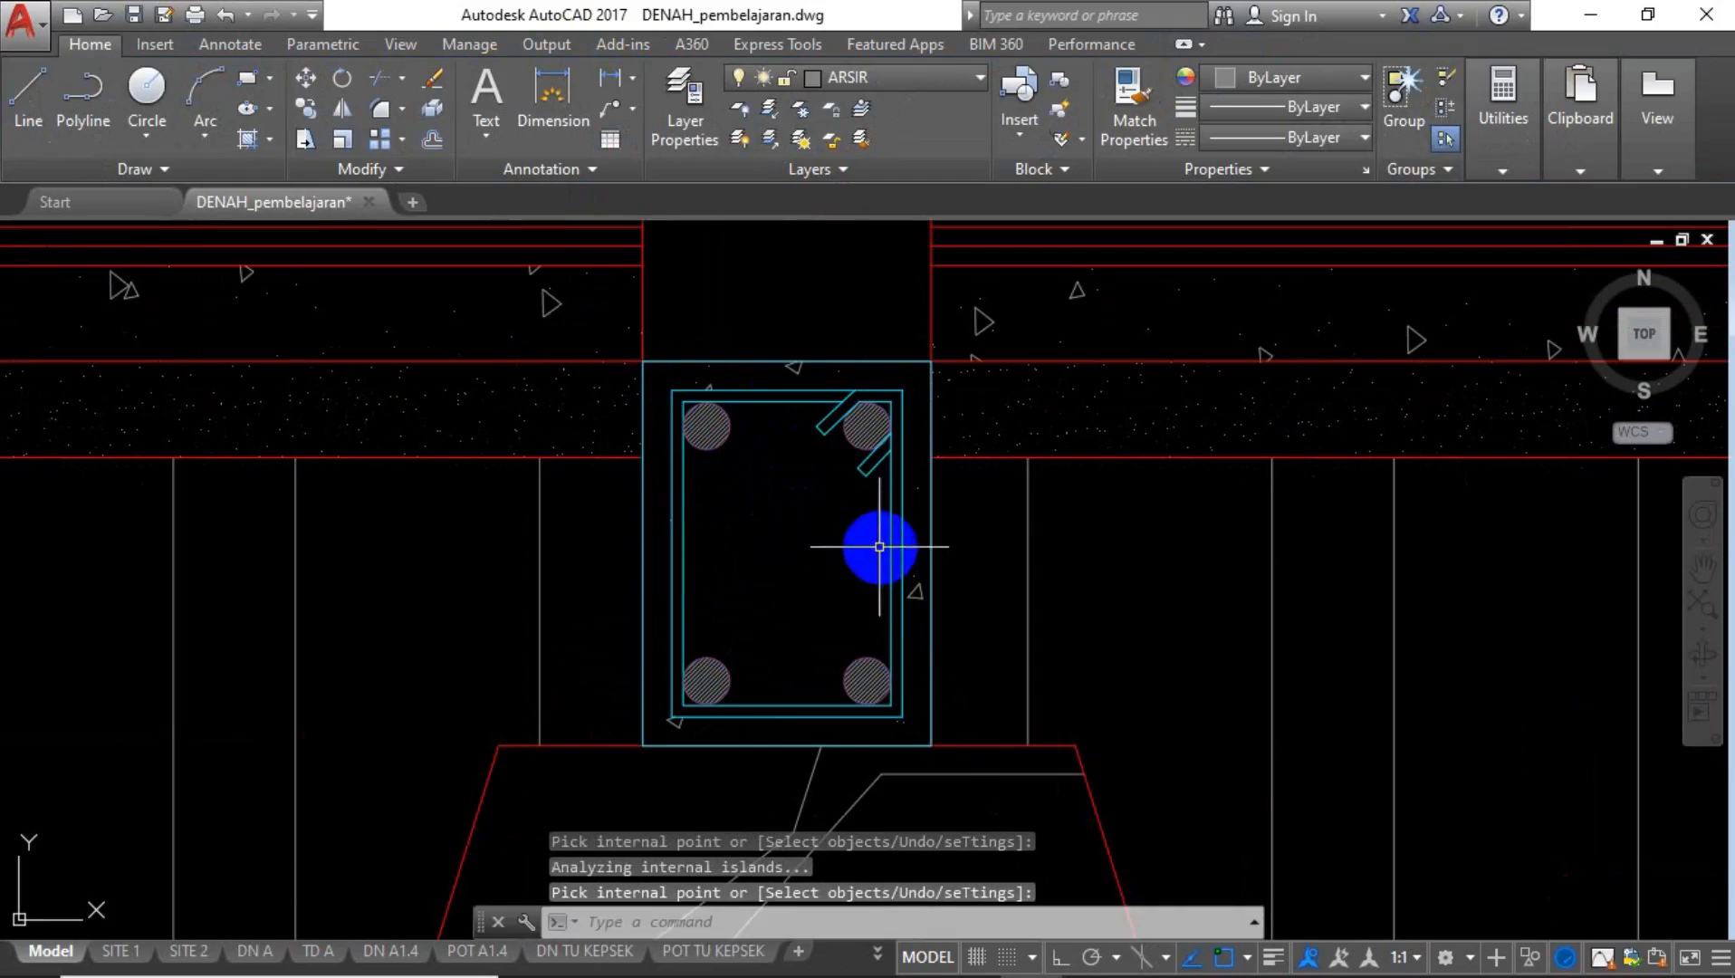
pyautogui.press('Return')
pyautogui.click(828, 538)
pyautogui.press('Return')
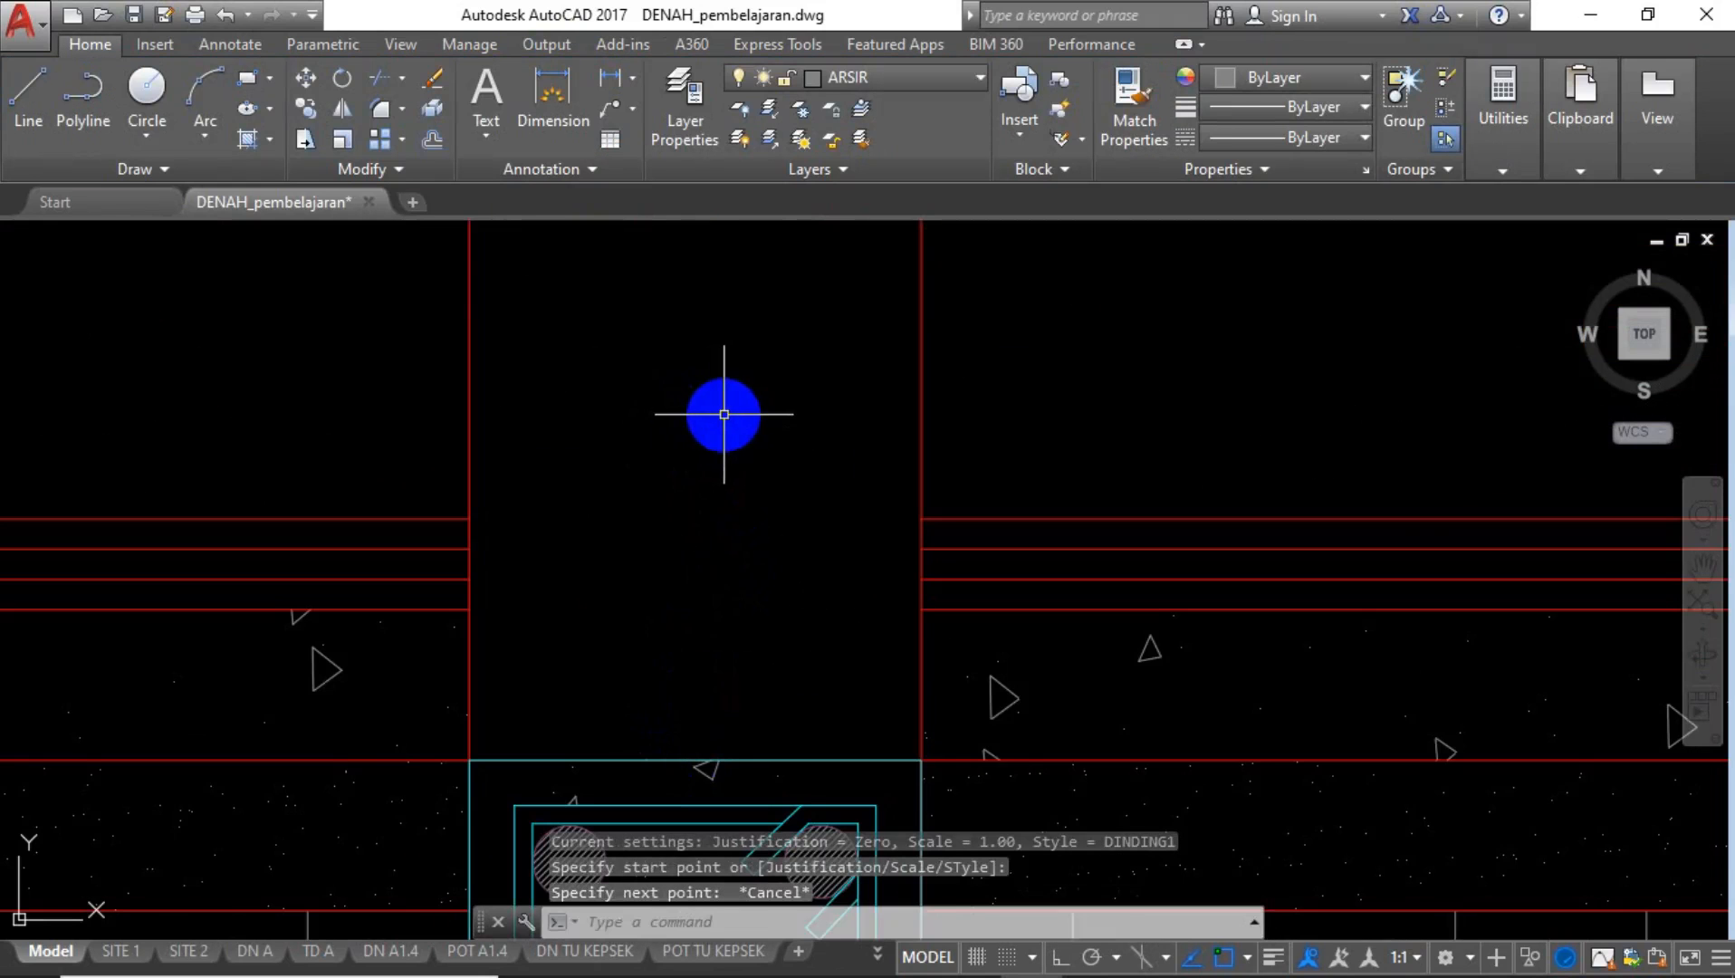
# Draw a multiline at scale 10 from the midpoint of the beam's top edge straight up between the red wall lines.
pyautogui.write('ml')
pyautogui.press('Return')
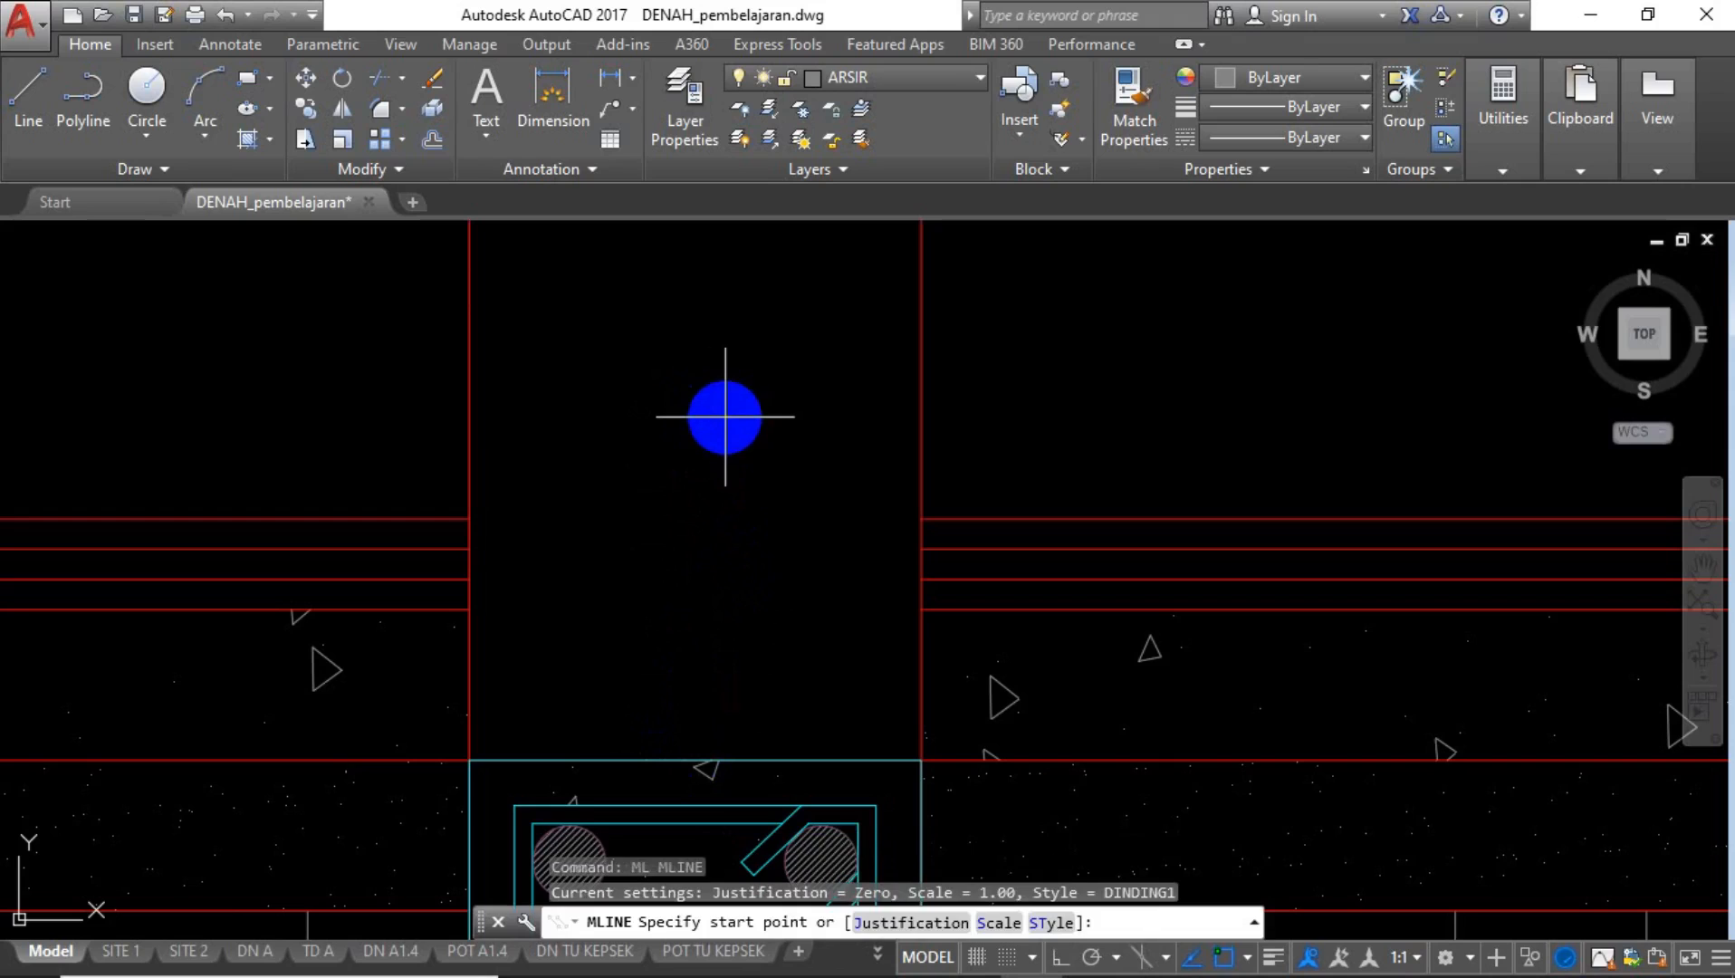
pyautogui.write('s')
pyautogui.press('Return')
pyautogui.write('10')
pyautogui.press('Return')
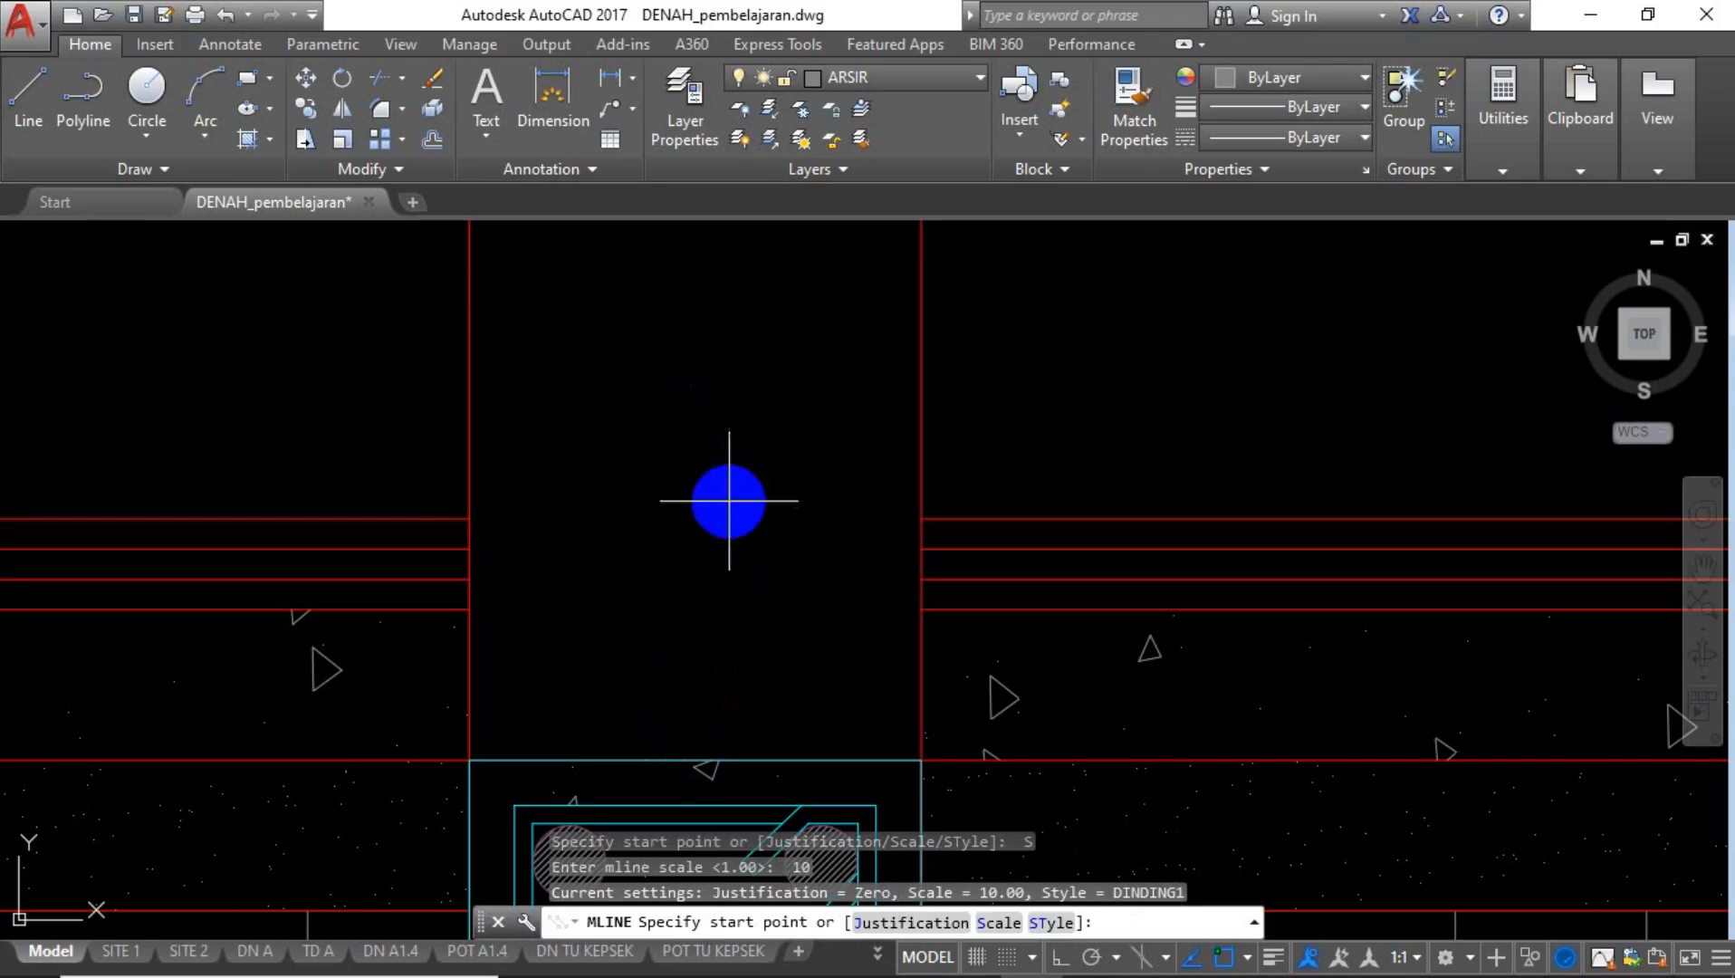
pyautogui.click(702, 759)
pyautogui.scroll(-4, 702, 434)
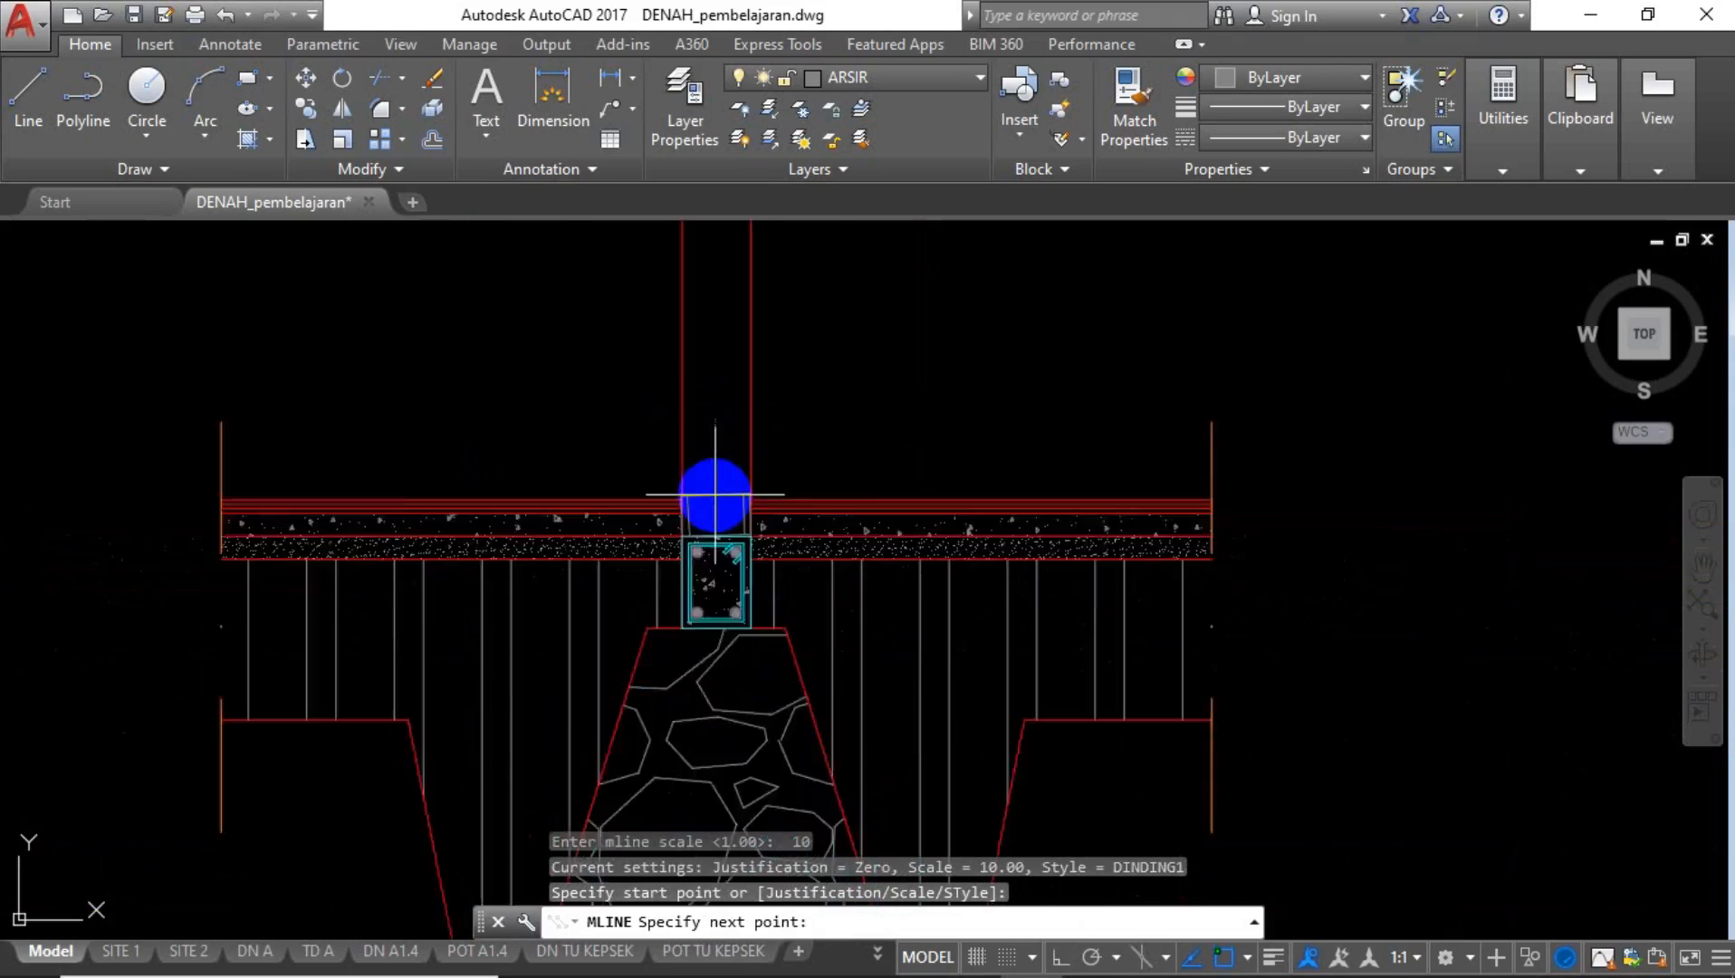
pyautogui.click(1059, 956)
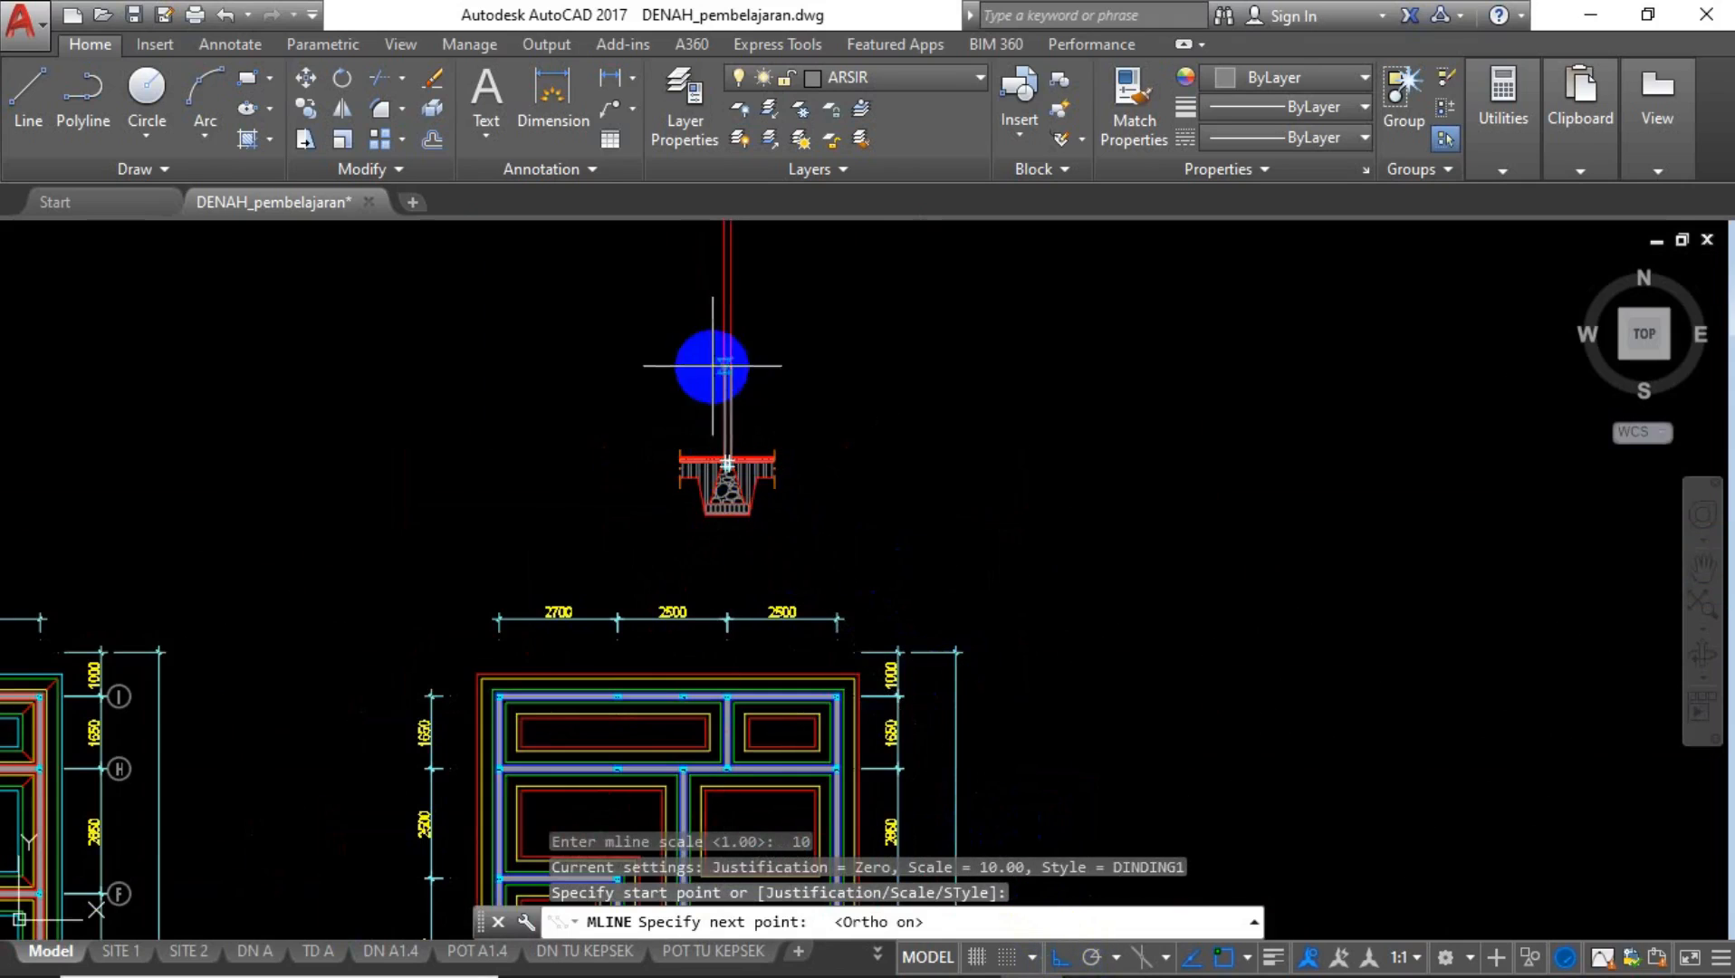
pyautogui.scroll(10, 731, 312)
pyautogui.click(650, 317)
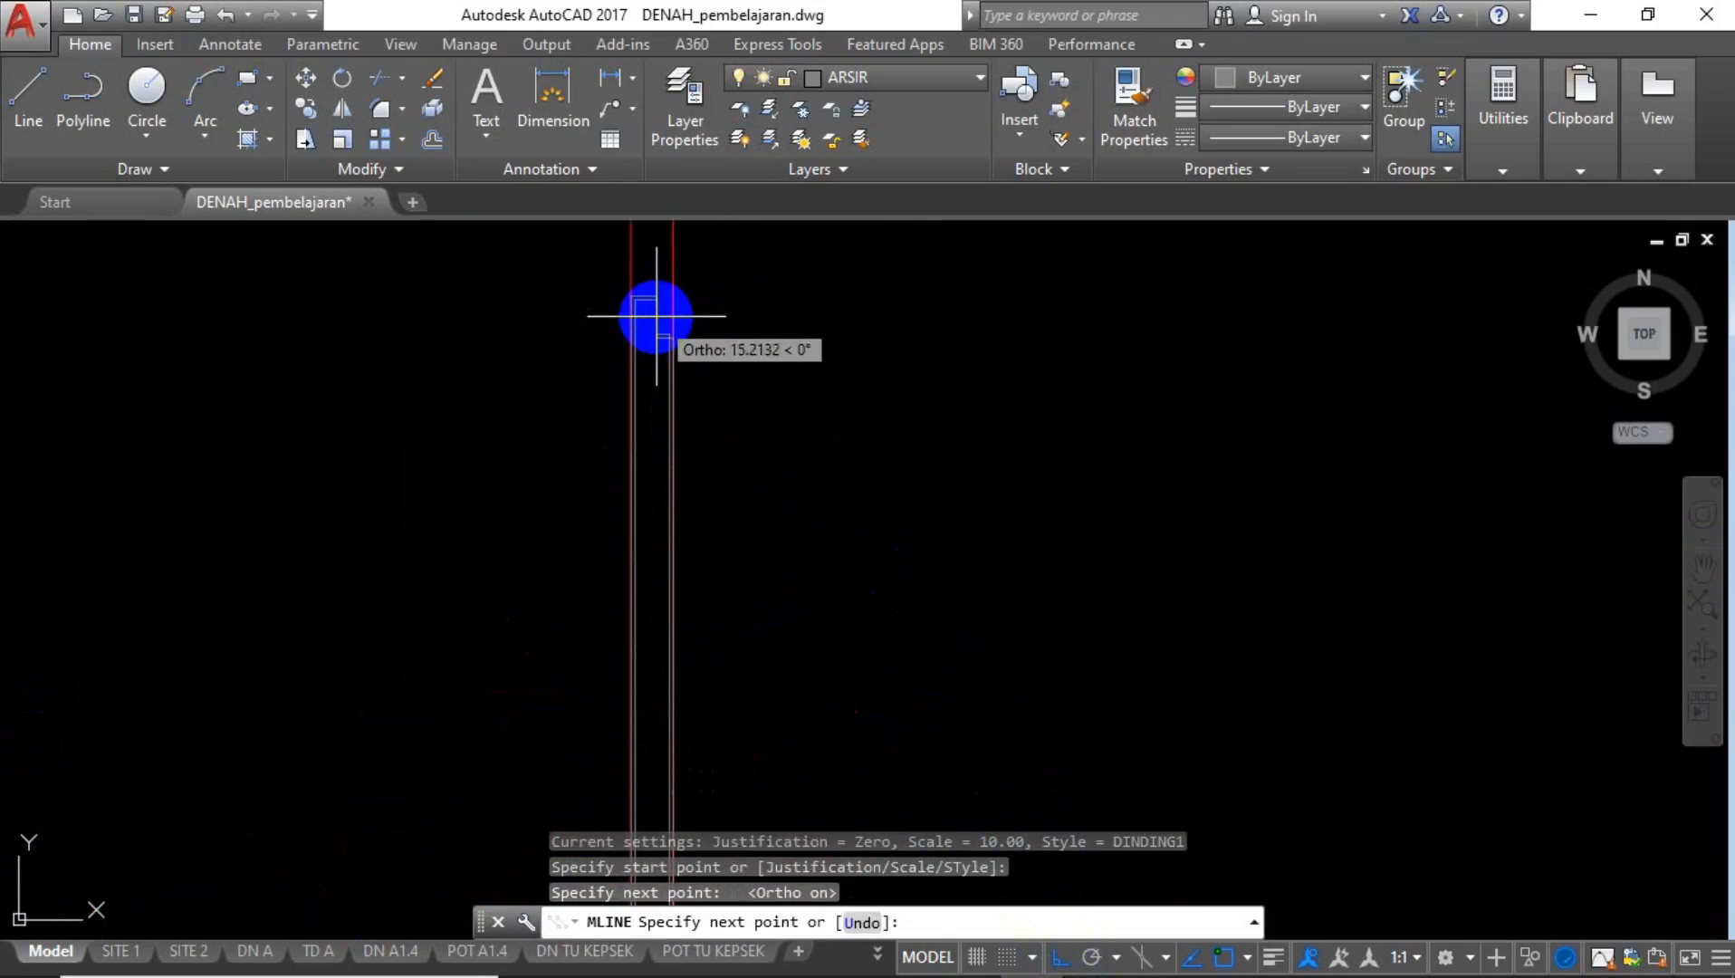
pyautogui.press('Return')
# Draw a horizontal line across the wall, extending beyond both faces, above the floor layers.
pyautogui.scroll(-5, 693, 360)
pyautogui.scroll(3, 691, 358)
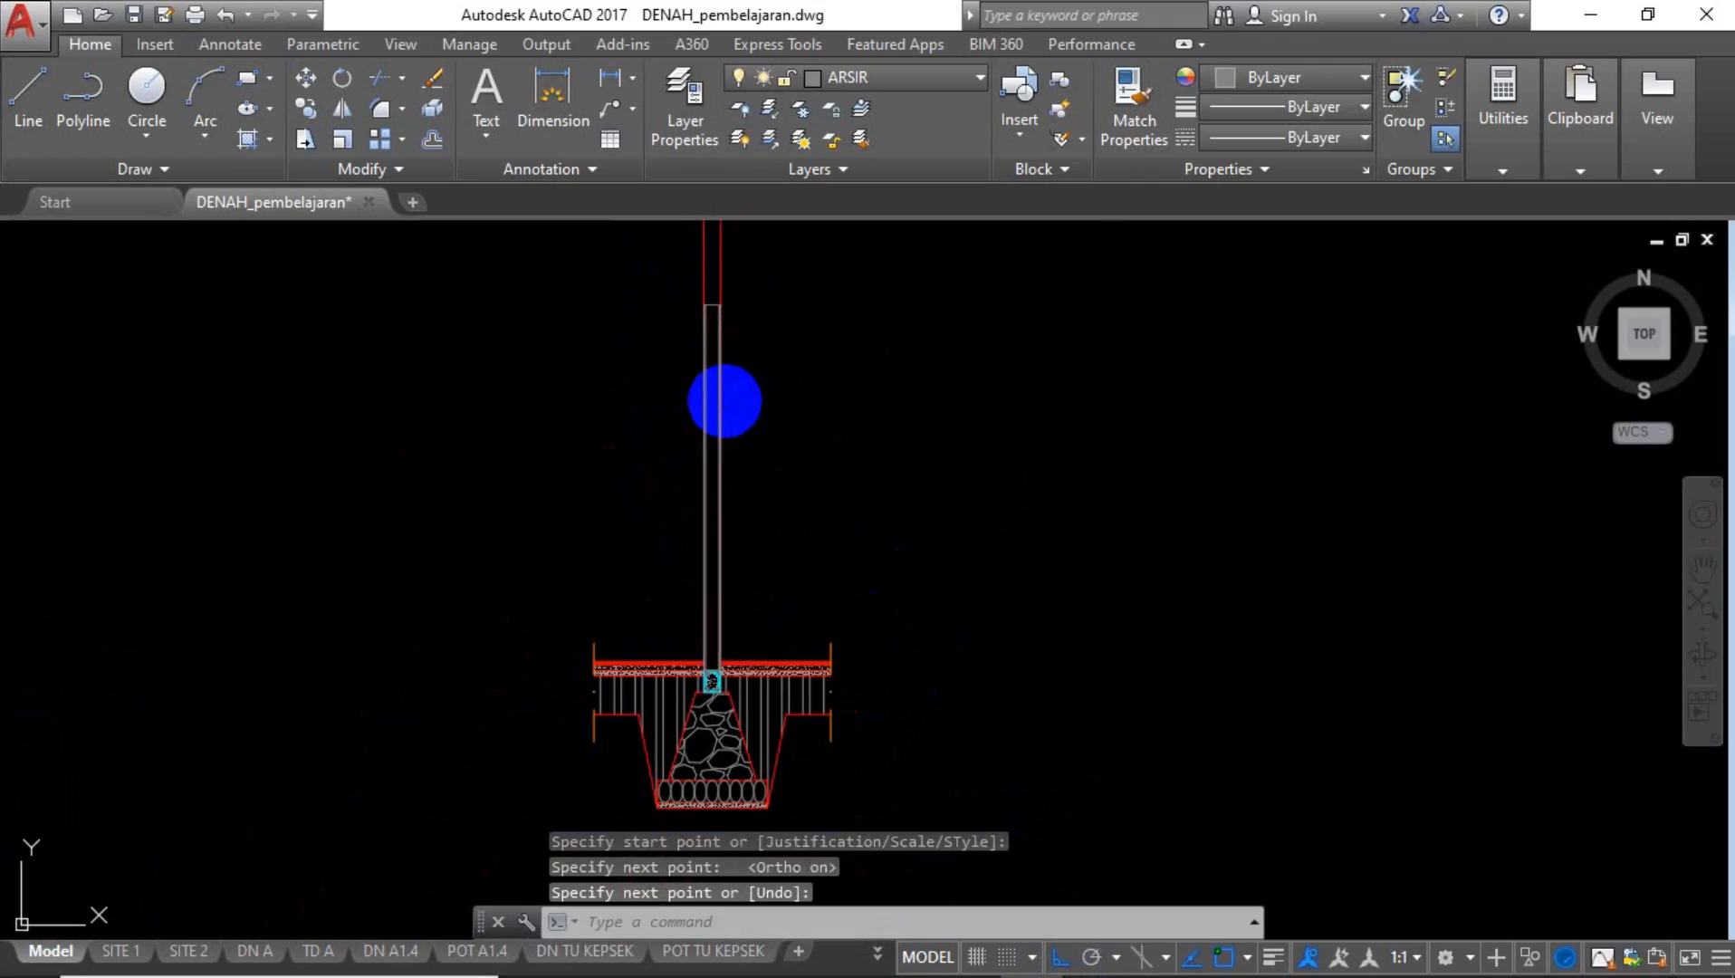
pyautogui.write('L')
pyautogui.press('Return')
pyautogui.scroll(5, 661, 507)
pyautogui.click(639, 582)
pyautogui.click(909, 592)
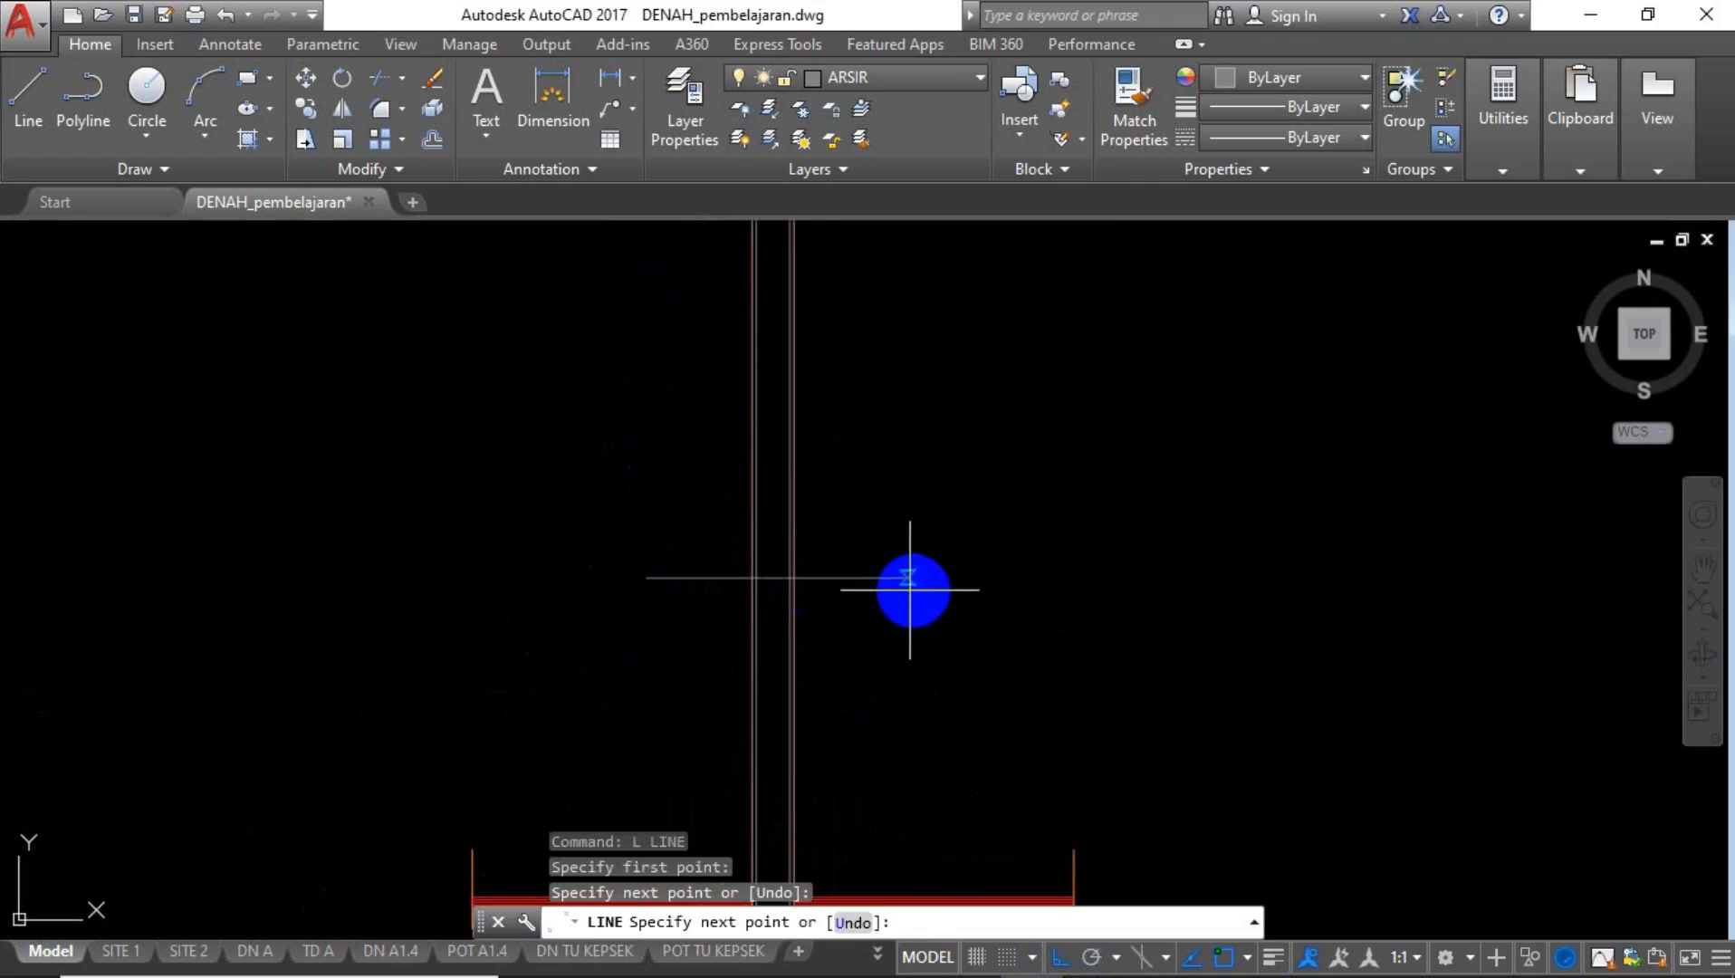
pyautogui.press('Return')
# Stretch the wall multiline's upper end down to the midpoint of the horizontal line.
pyautogui.scroll(-5, 823, 429)
pyautogui.scroll(6, 823, 430)
pyautogui.click(663, 466)
pyautogui.click(700, 487)
pyautogui.scroll(4, 720, 493)
pyautogui.click(774, 468)
pyautogui.click(764, 563)
pyautogui.click(773, 492)
pyautogui.scroll(-4, 766, 435)
pyautogui.scroll(4, 750, 685)
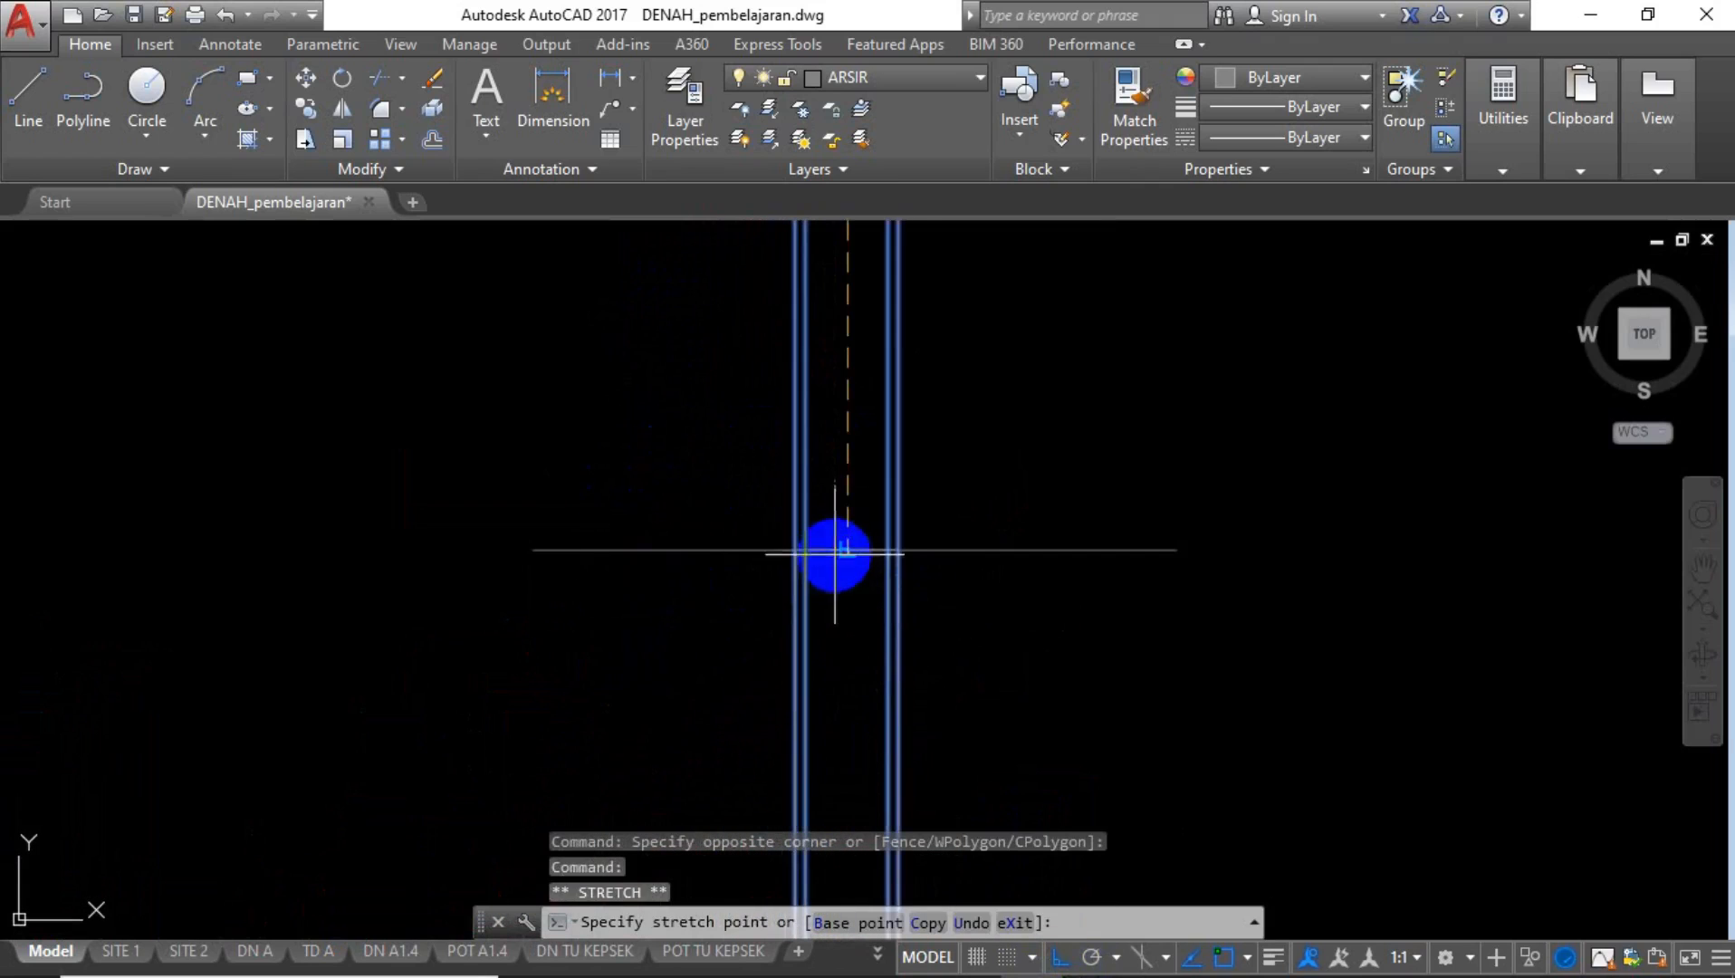
pyautogui.click(847, 550)
pyautogui.scroll(-4, 847, 549)
pyautogui.press('Escape')
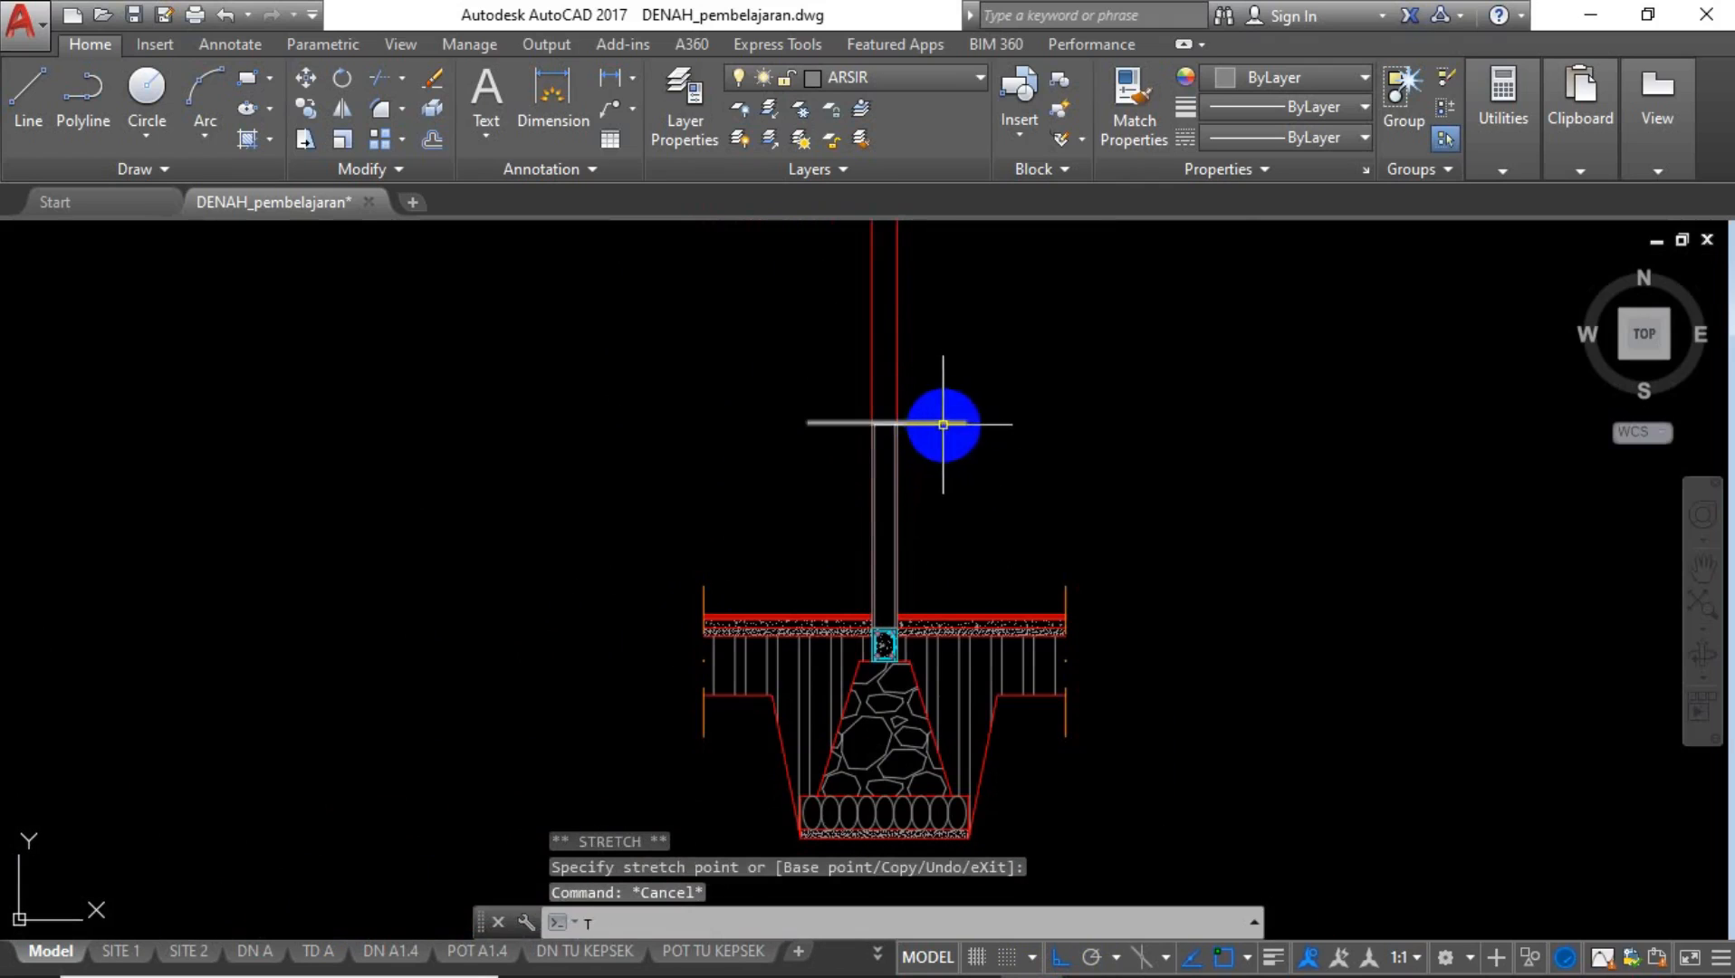
# Trim the red wall lines above the horizontal line, using that line as the cutting edge.
pyautogui.write('R')
pyautogui.click(1007, 371)
pyautogui.click(941, 497)
pyautogui.press('space')
pyautogui.click(1037, 320)
pyautogui.click(847, 344)
pyautogui.press('Escape')
# Hatch the inside of the wall above the beam with the ANSI32 pattern, adjusting the hatch scale.
pyautogui.moveTo(905, 511); pyautogui.dragTo(939, 453, button='middle')
pyautogui.scroll(5, 929, 453)
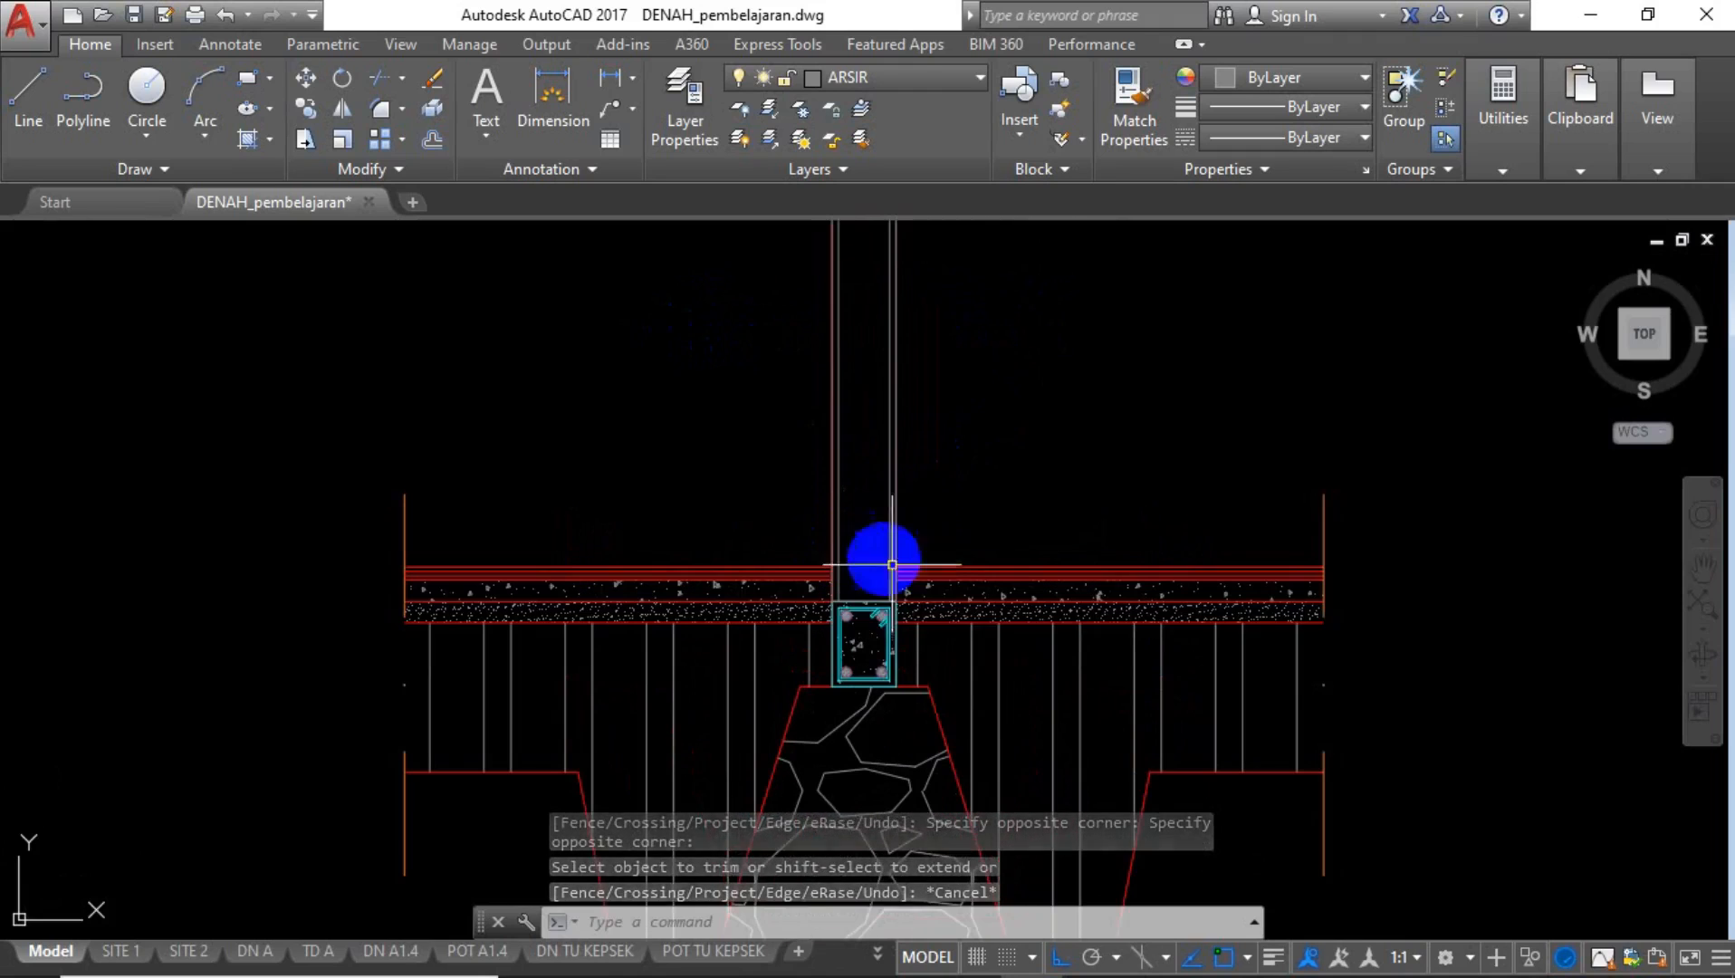
pyautogui.write('H')
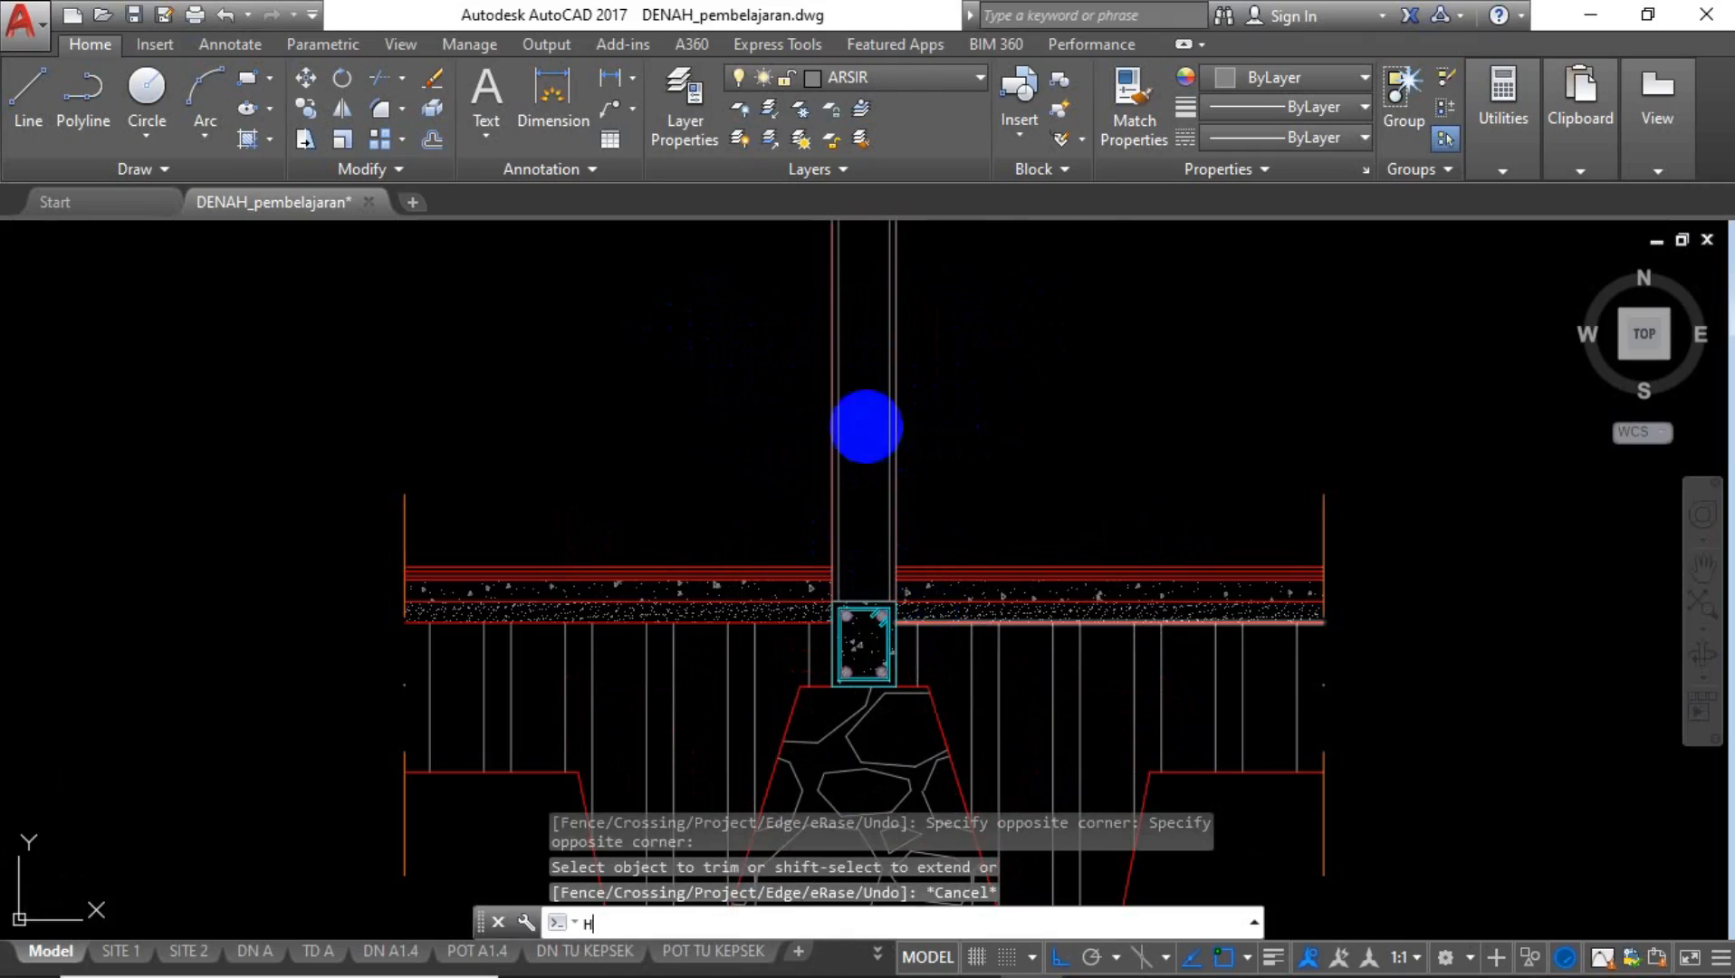
pyautogui.press('Return')
pyautogui.click(580, 145)
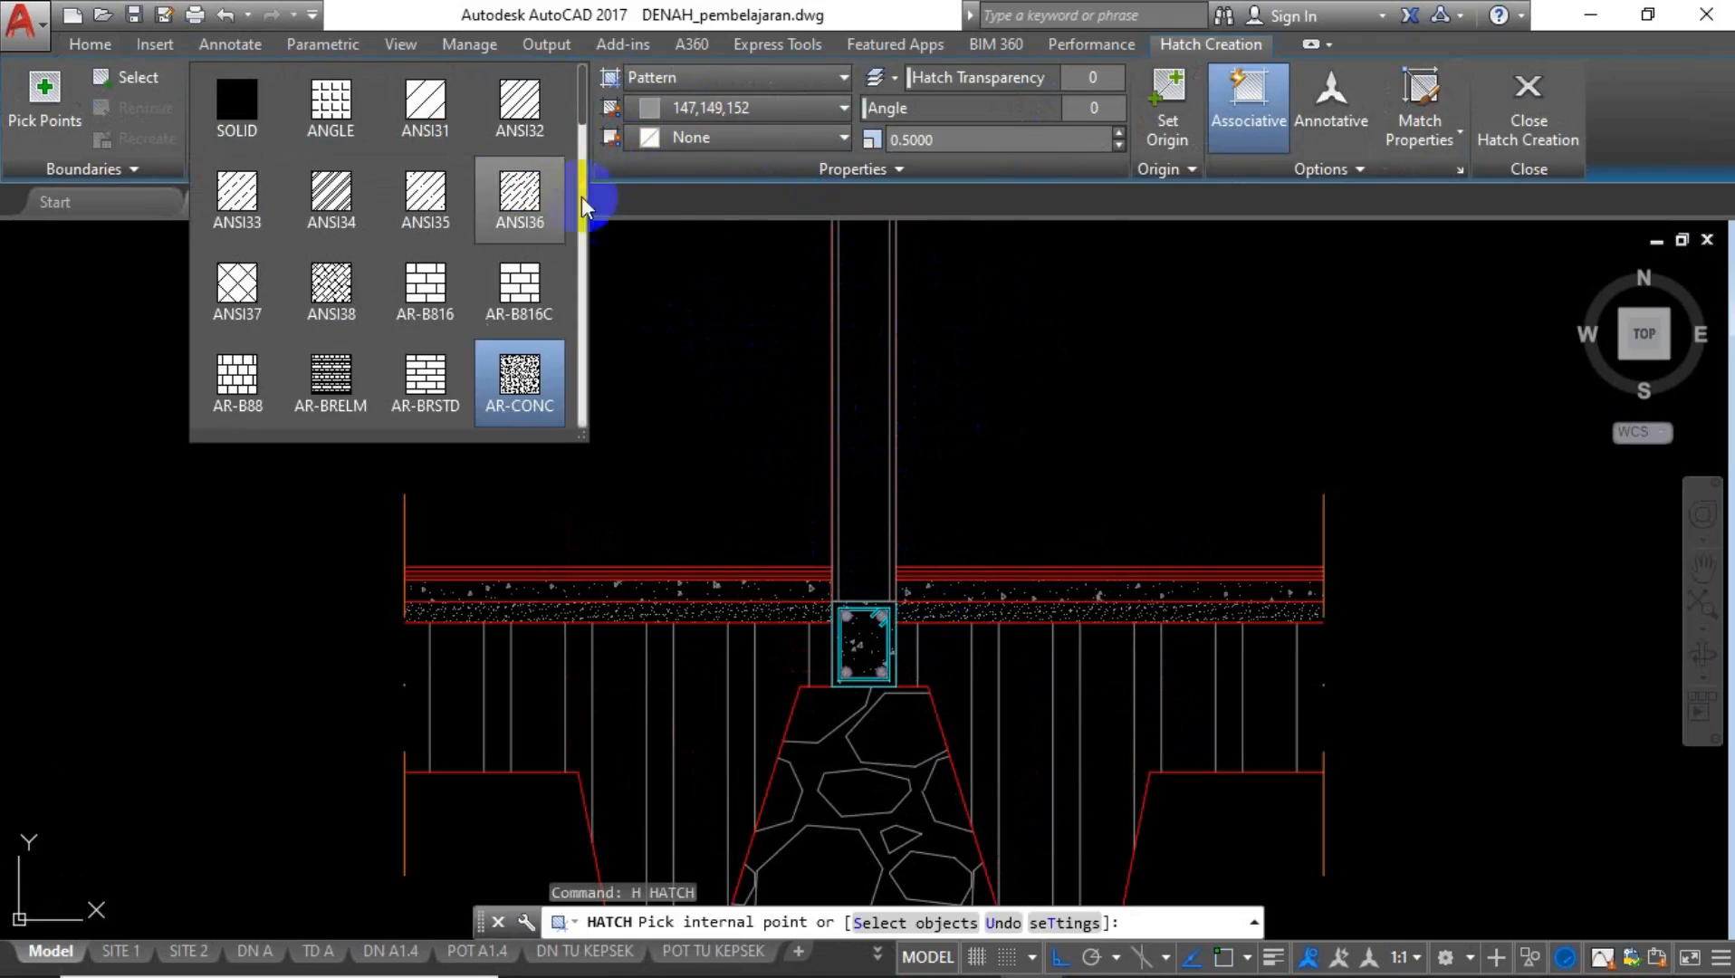
pyautogui.click(519, 90)
pyautogui.click(867, 440)
pyautogui.click(947, 139)
pyautogui.write('20')
pyautogui.press('Return')
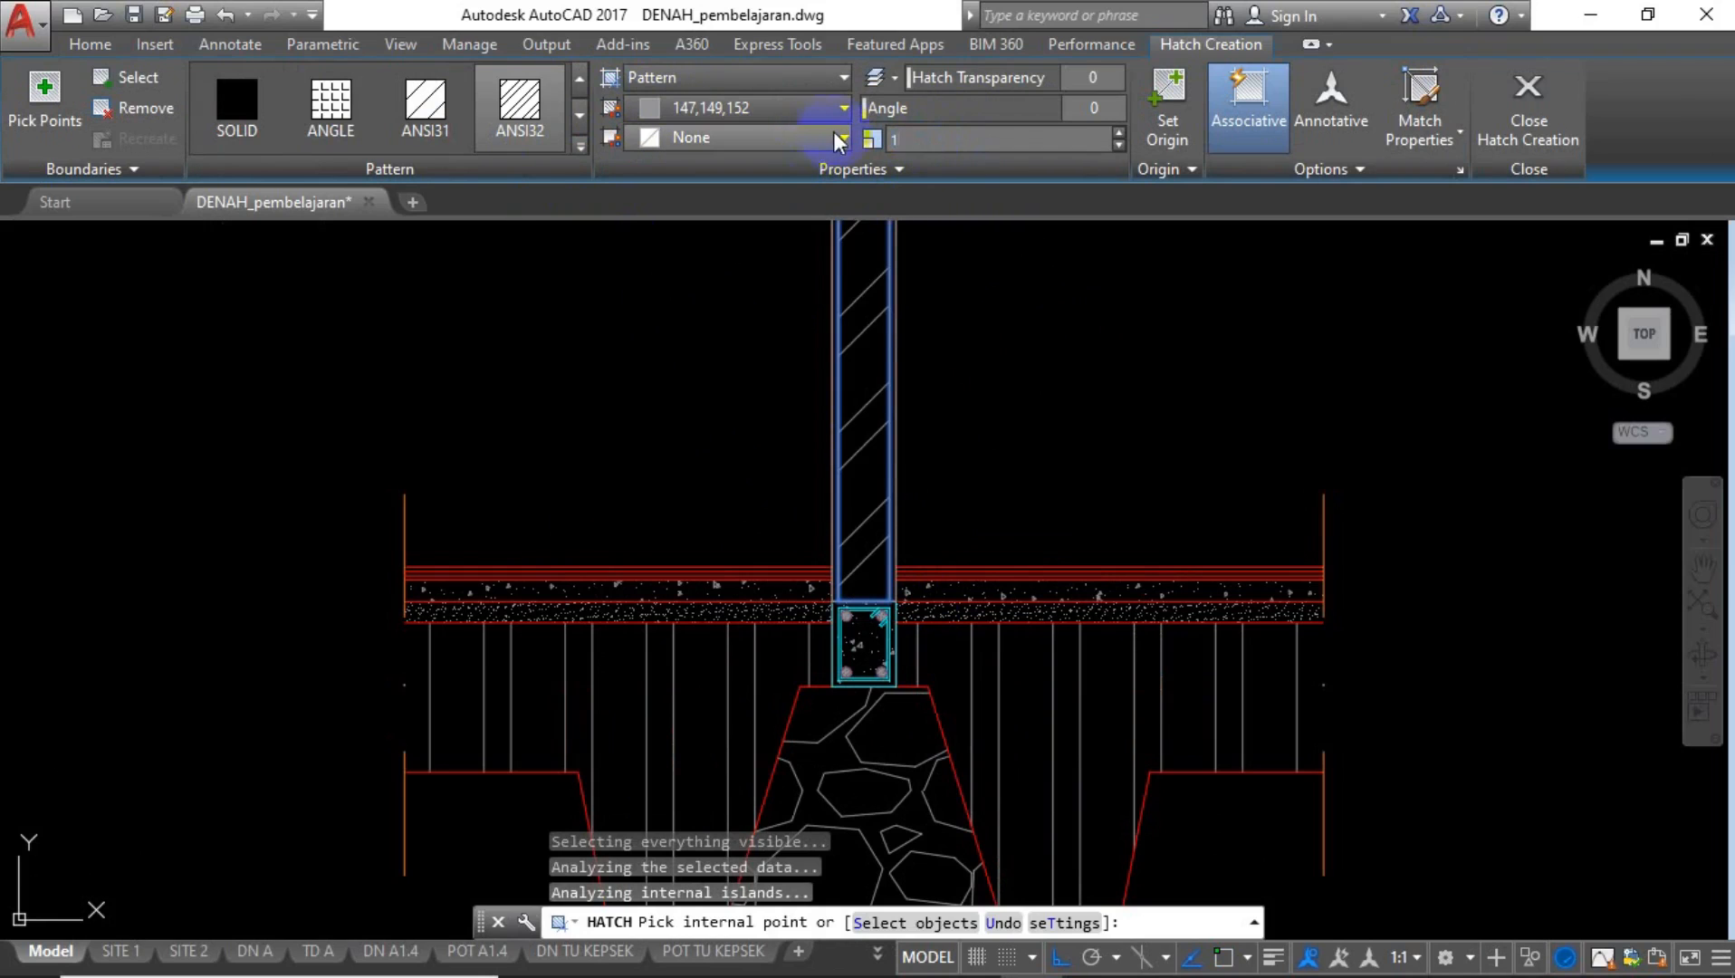
pyautogui.scroll(-2, 837, 468)
pyautogui.press('Return')
pyautogui.scroll(2, 851, 541)
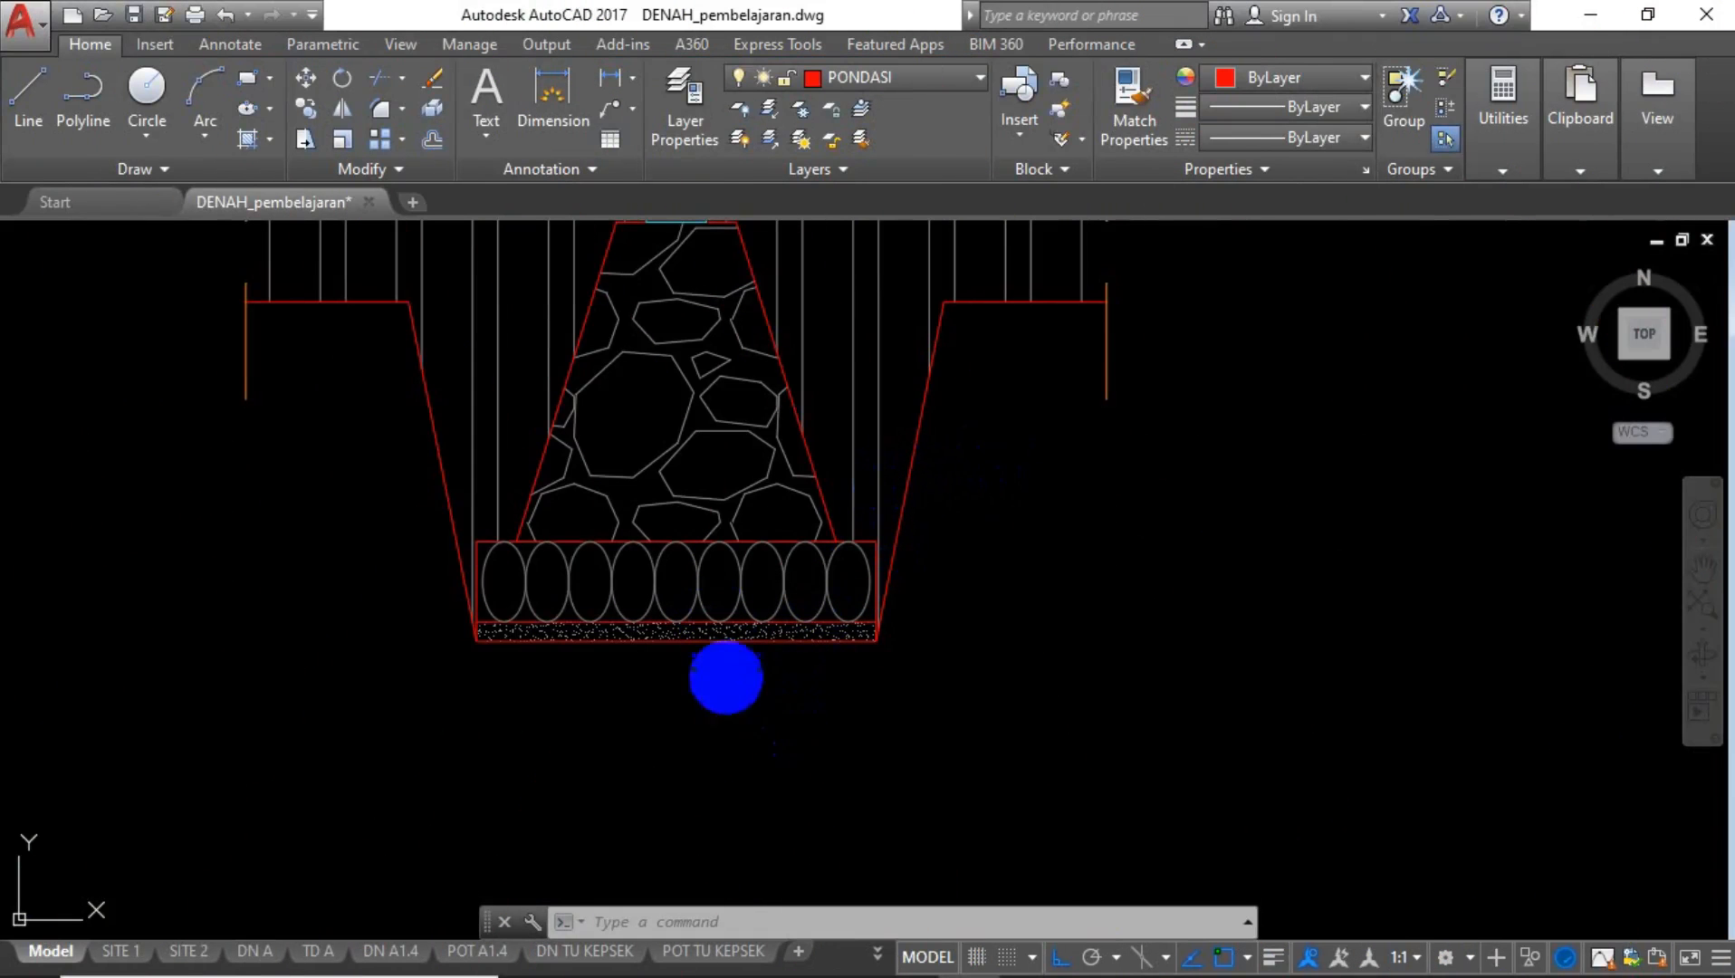
# Examine the dimensions, title and scale text of the reference foundation detail "DETAIL PONDASI POT 01".
pyautogui.scroll(-8, 786, 755)
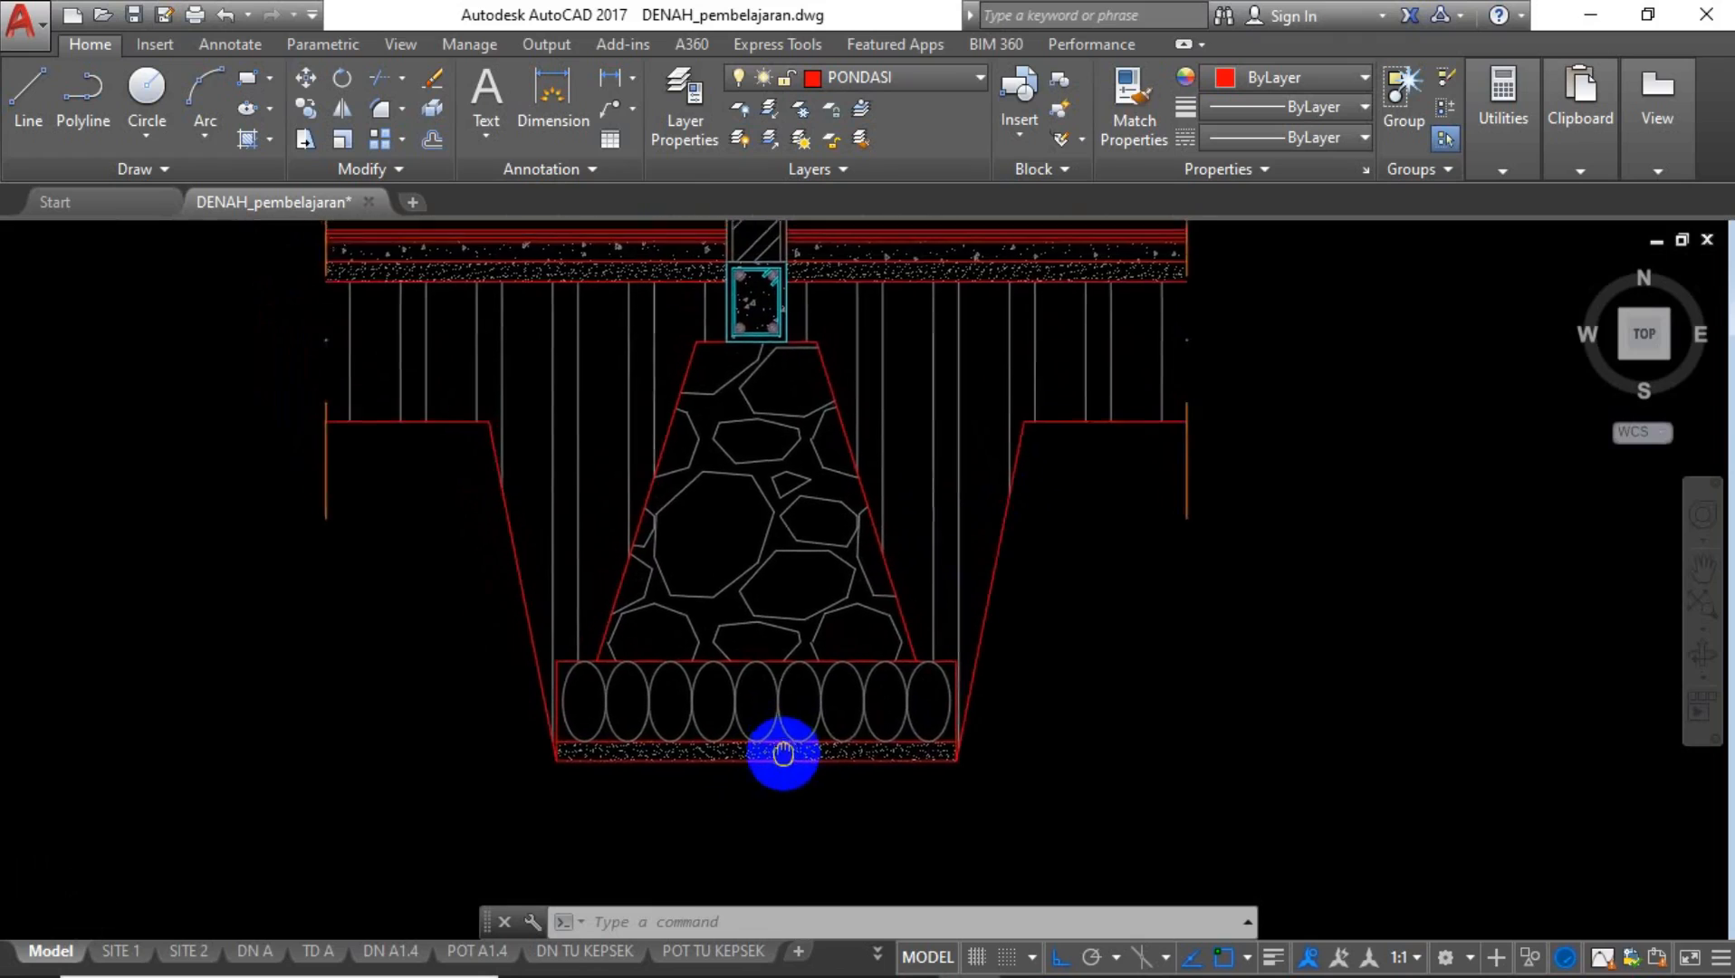
pyautogui.moveTo(375, 733); pyautogui.dragTo(801, 645, button='middle')
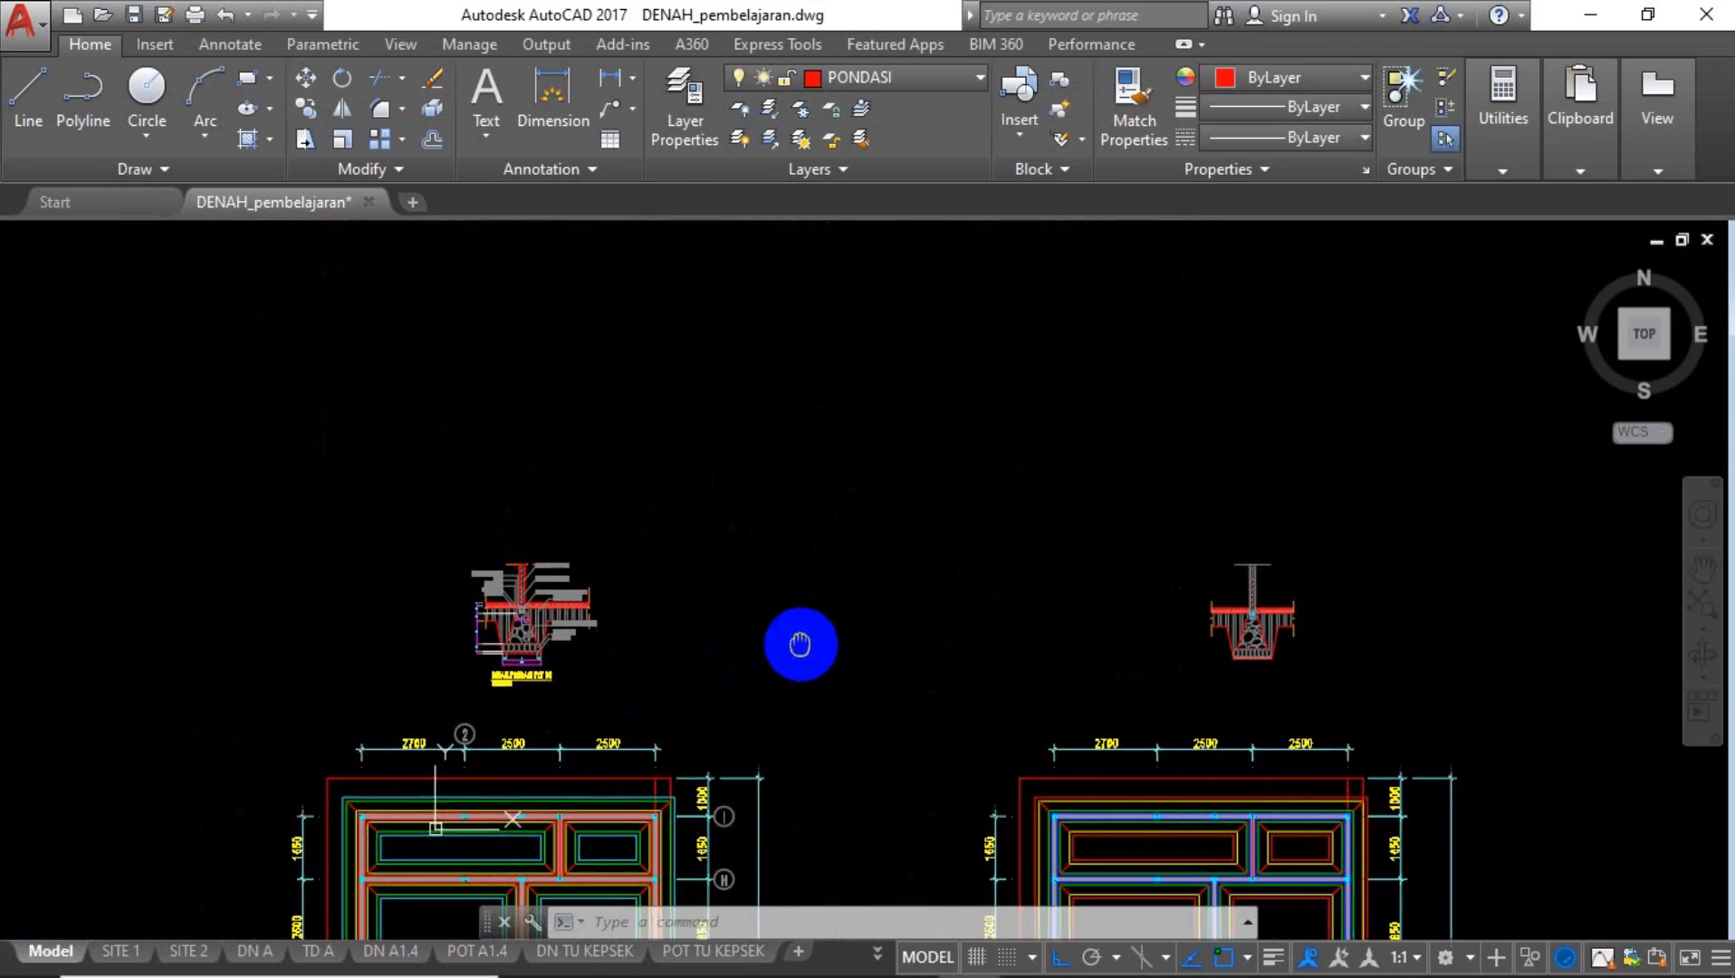
pyautogui.scroll(8, 542, 658)
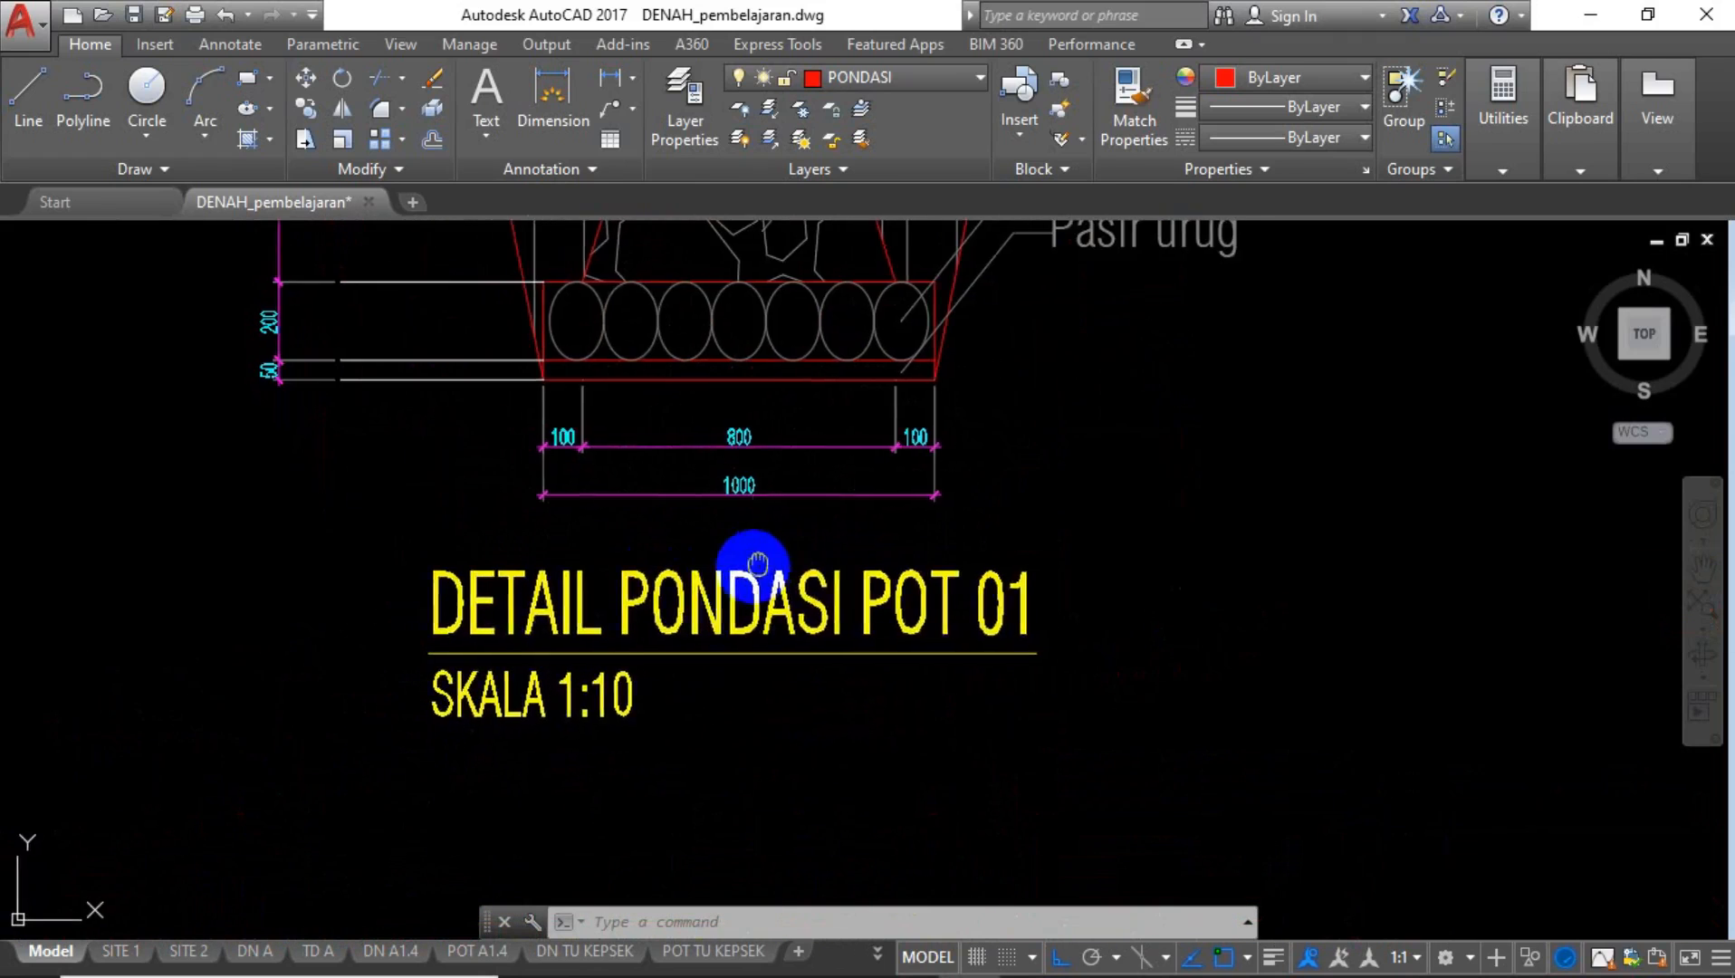
pyautogui.moveTo(755, 573); pyautogui.dragTo(452, 689, button='middle')
pyautogui.scroll(-4, 217, 647)
pyautogui.scroll(-5, 218, 647)
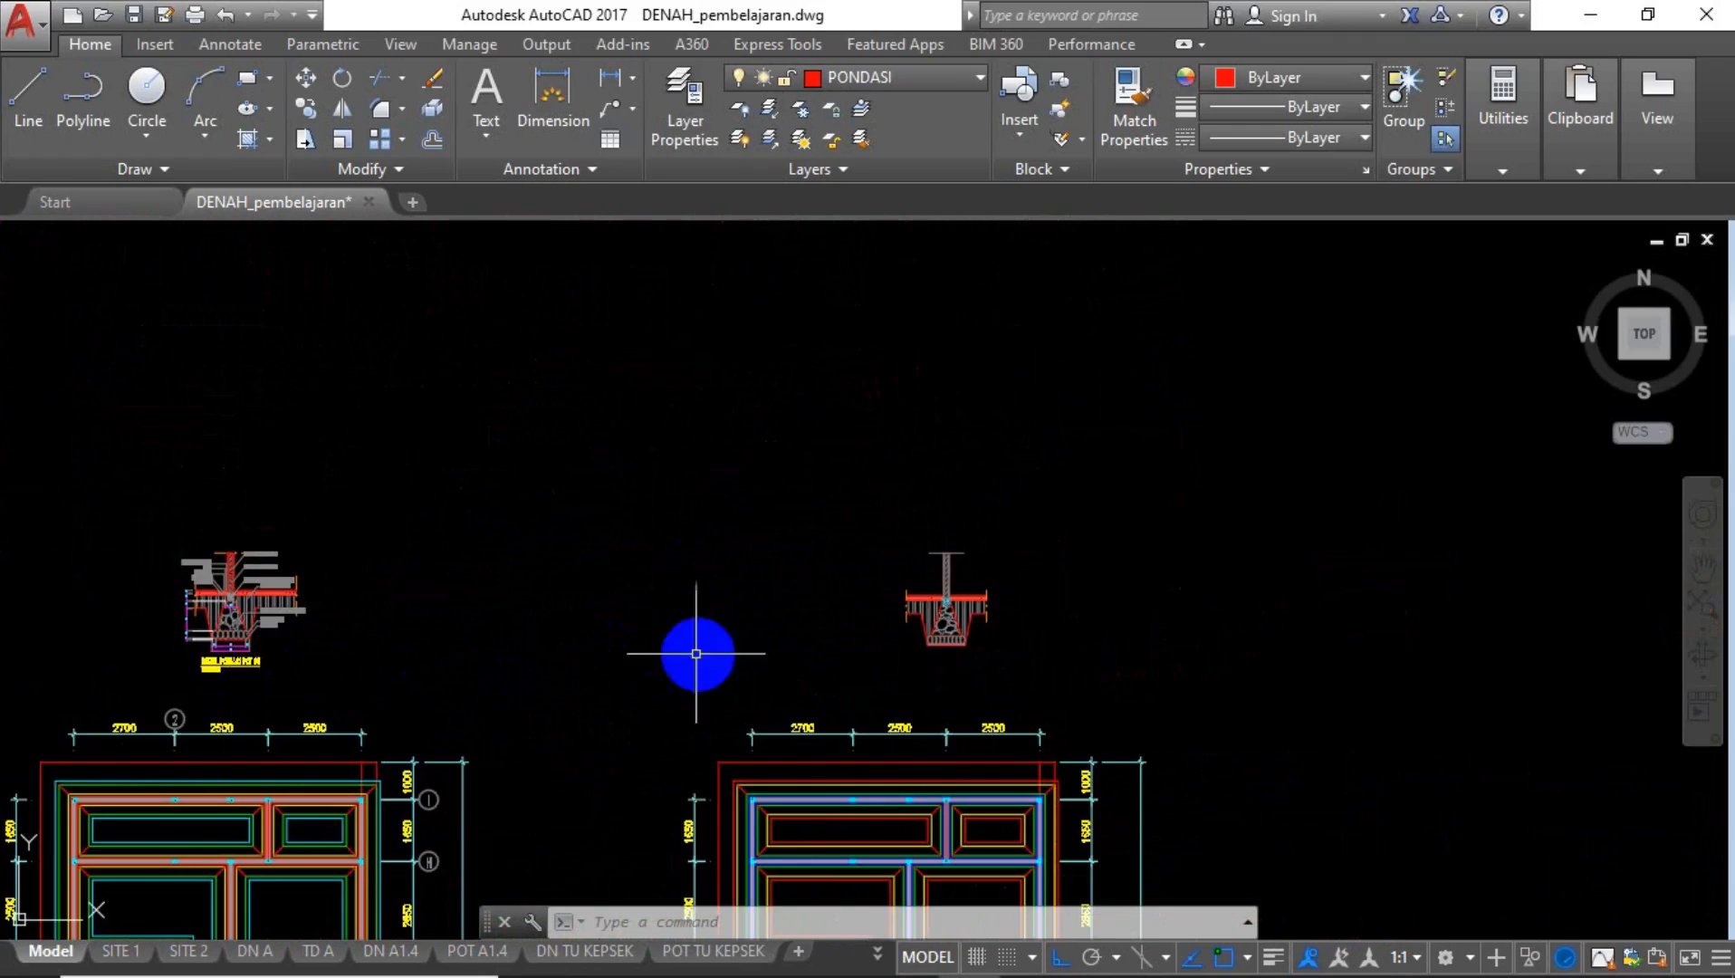
pyautogui.moveTo(922, 677); pyautogui.dragTo(634, 555, button='middle')
pyautogui.scroll(6, 596, 523)
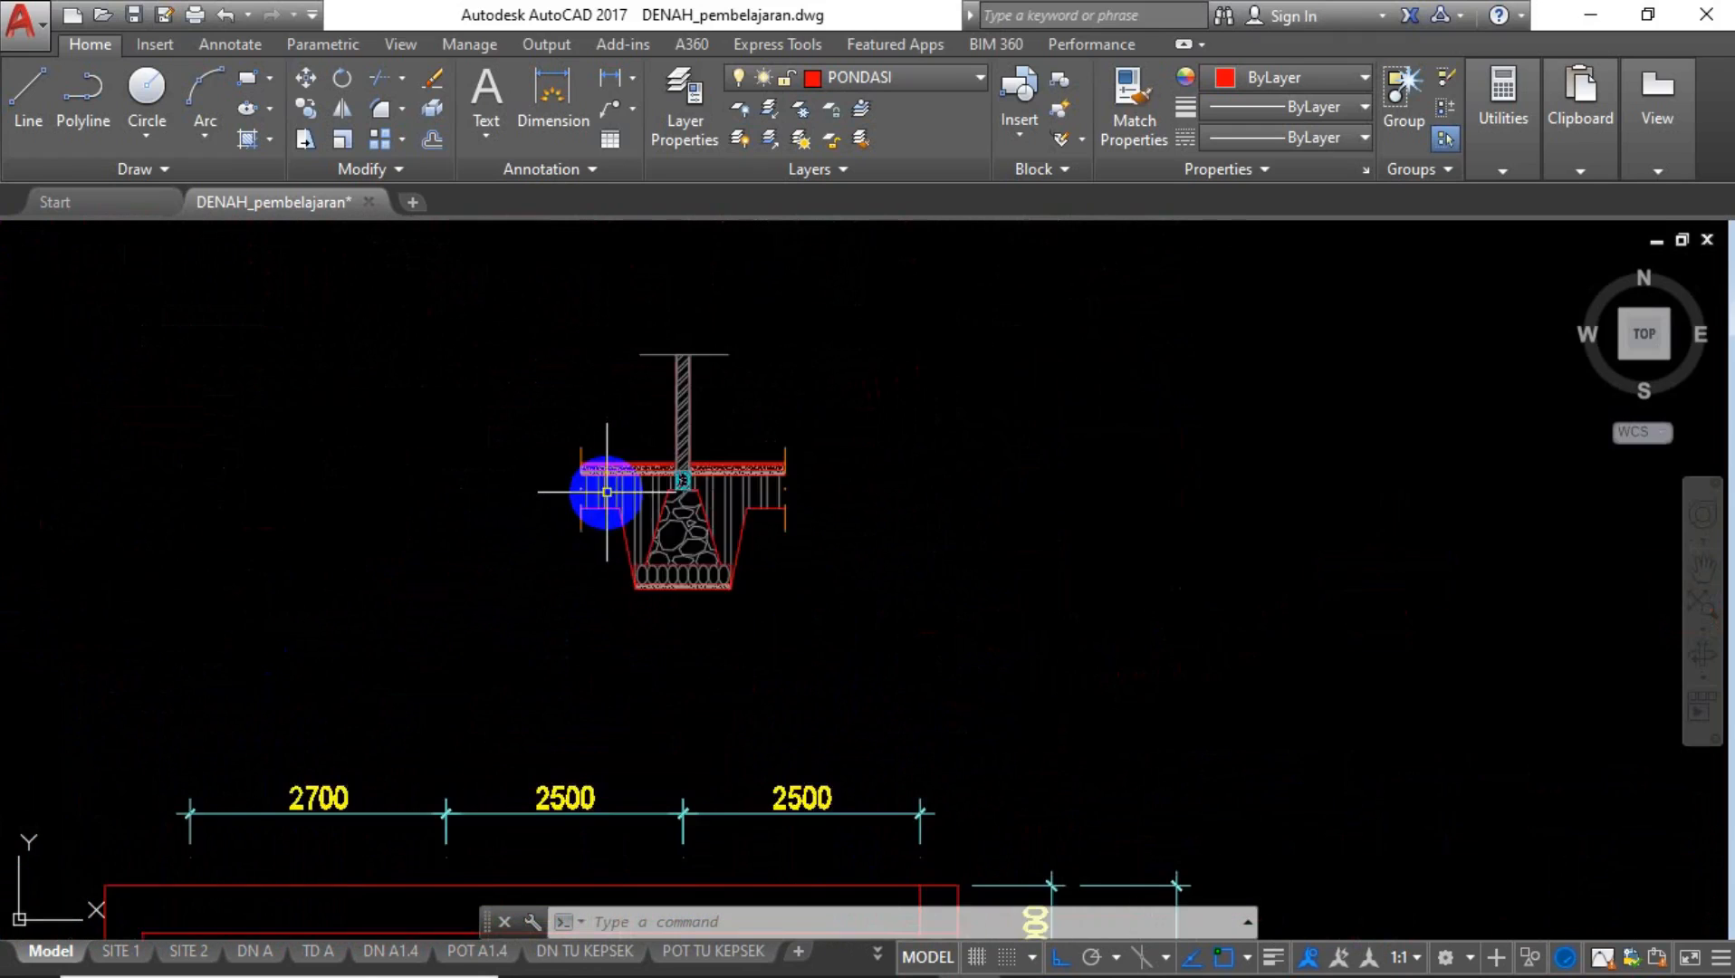
# Make the "dimension" layer current.
pyautogui.click(860, 78)
pyautogui.scroll(-6, 869, 304)
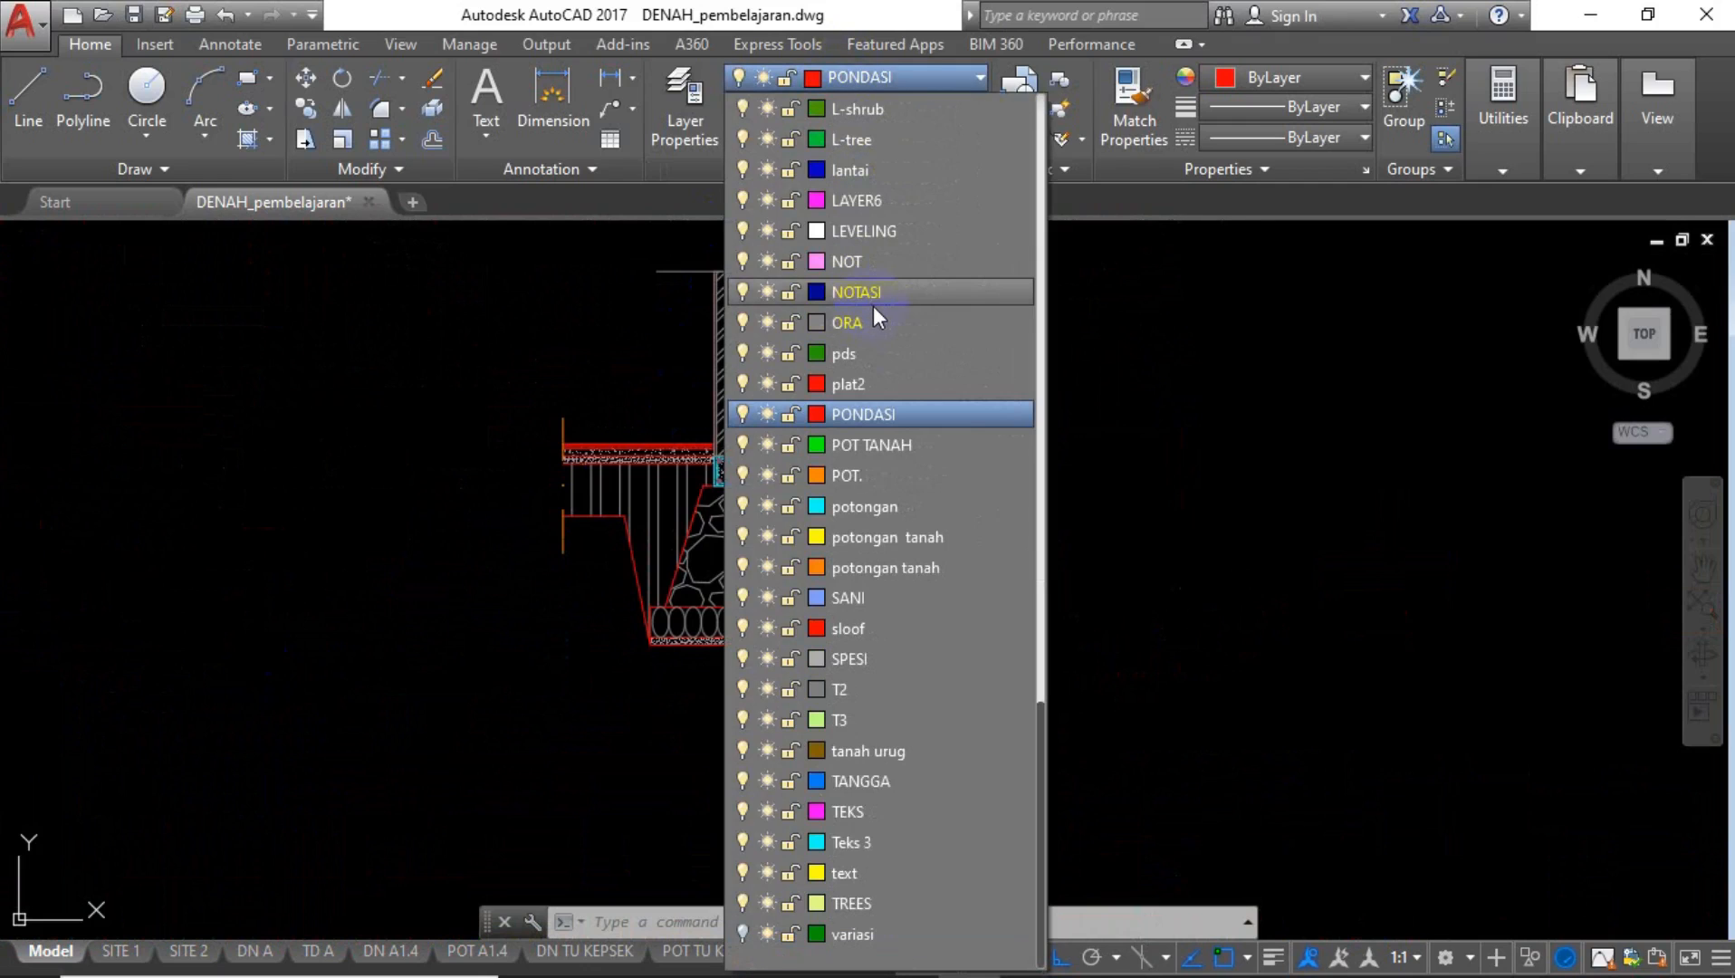
pyautogui.scroll(8, 875, 306)
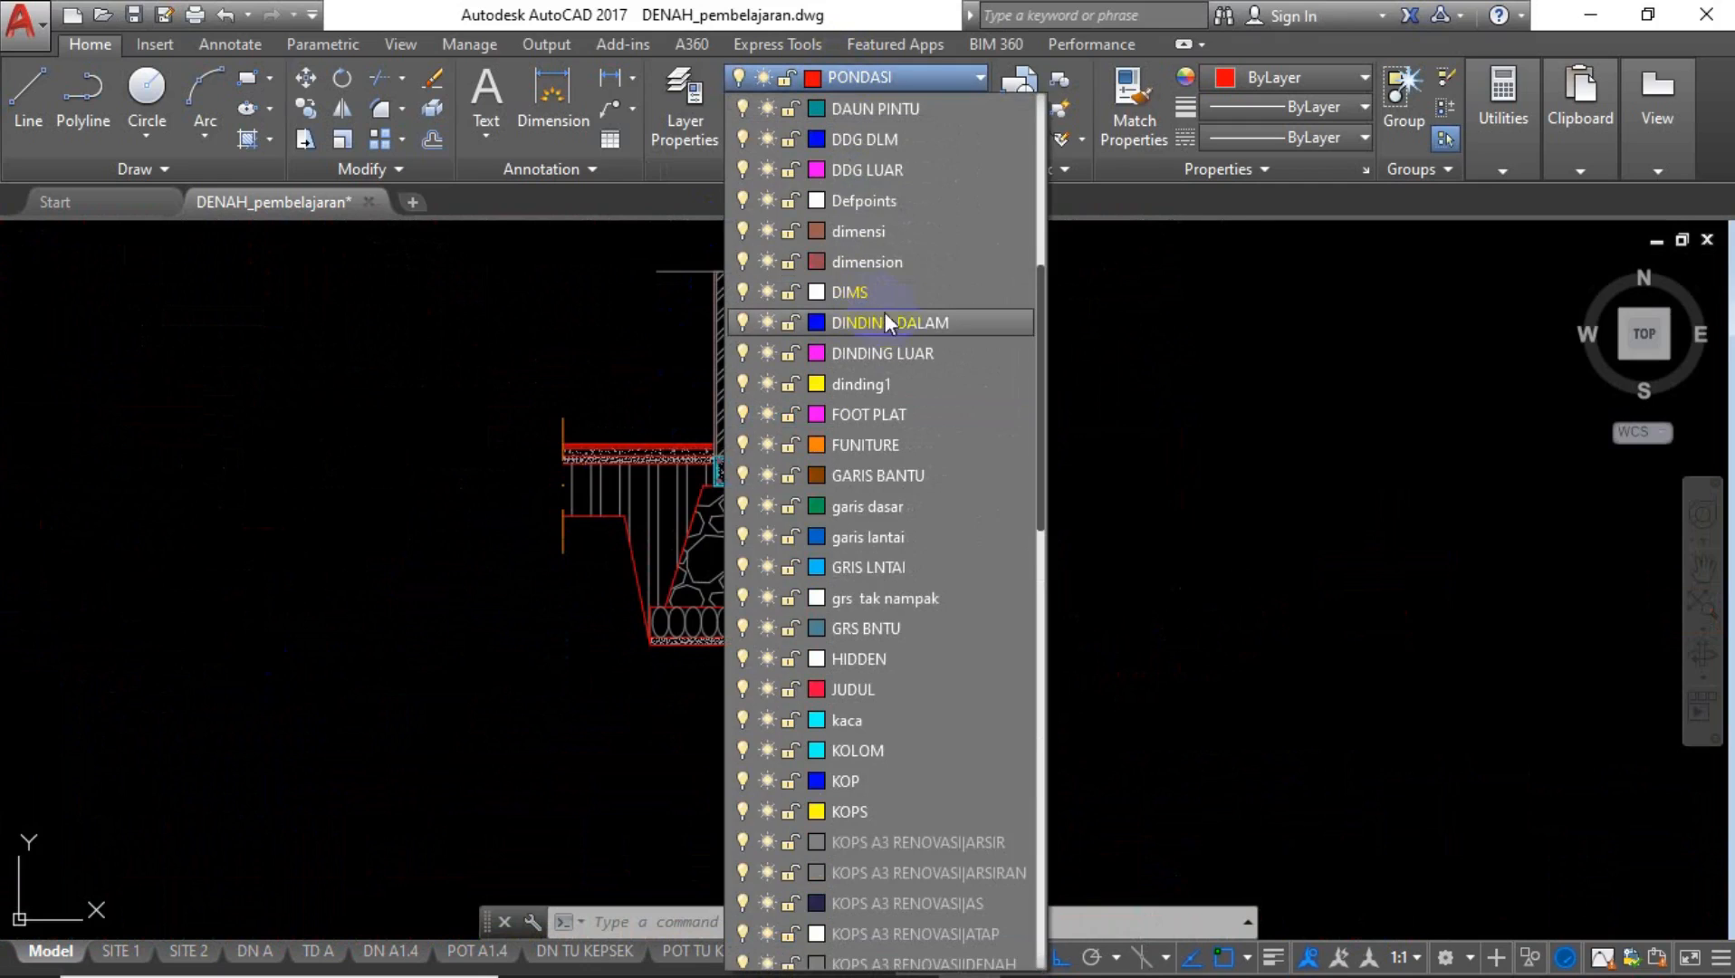
pyautogui.click(884, 263)
# Add a linear dimension from the stone base's upper-left corner to the left foot of the sloped foundation, placing it over the base.
pyautogui.scroll(4, 742, 674)
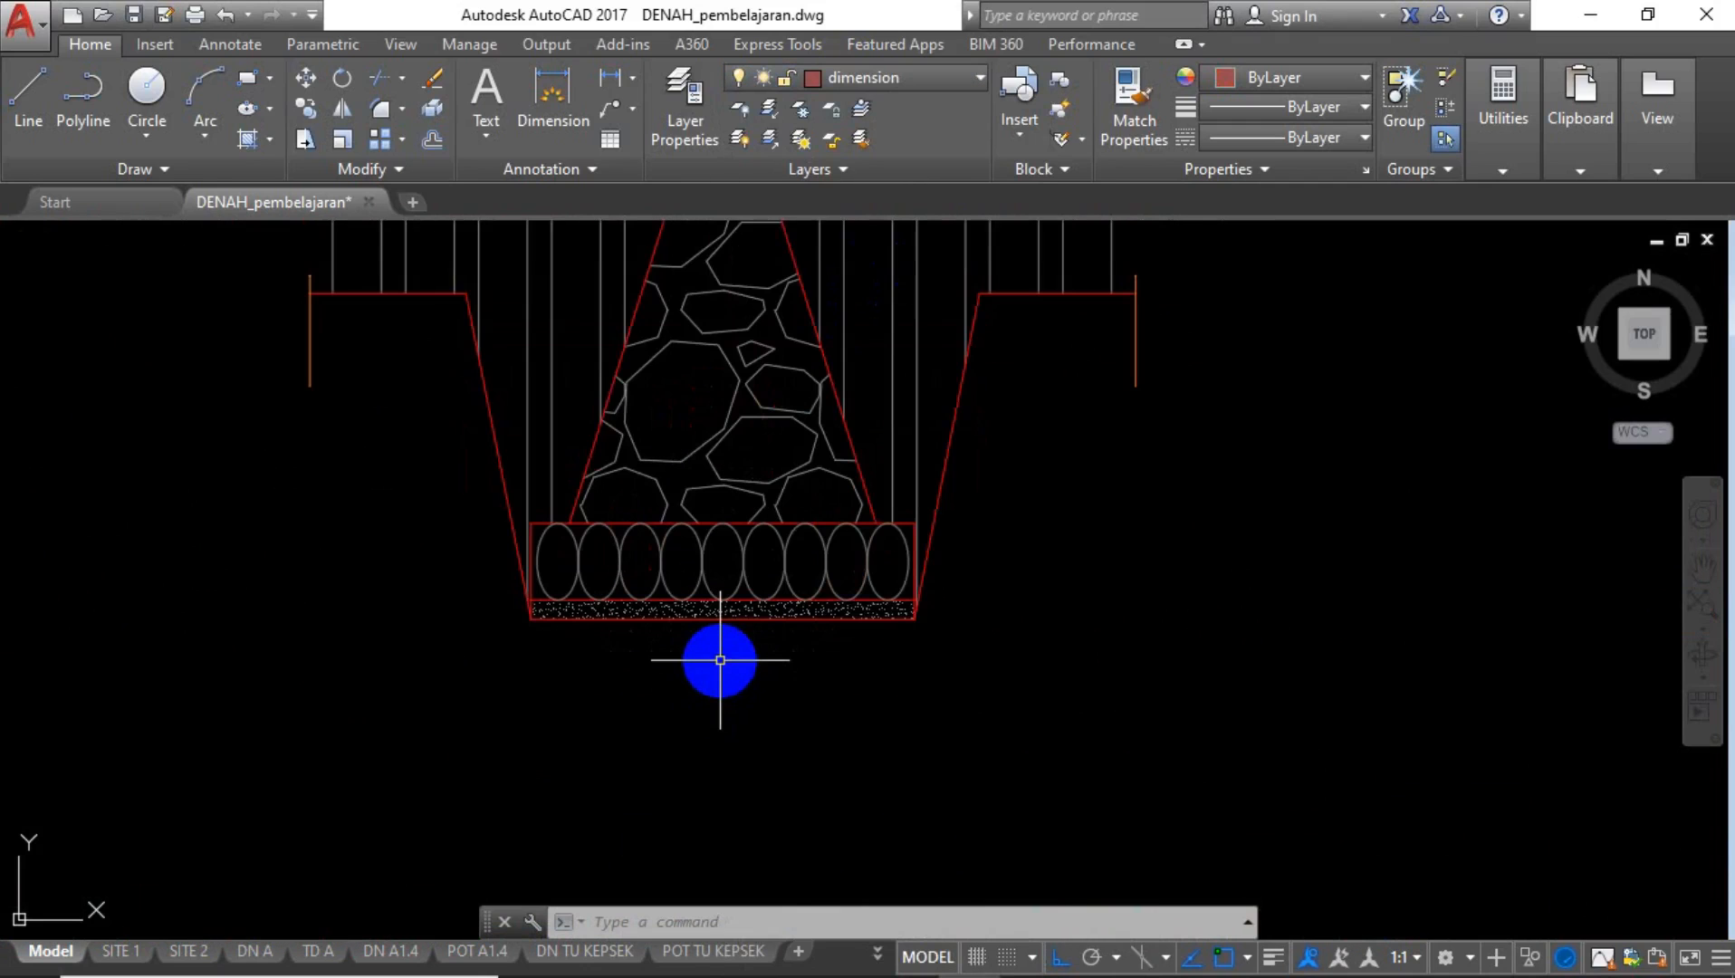
pyautogui.scroll(2, 720, 660)
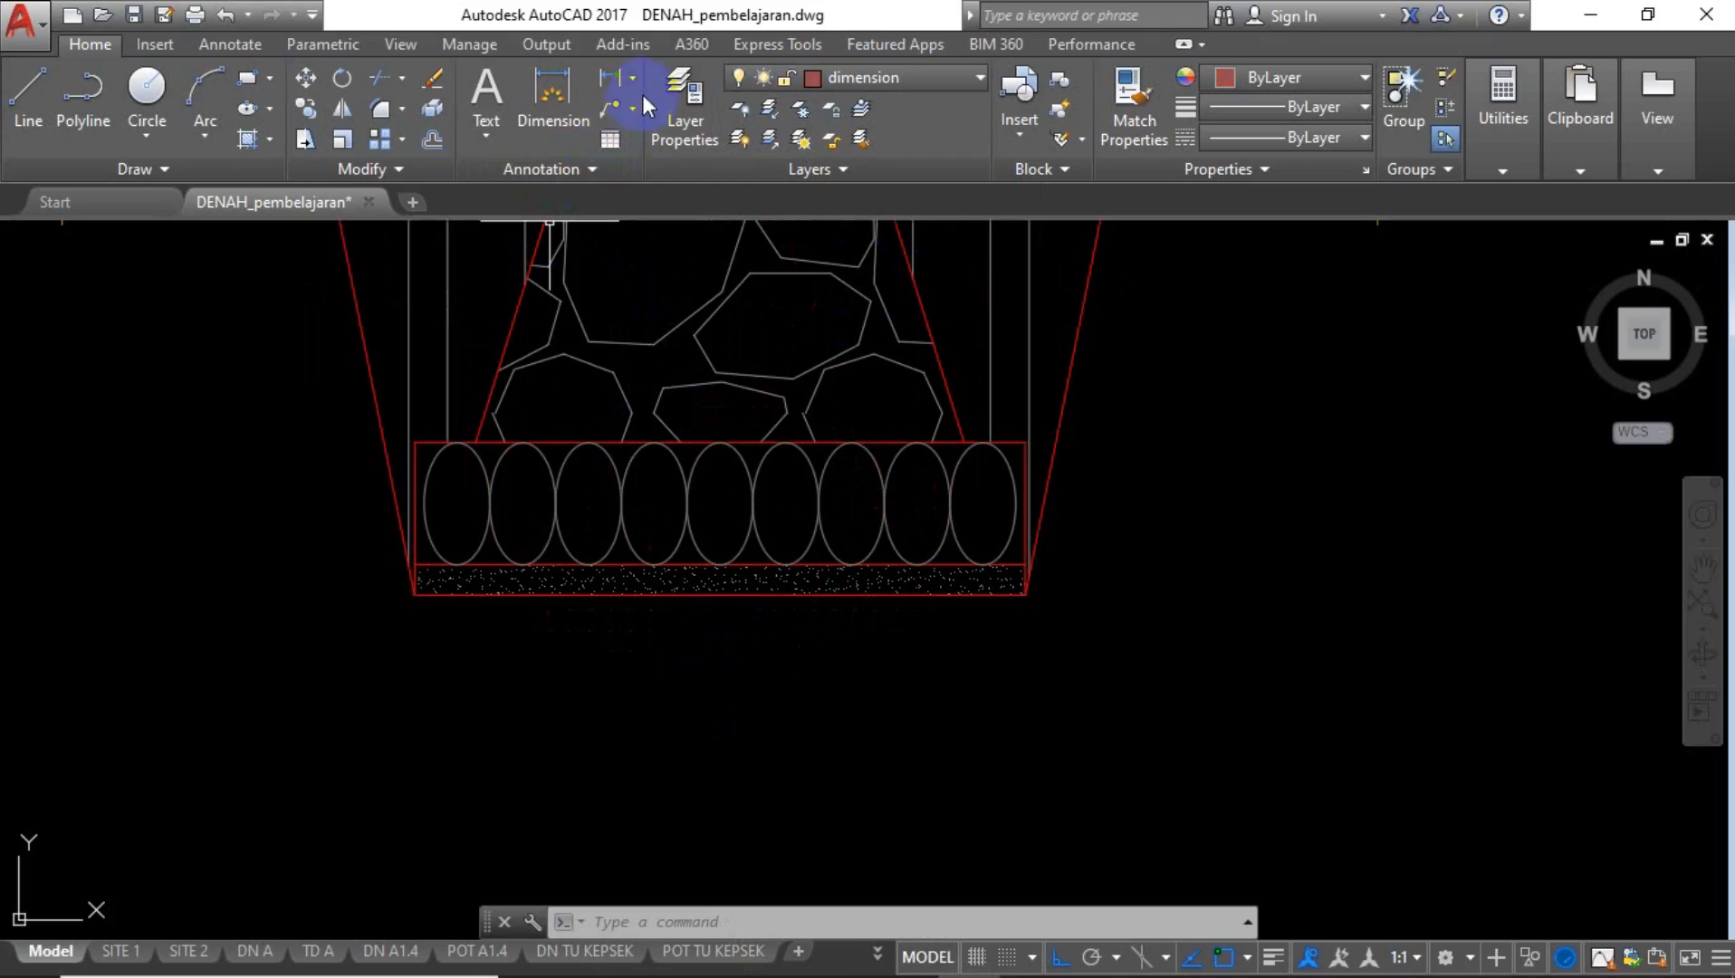
pyautogui.click(226, 44)
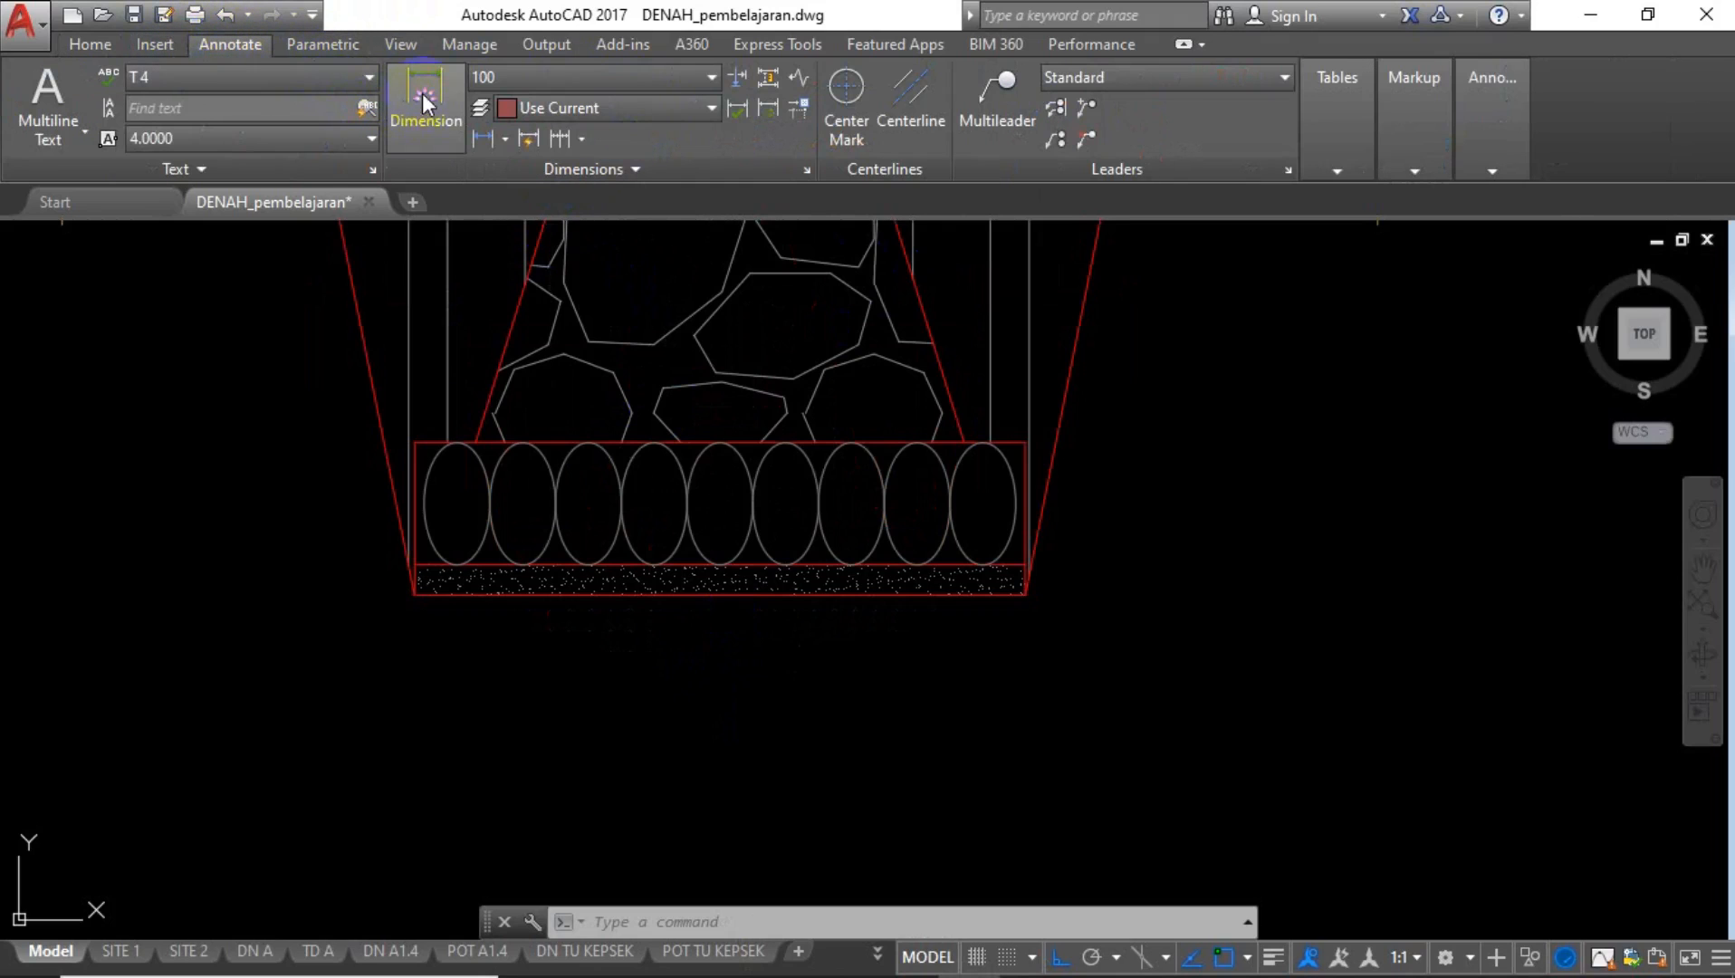
pyautogui.click(480, 139)
pyautogui.scroll(2, 421, 438)
pyautogui.scroll(4, 422, 438)
pyautogui.click(378, 448)
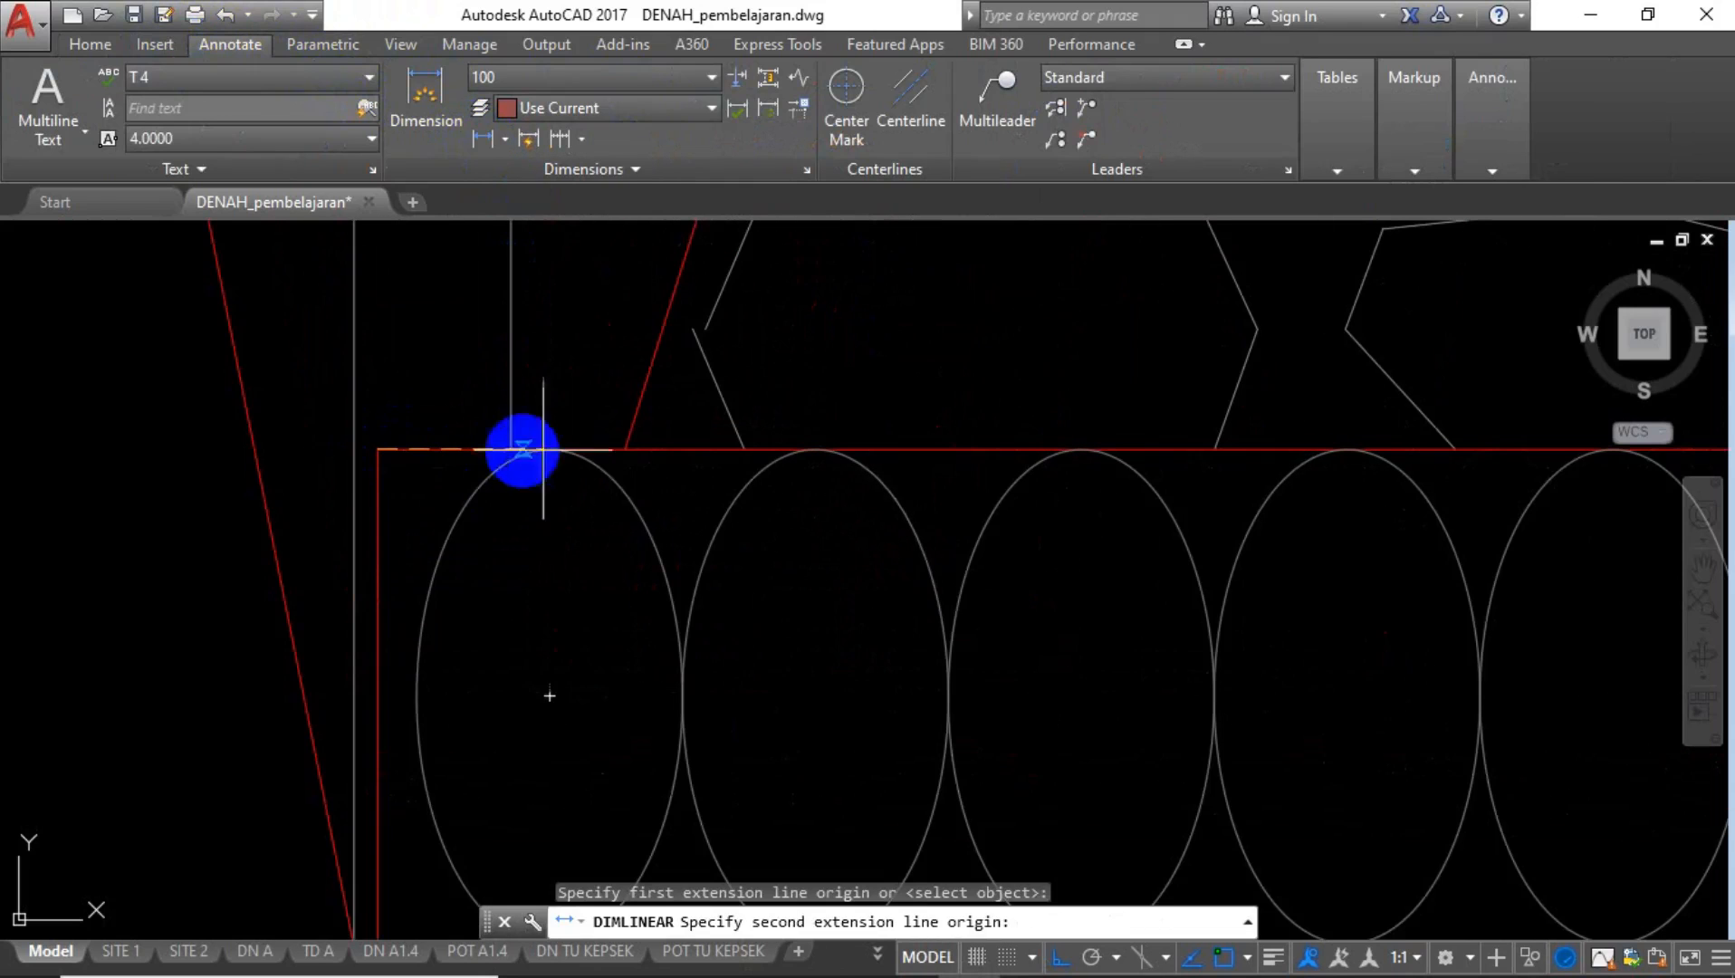
pyautogui.click(625, 448)
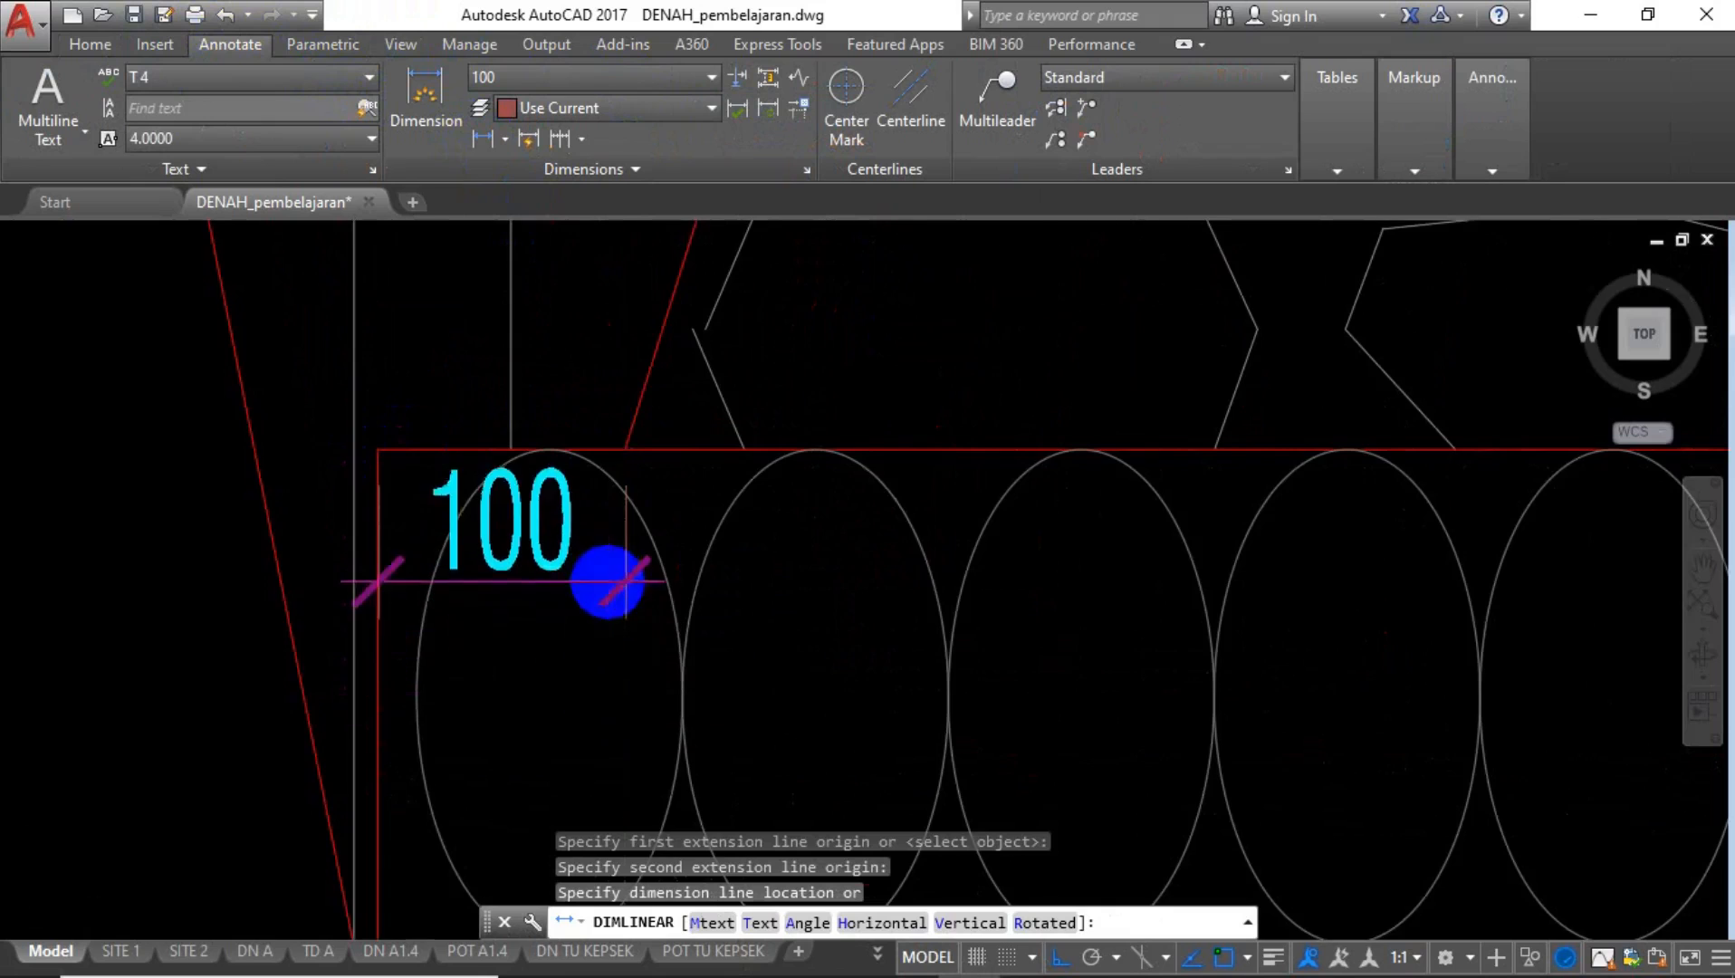
pyautogui.scroll(-6, 604, 598)
pyautogui.scroll(4, 604, 605)
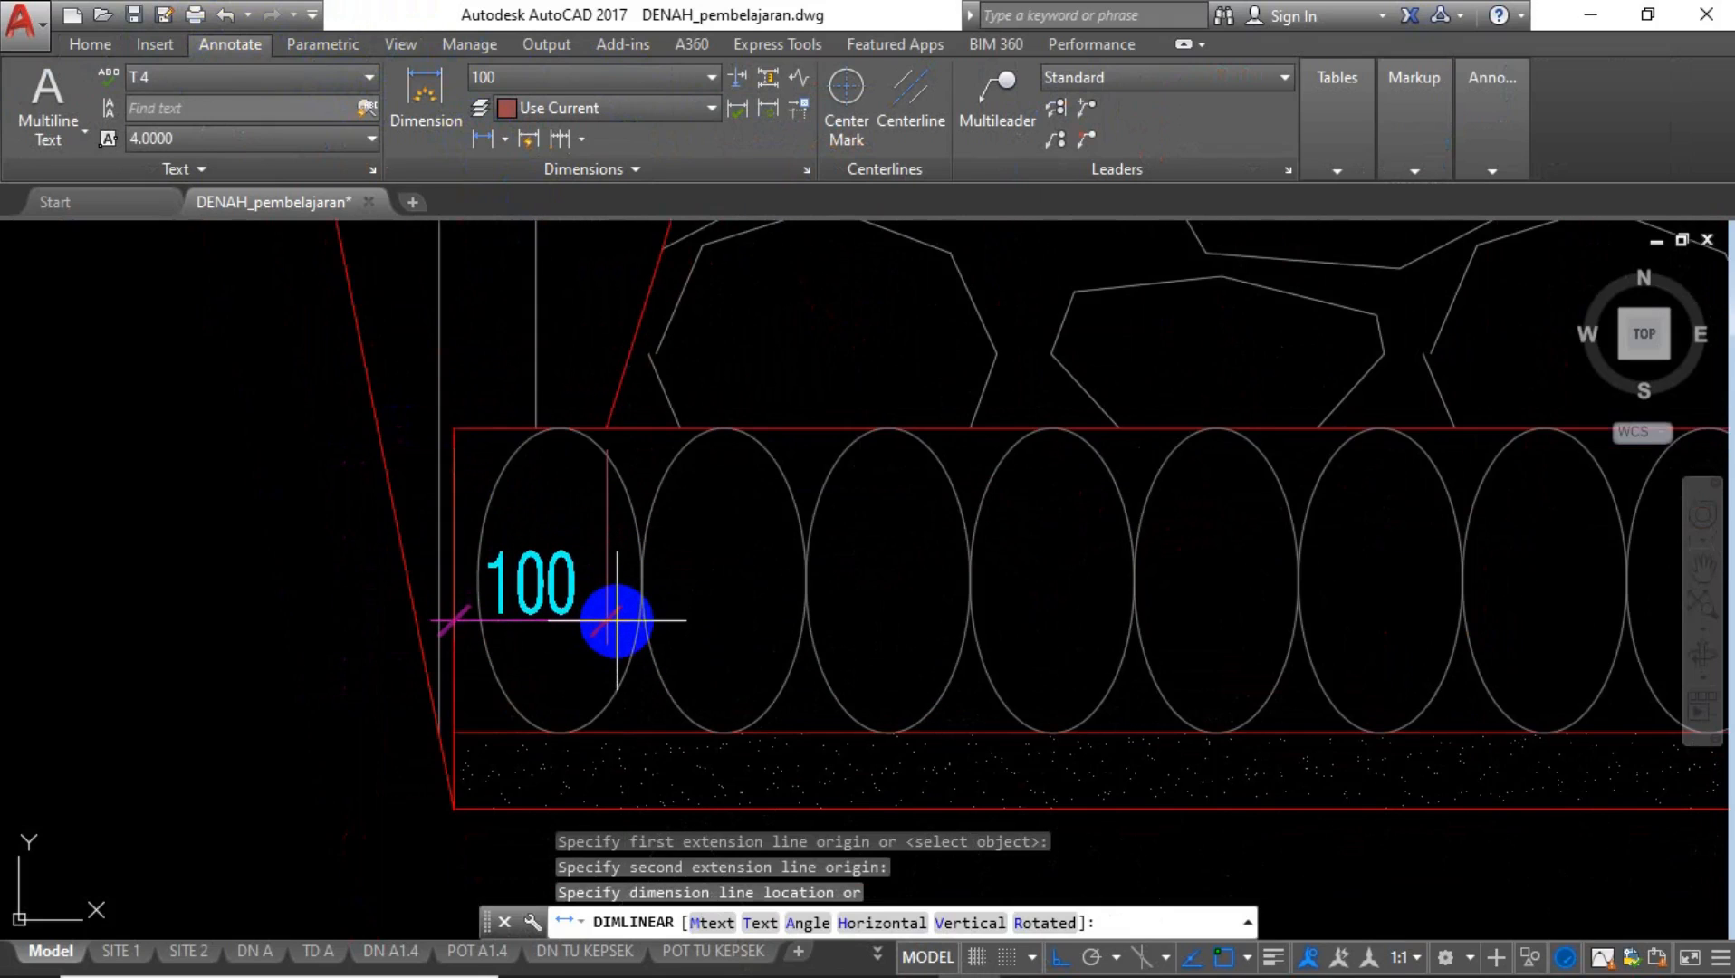
pyautogui.click(615, 621)
# Continue the dimension chain to the foundation's right foot and the stone base's upper-right corner.
pyautogui.write('dco')
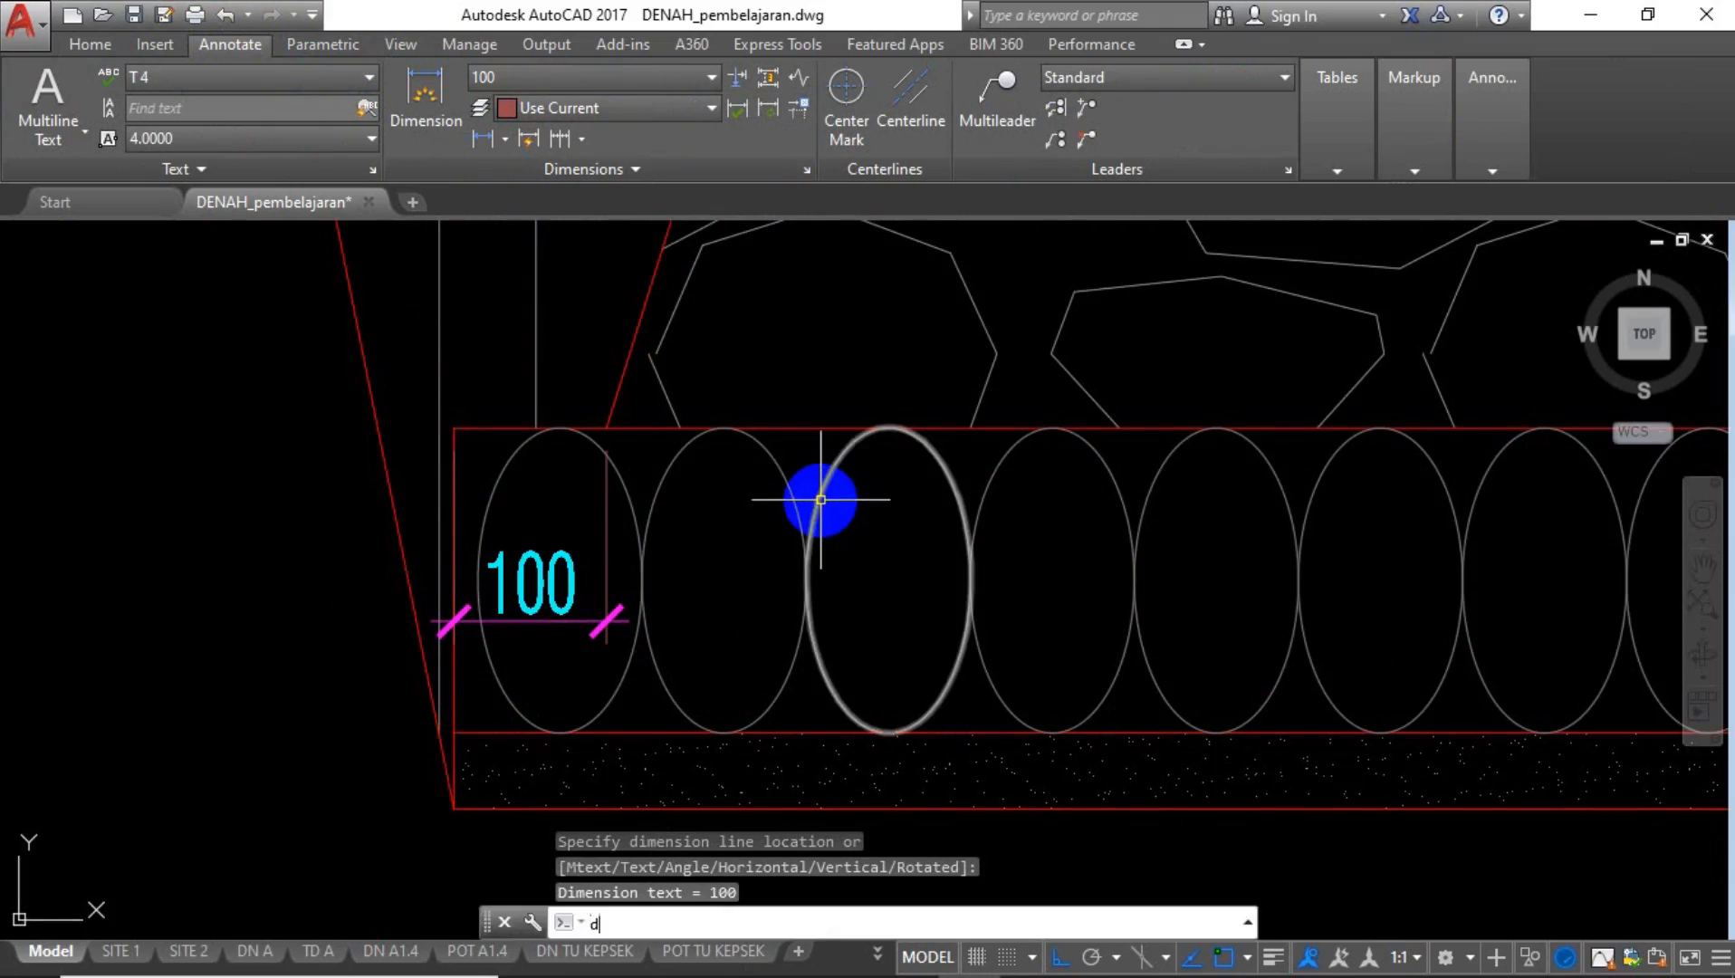
pyautogui.press('Return')
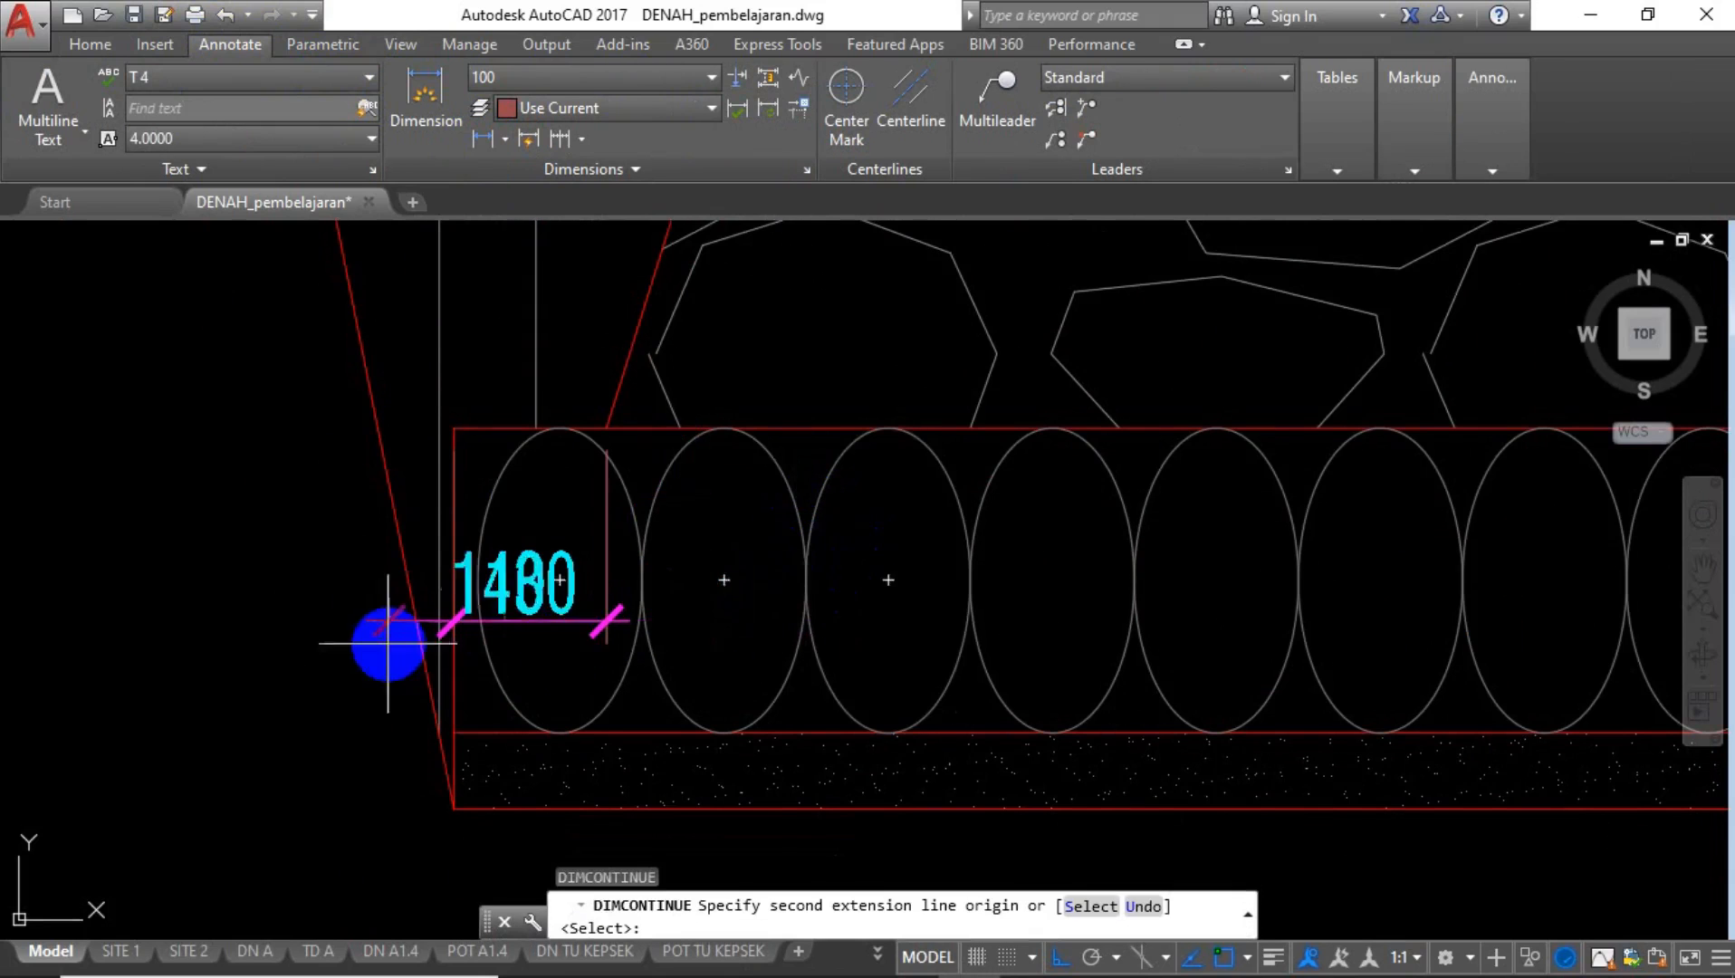
pyautogui.scroll(-3, 898, 623)
pyautogui.scroll(5, 988, 554)
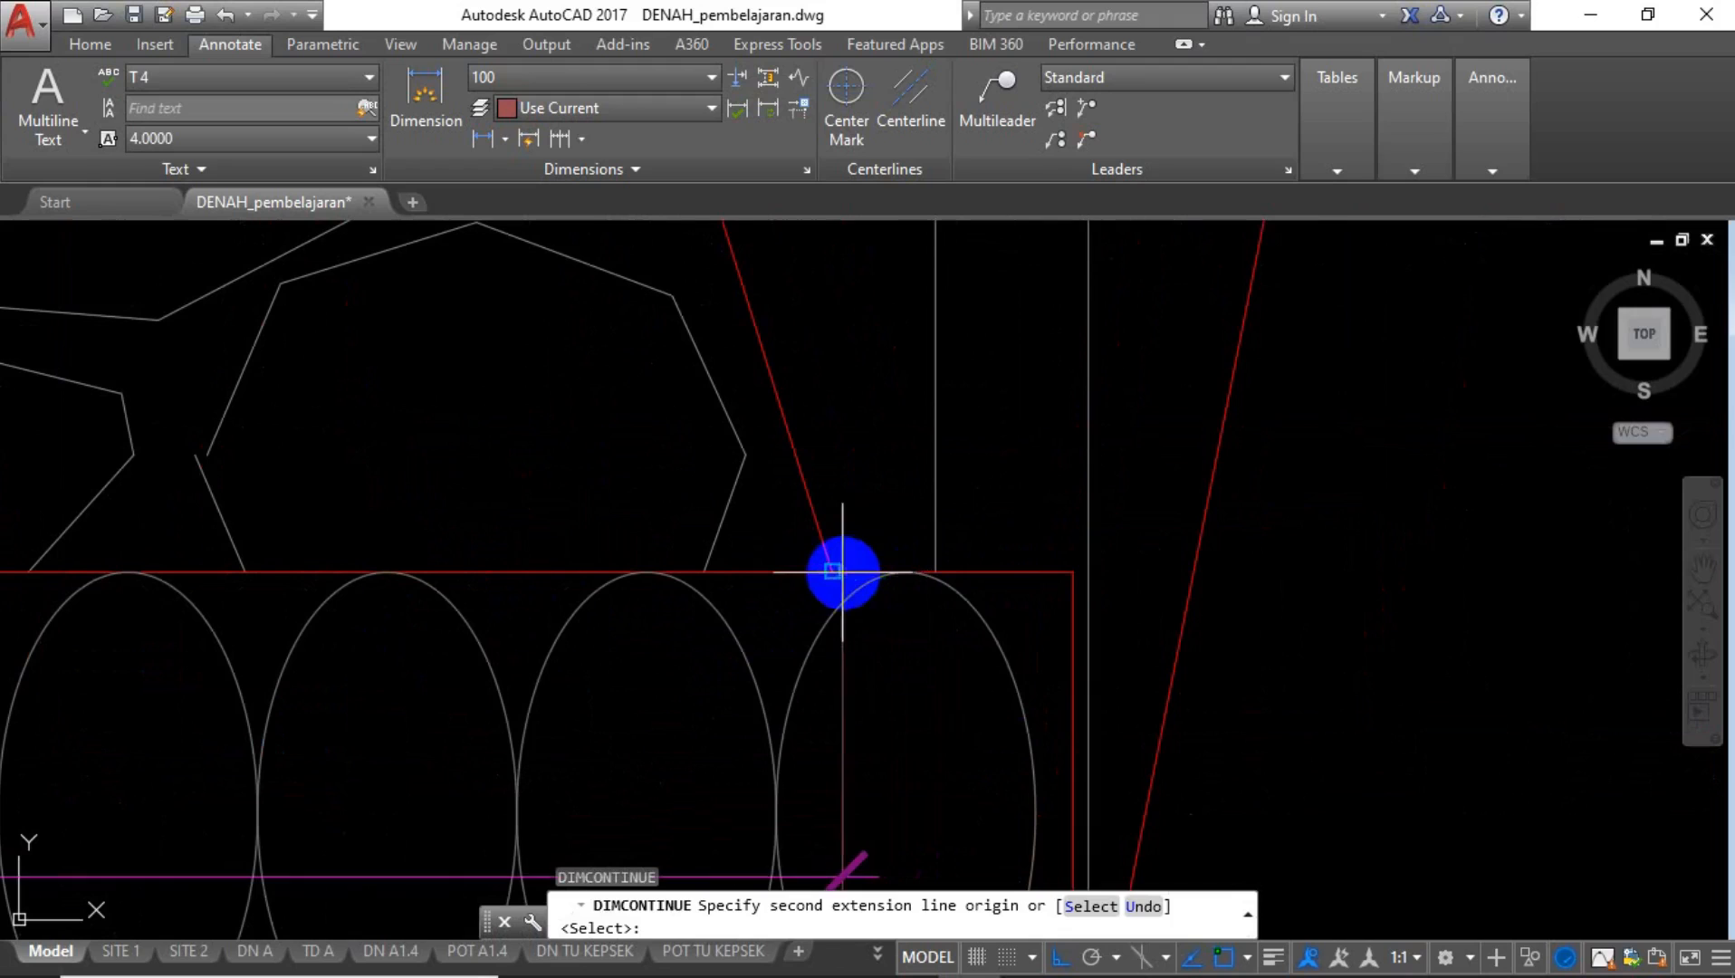
pyautogui.click(833, 572)
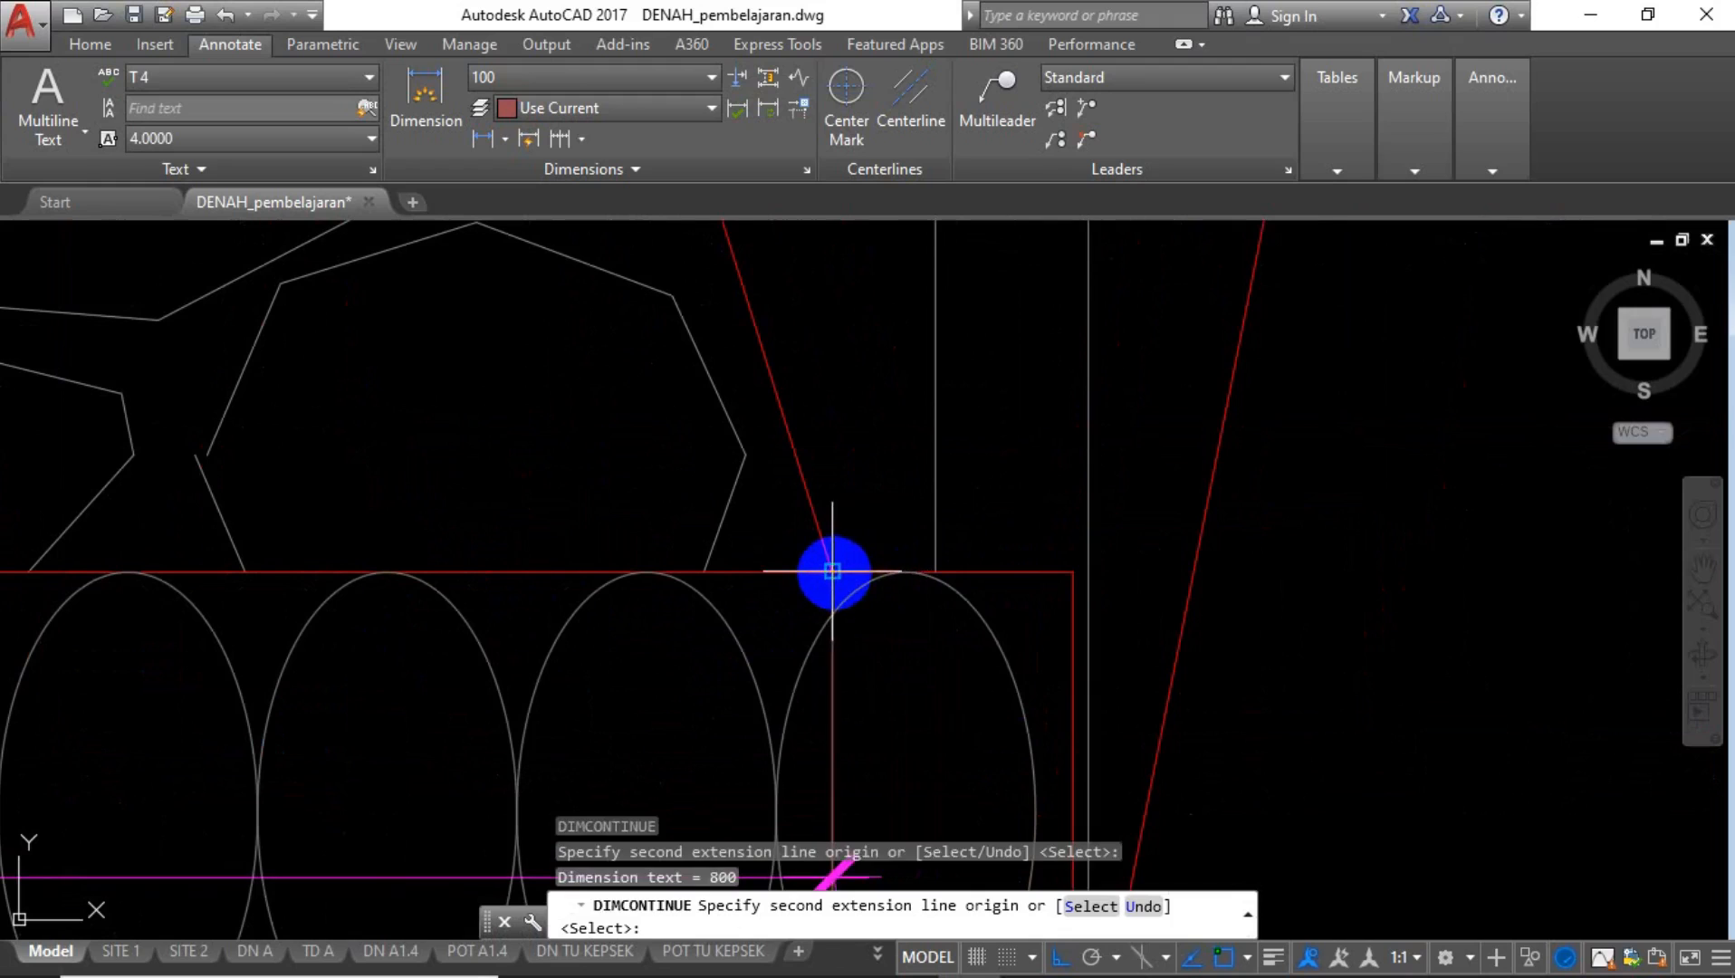
pyautogui.click(1074, 572)
pyautogui.scroll(-5, 932, 493)
pyautogui.press('Escape')
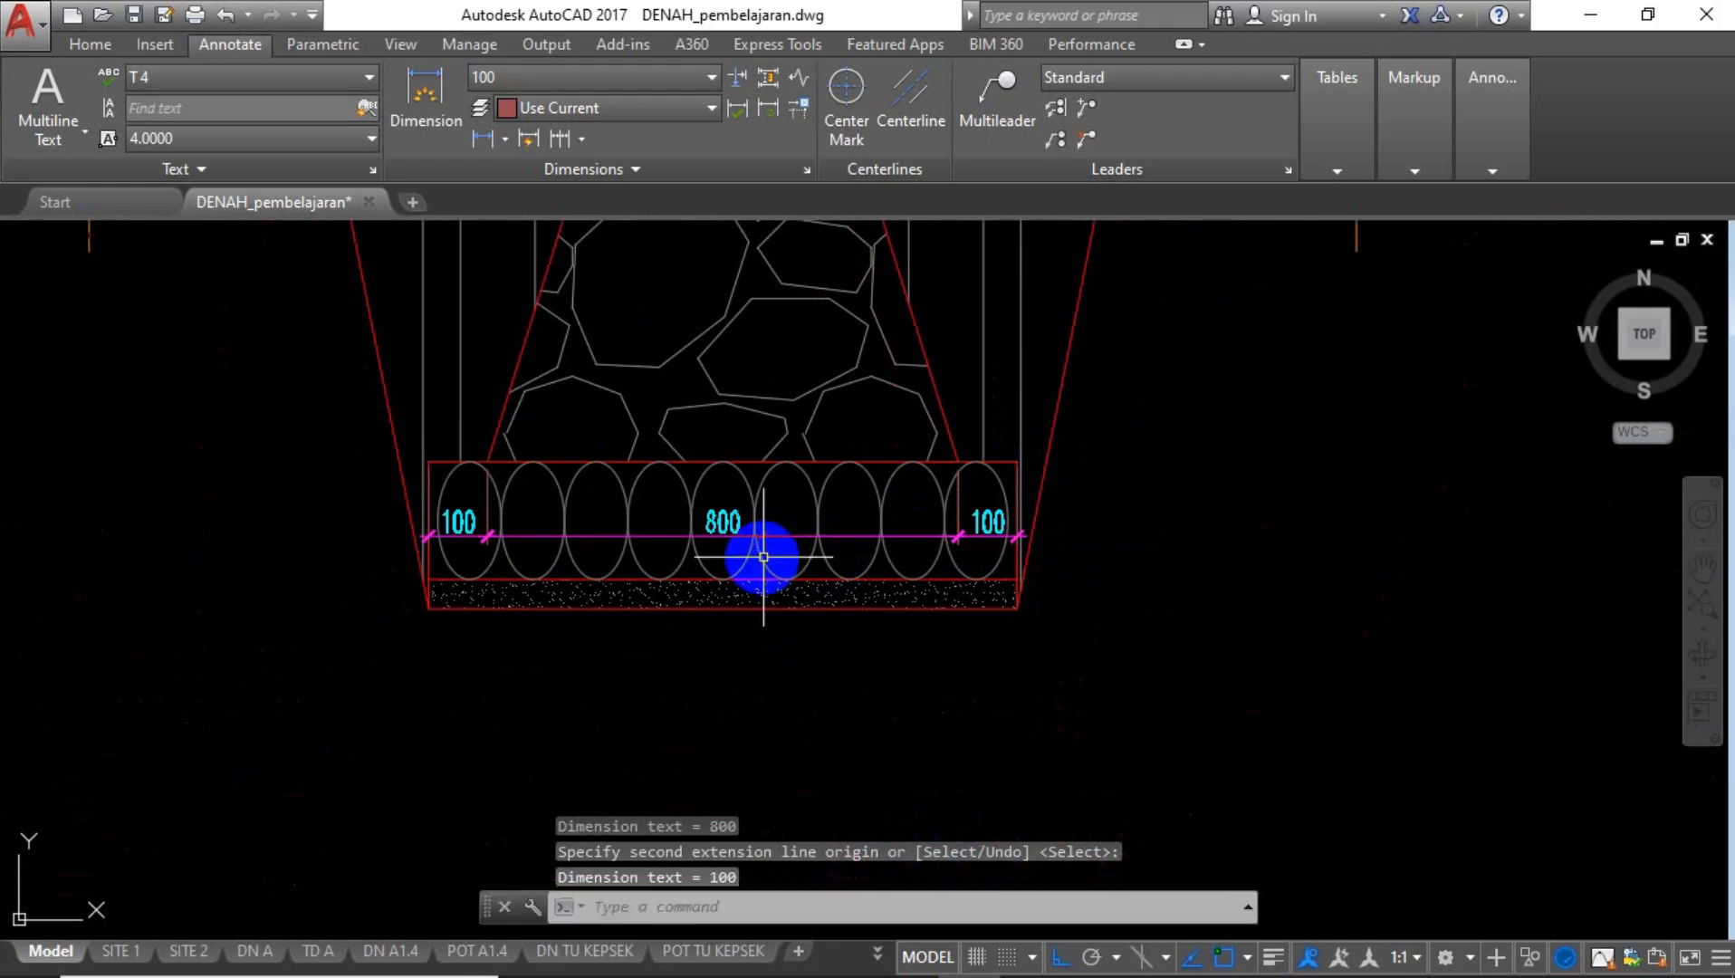
# Move the three chained width dimensions down from the stone base's upper-right corner to the sand bed's lower-right corner.
pyautogui.scroll(4, 767, 554)
pyautogui.click(736, 450)
pyautogui.click(703, 550)
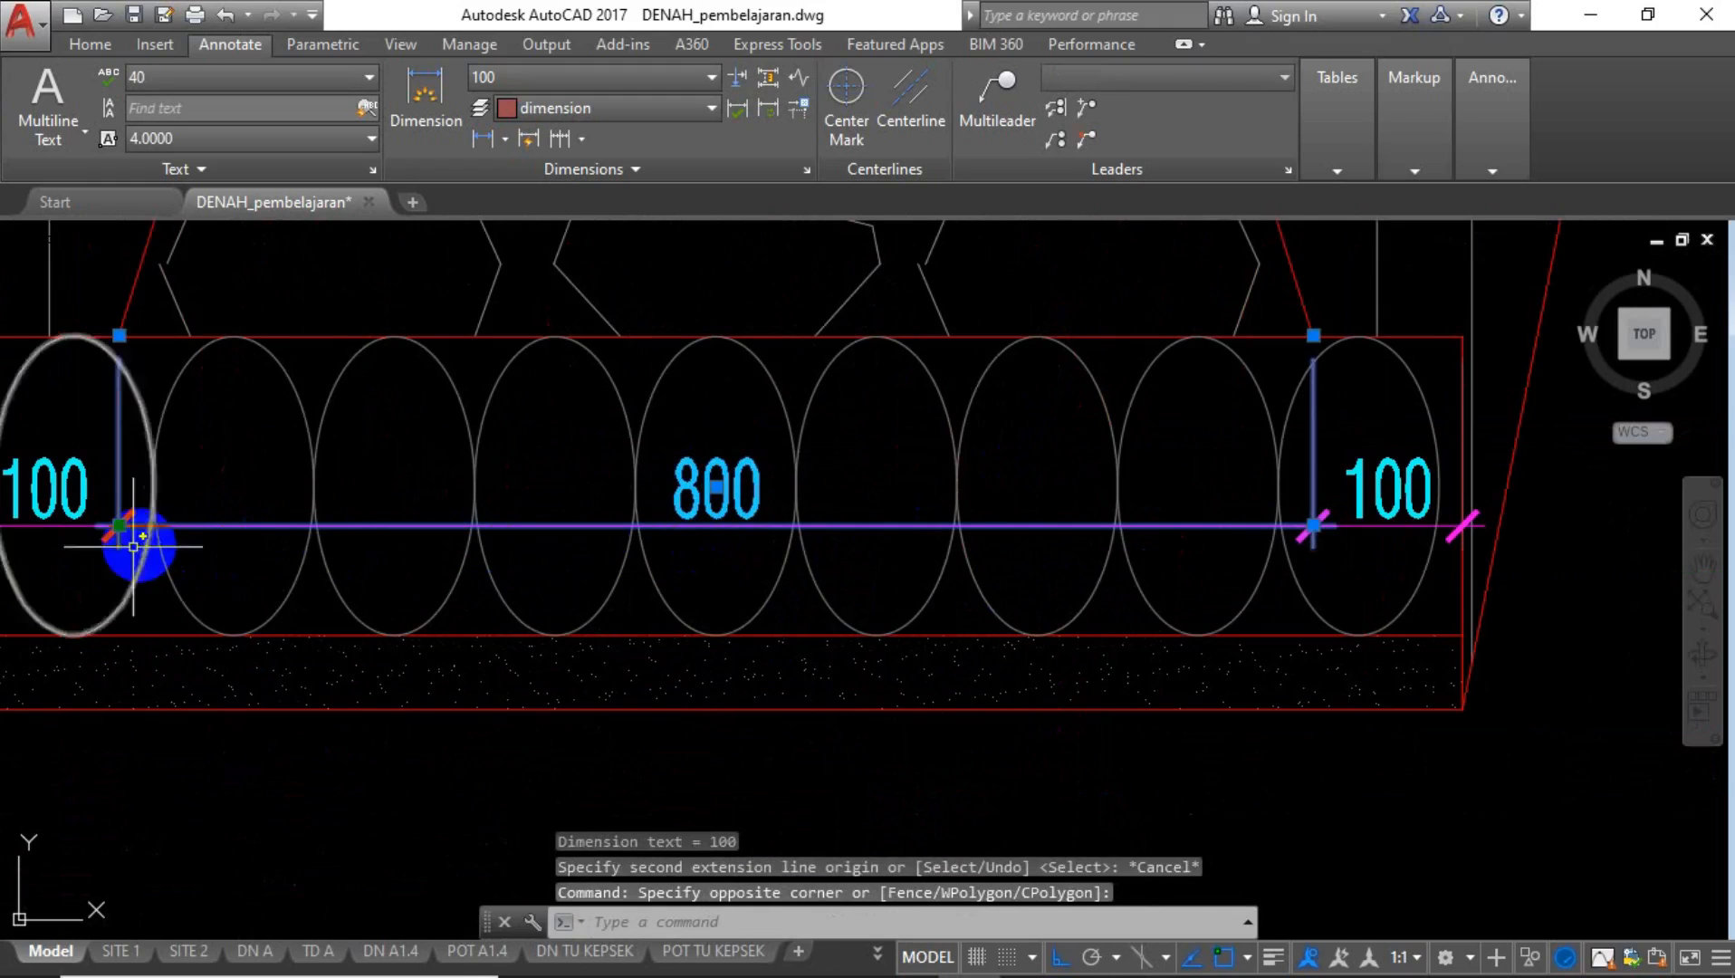
pyautogui.click(1413, 453)
pyautogui.click(1295, 541)
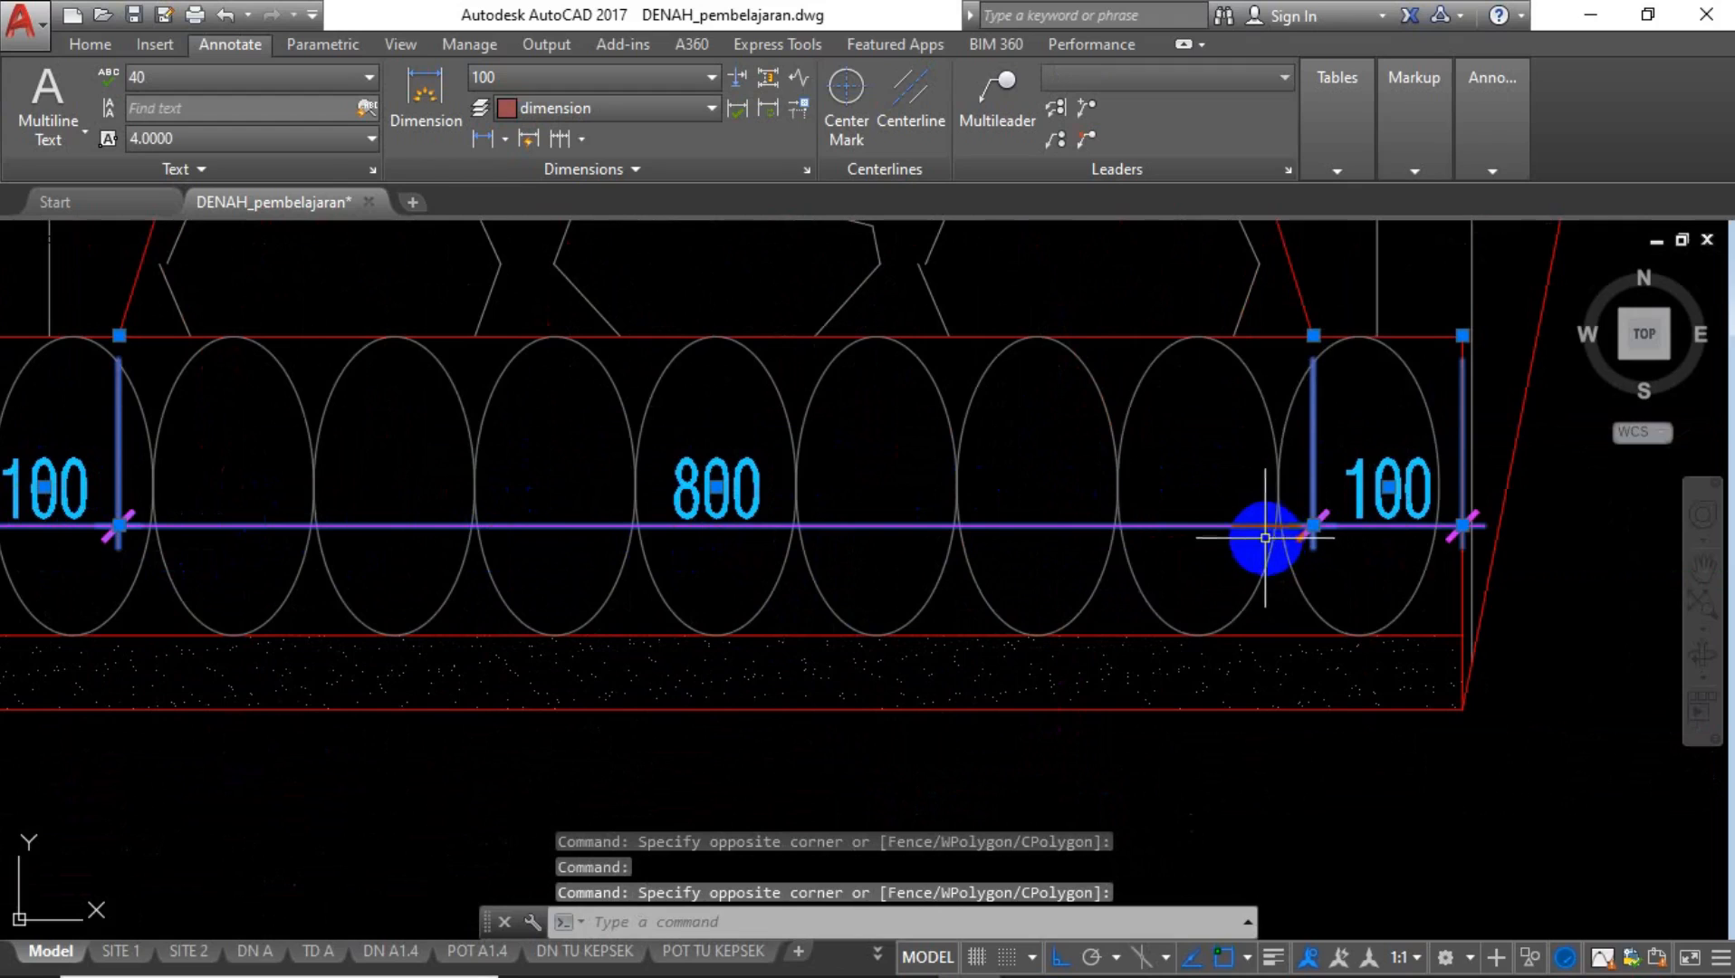
pyautogui.write('m')
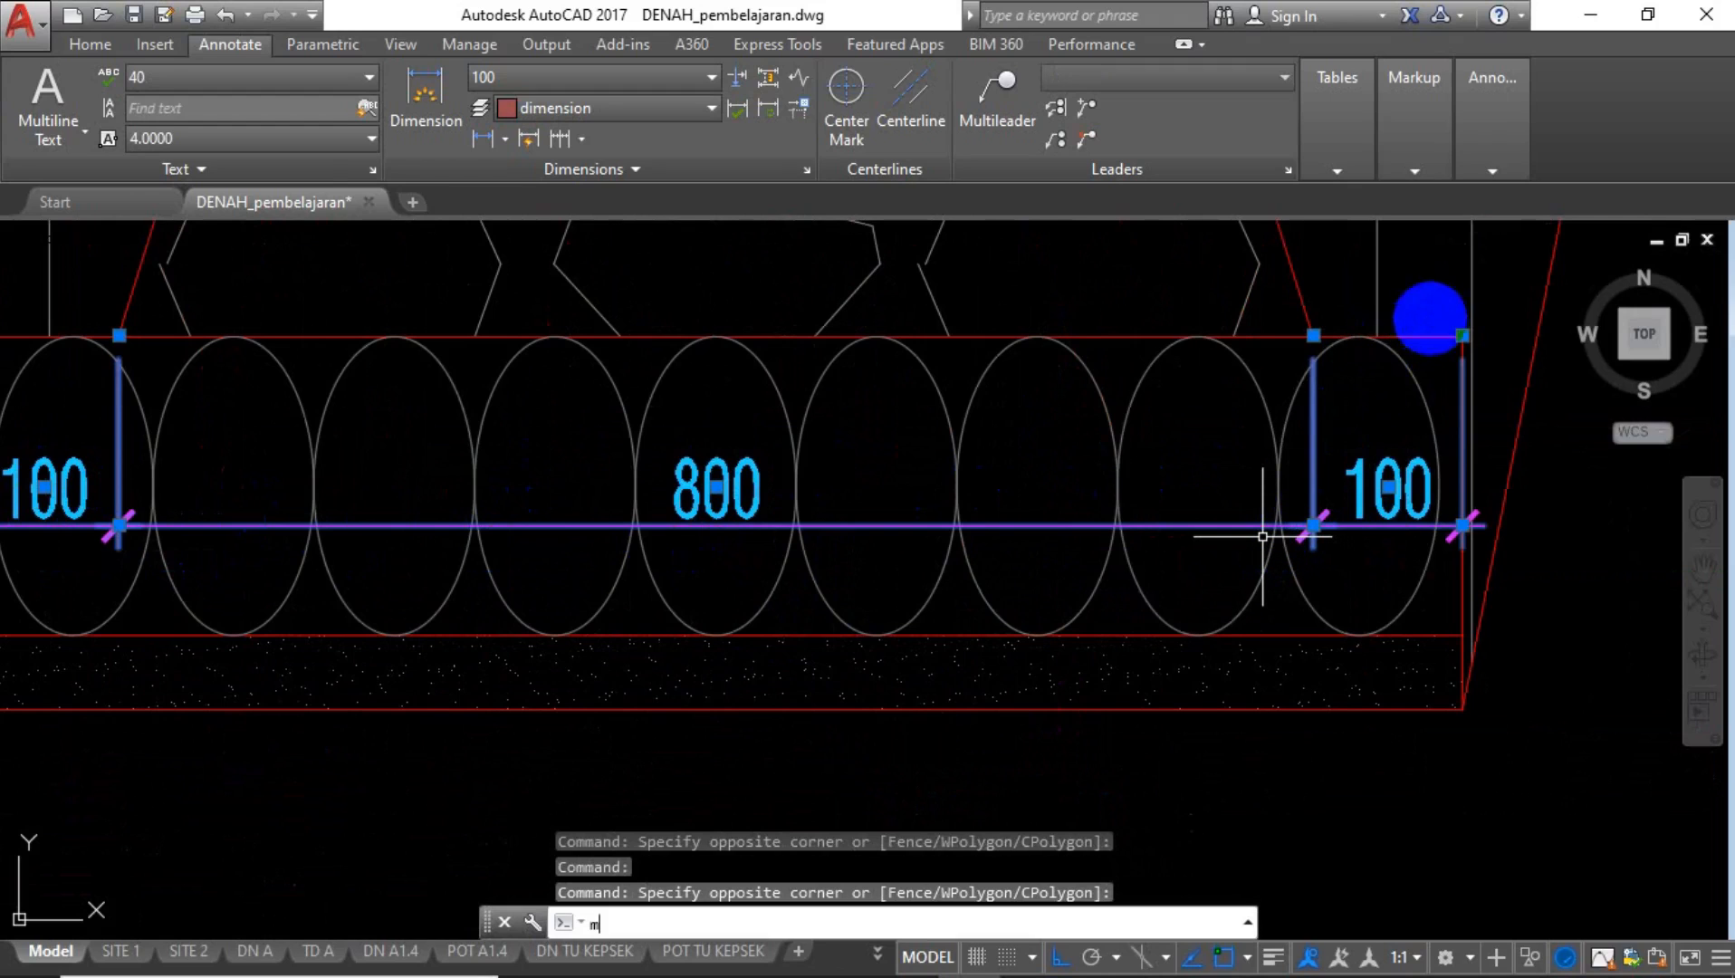
pyautogui.press('Return')
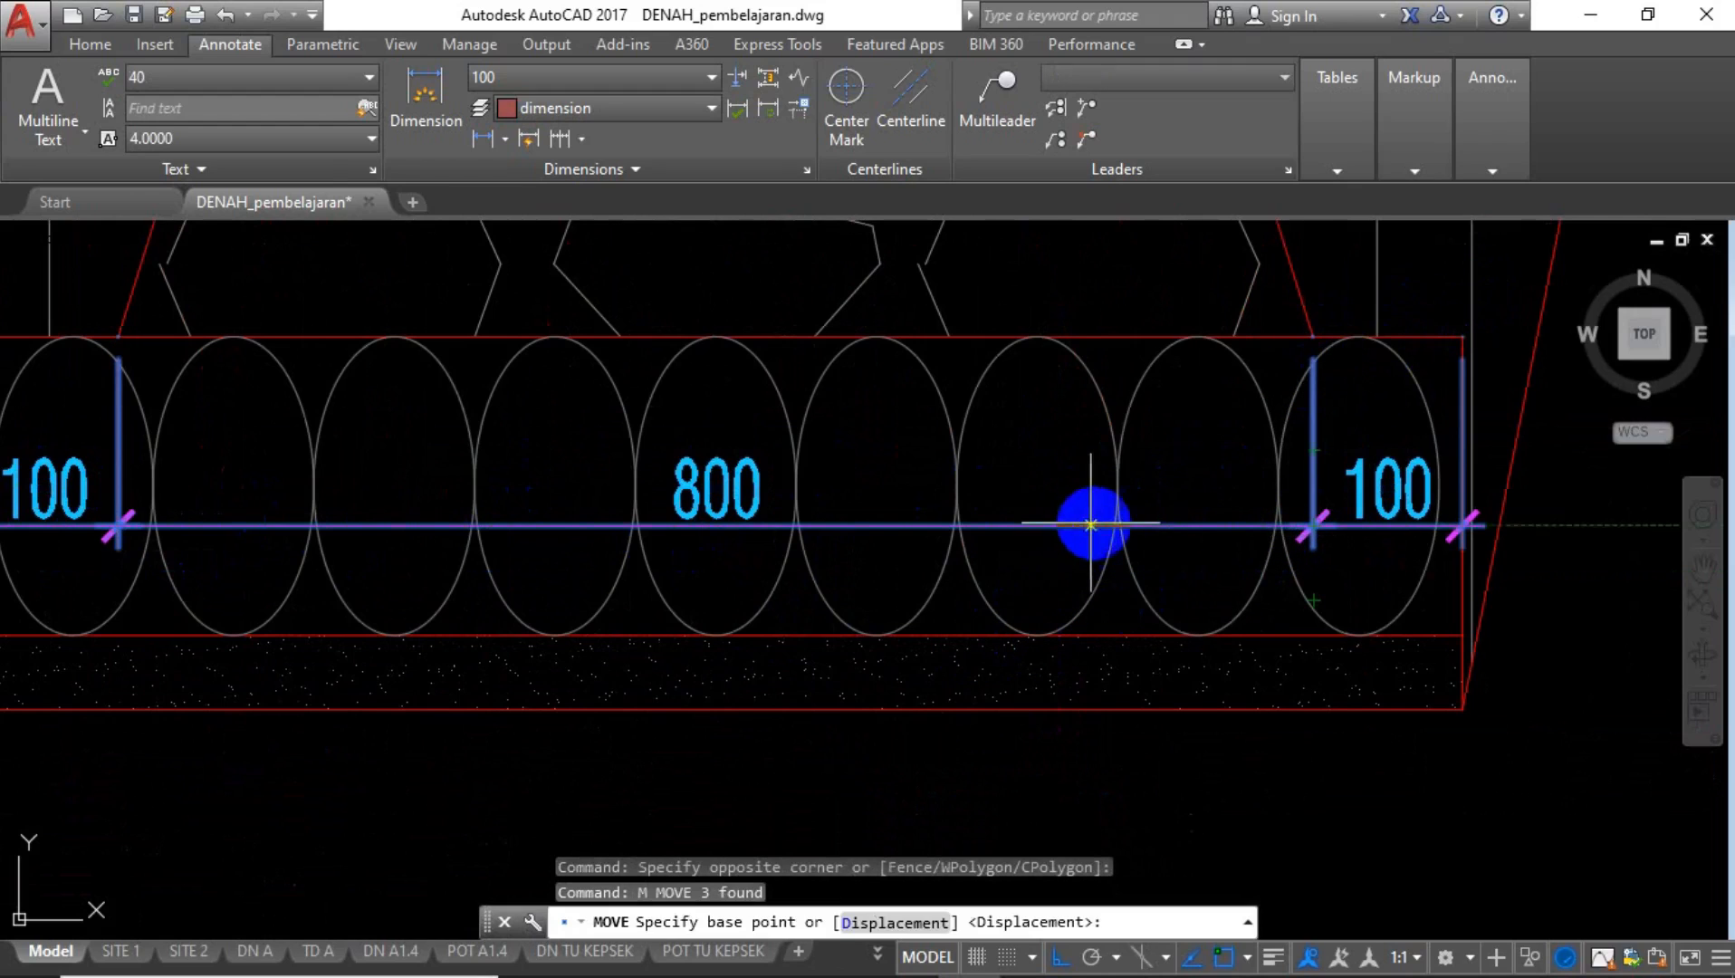
pyautogui.click(1462, 337)
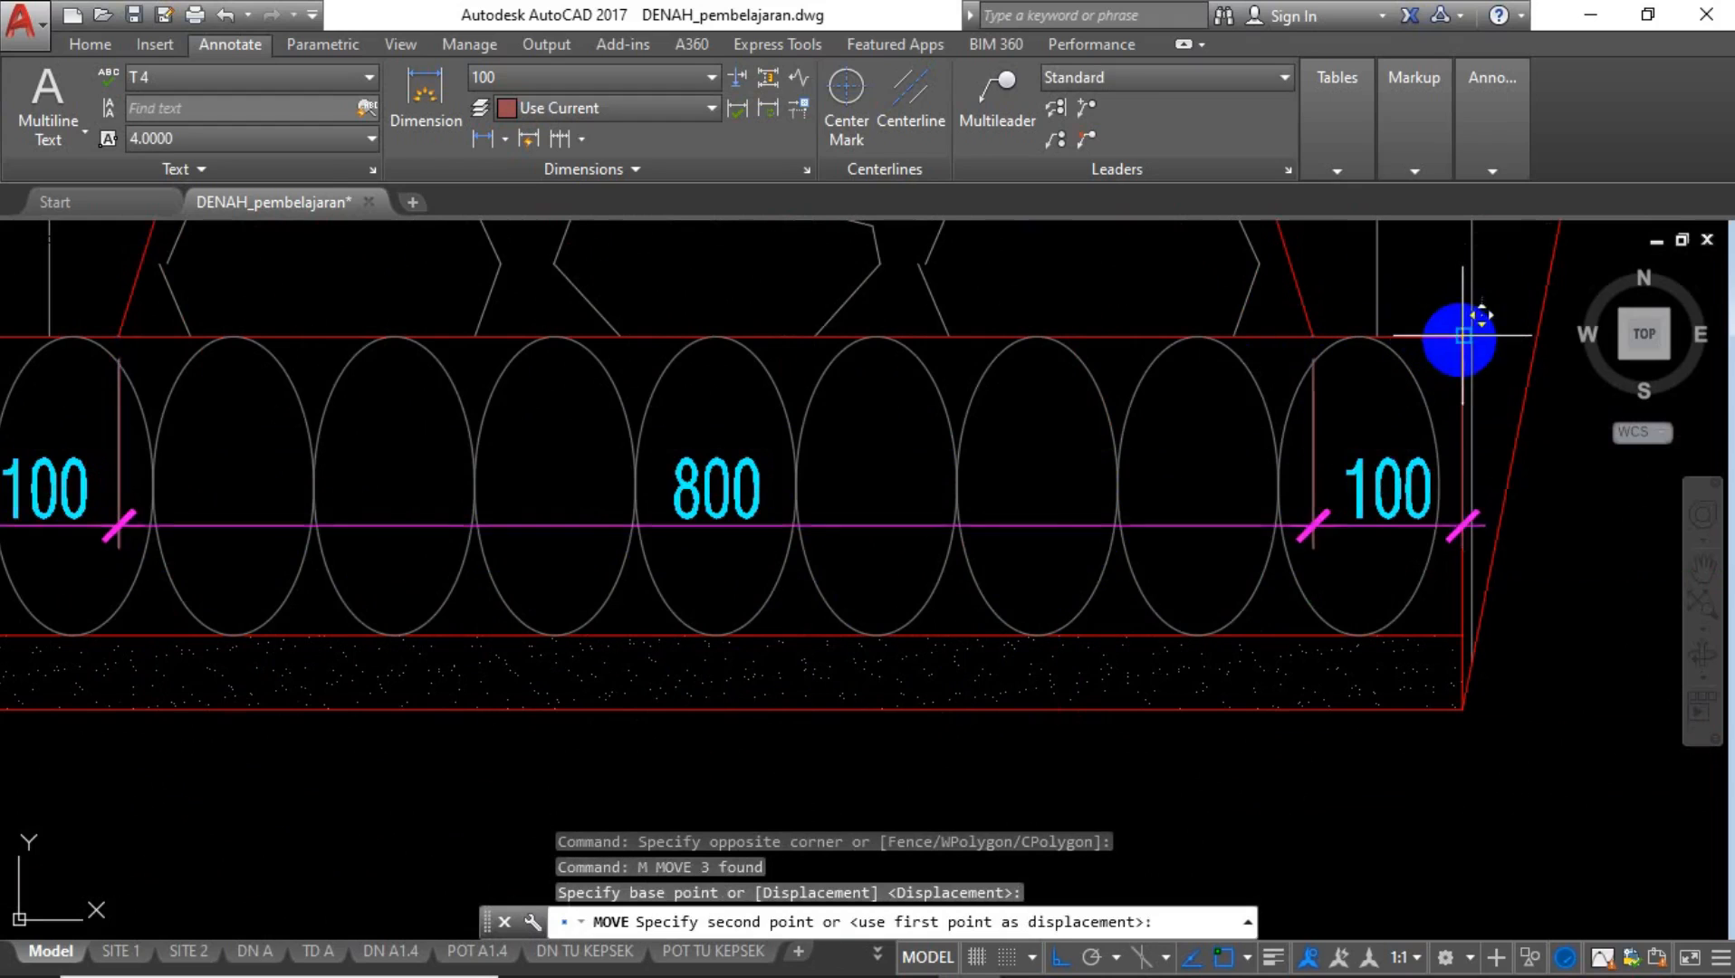
pyautogui.click(1461, 709)
pyautogui.scroll(-5, 1441, 573)
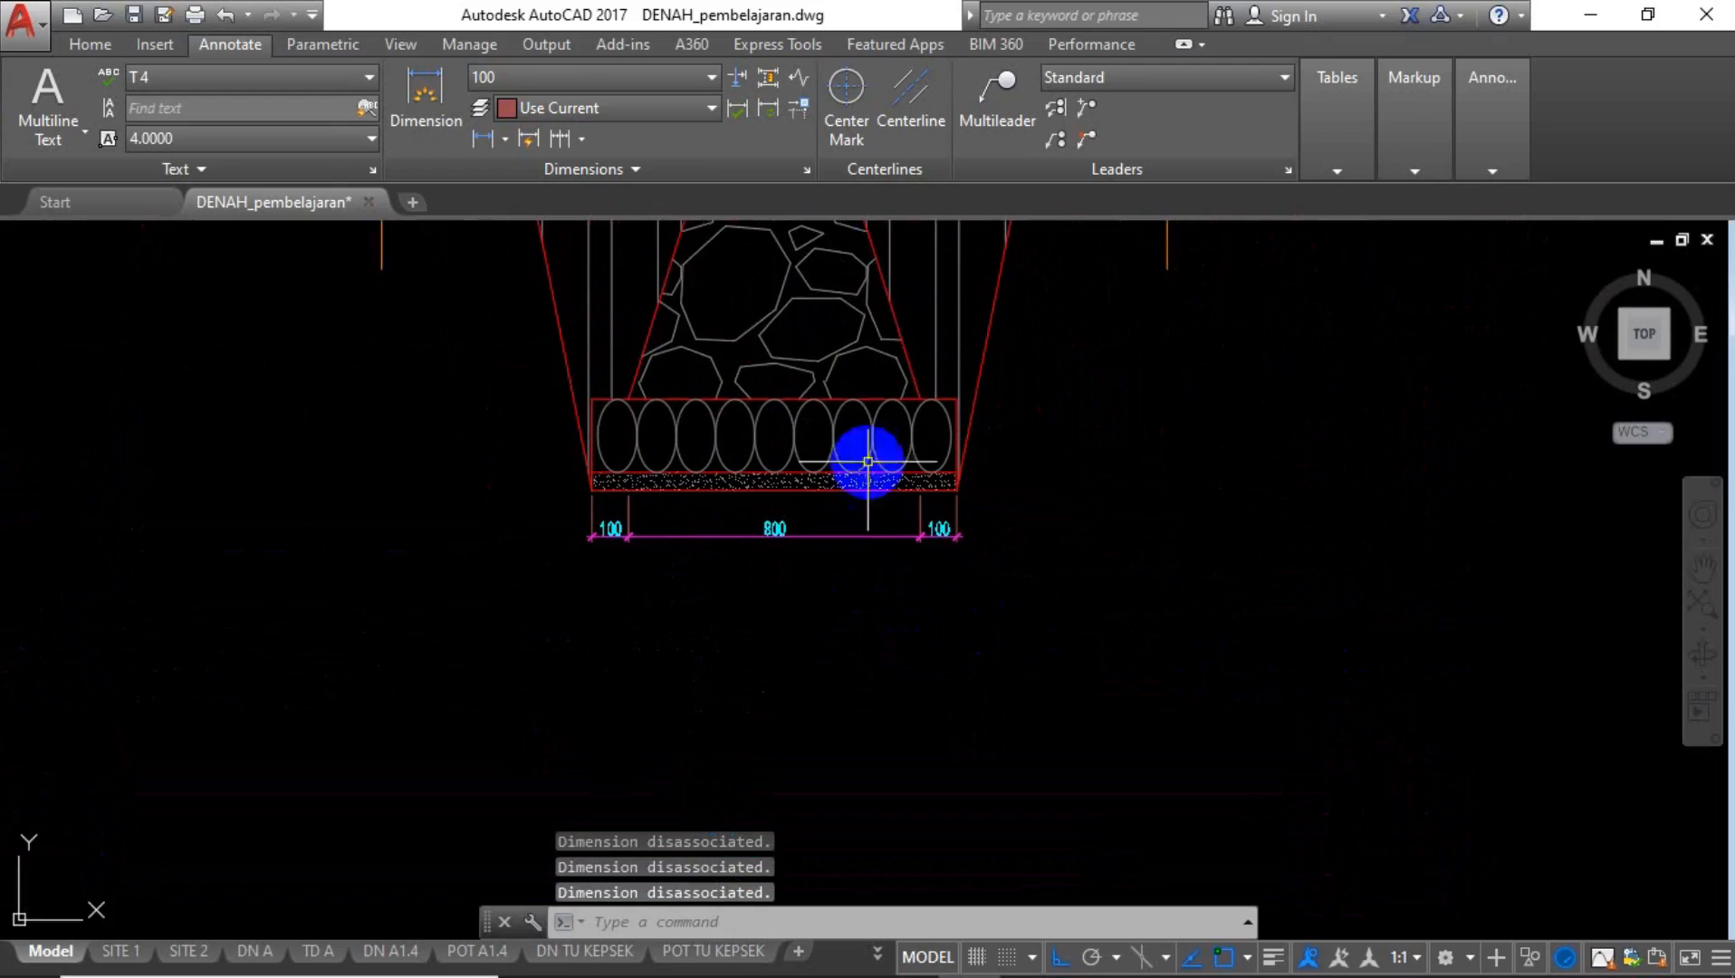
# Add an overall linear dimension across the full foundation base, placing it below the chained width dimensions.
pyautogui.click(486, 139)
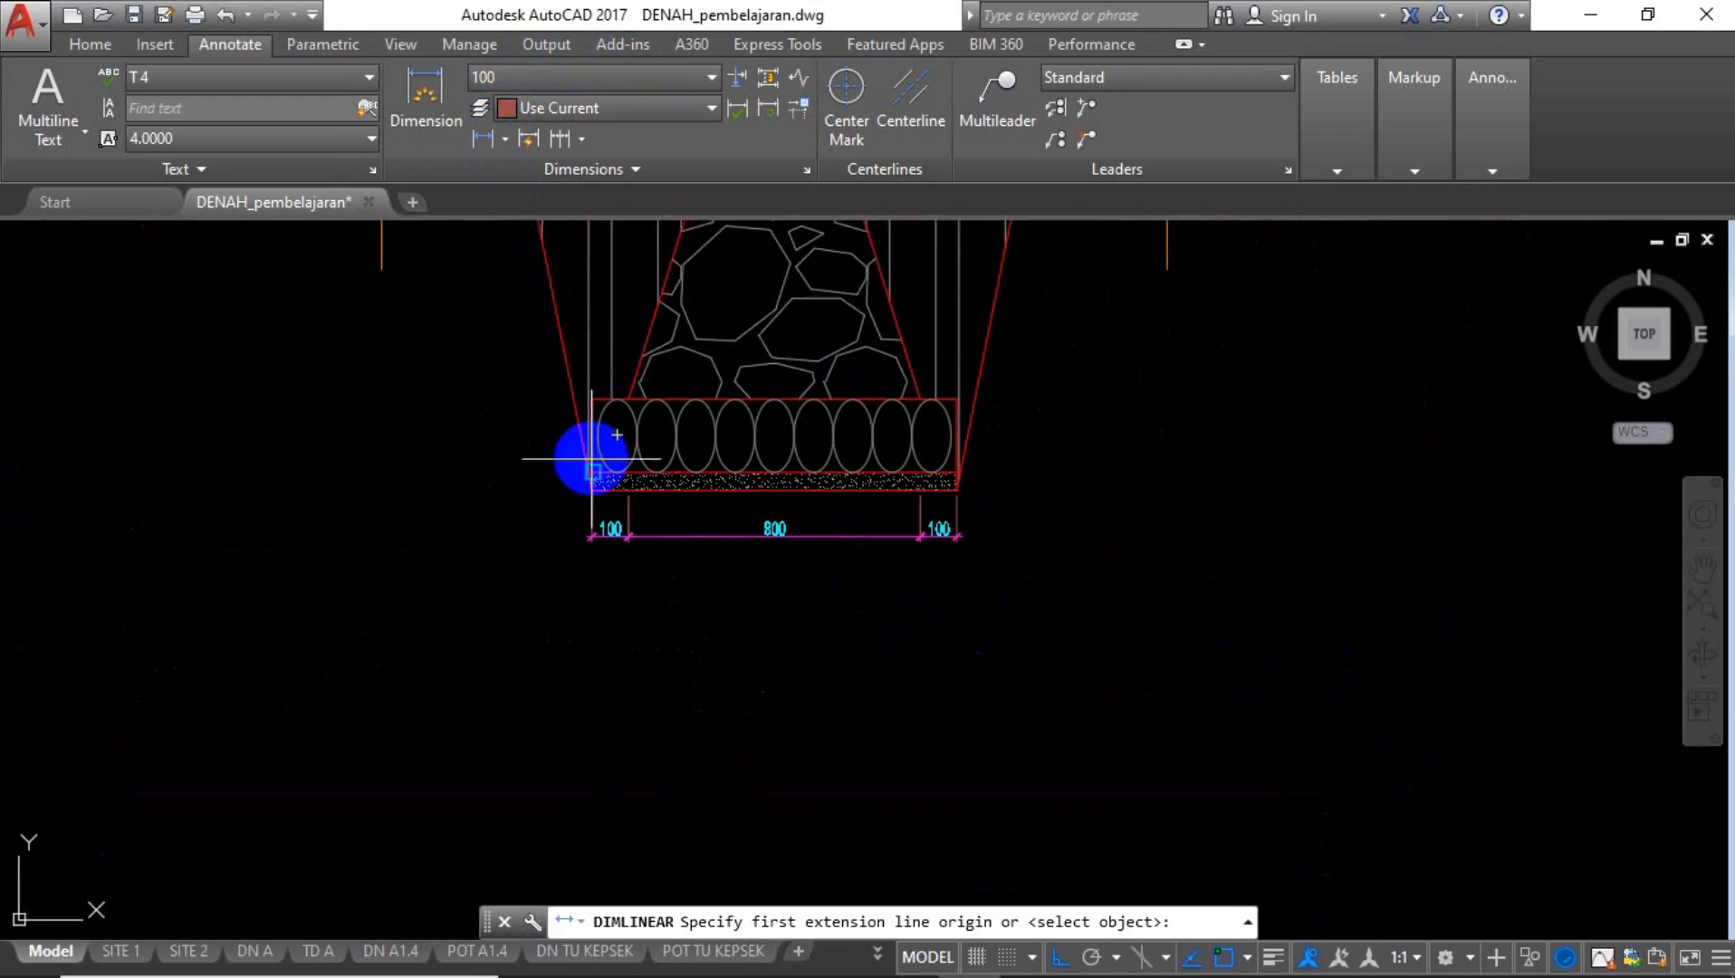
pyautogui.scroll(6, 581, 457)
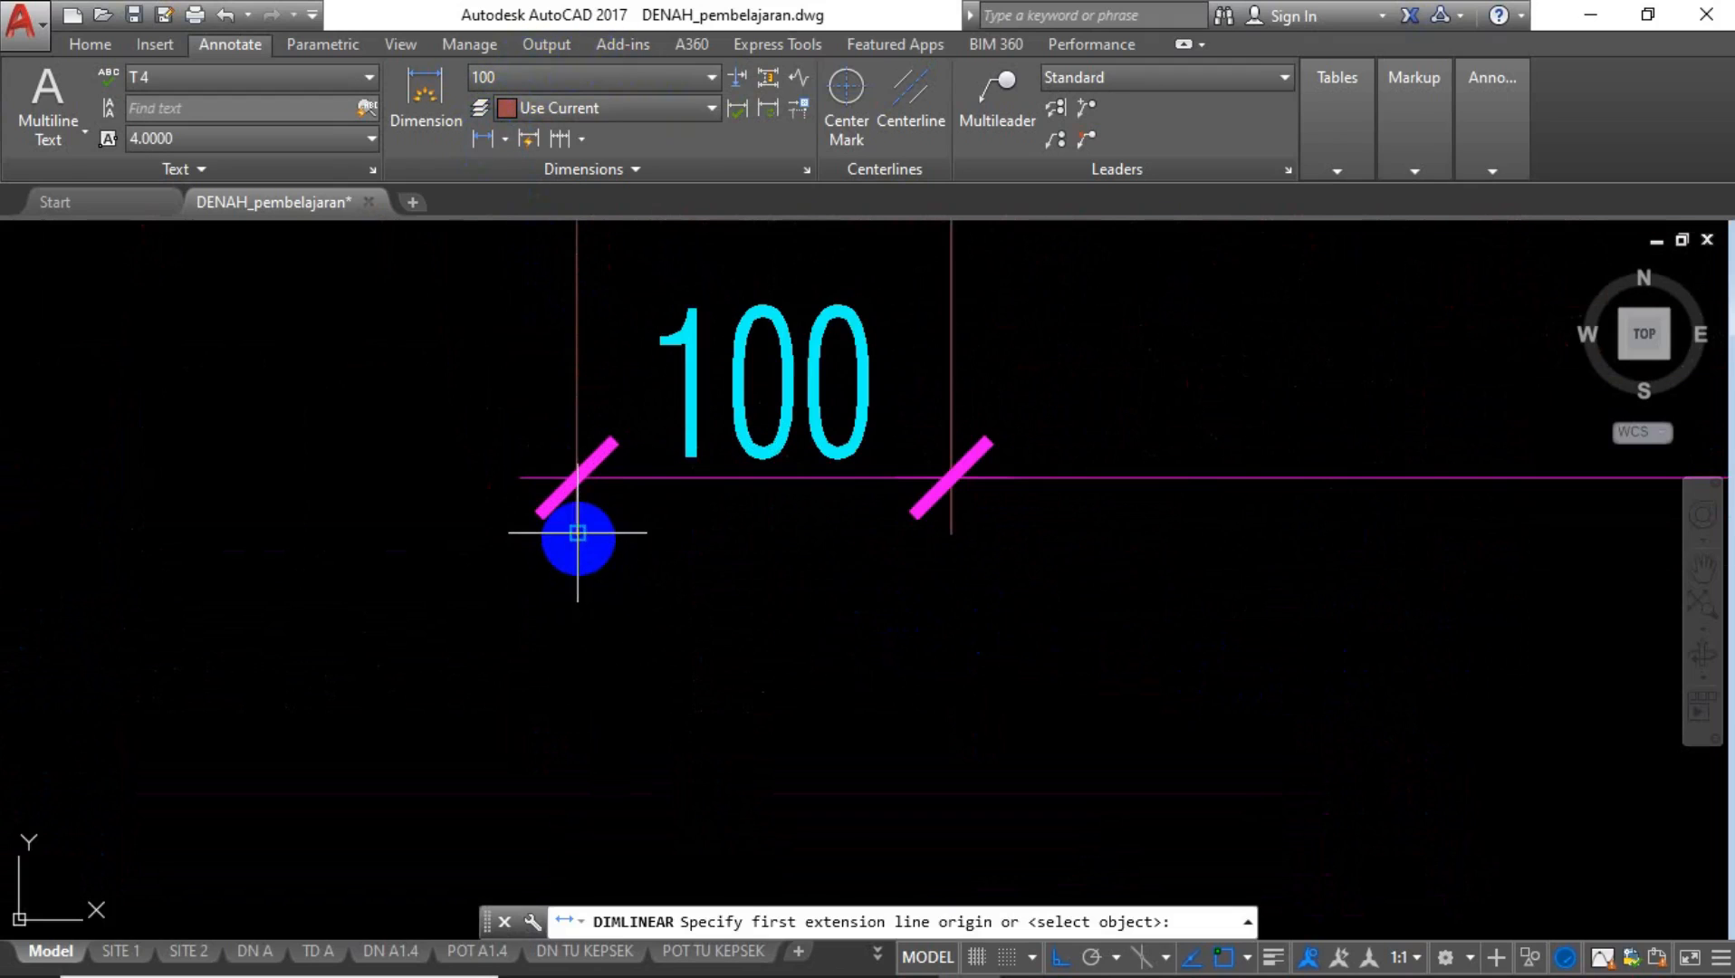
pyautogui.click(577, 532)
pyautogui.scroll(-5, 543, 552)
pyautogui.scroll(5, 1336, 531)
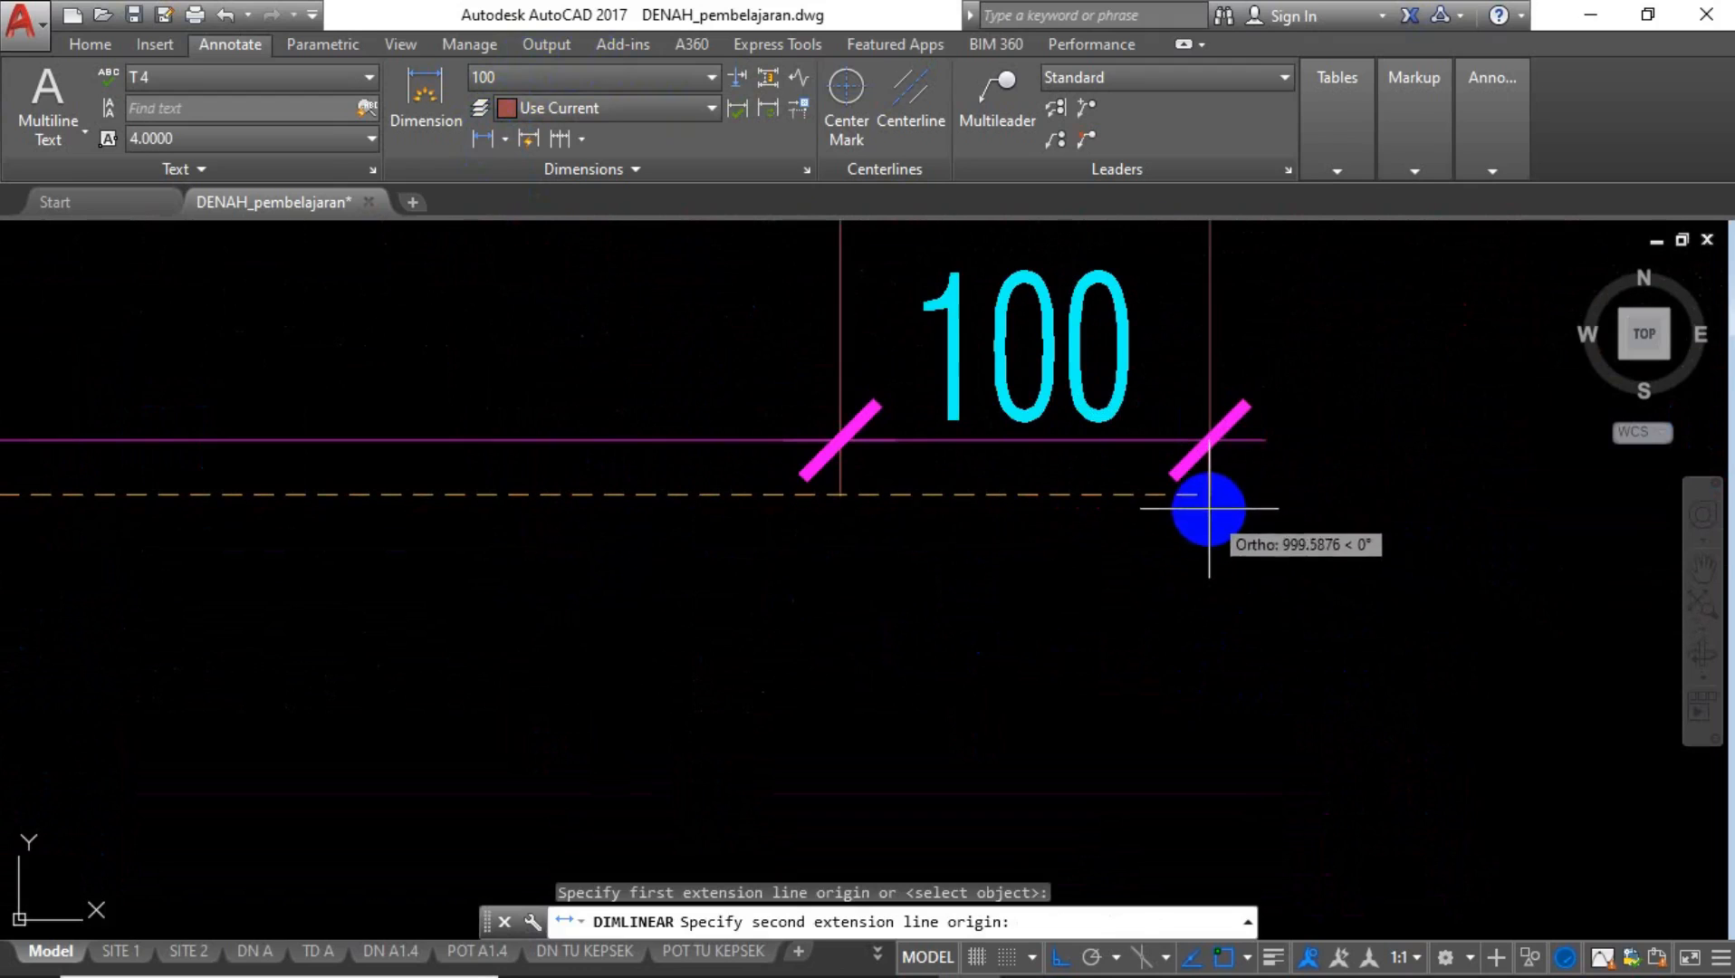
pyautogui.click(1210, 494)
pyautogui.scroll(-3, 1240, 624)
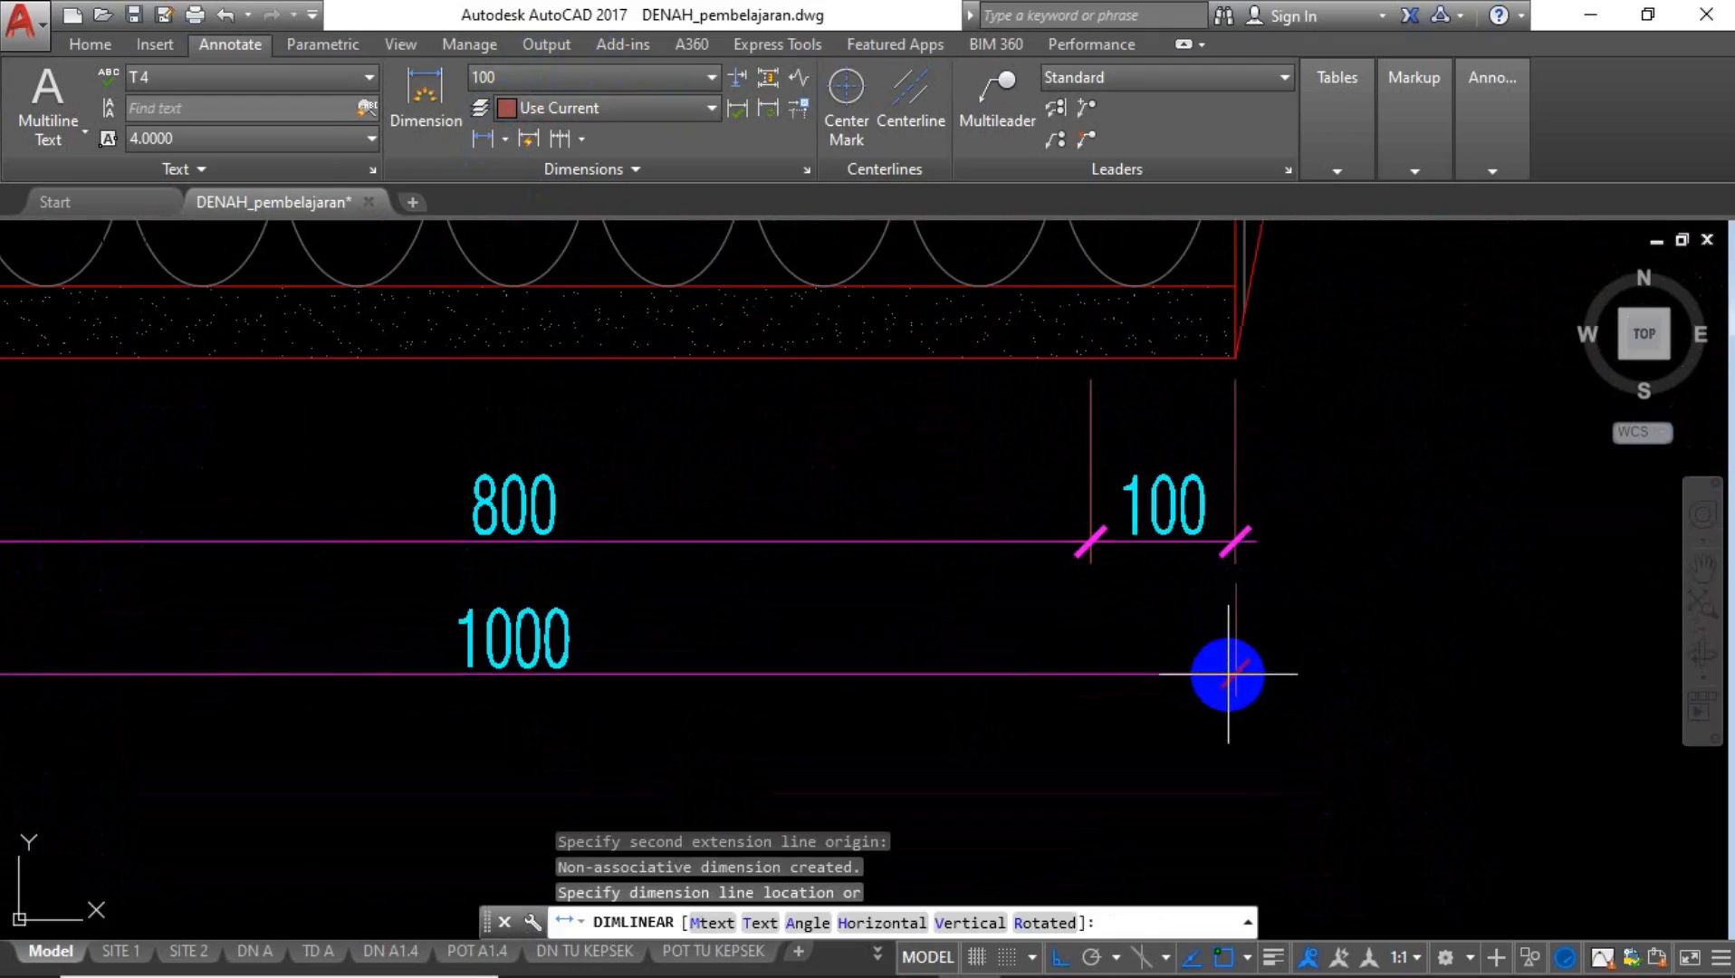
pyautogui.click(1229, 677)
pyautogui.scroll(-5, 1267, 661)
# Add a vertical linear dimension for the bottom sand bed's thickness, placing it to the left of the base.
pyautogui.moveTo(1088, 560)
pyautogui.mouseDown(button='middle')
pyautogui.moveTo(781, 584)
pyautogui.moveTo(825, 606)
pyautogui.moveTo(855, 664)
pyautogui.mouseUp(button='middle')
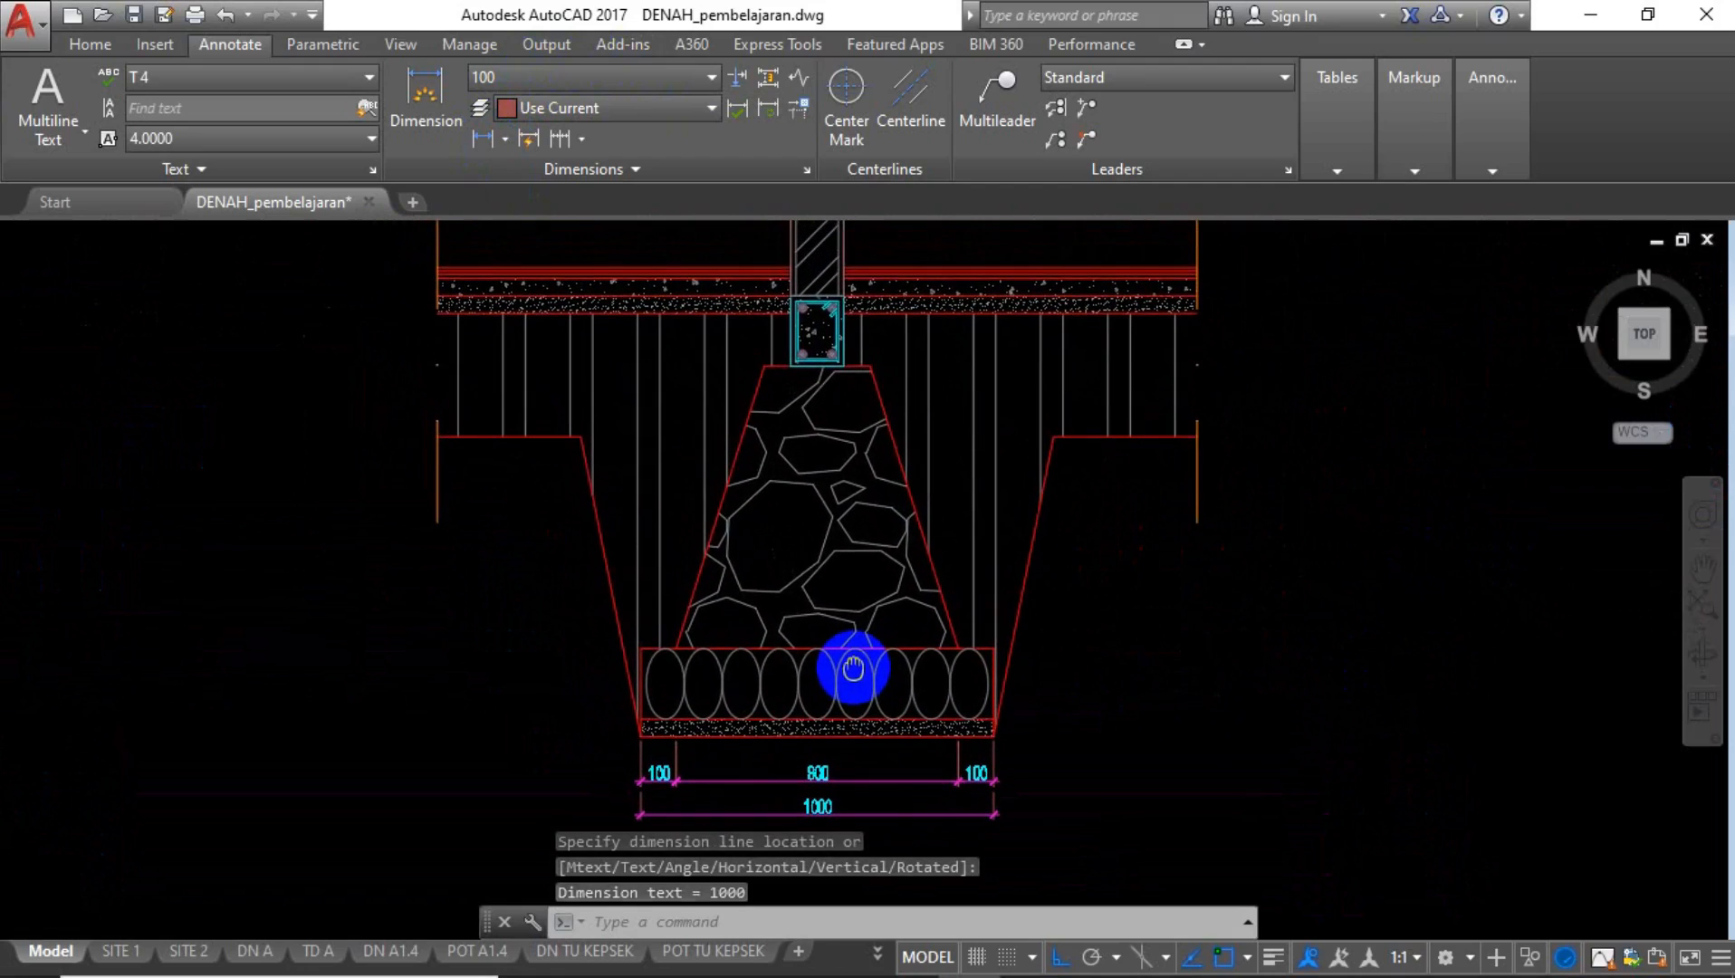
pyautogui.click(473, 147)
pyautogui.scroll(5, 652, 752)
pyautogui.click(866, 562)
pyautogui.click(866, 491)
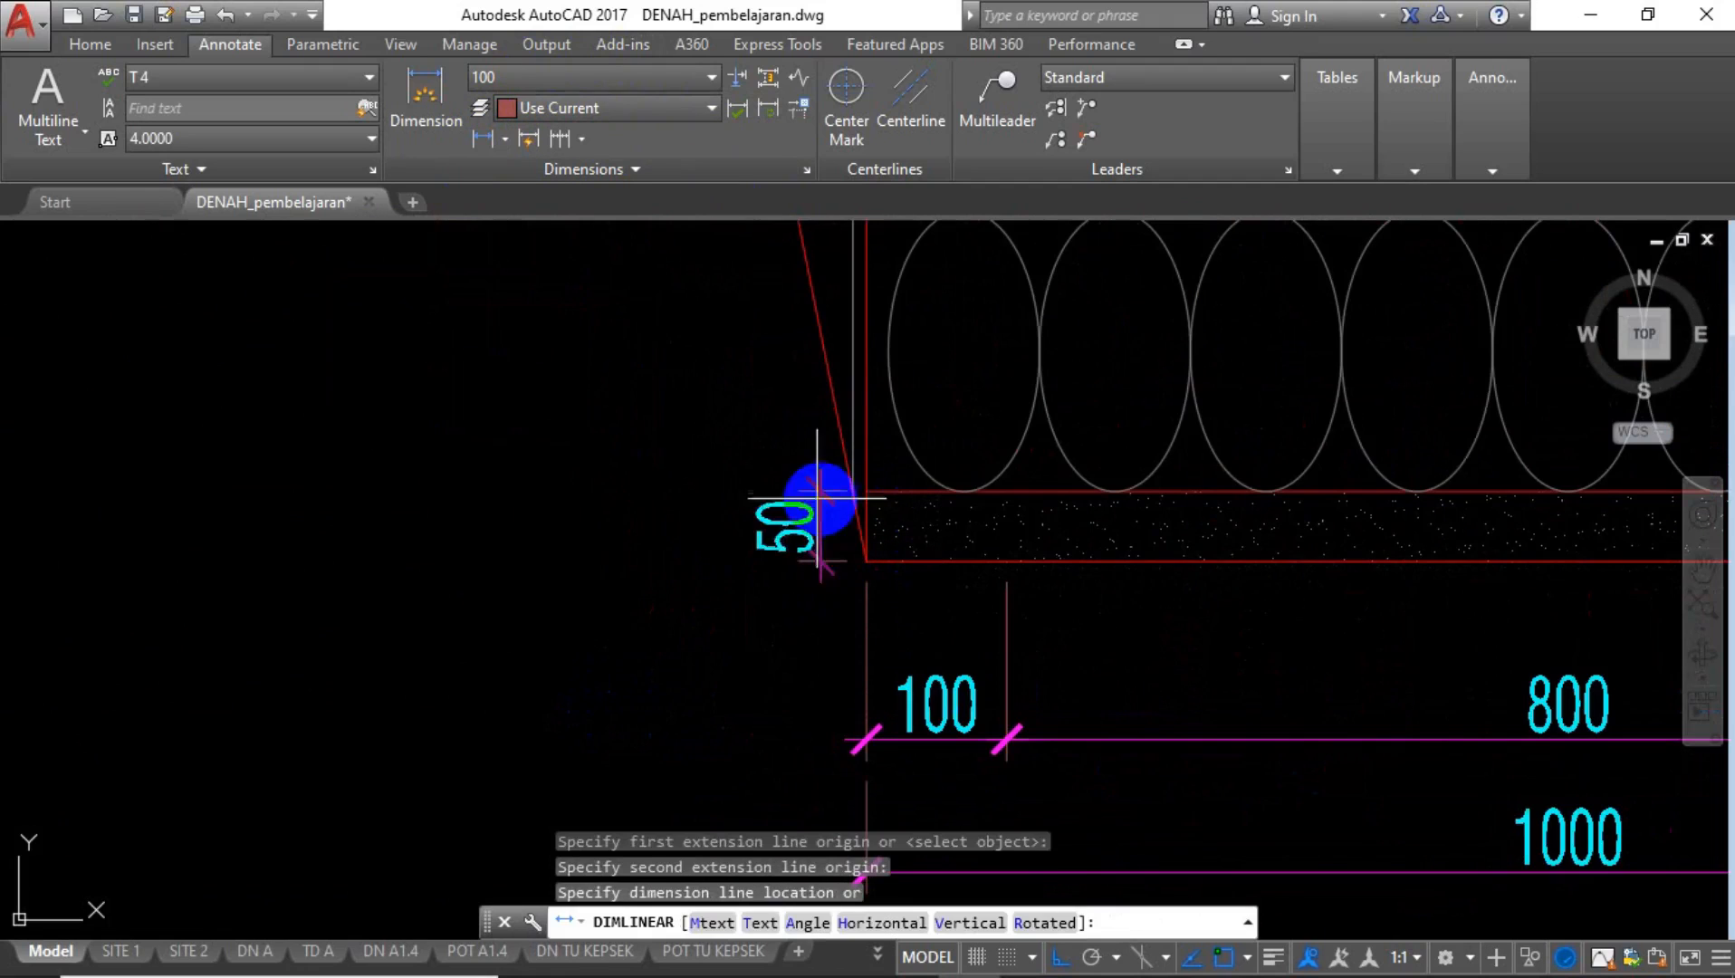
pyautogui.click(658, 498)
# Continue the vertical dimension chain up to the top of the stone base and the excavation's upper ledge.
pyautogui.write('dco')
pyautogui.press('Return')
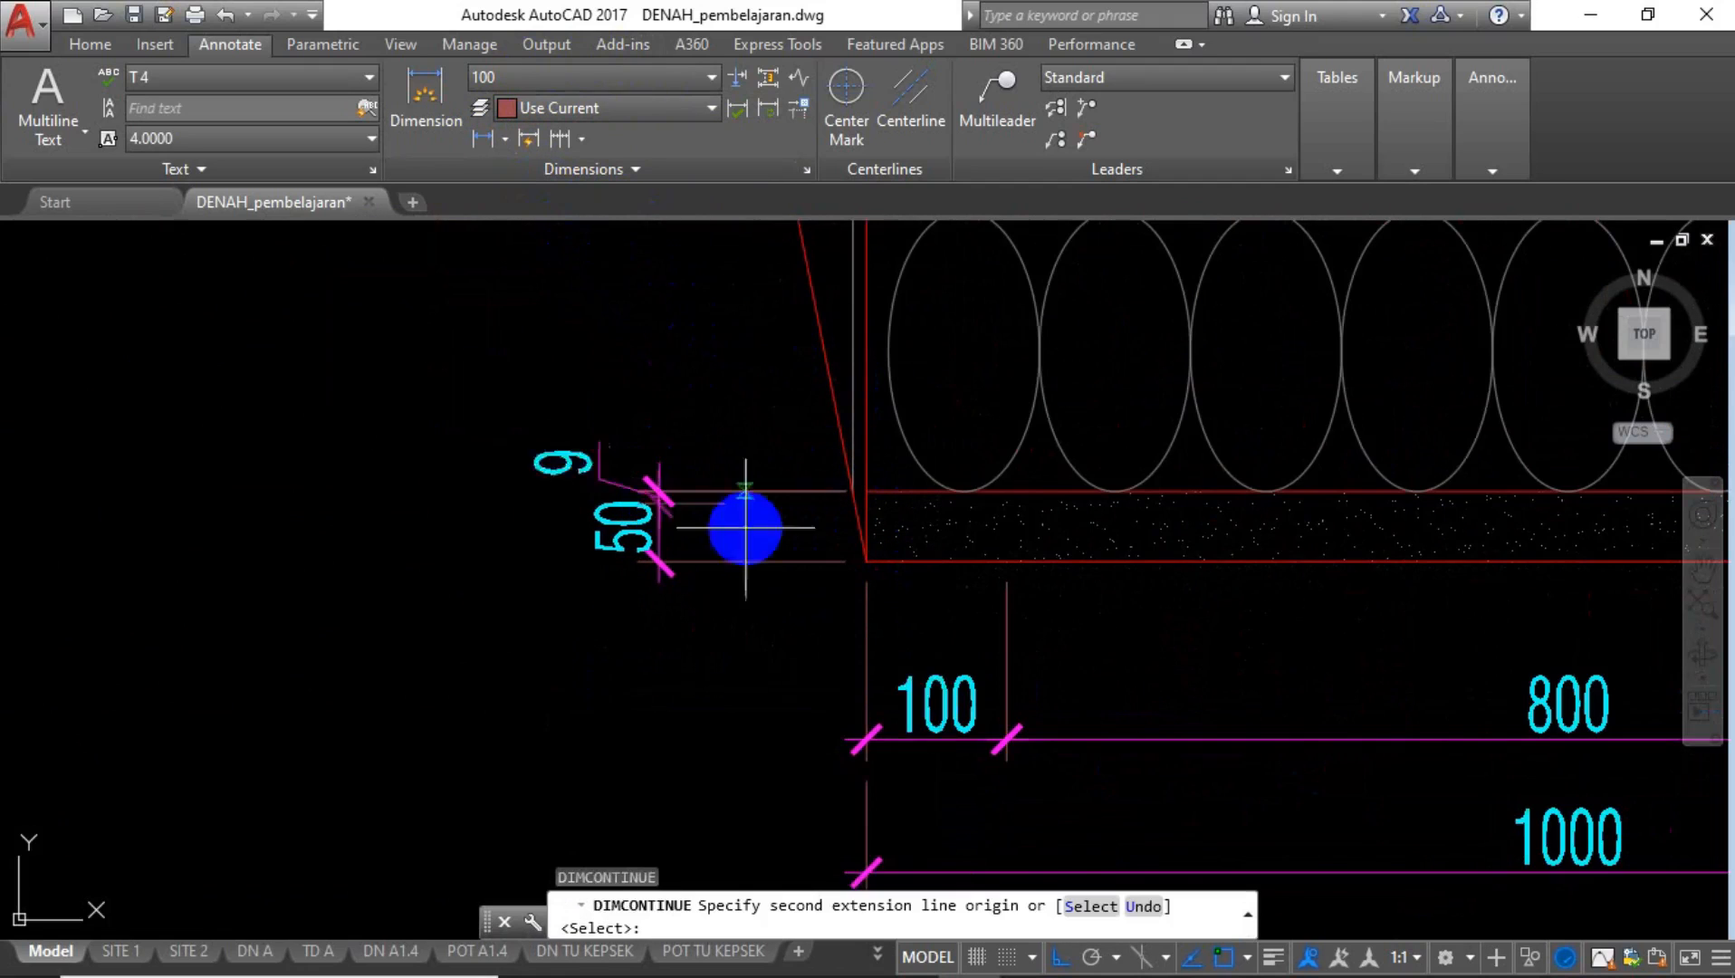
pyautogui.scroll(-2, 743, 526)
pyautogui.scroll(3, 778, 380)
pyautogui.click(813, 581)
pyautogui.scroll(-4, 812, 674)
pyautogui.scroll(4, 756, 462)
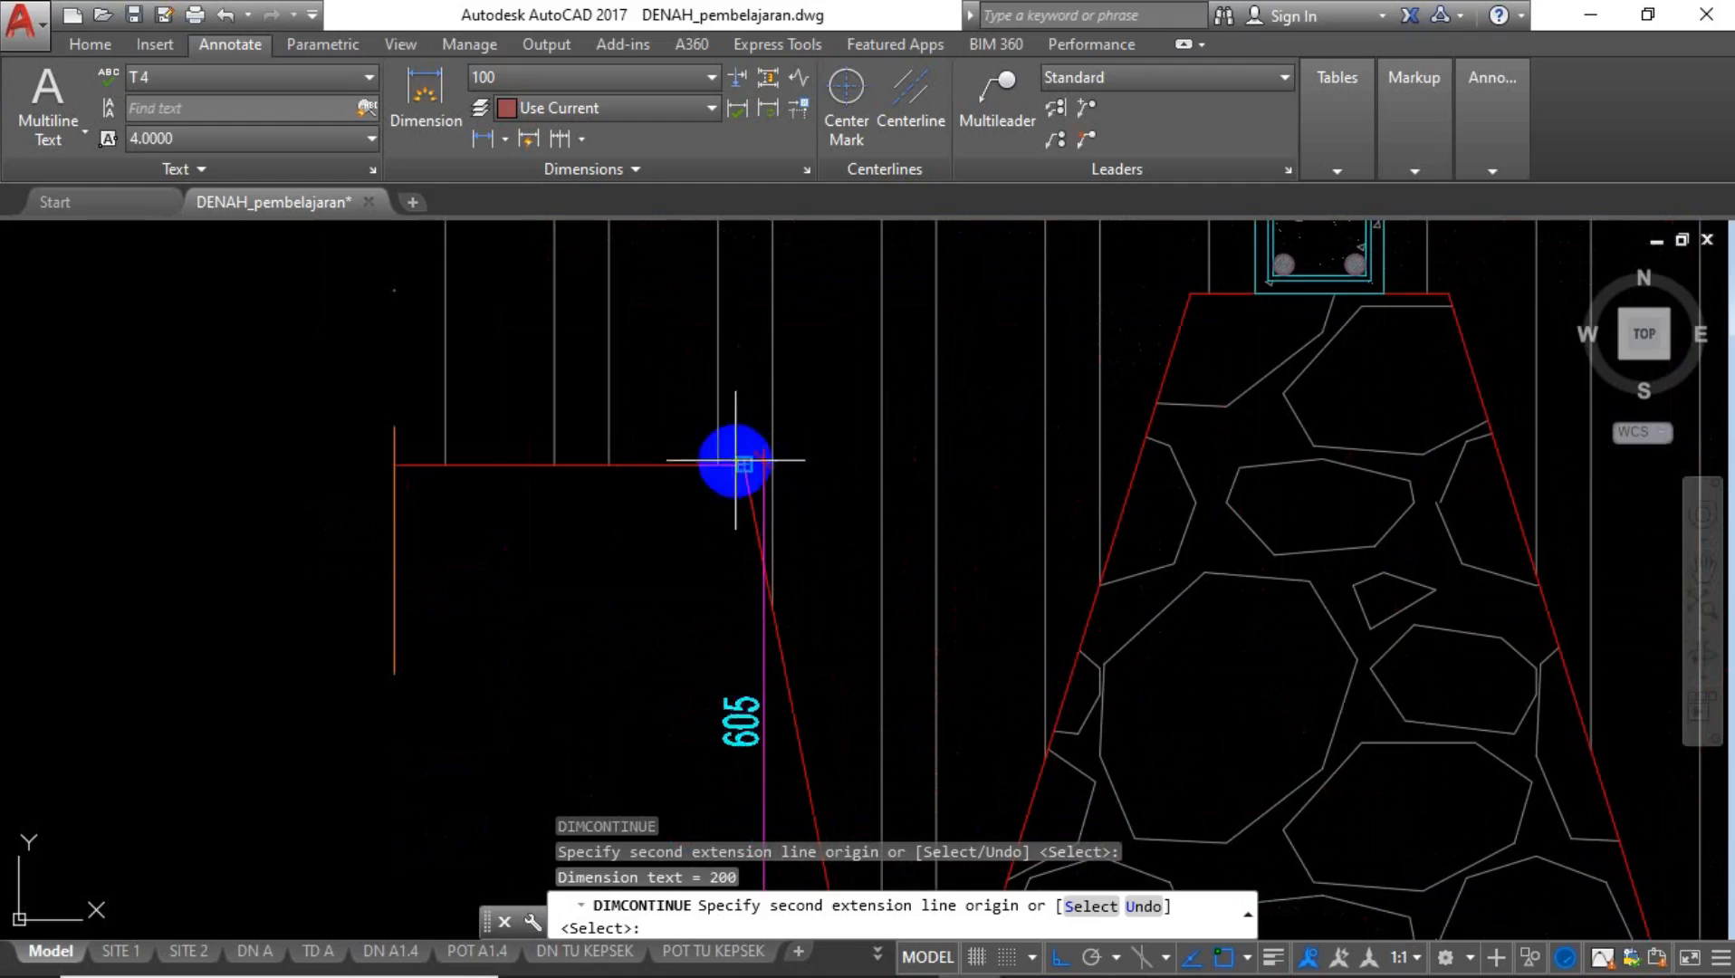
pyautogui.click(899, 468)
# Continue the vertical chain to the foundation's top, then the underside and top of the sand layer beneath the floor.
pyautogui.scroll(-2, 902, 612)
pyautogui.scroll(3, 895, 330)
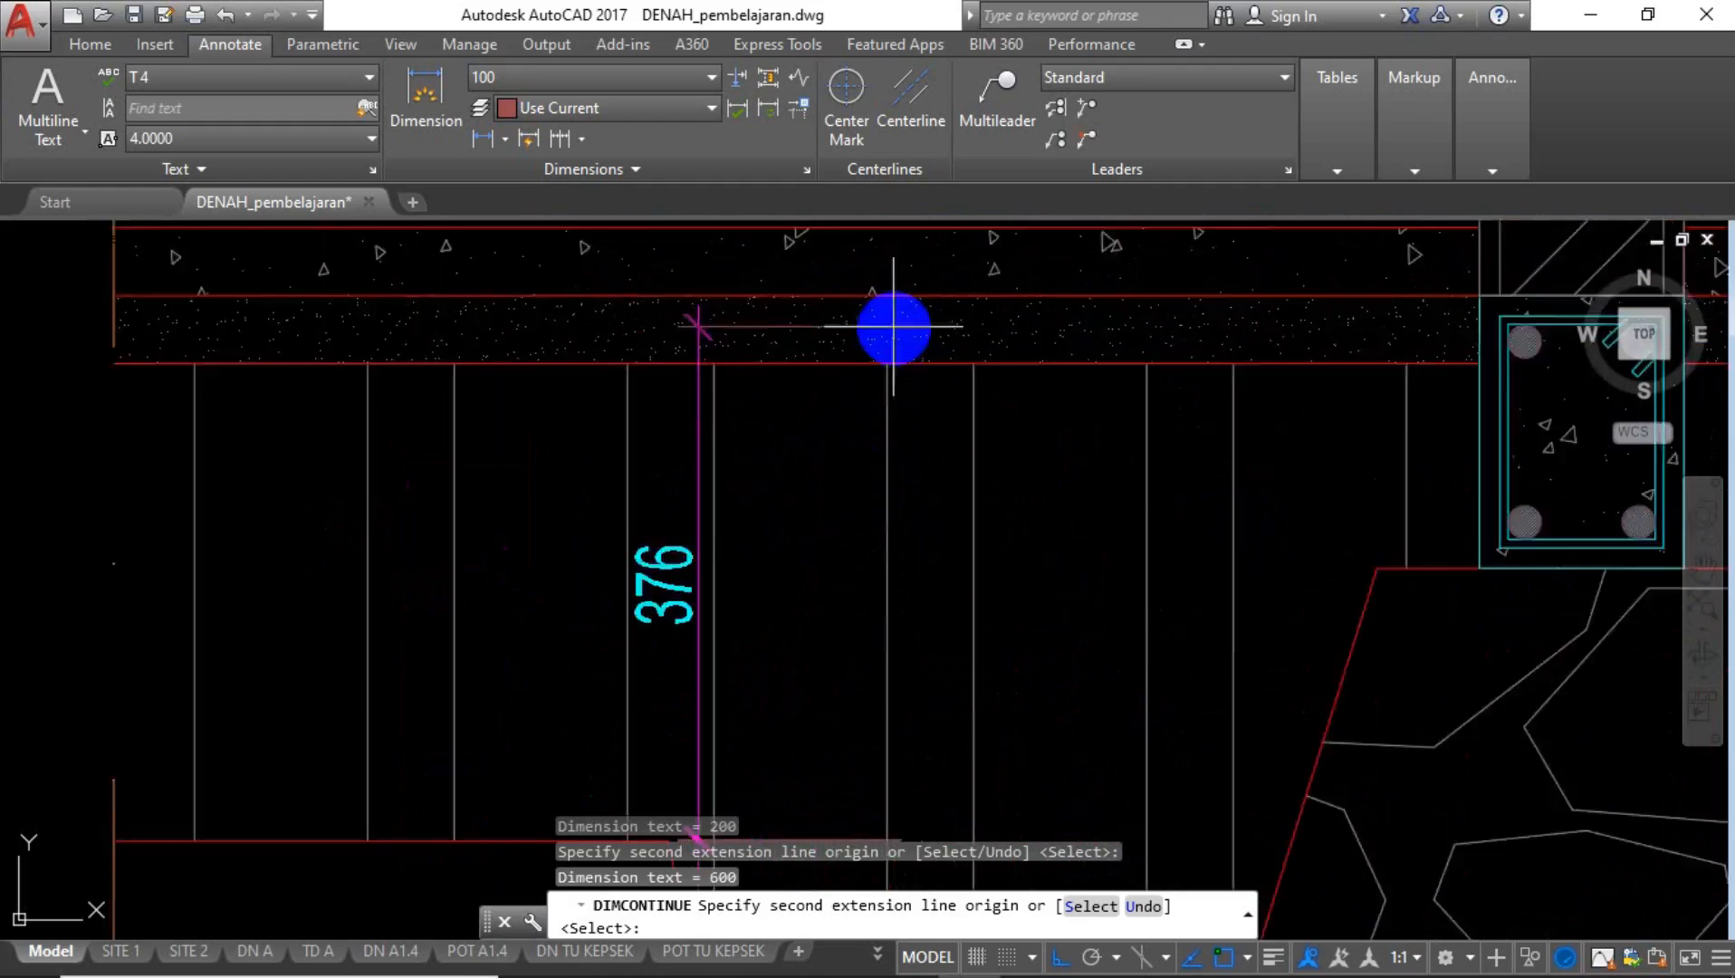
pyautogui.scroll(-3, 1073, 428)
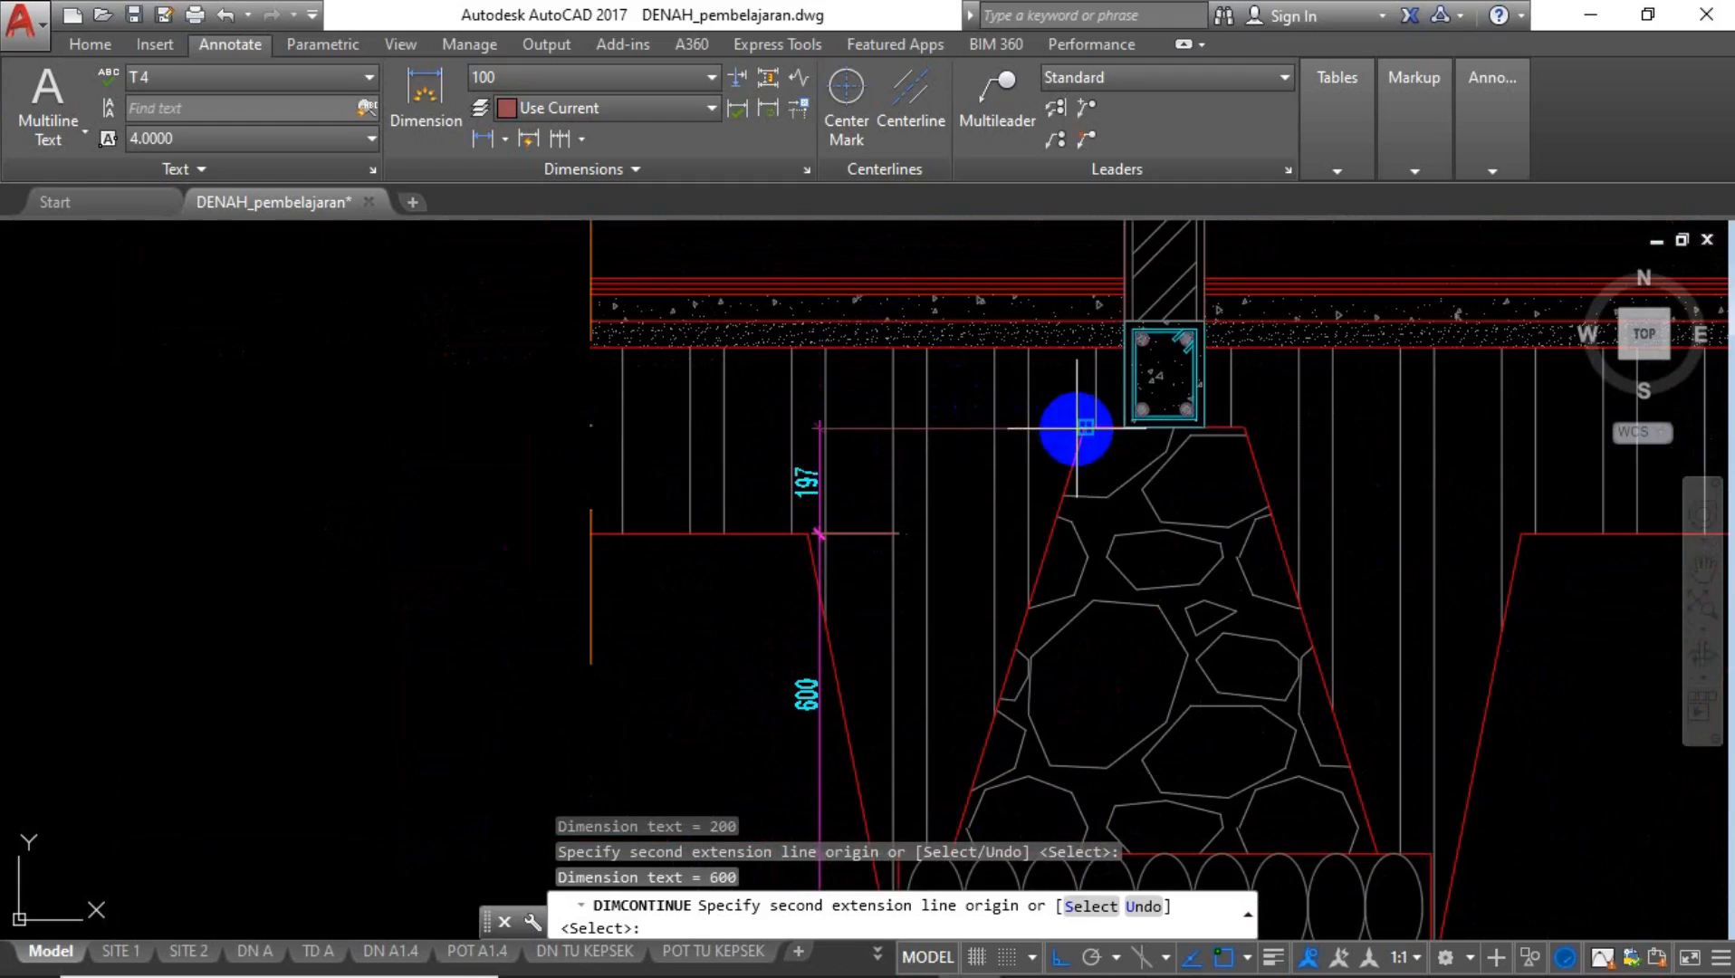
pyautogui.scroll(2, 888, 294)
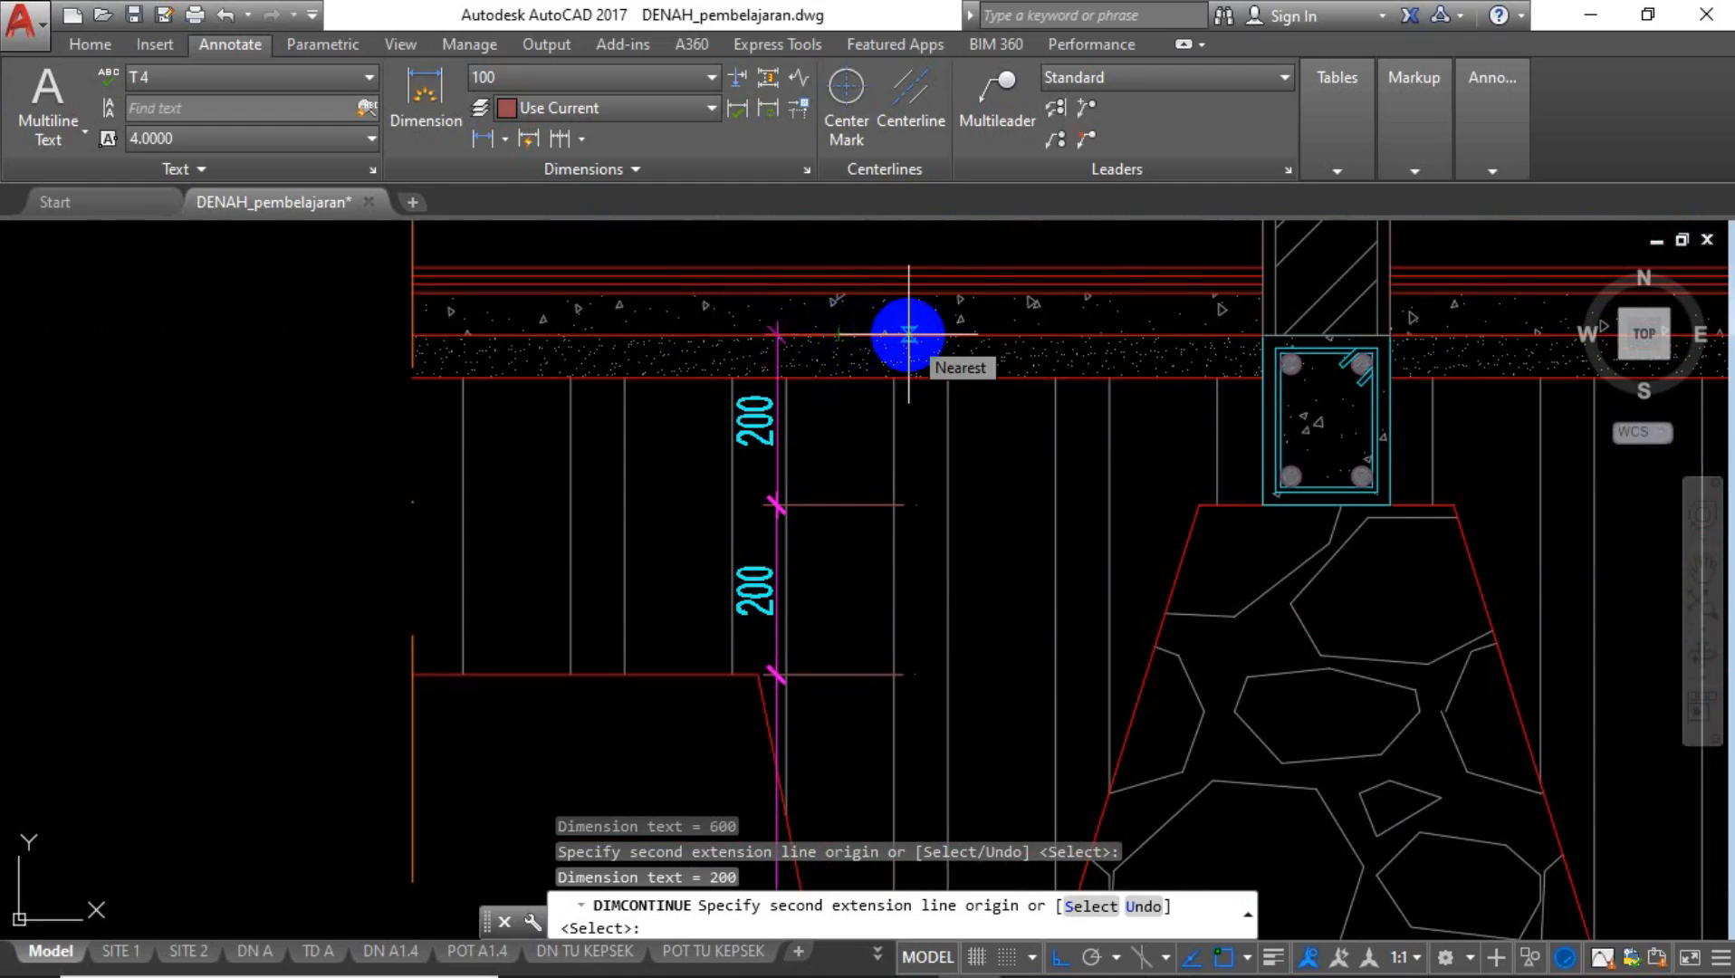
pyautogui.scroll(2, 910, 376)
pyautogui.click(891, 376)
pyautogui.scroll(-2, 892, 377)
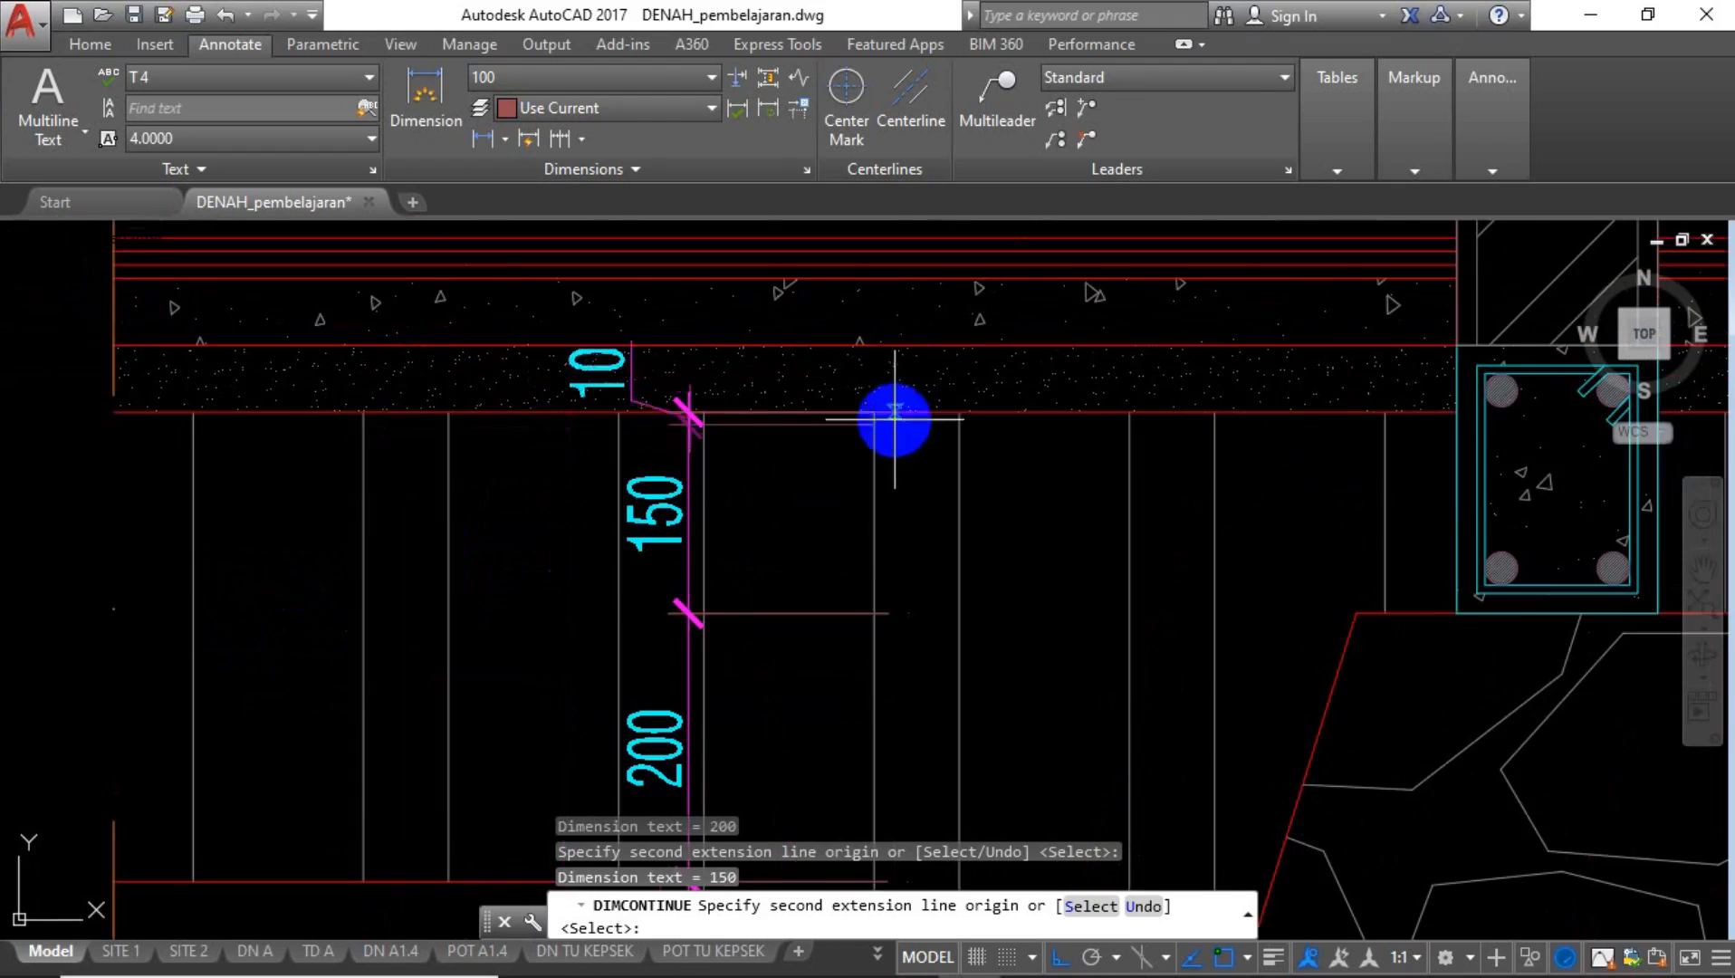
pyautogui.click(904, 343)
pyautogui.scroll(-2, 889, 496)
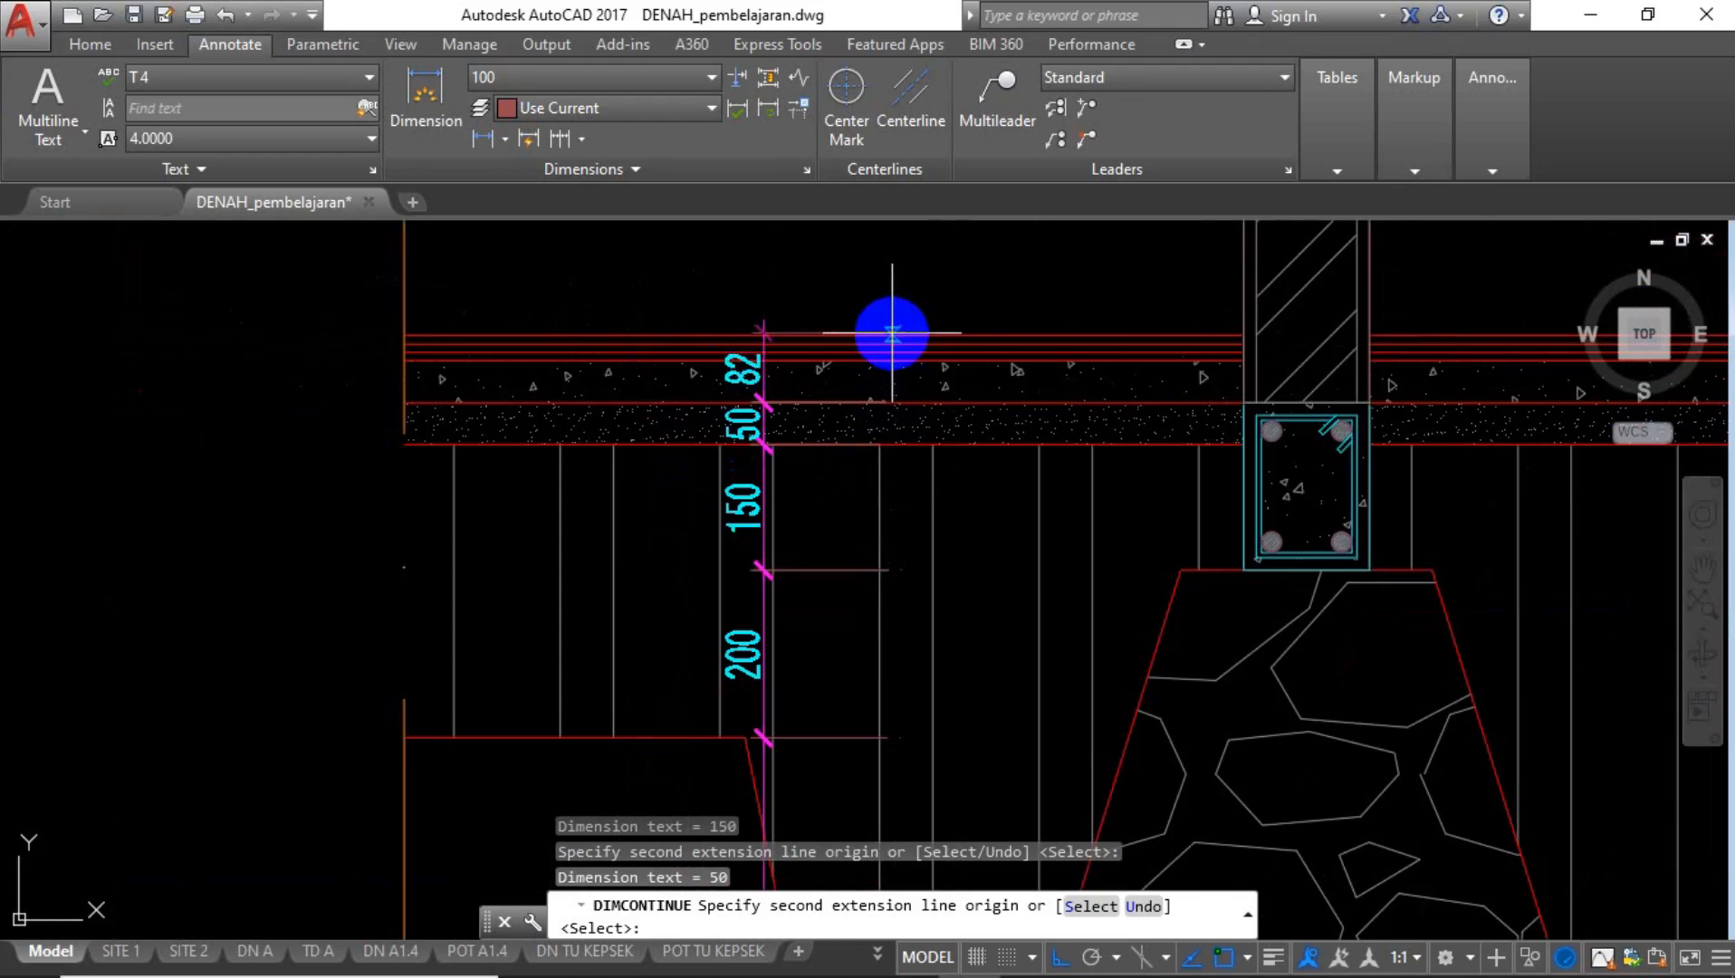
# Finish the vertical dimension chain at the top of the concrete layer and the finished floor surface.
pyautogui.scroll(3, 887, 360)
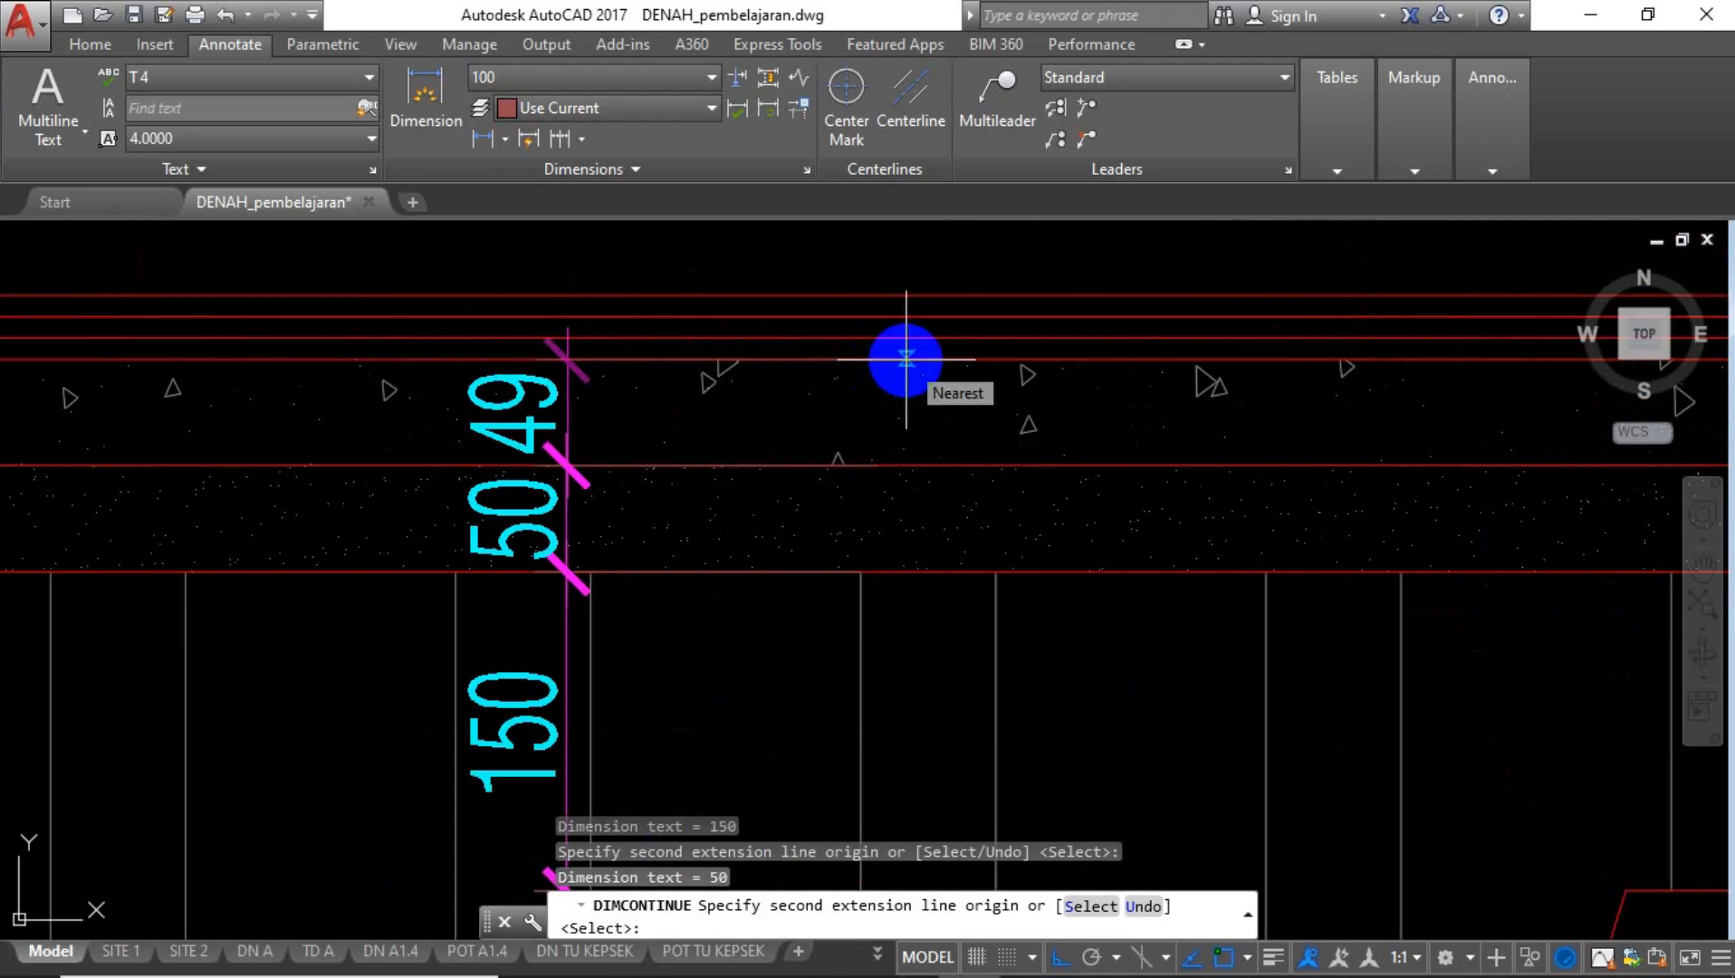
pyautogui.click(911, 357)
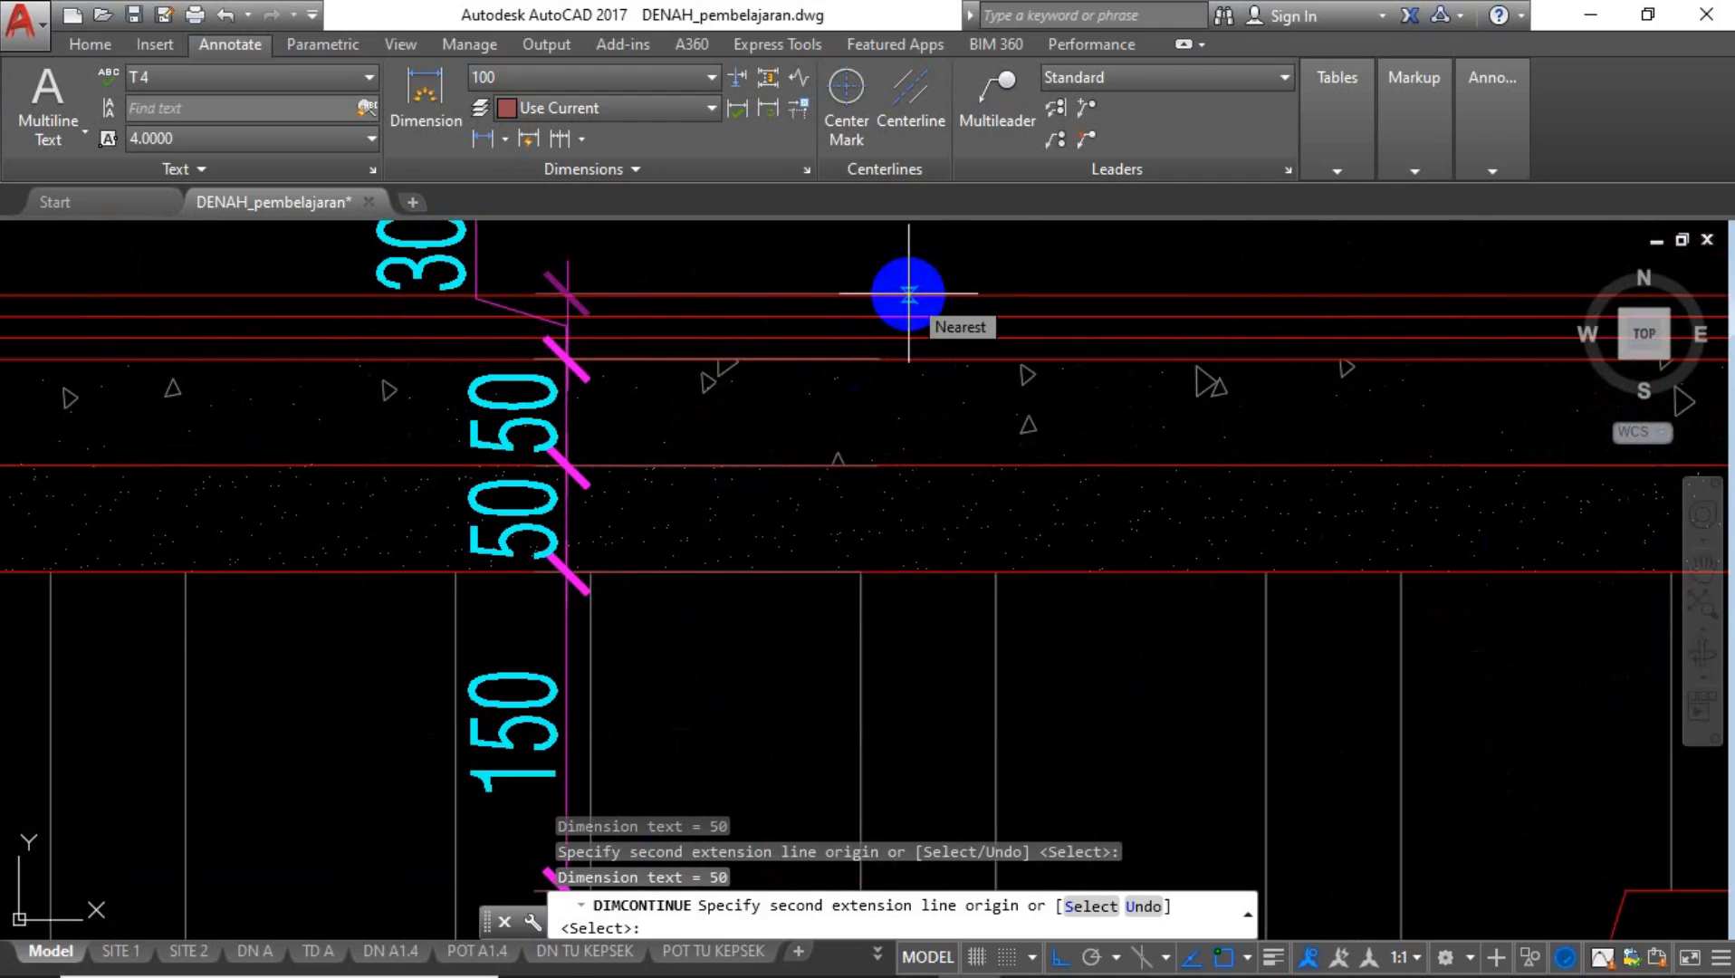
pyautogui.click(908, 293)
pyautogui.scroll(-4, 710, 376)
pyautogui.press('Escape')
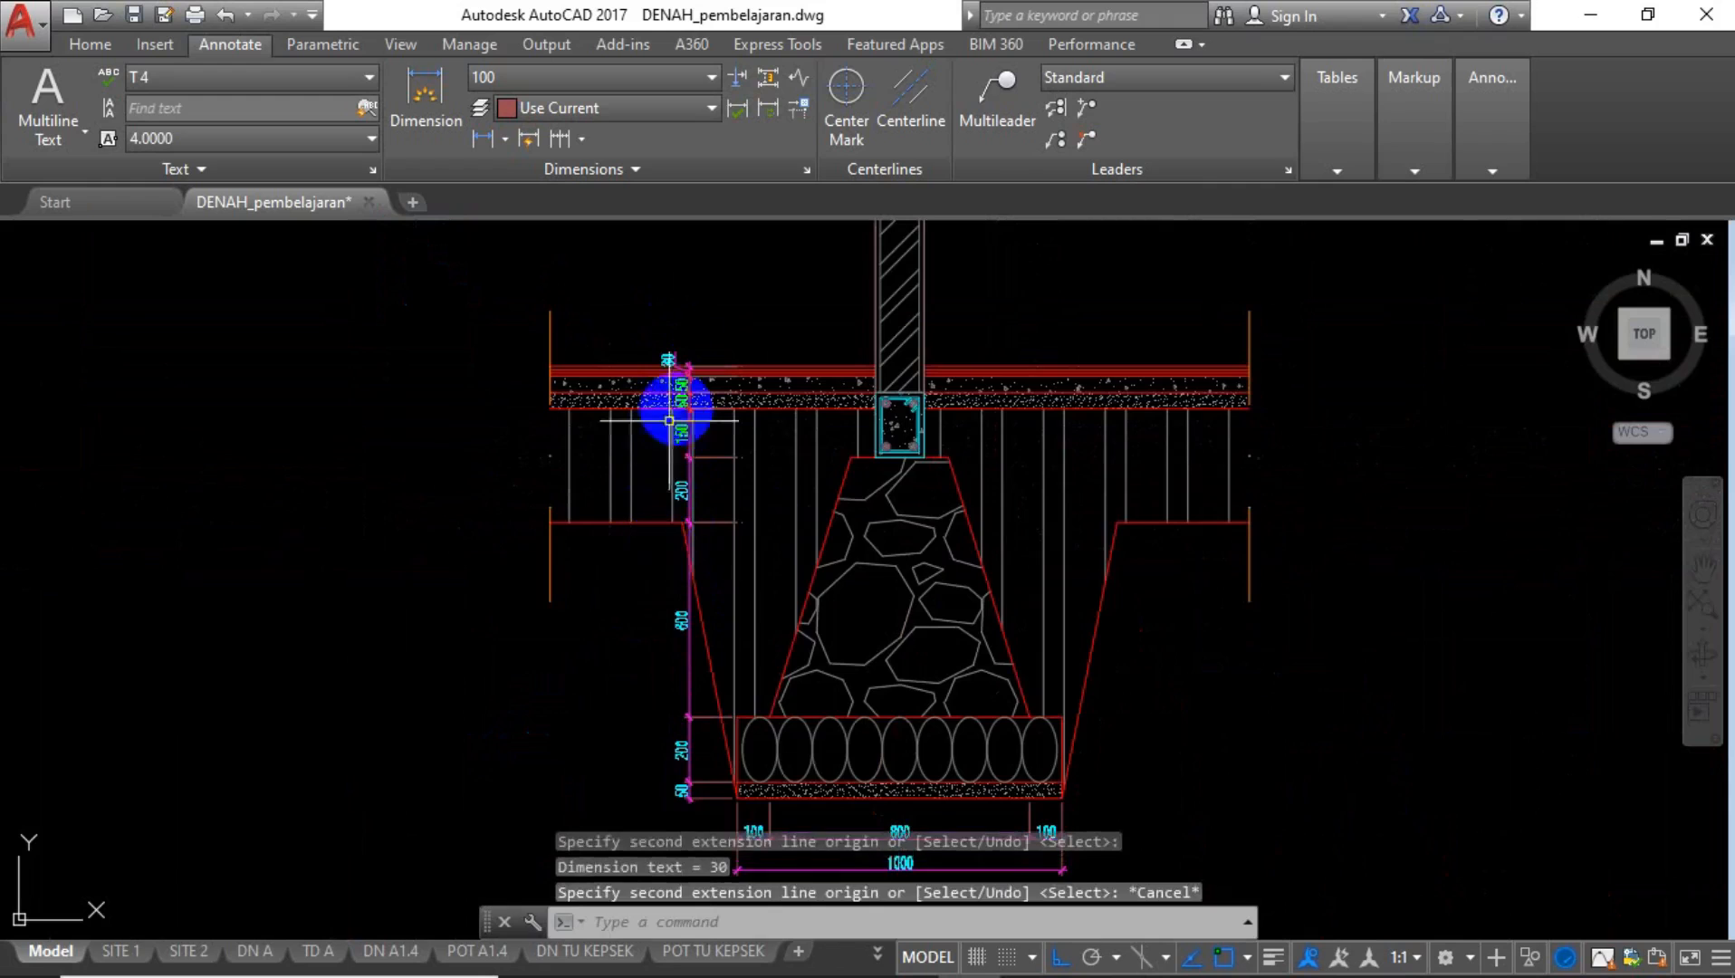
# Move all eight vertical chain dimensions horizontally to the left, clear of the section's left edge.
pyautogui.scroll(4, 690, 354)
pyautogui.click(706, 380)
pyautogui.click(670, 412)
pyautogui.click(634, 536)
pyautogui.scroll(-1, 641, 535)
pyautogui.scroll(3, 653, 572)
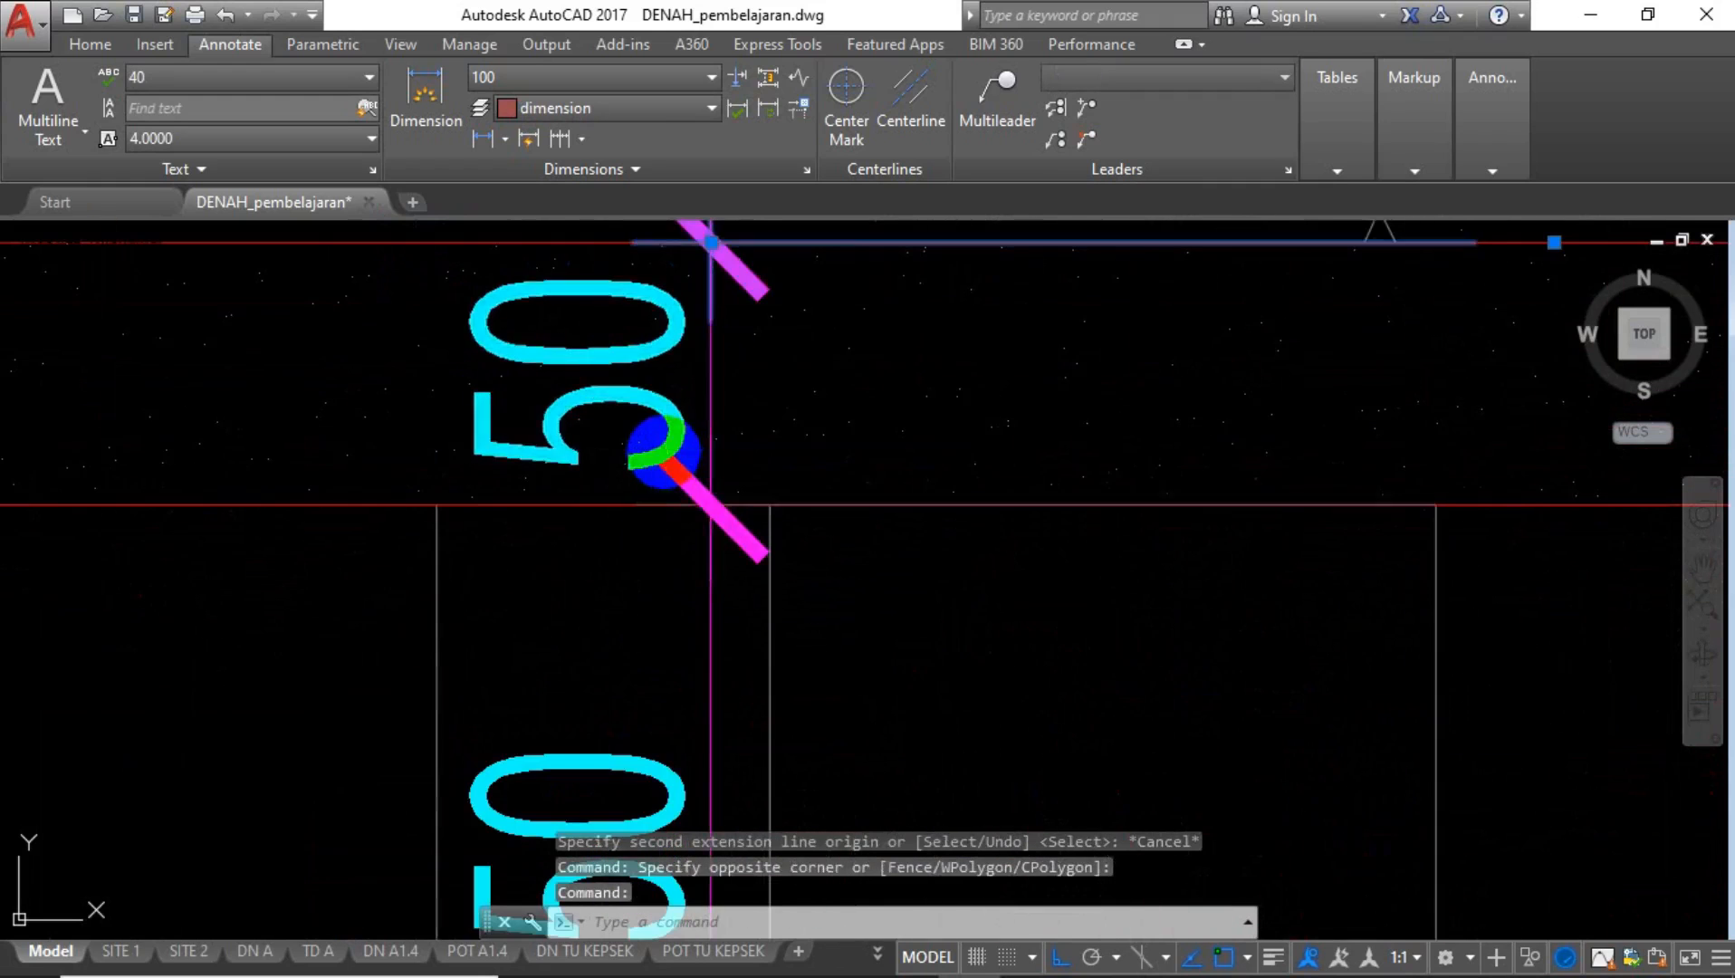
pyautogui.click(665, 453)
pyautogui.scroll(-3, 687, 500)
pyautogui.click(820, 621)
pyautogui.click(643, 724)
pyautogui.scroll(-4, 734, 453)
pyautogui.scroll(4, 747, 572)
pyautogui.click(747, 572)
pyautogui.click(561, 749)
pyautogui.scroll(-4, 662, 400)
pyautogui.scroll(4, 662, 523)
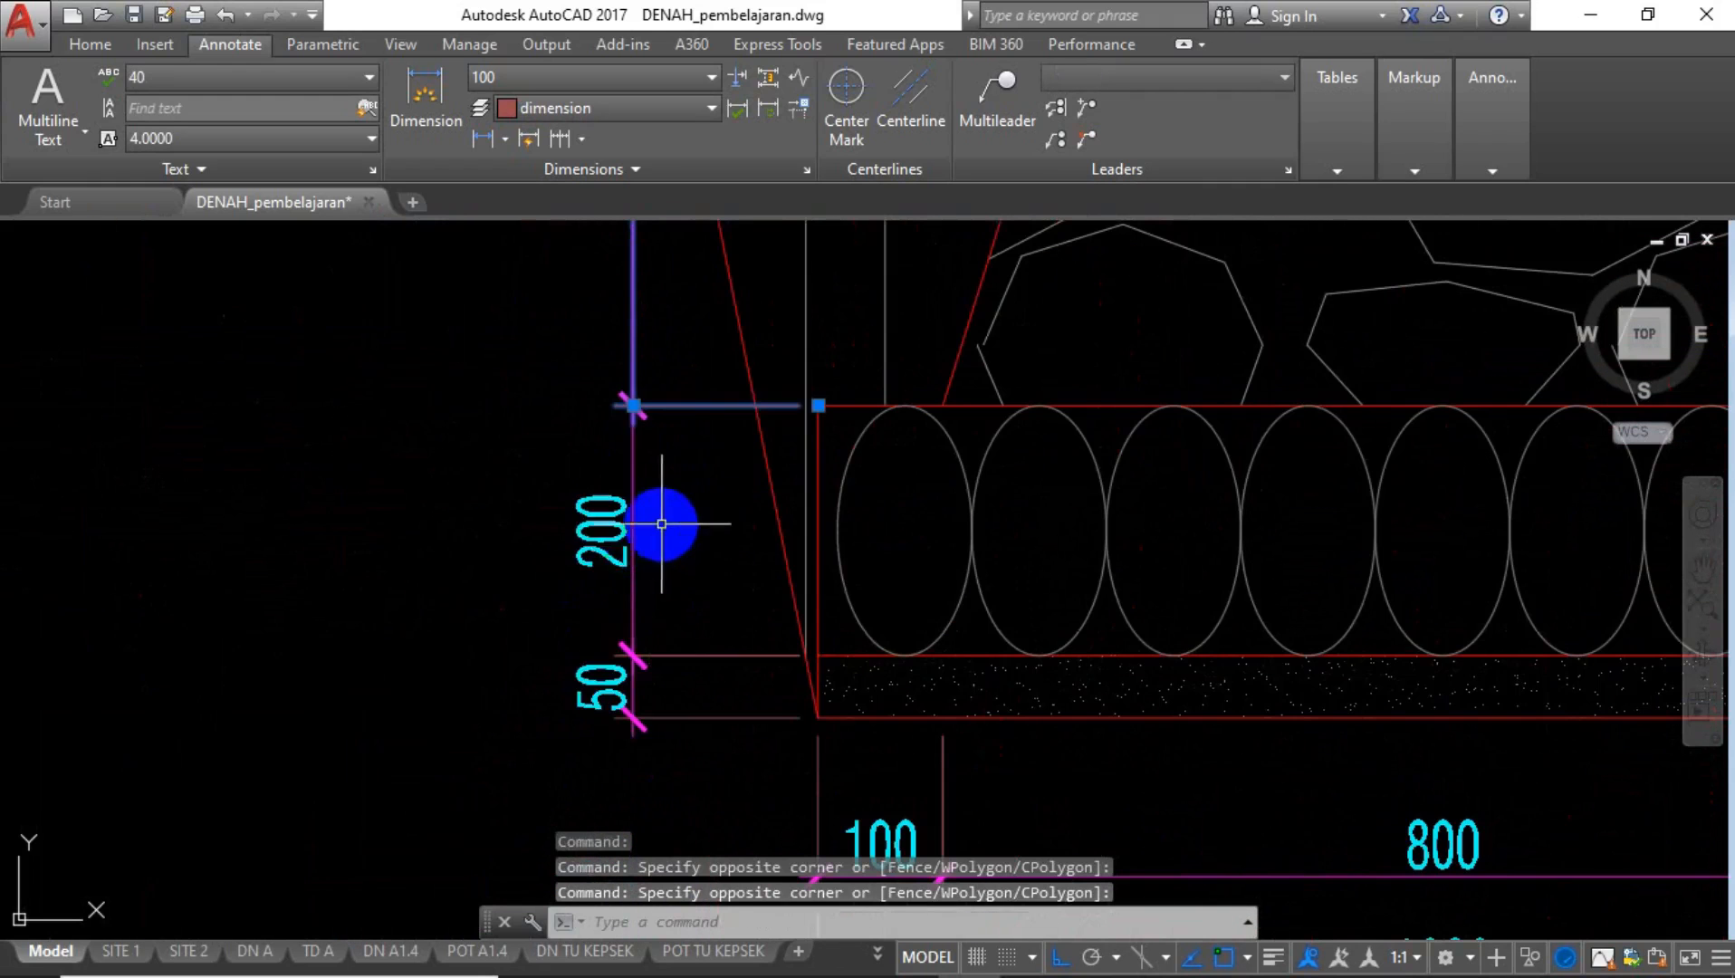
pyautogui.click(490, 707)
pyautogui.press('Return')
pyautogui.scroll(-4, 492, 499)
pyautogui.scroll(5, 696, 453)
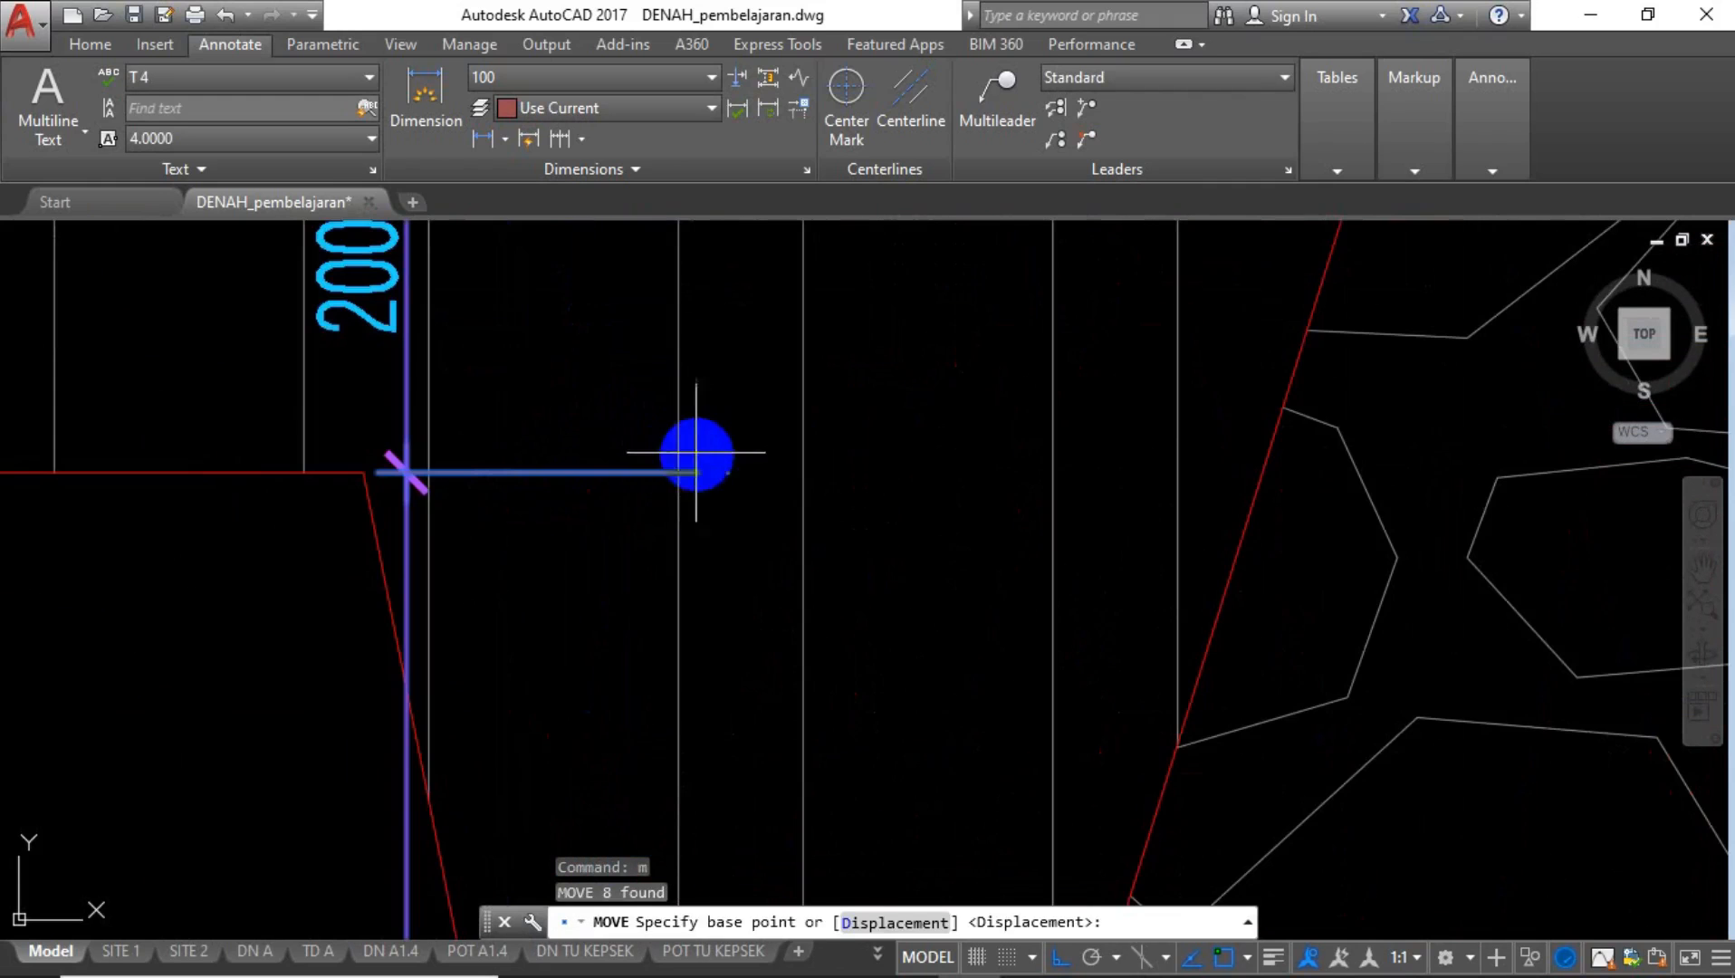
pyautogui.click(724, 470)
pyautogui.scroll(-5, 692, 473)
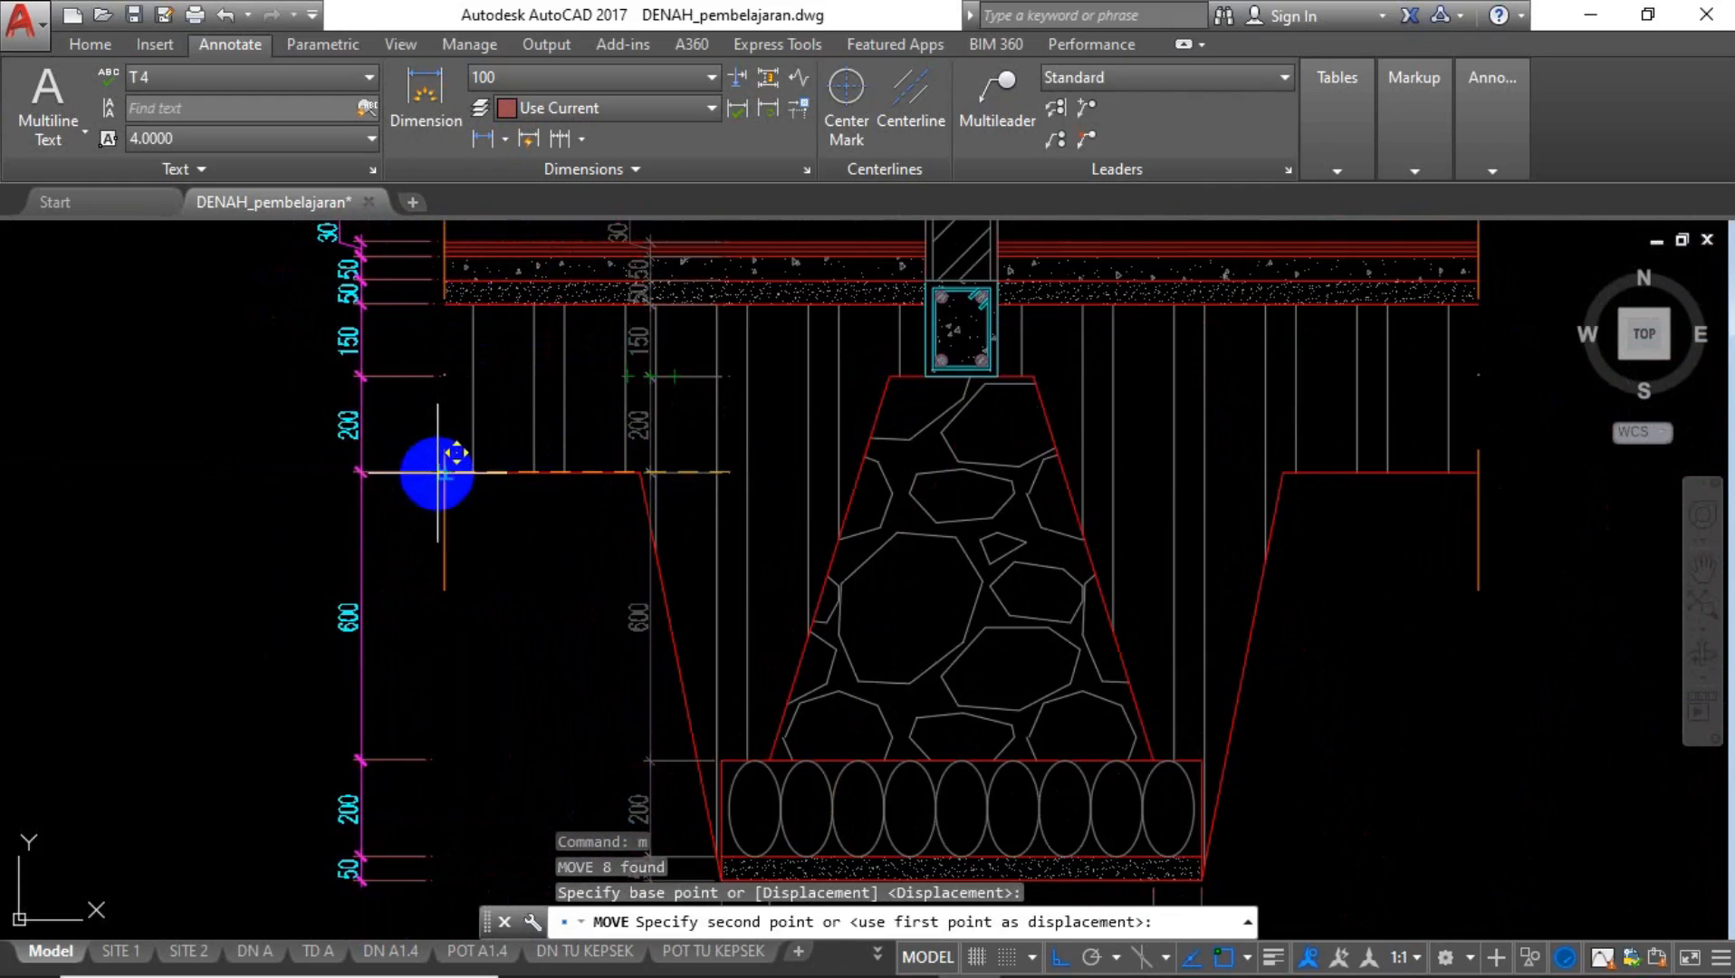
pyautogui.scroll(-3, 445, 473)
pyautogui.click(513, 399)
# Compare the section's dimensions with those of the reference foundation detail.
pyautogui.scroll(4, 514, 400)
pyautogui.scroll(-2, 484, 387)
pyautogui.scroll(2, 492, 379)
pyautogui.scroll(-6, 582, 454)
pyautogui.scroll(4, 609, 631)
pyautogui.scroll(-4, 612, 671)
pyautogui.scroll(2, 626, 527)
pyautogui.moveTo(643, 539); pyautogui.dragTo(848, 545, button='middle')
pyautogui.scroll(-5, 969, 473)
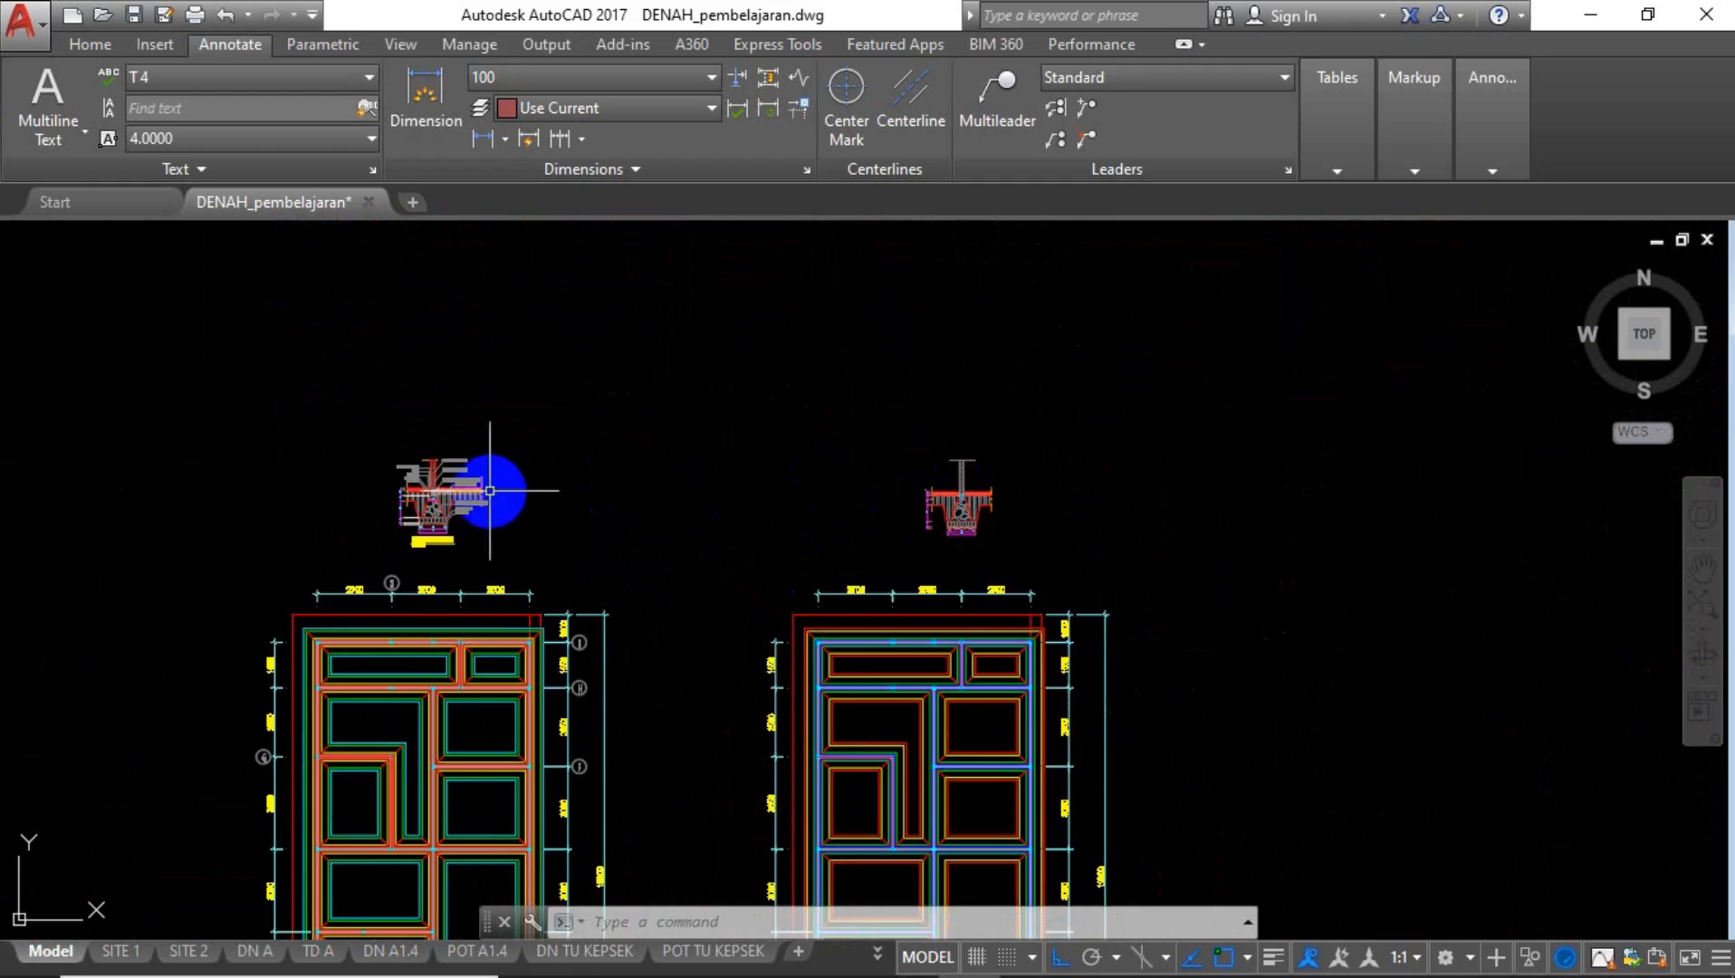
pyautogui.scroll(5, 420, 506)
pyautogui.moveTo(659, 465); pyautogui.dragTo(434, 539, button='middle')
pyautogui.scroll(2, 217, 483)
pyautogui.scroll(-7, 217, 483)
pyautogui.moveTo(1000, 576); pyautogui.dragTo(271, 518, button='middle')
pyautogui.scroll(6, 1105, 471)
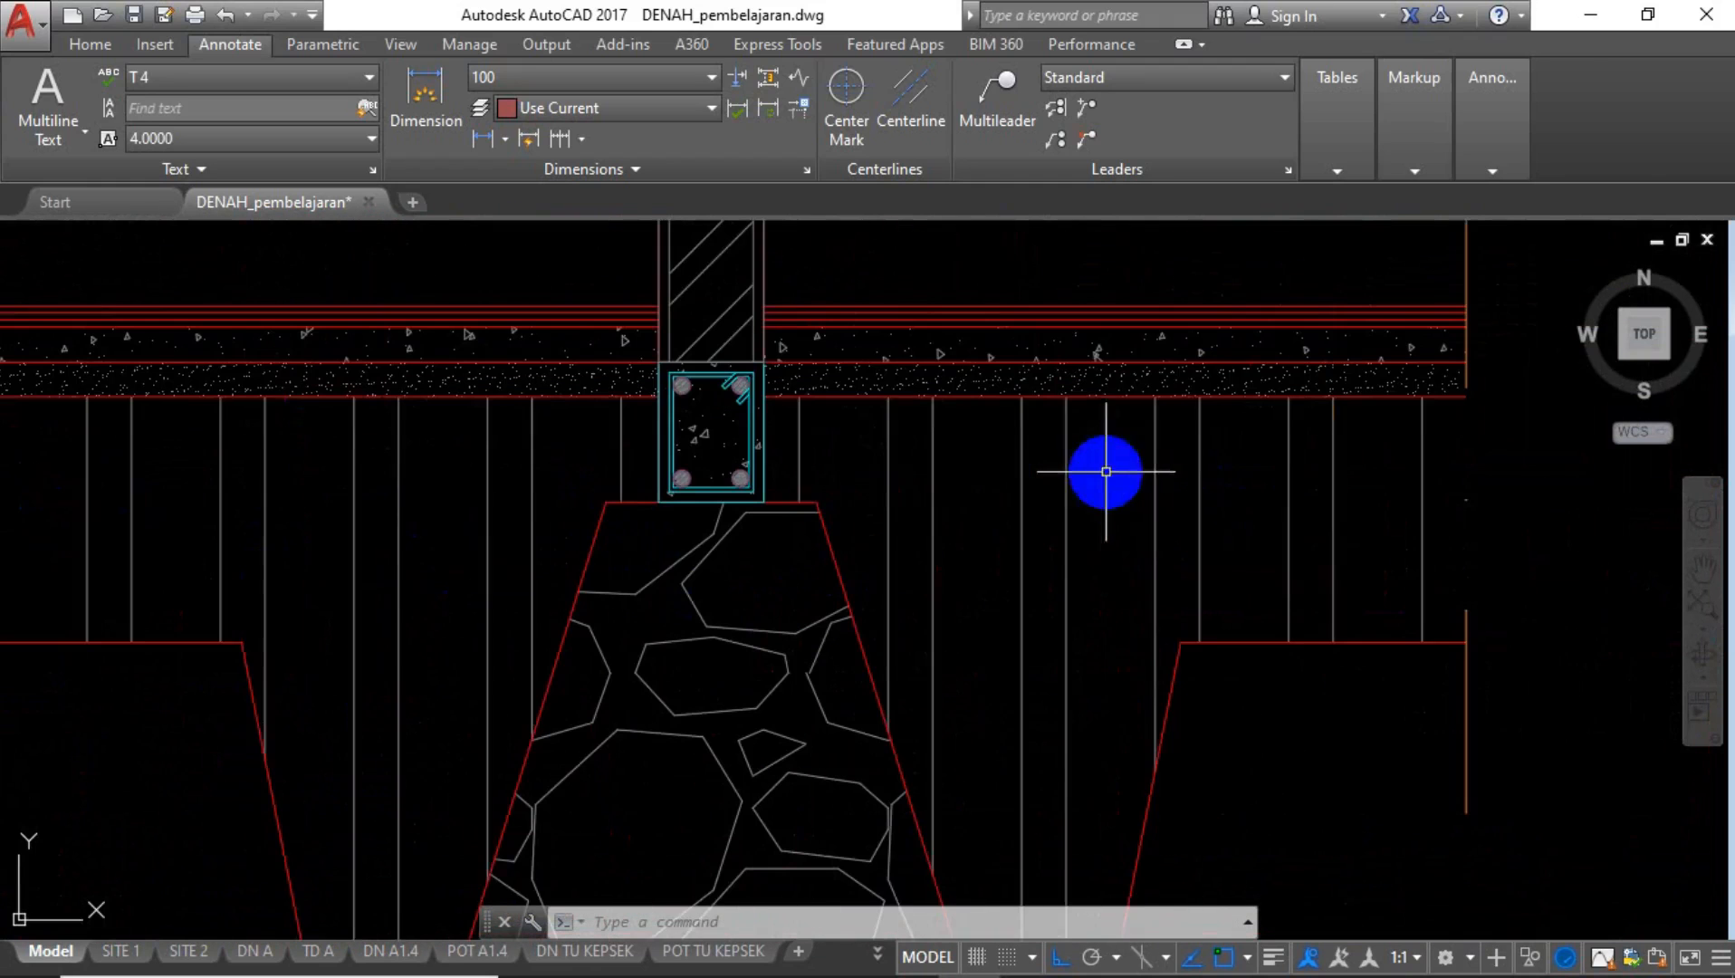
# Add a linear dimension across the foundation's top edge below the sloof beam, placing it inside the stone masonry.
pyautogui.click(475, 139)
pyautogui.scroll(2, 572, 498)
pyautogui.scroll(1, 678, 497)
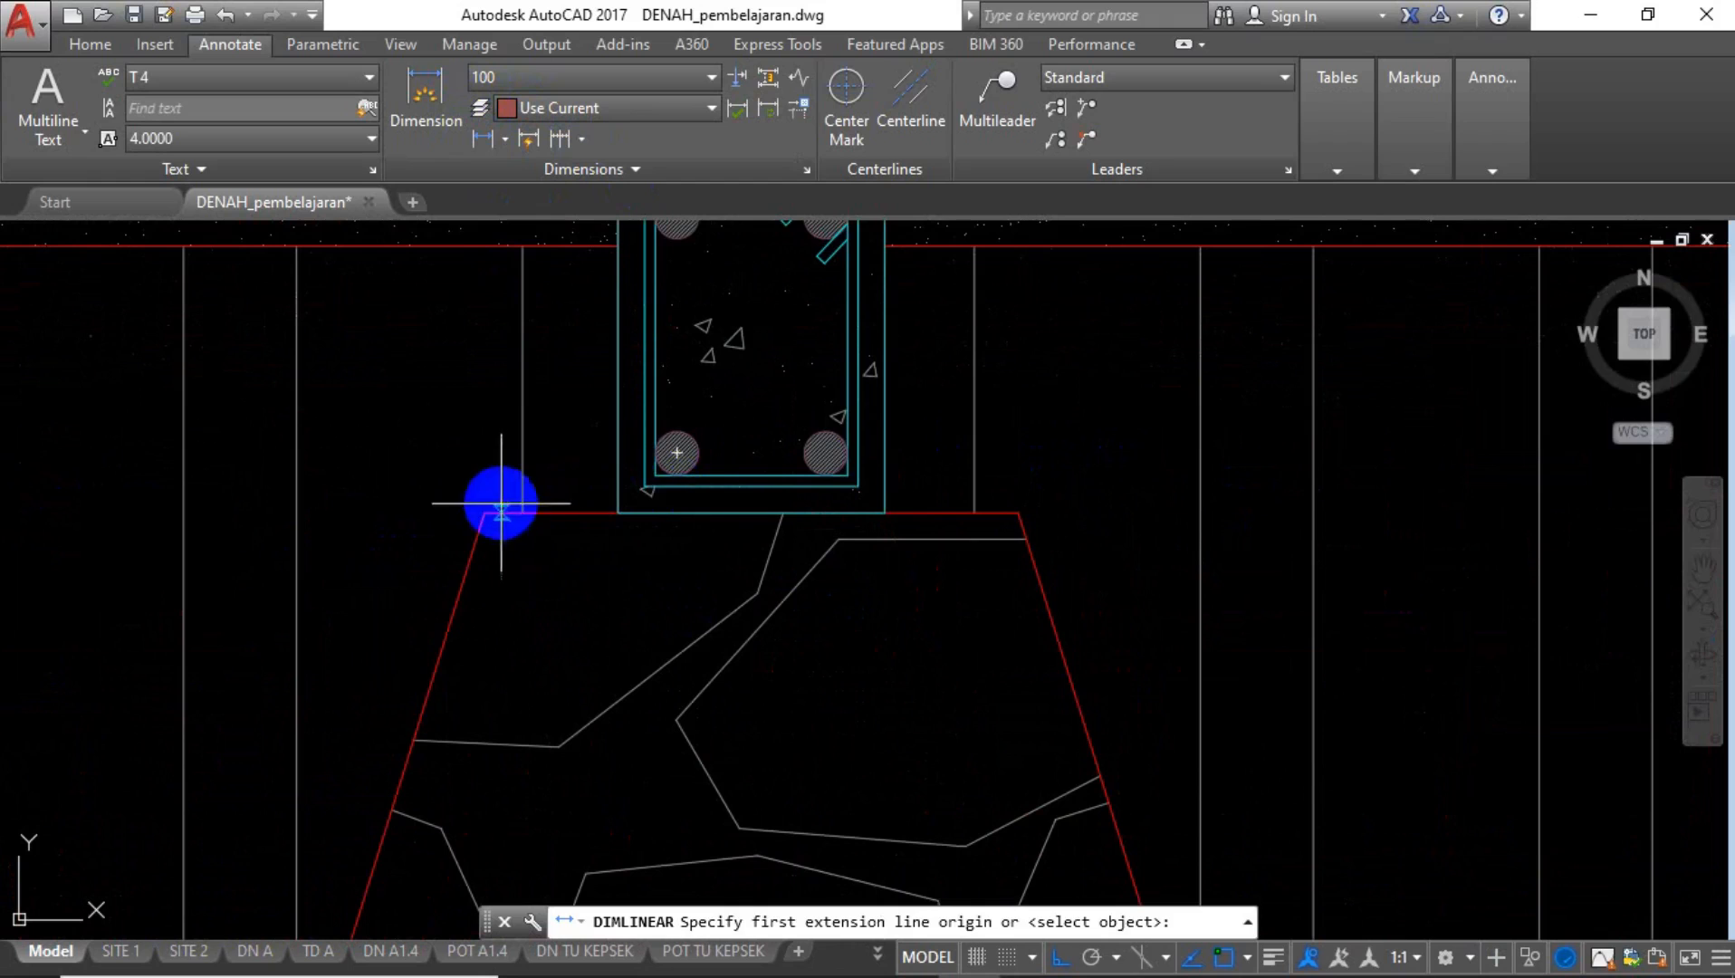
pyautogui.click(485, 512)
pyautogui.click(1018, 511)
pyautogui.click(1019, 682)
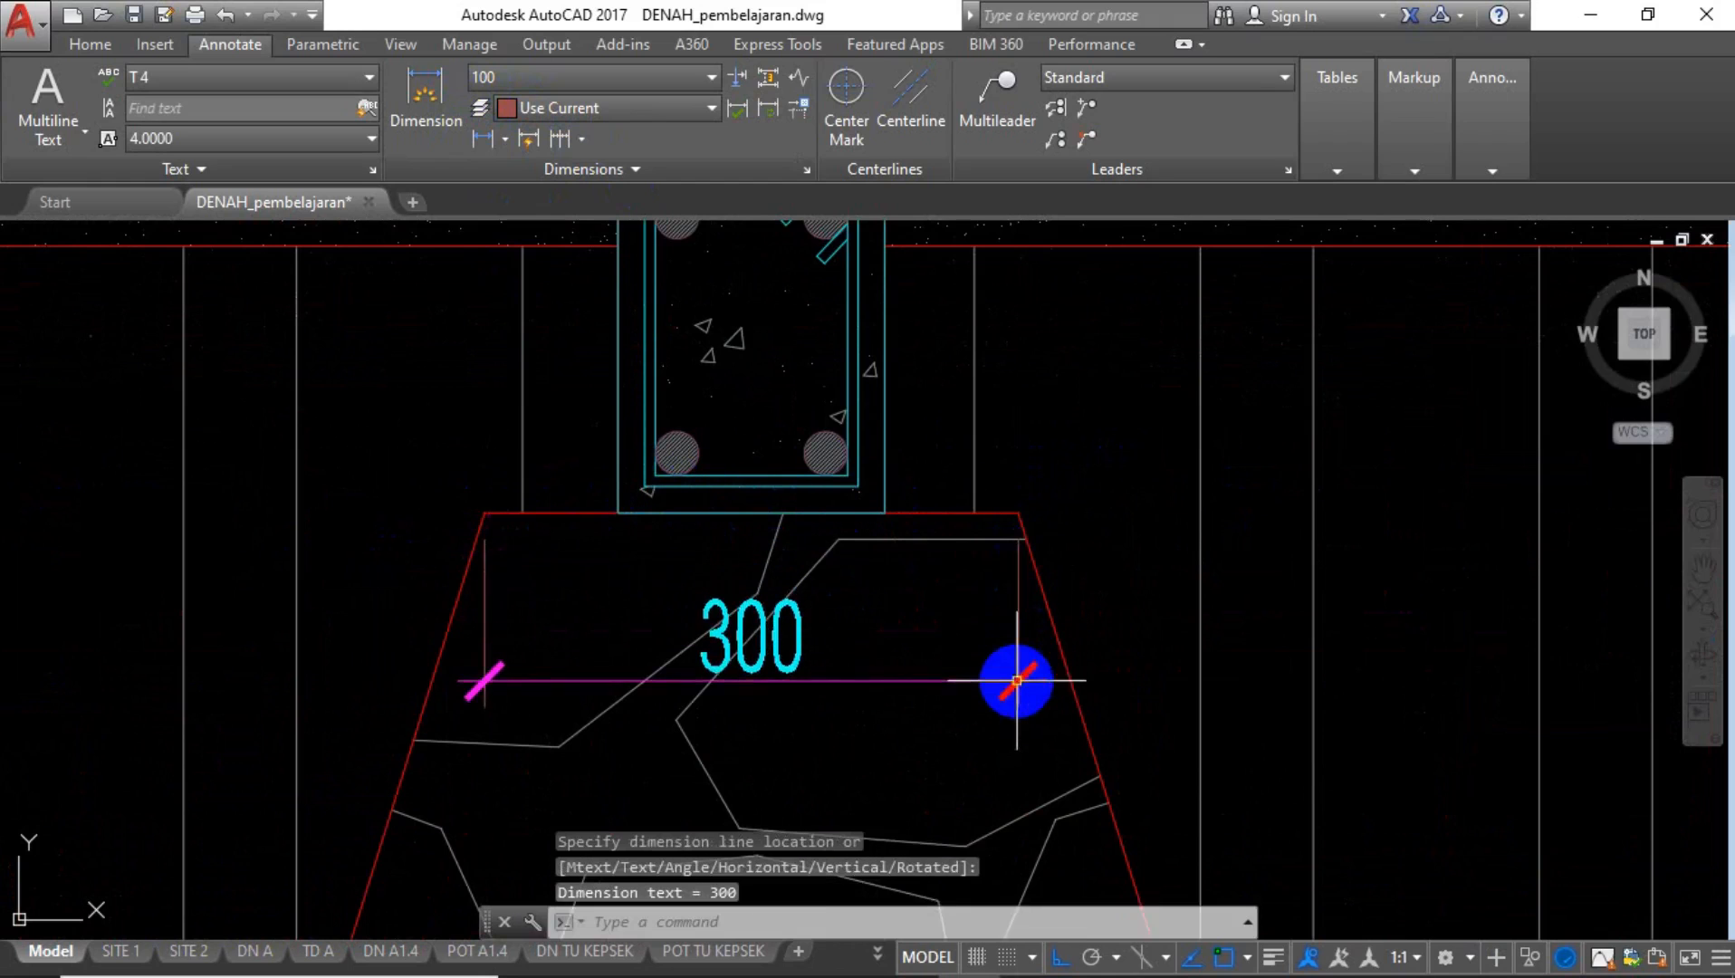
# Examine the material notes and their leader lines on the reference detail "DETAIL PONDASI POT 01".
pyautogui.scroll(-5, 1053, 607)
pyautogui.scroll(-4, 905, 461)
pyautogui.scroll(-5, 388, 543)
pyautogui.scroll(9, 69, 484)
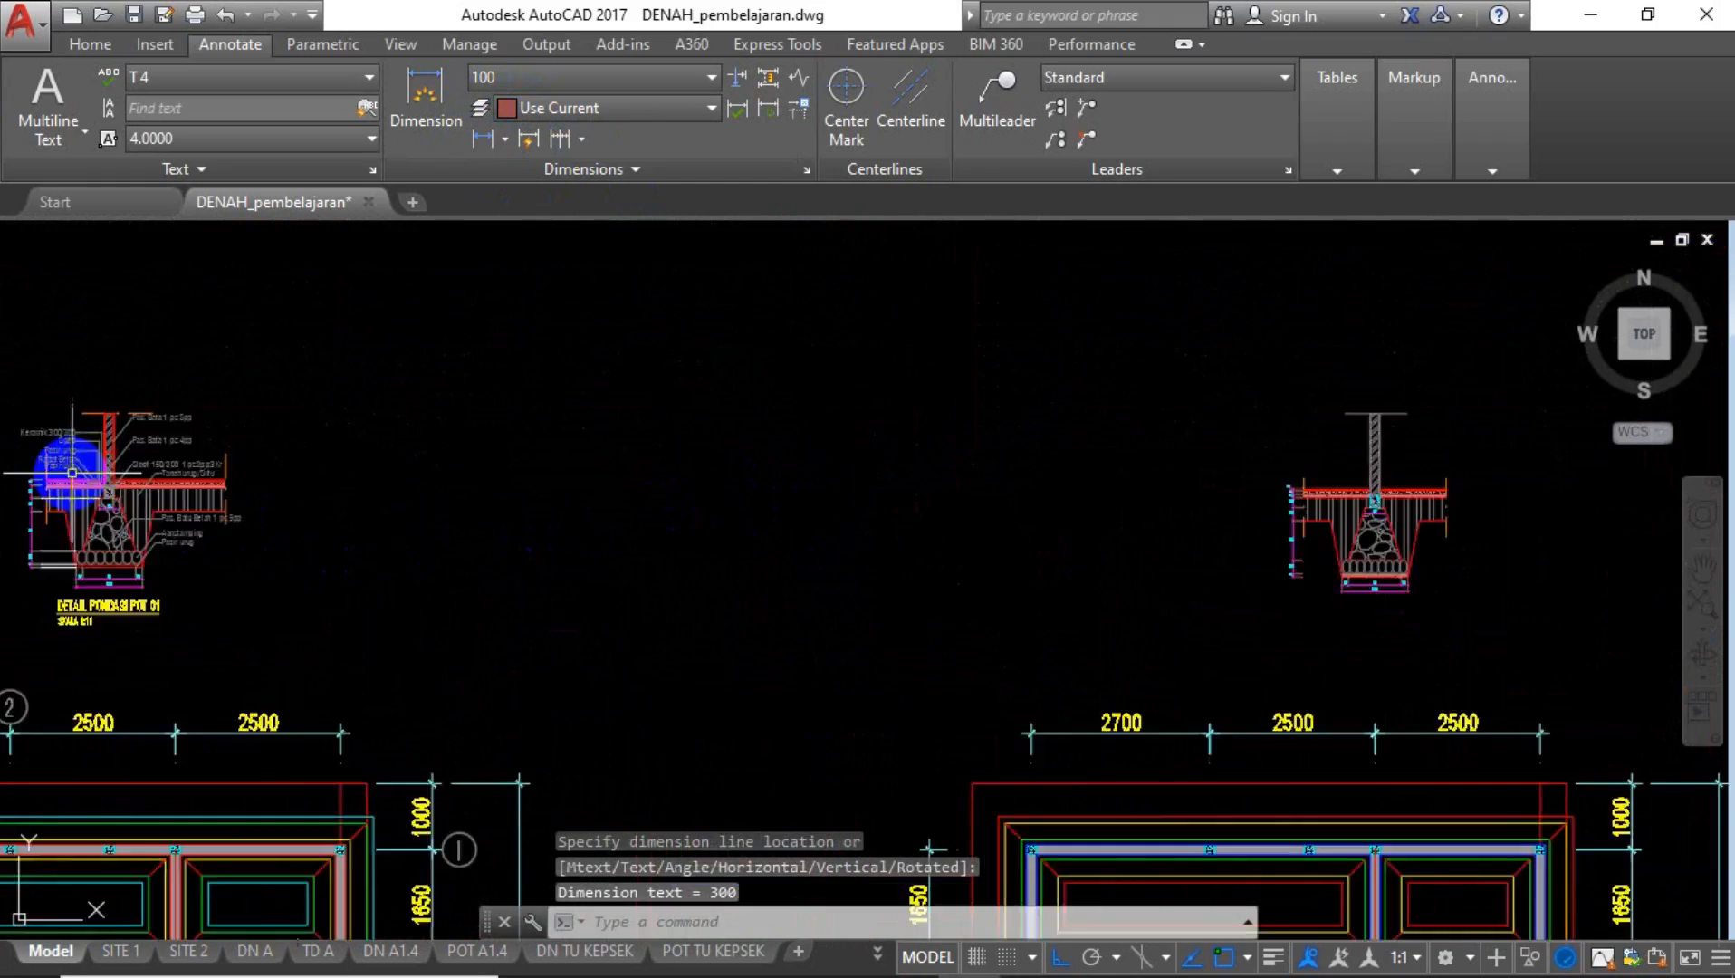
pyautogui.scroll(-4, 132, 434)
pyautogui.scroll(5, 133, 434)
pyautogui.scroll(-3, 457, 565)
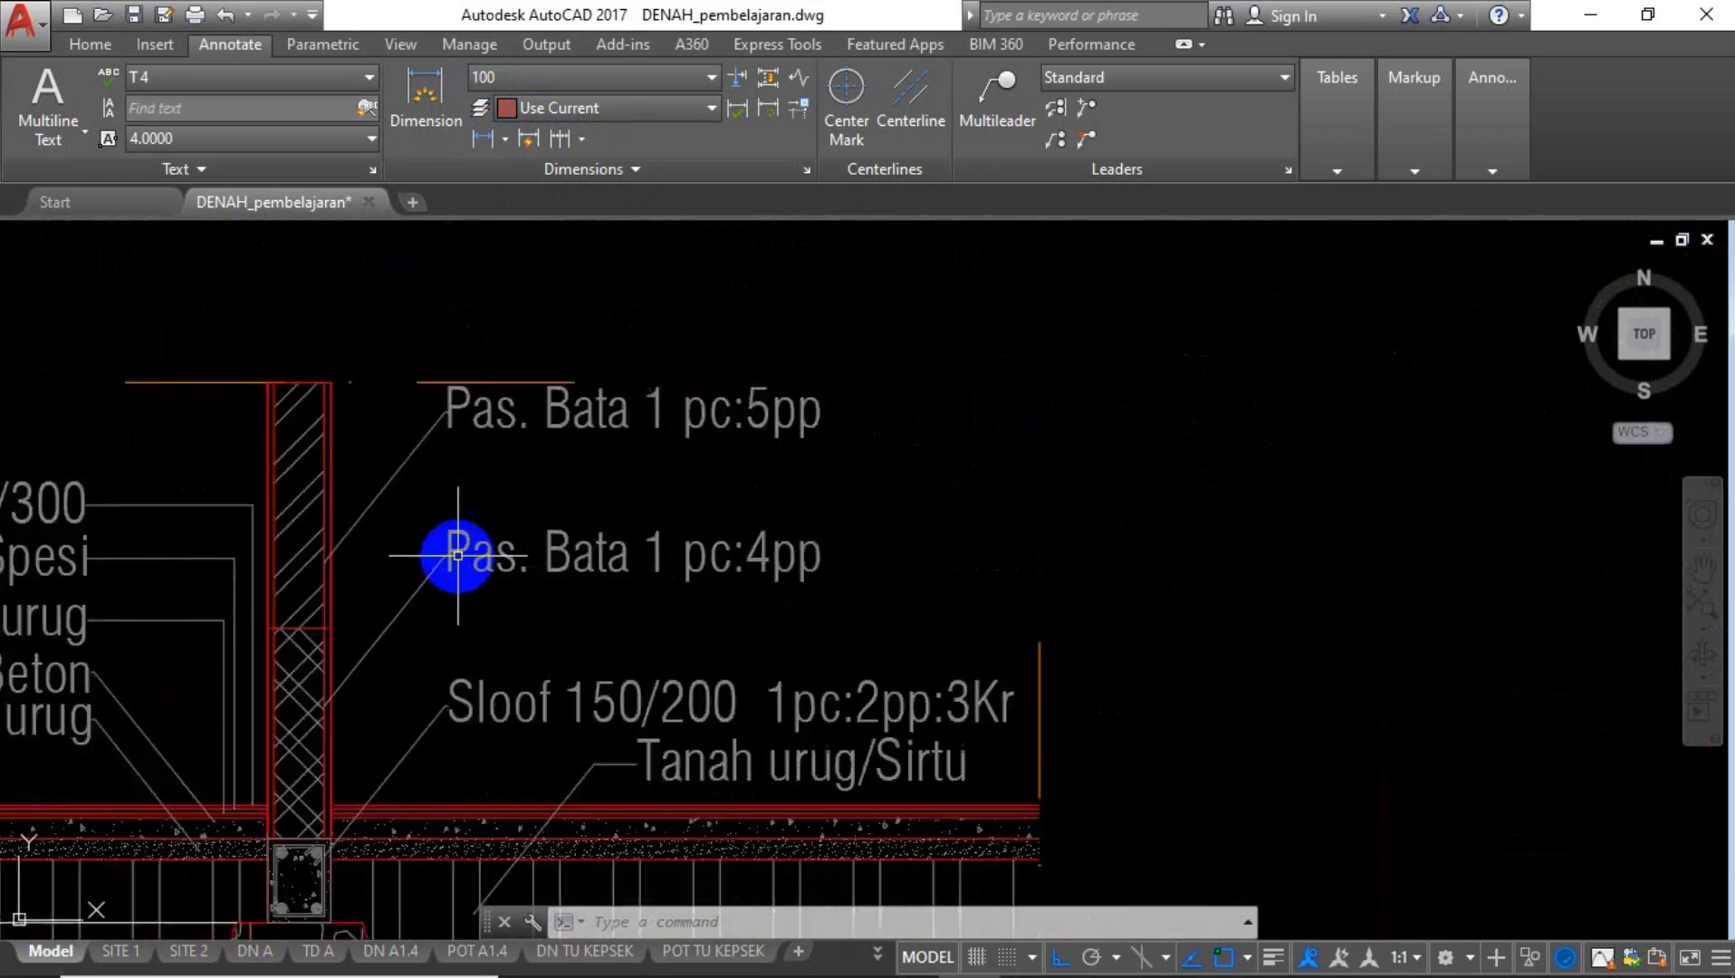
pyautogui.scroll(4, 430, 531)
pyautogui.scroll(-6, 421, 529)
pyautogui.moveTo(570, 719); pyautogui.dragTo(422, 523, button='middle')
pyautogui.moveTo(379, 586); pyautogui.dragTo(437, 711, button='middle')
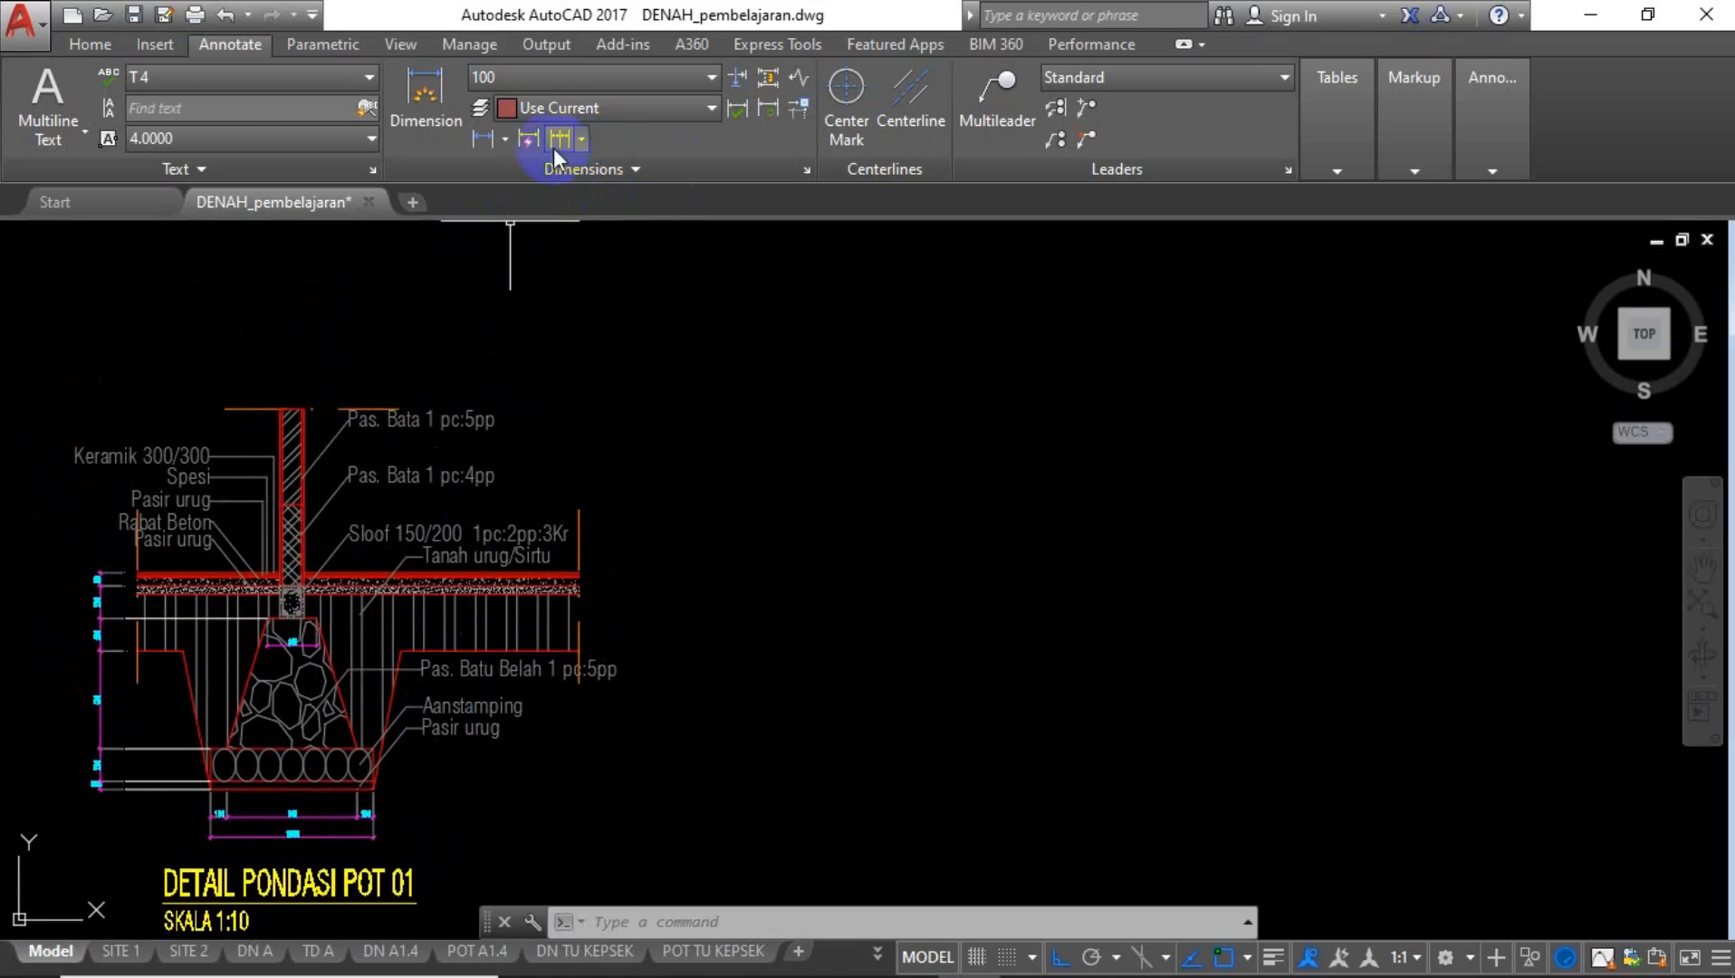
# Add a multileader note "Pasir Urug" pointing into the sand layer under the foundation, with properties matched to the reference notes.
pyautogui.click(72, 47)
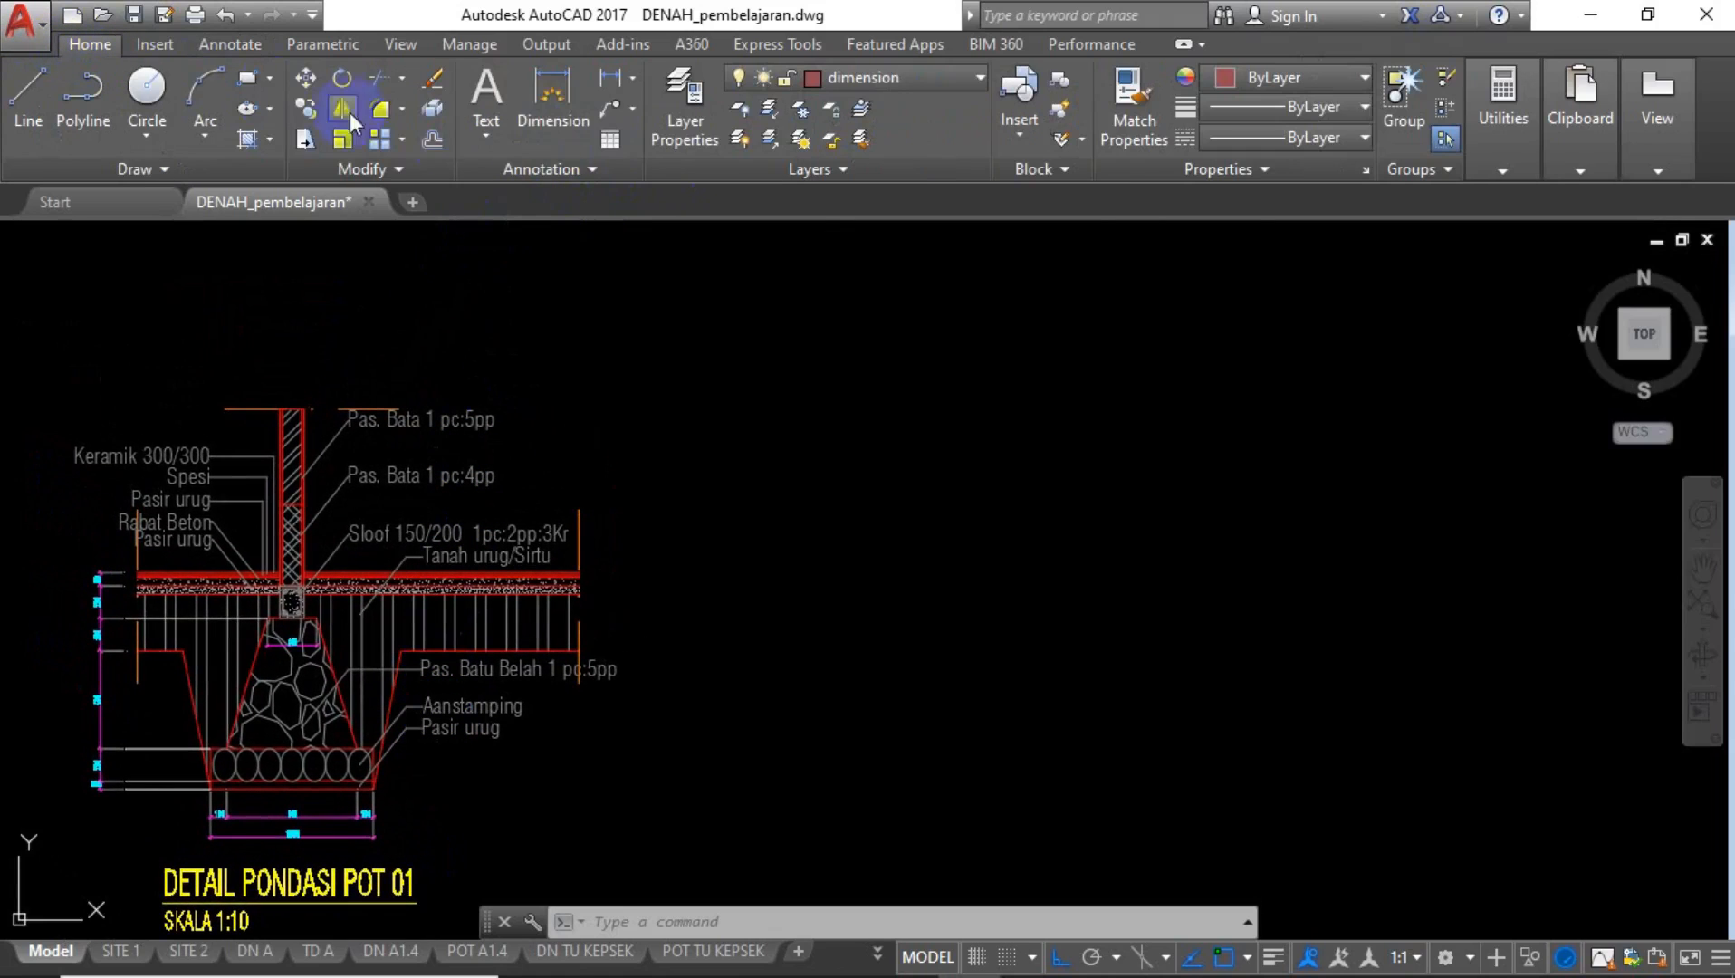
pyautogui.click(608, 106)
pyautogui.scroll(-10, 163, 469)
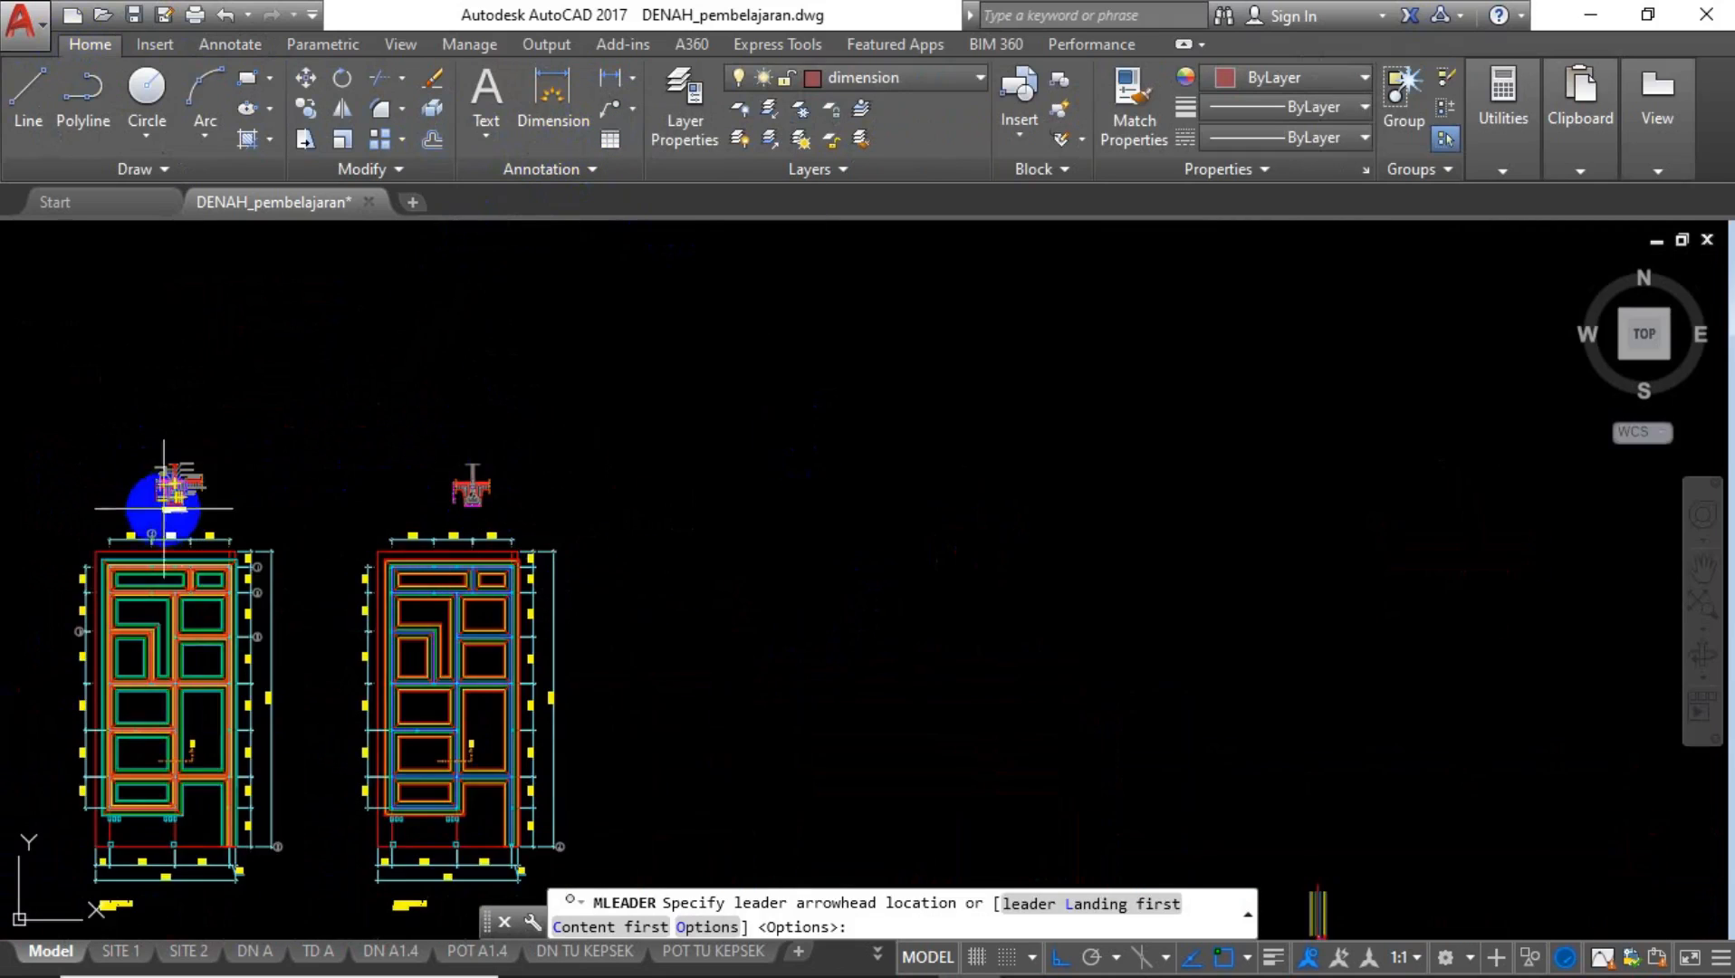
pyautogui.scroll(10, 164, 507)
pyautogui.scroll(-4, 186, 488)
pyautogui.moveTo(1300, 558); pyautogui.dragTo(595, 610, button='middle')
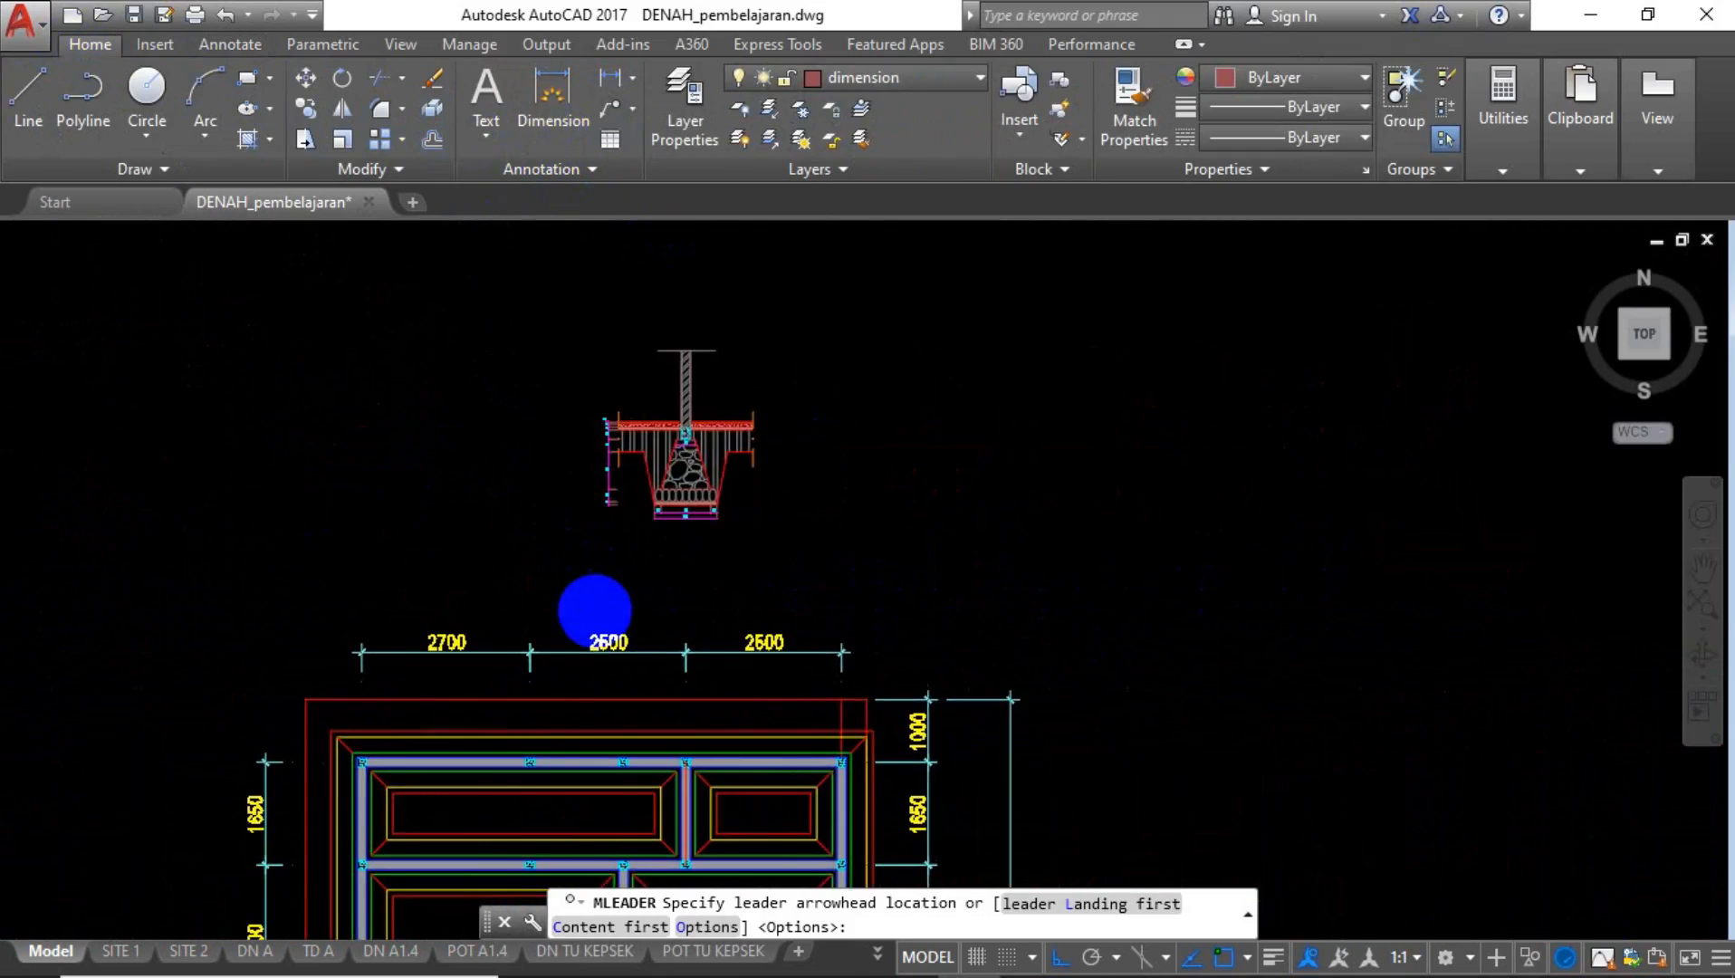
pyautogui.scroll(8, 760, 467)
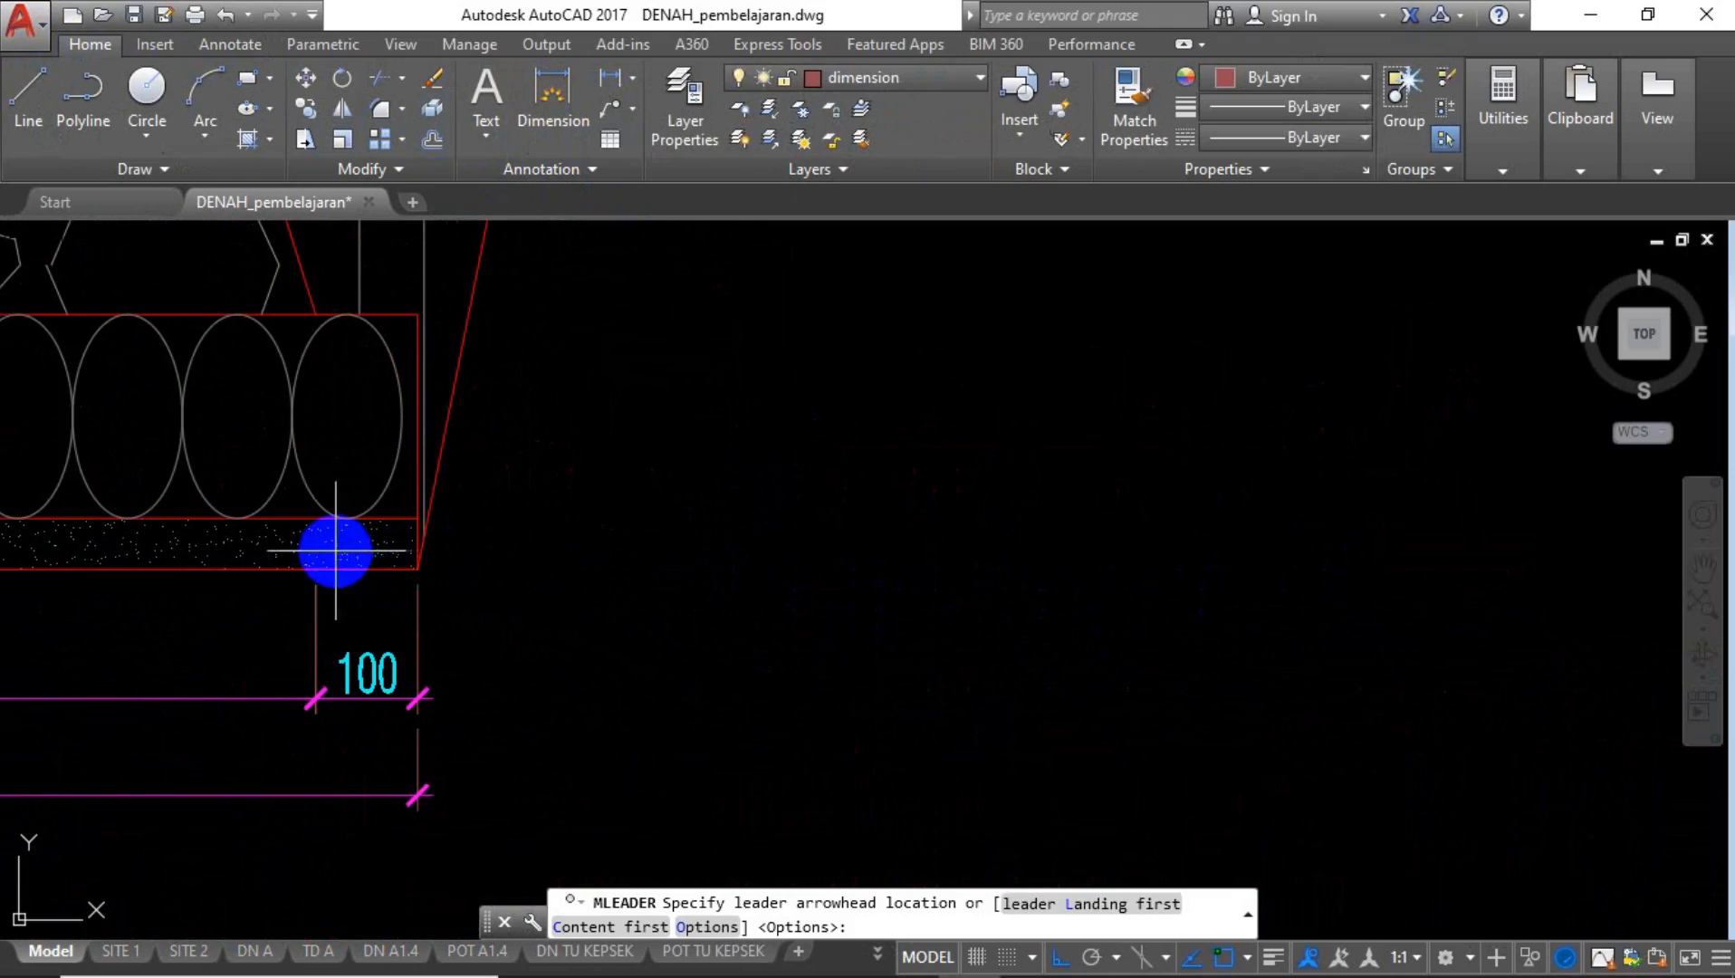
pyautogui.click(334, 549)
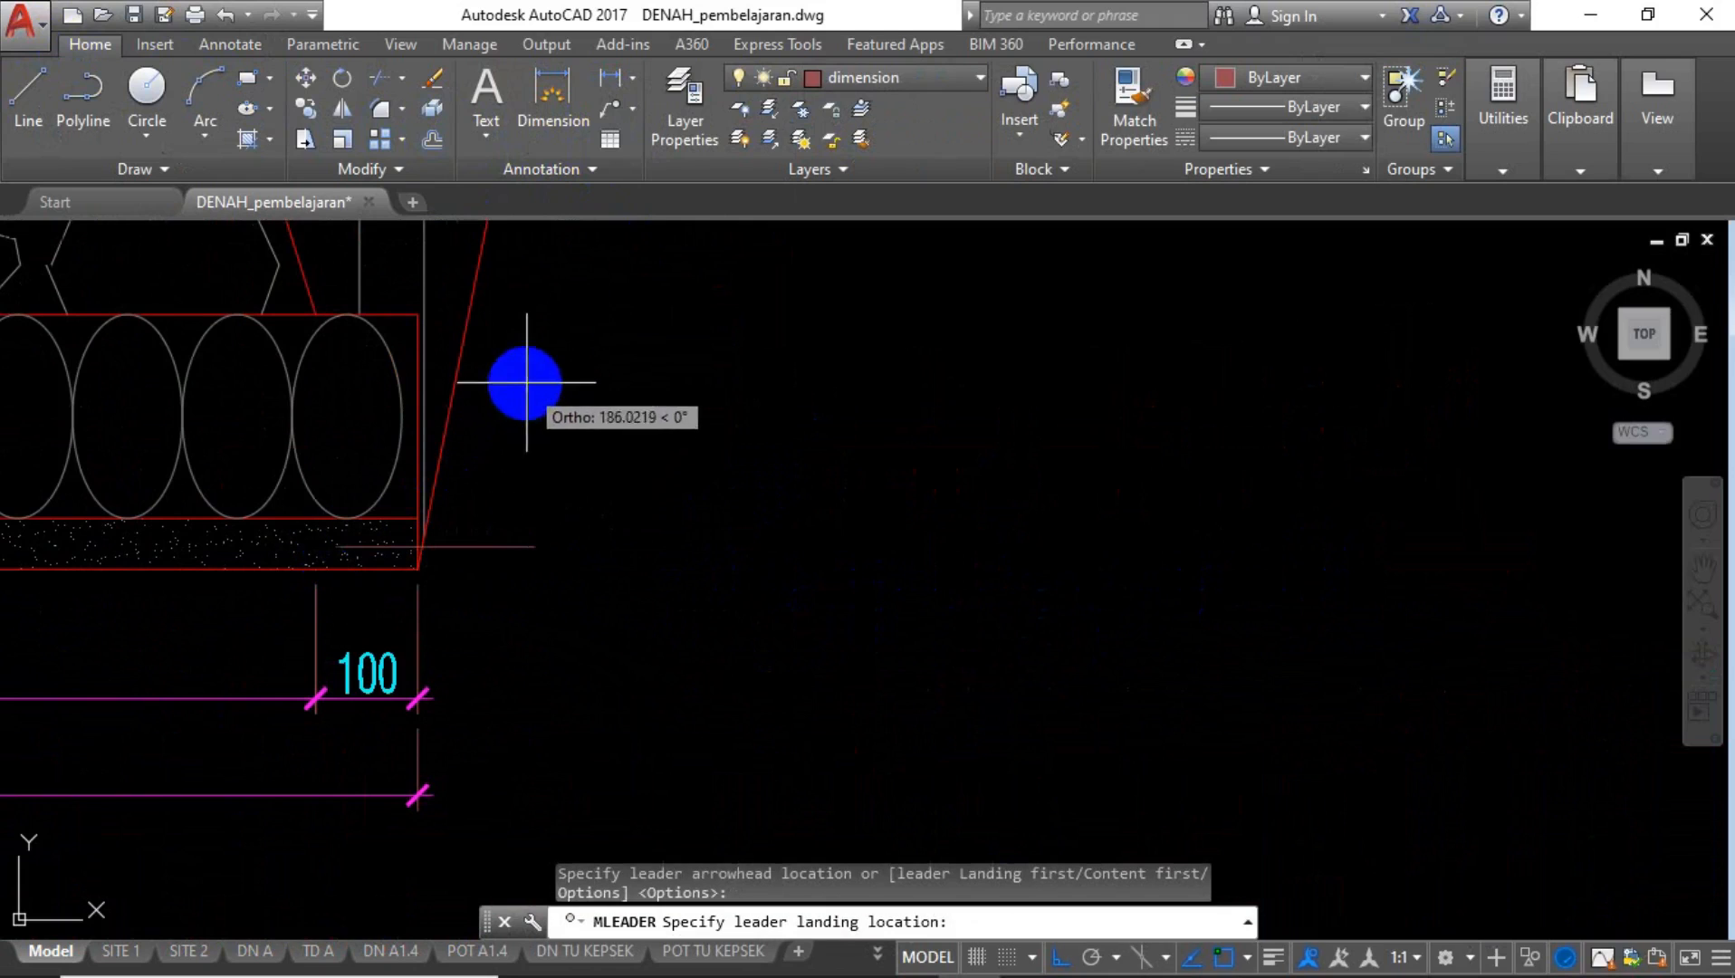
pyautogui.click(1038, 951)
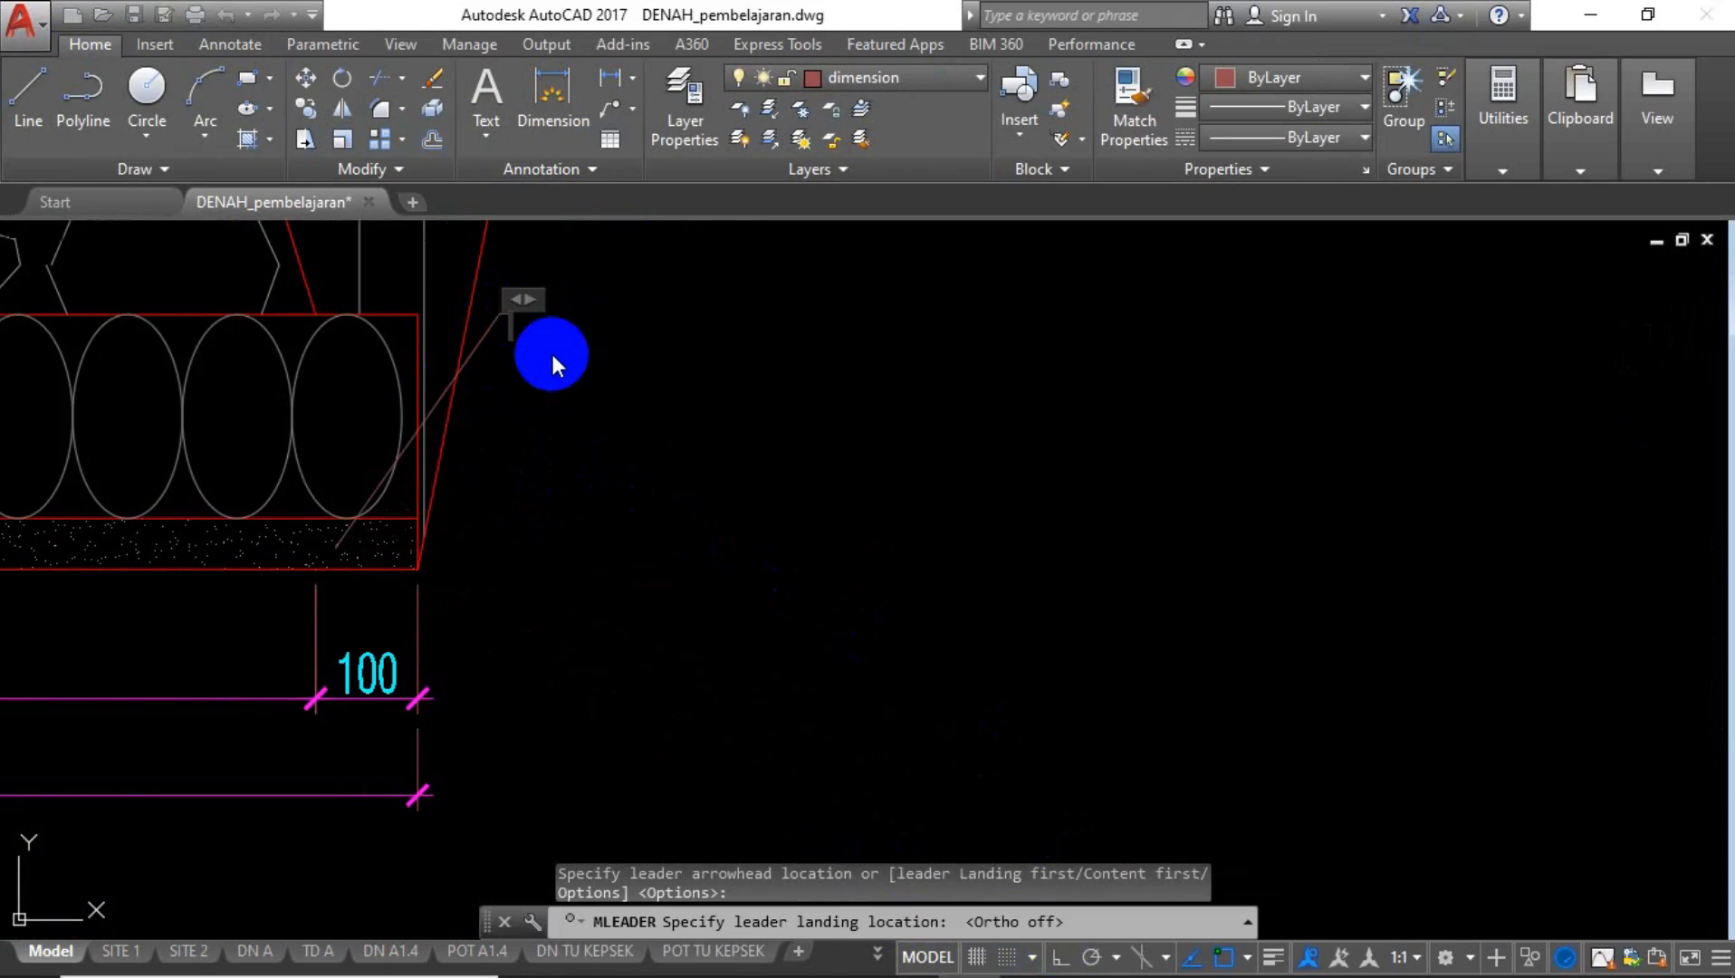
pyautogui.click(552, 356)
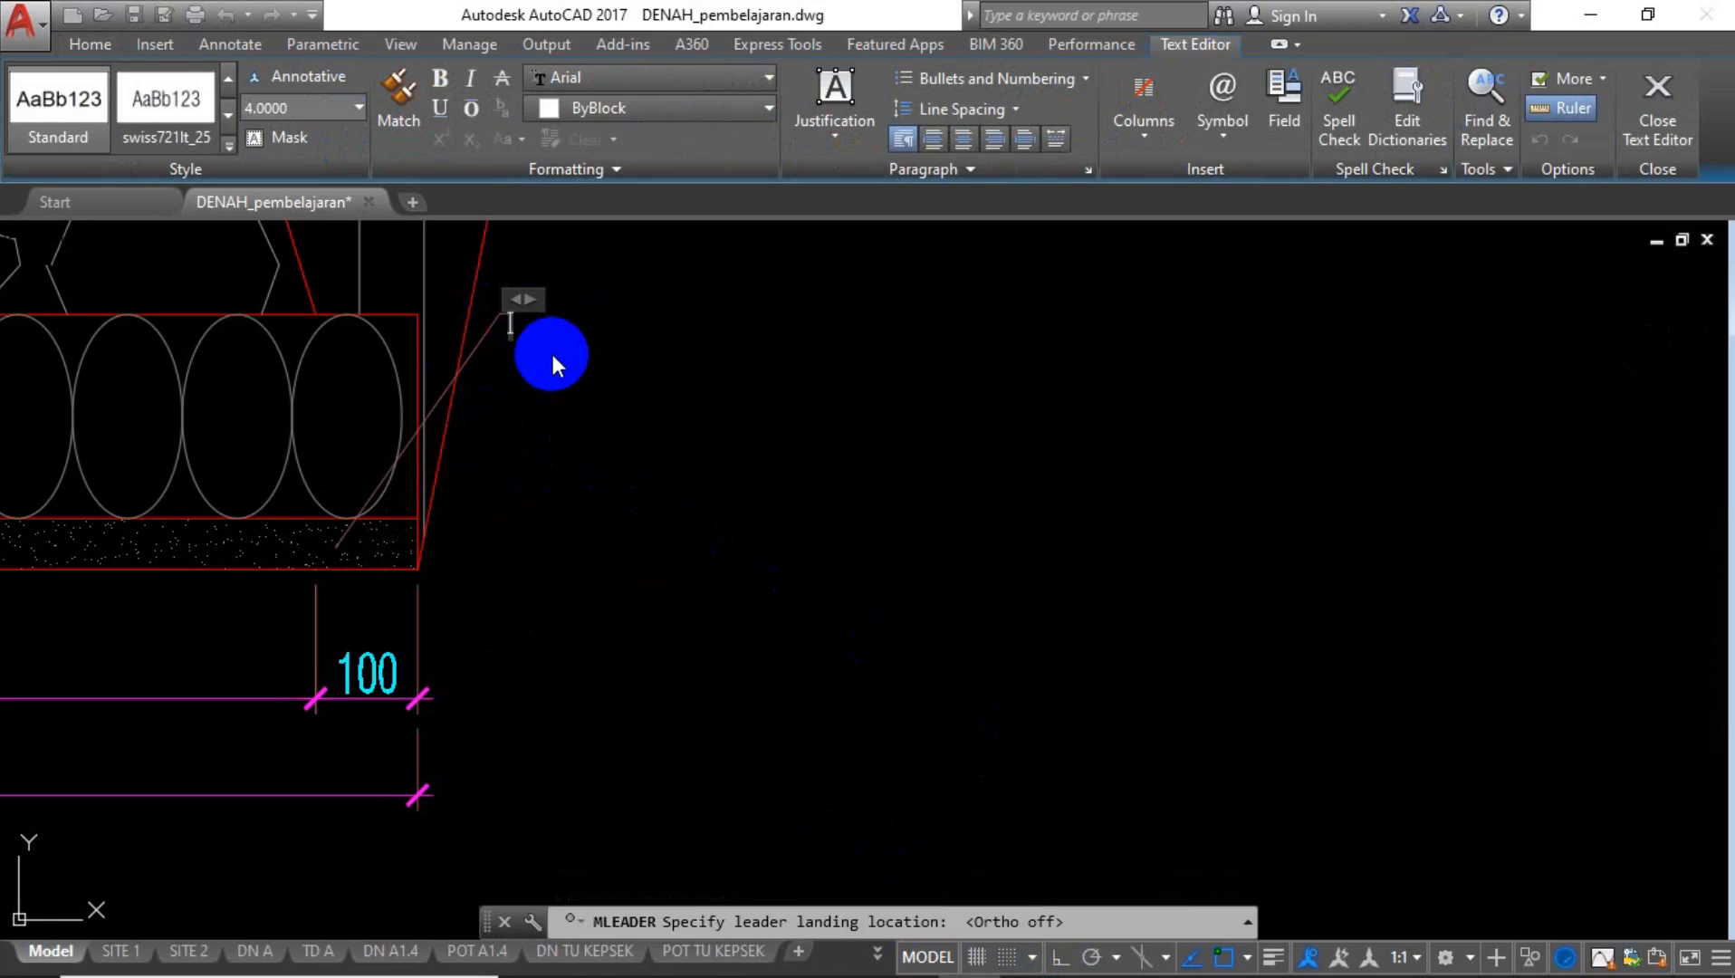
pyautogui.write('Pasir Urug')
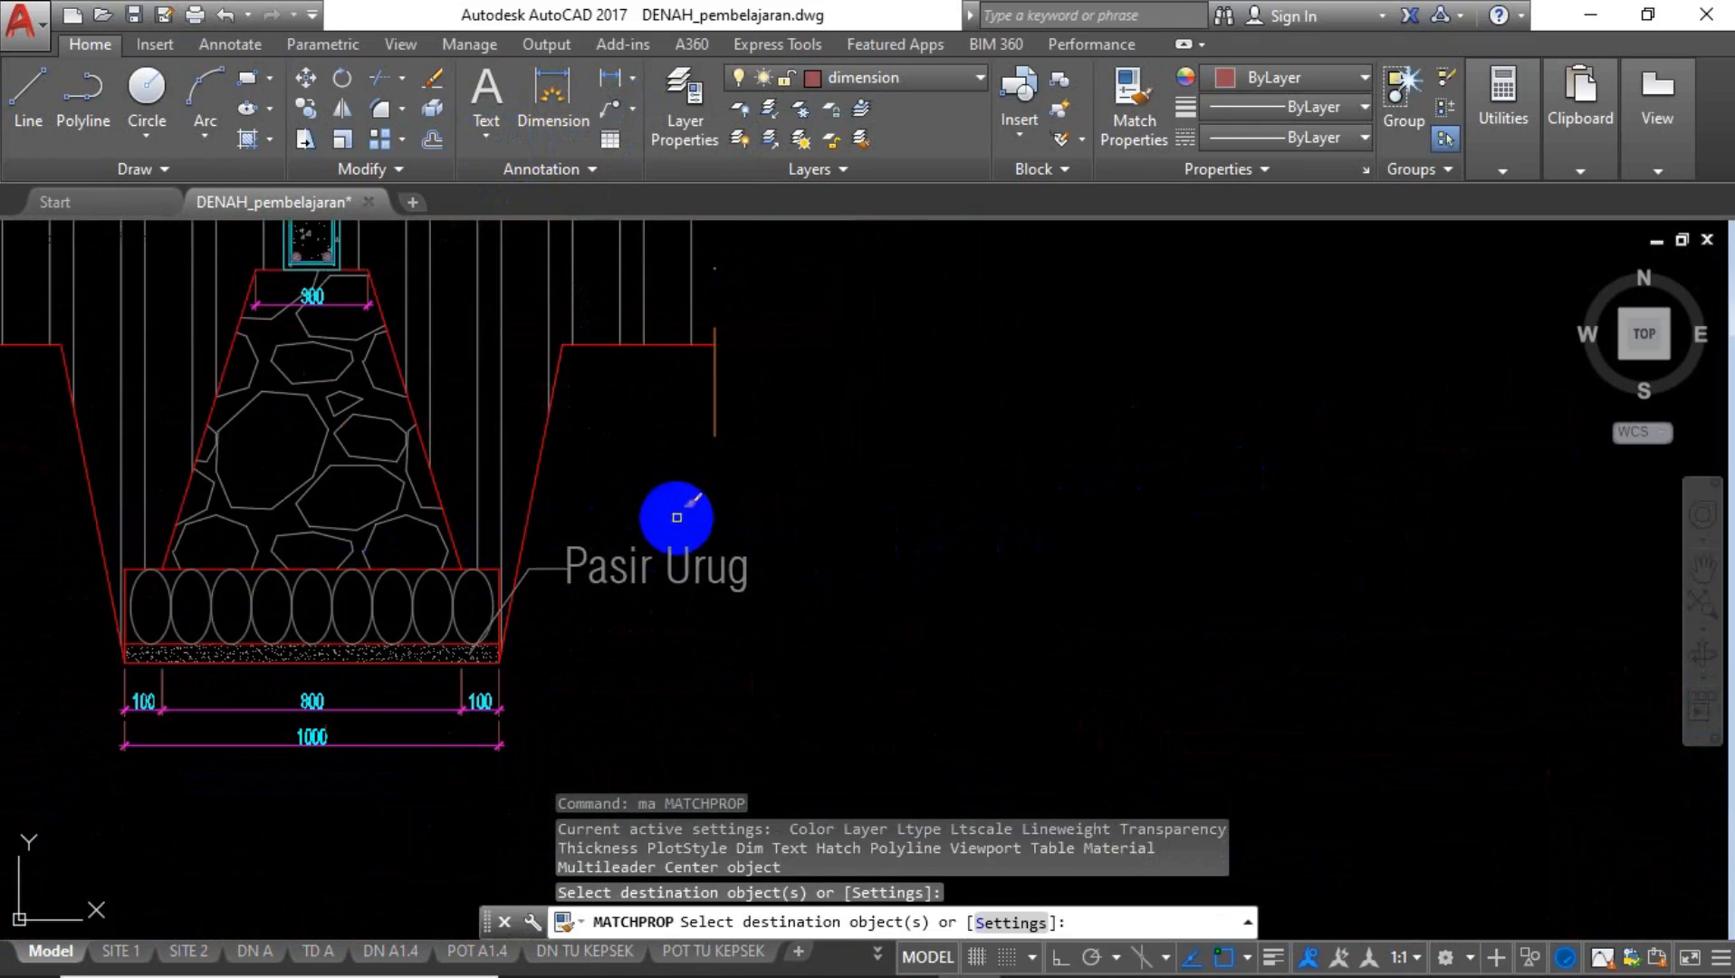
pyautogui.press('Escape')
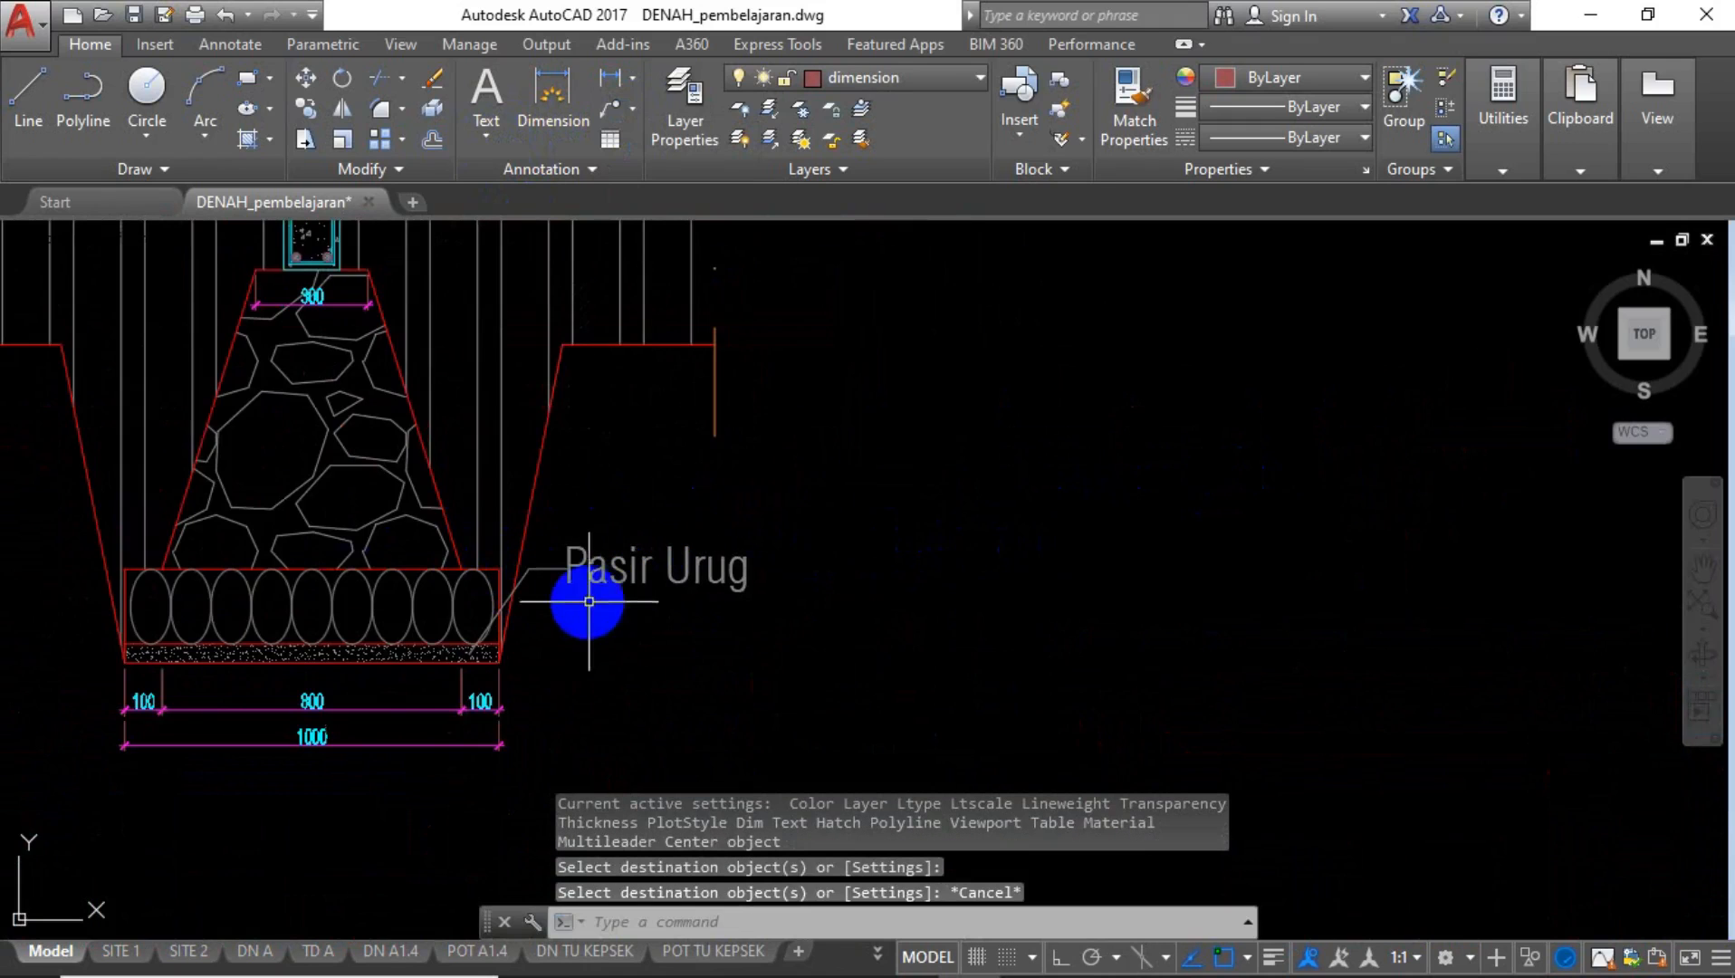
# Copy the "Pasir Urug" note straight up four times: to the aanstamping stones, the backfill, the floor's sand layer and above the floor.
pyautogui.scroll(5, 520, 604)
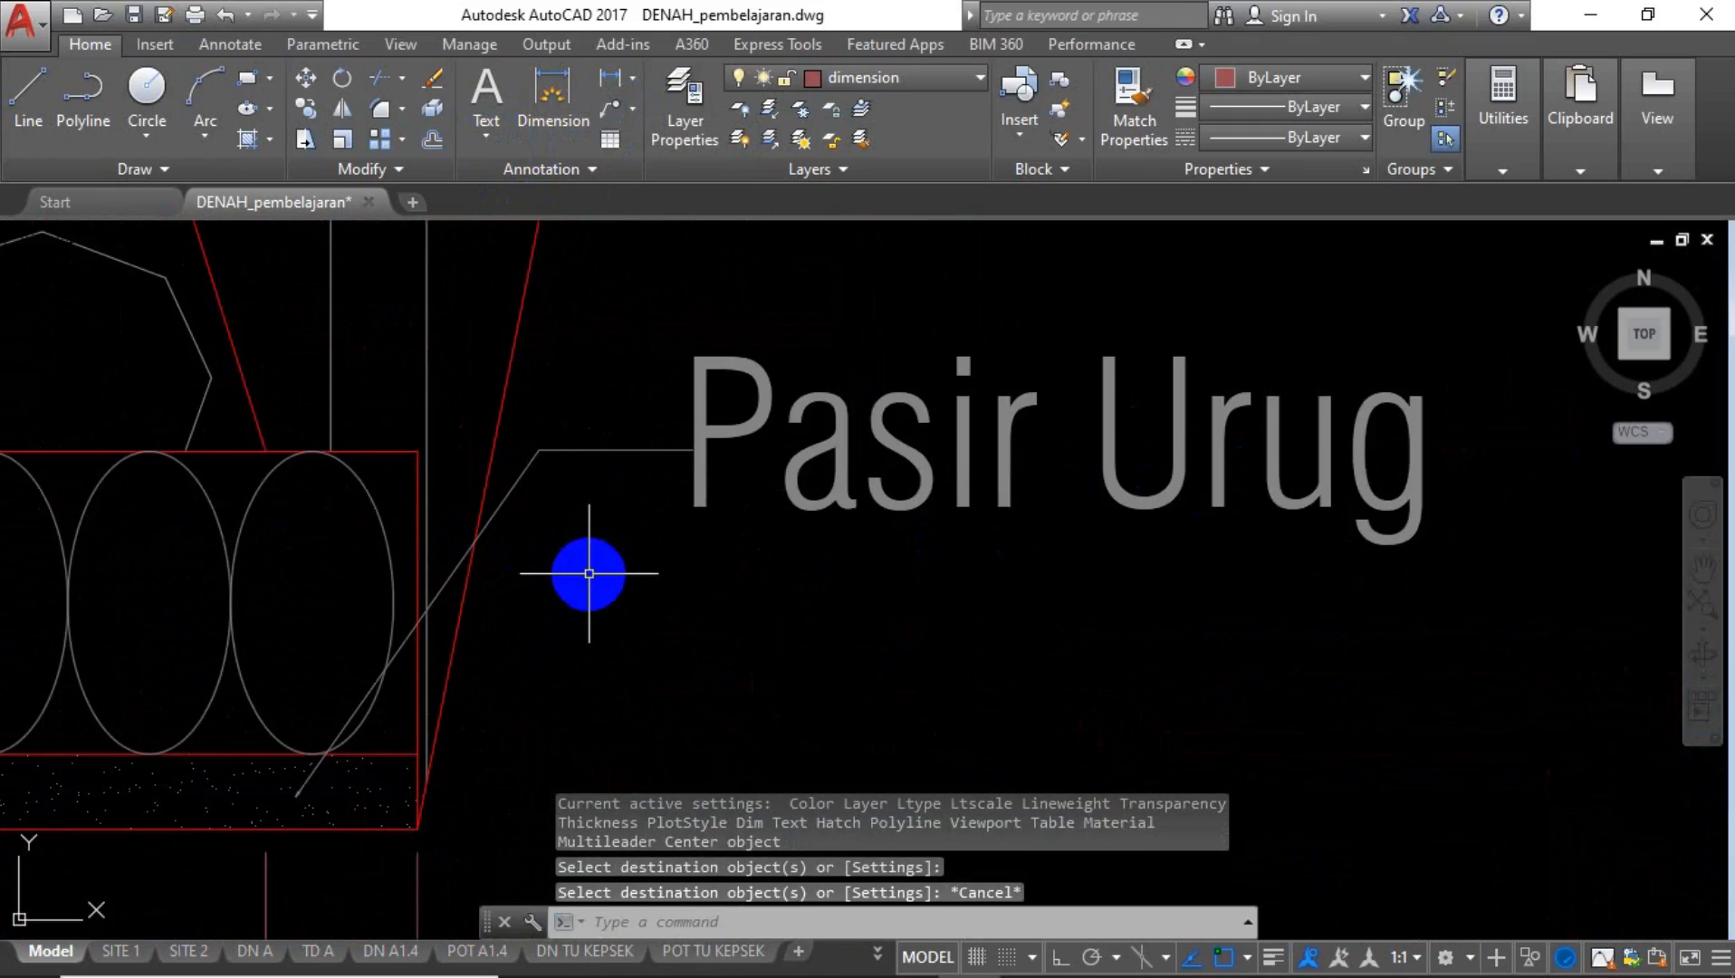
pyautogui.scroll(-4, 589, 573)
pyautogui.scroll(2, 682, 418)
pyautogui.click(719, 402)
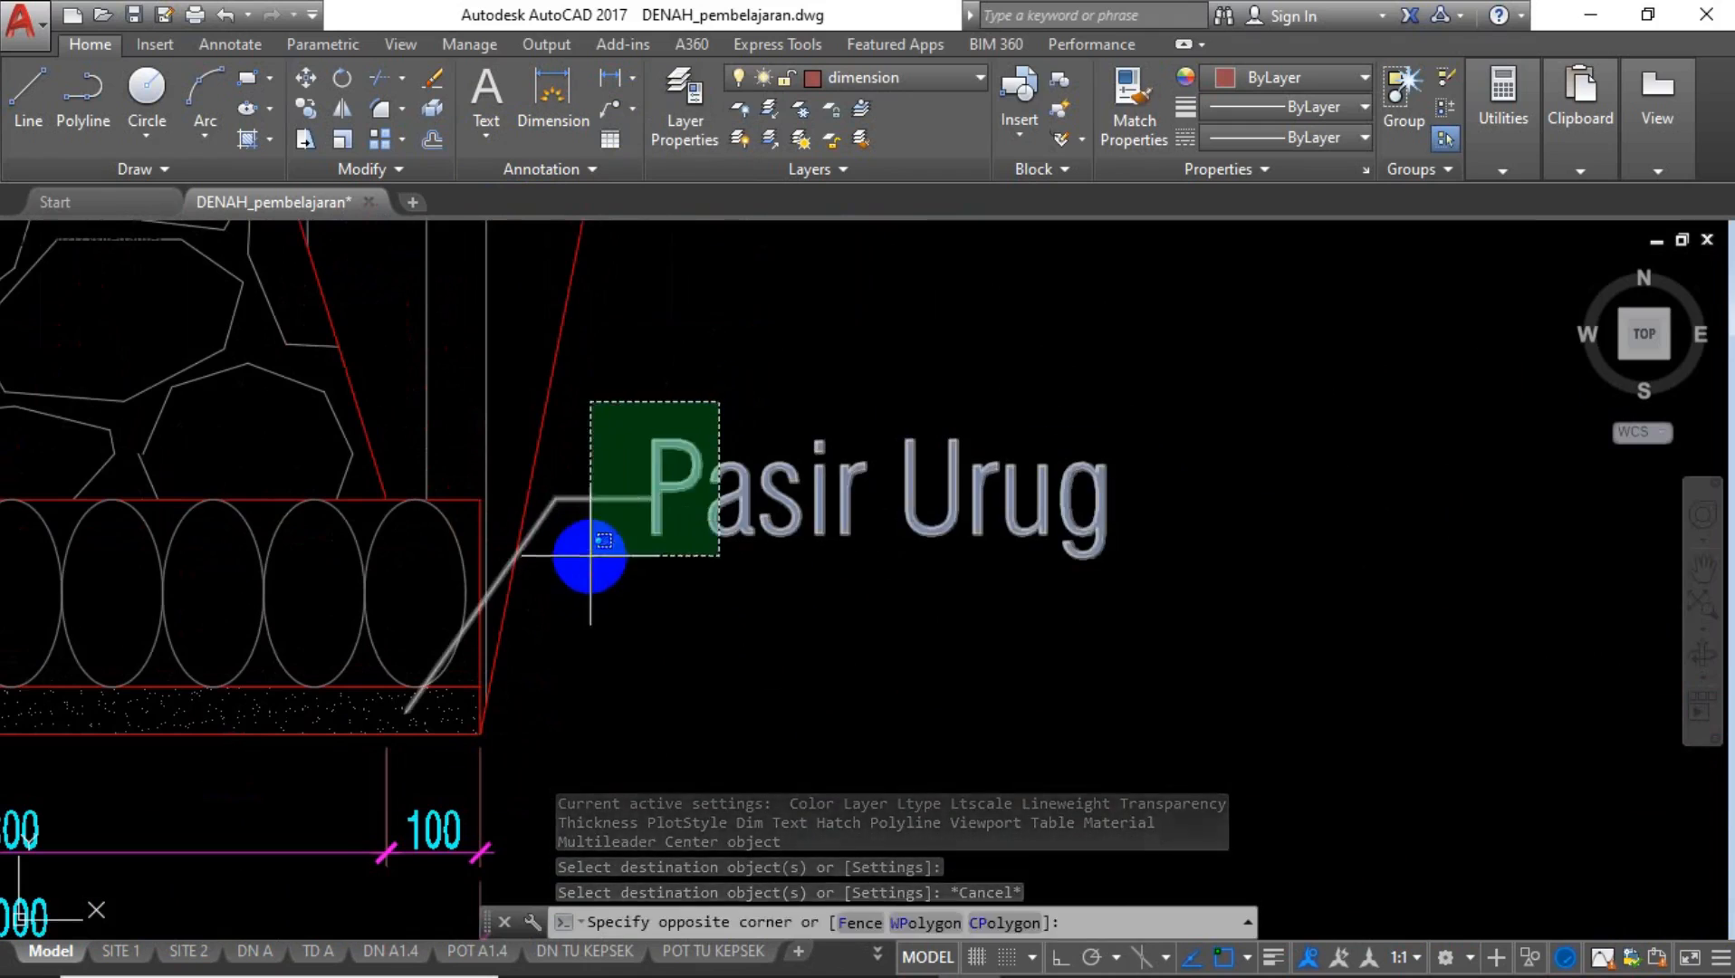
pyautogui.click(593, 553)
pyautogui.write('co')
pyautogui.press('Return')
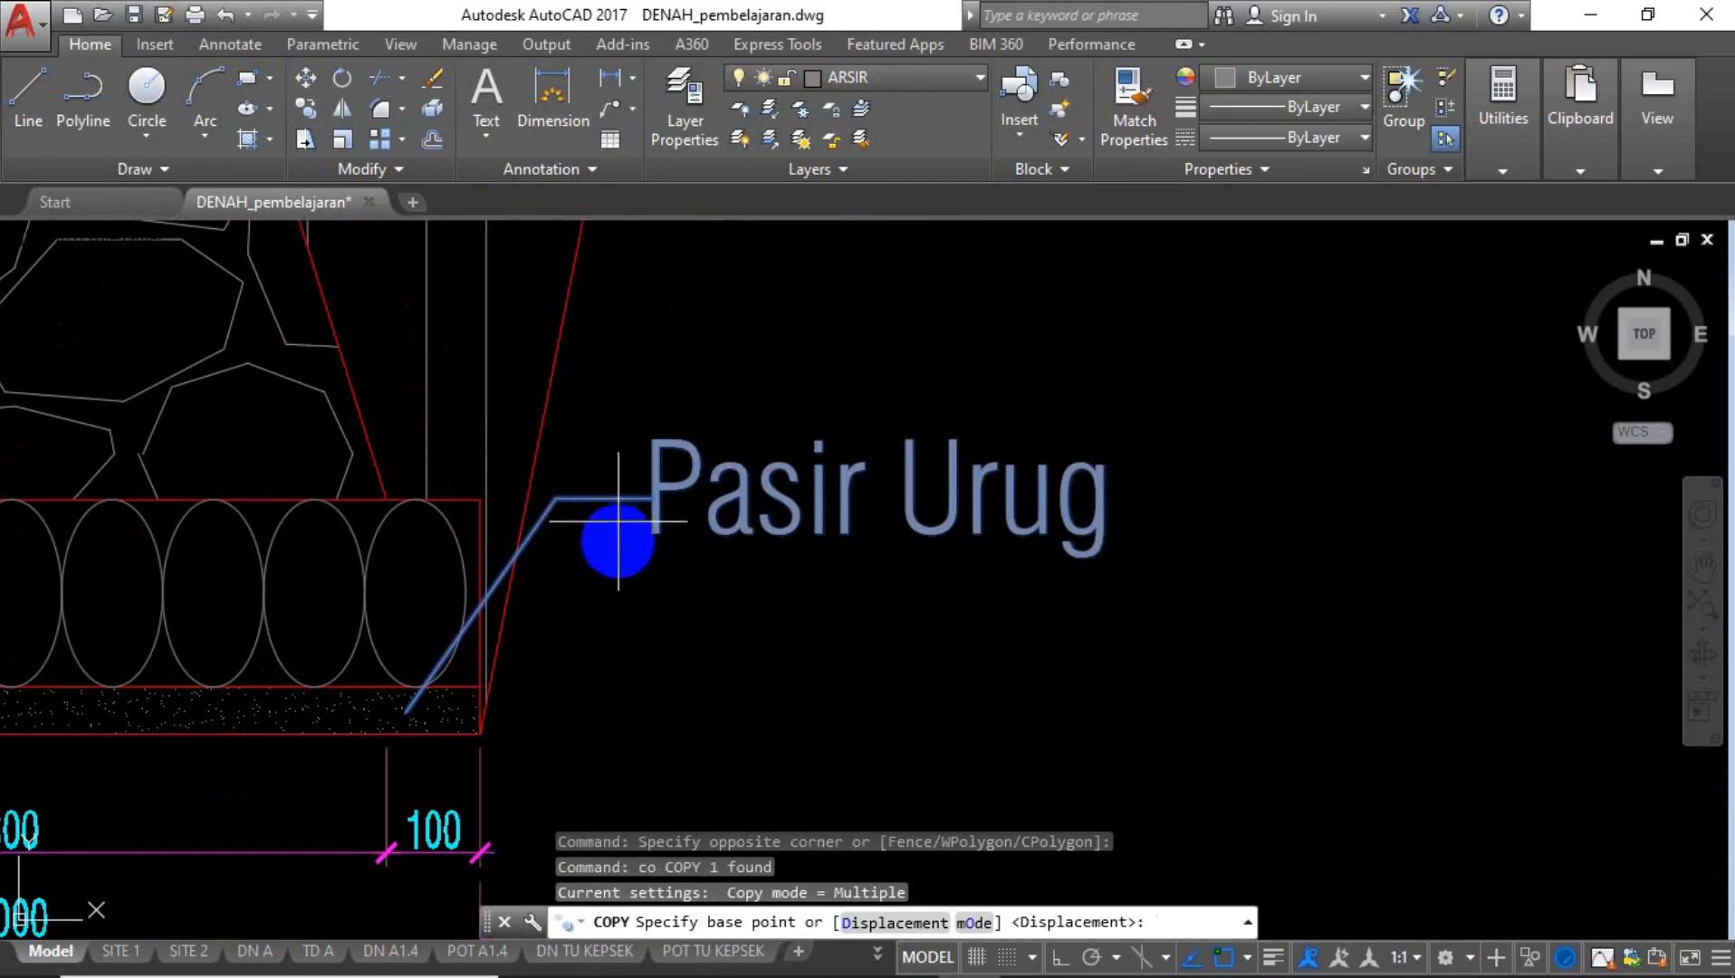
pyautogui.click(858, 724)
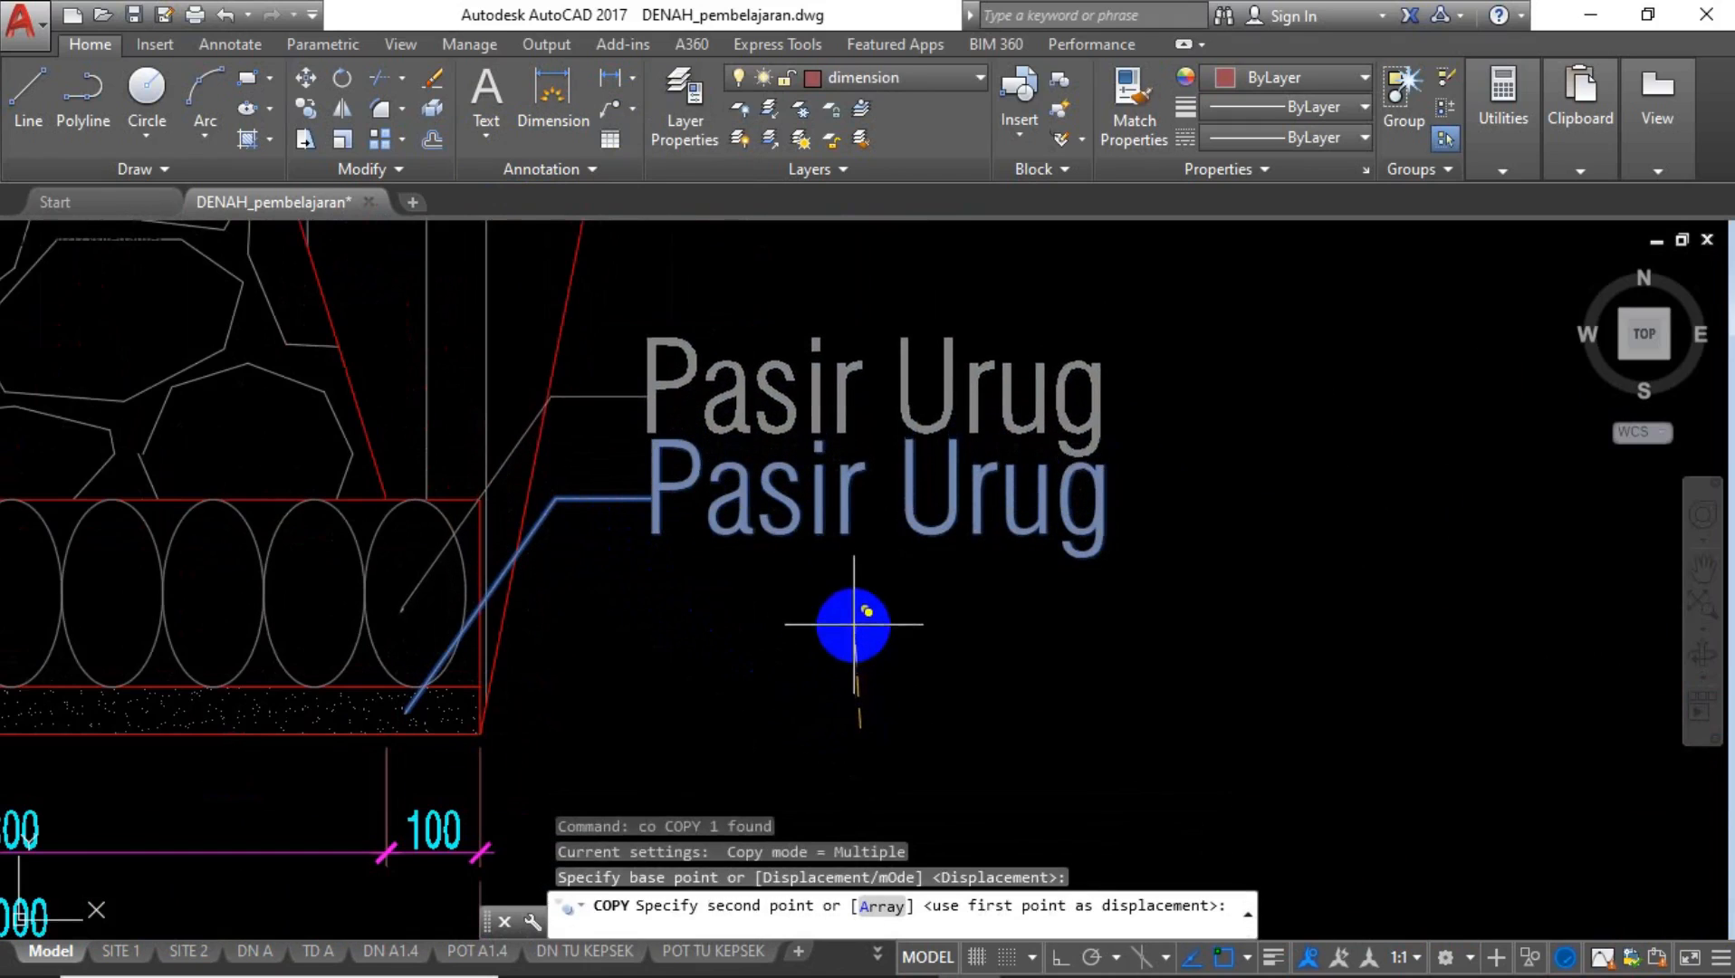
pyautogui.click(1060, 956)
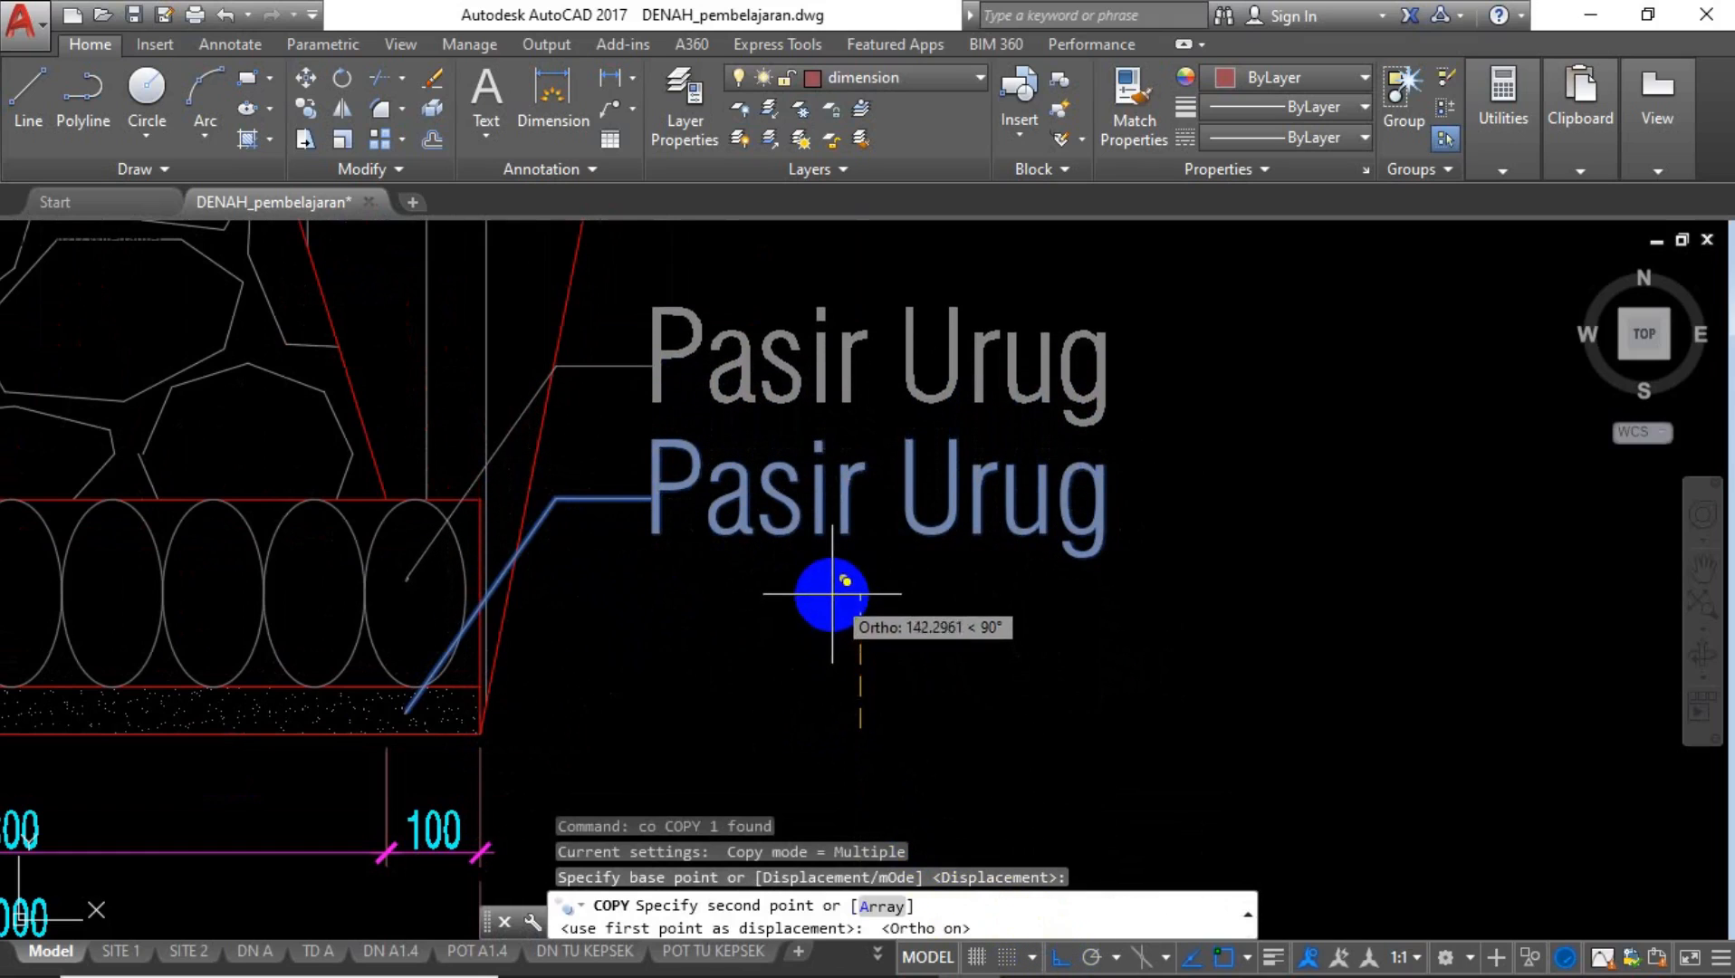
pyautogui.click(831, 594)
pyautogui.scroll(-4, 831, 594)
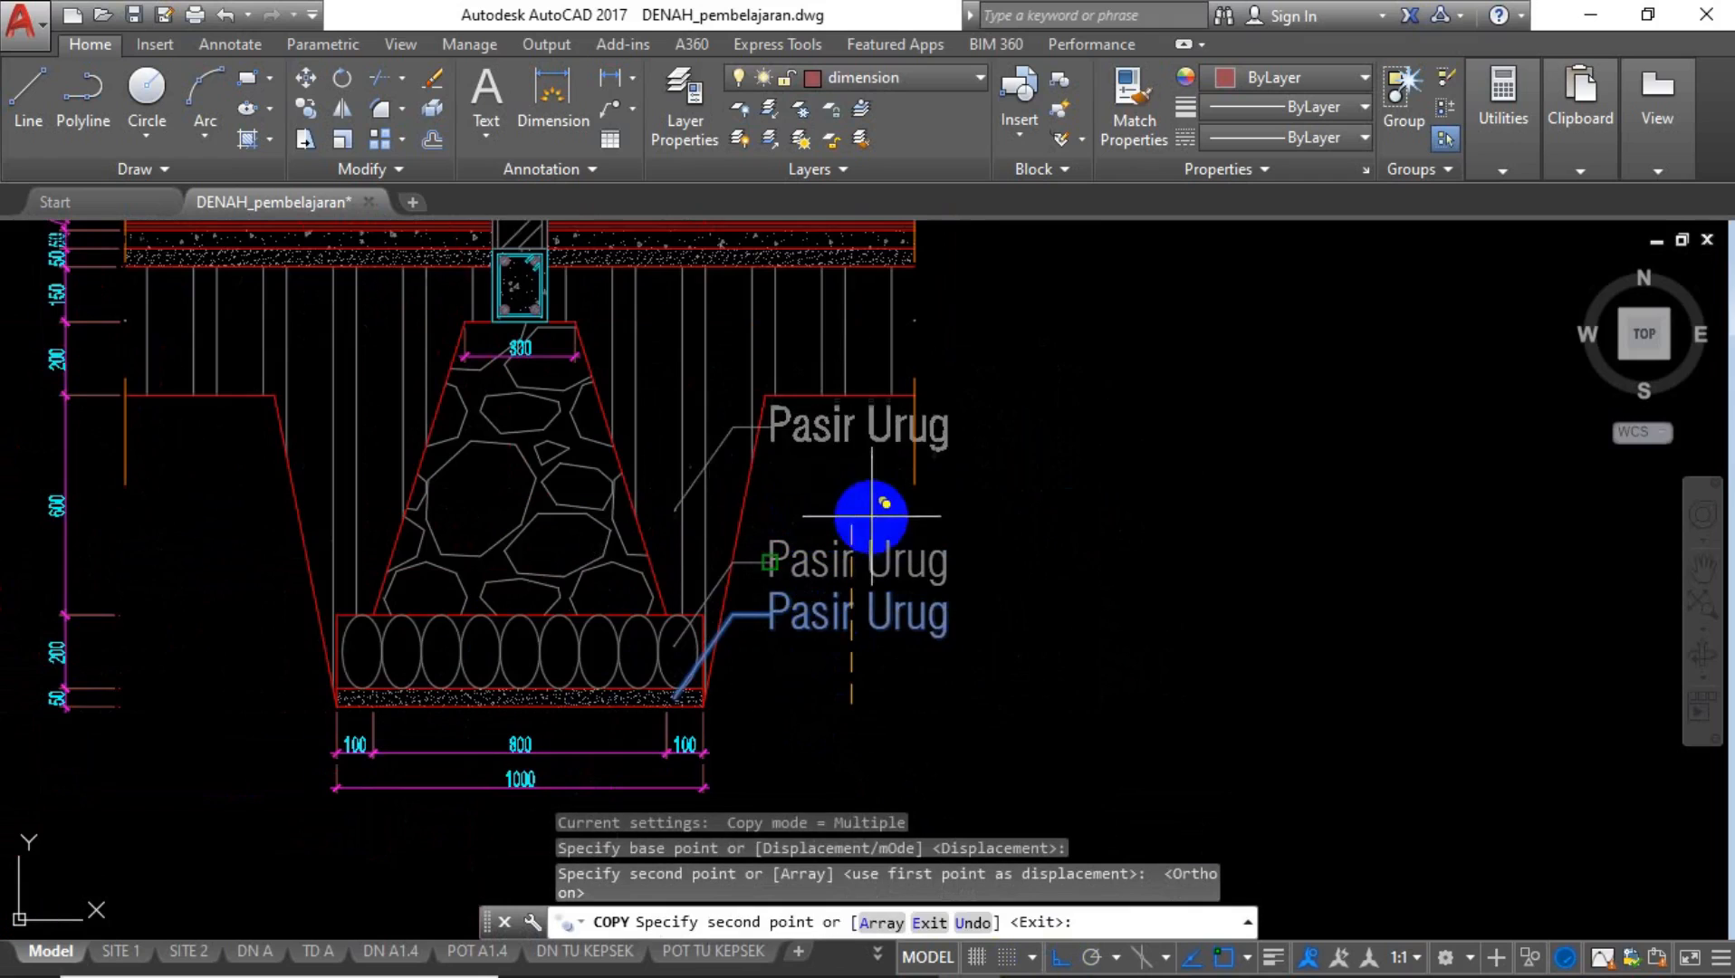
pyautogui.click(1023, 522)
pyautogui.scroll(-4, 999, 618)
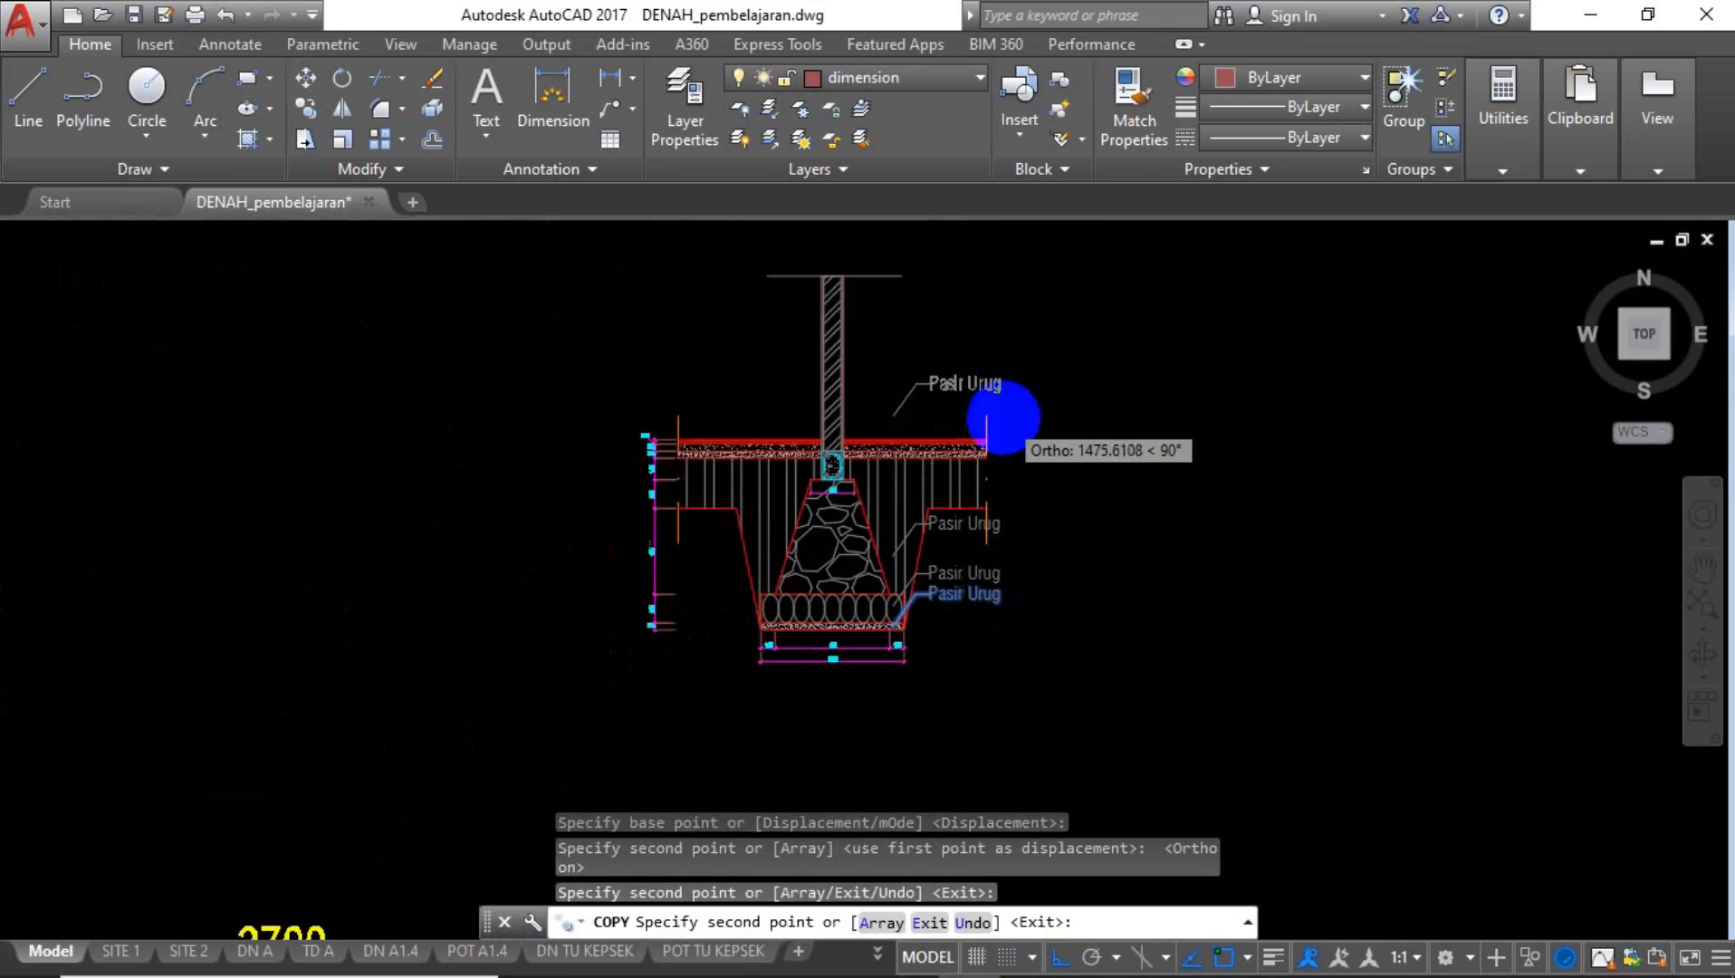
pyautogui.scroll(4, 876, 399)
pyautogui.click(1021, 513)
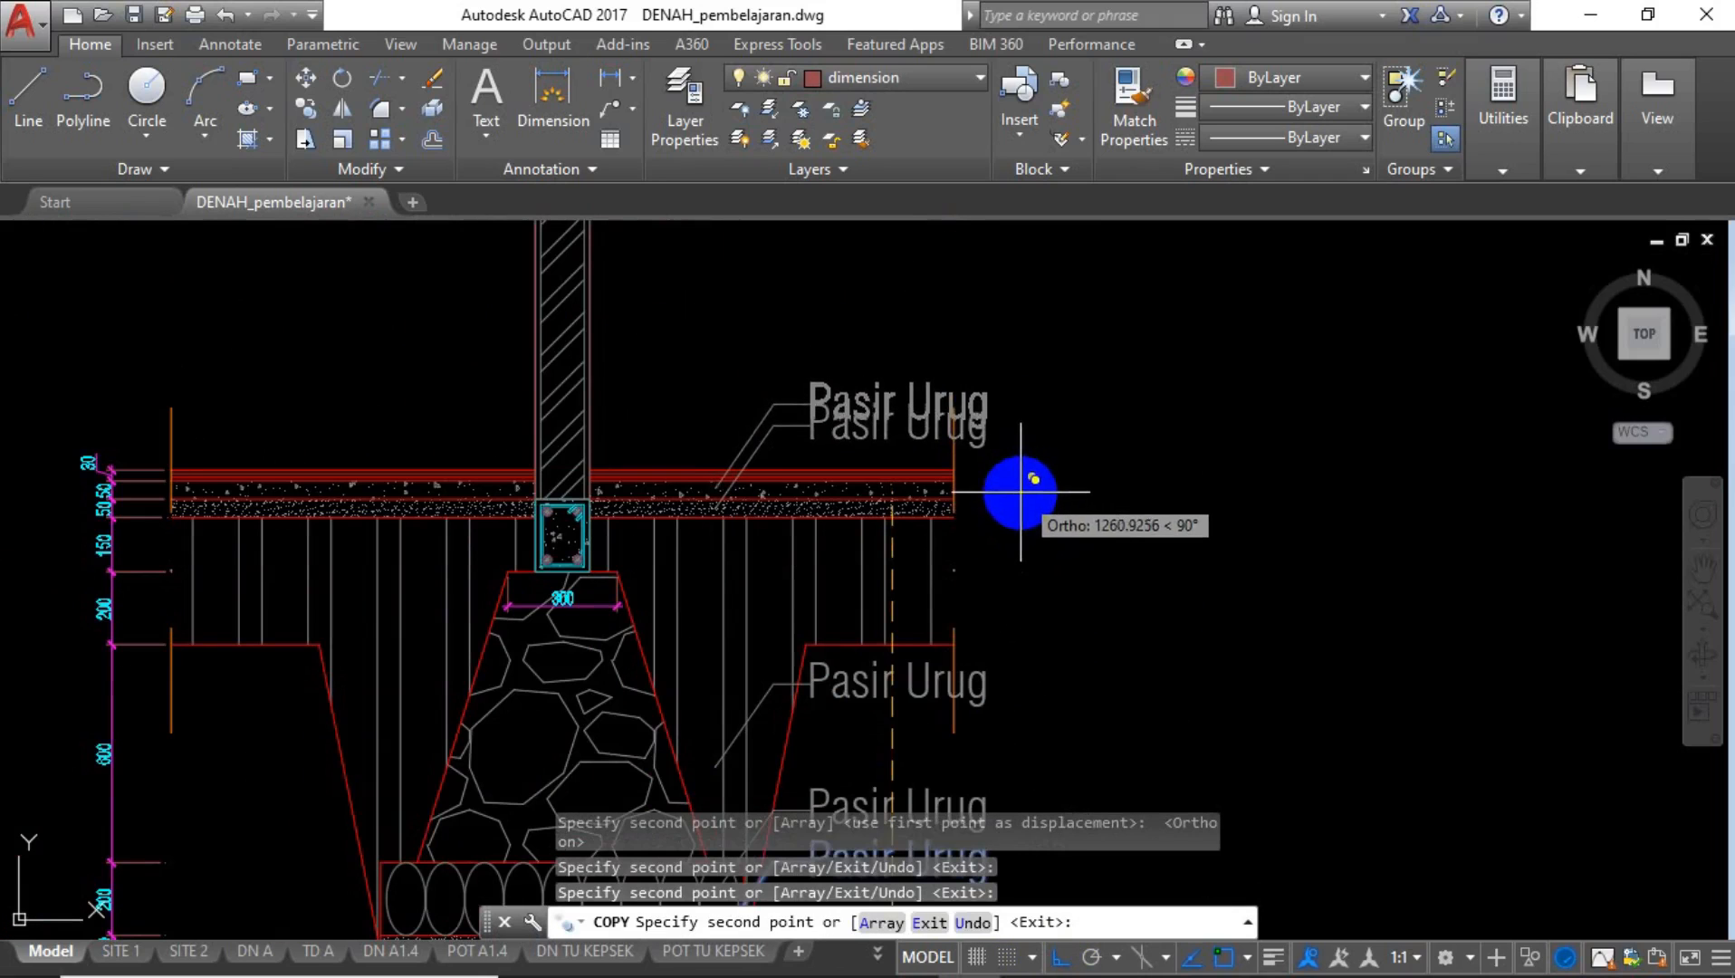
pyautogui.click(1015, 455)
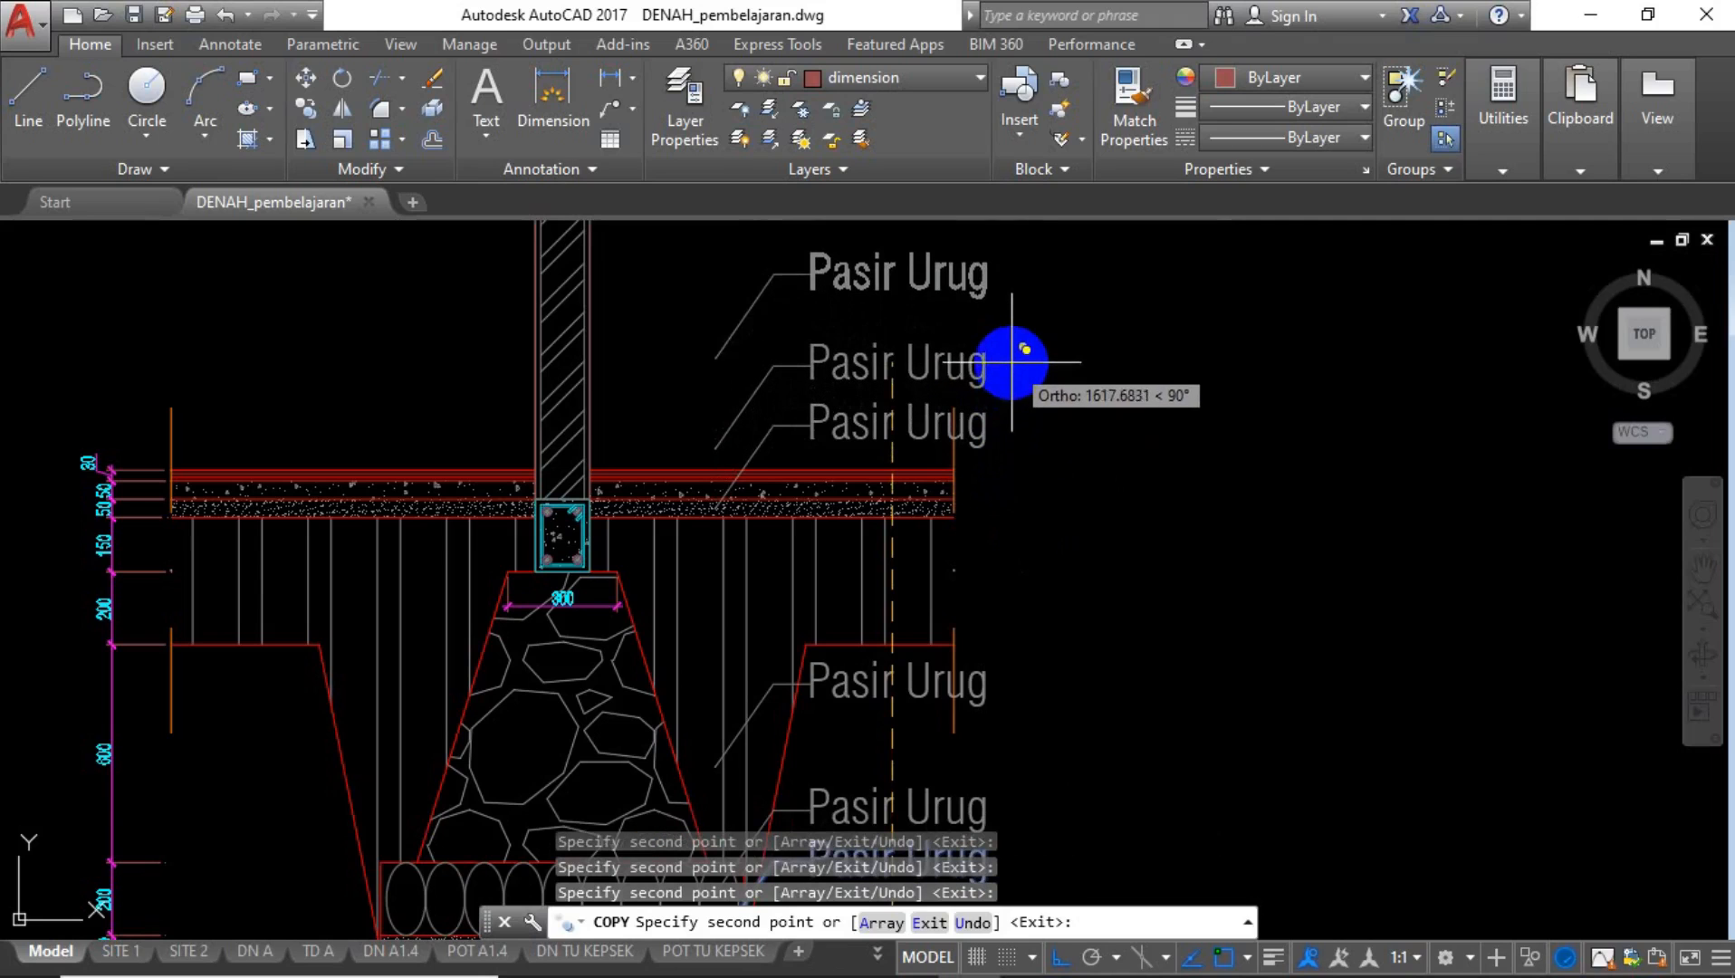
pyautogui.press('Escape')
pyautogui.scroll(1, 829, 543)
pyautogui.scroll(-3, 833, 579)
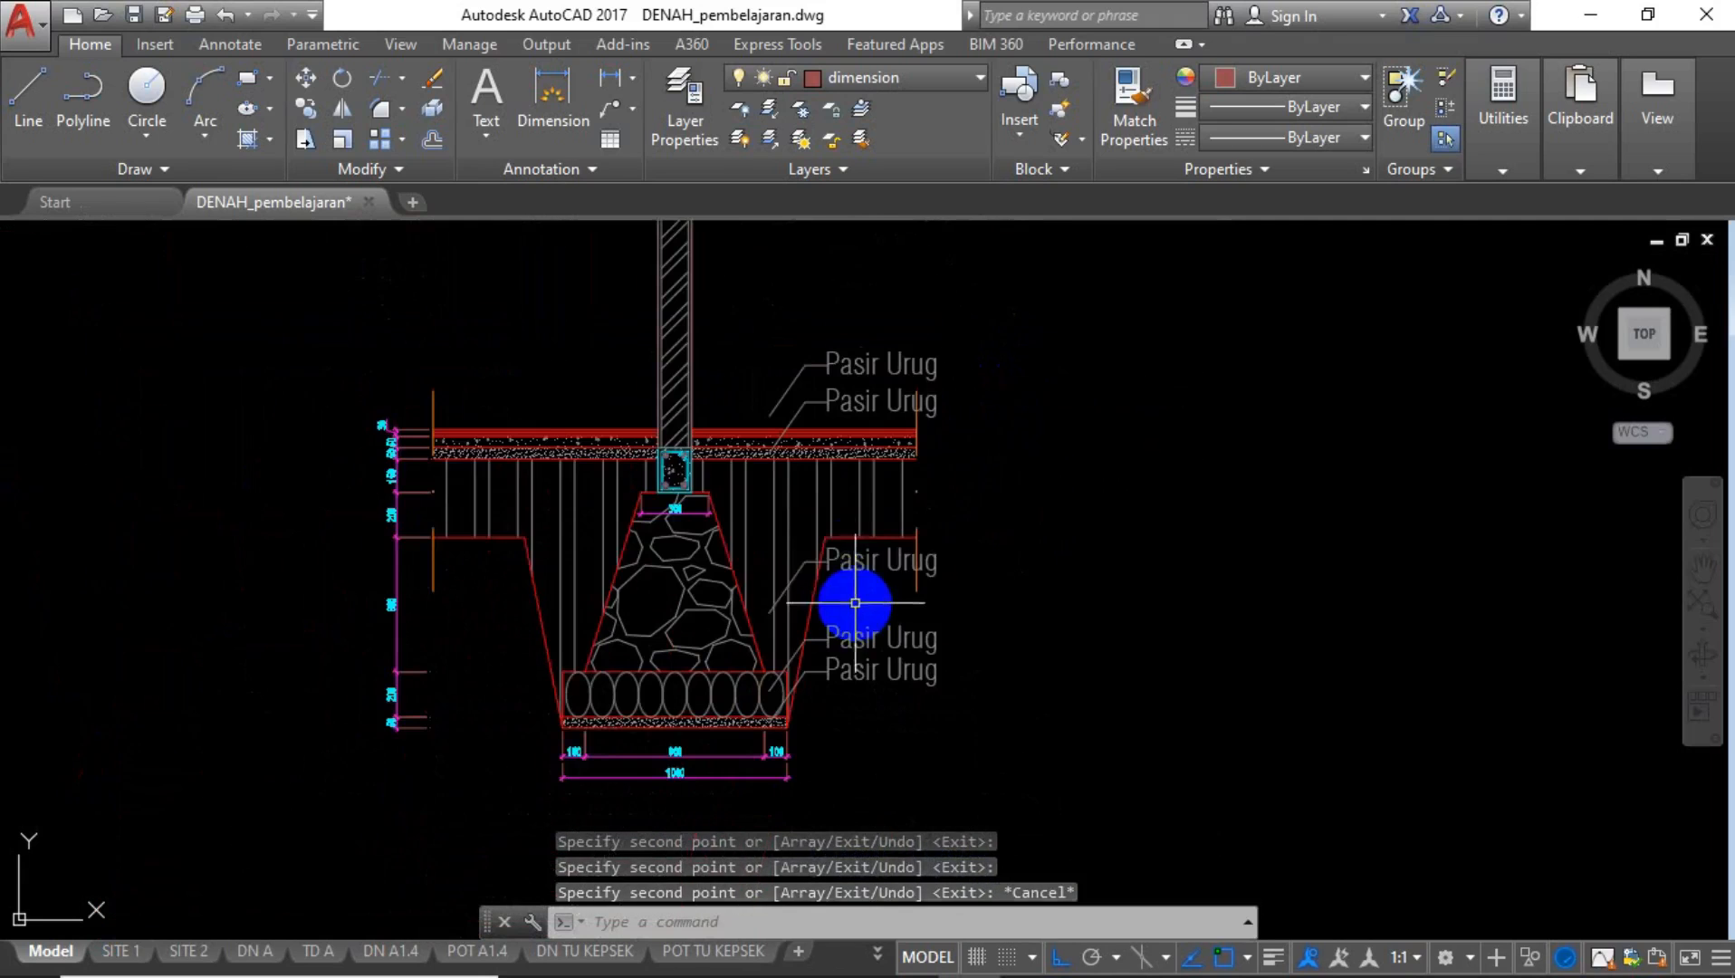
# Move the backfill's "Pasir Urug" note straight down, closer to the two lowest notes.
pyautogui.scroll(2, 849, 588)
pyautogui.moveTo(852, 573); pyautogui.dragTo(855, 378, button='middle')
pyautogui.click(1073, 376)
pyautogui.click(968, 415)
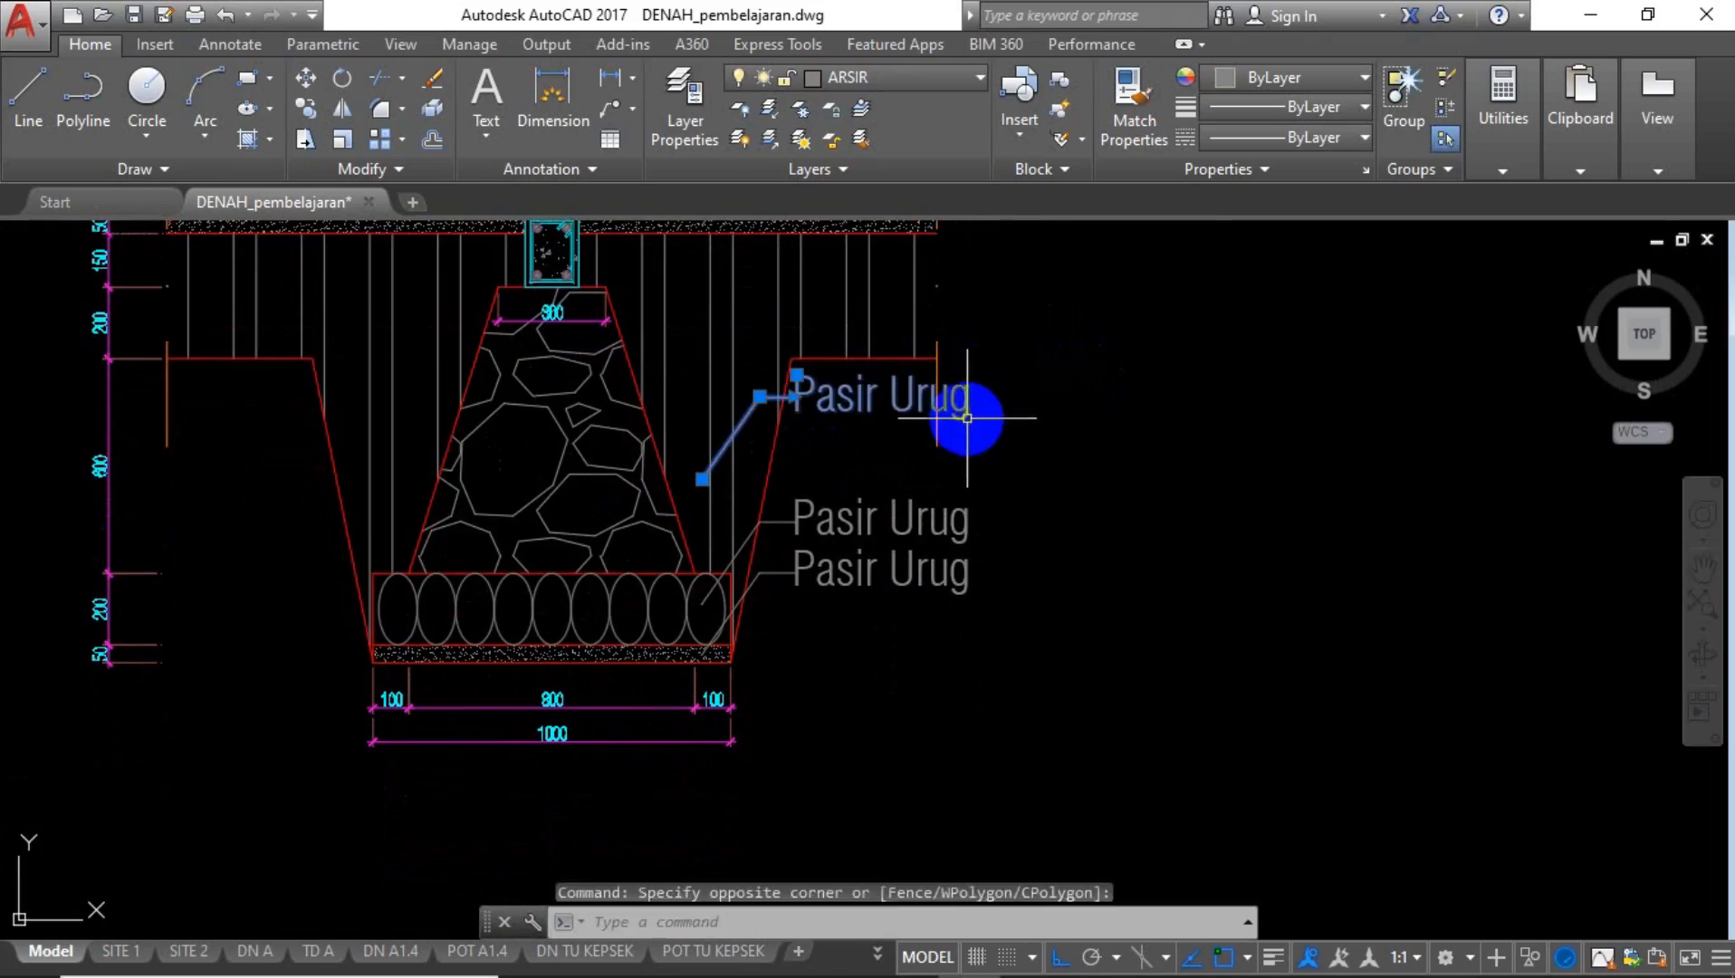
pyautogui.write('m')
pyautogui.press('Return')
pyautogui.click(1127, 480)
pyautogui.click(1128, 545)
# Copy the backfill note straight up to make one more note beside the stone foundation.
pyautogui.click(1069, 412)
pyautogui.click(978, 464)
pyautogui.write('co')
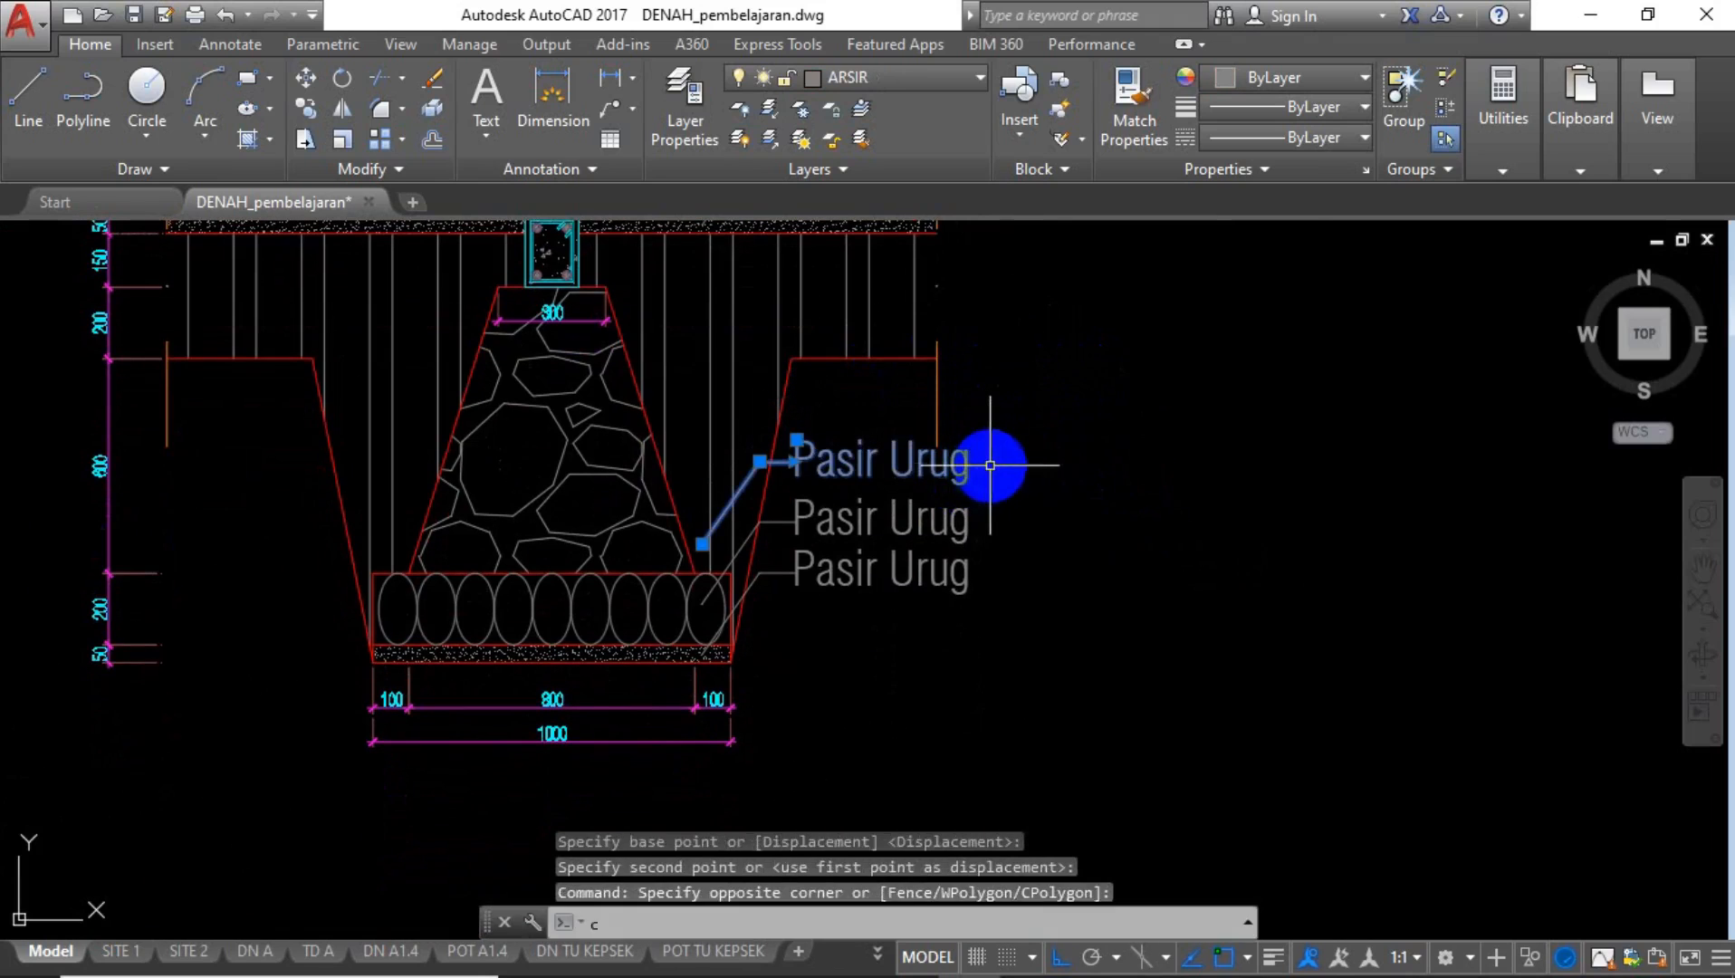
pyautogui.press('Return')
pyautogui.click(1178, 522)
pyautogui.click(1178, 468)
pyautogui.press('Escape')
# Stretch the new note's arrowhead diagonally into the stone masonry, with Ortho off.
pyautogui.scroll(3, 720, 430)
pyautogui.click(668, 480)
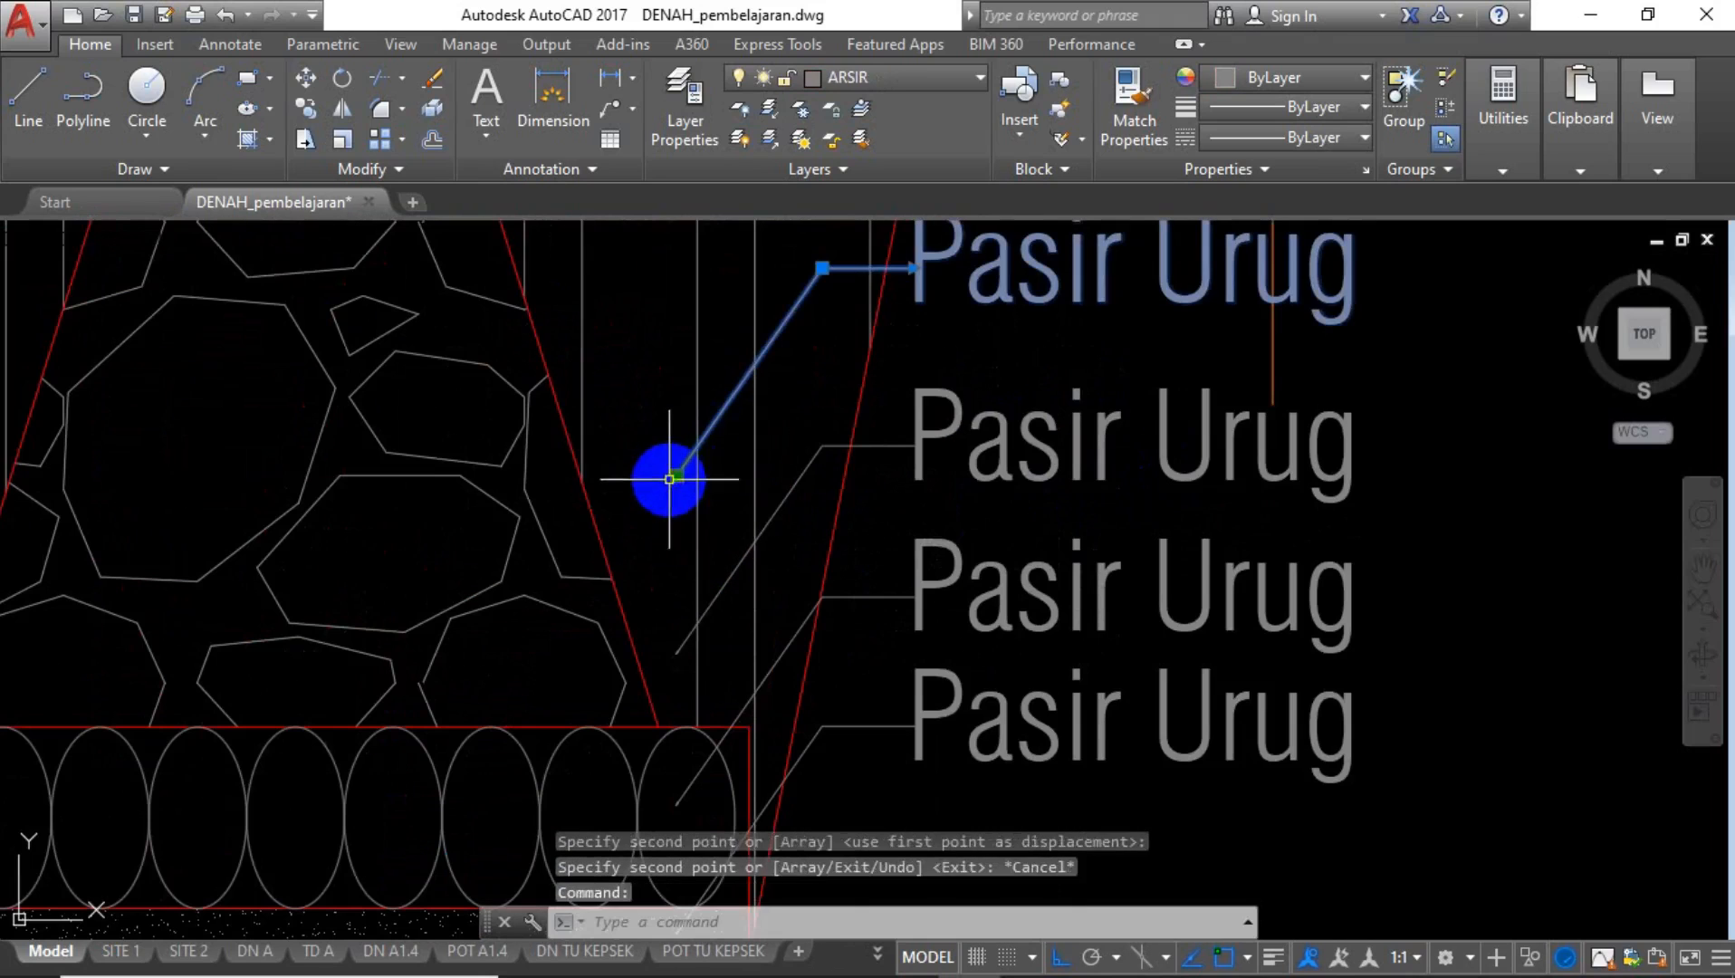
pyautogui.click(676, 476)
pyautogui.press('F8')
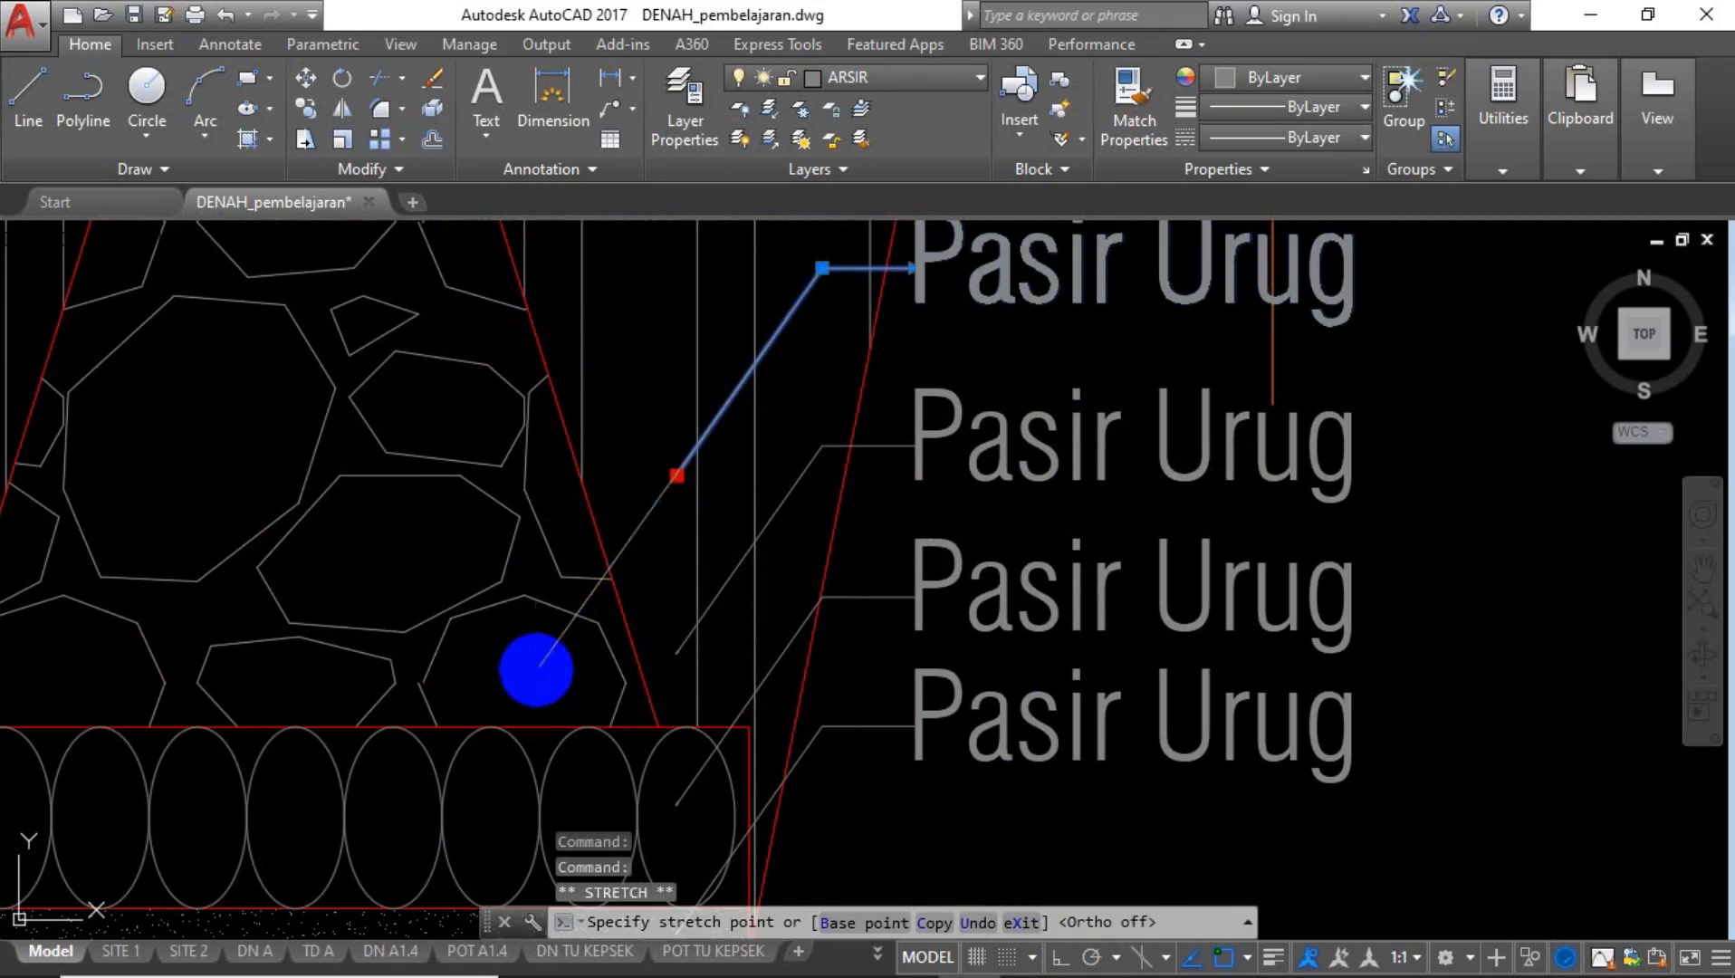
pyautogui.click(539, 669)
pyautogui.press('Escape')
# Copy the uppermost note above the floor to a place beside the brick wall.
pyautogui.scroll(-2, 819, 646)
pyautogui.moveTo(918, 642); pyautogui.dragTo(905, 744, button='middle')
pyautogui.moveTo(726, 408); pyautogui.dragTo(714, 645, button='middle')
pyautogui.click(913, 271)
pyautogui.click(759, 360)
pyautogui.write('co')
pyautogui.press('Return')
pyautogui.click(717, 321)
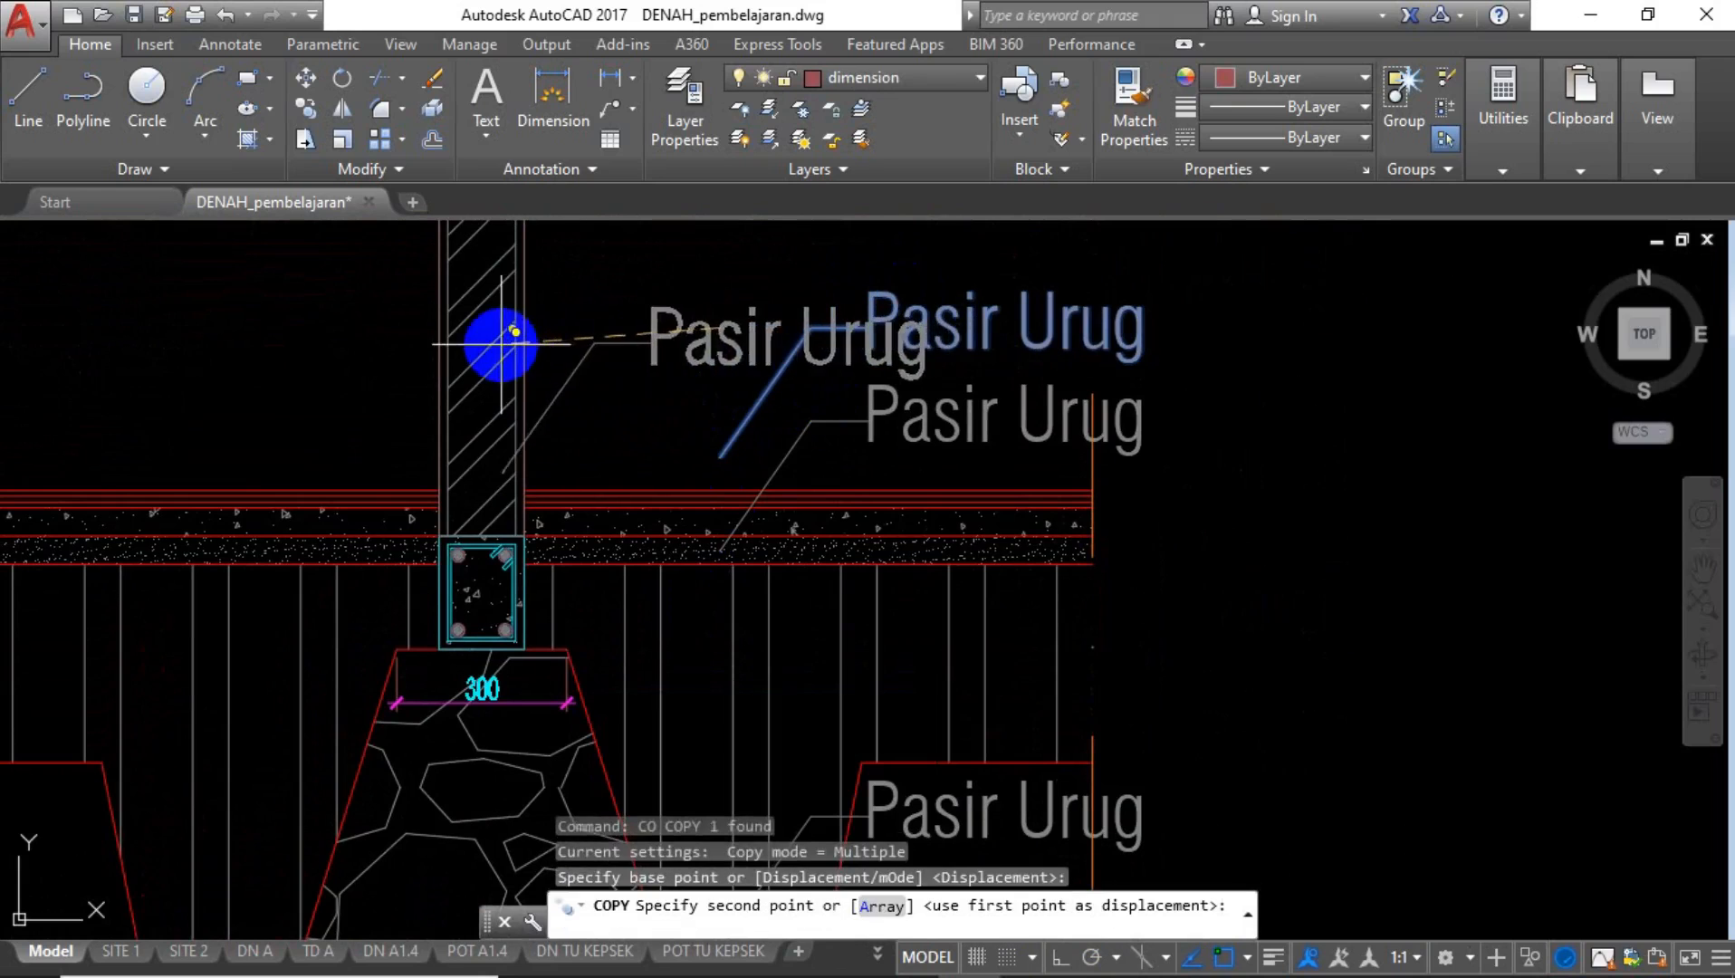
pyautogui.scroll(-4, 620, 379)
pyautogui.click(619, 286)
pyautogui.scroll(2, 646, 261)
pyautogui.moveTo(647, 263); pyautogui.dragTo(692, 374, button='middle')
pyautogui.press('Escape')
# Move the brick wall's note up and to the left so its arrowhead lands inside the wall hatch.
pyautogui.click(784, 324)
pyautogui.click(687, 404)
pyautogui.write('m')
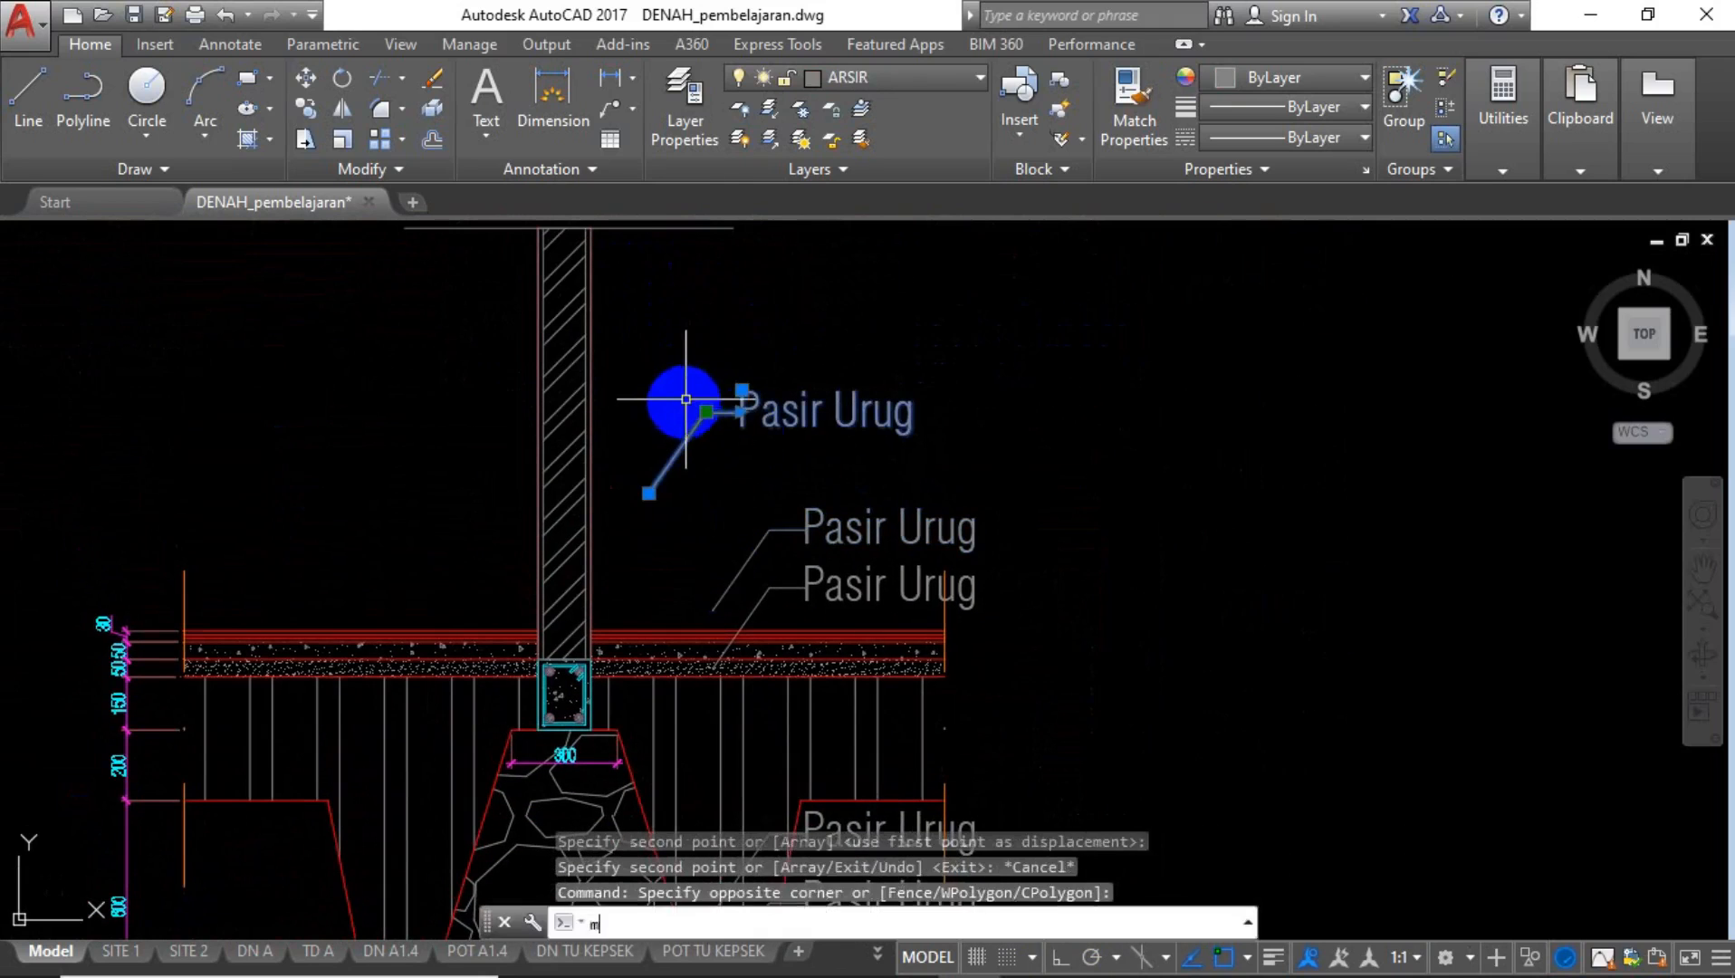
pyautogui.press('Return')
pyautogui.click(1073, 478)
pyautogui.click(969, 391)
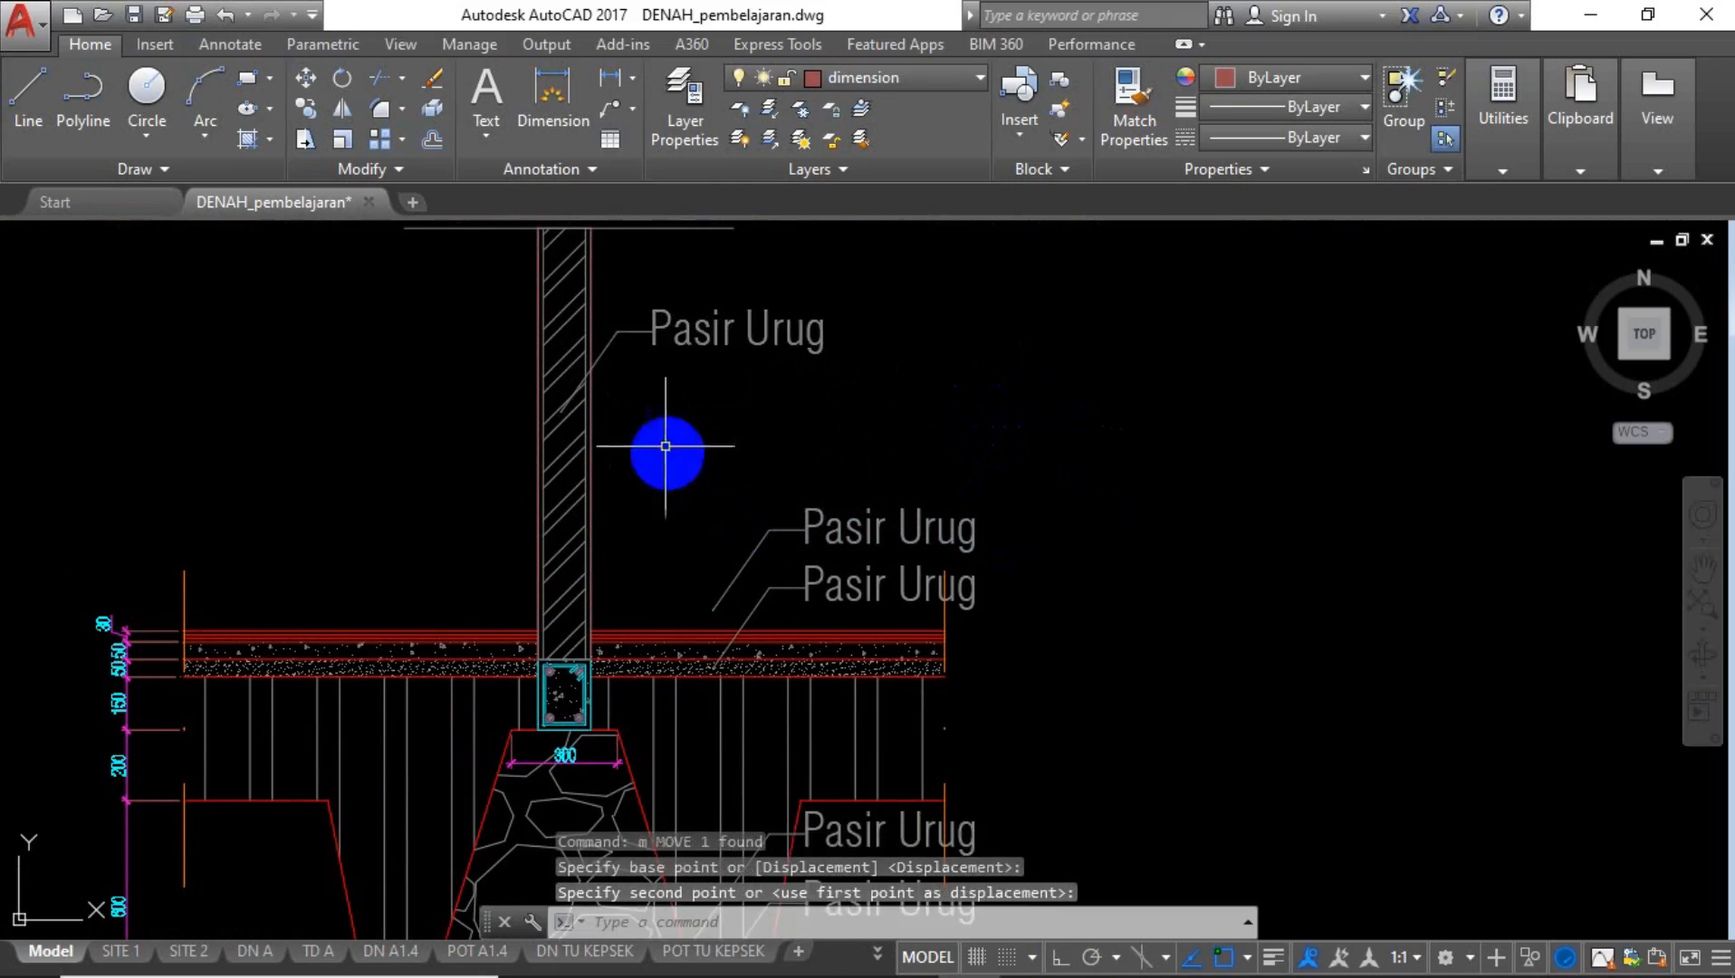
# Stretch the arrowhead of the upper floor note down into the concrete layer of the floor.
pyautogui.moveTo(666, 445); pyautogui.dragTo(731, 423, button='middle')
pyautogui.click(765, 585)
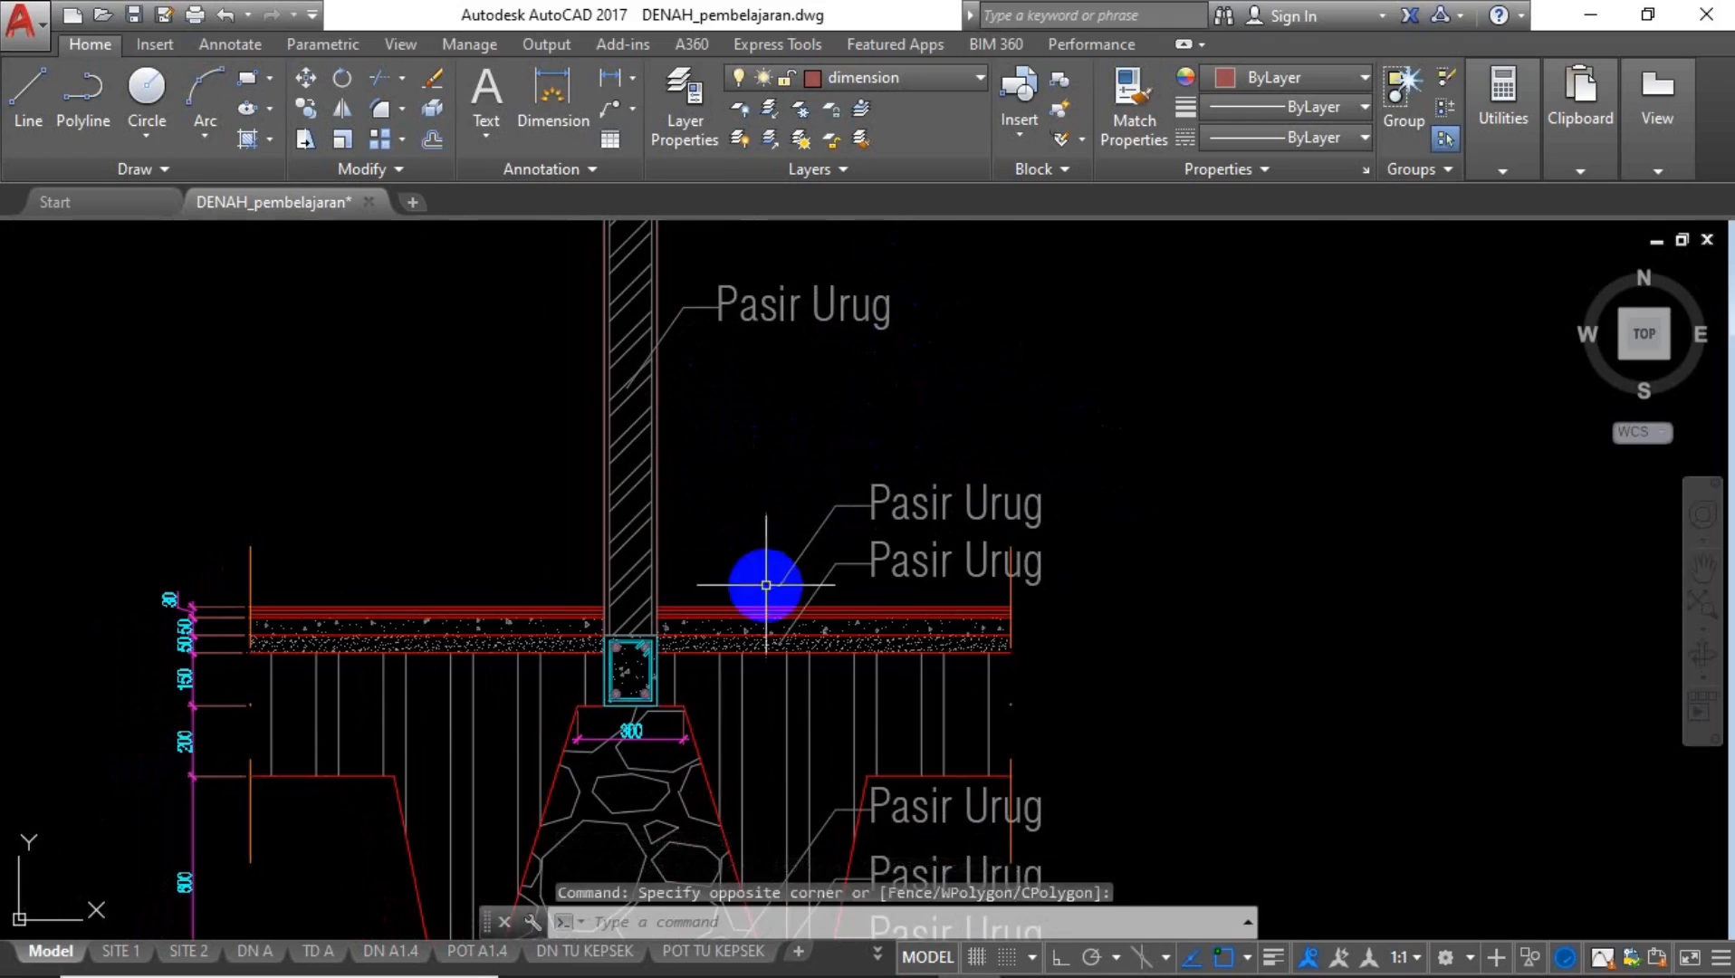
pyautogui.click(777, 587)
pyautogui.scroll(2, 785, 589)
pyautogui.scroll(3, 783, 591)
pyautogui.click(716, 550)
pyautogui.scroll(-3, 716, 550)
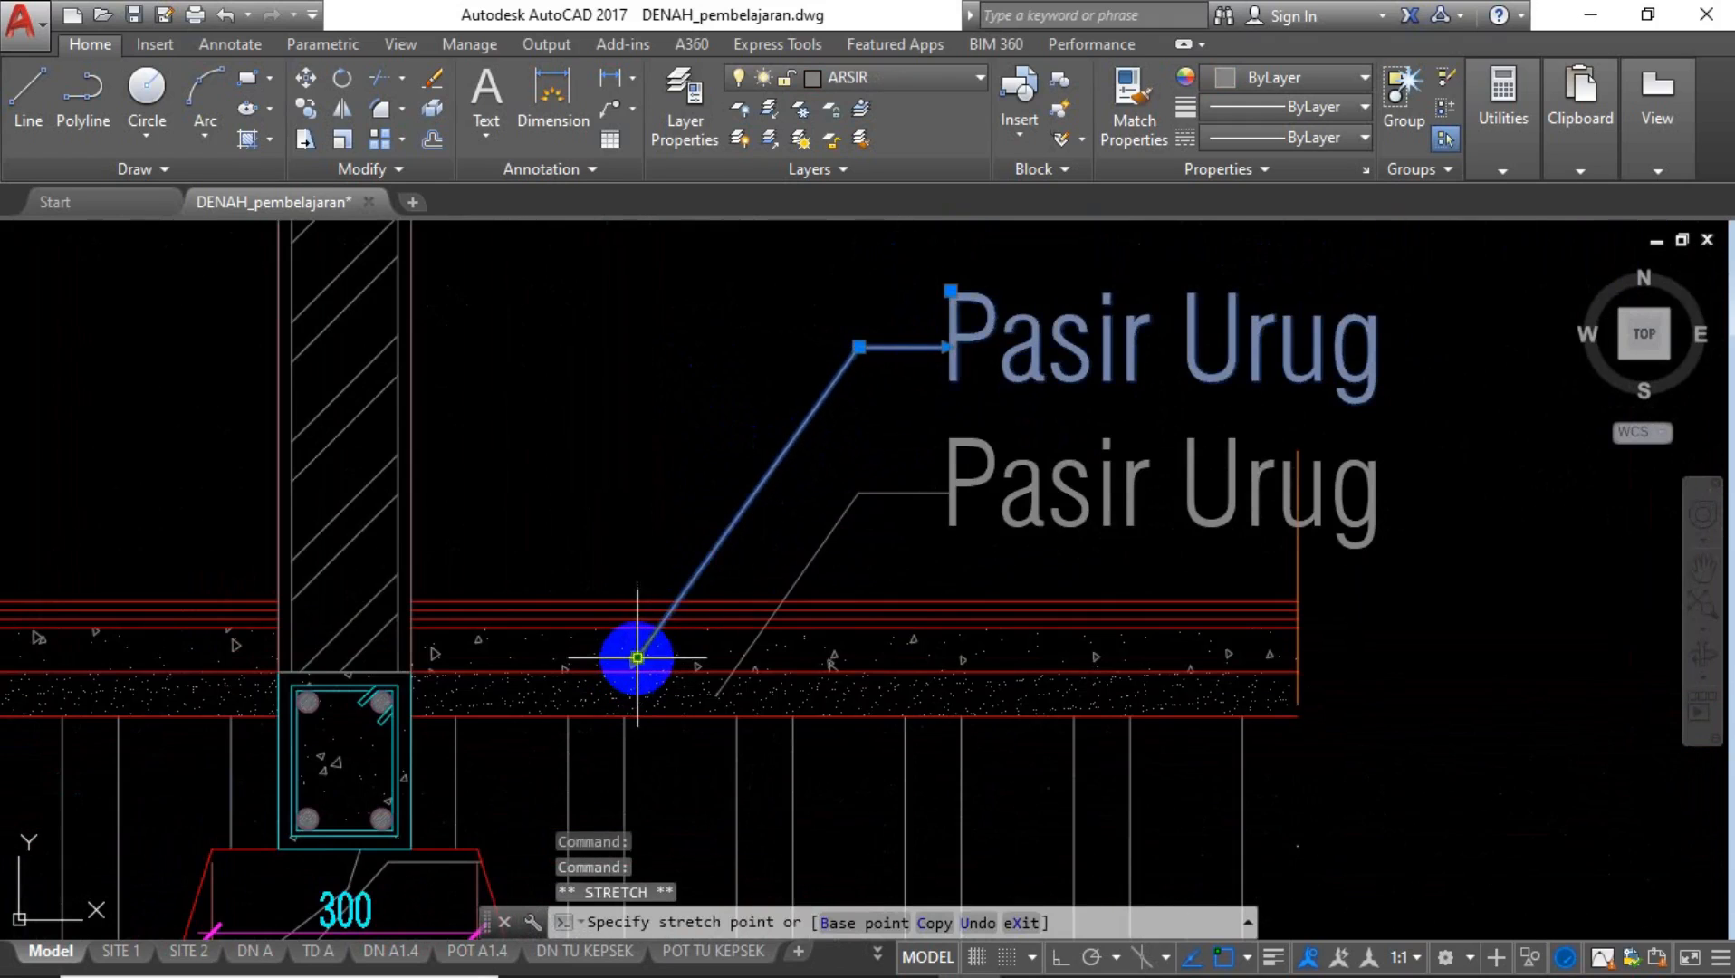
pyautogui.click(637, 657)
pyautogui.press('Escape')
# Copy the concrete layer's note upward, placing it between the floor notes and the brick wall note.
pyautogui.click(1034, 329)
pyautogui.click(896, 384)
pyautogui.write('co')
pyautogui.press('Return')
pyautogui.scroll(-2, 826, 544)
pyautogui.click(765, 472)
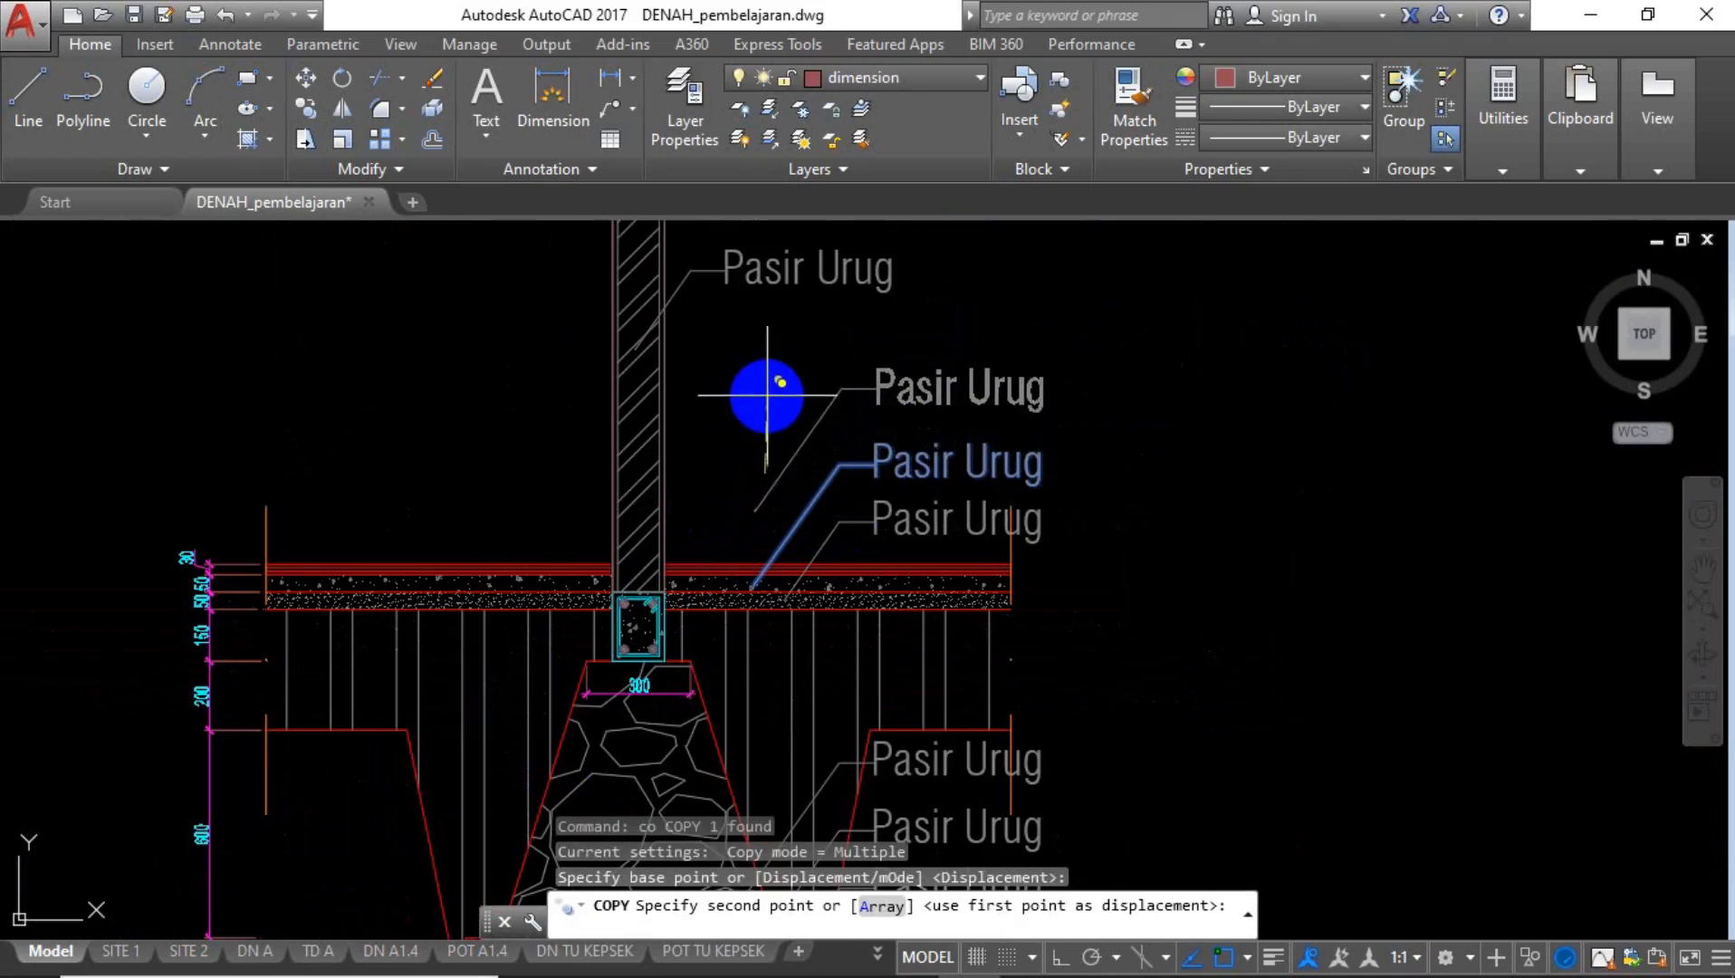
pyautogui.click(757, 361)
pyautogui.press('Escape')
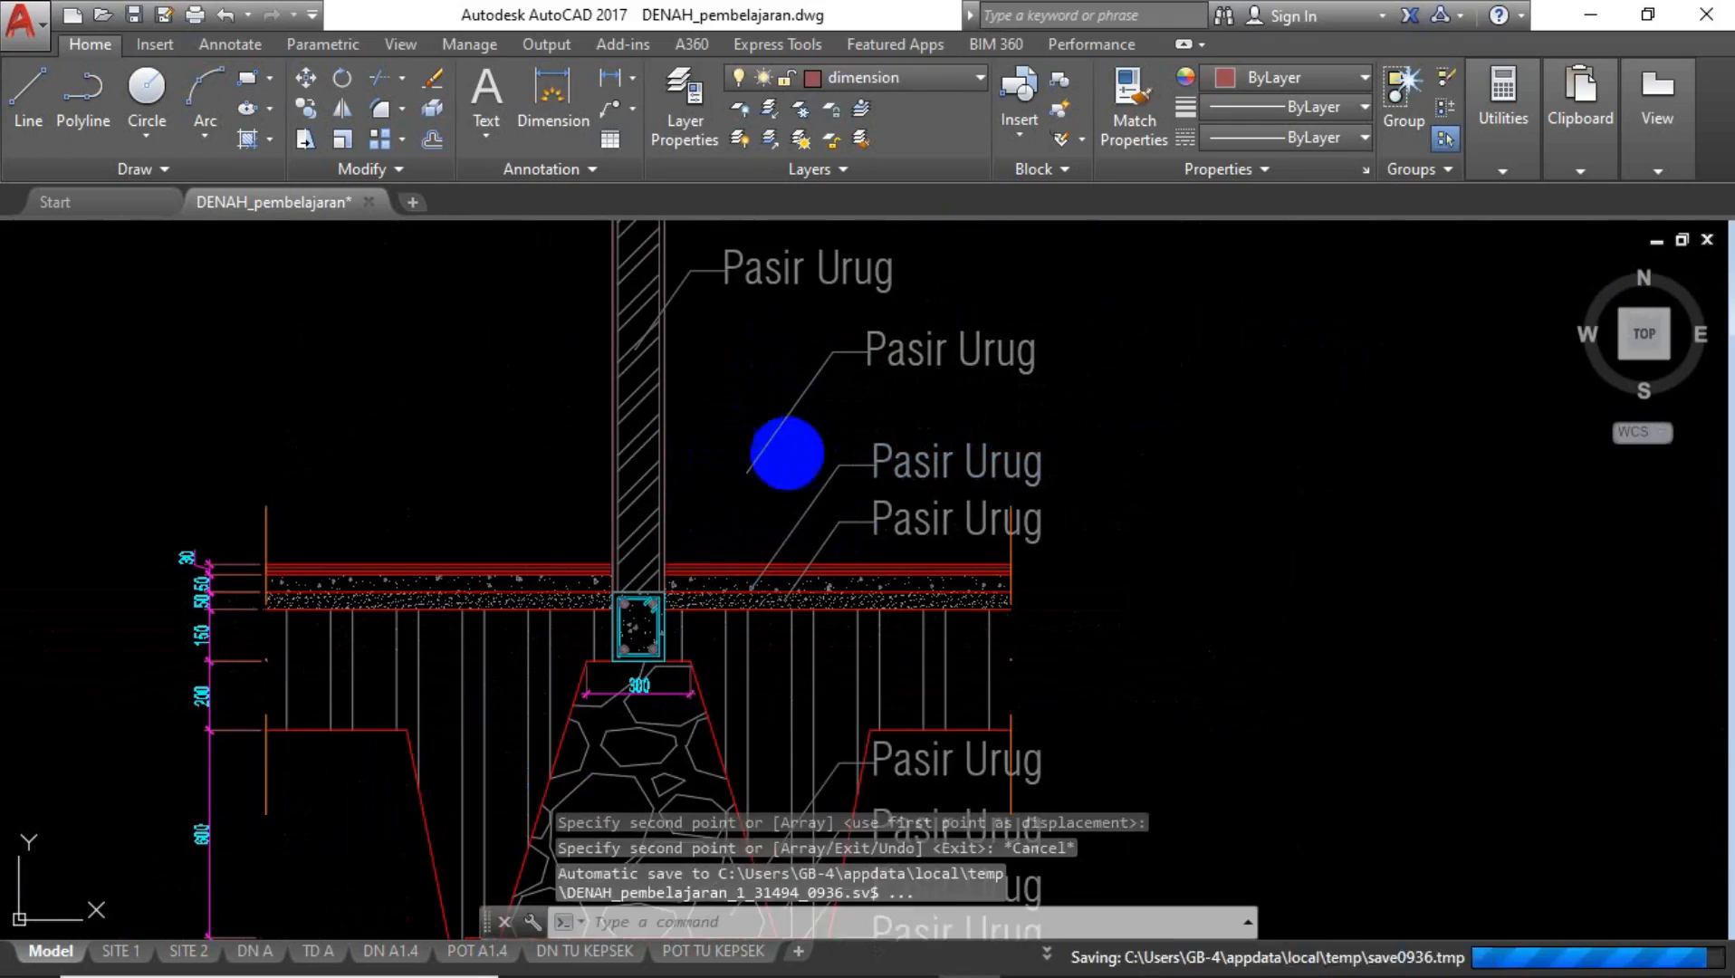
# Stretch the copied note's arrowhead down to the sloof beam.
pyautogui.click(755, 456)
pyautogui.click(724, 475)
pyautogui.click(746, 473)
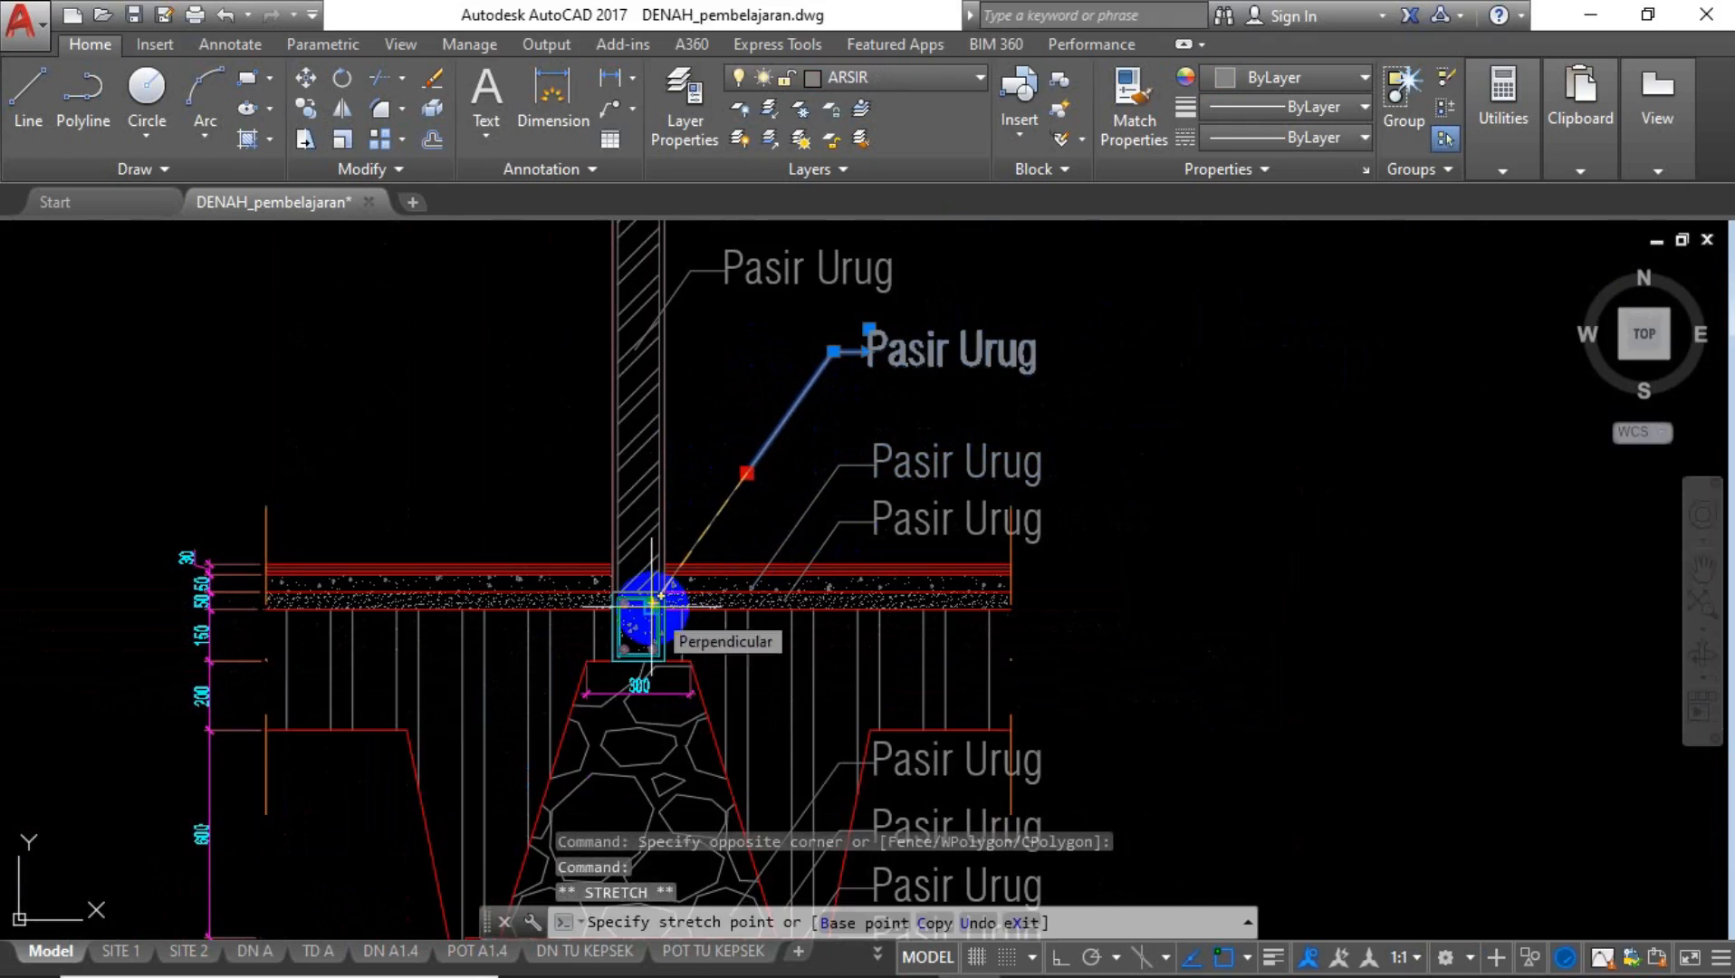
pyautogui.press('Escape')
# Change the brick wall note's text to "Pas. Bata 1PC: 5 PP".
pyautogui.click(748, 269)
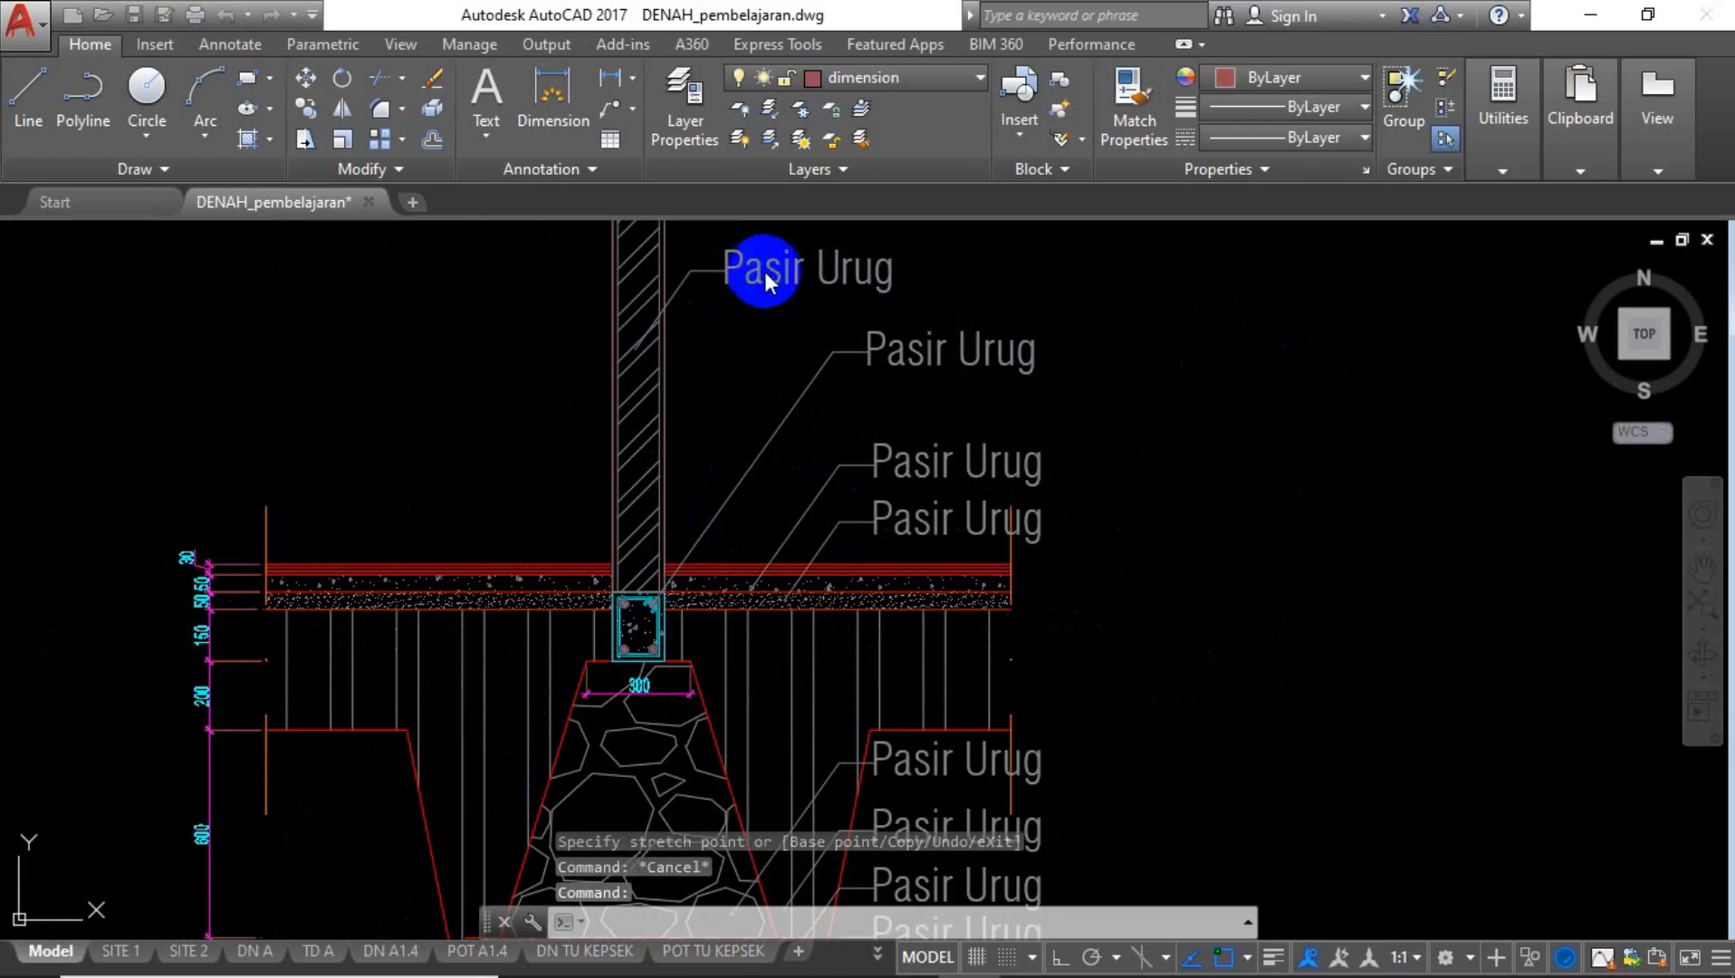
pyautogui.doubleClick(765, 279)
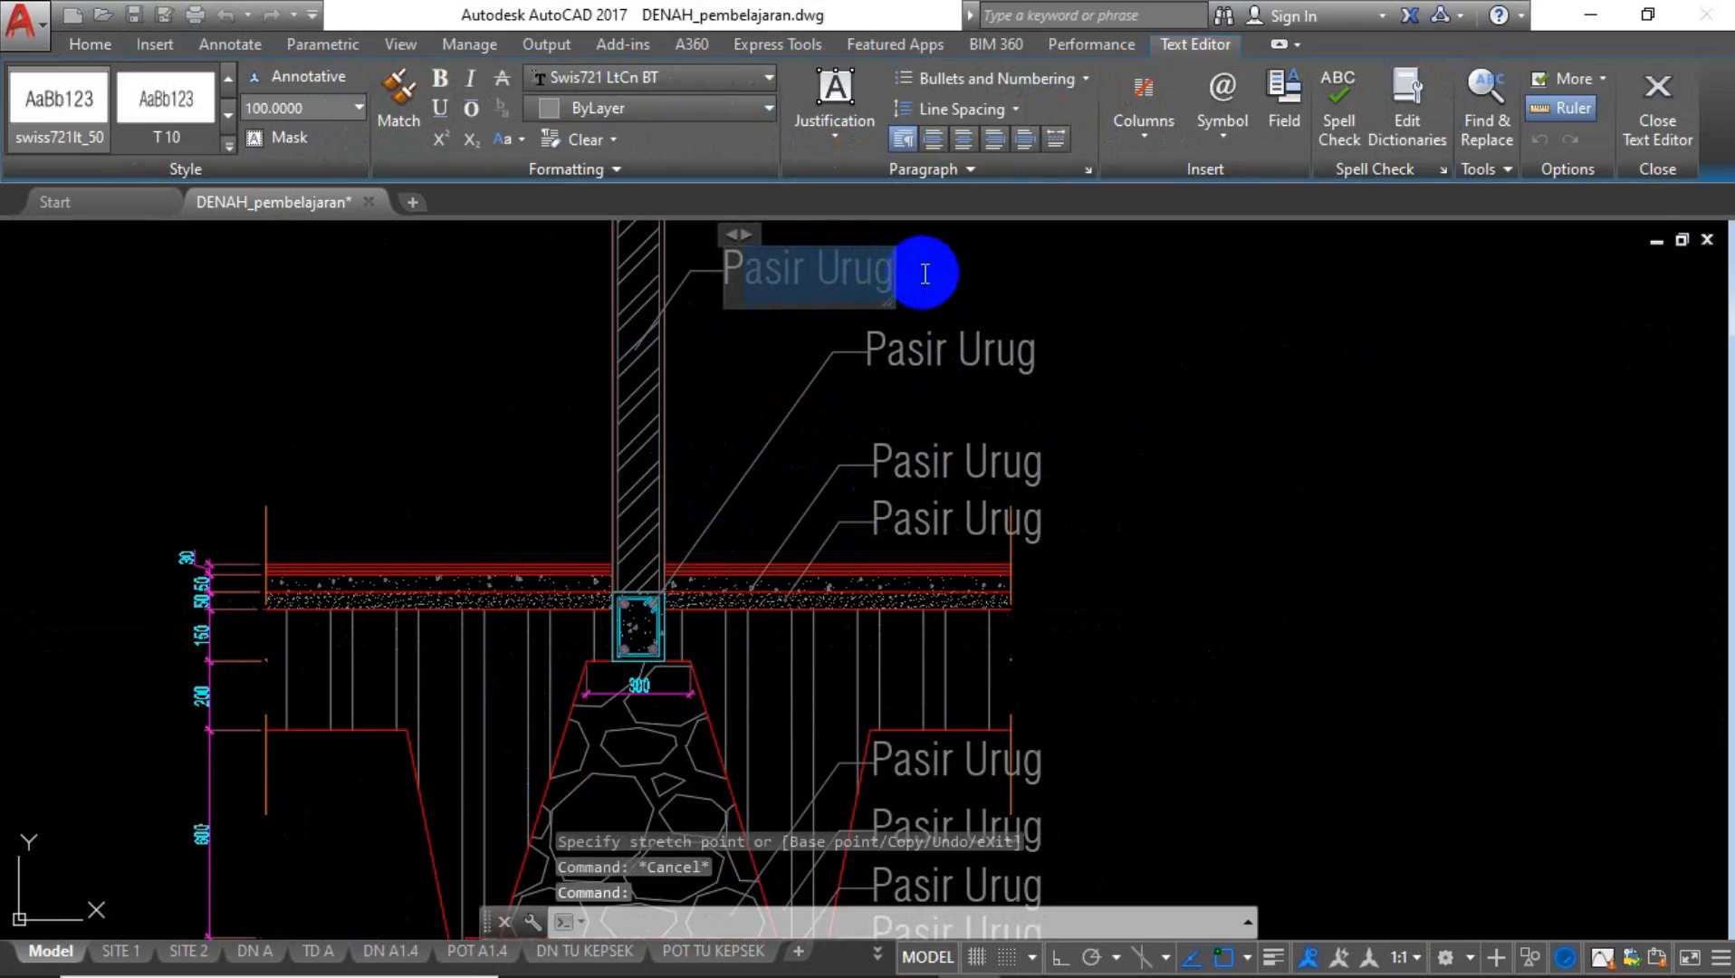
pyautogui.write('as.')
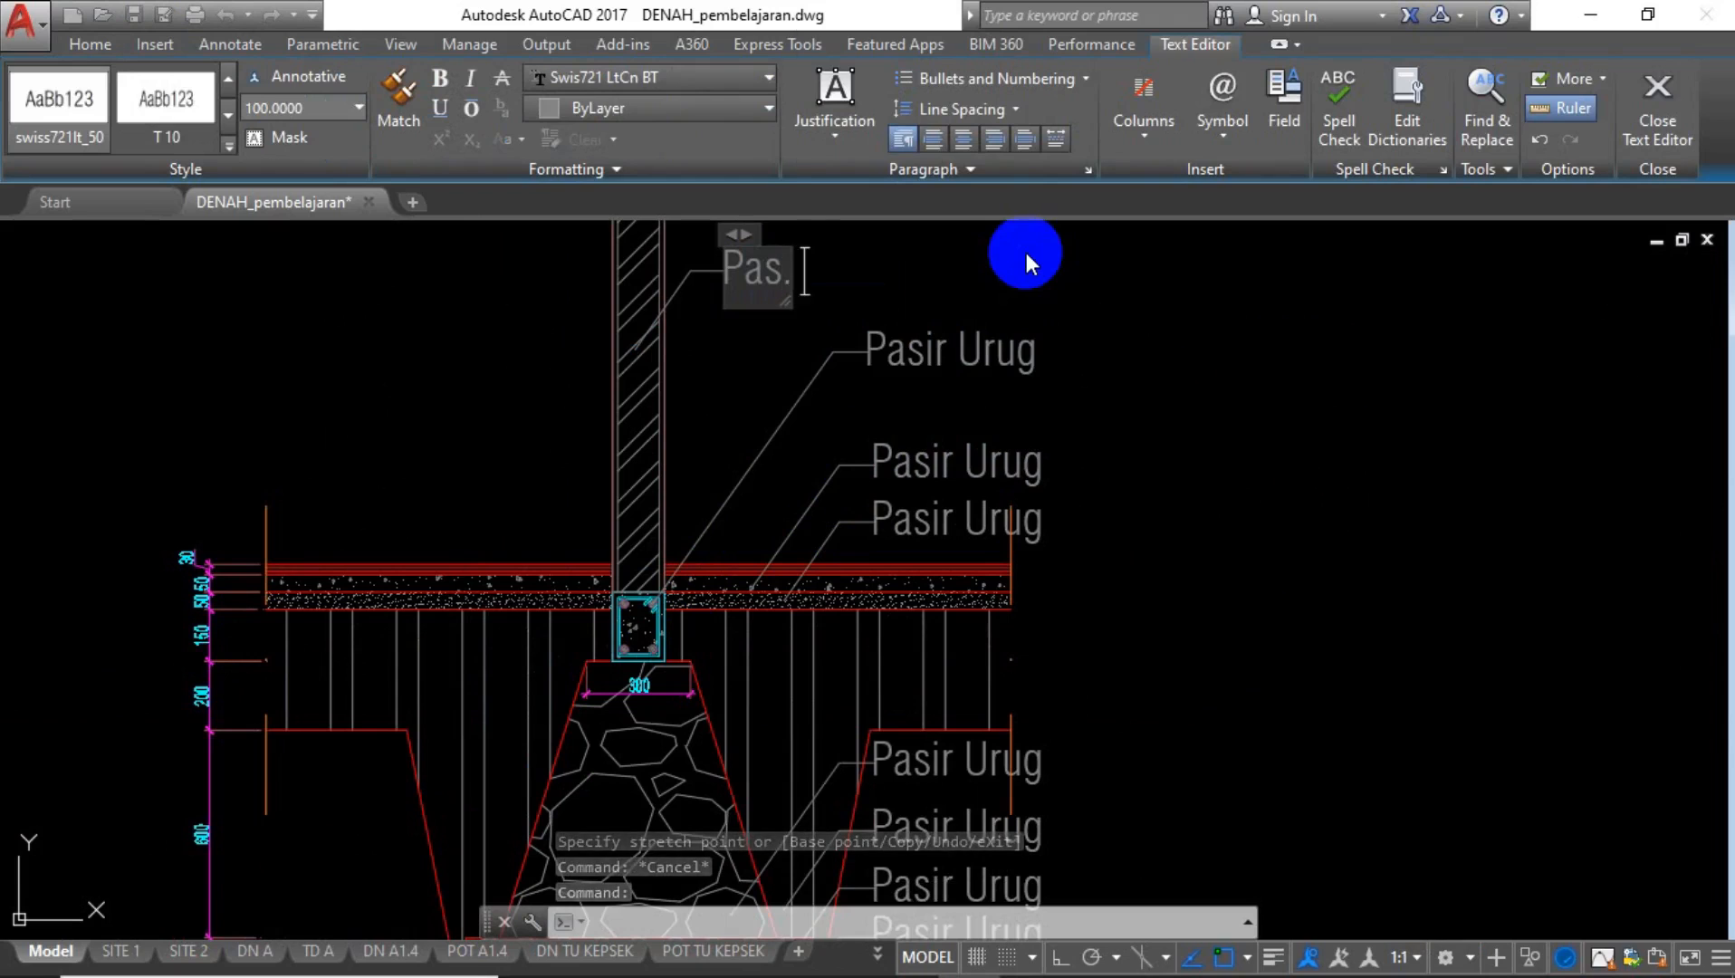
pyautogui.write(' Bata')
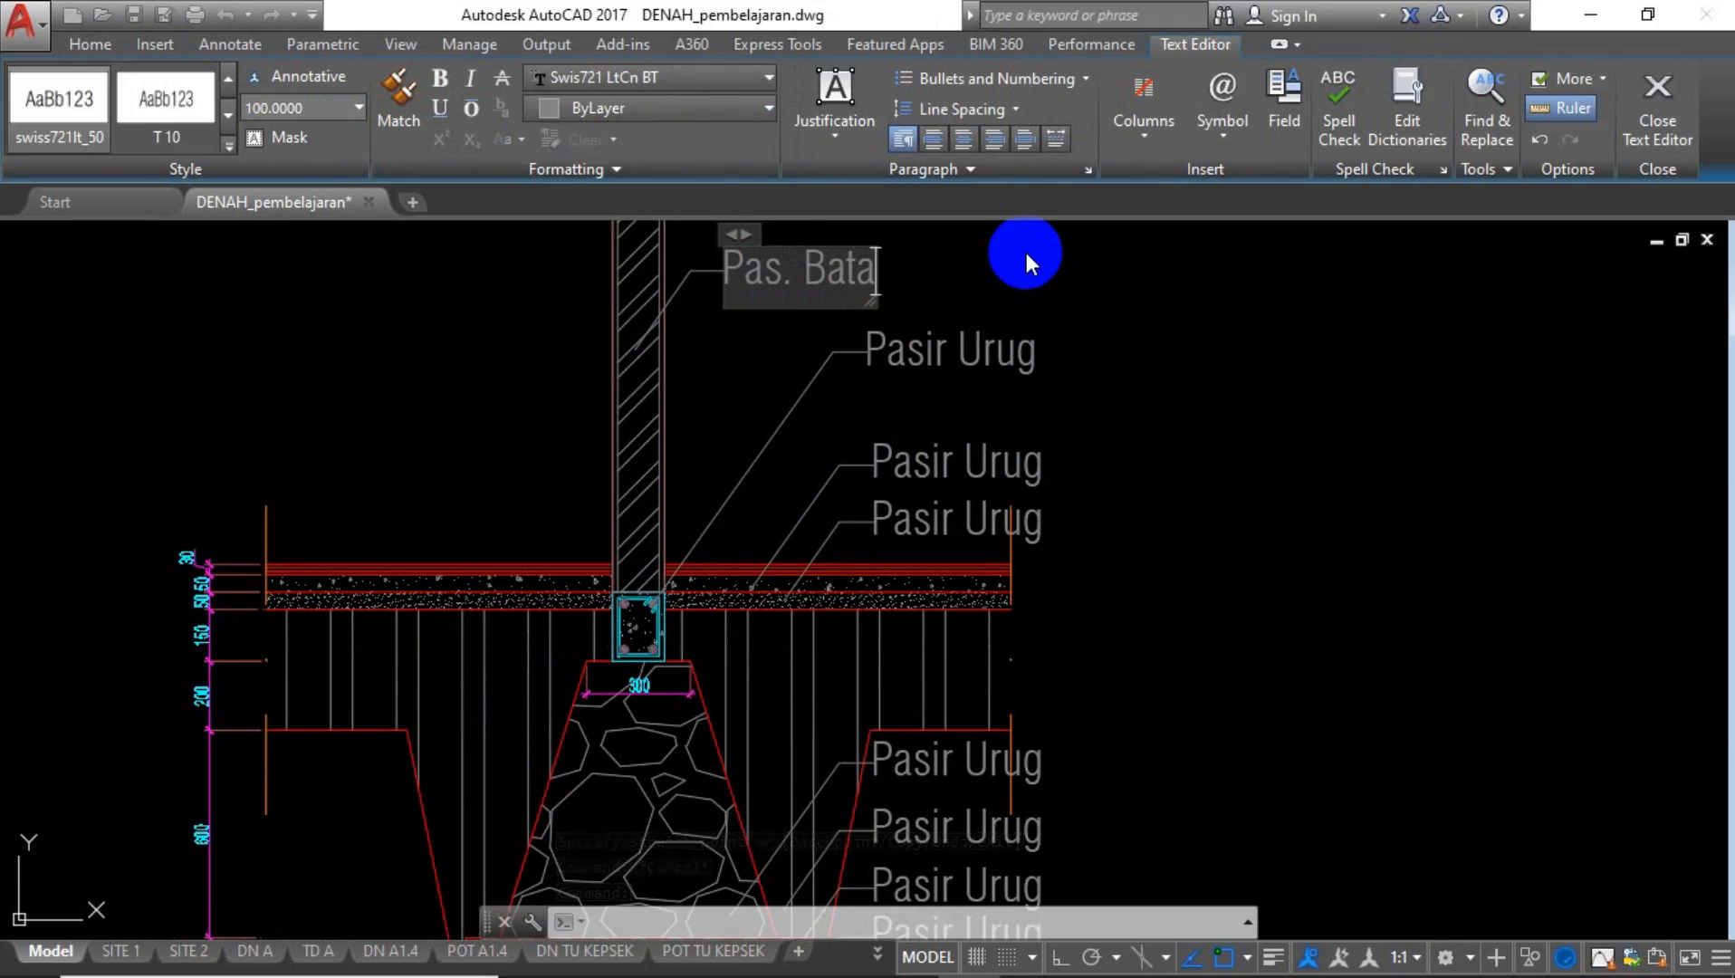
pyautogui.write(' 1')
pyautogui.press('capslock')
pyautogui.write('P')
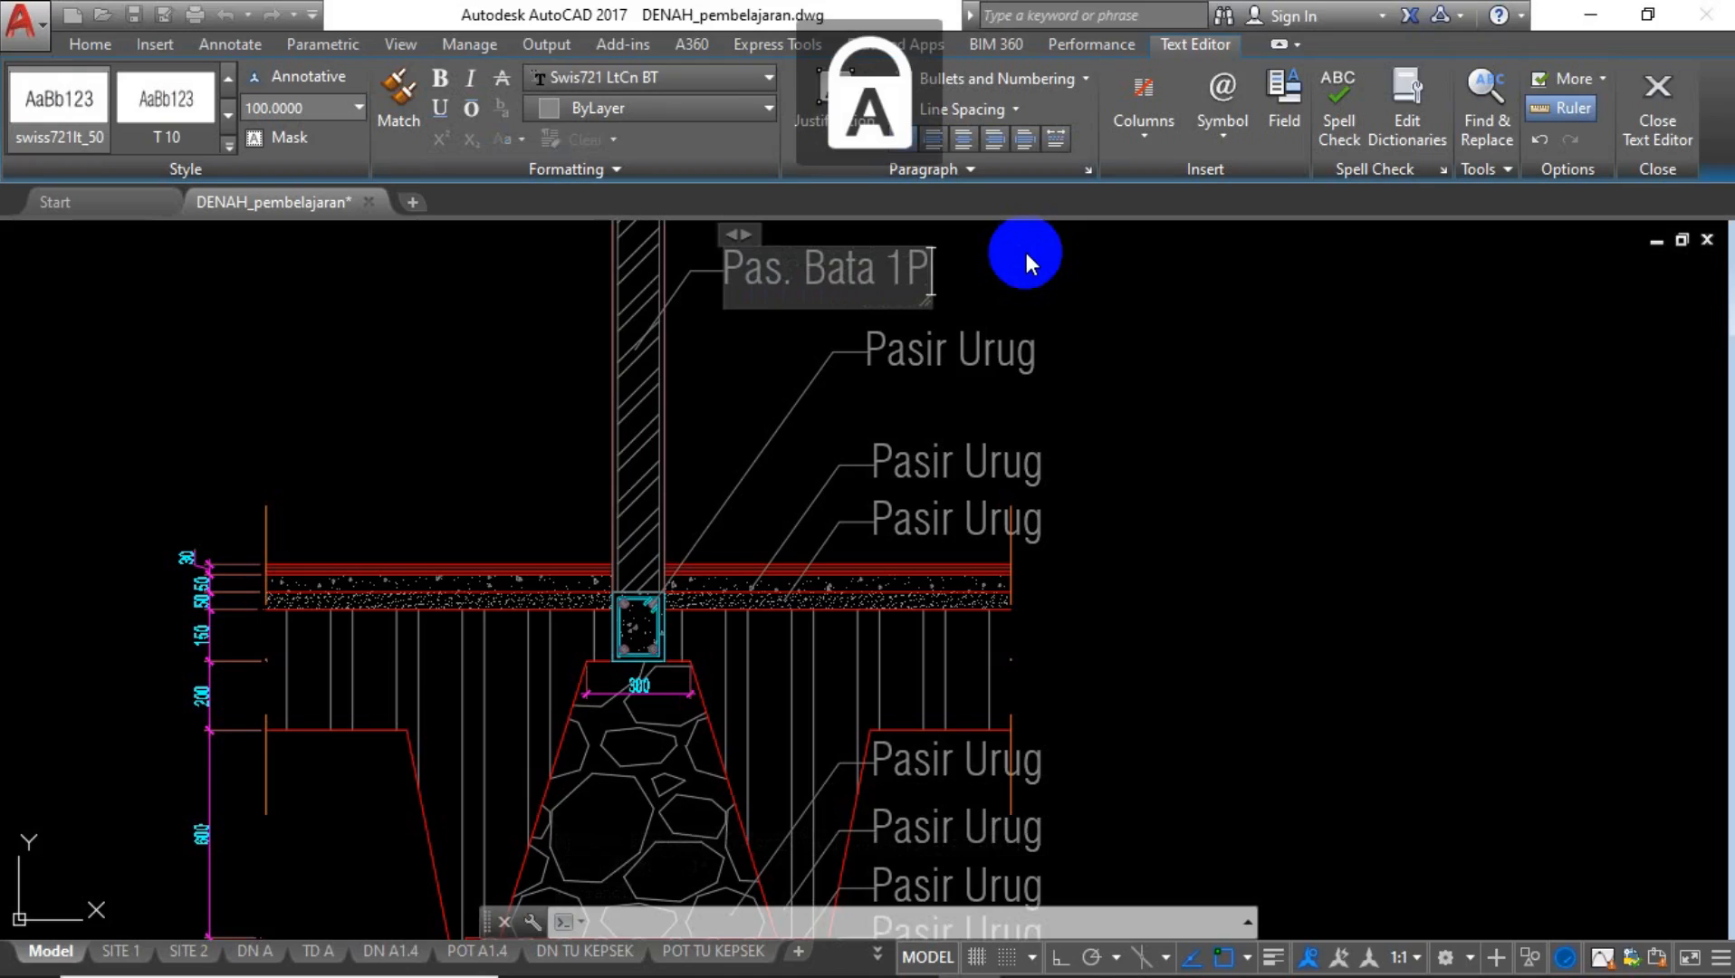
pyautogui.write('C:')
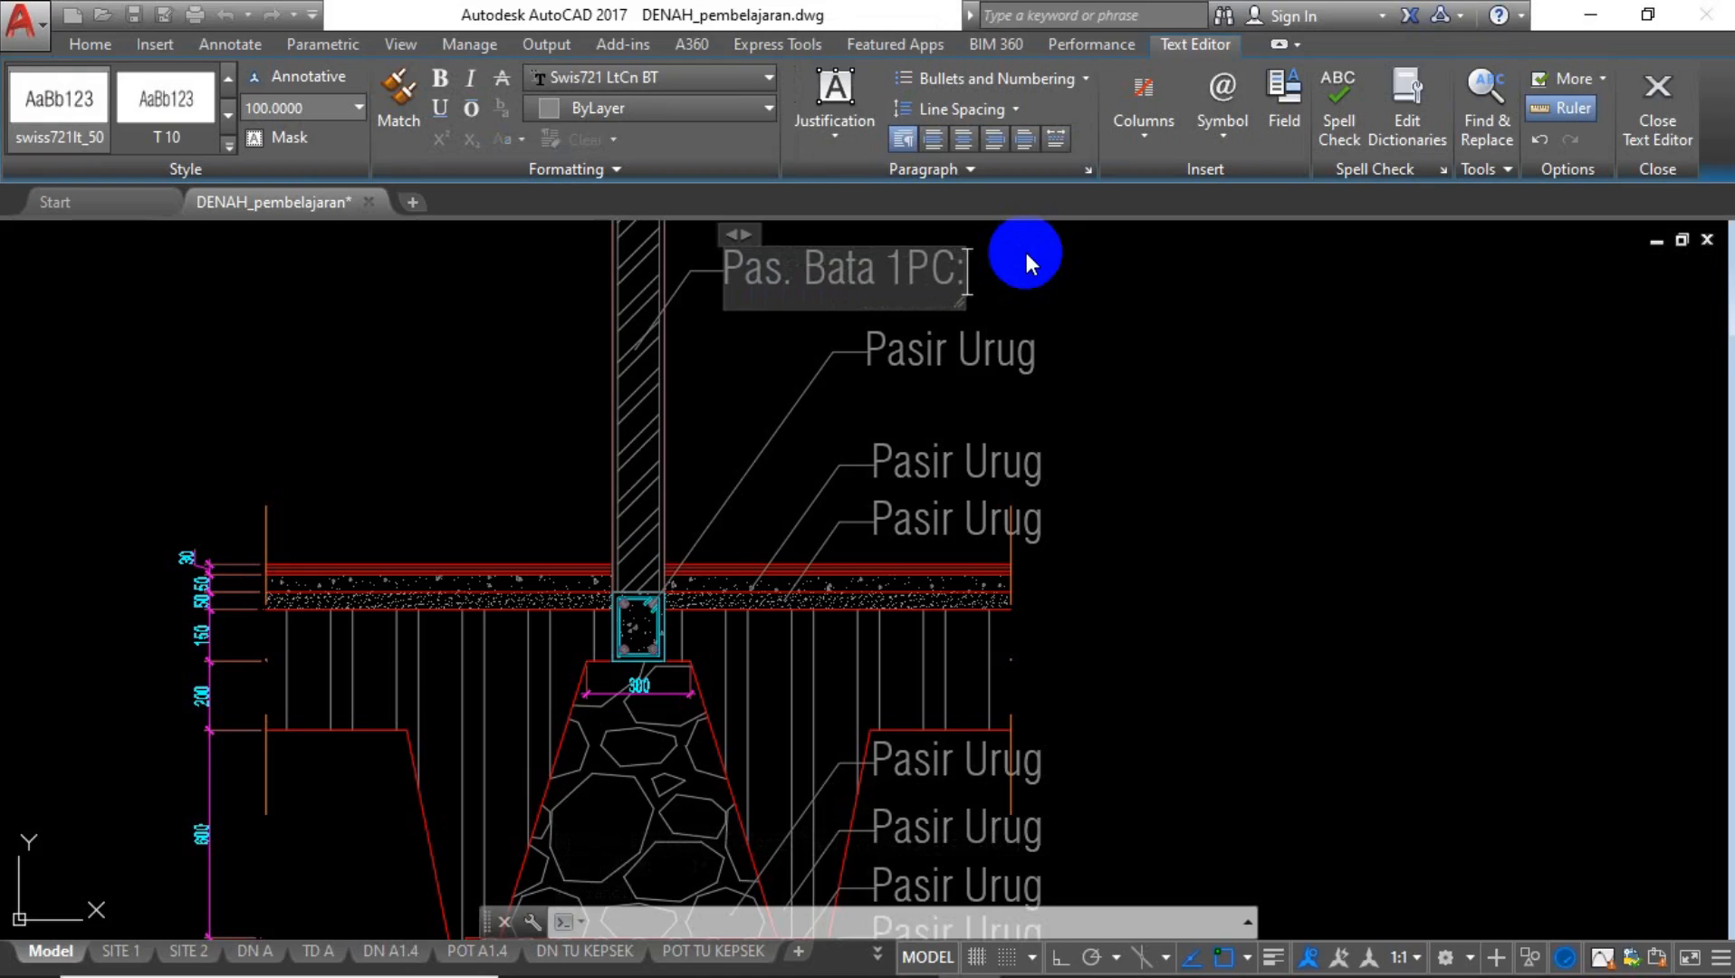
pyautogui.write('5')
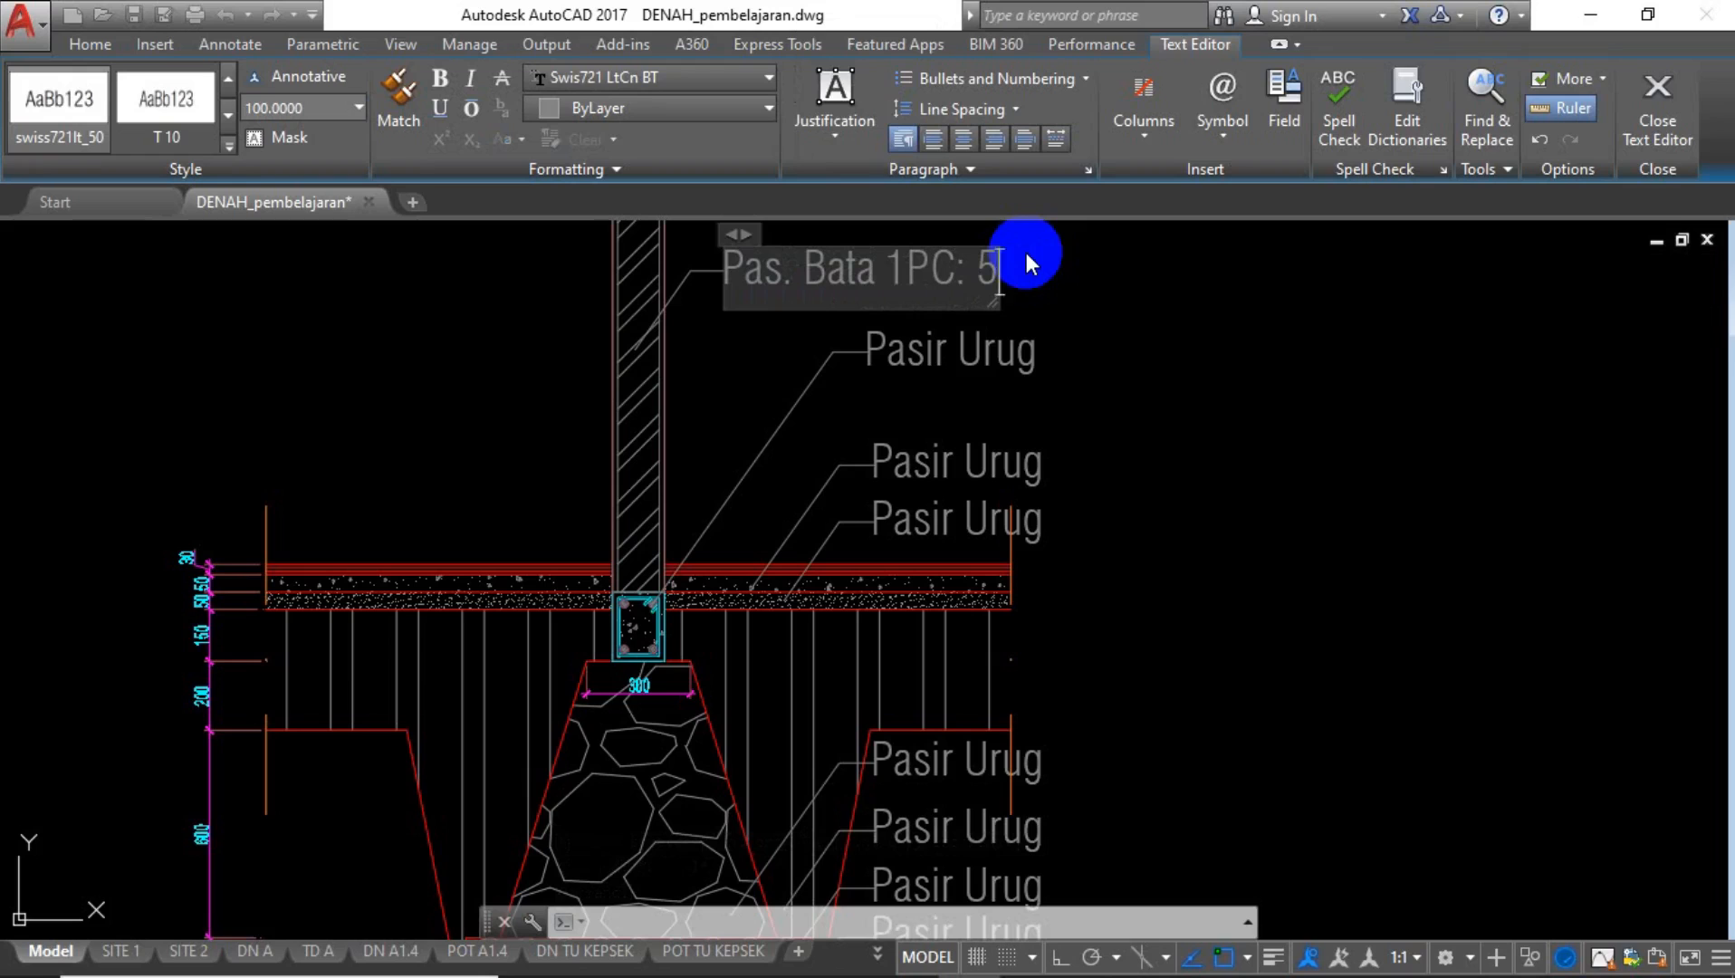
pyautogui.write(' PP')
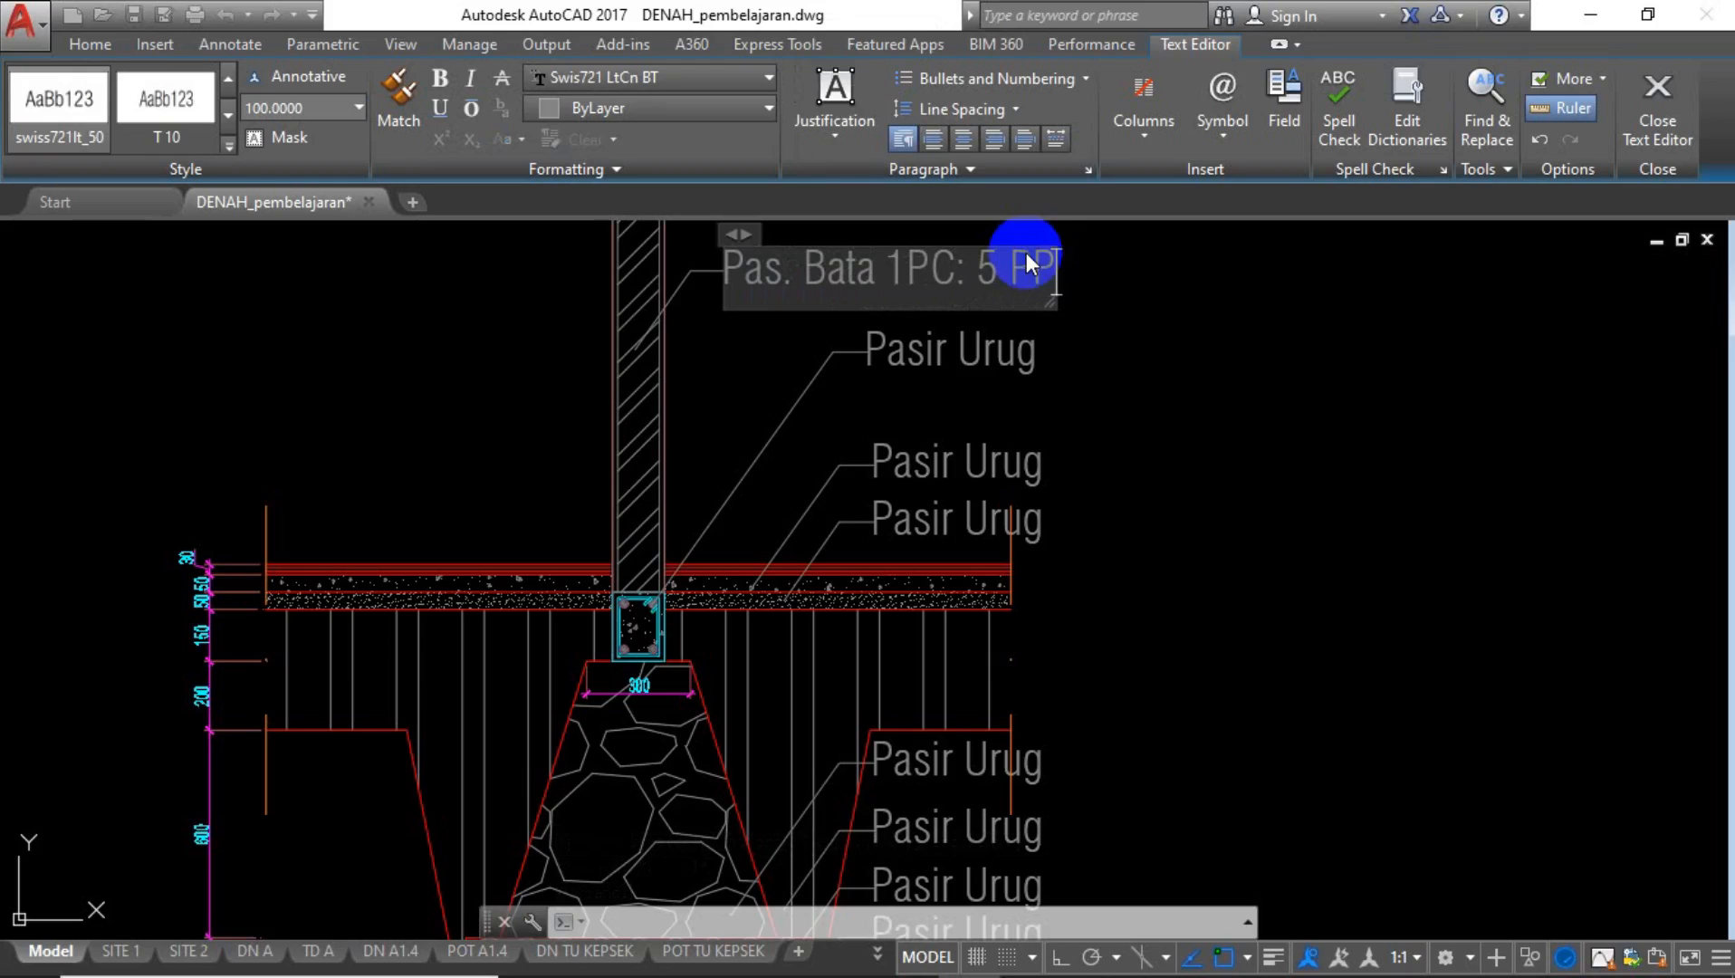
pyautogui.click(926, 351)
# Change the sloof beam note's text to "Sloof 150/200".
pyautogui.doubleClick(926, 352)
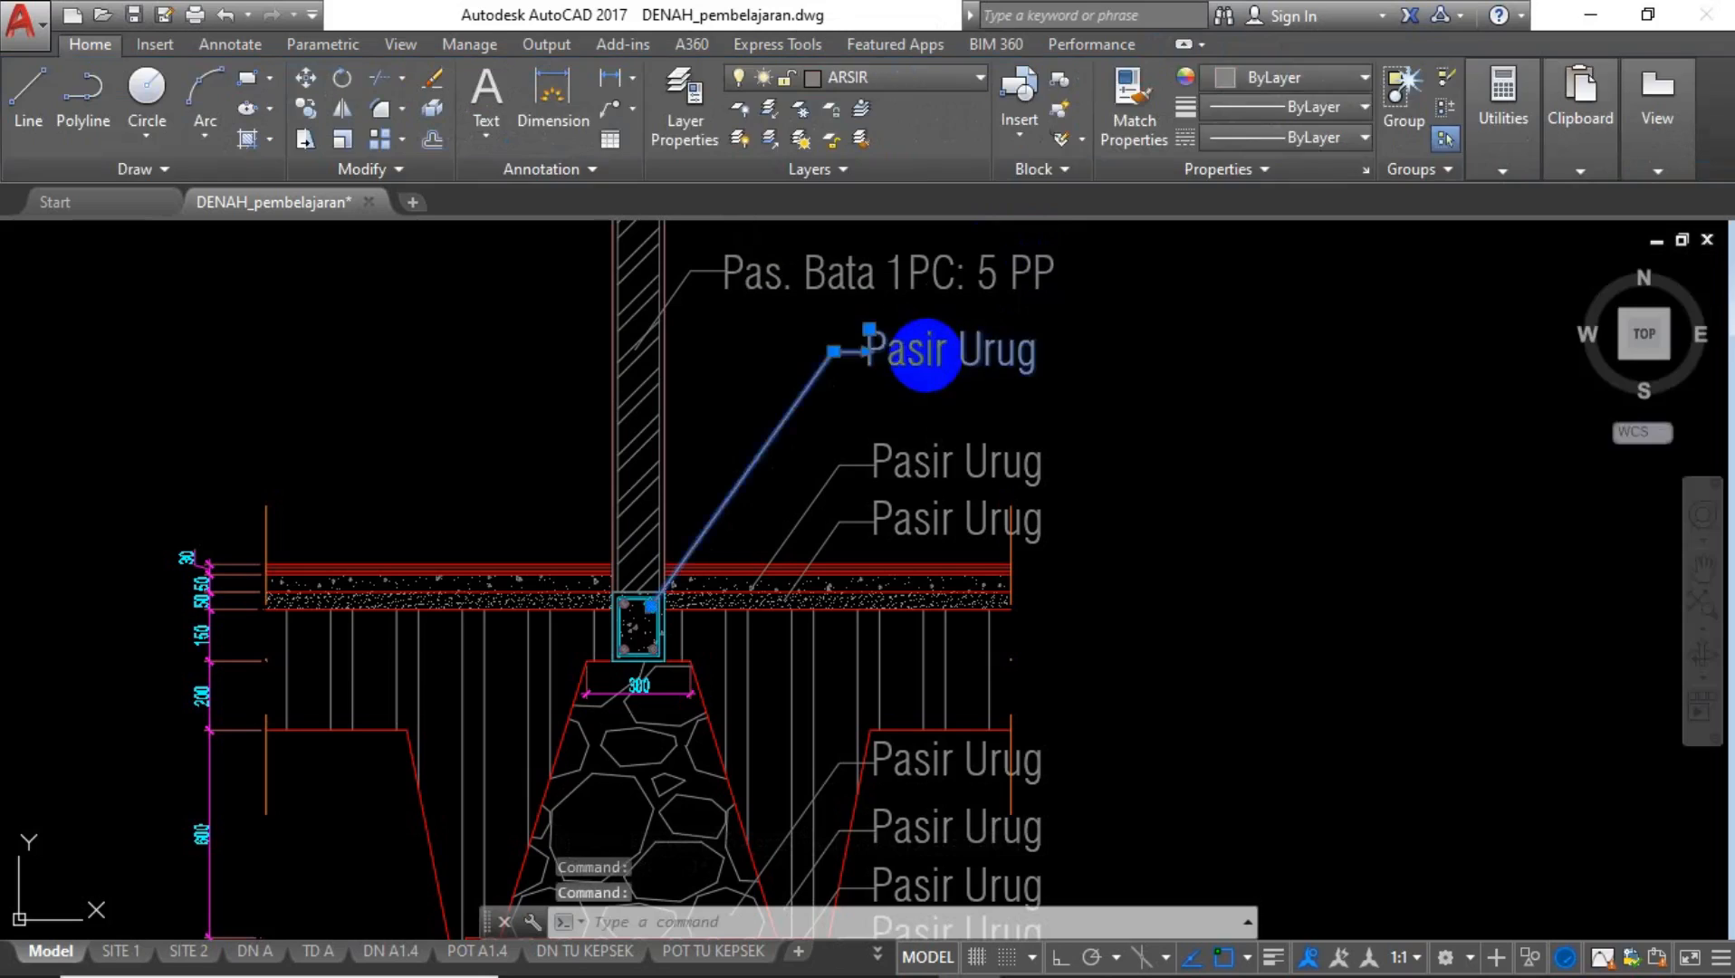
pyautogui.press('capslock')
pyautogui.write('S')
pyautogui.press('capslock')
pyautogui.write('loof 1')
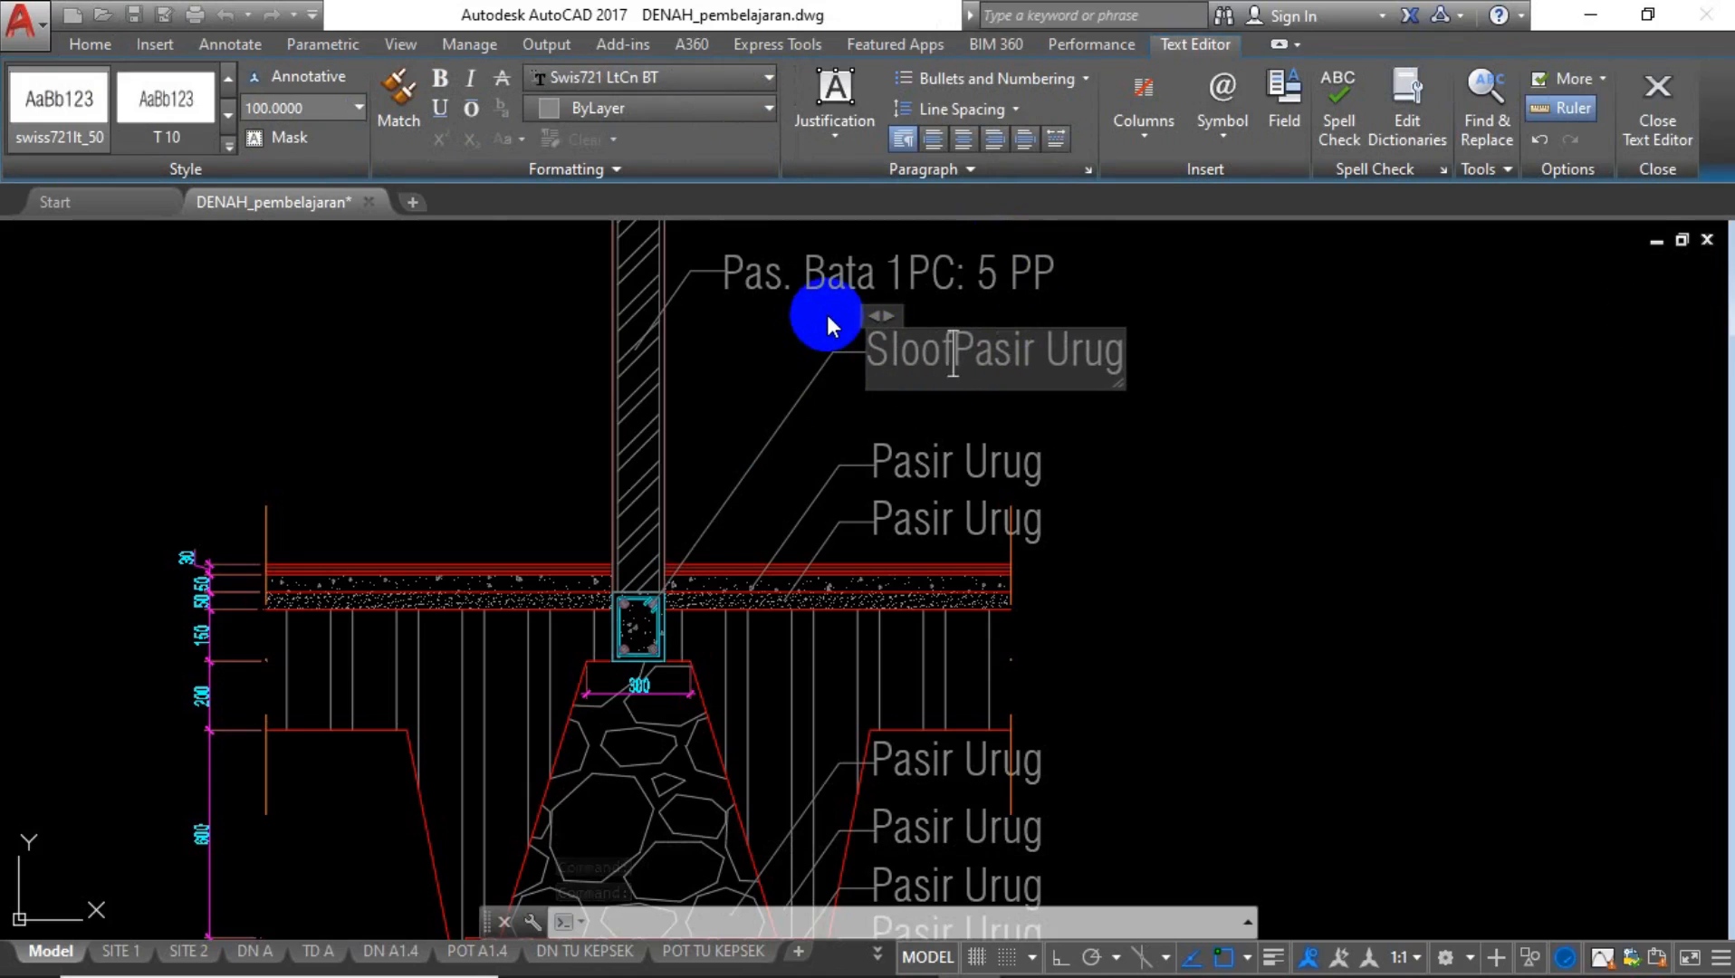
pyautogui.write('50/200')
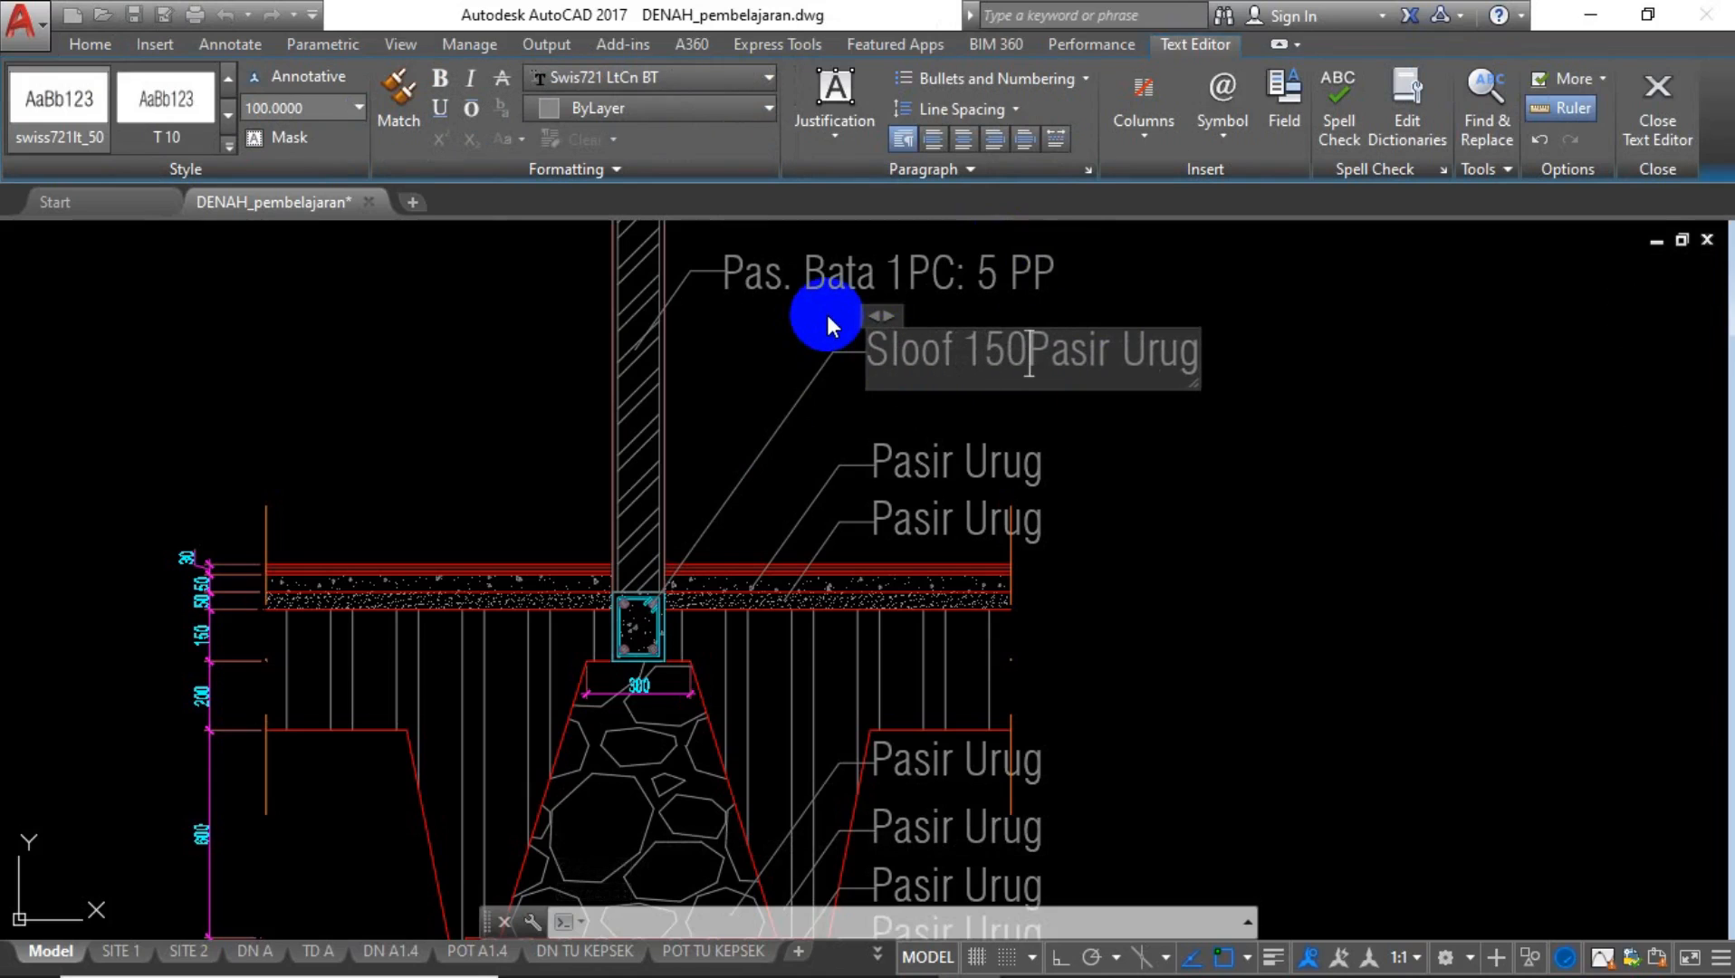
pyautogui.press('Delete')
pyautogui.press('Delete')
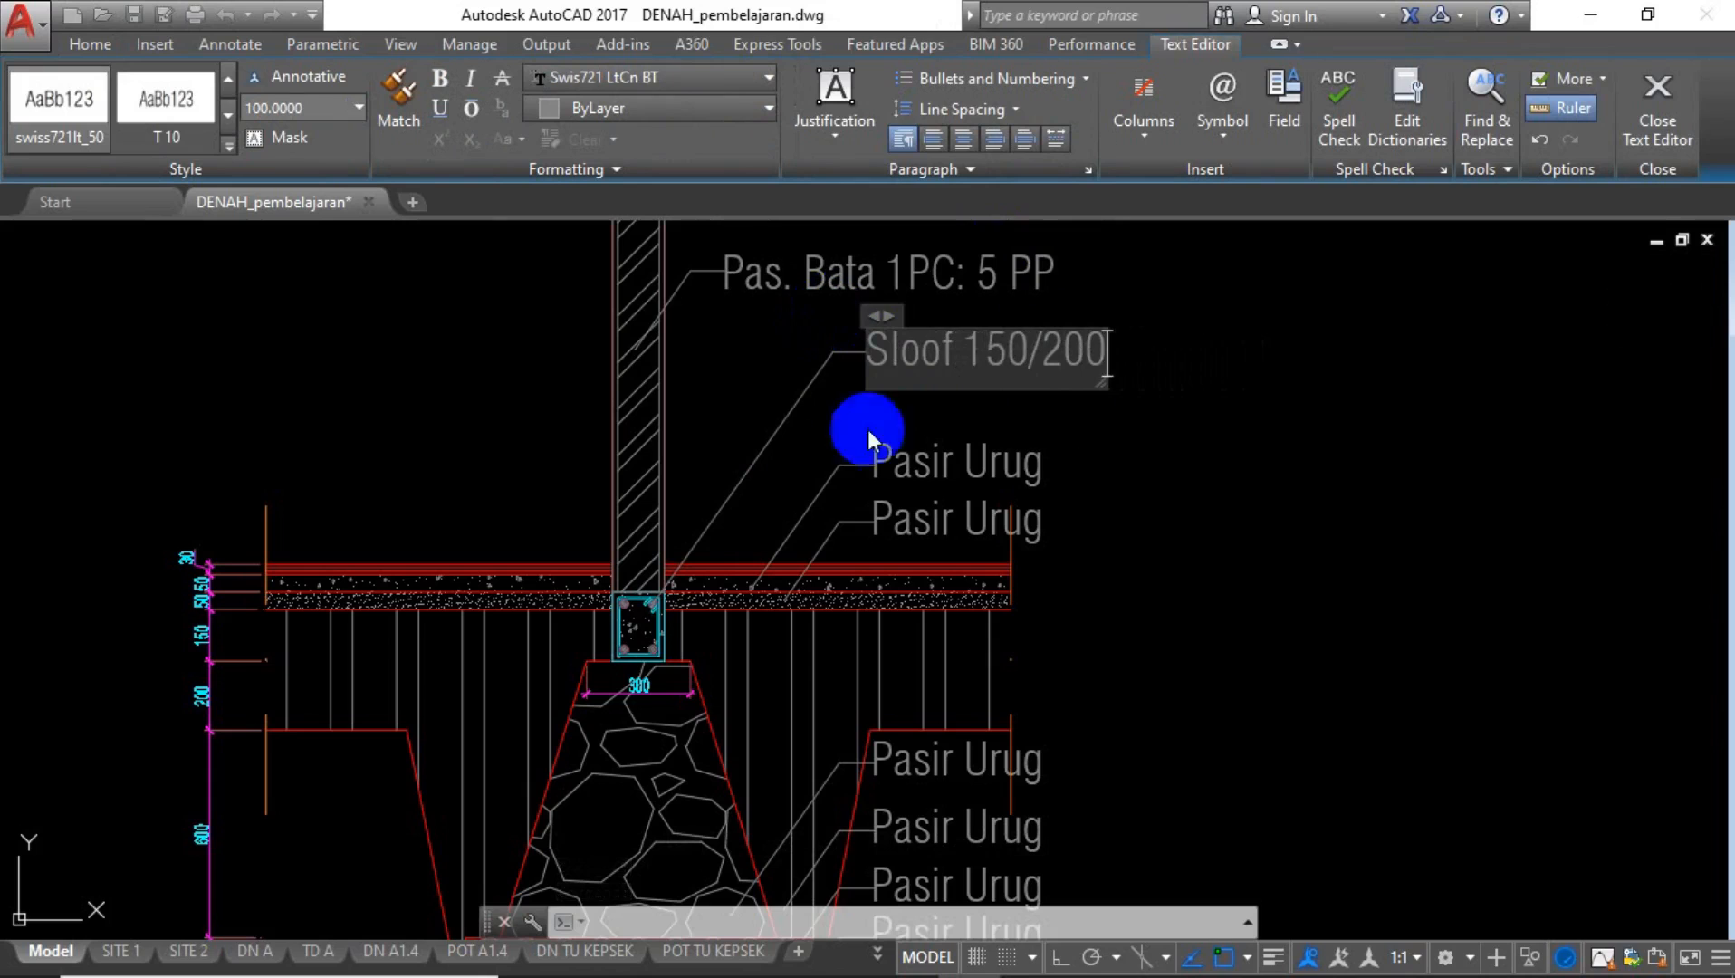
pyautogui.click(859, 425)
# Set the concrete floor layer's note to "Rabat Beton" and the sand layer's note below it to "Pasir Urug".
pyautogui.doubleClick(876, 462)
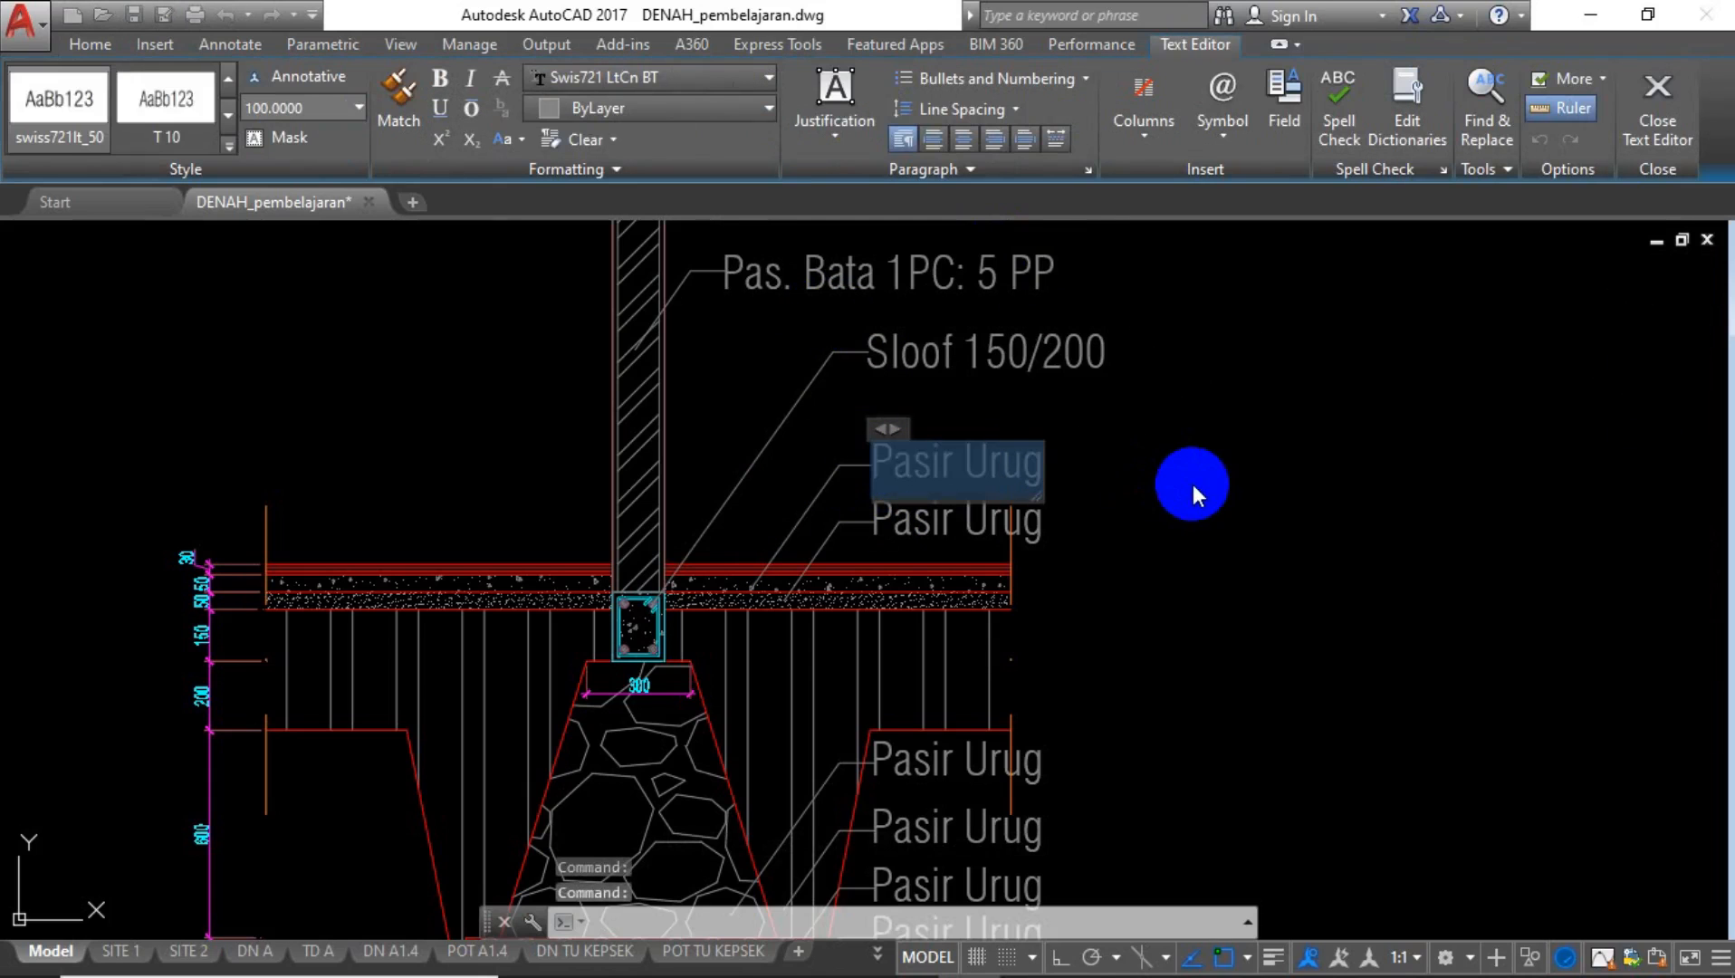
pyautogui.write('Rabat Beton')
pyautogui.click(1035, 544)
pyautogui.doubleClick(928, 515)
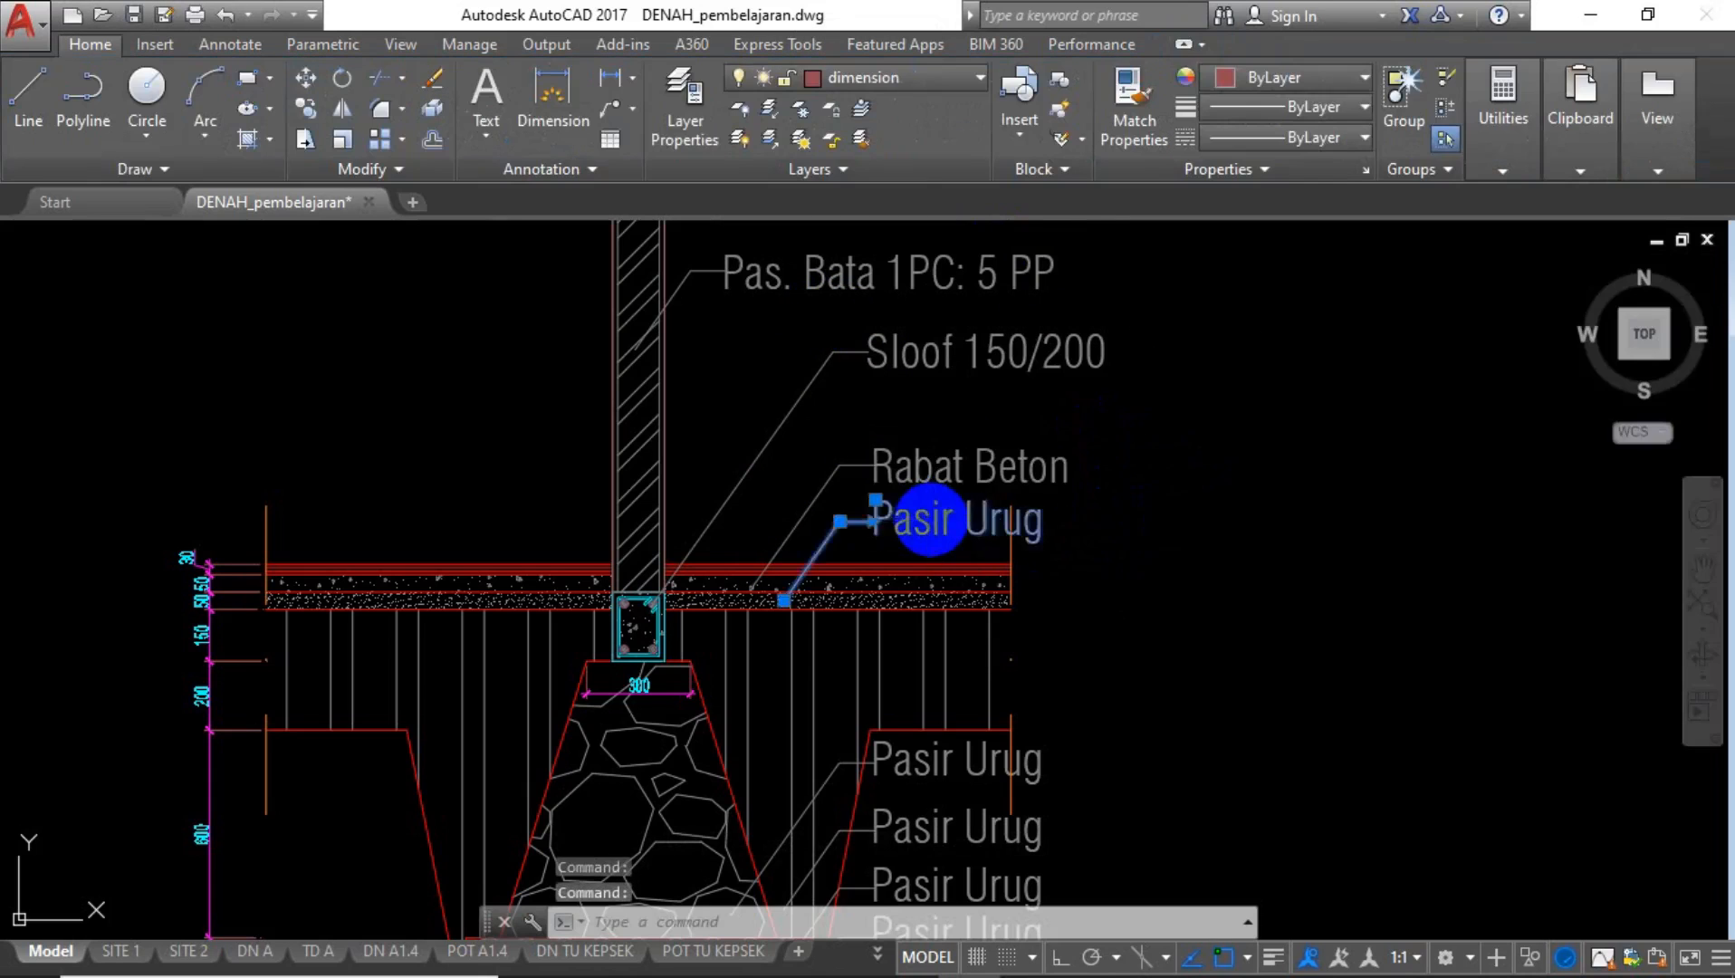
pyautogui.write('Pasir')
pyautogui.press('capslock')
pyautogui.write('Urug')
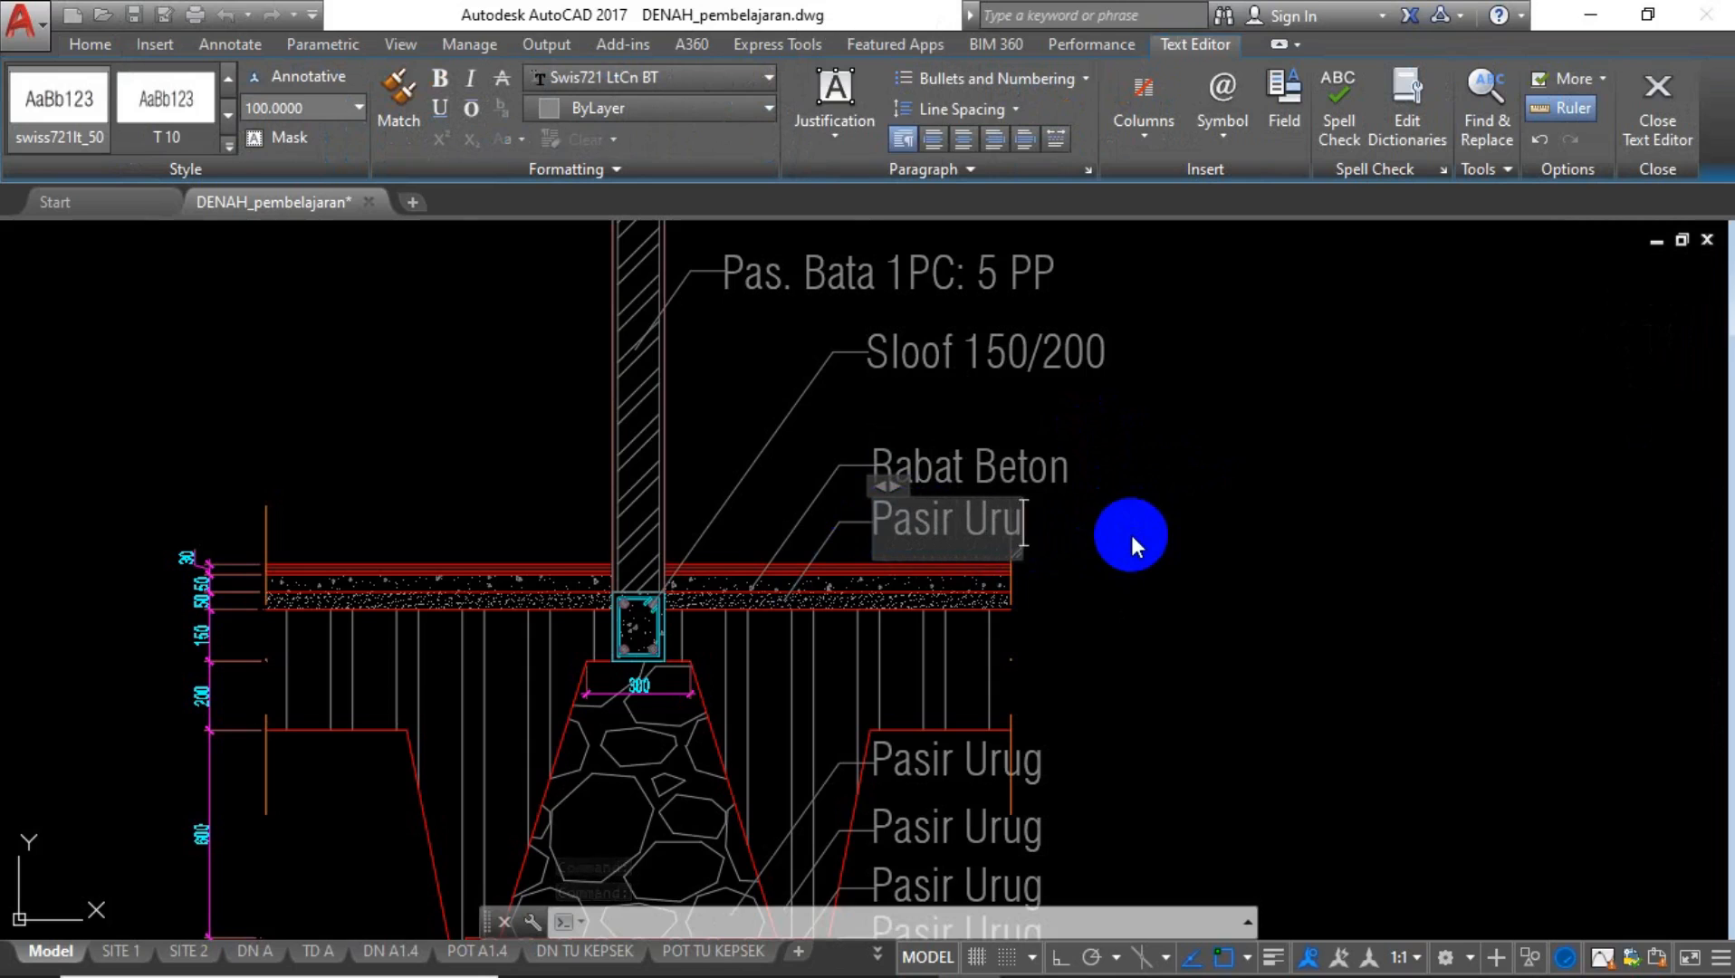
pyautogui.click(1132, 543)
# Copy the "Rabat Beton" note upward, placing it just below the "Sloof 150/200" note.
pyautogui.click(906, 406)
pyautogui.click(846, 475)
pyautogui.write('co')
pyautogui.press('Return')
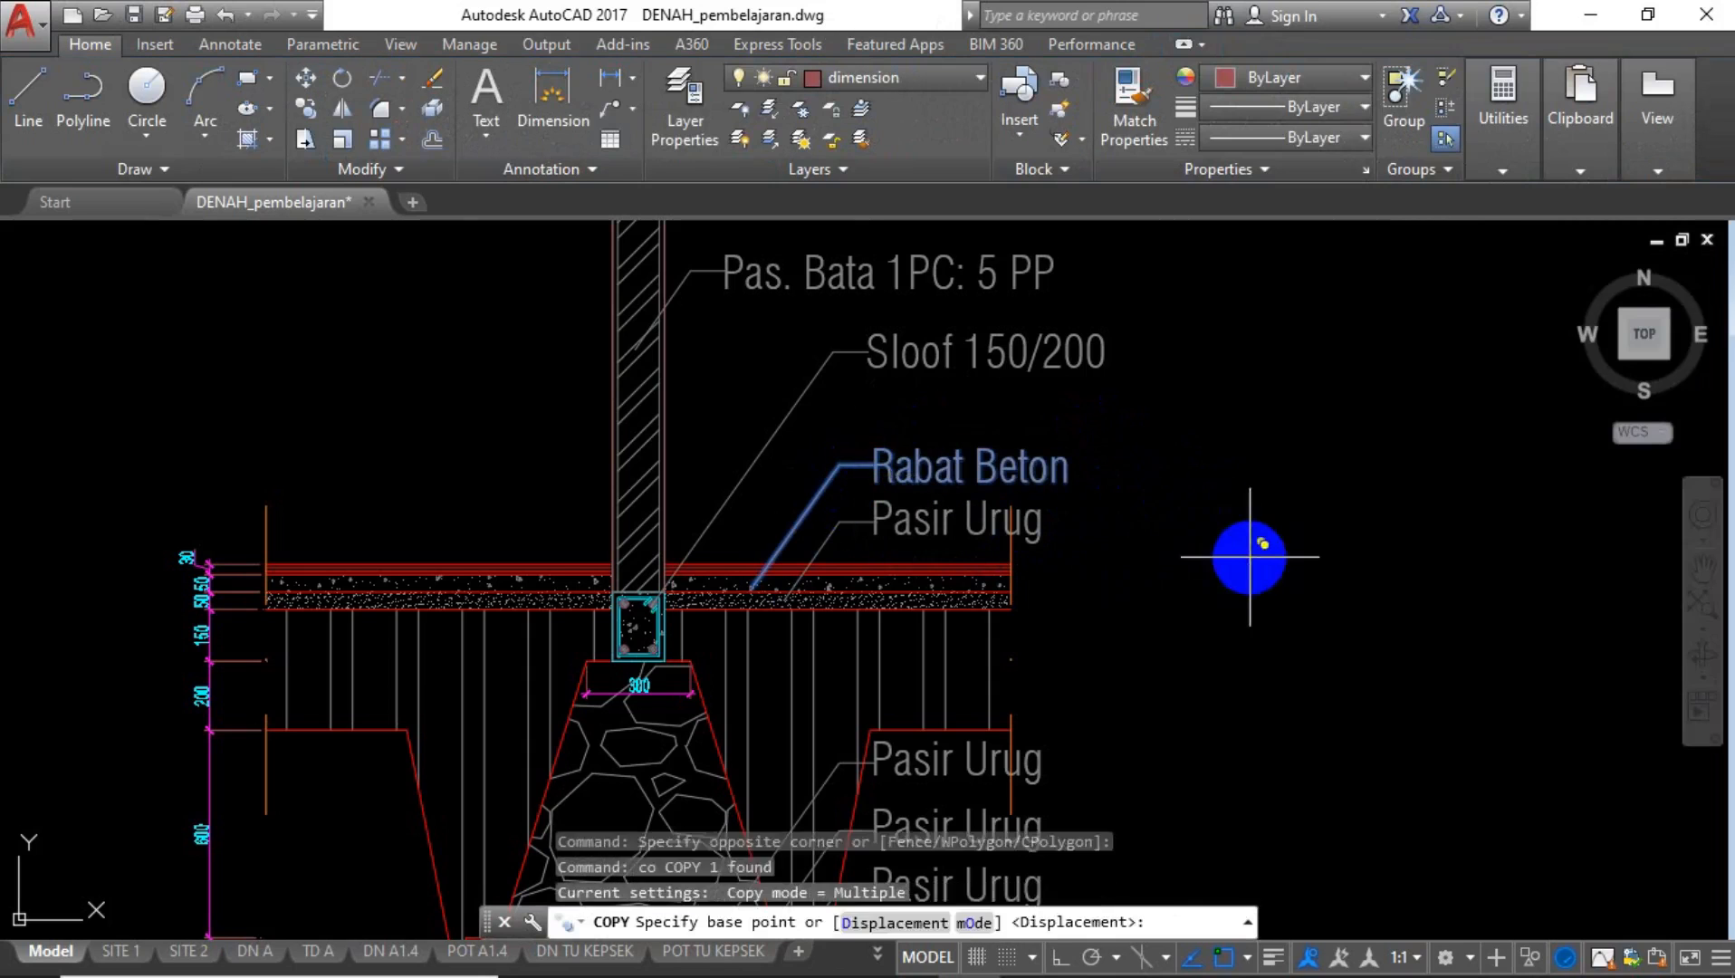
pyautogui.click(1247, 553)
pyautogui.click(1245, 494)
pyautogui.press('Escape')
# Stretch the copied "Rabat Beton" note's arrowhead down to the tile layer on top of the floor.
pyautogui.click(766, 502)
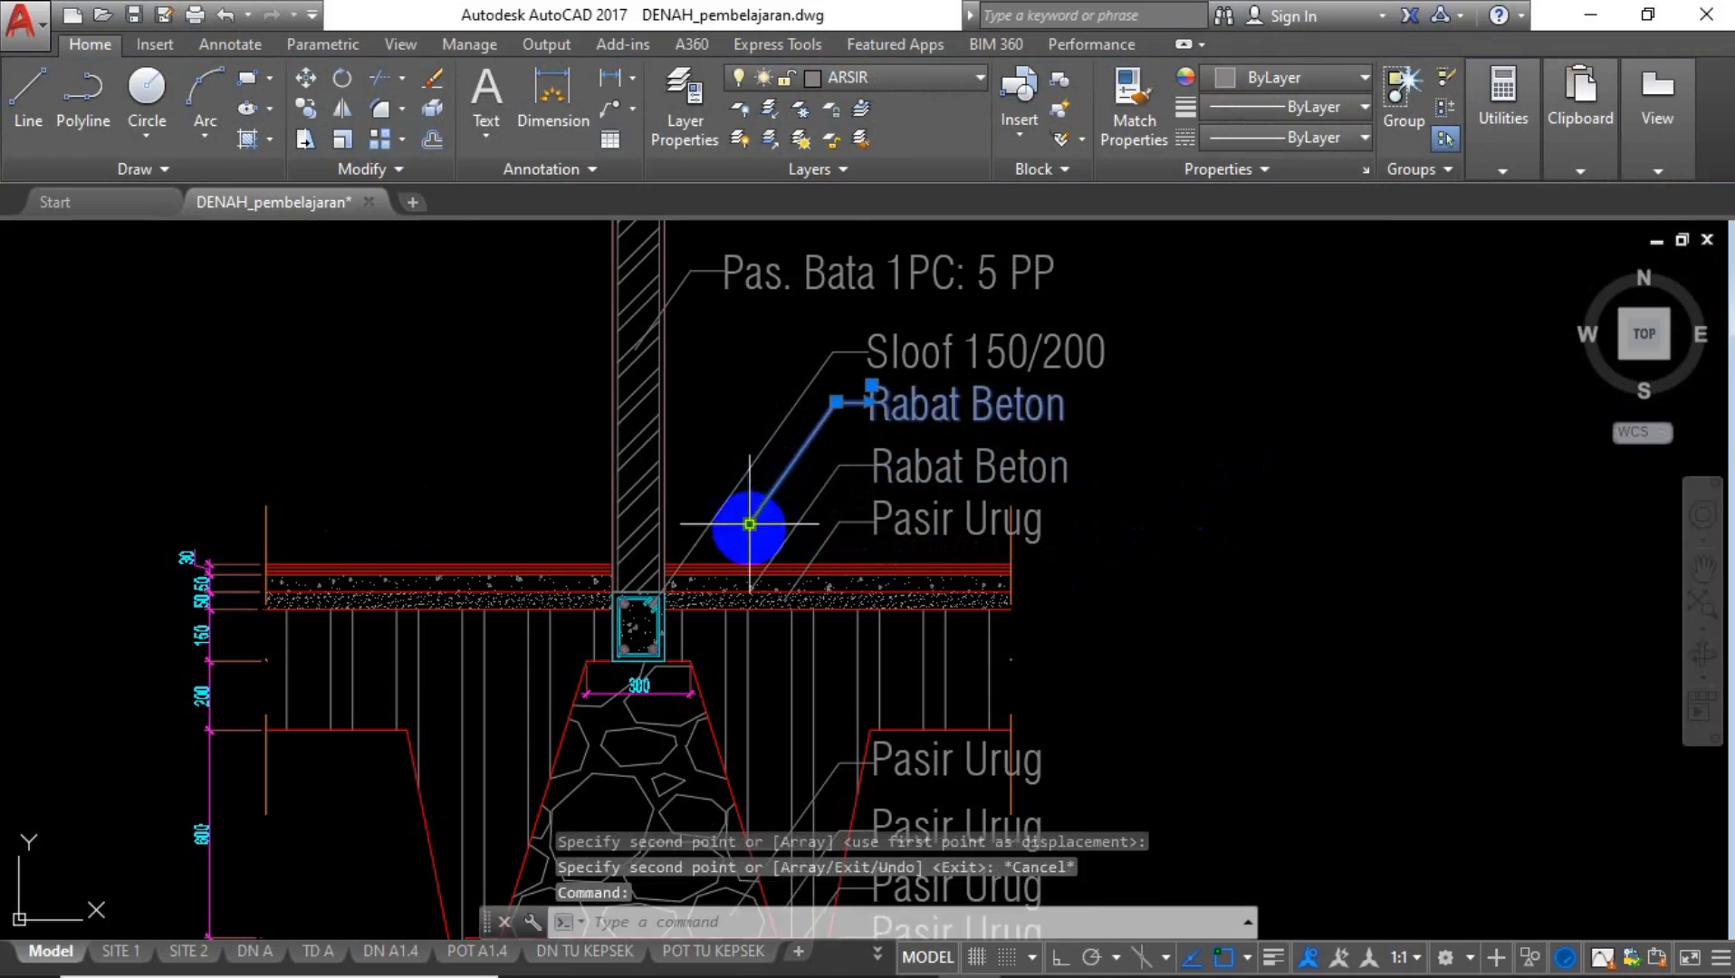
pyautogui.click(749, 524)
pyautogui.scroll(3, 731, 563)
pyautogui.press('Escape')
pyautogui.scroll(-5, 736, 570)
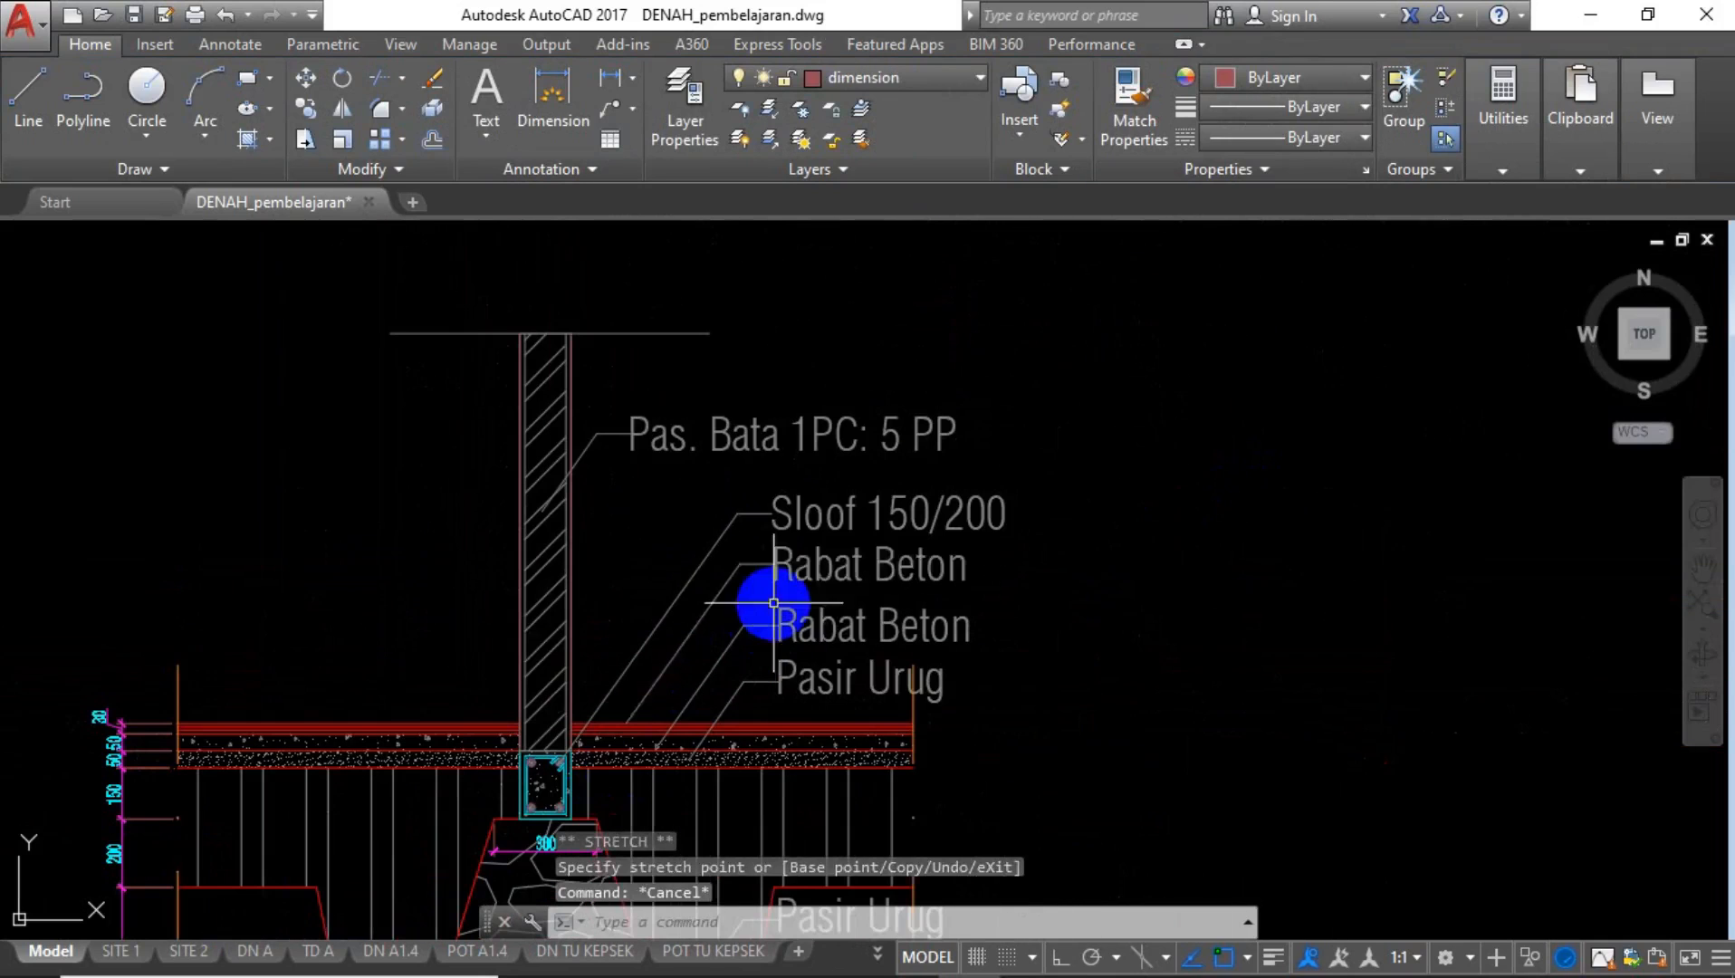
# Change the tile layer note's text to "Keramik 300x300".
pyautogui.doubleClick(776, 563)
pyautogui.write('Keramik')
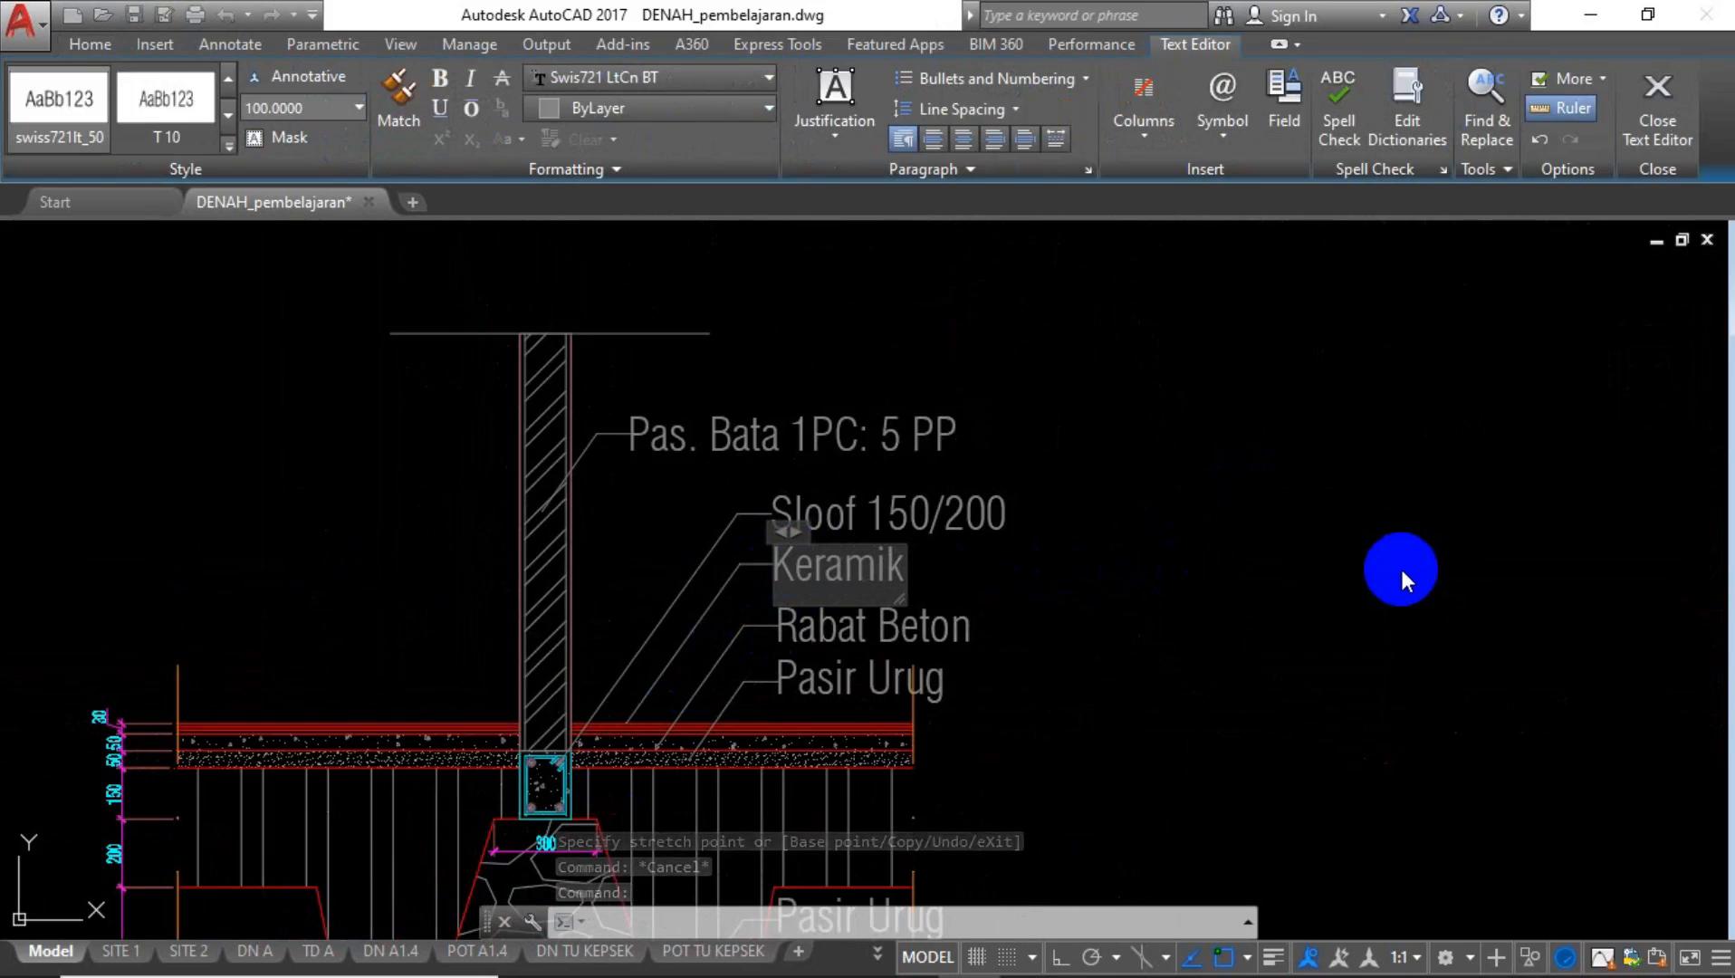
pyautogui.write(' 300/300')
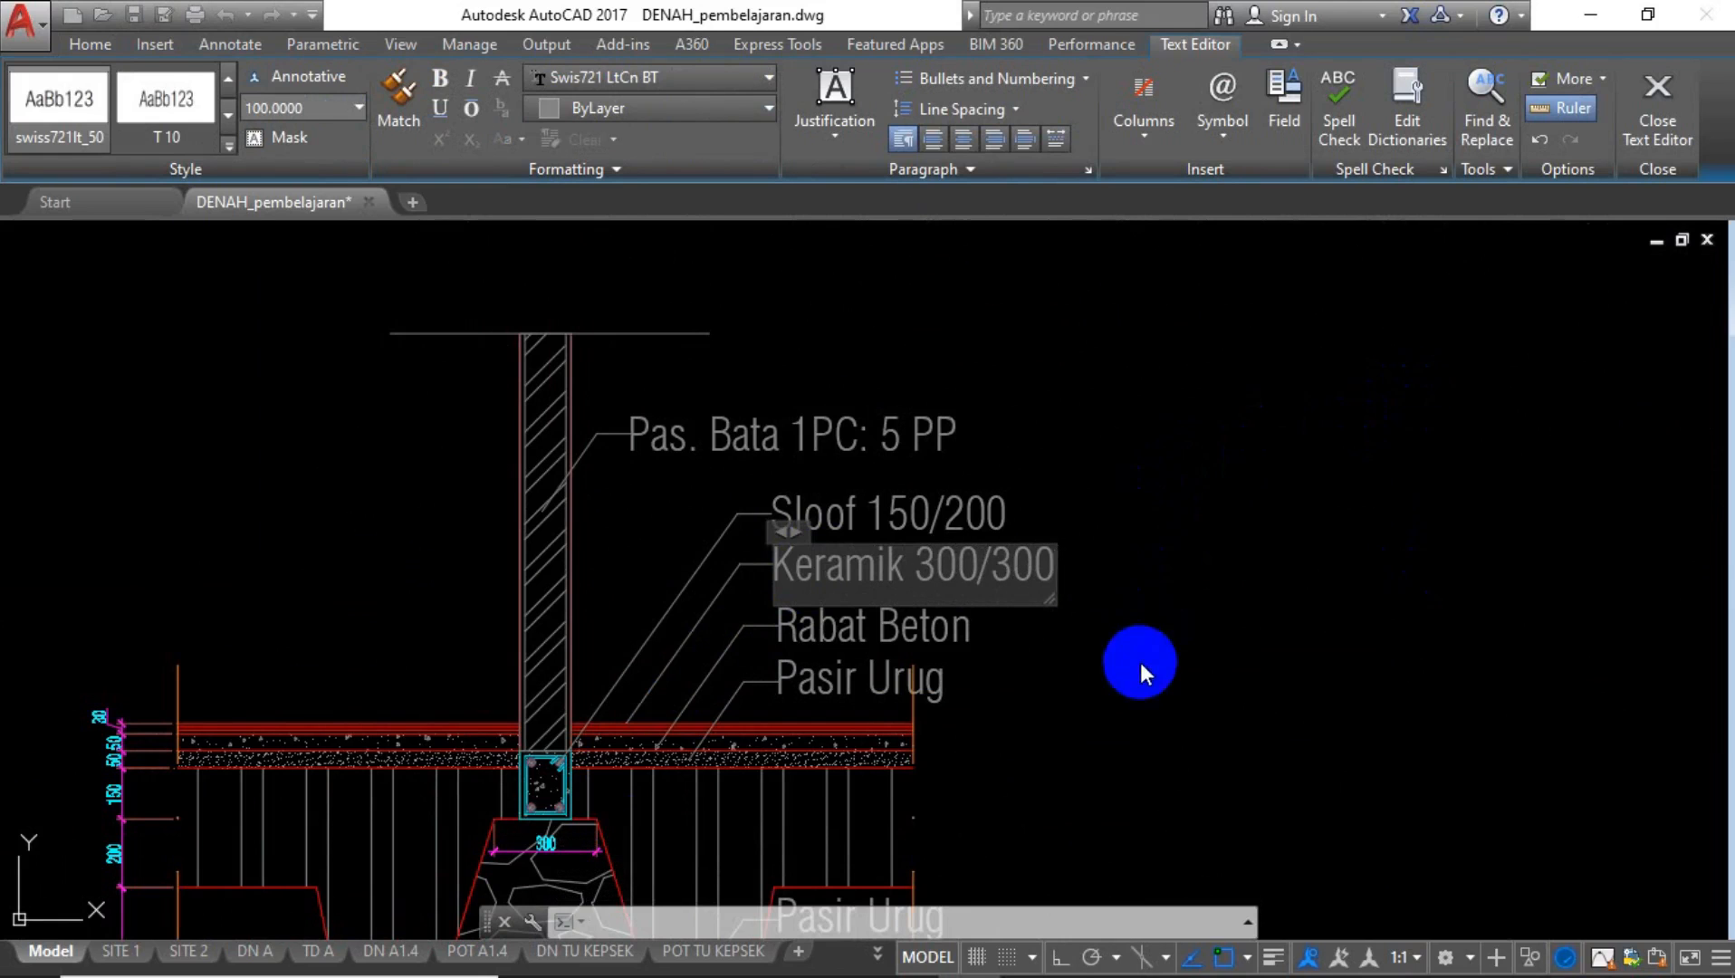
pyautogui.moveTo(985, 577); pyautogui.dragTo(982, 578)
pyautogui.write('x')
pyautogui.click(1200, 638)
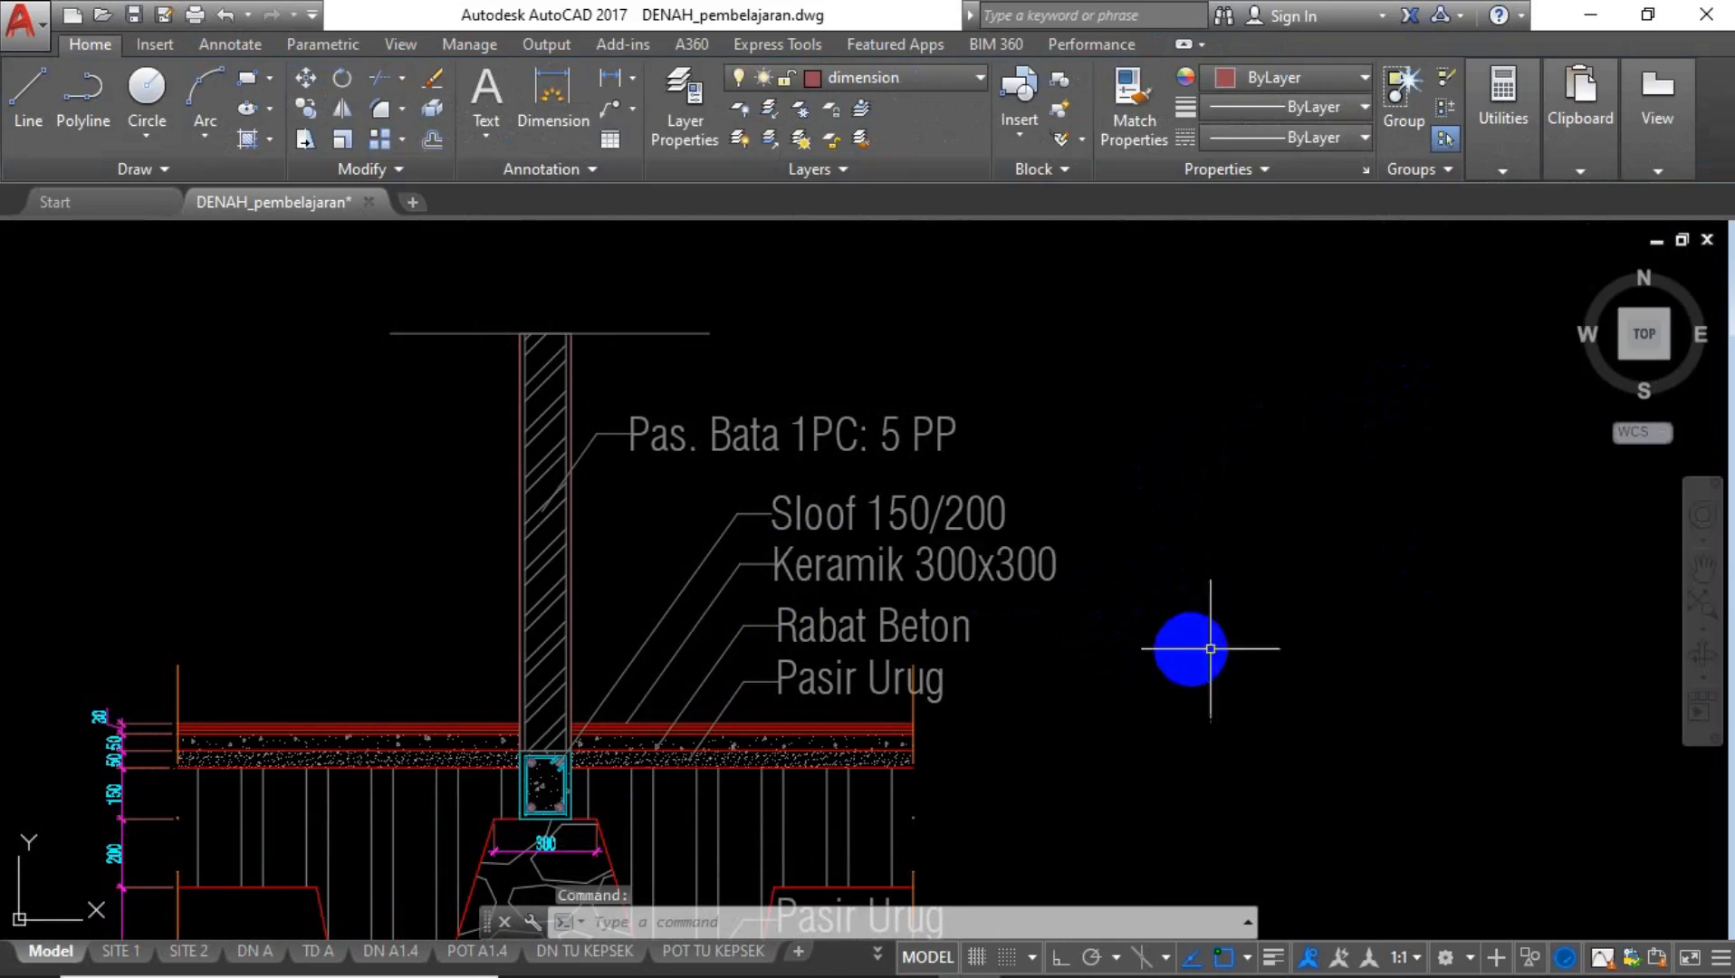
# Change the stone foundation note's text to "Pas. Pondasi Batu Belah 1PC: 5PP".
pyautogui.scroll(-5, 1102, 487)
pyautogui.scroll(5, 1011, 679)
pyautogui.scroll(2, 1011, 679)
pyautogui.doubleClick(948, 523)
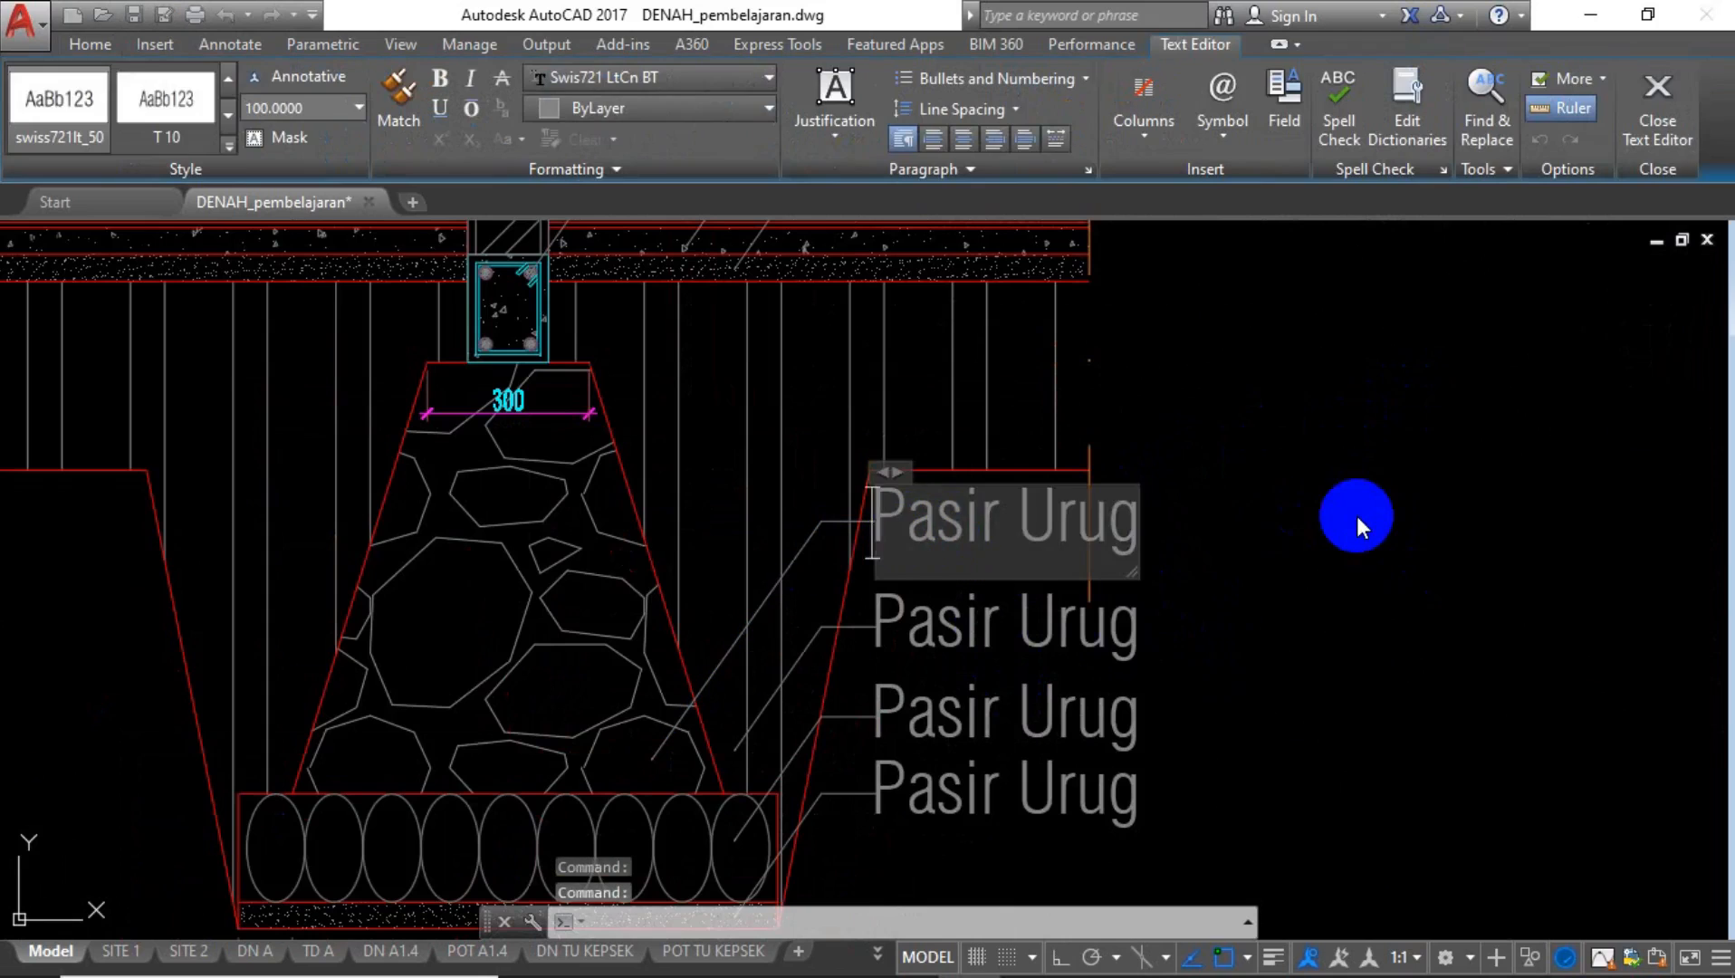
pyautogui.write('Pas. Pondasi Batu Belah')
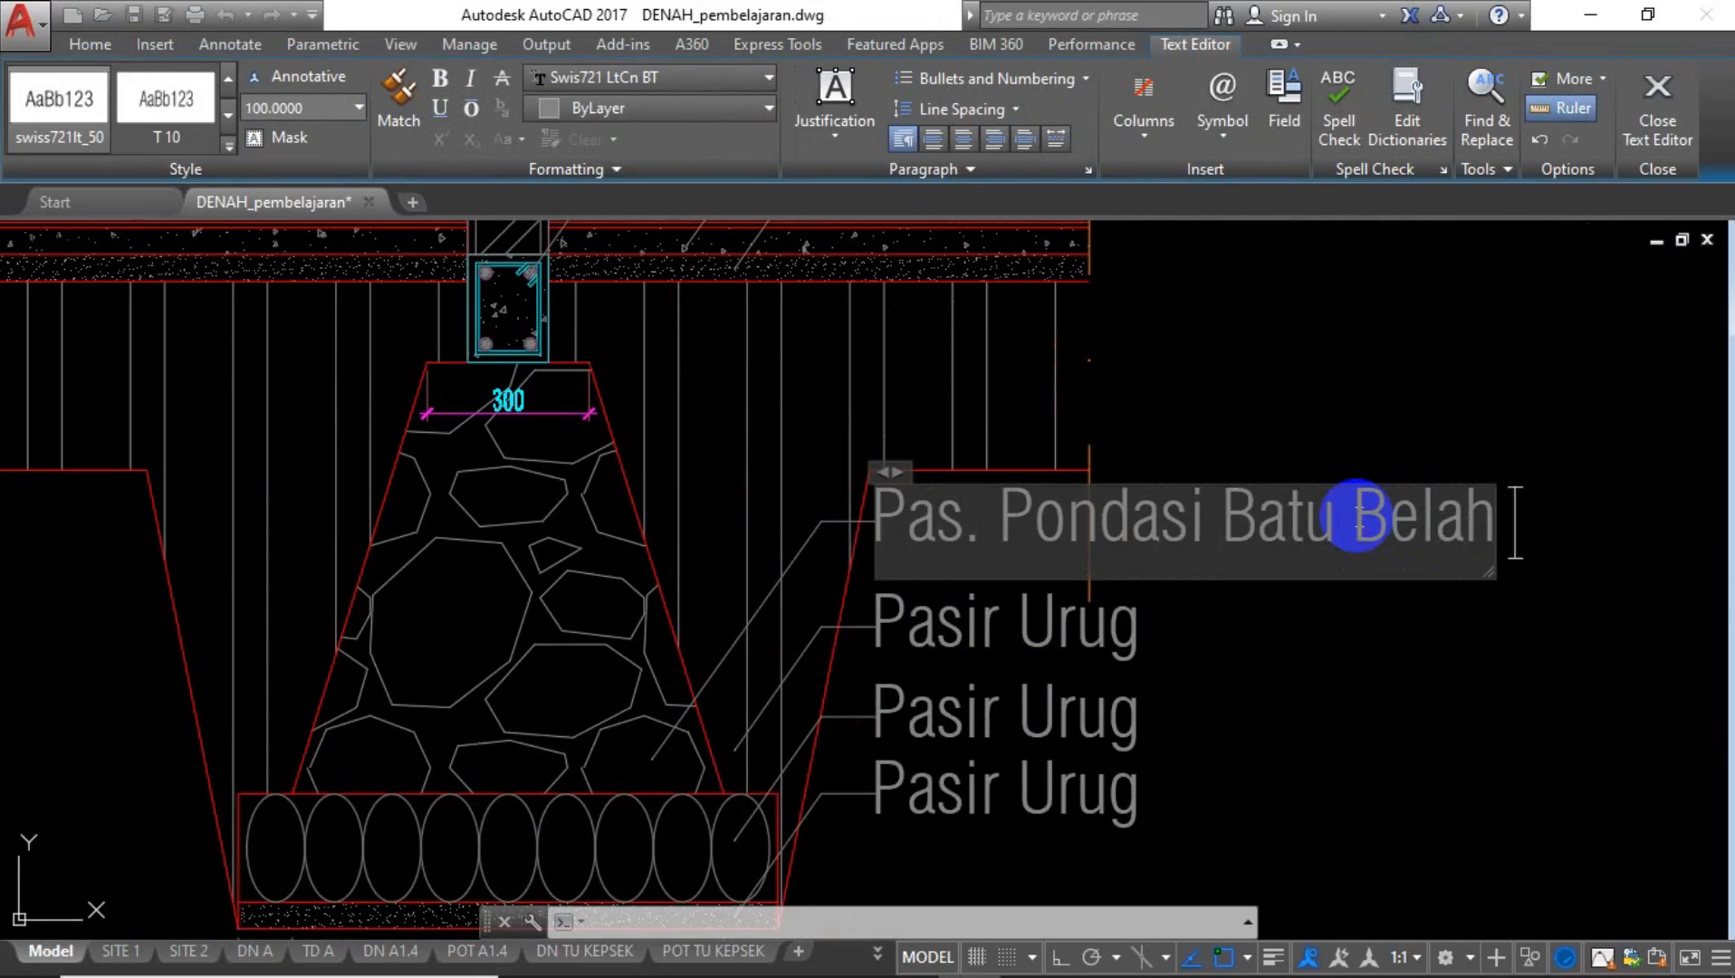
pyautogui.write(' 1PC')
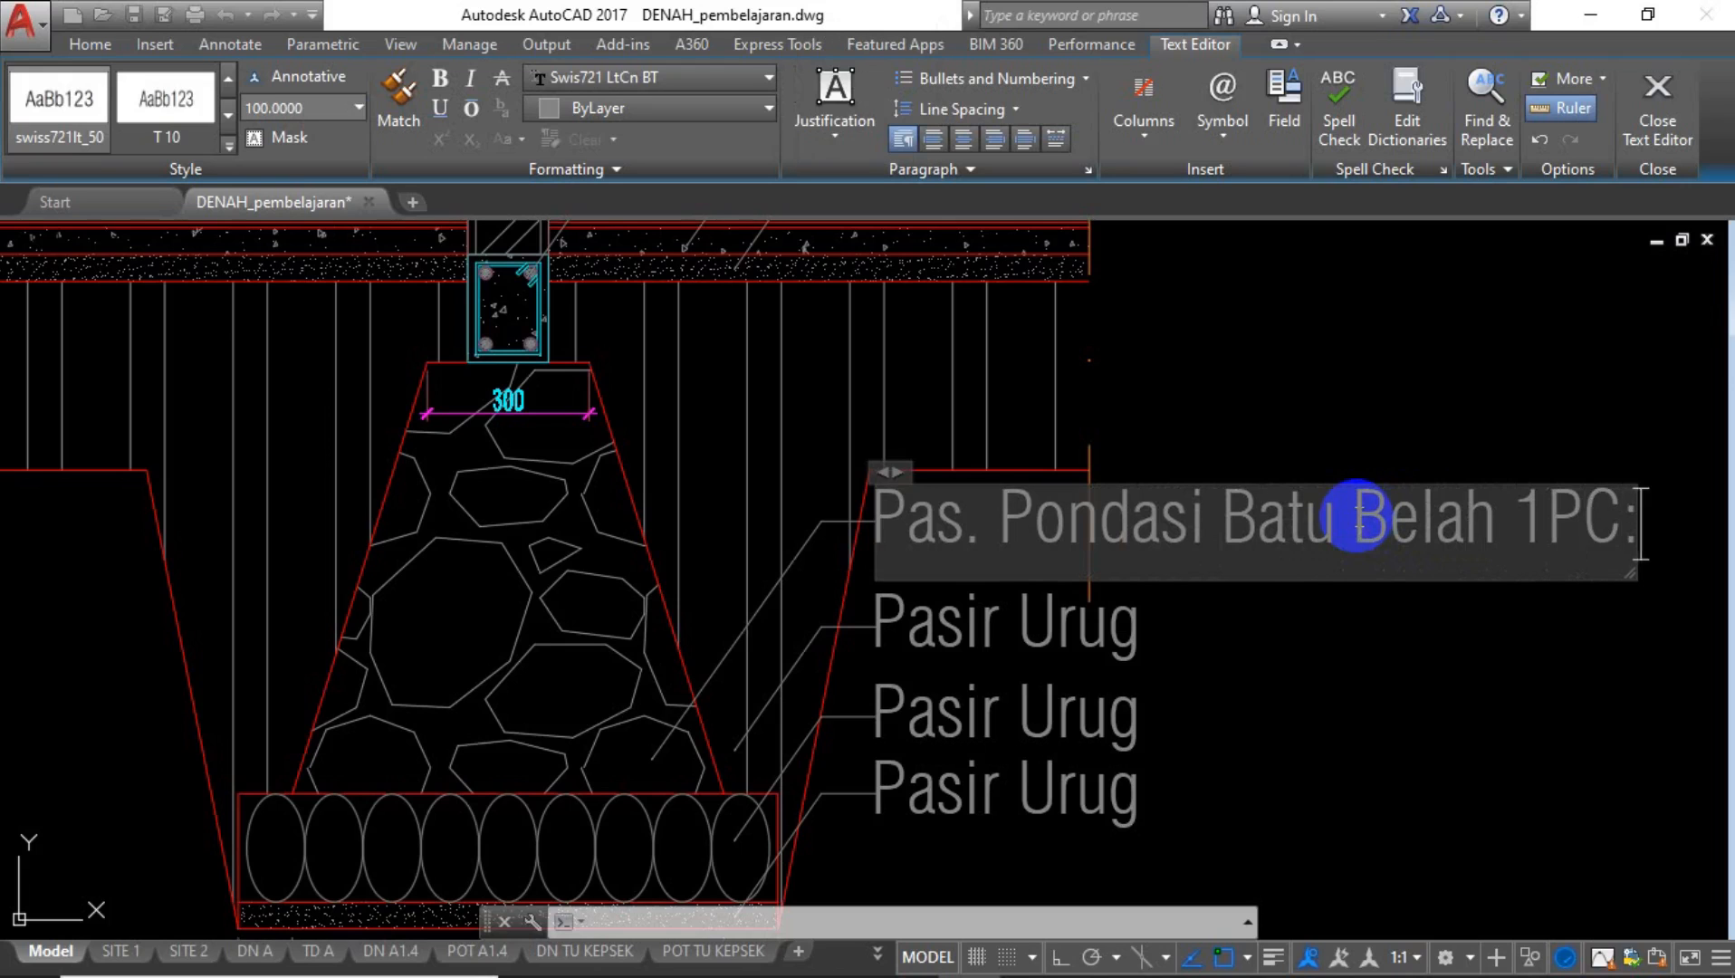
pyautogui.write(': 5PP')
pyautogui.click(1028, 655)
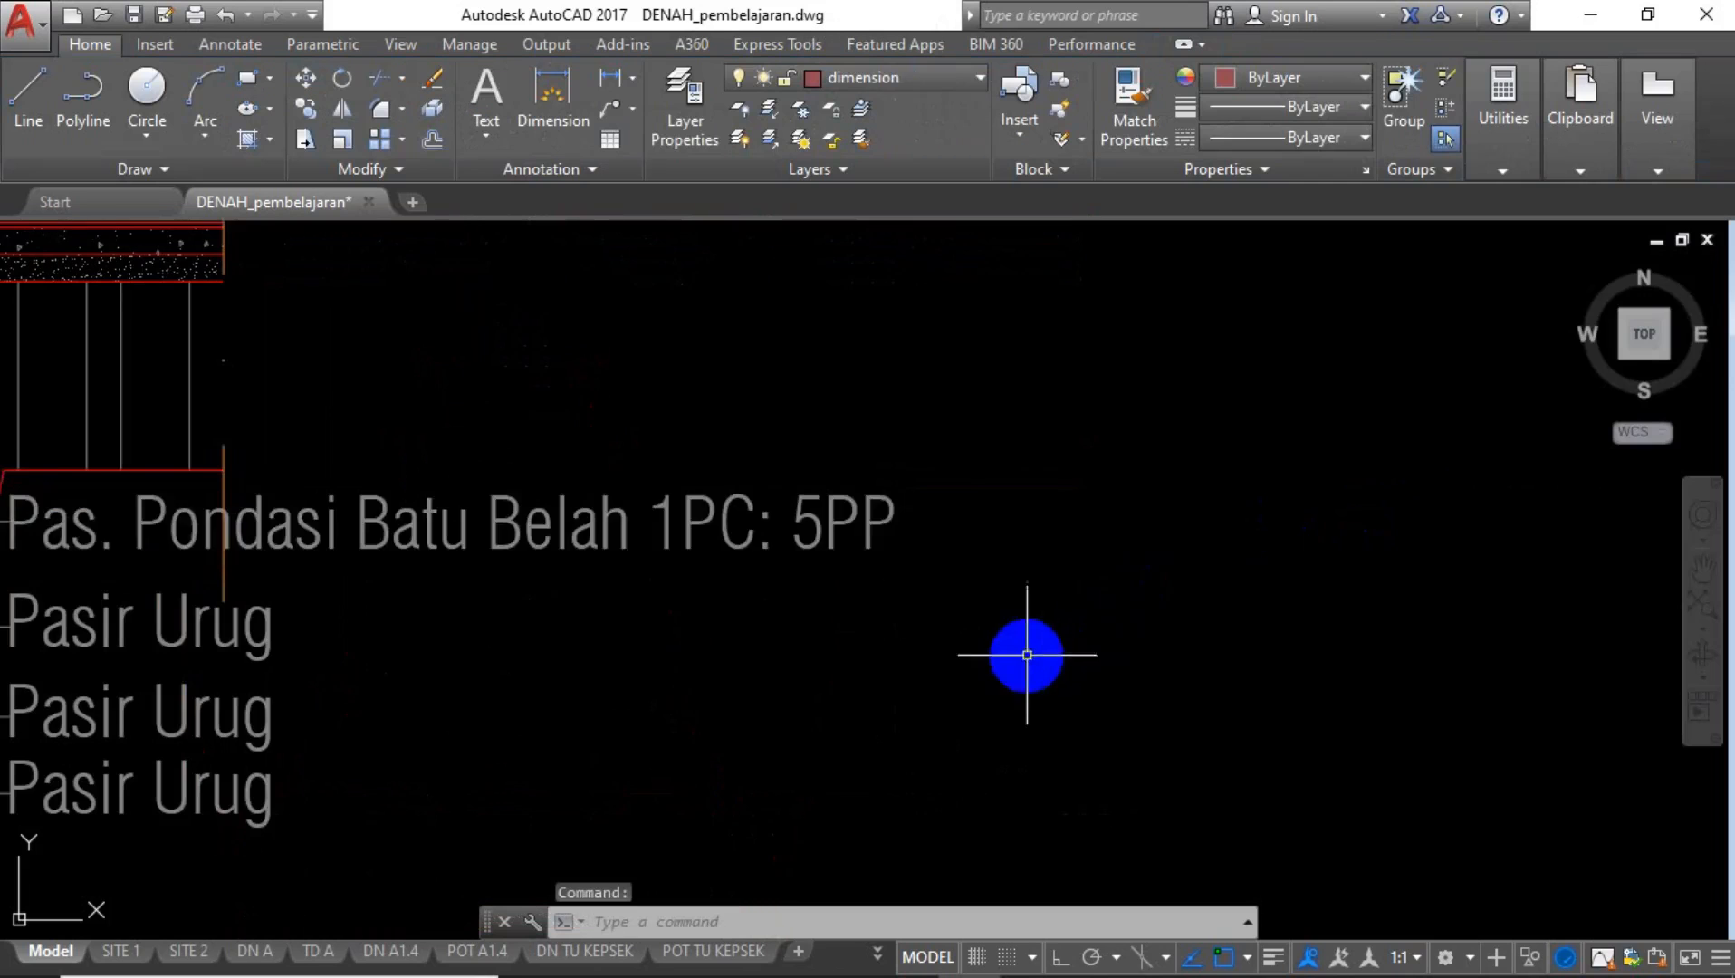
# Change the text of the backfill soil note beside the foundation to "Tanah Urug".
pyautogui.scroll(-2, 1104, 647)
pyautogui.moveTo(785, 684); pyautogui.dragTo(887, 591, button='middle')
pyautogui.scroll(2, 818, 559)
pyautogui.doubleClick(742, 510)
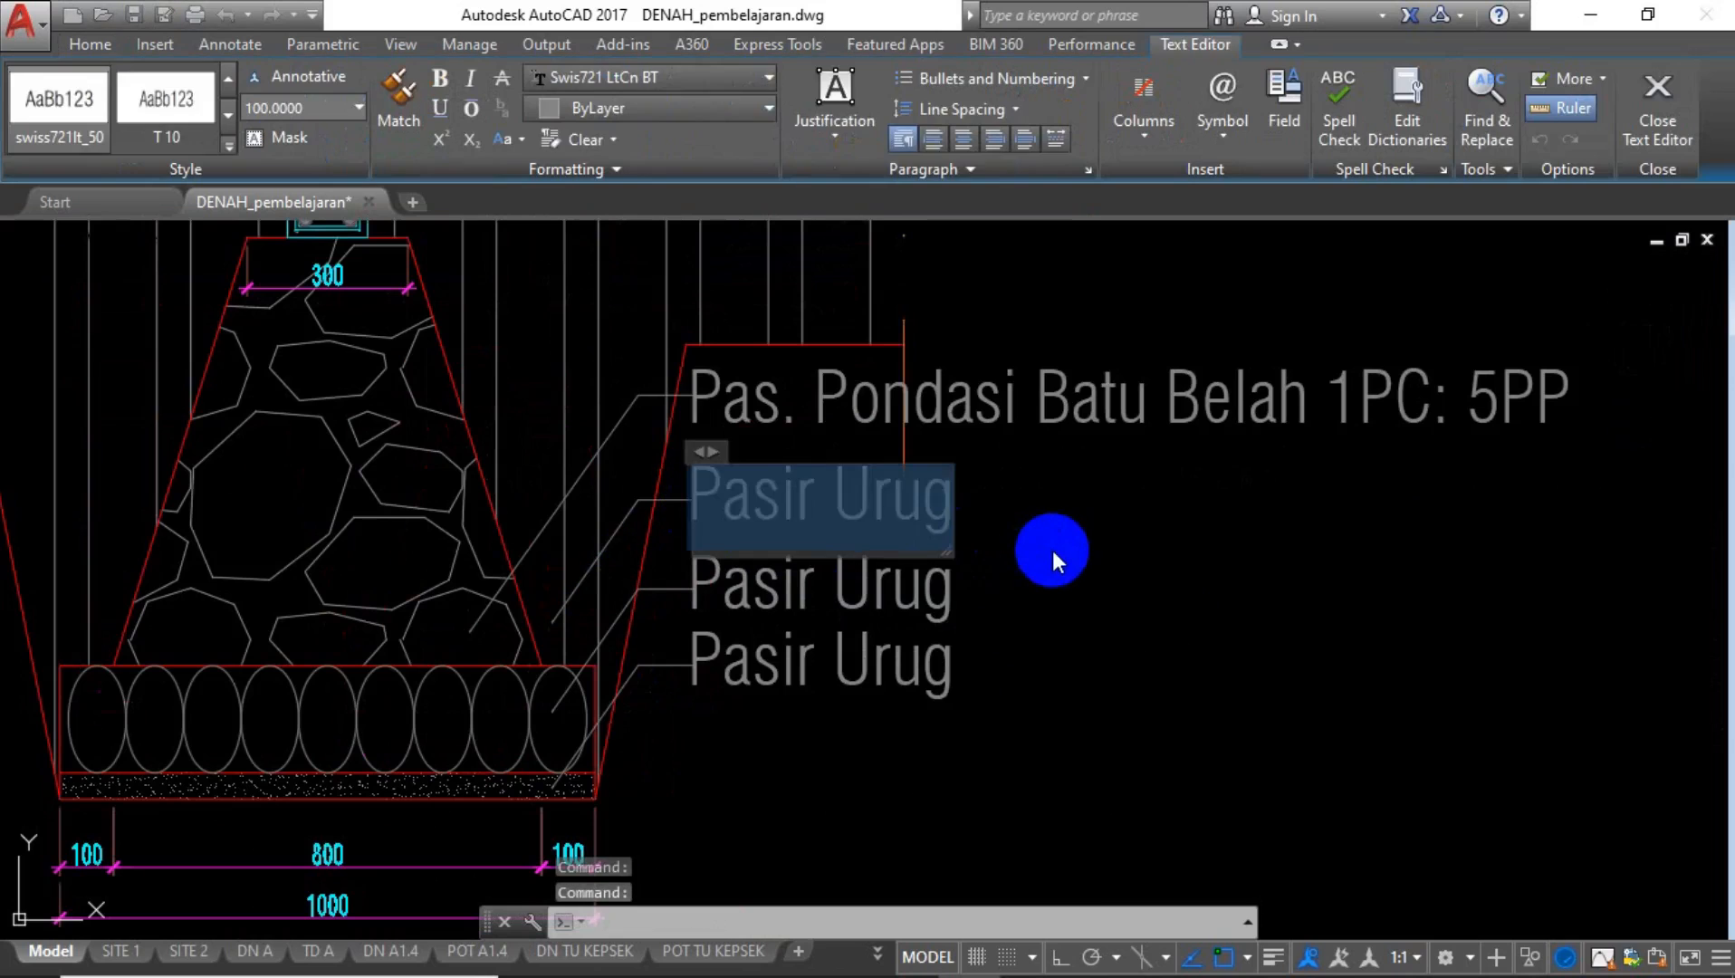
pyautogui.write('Tanah Urug')
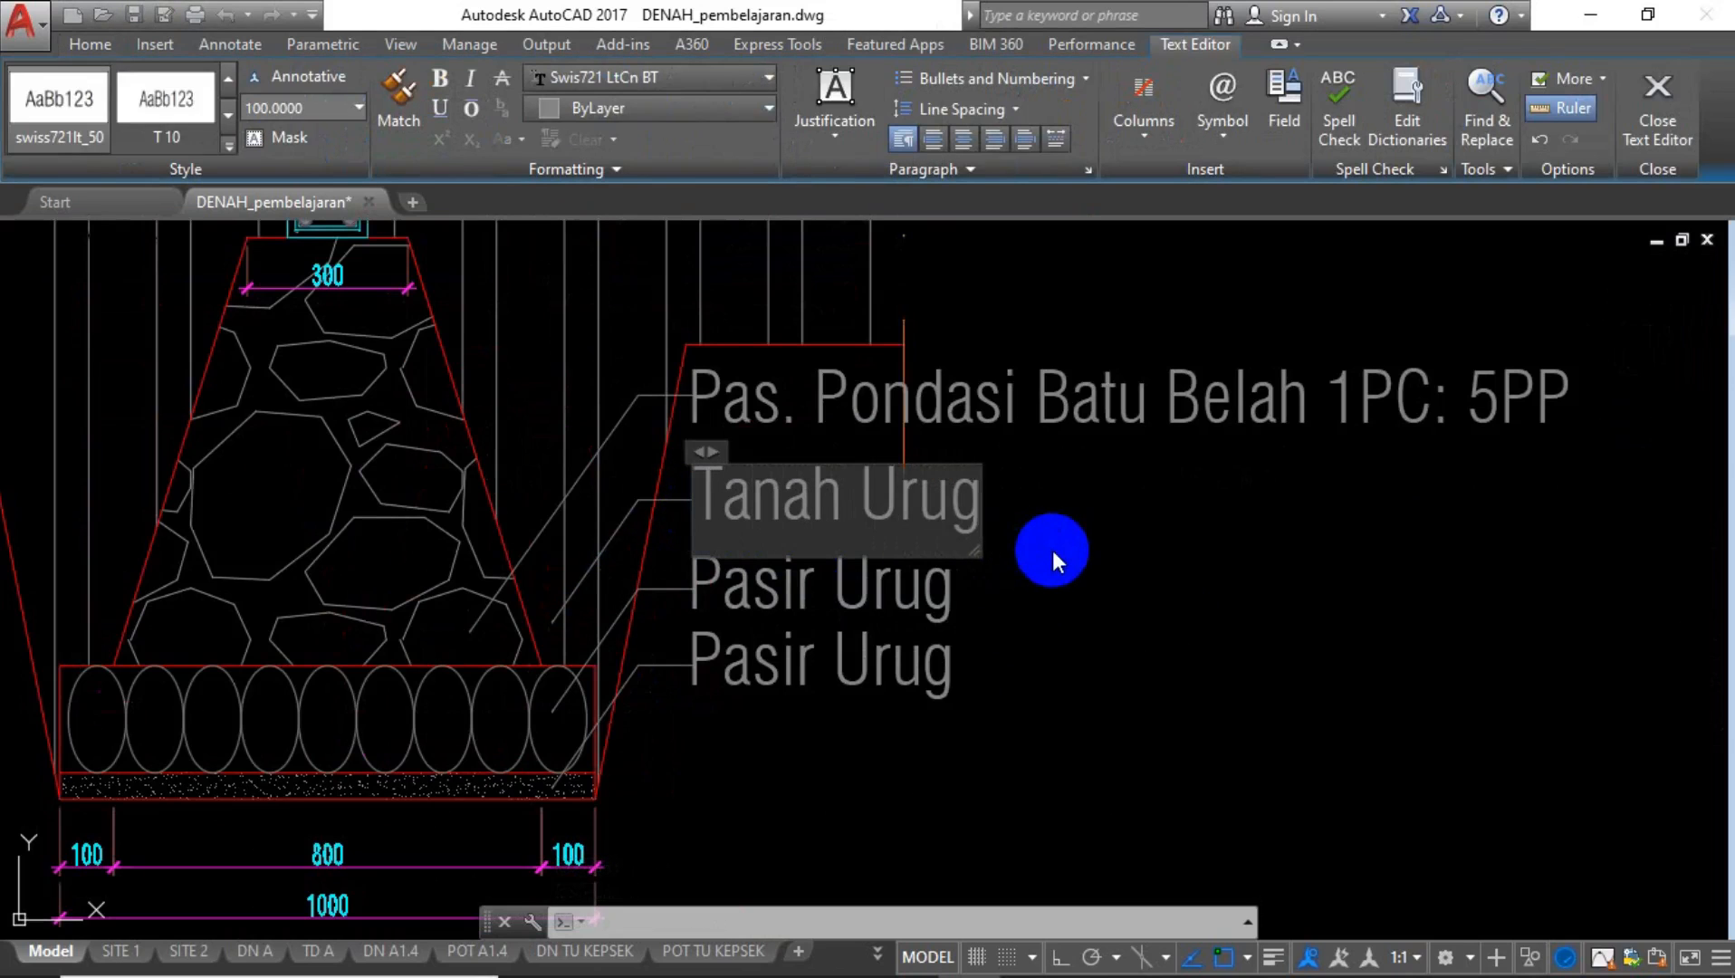
pyautogui.click(854, 602)
# Change the text of the note for the oval stone layer beneath the foundation to "Aanstamping".
pyautogui.click(704, 600)
pyautogui.click(694, 588)
pyautogui.press('Escape')
pyautogui.doubleClick(783, 600)
pyautogui.press('BackSpace')
pyautogui.write('Aansy')
pyautogui.press('BackSpace')
pyautogui.write('tamping')
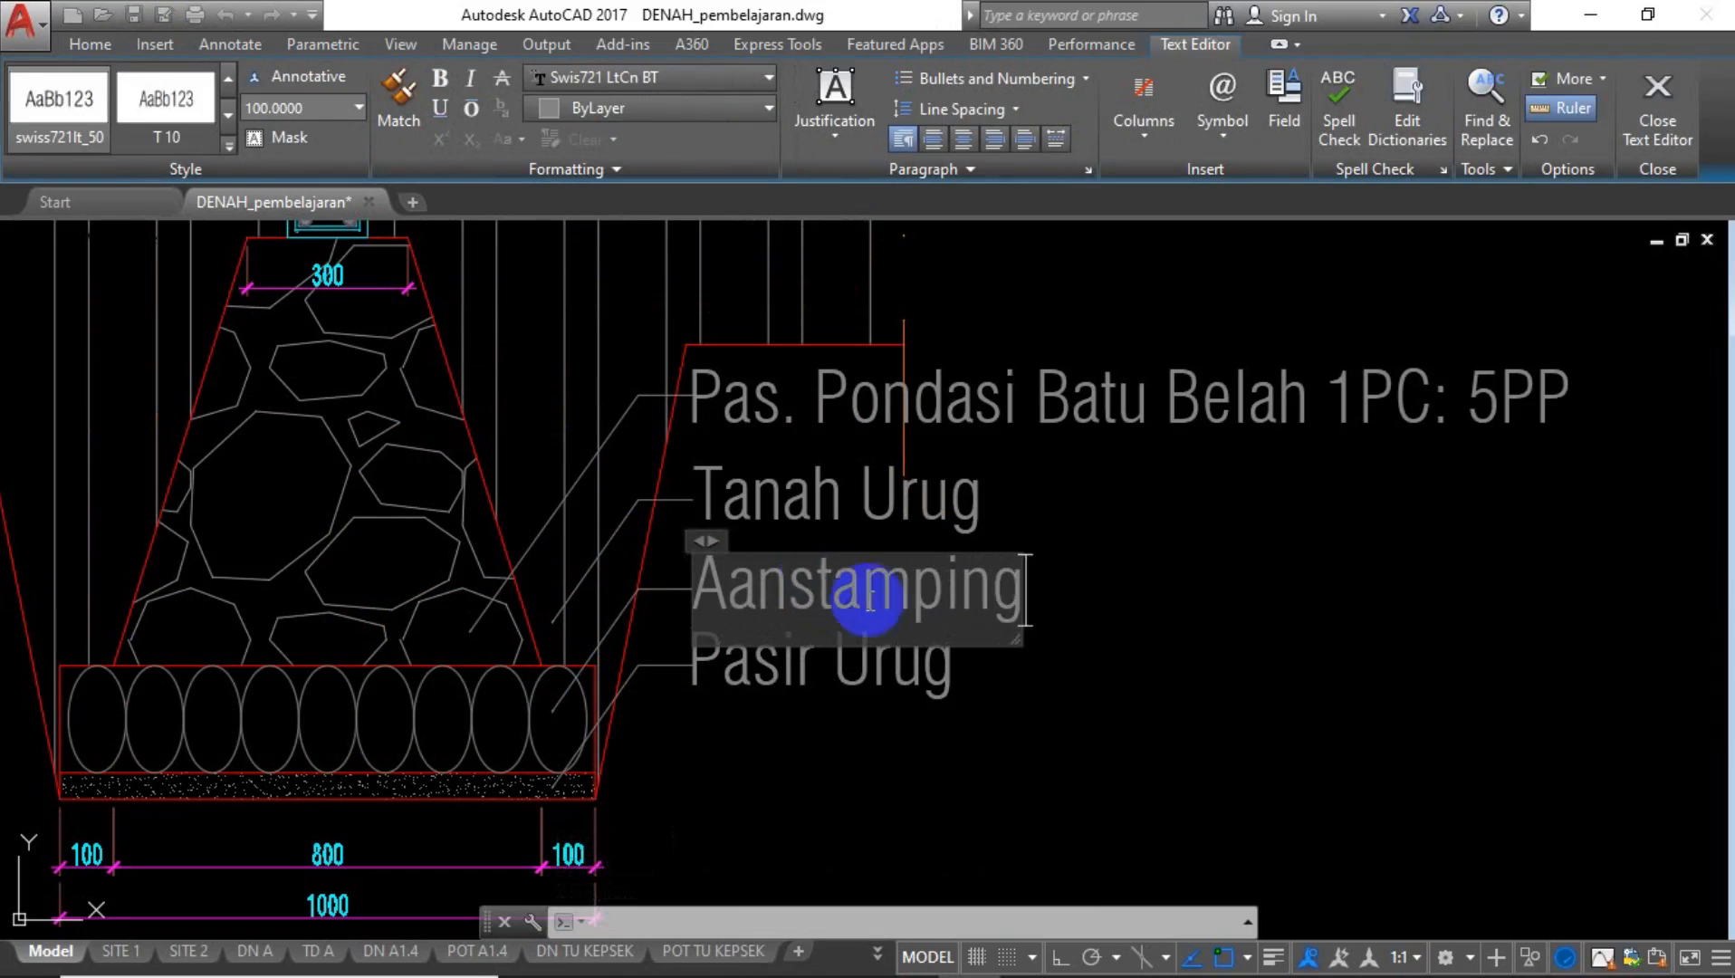
pyautogui.click(1324, 479)
# Copy the foundation plan's "DENAH PONDASI" title and its scale text to just below the annotated foundation cross-section.
pyautogui.scroll(-8, 1324, 480)
pyautogui.moveTo(1168, 597)
pyautogui.mouseDown(button='middle')
pyautogui.moveTo(1092, 577)
pyautogui.moveTo(895, 445)
pyautogui.mouseUp(button='middle')
pyautogui.scroll(-7, 895, 445)
pyautogui.scroll(7, 838, 760)
pyautogui.click(882, 644)
pyautogui.click(747, 750)
pyautogui.write('co')
pyautogui.press('Return')
pyautogui.click(716, 721)
pyautogui.scroll(-3, 796, 724)
pyautogui.moveTo(882, 268); pyautogui.dragTo(745, 658, button='middle')
pyautogui.scroll(1, 744, 657)
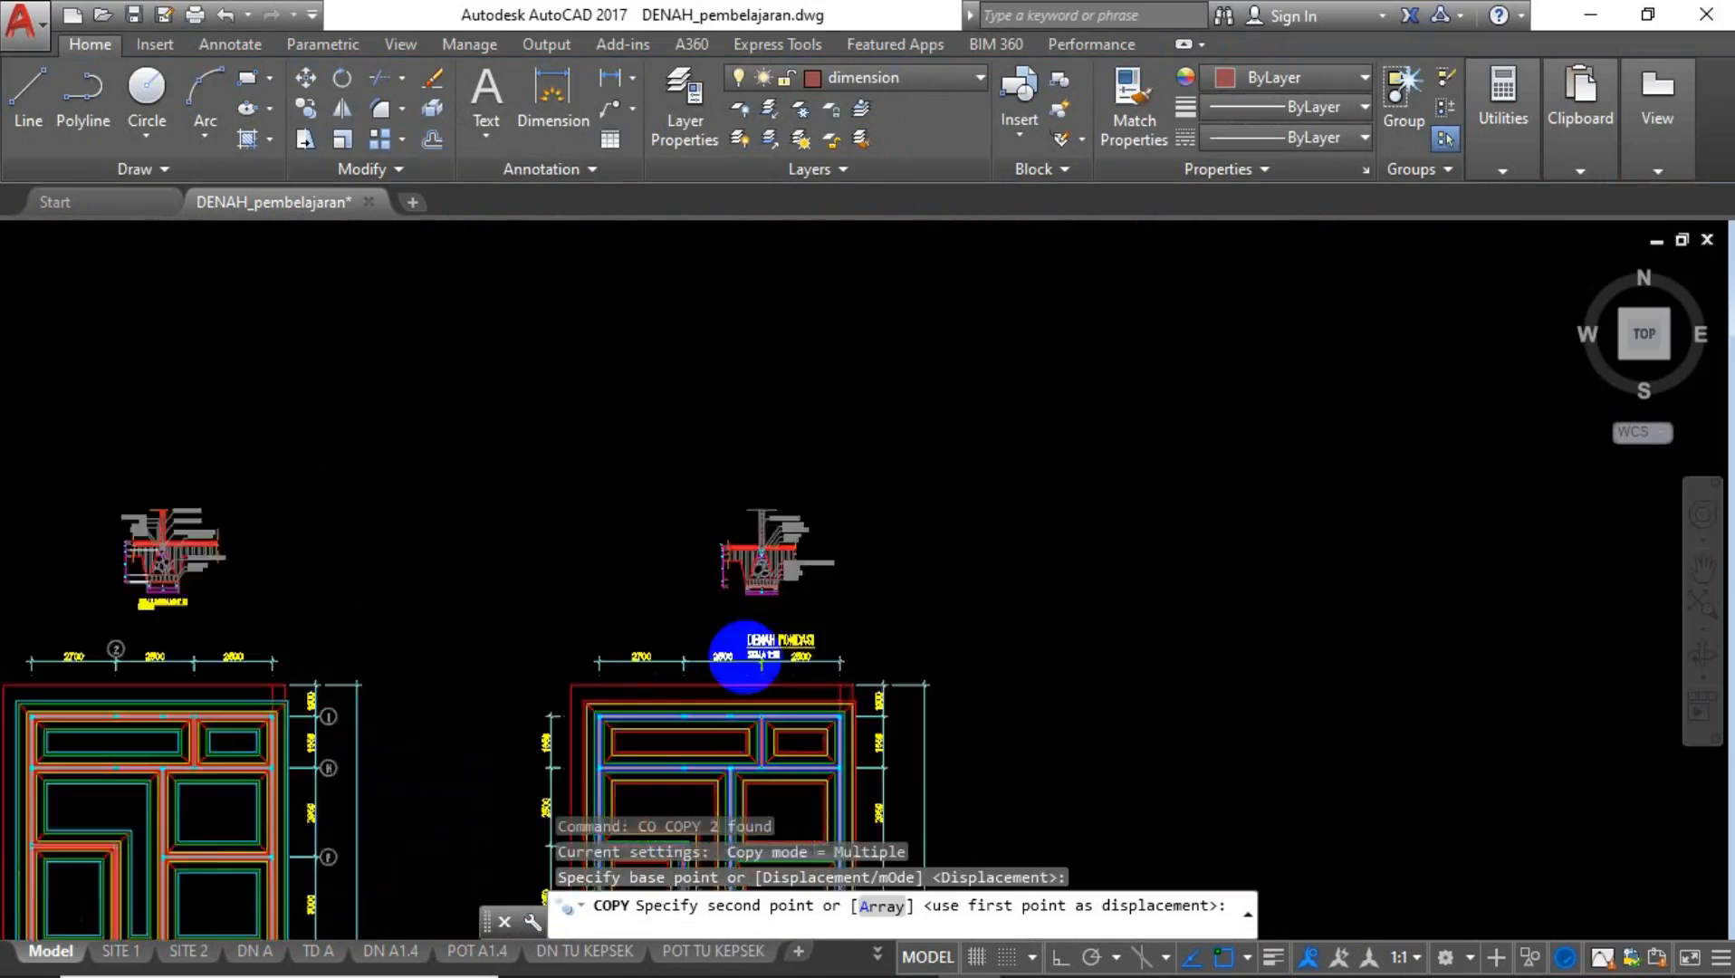
pyautogui.scroll(7, 747, 654)
pyautogui.click(712, 537)
pyautogui.press('Escape')
# Try scaling the copied title and scale text by a factor of 0.7 and undo it.
pyautogui.click(904, 439)
pyautogui.click(729, 538)
pyautogui.write('sc')
pyautogui.press('Return')
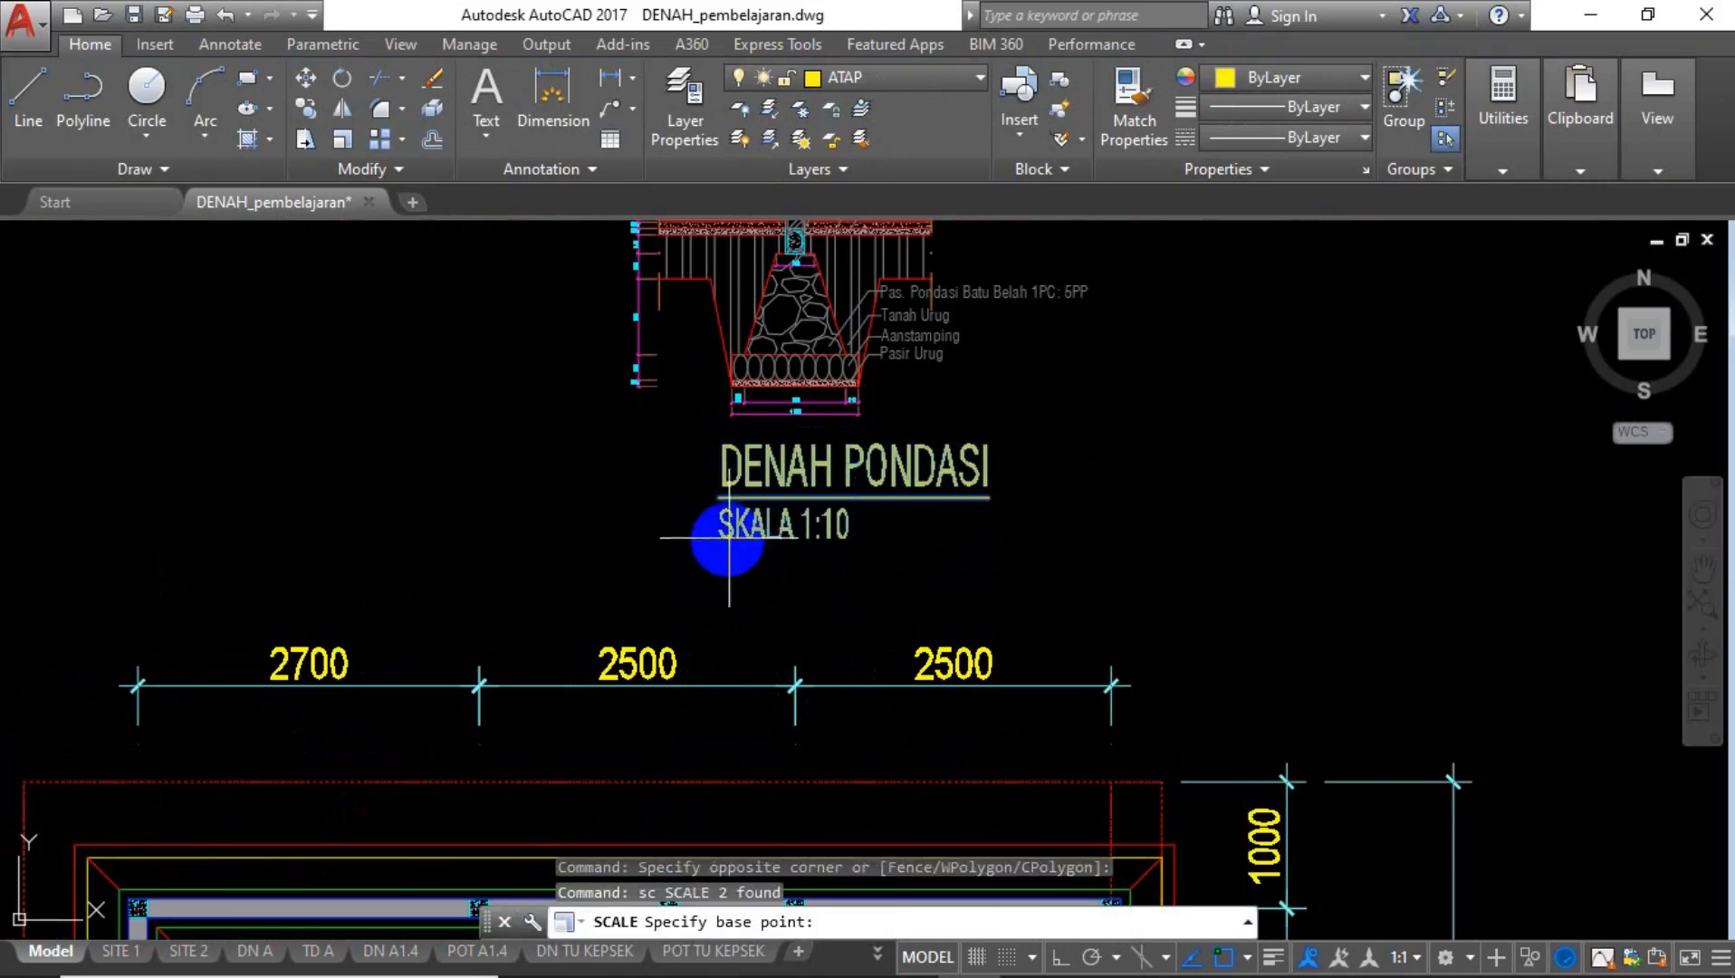
pyautogui.click(724, 533)
pyautogui.write('.7')
pyautogui.press('Return')
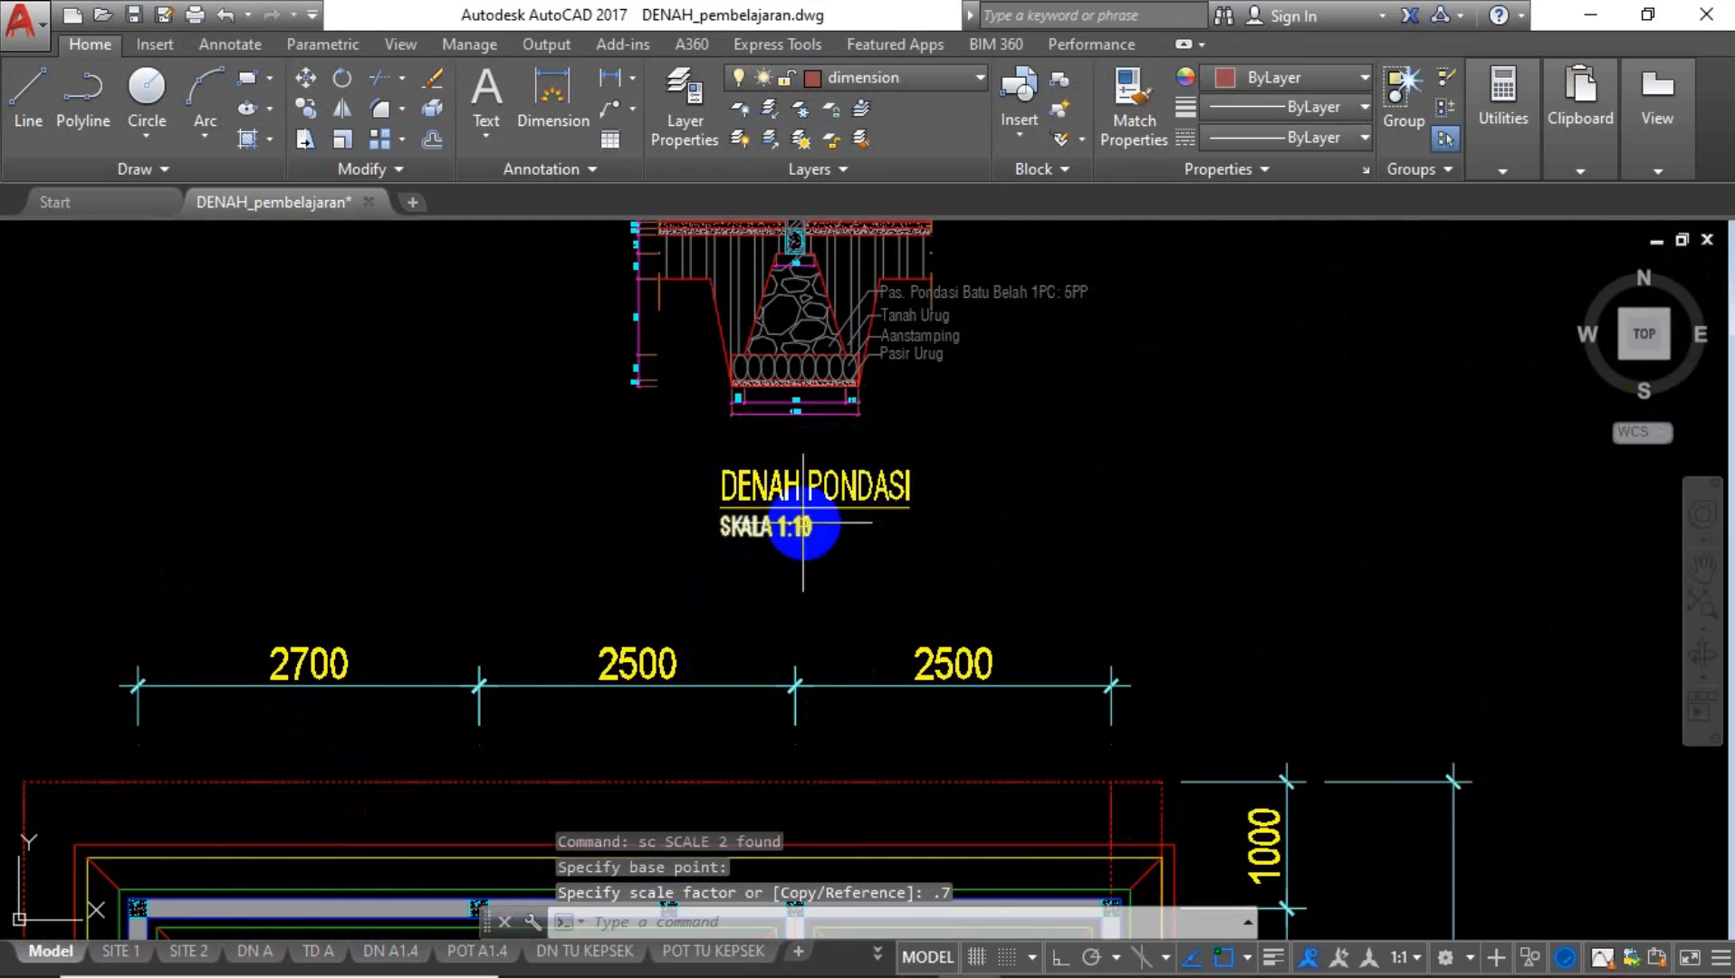
pyautogui.hotkey('ctrl', 'z')
# Scale the copied title and scale text below the cross-section by a factor of 0.5.
pyautogui.click(965, 427)
pyautogui.click(815, 525)
pyautogui.write('sc')
pyautogui.press('Return')
pyautogui.click(736, 522)
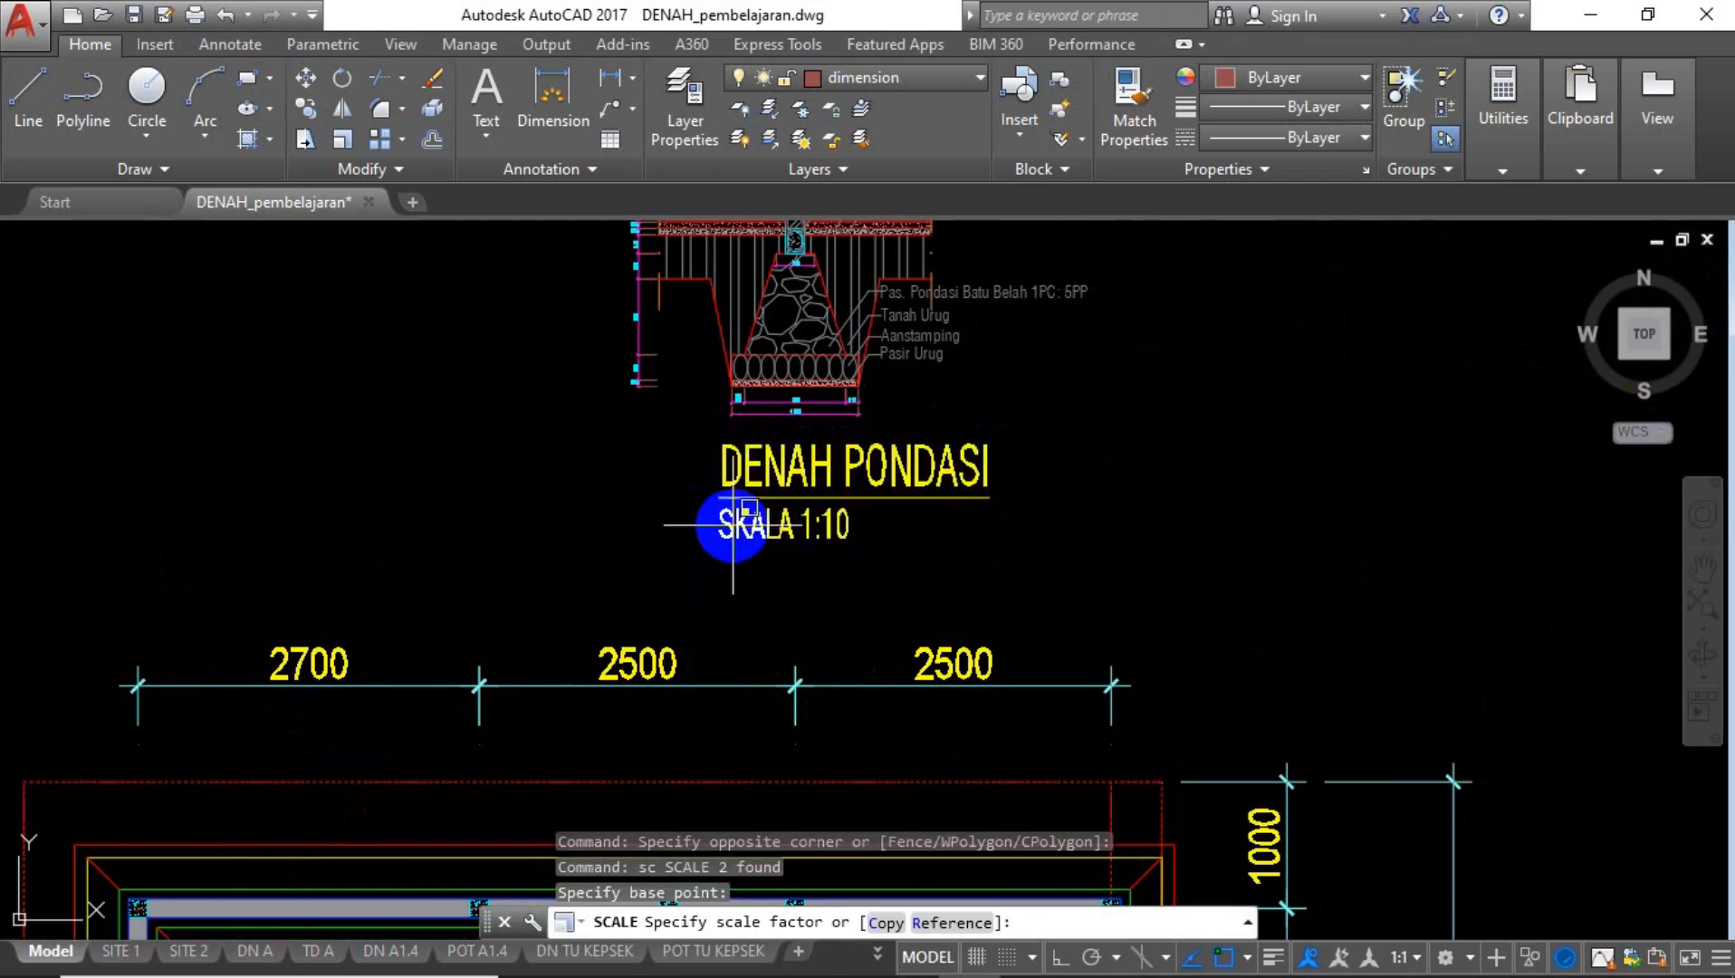
pyautogui.write('.5')
pyautogui.press('Return')
pyautogui.press('Escape')
# Change the title below the cross-section to "DETAIL PONDASI POT. 01".
pyautogui.click(830, 471)
pyautogui.doubleClick(856, 499)
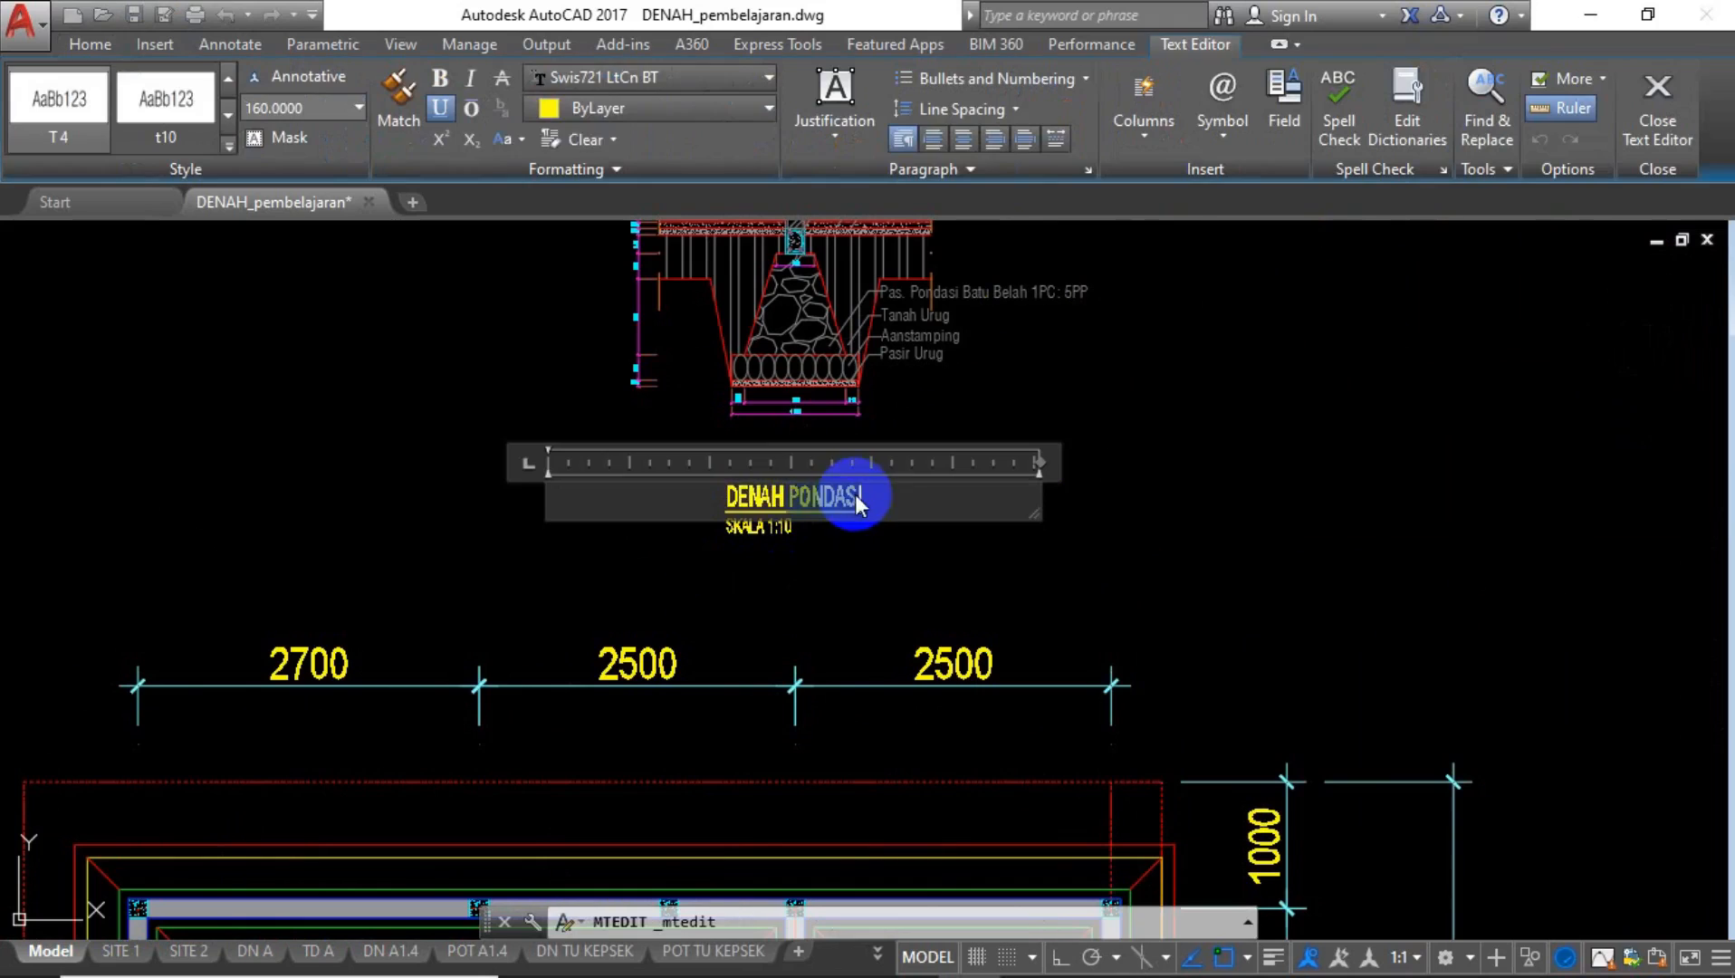
pyautogui.write('TAIL')
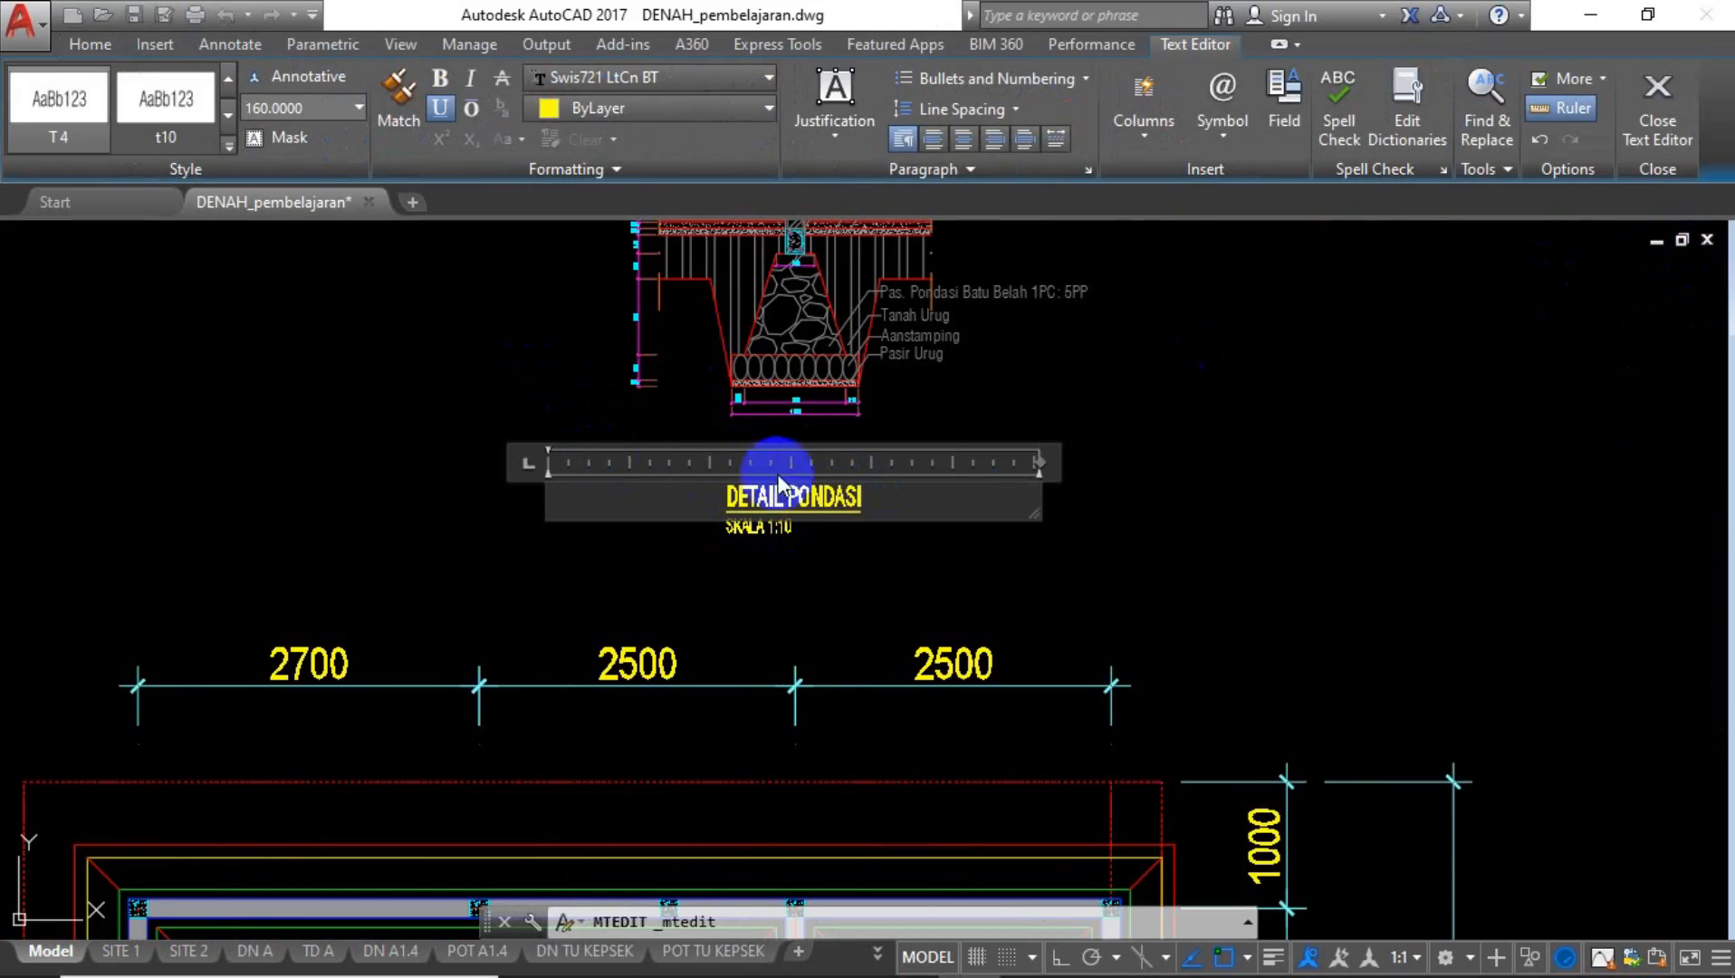
pyautogui.write(' POT. 01')
pyautogui.click(1070, 617)
pyautogui.scroll(-5, 1032, 612)
pyautogui.scroll(3, 991, 846)
pyautogui.scroll(-3, 825, 534)
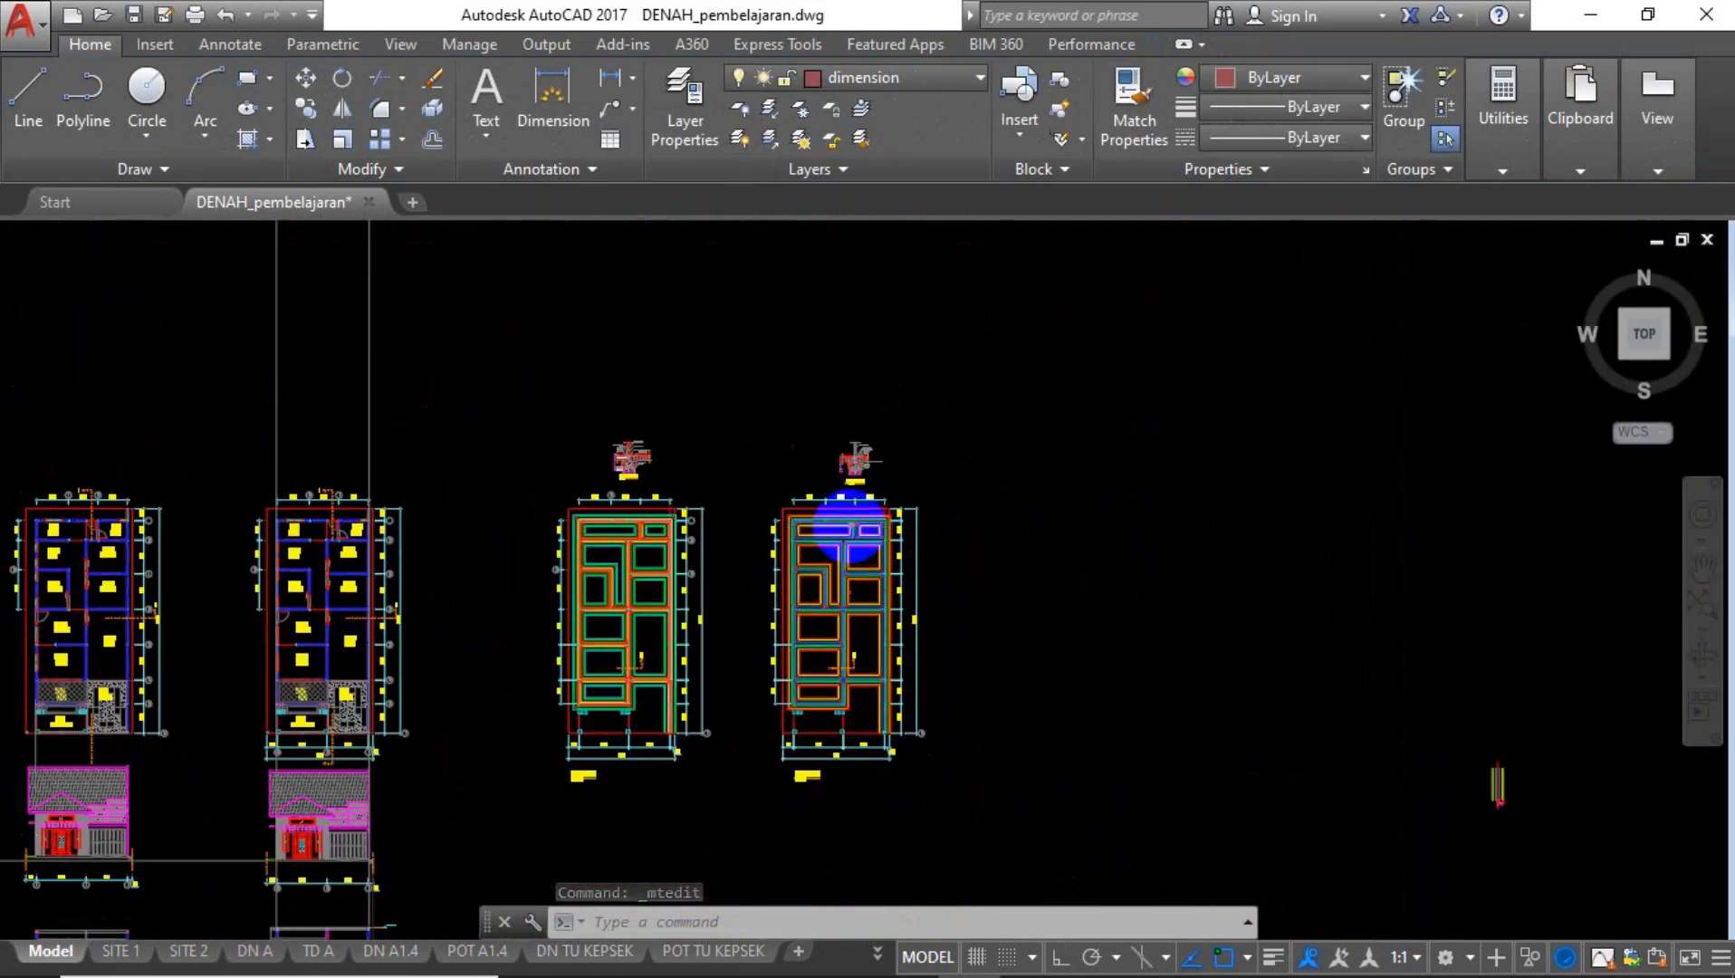
# Examine the finished foundation cross-section up close, checking its material notes, its dimensions, the base layers and the sloof reinforcement.
pyautogui.scroll(4, 797, 534)
pyautogui.scroll(5, 780, 520)
pyautogui.moveTo(852, 665); pyautogui.dragTo(763, 367, button='middle')
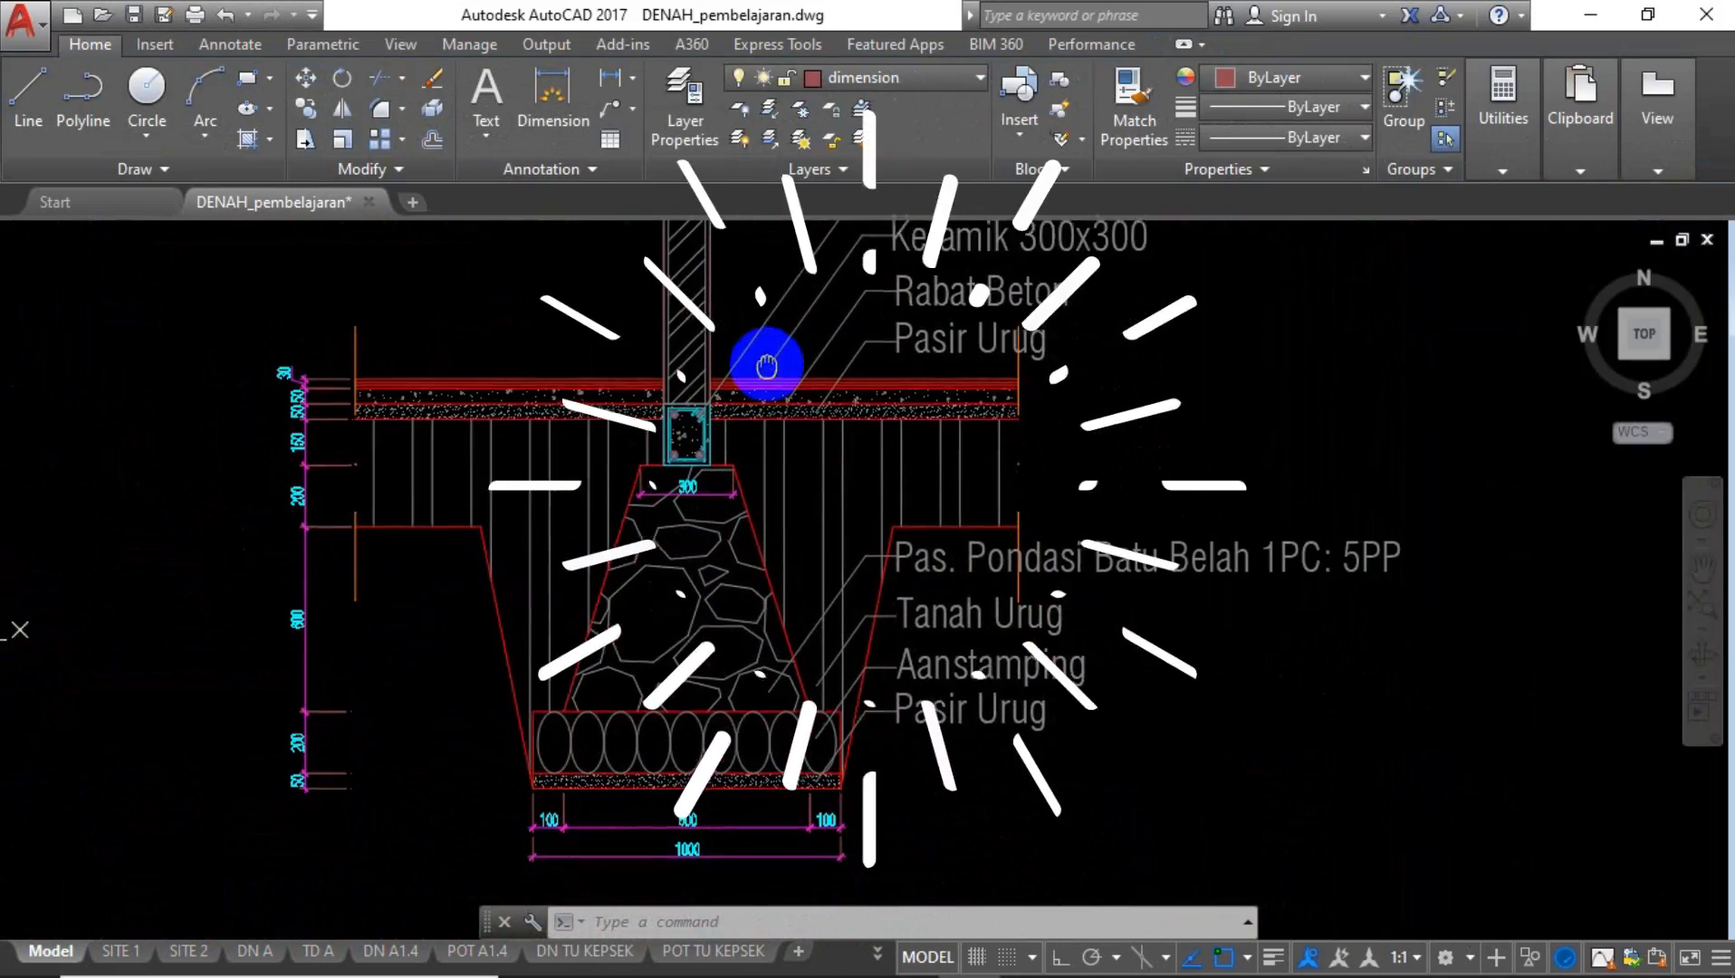
pyautogui.moveTo(790, 509); pyautogui.dragTo(786, 425, button='middle')
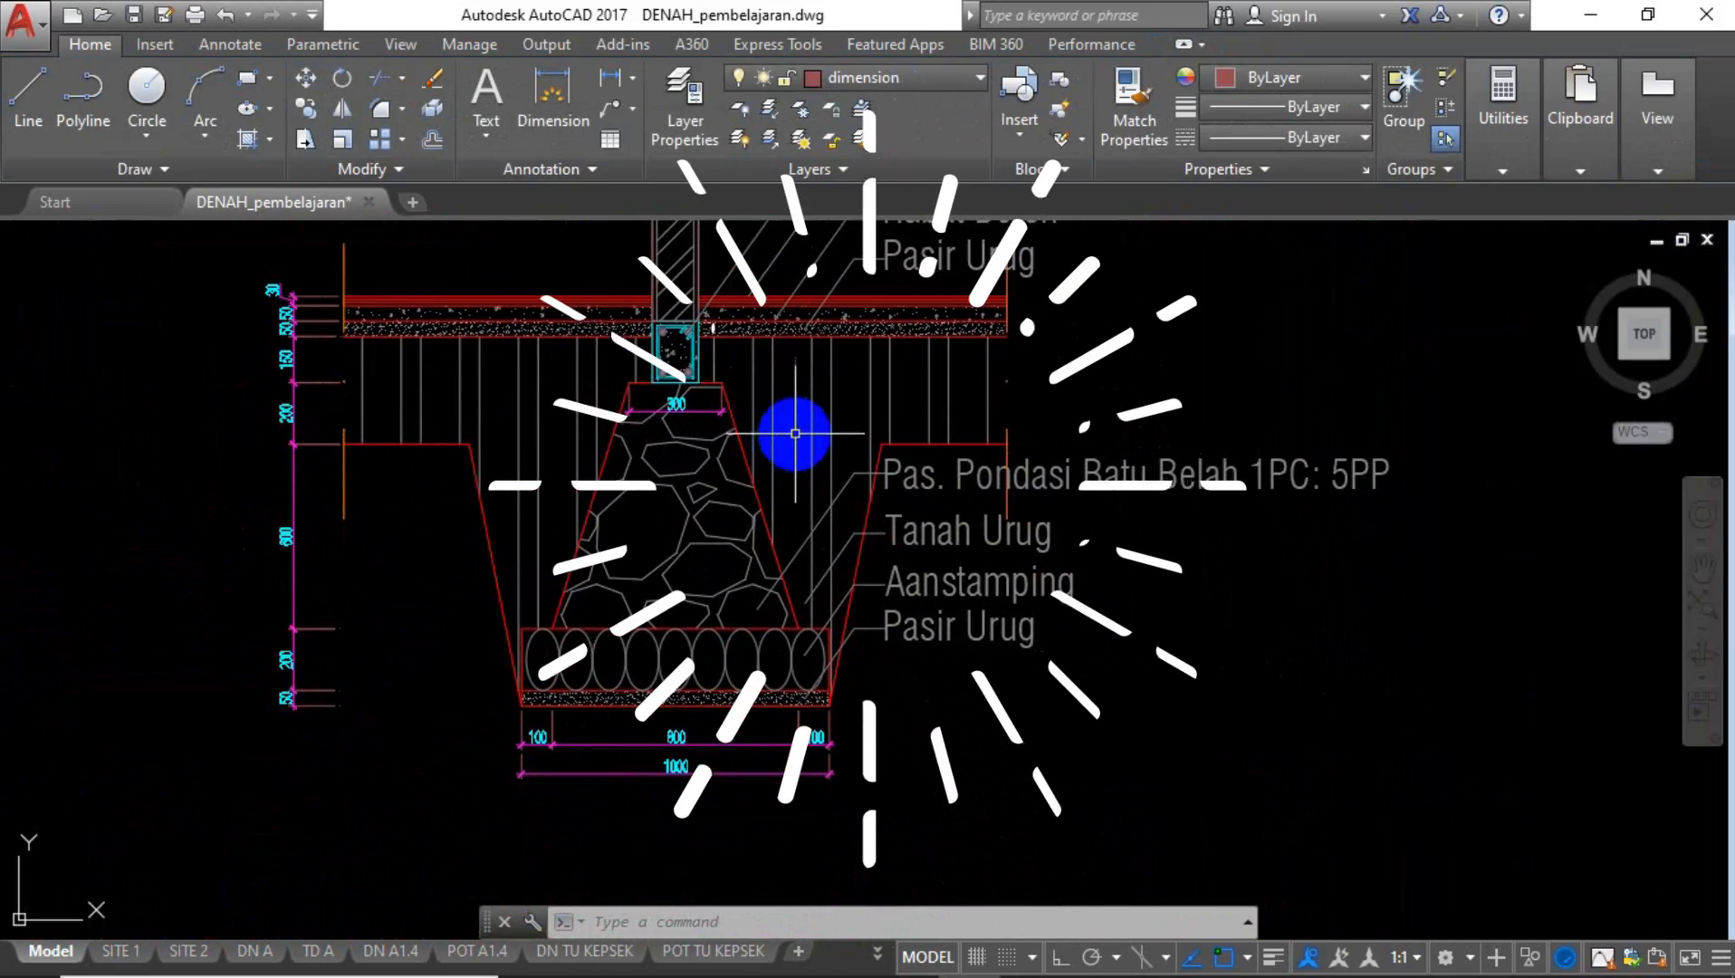
pyautogui.moveTo(806, 619); pyautogui.dragTo(836, 671, button='middle')
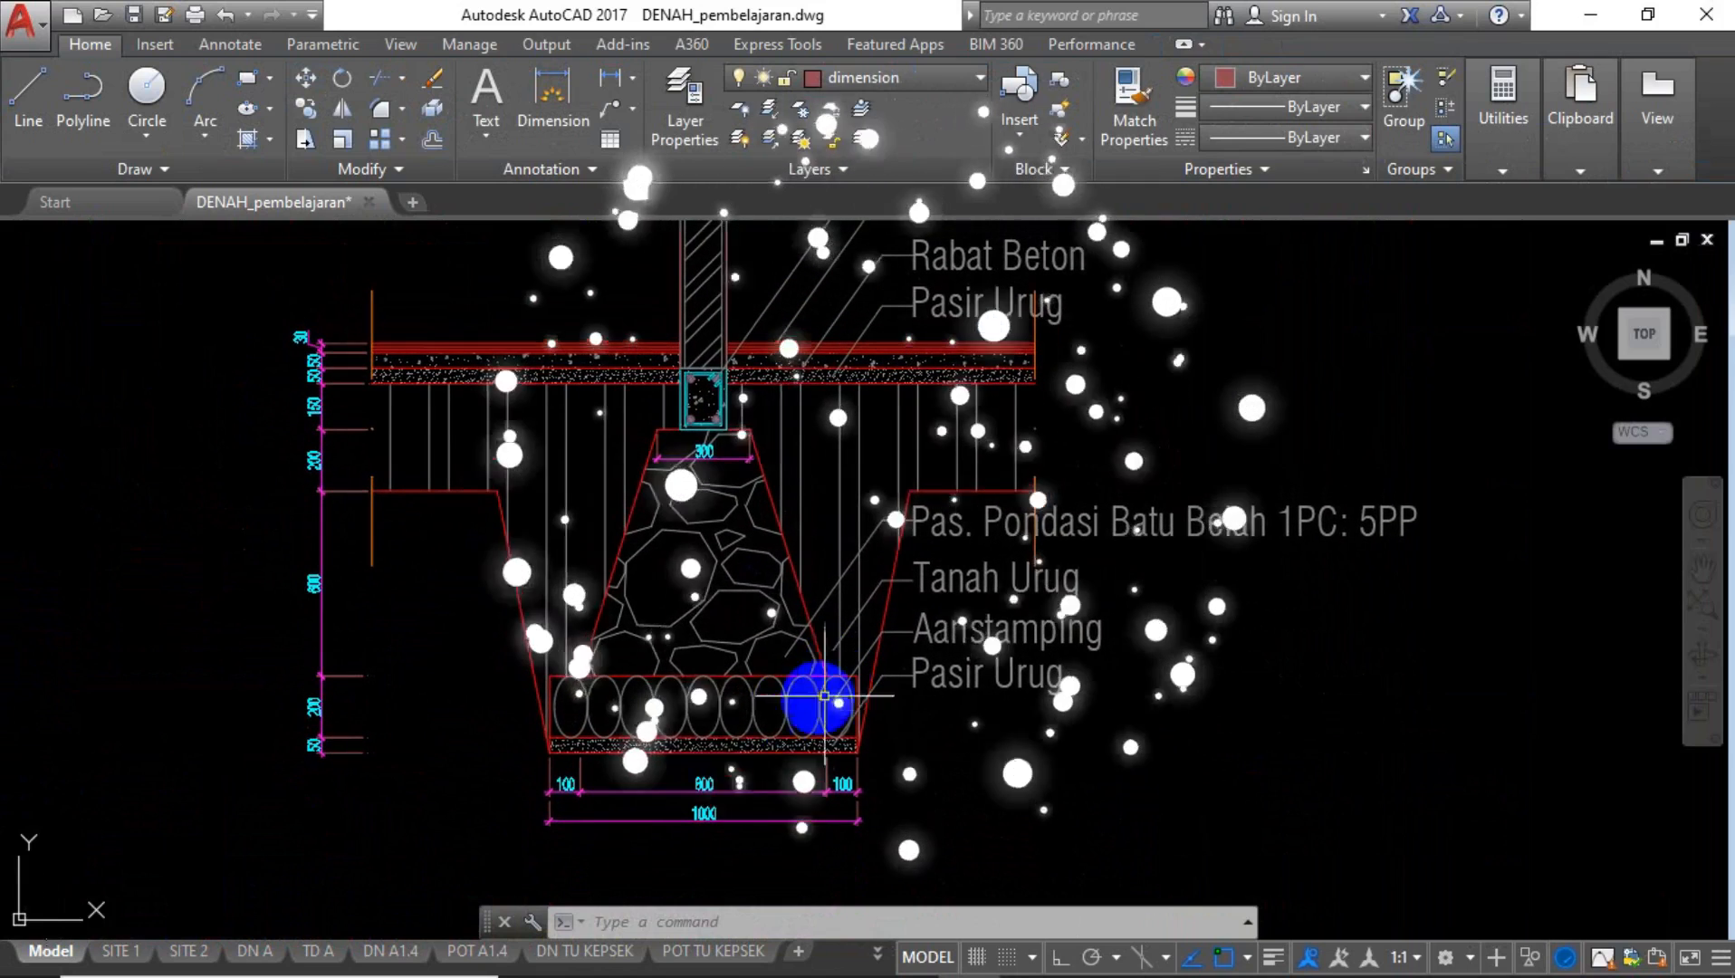
pyautogui.scroll(2, 616, 783)
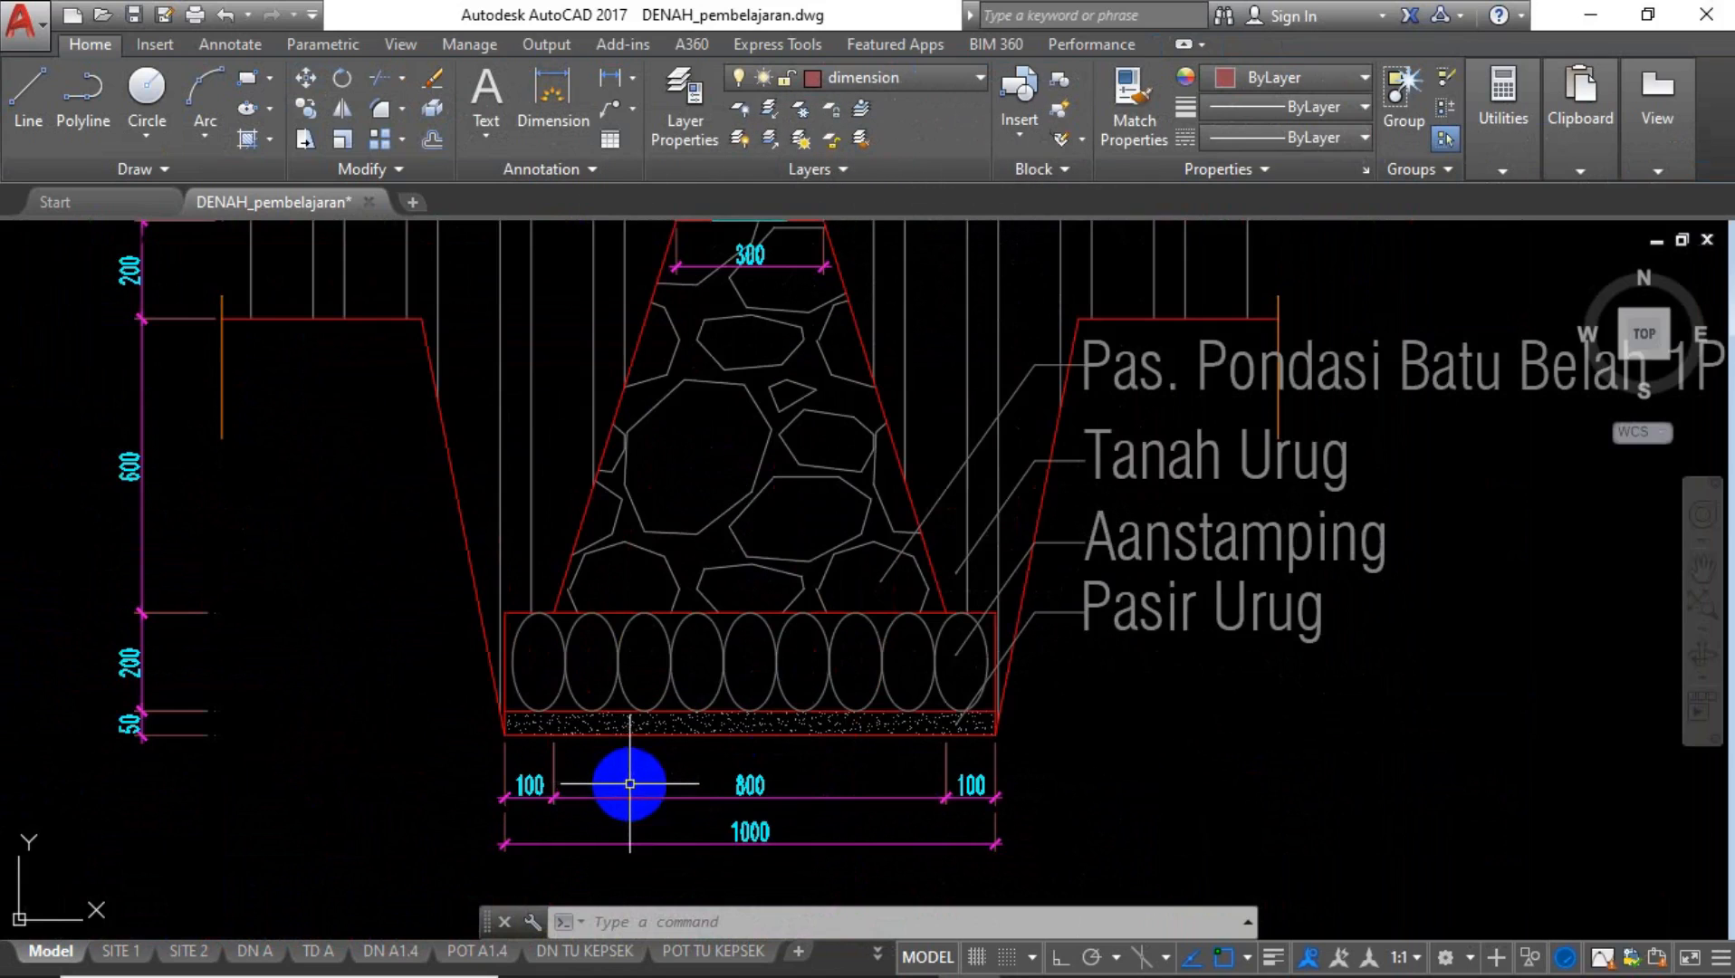
pyautogui.scroll(-2, 718, 765)
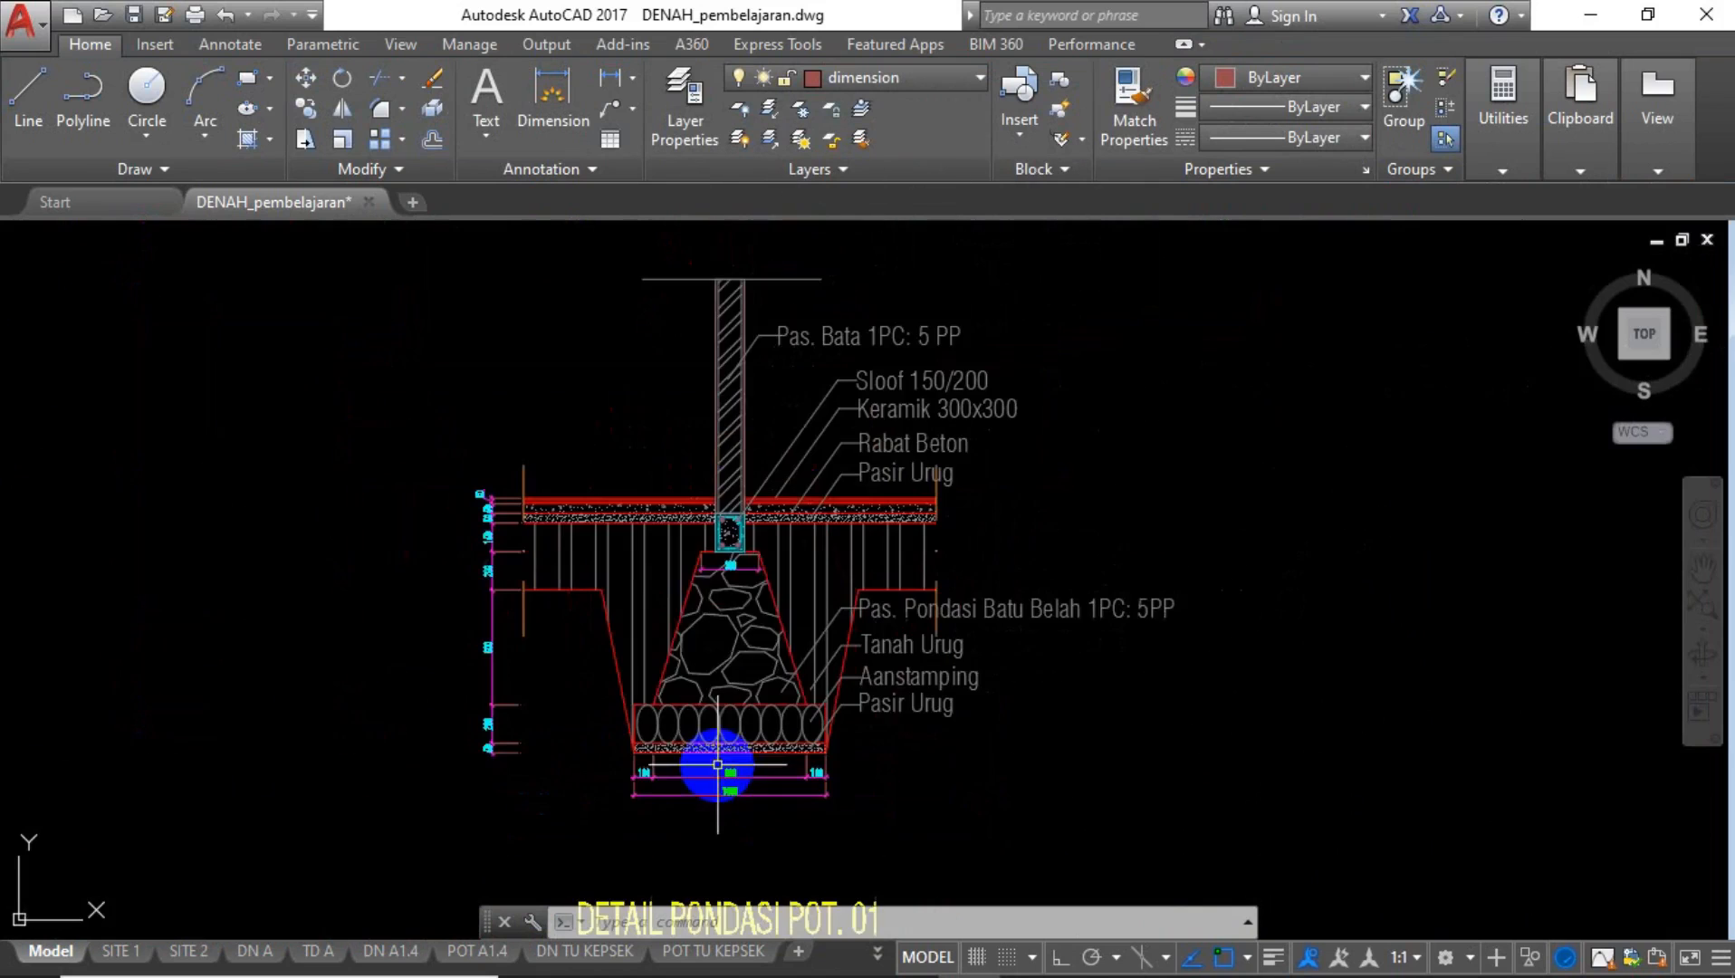
pyautogui.scroll(3, 717, 535)
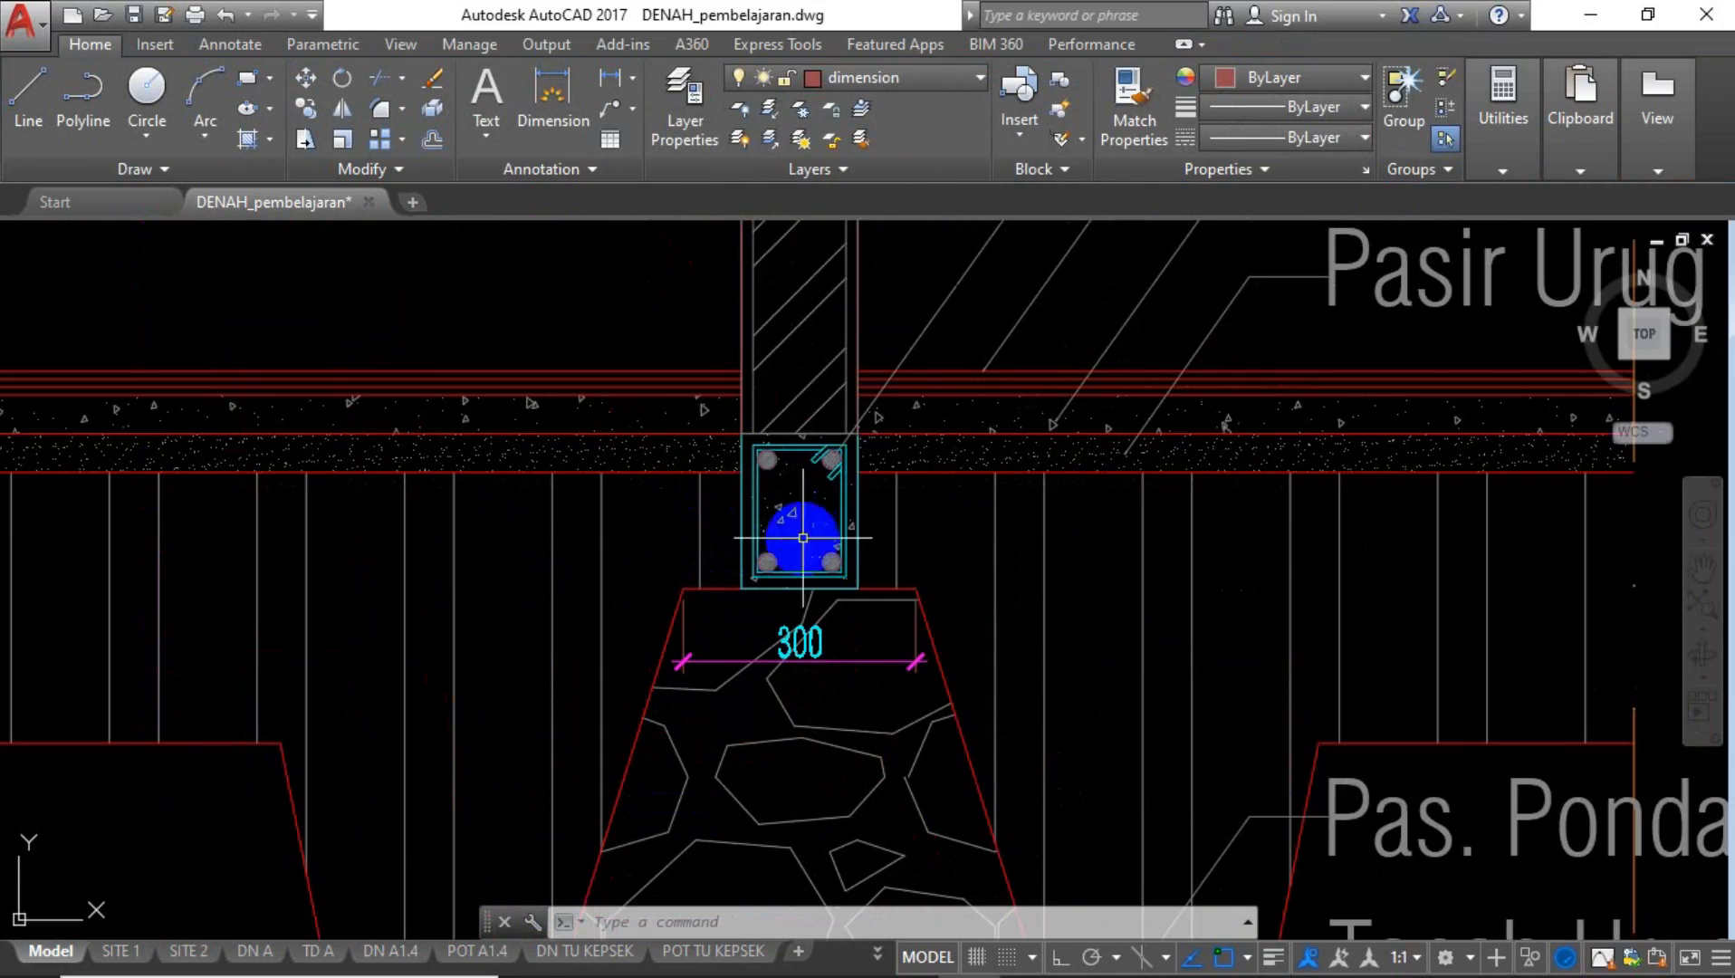
pyautogui.scroll(-2, 841, 561)
pyautogui.scroll(-2, 841, 571)
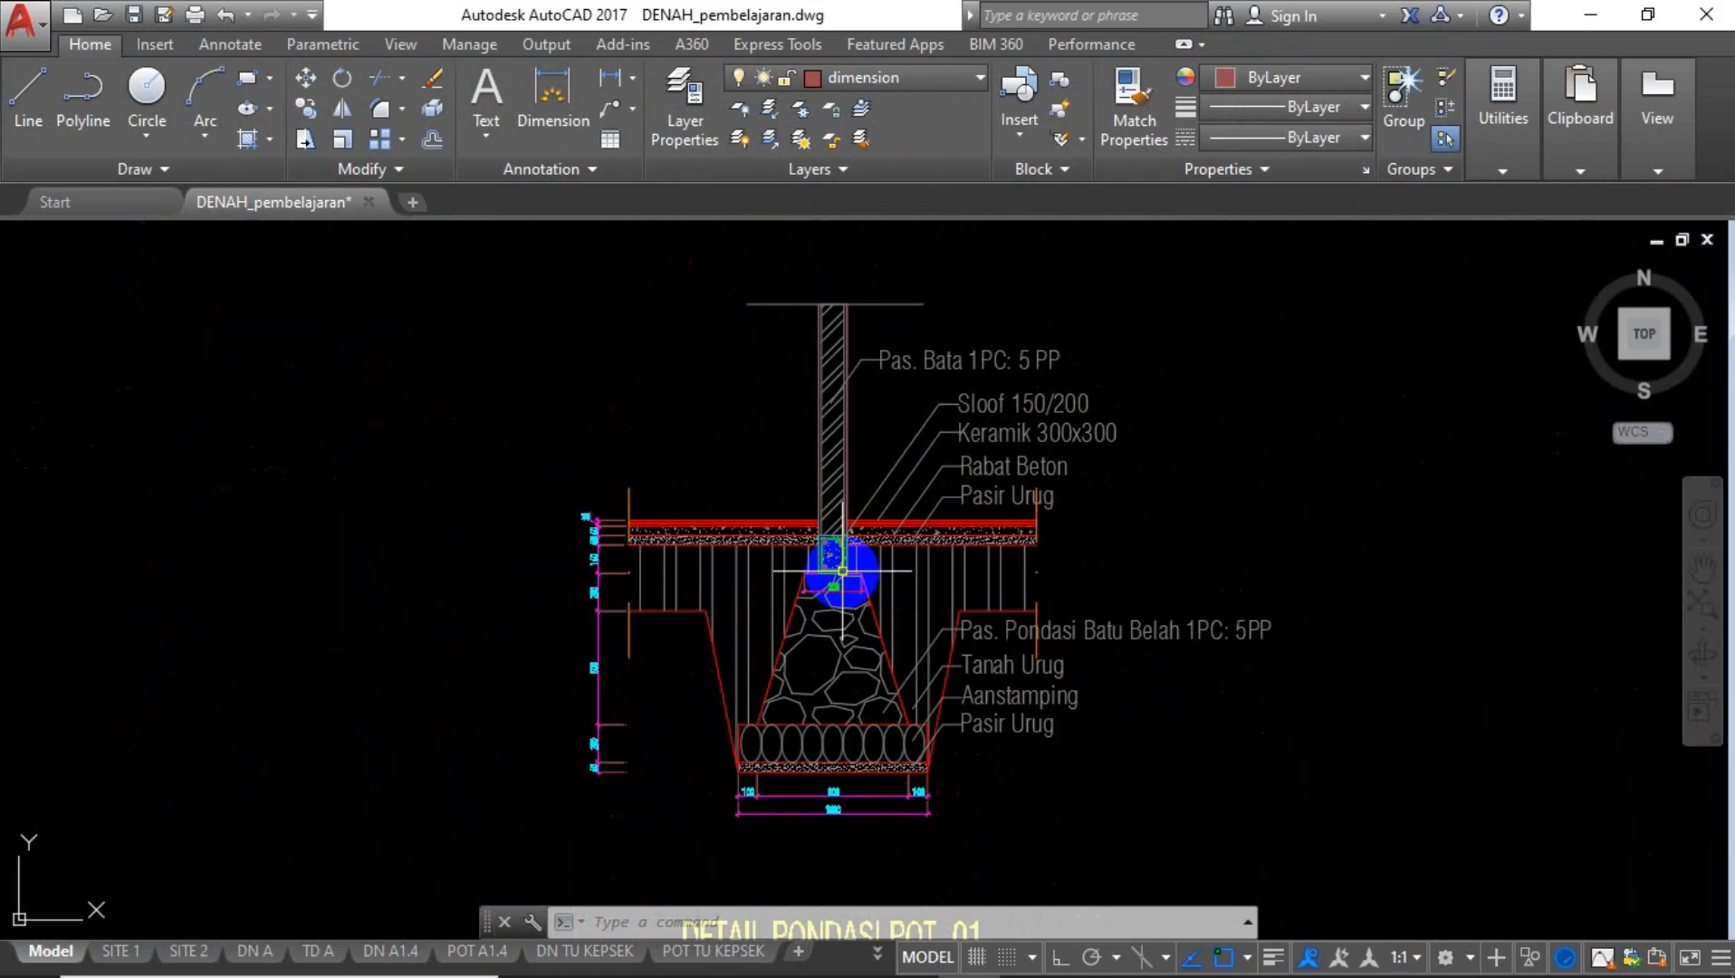